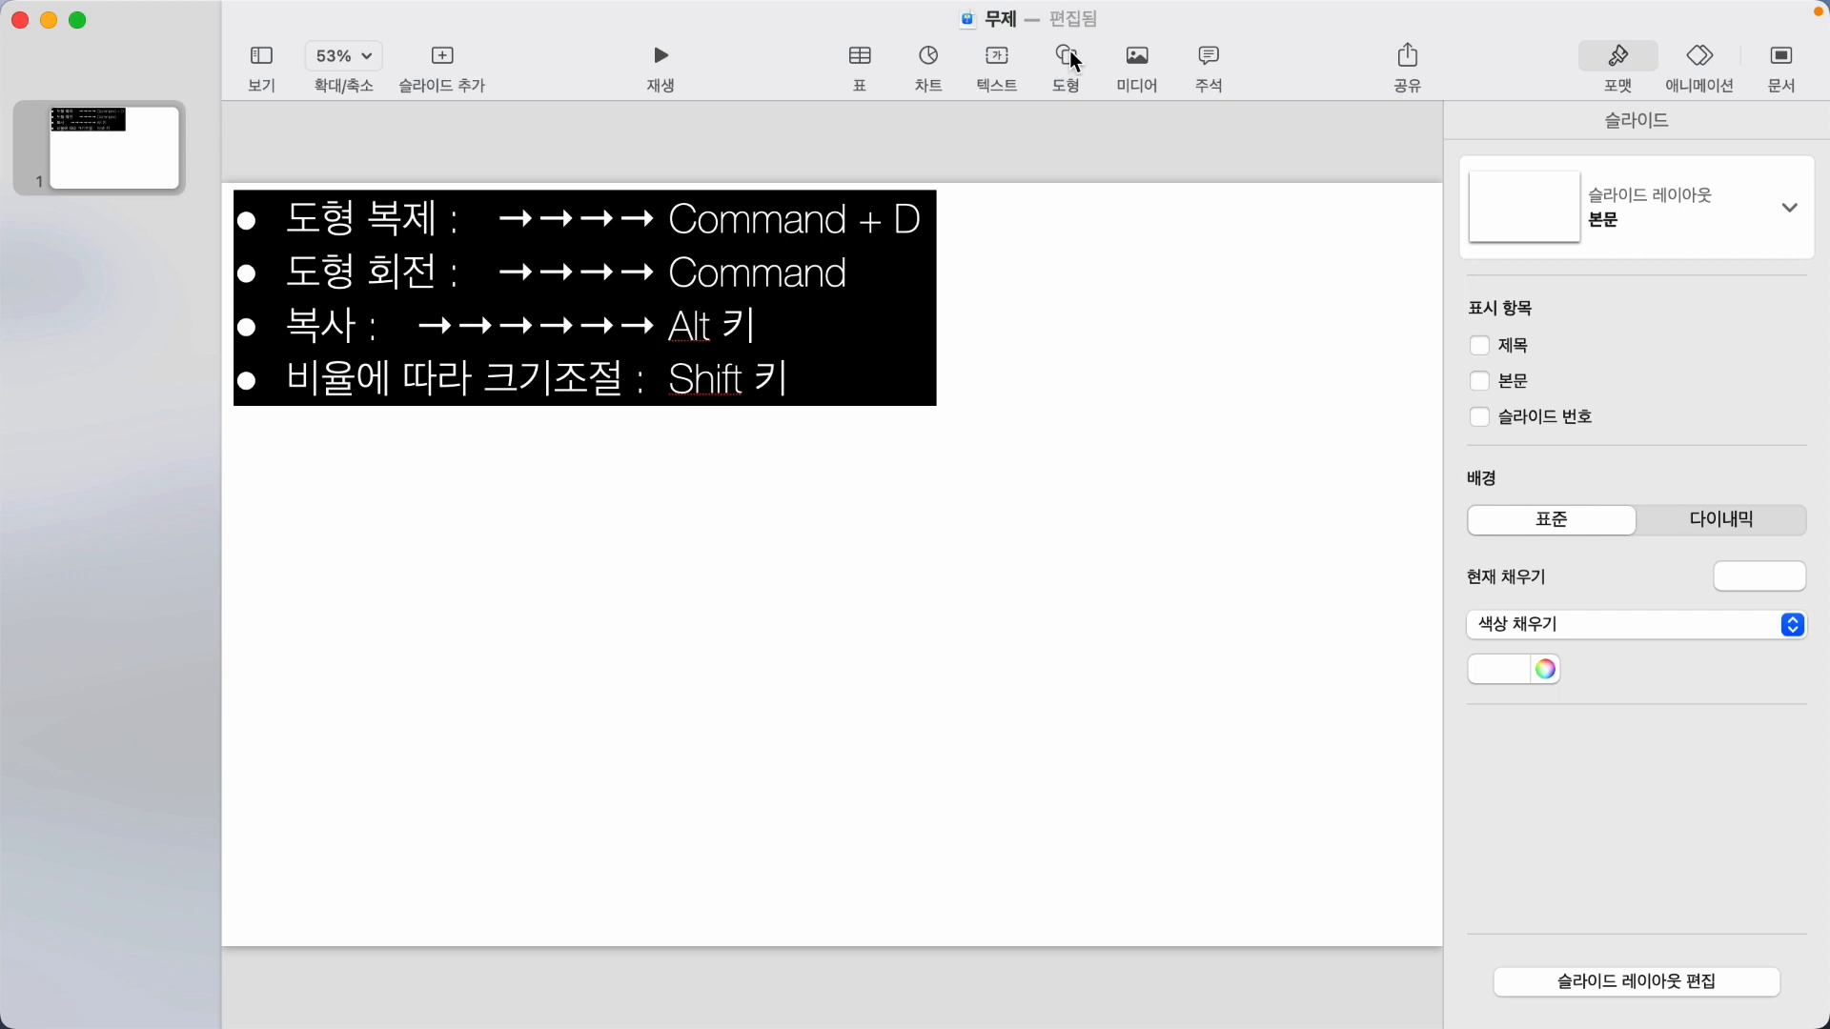
Insert a basic black square and place it below the shortcut list, in the left part of the slide.
click(1071, 54)
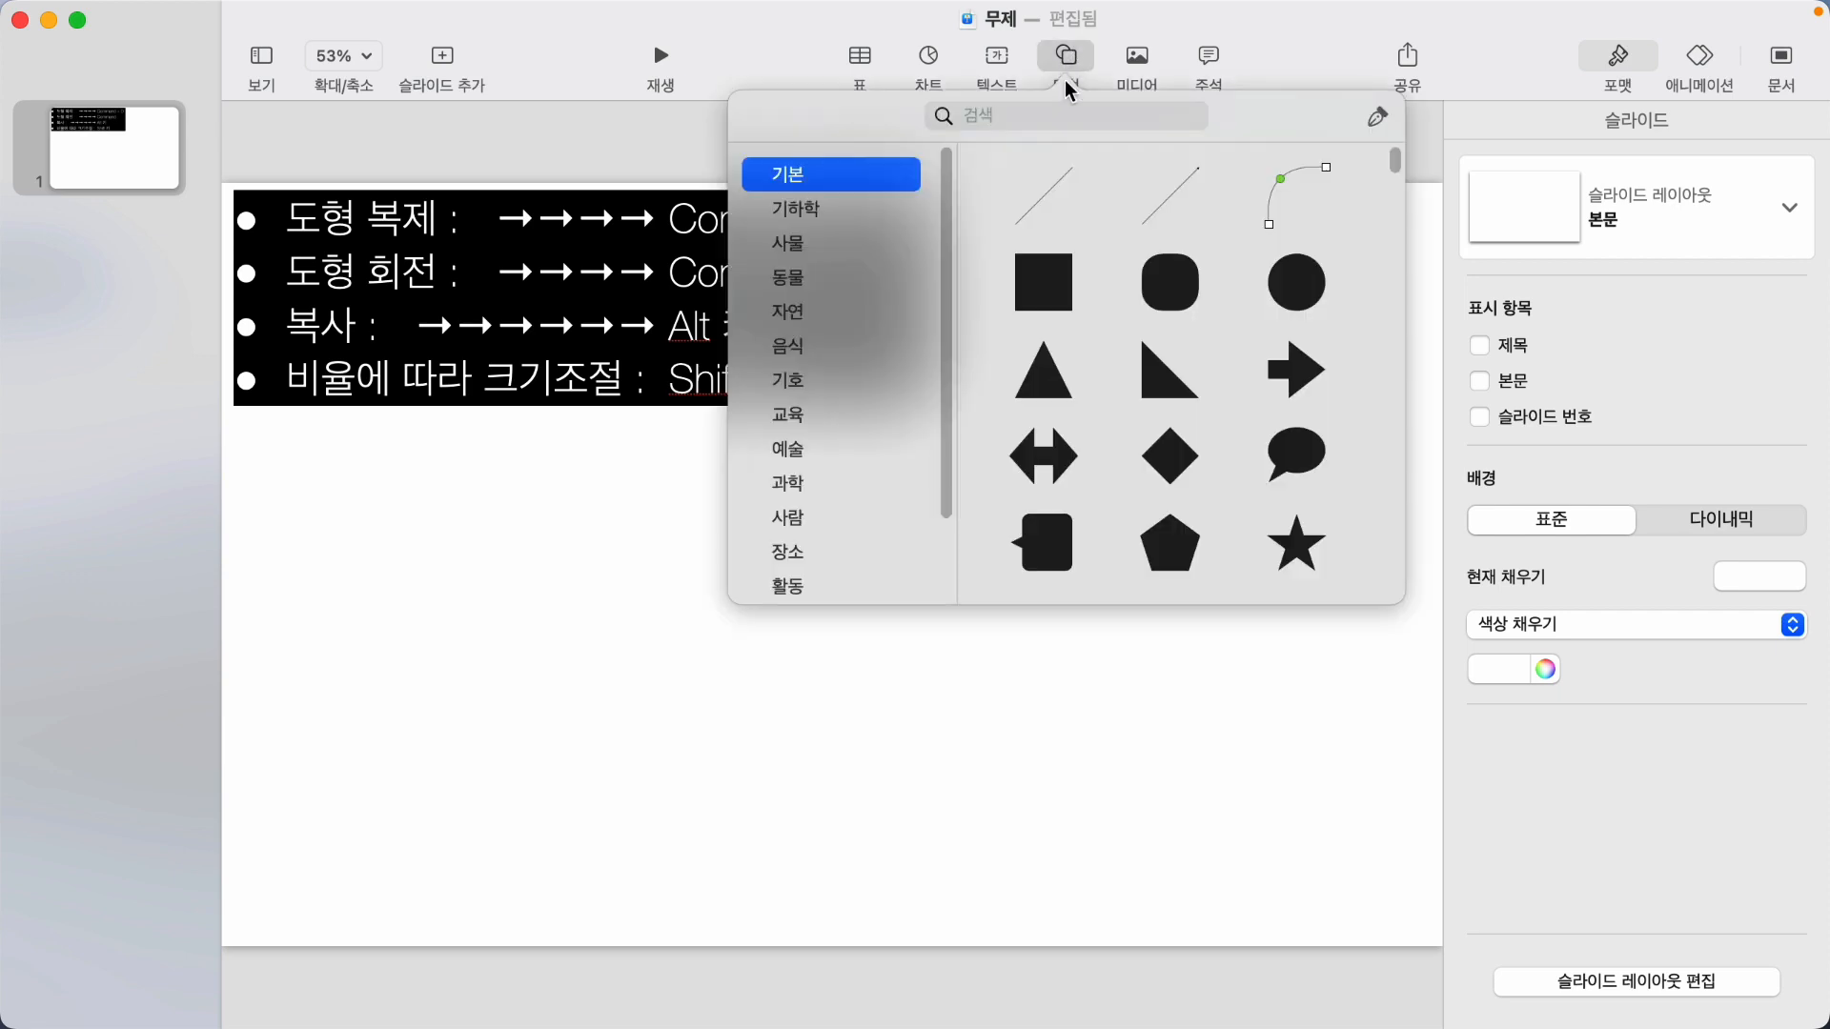
click(1043, 283)
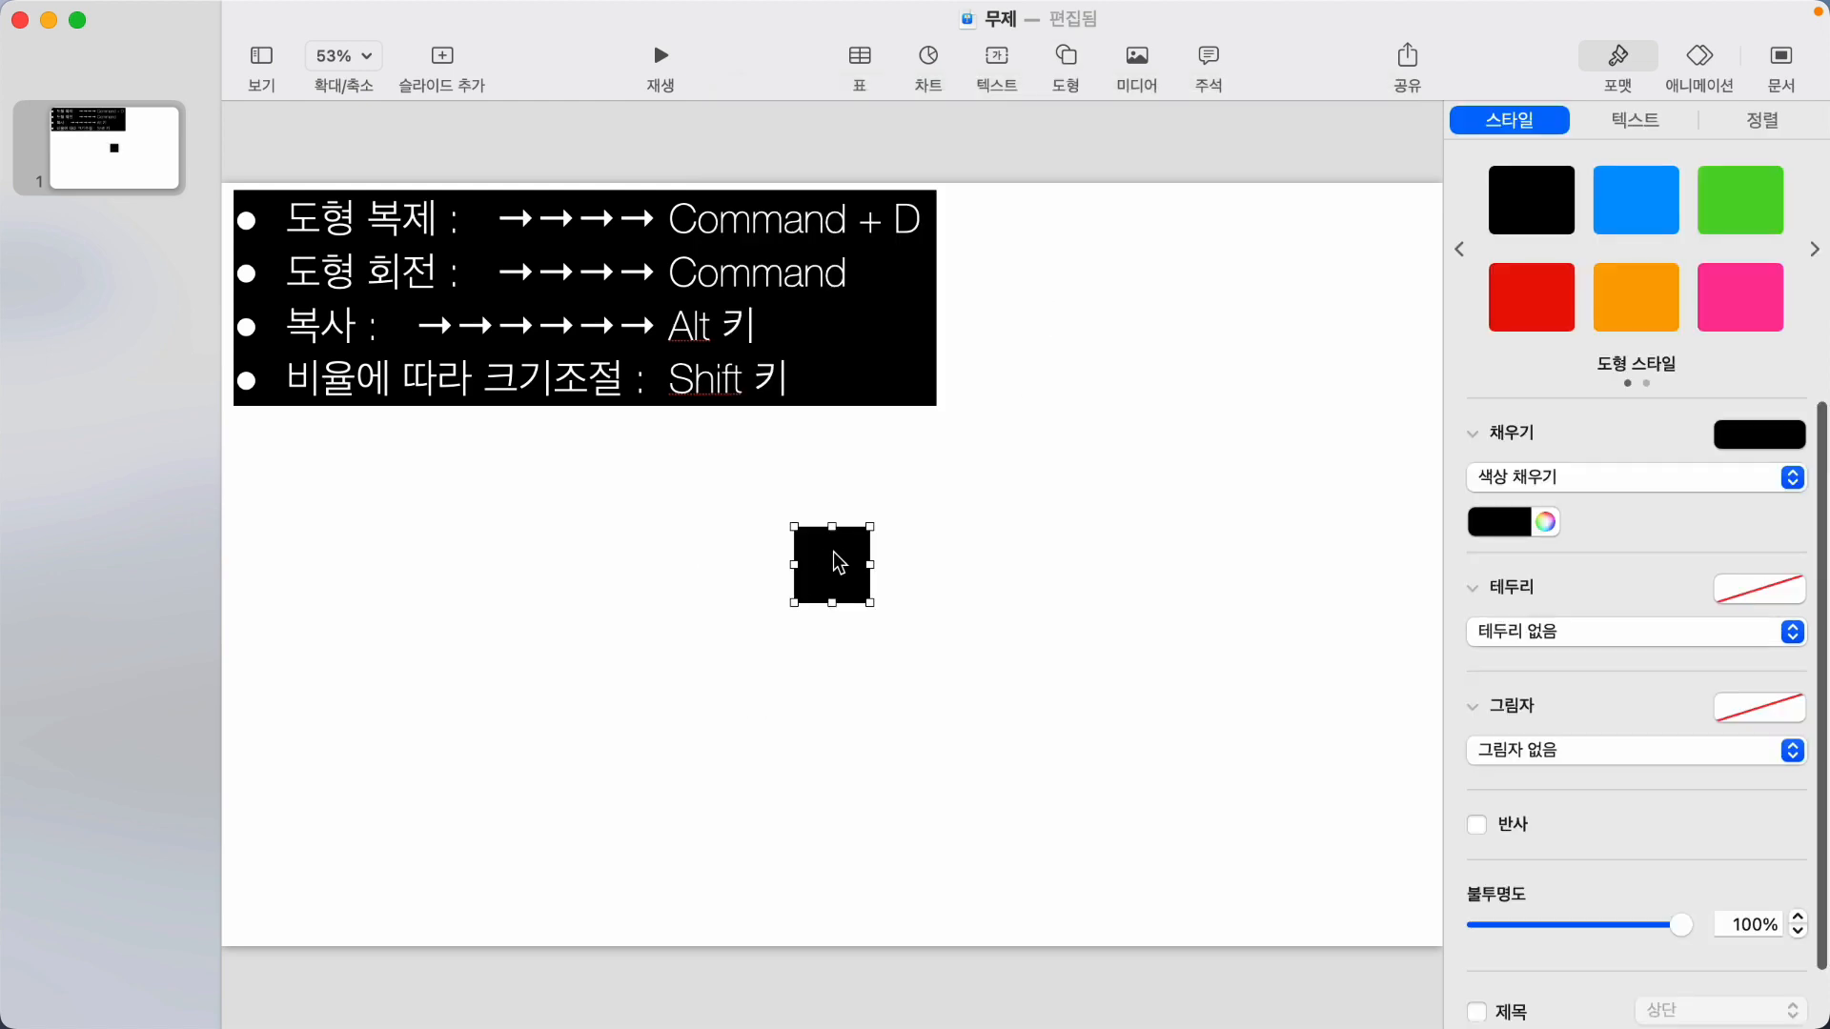
drag(834, 553, 452, 545)
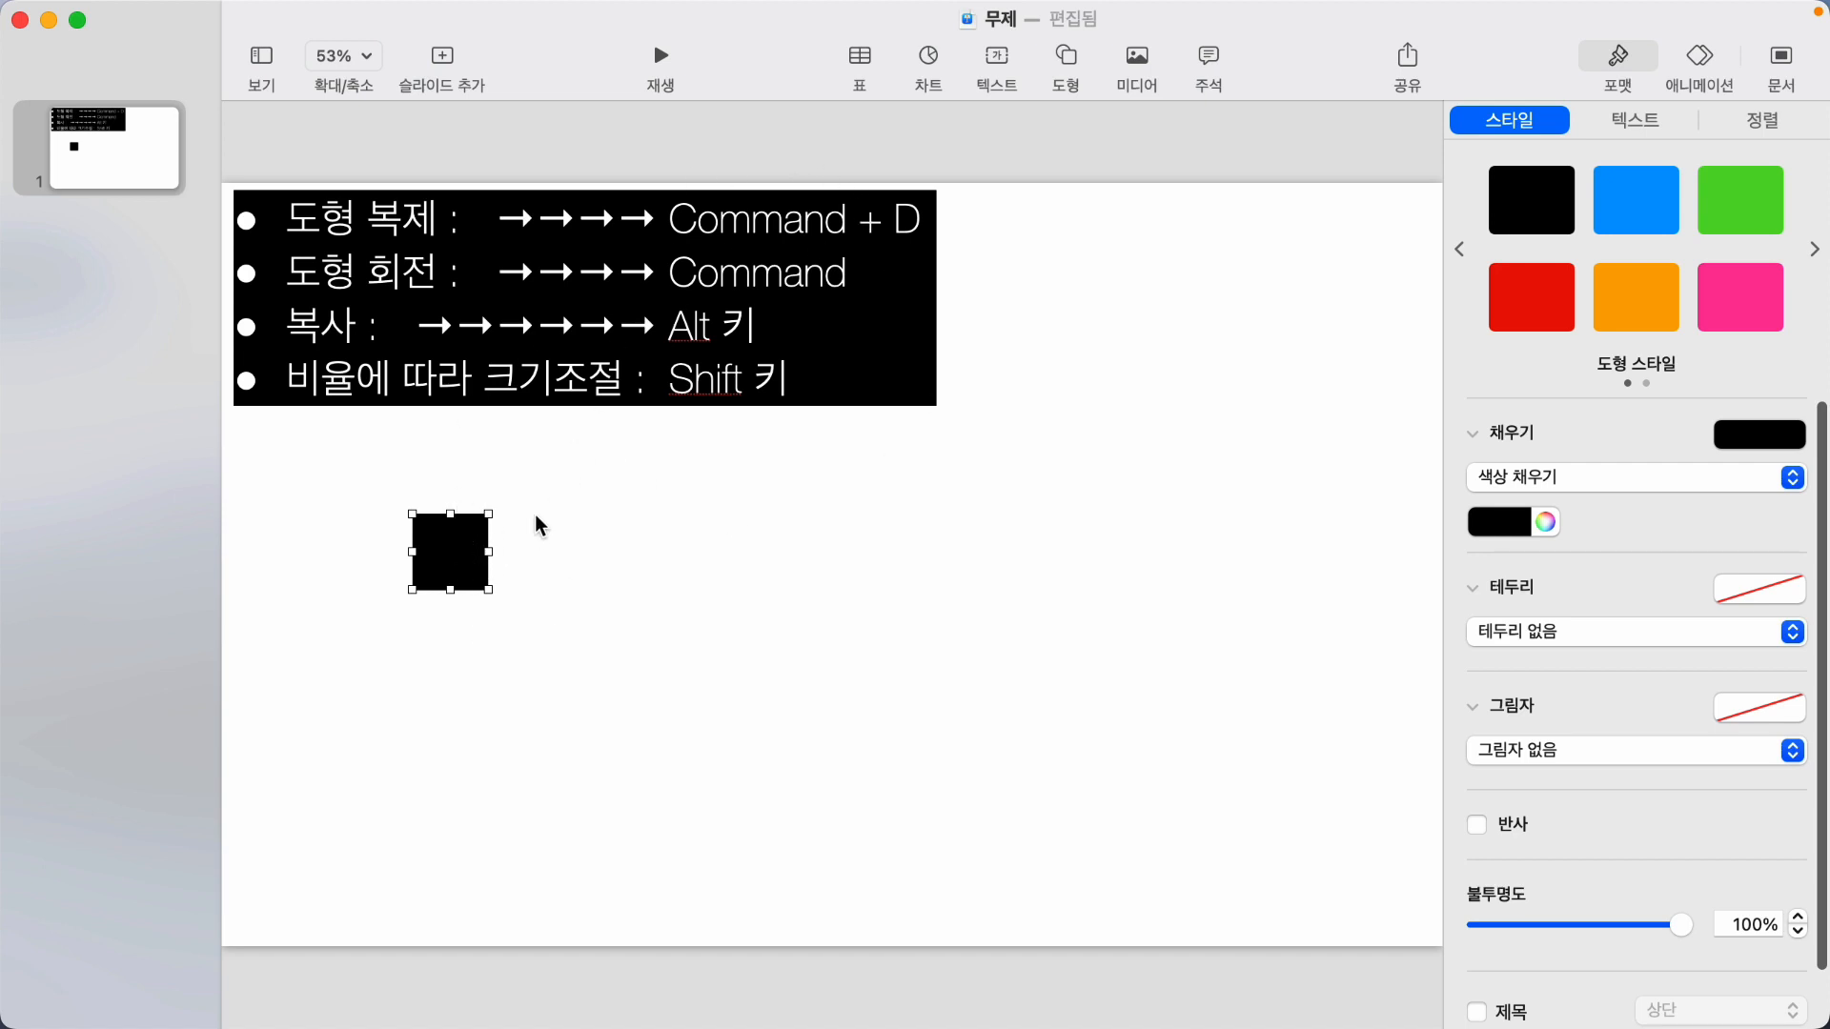
drag(450, 562, 465, 598)
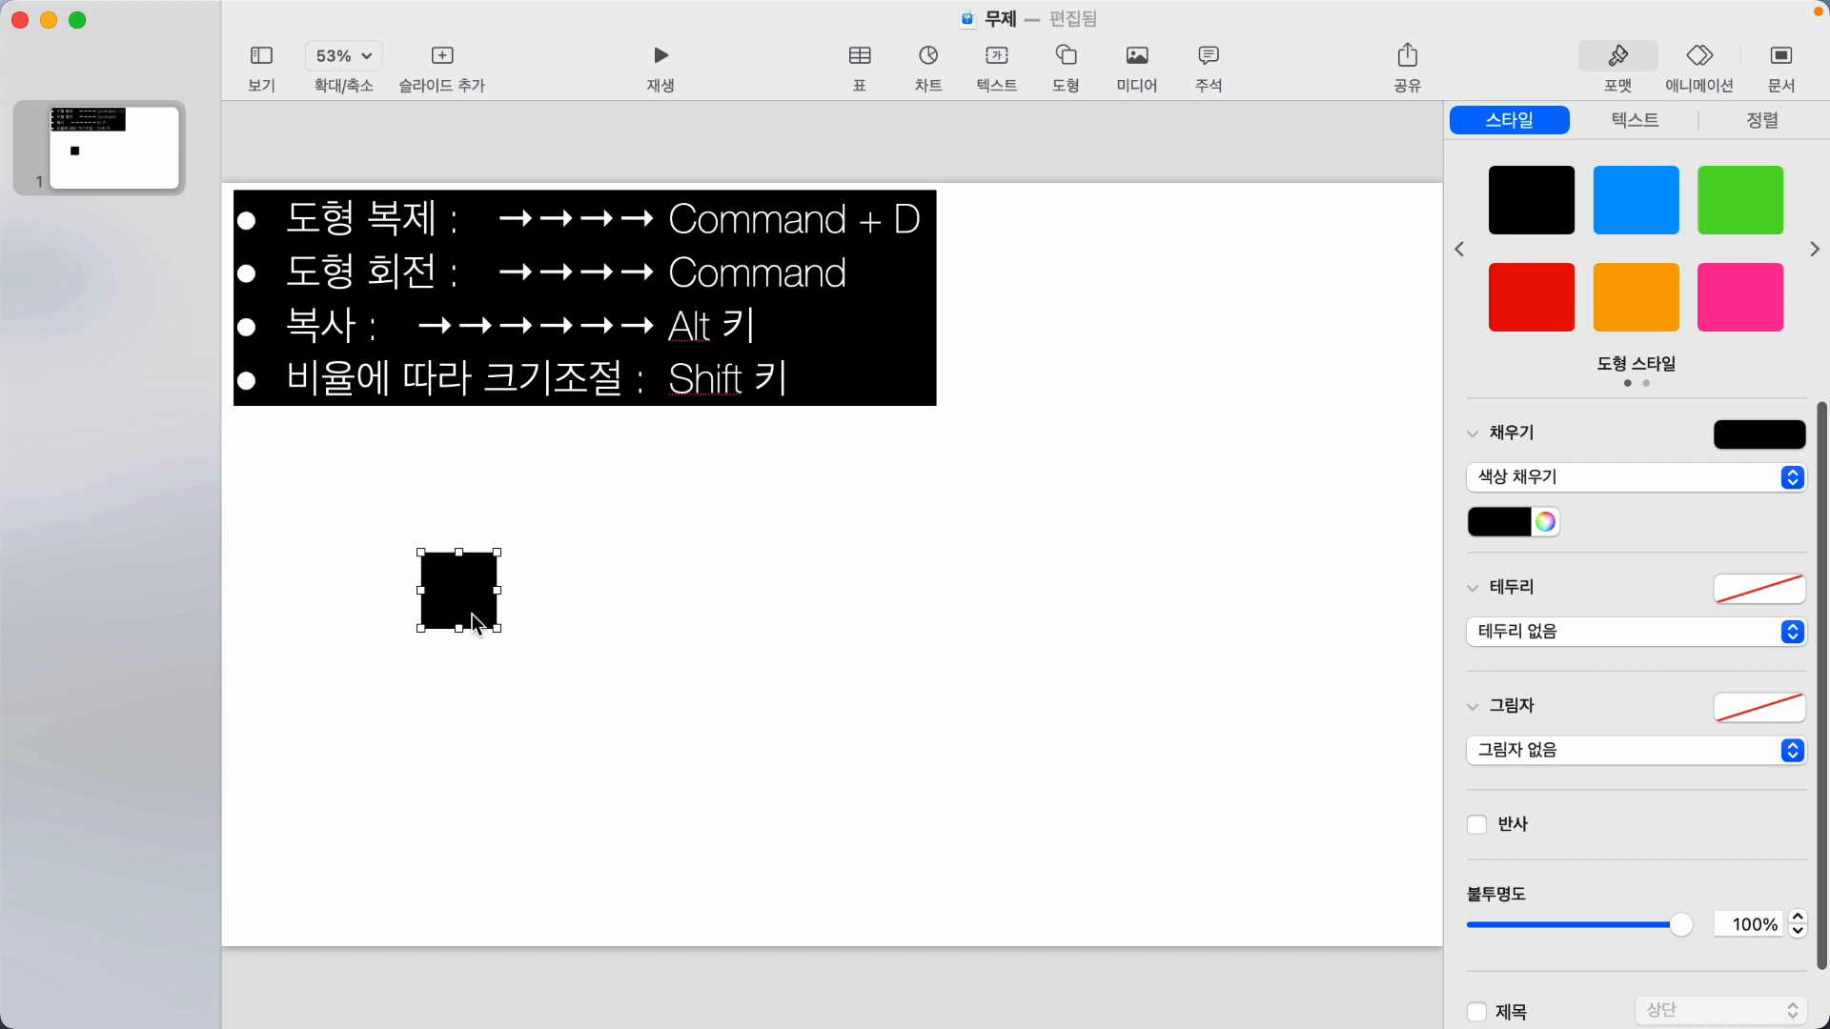
Try stretching the black square to about 309 pt wide and then making it taller, and undo both size changes.
drag(496, 590, 653, 588)
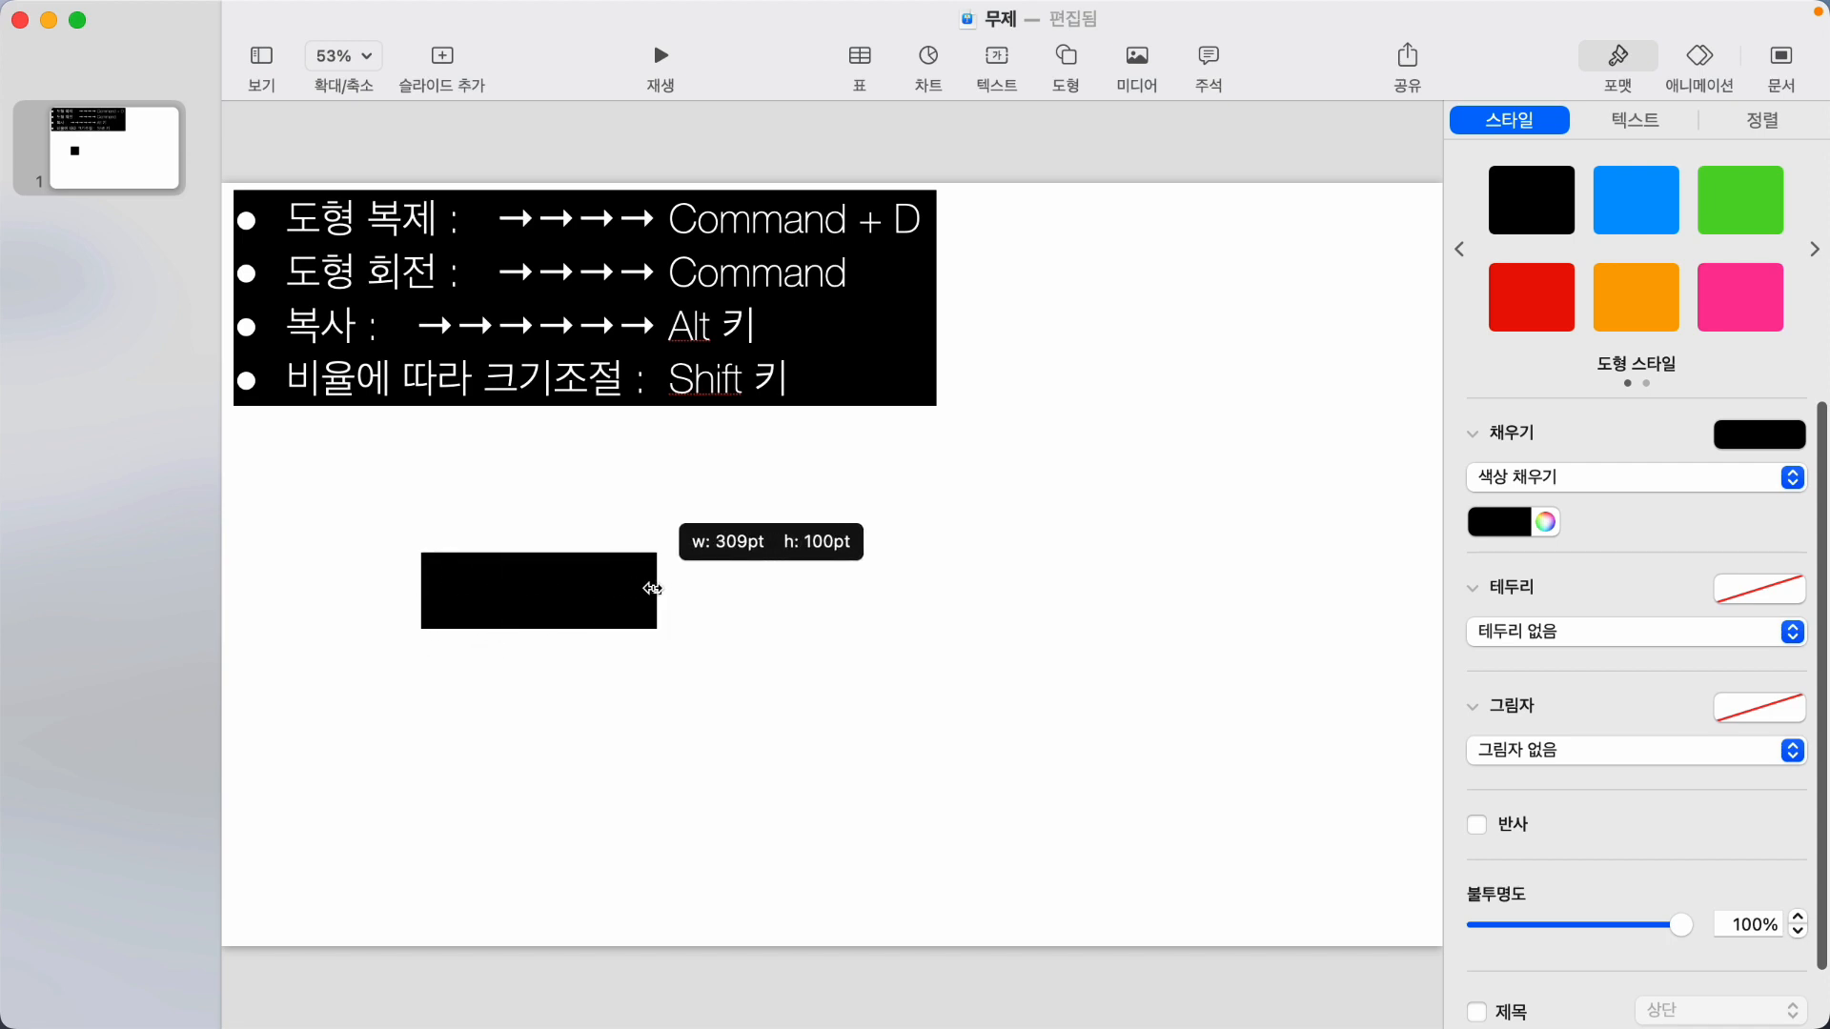
drag(537, 629, 537, 731)
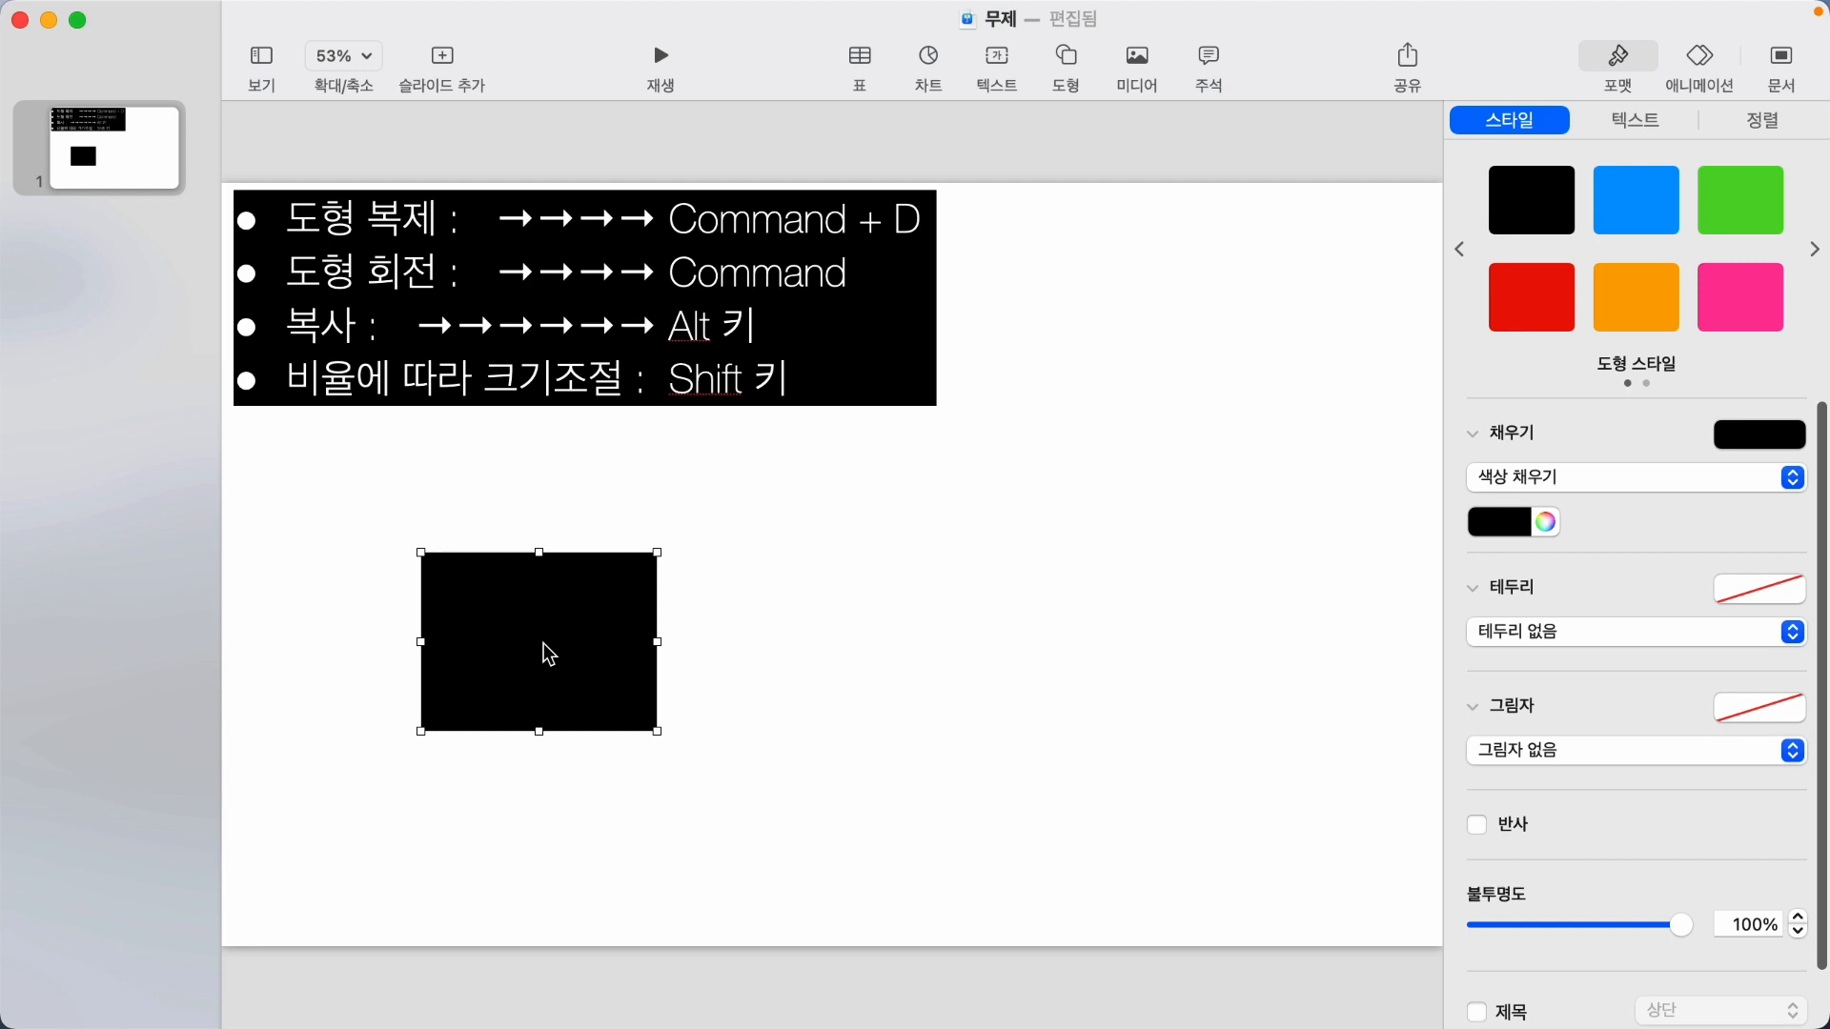
key(super+z)
key(super+z)
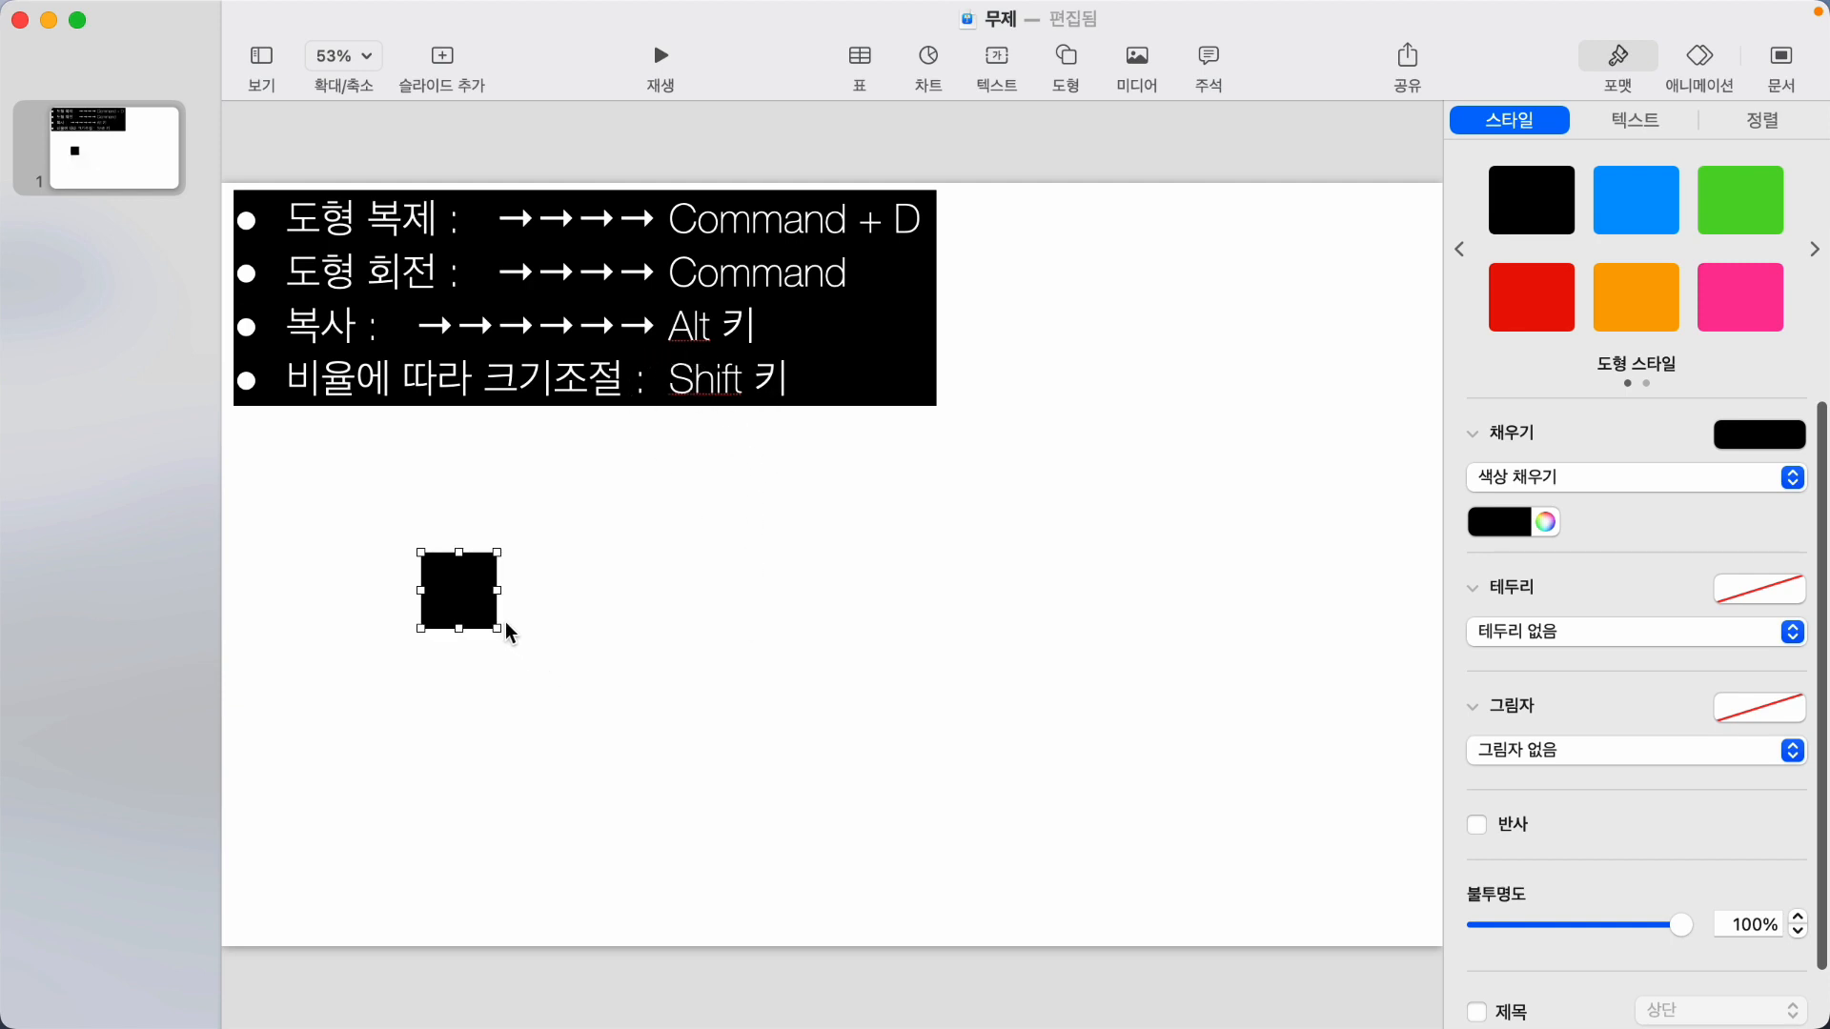
Enlarge the black square proportionally, keeping its sides equal.
drag(494, 623, 772, 907)
drag(658, 829, 509, 676)
drag(497, 602, 552, 631)
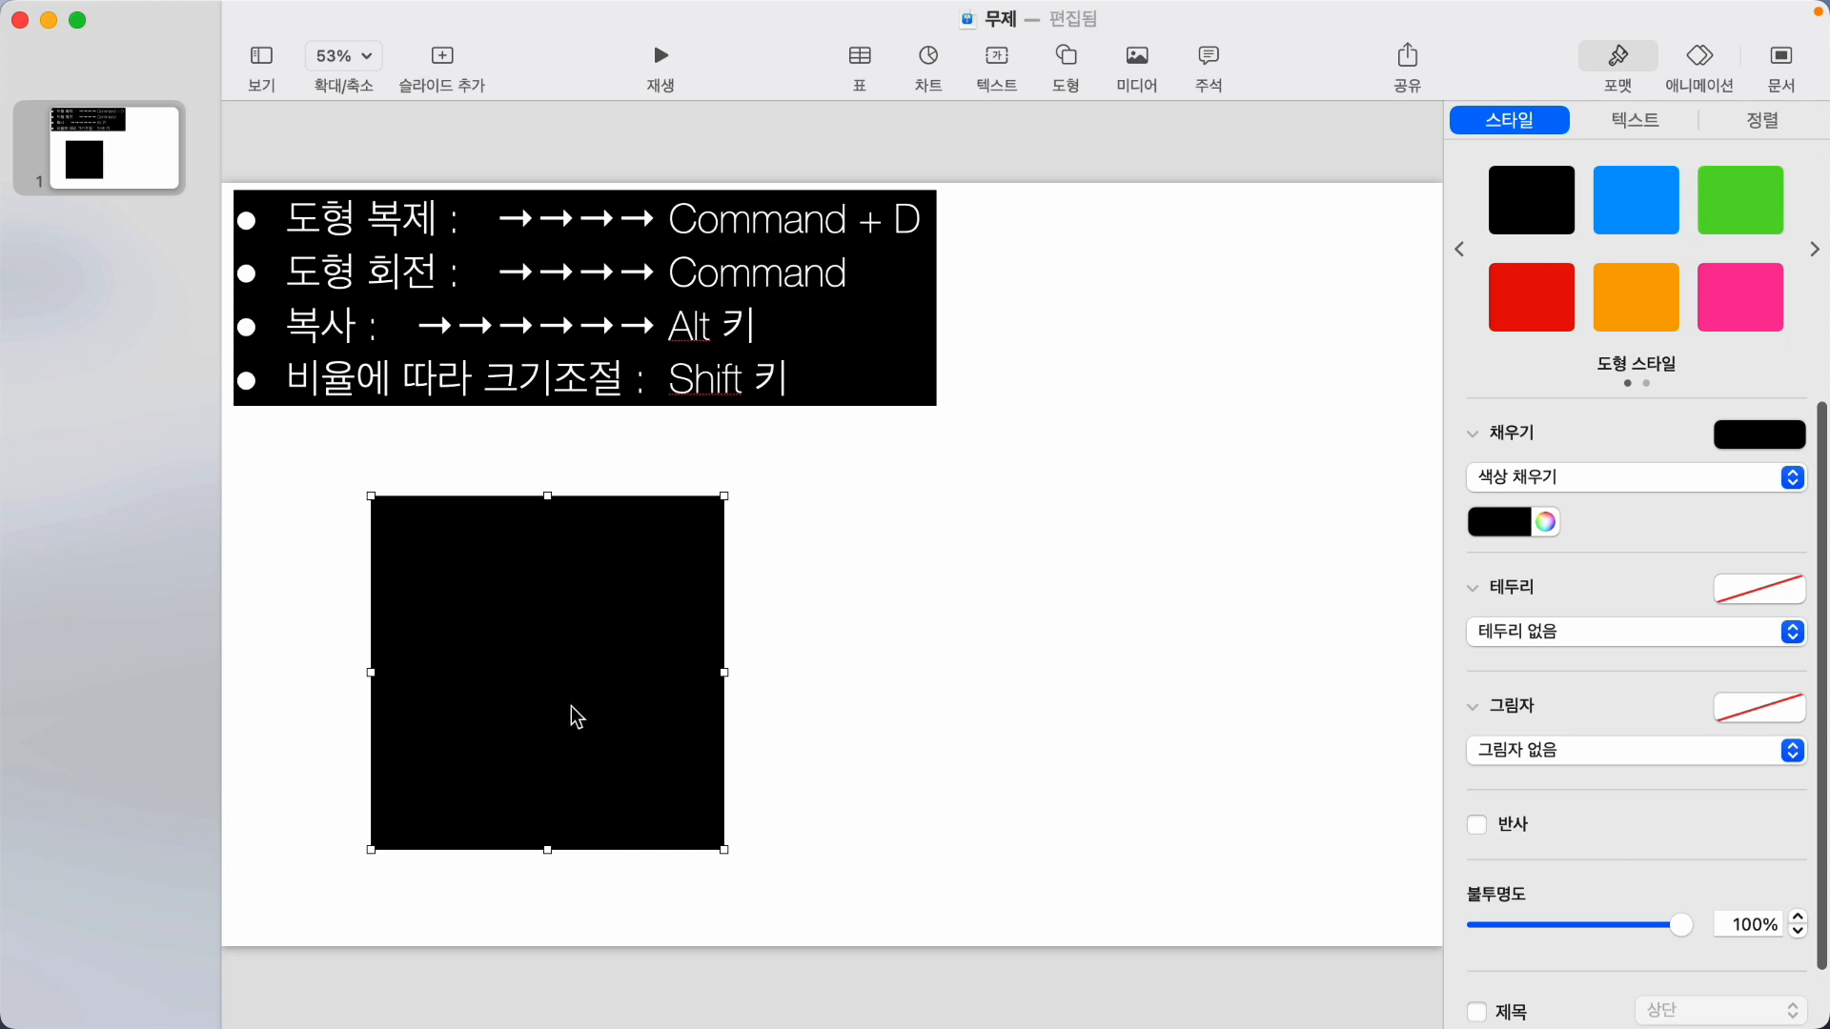
Copy the large black square to its right, rotate the copy into a diamond, and make two more copies of the diamond.
drag(569, 729, 933, 699)
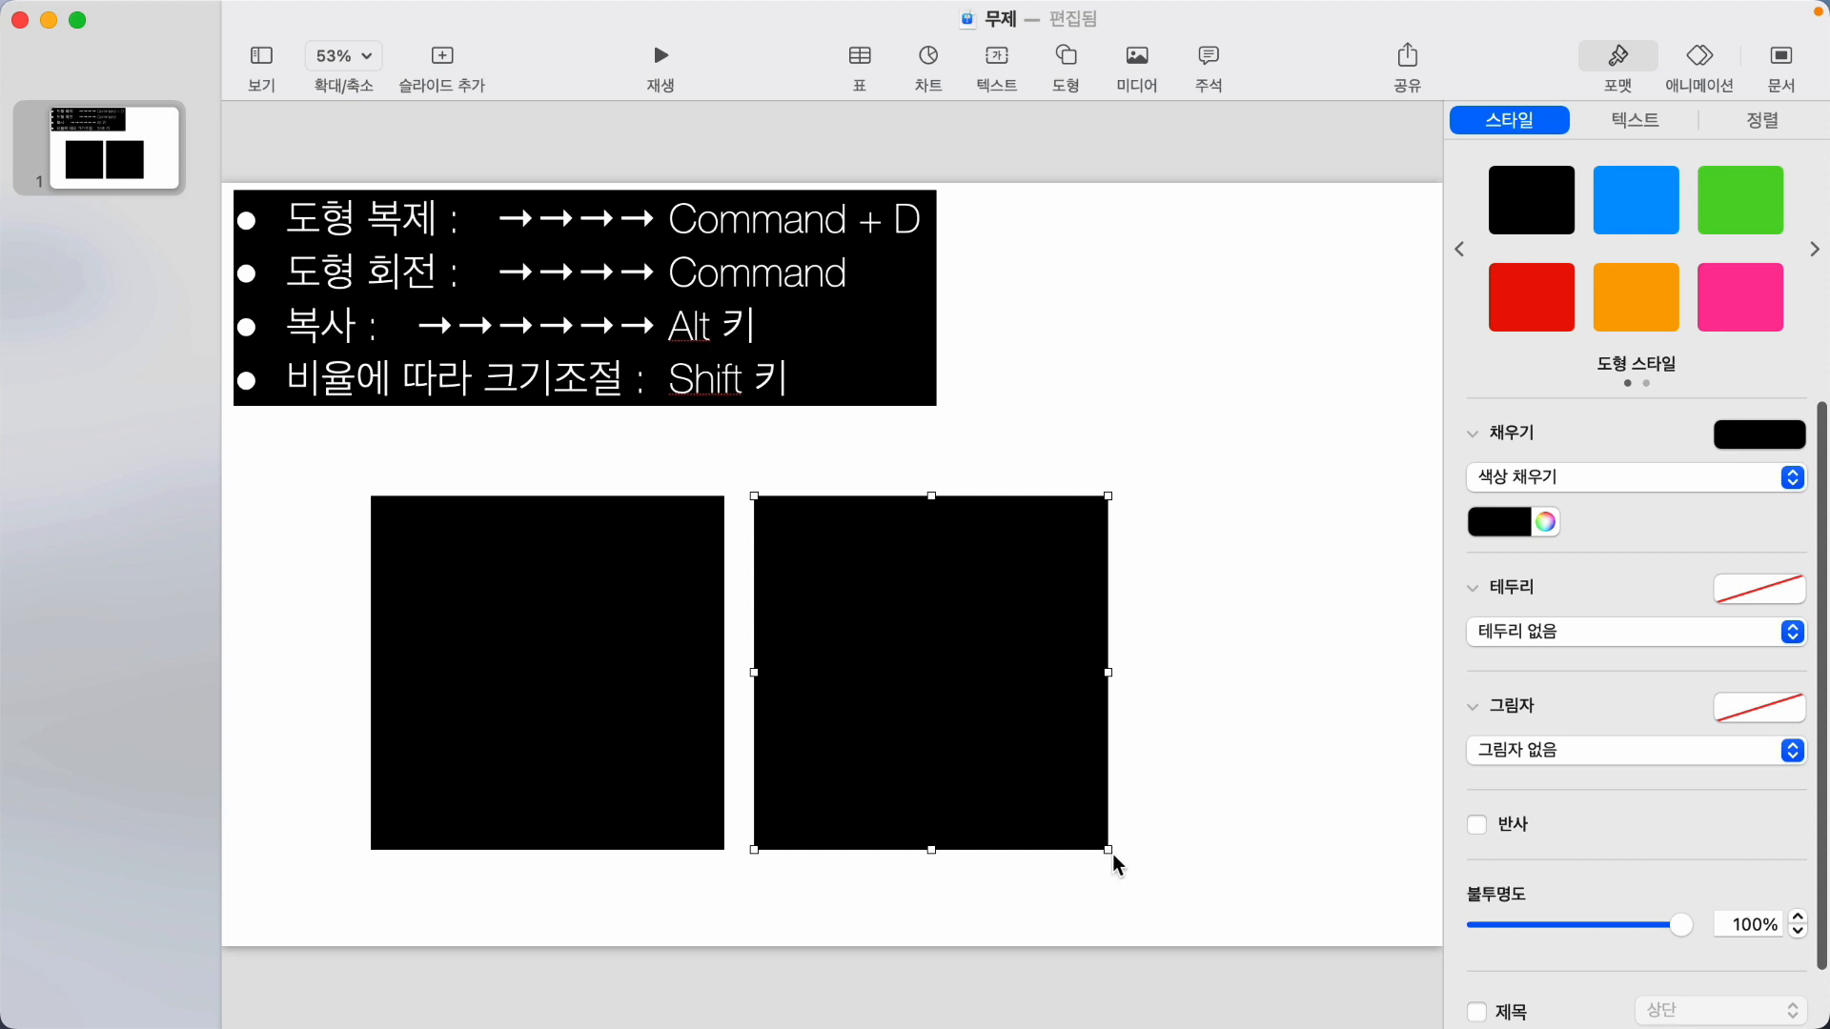
drag(1103, 849, 981, 657)
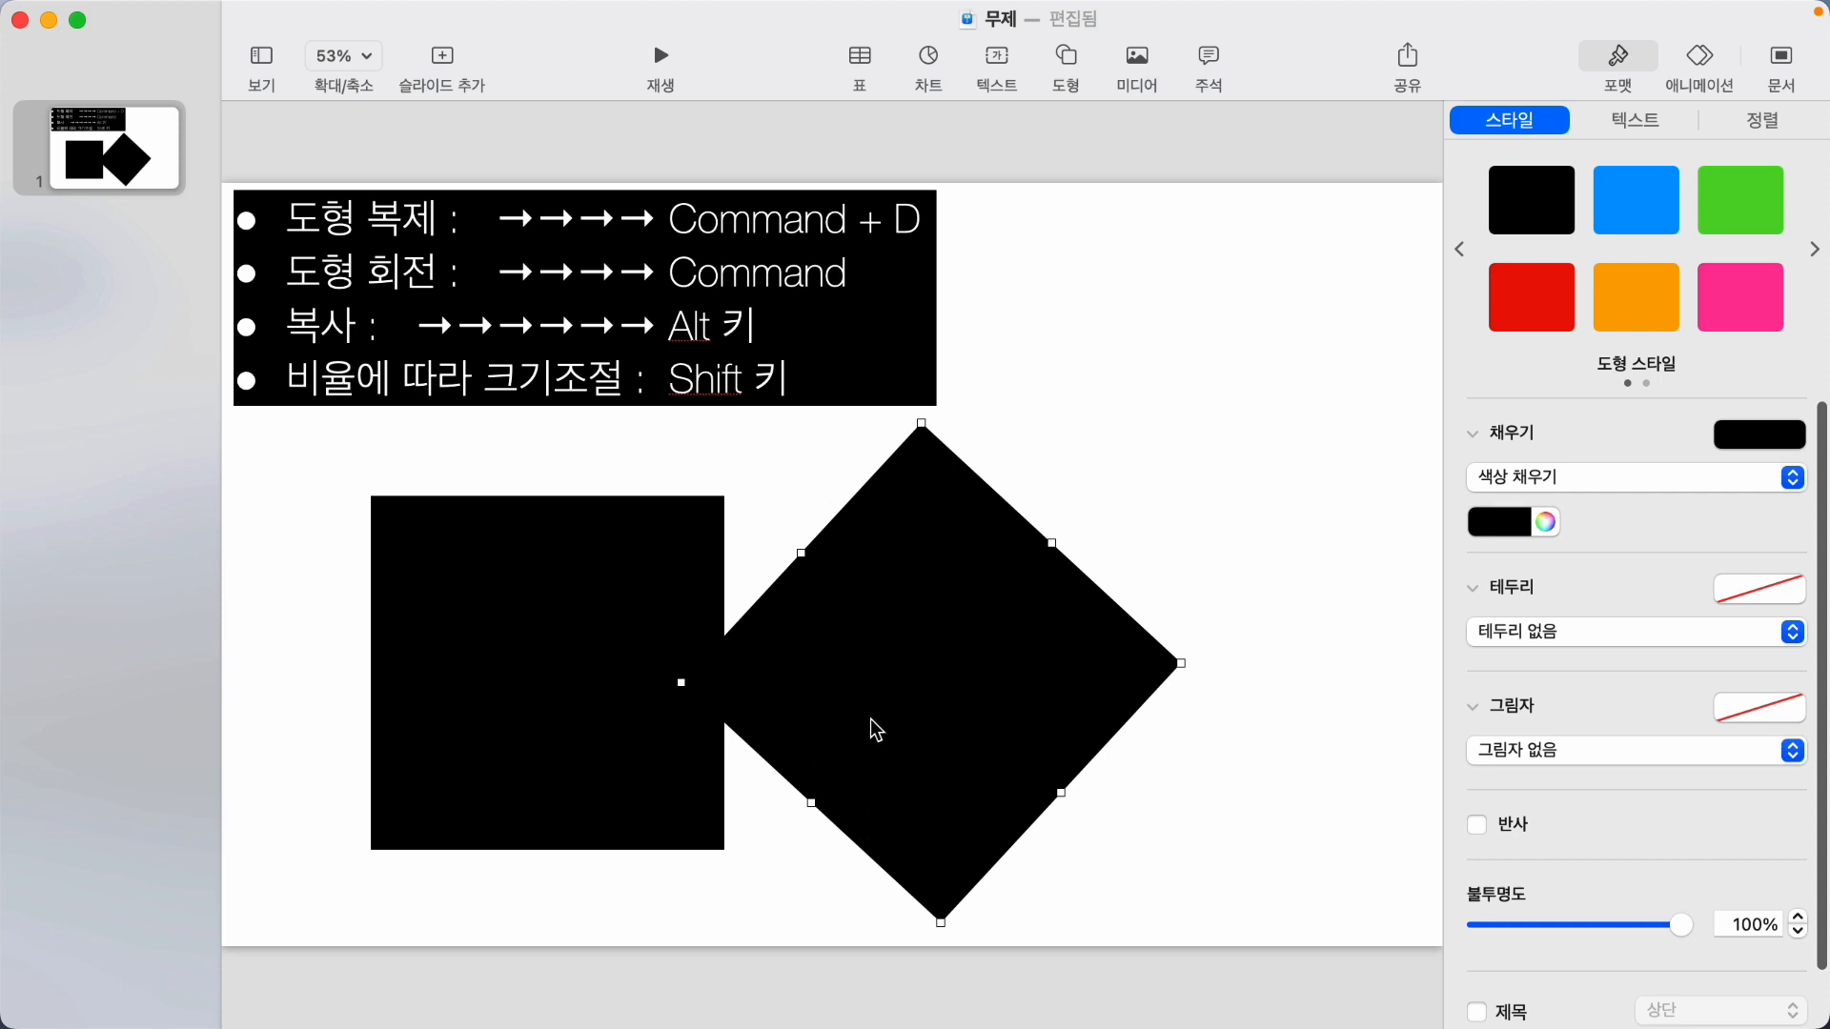
drag(875, 729, 572, 425)
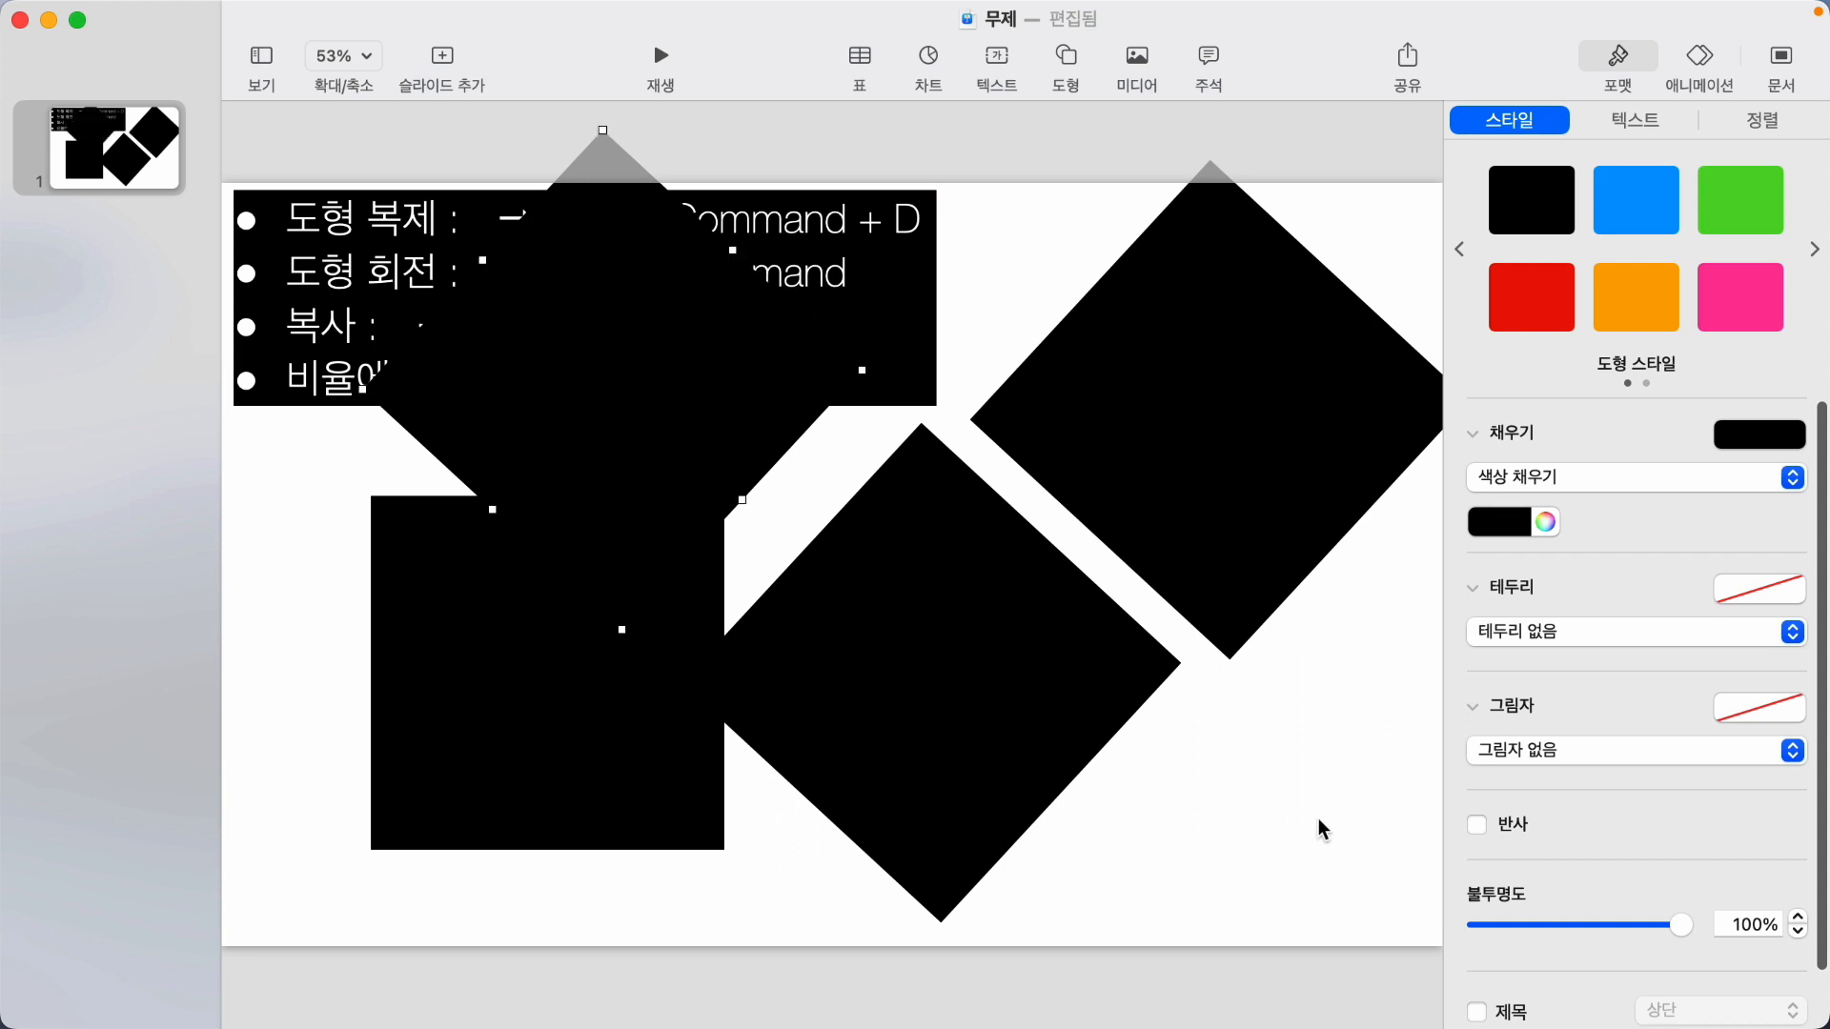
Select all the black squares on the slide and delete them.
drag(1318, 827, 472, 519)
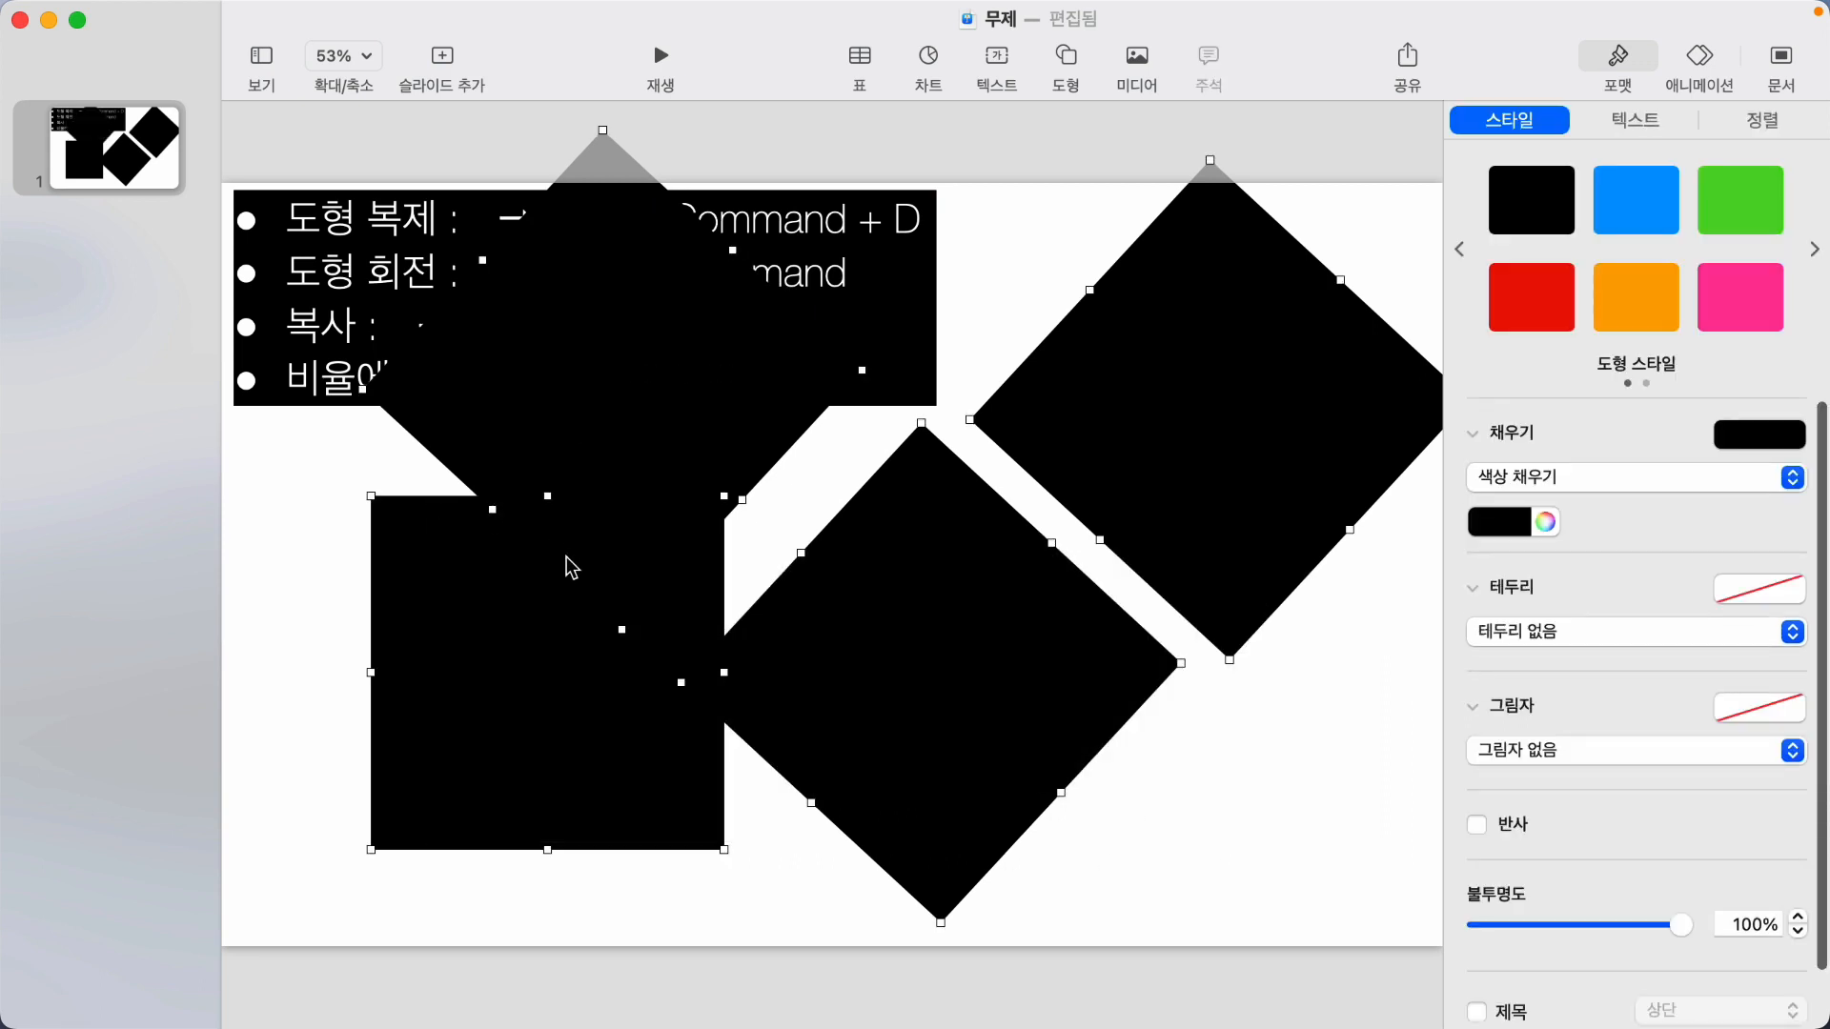
key(Delete)
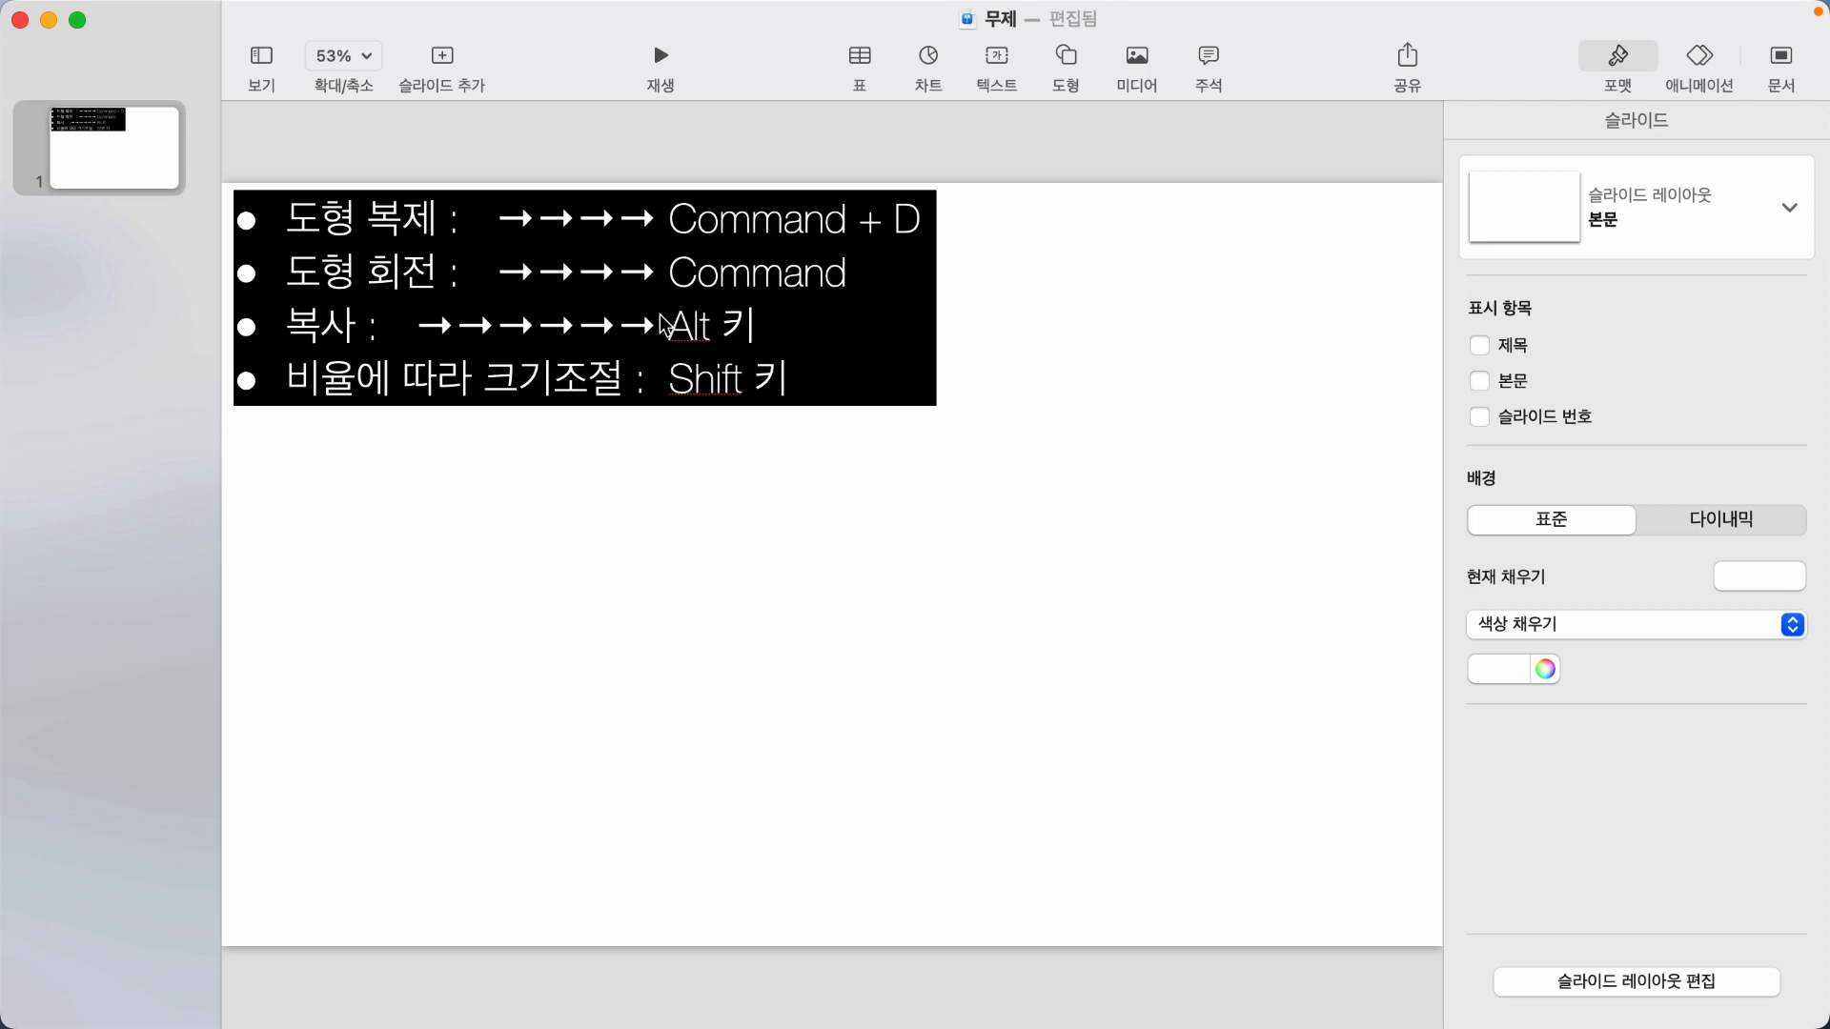
drag(664, 324, 862, 517)
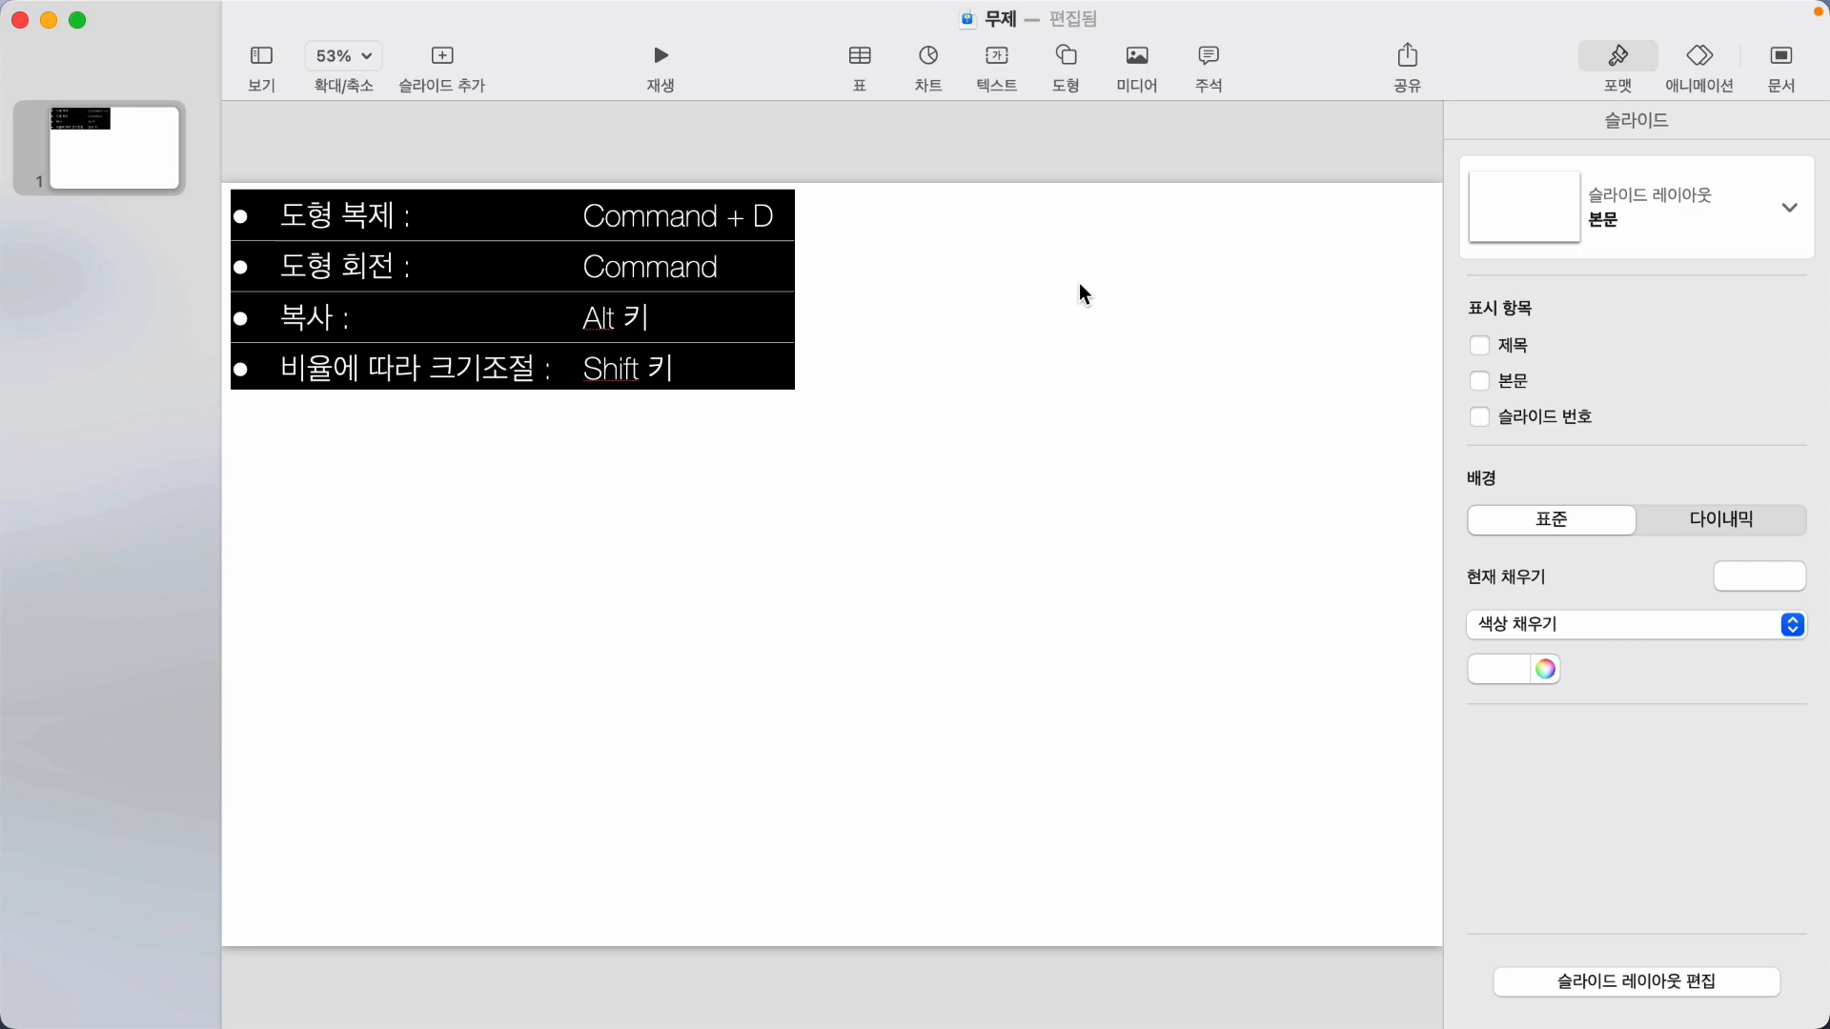
Insert a new basic square about 197 pt in size below the shortcut list, in the left part of the slide.
click(1065, 59)
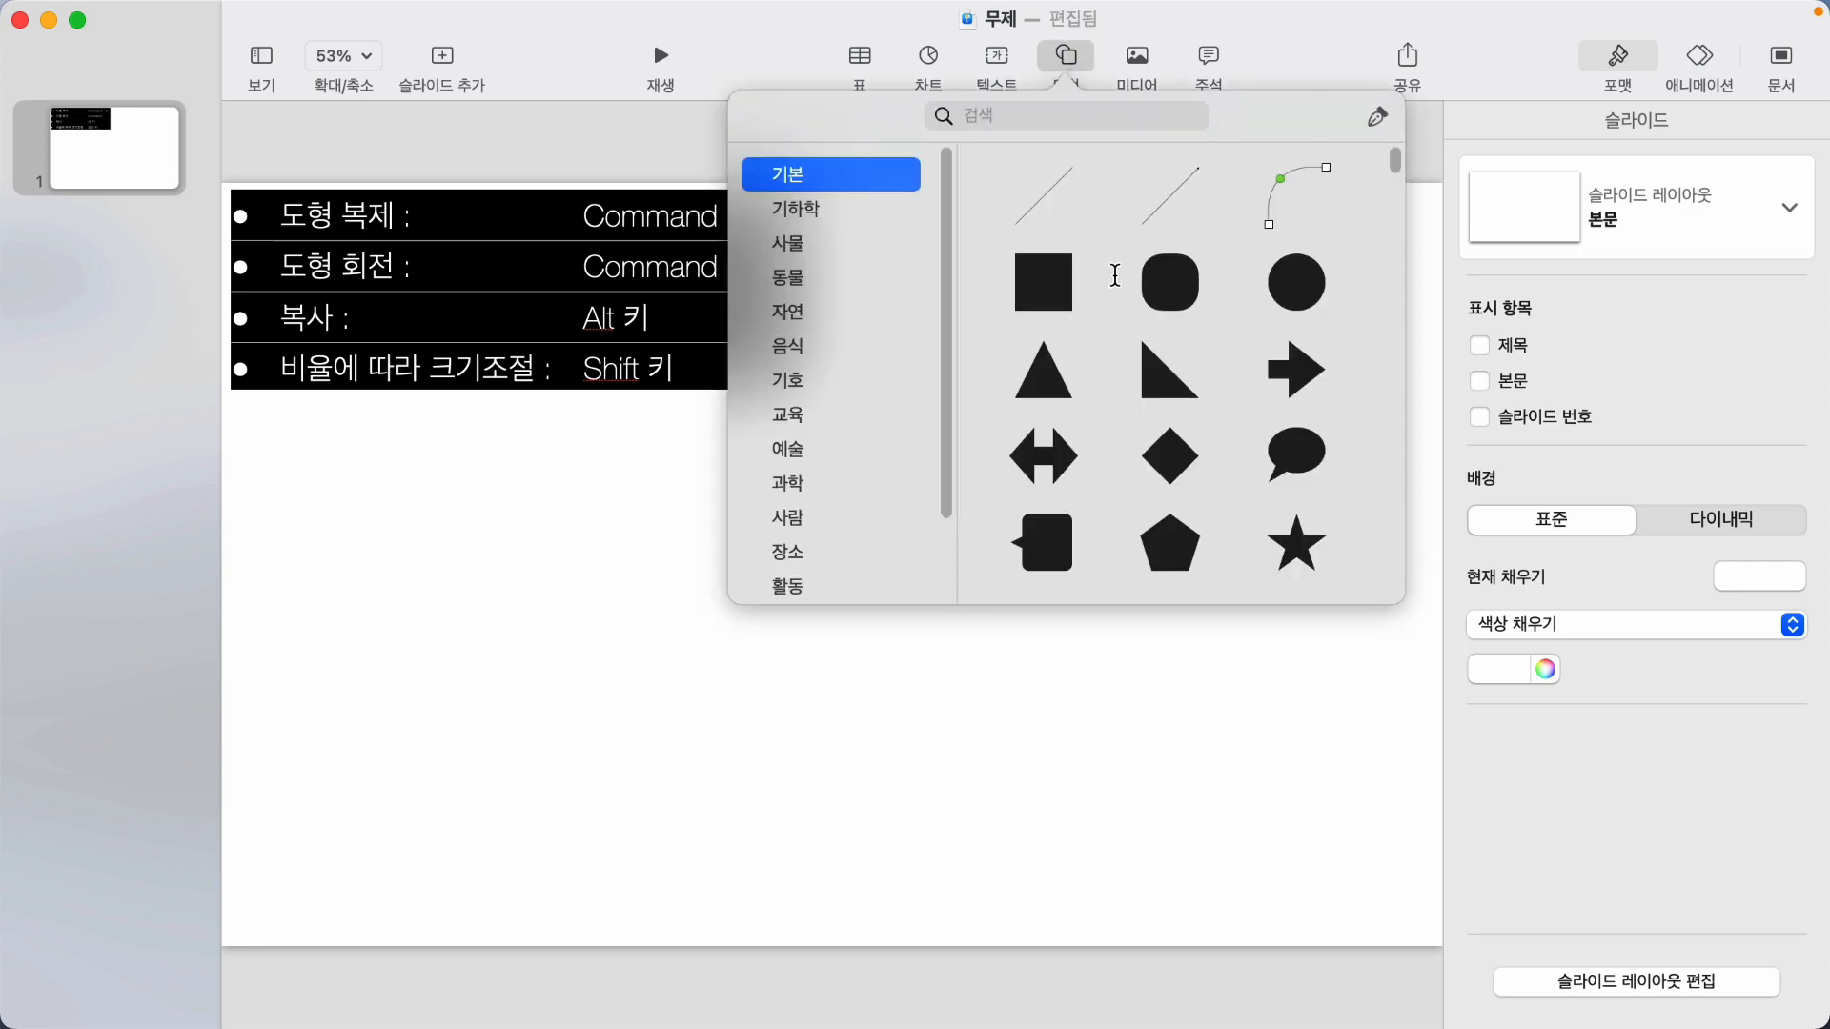
click(1034, 279)
drag(838, 572, 592, 682)
drag(511, 571, 461, 569)
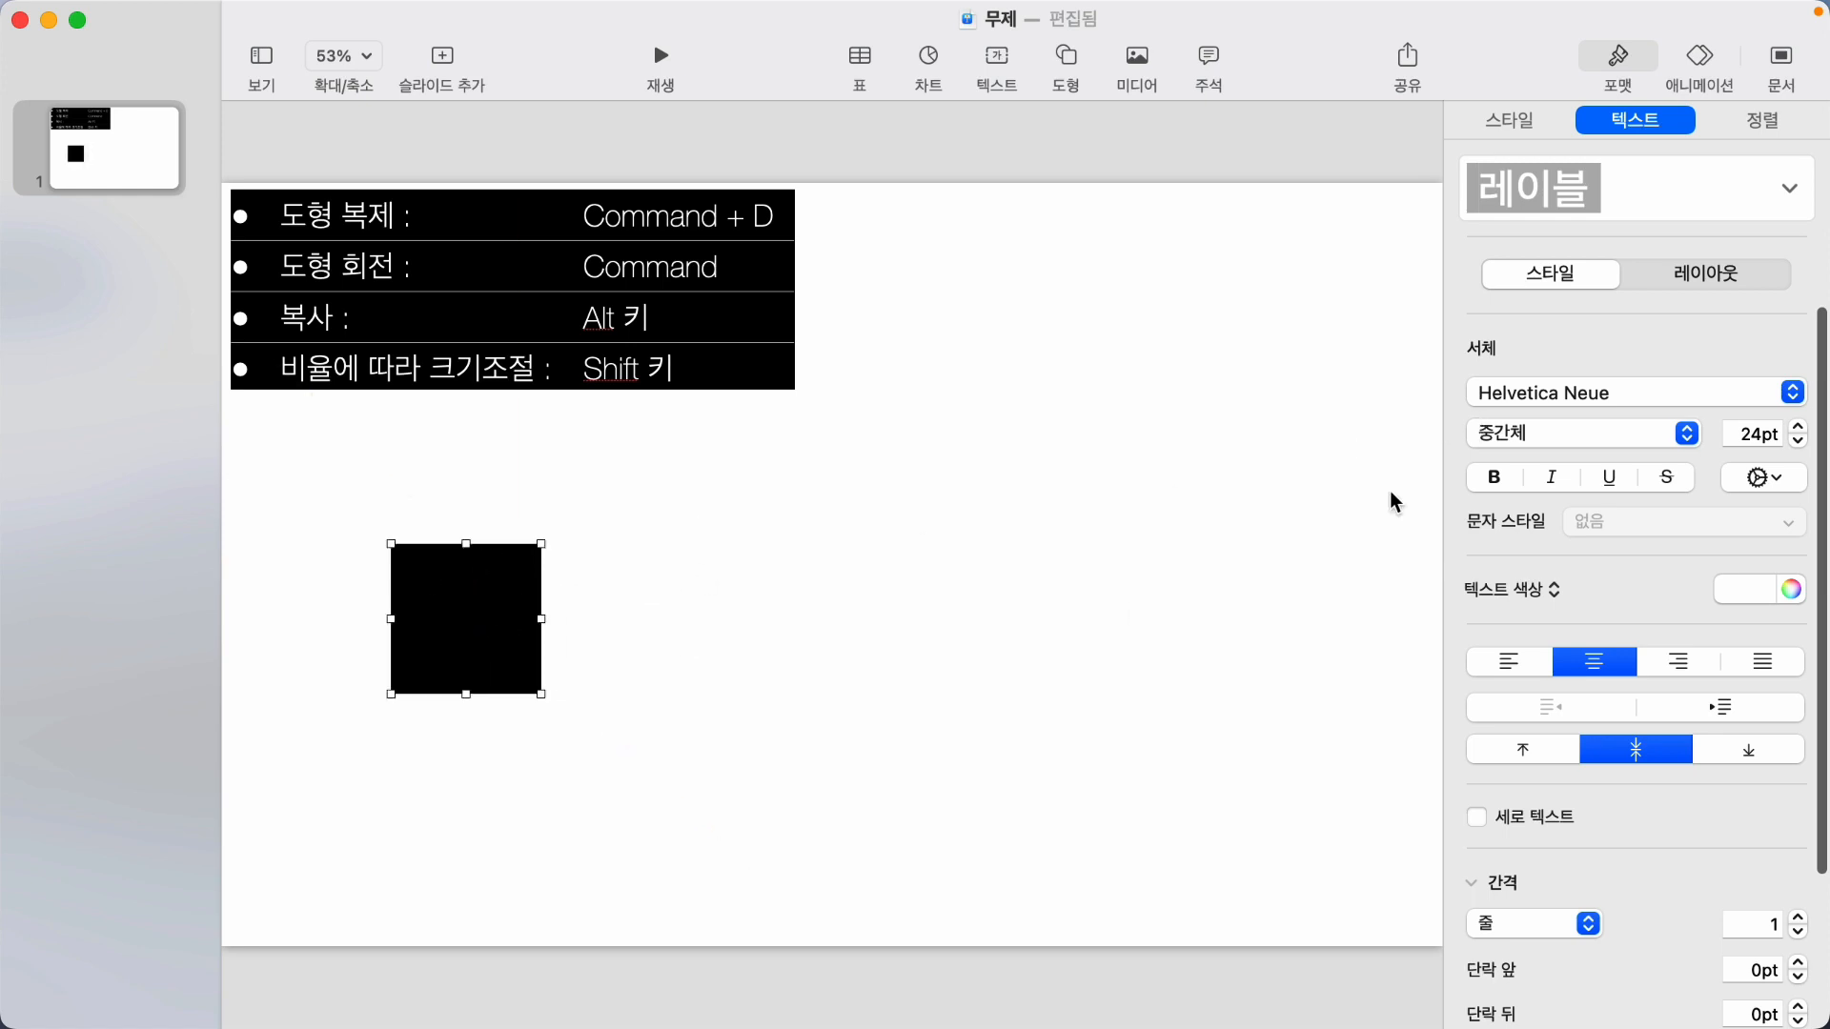
Try a yellow fill on the square, then set its fill colour to bright green.
click(1486, 117)
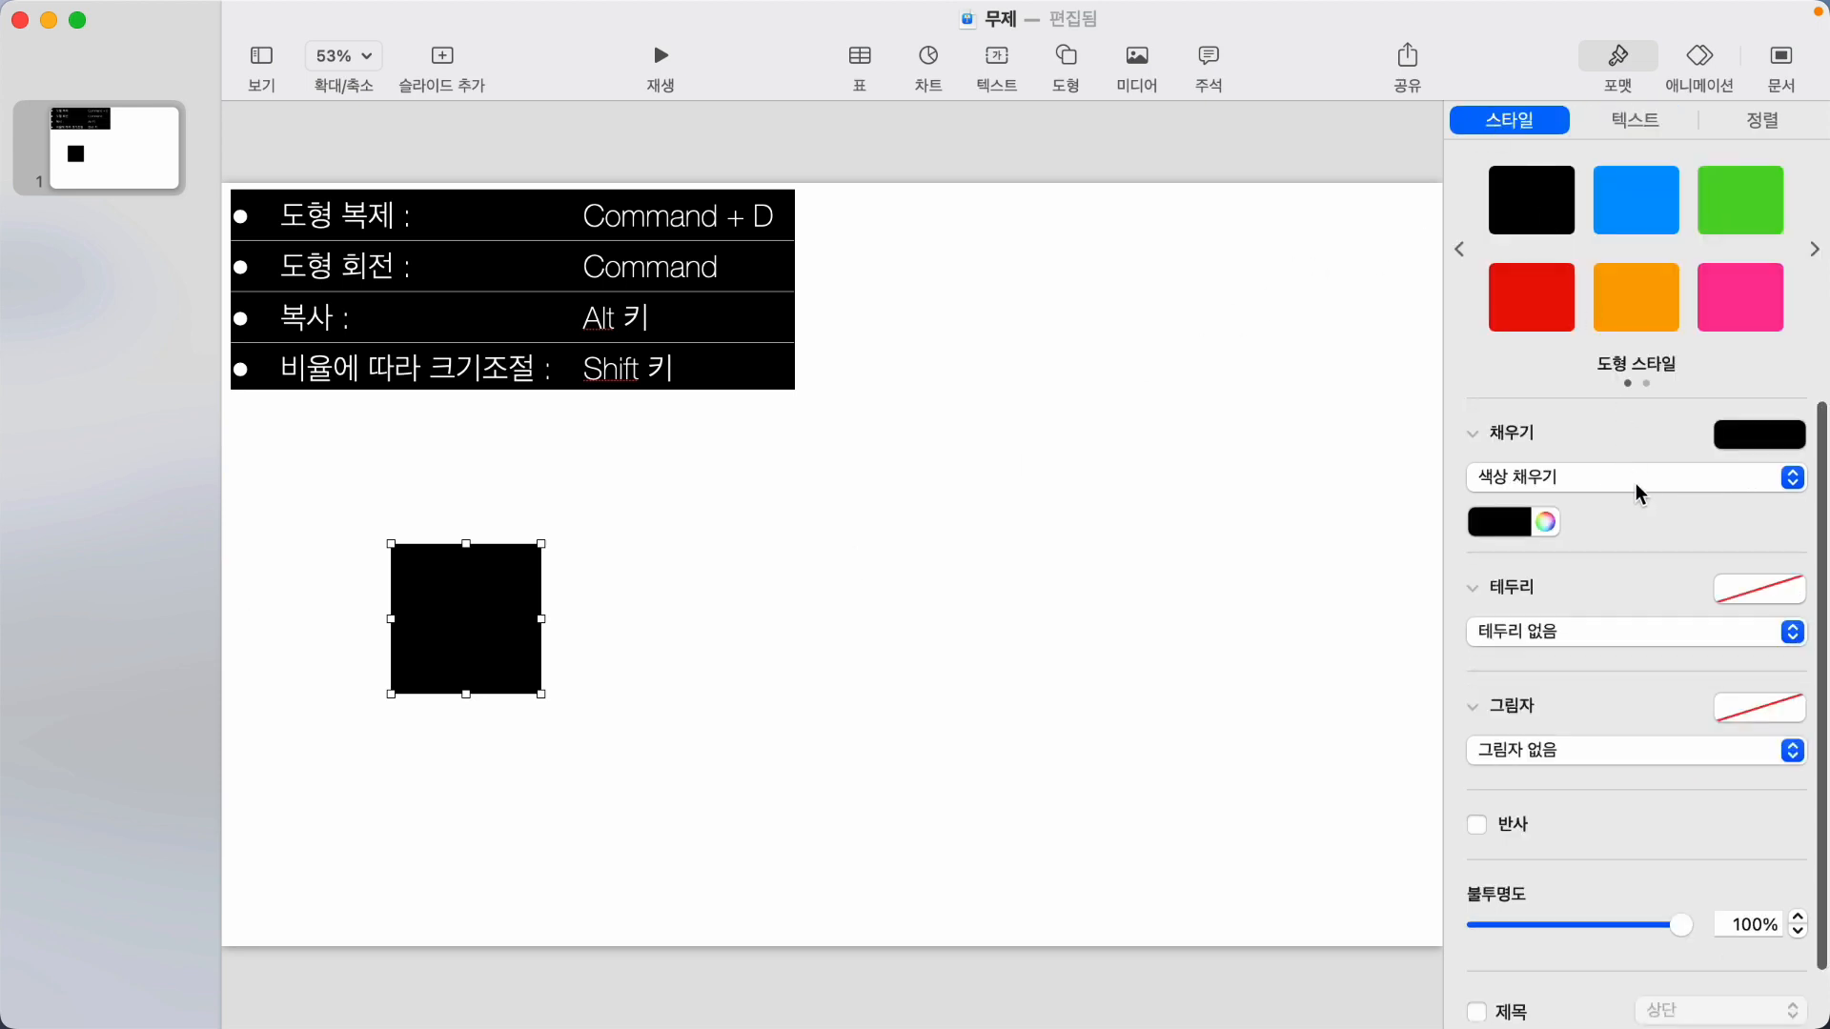
click(1509, 526)
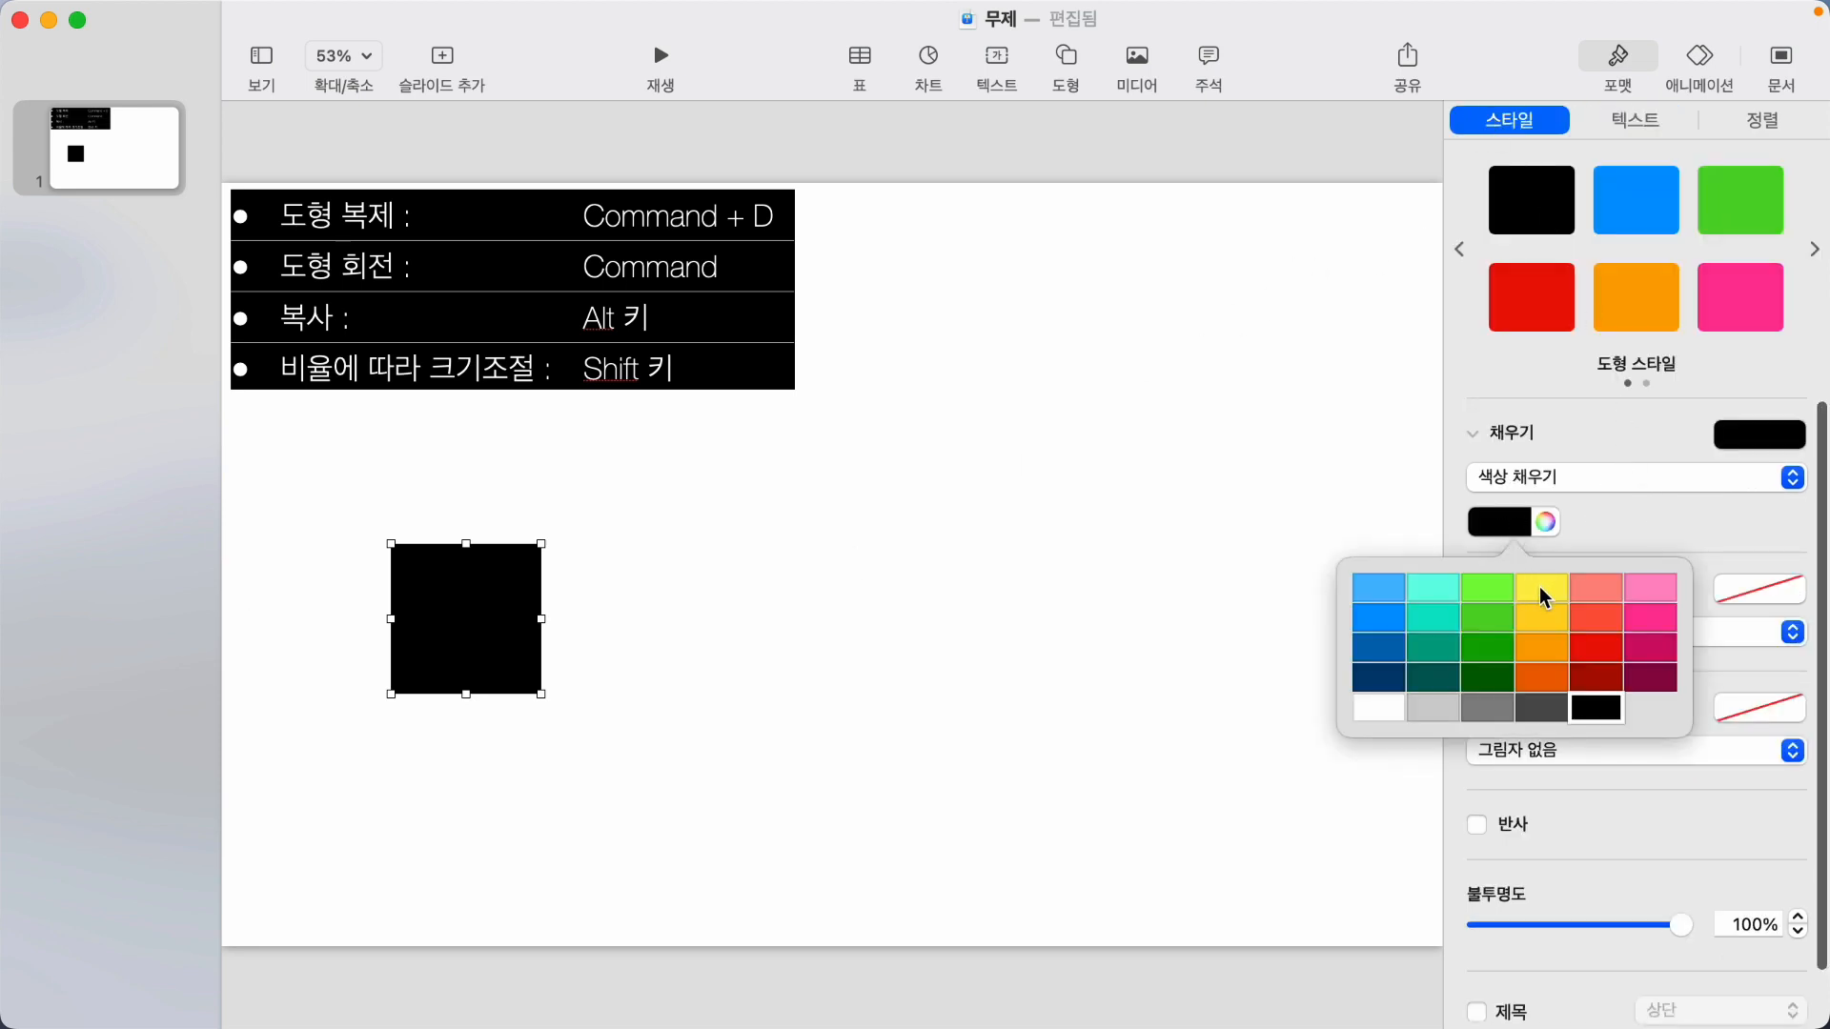
click(1540, 585)
click(1479, 530)
click(1472, 585)
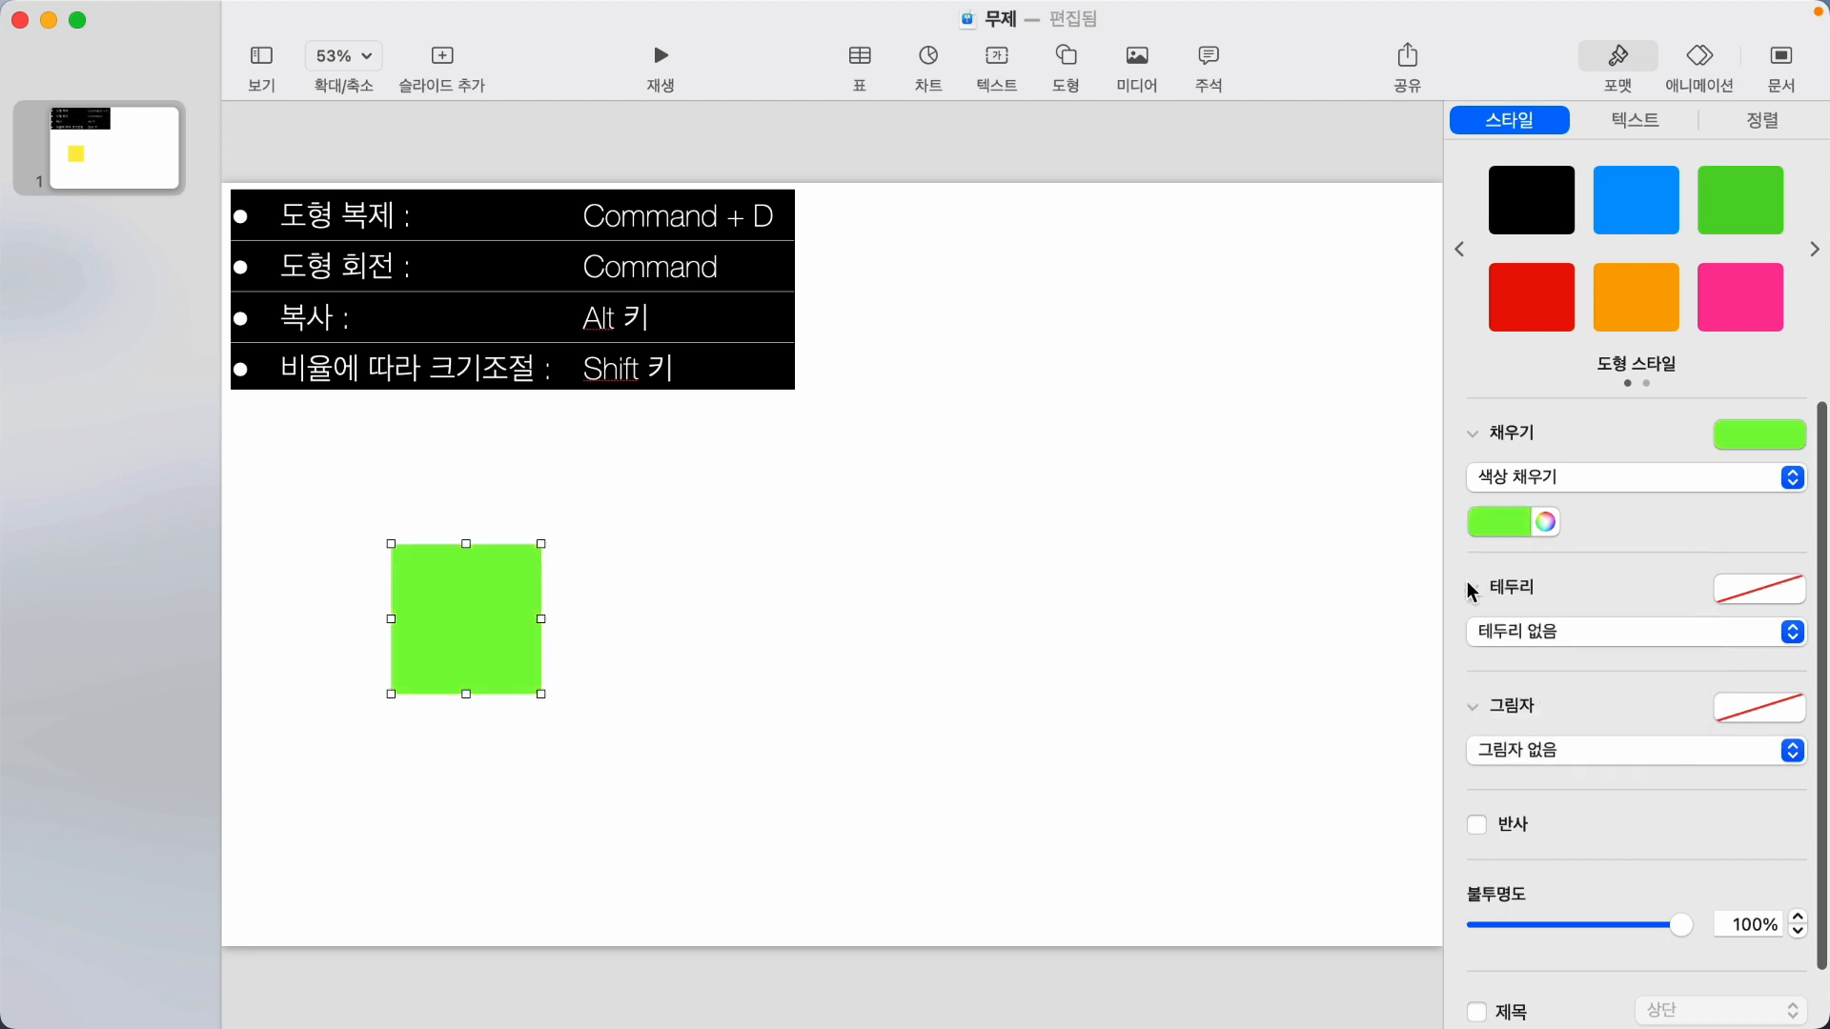
Nudge the green square slightly up and left, and place four copies of it in a rough row to its right.
drag(478, 639, 466, 627)
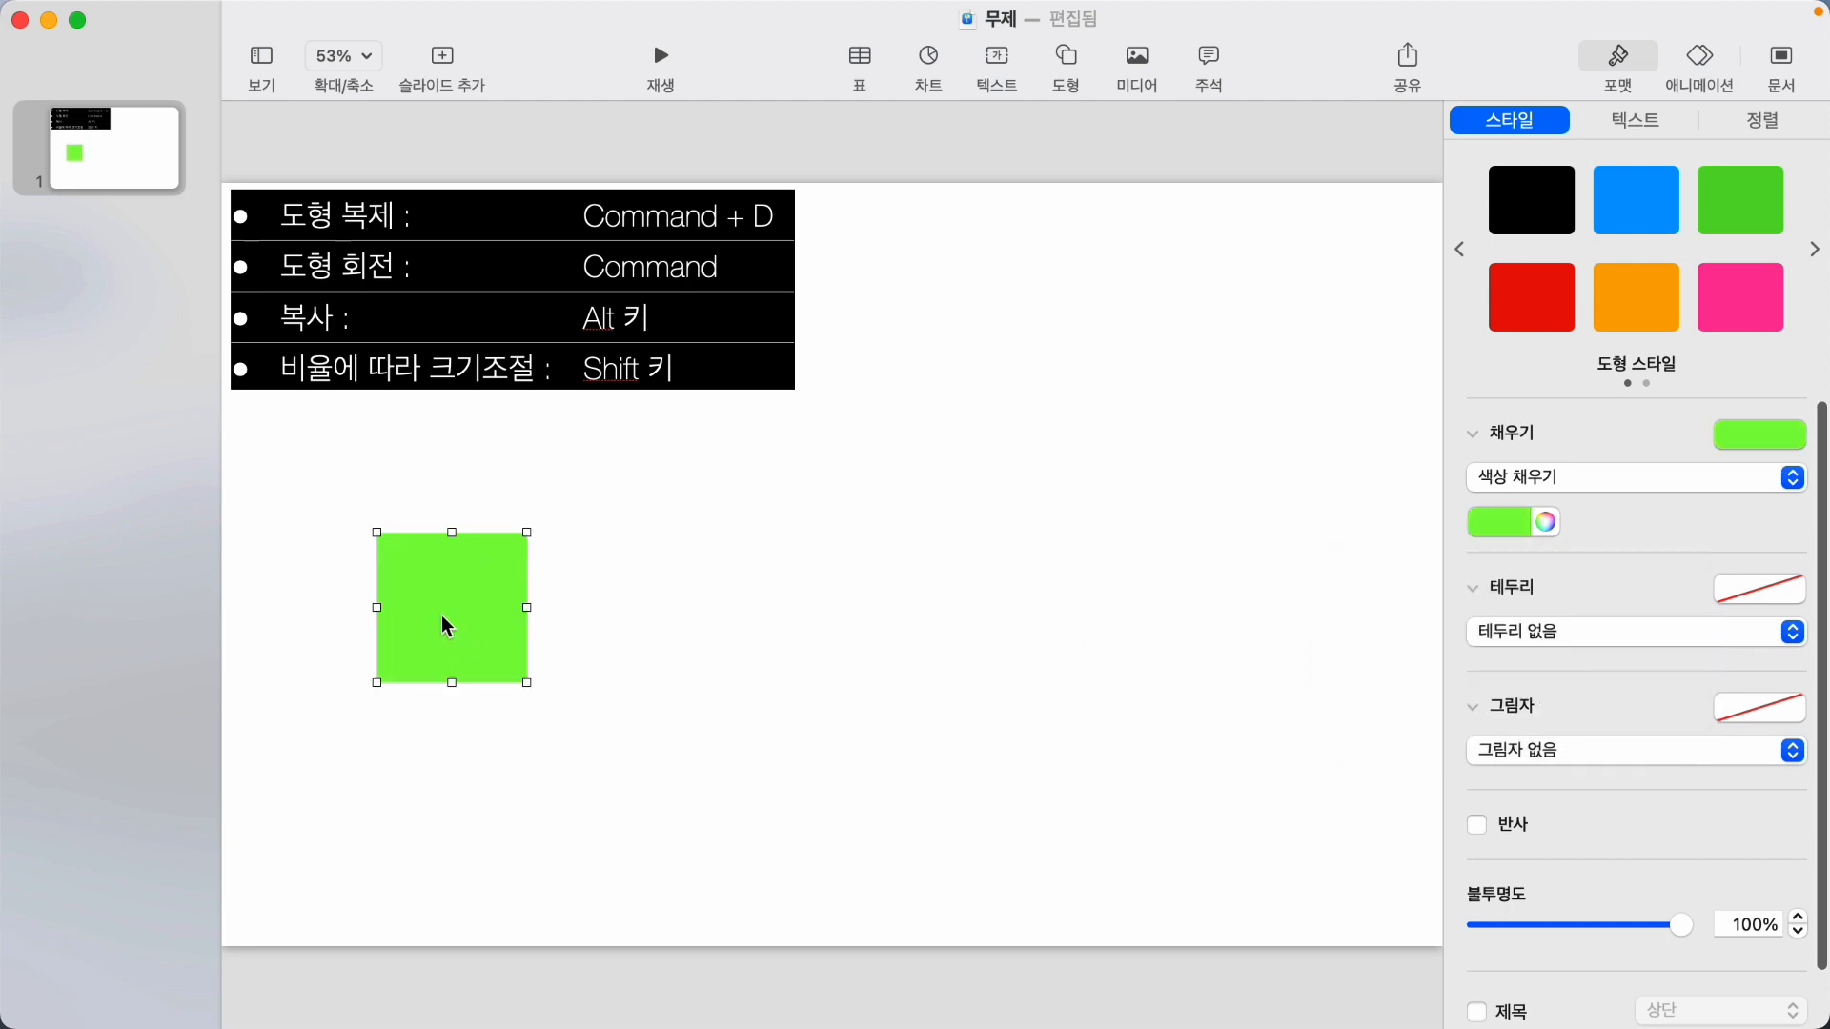
alt+drag(450, 614, 1307, 667)
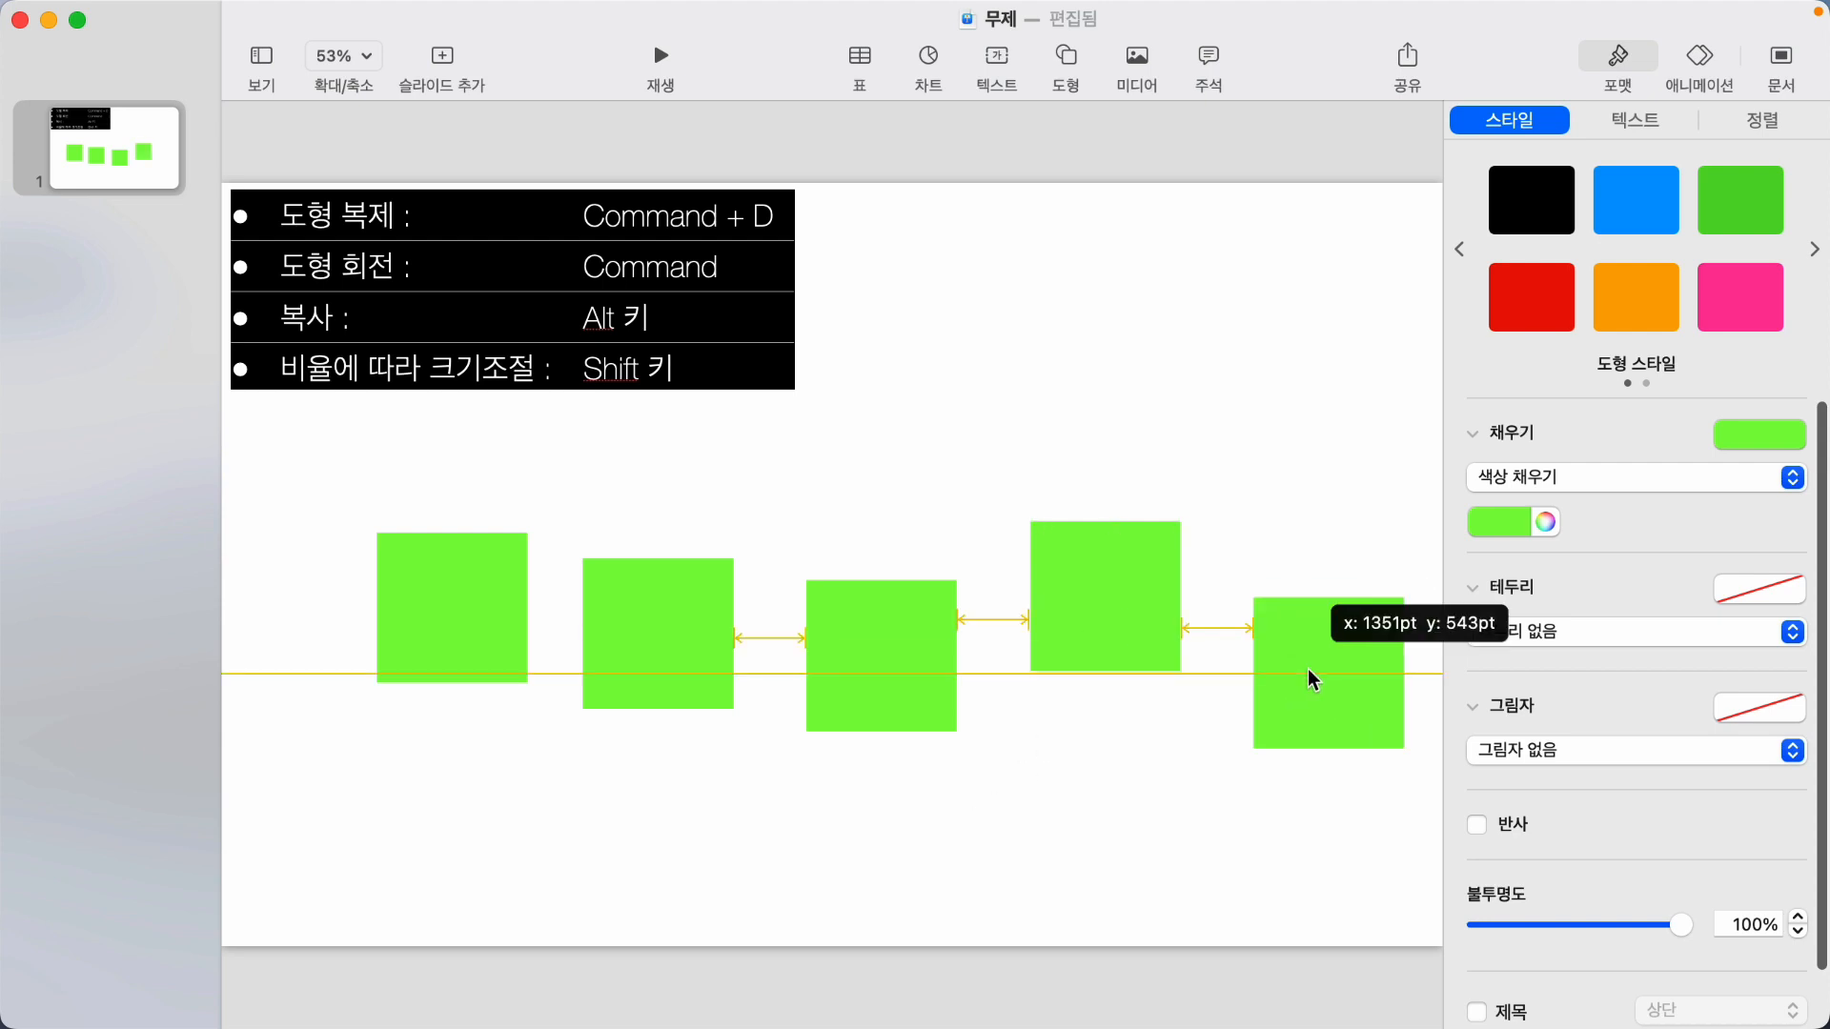
click(1107, 894)
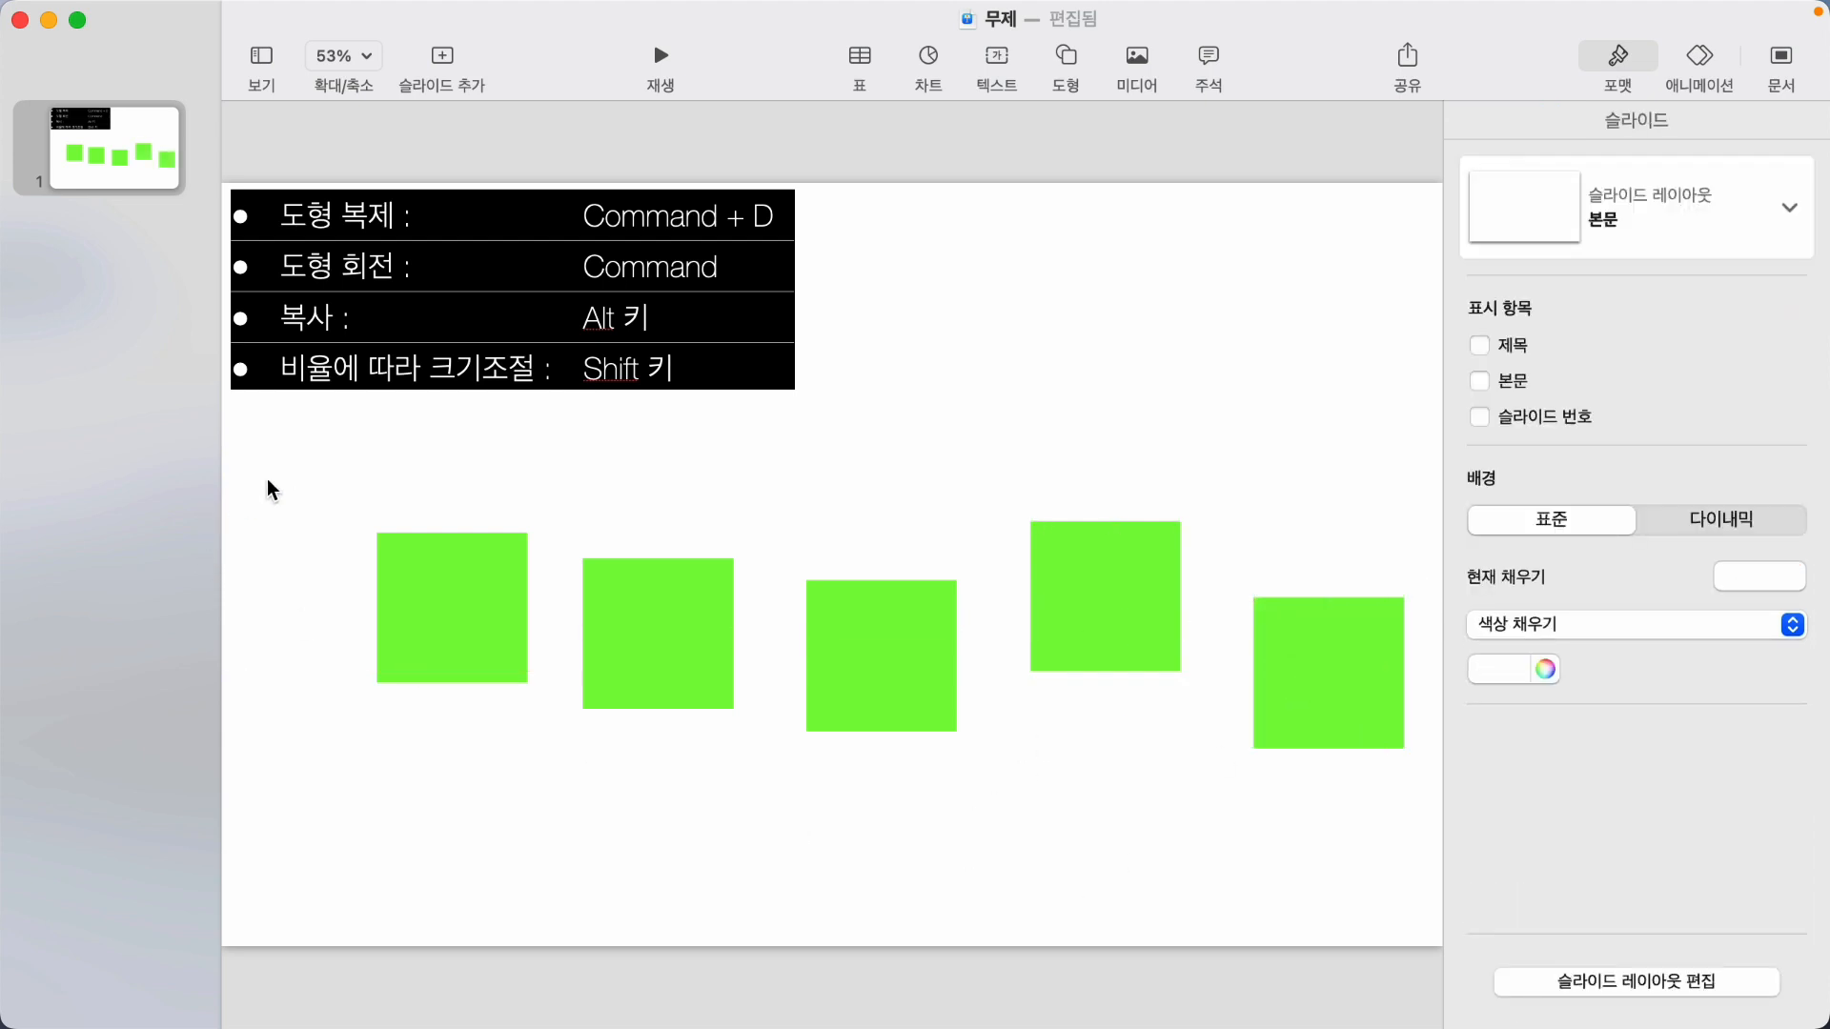
Line up the second, third and fourth squares level with the first, and shift the fifth square slightly left.
click(631, 641)
drag(641, 619, 639, 596)
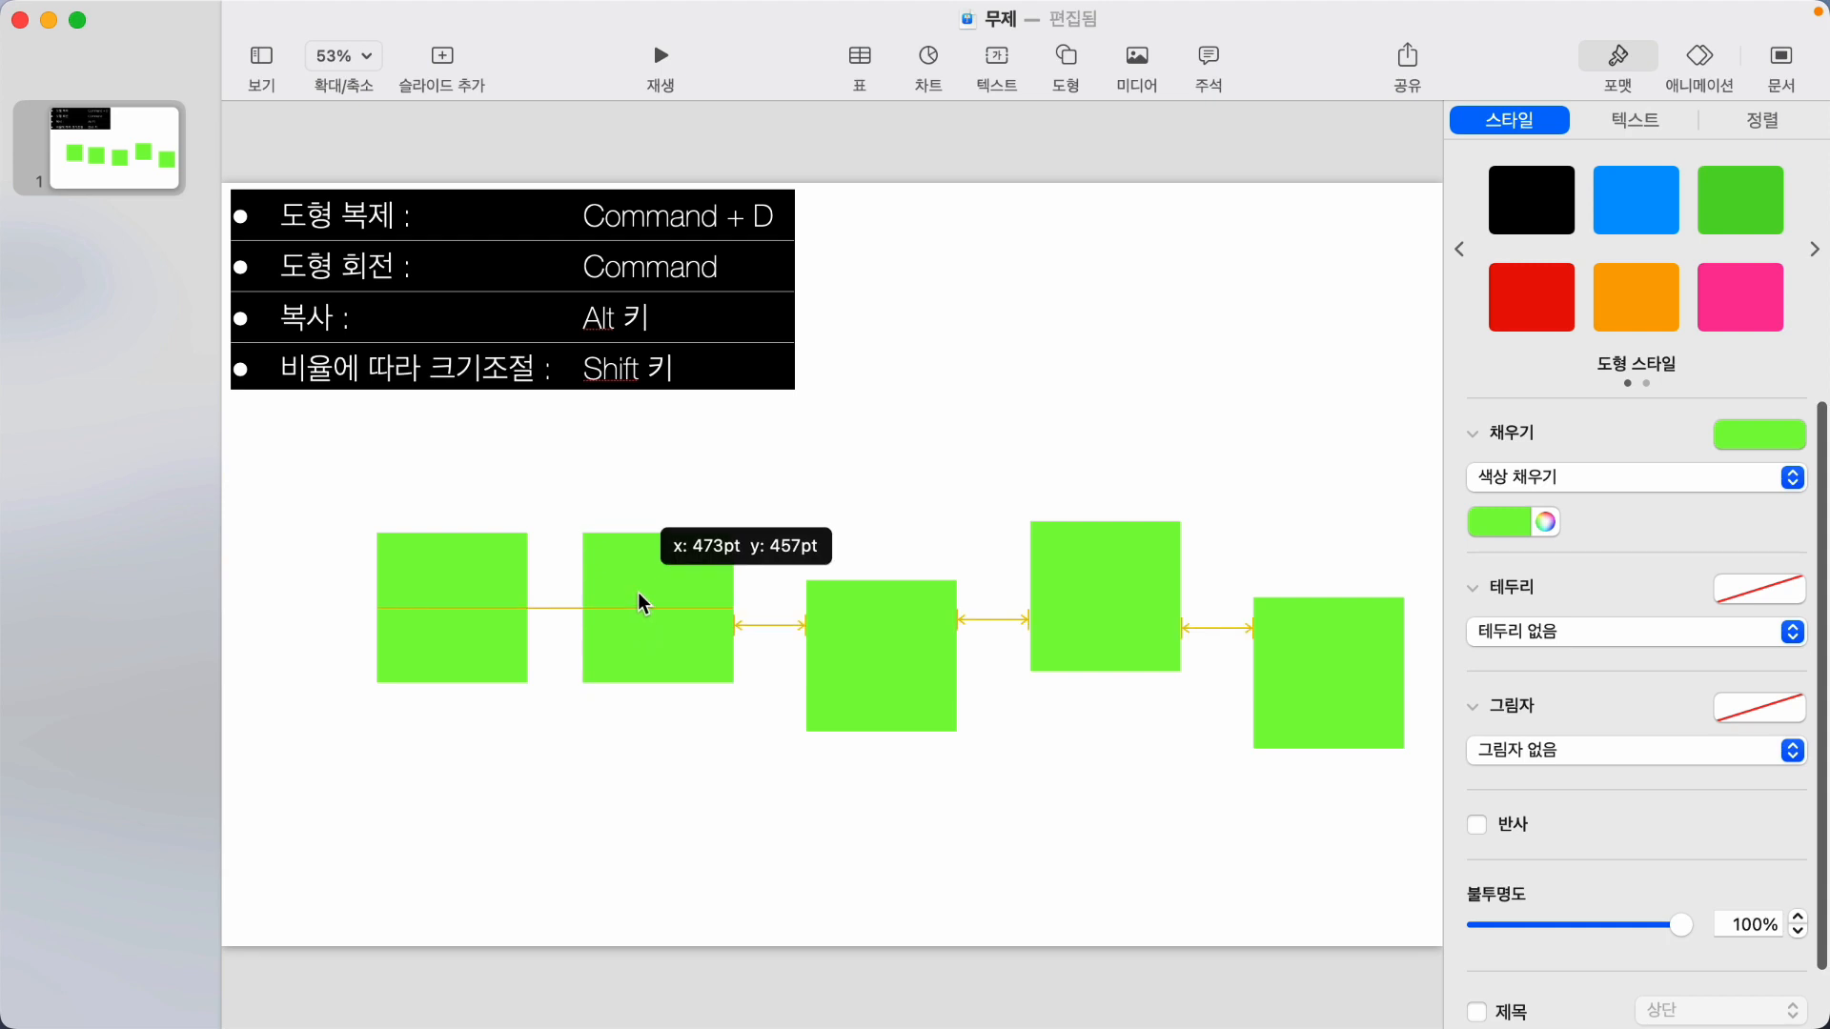
drag(882, 694, 854, 649)
click(849, 490)
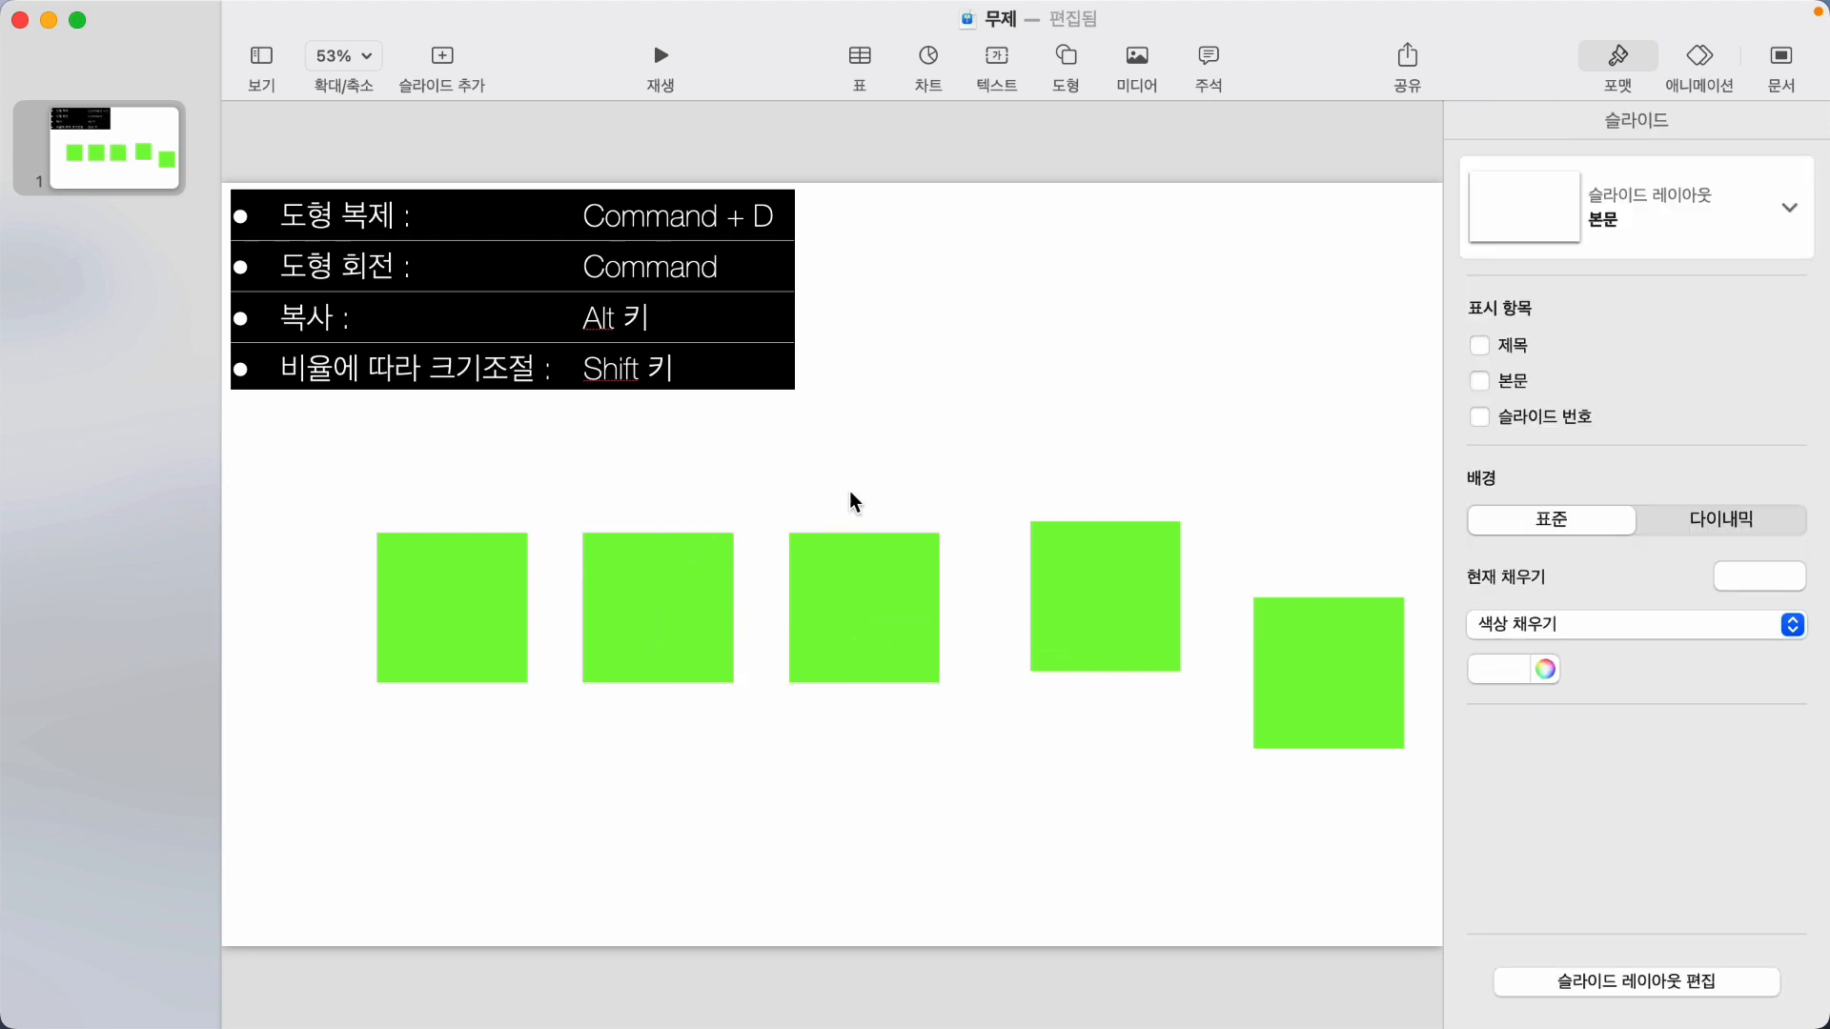
drag(1083, 585, 1056, 594)
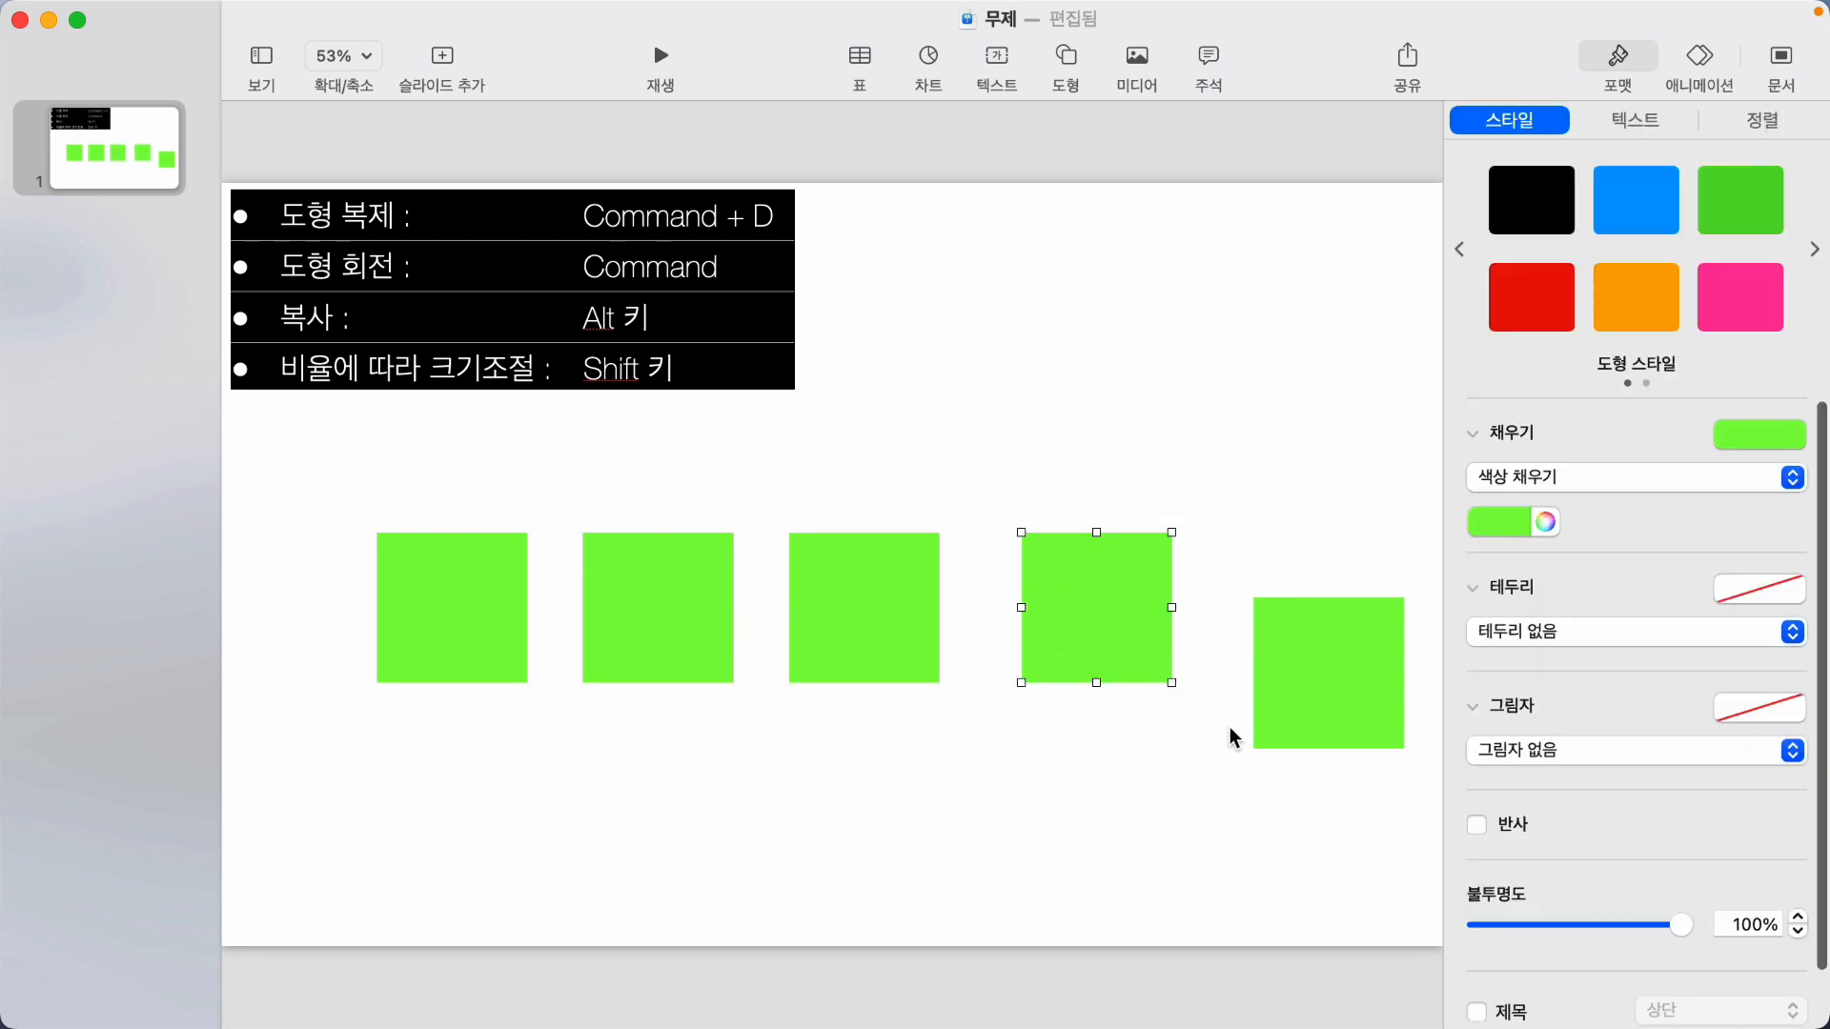
drag(1294, 691, 1261, 679)
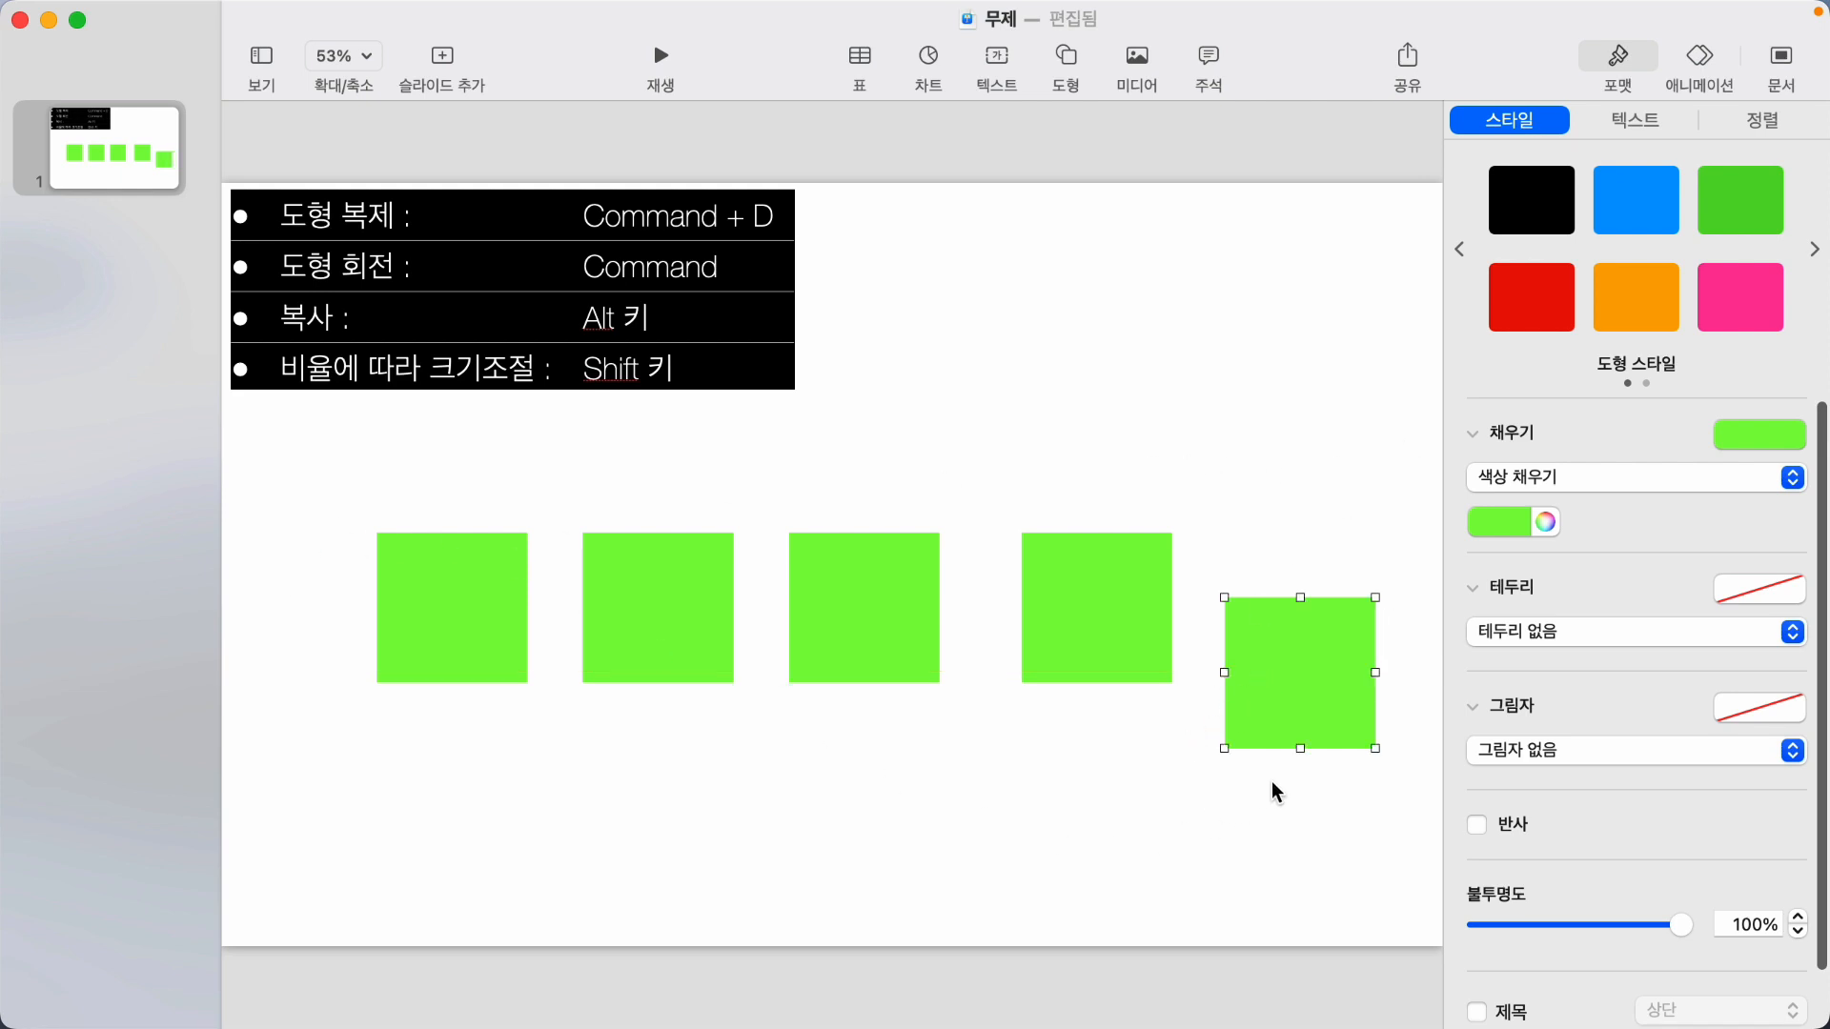
click(282, 488)
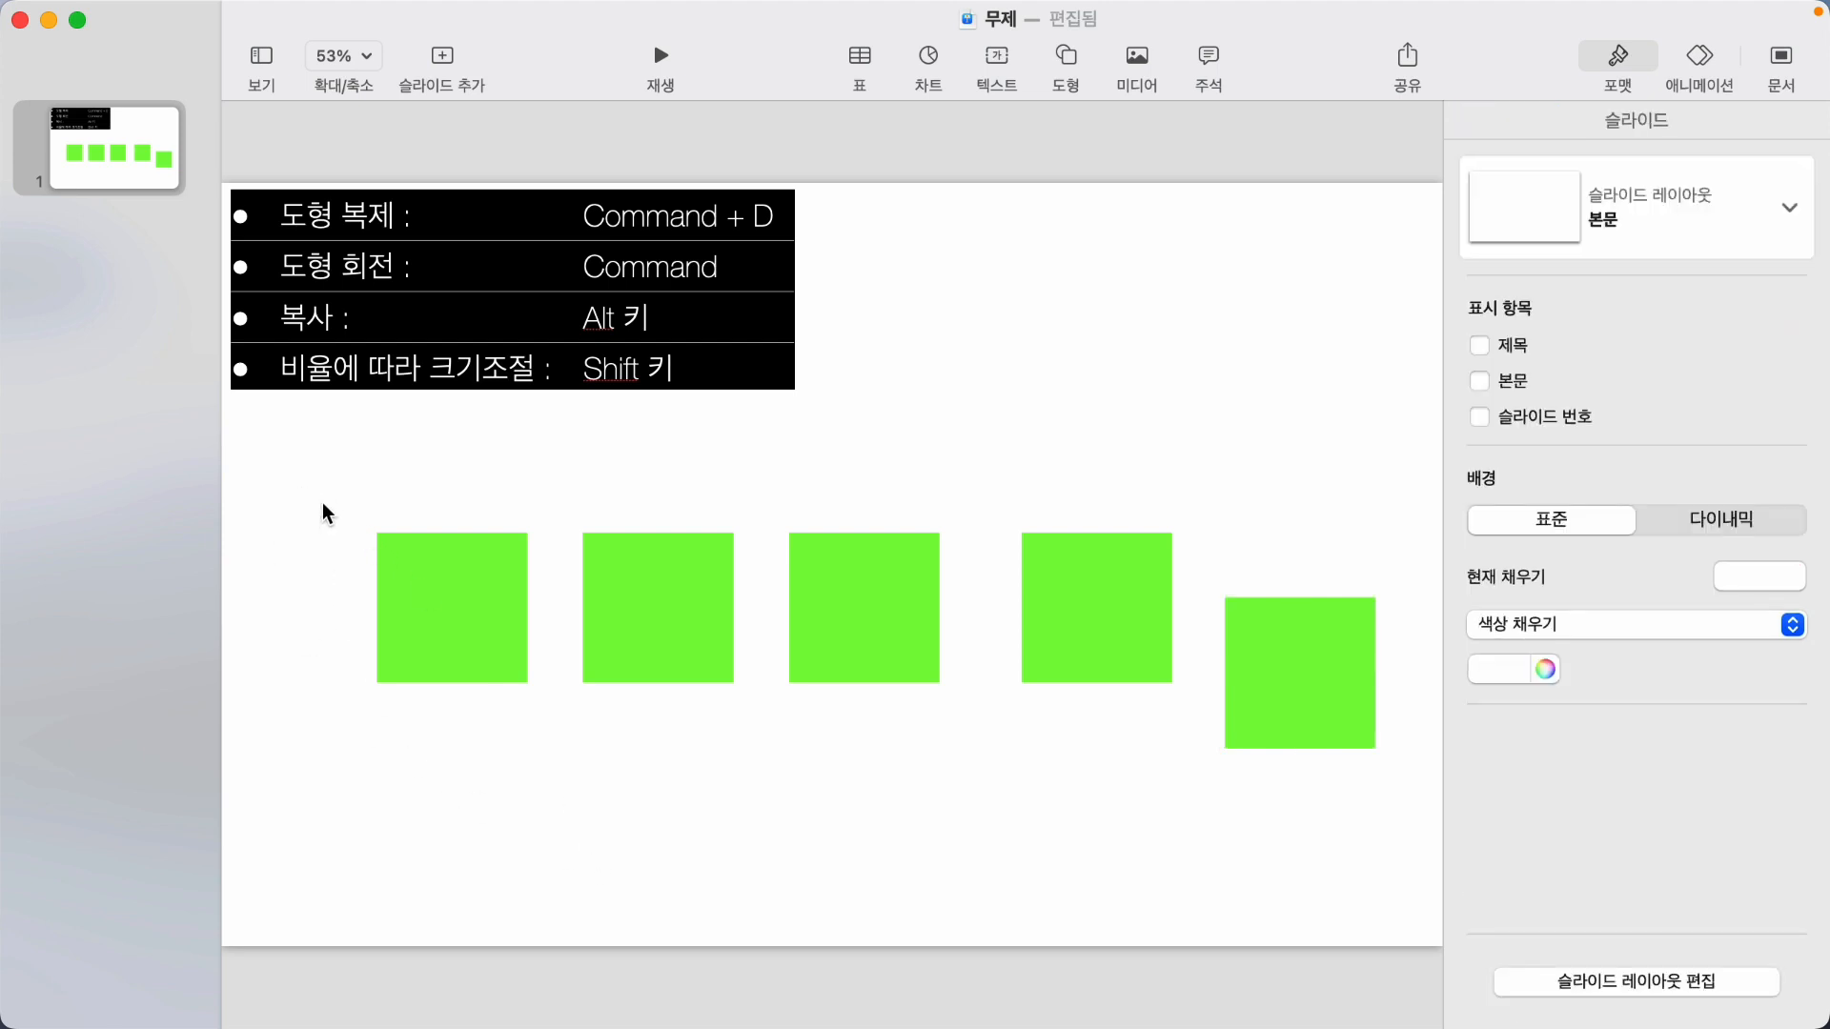
Select all five green squares, align them by their top edges (상단), and shift the row slightly left.
drag(294, 467, 1414, 848)
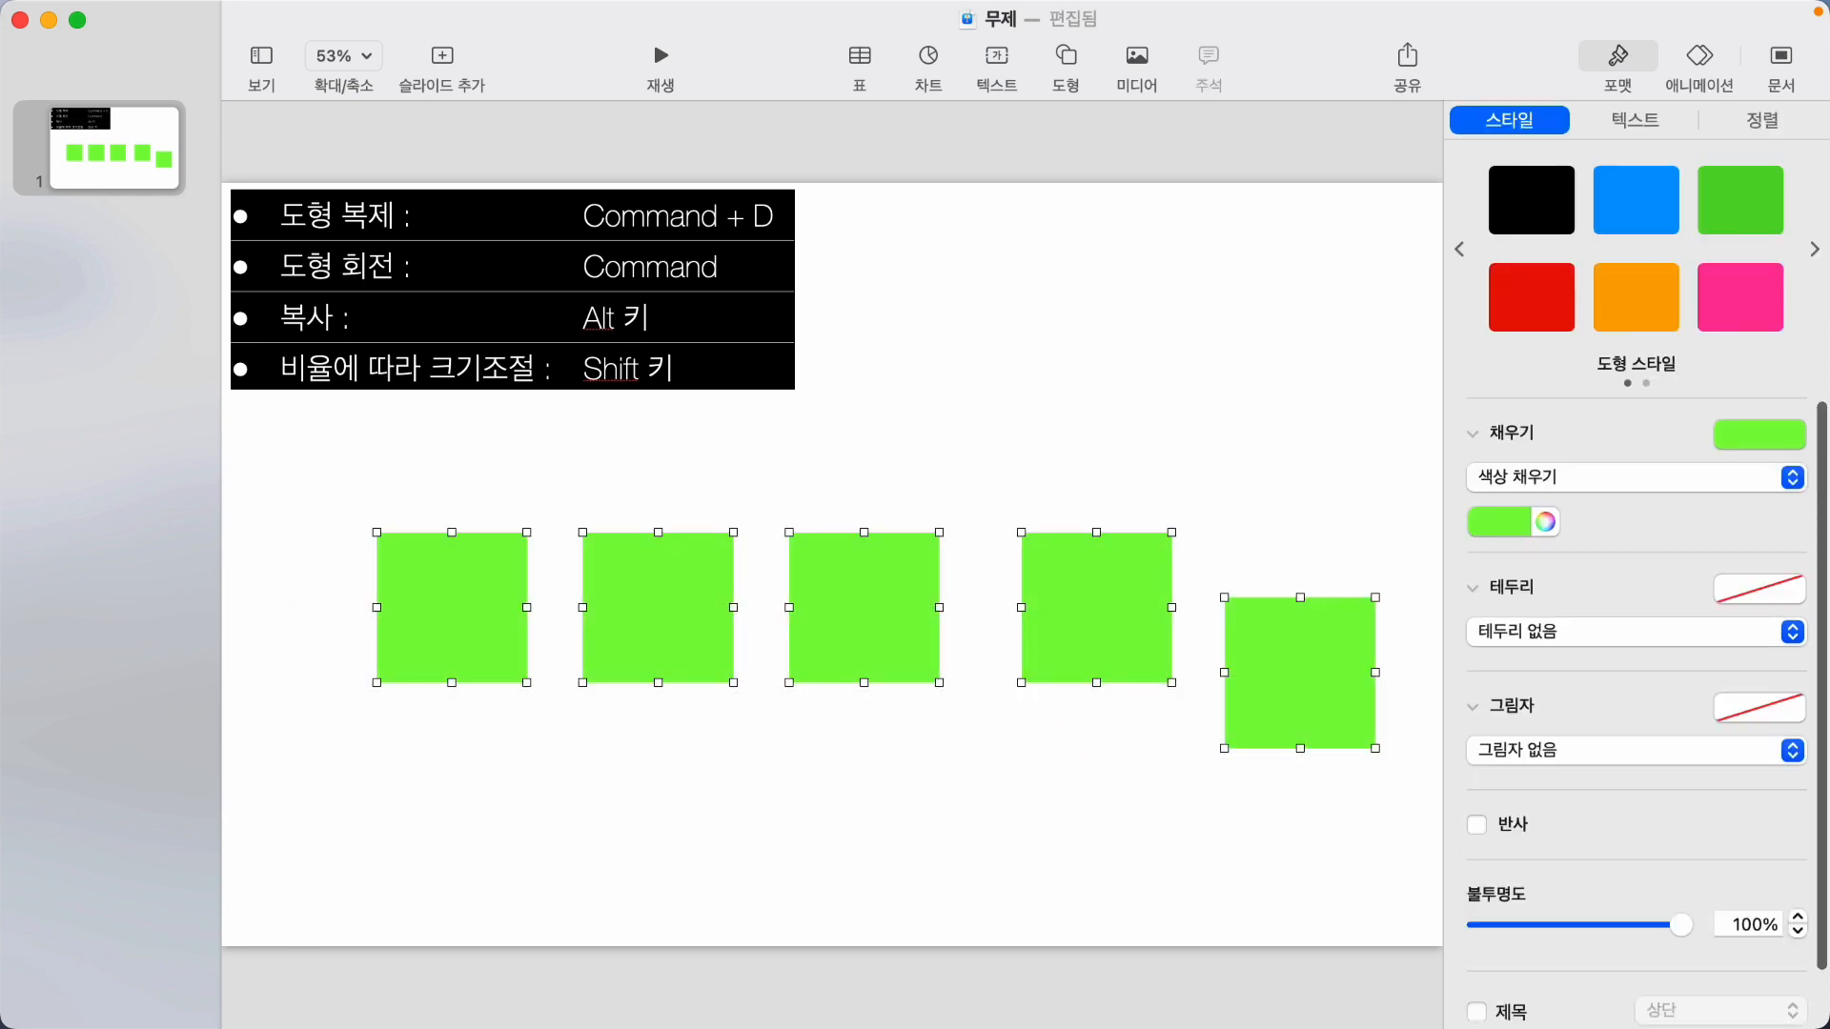
click(1761, 119)
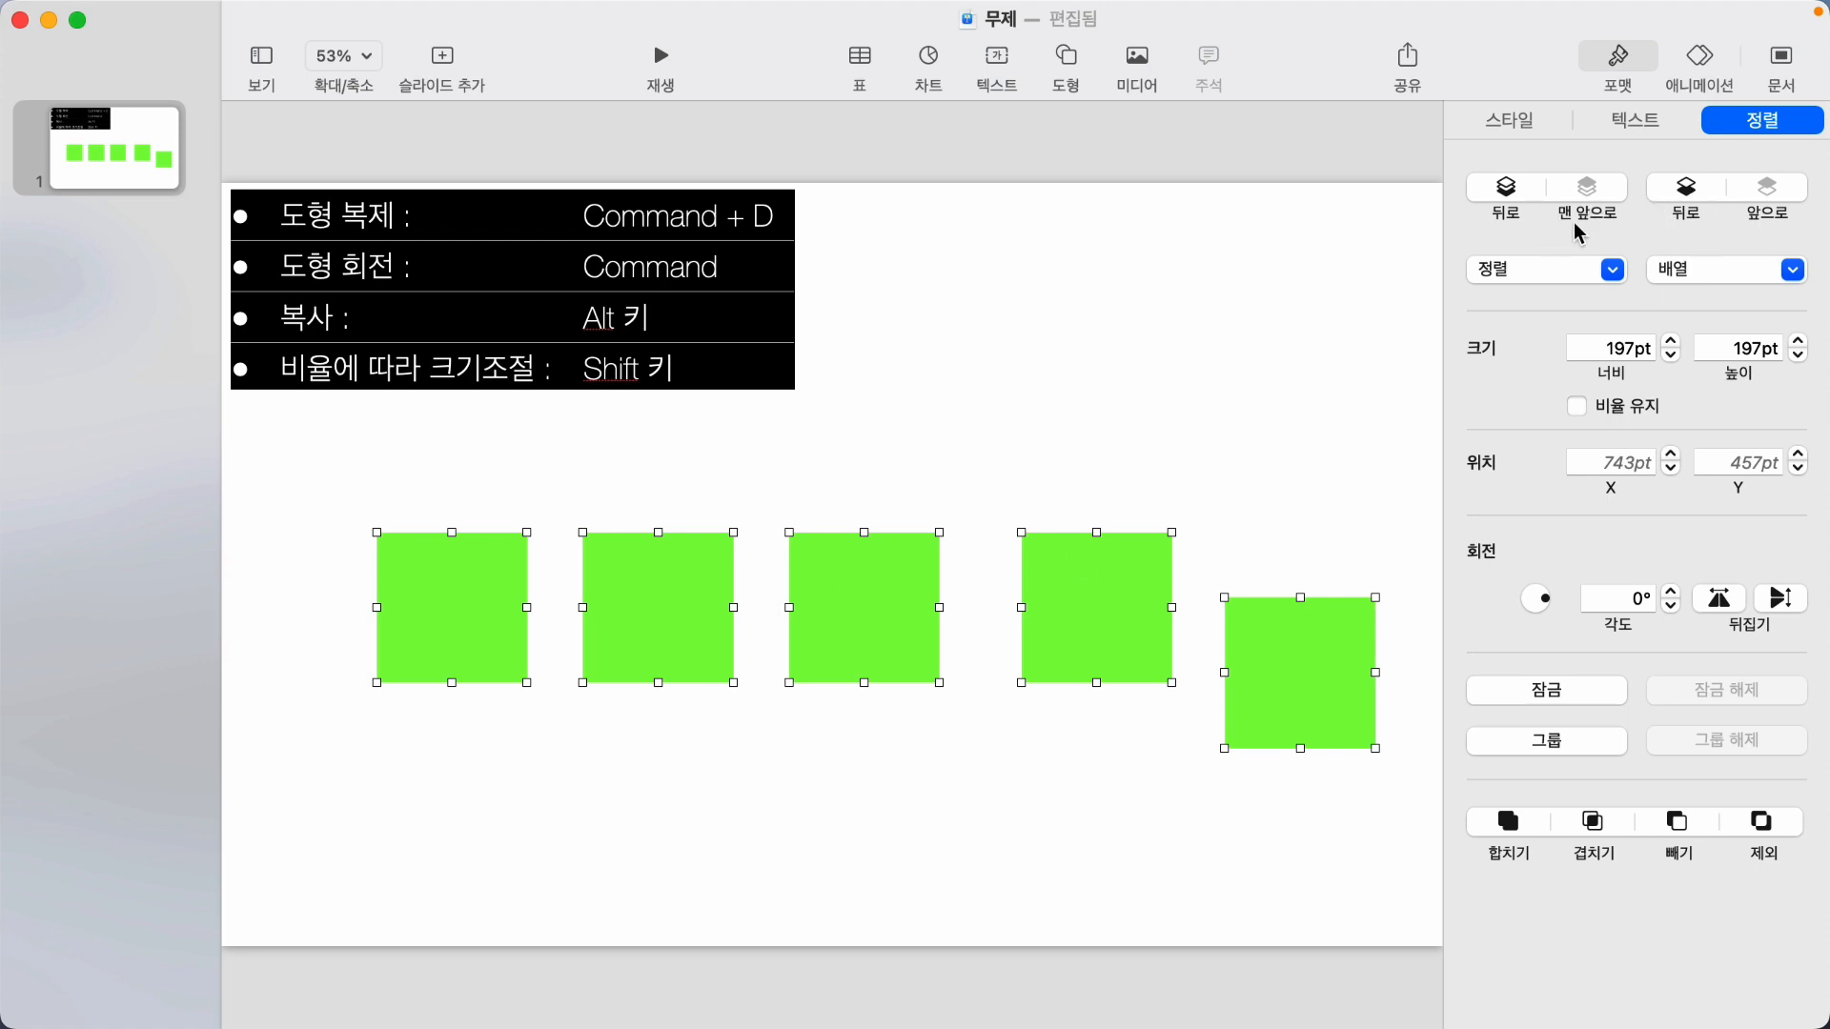
click(1515, 277)
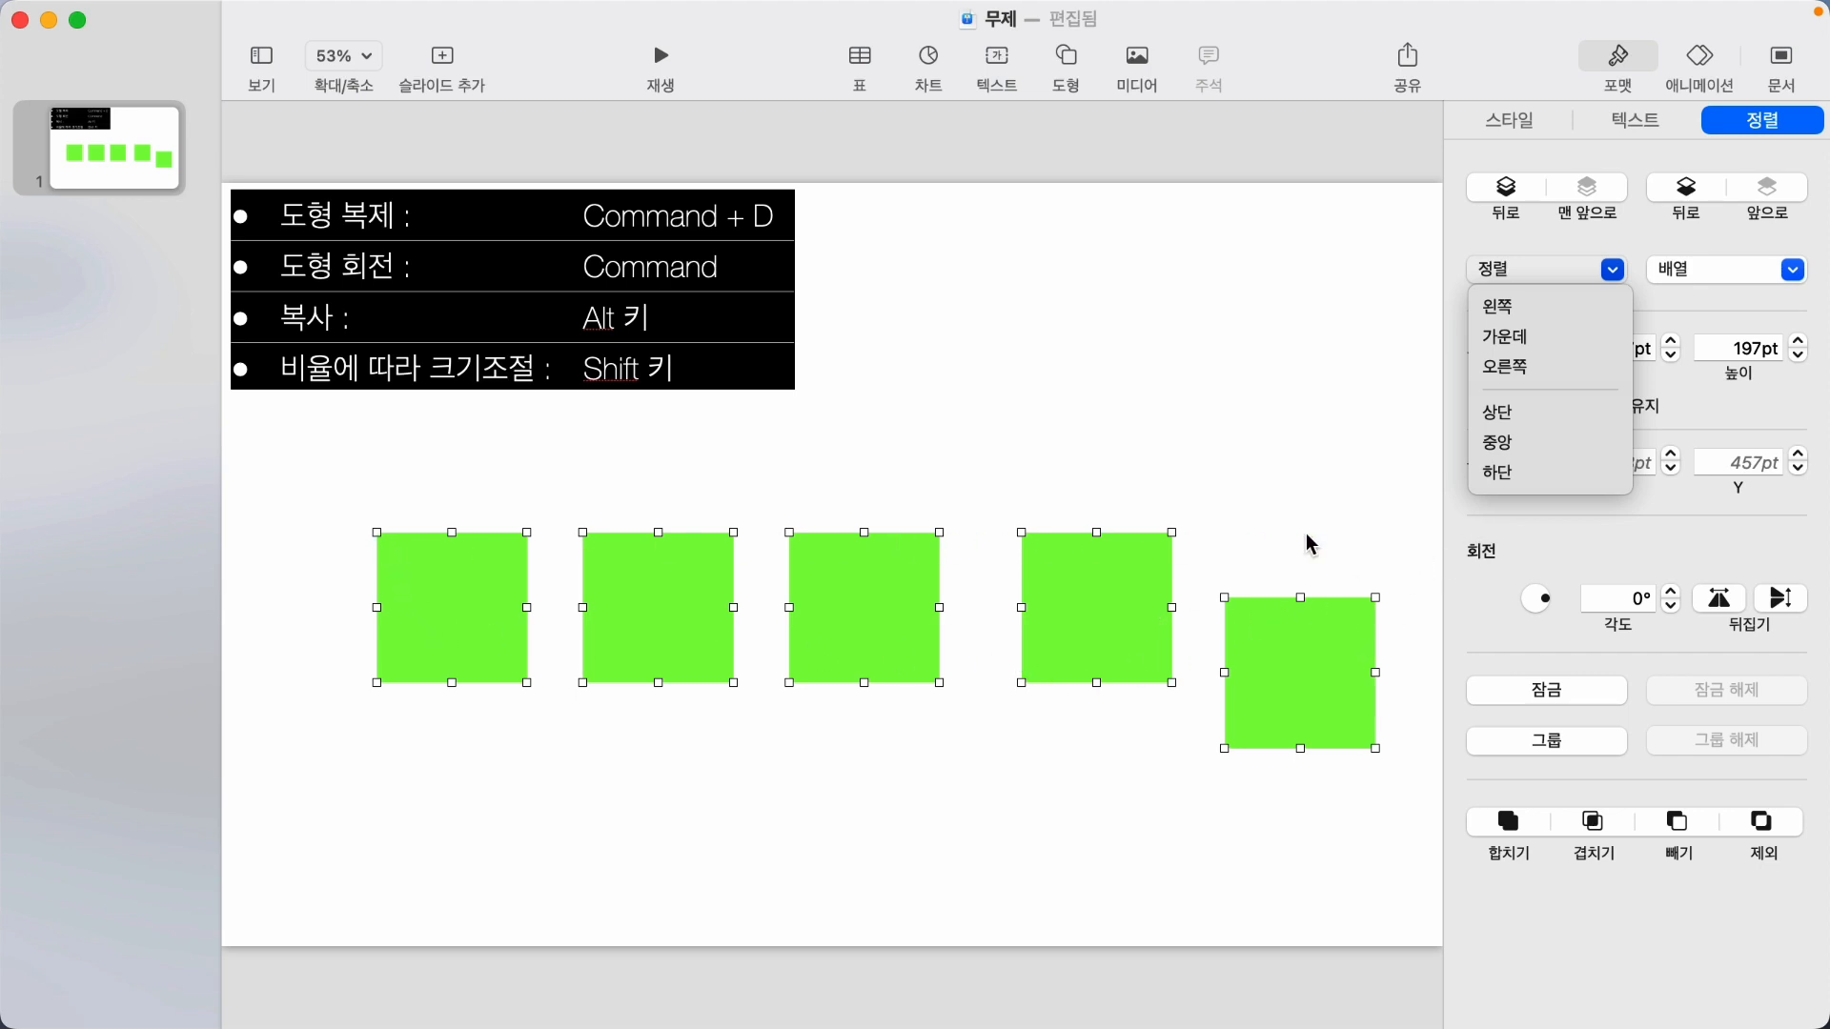
click(1516, 414)
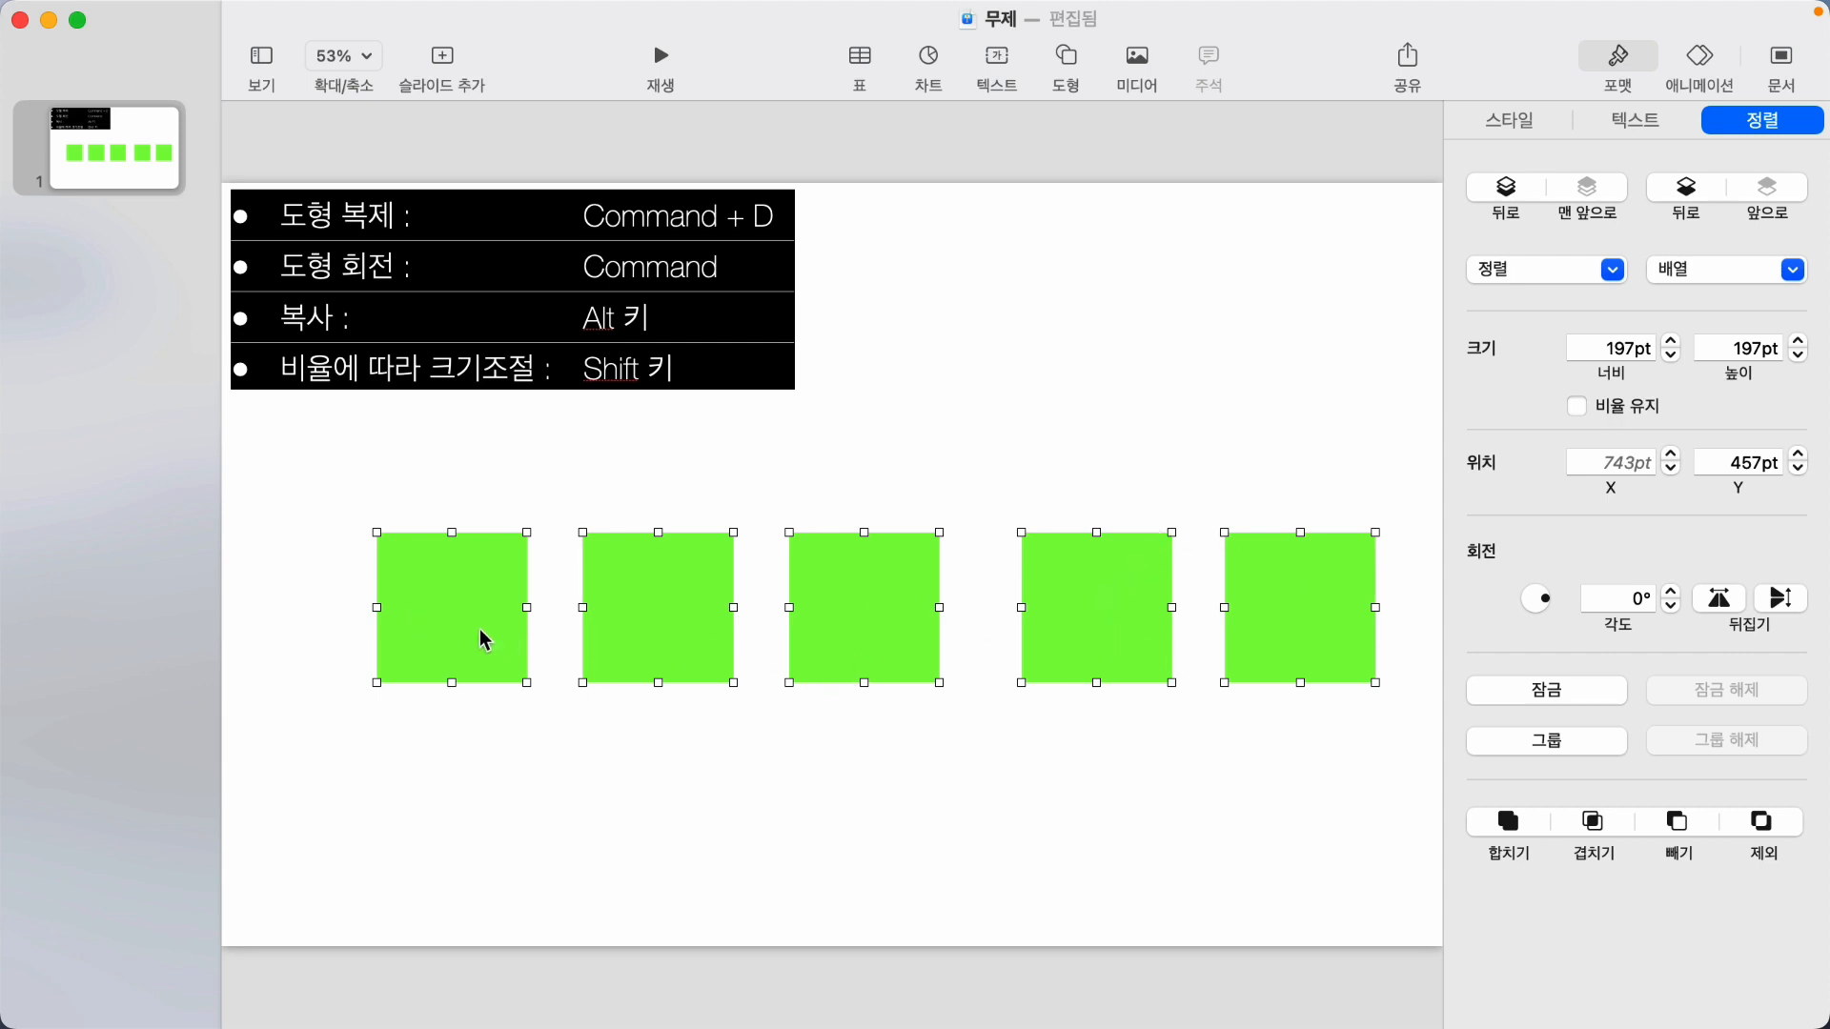
drag(1104, 637, 1052, 634)
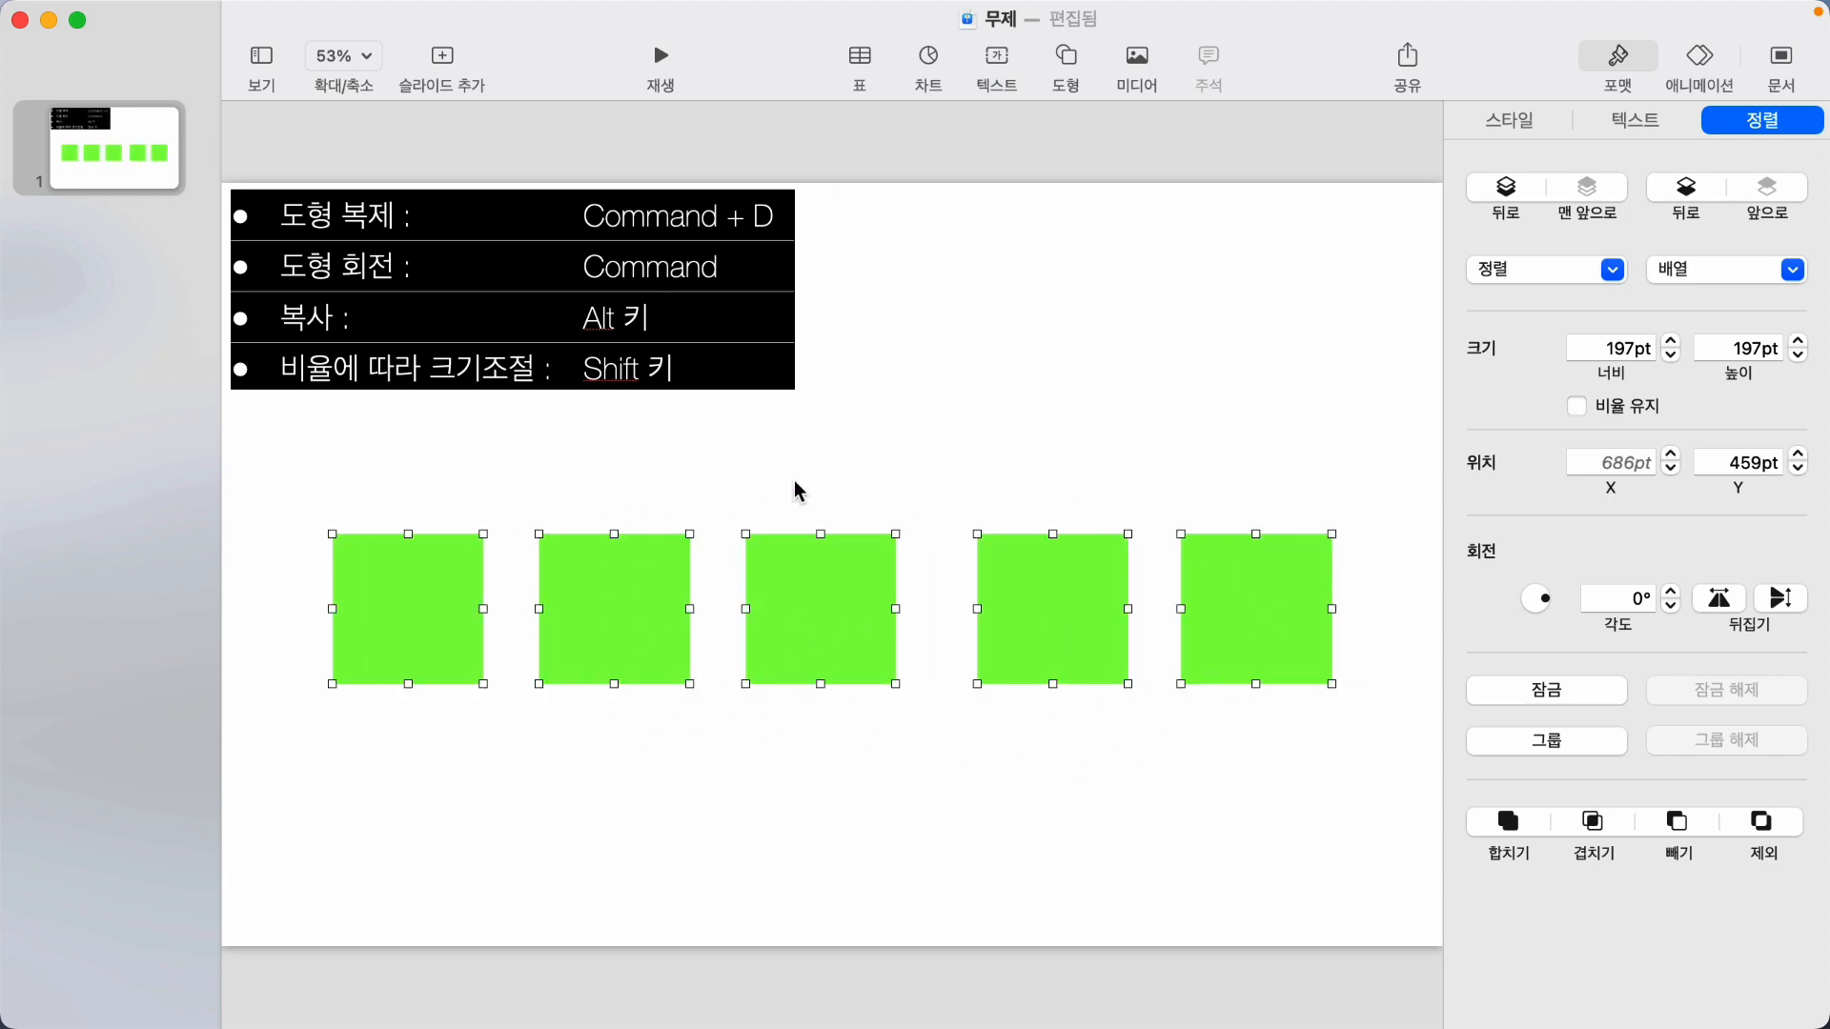
Distribute the five selected squares evenly in the horizontal direction (가로 방향) and deselect them.
click(1708, 278)
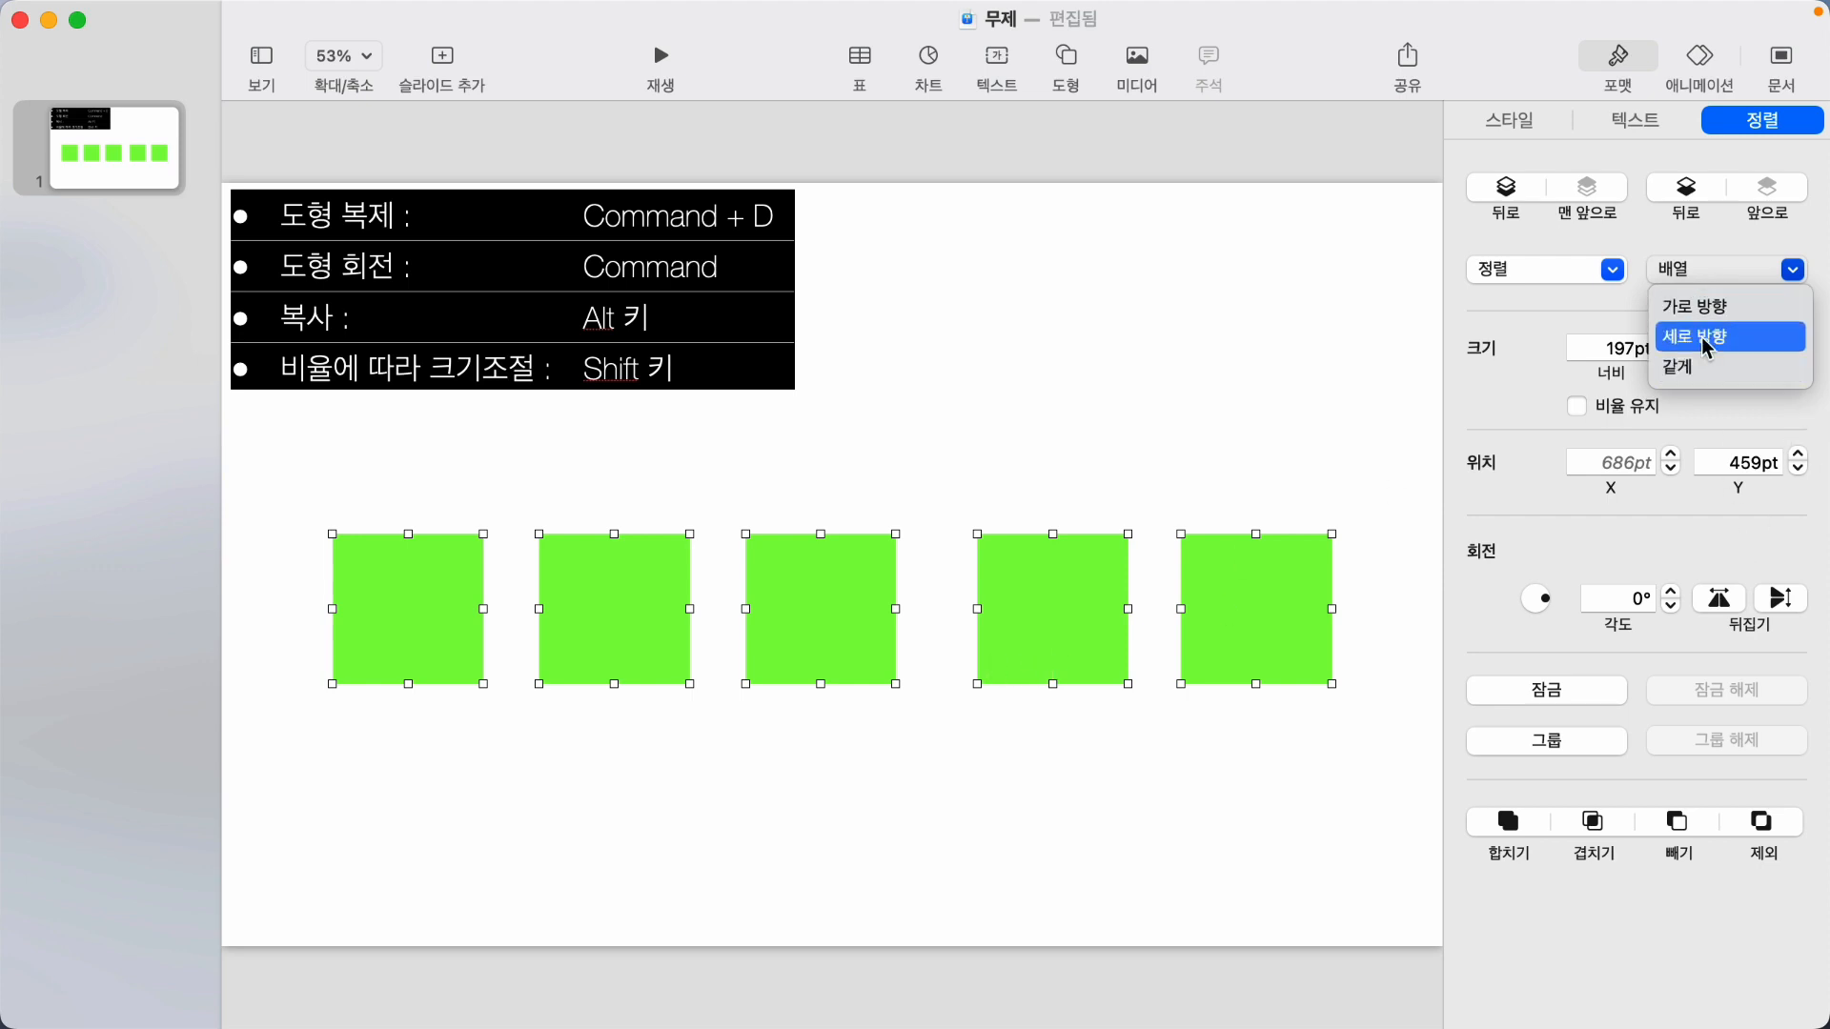
click(1703, 311)
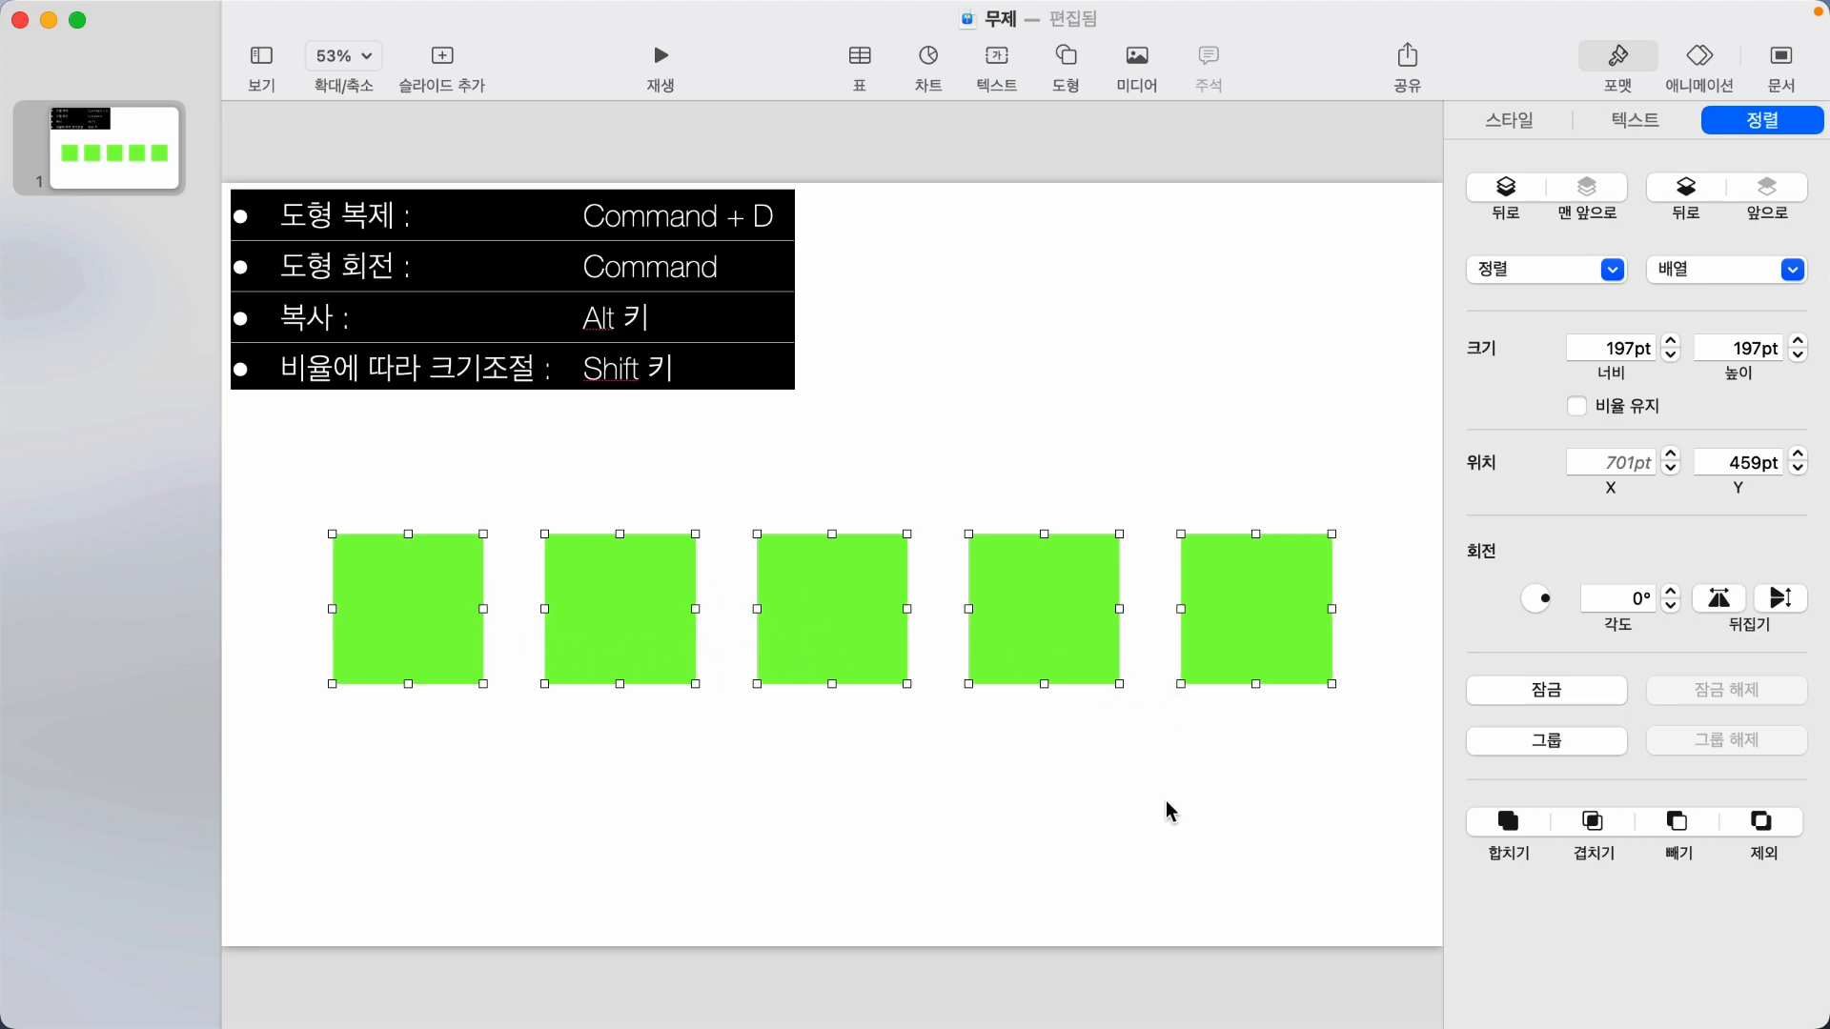
click(1194, 801)
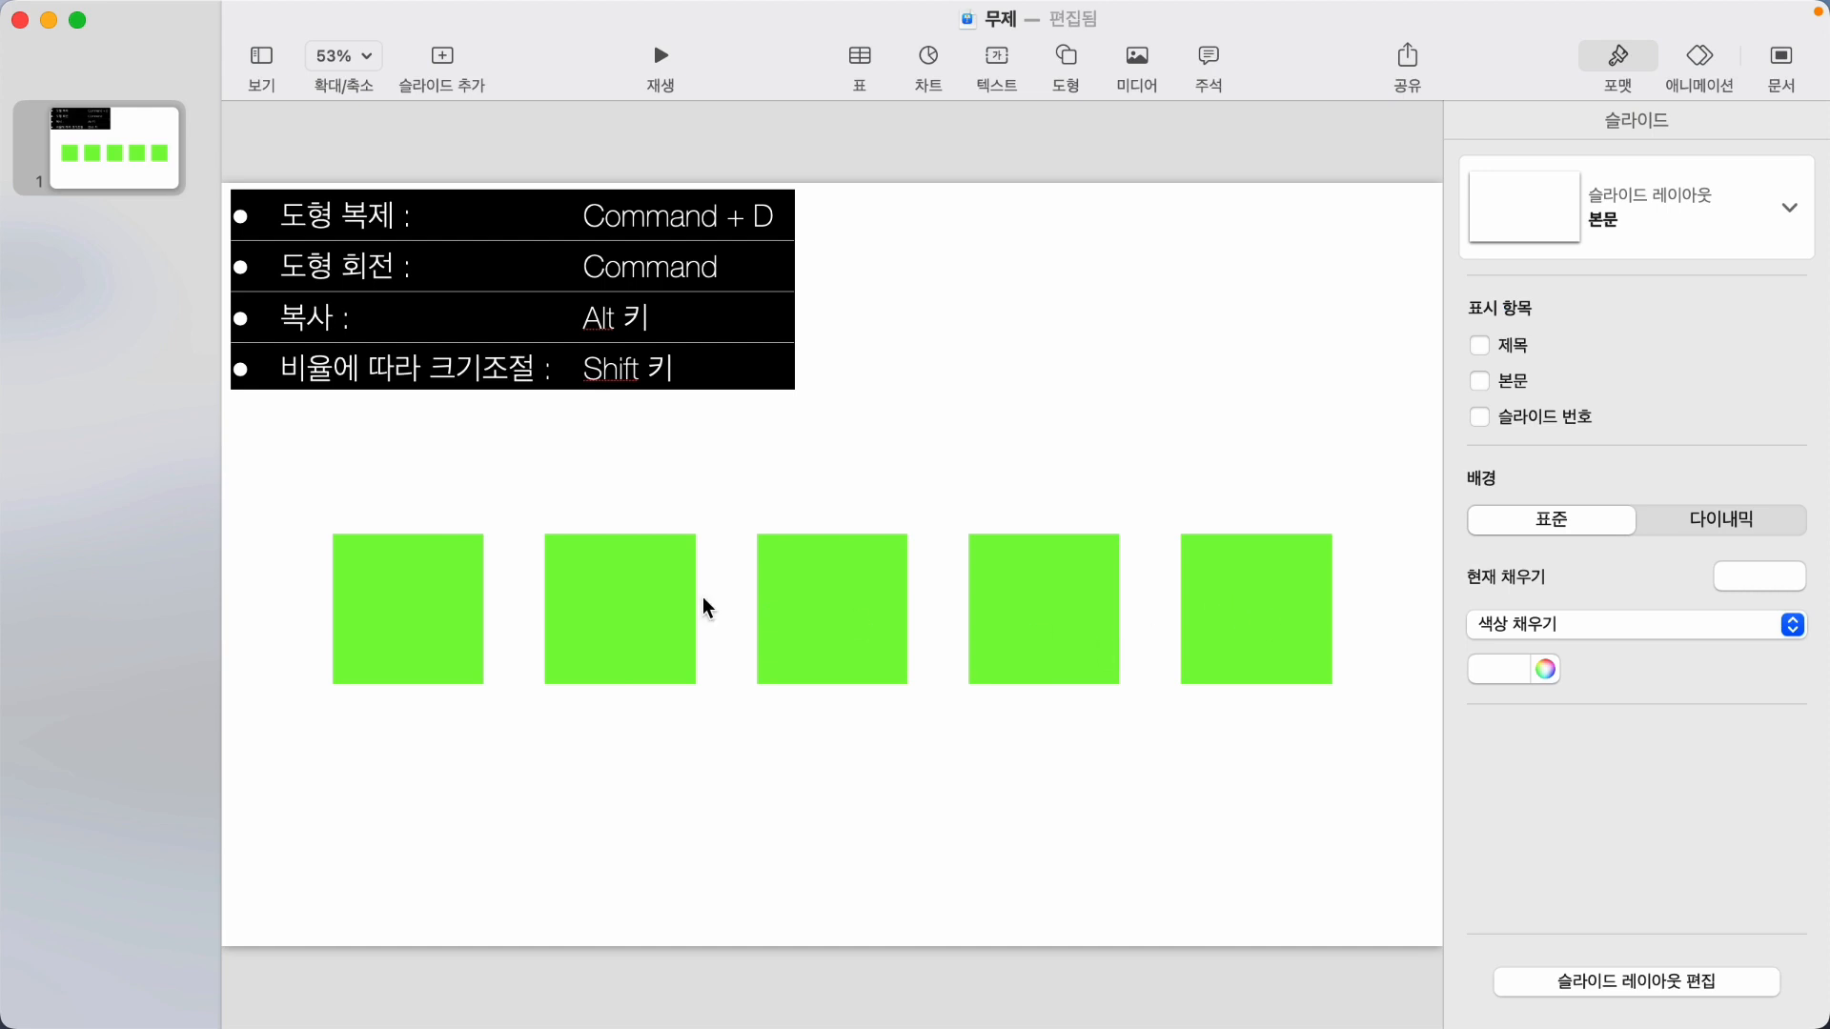
Copy the row's fourth green square three times, placing the copies in a rough column above, overlapping and below the fifth square.
click(575, 593)
click(1093, 746)
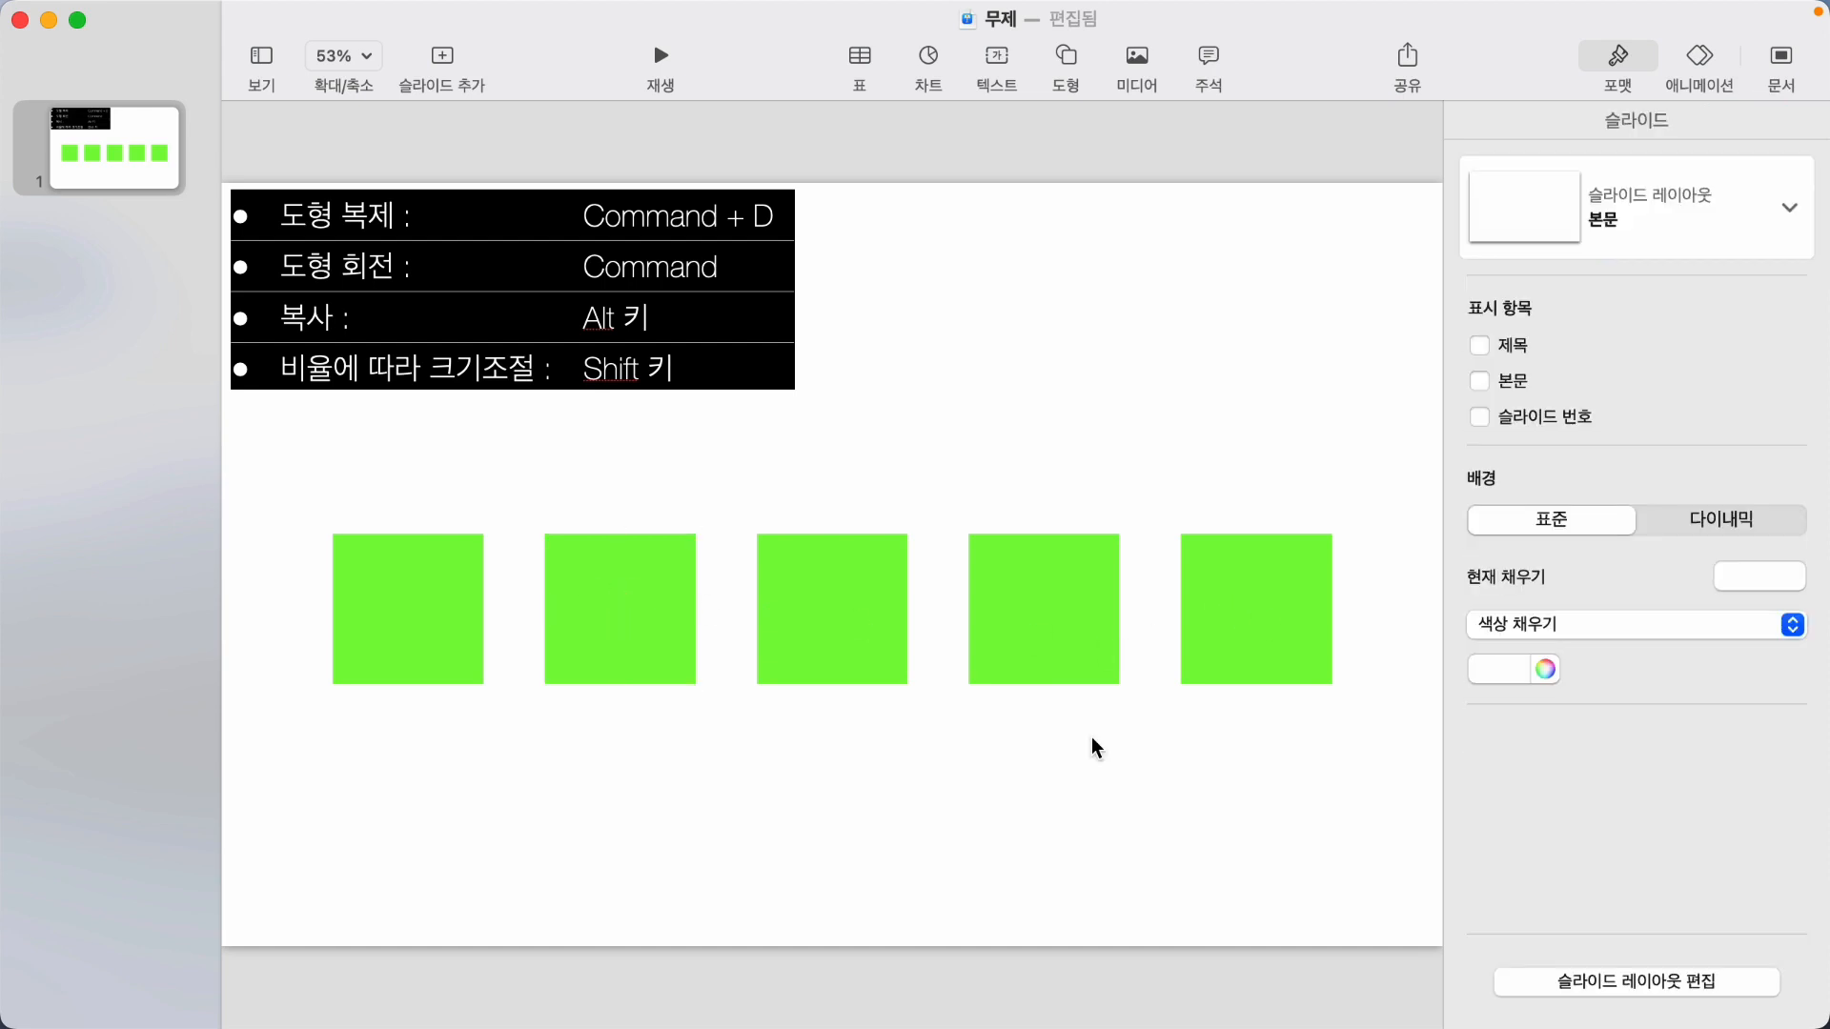
click(1065, 641)
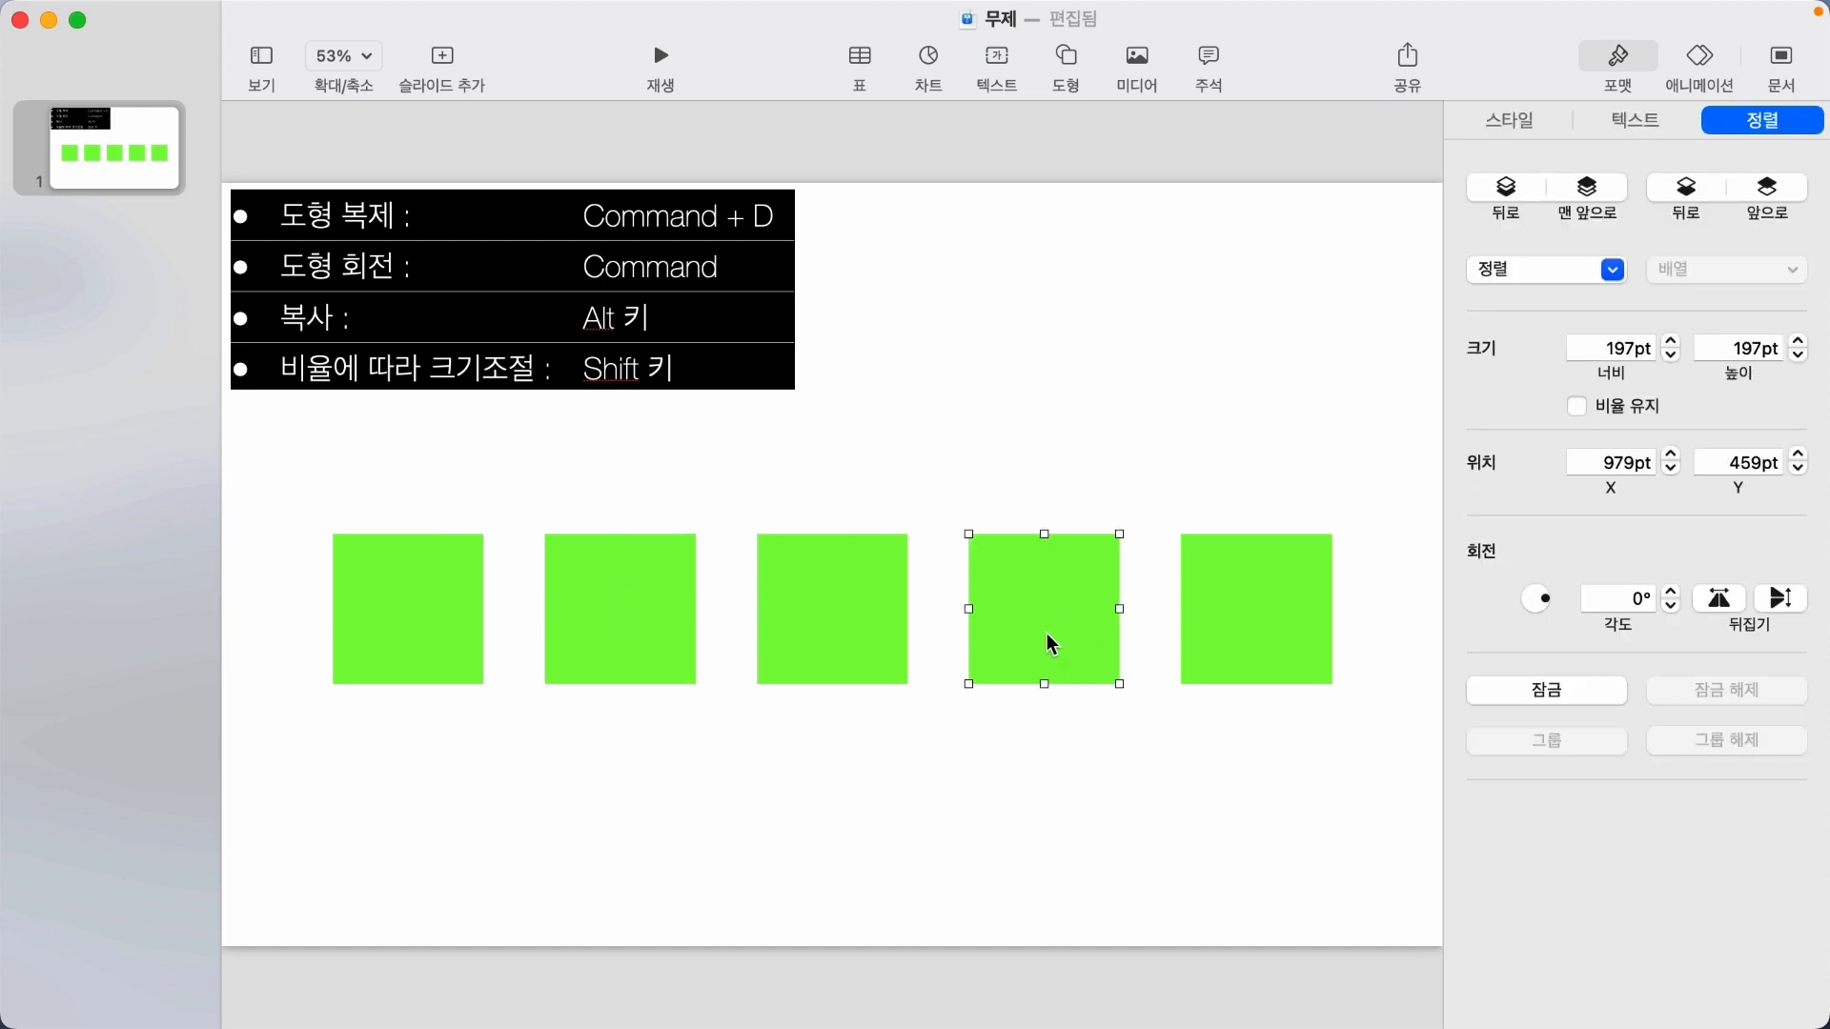
drag(1063, 617, 1258, 318)
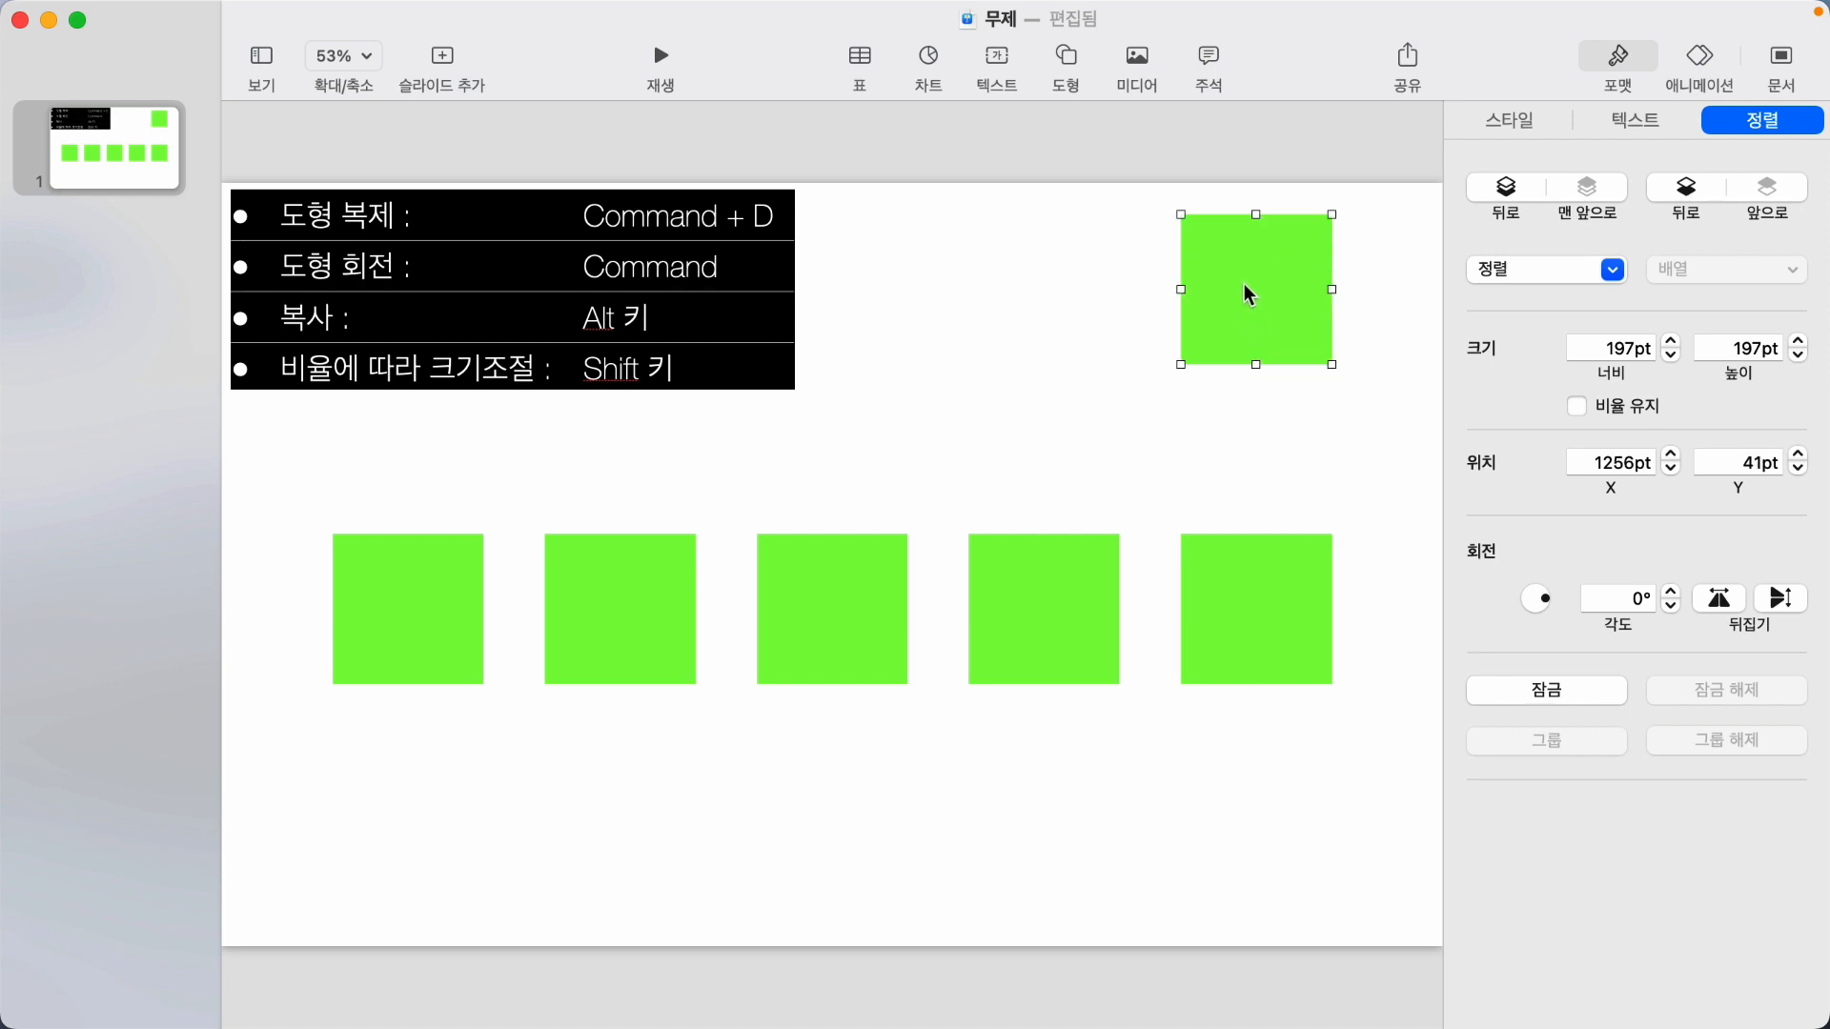
drag(1241, 290, 1191, 791)
Select the four squares of the rough column, align them by their right edges (오른쪽) and distribute them vertically (세로 방향).
drag(1126, 163, 1340, 915)
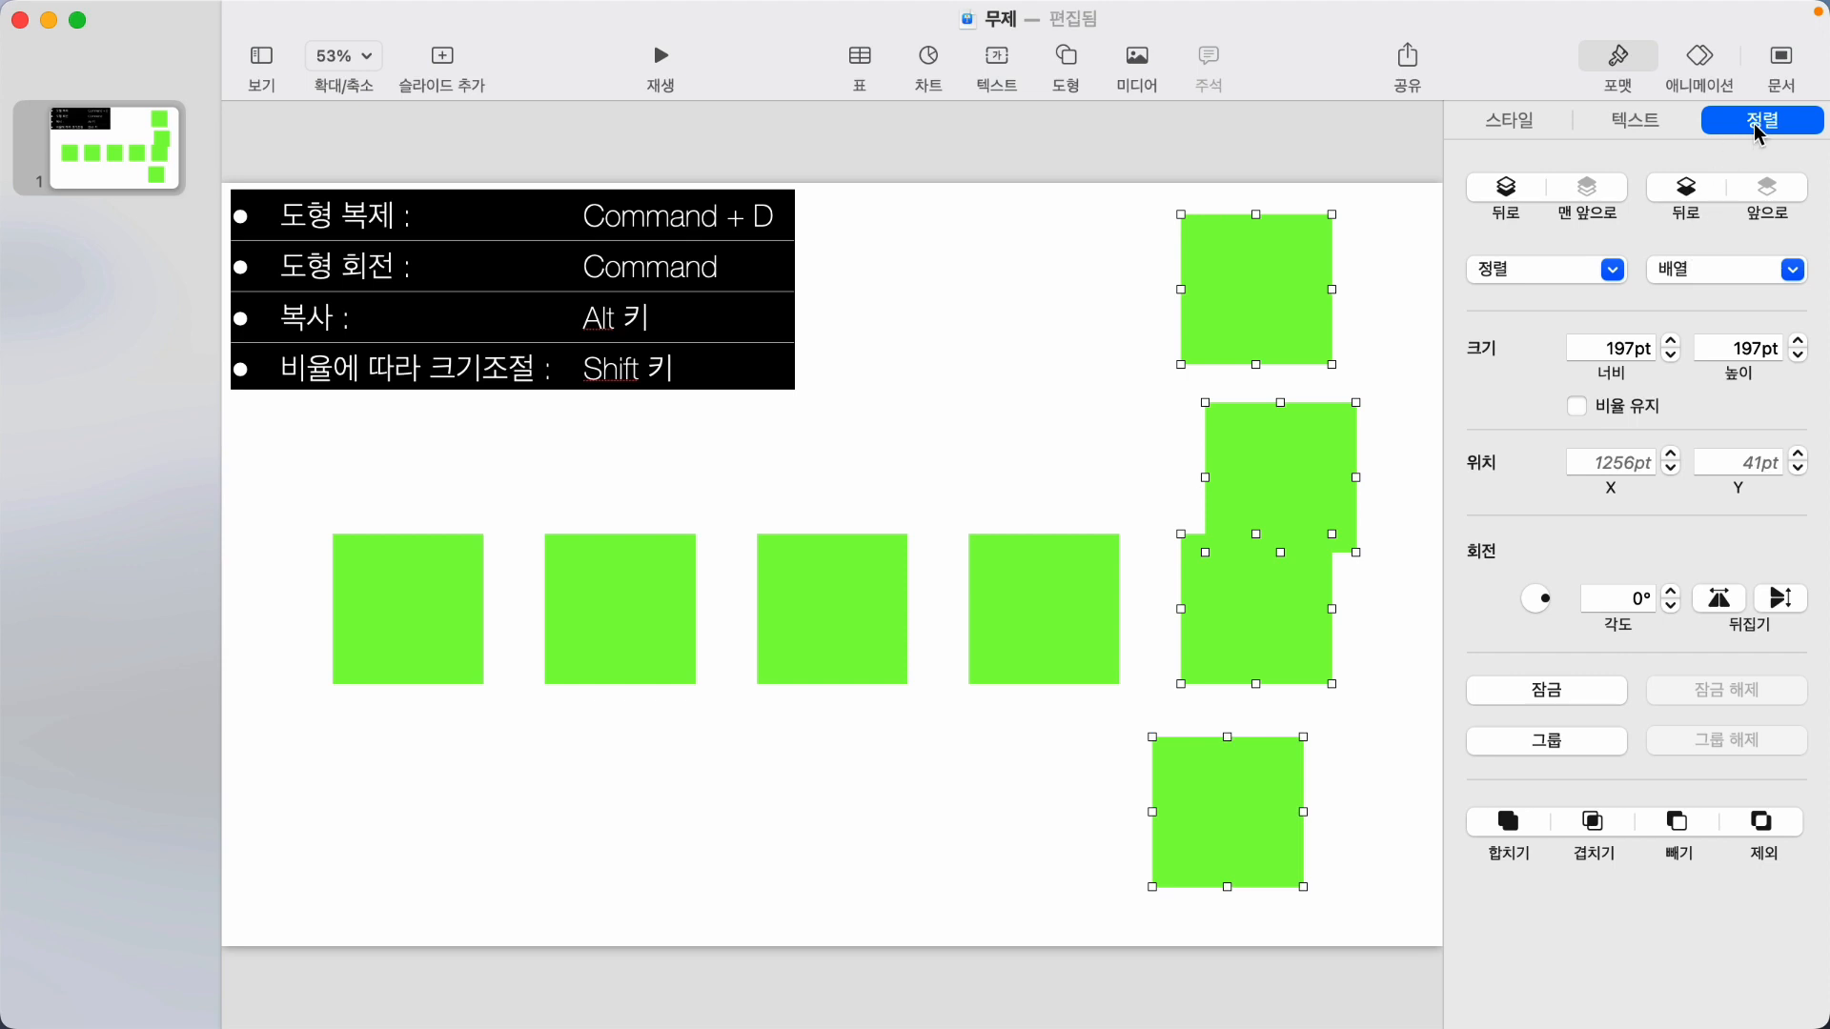
click(1539, 278)
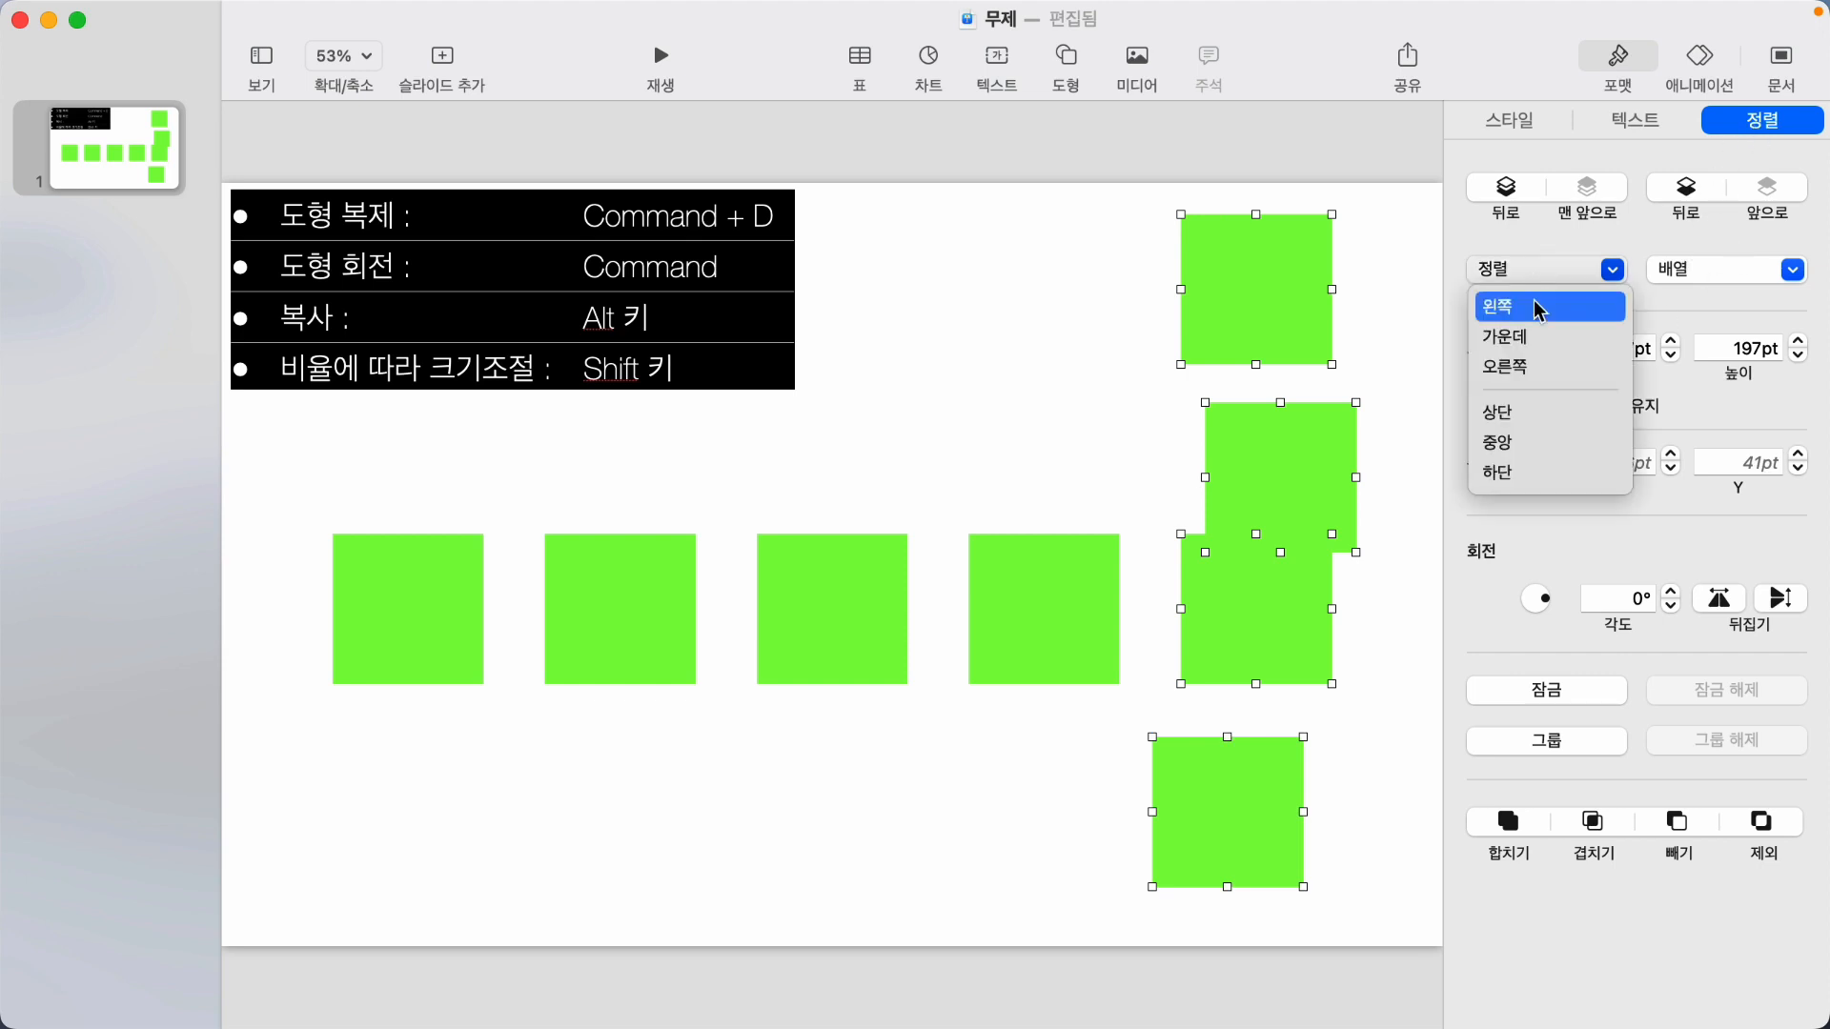
click(1506, 367)
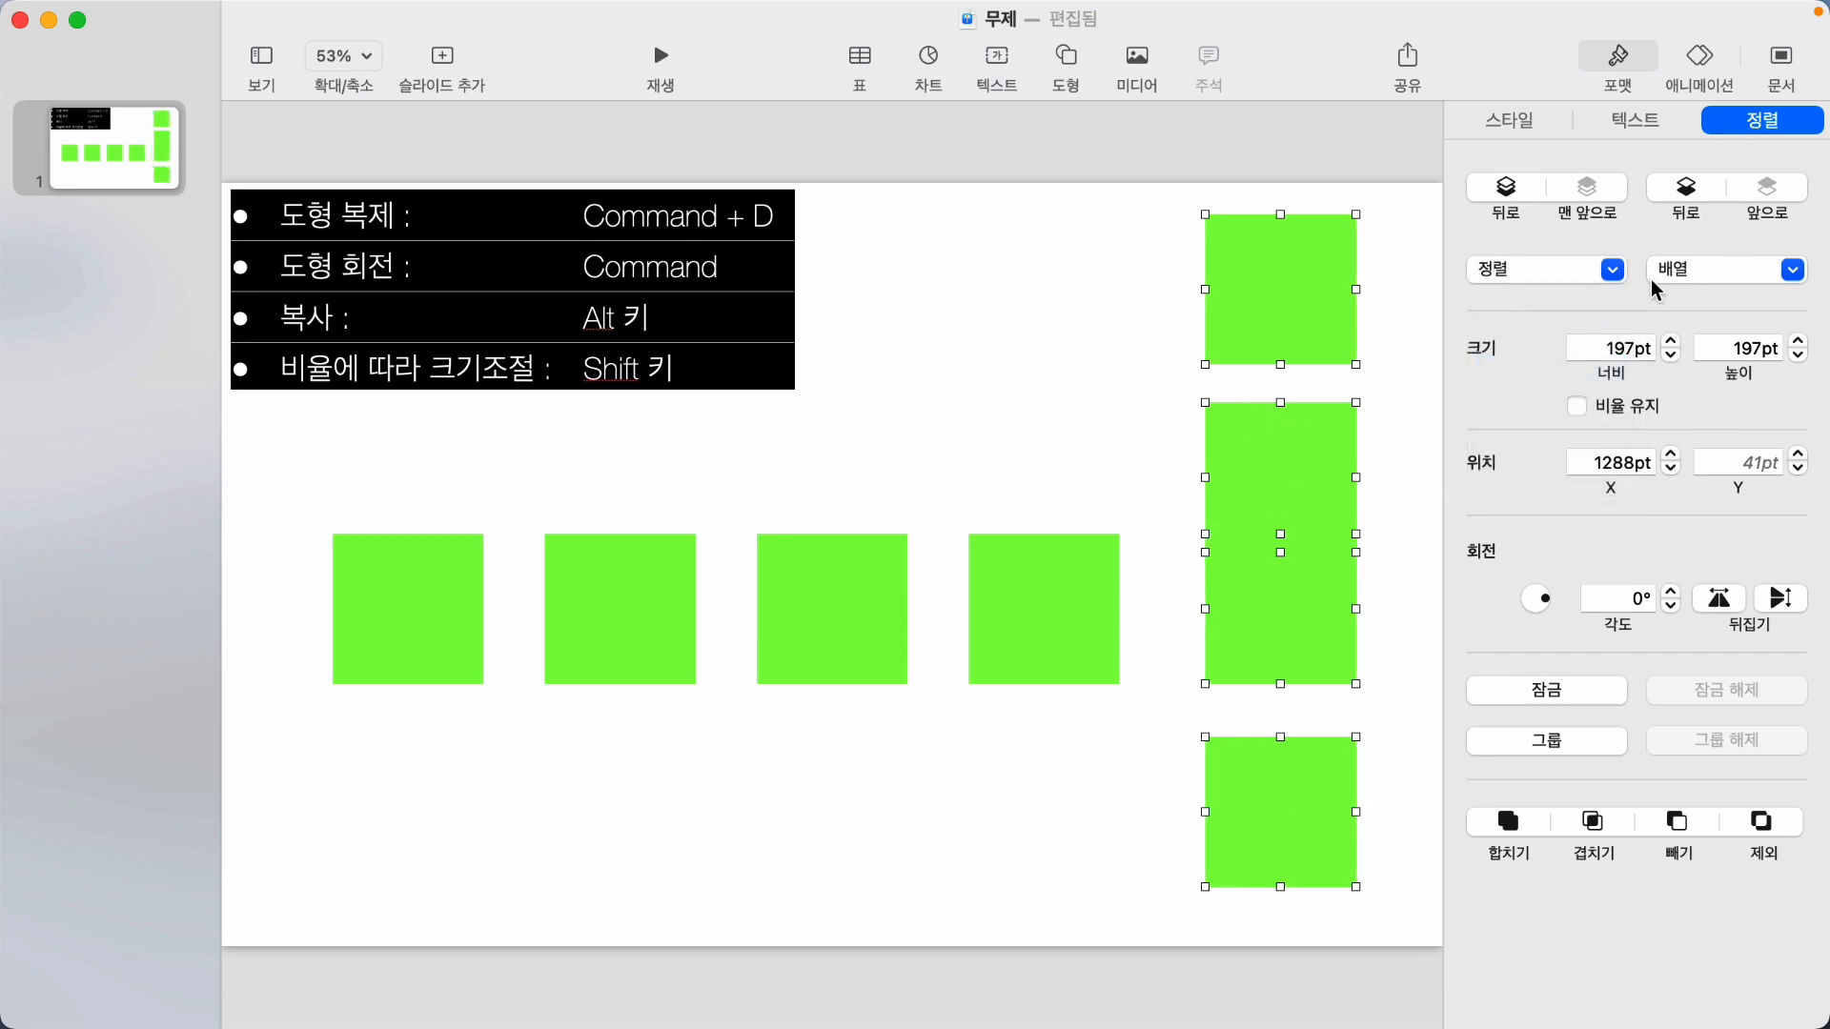
click(1698, 269)
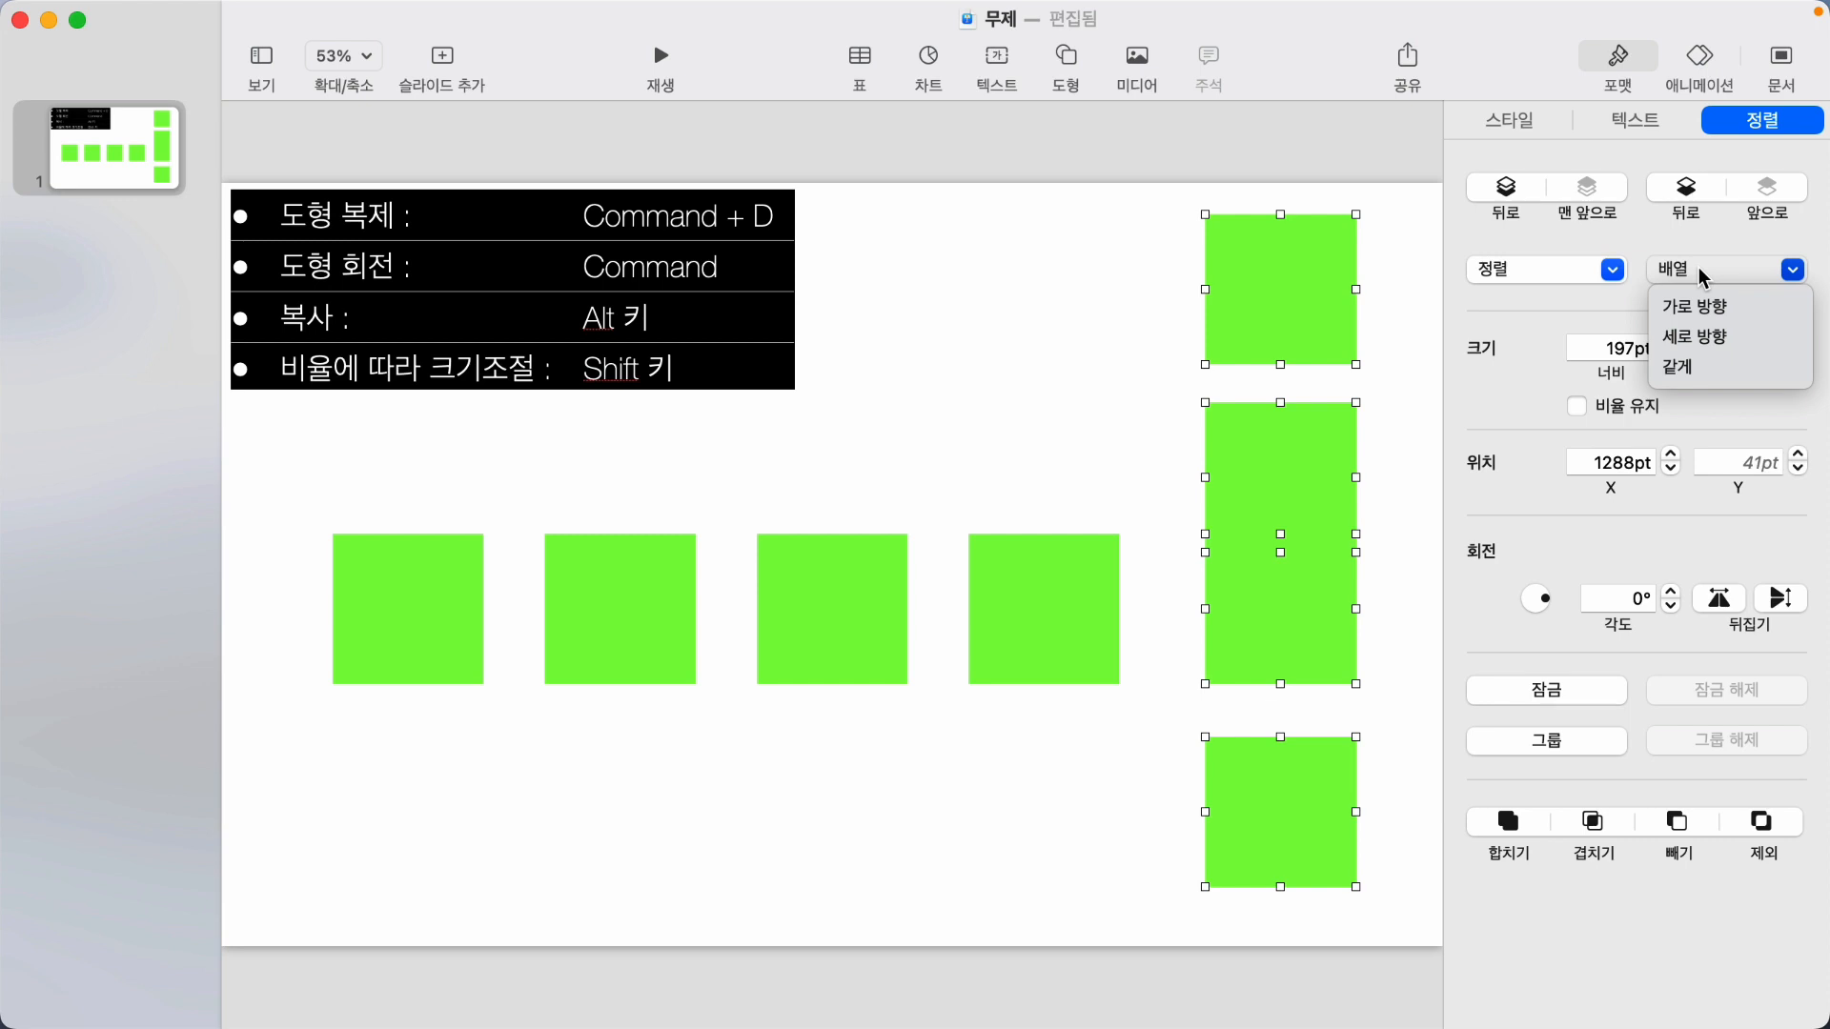
click(1722, 347)
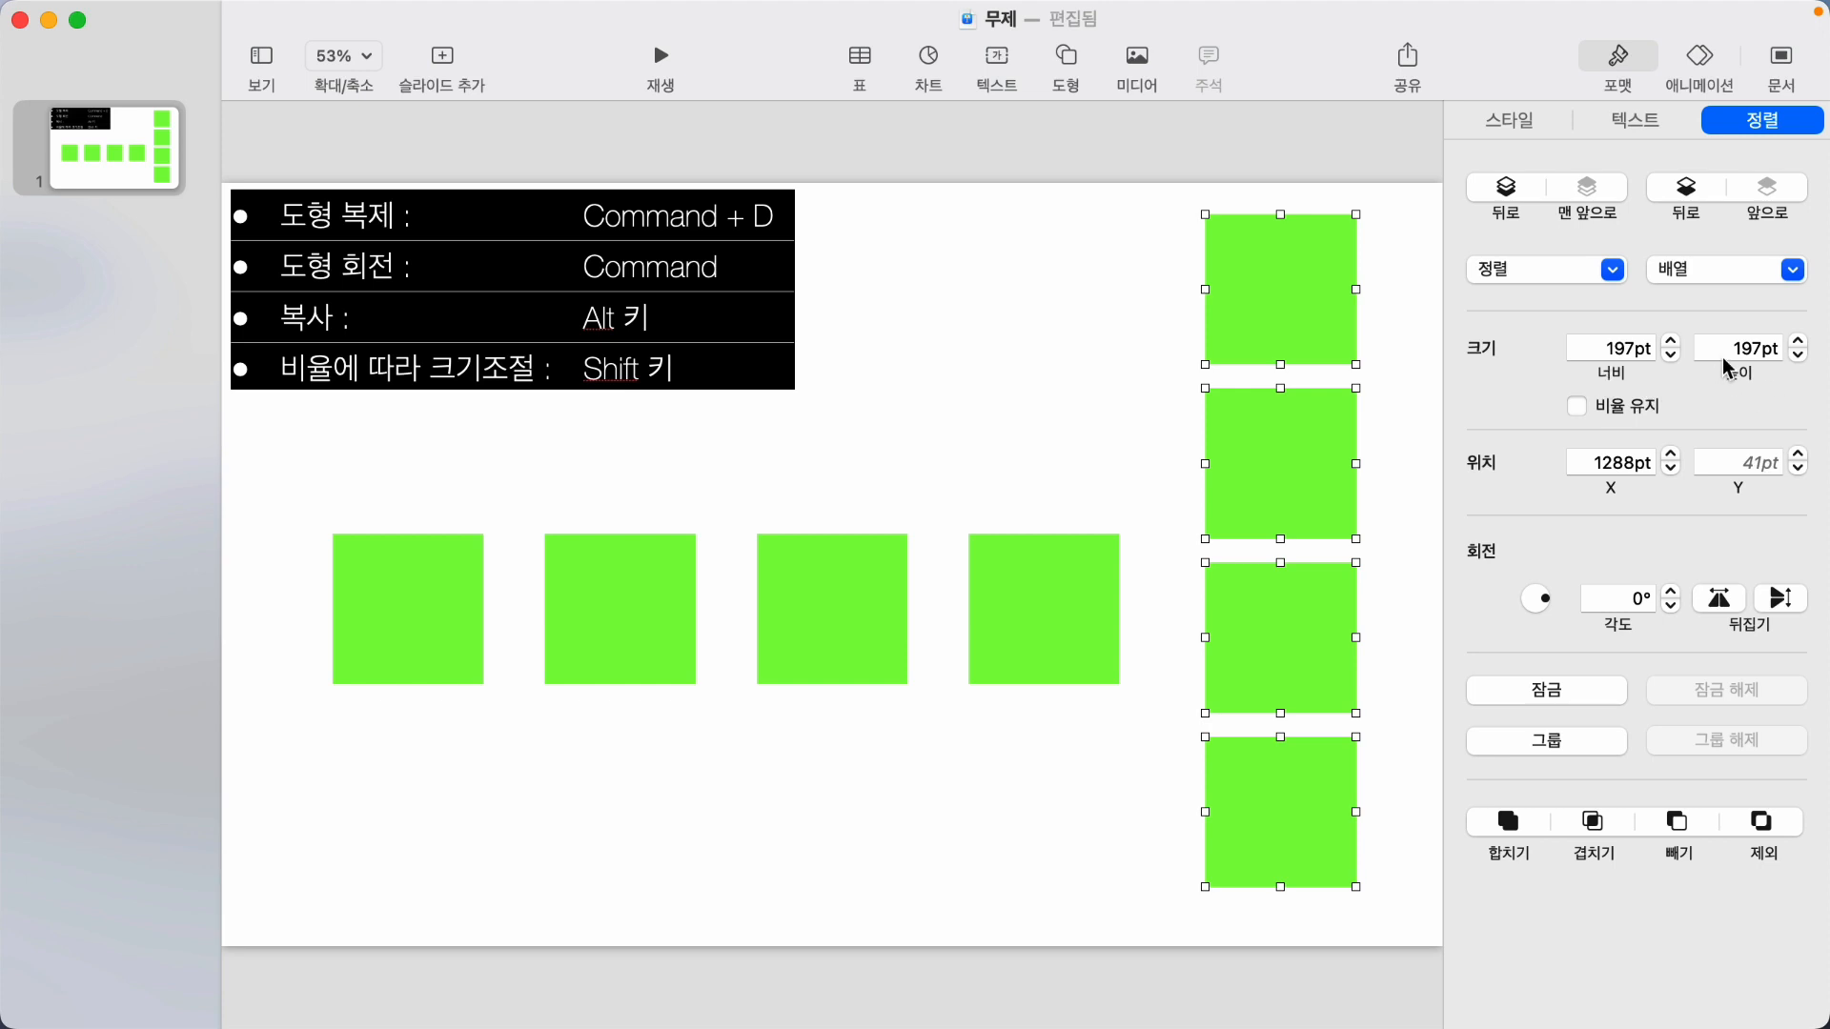
Constrain the proportions (비율 유지) of the column's squares and enlarge the top one to 203 pt.
click(1578, 408)
click(1313, 307)
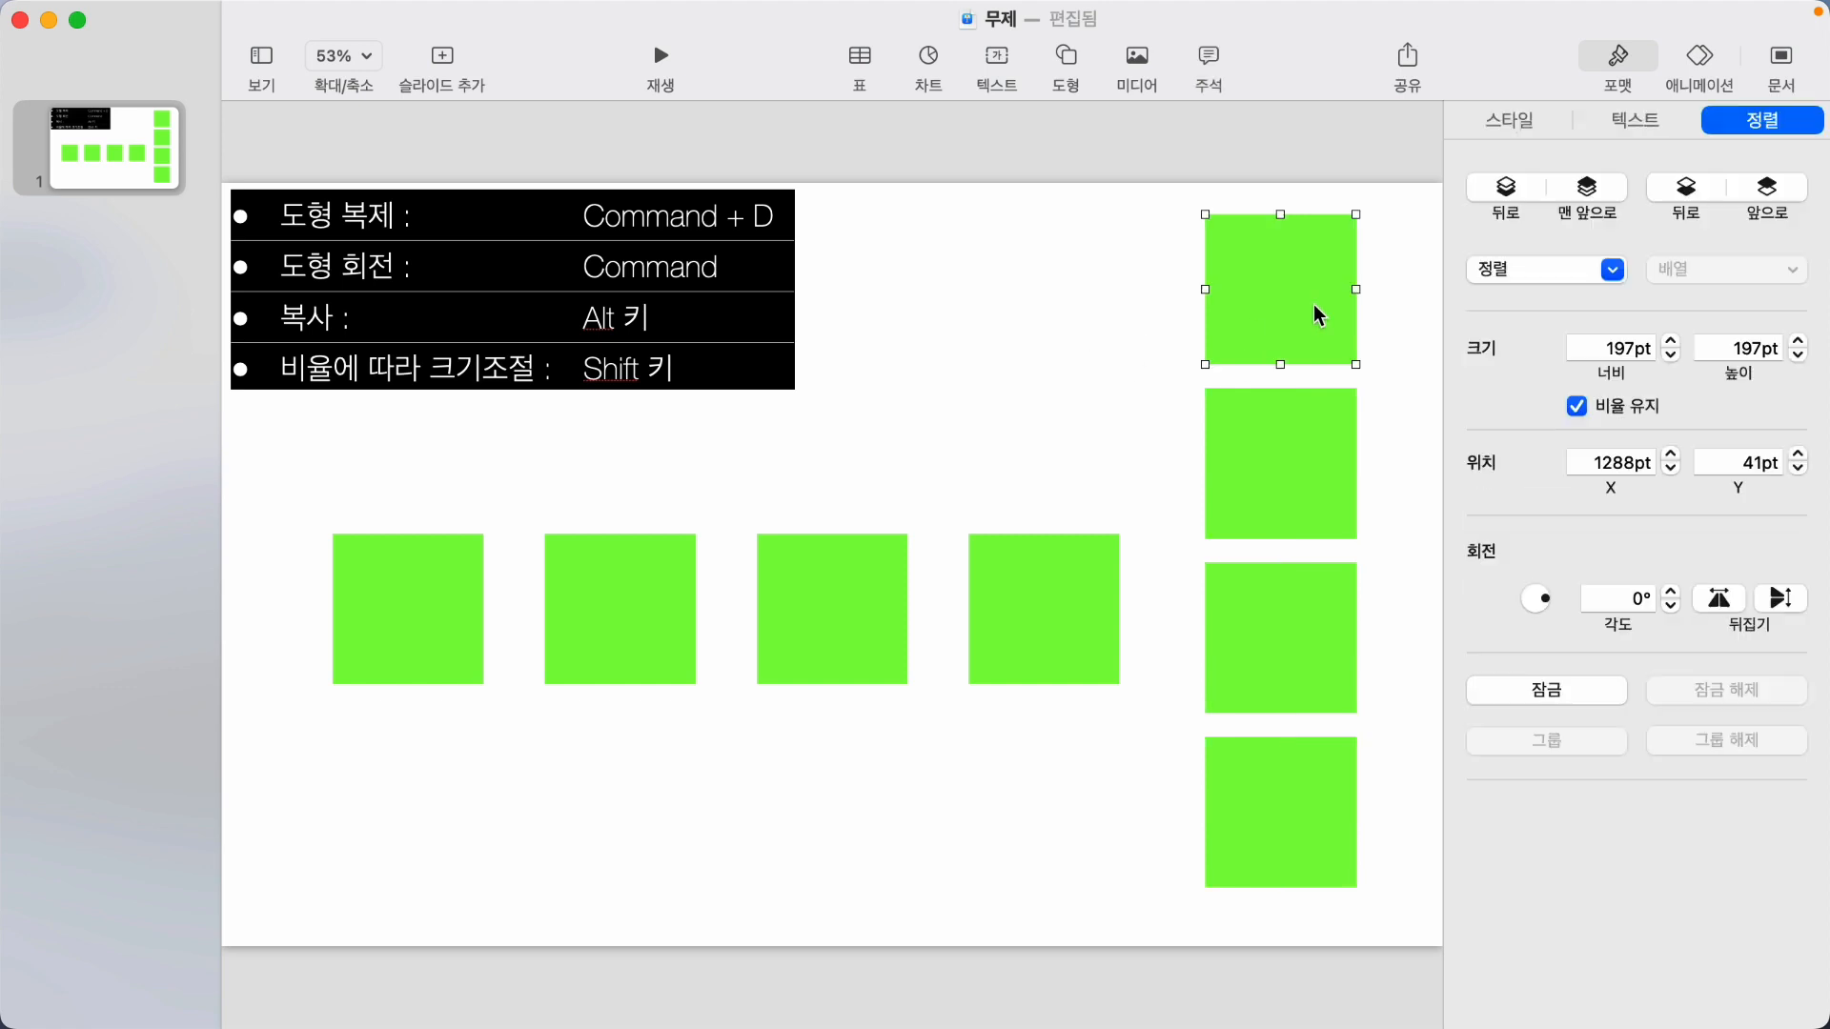
click(1672, 341)
click(1671, 342)
click(1672, 341)
click(1672, 341)
click(1671, 341)
click(1671, 341)
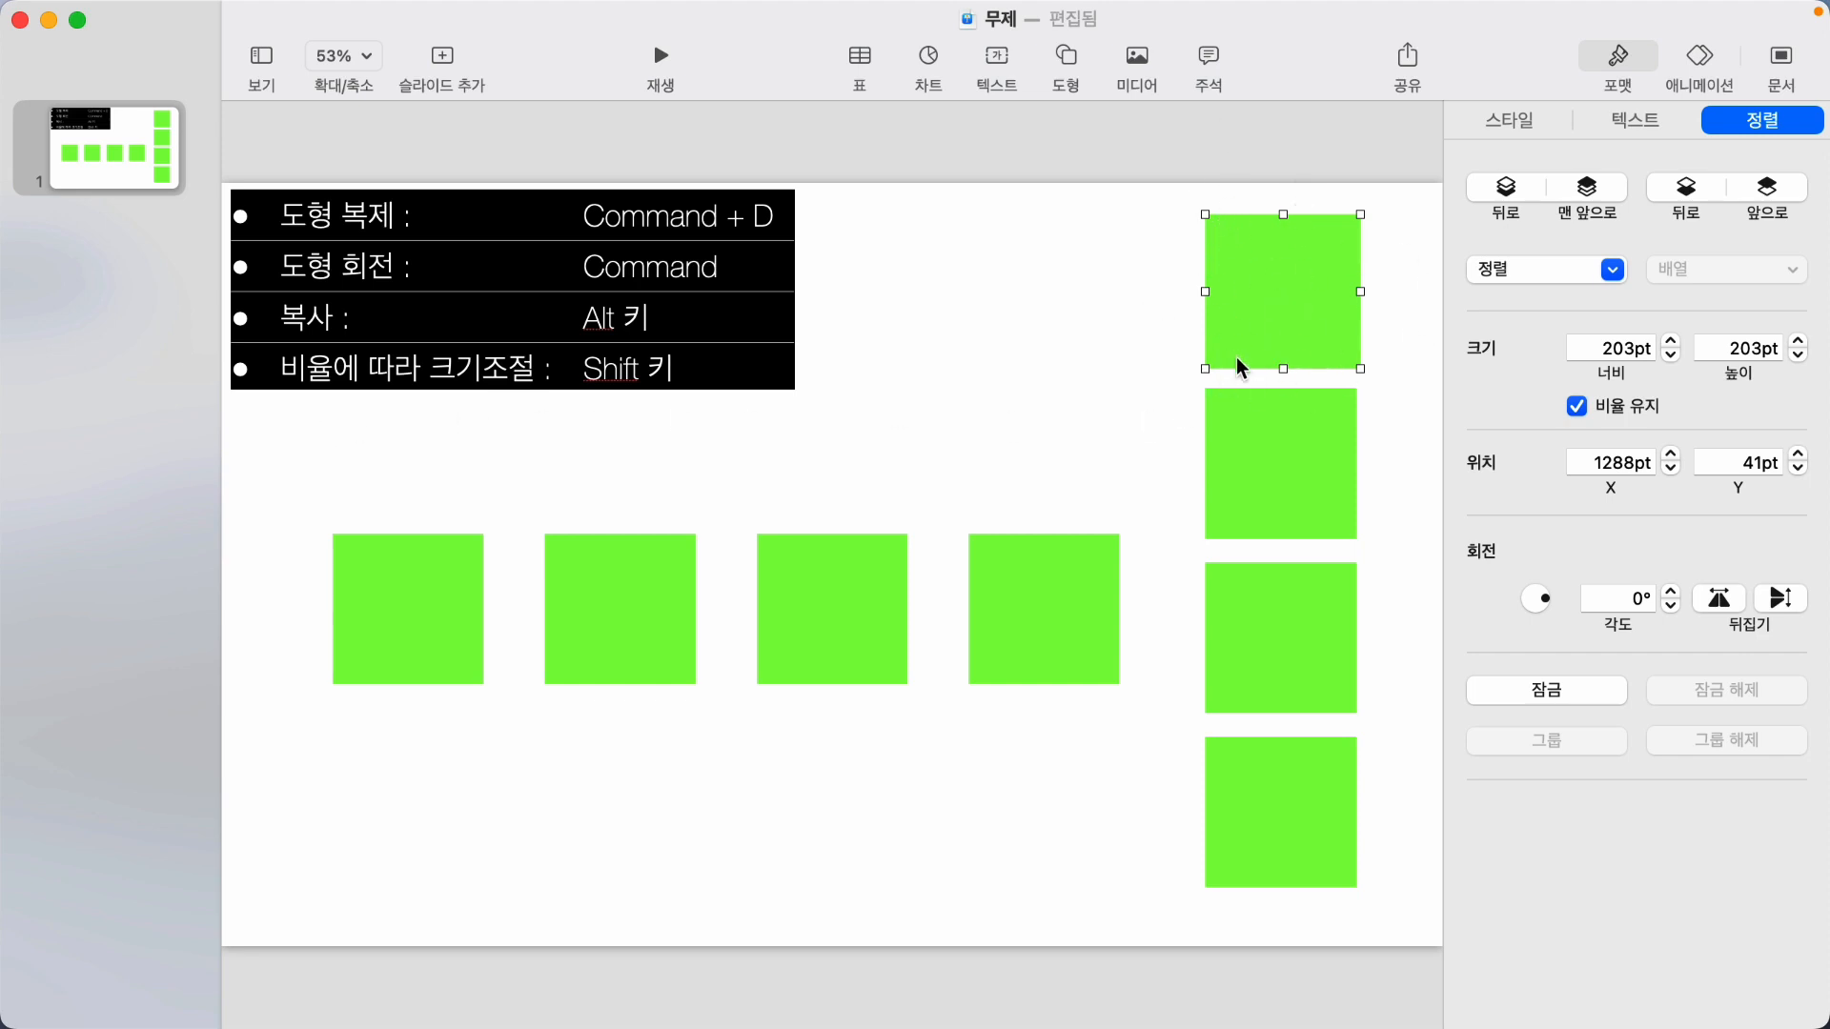
Move the enlarged square left out of the column, rotate it to about 327° and deselect it.
drag(1296, 274, 1042, 322)
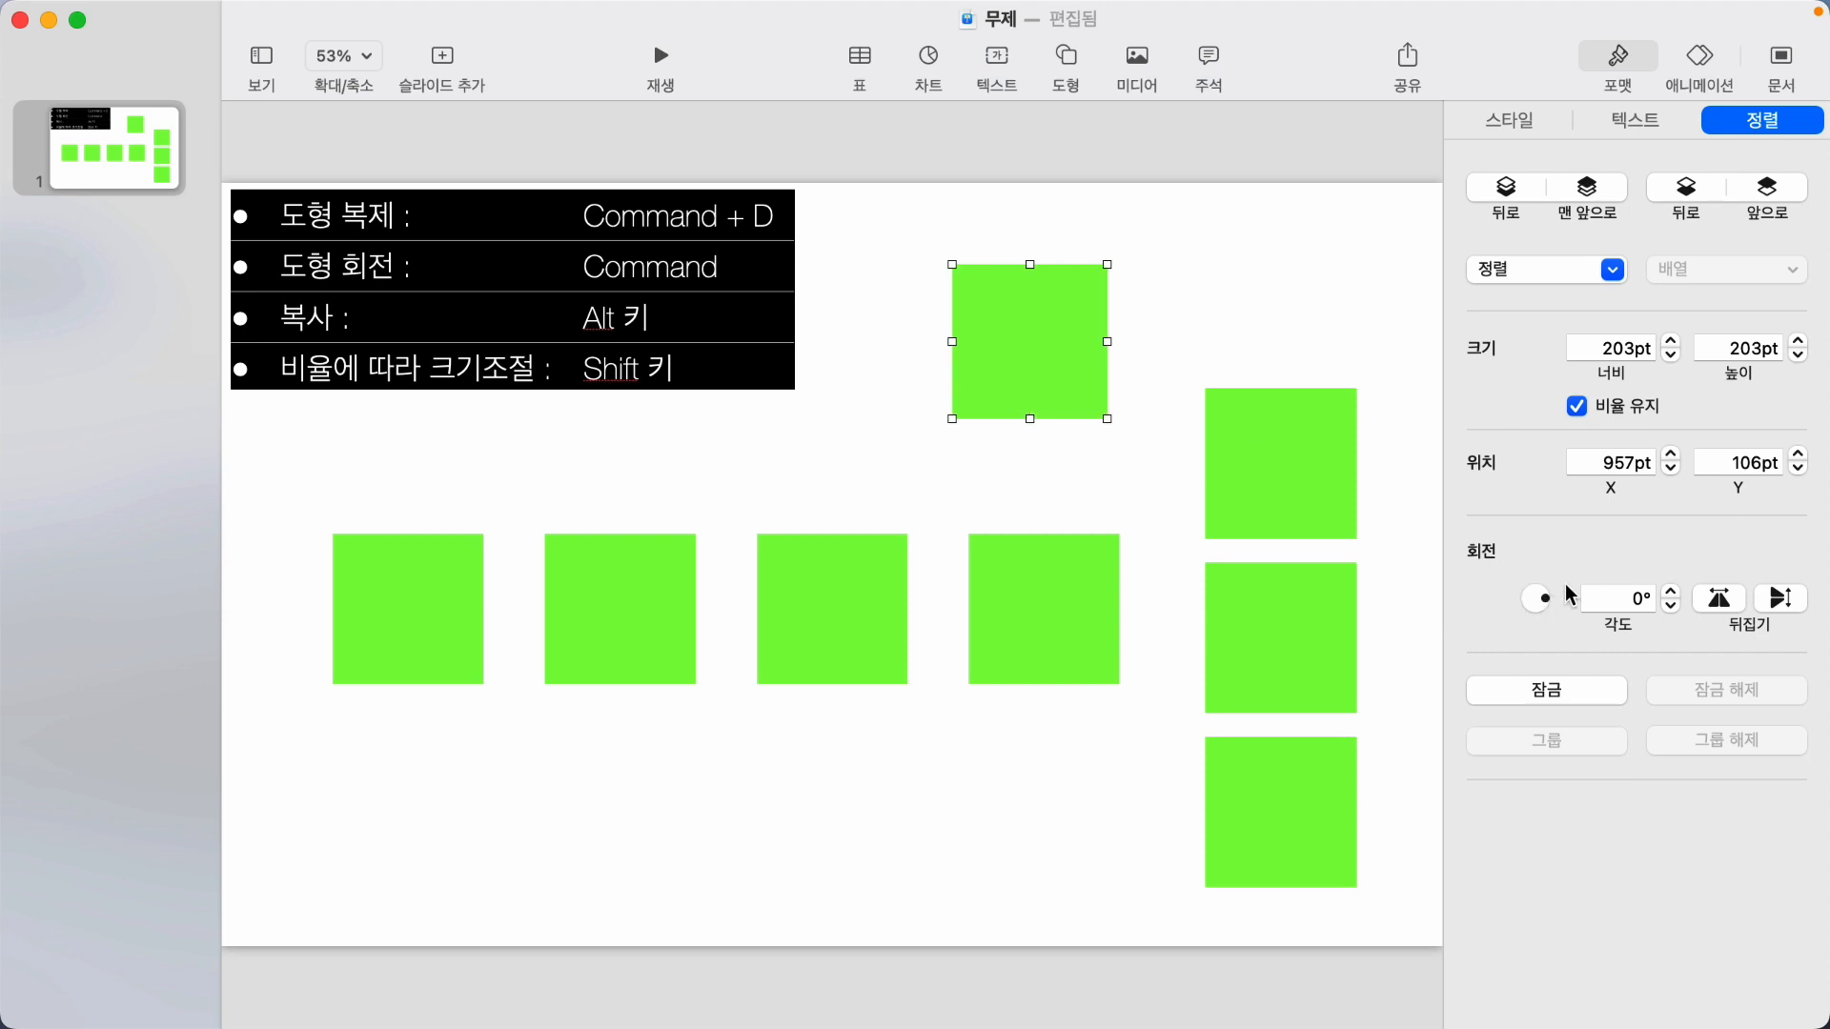
mouse_move(1542, 602)
mouse_down()
mouse_move(1545, 622)
mouse_move(1524, 615)
mouse_move(1525, 583)
mouse_move(1559, 606)
mouse_move(1538, 621)
mouse_move(1517, 603)
mouse_move(1525, 584)
mouse_move(1556, 620)
mouse_up()
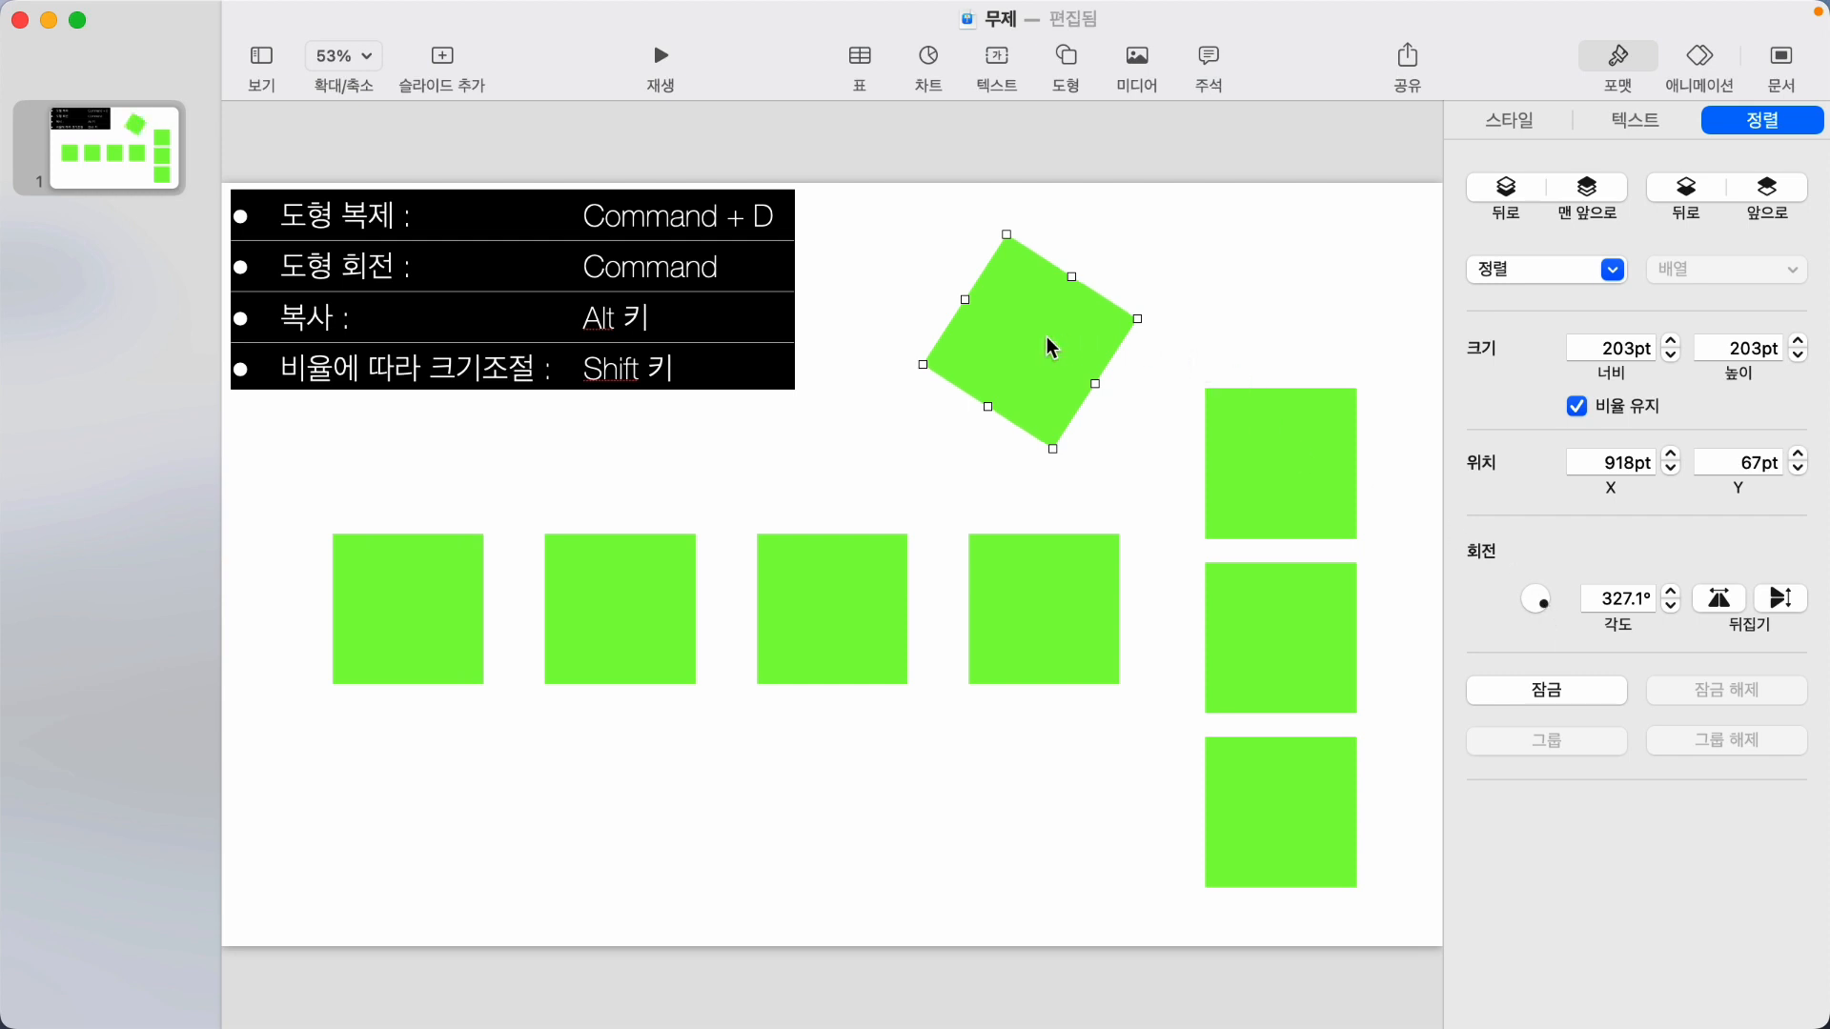
click(949, 133)
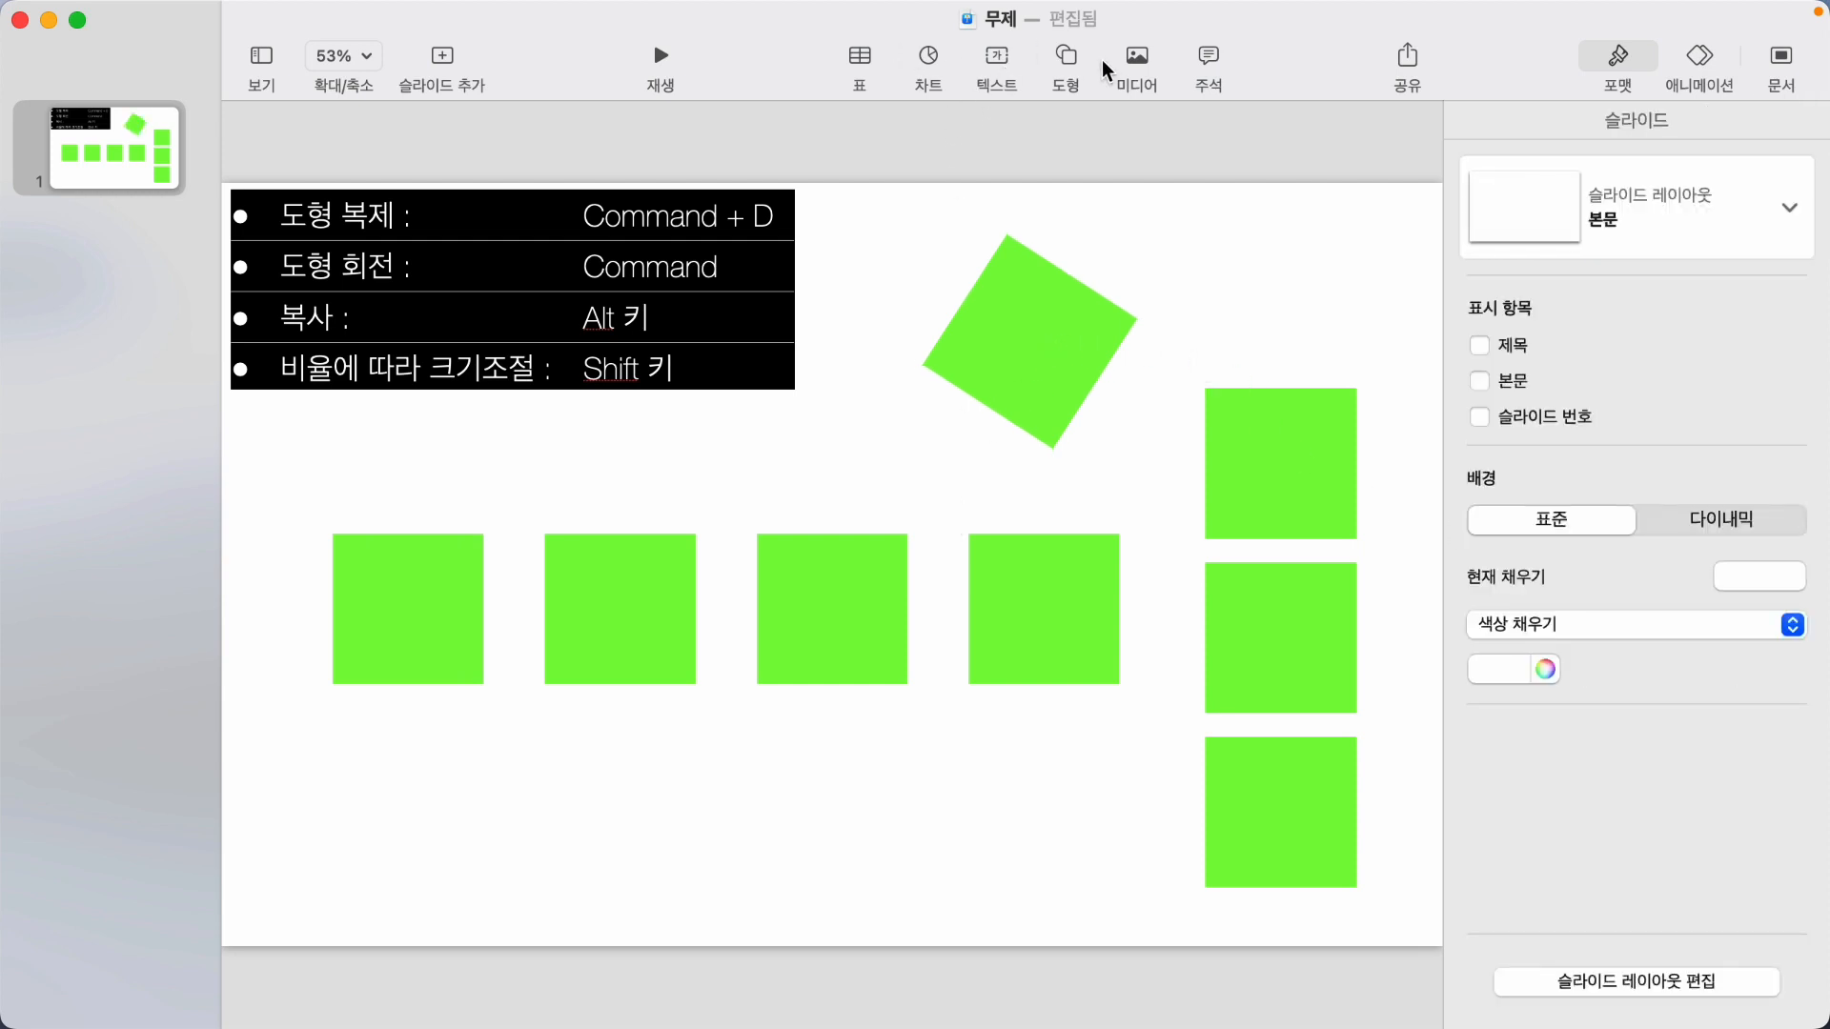
Insert a square speech-bubble shape about 187 by 248 pt over the third and fourth squares, and flip it horizontally and vertically.
click(1054, 63)
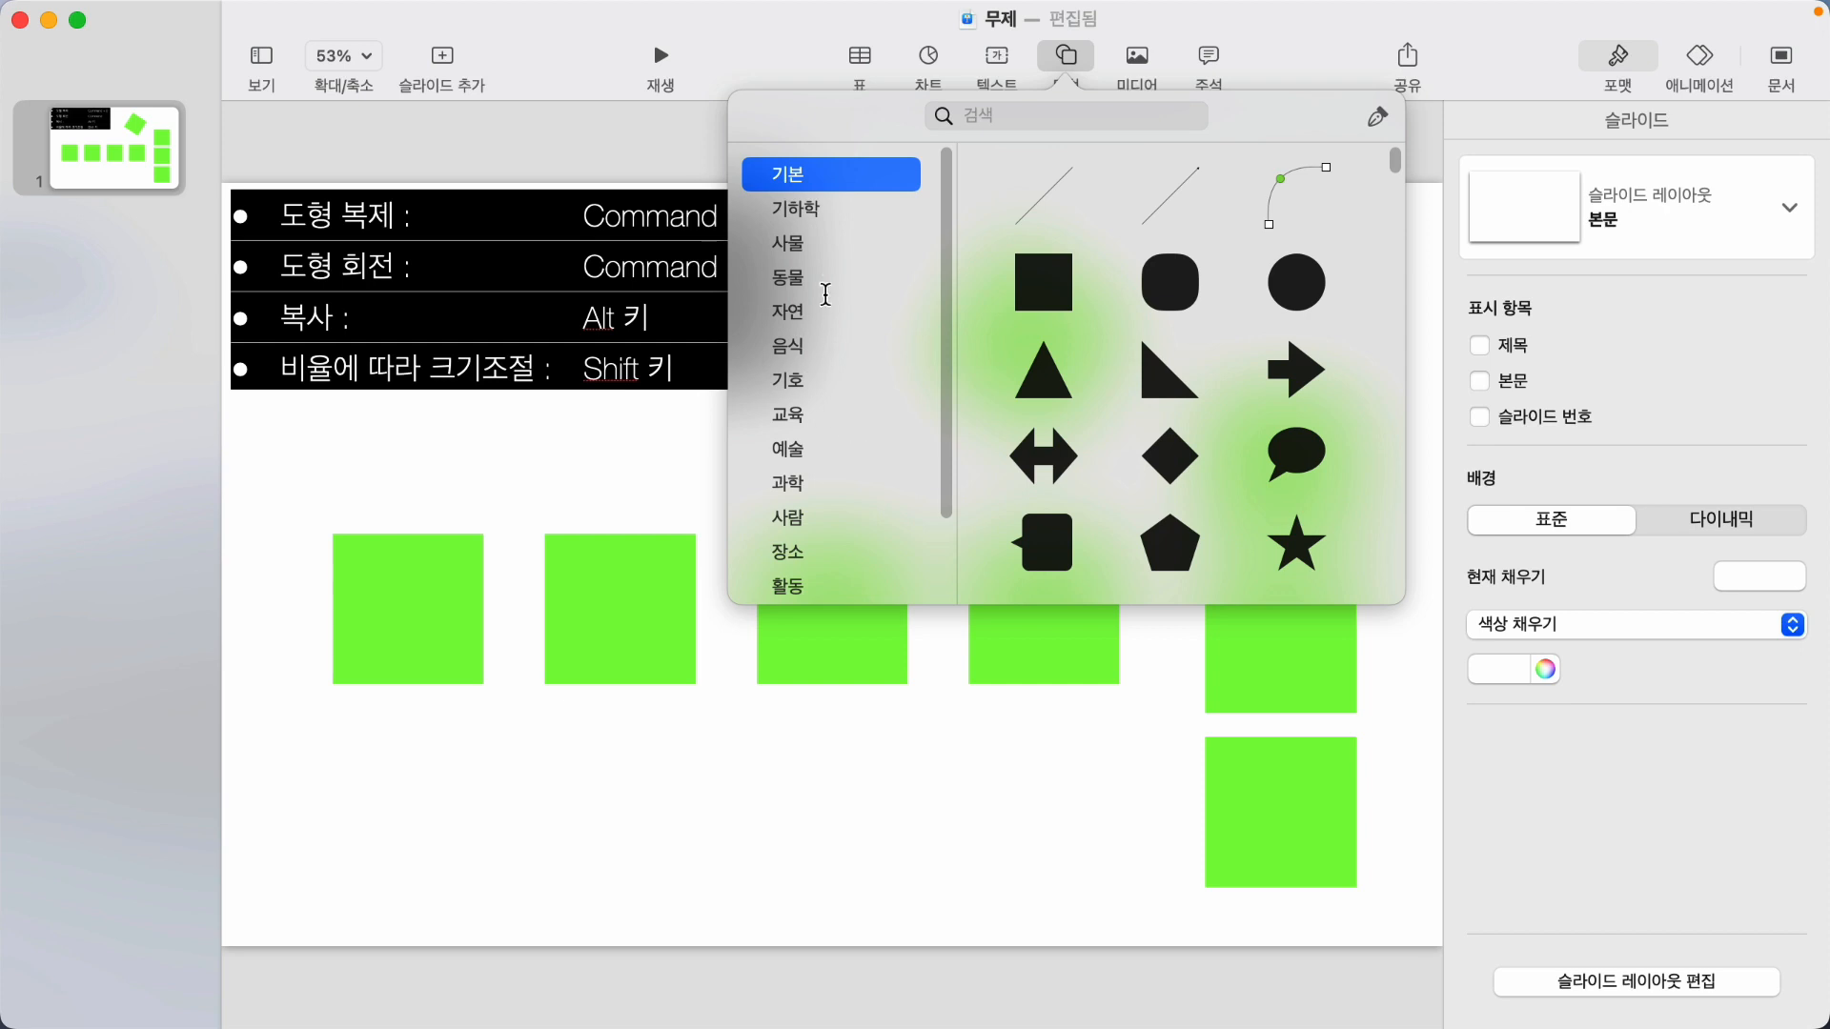
click(1041, 555)
drag(860, 575, 956, 604)
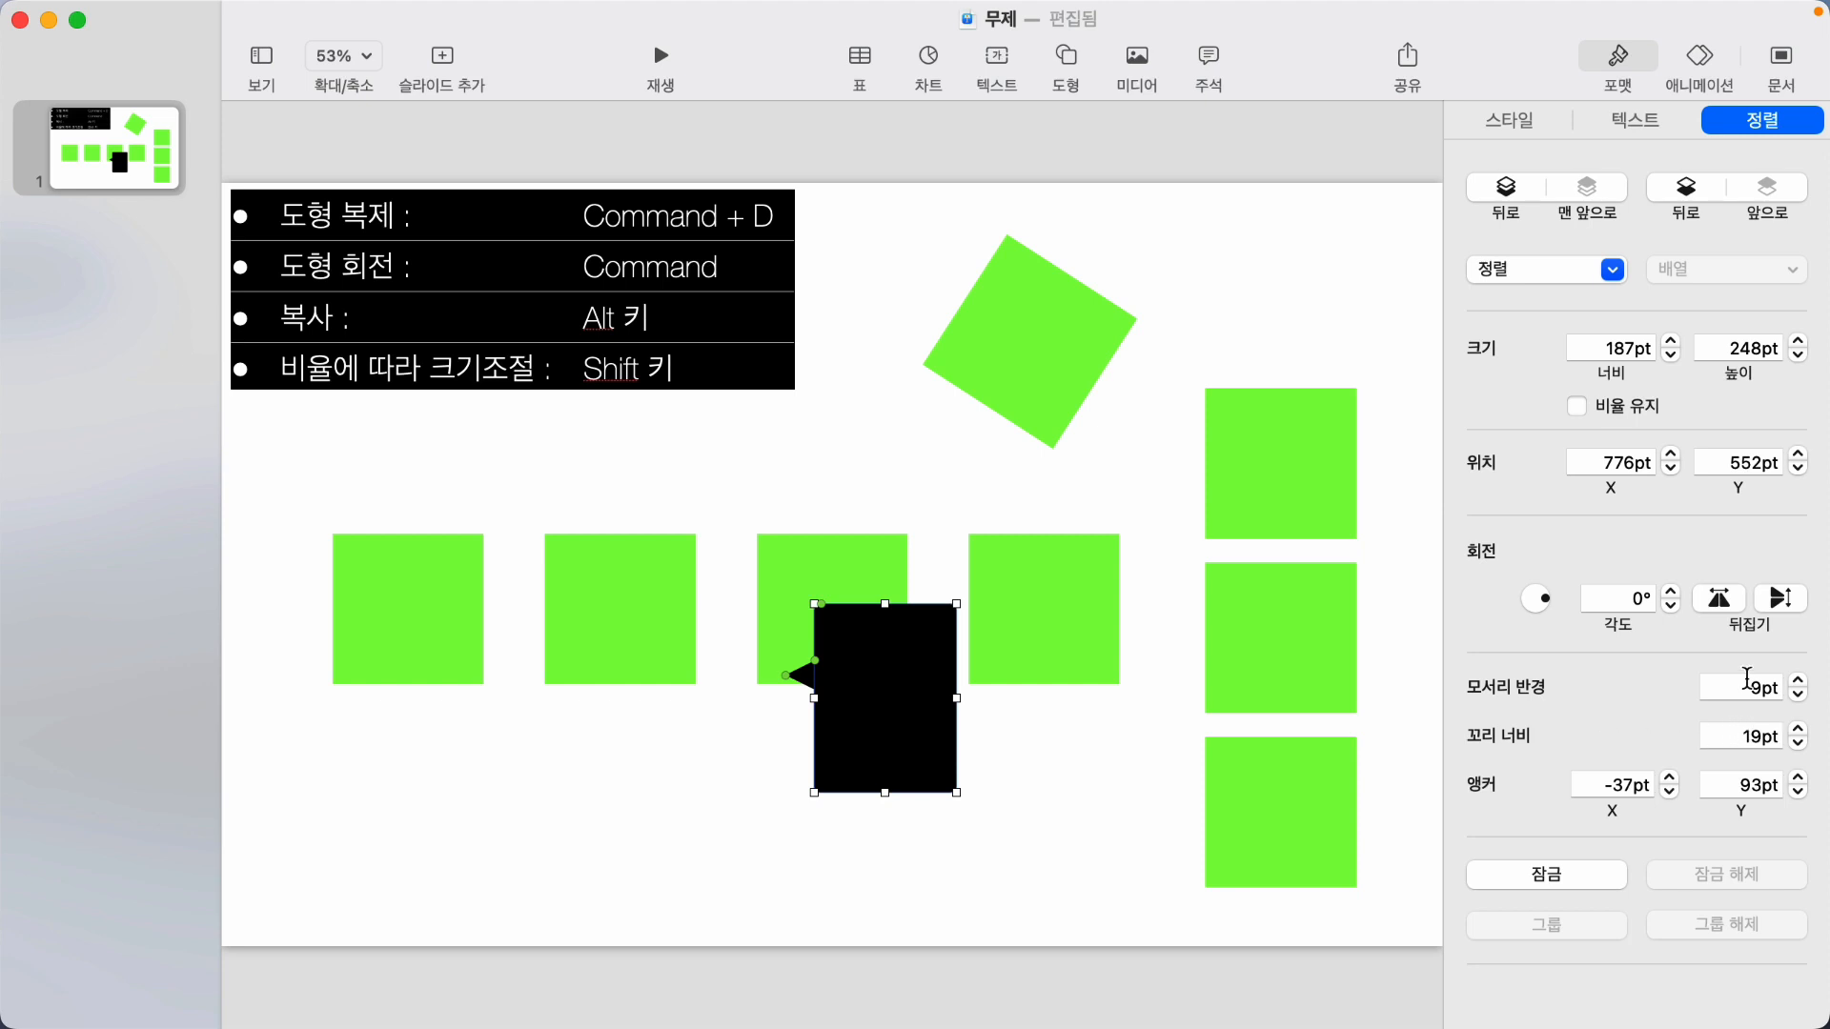
click(1721, 600)
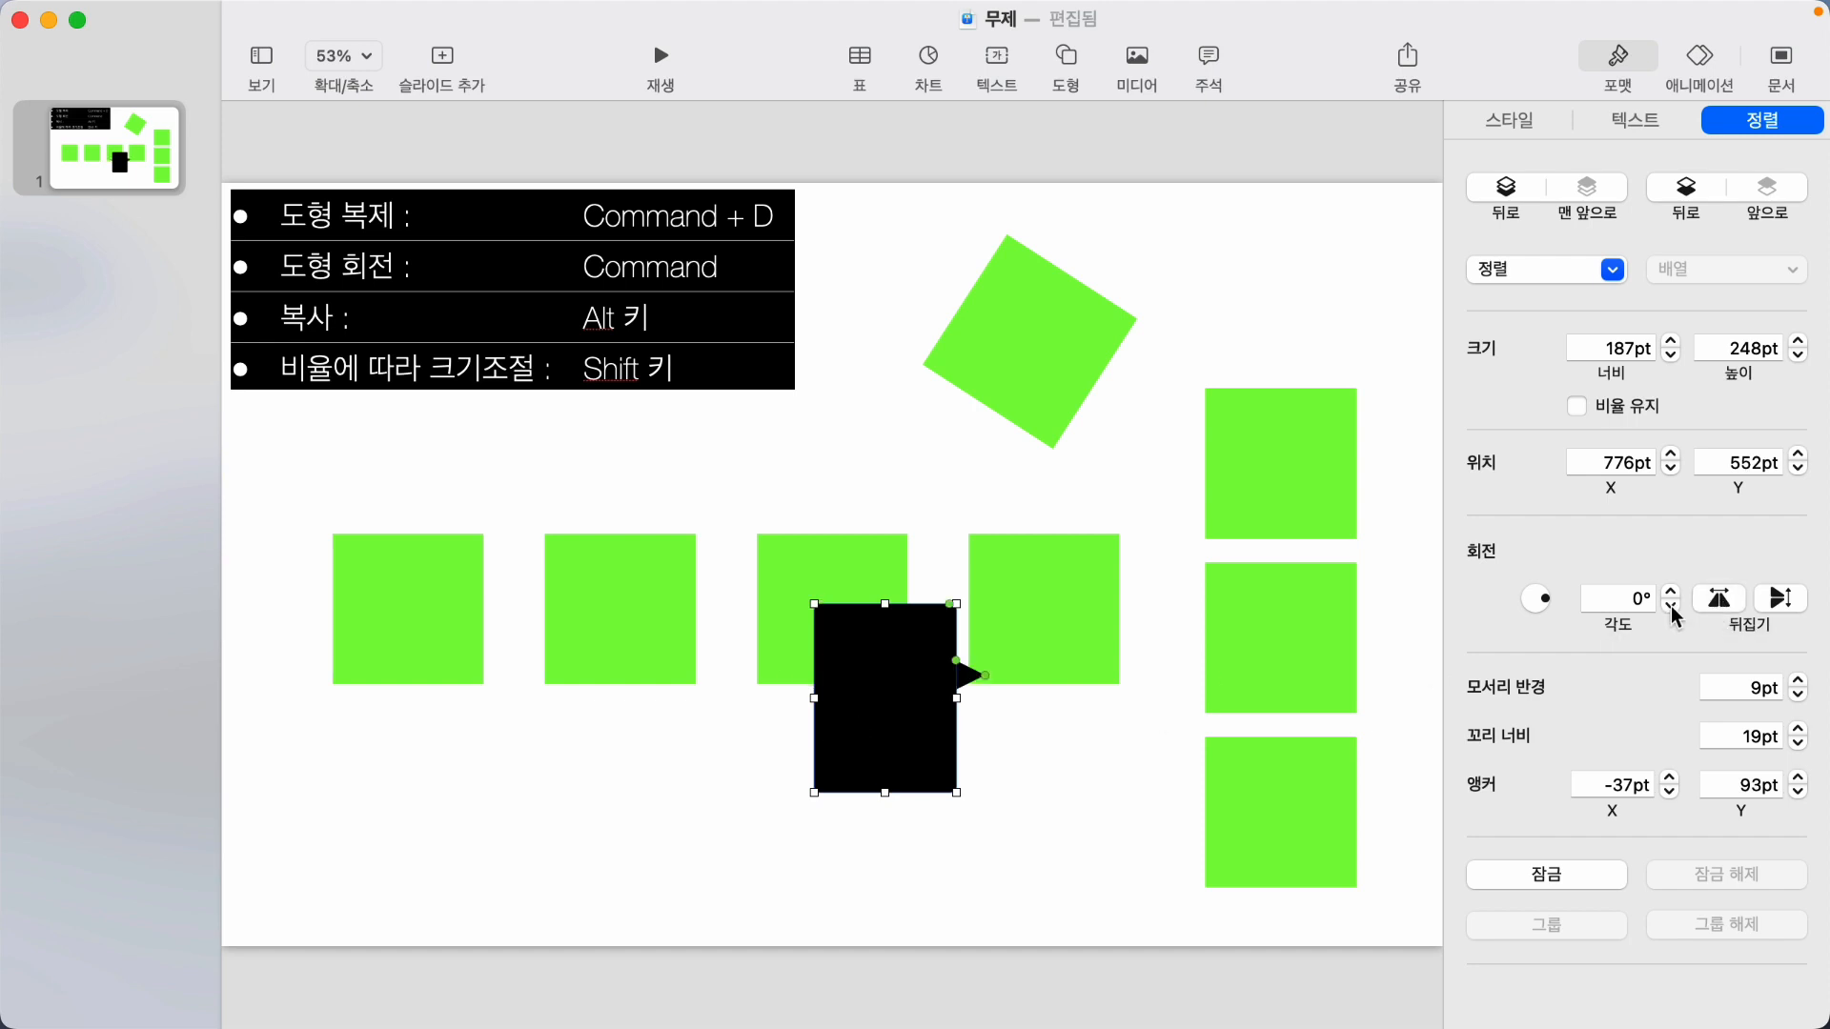
click(1779, 599)
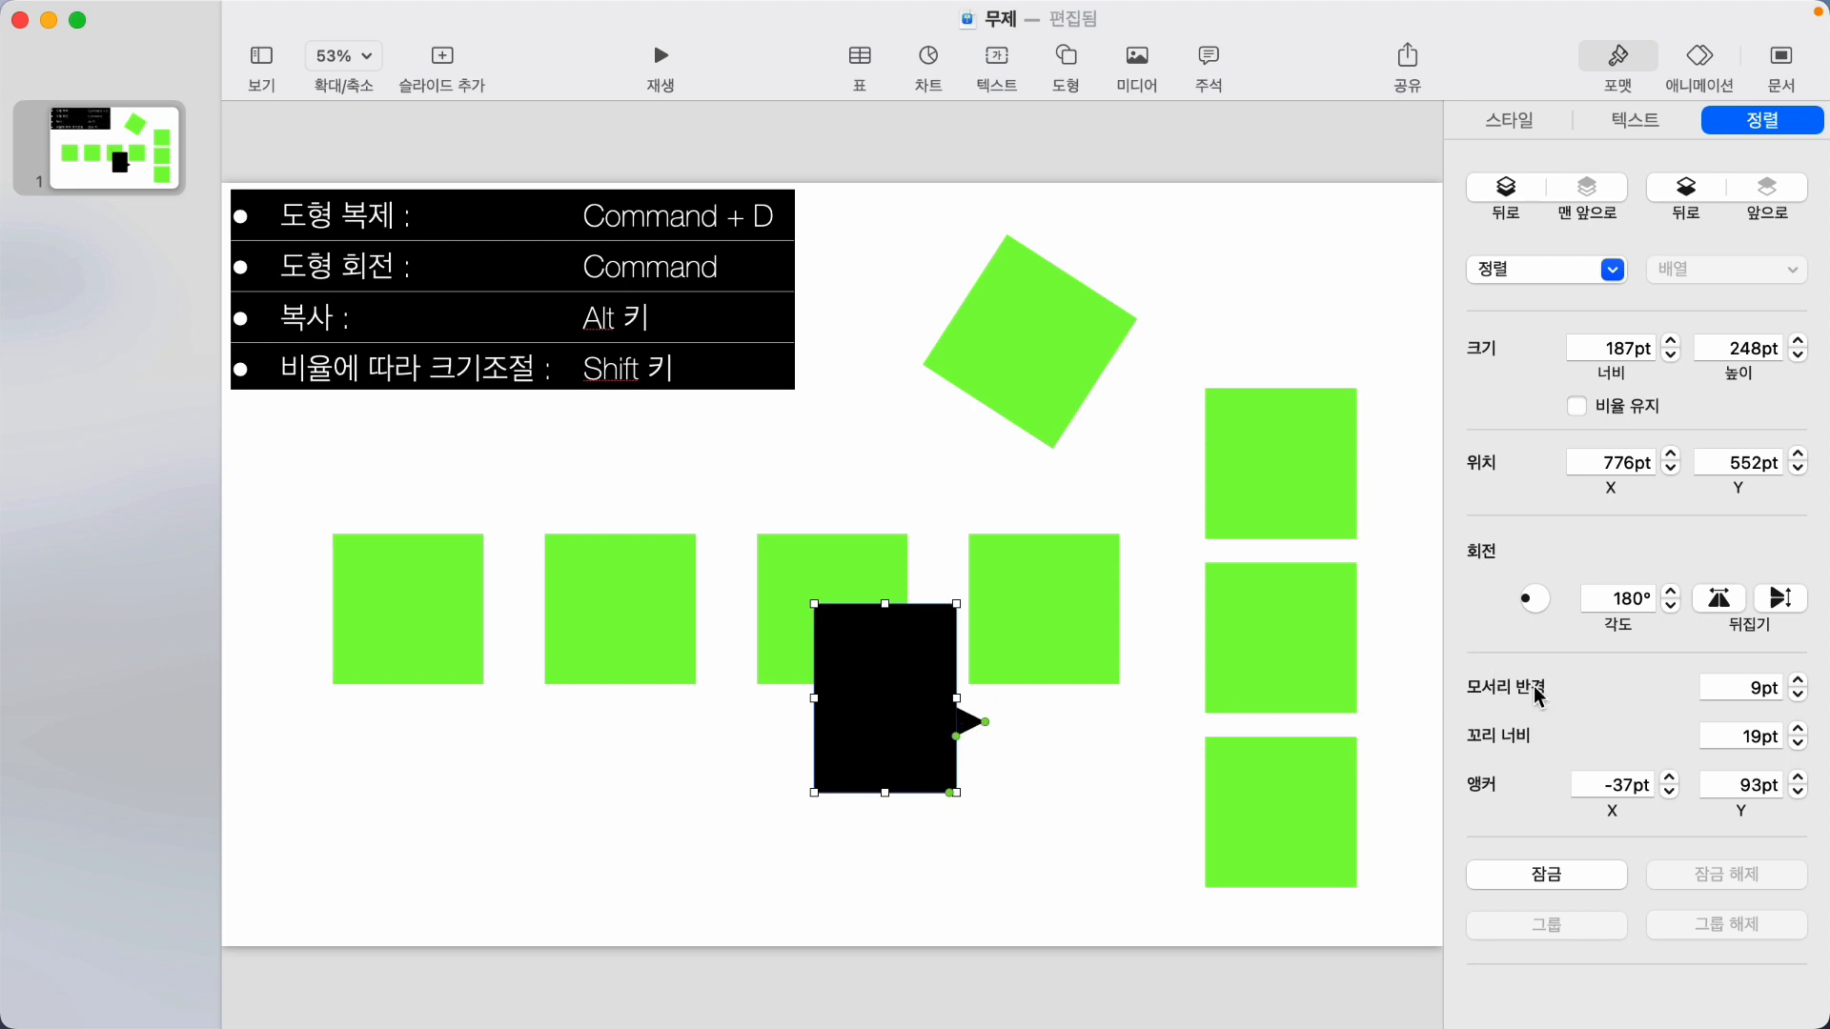
Round the black speech bubble's corners to a 93 pt radius and reshape its tail to about 16 pt wide, anchored near -42, 127 pt.
click(1799, 682)
drag(941, 793, 835, 791)
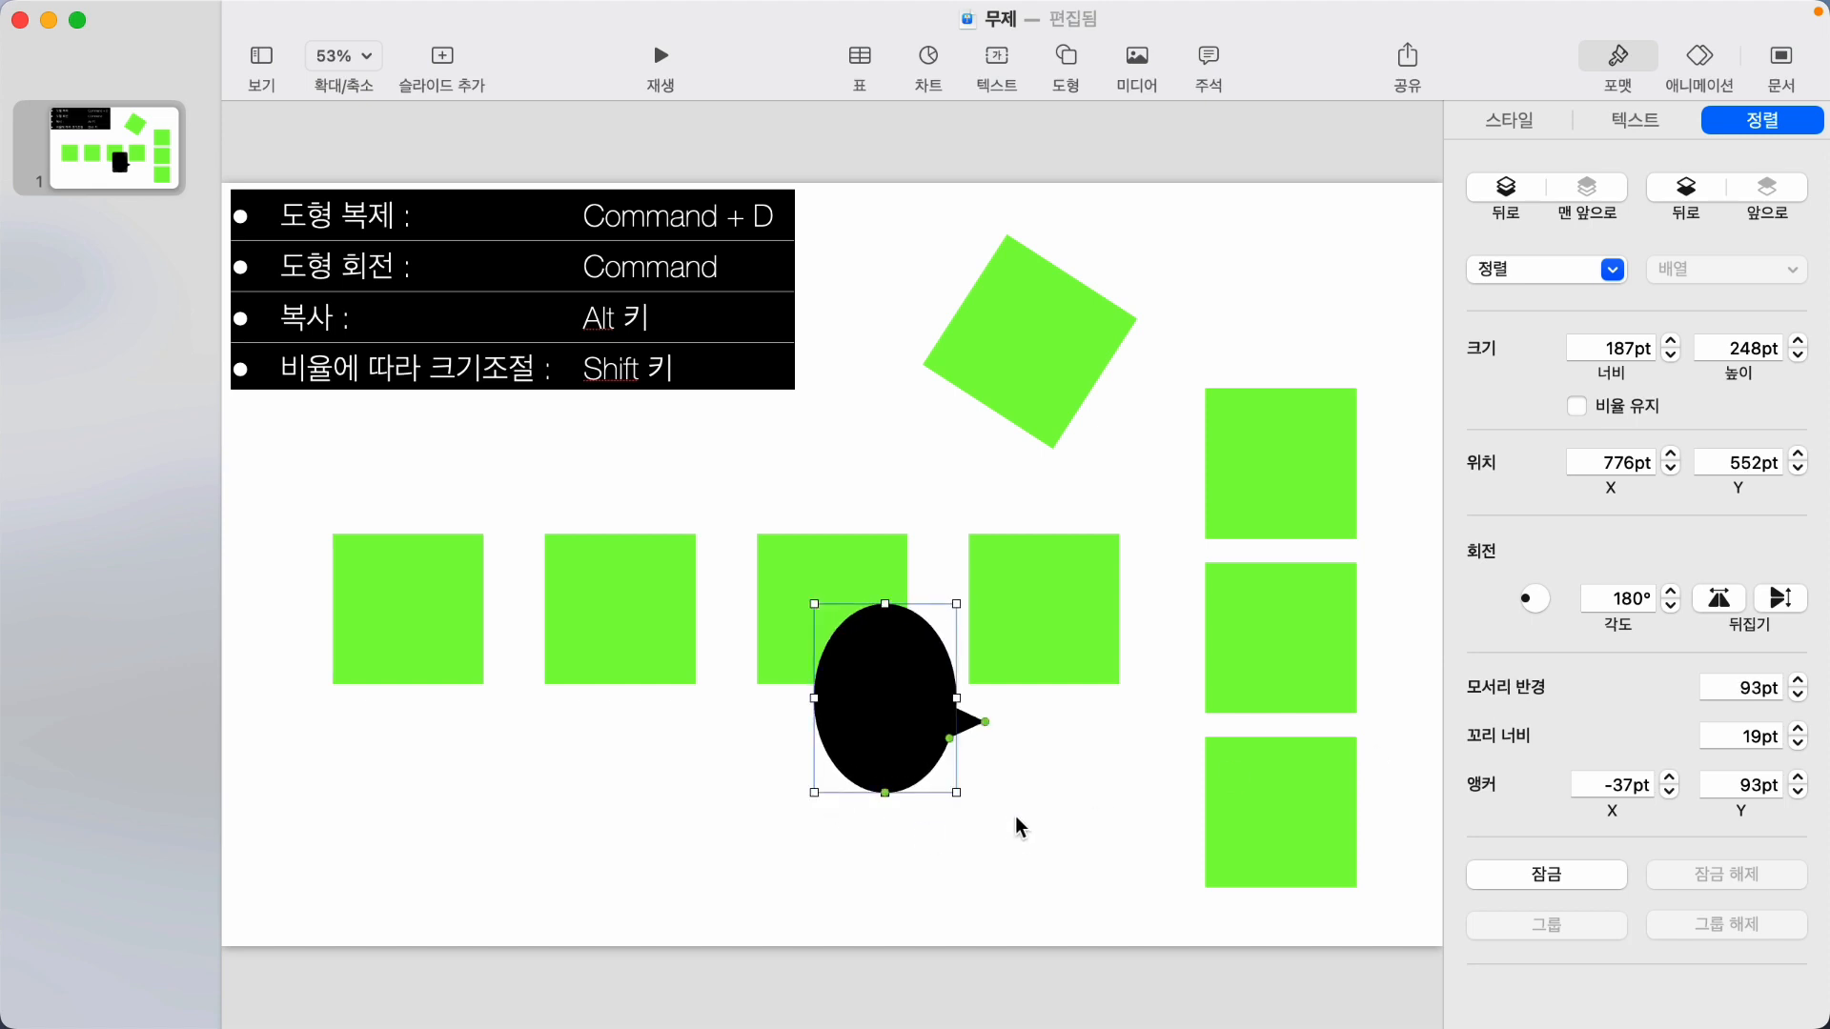
drag(949, 738, 989, 697)
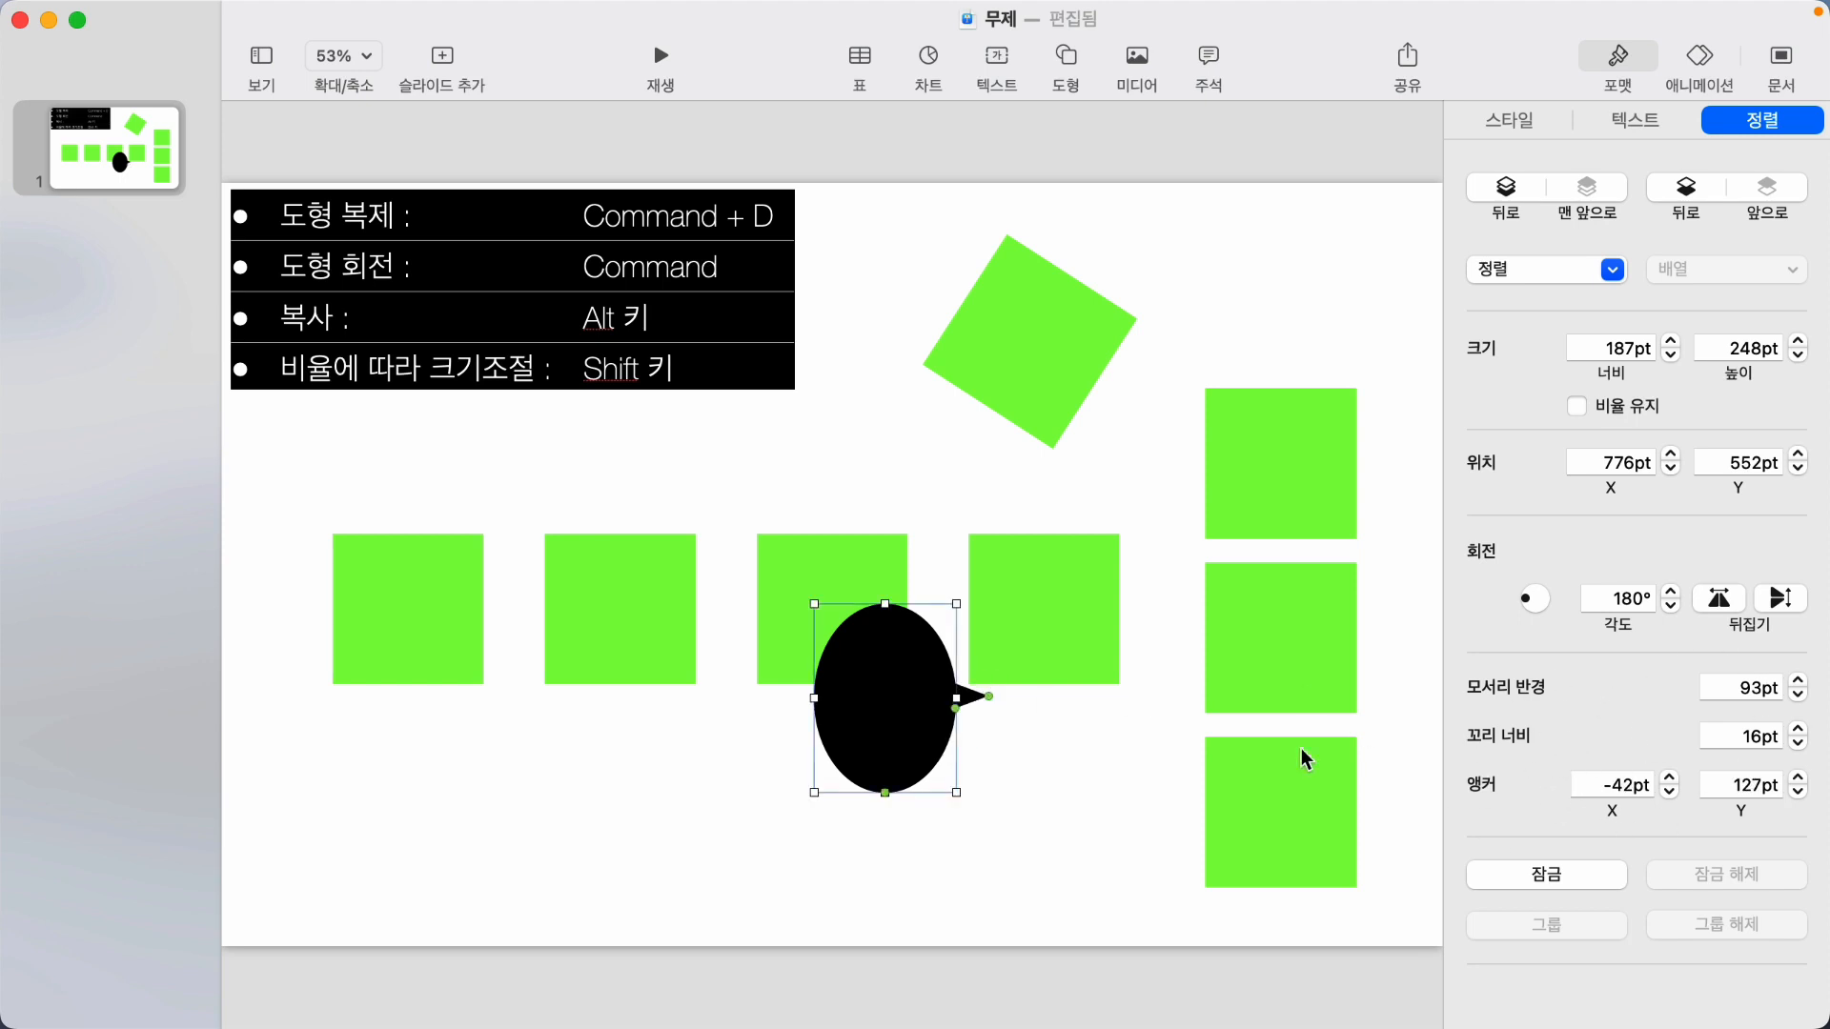
Shift the black speech bubble slightly down and right, to about X 793 pt and Y 608 pt.
click(1056, 829)
drag(920, 770, 932, 809)
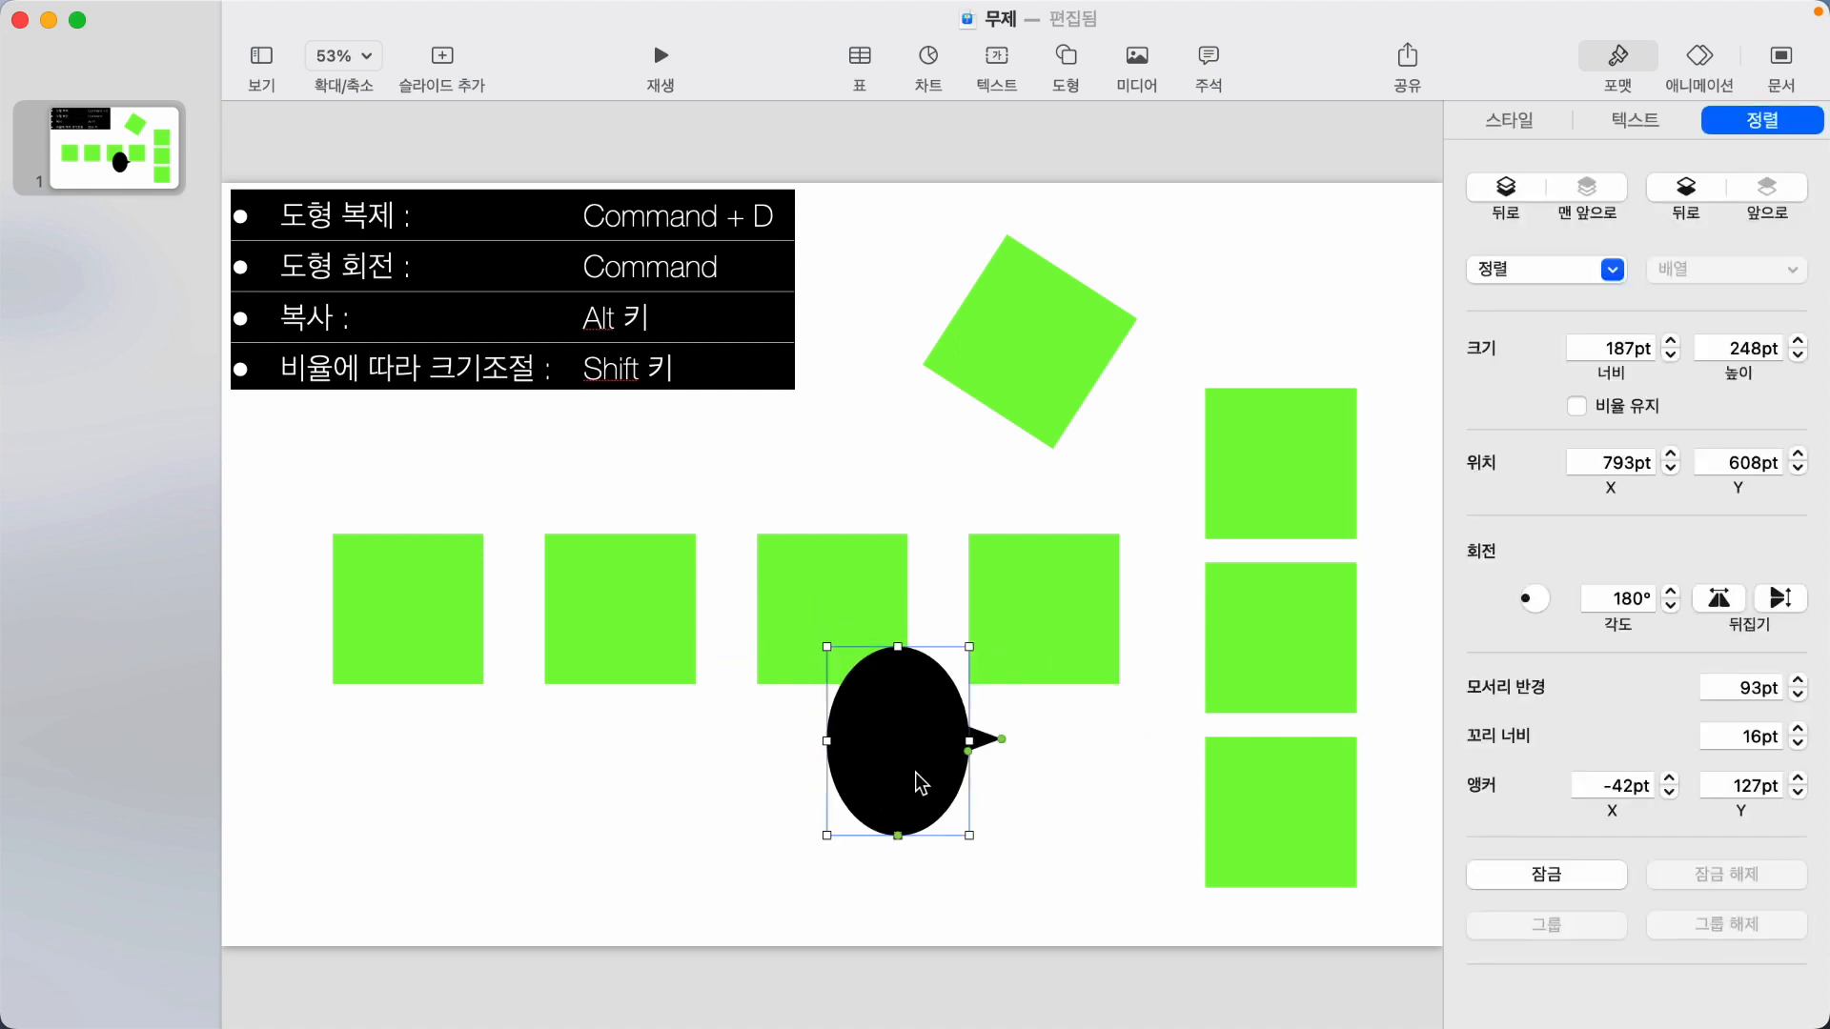
click(1103, 789)
click(929, 671)
Lock the row's fourth square (잠금), and shift the row, the speech bubble and the column together slightly left and down.
click(1050, 641)
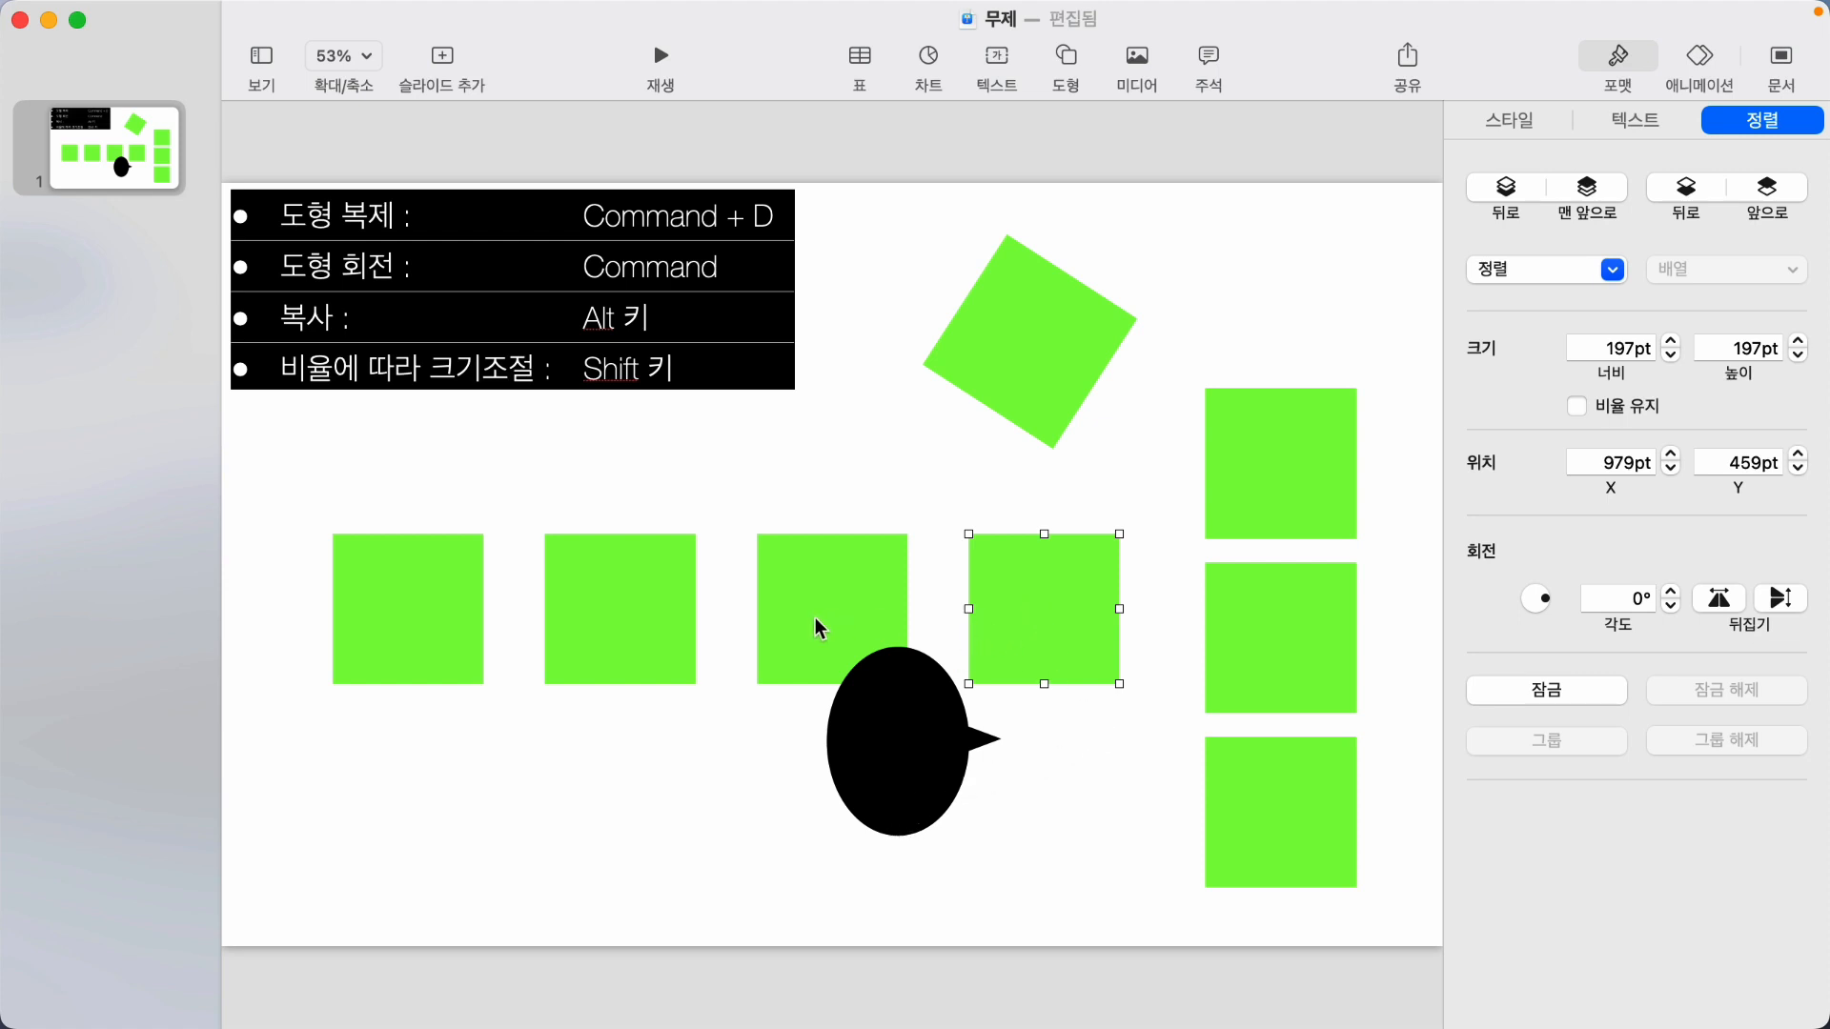
click(1549, 694)
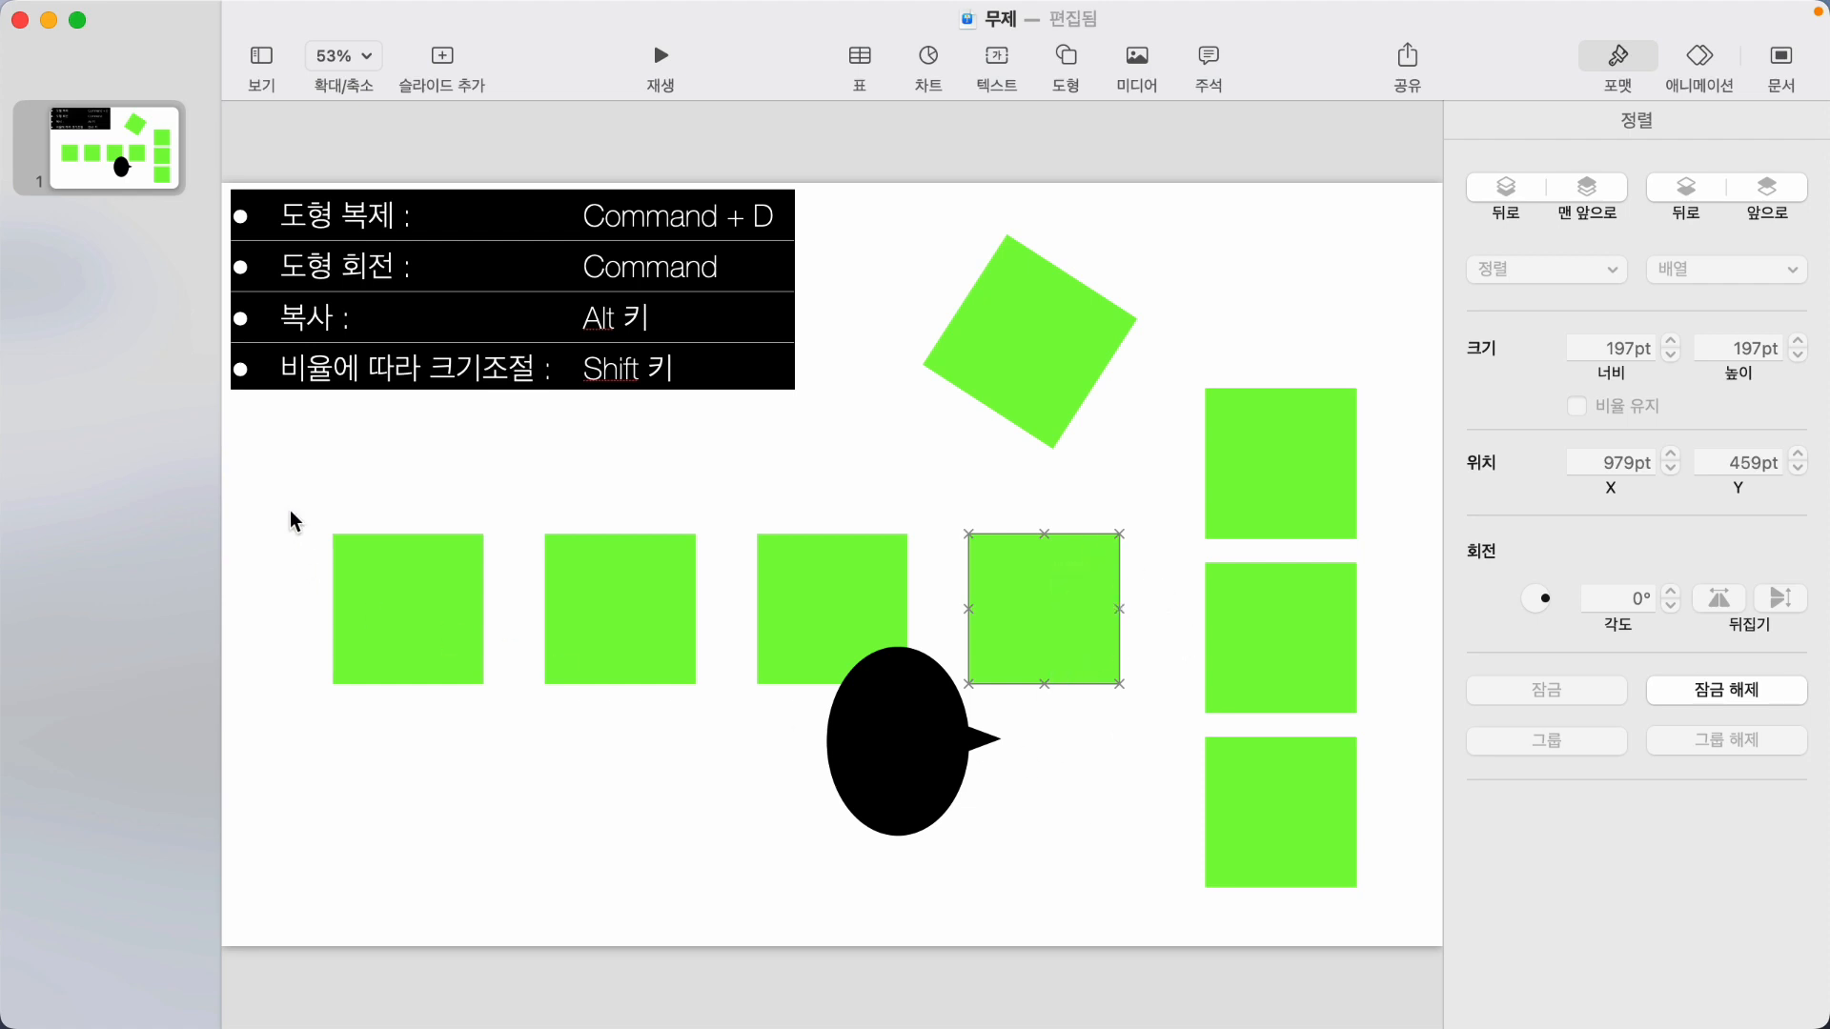
drag(272, 479, 1375, 864)
drag(936, 758, 871, 762)
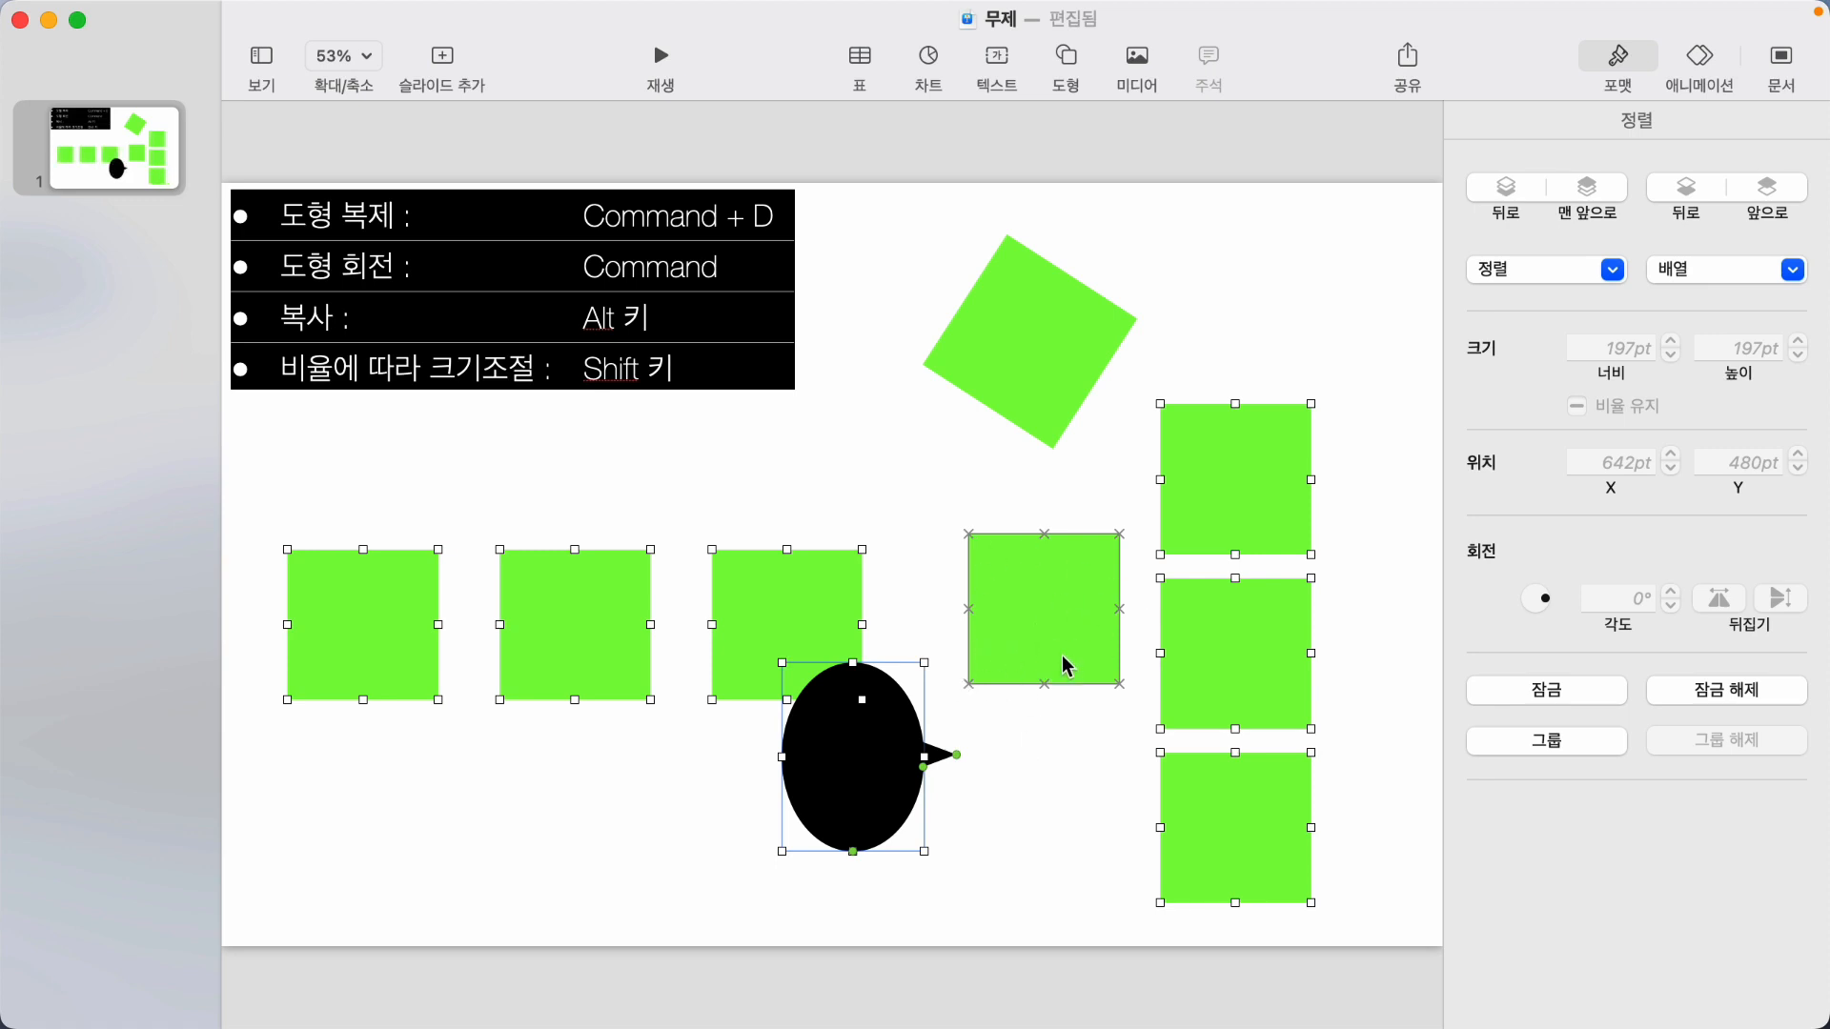
click(1076, 768)
Unlock the row's fourth square (잠금 해제) and select it again.
click(1081, 559)
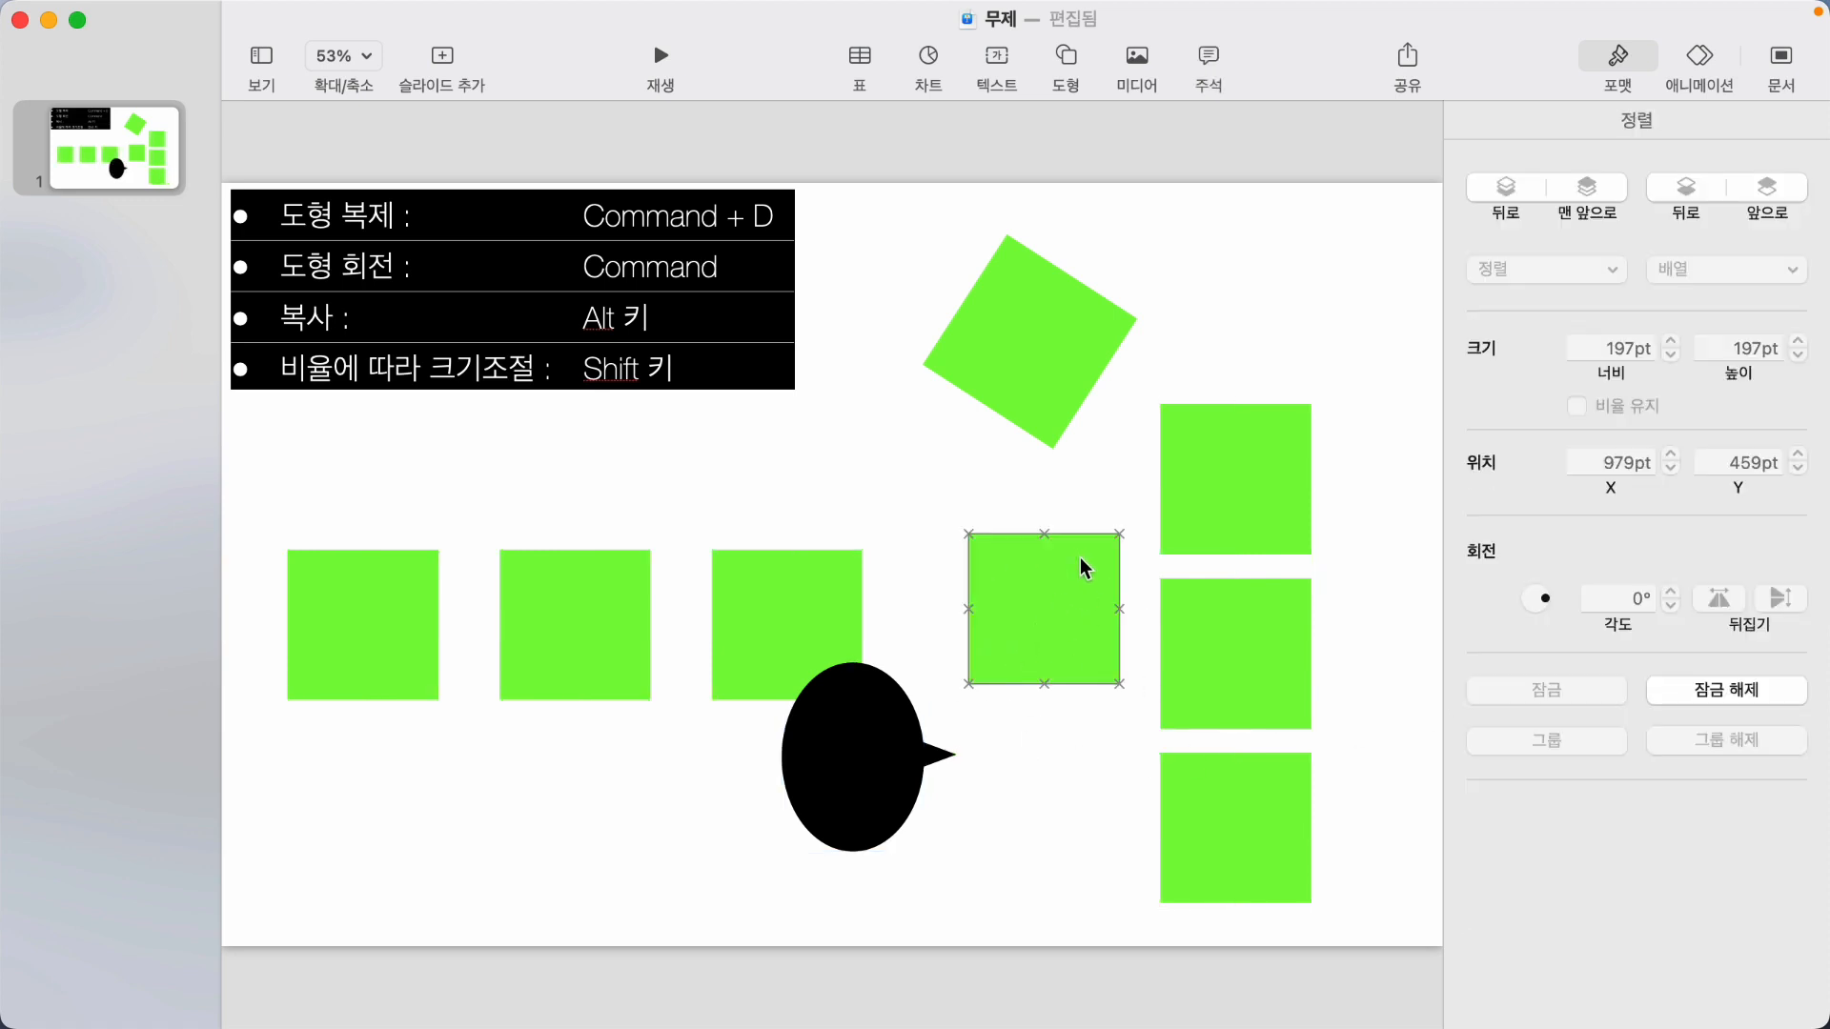
click(1729, 692)
click(1096, 759)
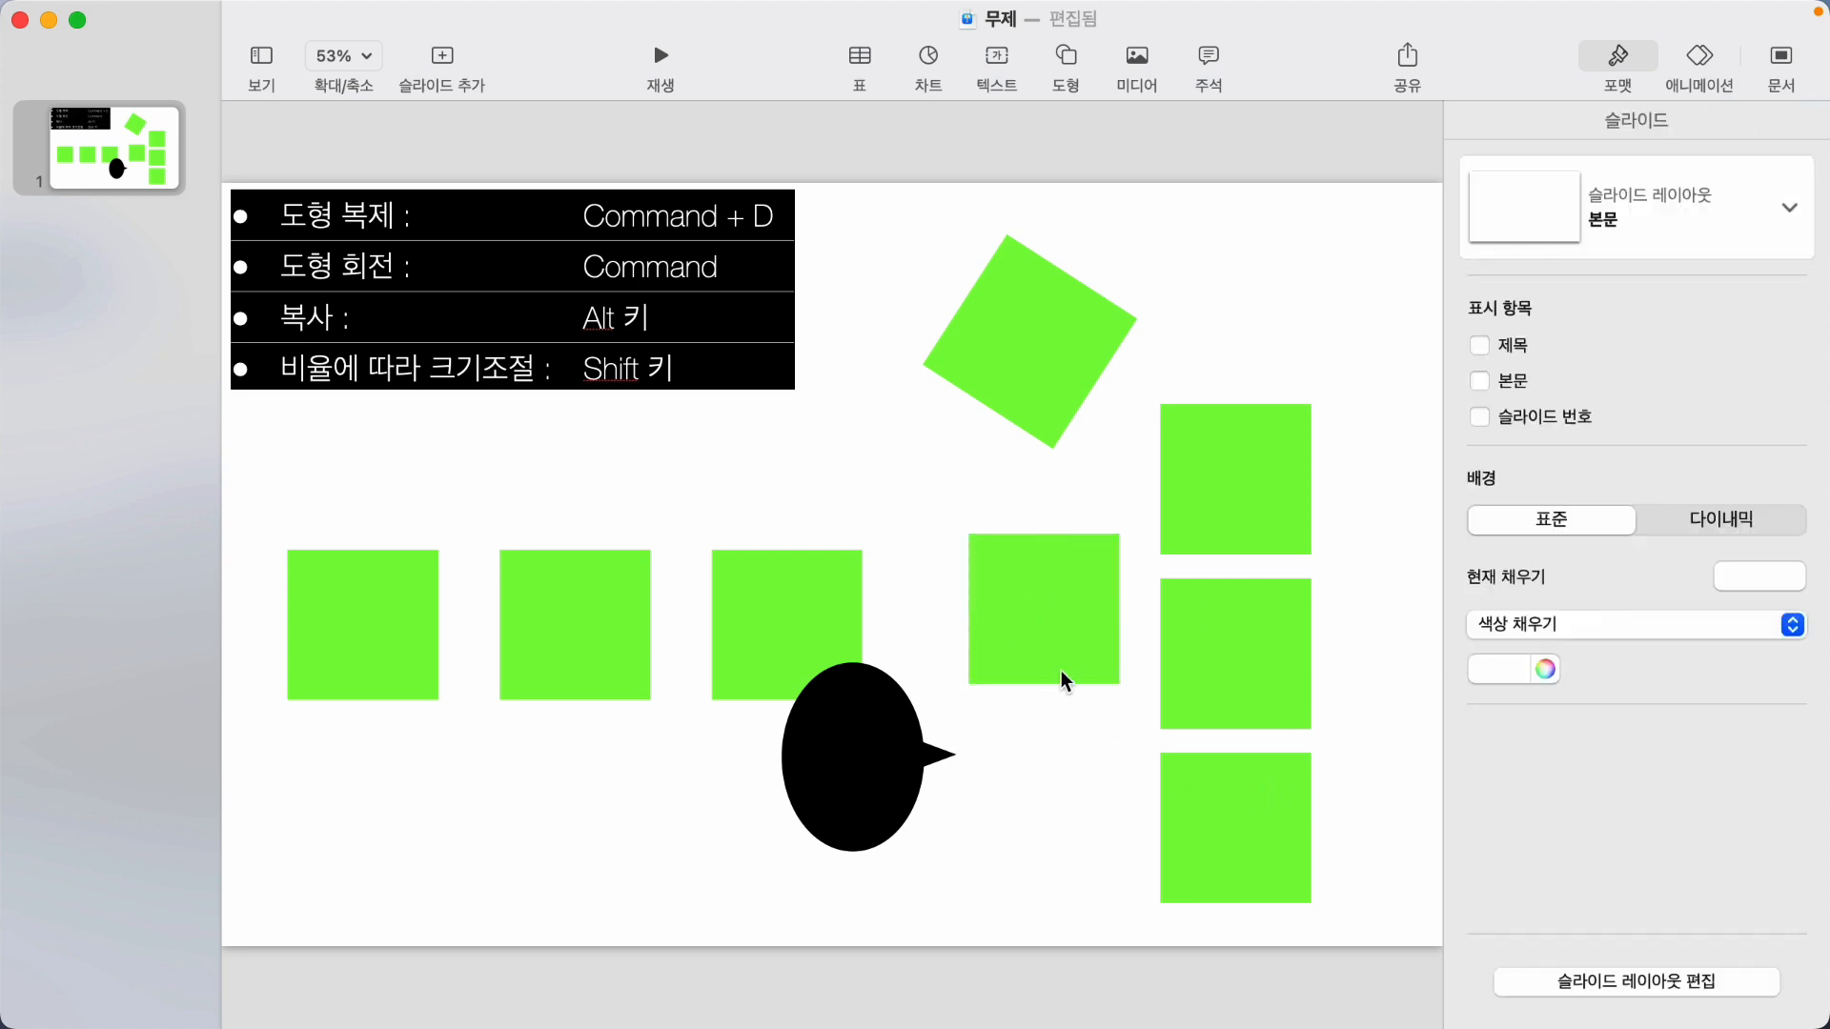
click(1064, 675)
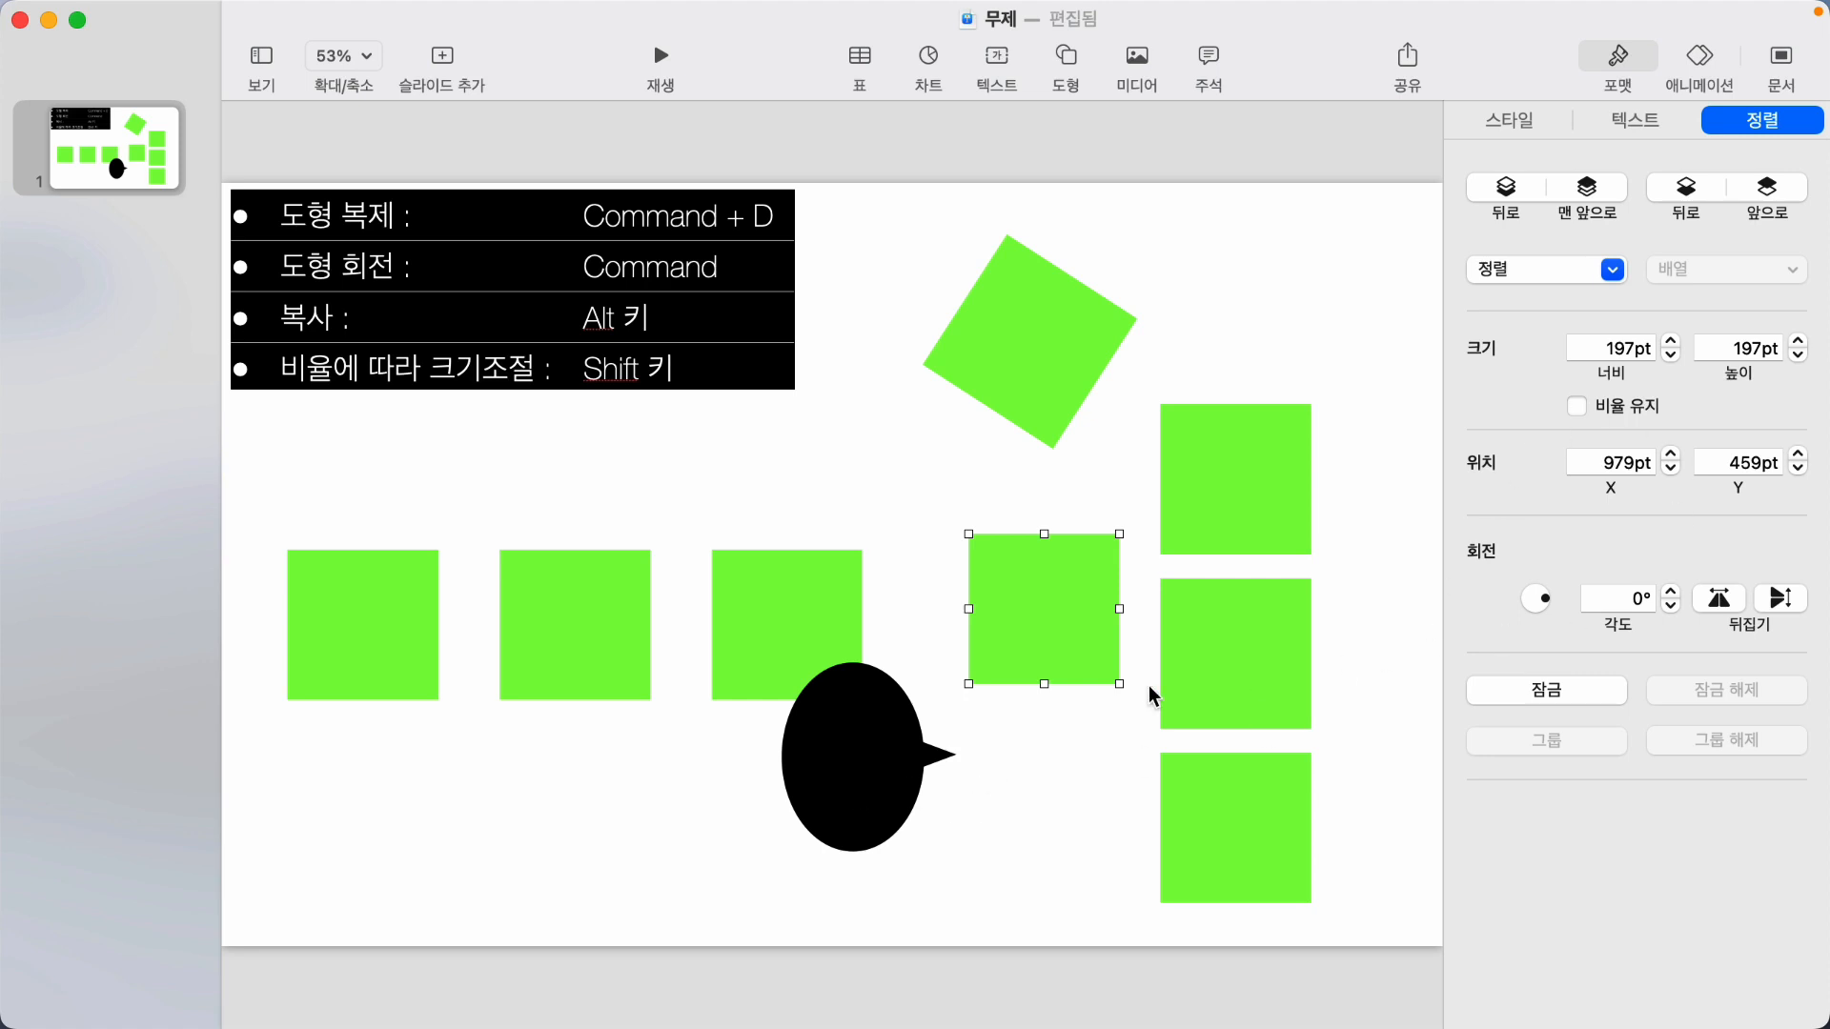
Delete the black speech bubble, the rotated square and the three squares of the vertical column.
click(943, 752)
key(BackSpace)
click(1062, 413)
key(BackSpace)
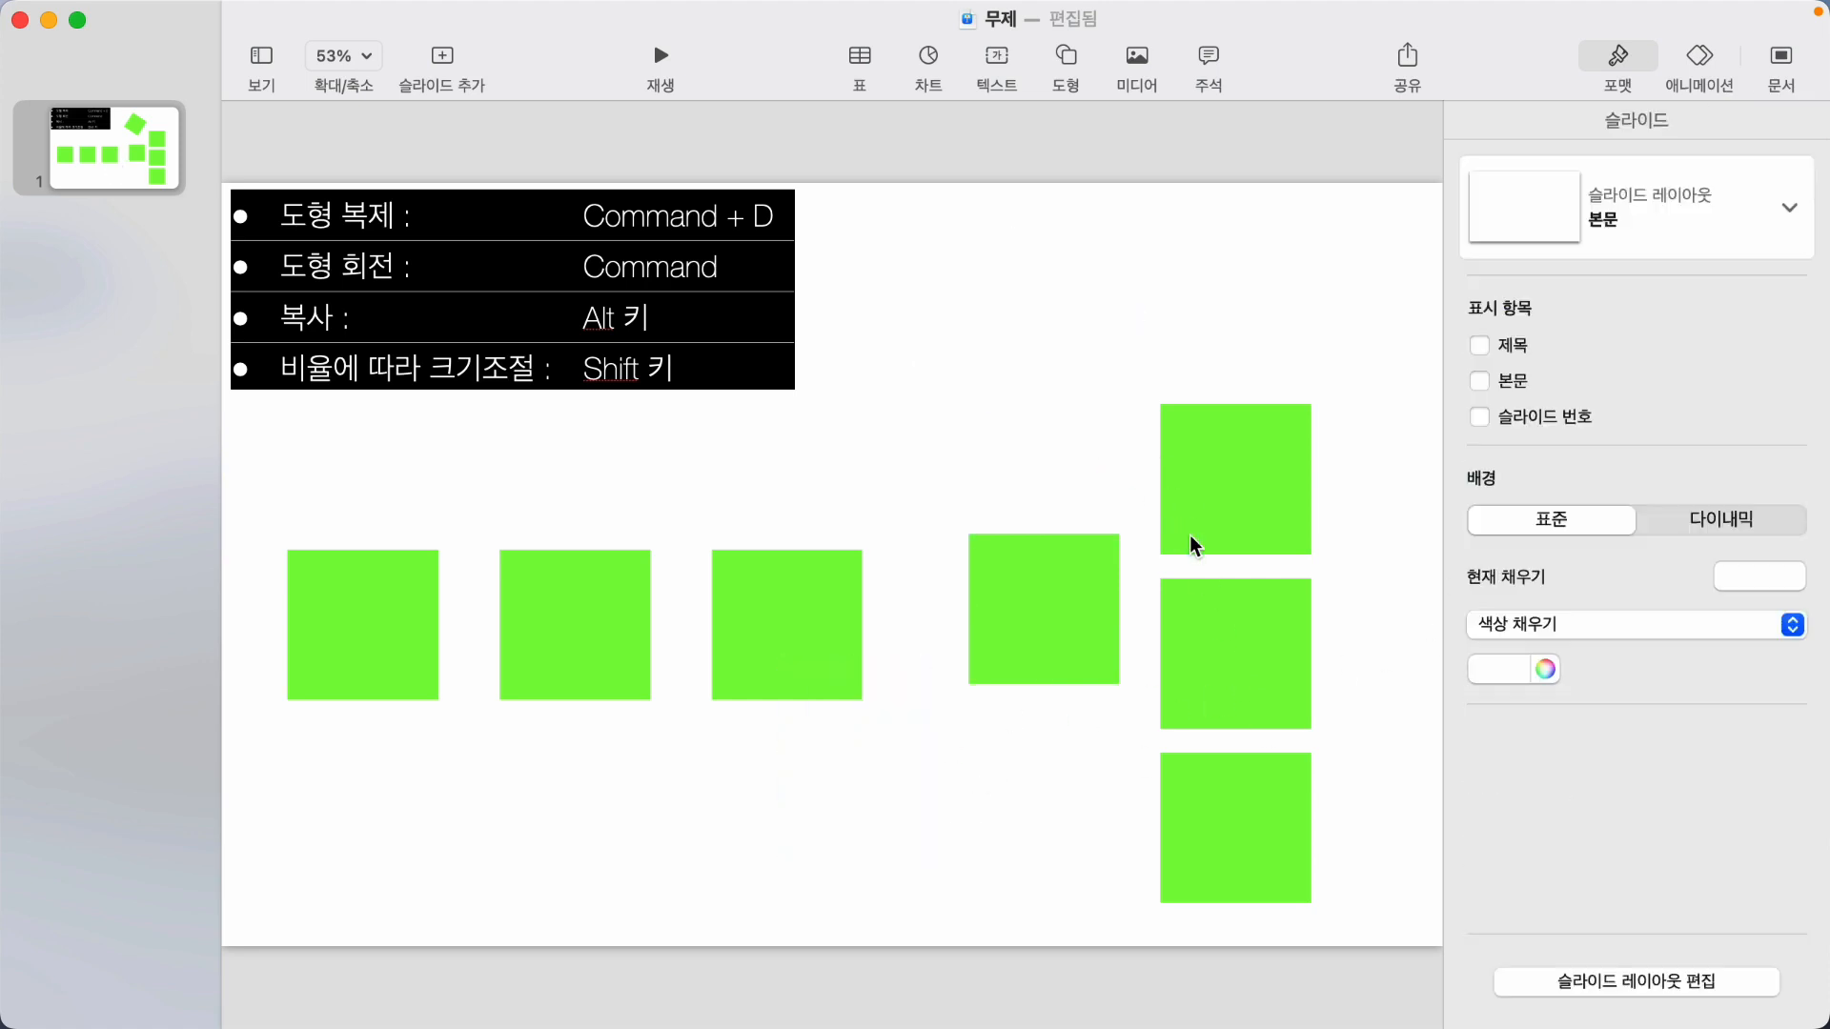
drag(1127, 390, 1300, 851)
key(BackSpace)
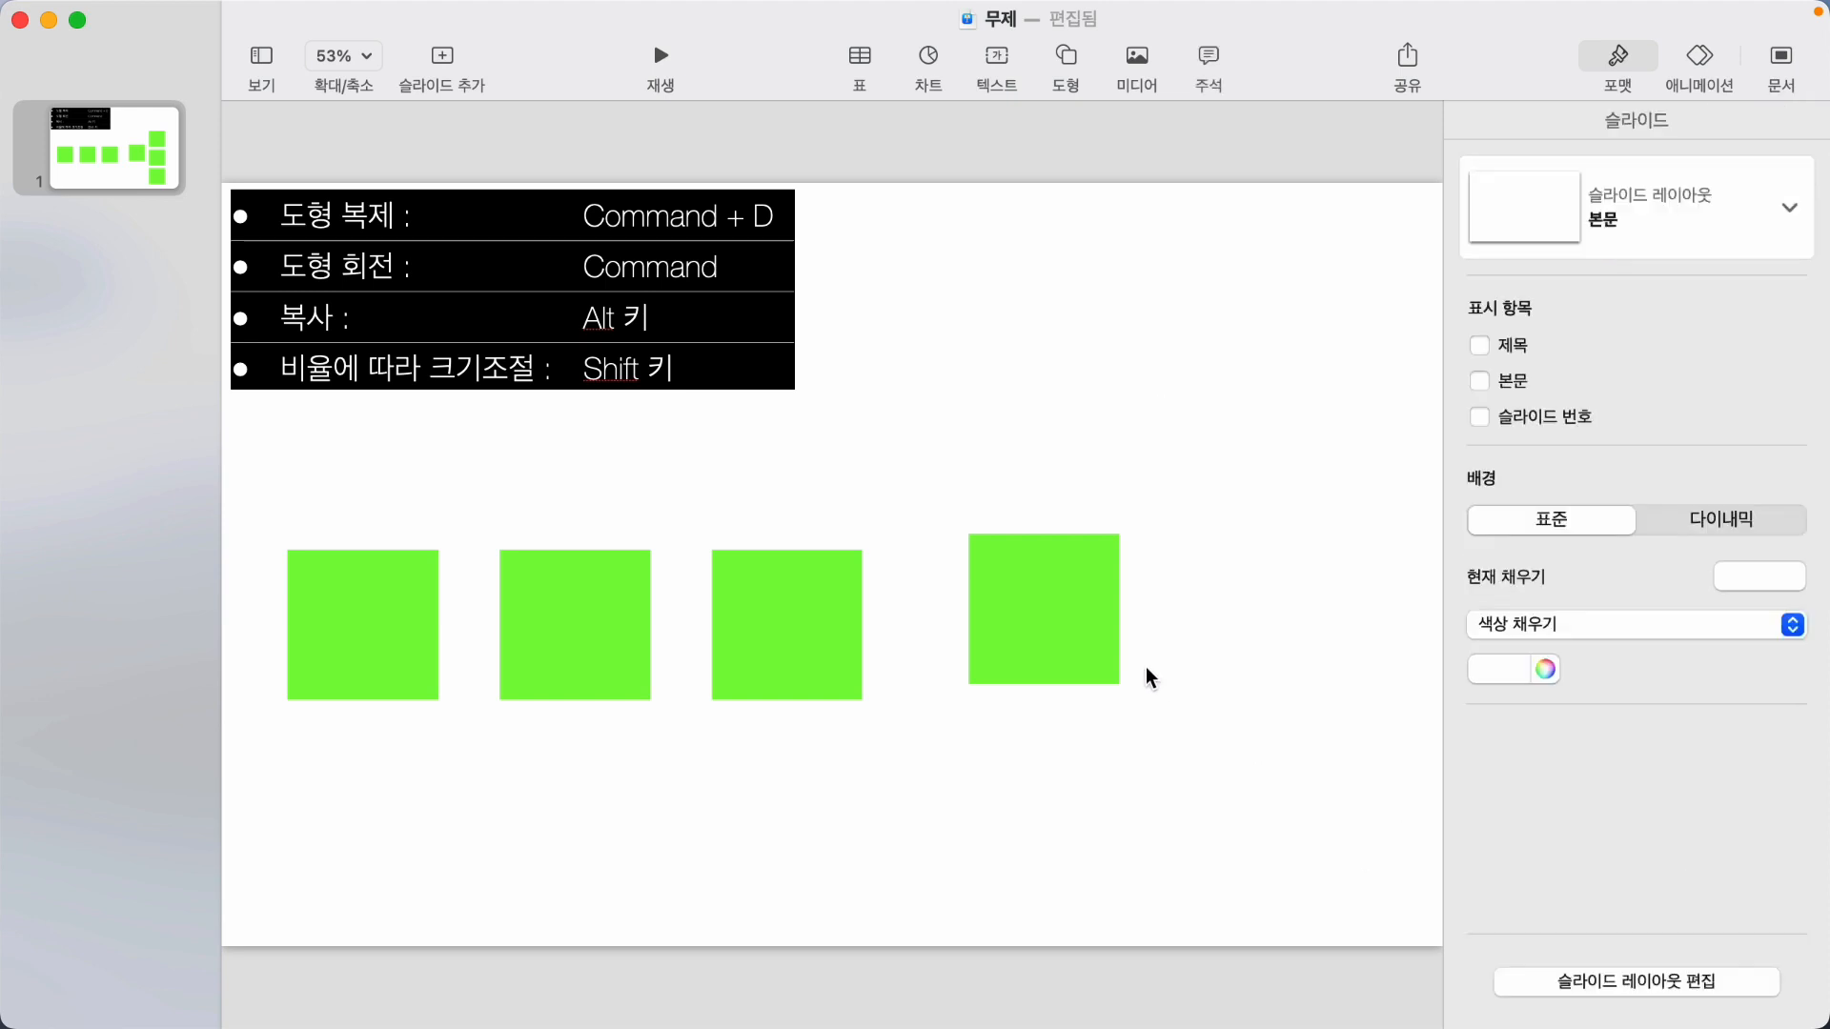
Move the fourth square further right, level with the row, and delete it together with the third square.
drag(1052, 605, 1227, 627)
click(1247, 780)
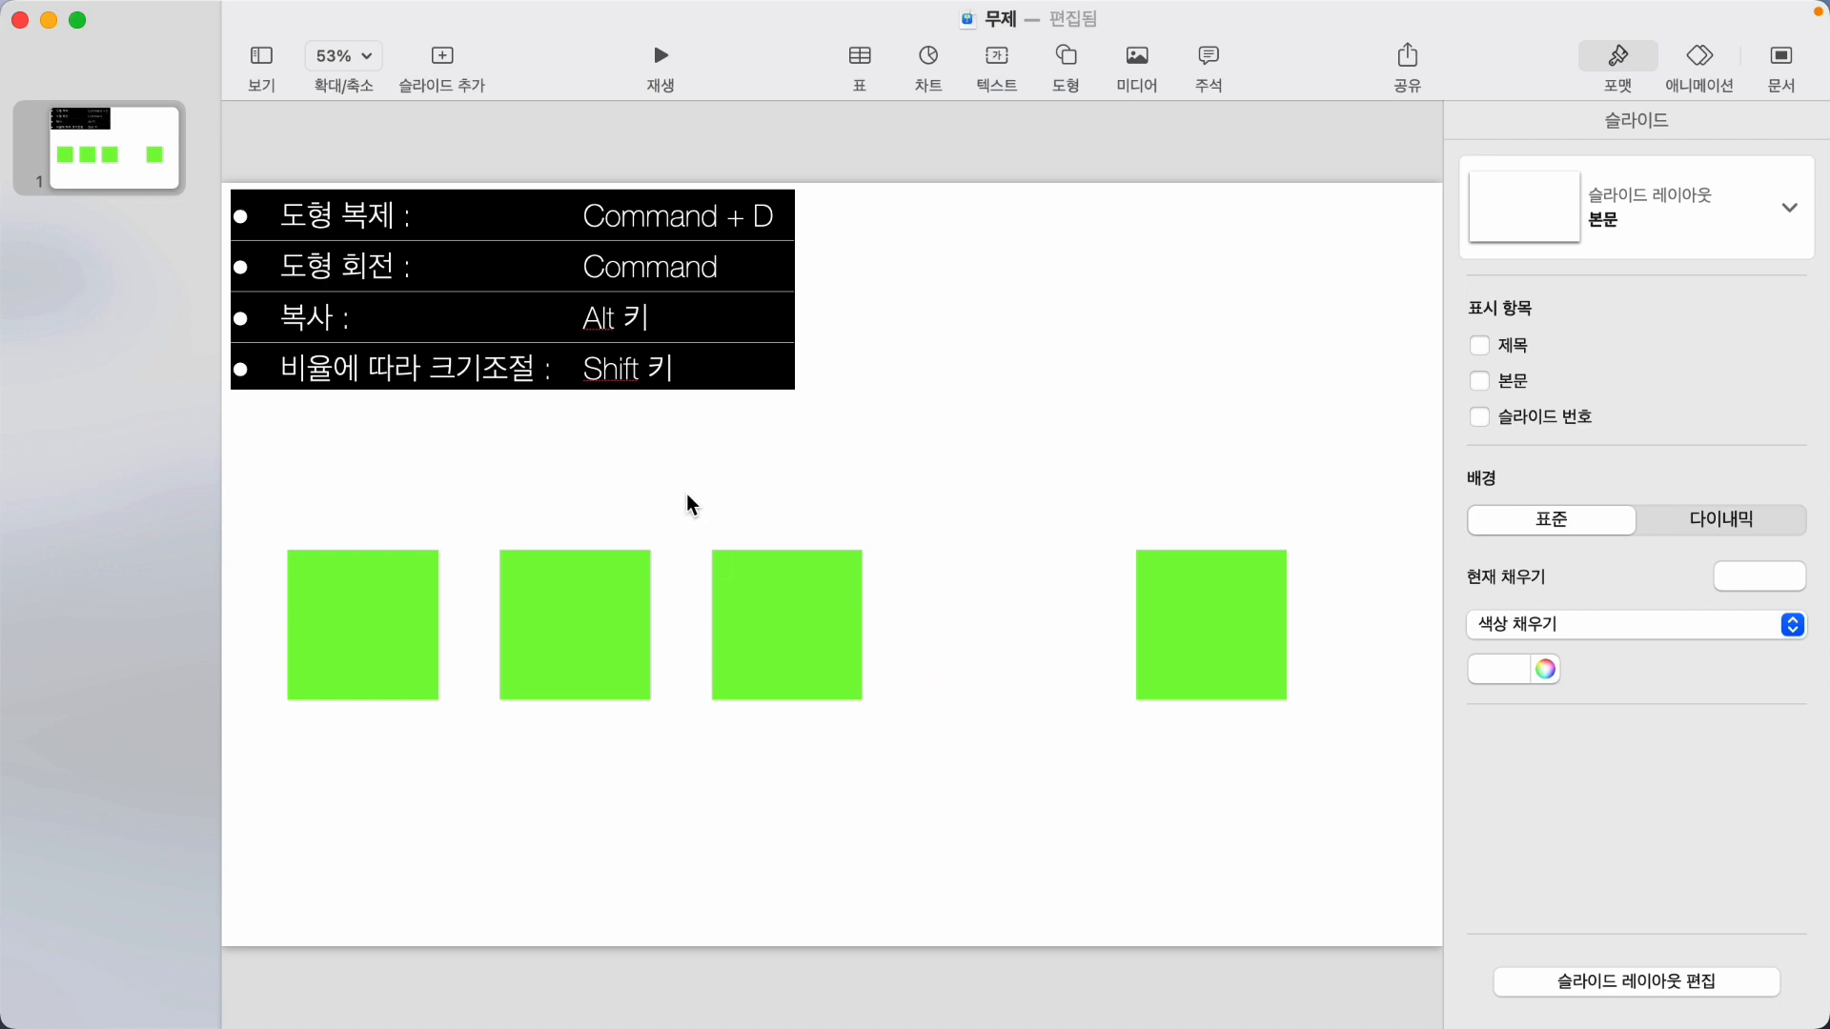
drag(686, 493, 1334, 826)
key(Delete)
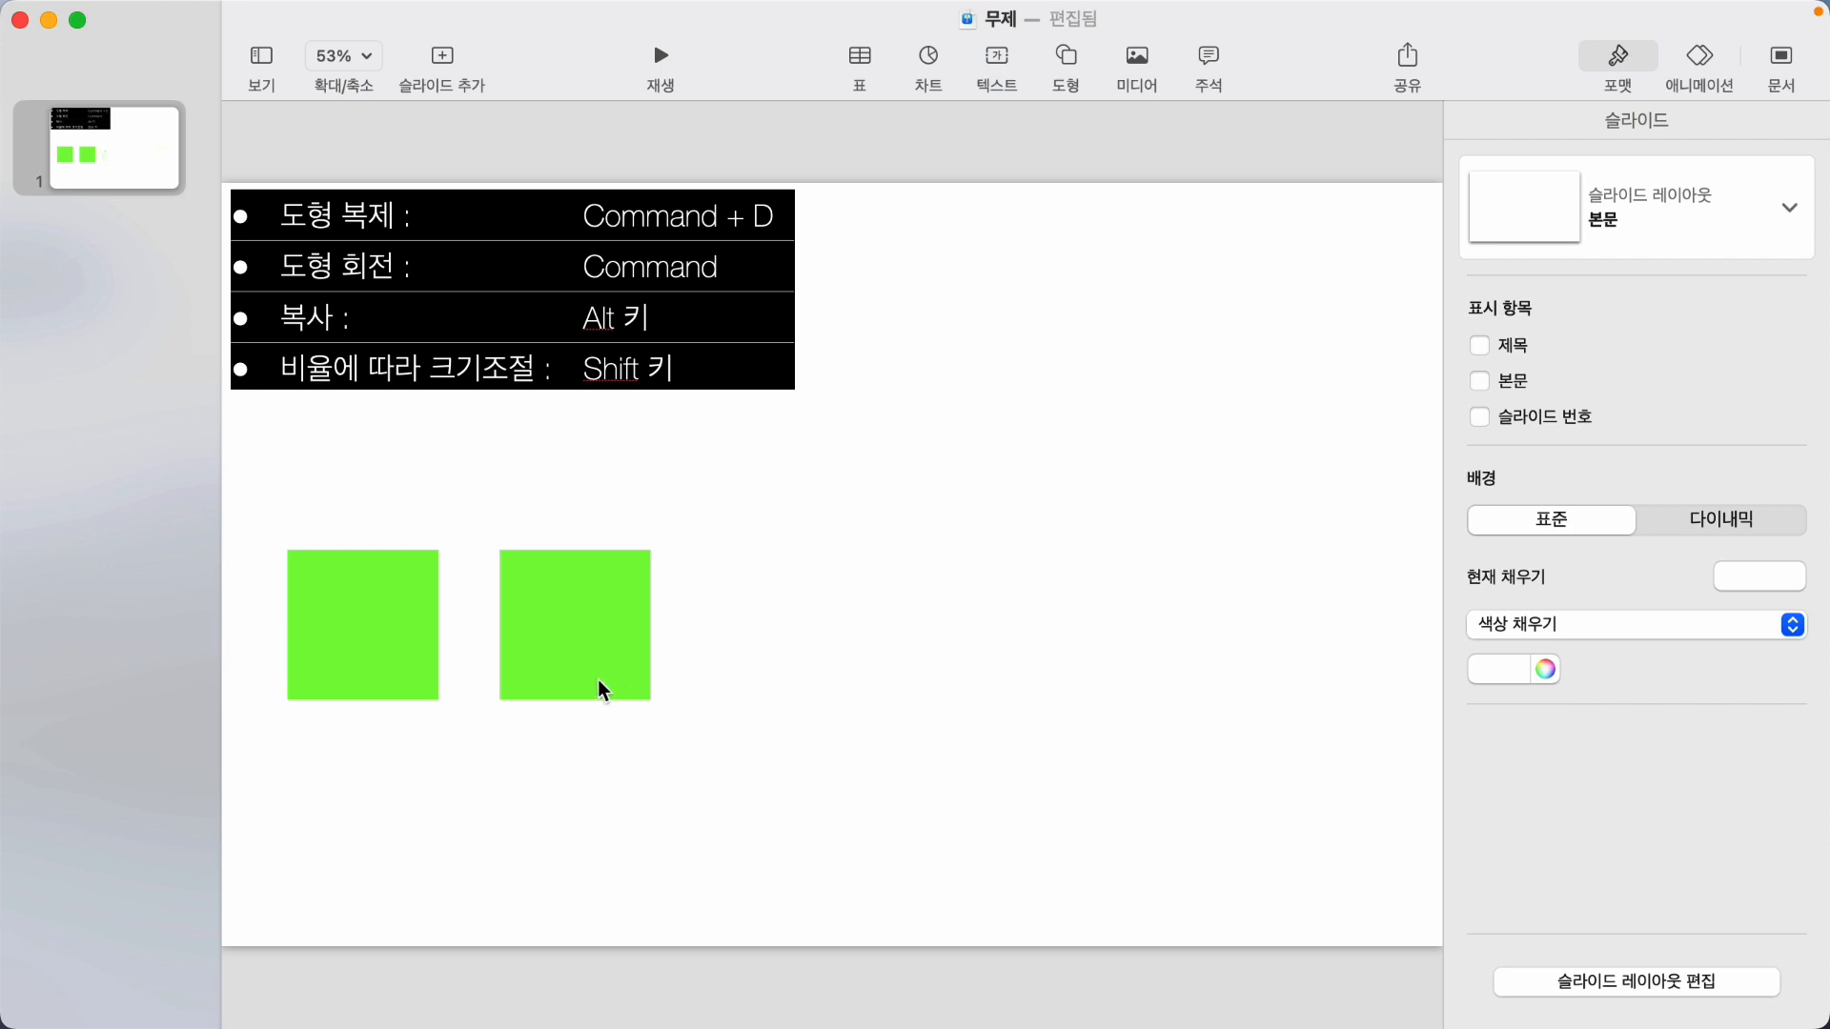
Widen the gap between the two remaining squares, move both to the middle of the slide and deselect them.
drag(542, 658, 705, 658)
click(486, 621)
drag(306, 511, 1040, 826)
drag(709, 604, 991, 609)
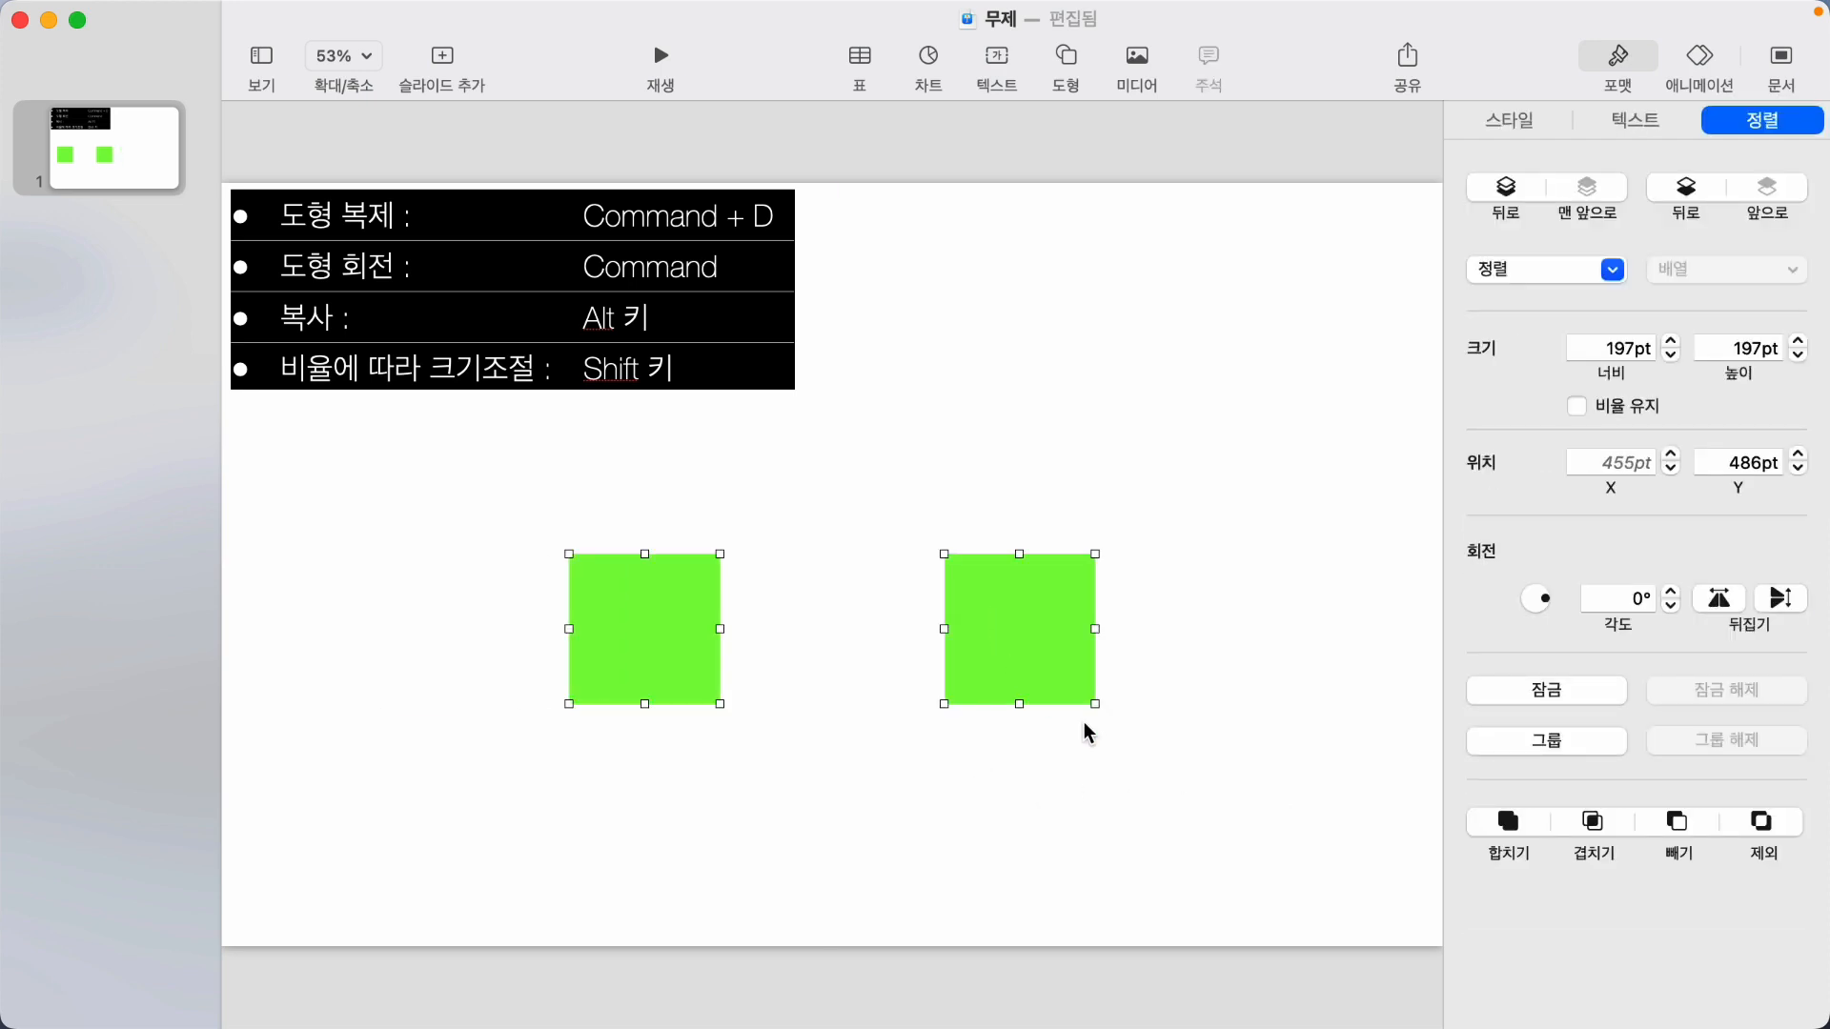
click(1134, 763)
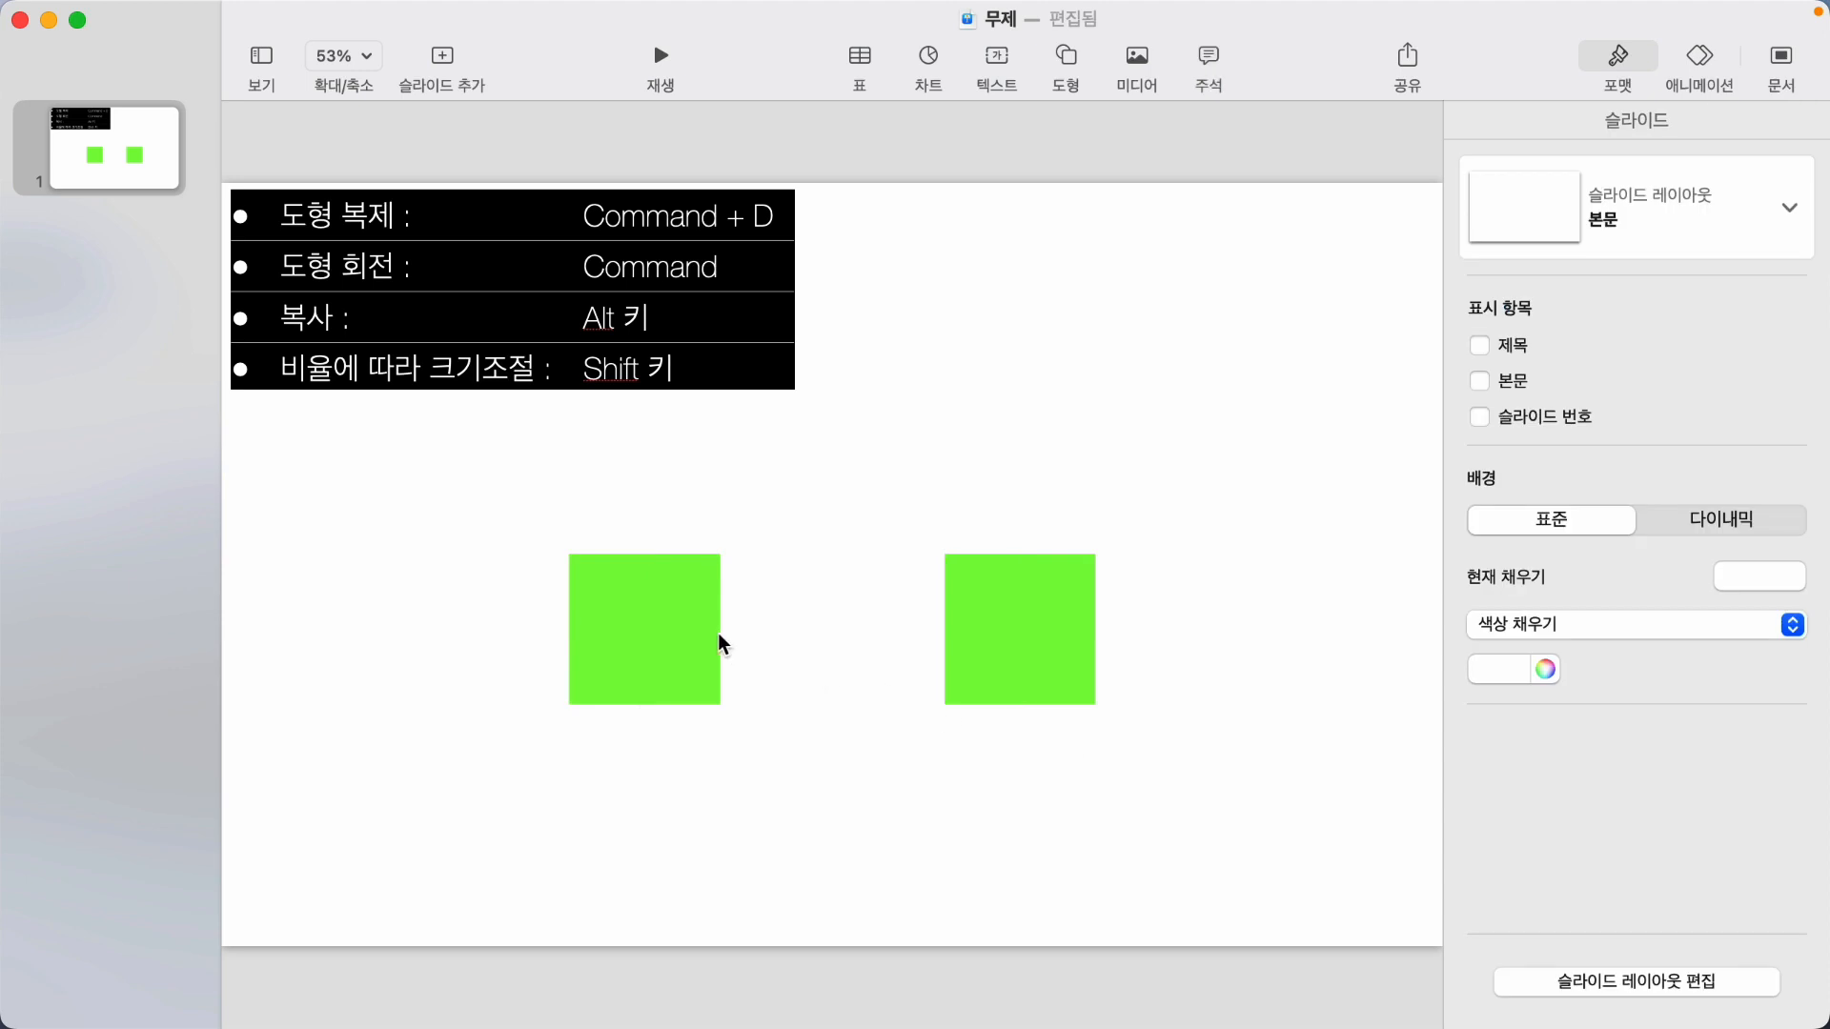
Insert a curved connection line, attach its ends to the two green squares and arch it upward between them.
click(1075, 56)
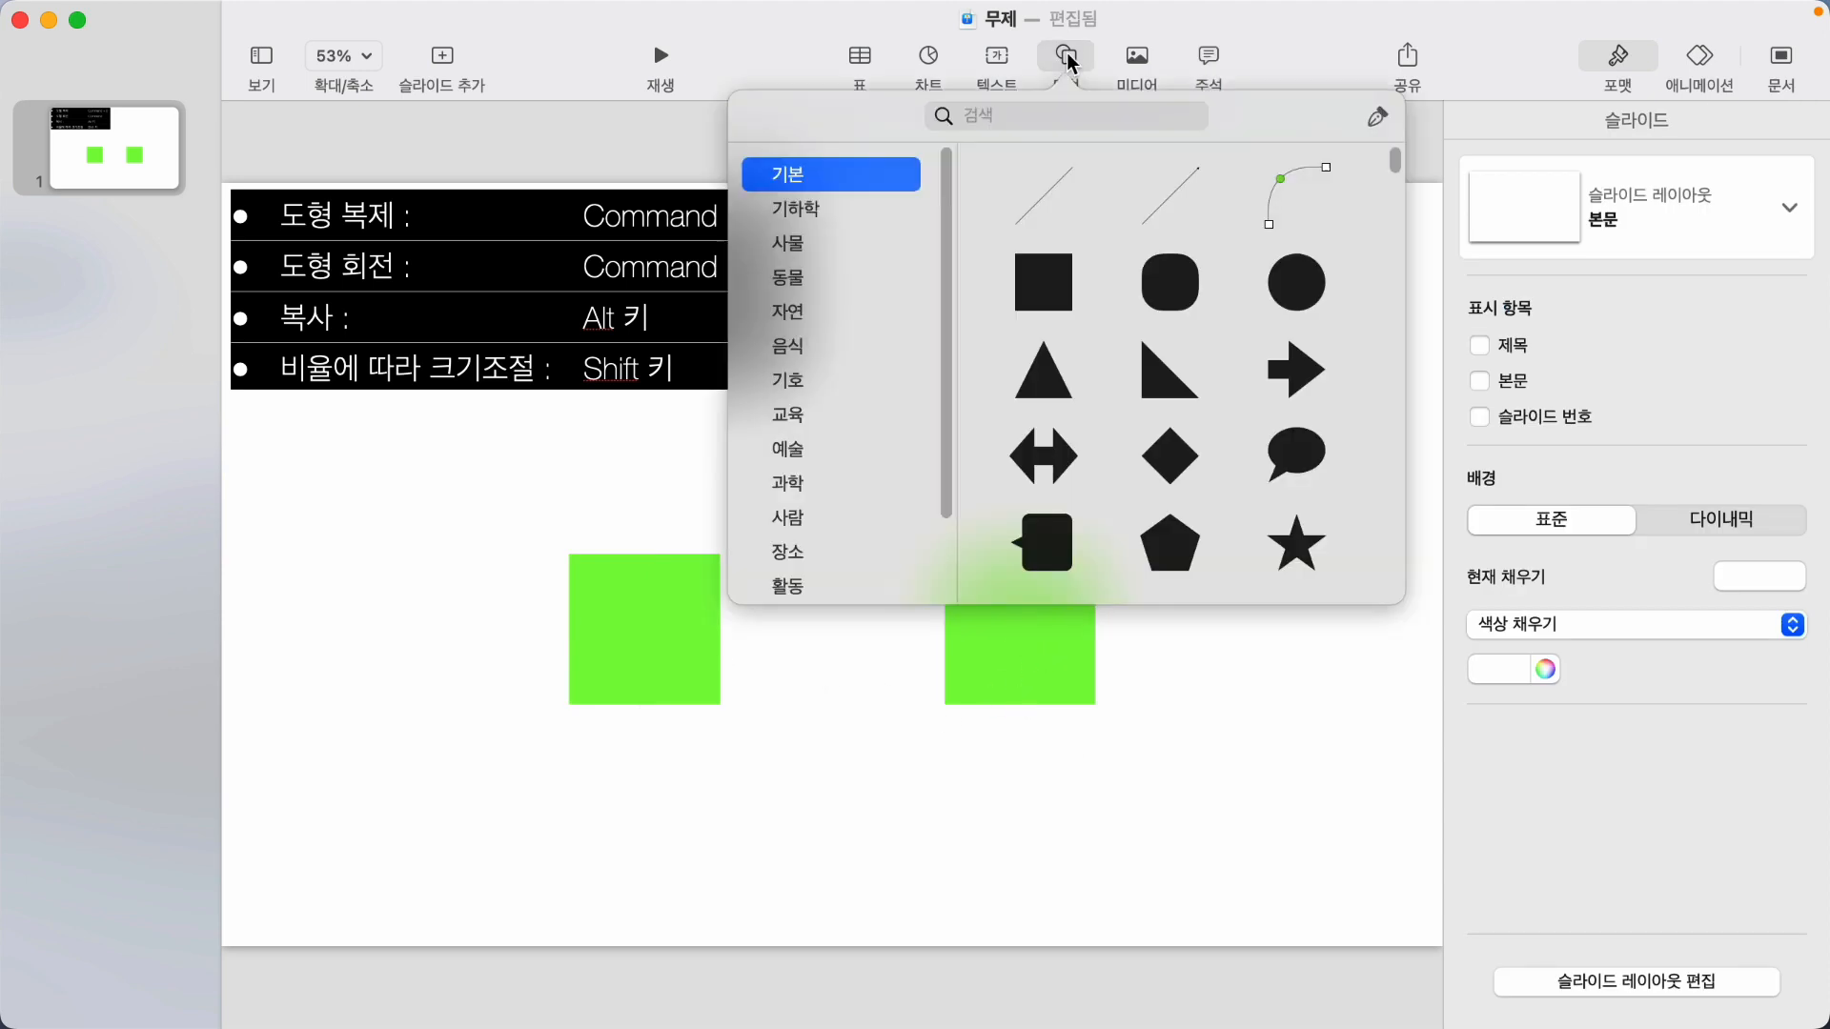
click(1291, 195)
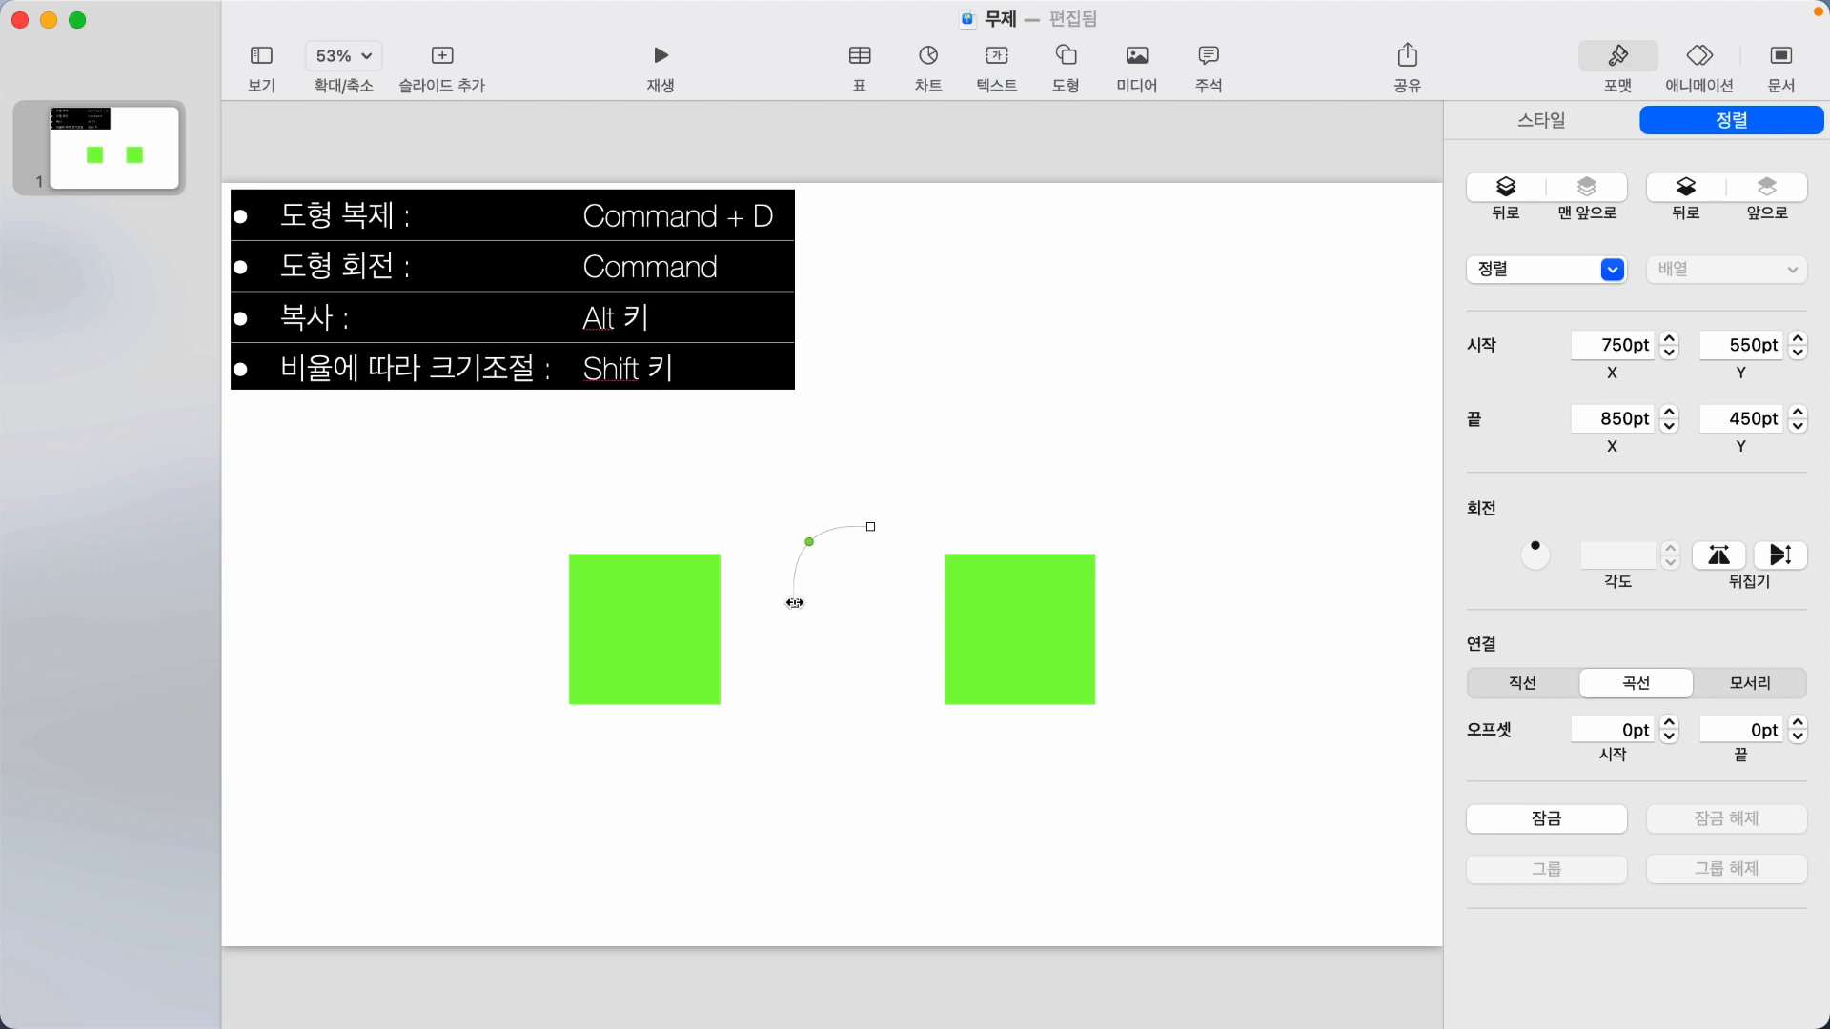
drag(798, 605, 663, 634)
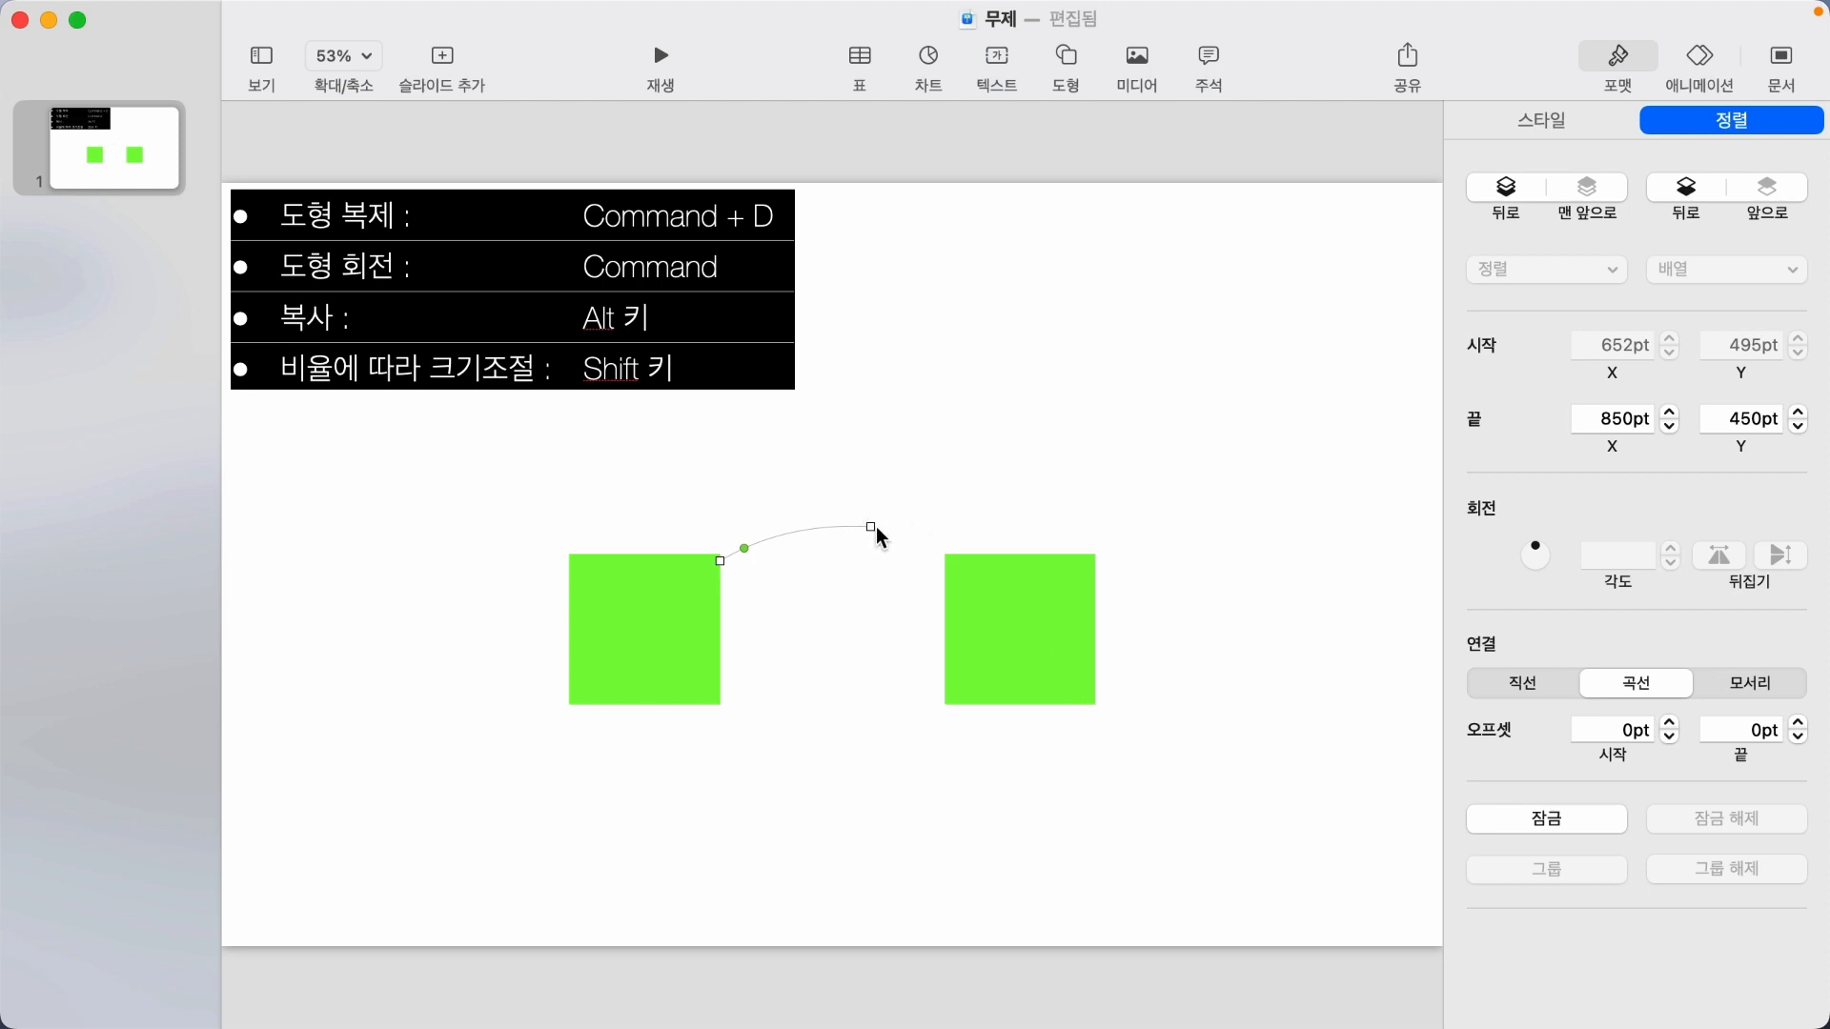
drag(876, 527, 965, 598)
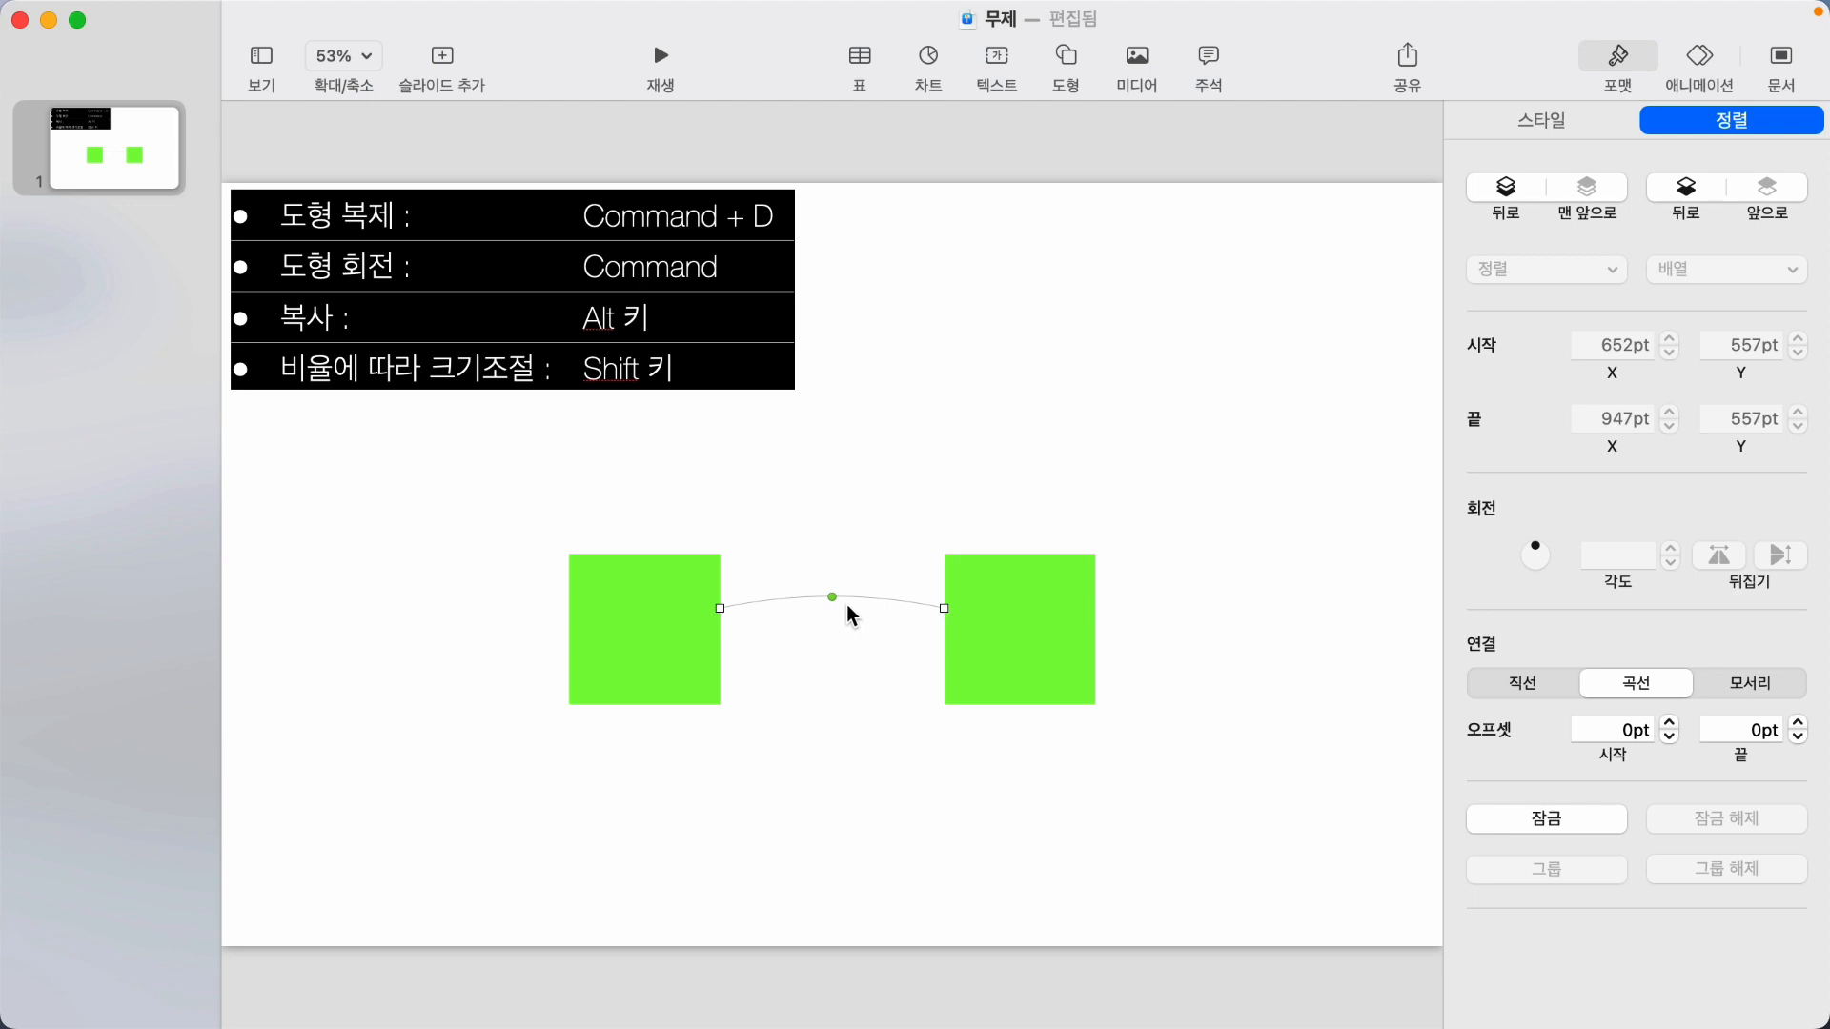
drag(835, 597, 831, 474)
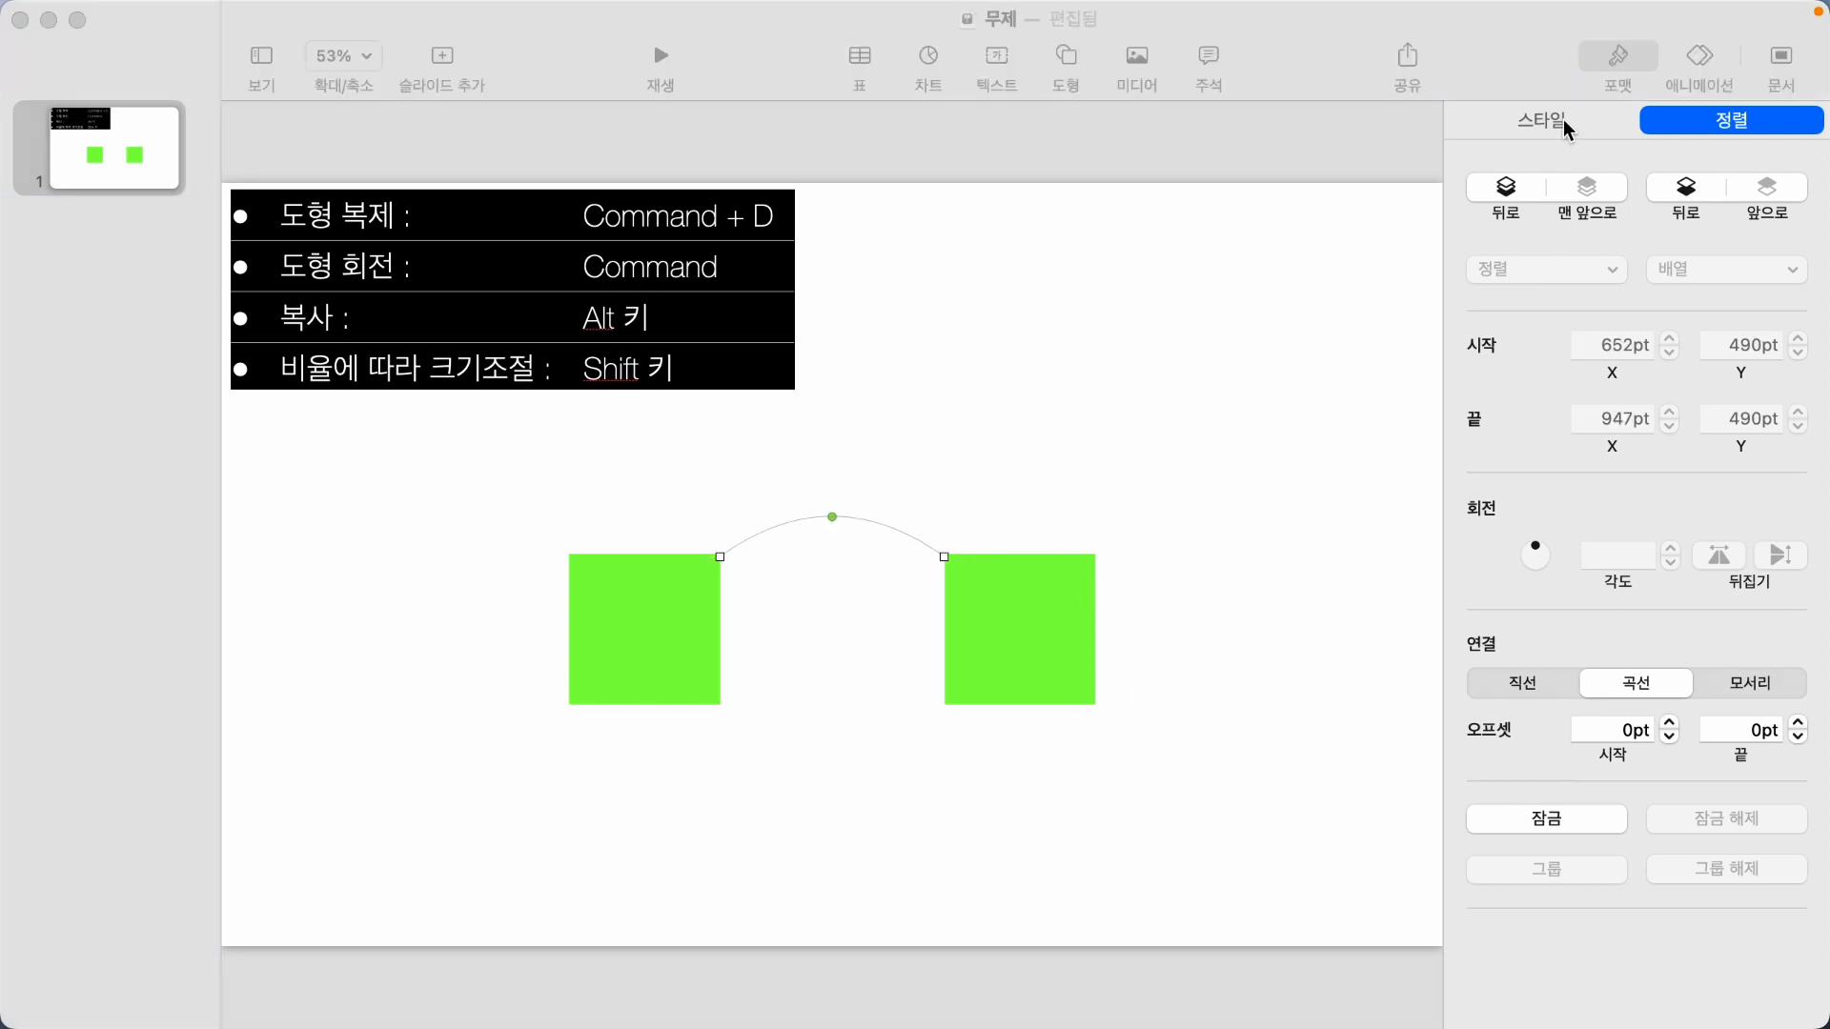
Give the connection line a filled arrowhead at the left square and a filled circle endpoint at the right square.
click(1561, 120)
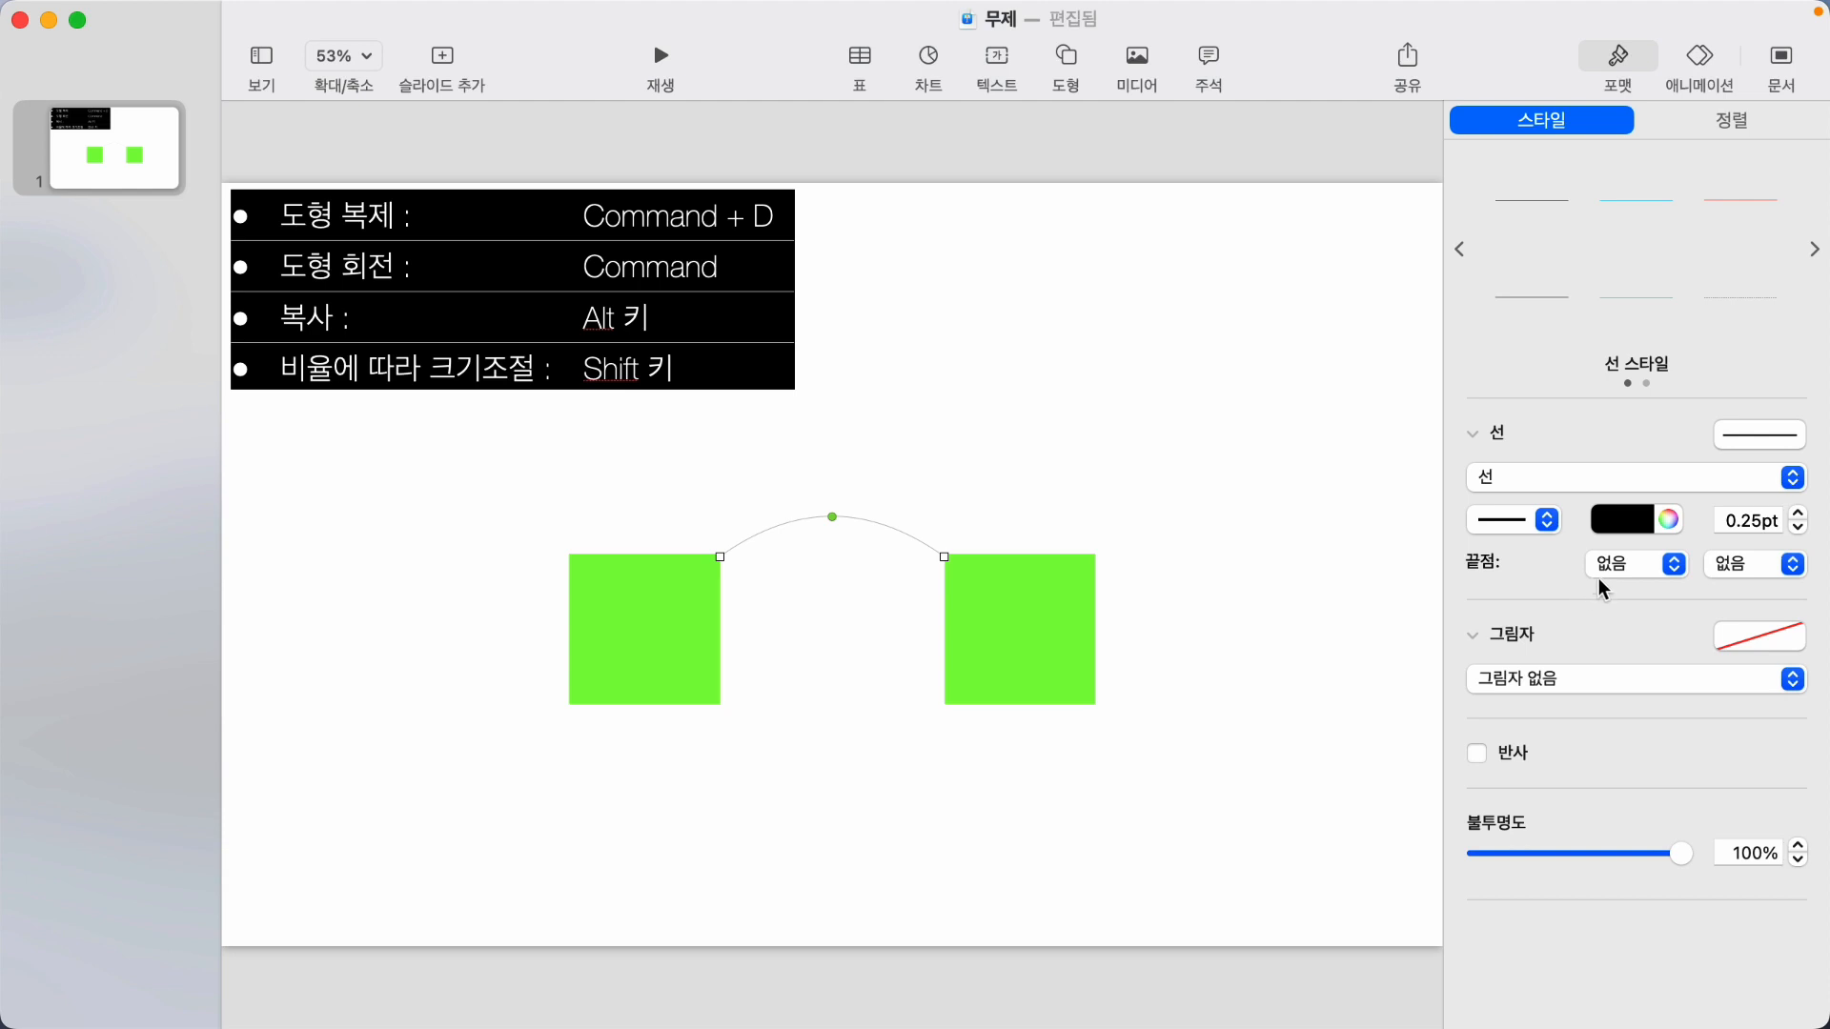
click(1674, 564)
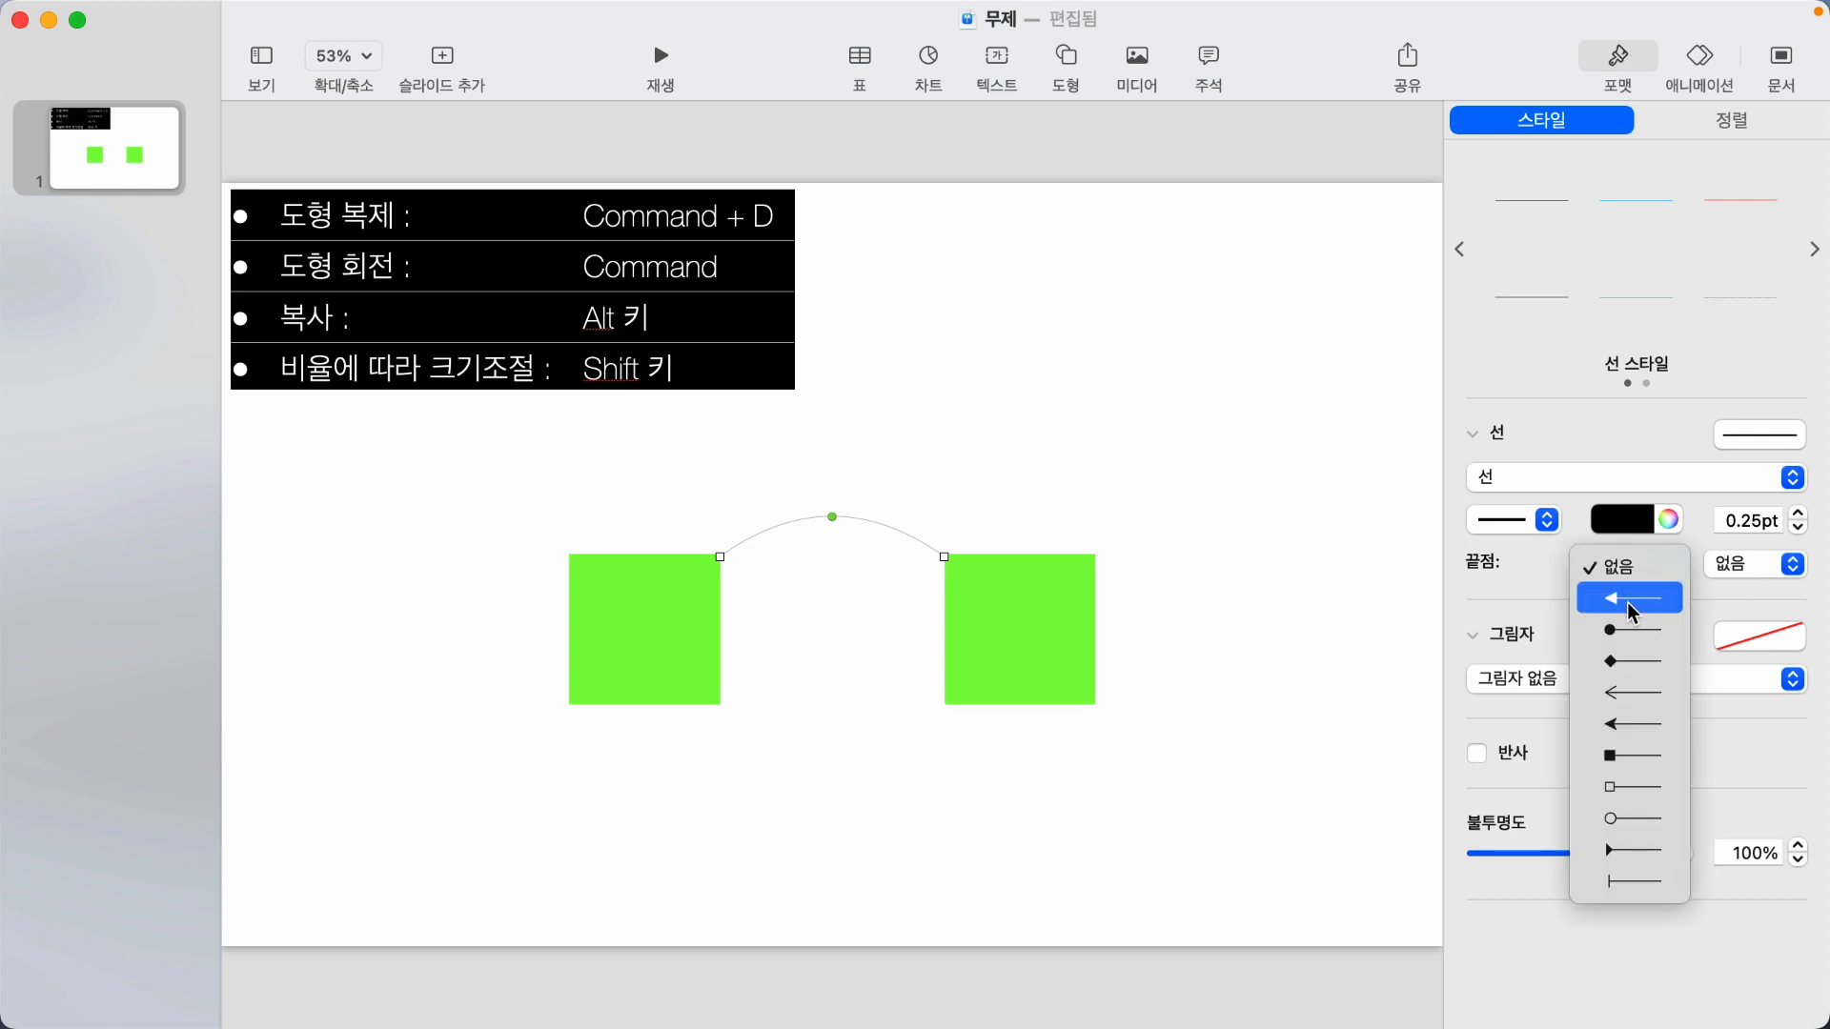
click(1626, 602)
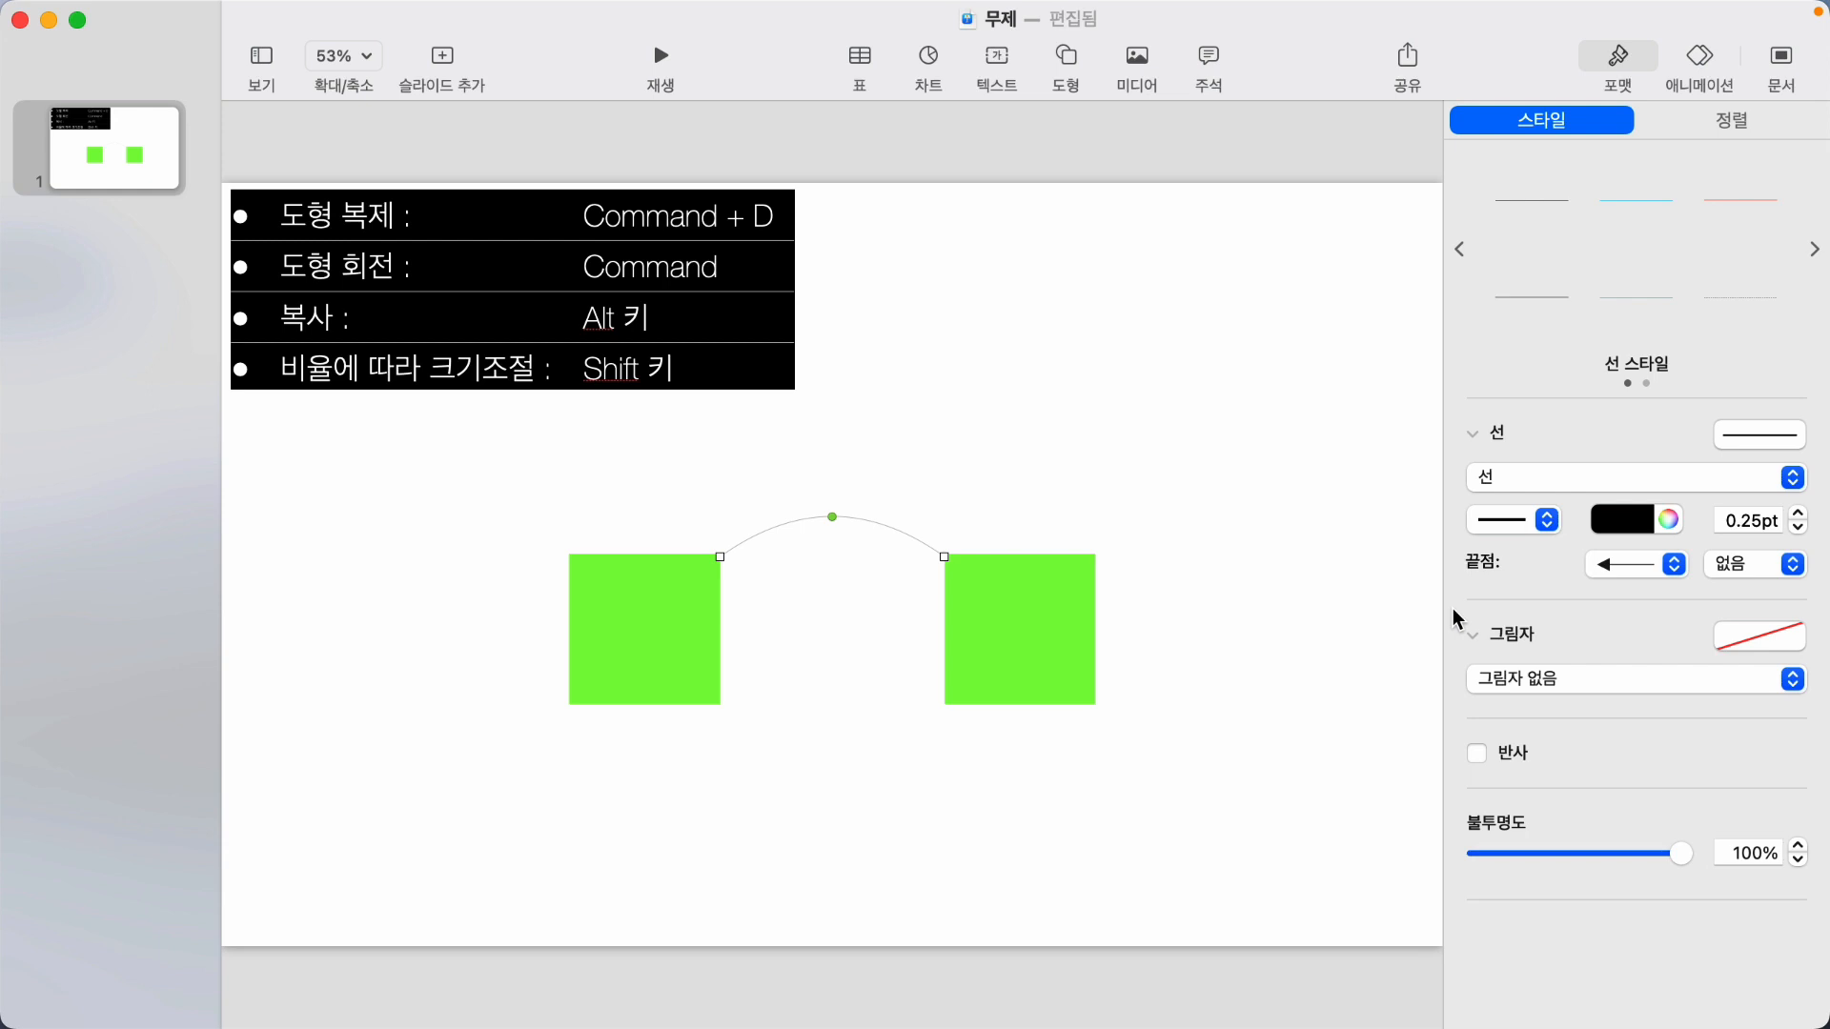
click(1793, 564)
click(1763, 633)
Set the connection line's thickness to 8 pt.
click(1797, 513)
click(1797, 512)
click(1798, 513)
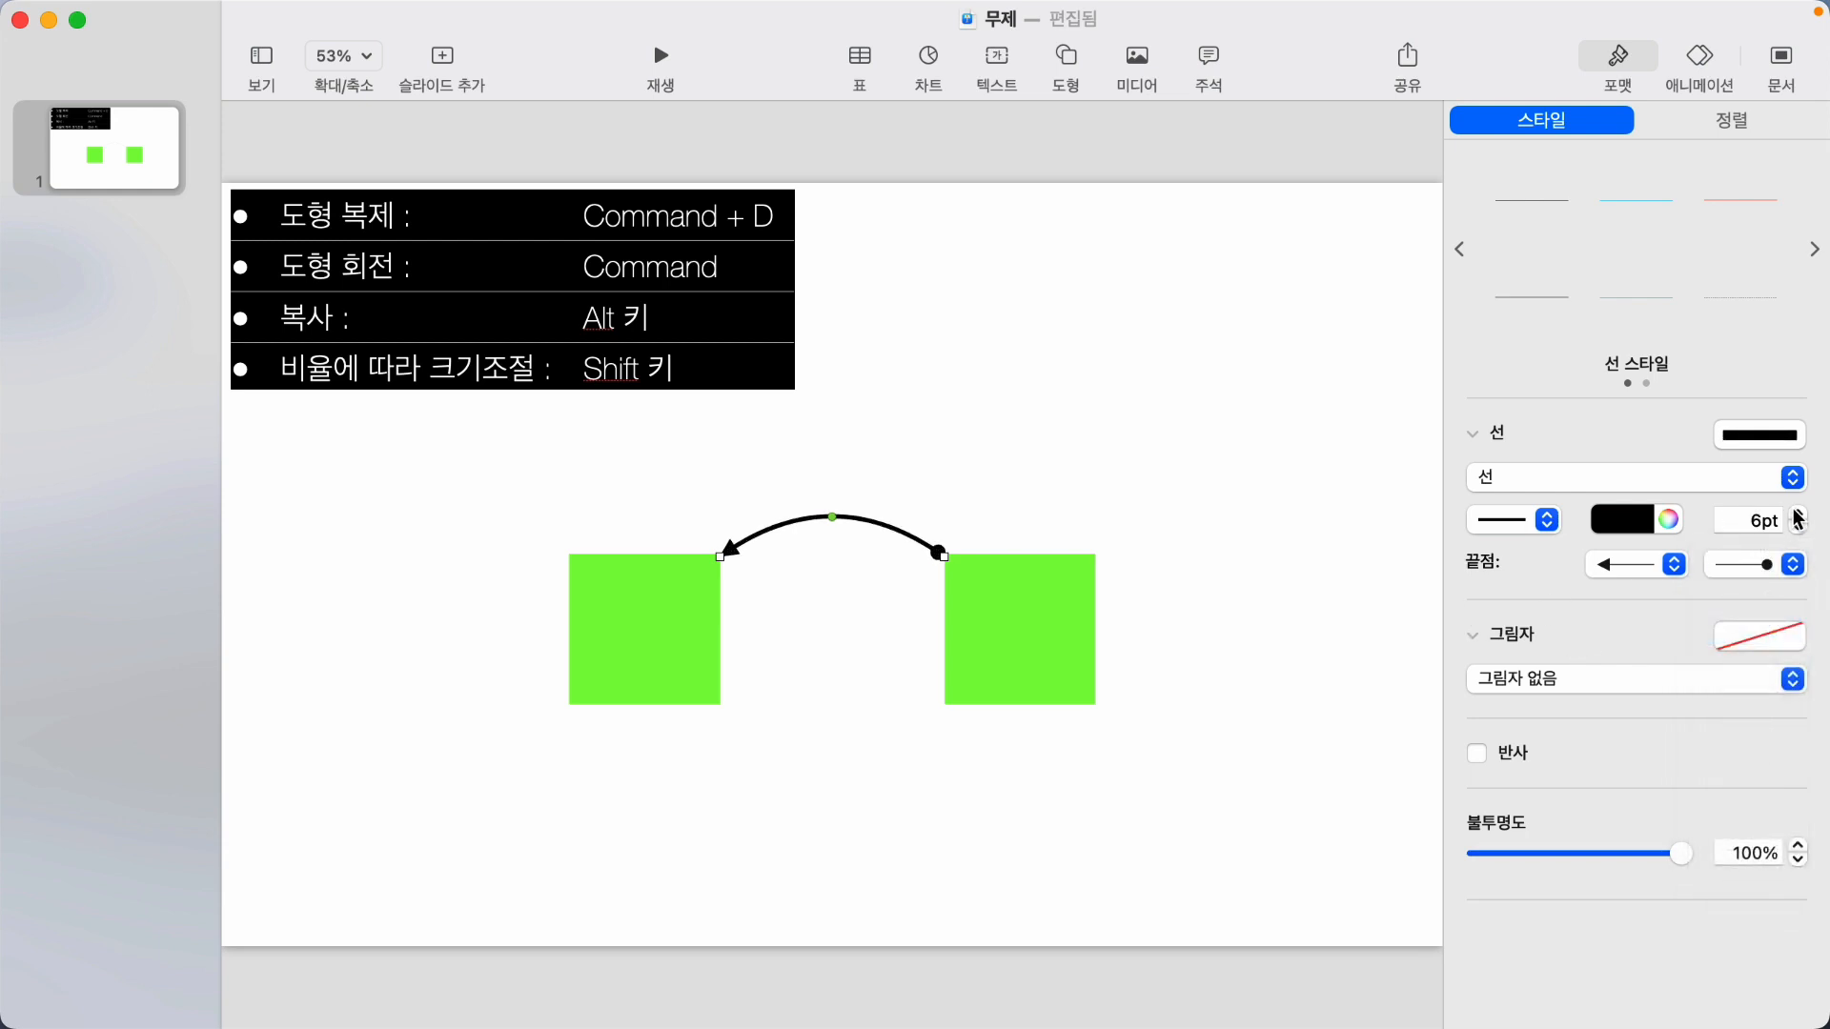
click(1797, 512)
click(1798, 512)
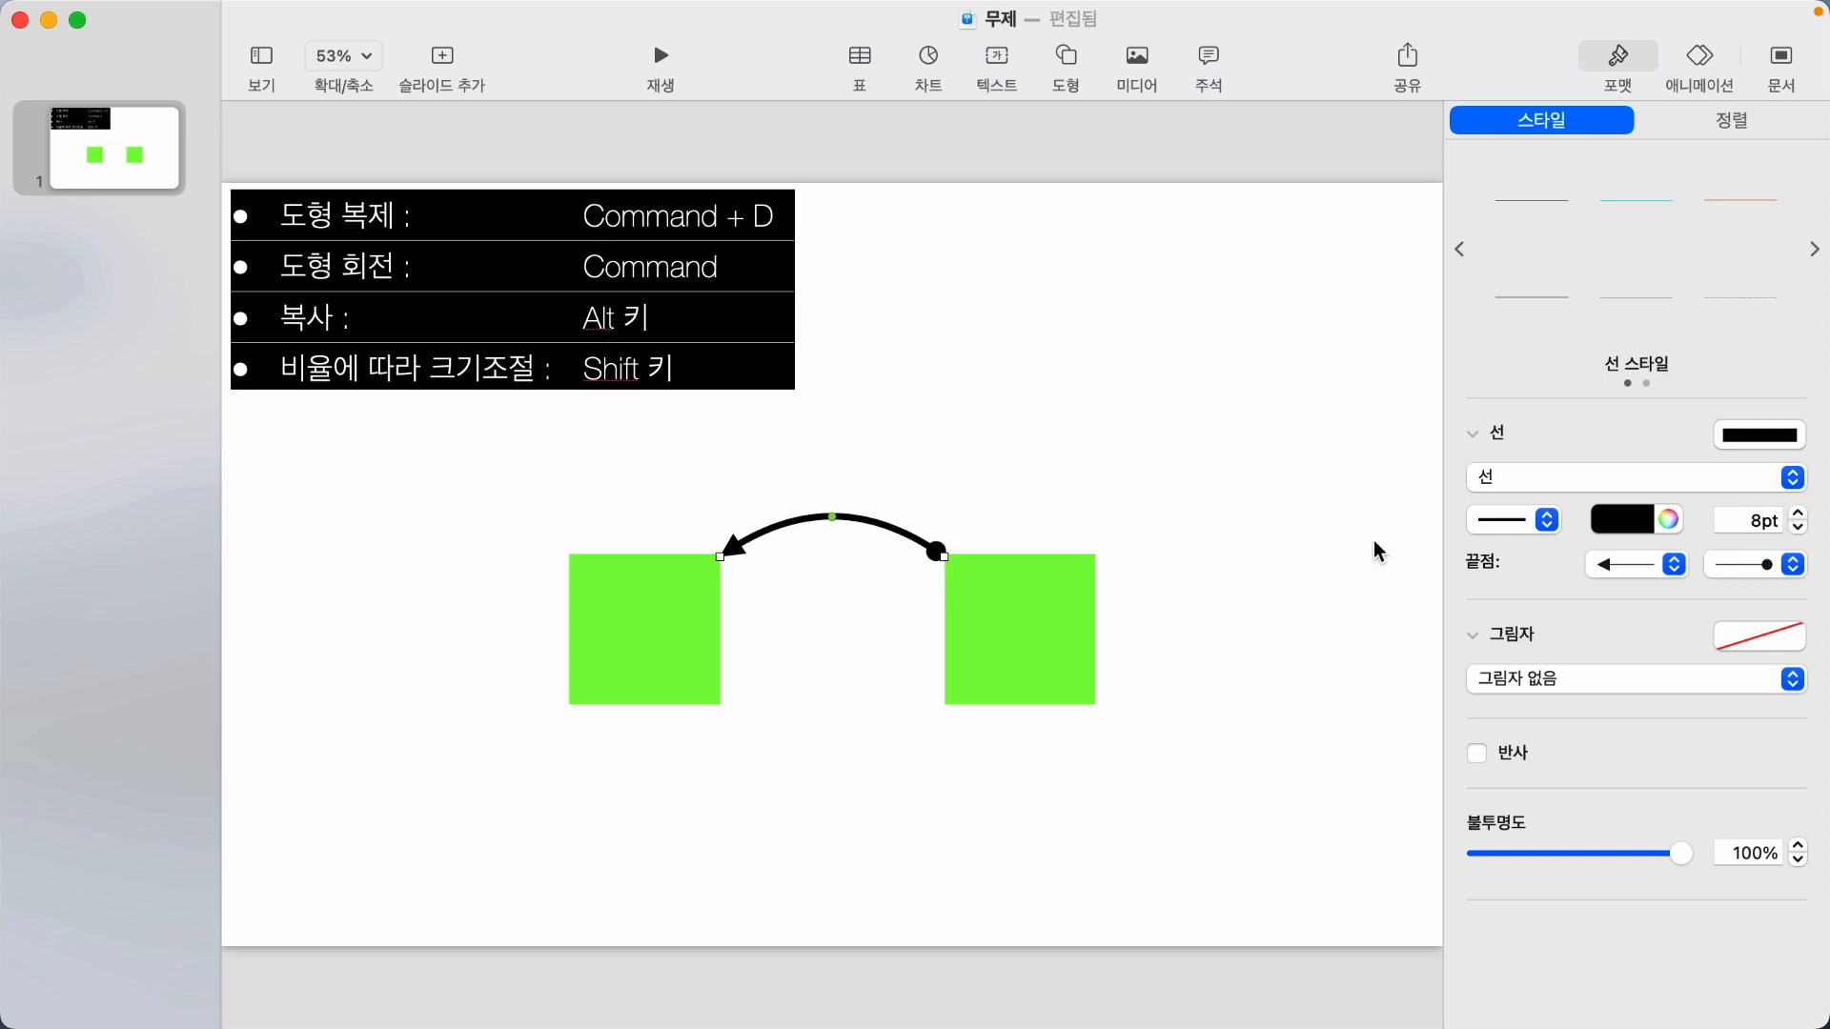
Move the right square up and further right, near the slide's upper right area, with the line still attached.
click(823, 586)
click(860, 518)
click(831, 689)
click(1033, 634)
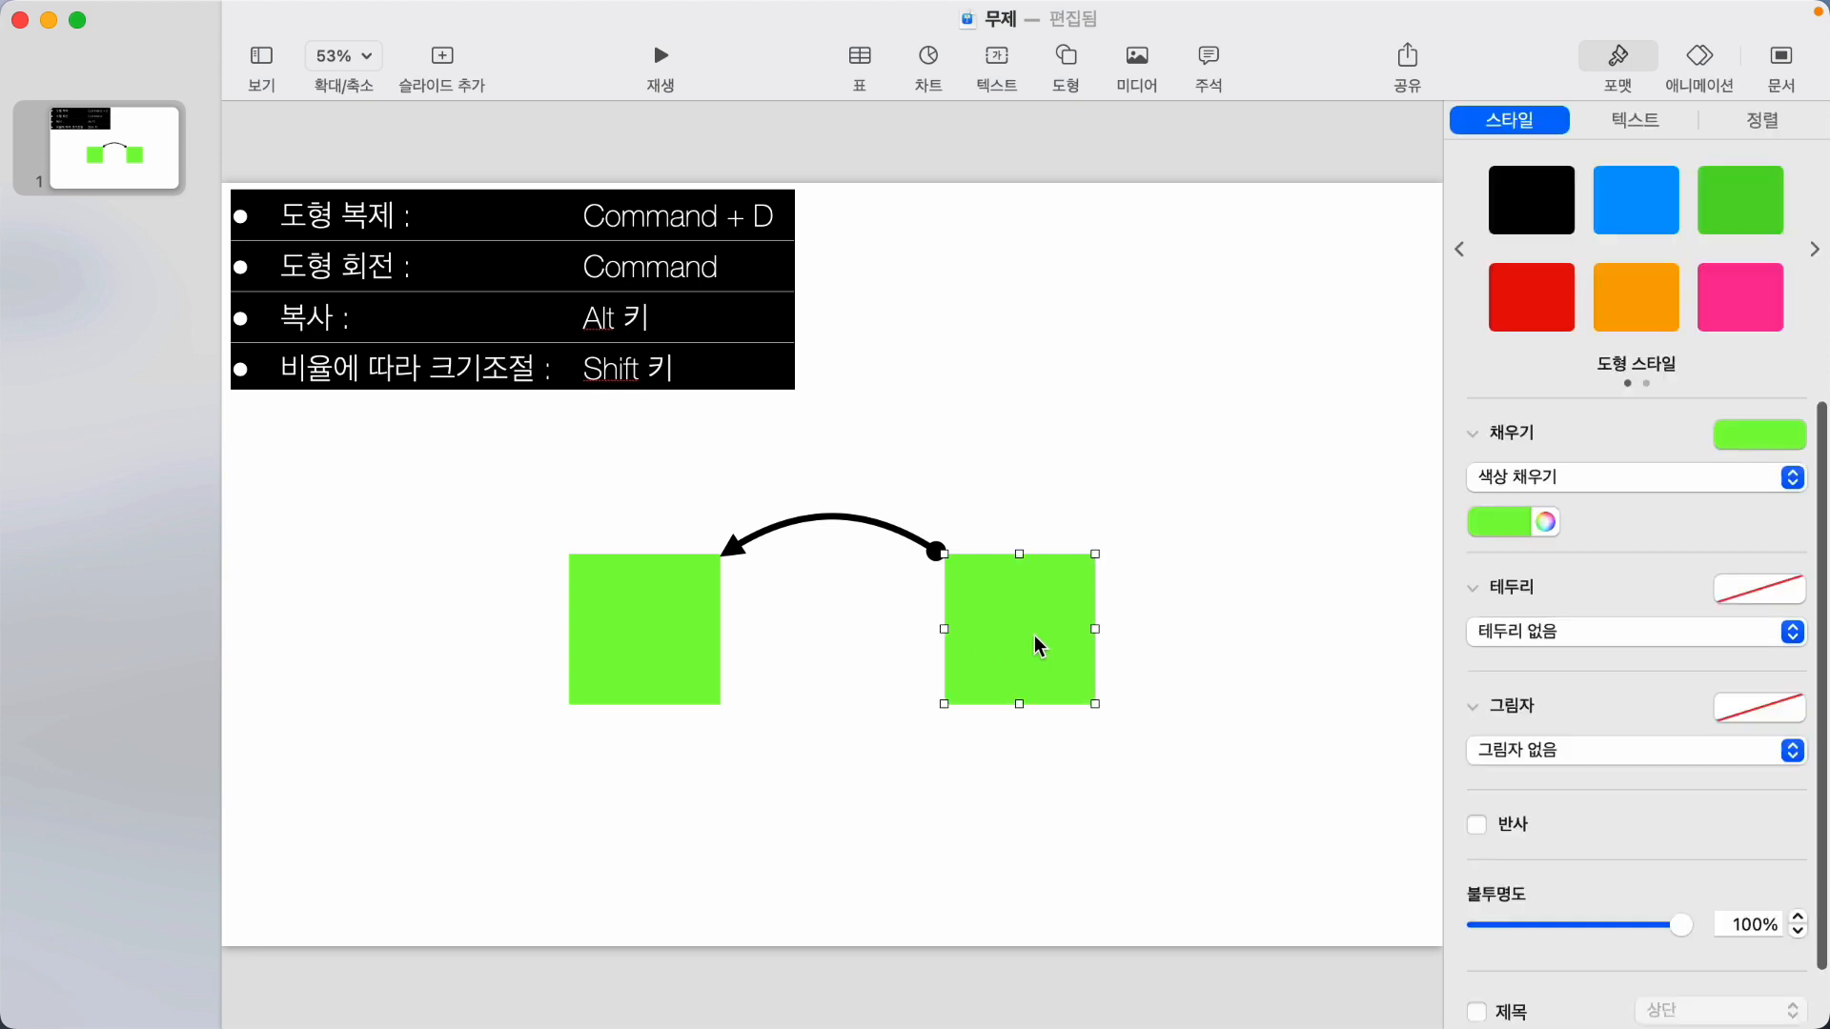
drag(1013, 650, 1156, 361)
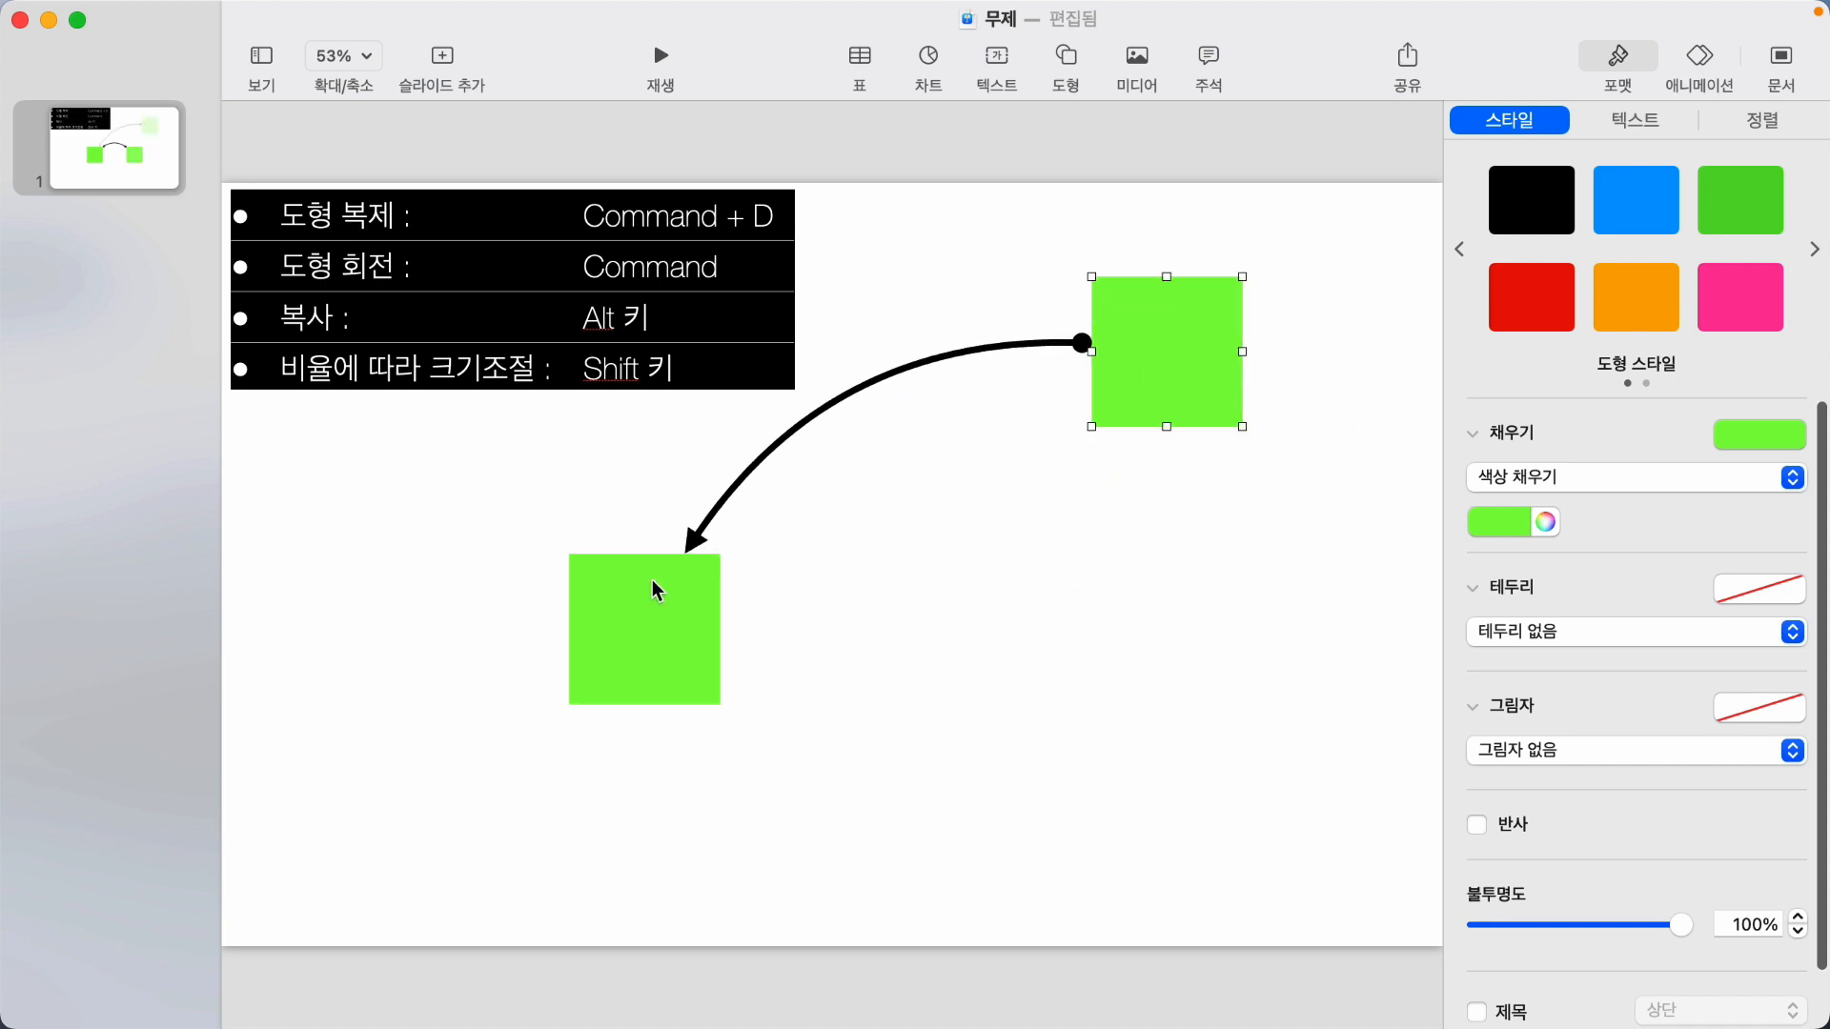
Select both squares, align them along their bottom edges (하단) and deselect them.
shift+click(656, 646)
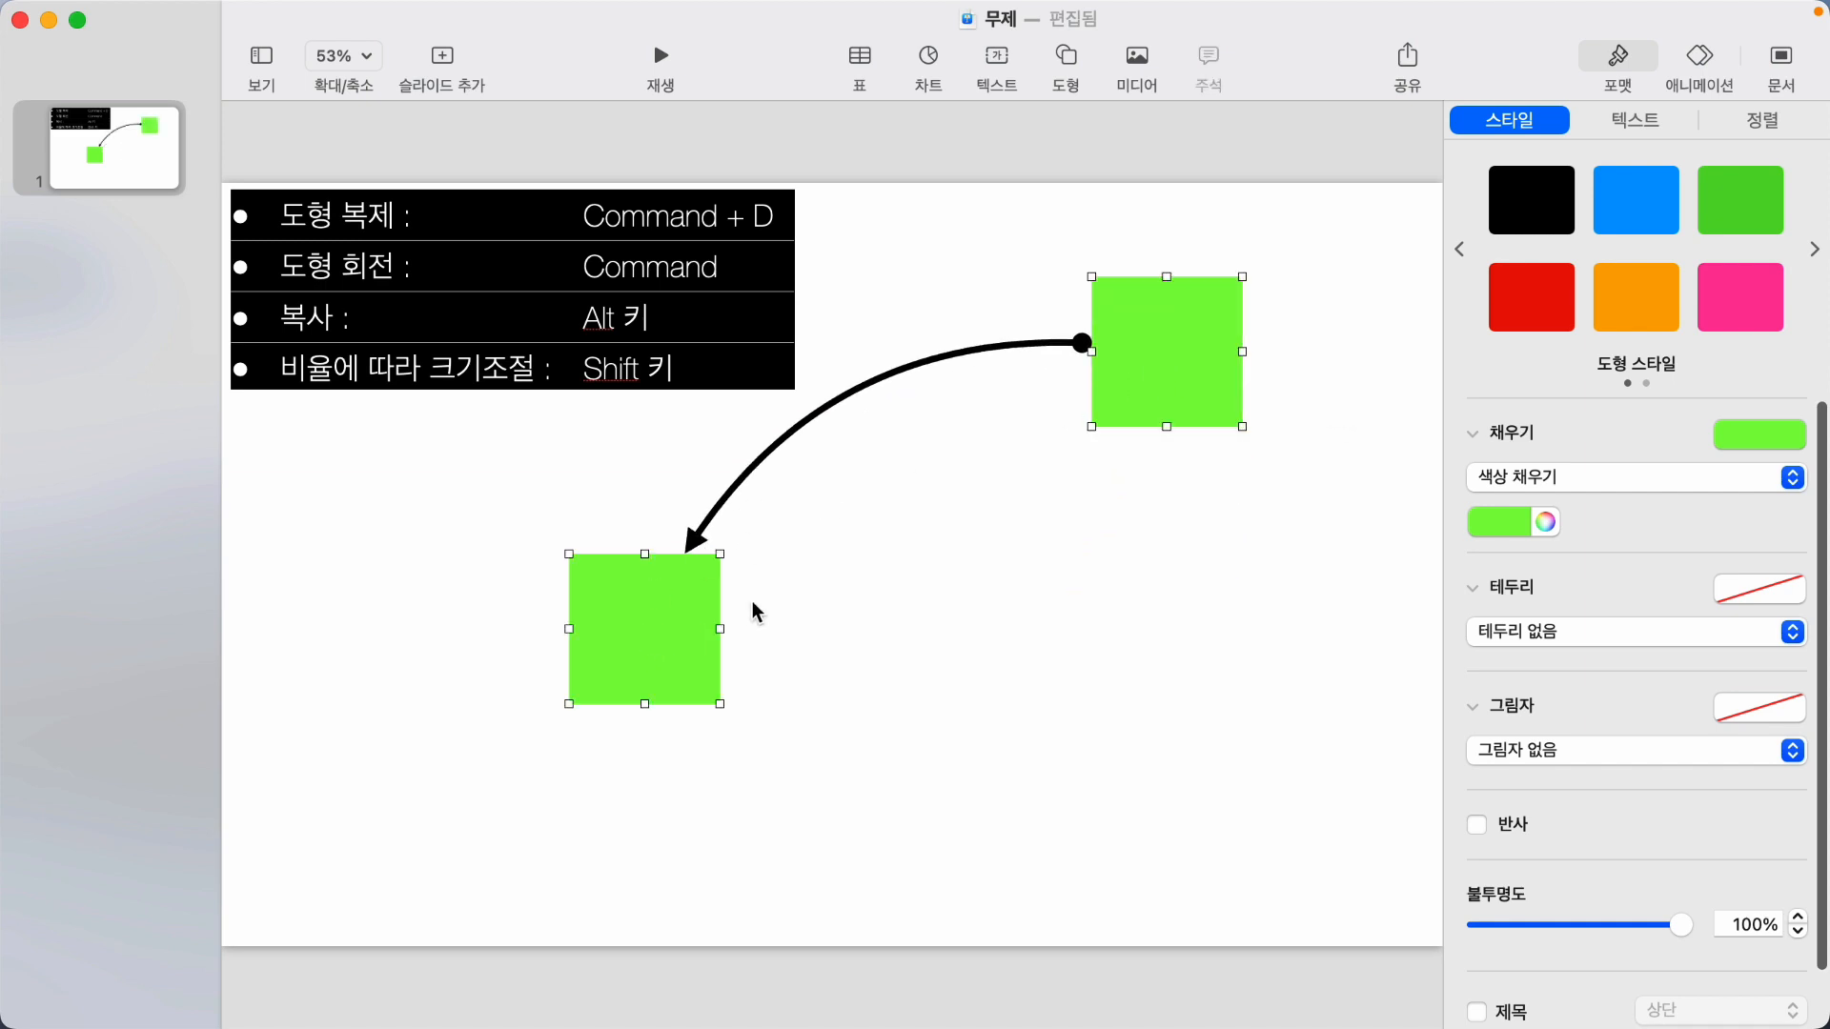
right_click(684, 637)
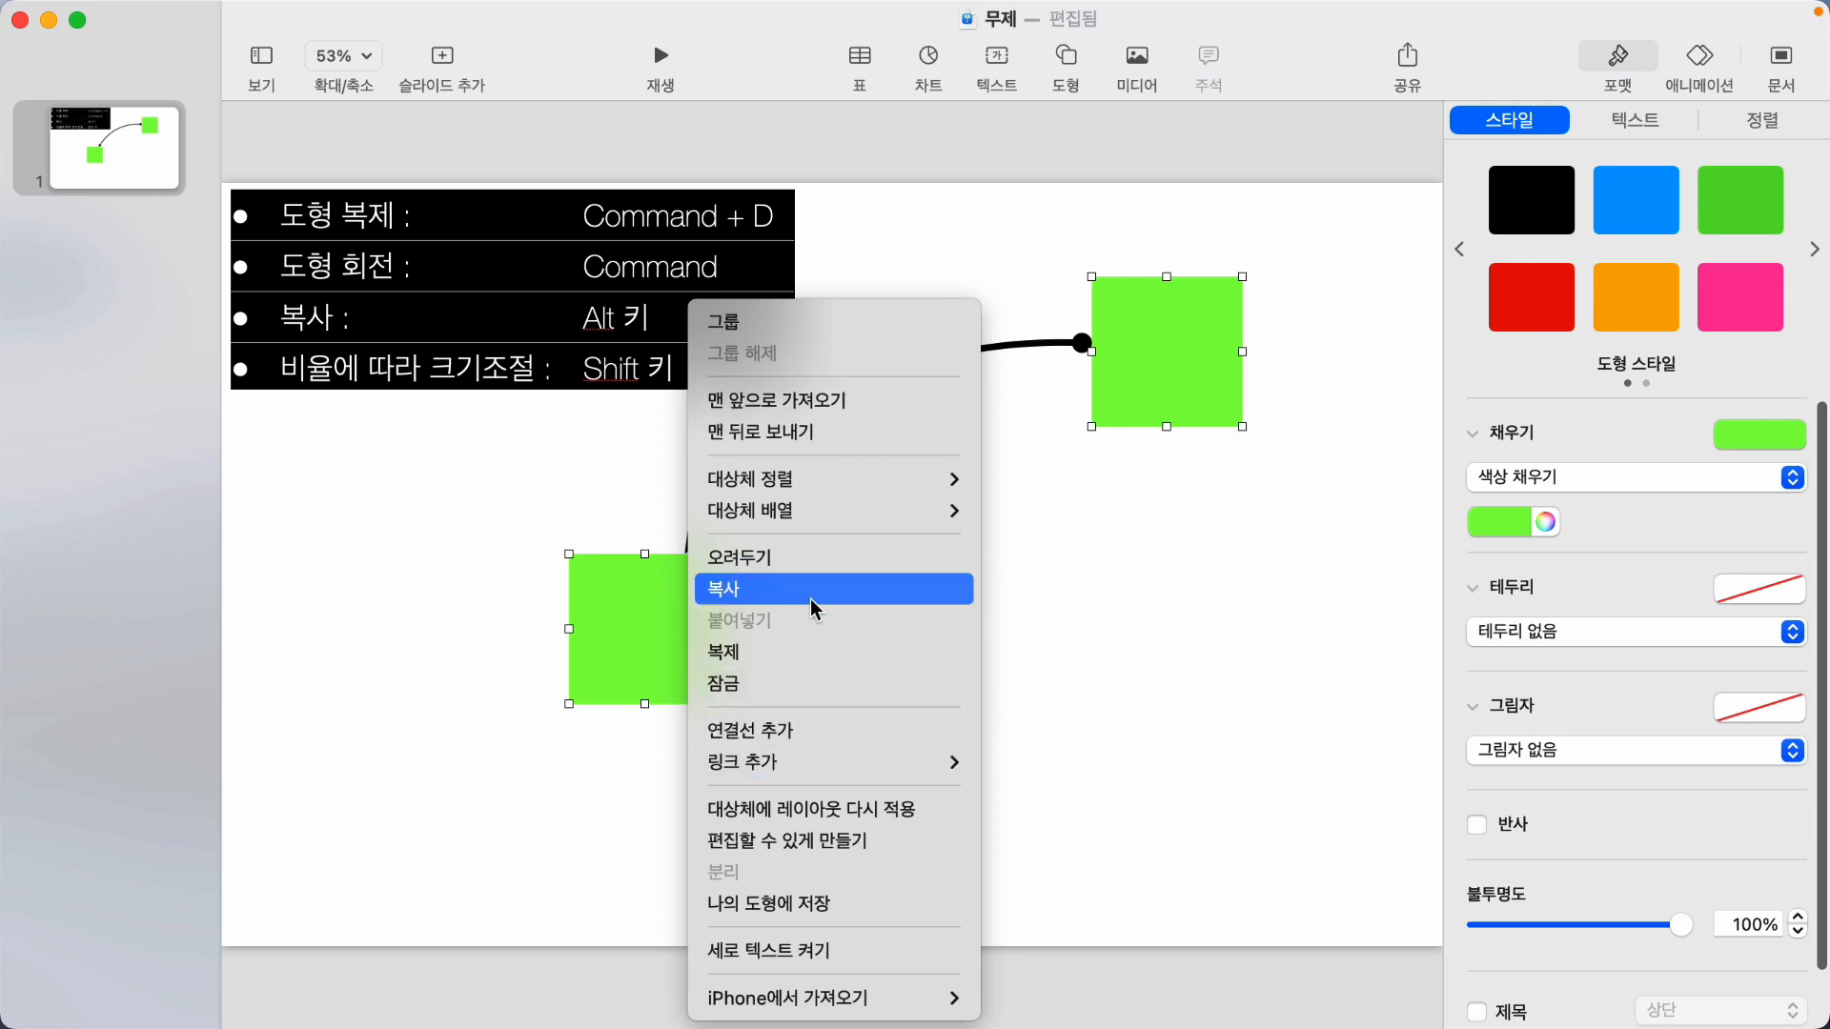
mouse_move(820, 484)
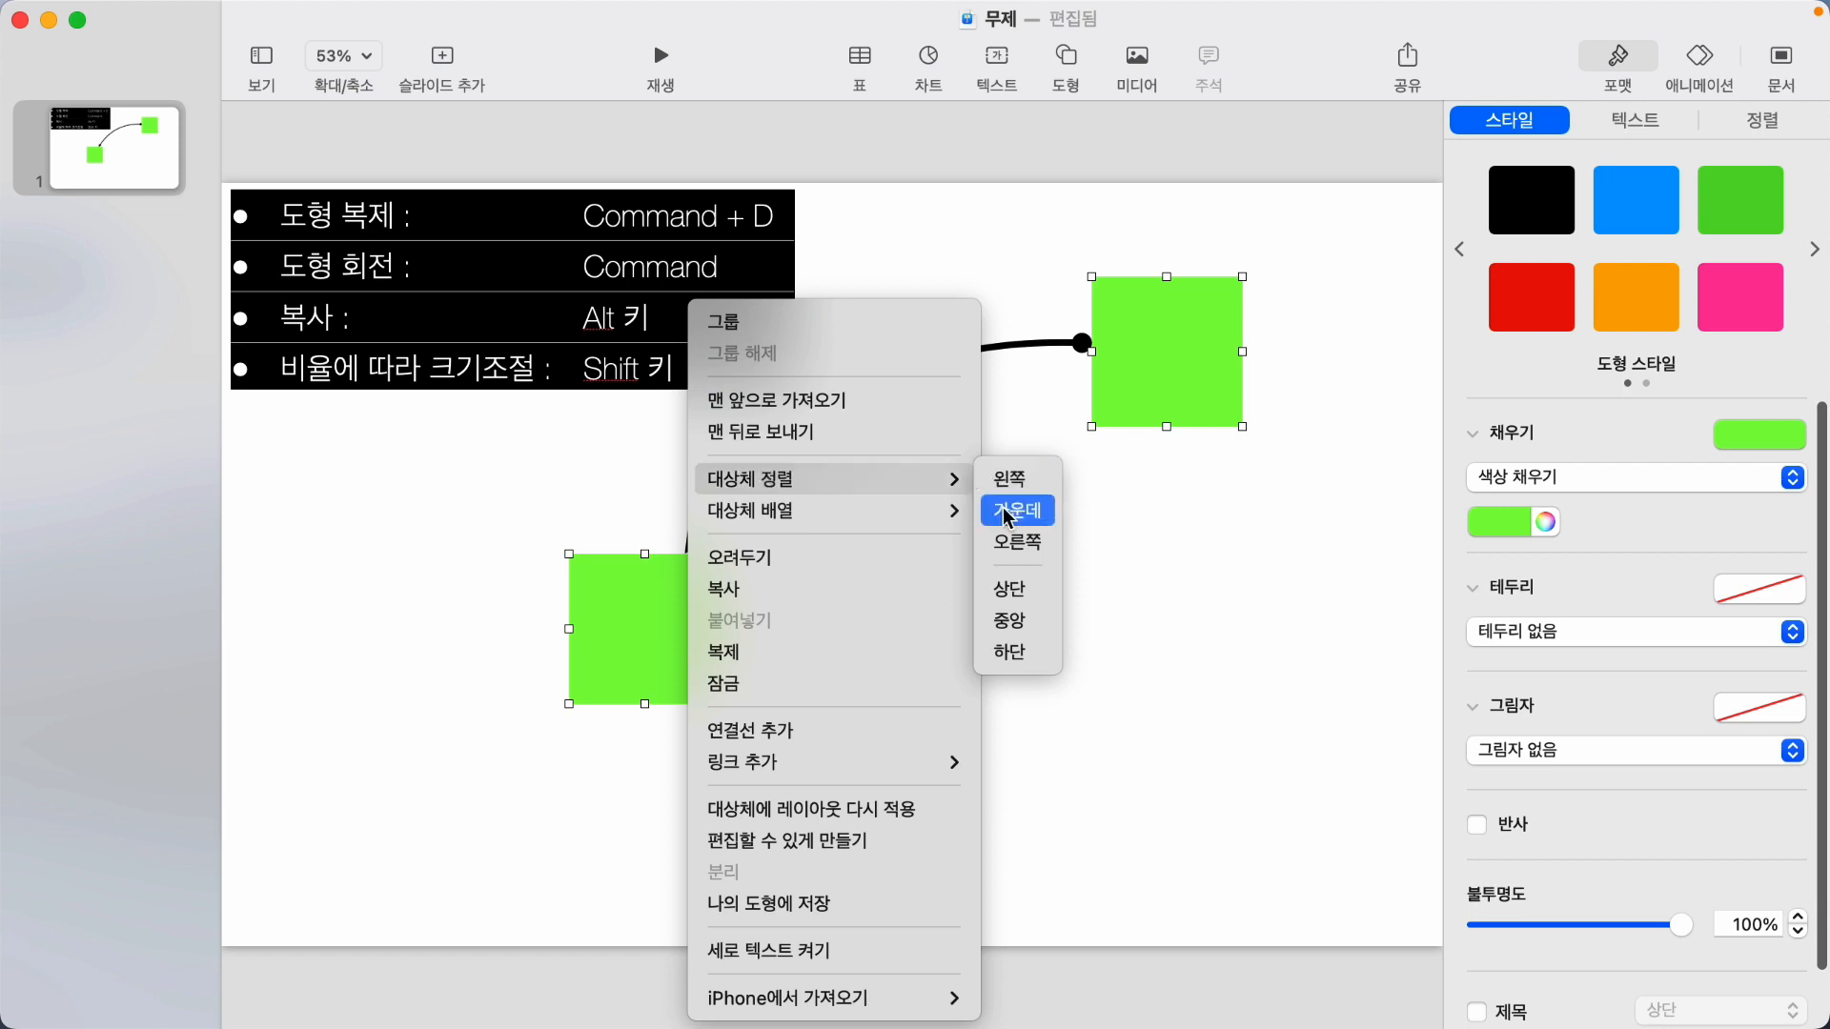
click(1033, 653)
click(951, 728)
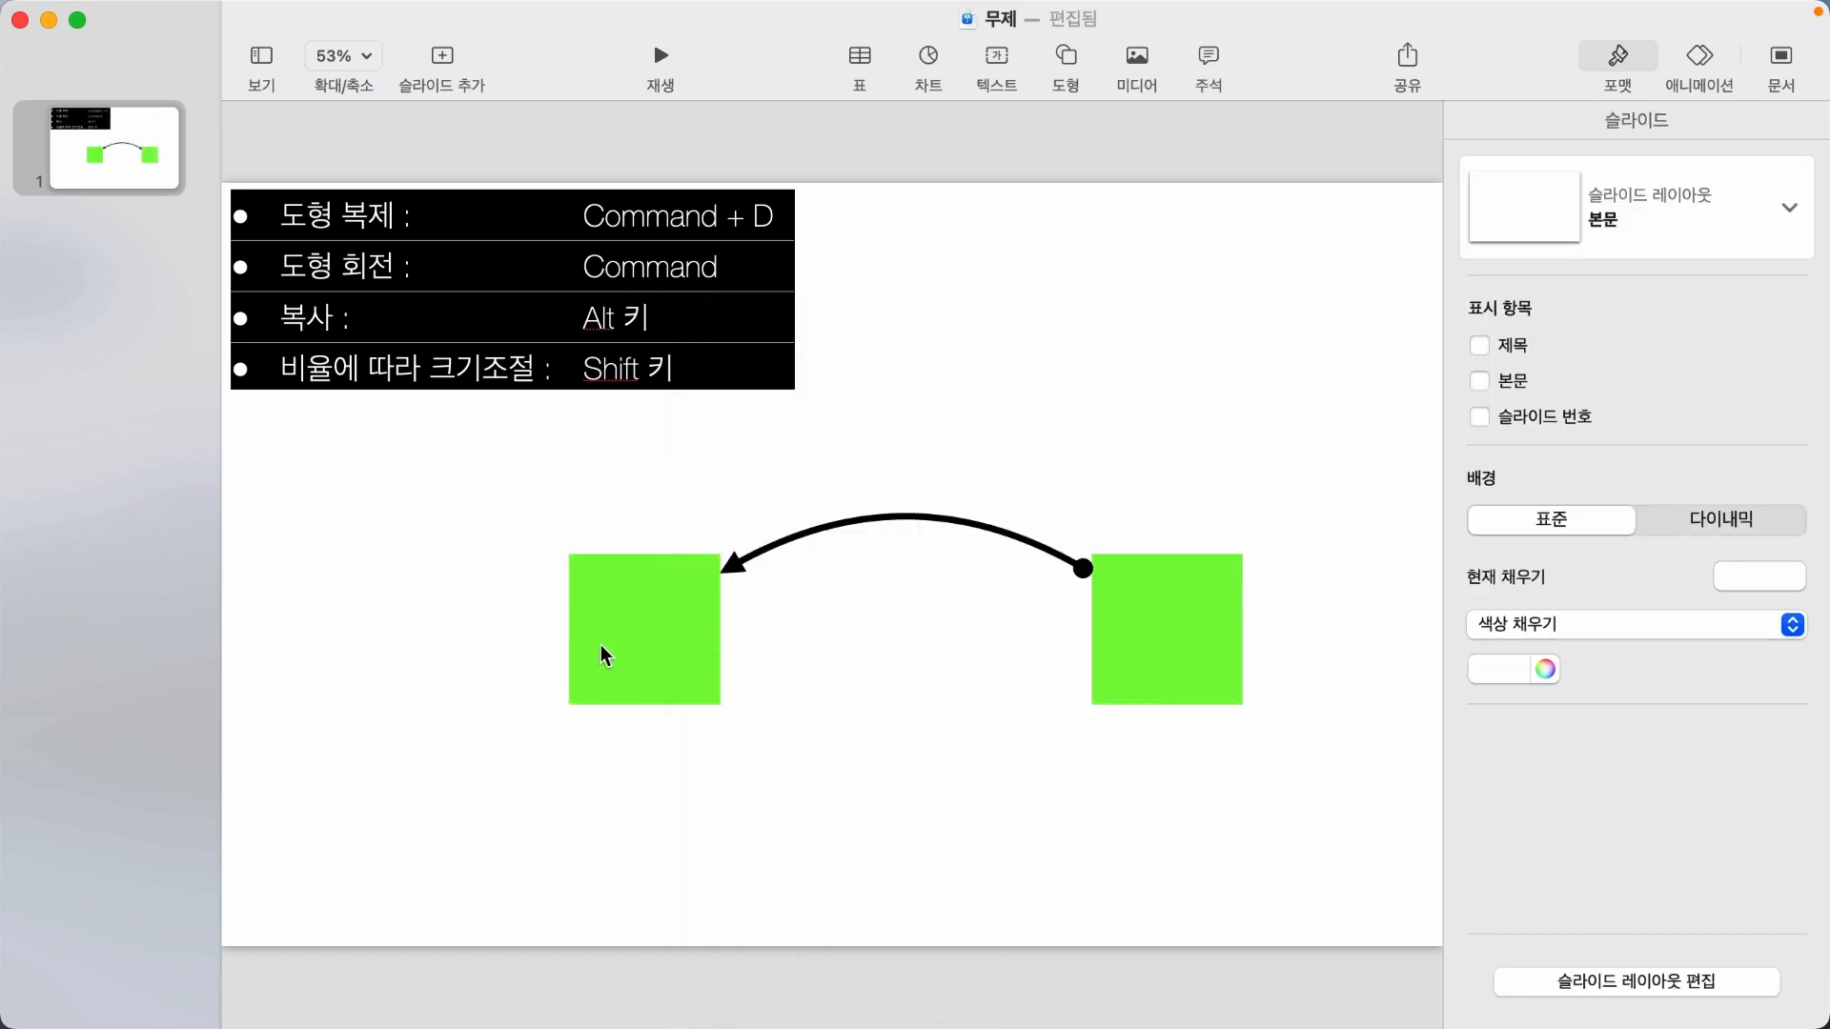
Flatten the curved connection line into a straight horizontal line between the squares.
click(601, 644)
click(1060, 644)
click(892, 517)
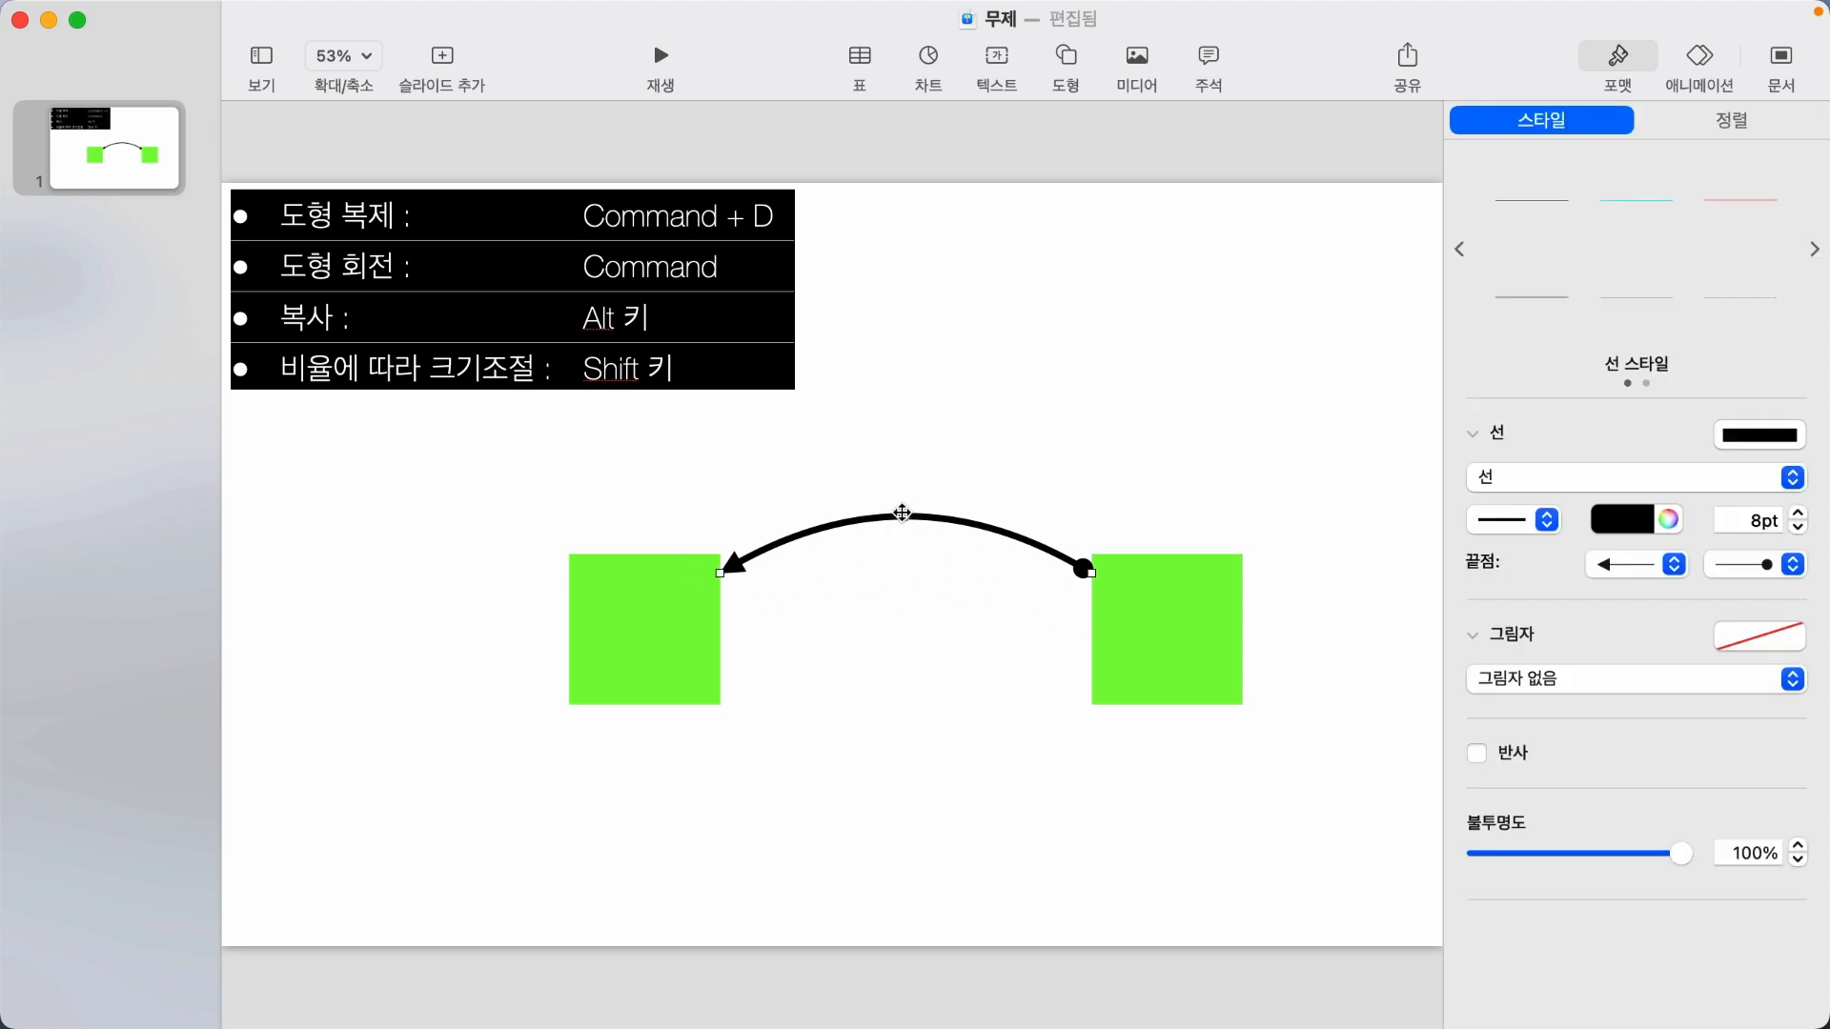
drag(905, 518, 904, 633)
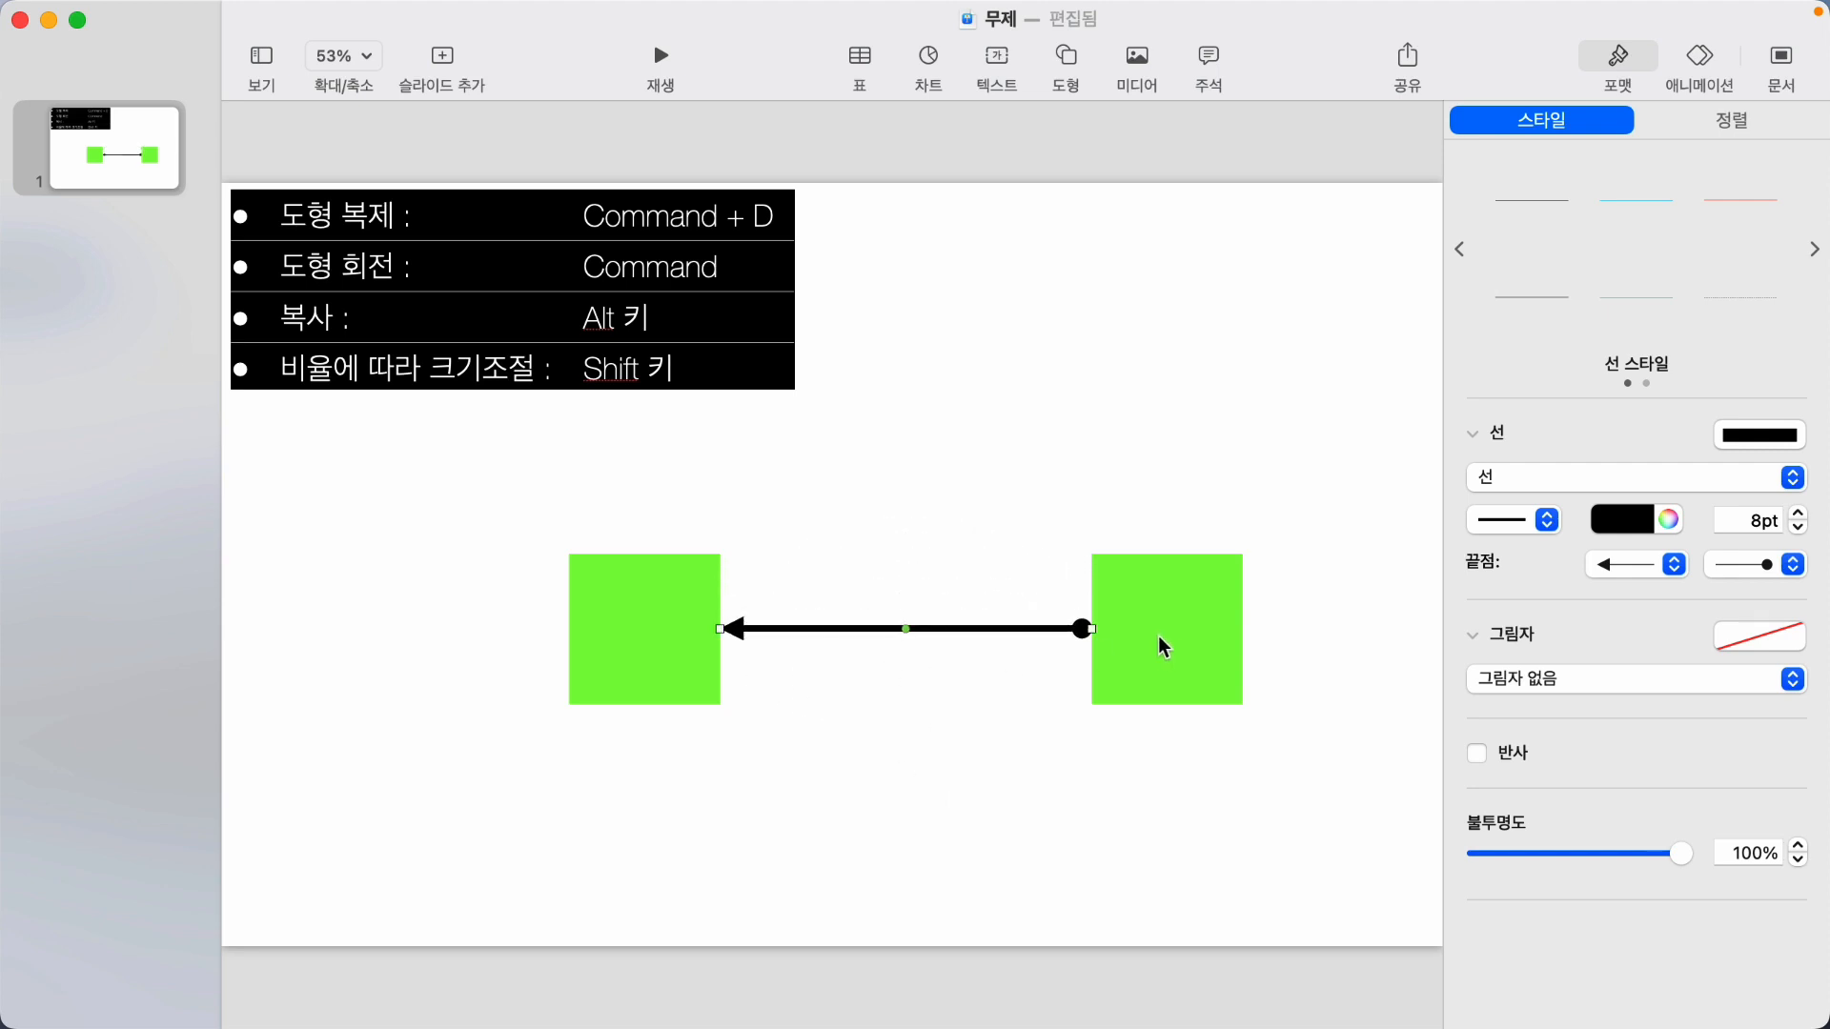
Move the right square slightly left, level with the other, and arch the connection line upward above the squares' top edges.
mouse_move(1163, 634)
mouse_down()
mouse_move(1140, 378)
mouse_move(1128, 626)
mouse_up()
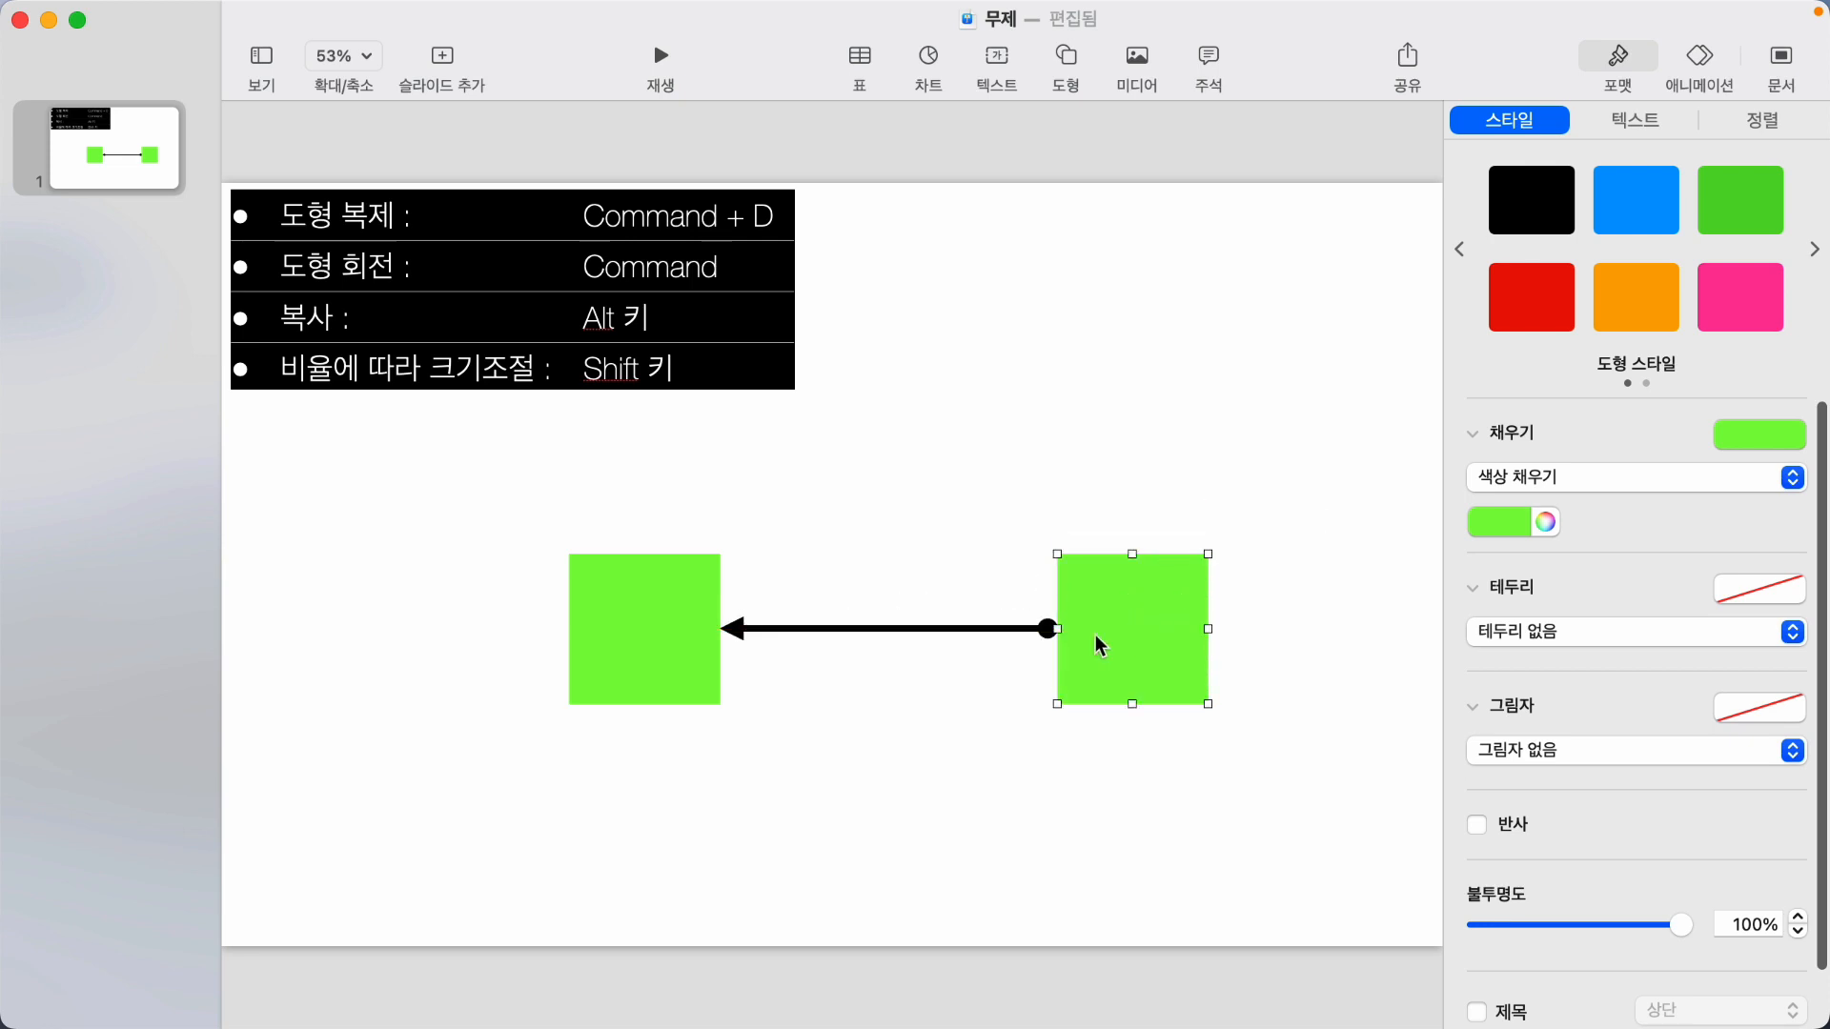
click(900, 623)
click(892, 631)
drag(892, 630, 890, 521)
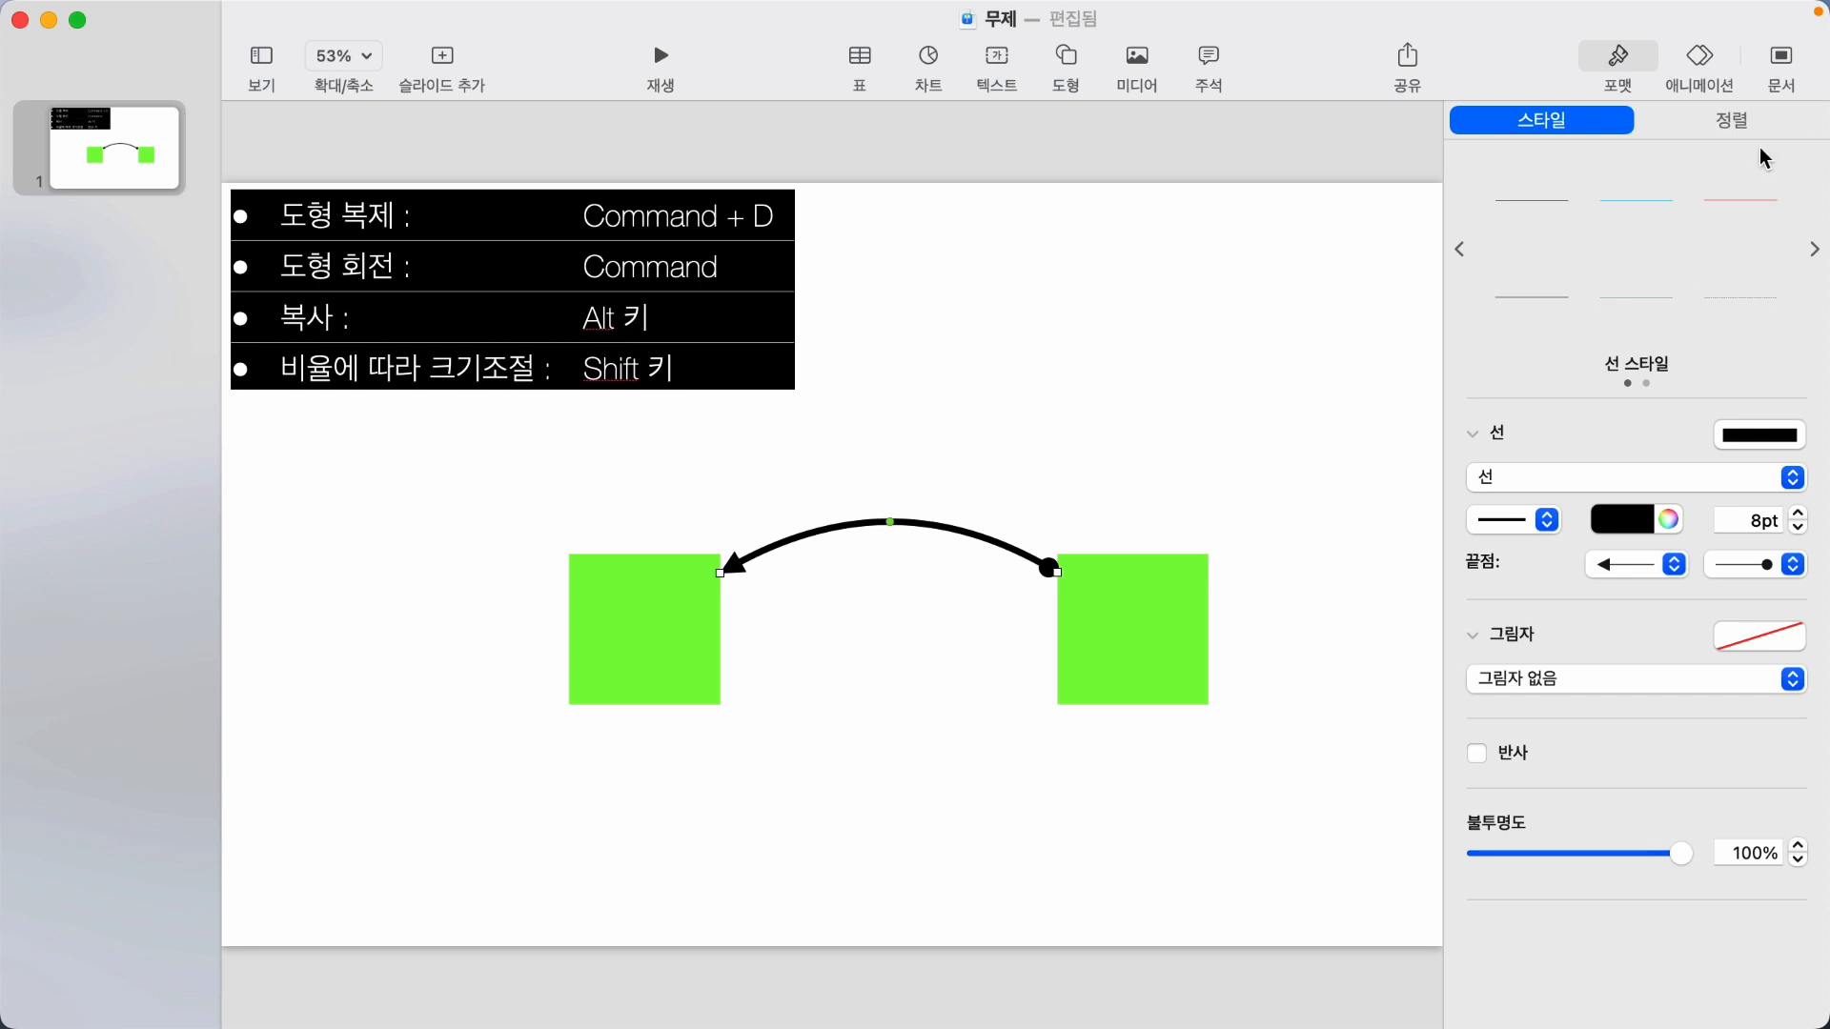
Switch the connection type to straight (직선) and then corner (모서리), and raise its middle segment above the squares.
click(1737, 122)
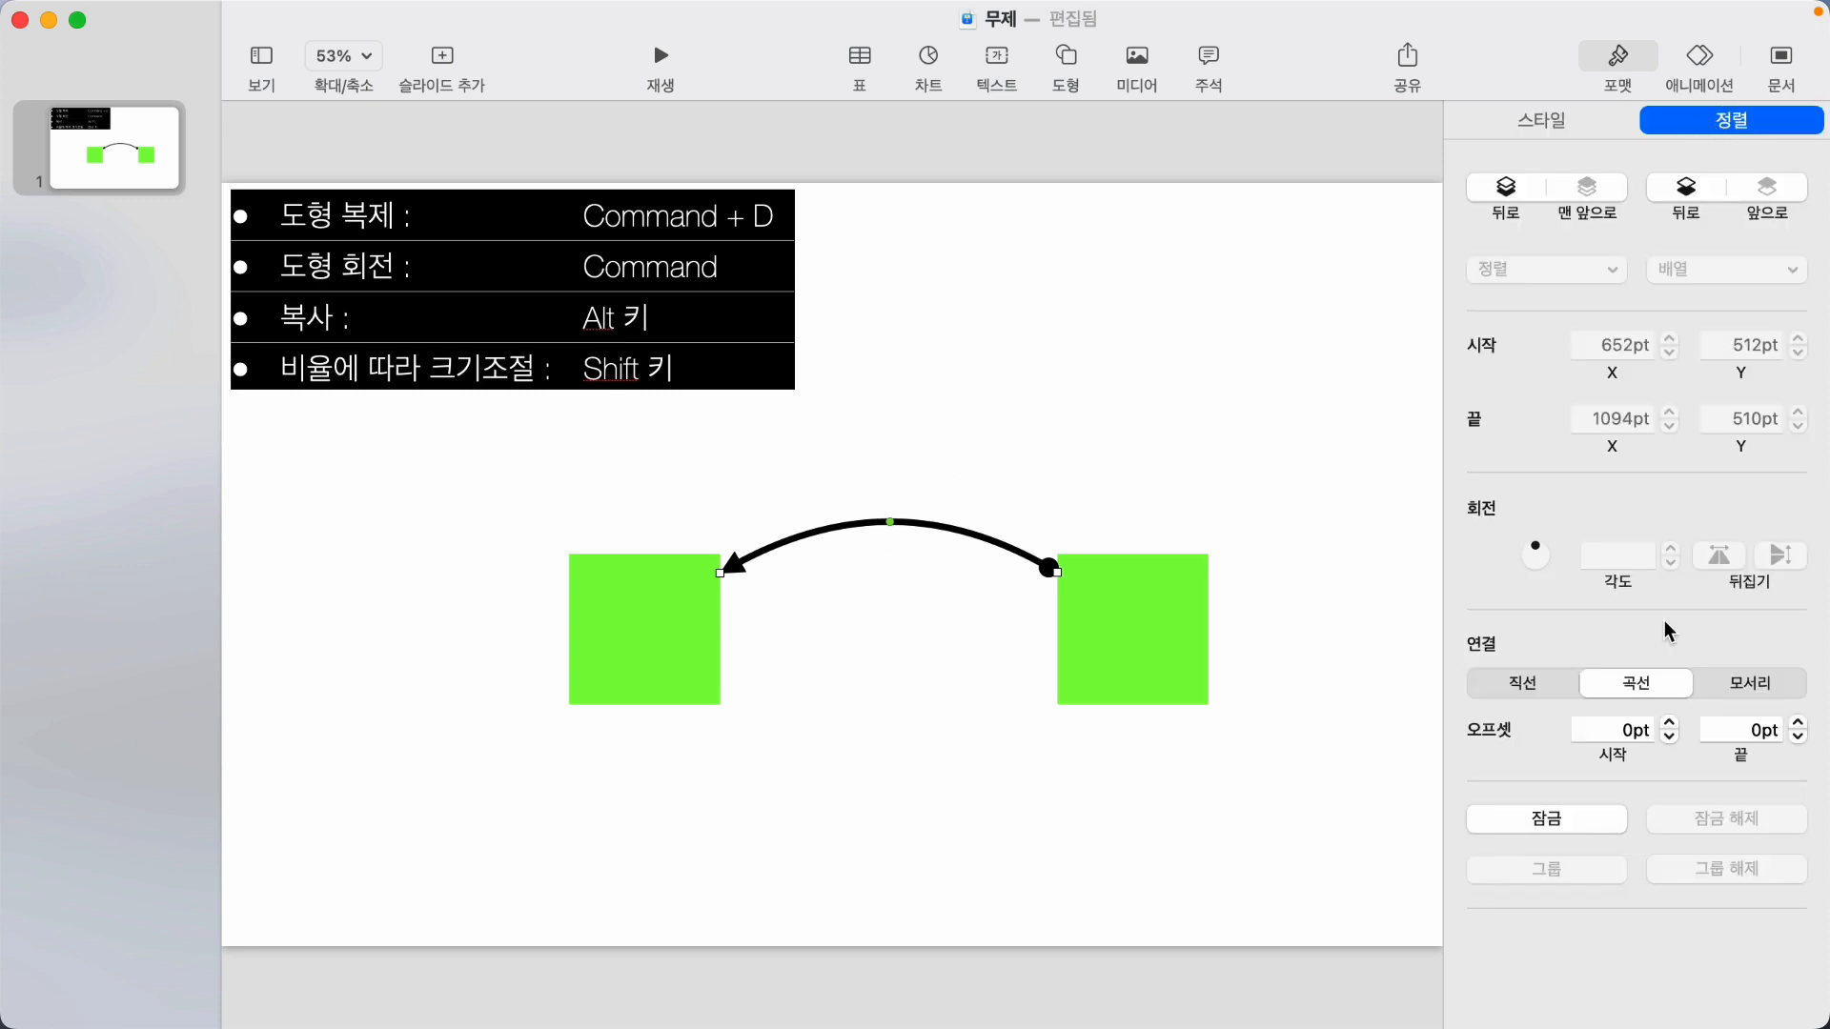
click(1522, 684)
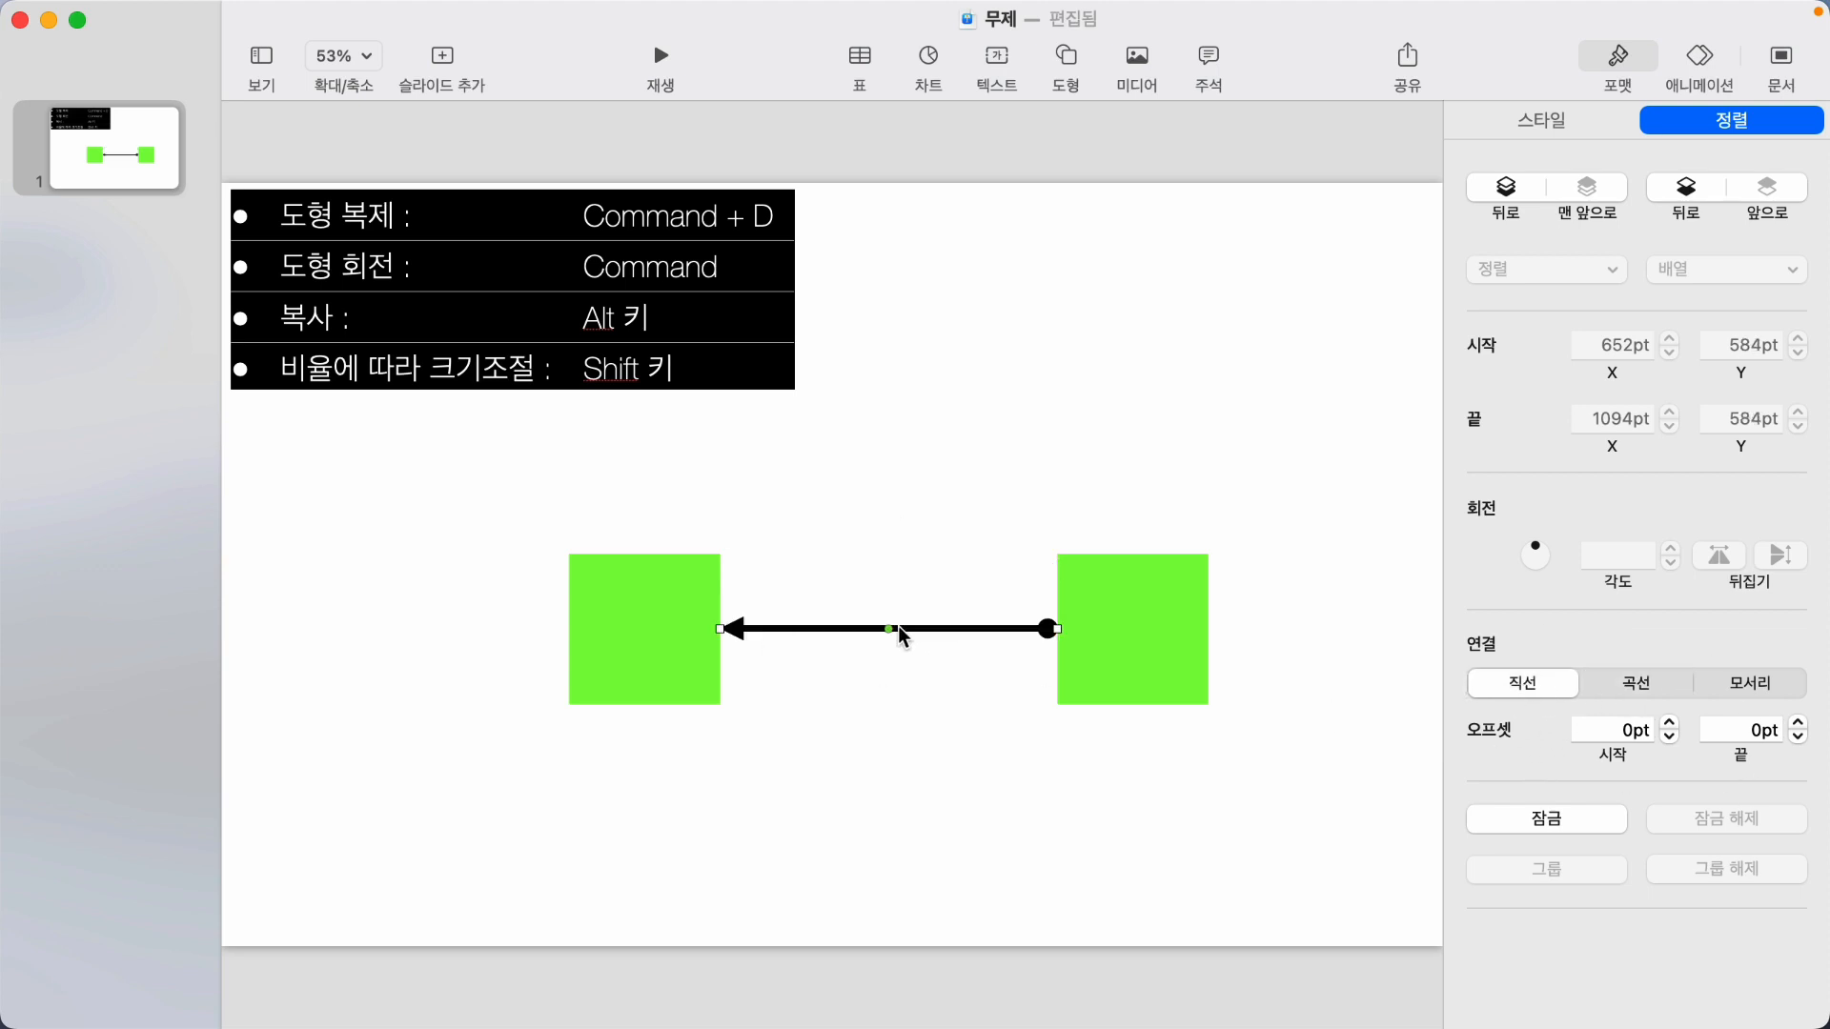
click(1758, 688)
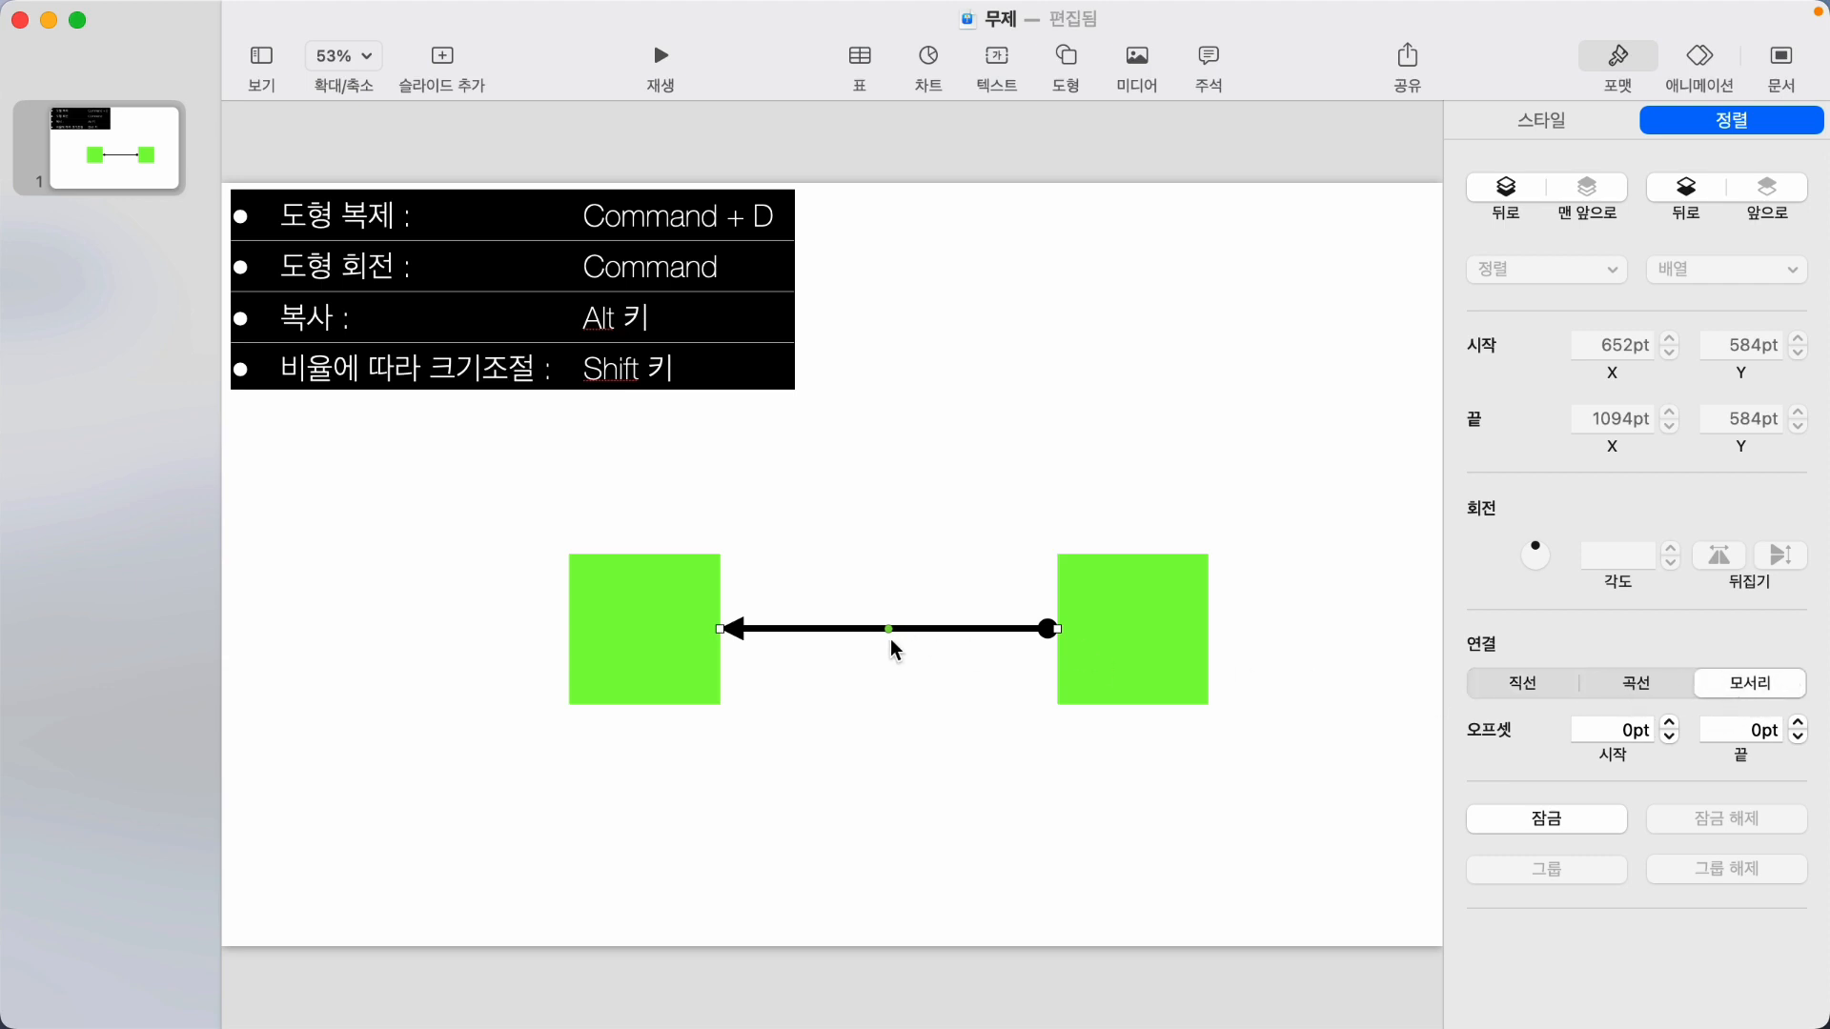
drag(888, 629, 883, 484)
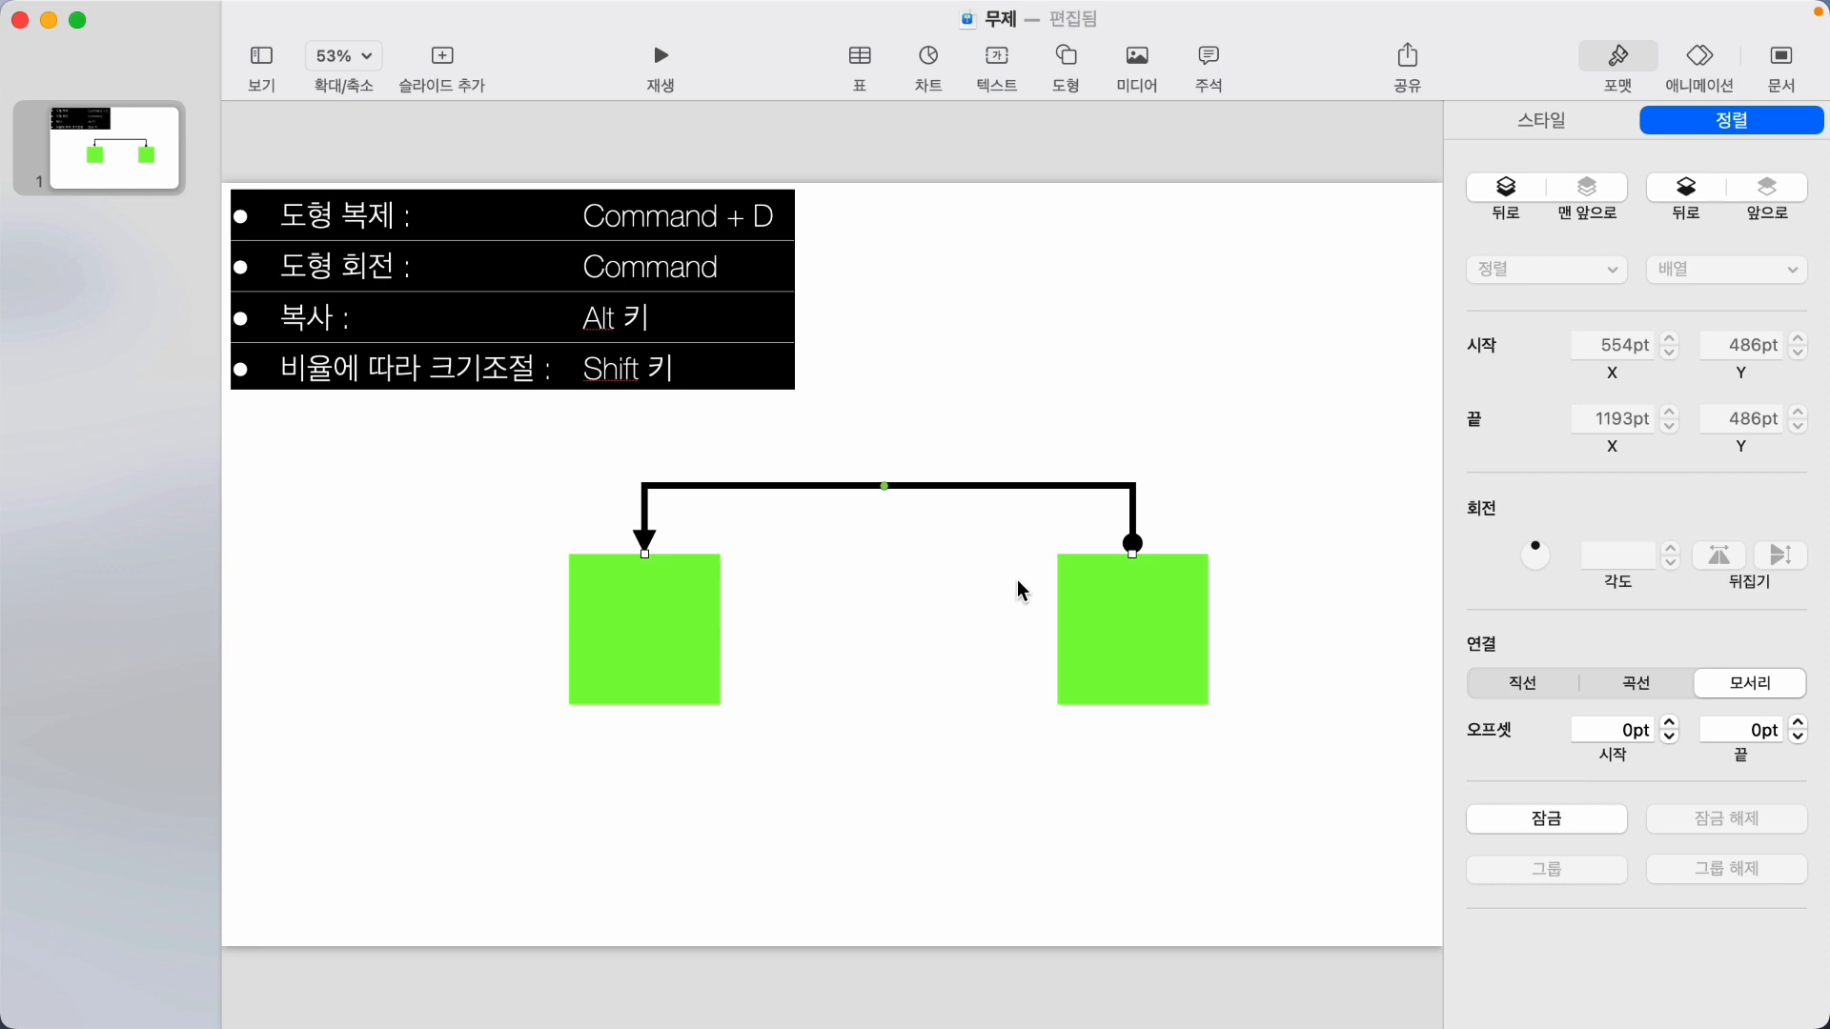
Select the two squares together with their connection line and delete them from the slide.
click(1070, 67)
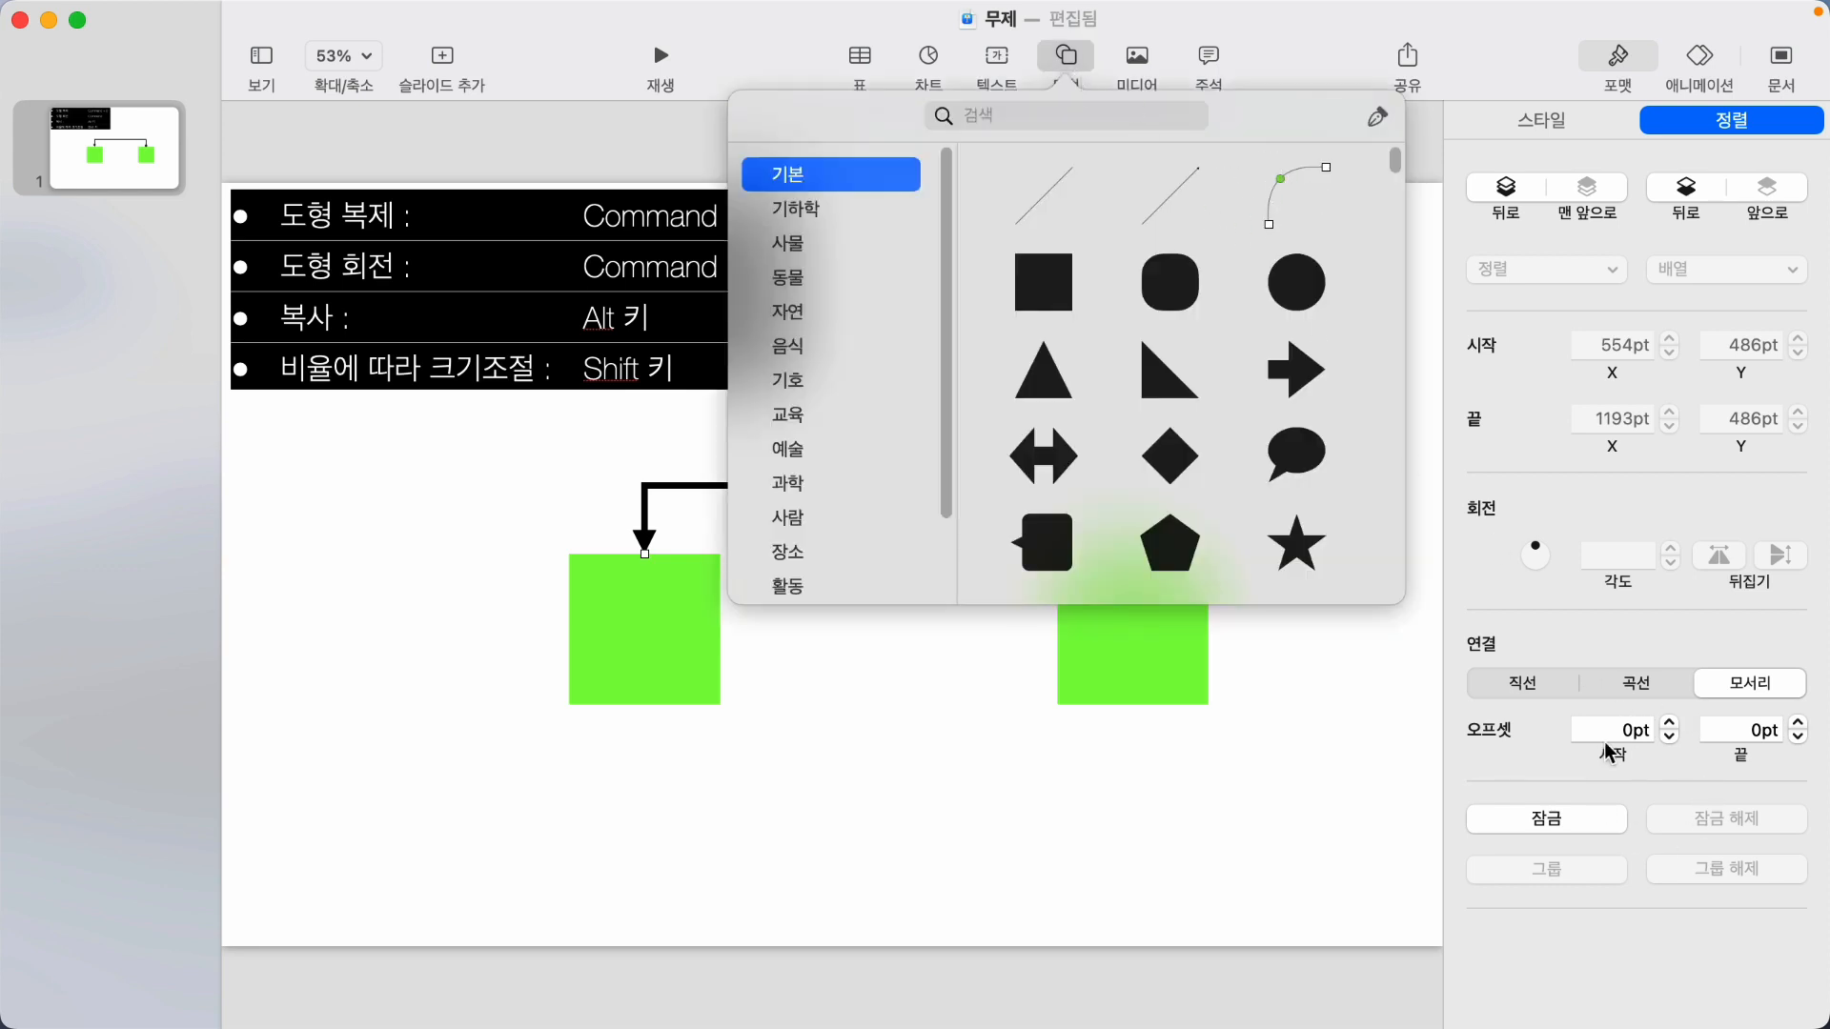
click(1246, 772)
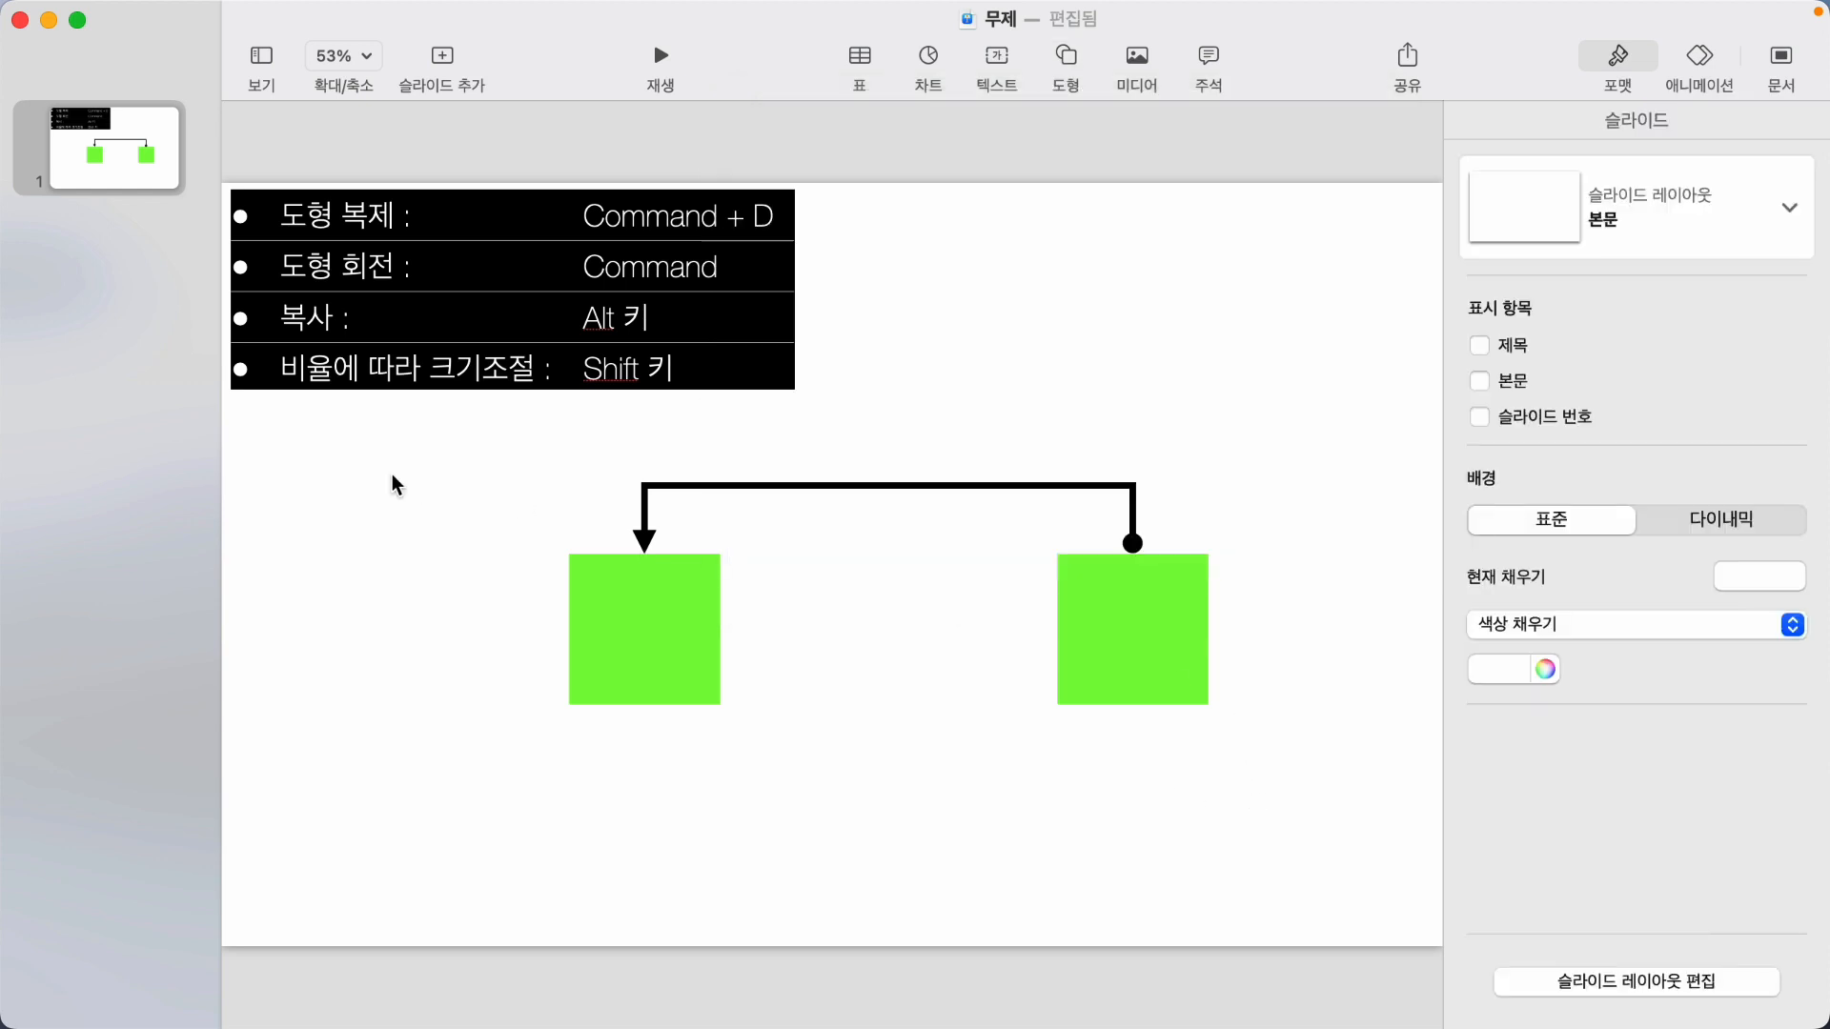
drag(380, 469, 1258, 800)
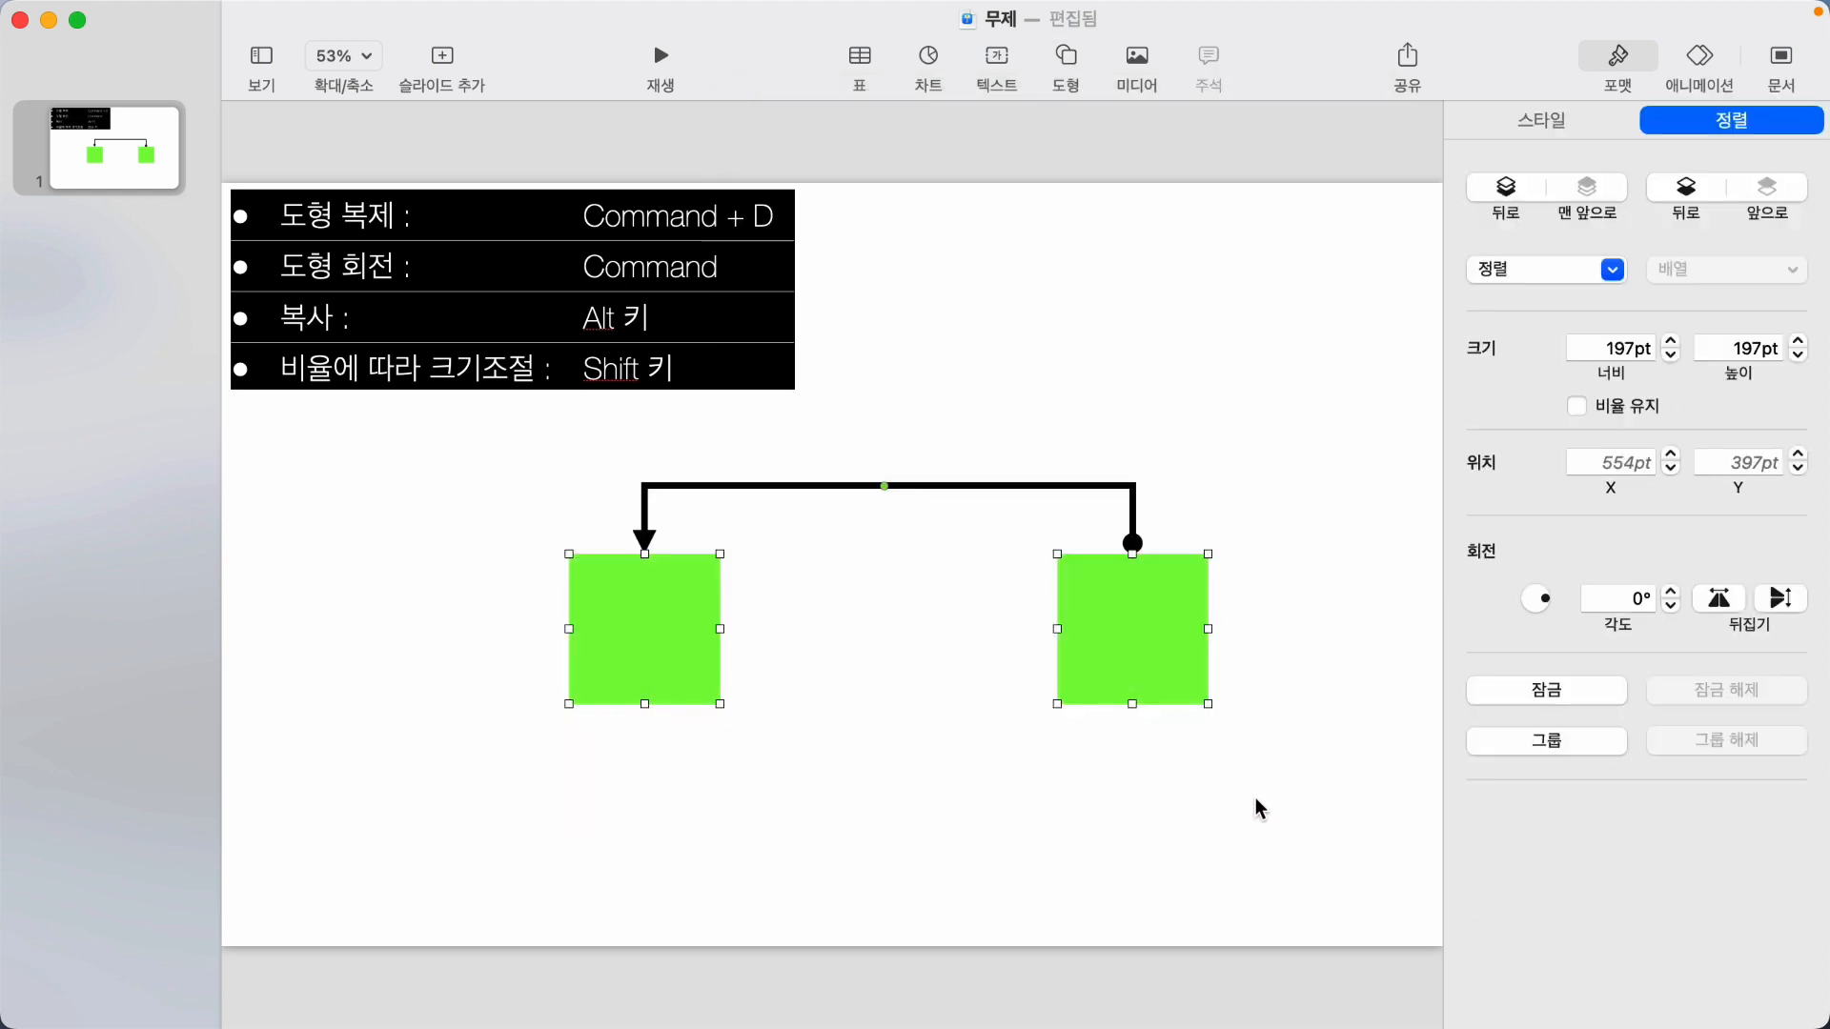
key(Delete)
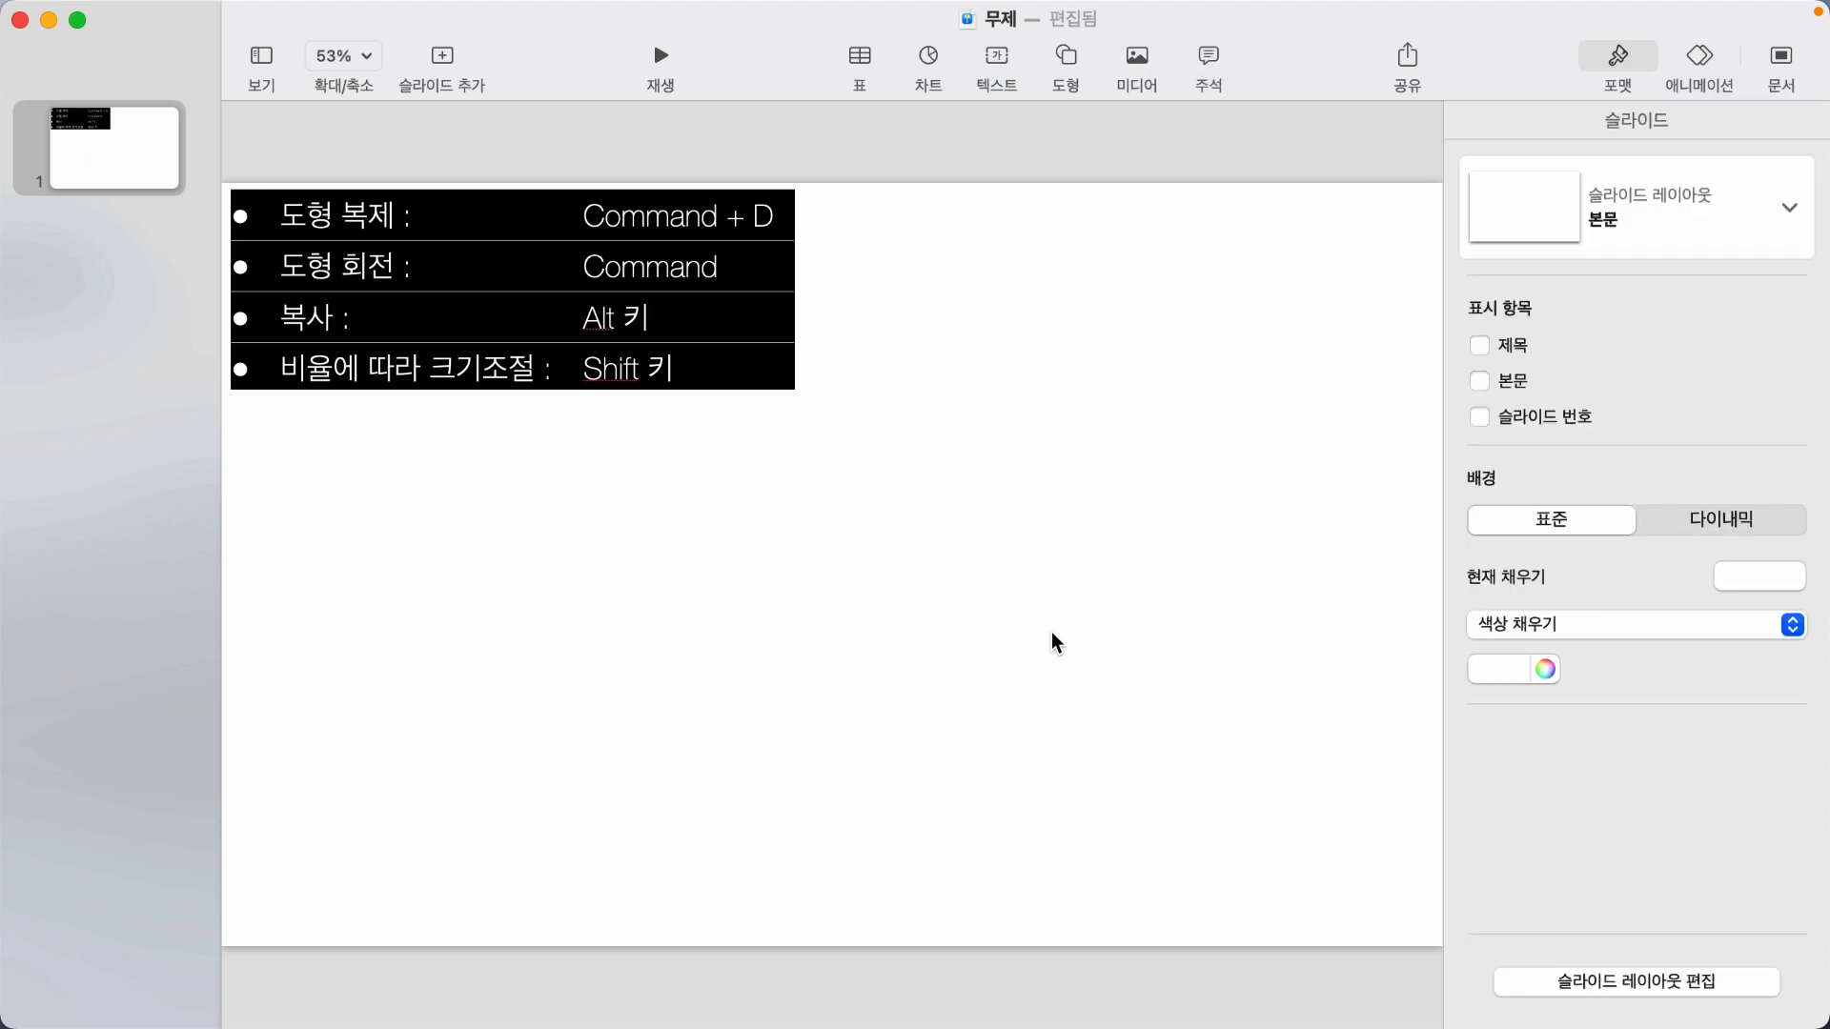
Draw an open Pen path with a horizontal segment across the slide's middle and a segment rising to the upper right.
click(1075, 55)
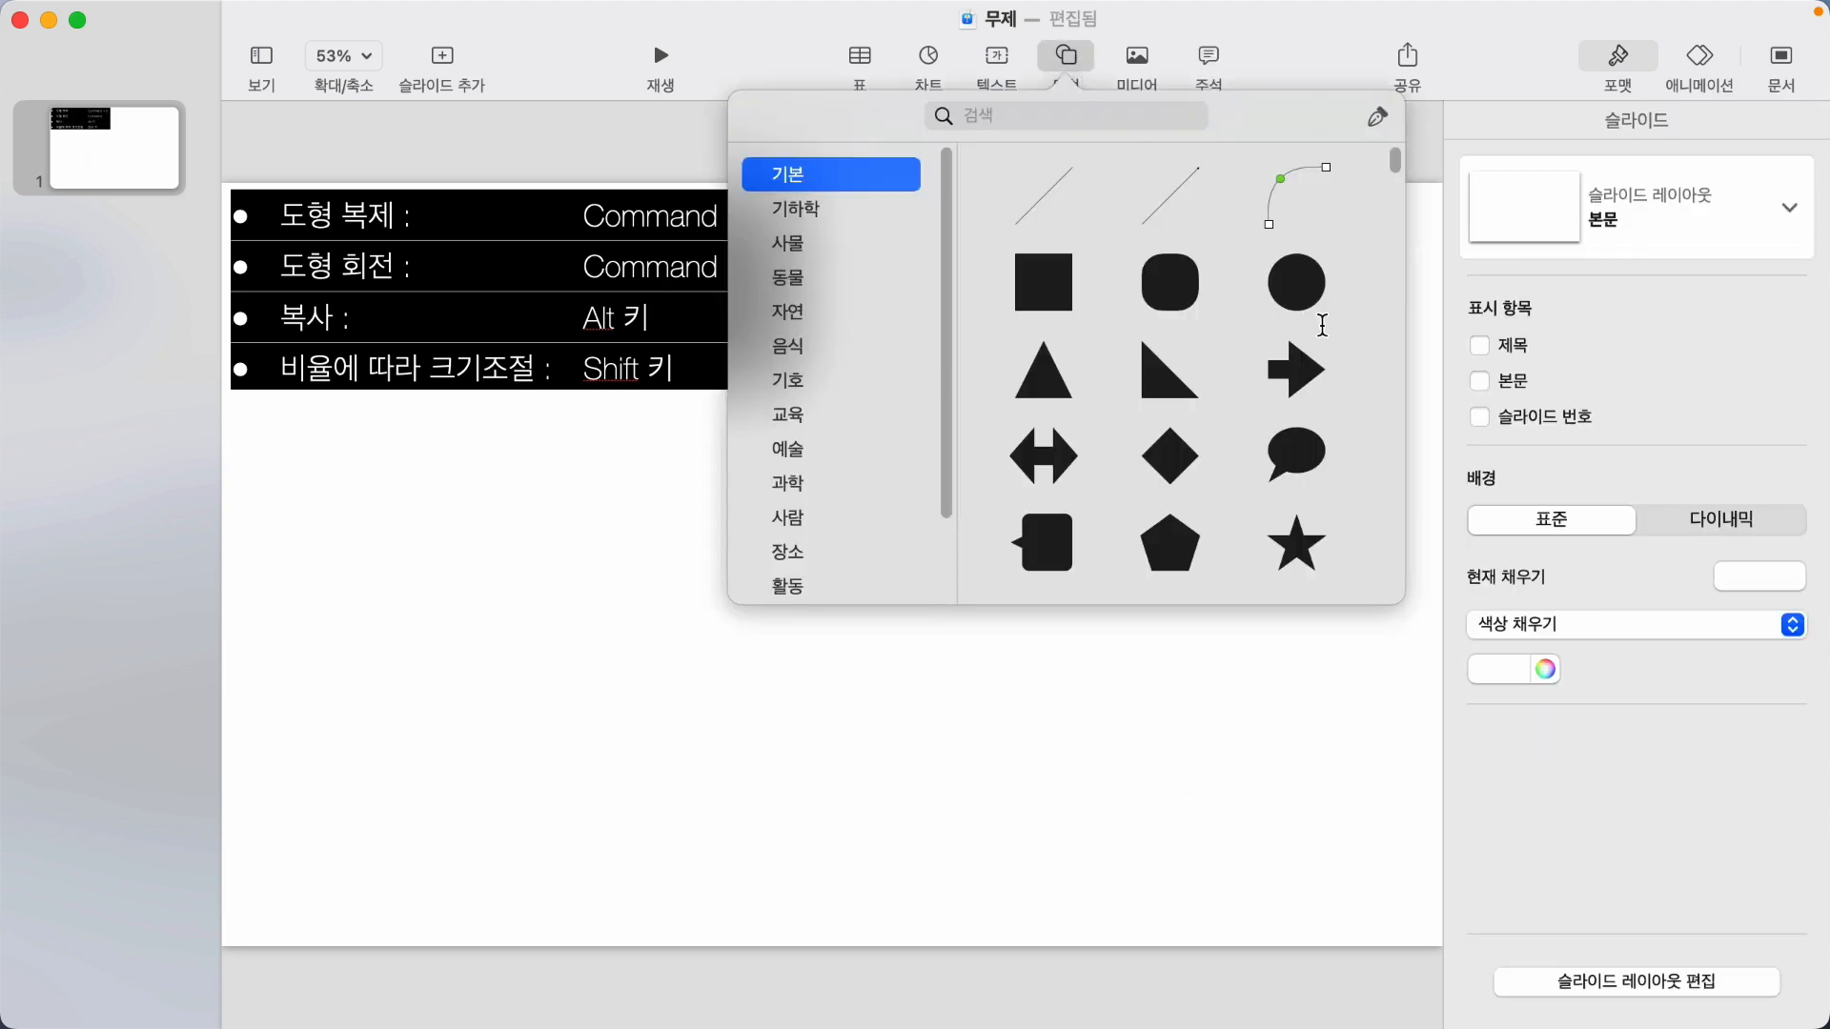
click(1377, 117)
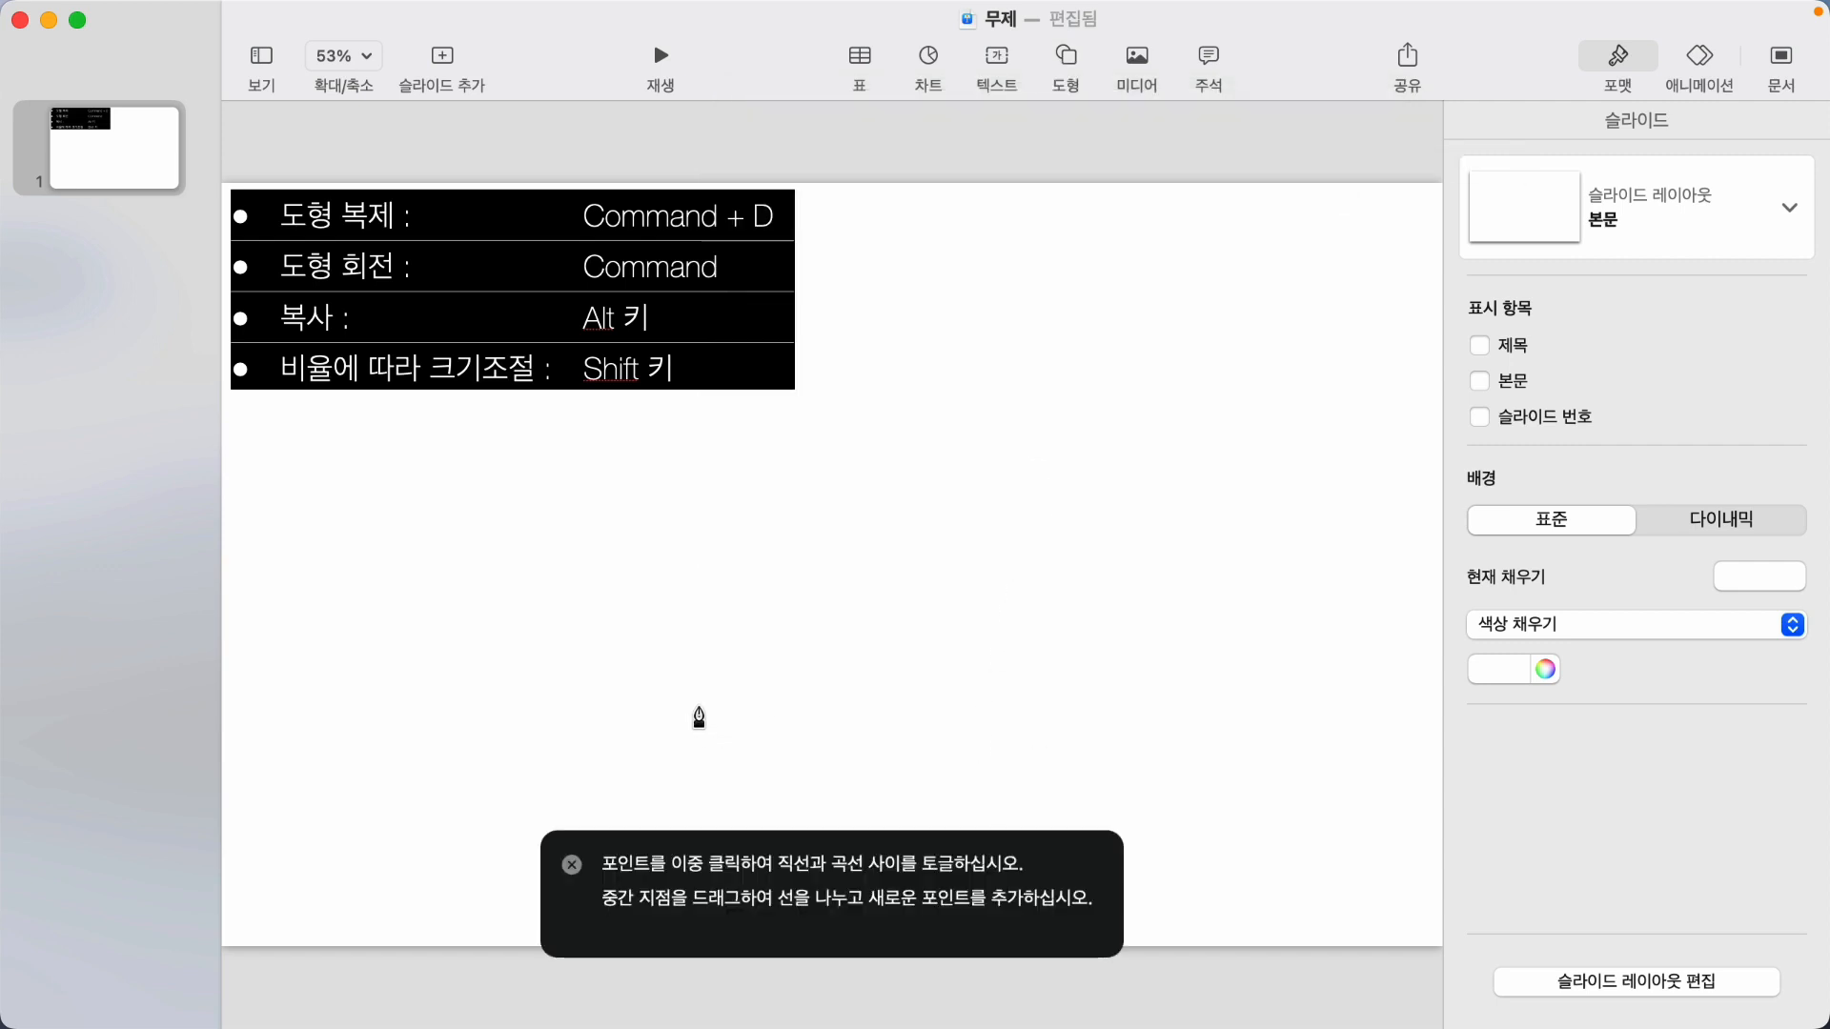
click(582, 621)
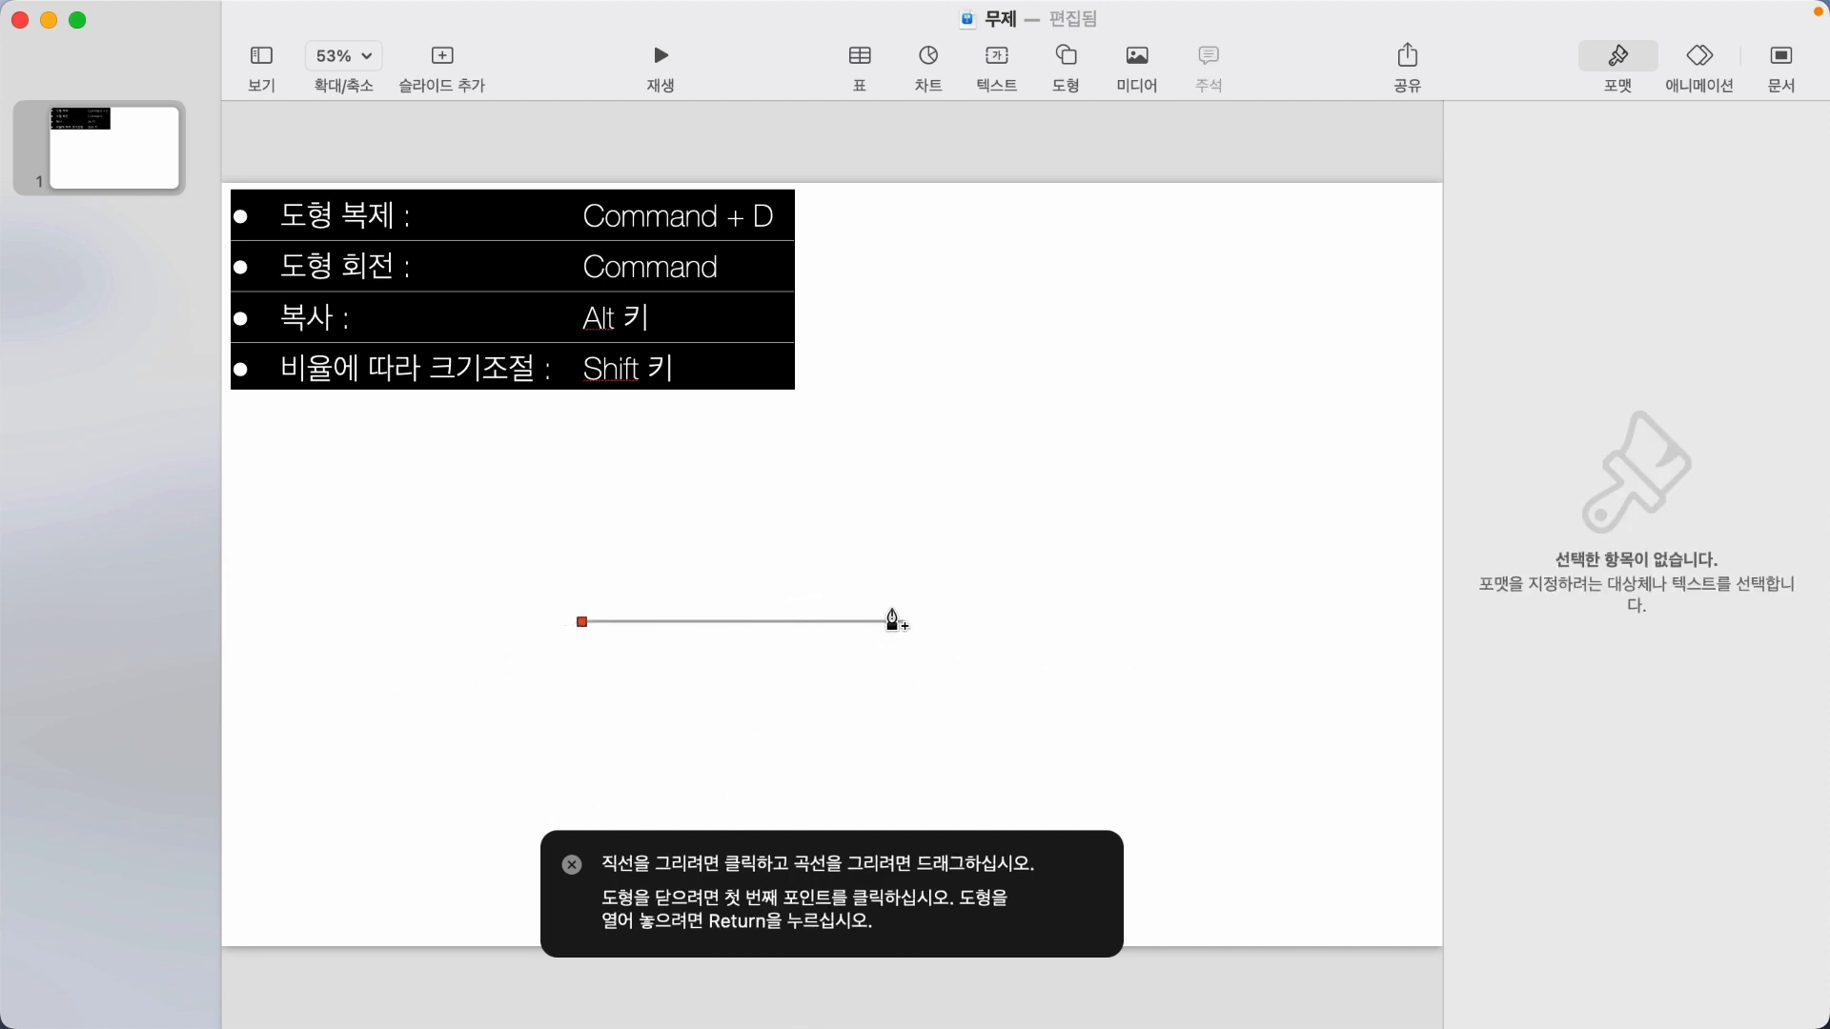
click(1073, 621)
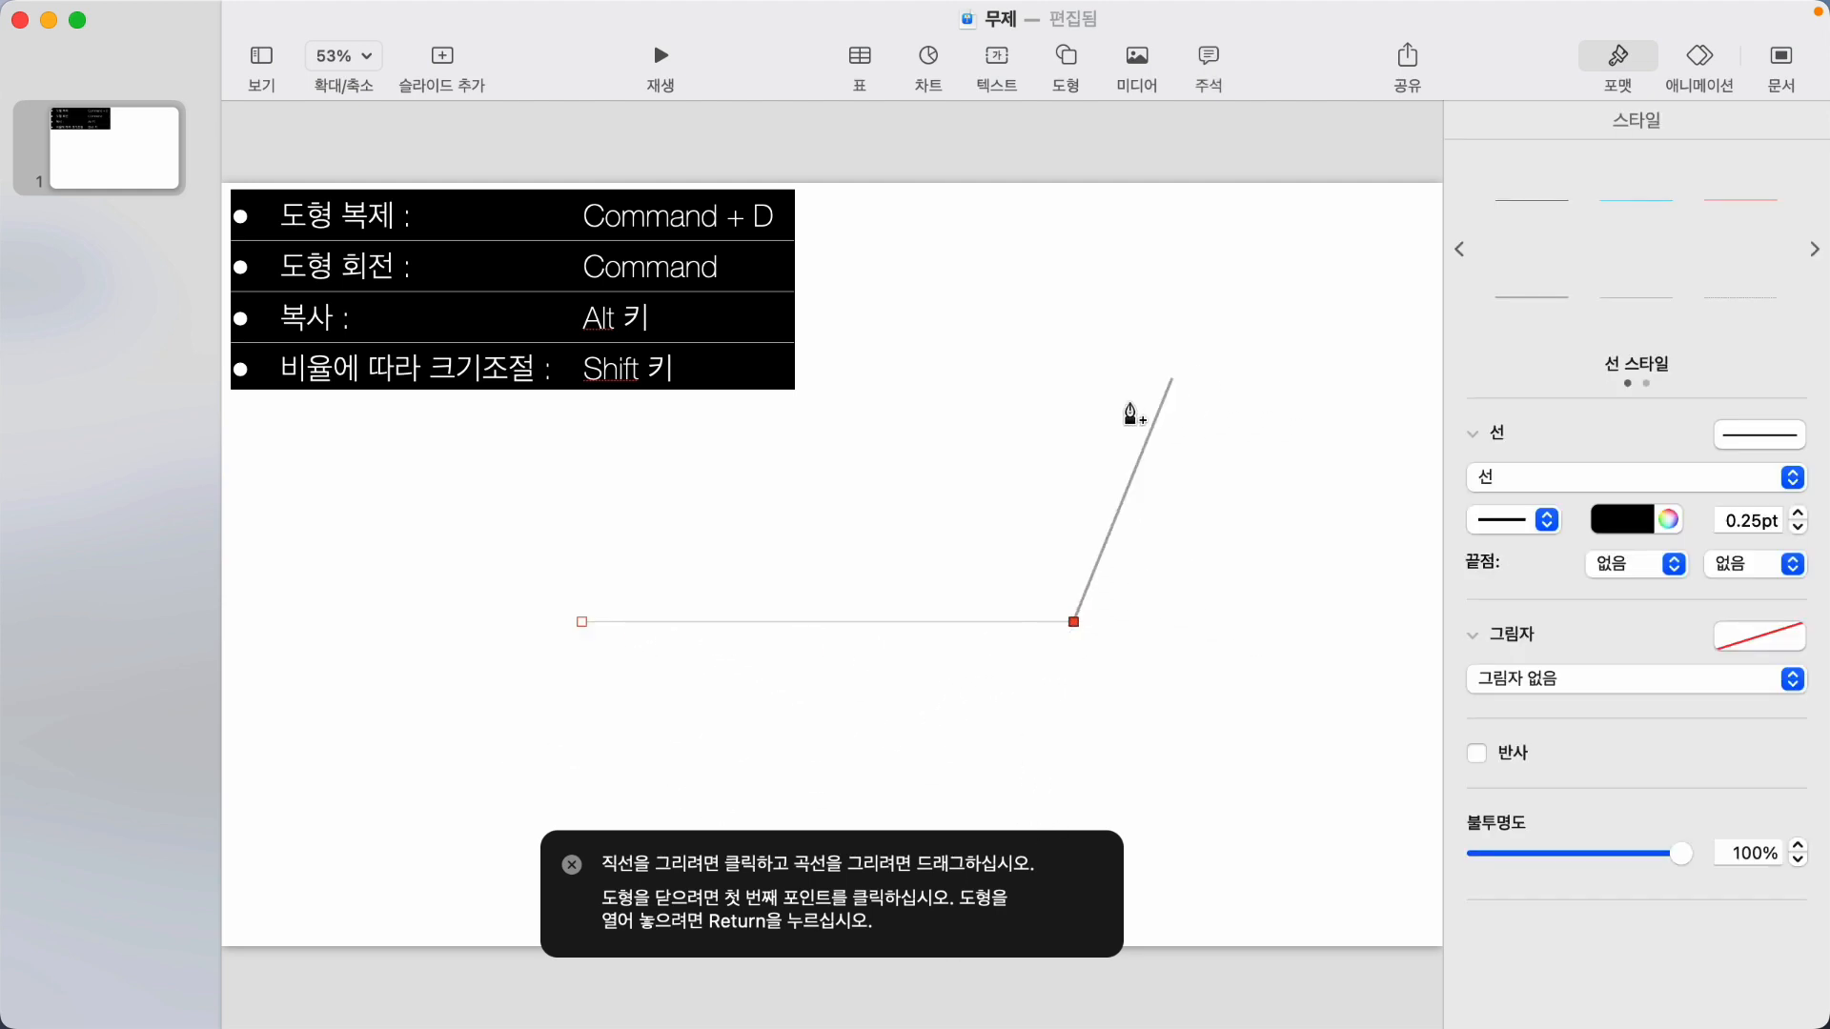
click(1230, 317)
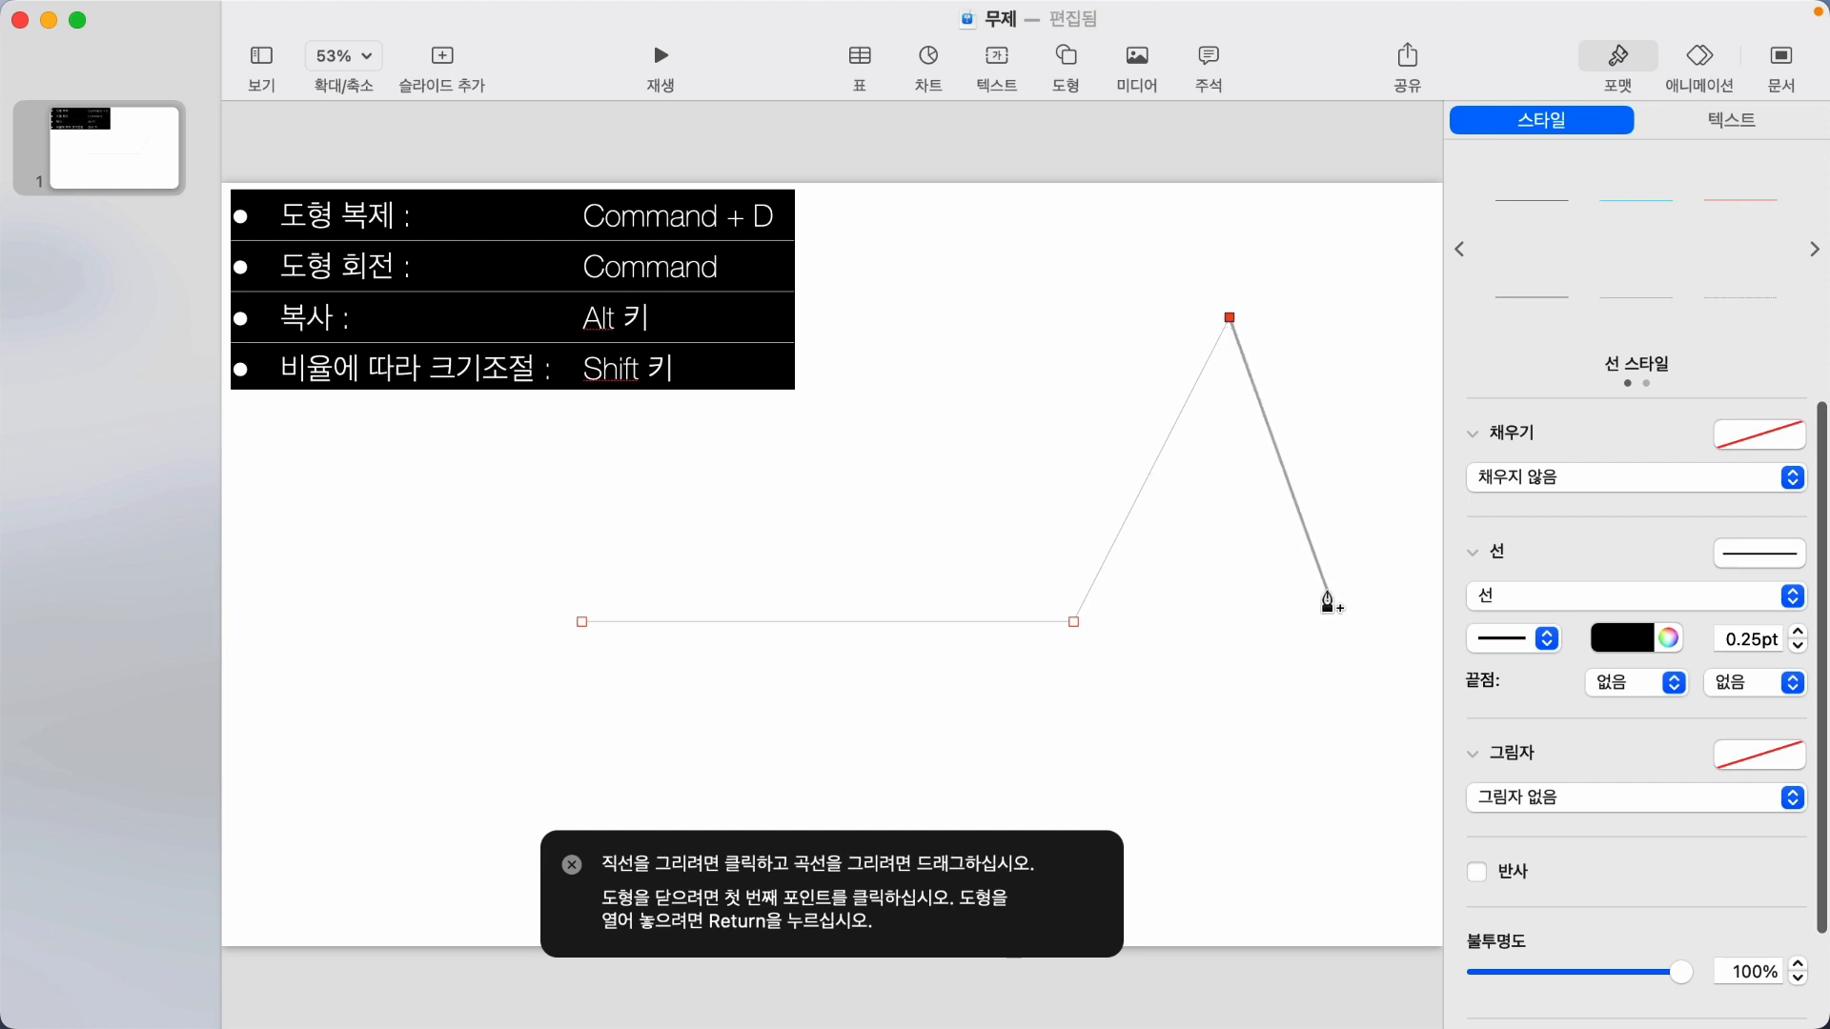
Remove the Pen path's last point and bend the horizontal segment downward into a curve at its midpoint.
key(BackSpace)
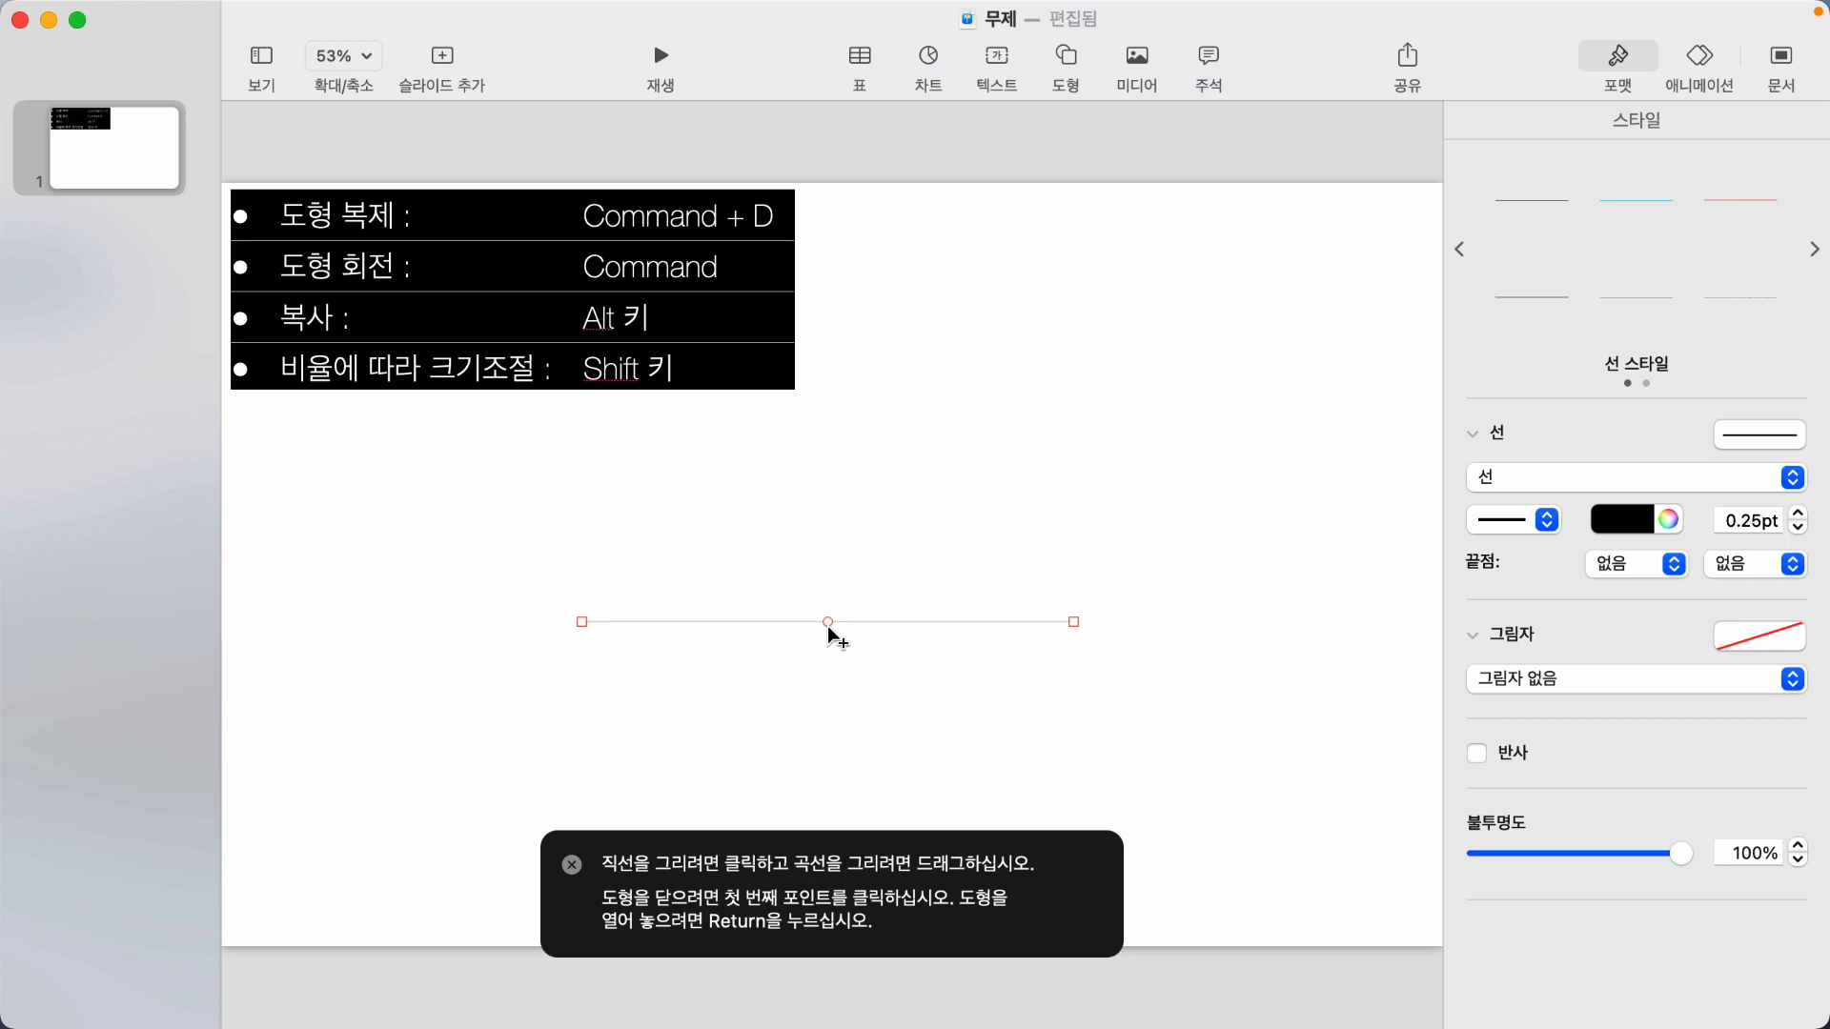
drag(827, 625, 821, 724)
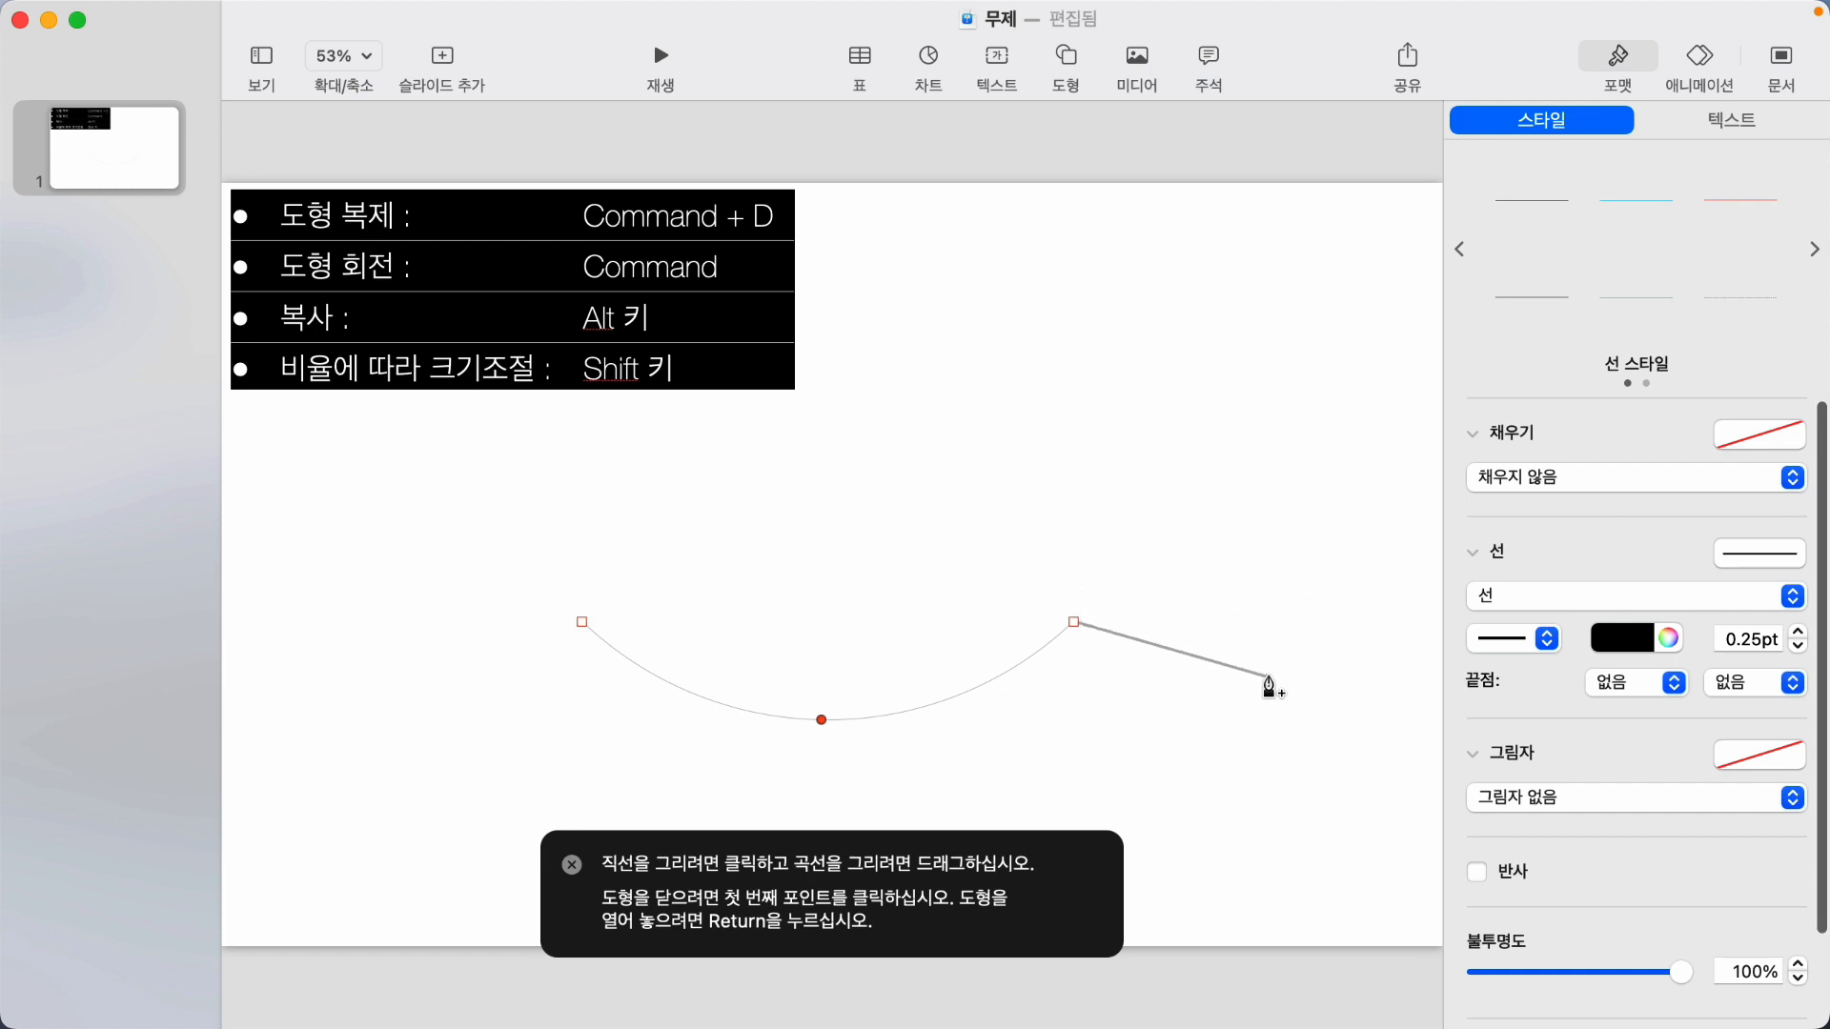
Extend the Pen path with a point above its right end and one near its left end, and close it at the starting point.
click(948, 416)
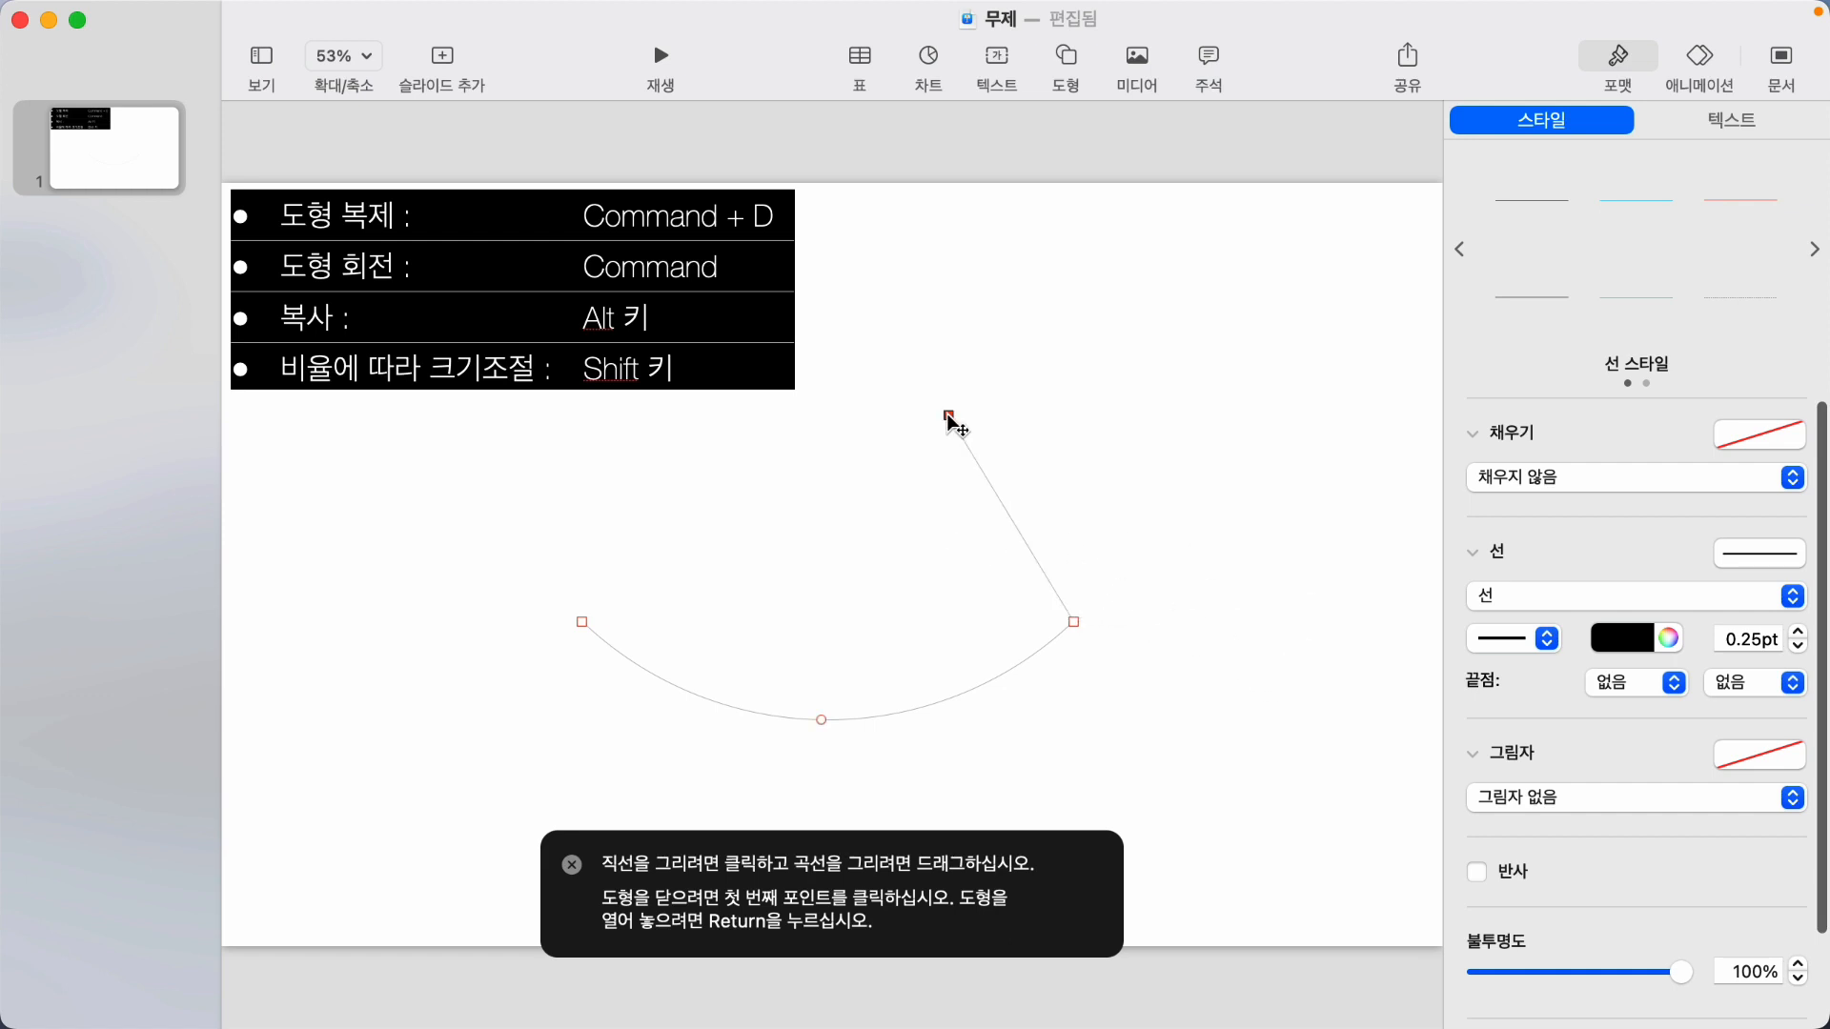
click(625, 570)
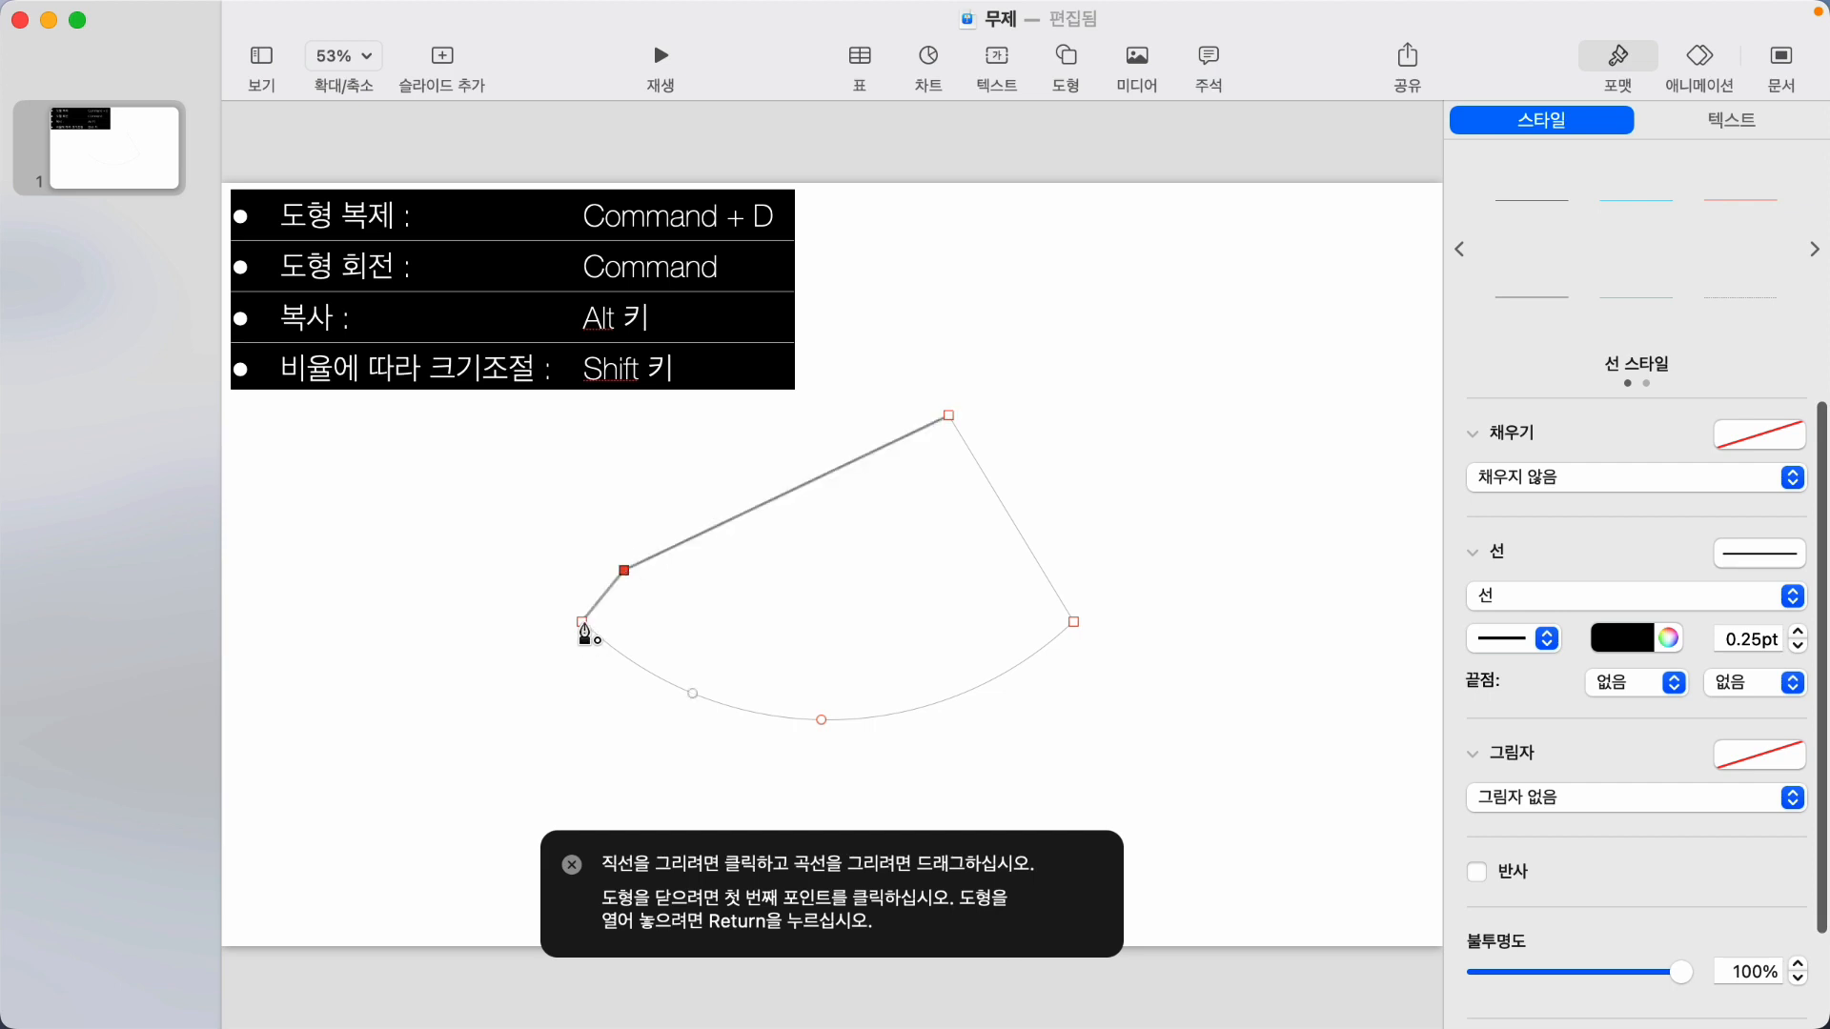
click(582, 623)
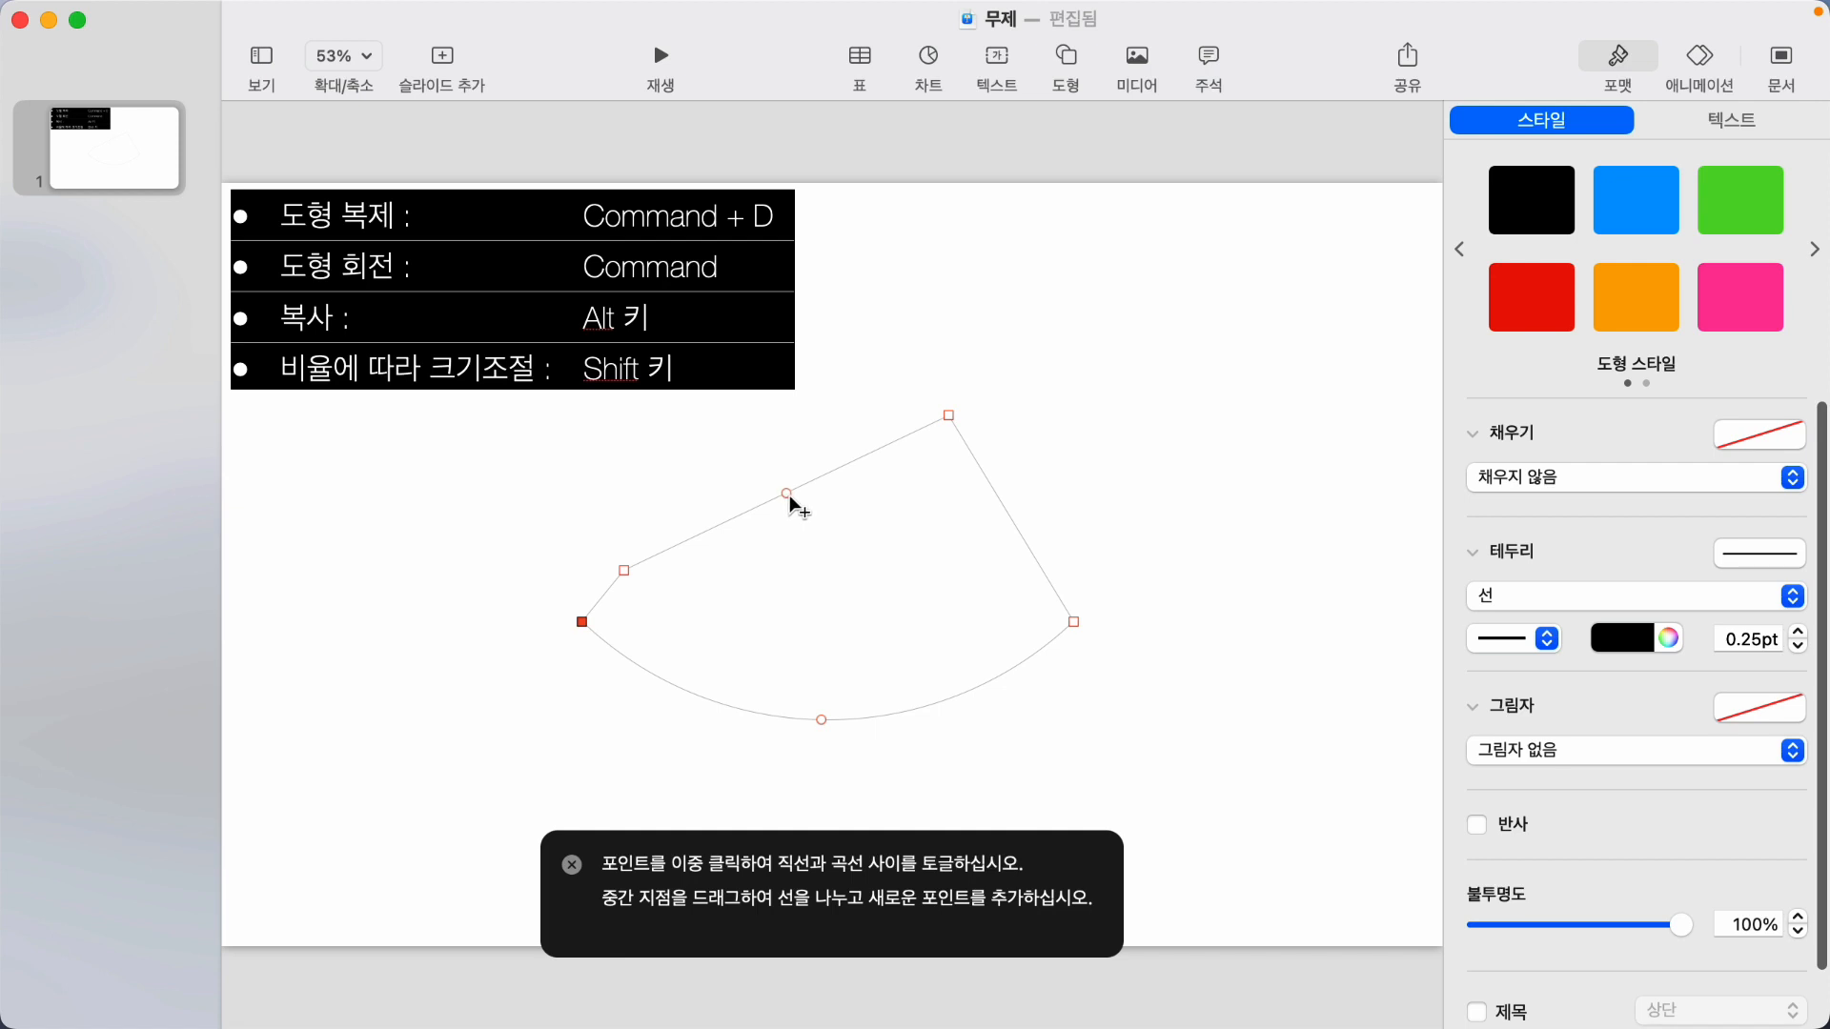
Bend the closed path's long upper edge downward and its right edge outward into curves, and delete the shape.
drag(789, 495, 821, 596)
drag(1011, 519, 1101, 466)
click(1035, 741)
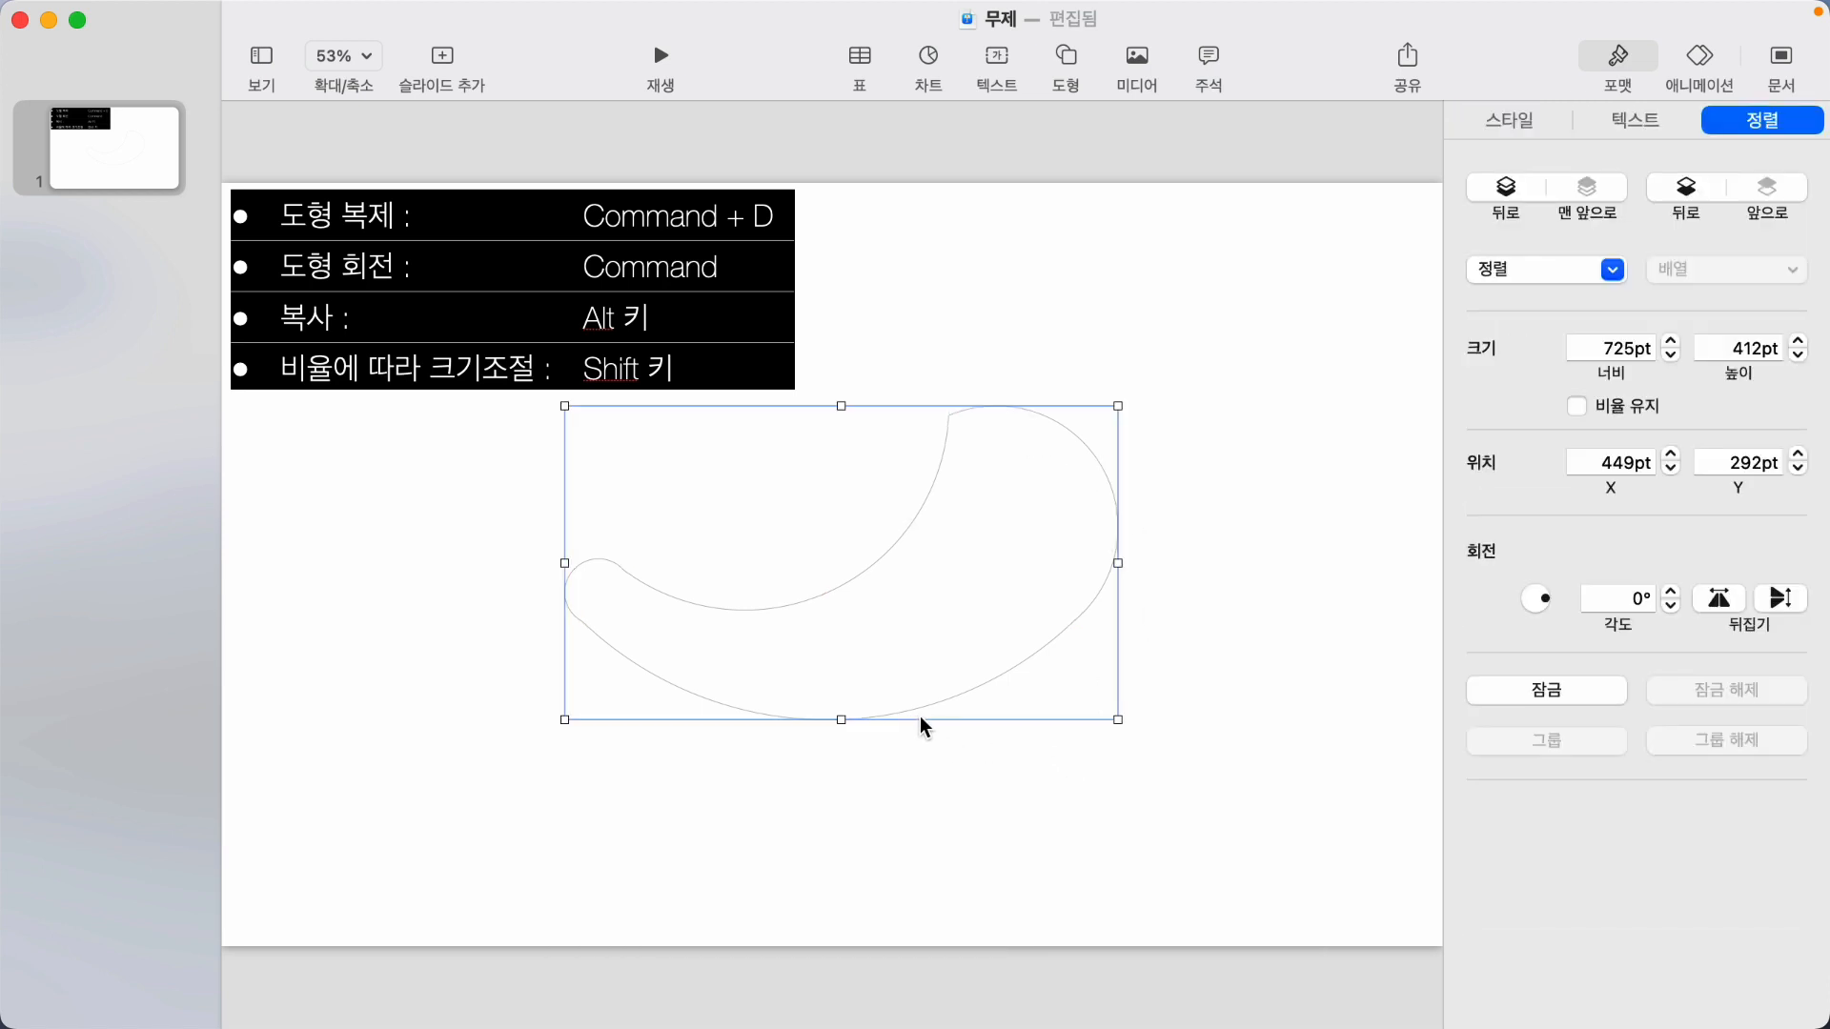
click(911, 716)
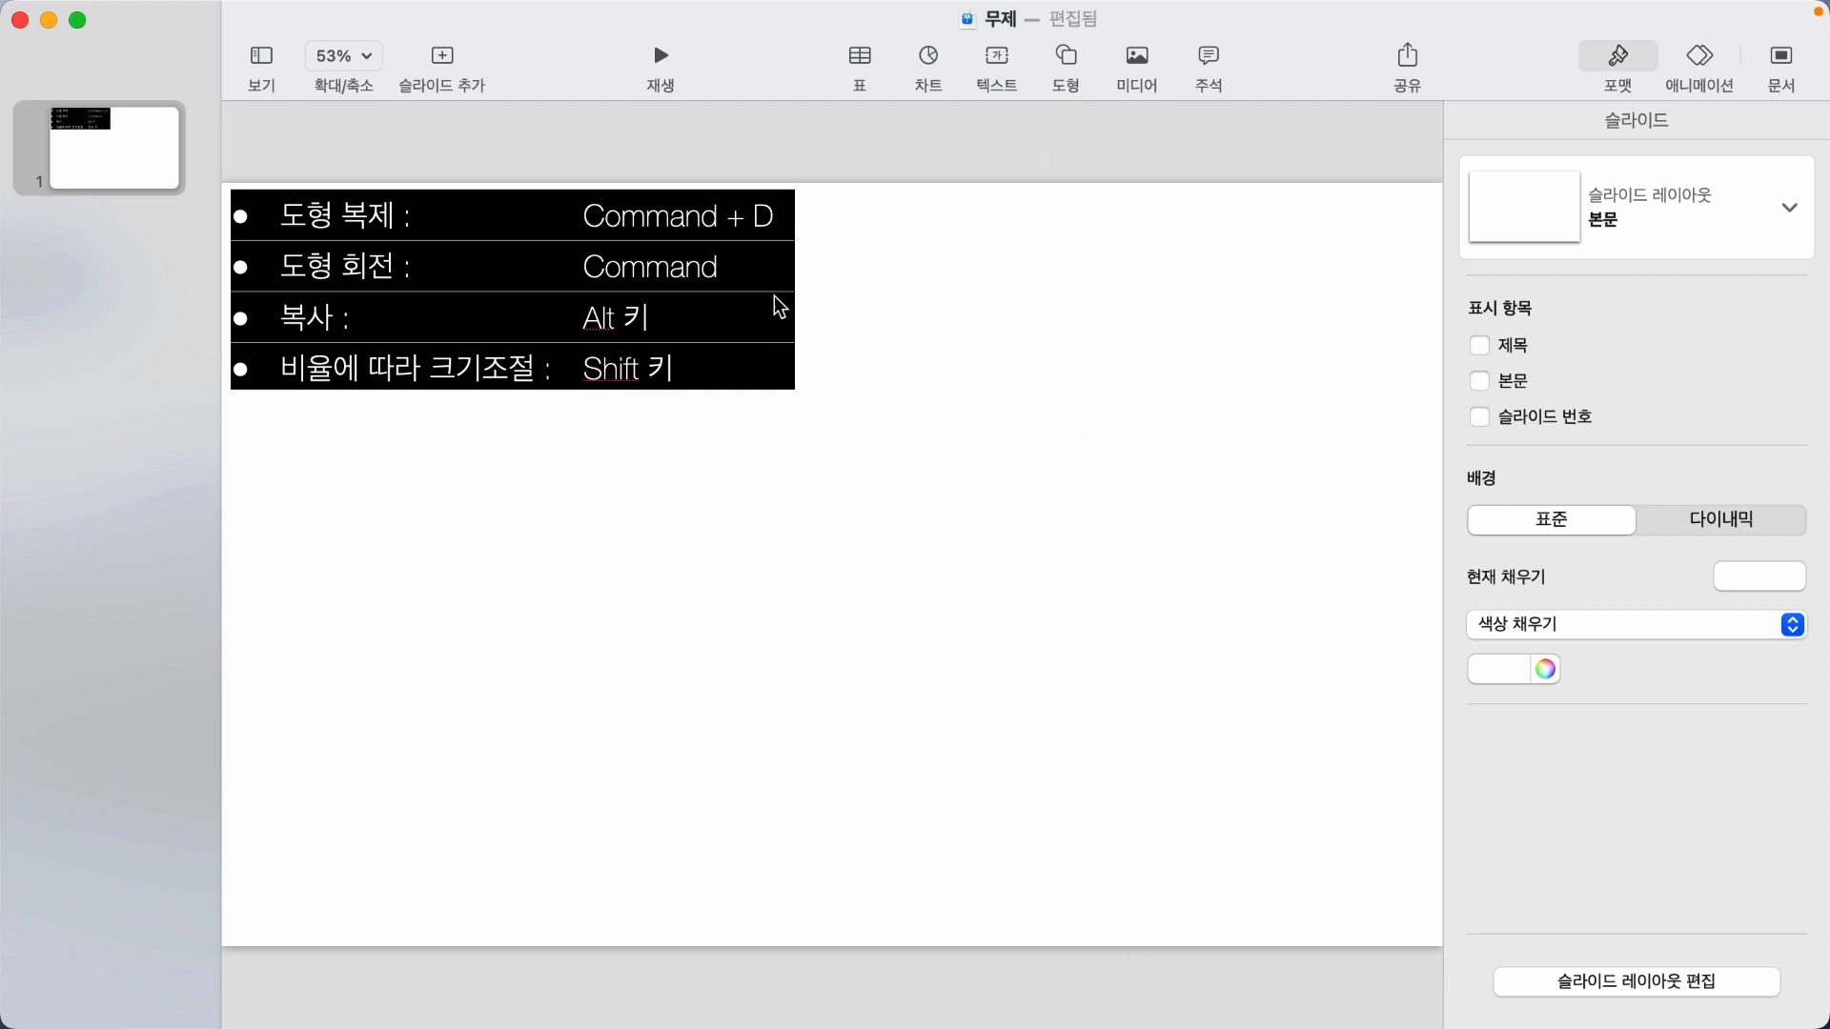
Show the rulers and place a vertical guide at the slide's horizontal center.
click(596, 16)
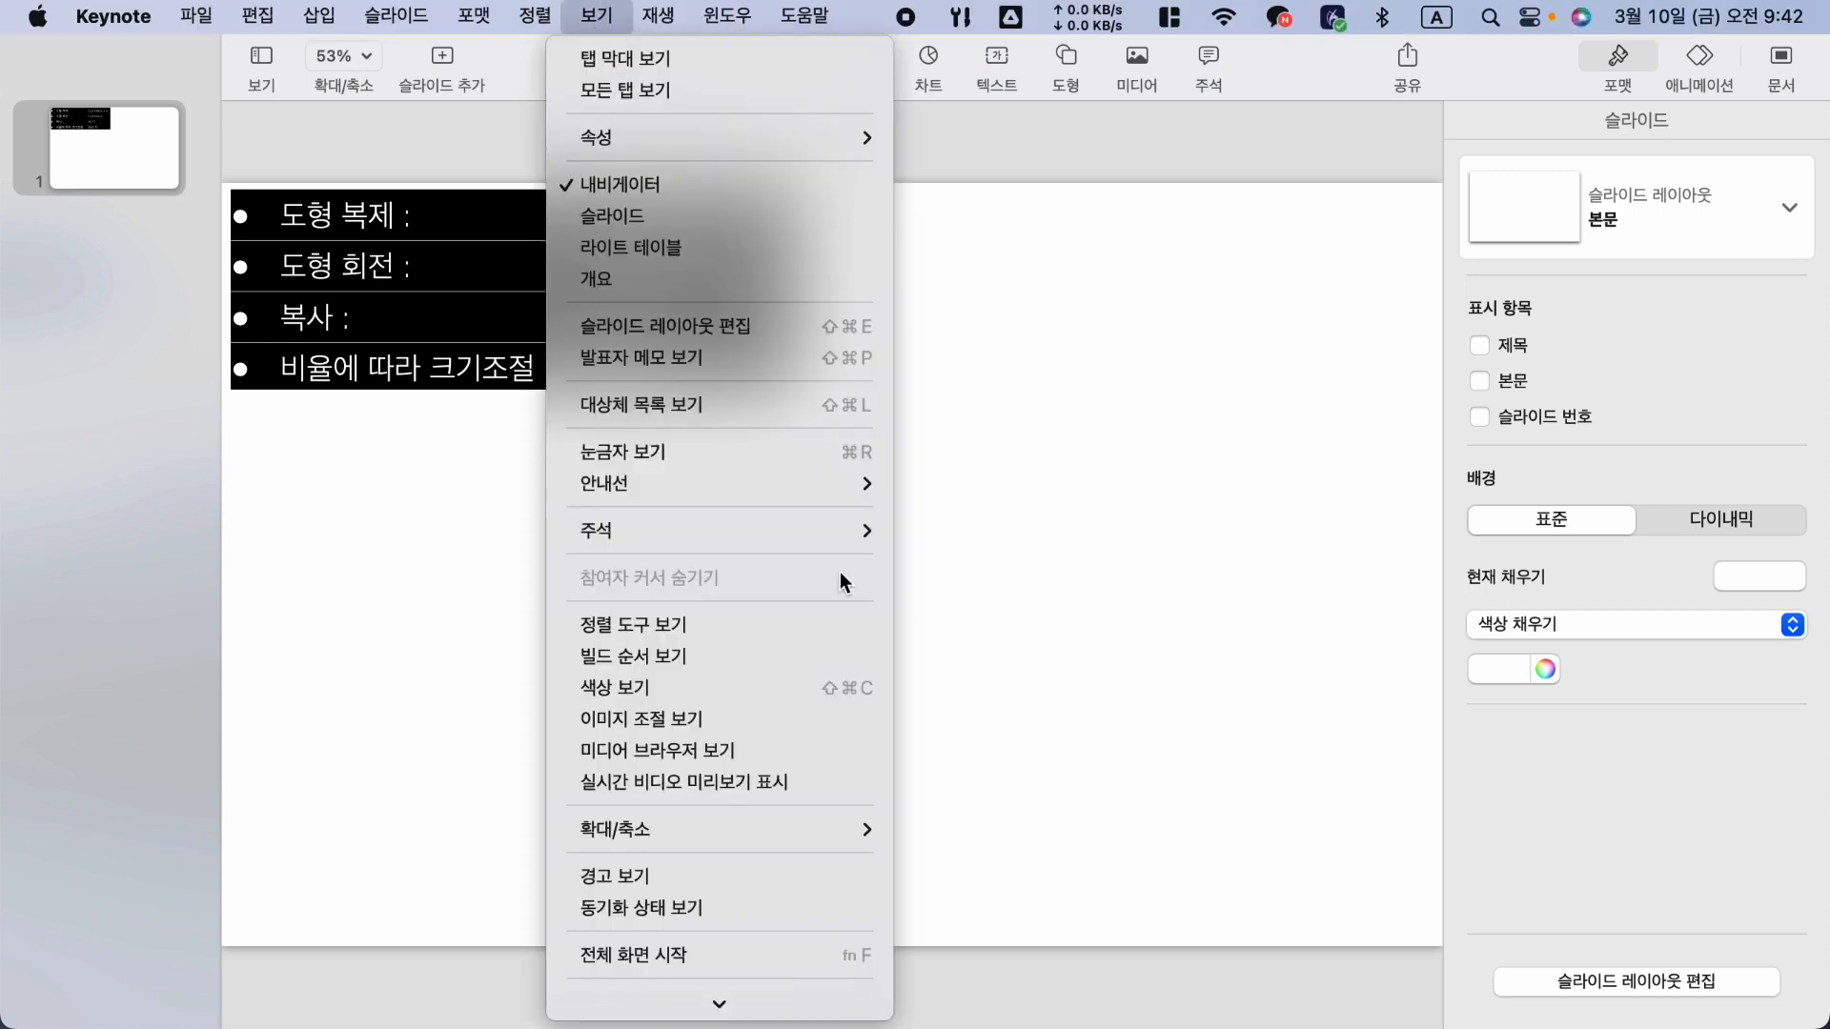
click(694, 451)
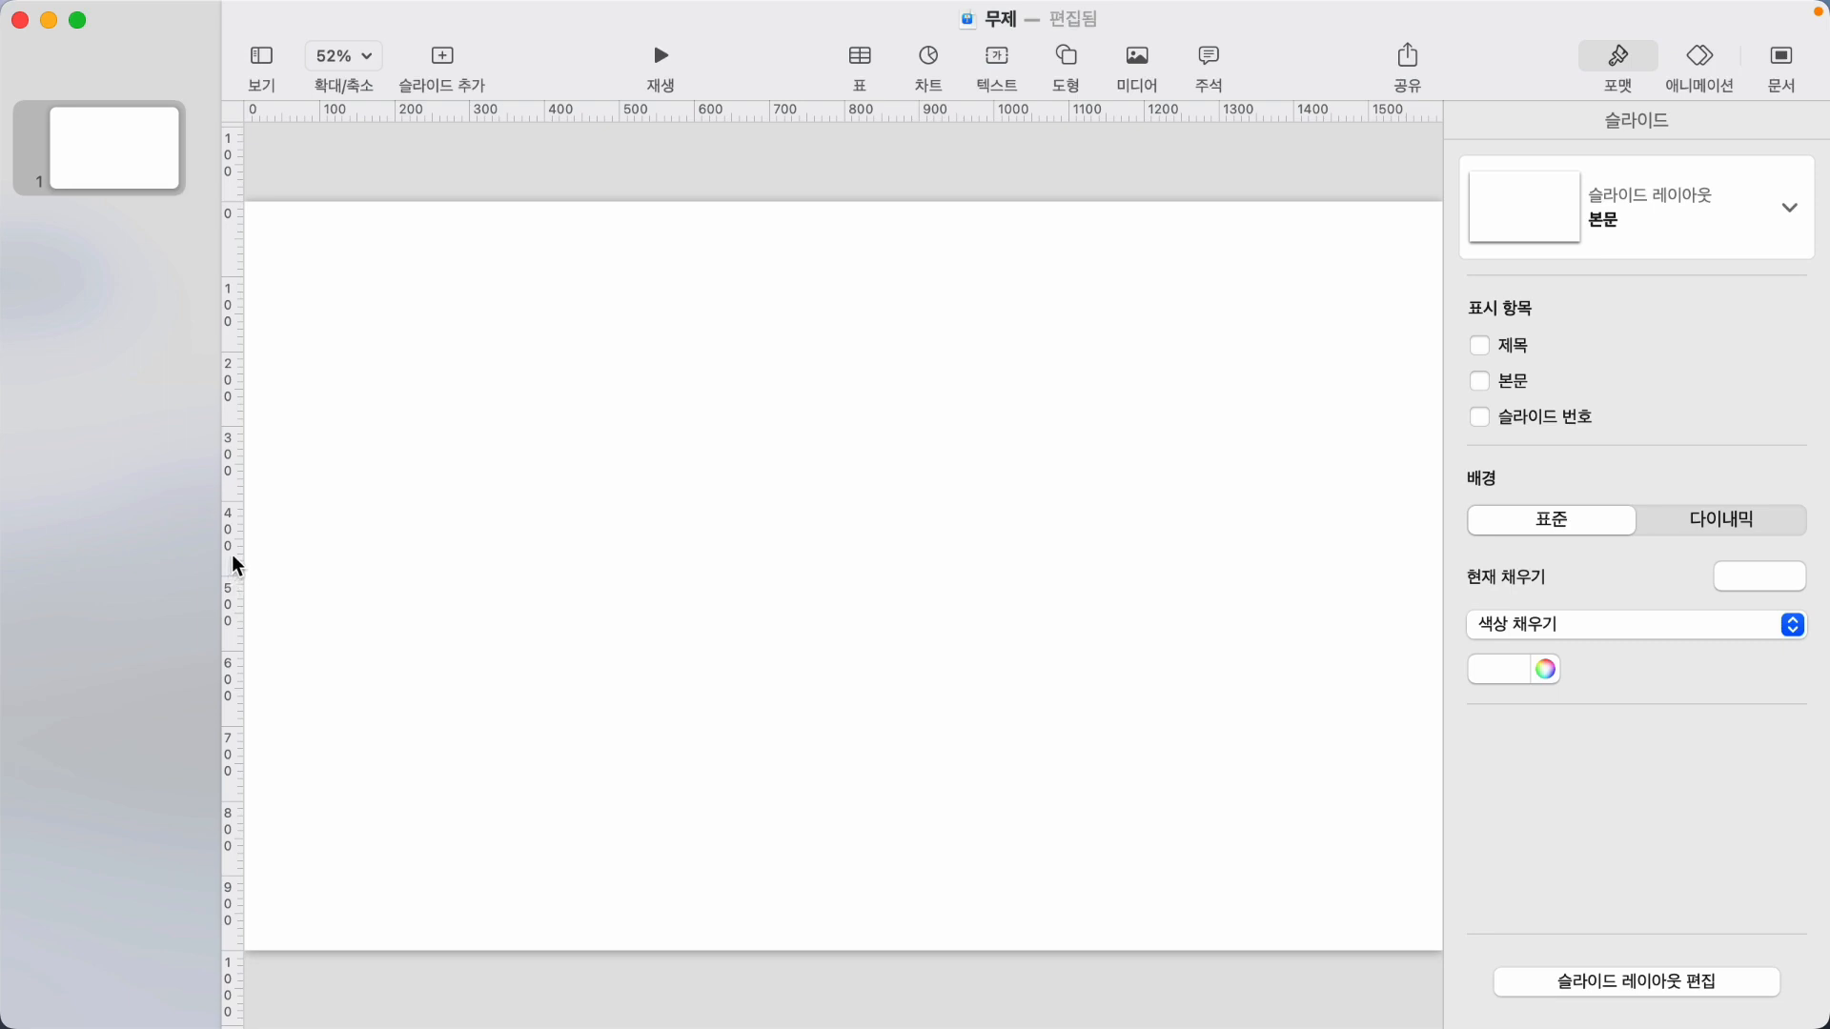
drag(233, 560, 841, 570)
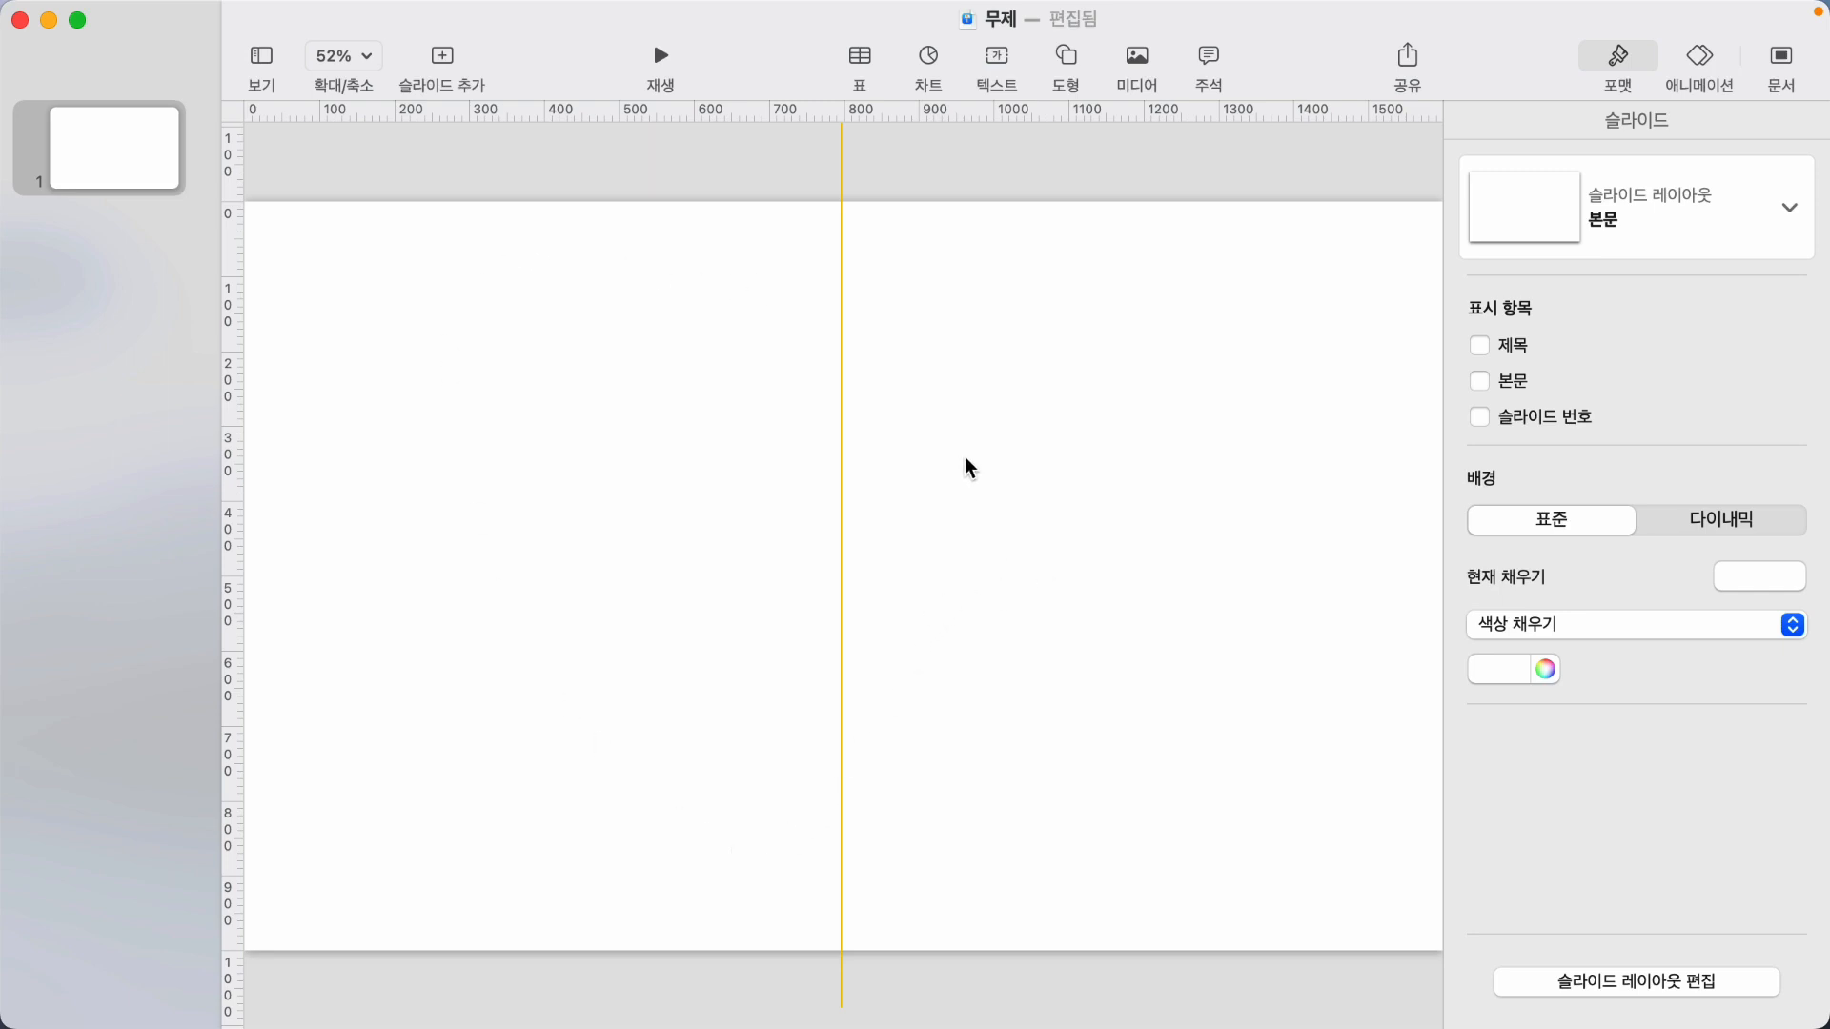
Draw a closed right triangle with the Pen tool, with its vertical side on the guide and a horizontal edge extending left at the top.
click(1066, 55)
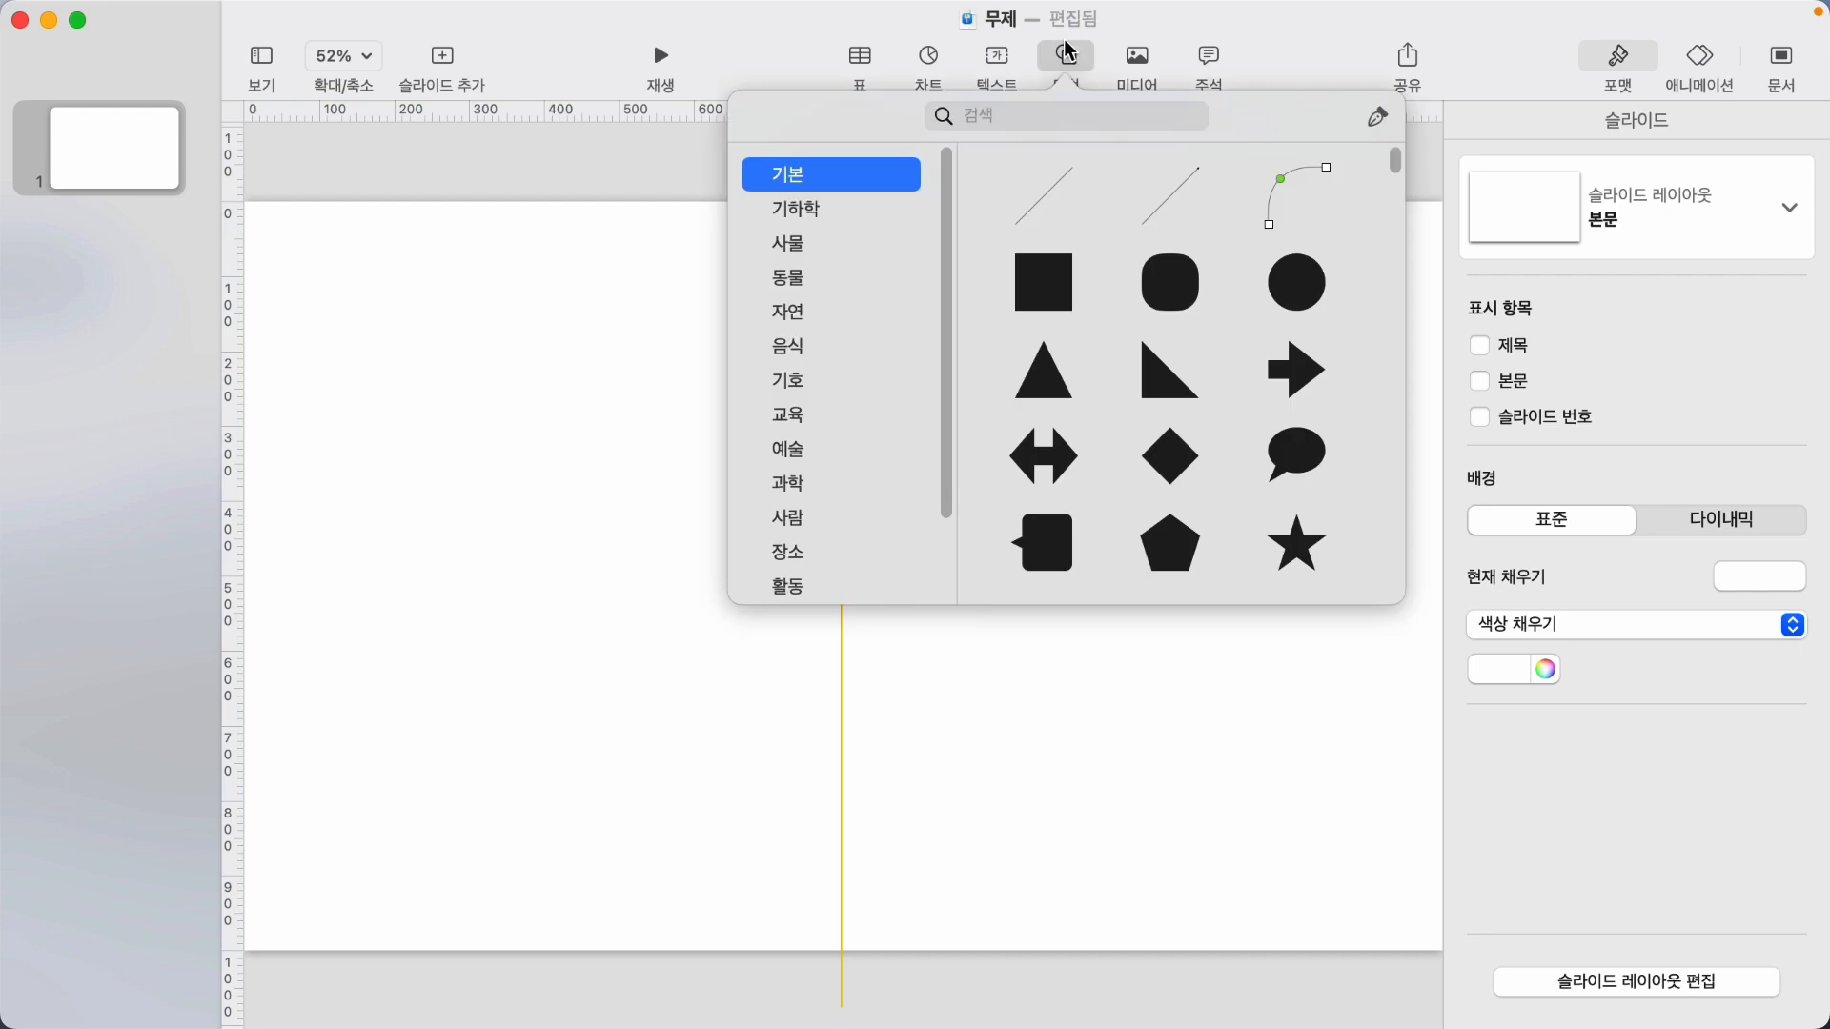
click(1378, 118)
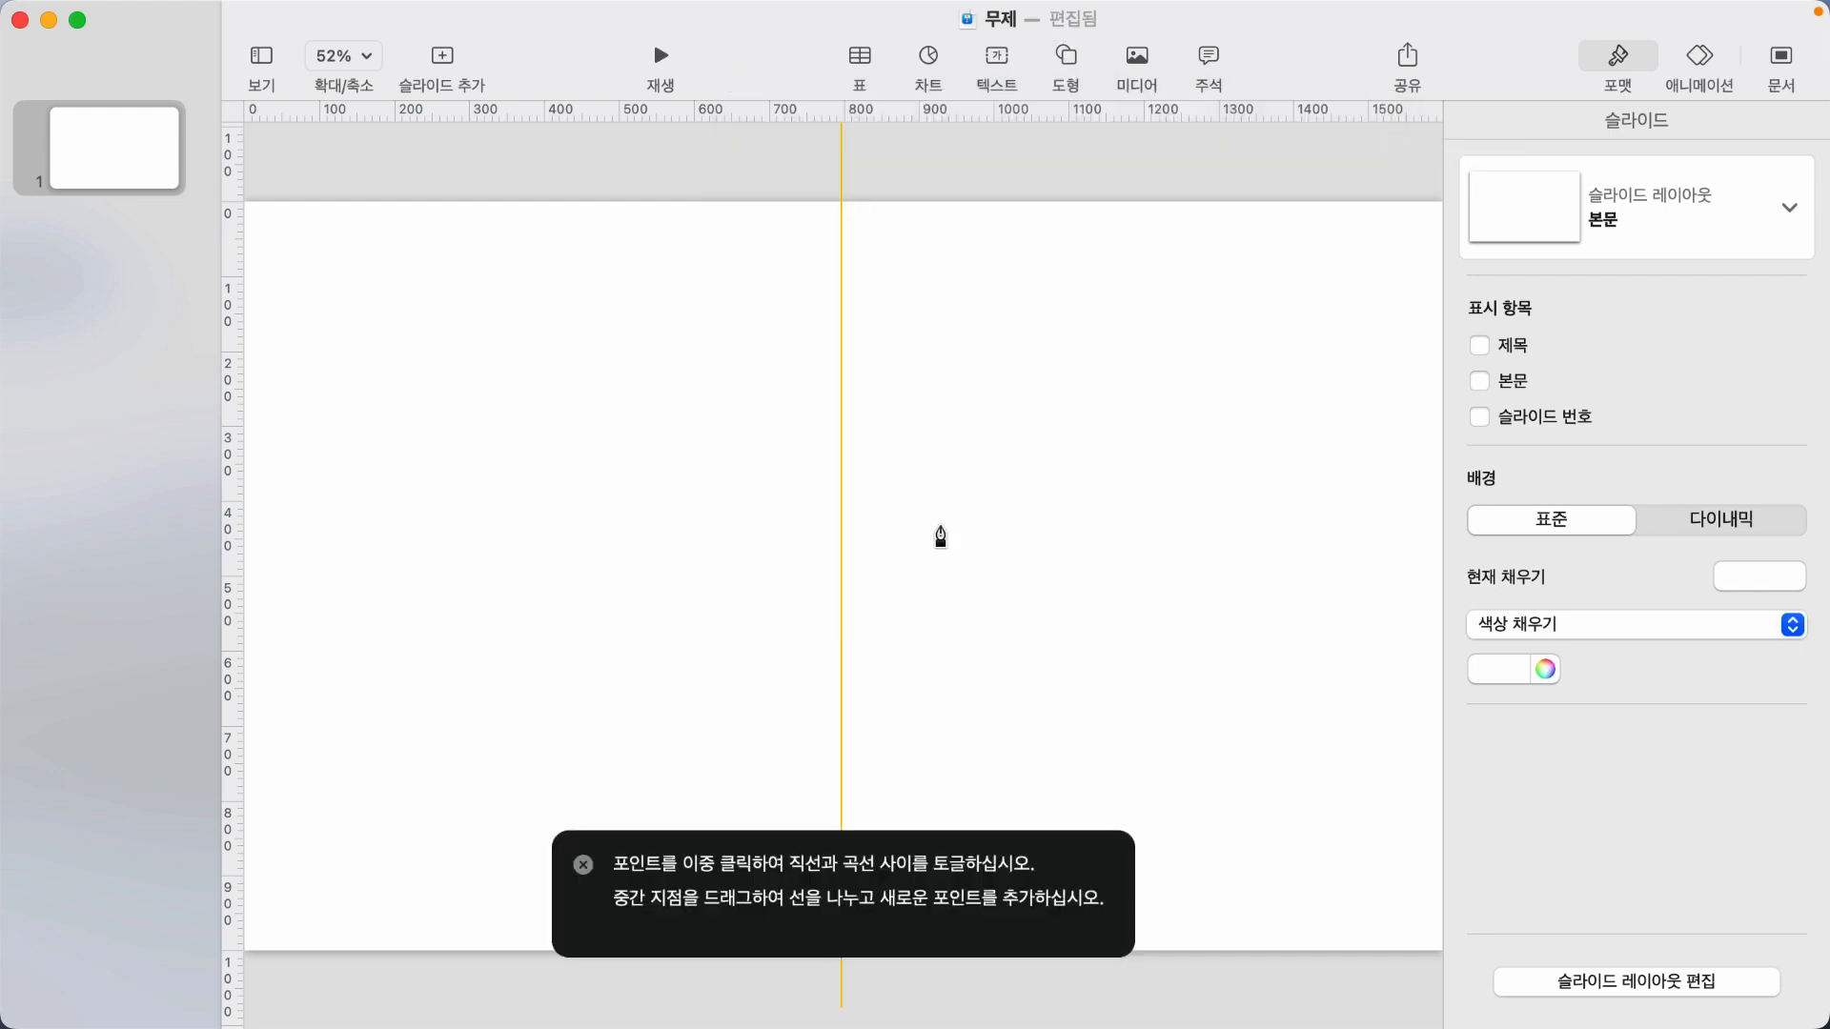
click(843, 449)
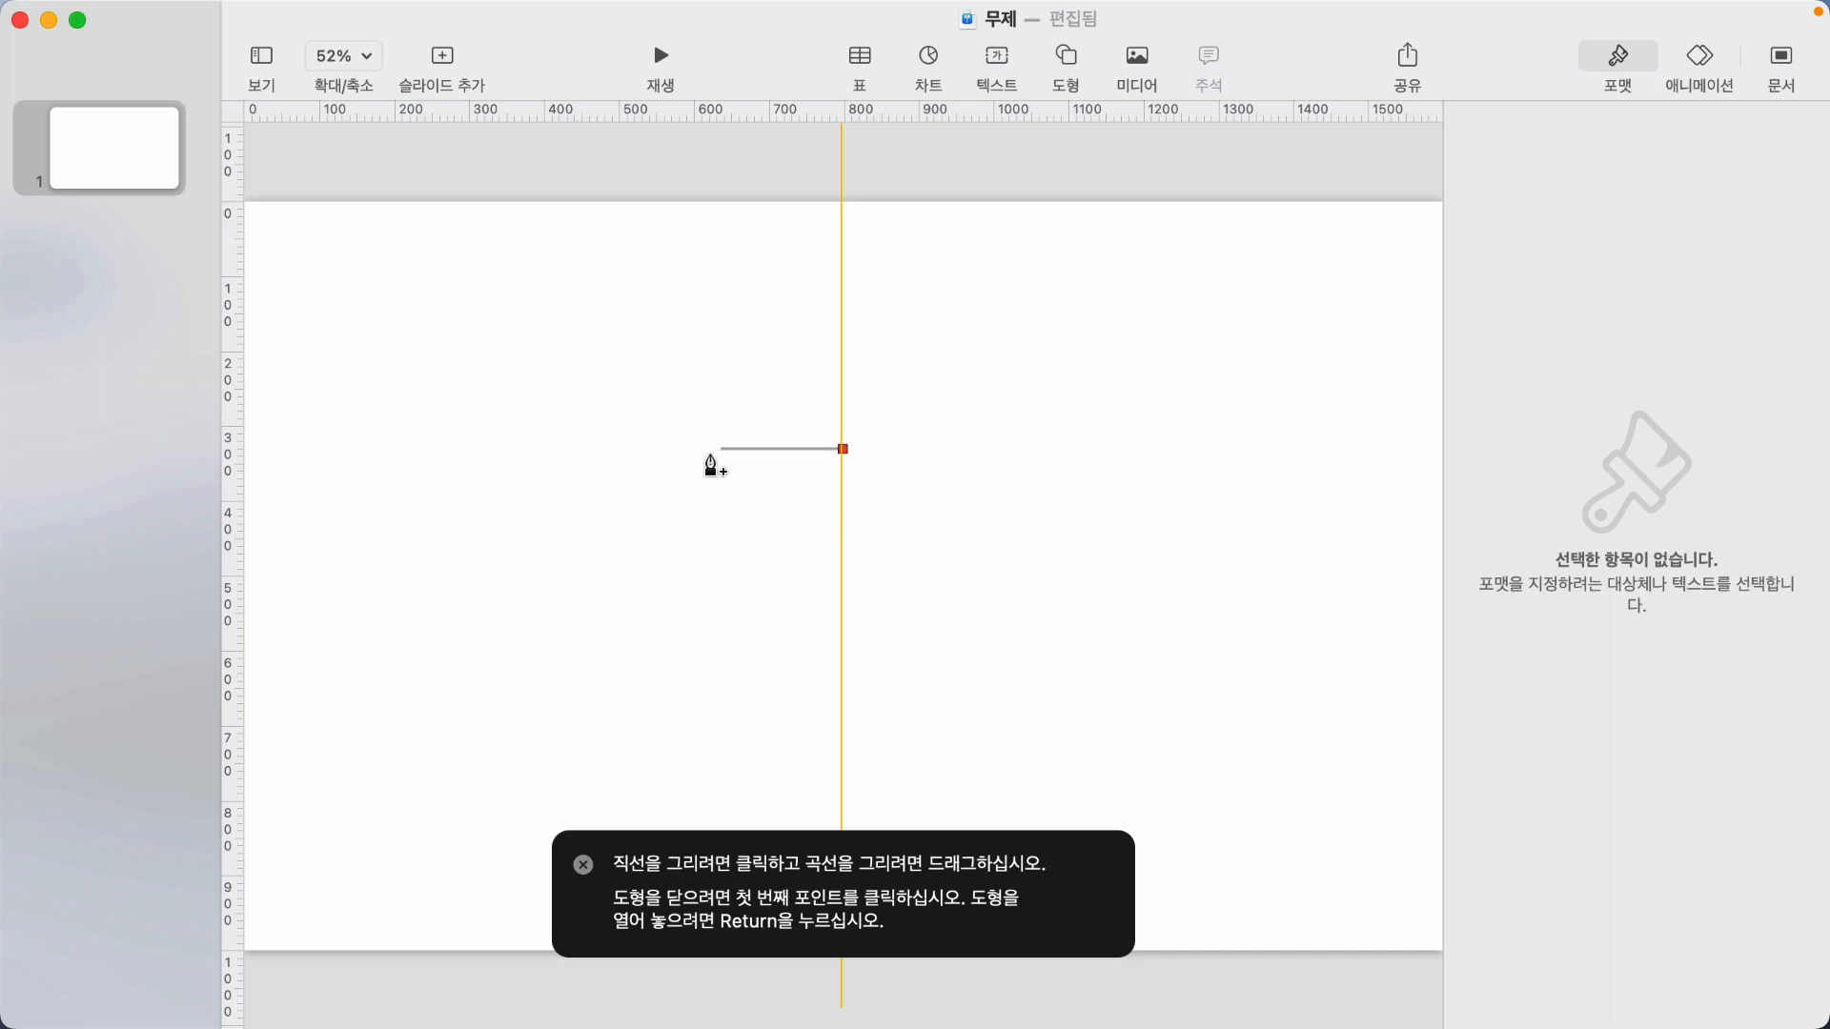
click(477, 448)
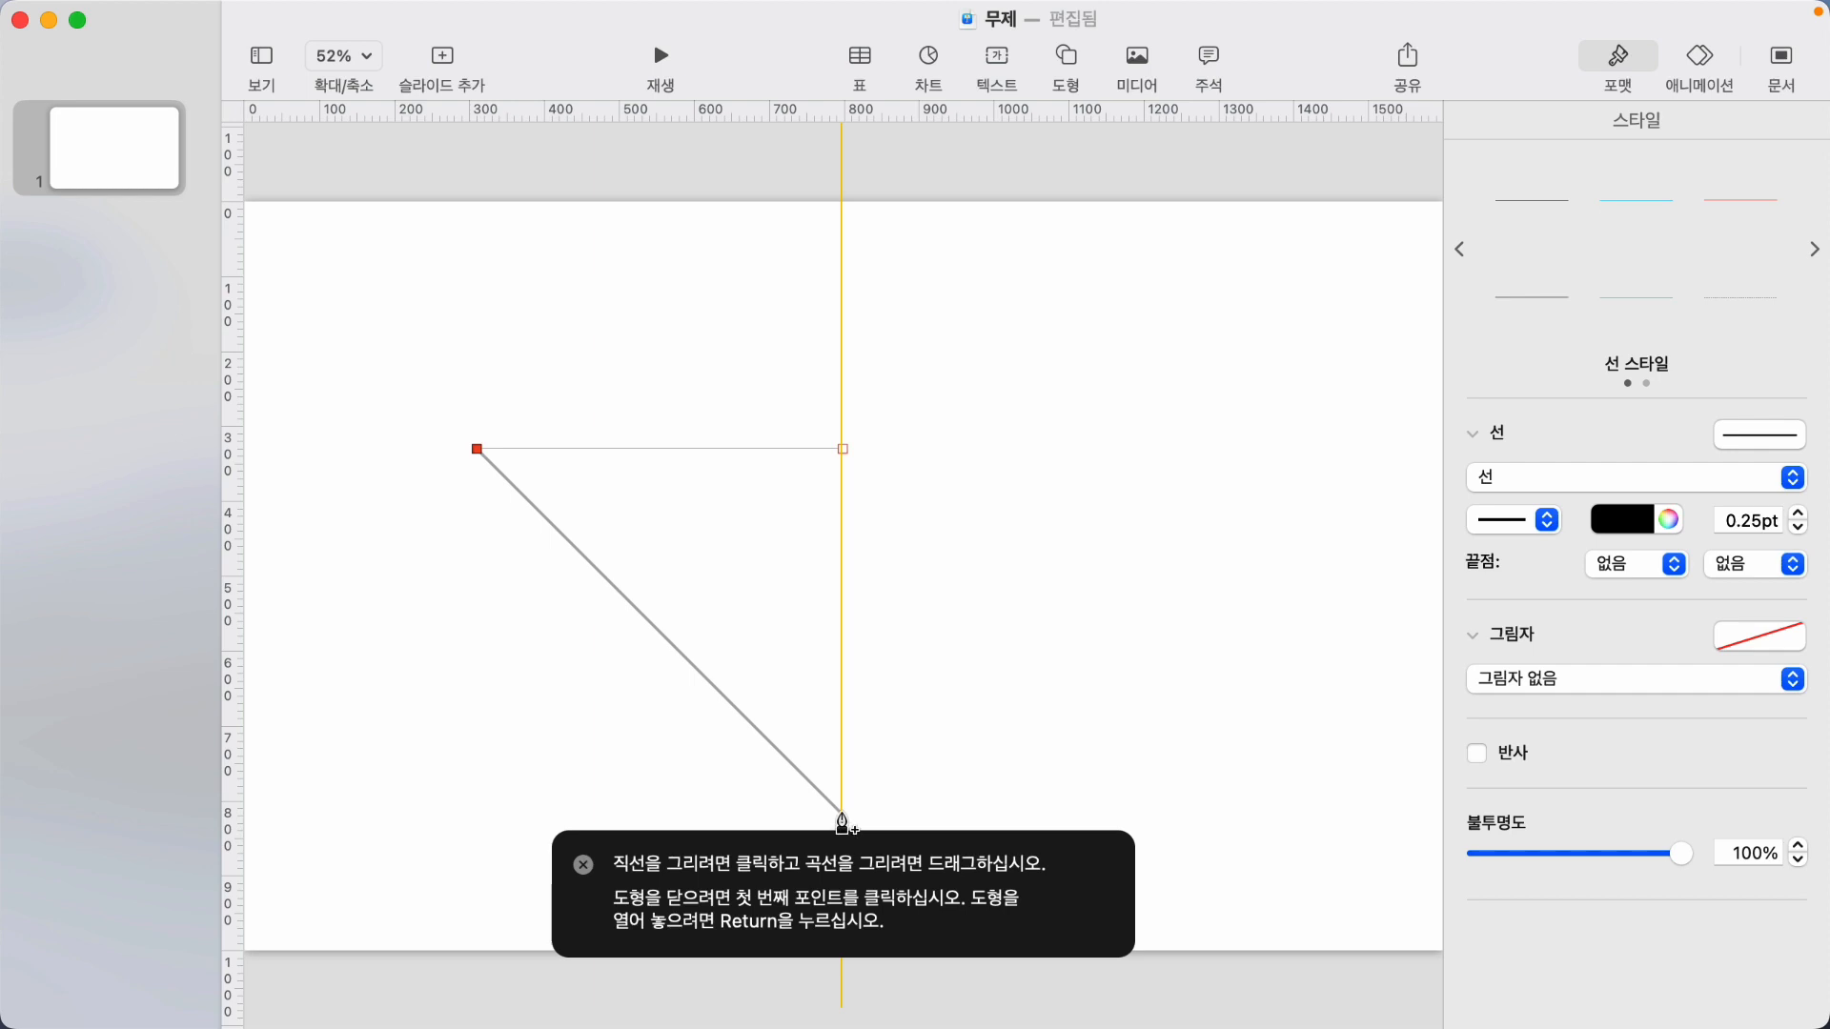
click(843, 817)
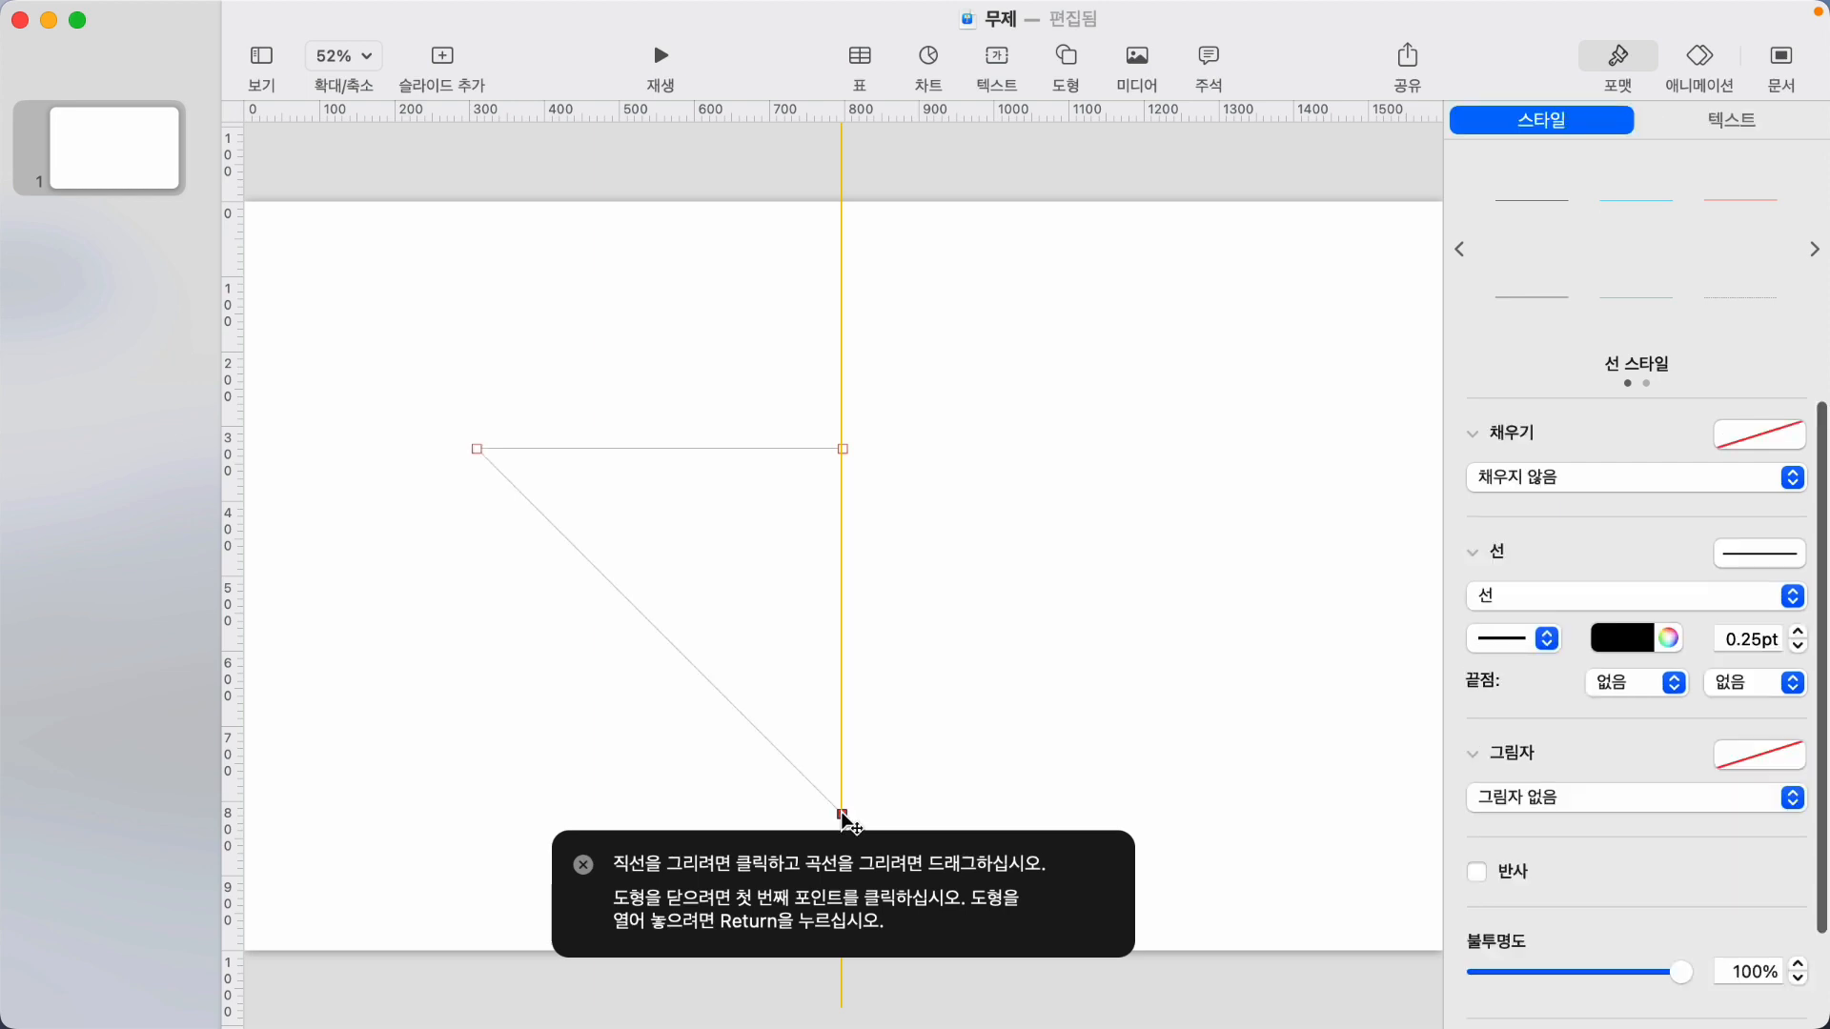
click(842, 449)
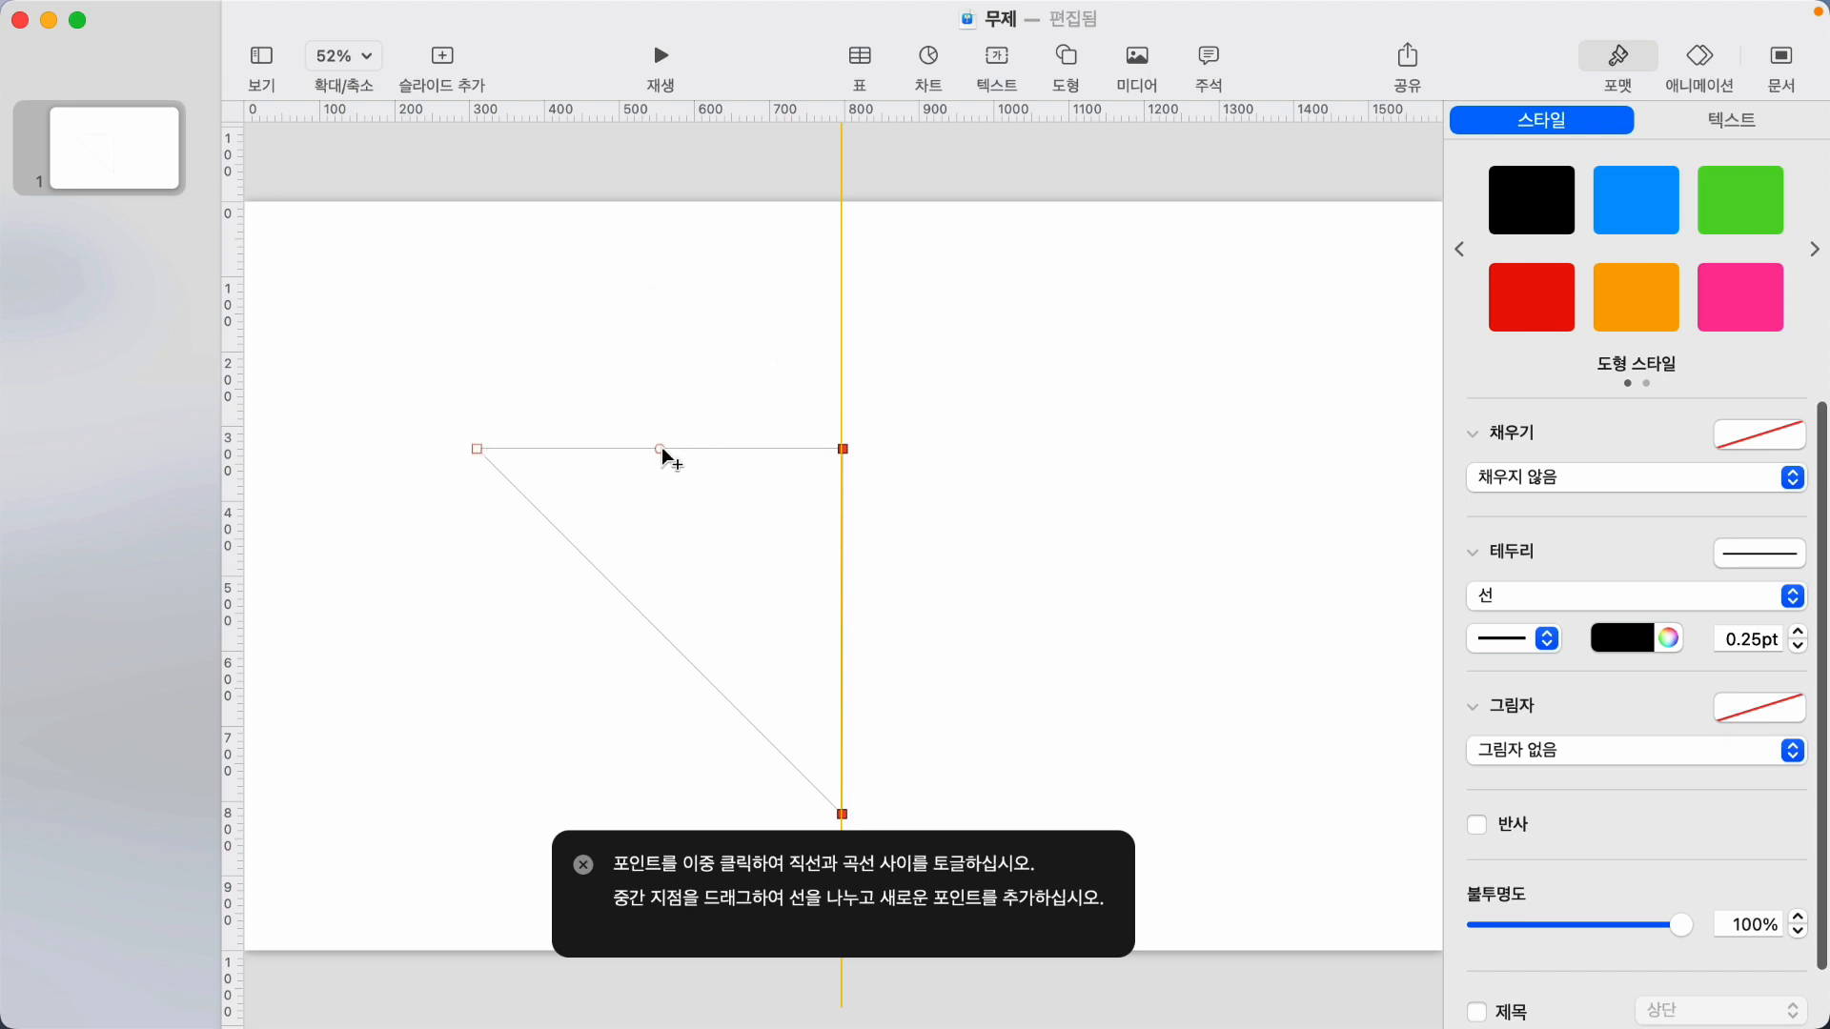
Bend the triangle's top edge upward and its diagonal edge outward into curves, and move its left corner slightly inward.
drag(661, 448, 652, 307)
drag(660, 634, 536, 645)
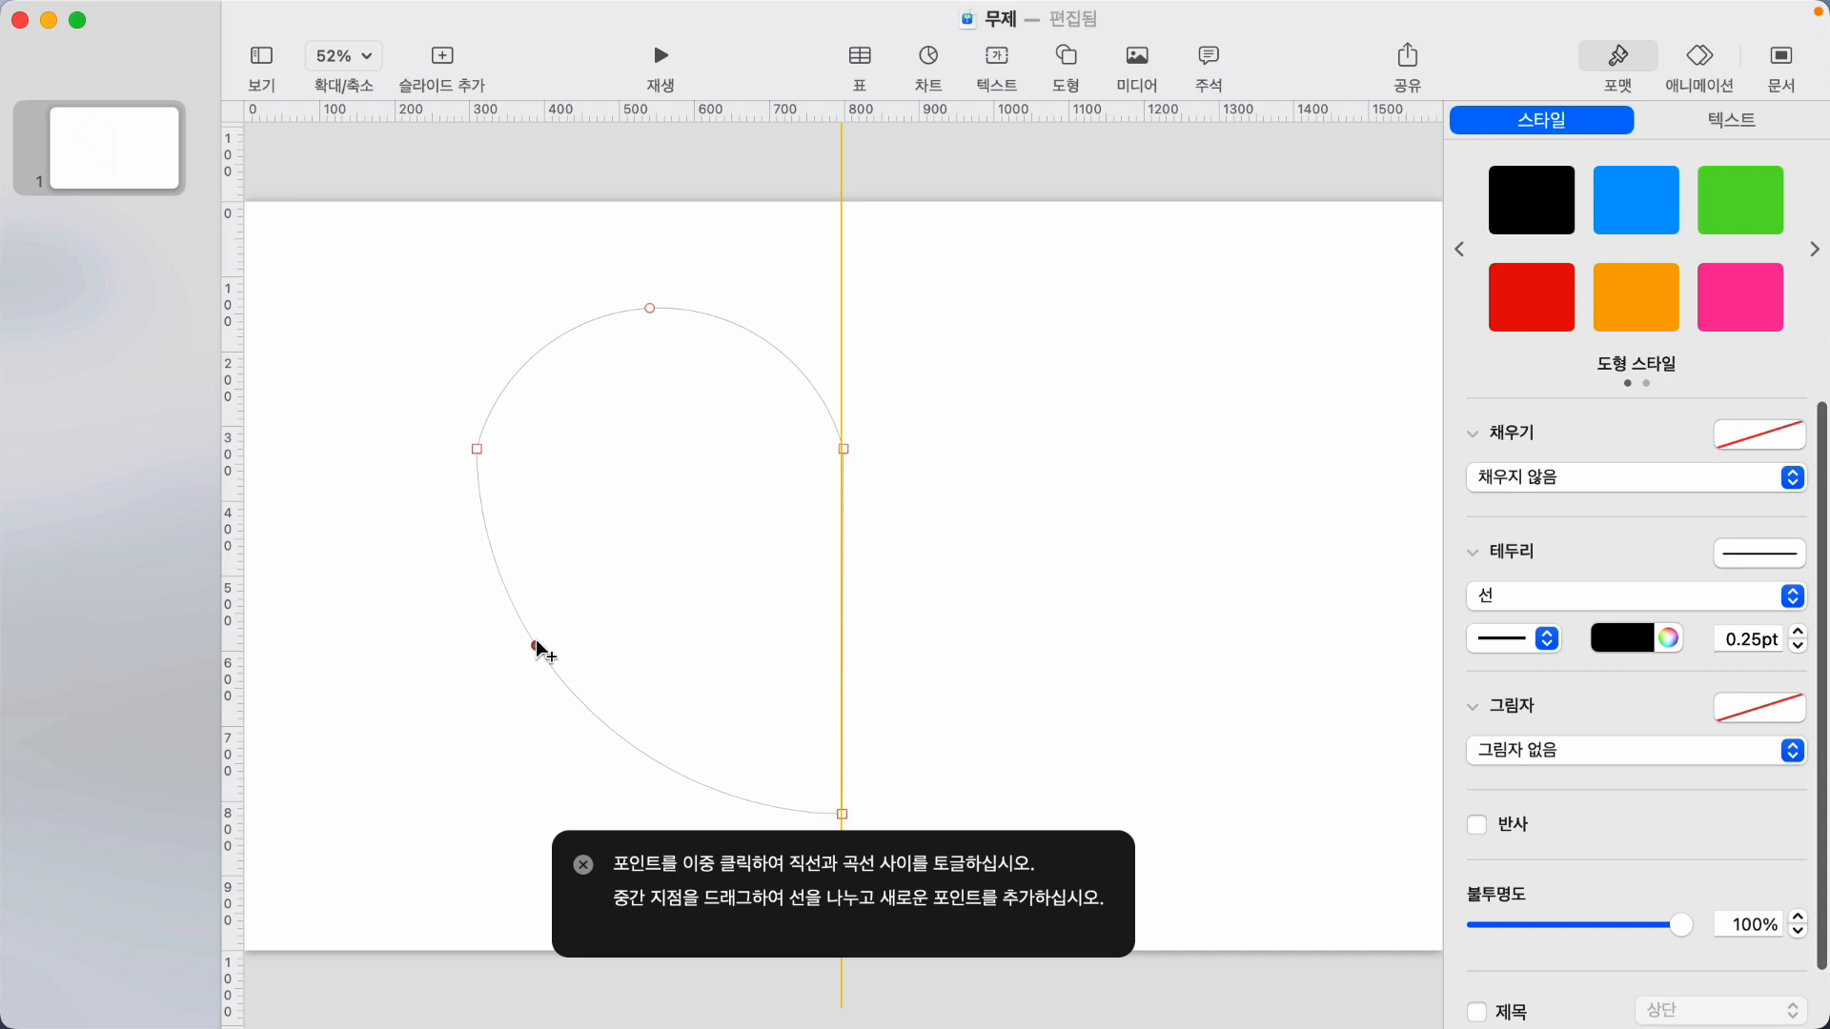
click(477, 448)
drag(480, 456, 492, 450)
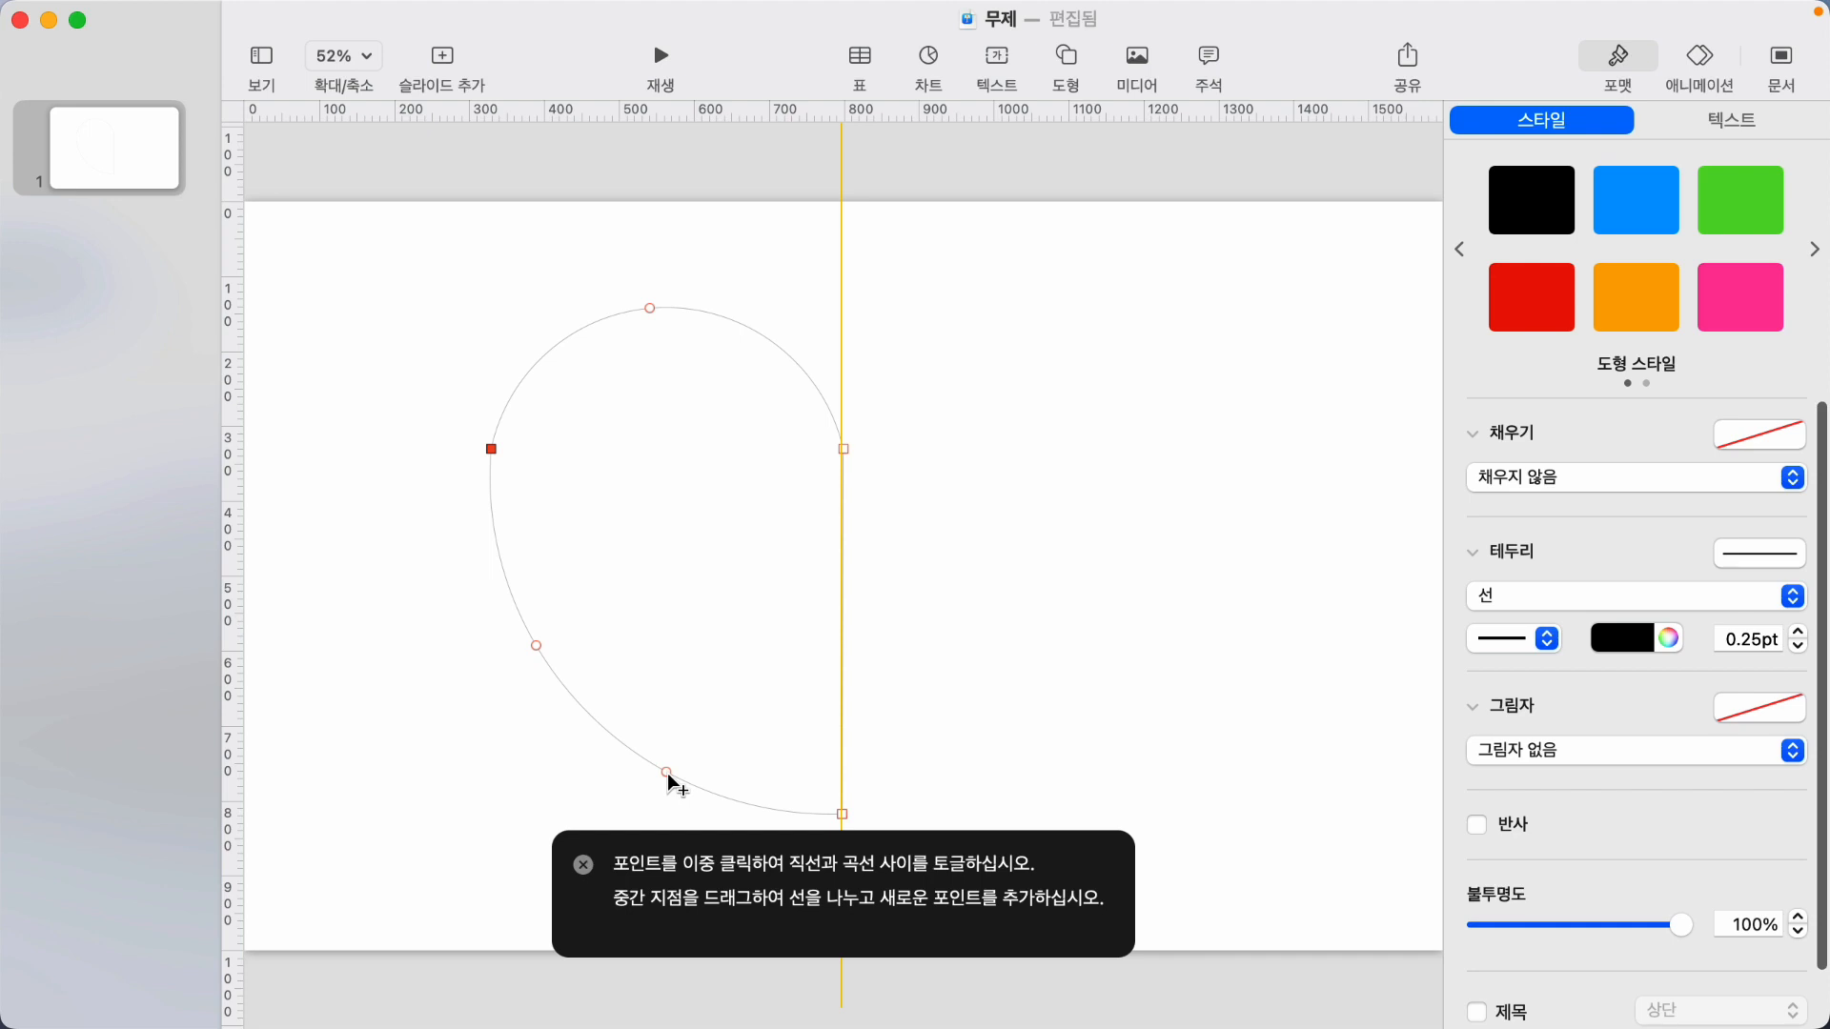
Refine the outline into the left half of a heart by pulling in the lower curve and raising the left corner, and finish editing.
drag(667, 774, 680, 728)
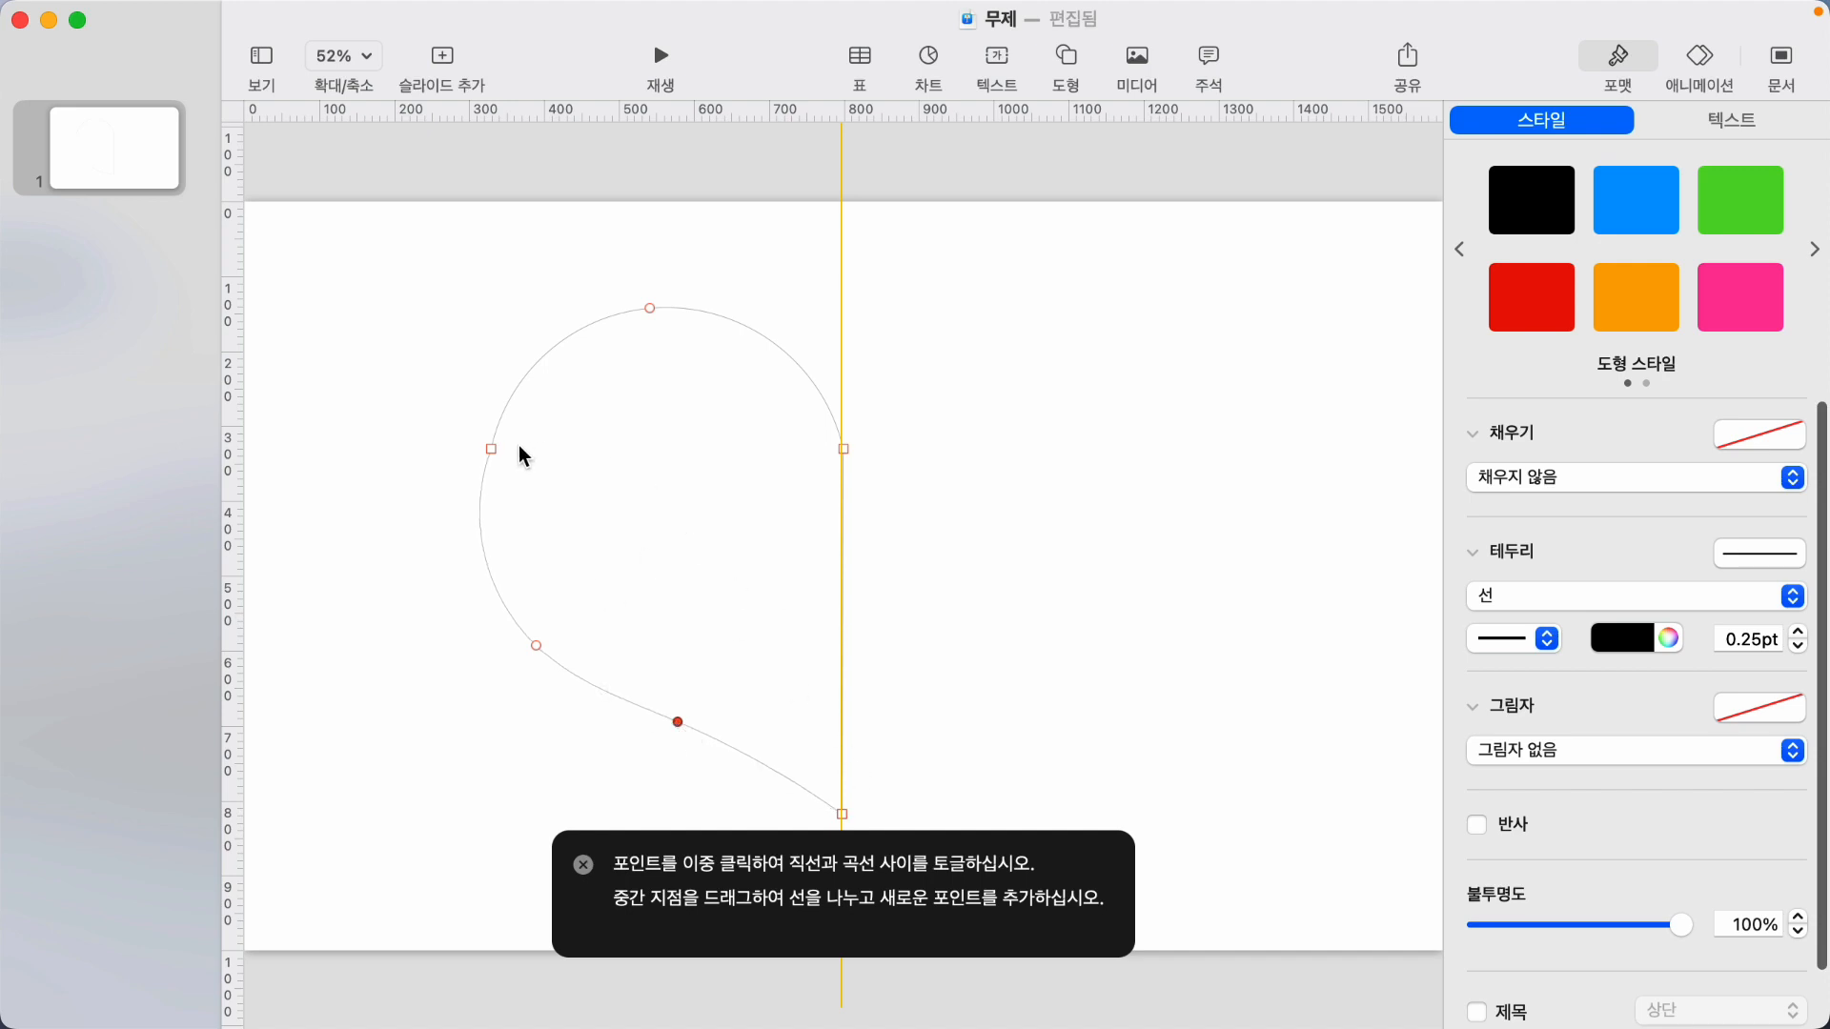
drag(491, 449, 505, 393)
drag(540, 642, 543, 631)
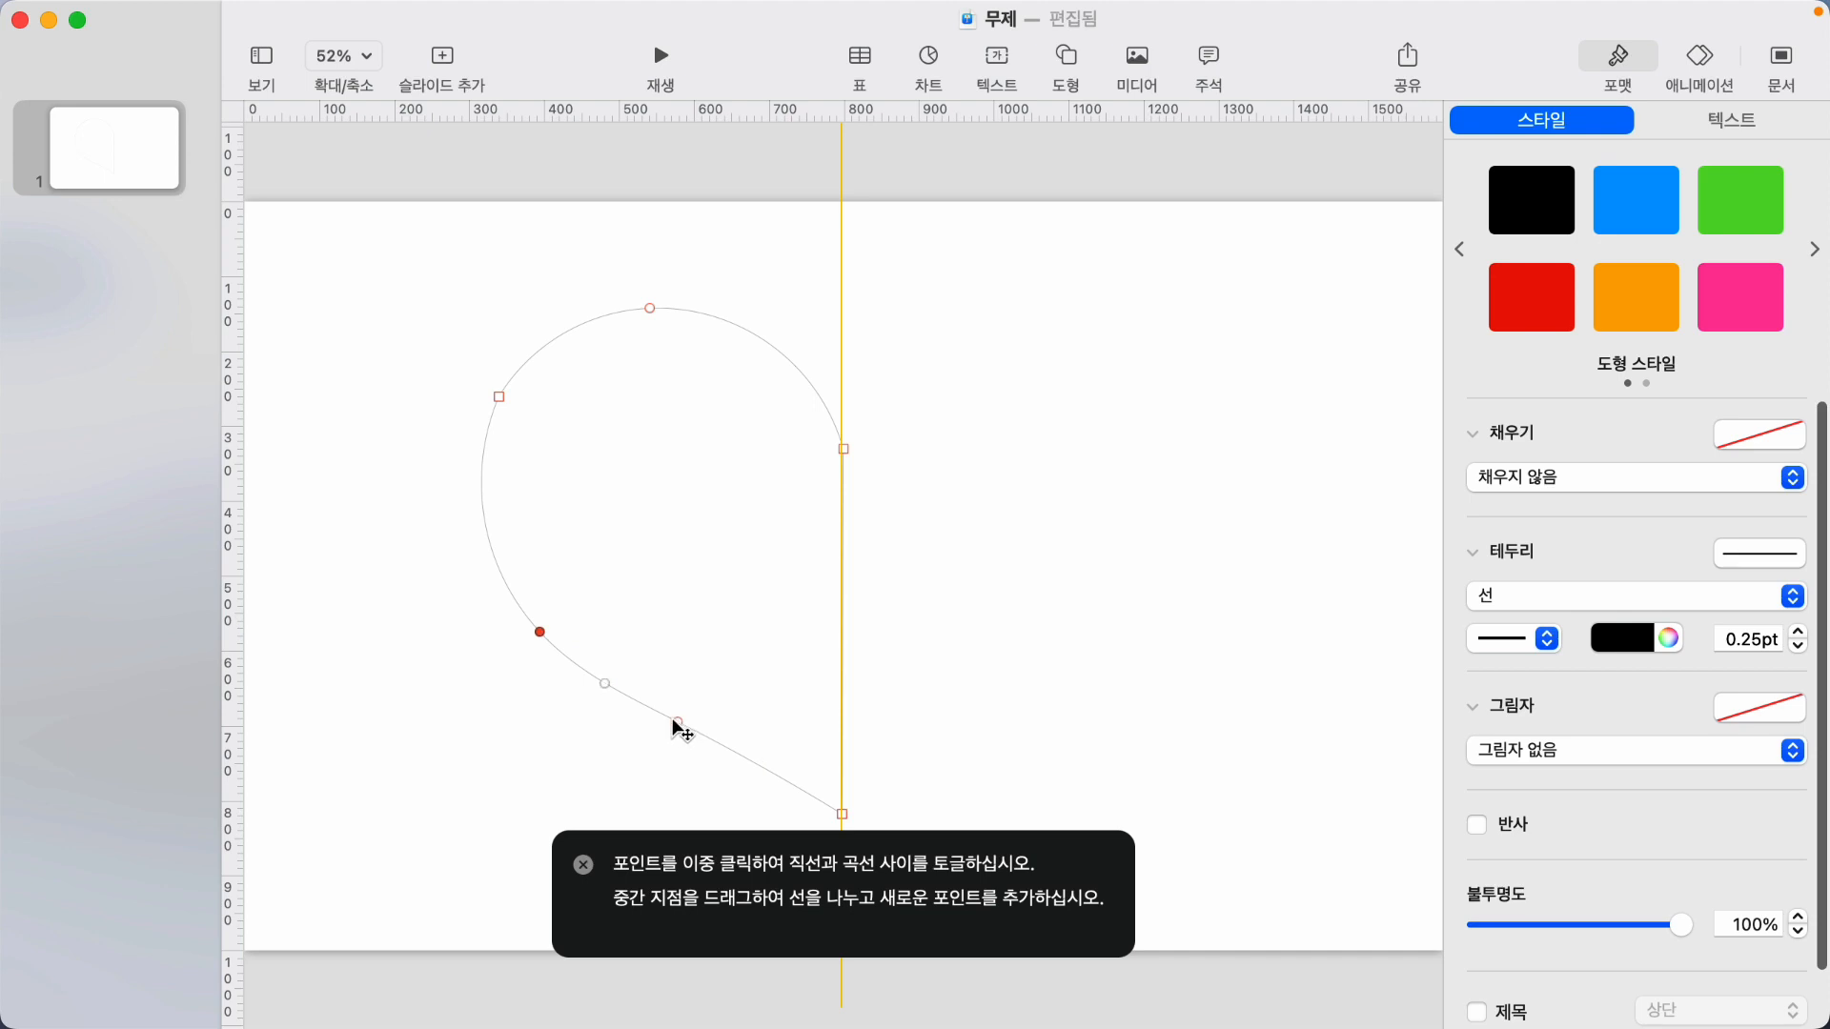
drag(677, 722, 687, 716)
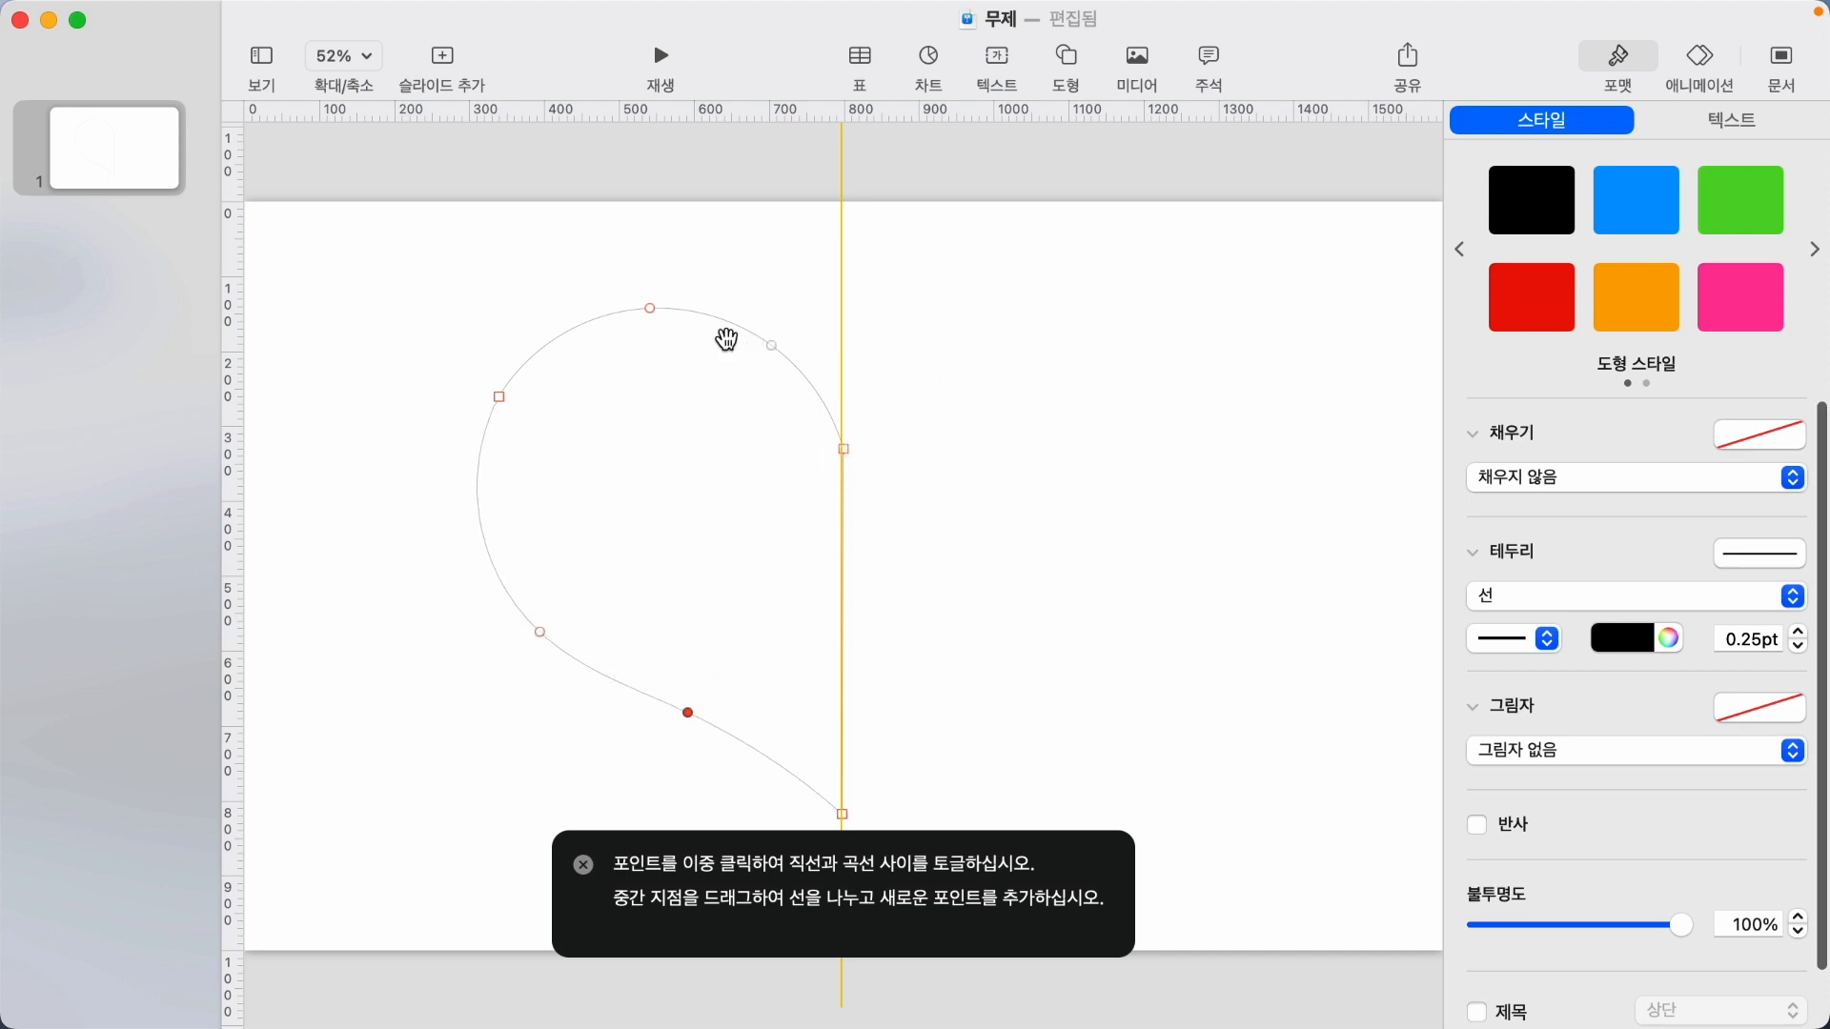
click(1031, 368)
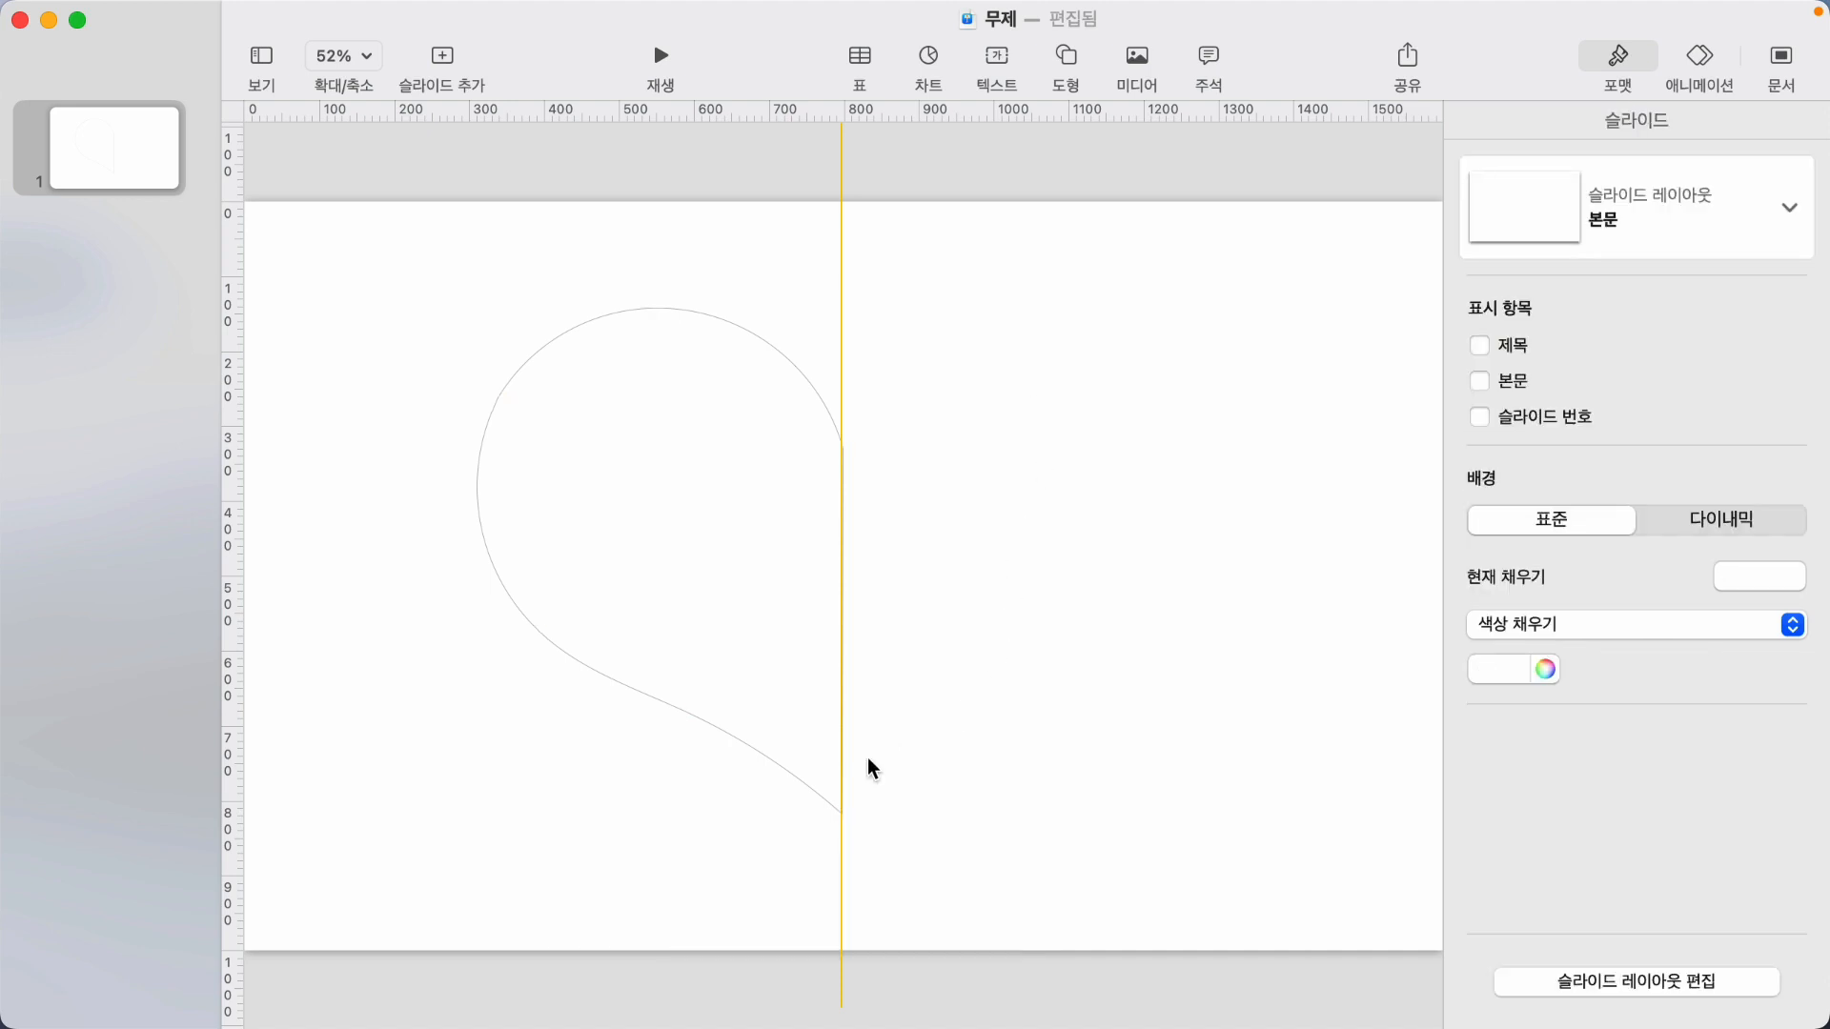
drag(540, 636, 955, 596)
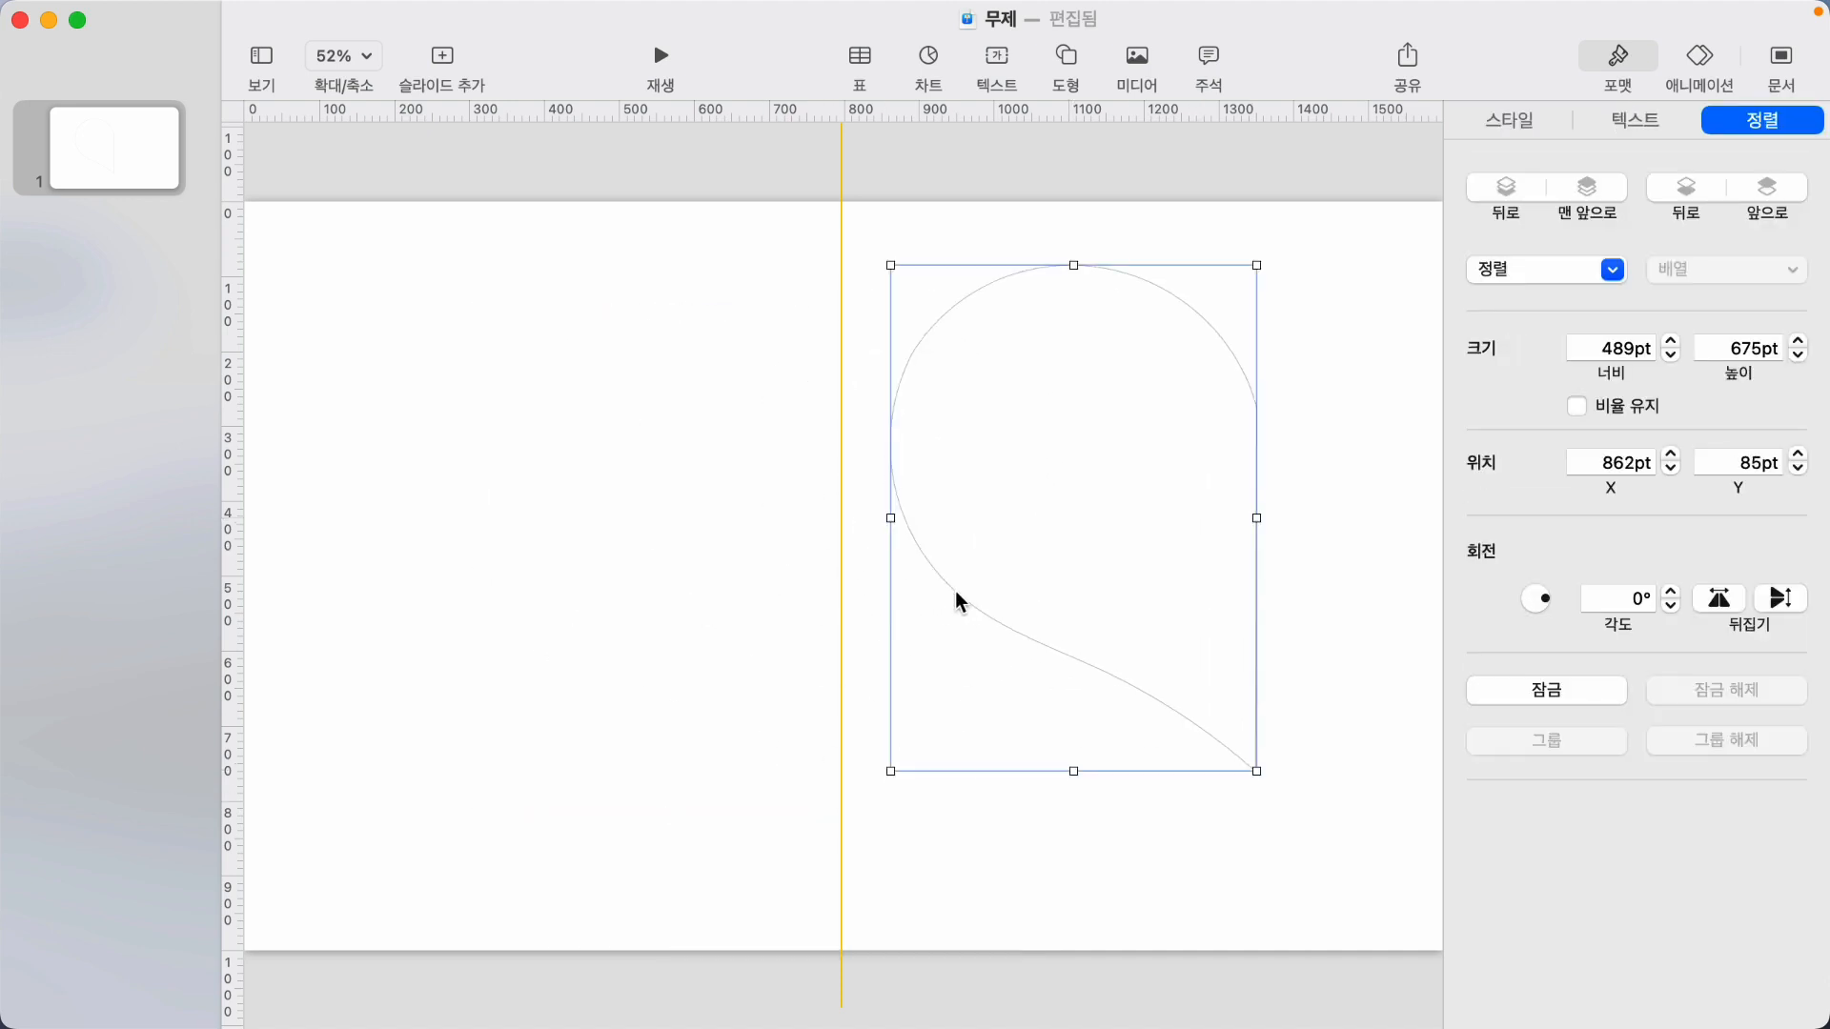
click(992, 639)
key(super+z)
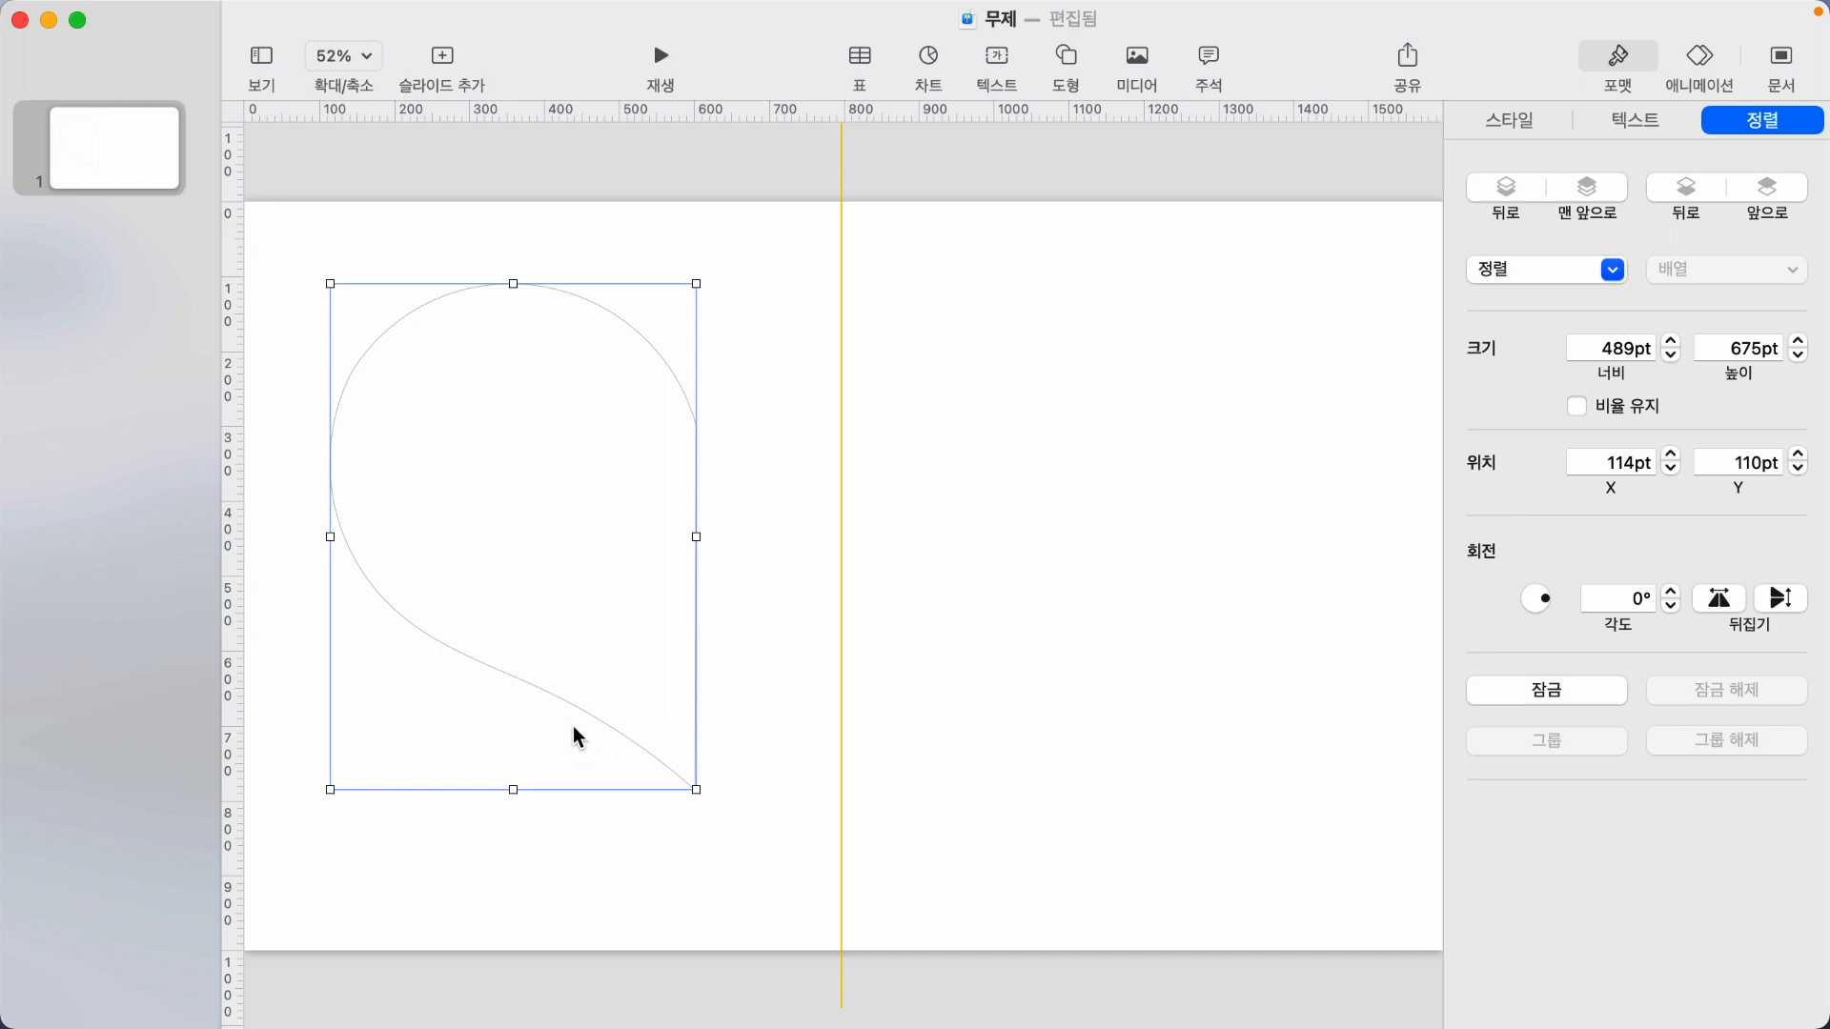
Duplicate the half heart to the right, flip the copy horizontally, and place it against the original's straight edge.
drag(574, 724, 999, 683)
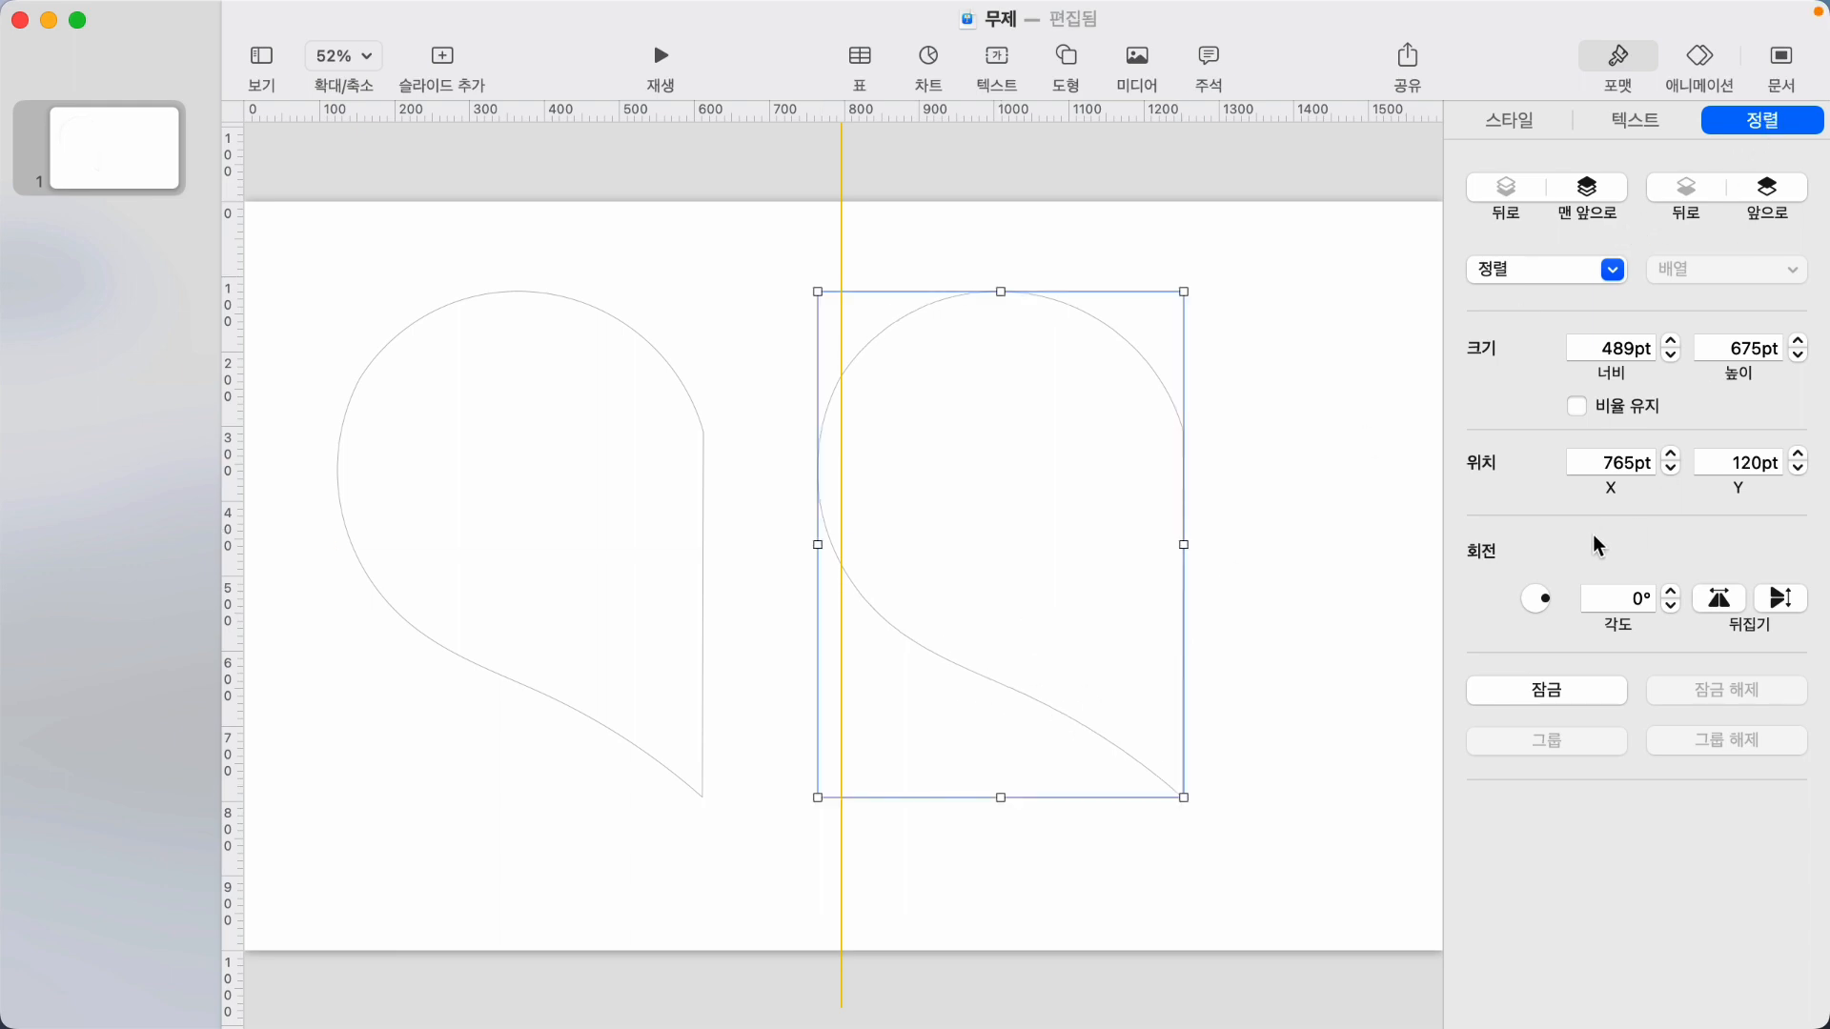
click(1719, 601)
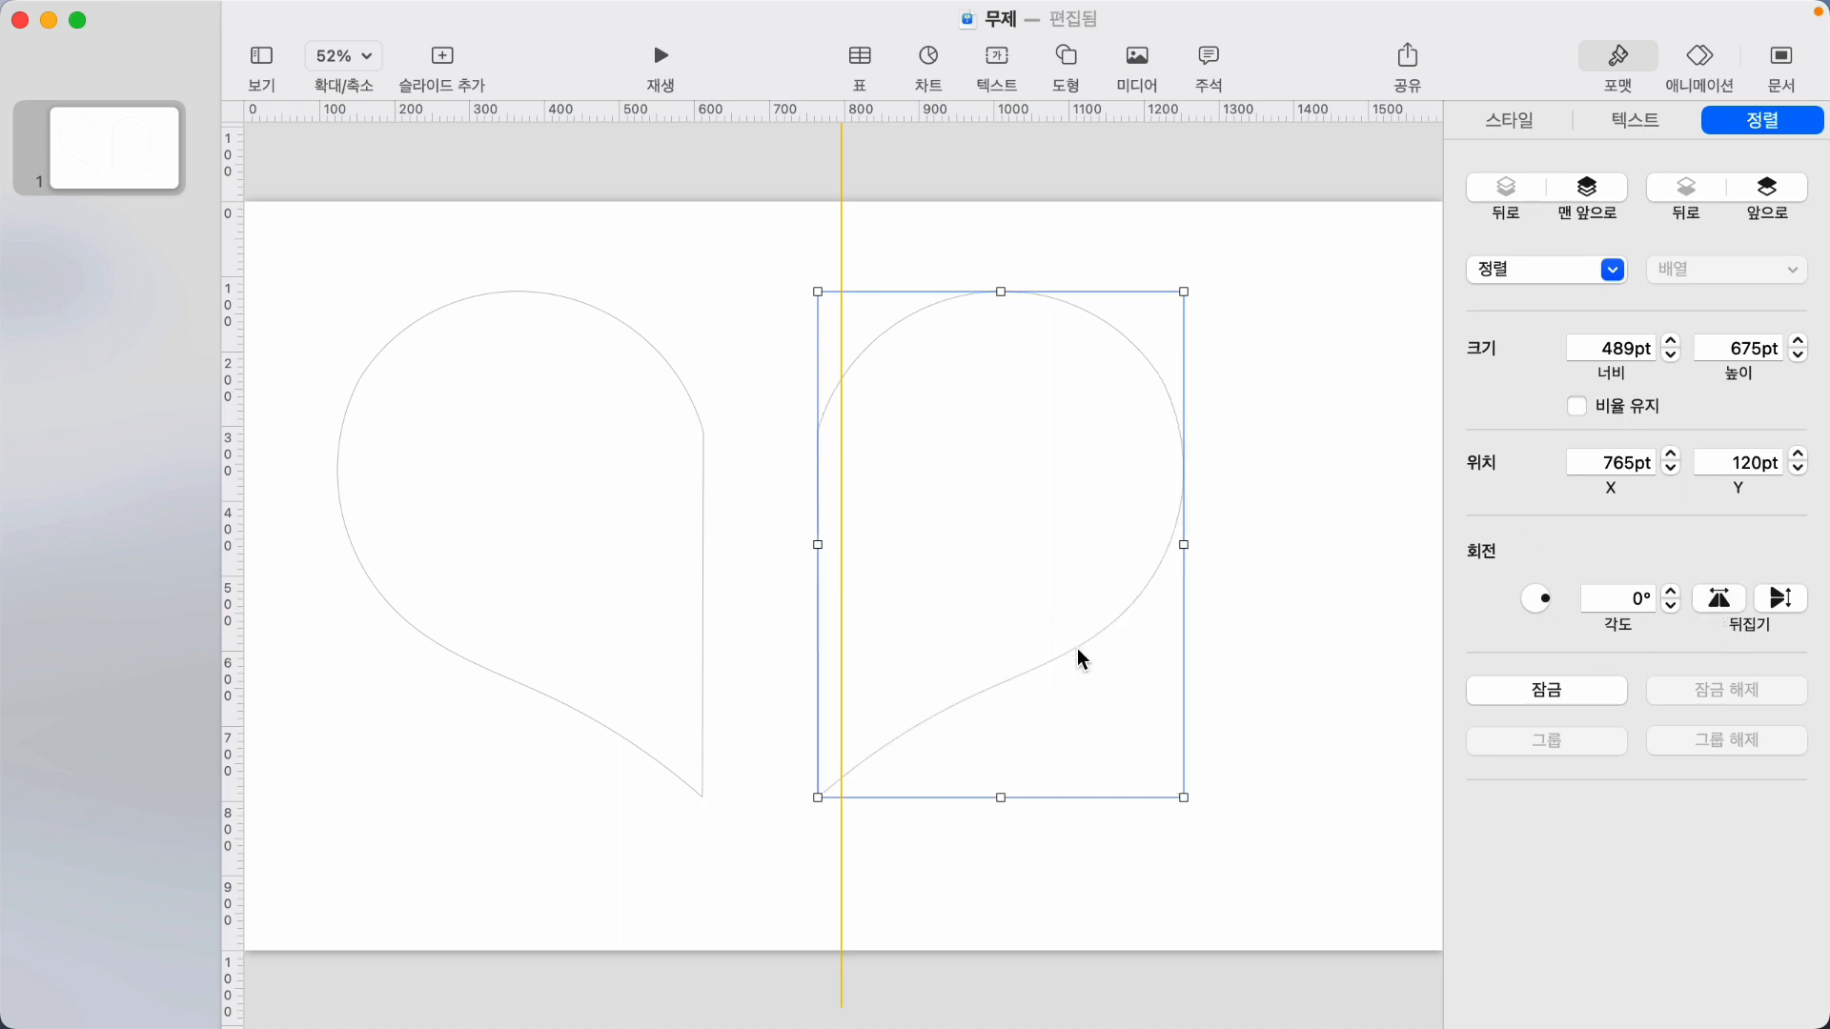
drag(1076, 650, 959, 640)
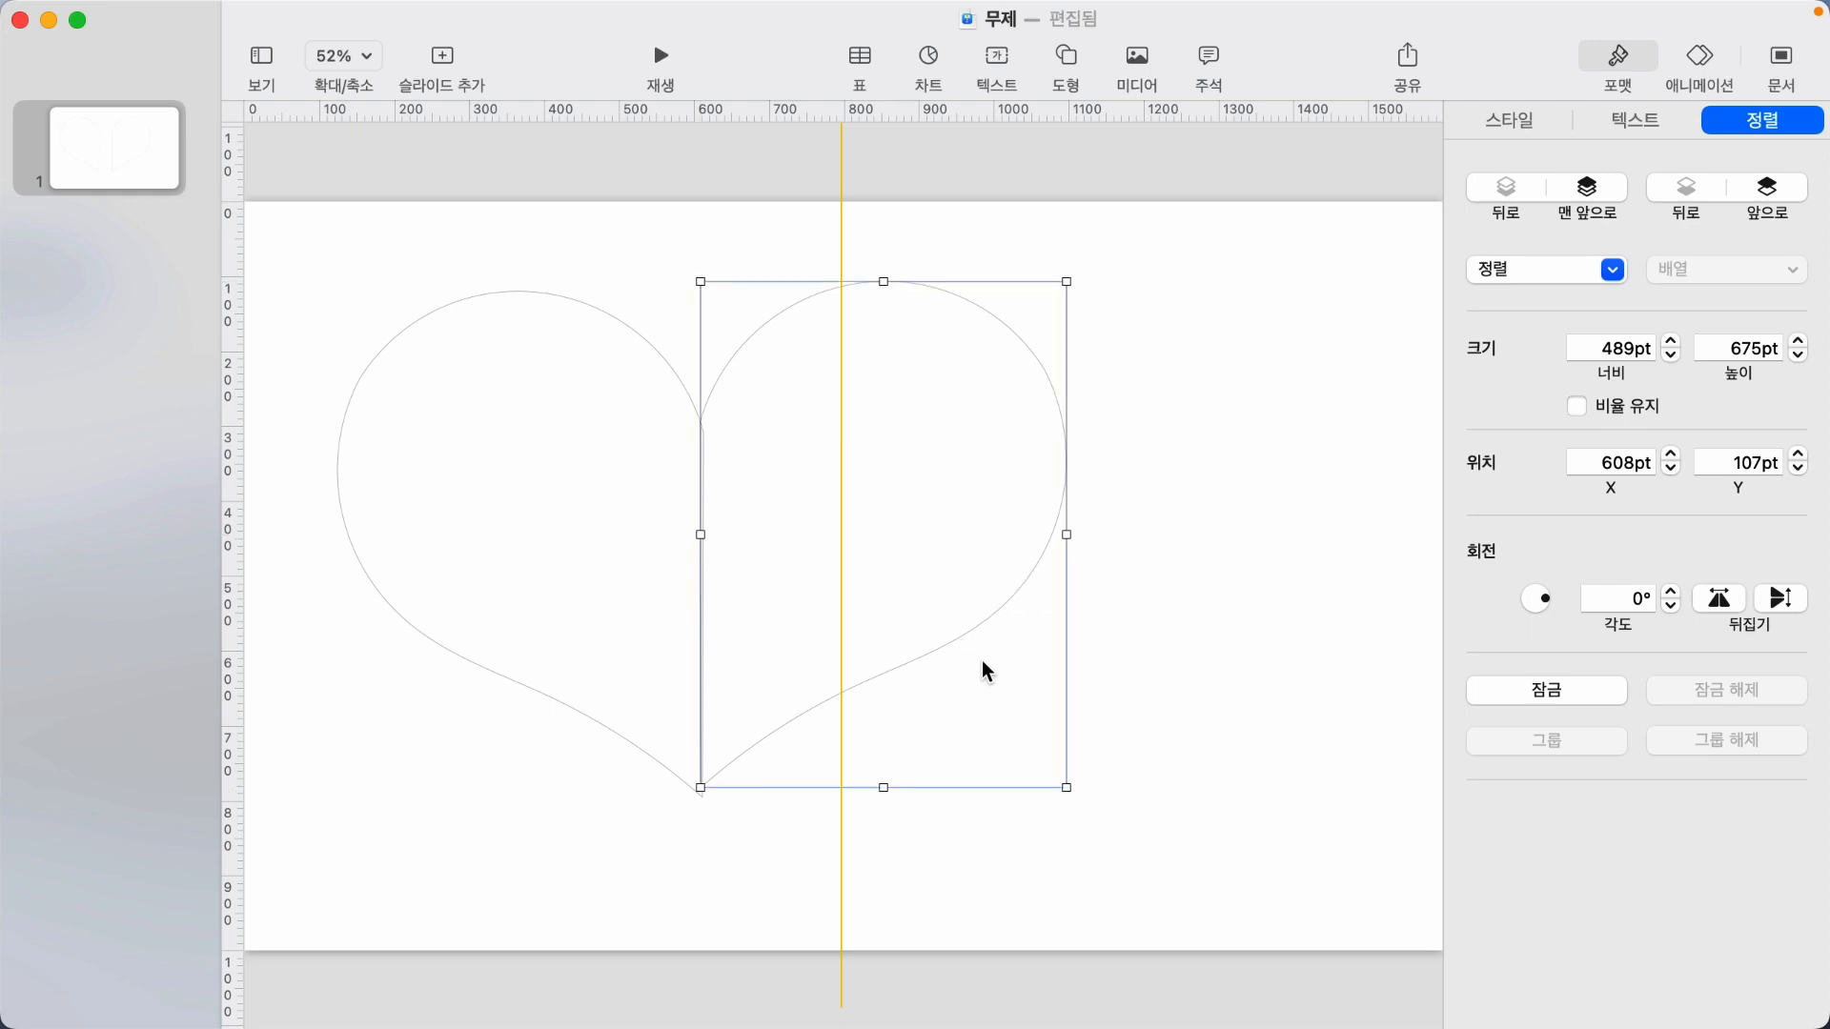
Select both heart halves and align them along their bottom edges (하단).
click(395, 265)
drag(363, 253, 758, 576)
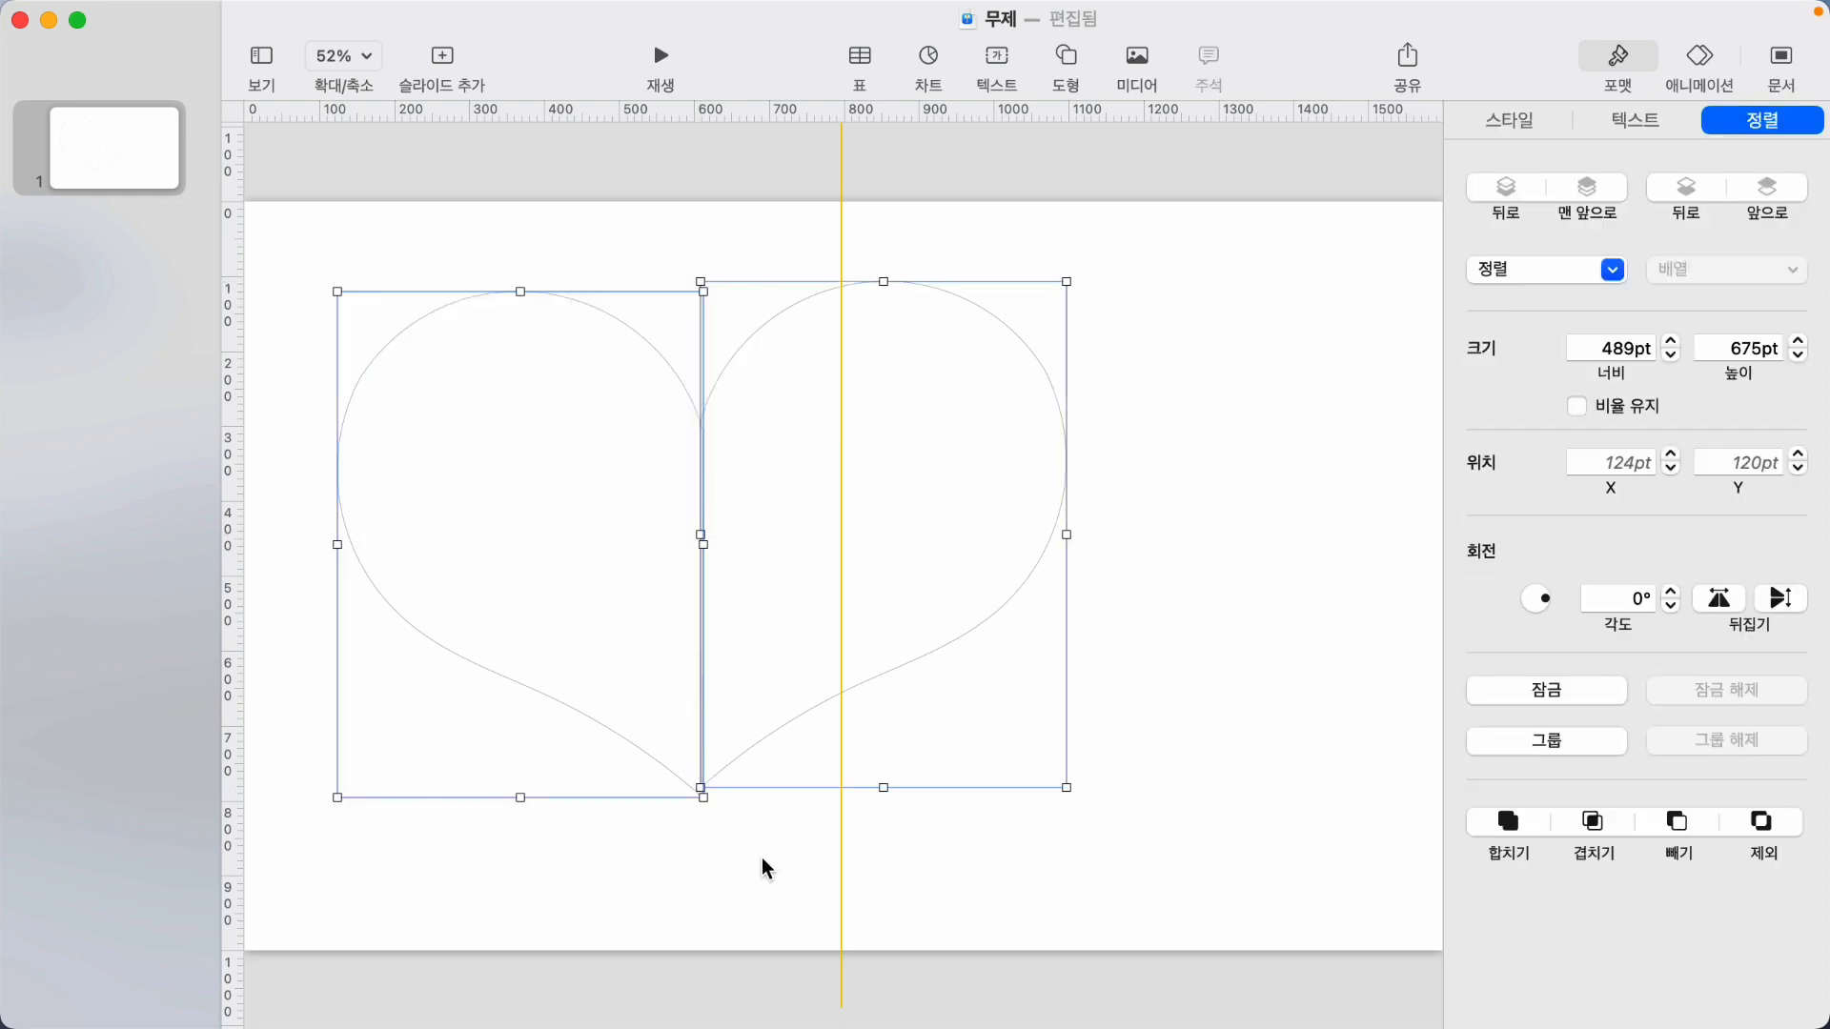
click(762, 856)
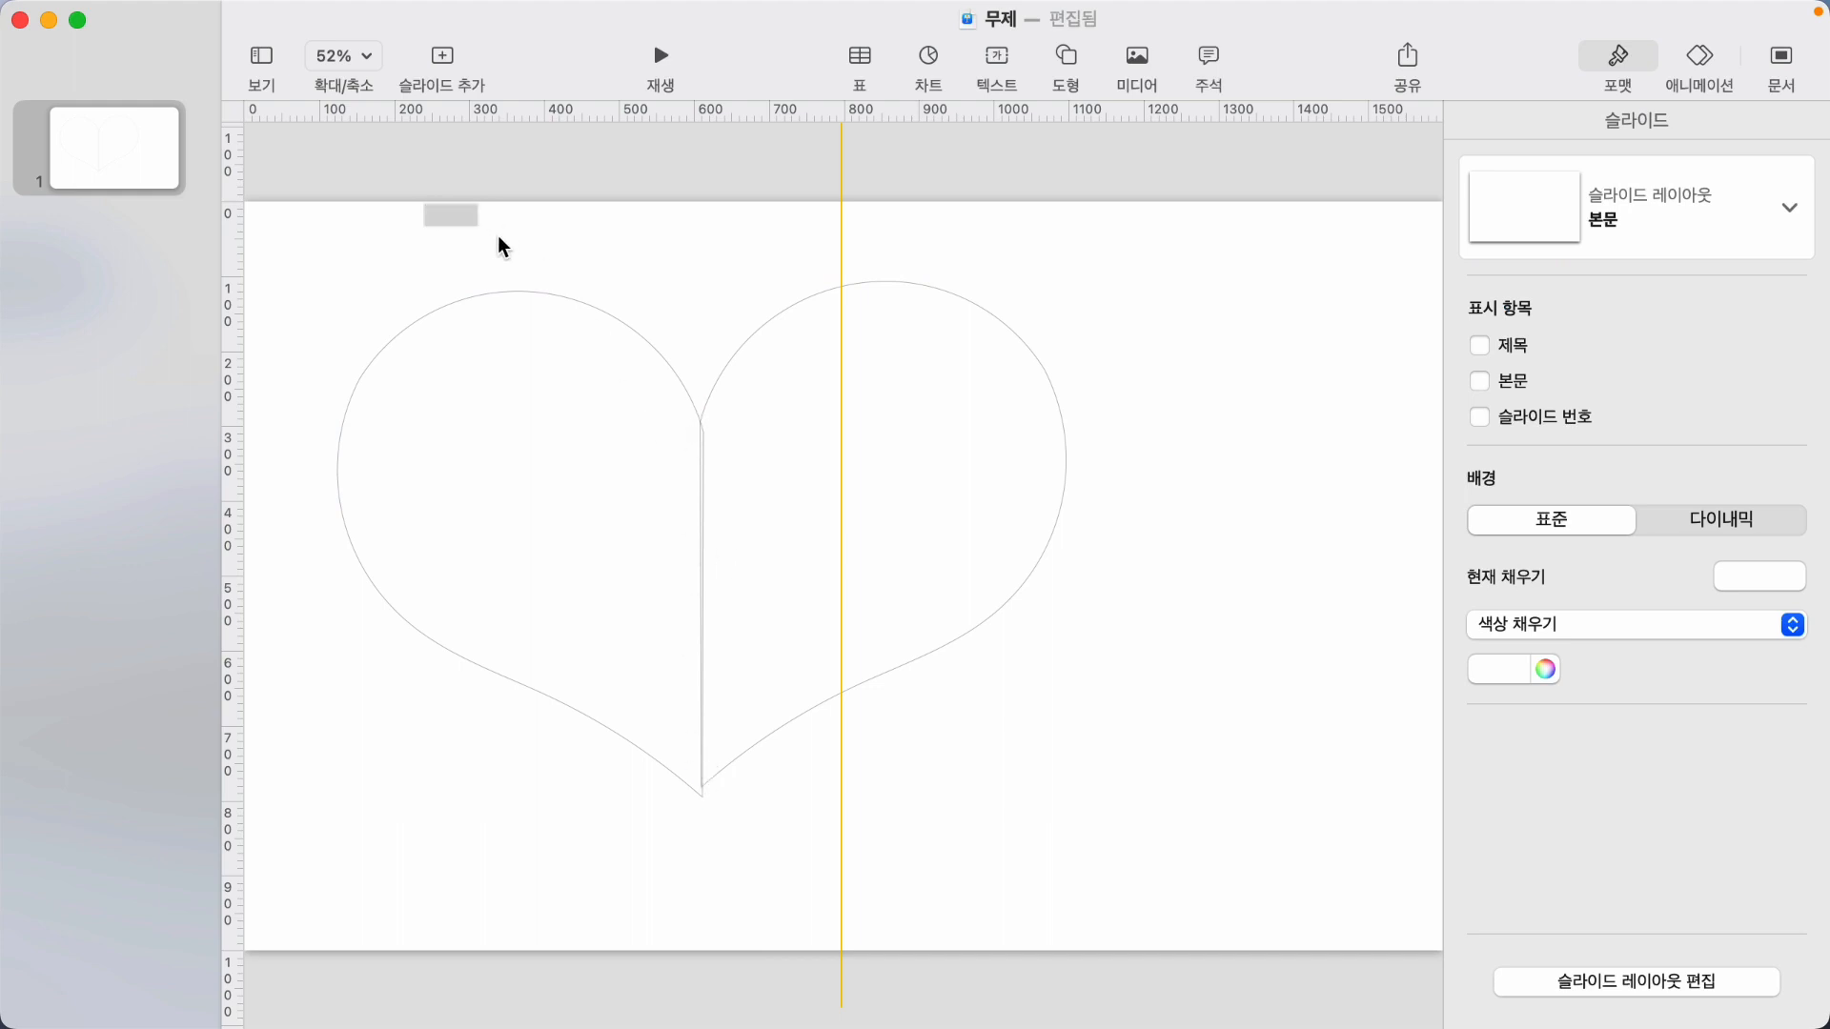
drag(498, 238, 779, 727)
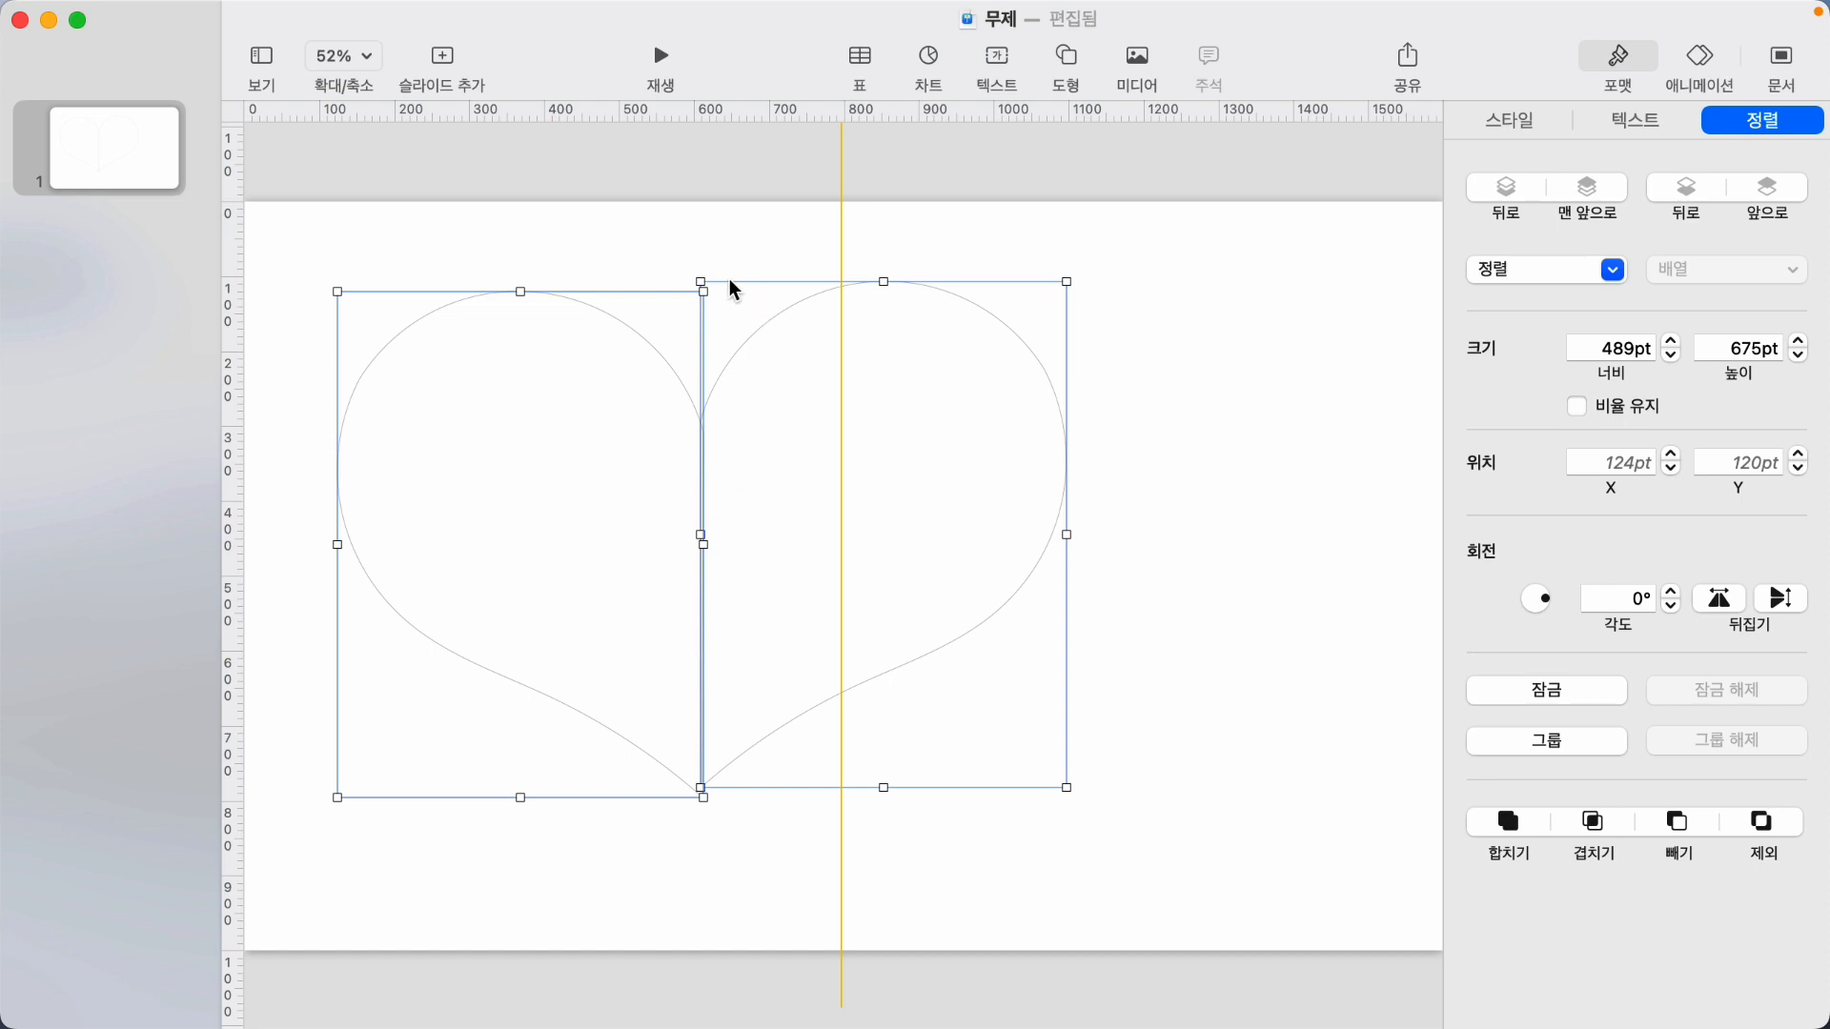
right_click(706, 374)
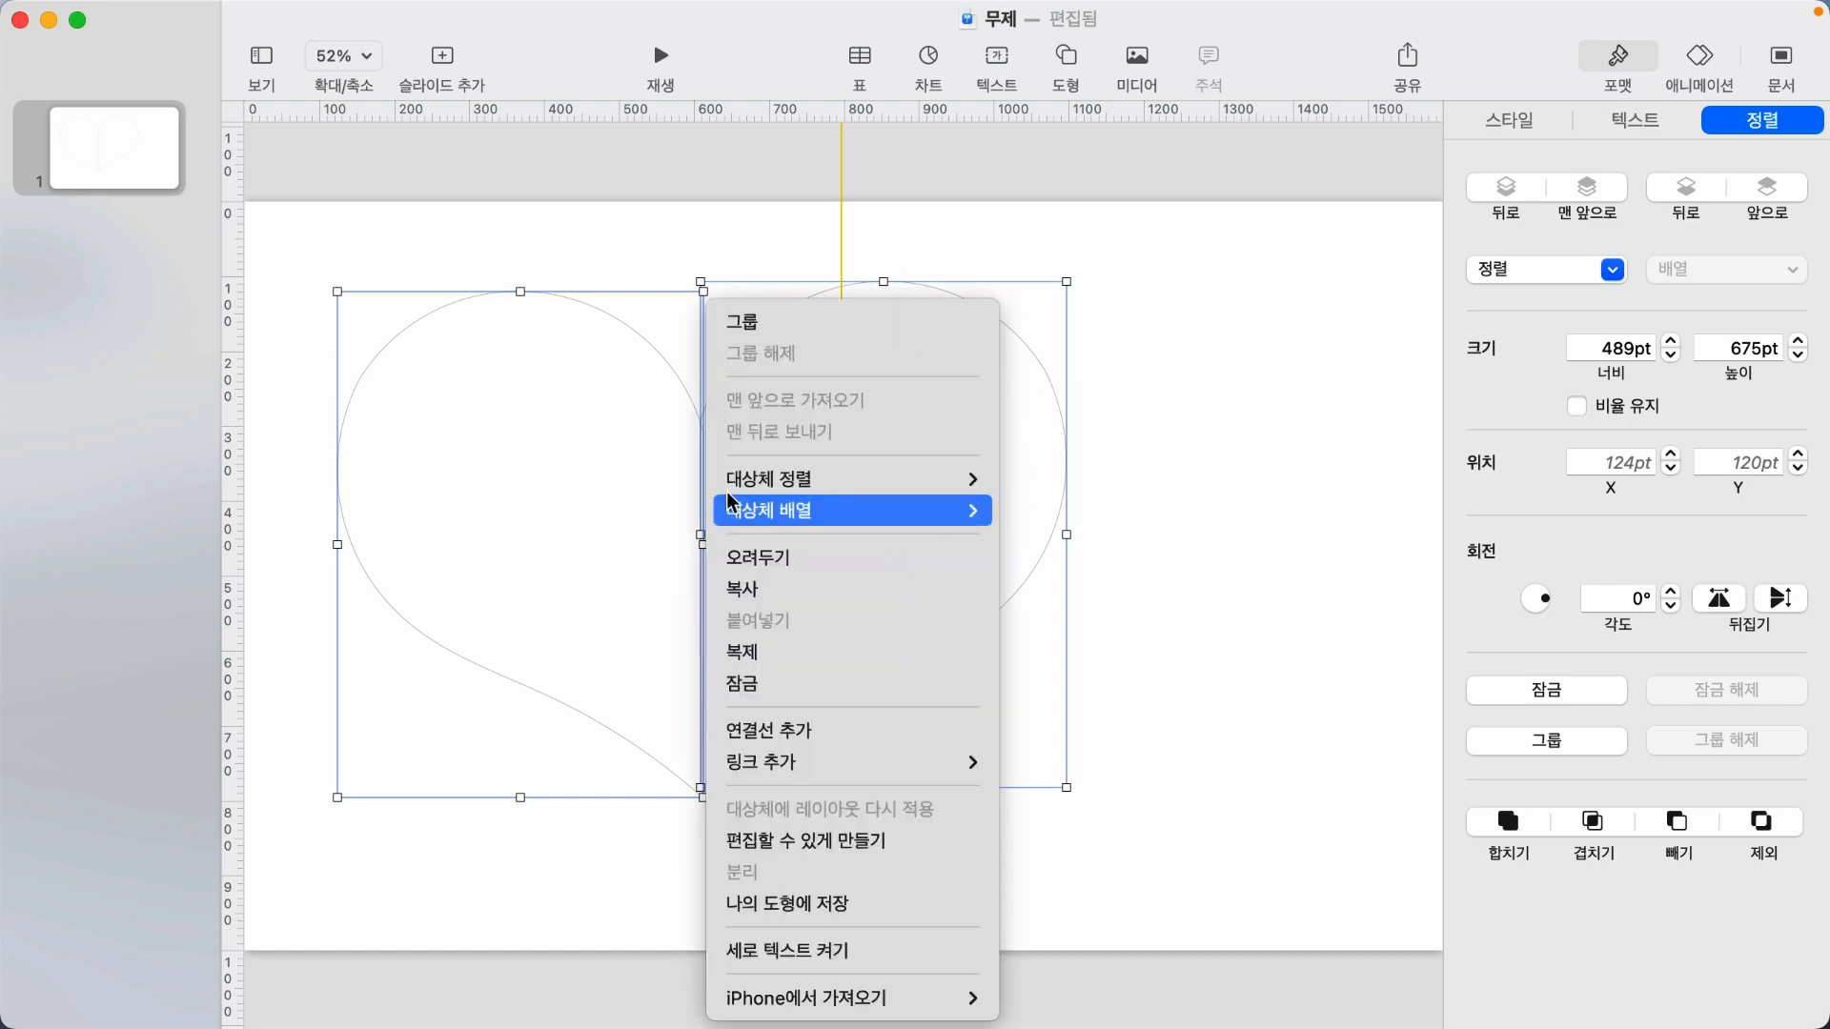
mouse_move(884, 489)
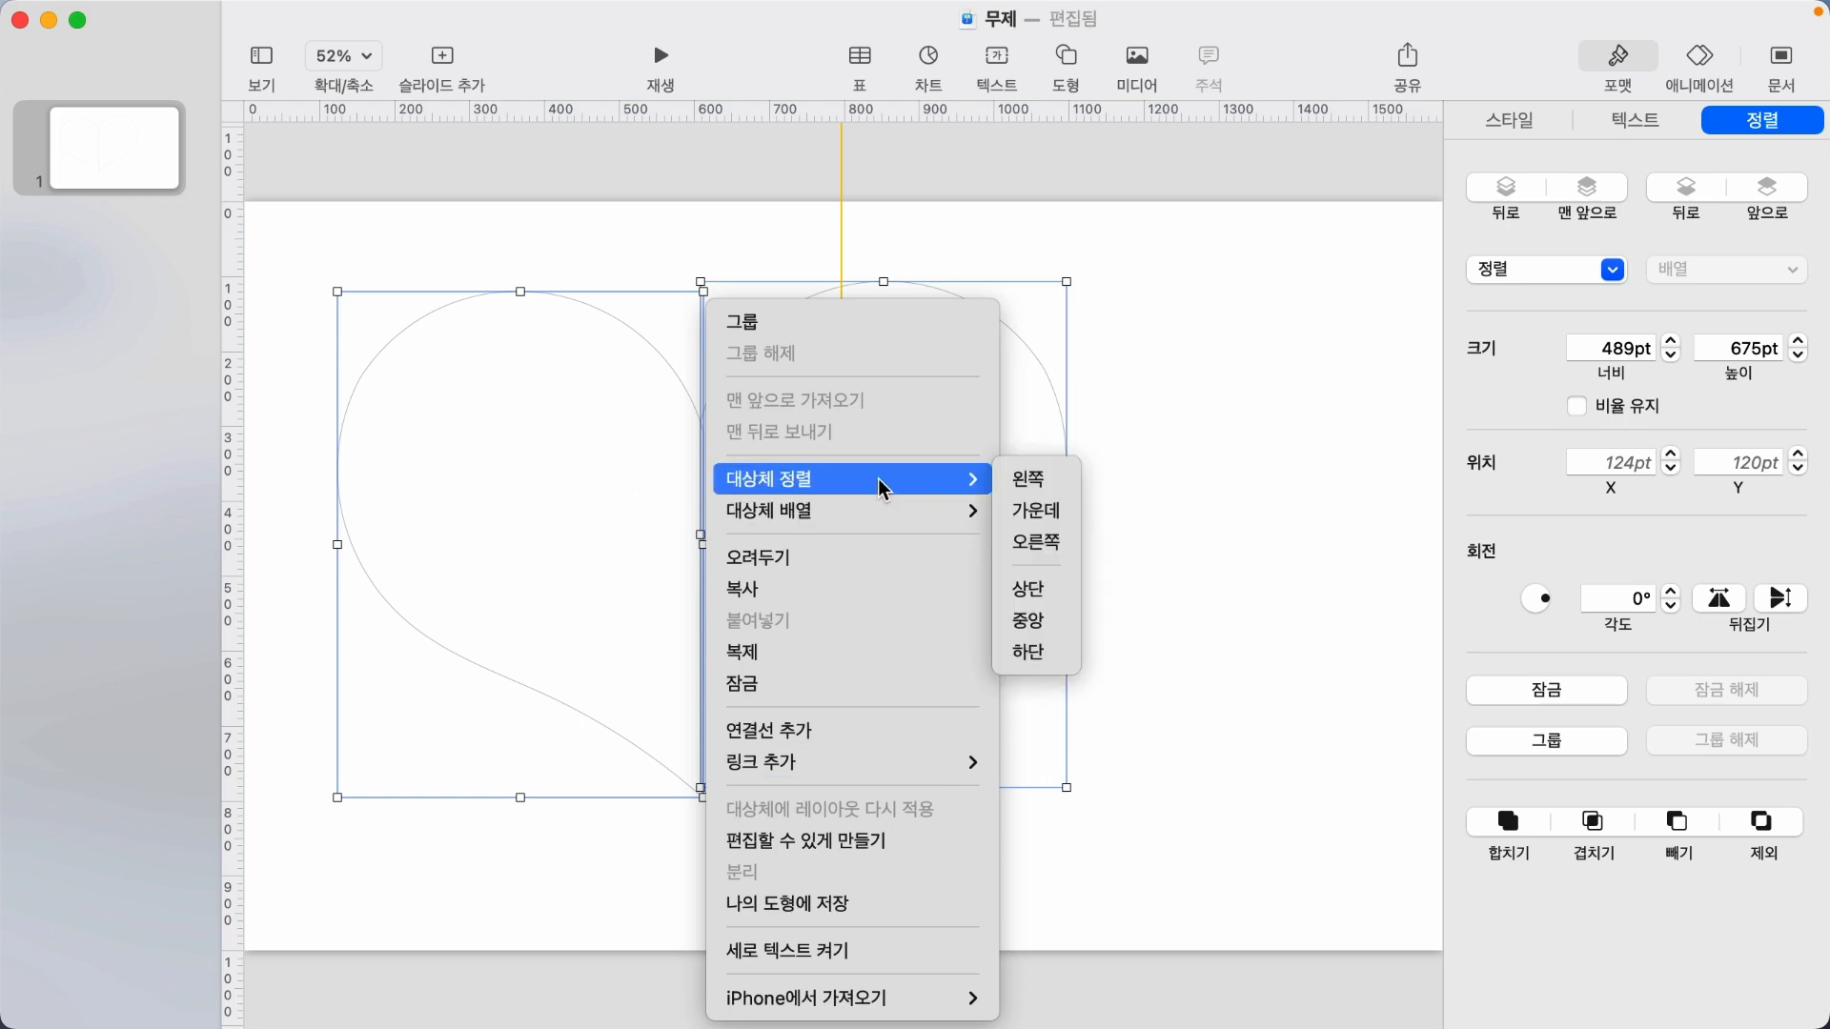
click(1060, 656)
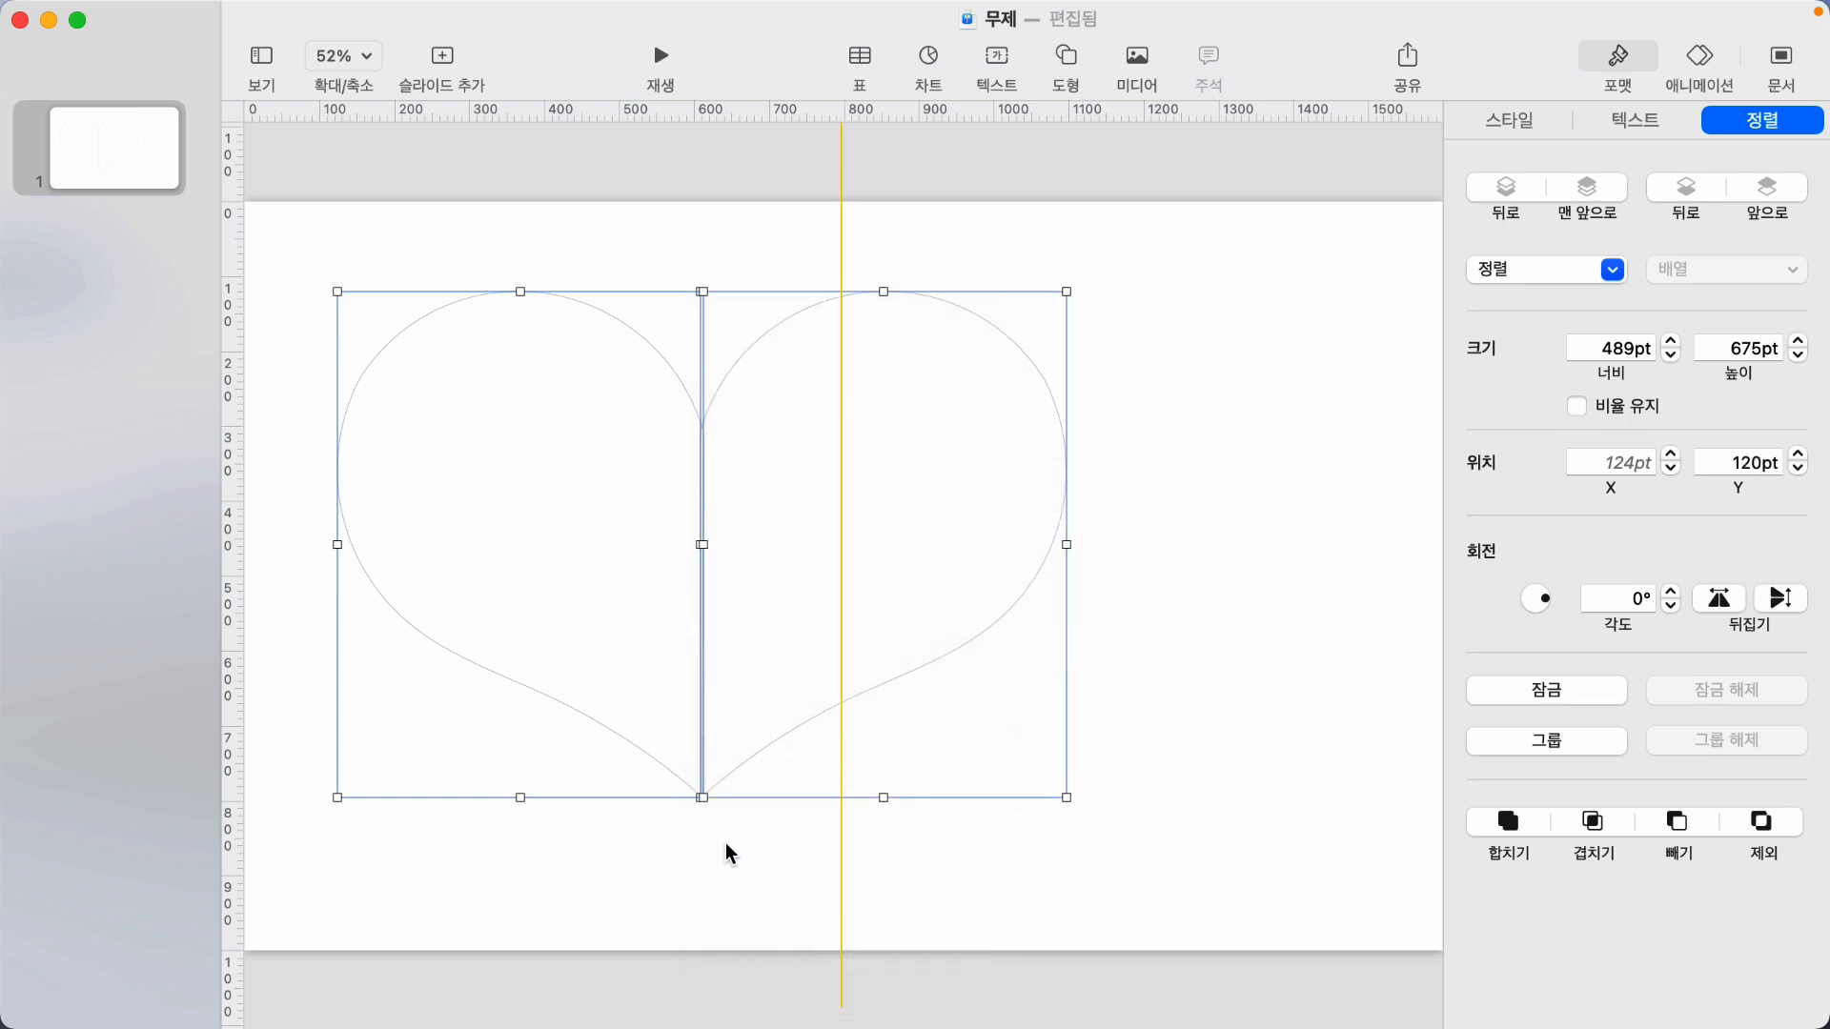
click(1075, 810)
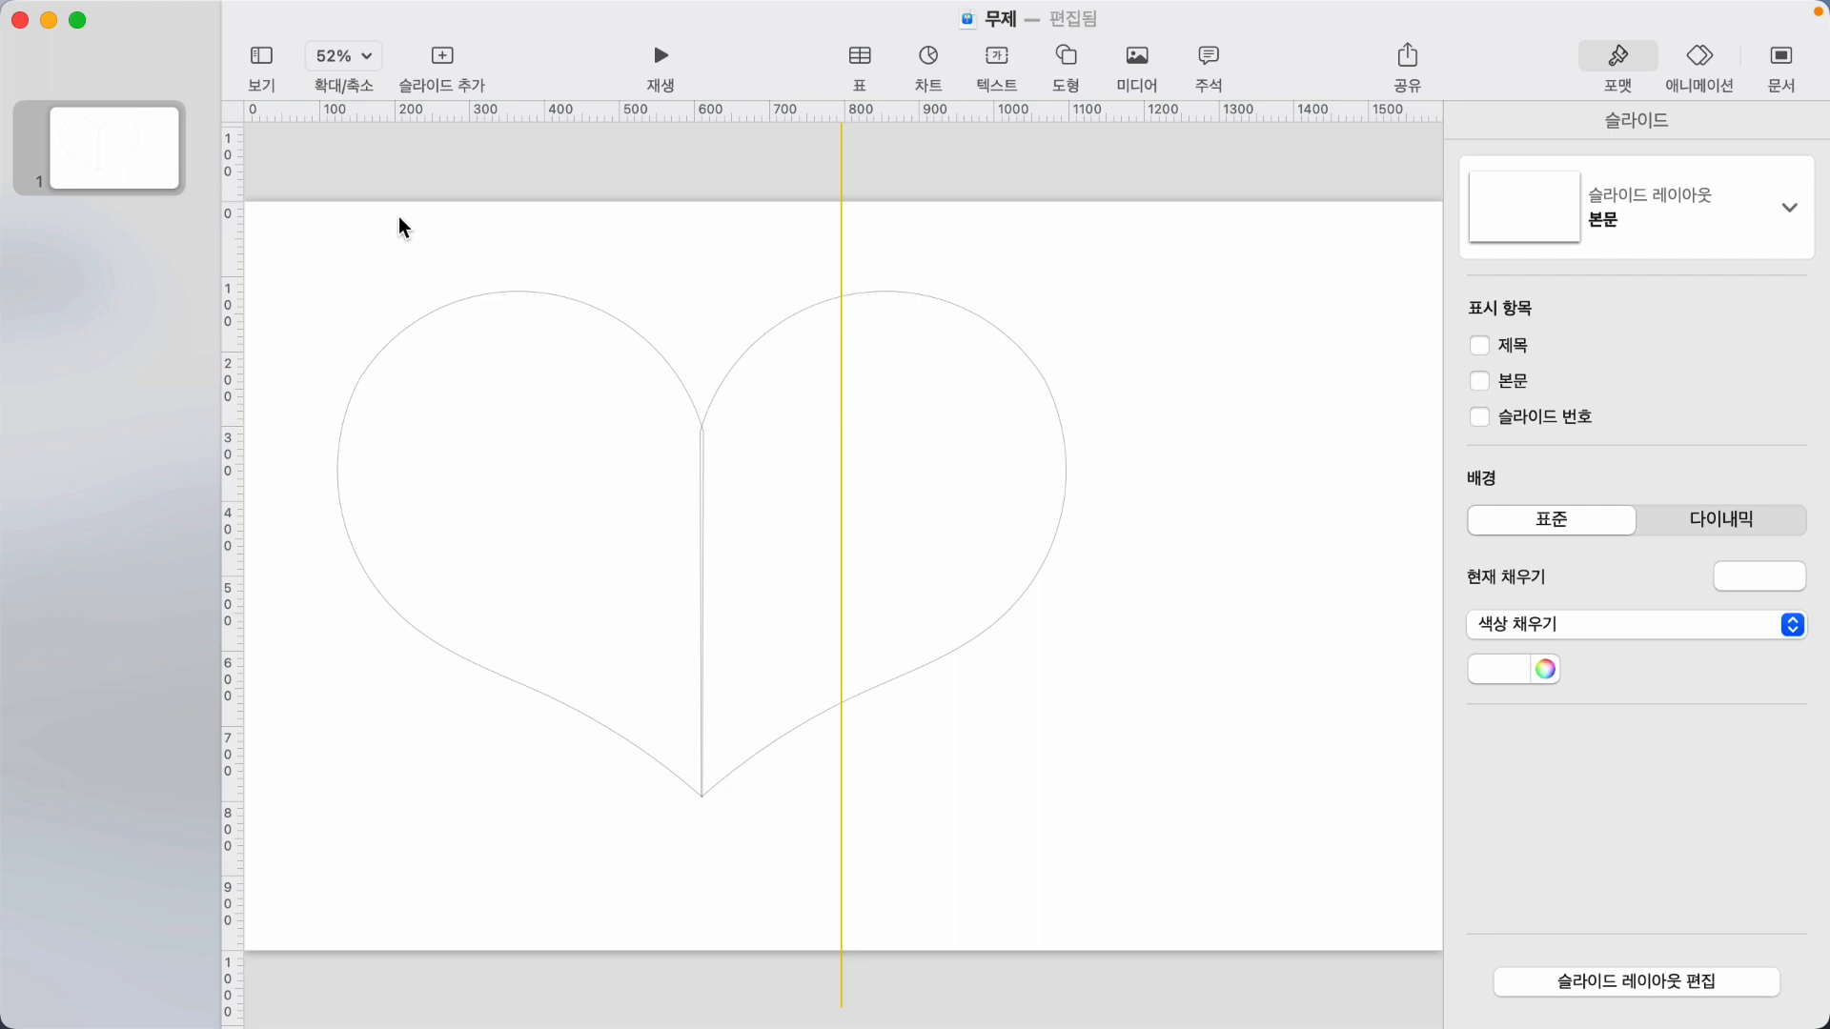
Select both heart halves and set their border (테두리) to none (테두리 없음).
drag(398, 220, 774, 560)
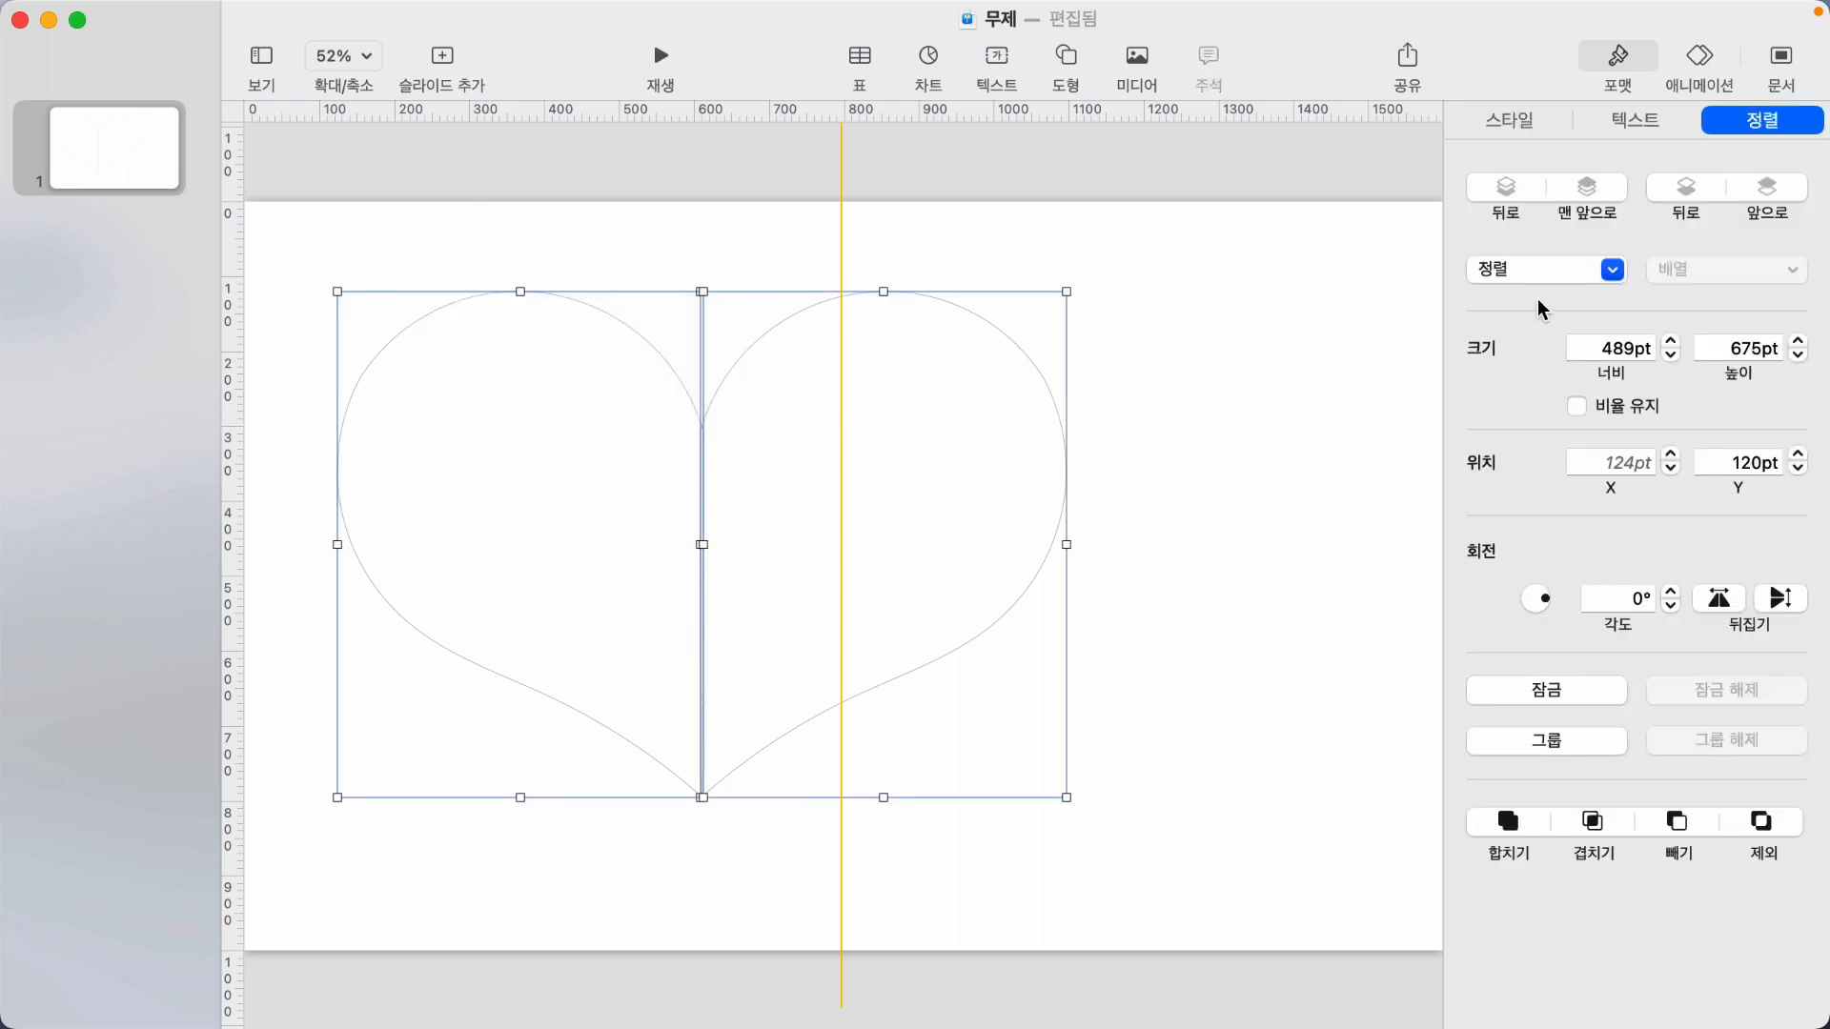
click(1522, 120)
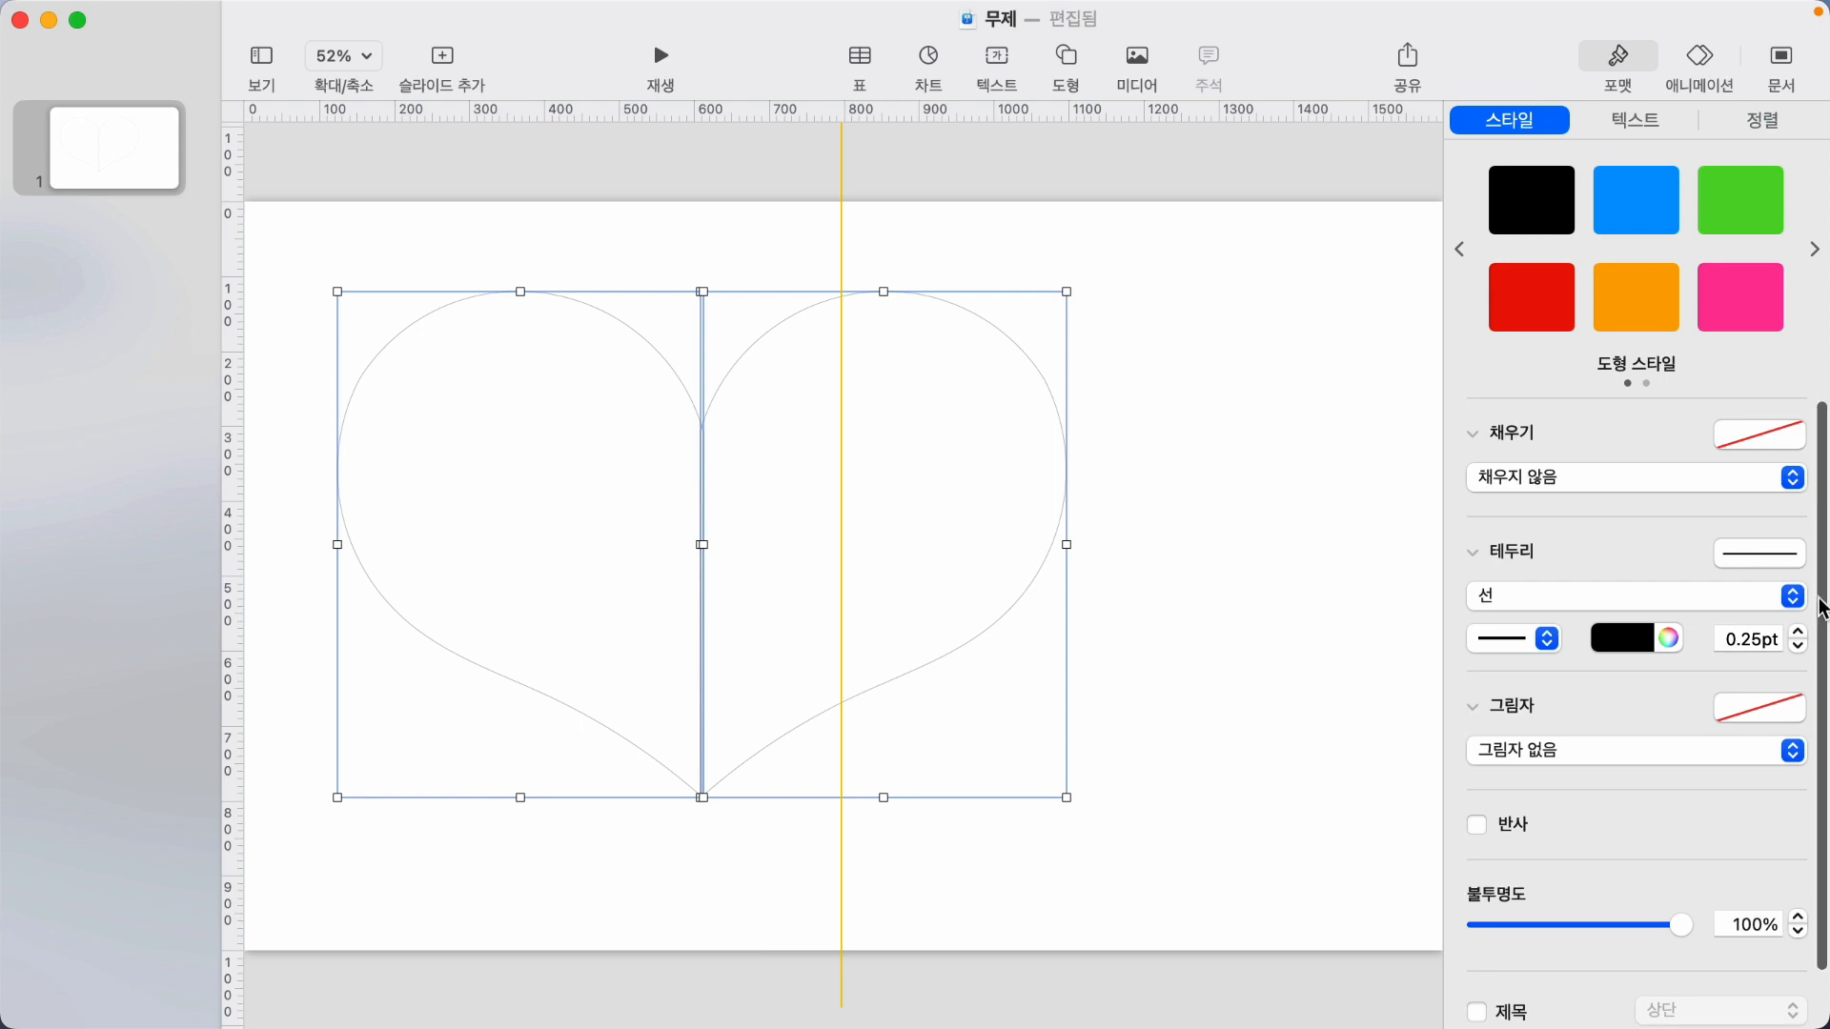
click(1761, 562)
click(1689, 793)
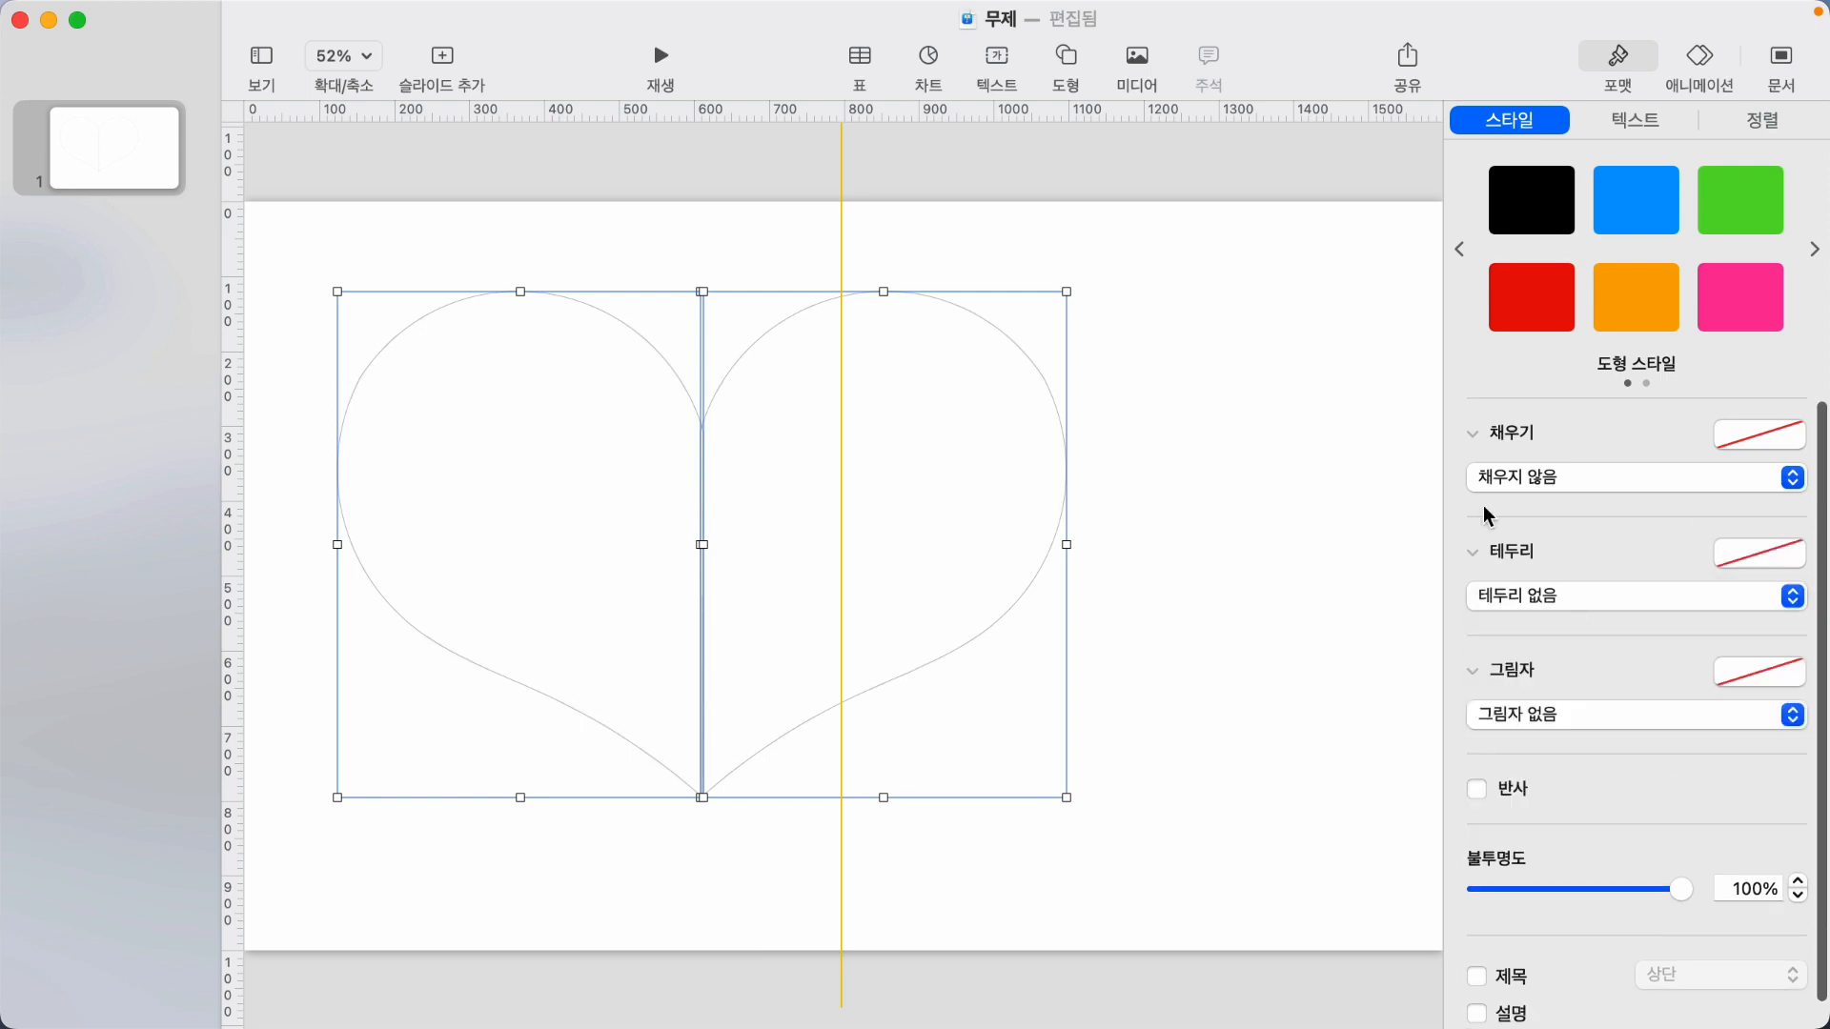
Fill both heart halves with solid red.
click(1749, 435)
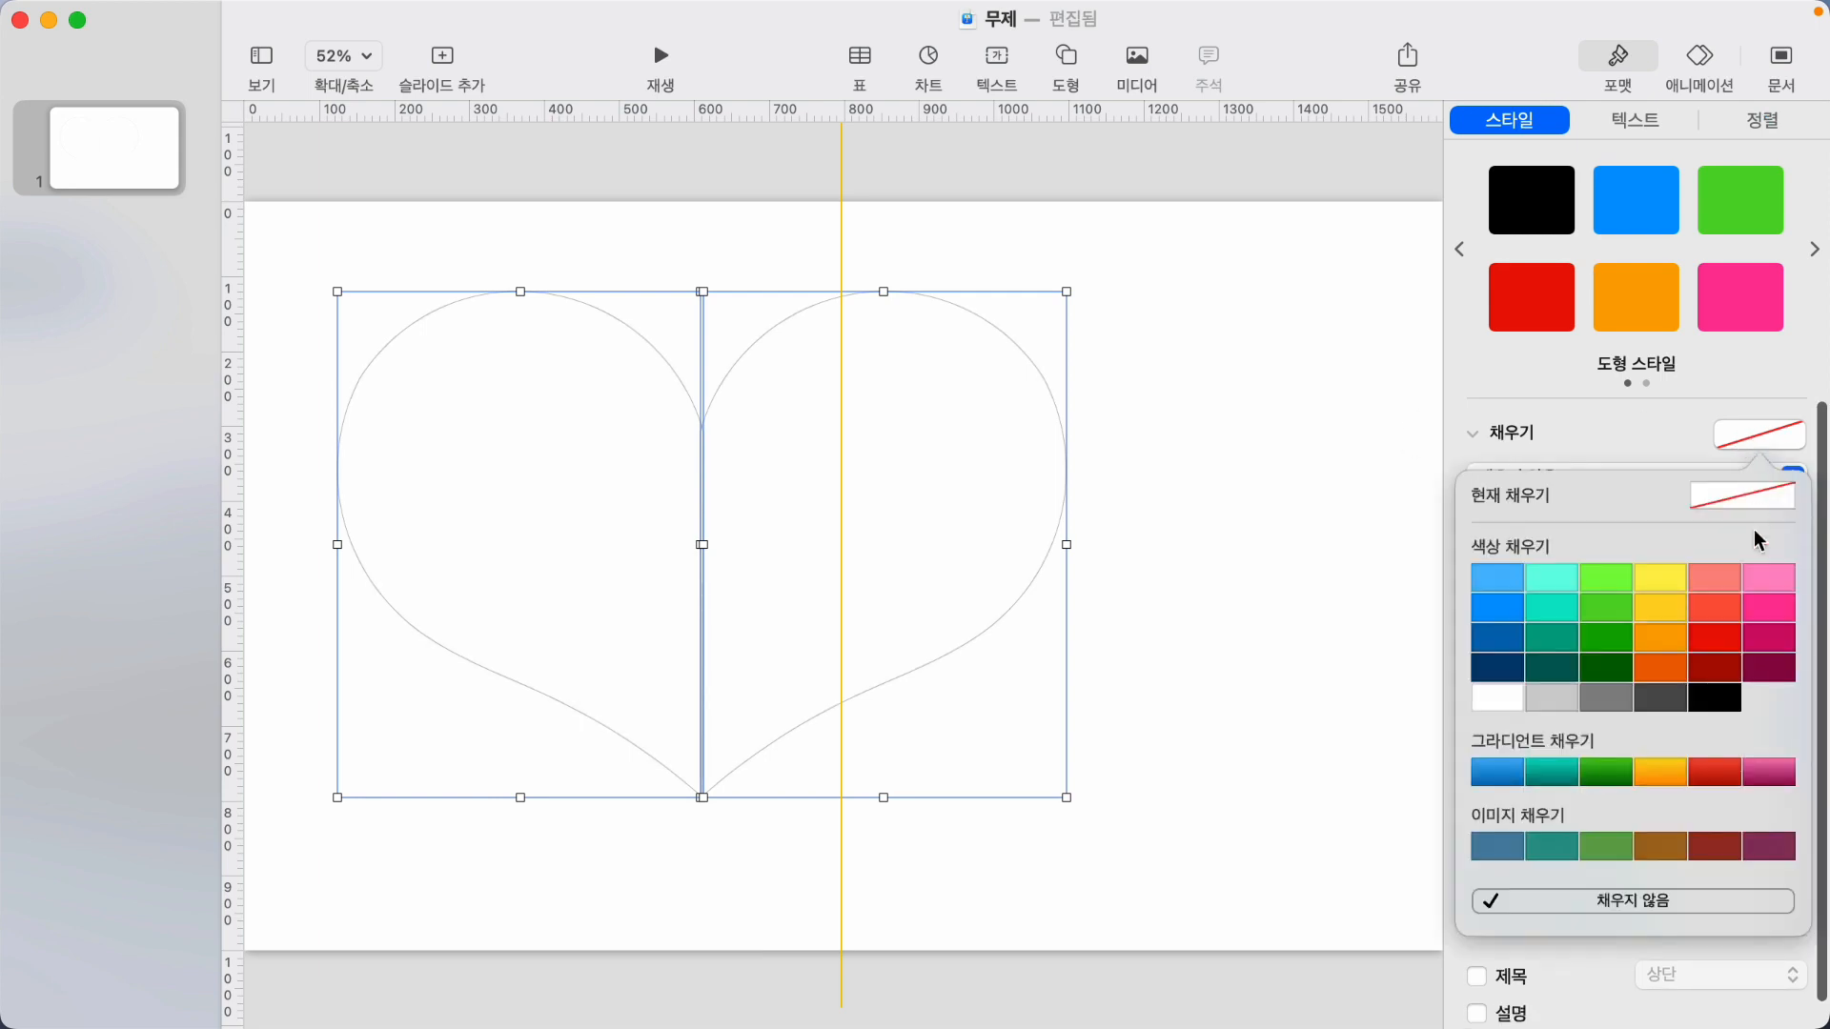
click(1721, 644)
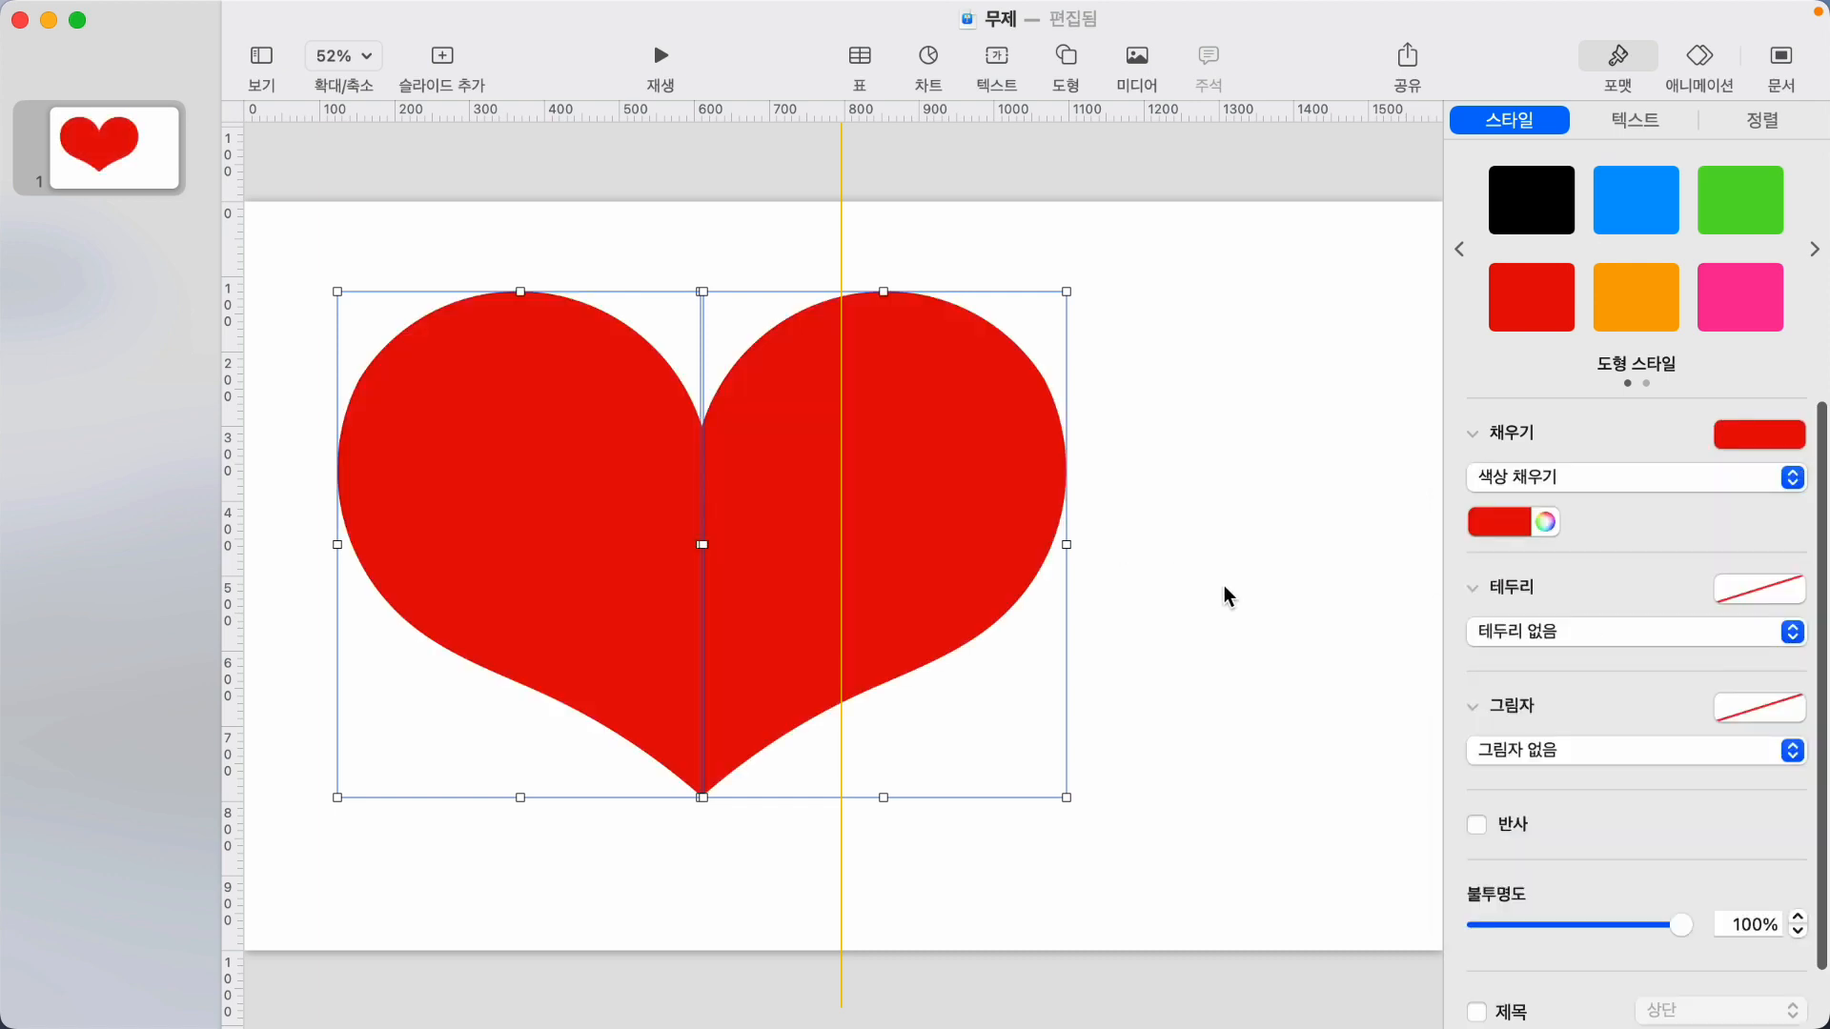
click(1212, 672)
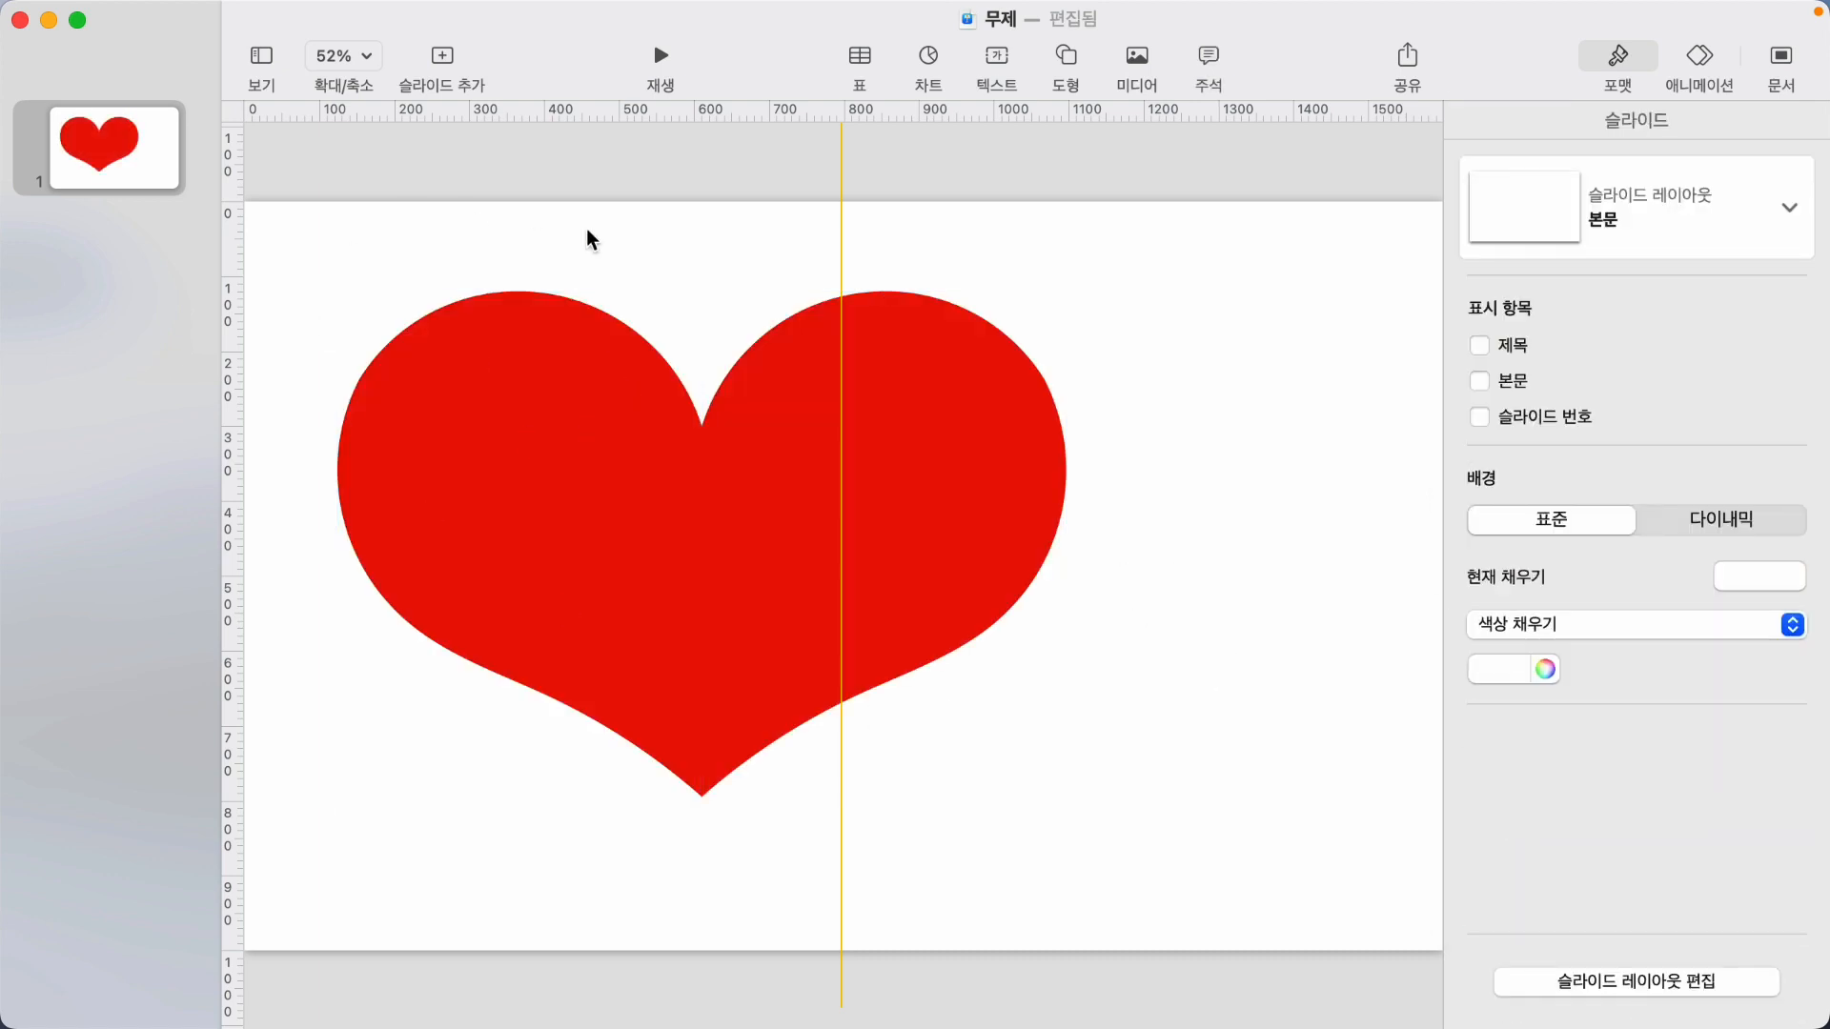
Select both heart halves and group them (그룹).
drag(470, 209, 792, 476)
click(552, 209)
drag(448, 187, 740, 508)
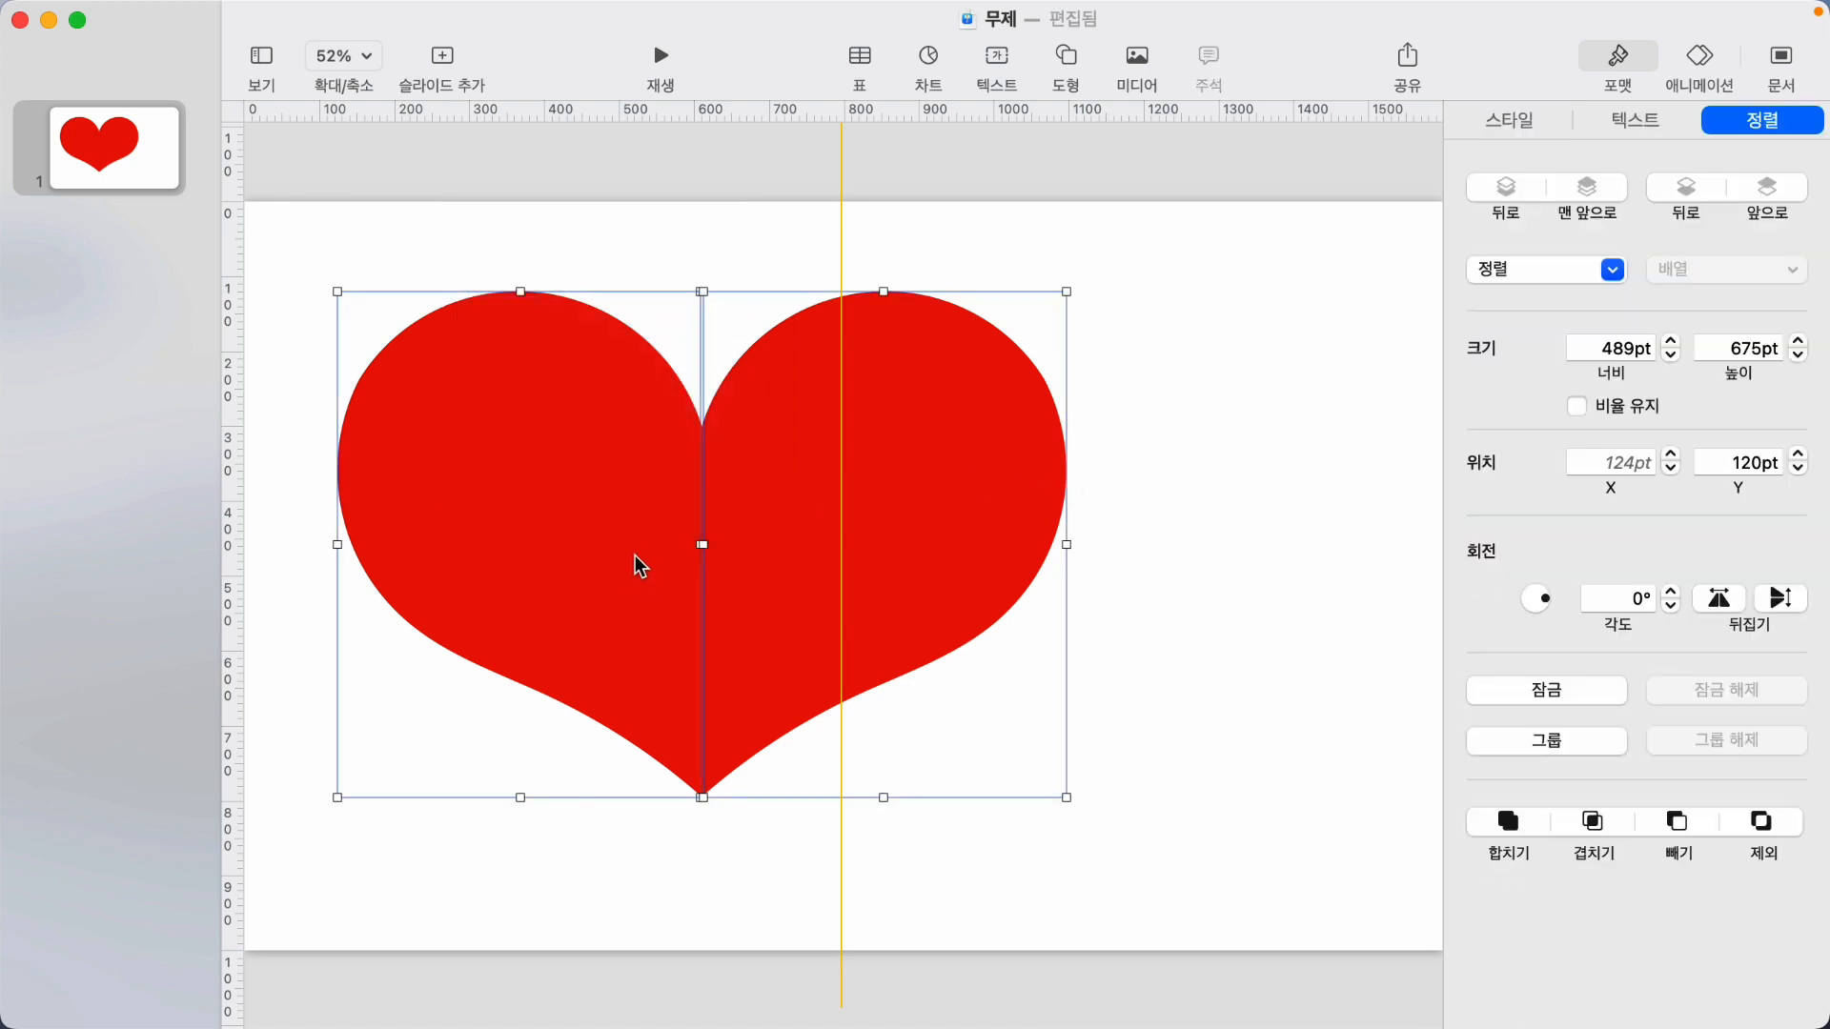
right_click(547, 341)
click(619, 325)
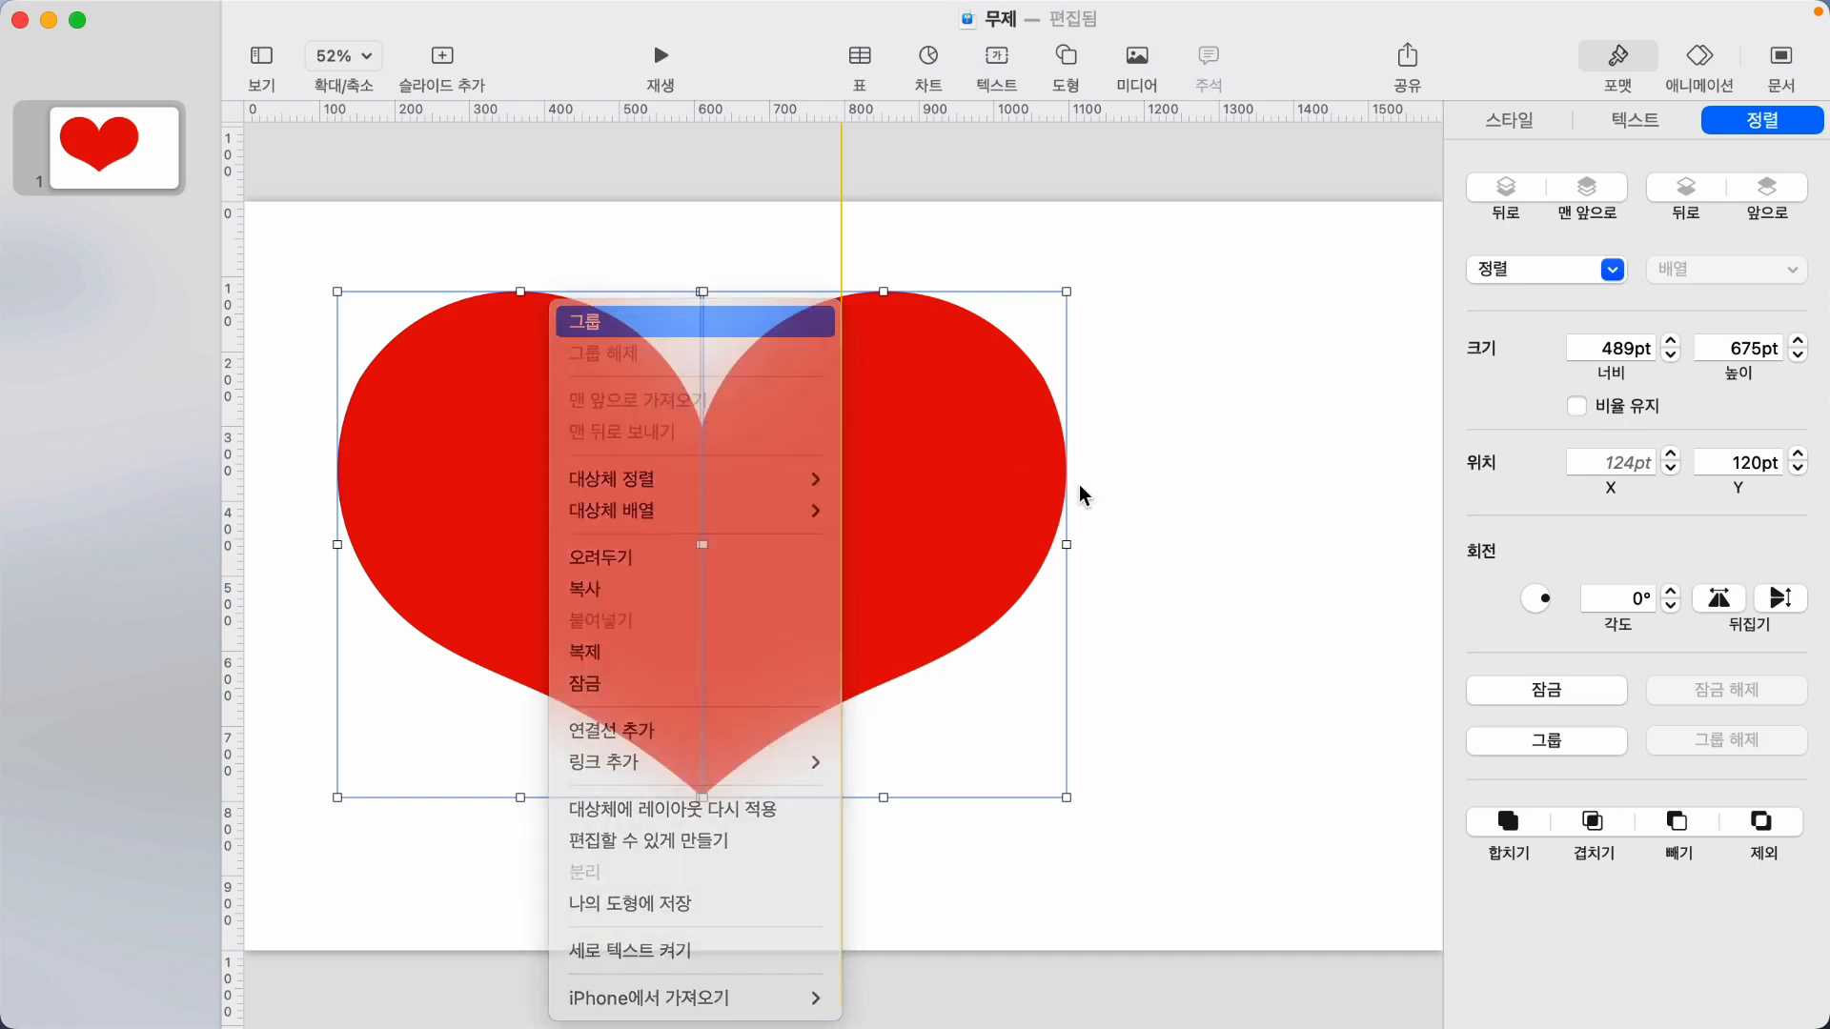
Narrow the grouped heart to 752 pt wide at X 197 pt, Y 108 pt, and ungroup it (그룹 해제).
mouse_move(995, 558)
mouse_down()
mouse_move(1220, 540)
mouse_move(993, 534)
mouse_up()
drag(747, 358, 690, 506)
right_click(675, 487)
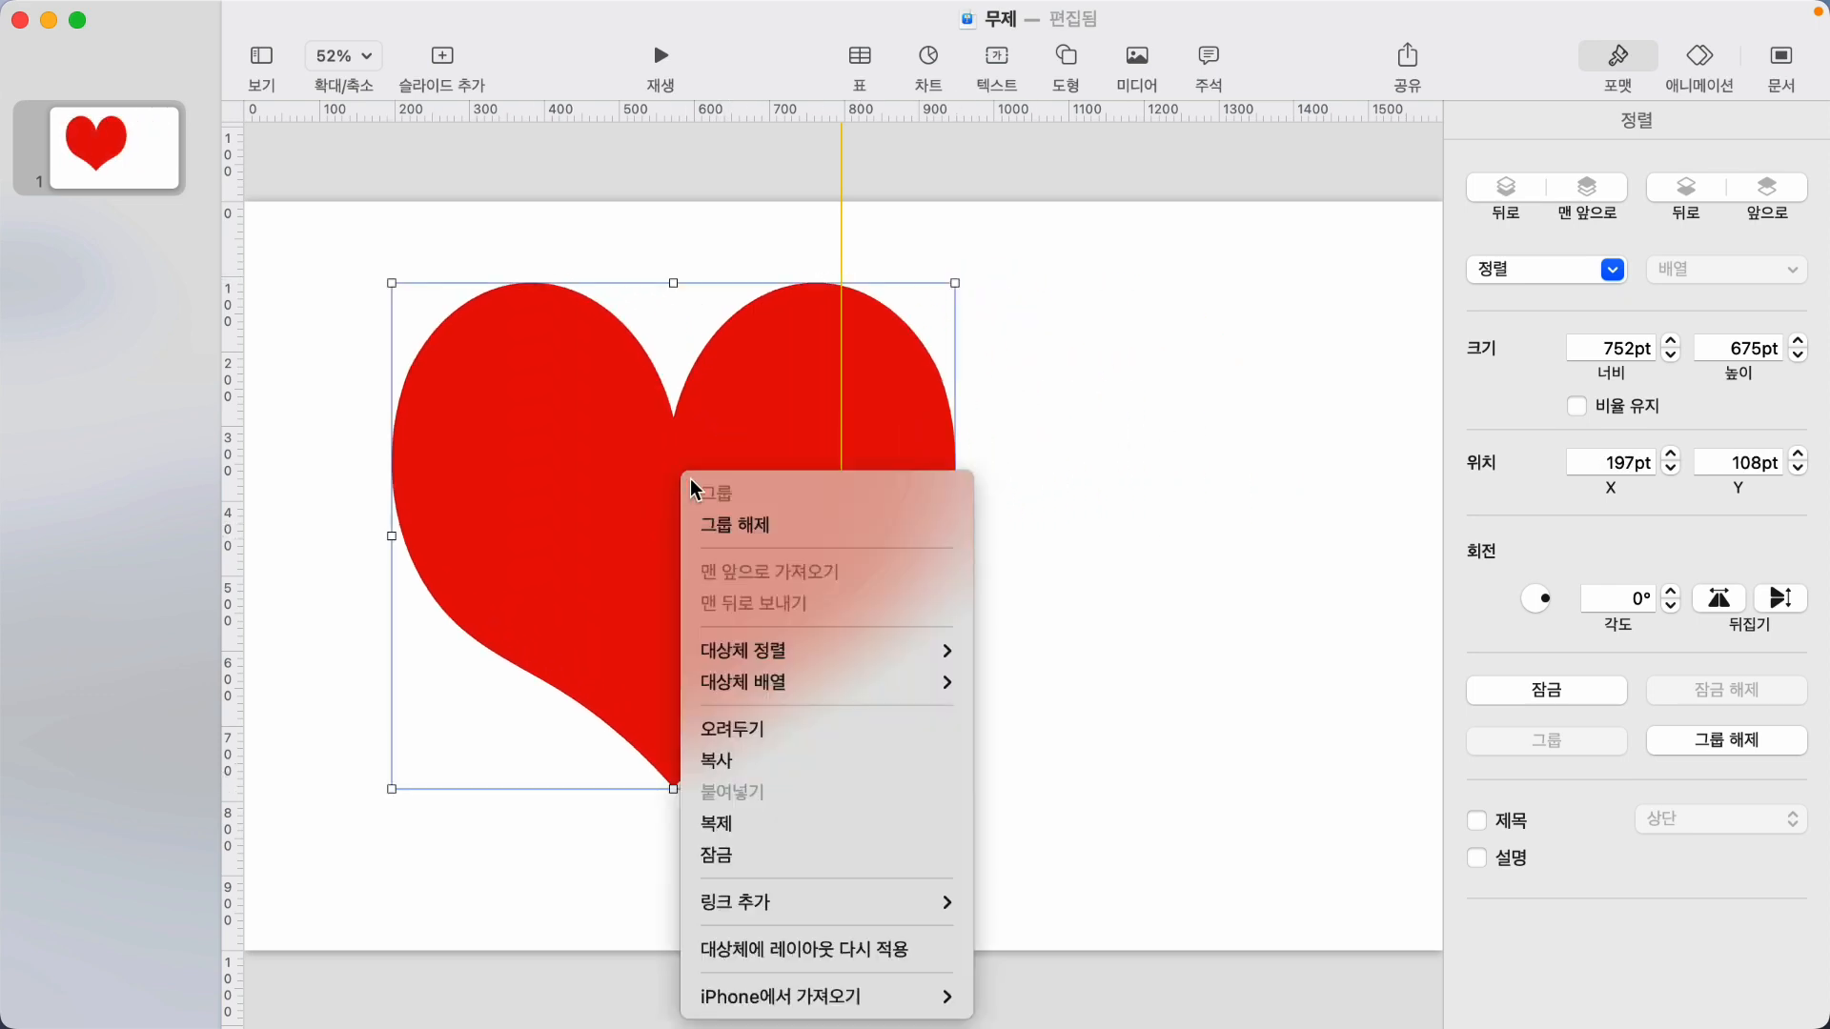
click(747, 522)
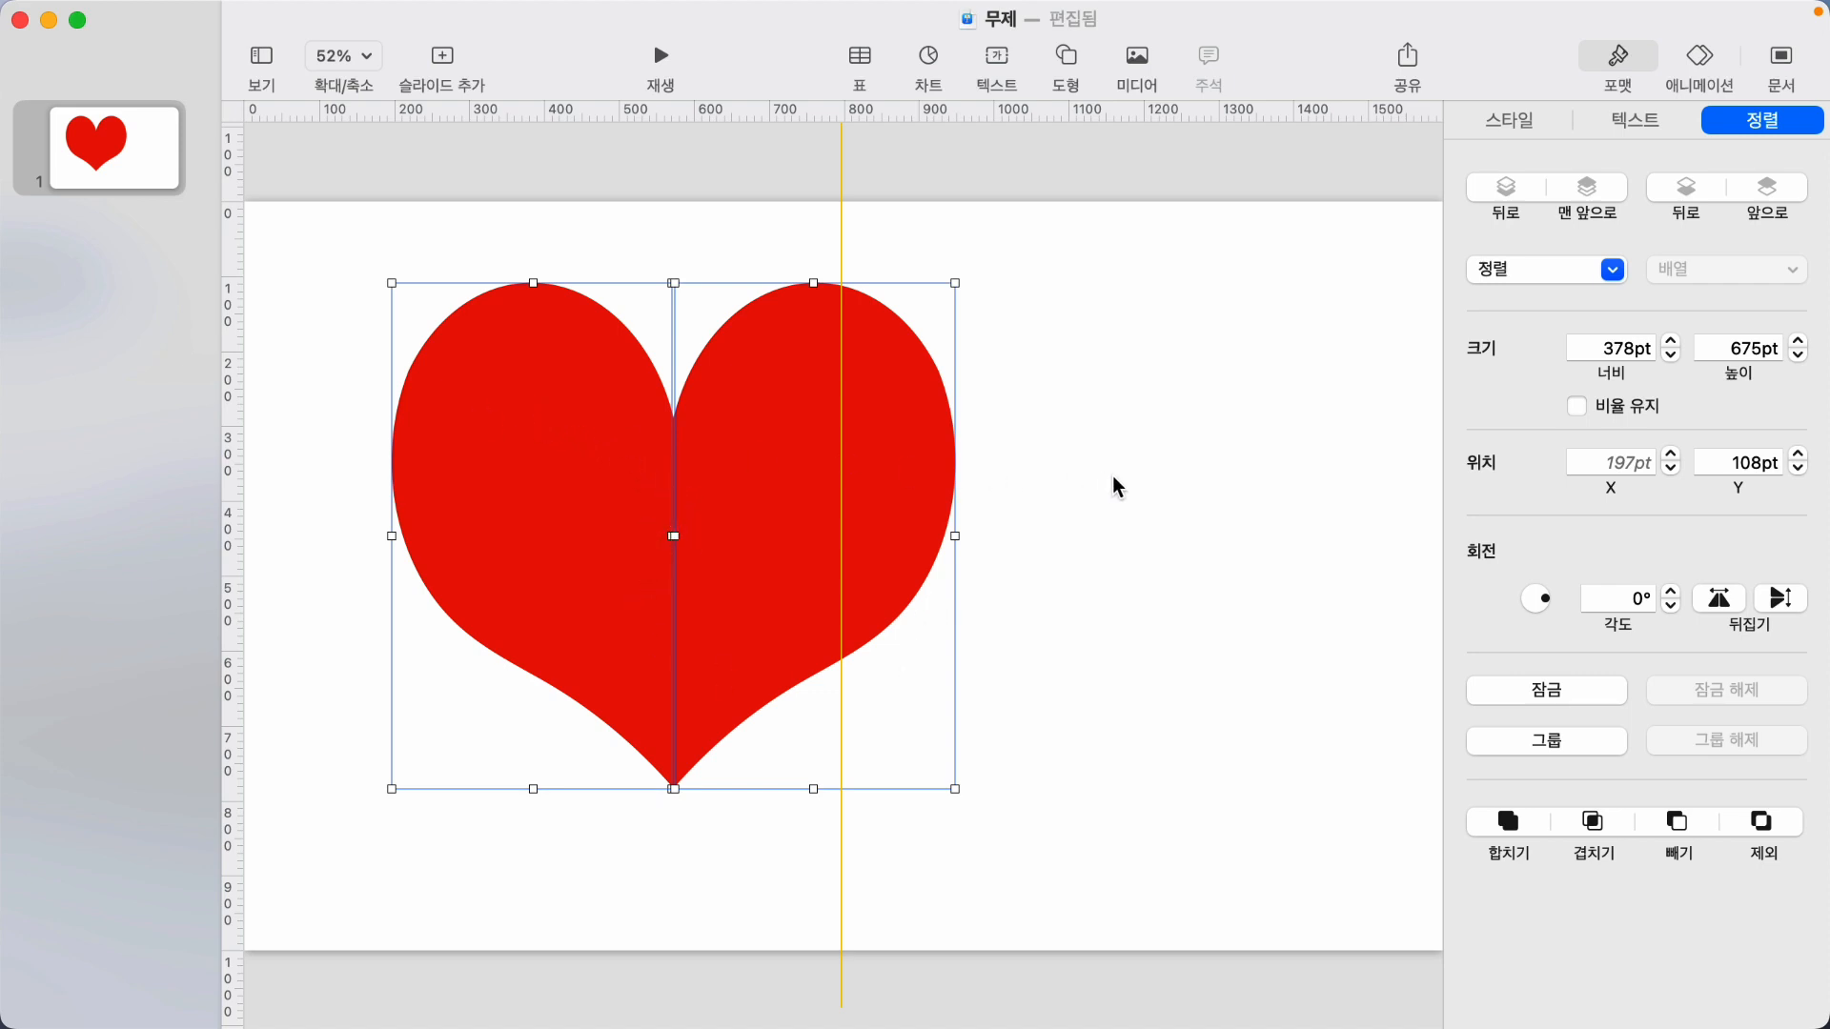
Select both heart halves and examine the shape-combining commands: unite, intersect, subtract and exclude (도형 합치기, 겹치기, 빼기, 제외).
click(1100, 500)
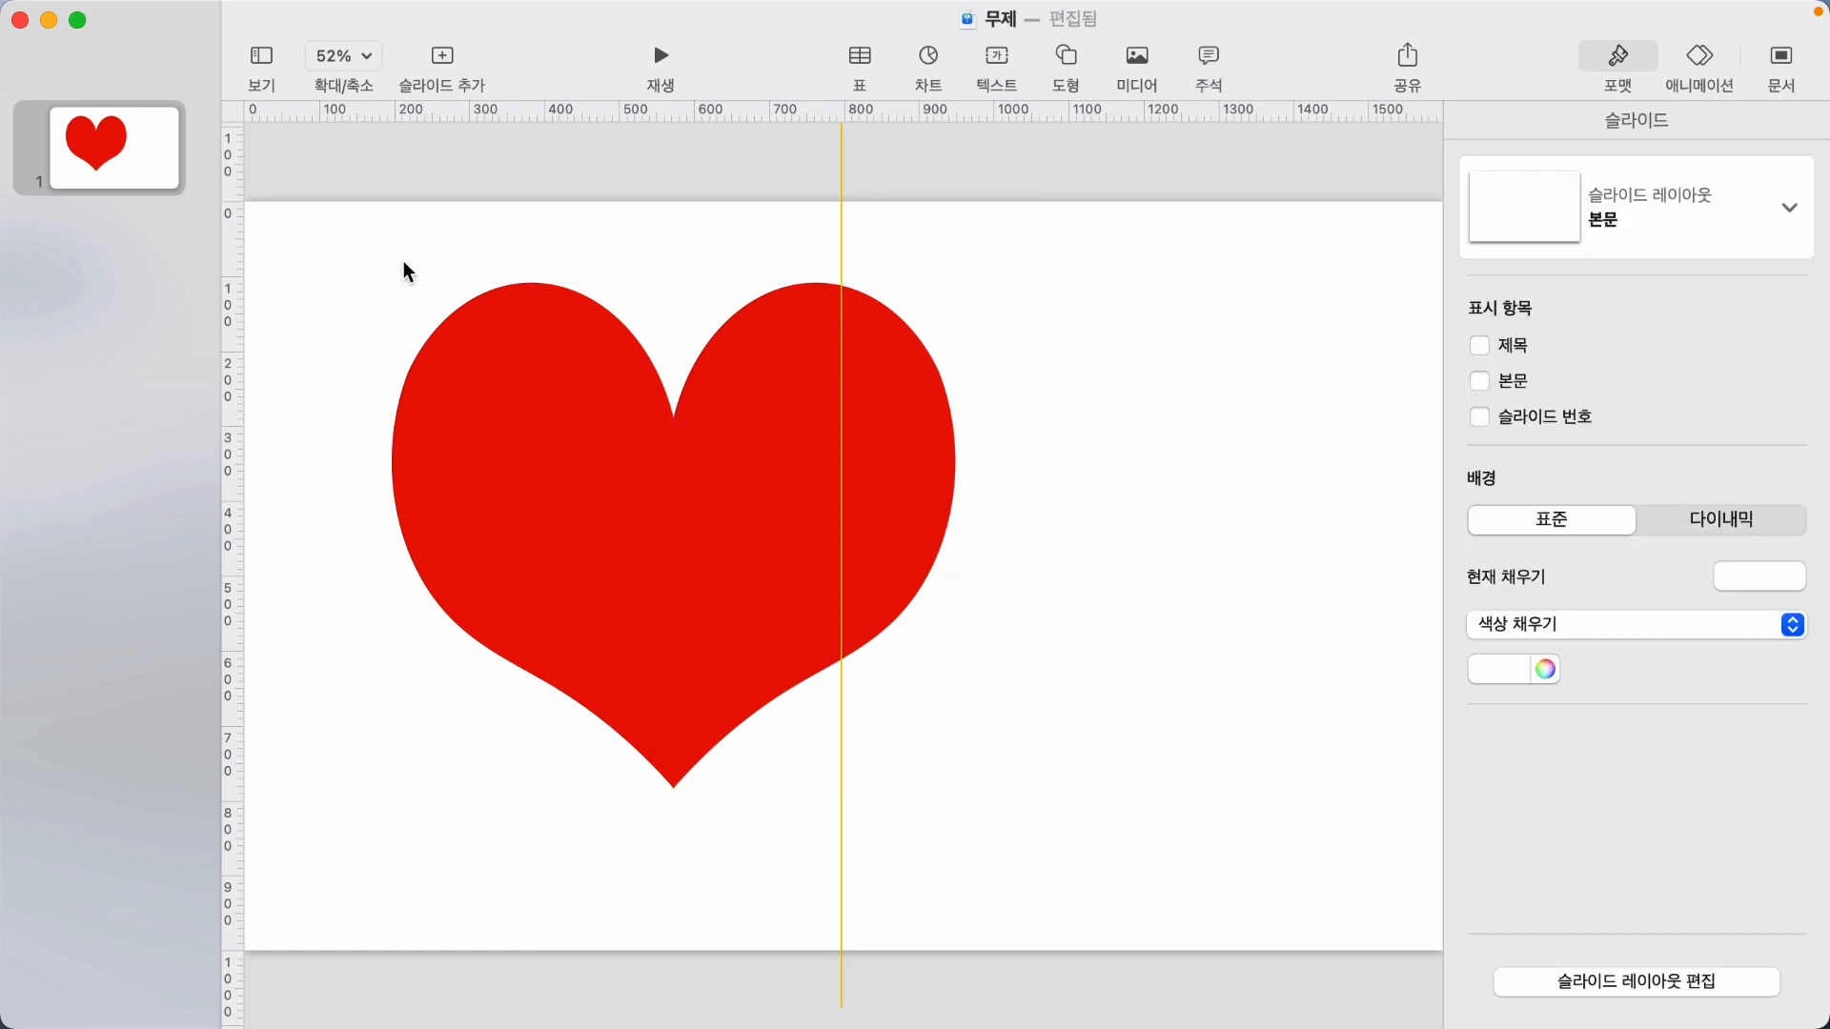
drag(380, 255, 759, 560)
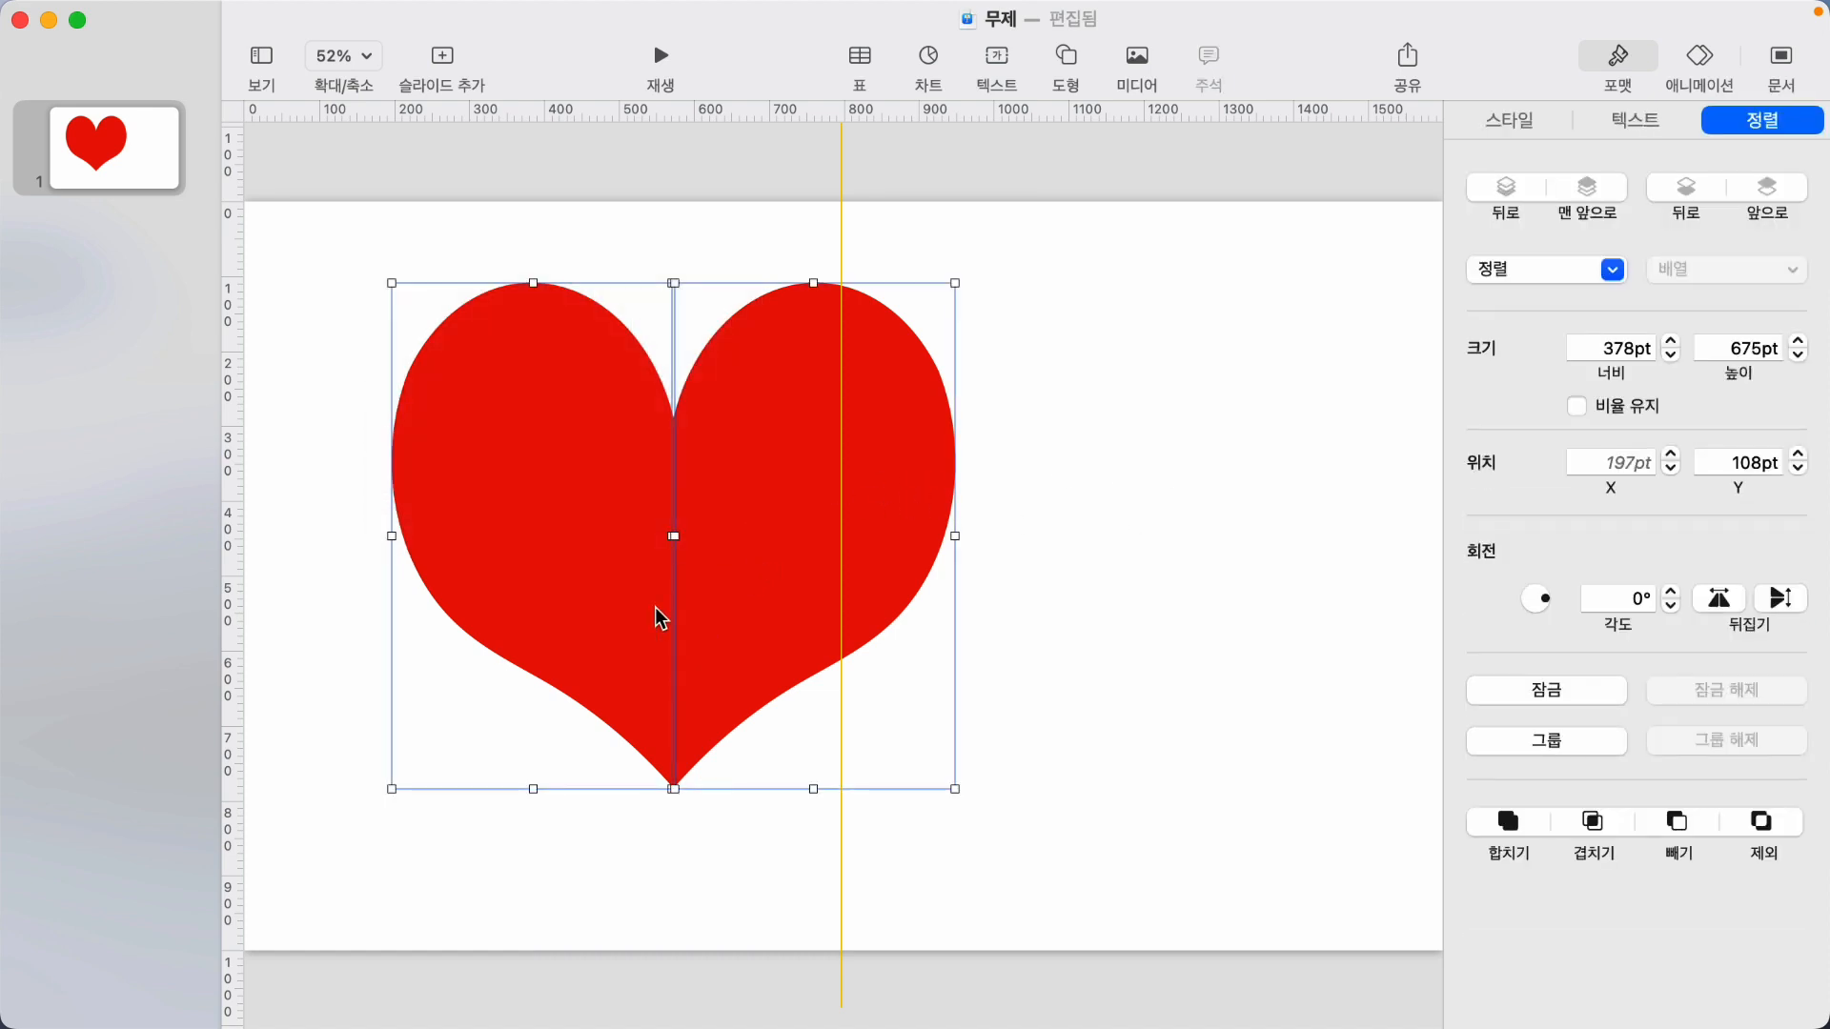
mouse_move(348, 5)
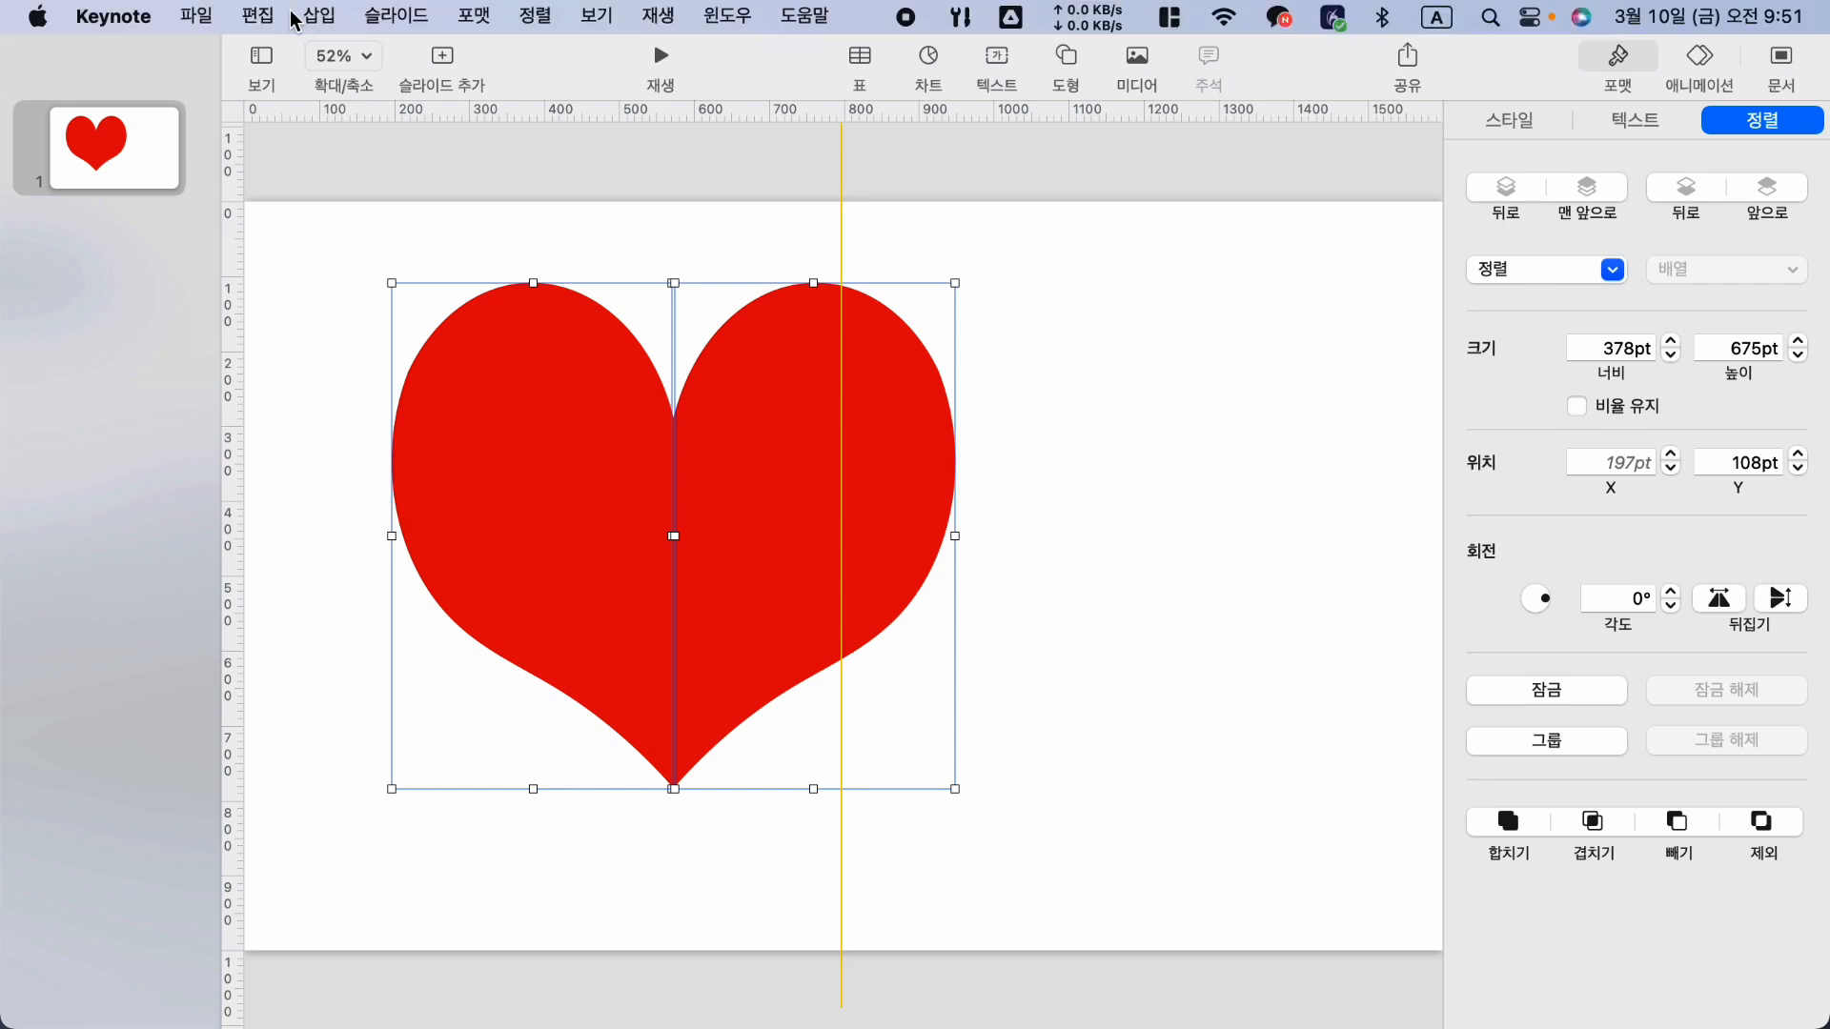
click(484, 21)
mouse_move(516, 199)
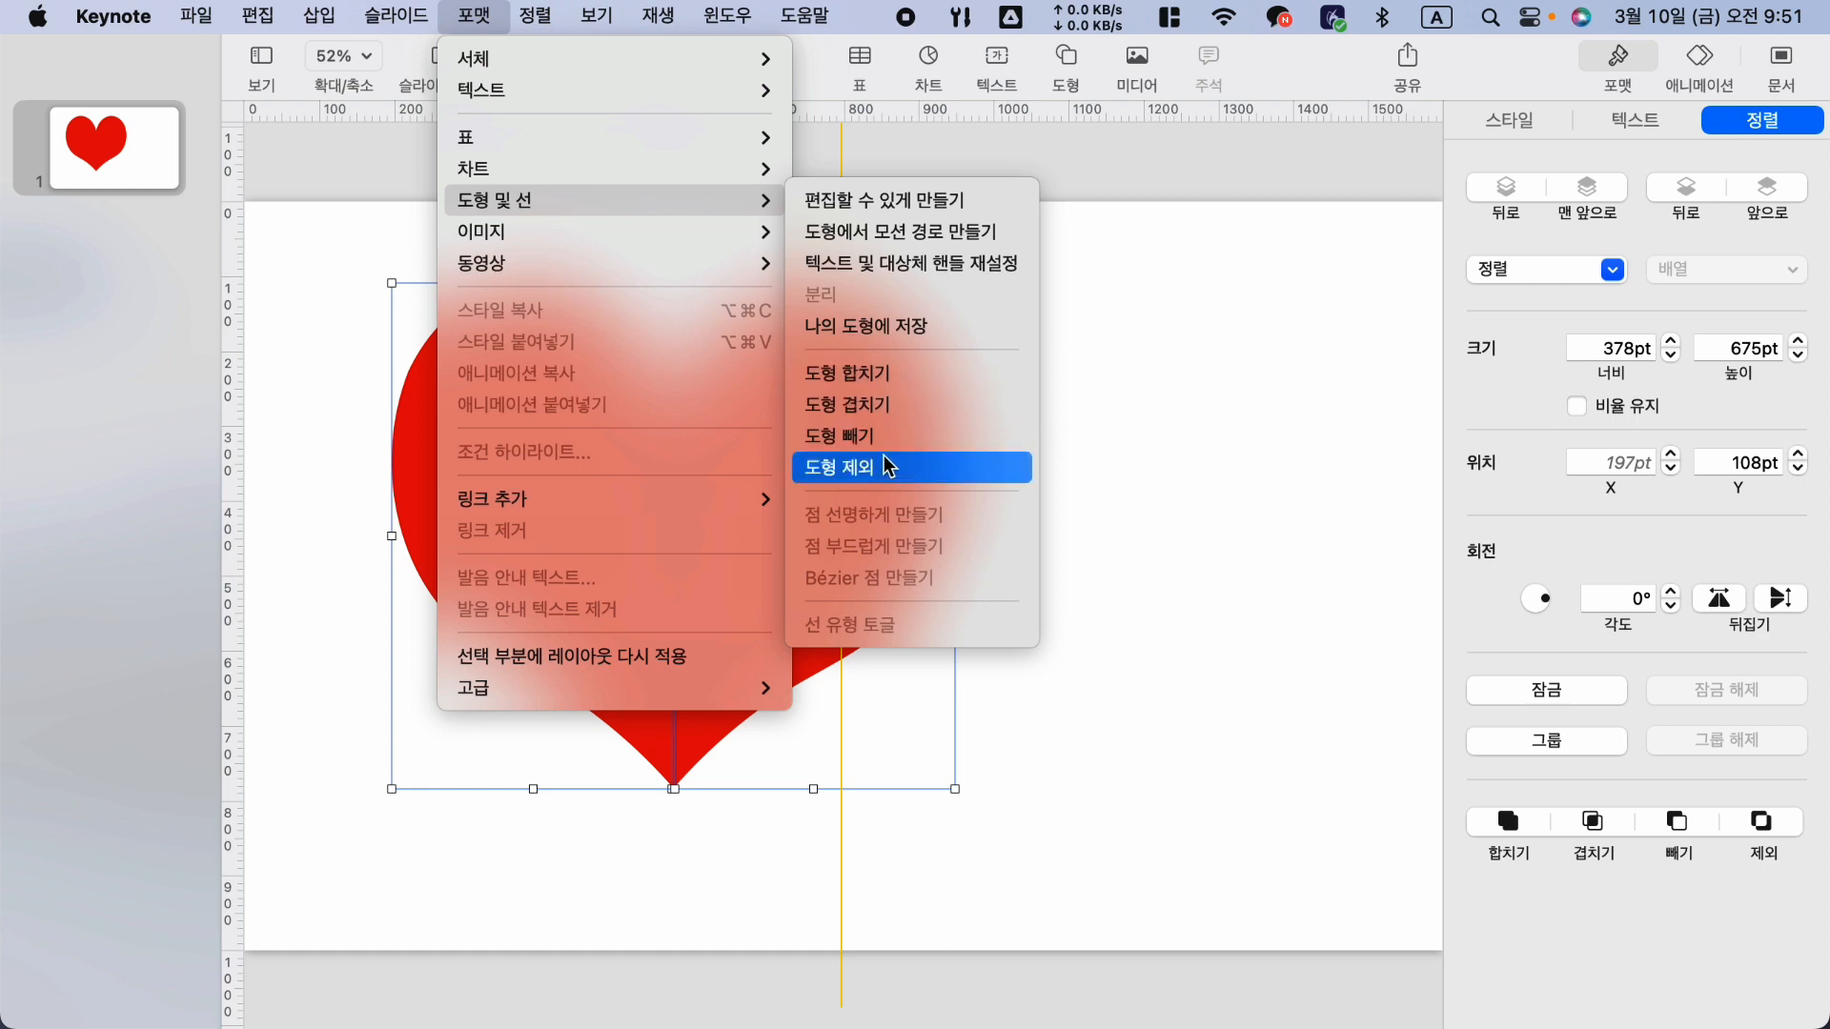
click(1191, 476)
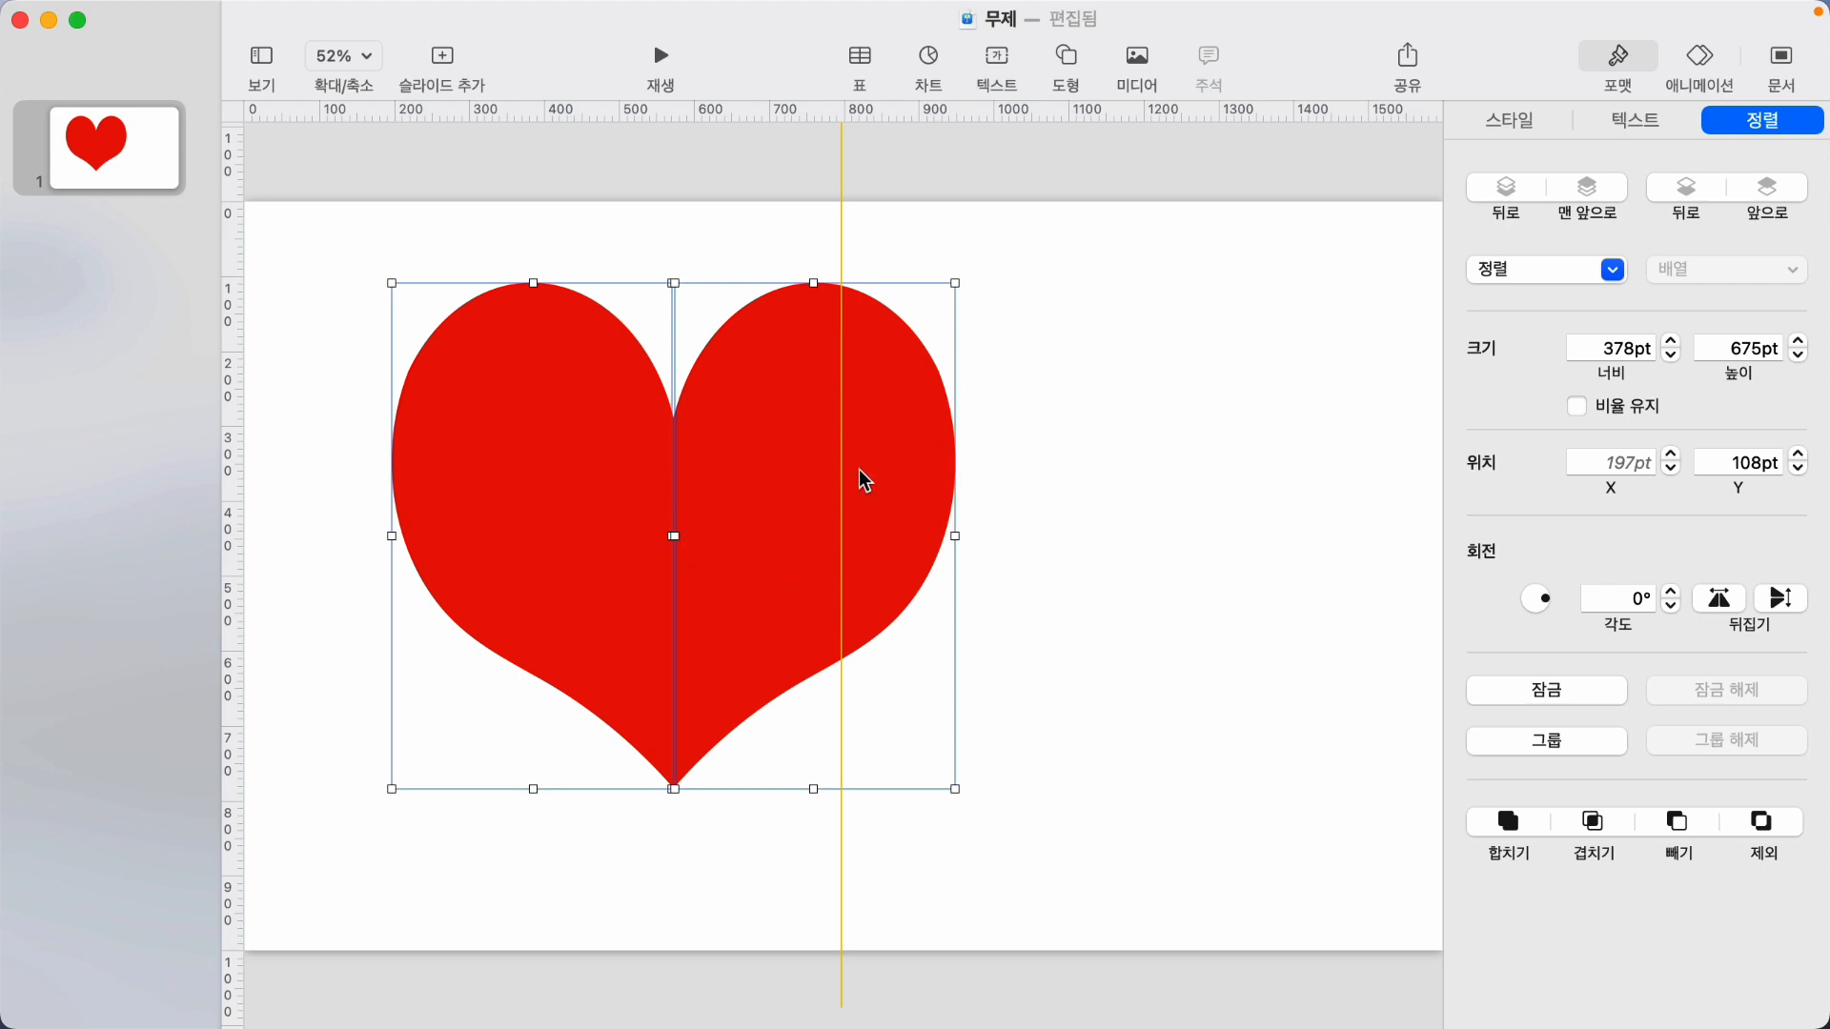
click(1111, 521)
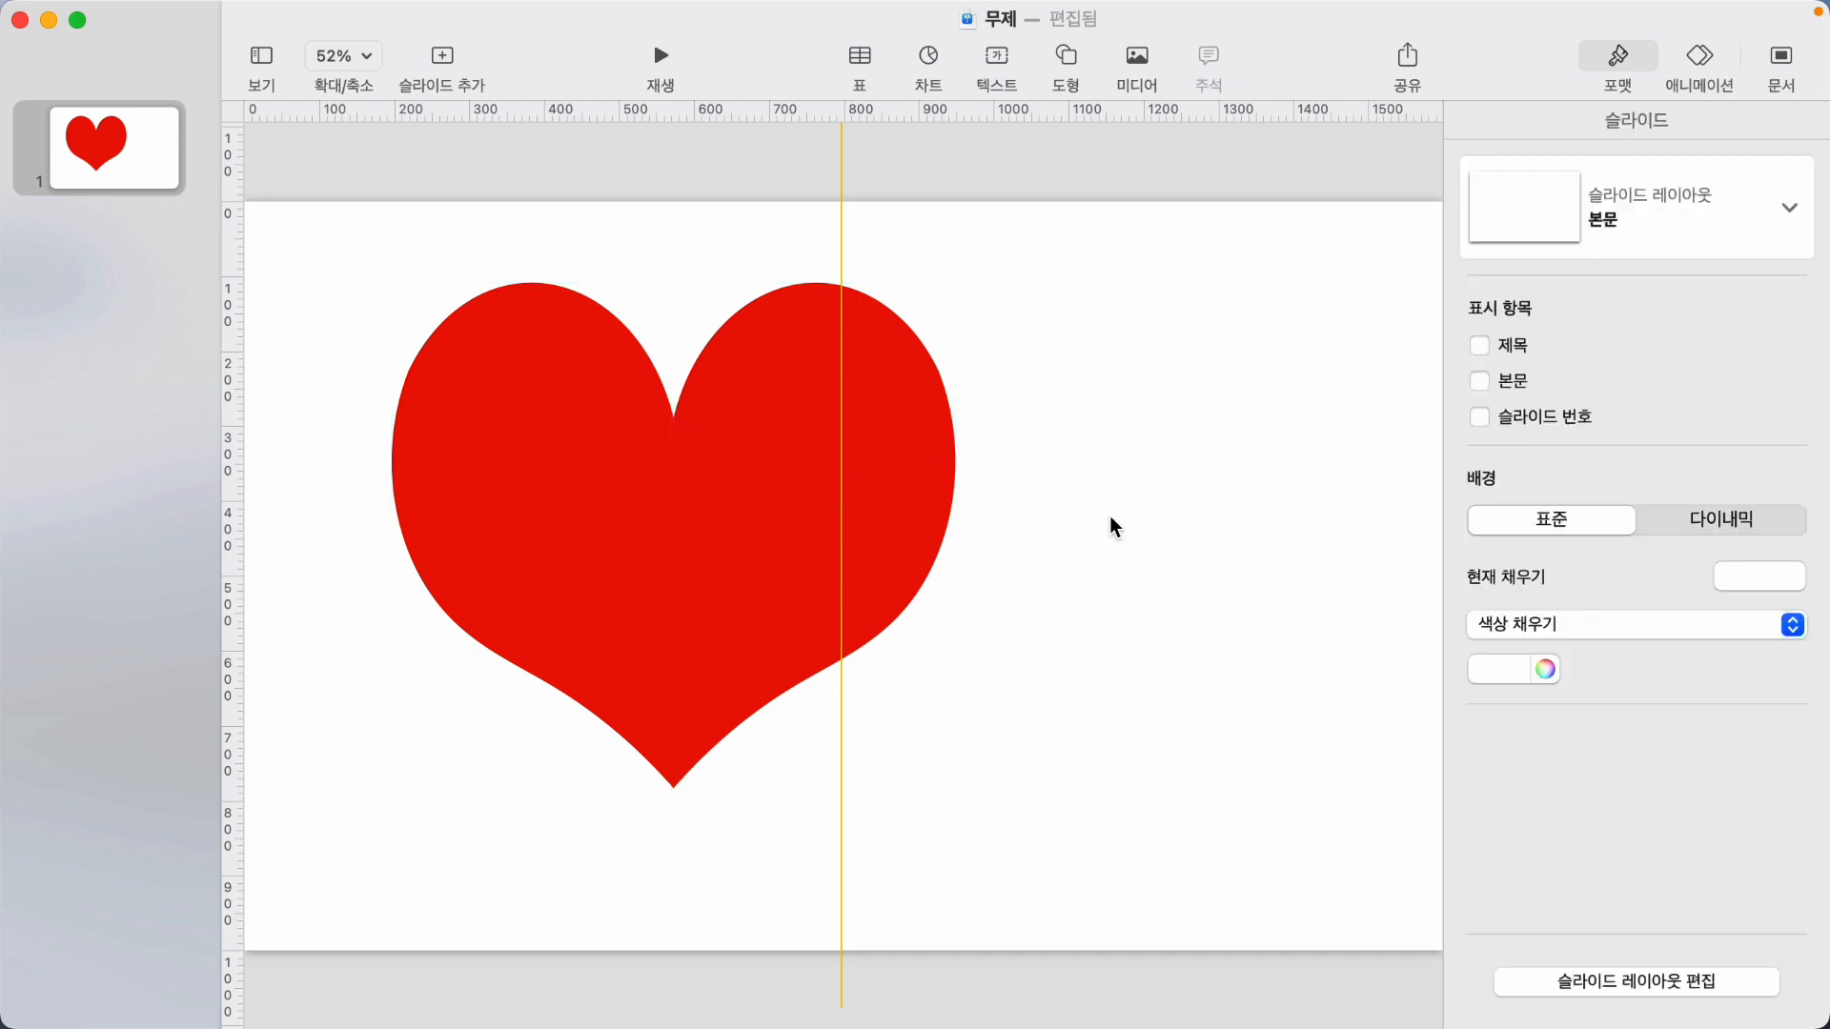
Select the left and right heart halves and unite them into a single shape (합치기).
click(604, 500)
click(839, 496)
click(1094, 495)
click(583, 489)
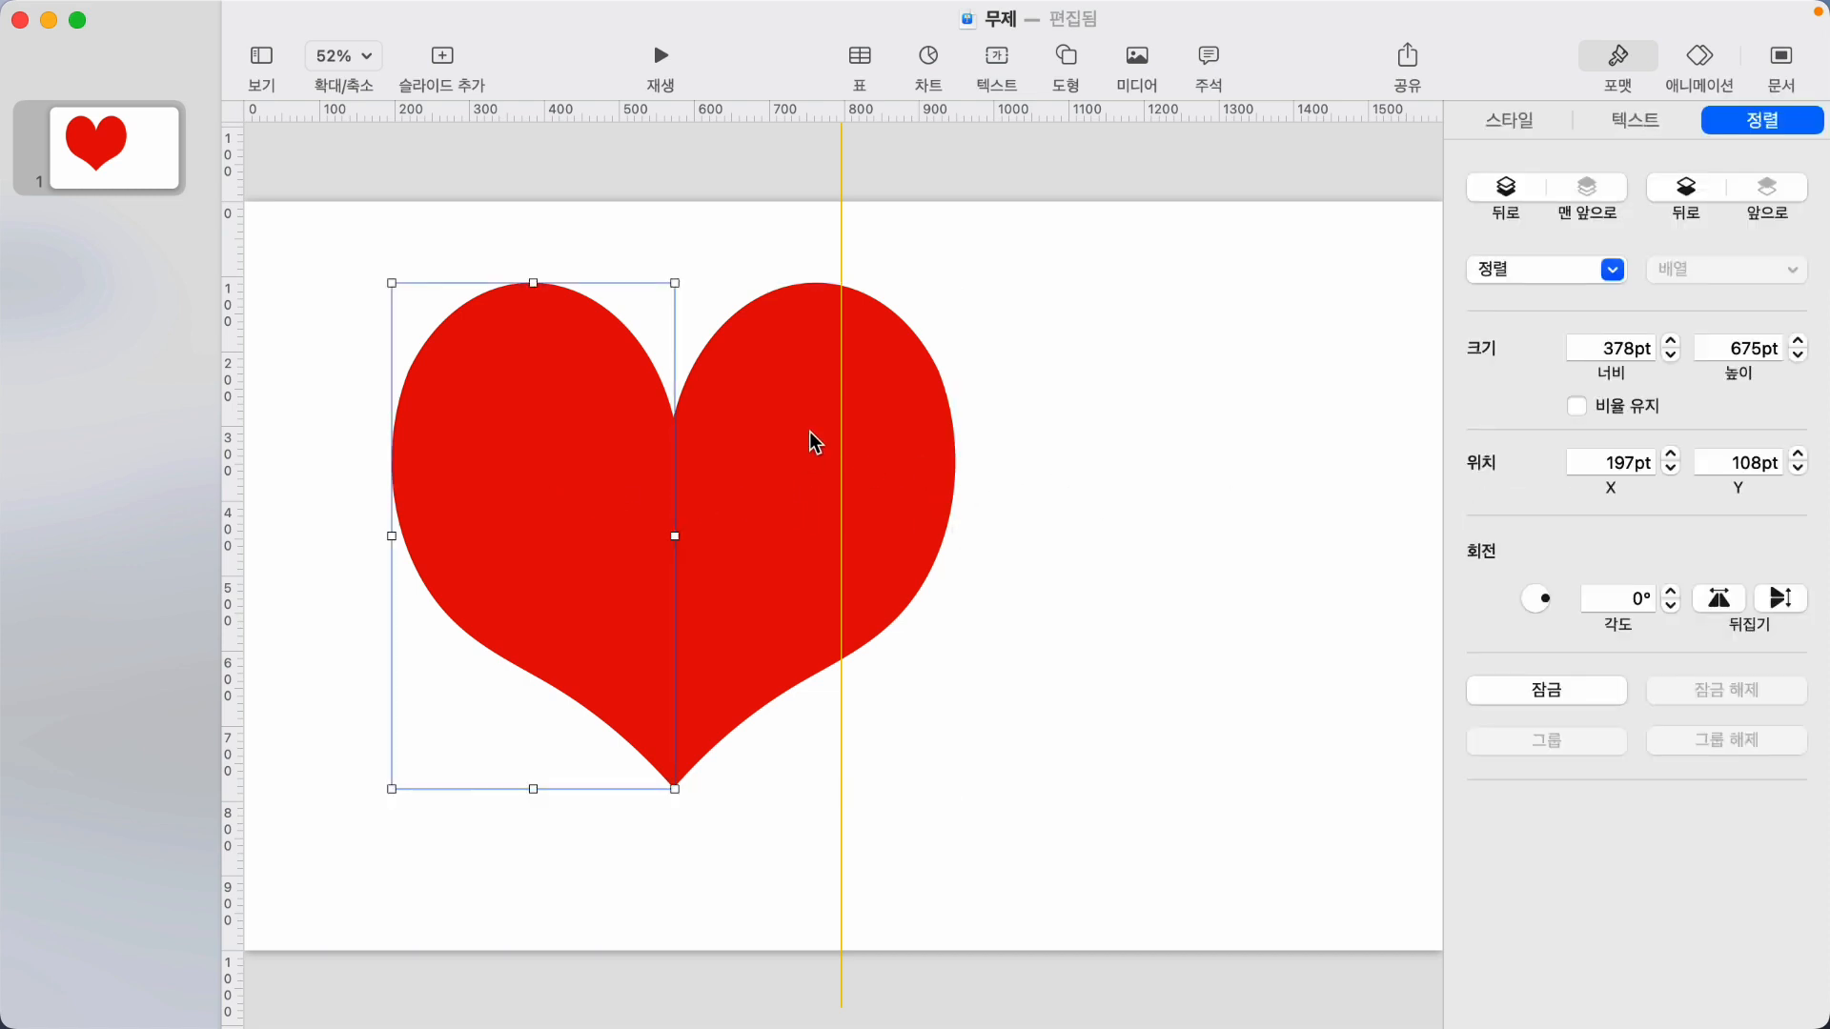
shift+click(761, 486)
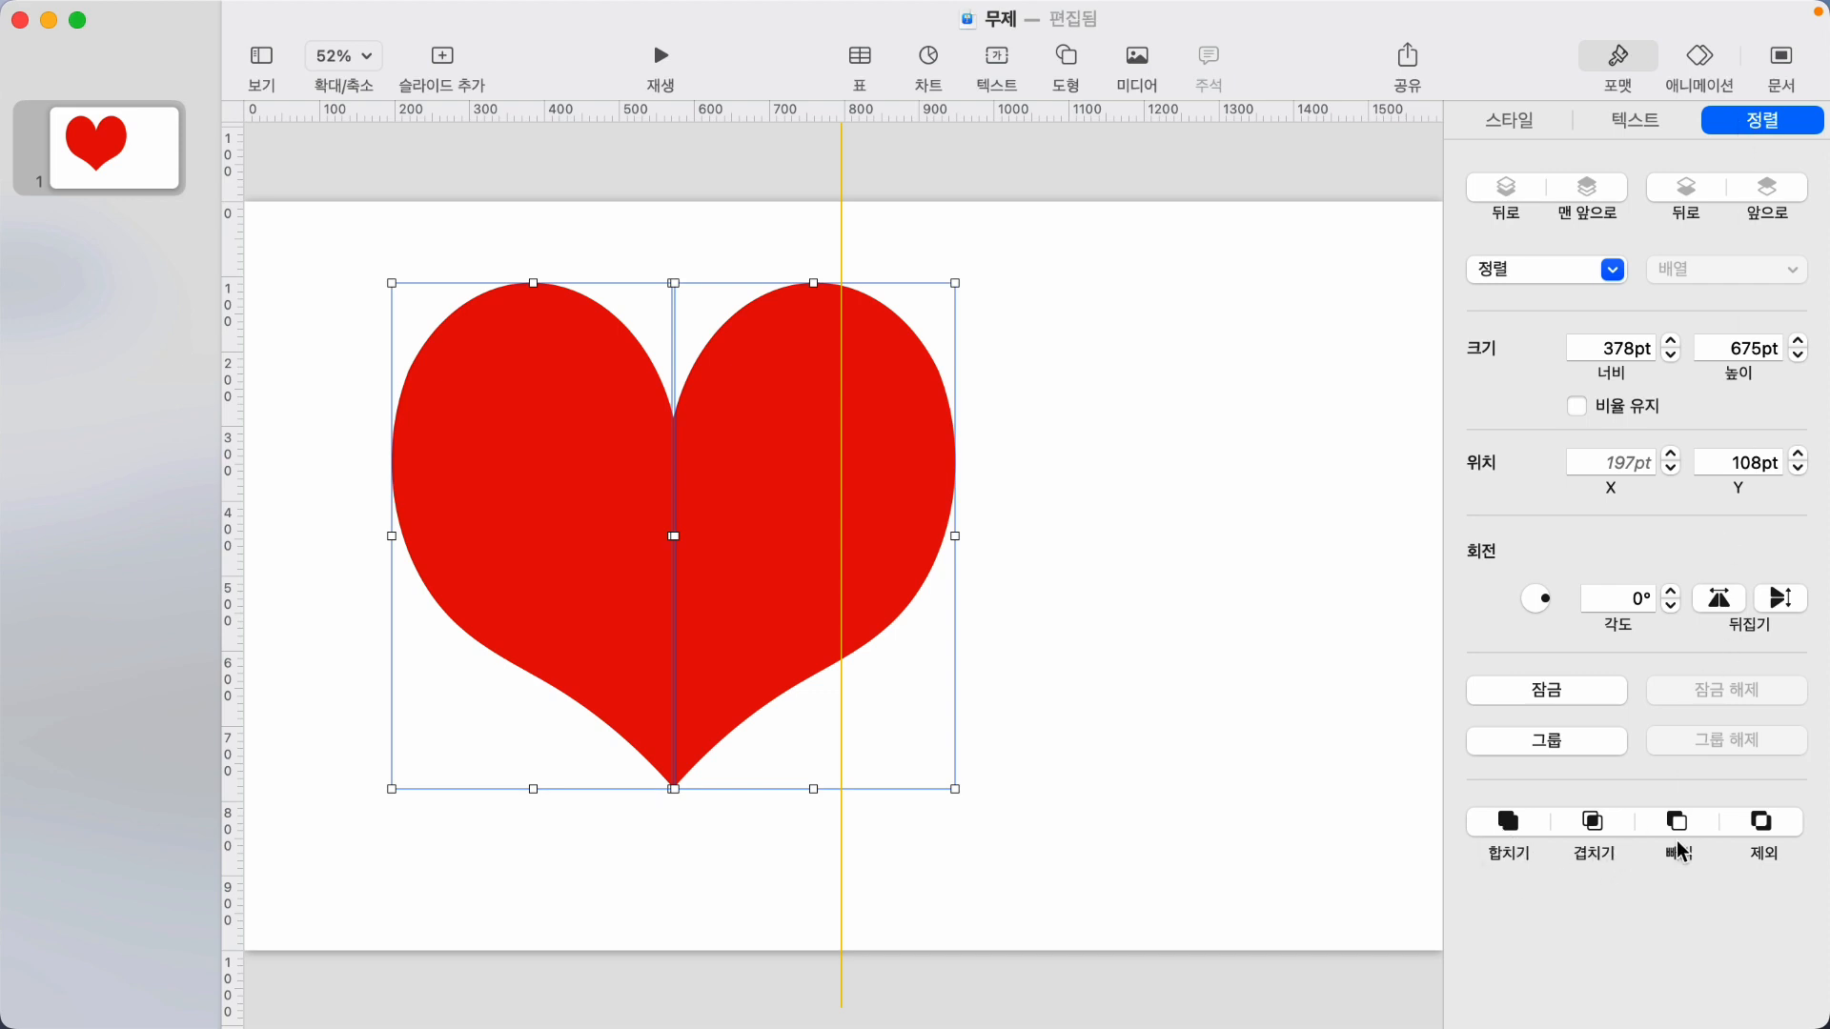
click(1508, 823)
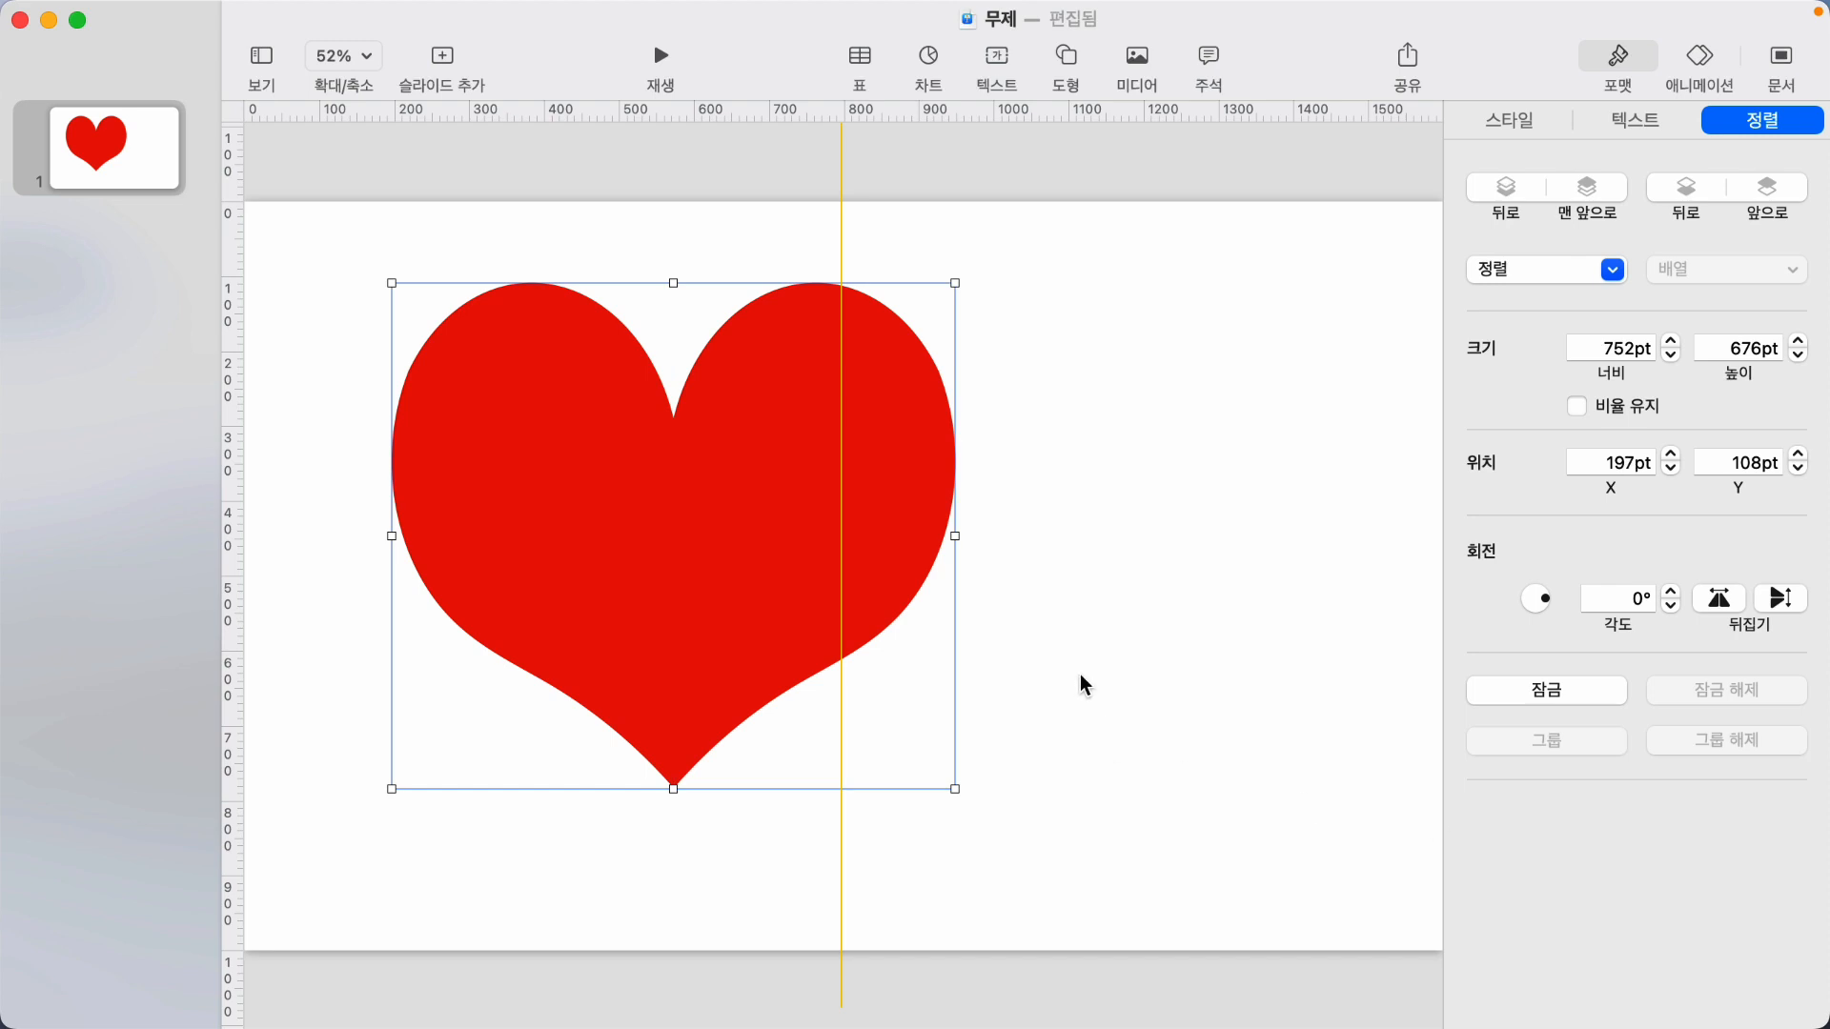
Move the united heart to the middle of the slide and remove the vertical guide.
drag(586, 520, 971, 527)
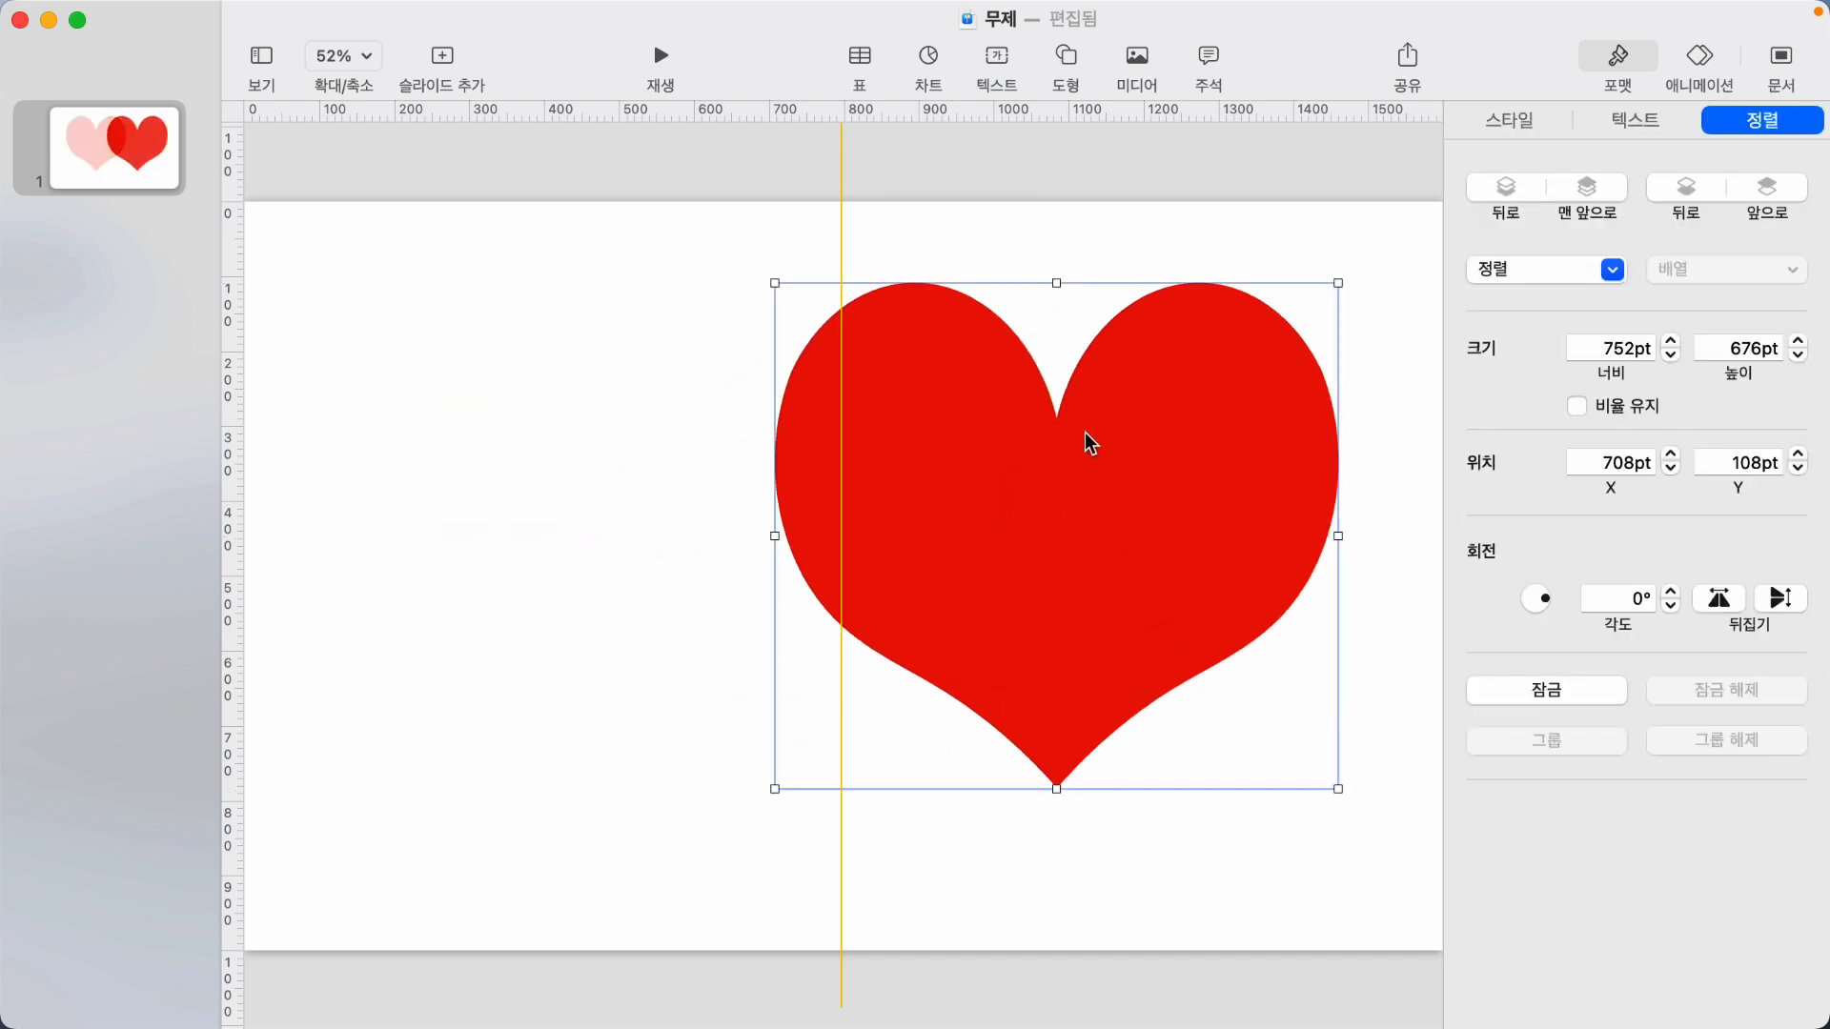
drag(1086, 441, 843, 524)
right_click(610, 451)
click(512, 541)
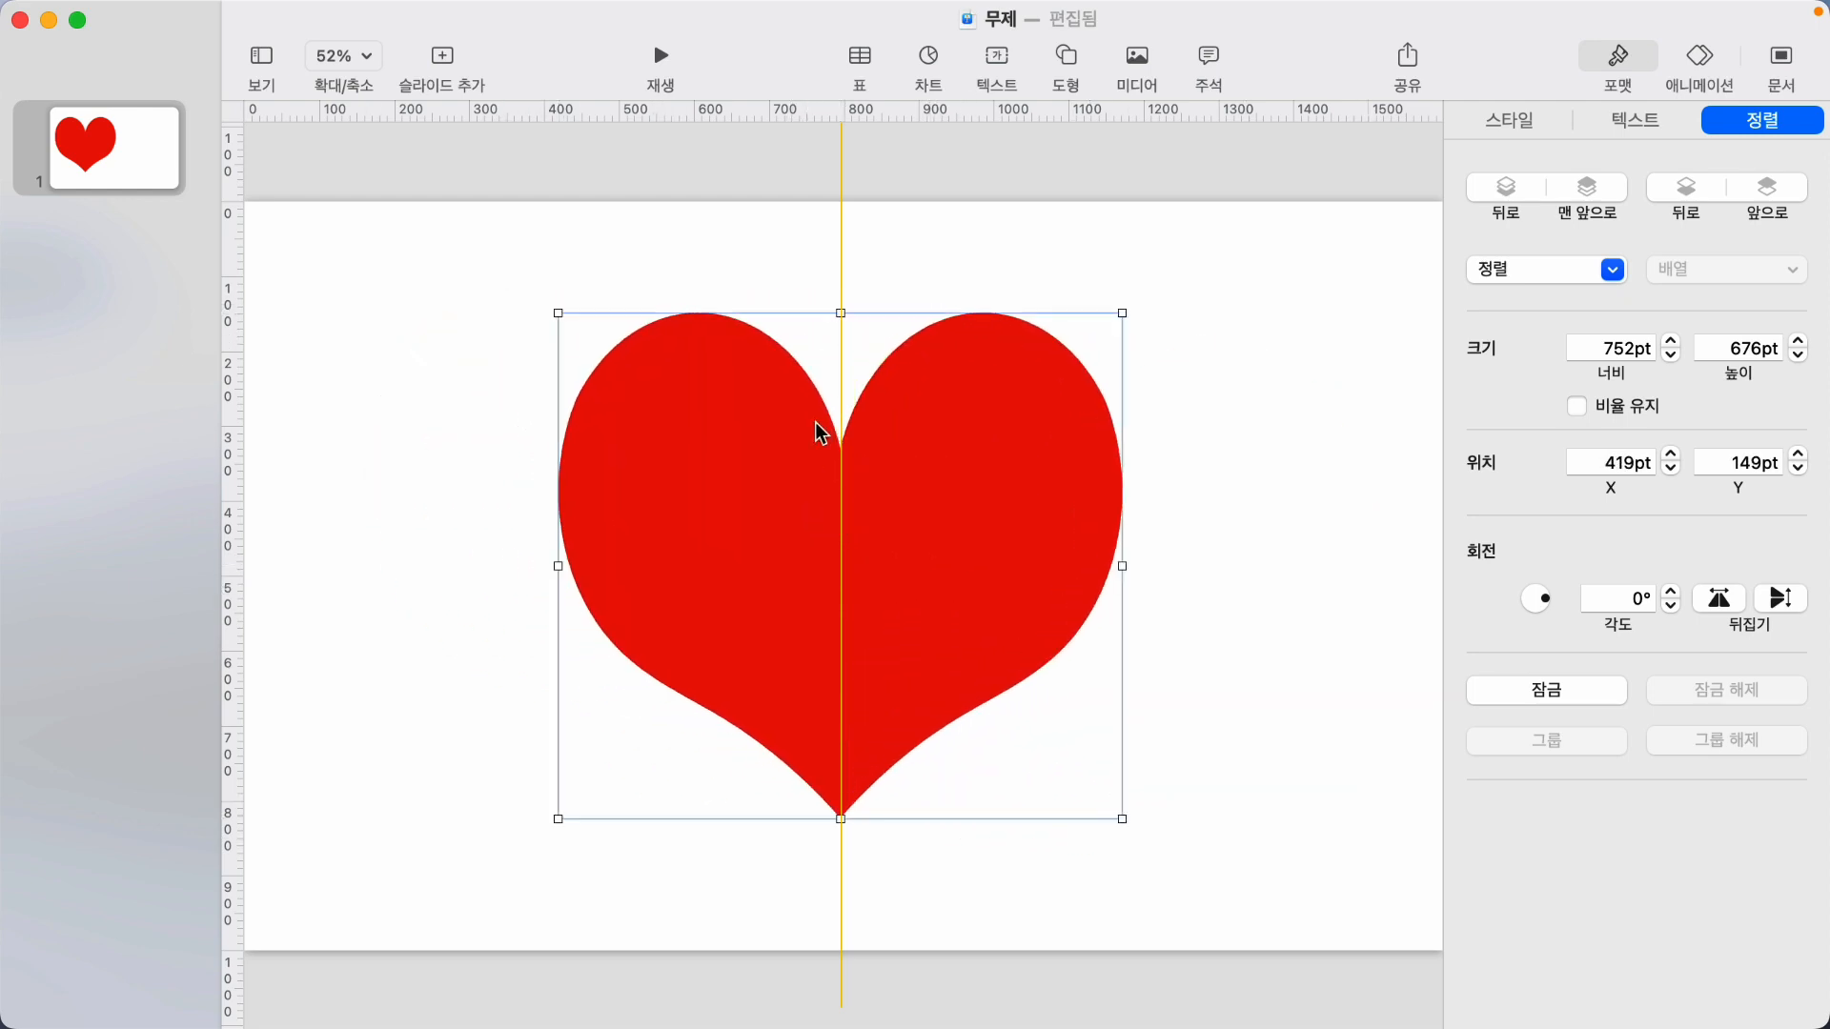
drag(841, 233, 239, 280)
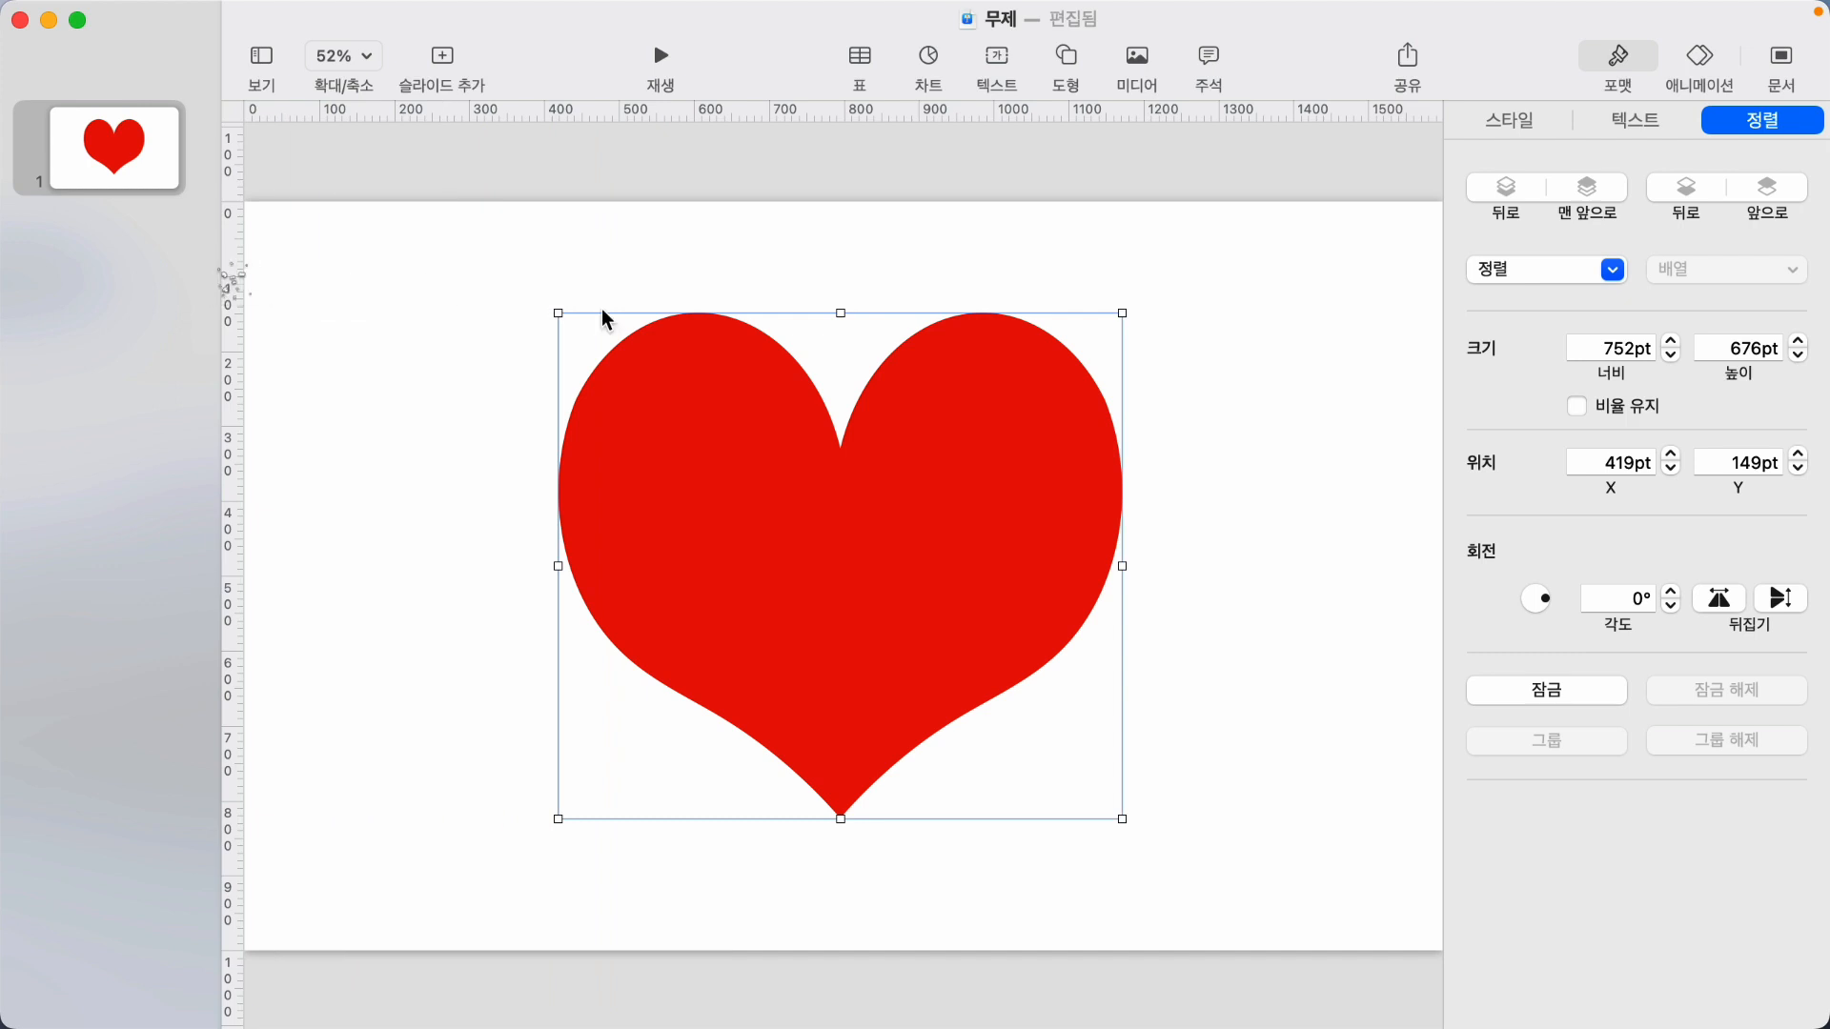
drag(844, 518, 847, 511)
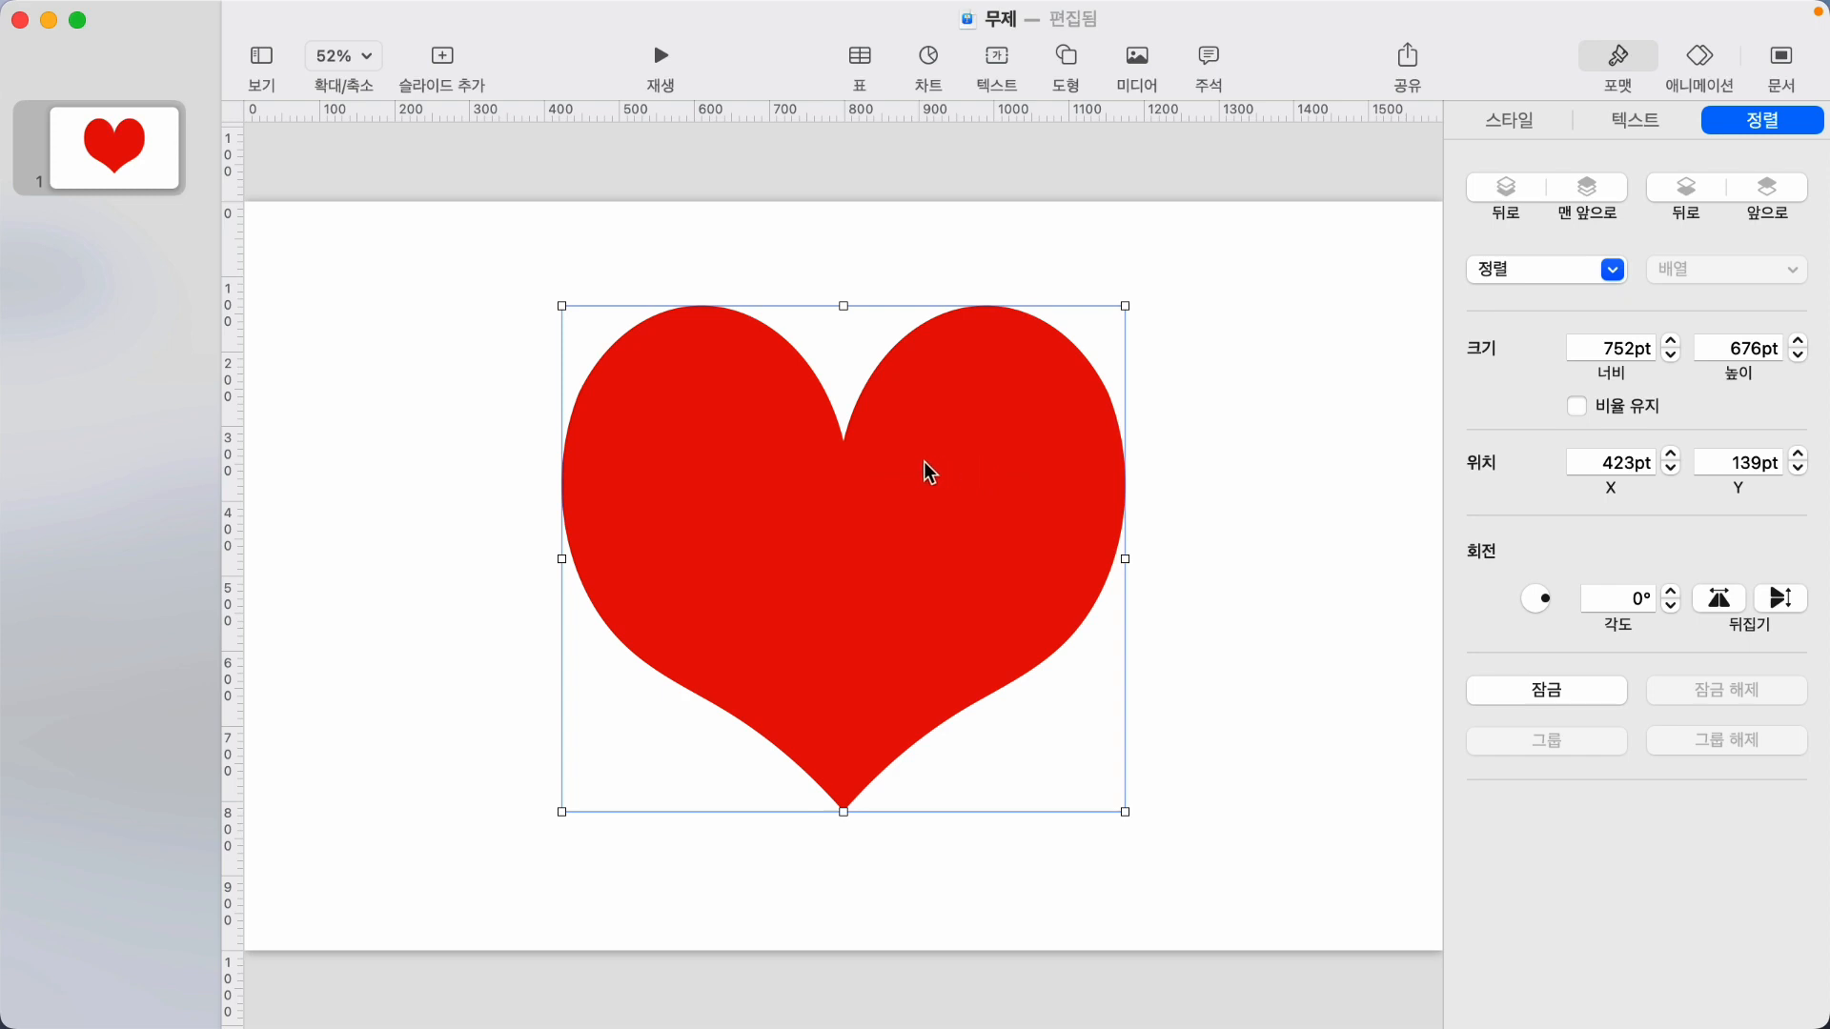
Make the heart editable (편집할 수 있게 만들기), raise the notch point between its lobes for a shallower dip, and finish editing.
right_click(849, 469)
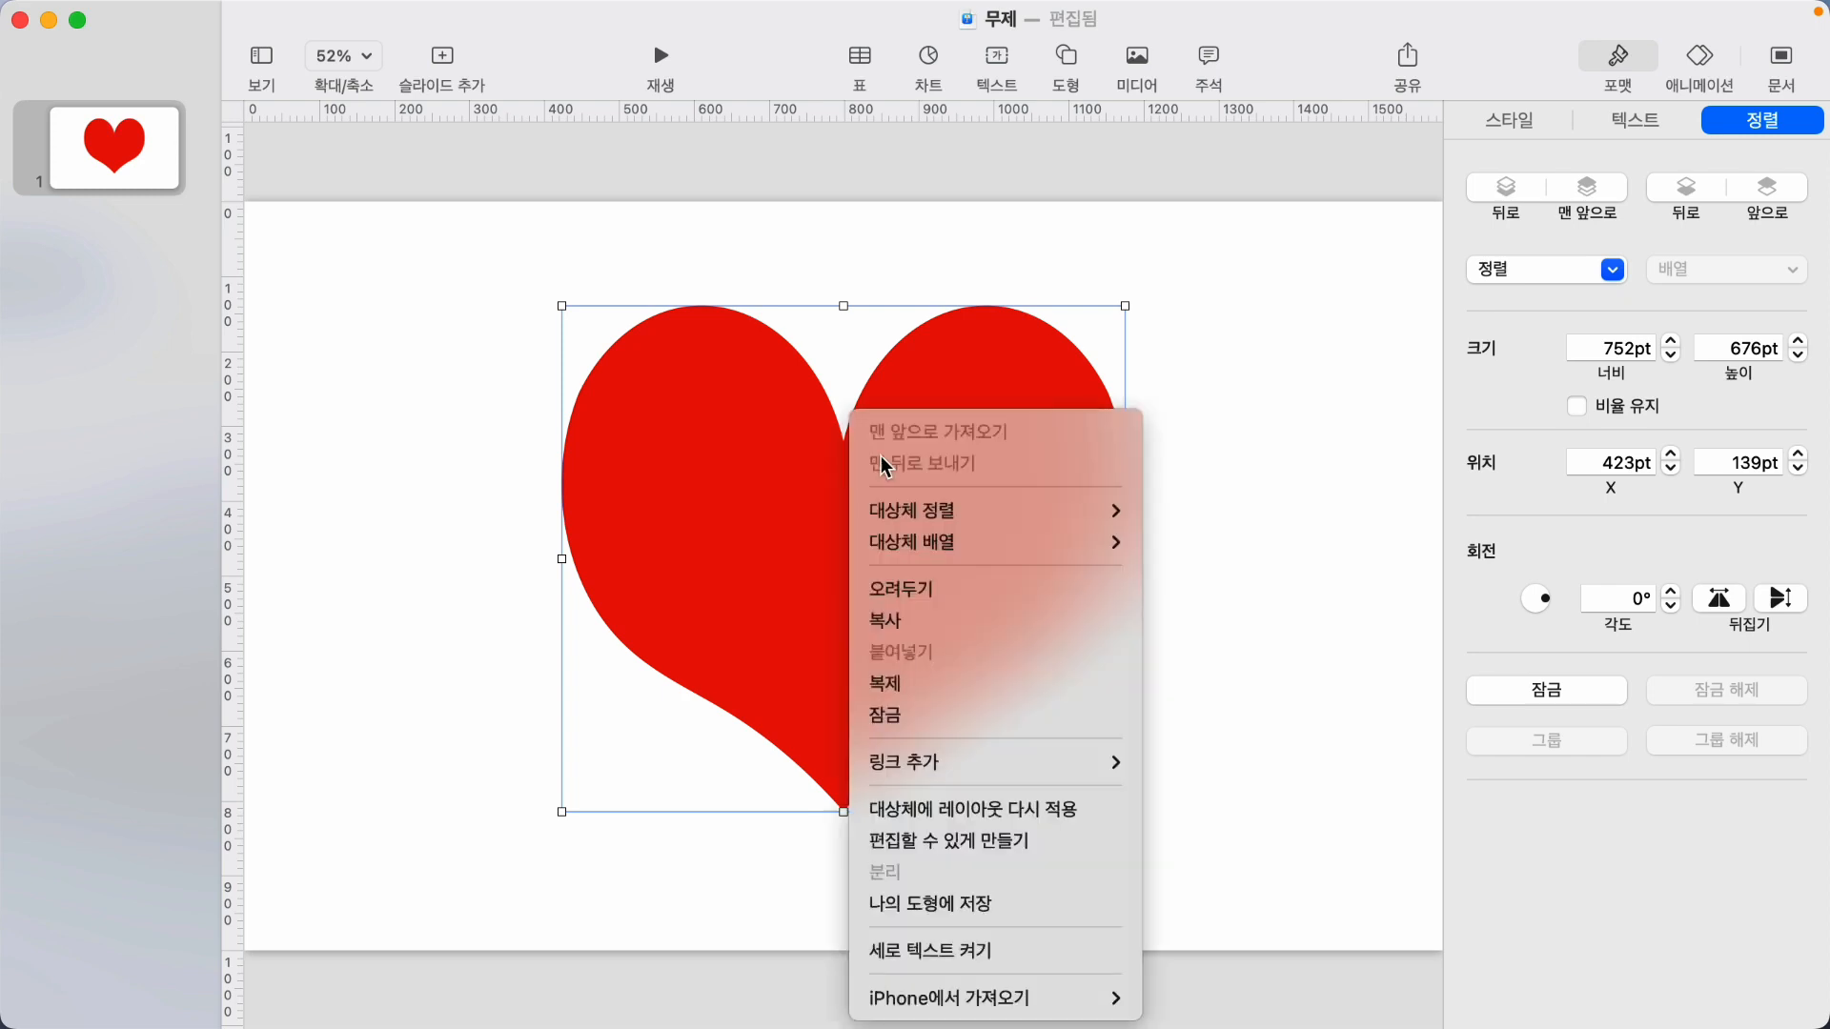
click(951, 848)
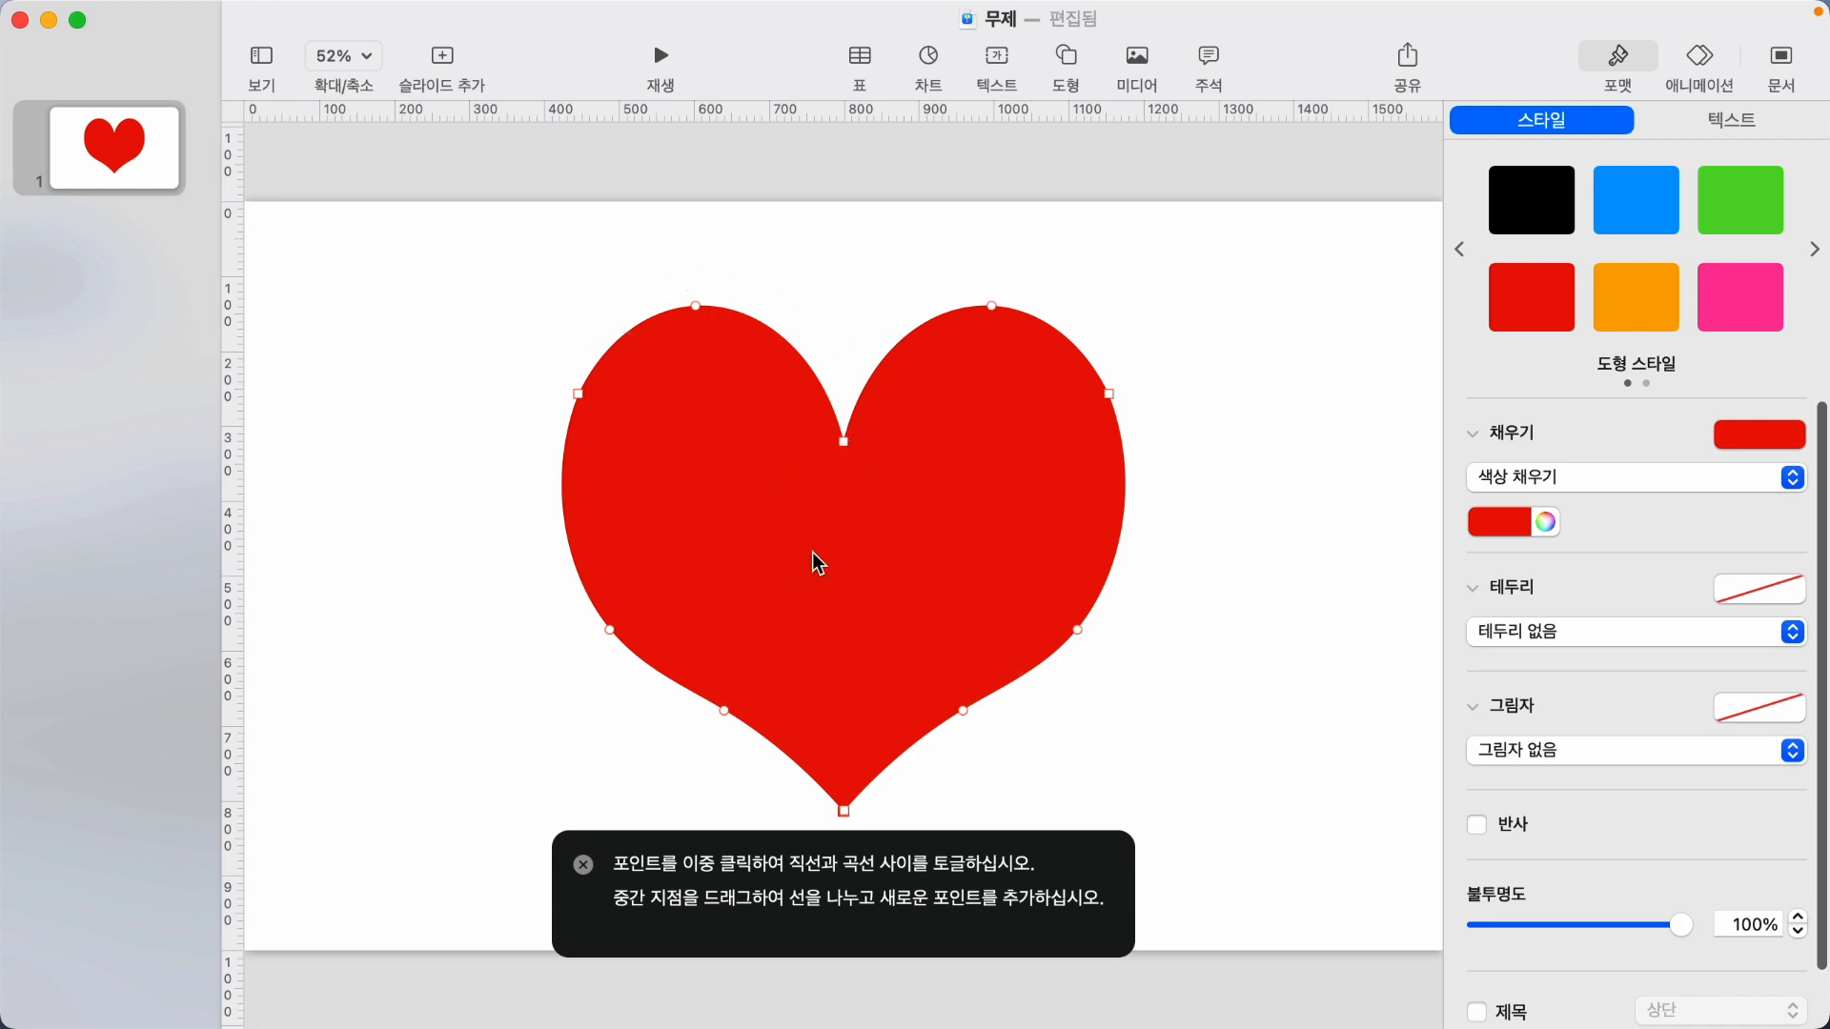
drag(843, 443, 841, 400)
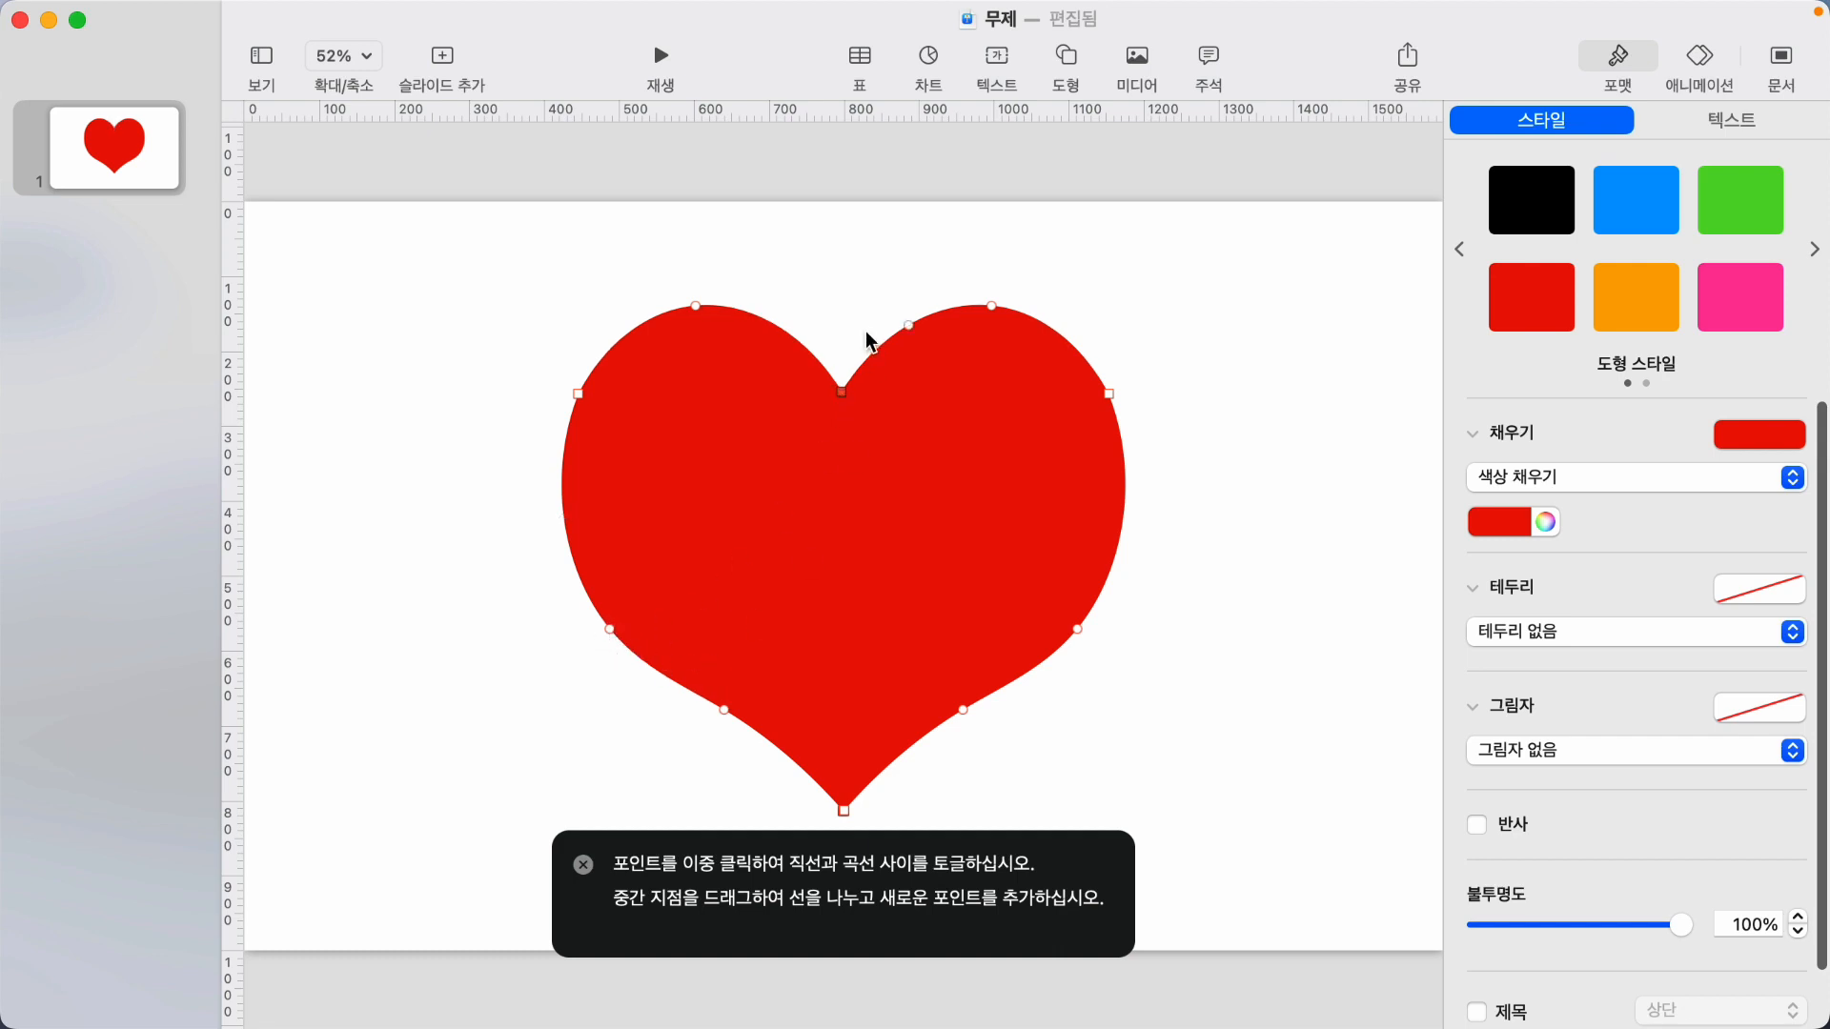
click(831, 282)
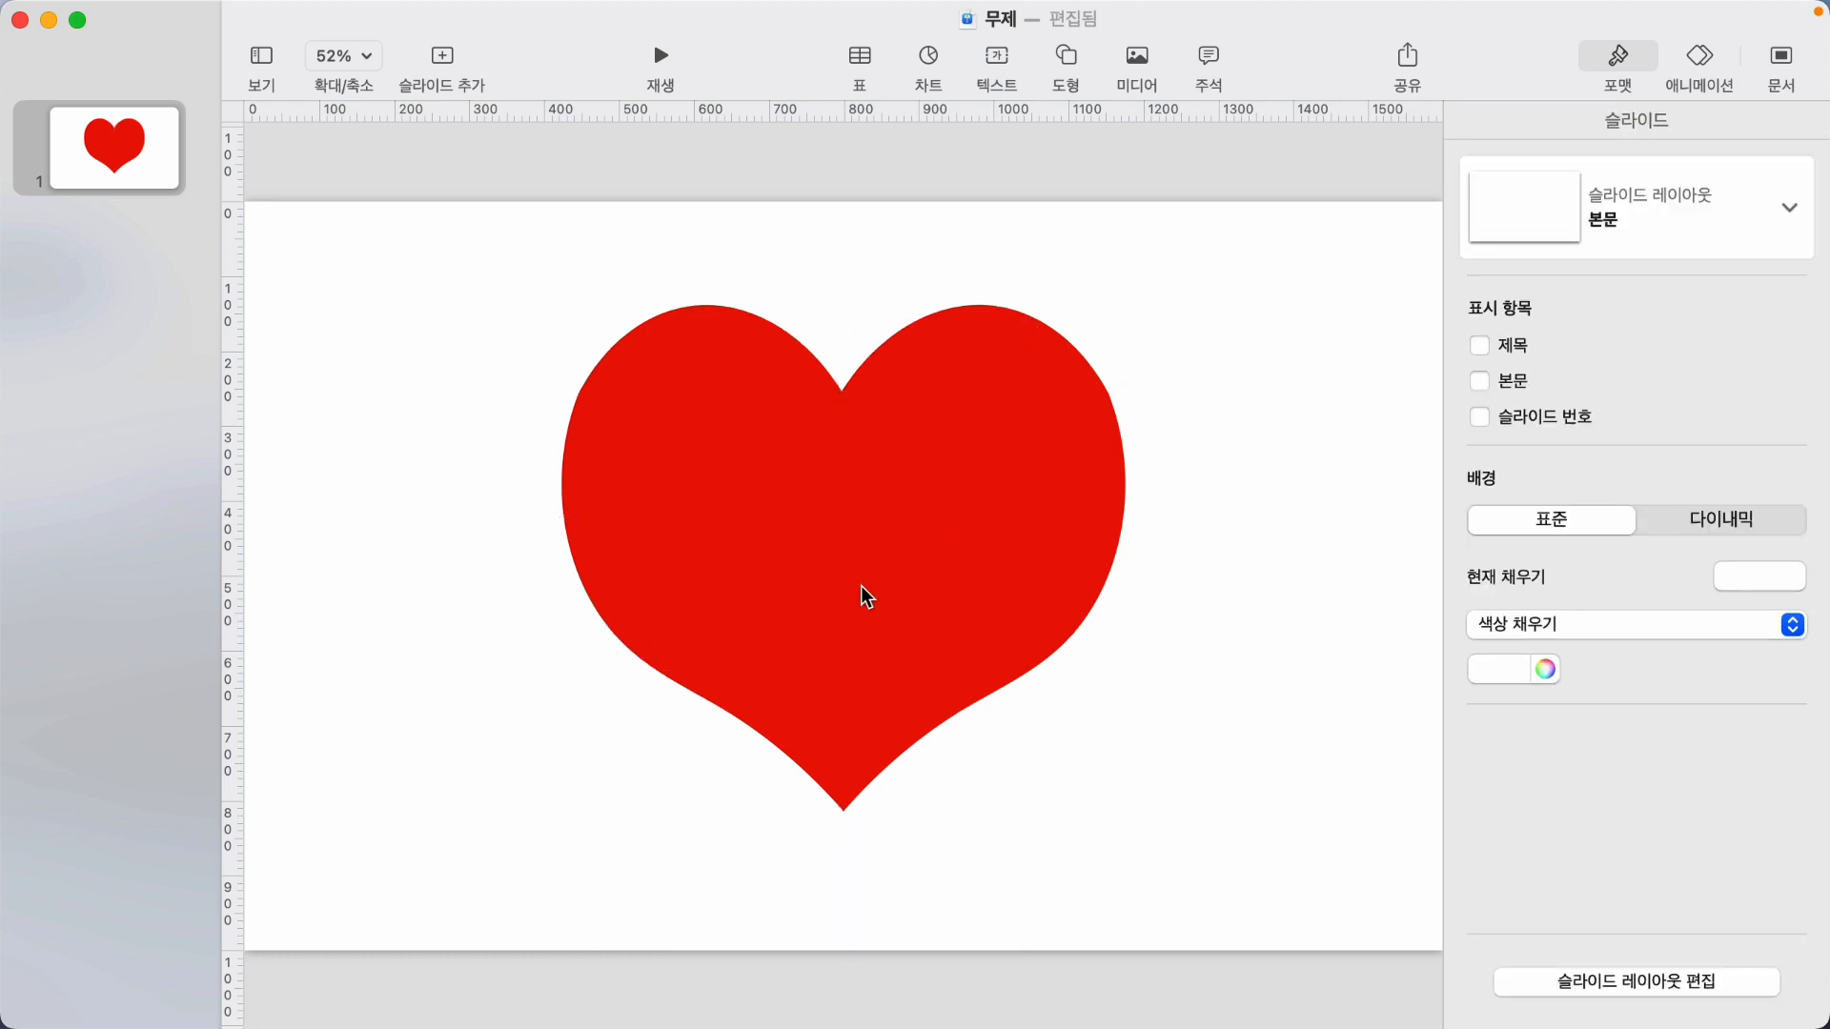
Move the heart to the slide's left side, at X 198 pt and Y 162 pt.
click(918, 461)
drag(866, 490, 810, 494)
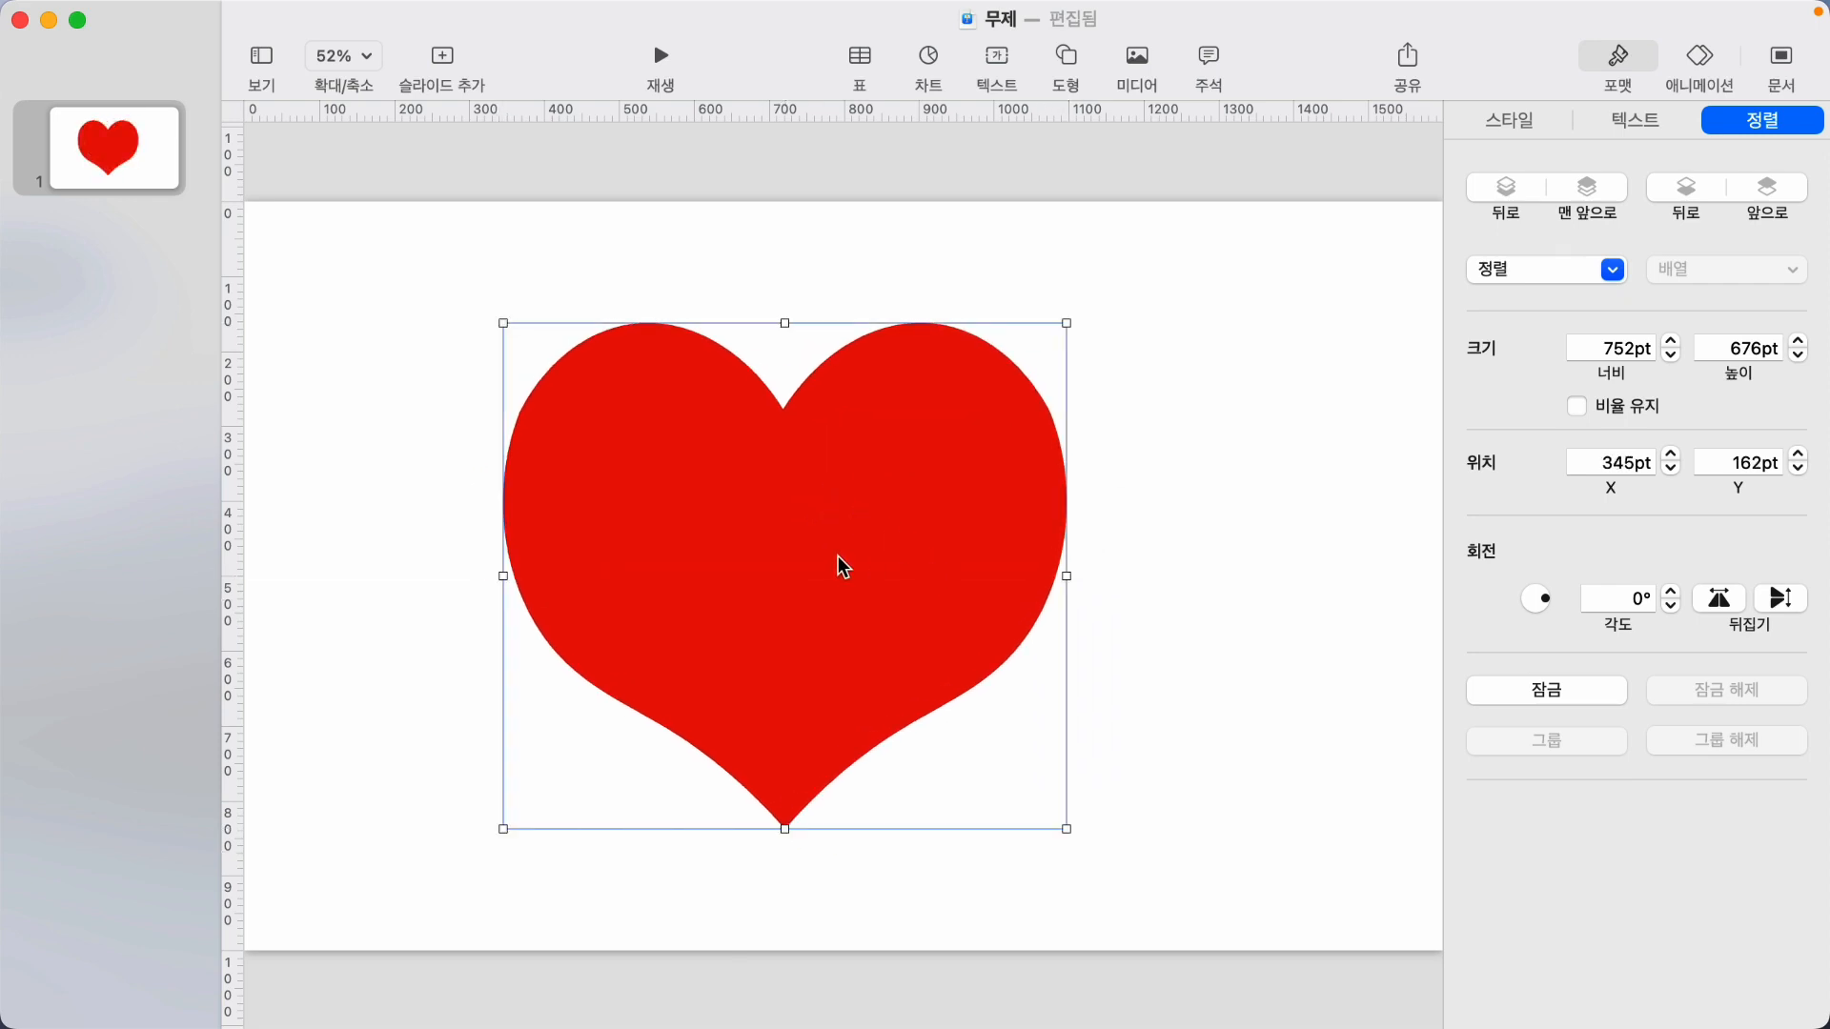
drag(839, 562, 732, 555)
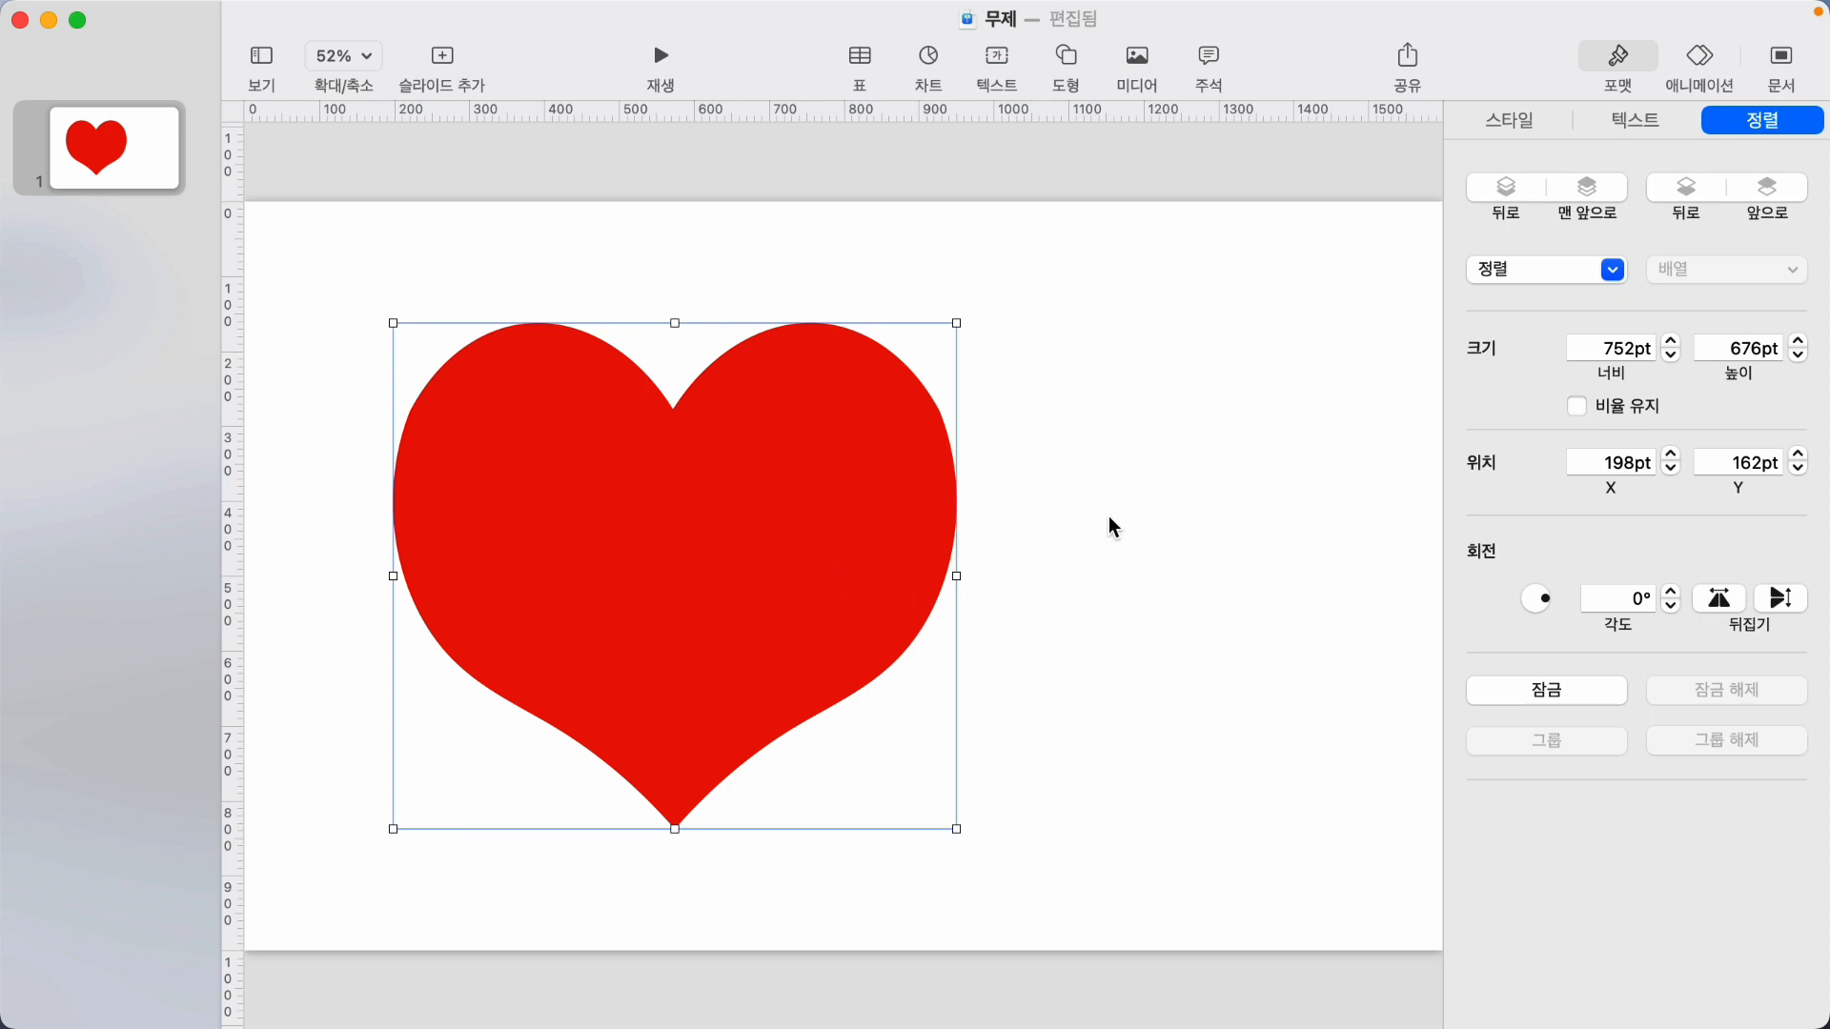
click(1075, 440)
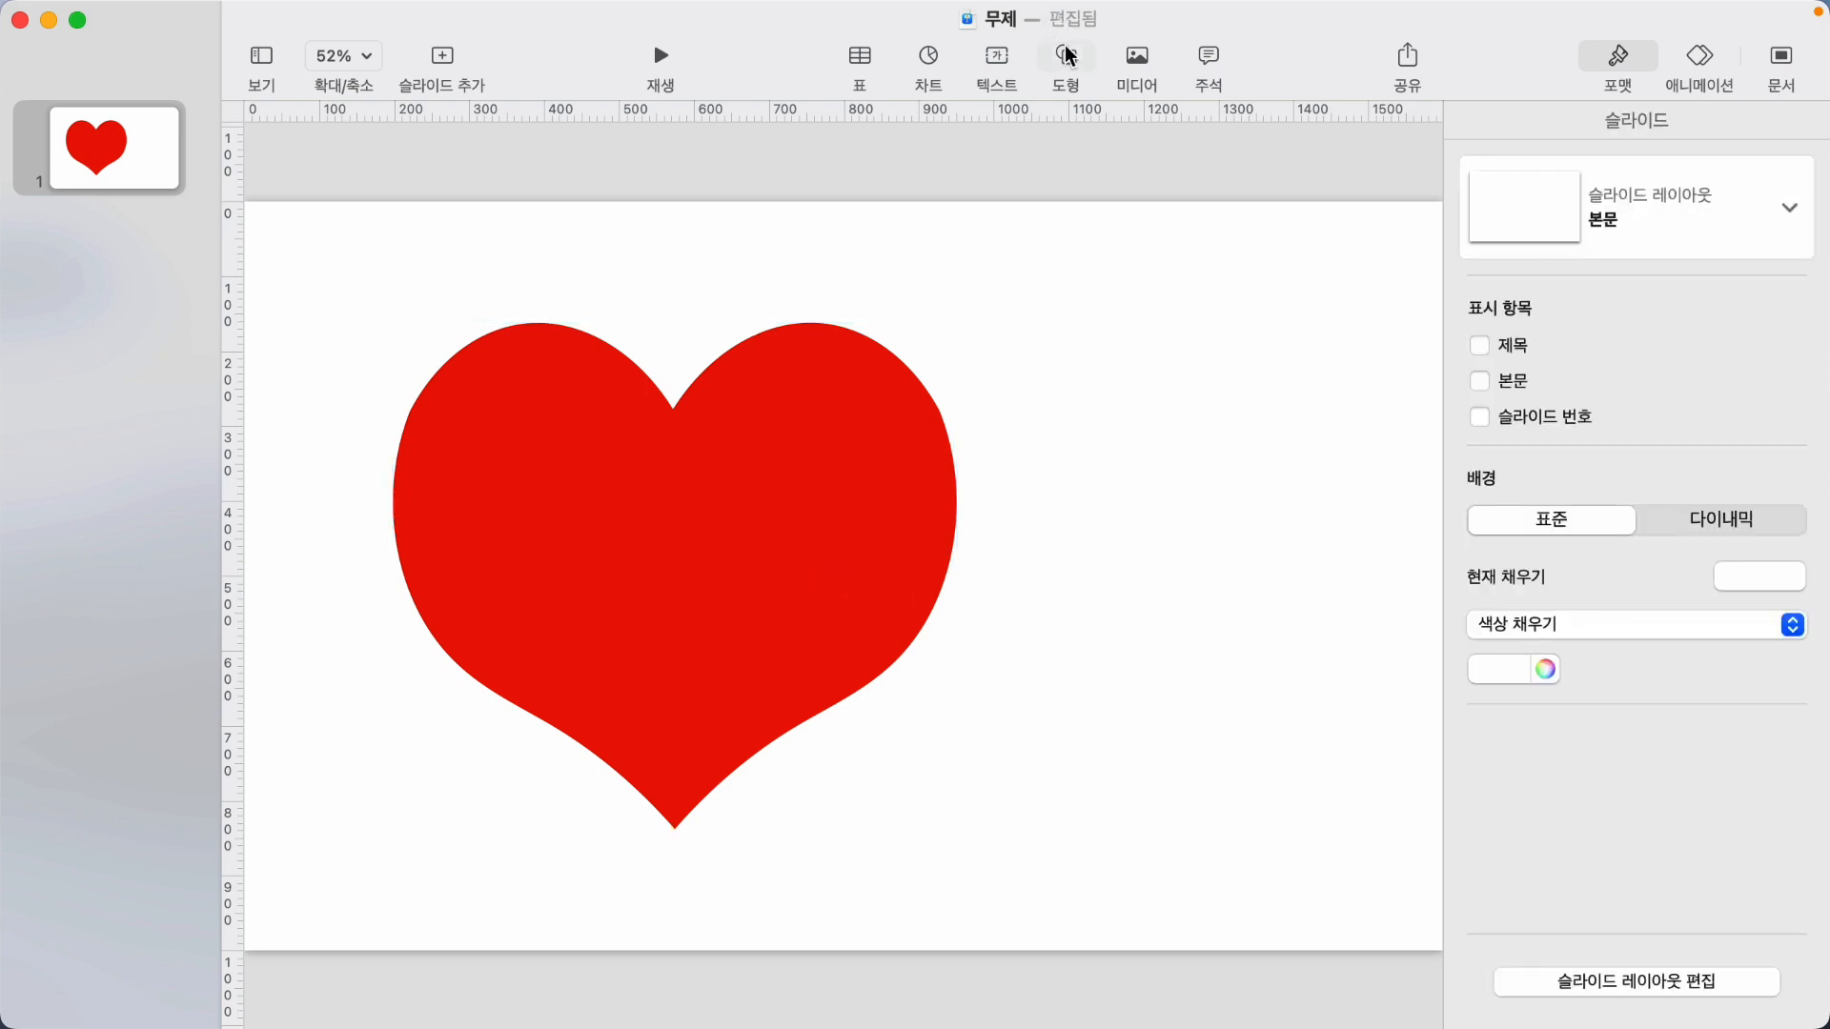
Insert a square beside the heart's upper right, sized 270 by 270 pt at X 1011 pt, Y 194 pt.
click(1066, 55)
click(1037, 284)
drag(900, 597, 1220, 505)
drag(1134, 439, 1116, 483)
Insert a circle and place it below and to the right of the square.
click(1065, 55)
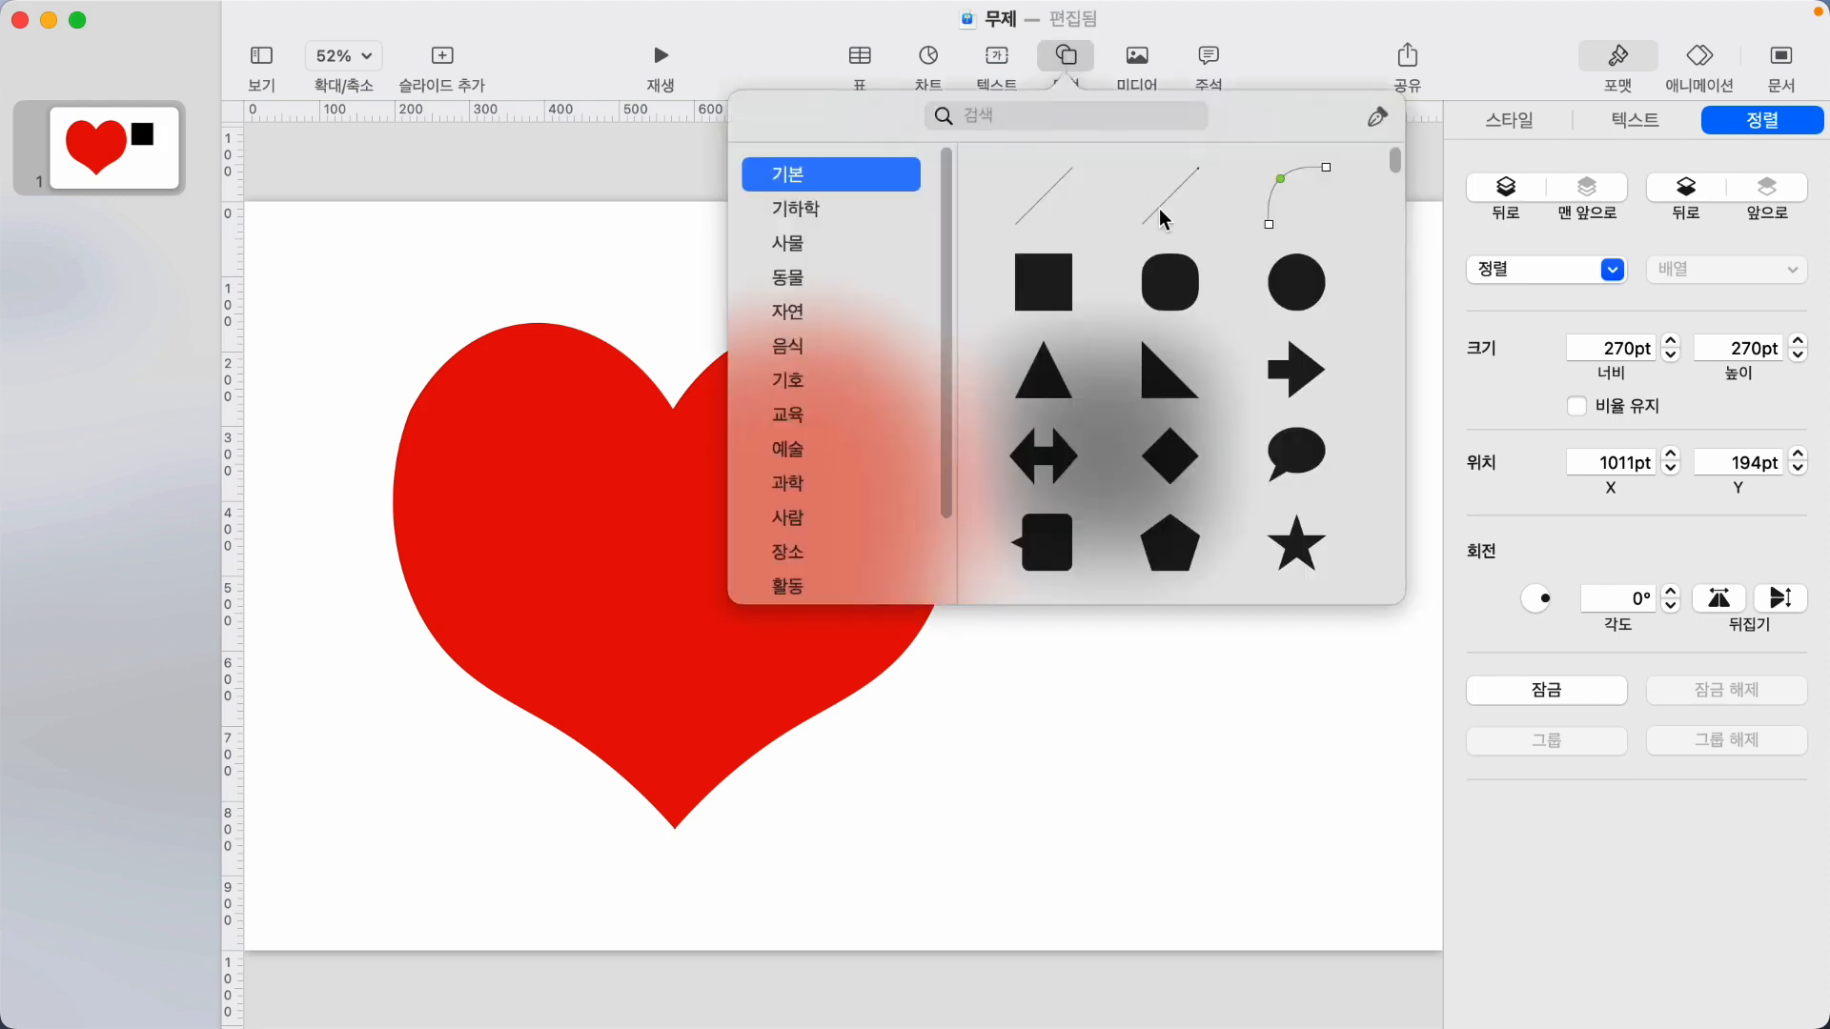
click(1285, 298)
drag(843, 576, 1264, 640)
Apply the red shape style to the square and the blue shape style to the circle.
click(1127, 388)
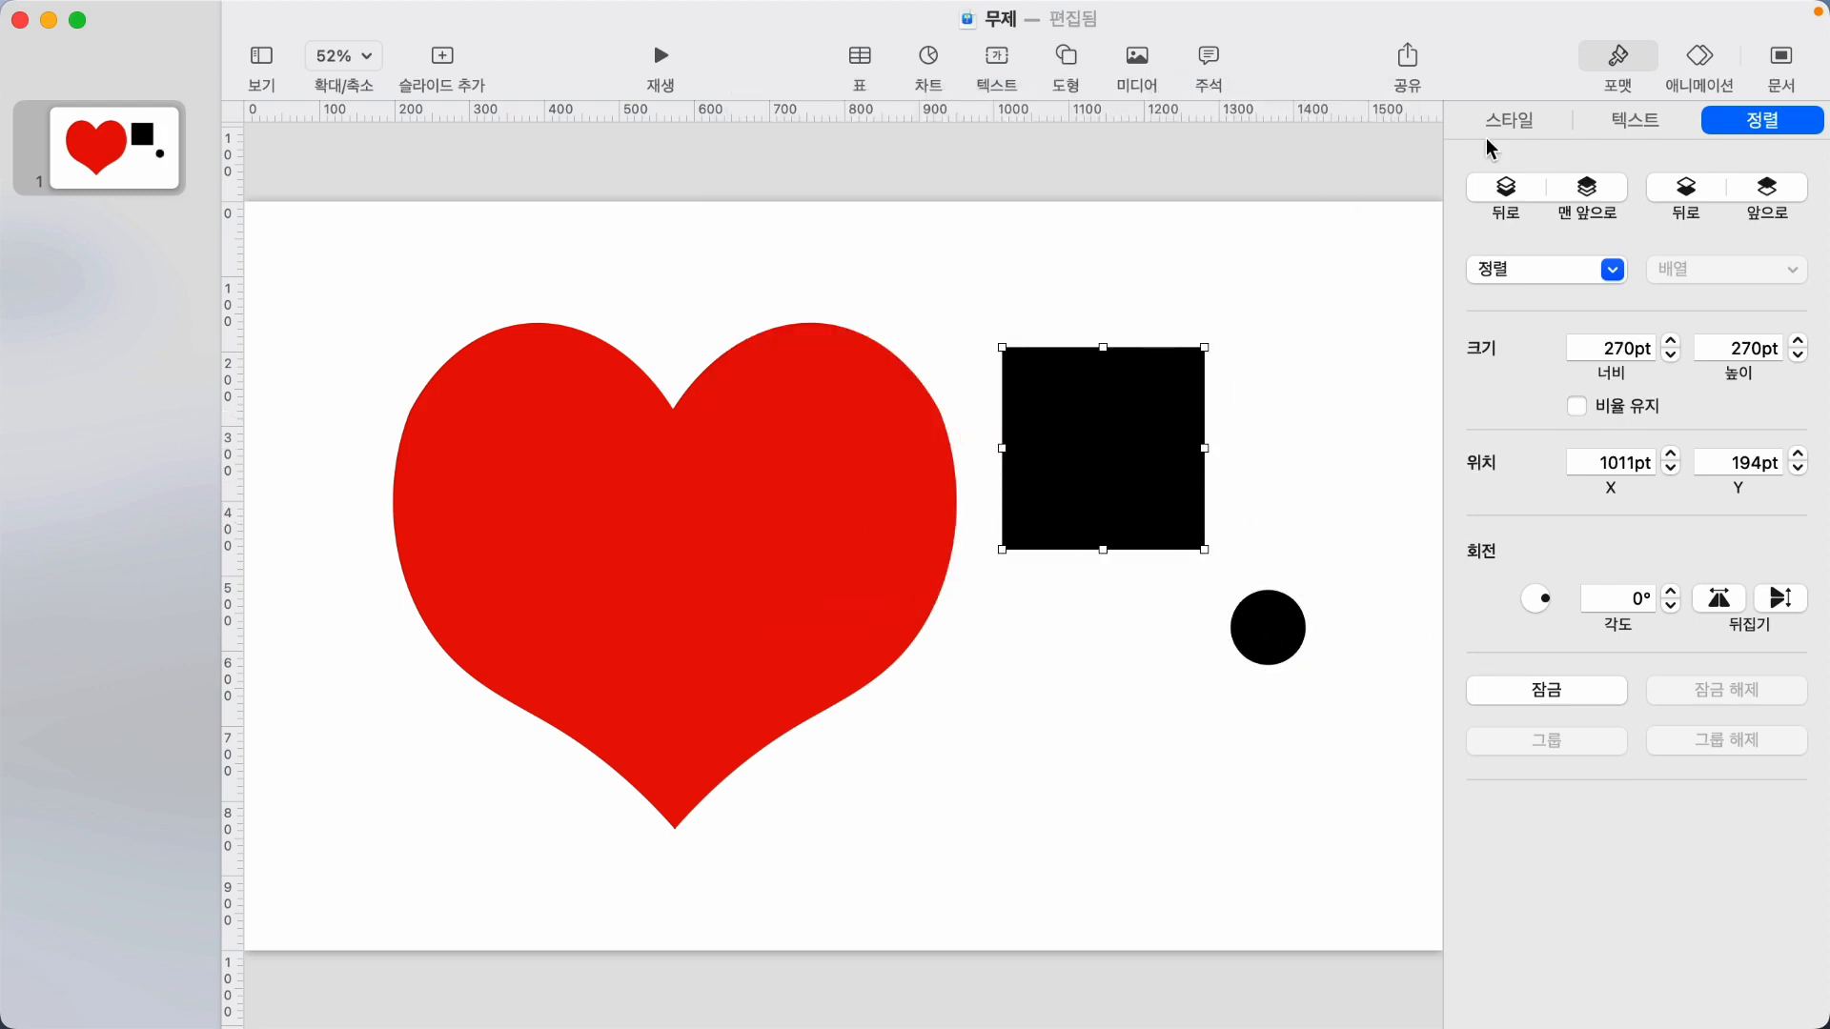
click(1510, 120)
click(1531, 305)
click(1275, 634)
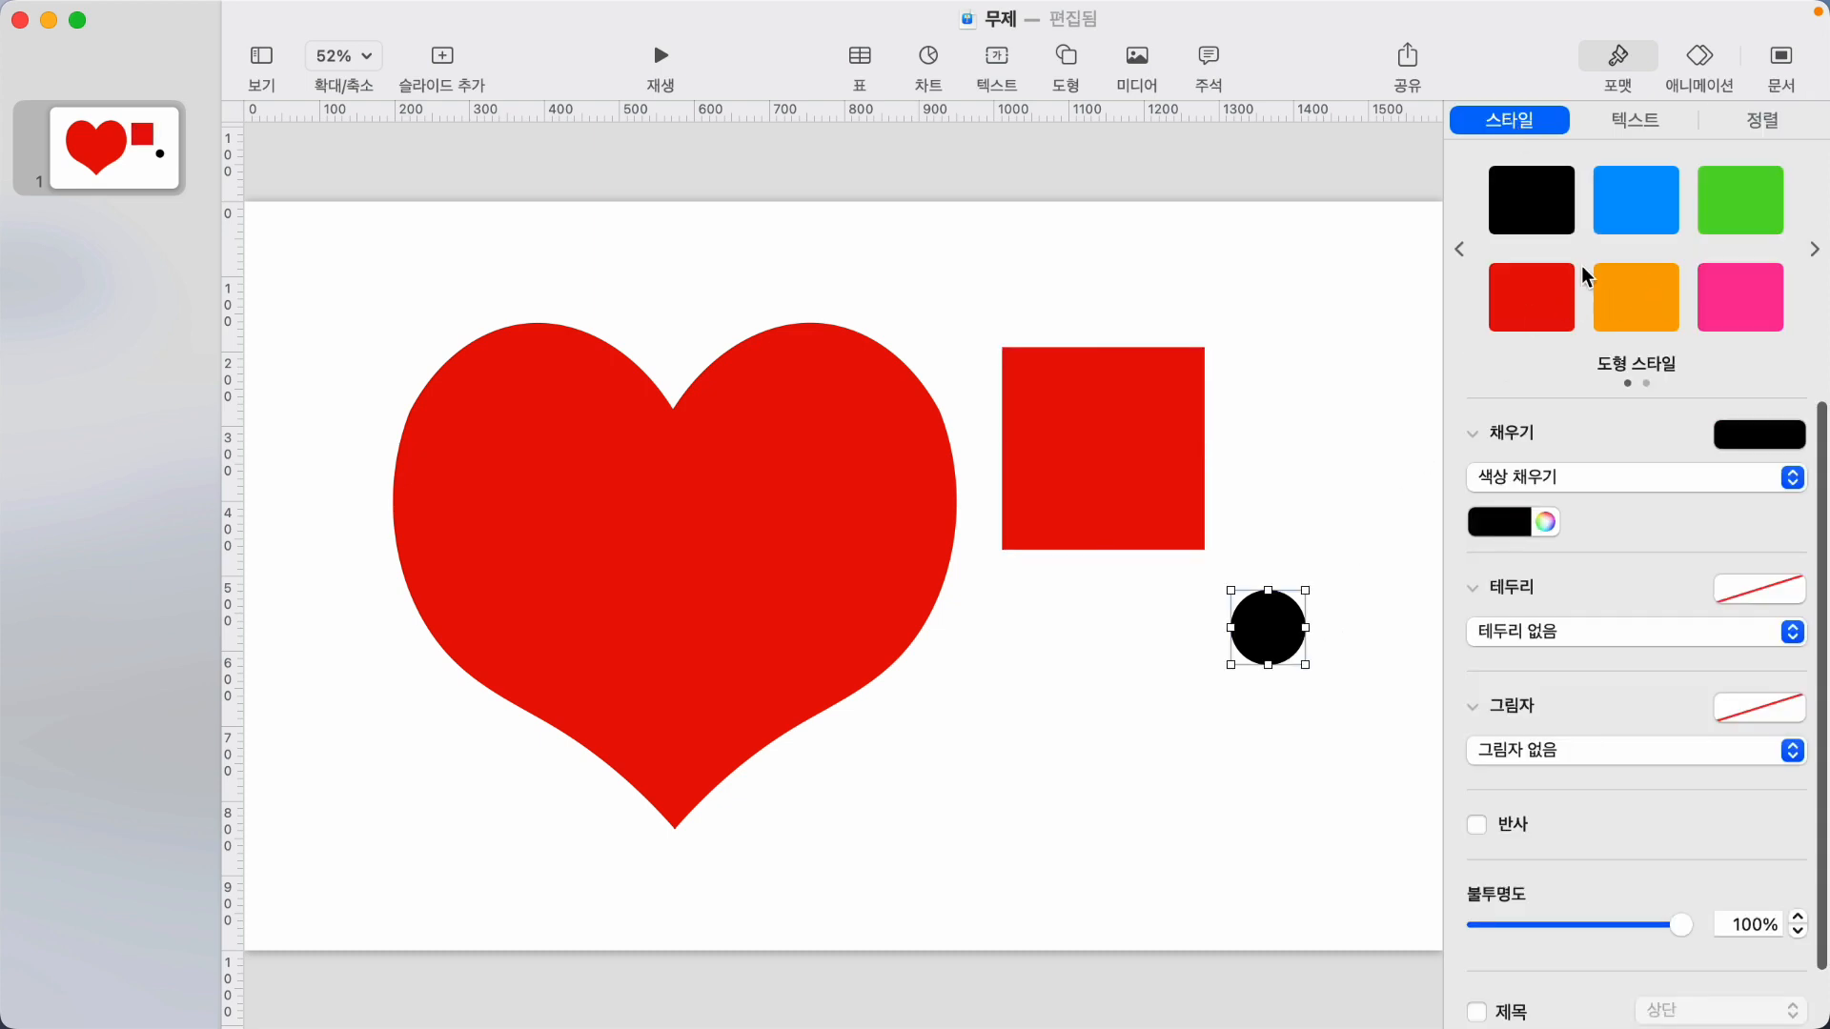
click(1641, 207)
click(1193, 600)
Enlarge the blue circle and place it overlapping the red square's lower-right corner.
click(1277, 633)
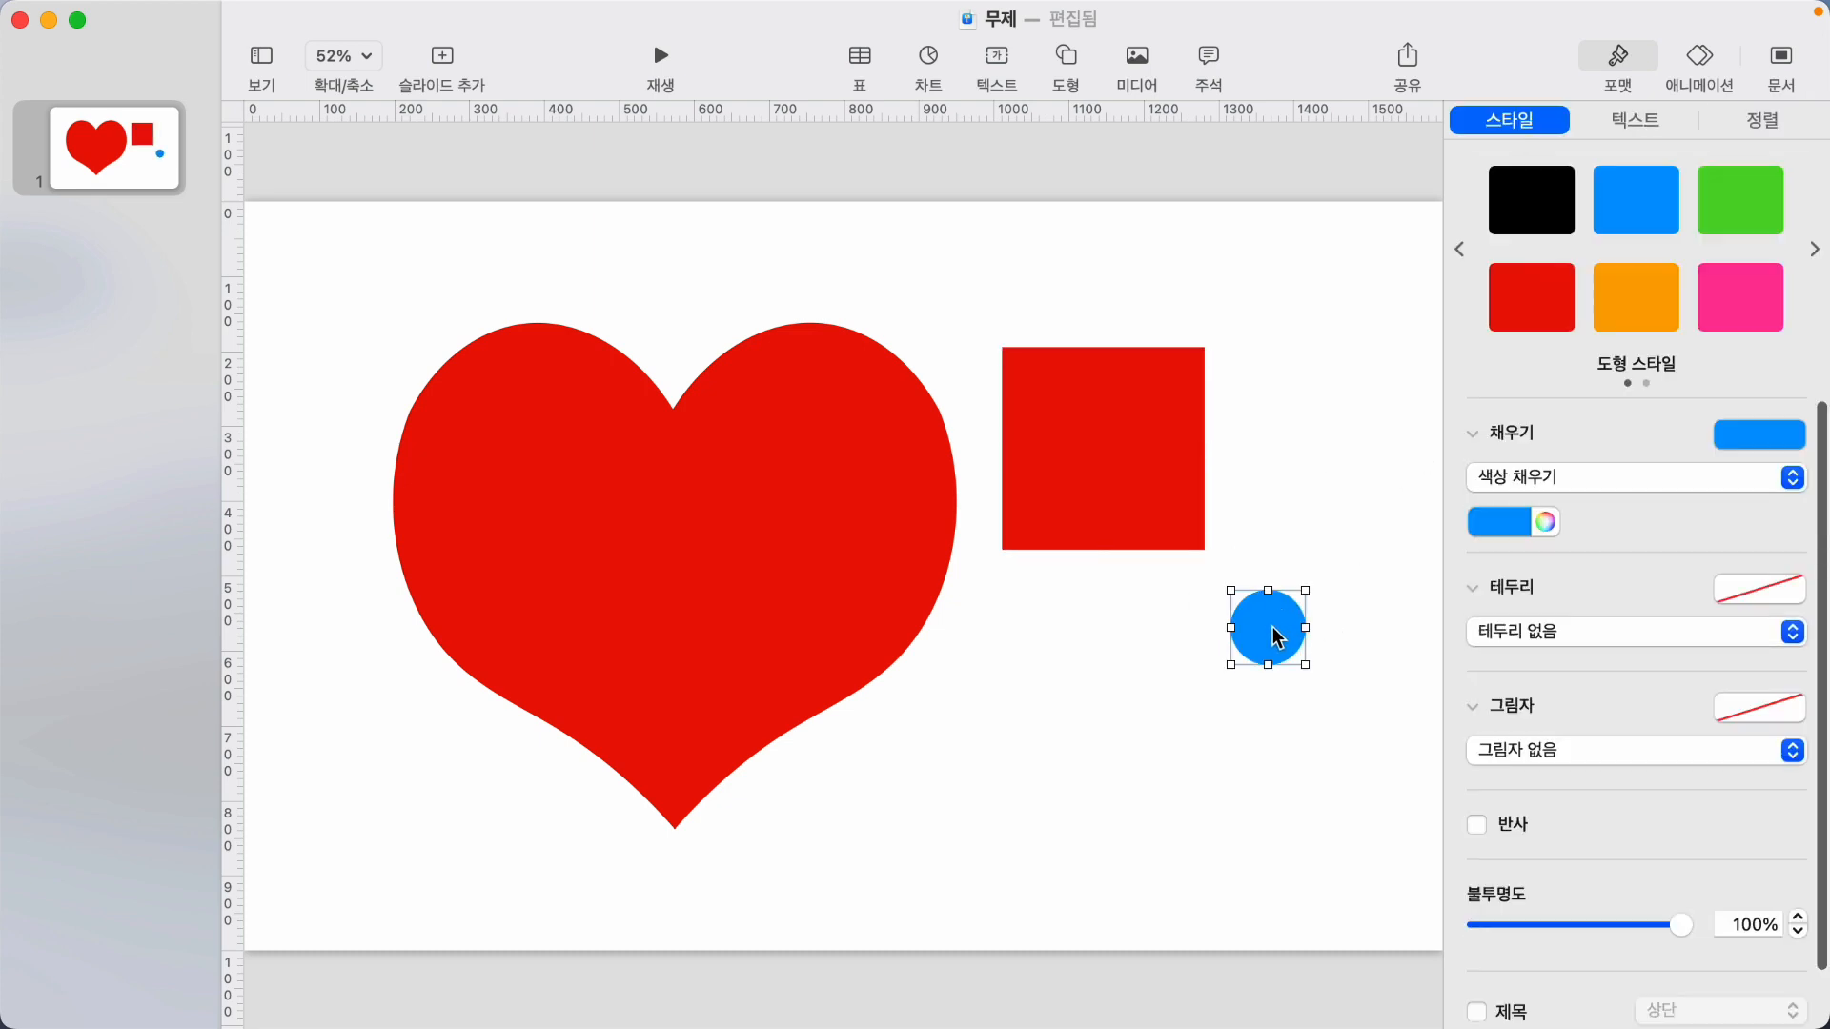
click(1289, 719)
click(1267, 631)
drag(1304, 665, 1198, 548)
click(1193, 734)
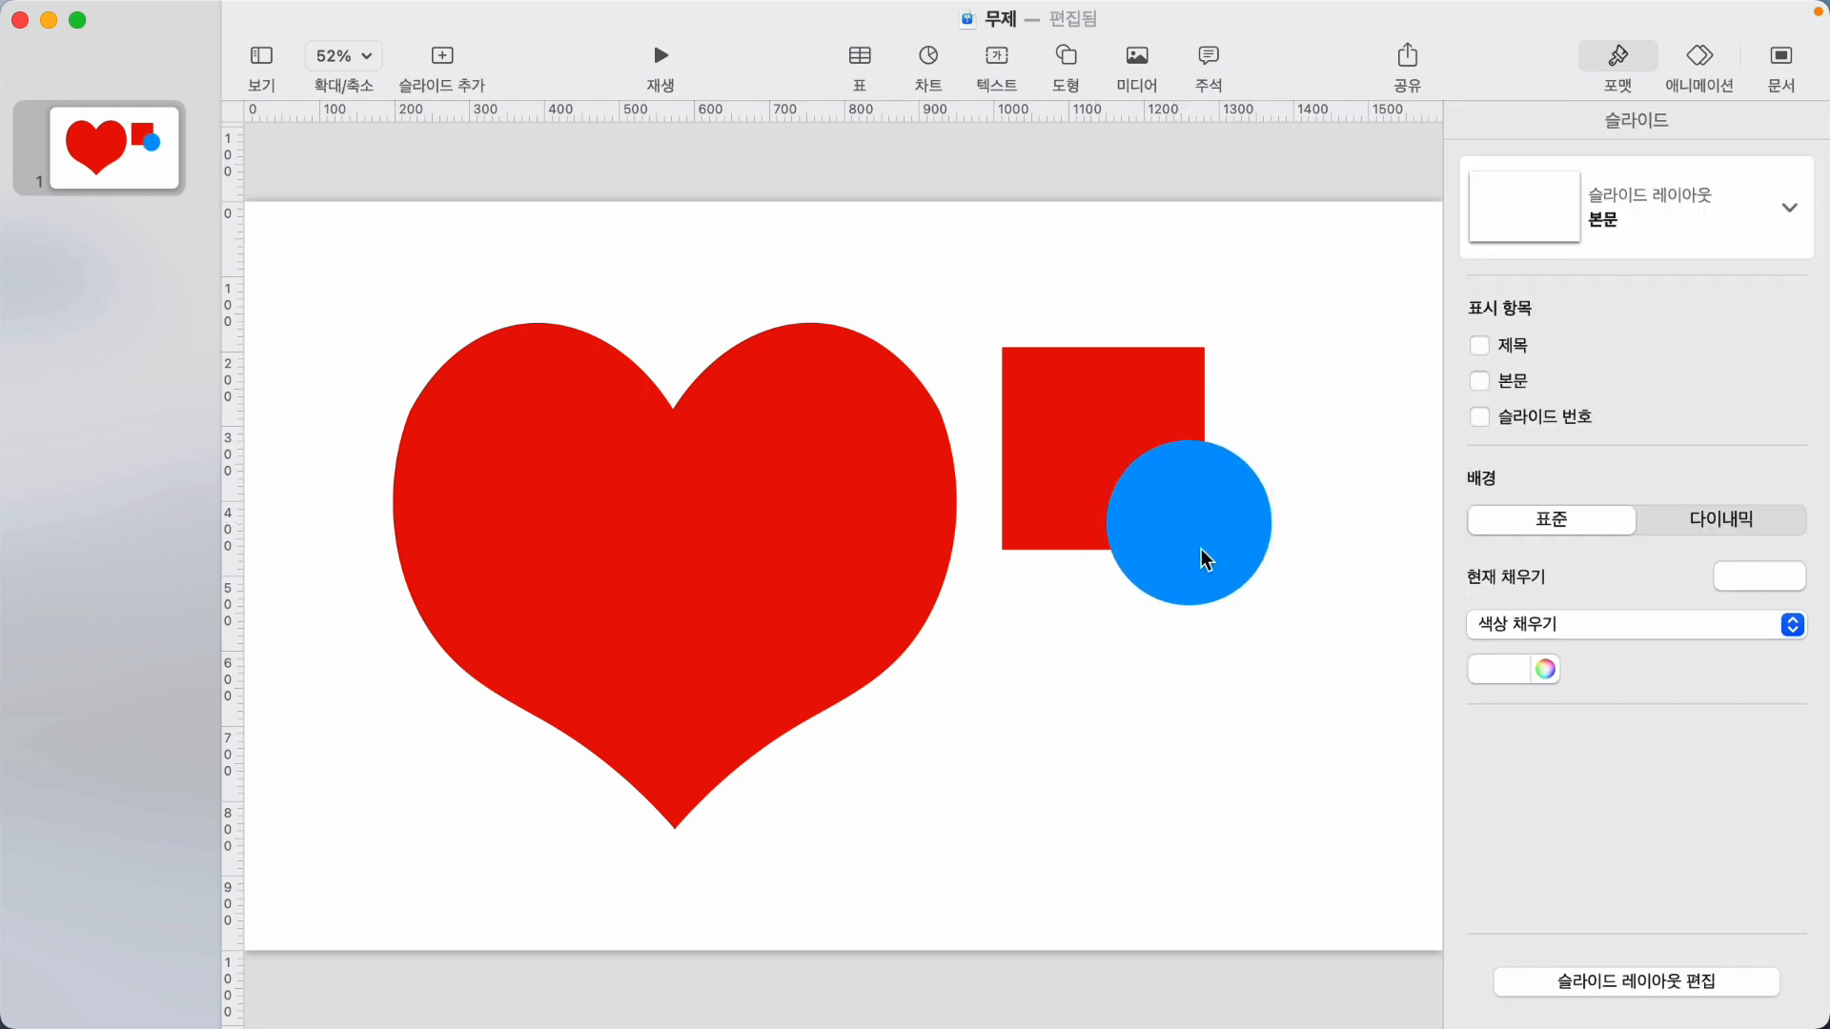
Select the blue circle and set its fill color's opacity (불투명도) to 35%.
click(1172, 521)
click(1231, 737)
drag(1258, 721, 1044, 381)
click(1153, 681)
click(1180, 531)
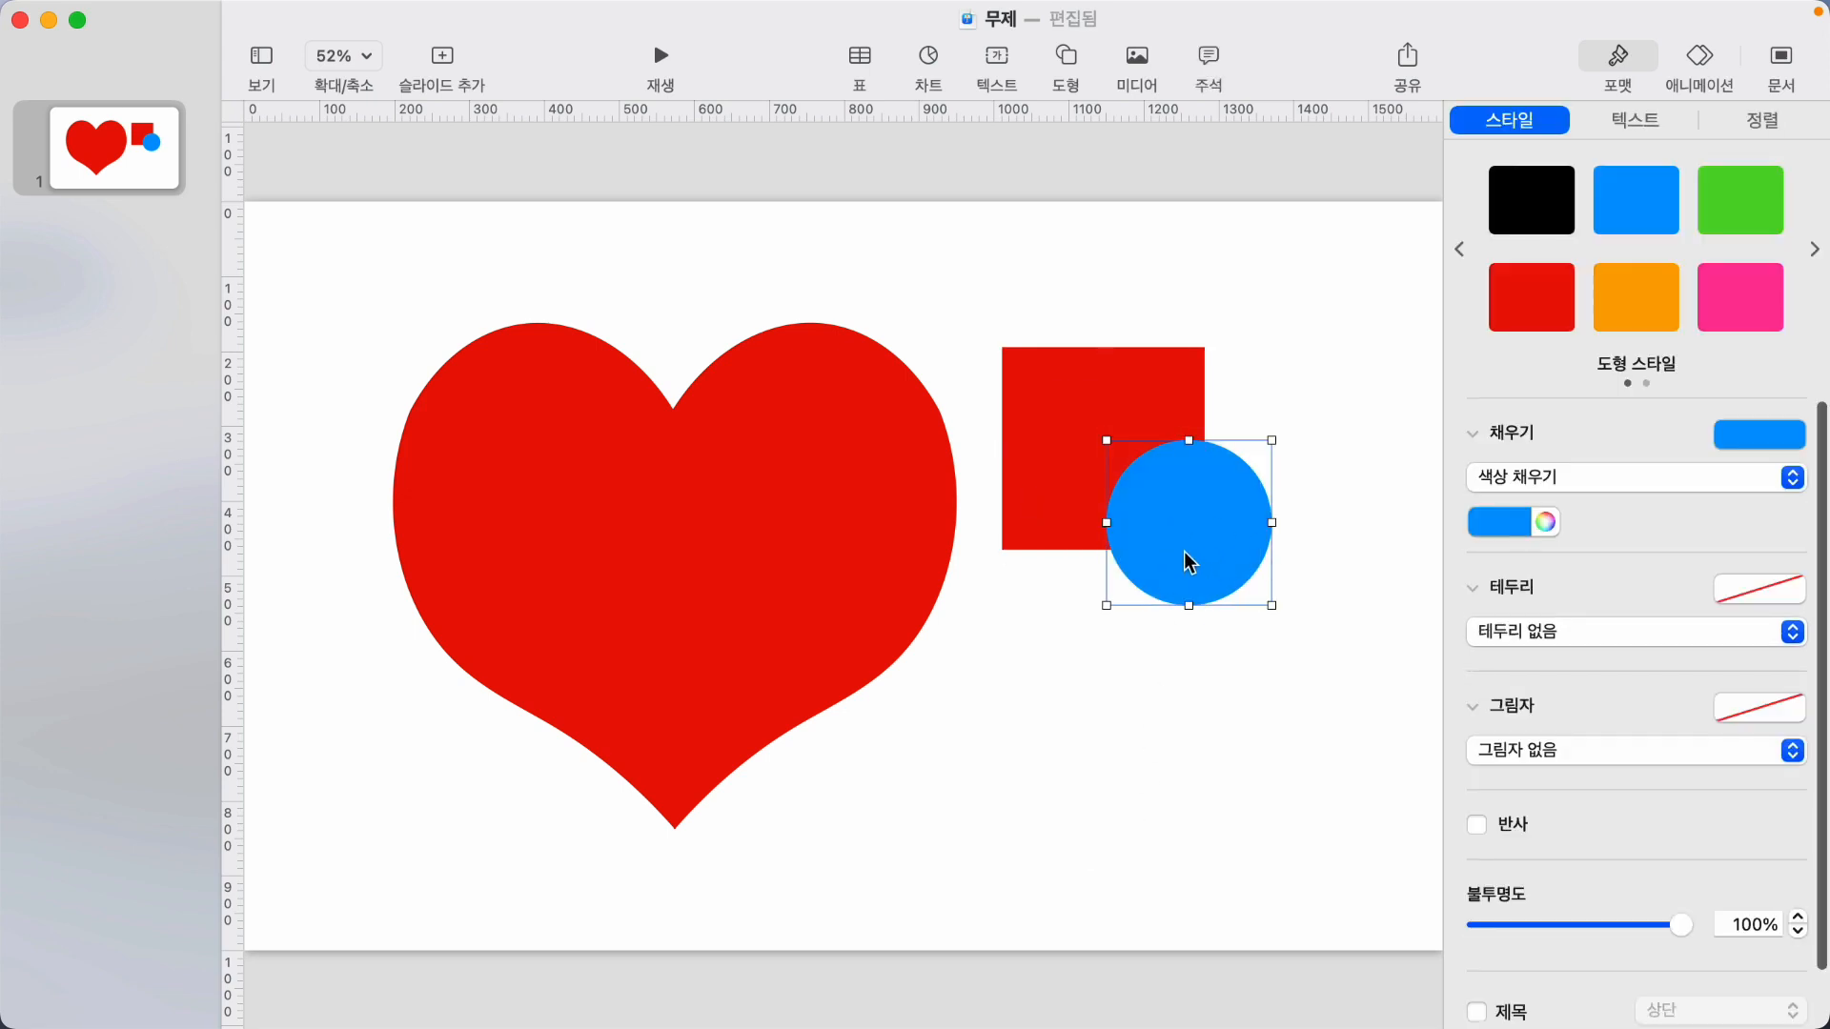
click(1545, 521)
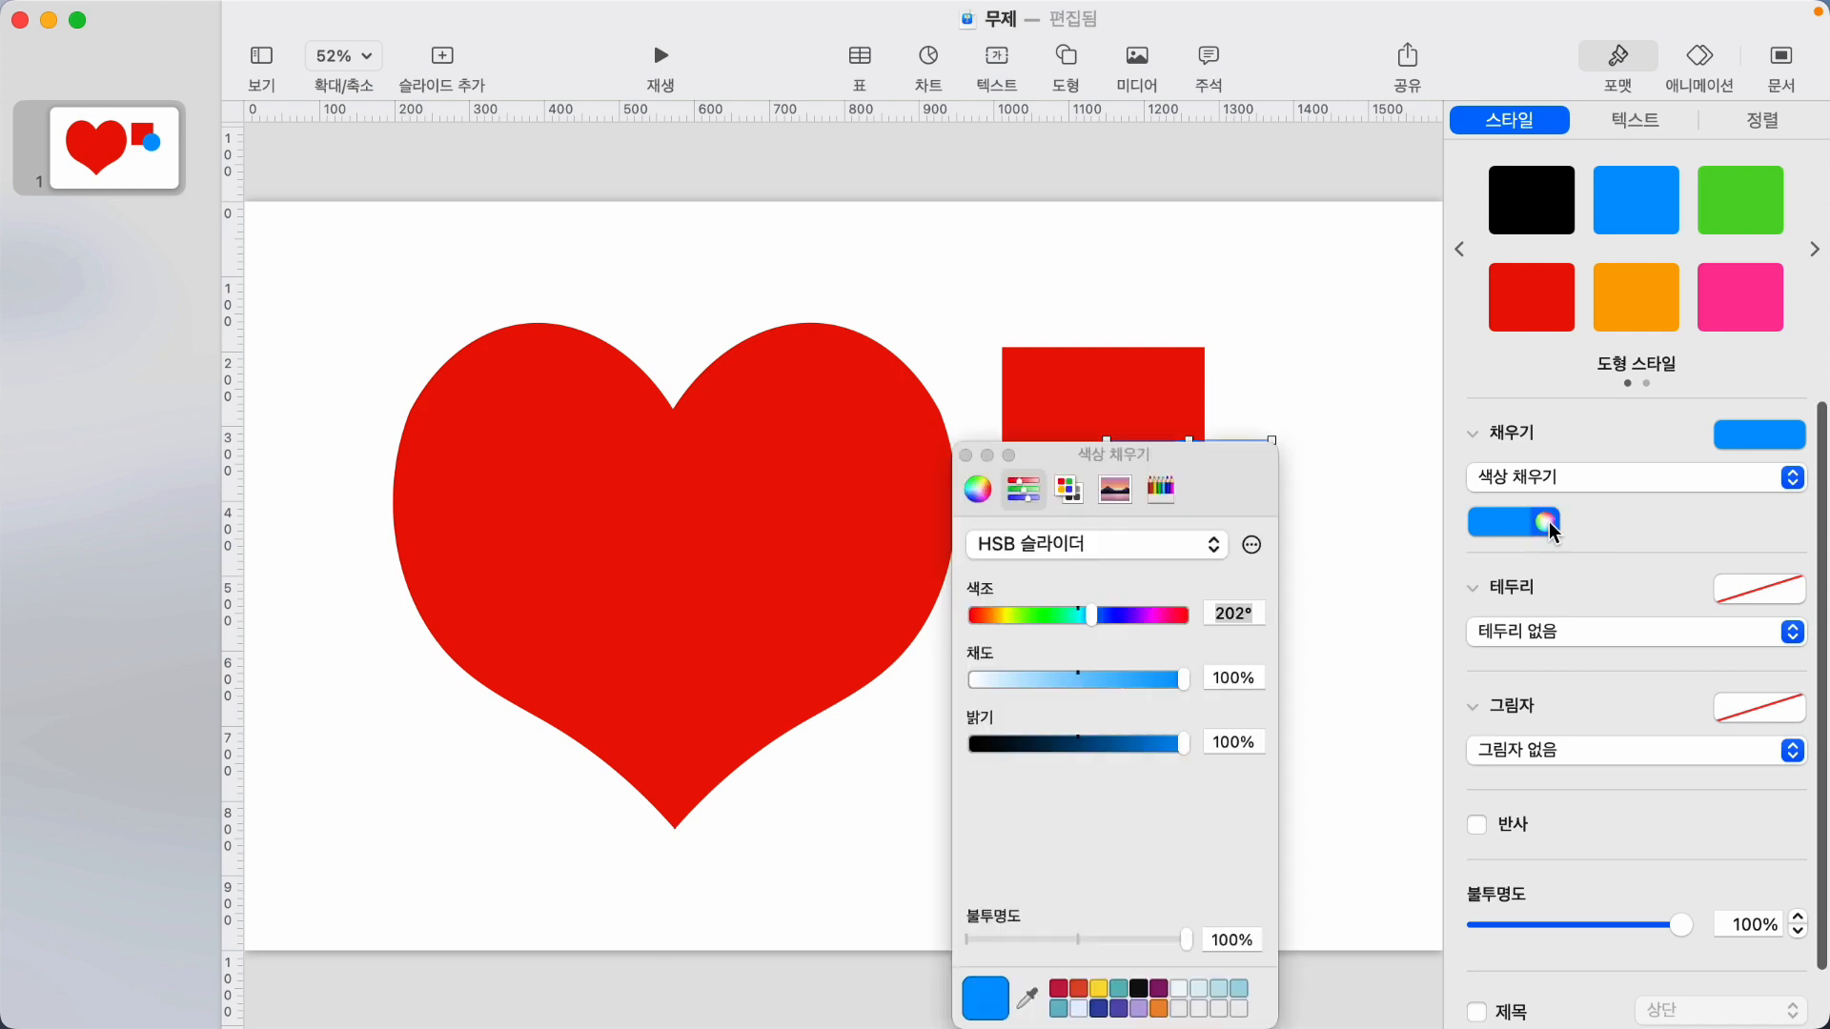
click(1050, 930)
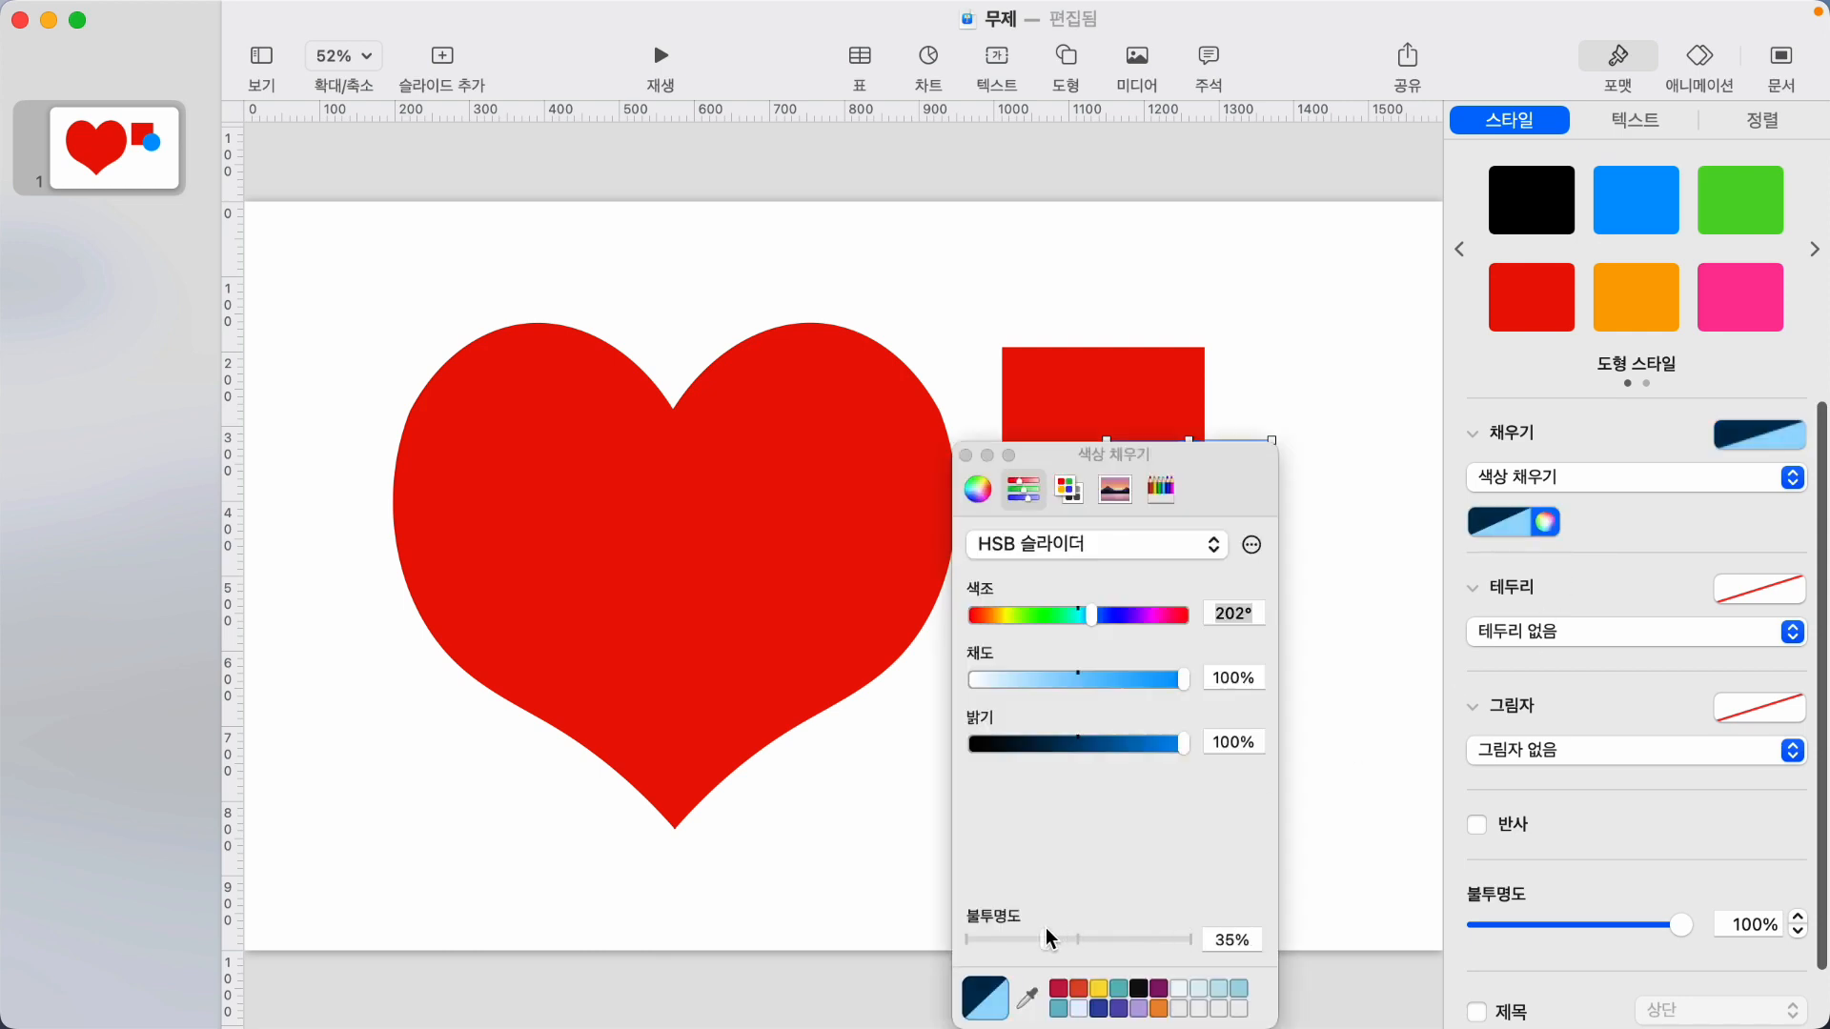
Close the color window, select the red square together with the translucent circle, and intersect (겹치기) them into their overlapping area.
click(964, 455)
click(1283, 619)
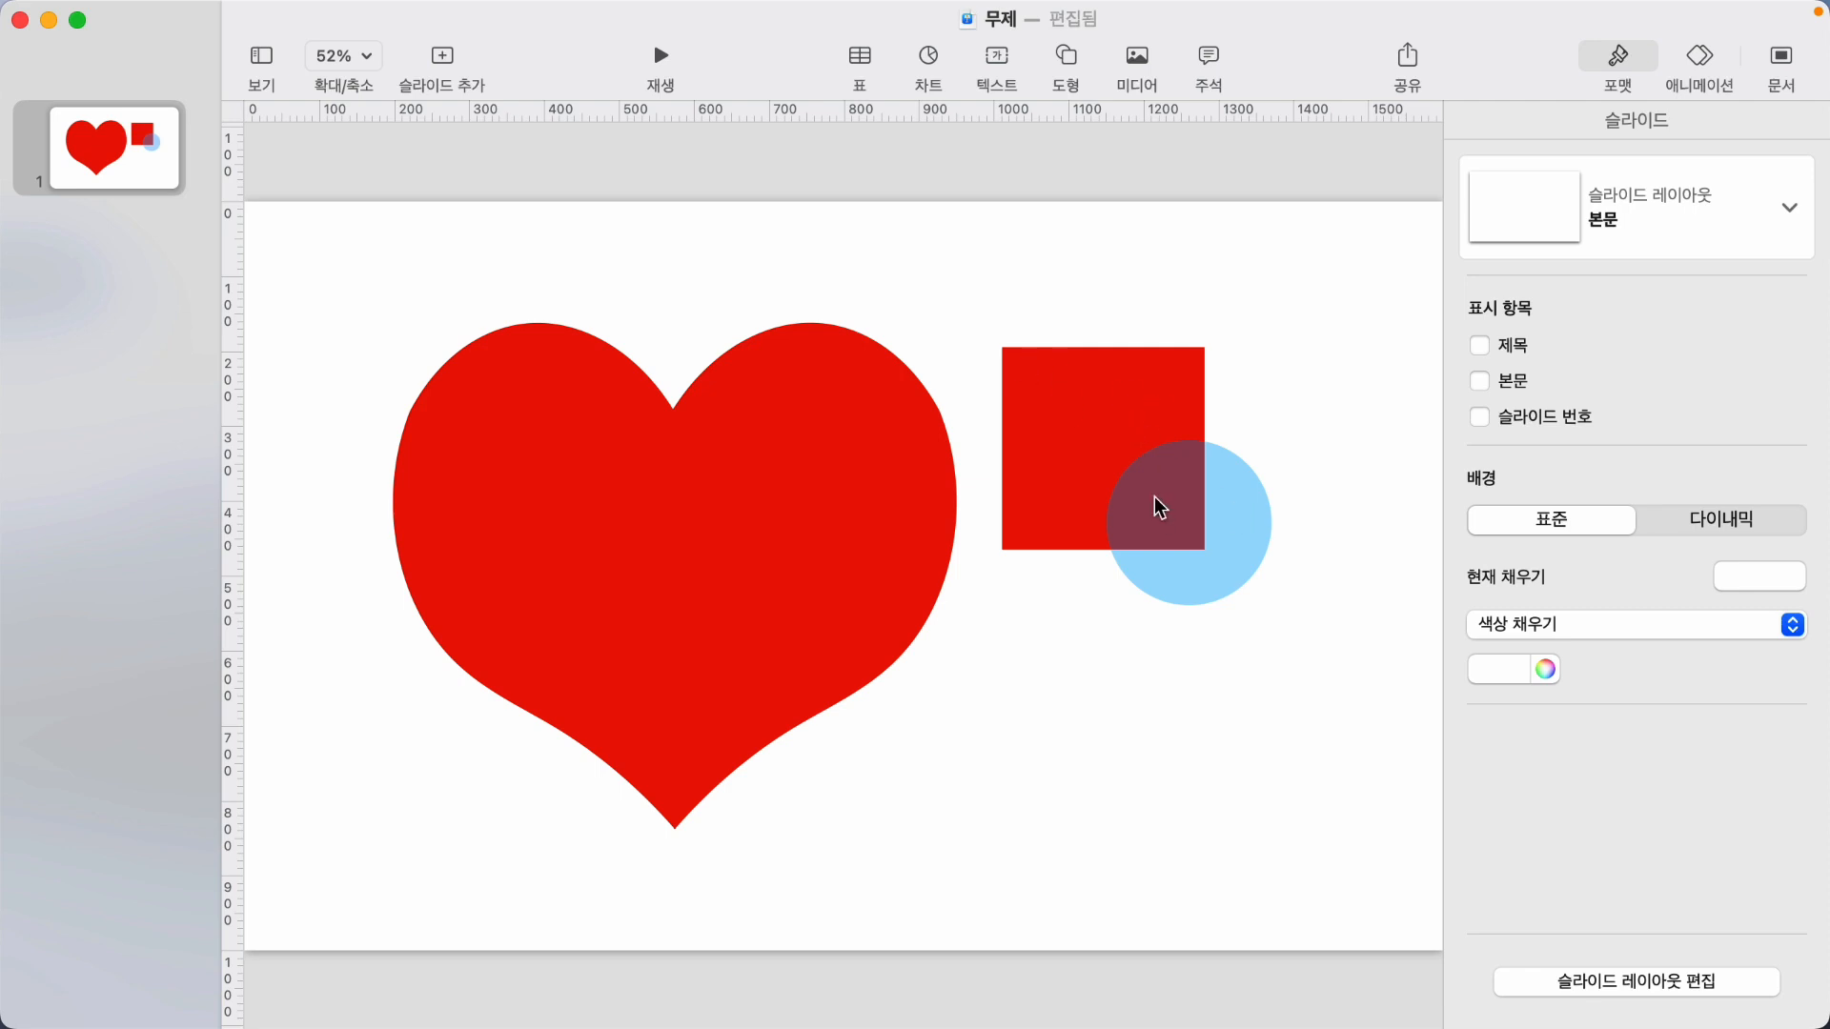
click(1109, 454)
shift+click(1240, 519)
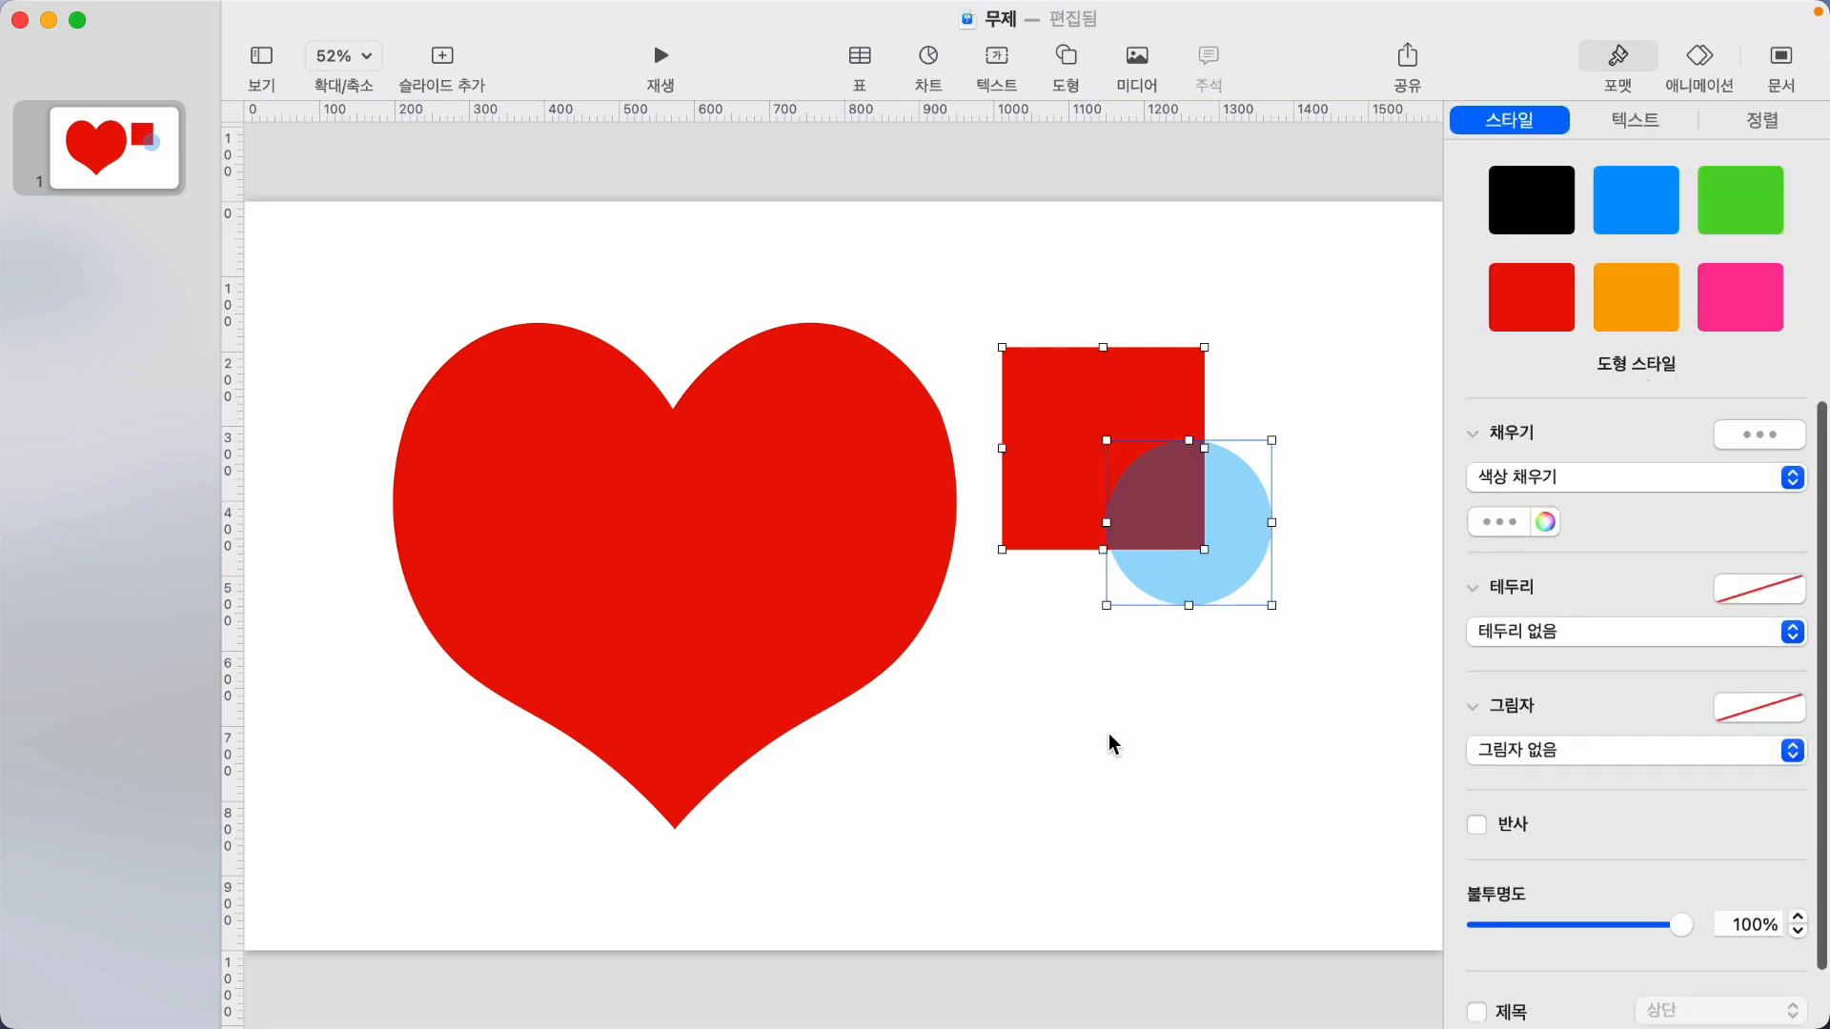
click(1758, 121)
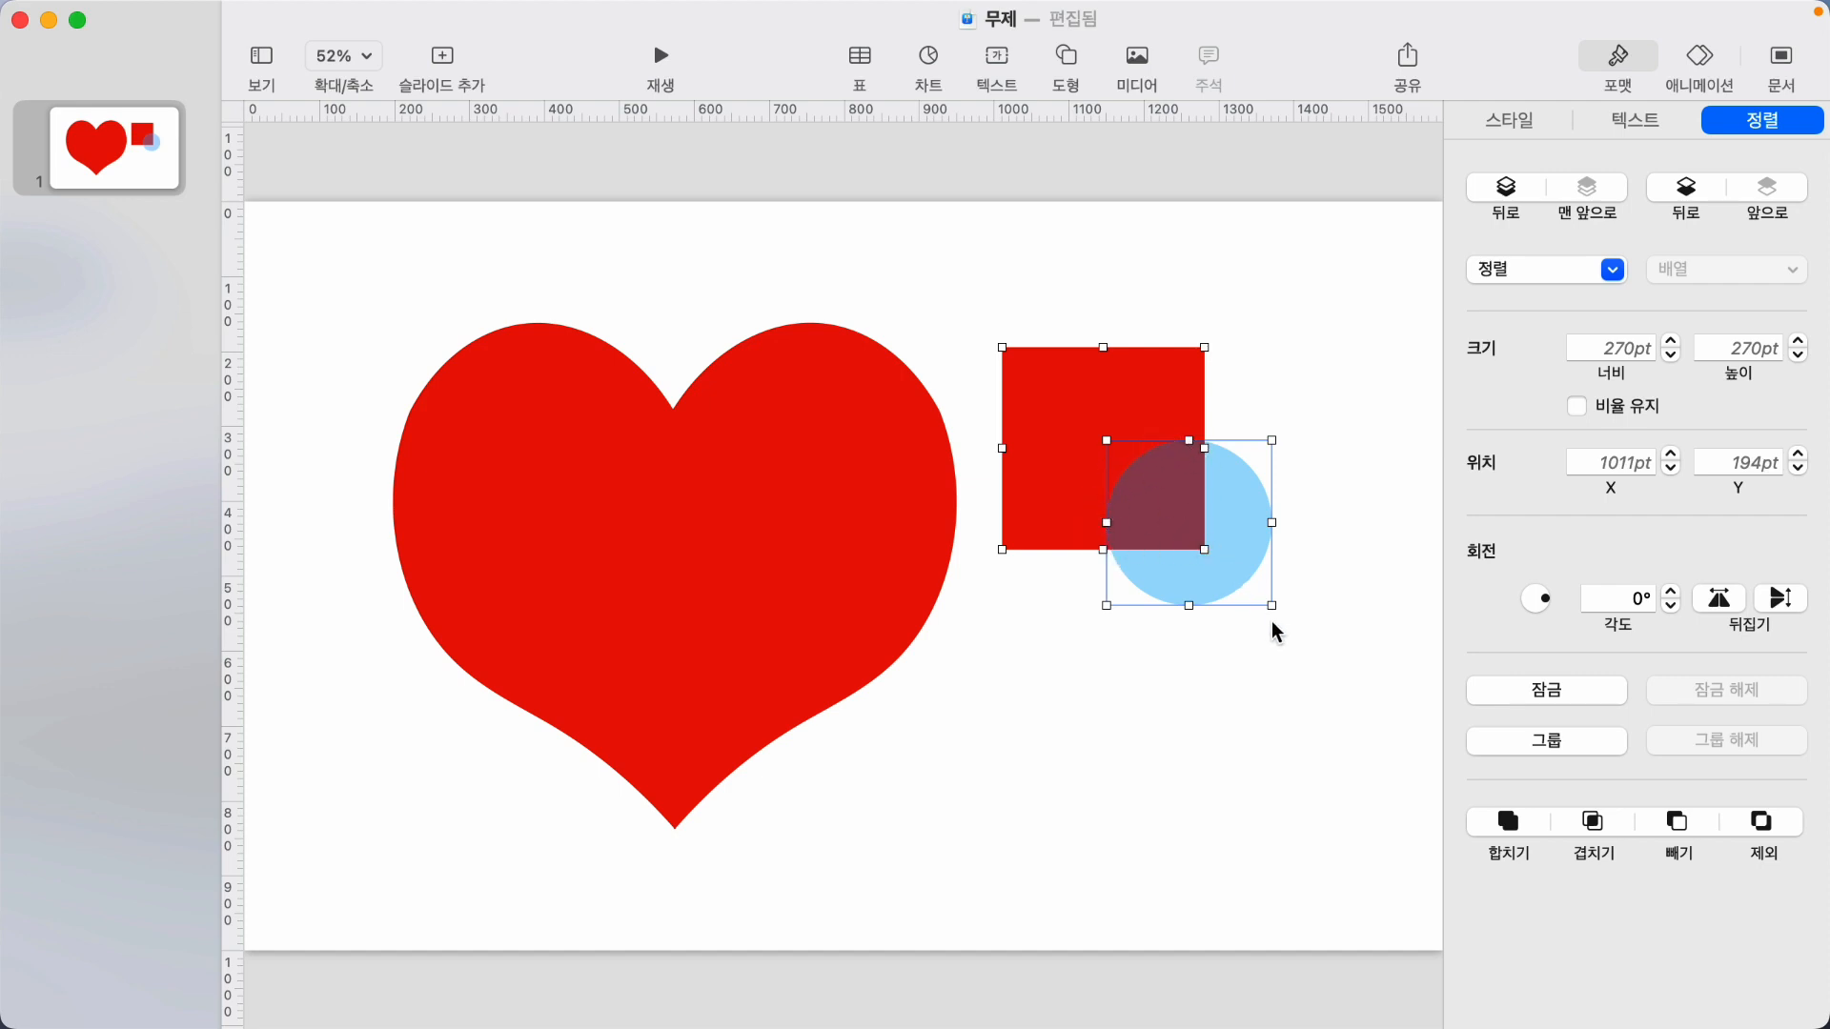
click(1592, 820)
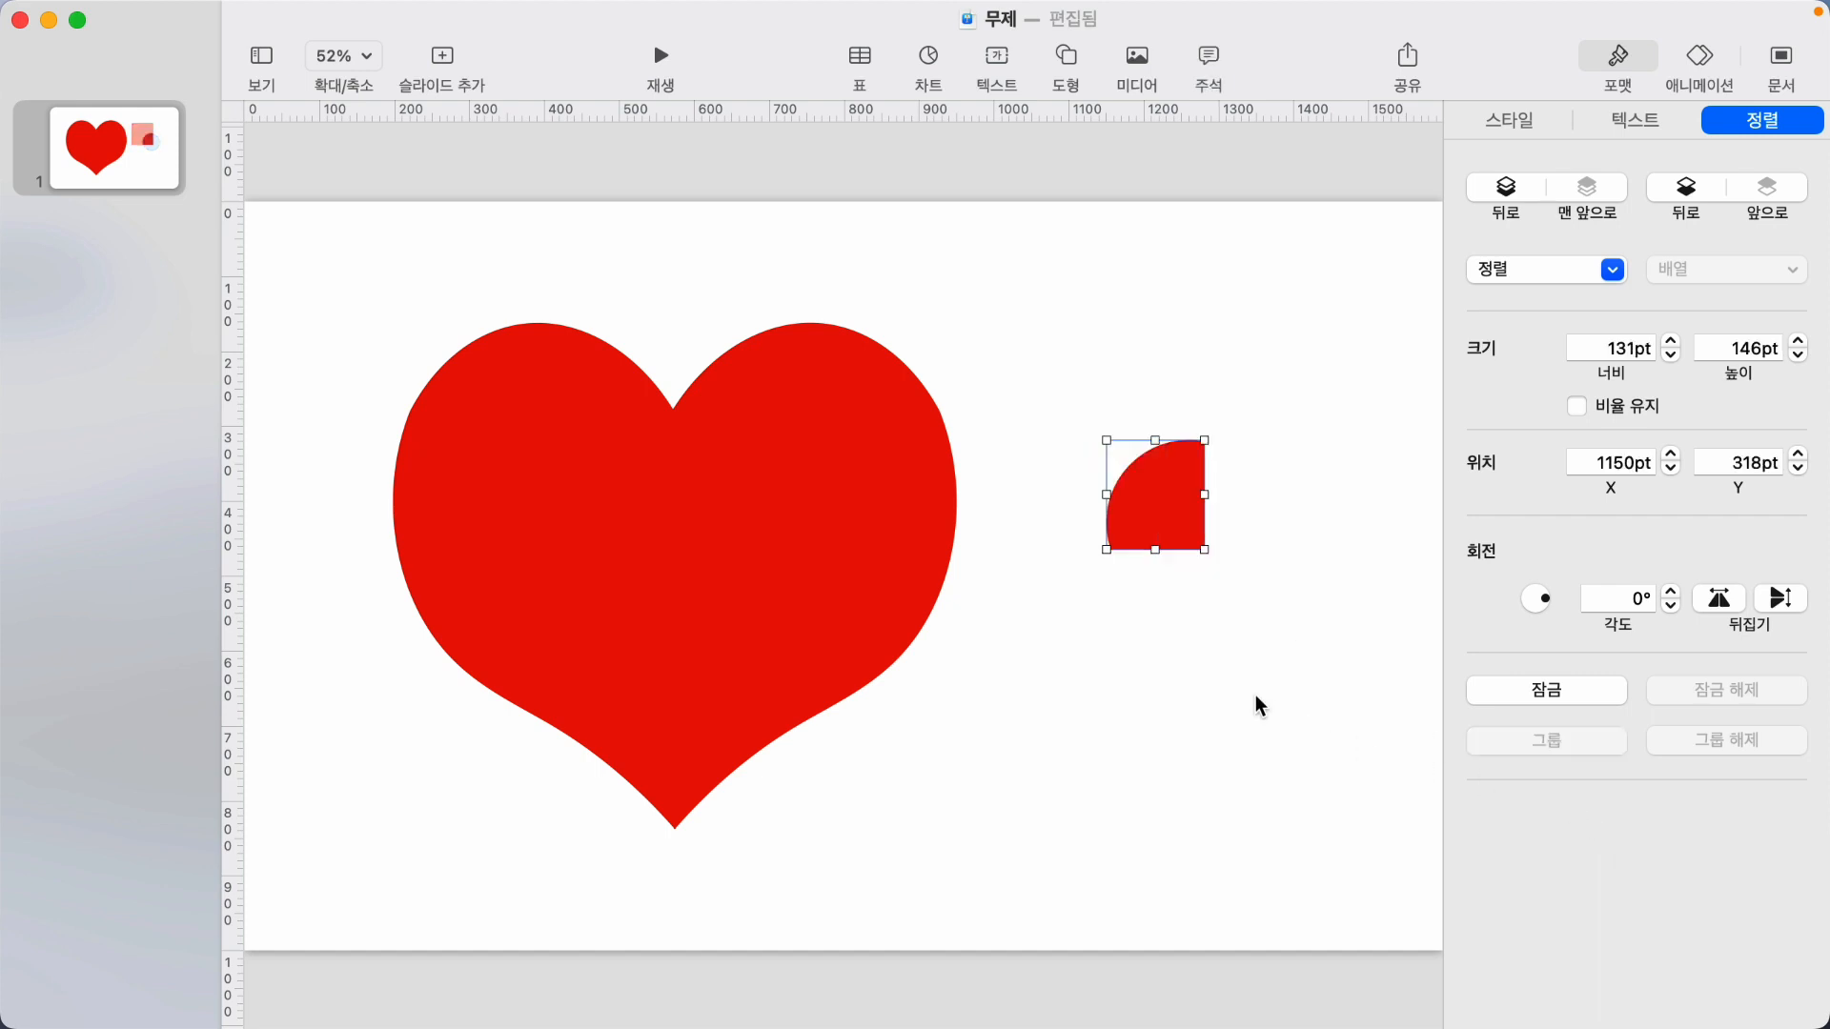
Move the intersected red piece around beside the heart and delete it from the slide.
click(1166, 598)
drag(1157, 525, 1094, 446)
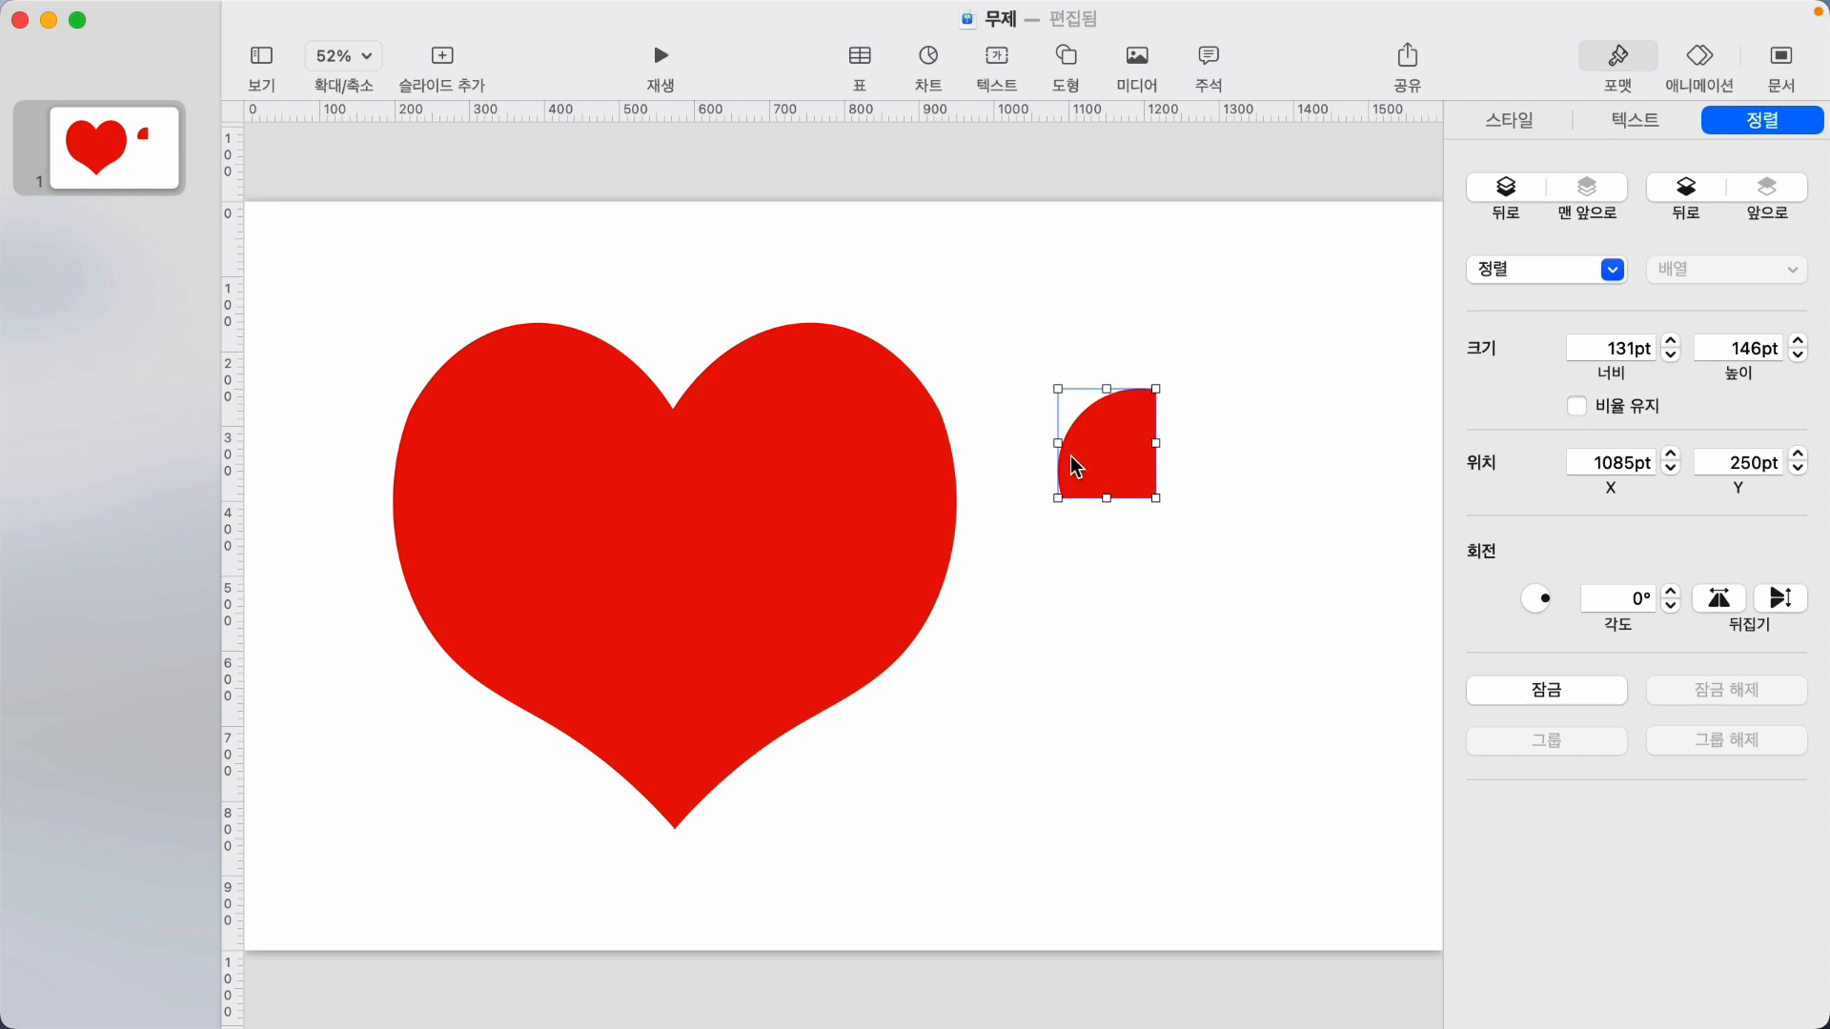
drag(1133, 459, 1165, 496)
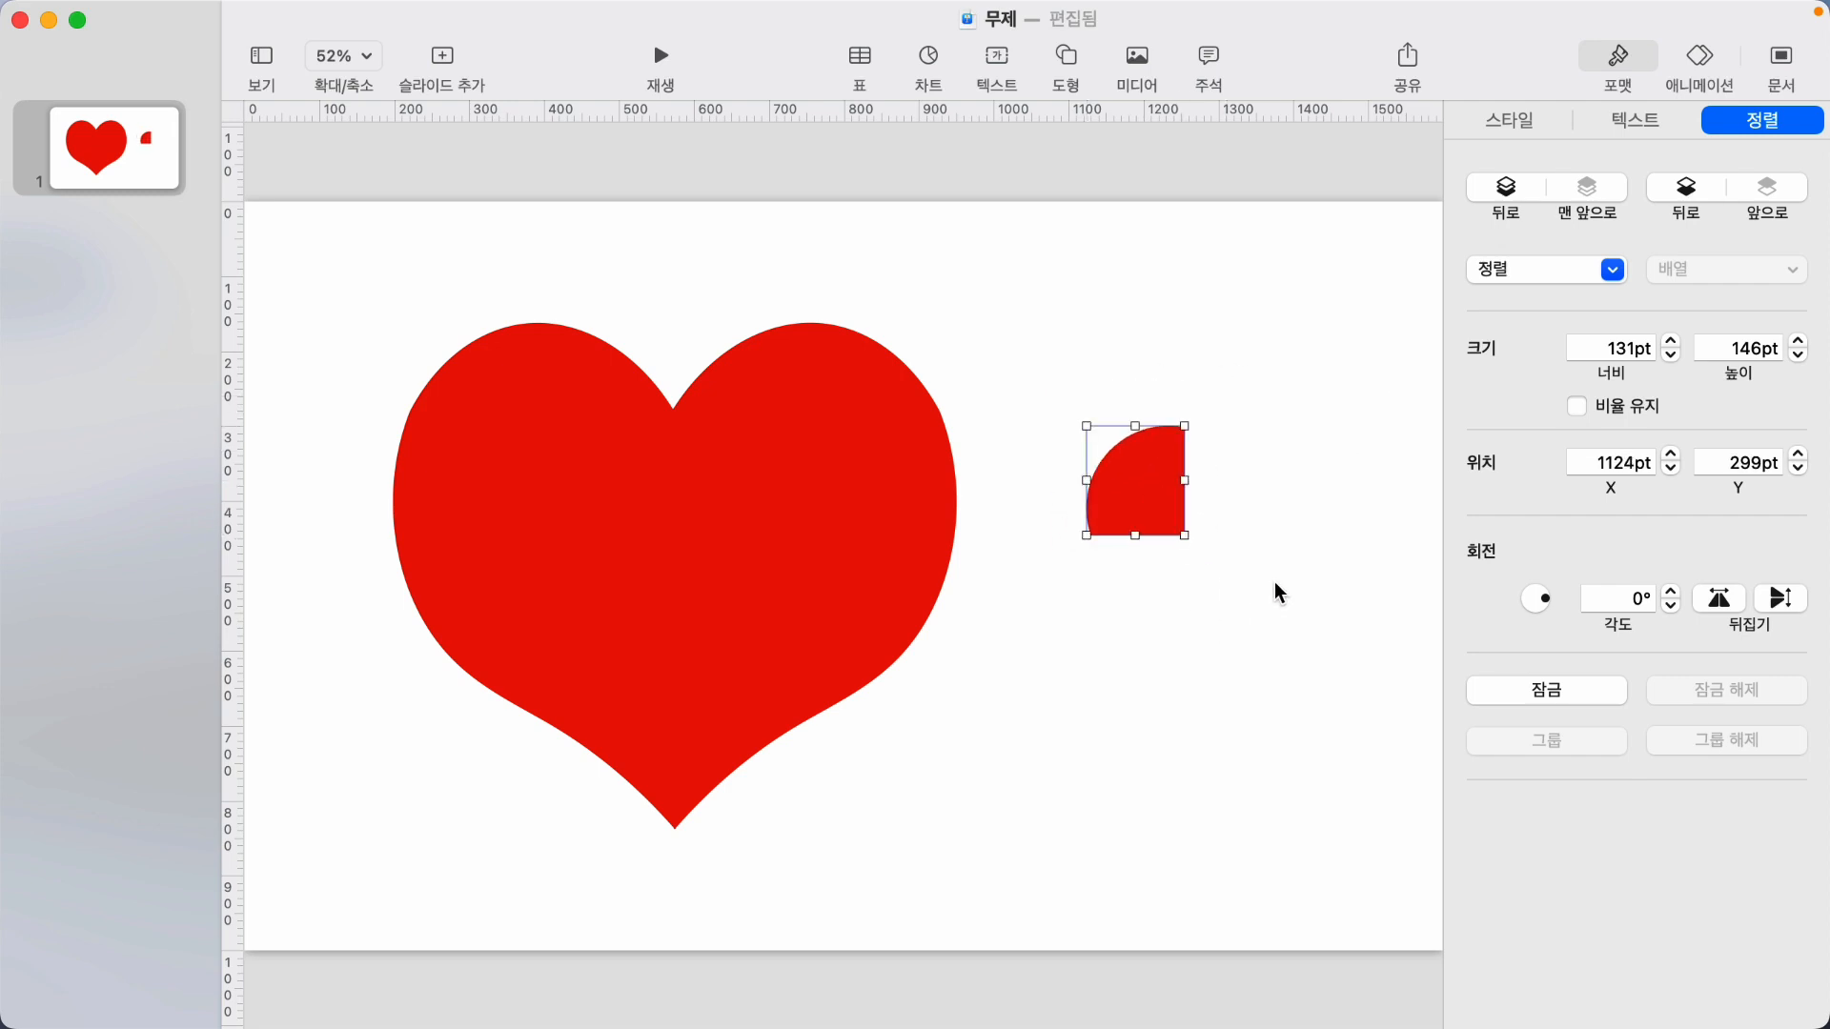
key(BackSpace)
Duplicate the red heart, shrink the copy to about 228 × 205 pt and place it beside the large heart's lower tip.
click(740, 559)
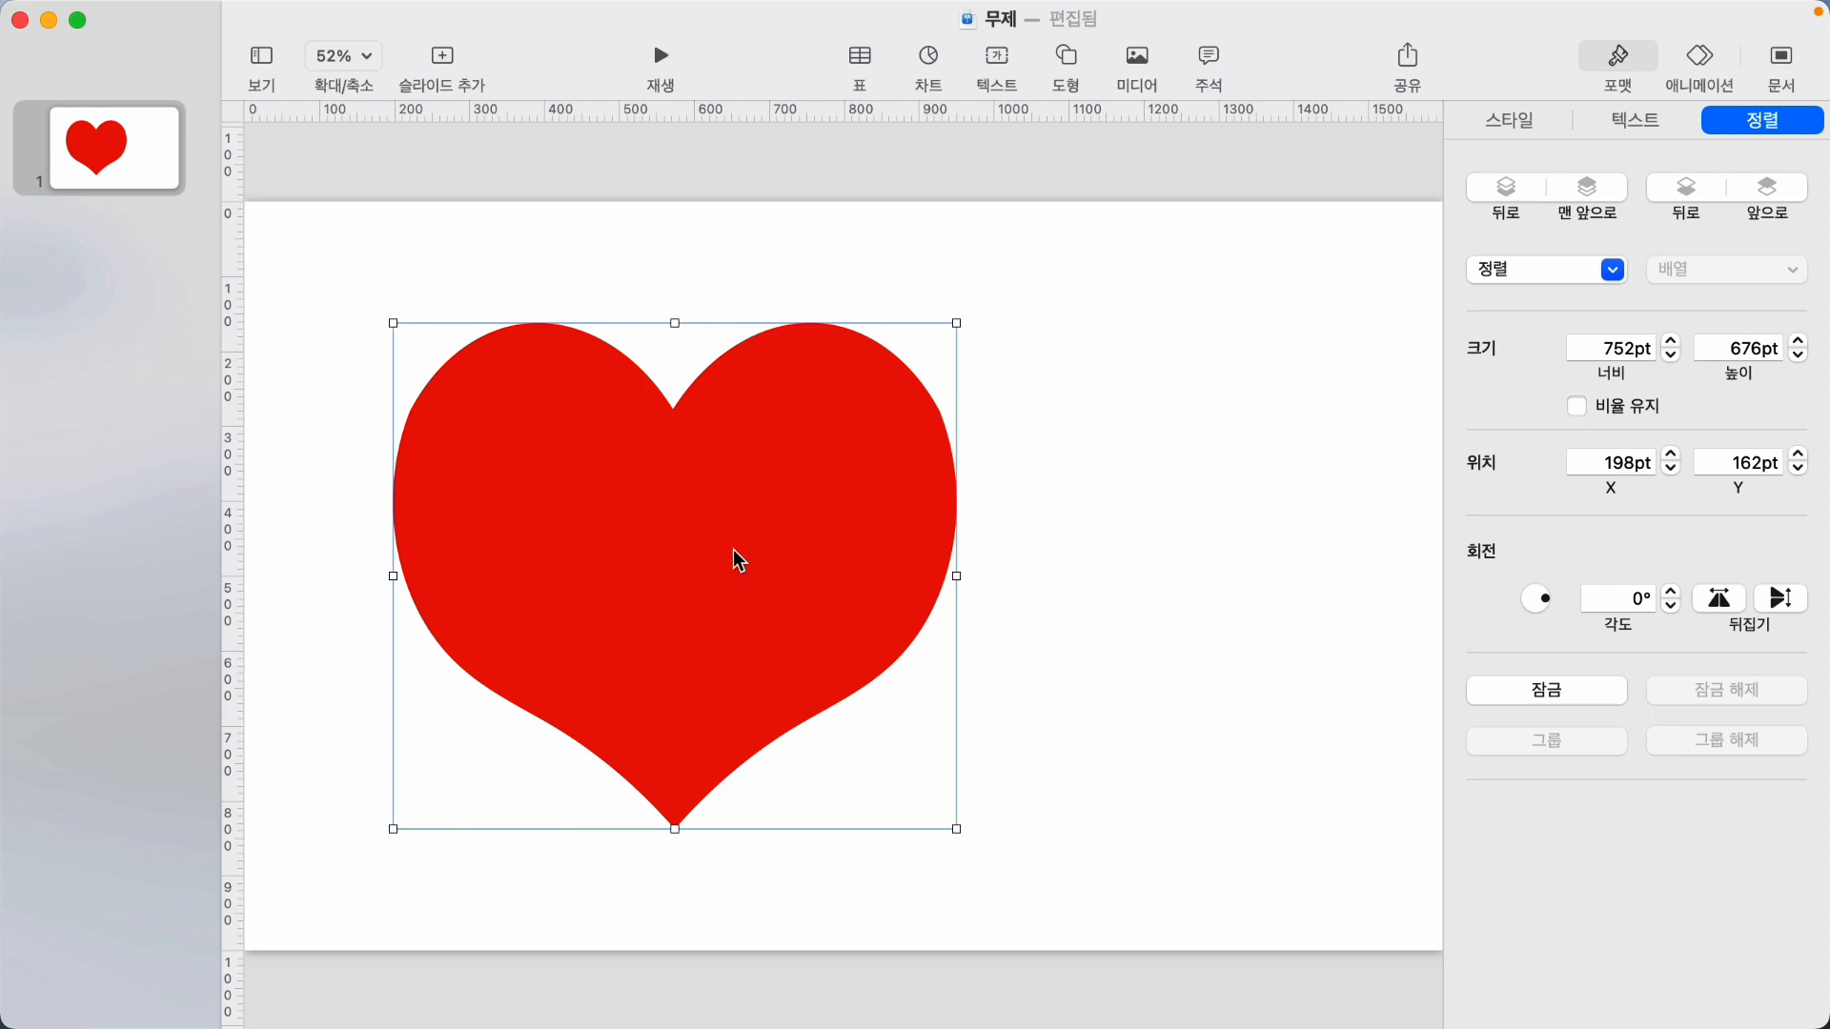
drag(740, 560, 1115, 576)
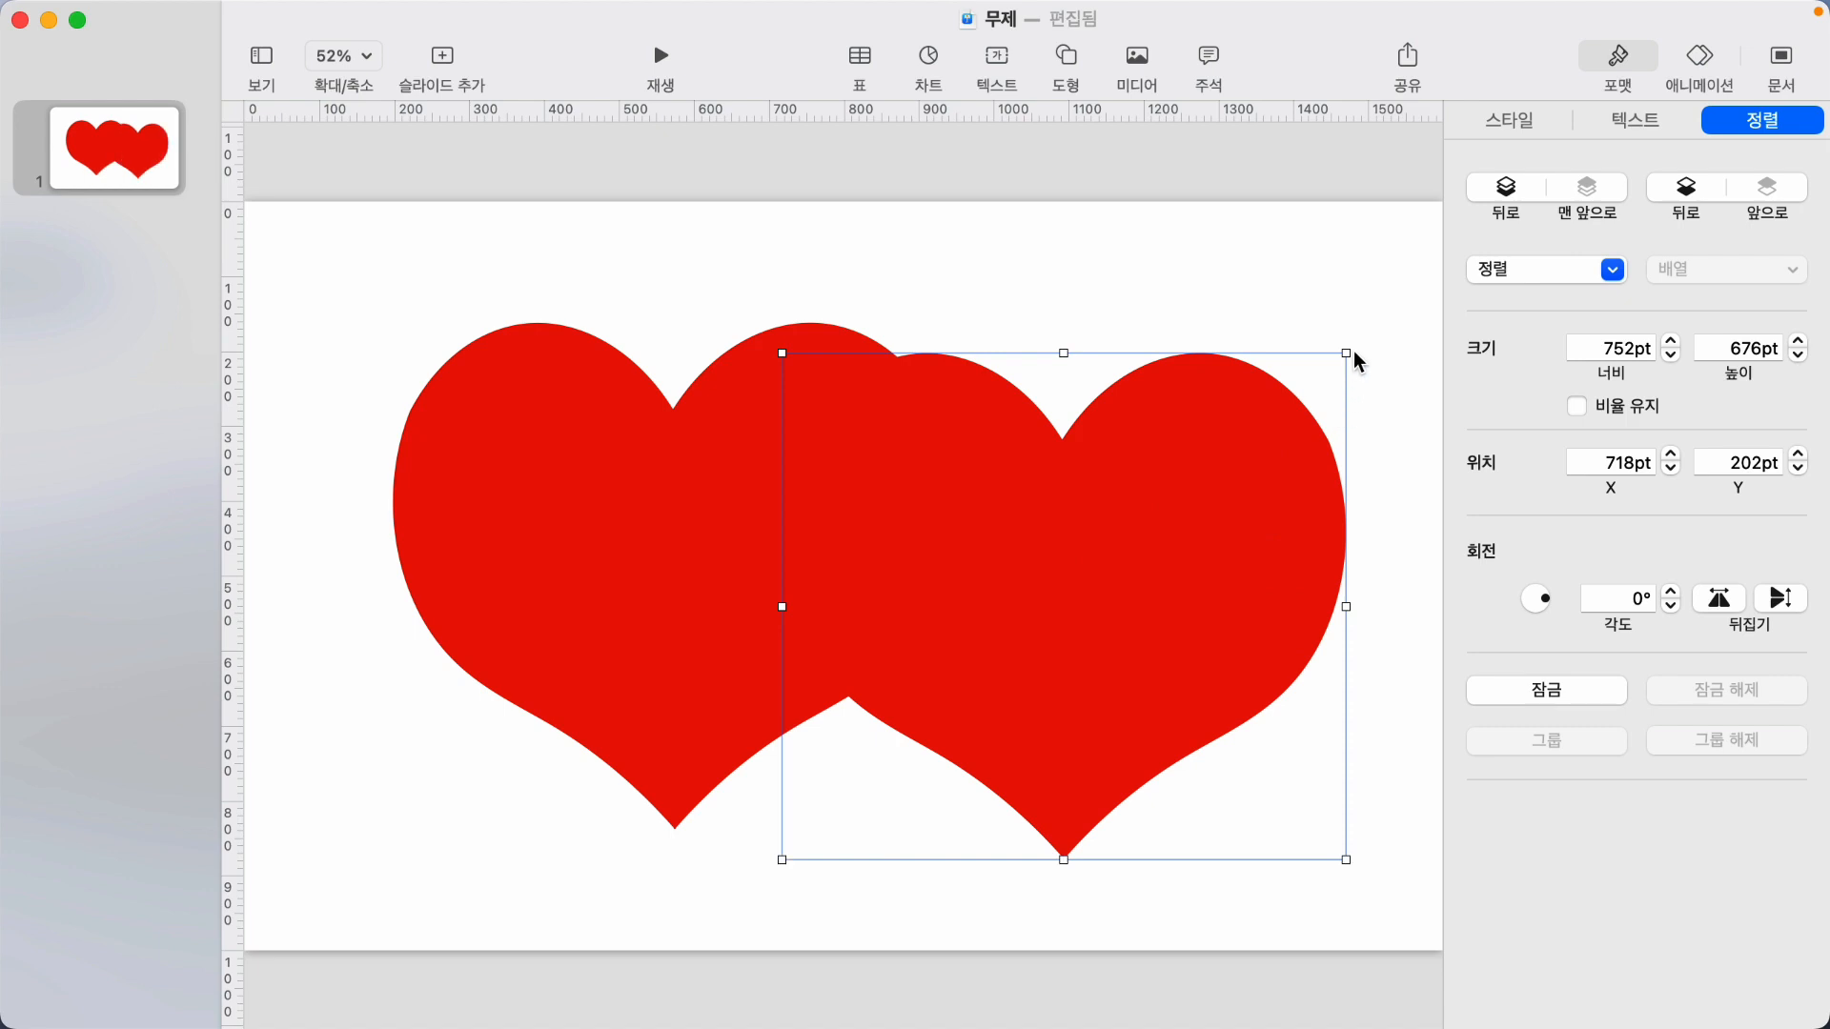
drag(1346, 354, 936, 684)
drag(896, 763, 1151, 726)
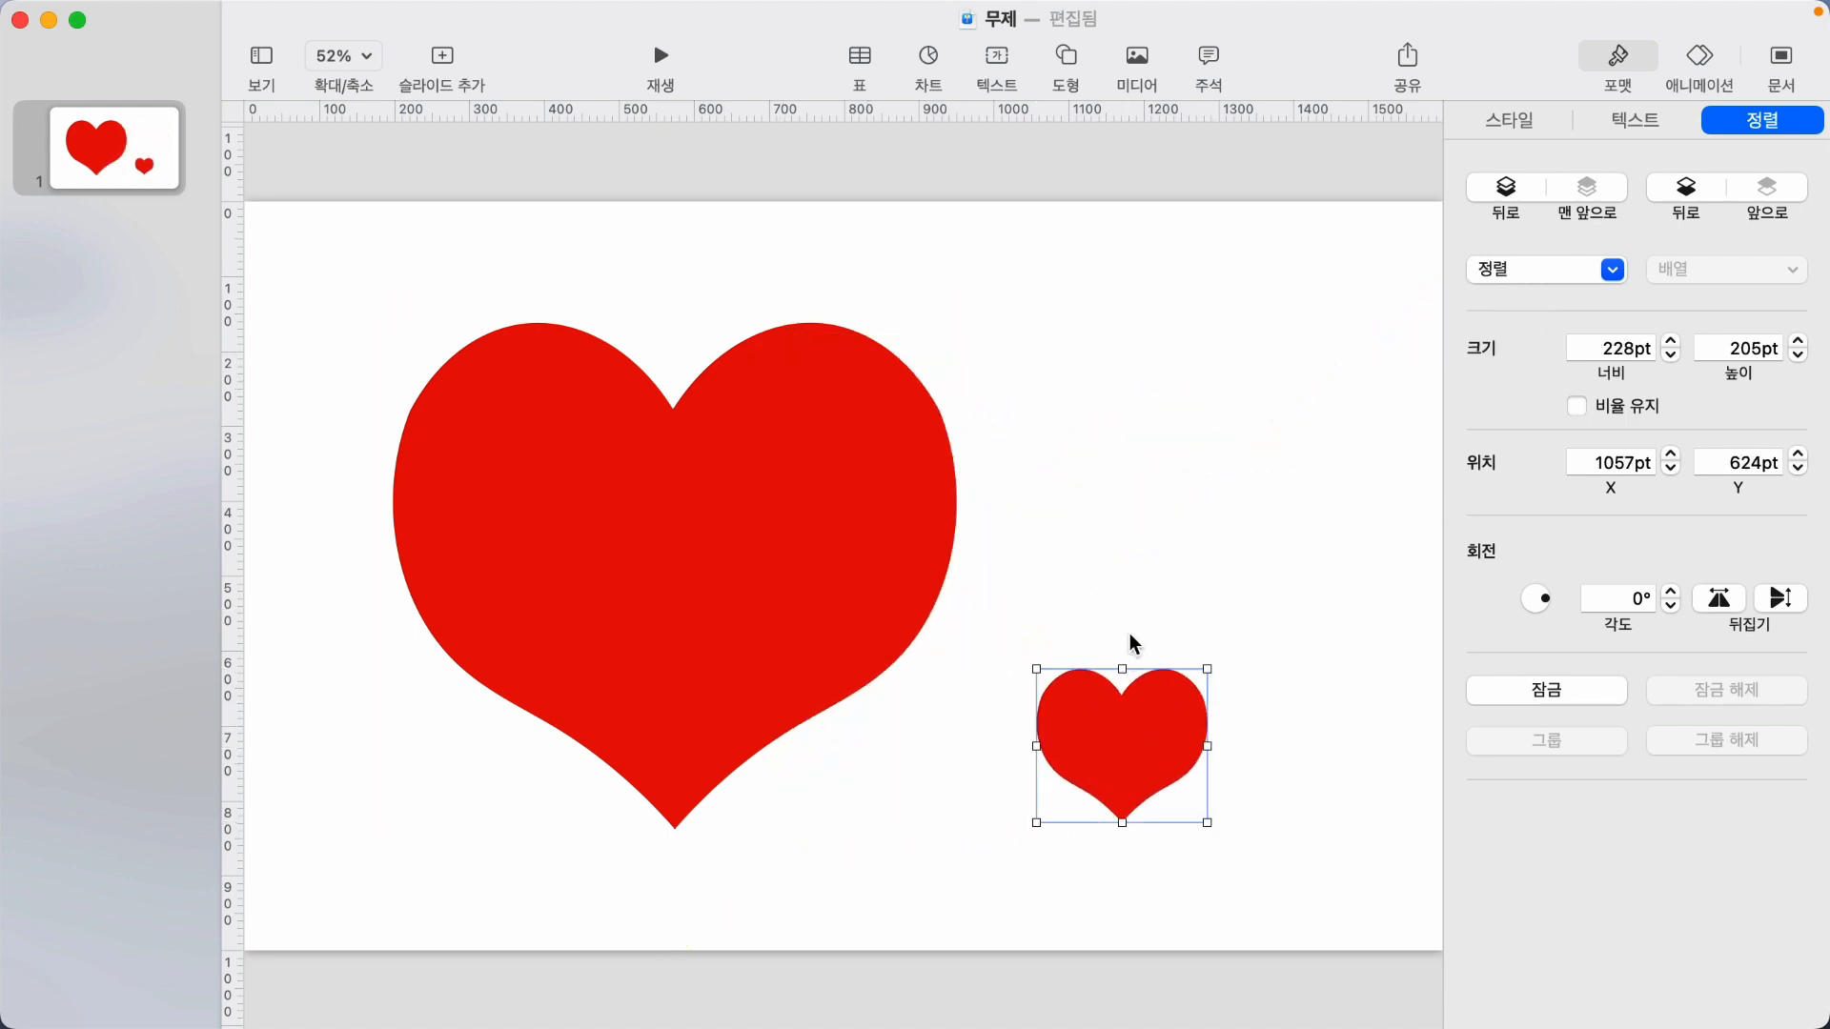
Apply the blue shape style to the small heart and center it over the large red heart's lower part.
click(1521, 106)
click(1639, 198)
click(1245, 724)
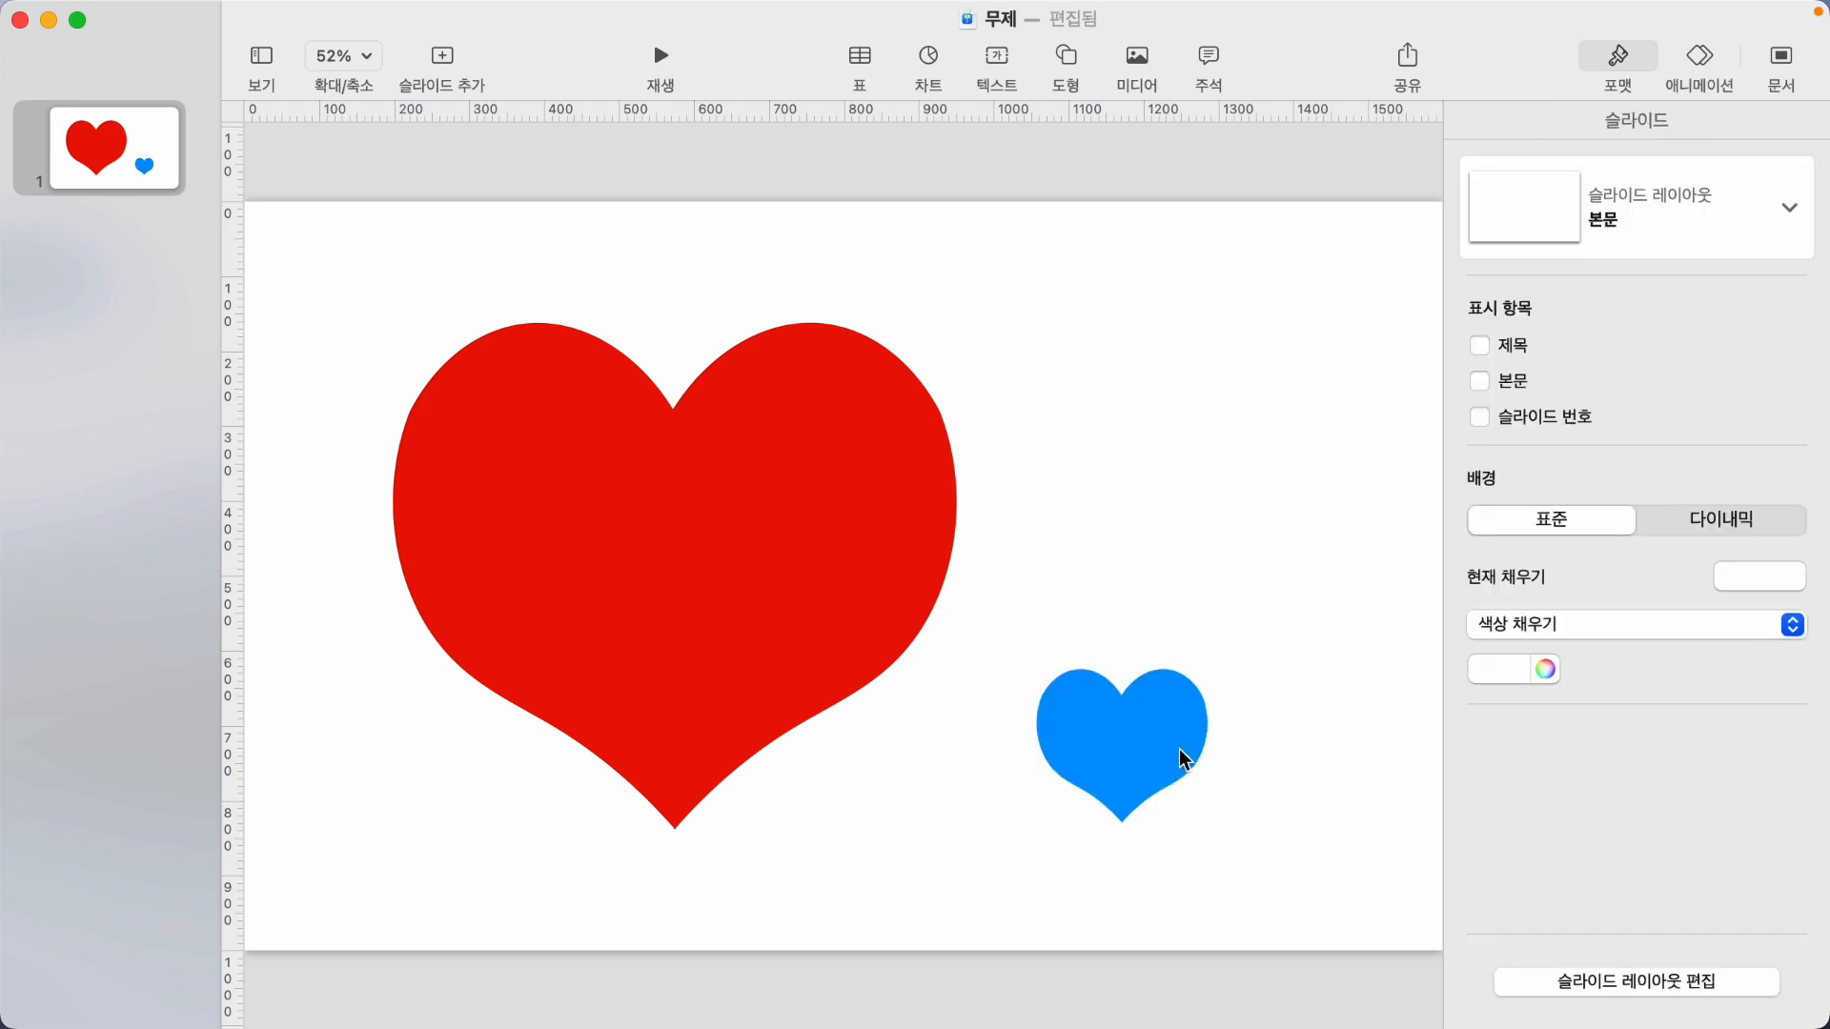
drag(1180, 747, 715, 732)
click(1090, 700)
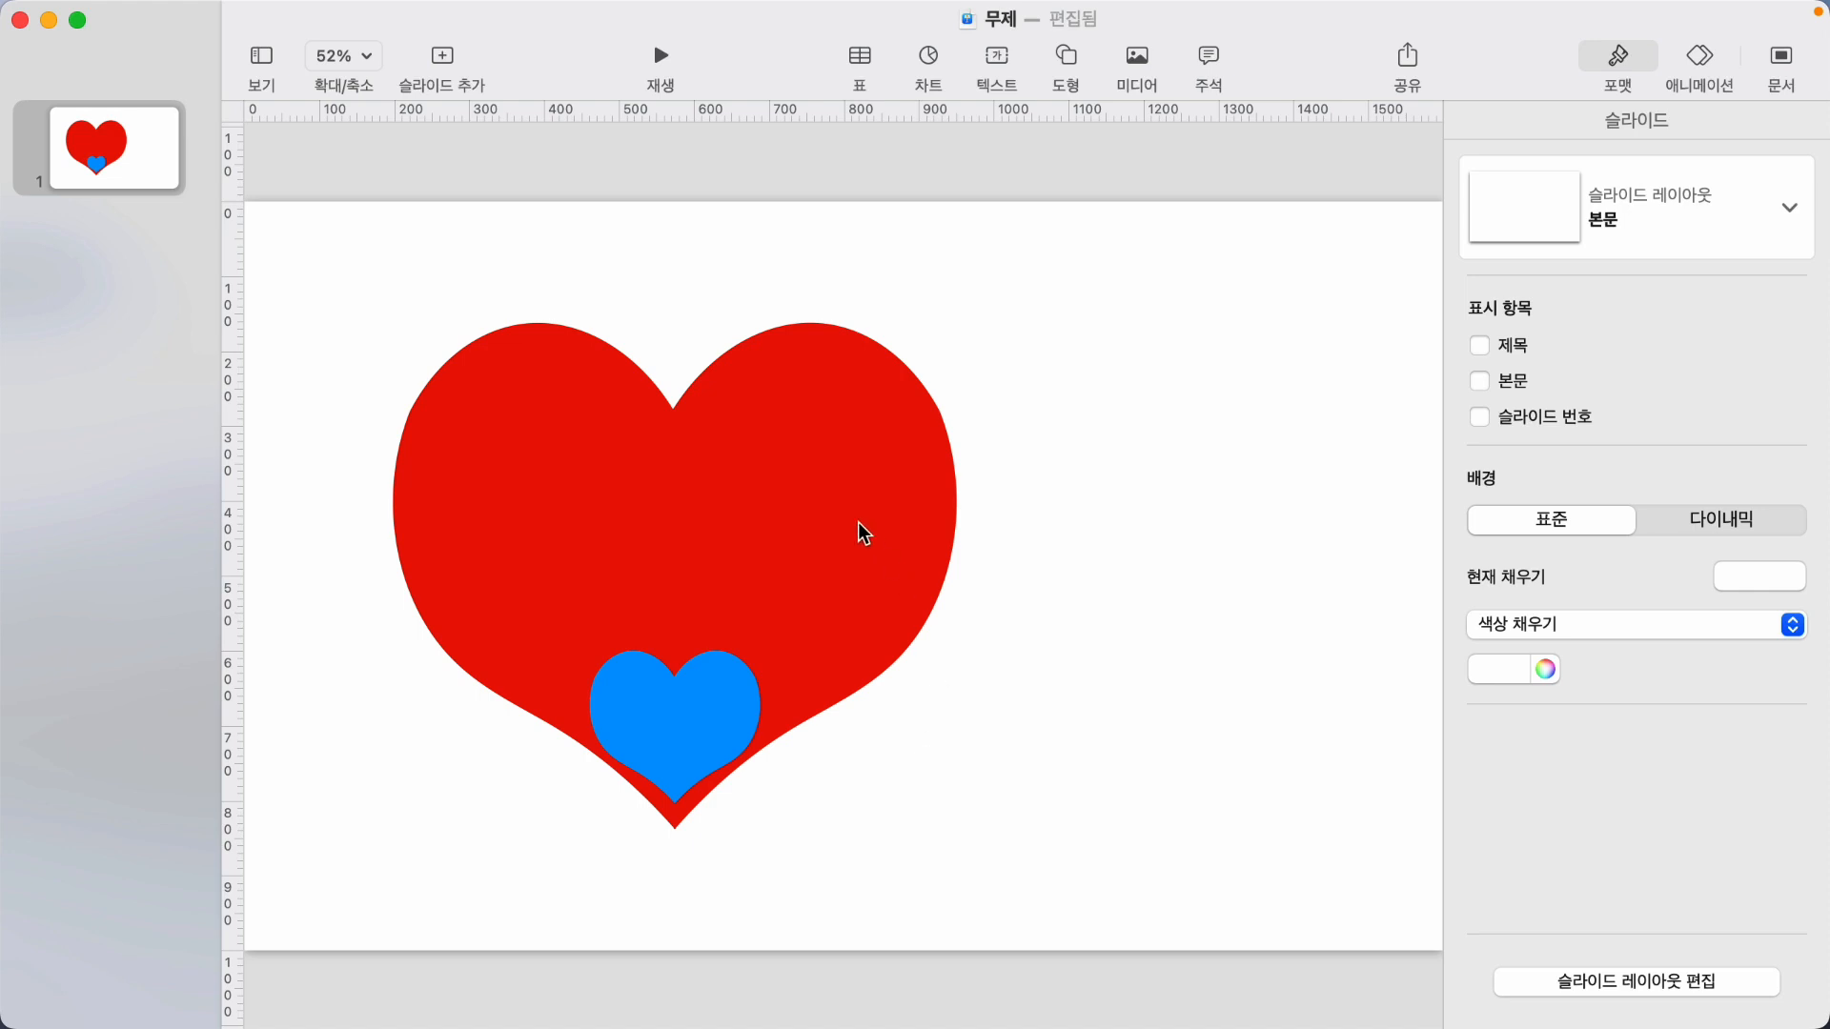
Select the large red heart and the small blue heart and subtract (빼기) the small one from the large one.
click(791, 454)
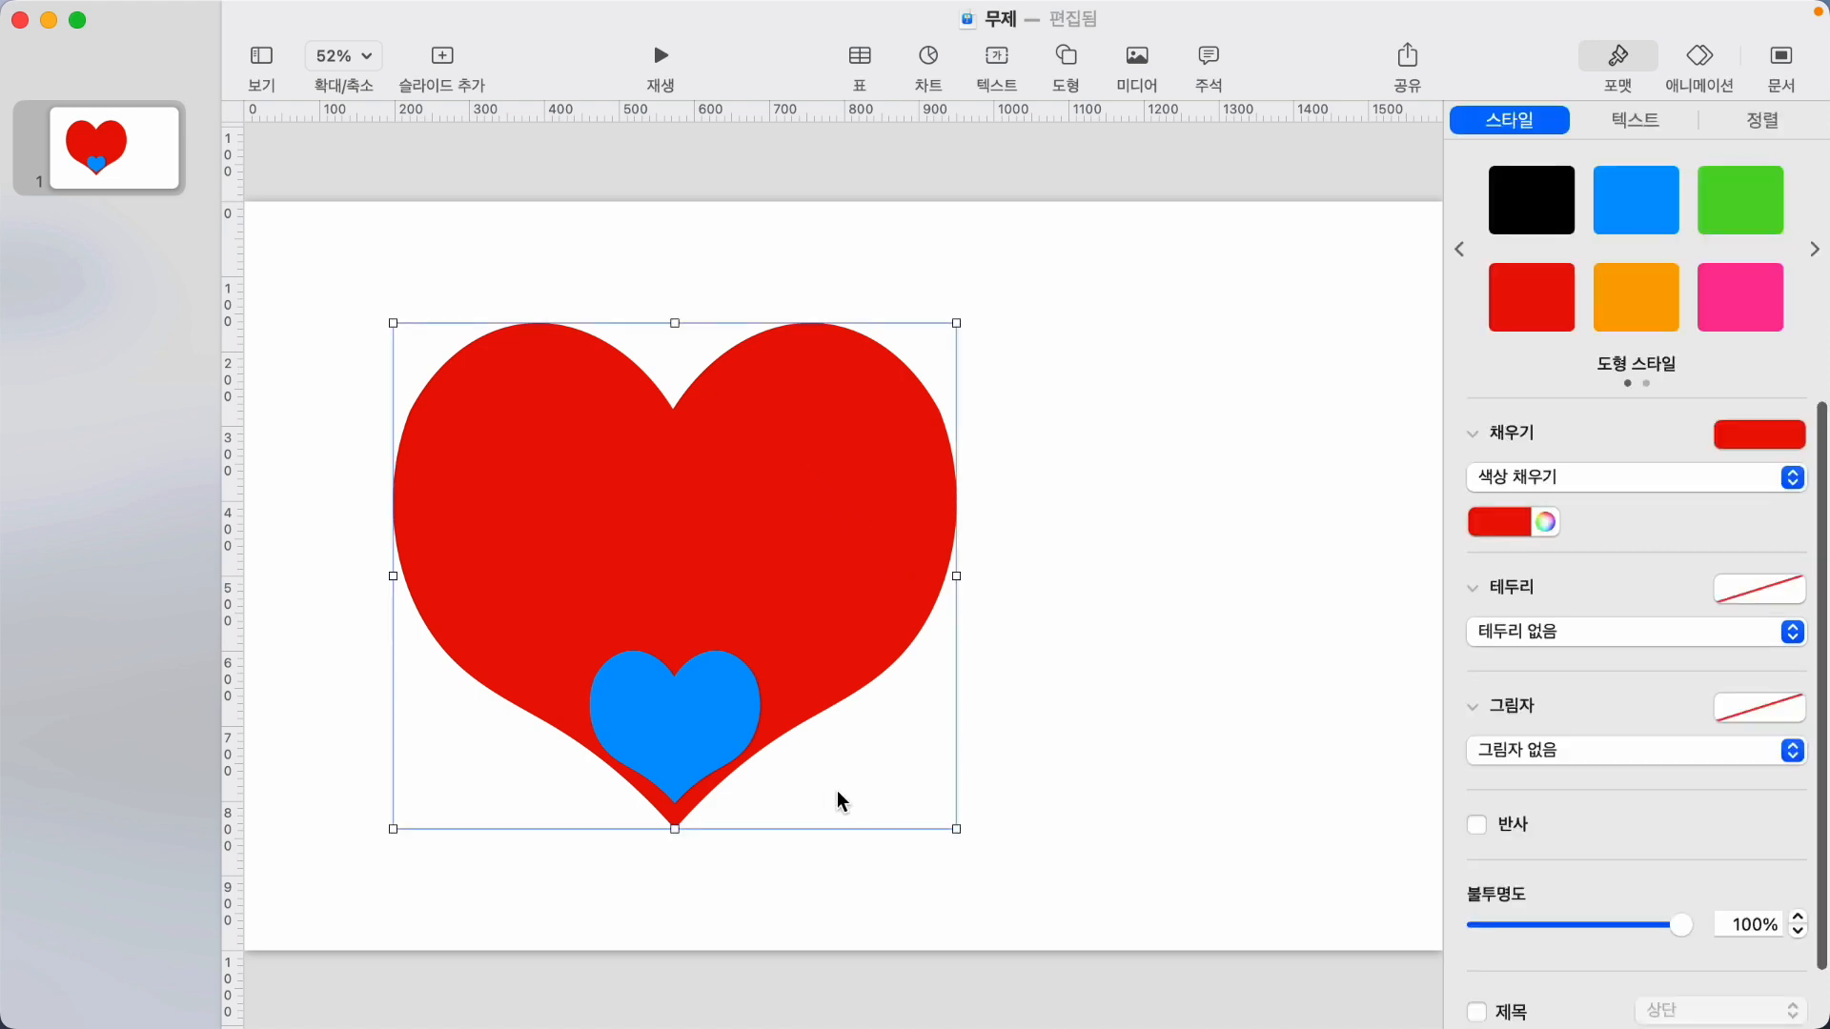
shift+click(692, 732)
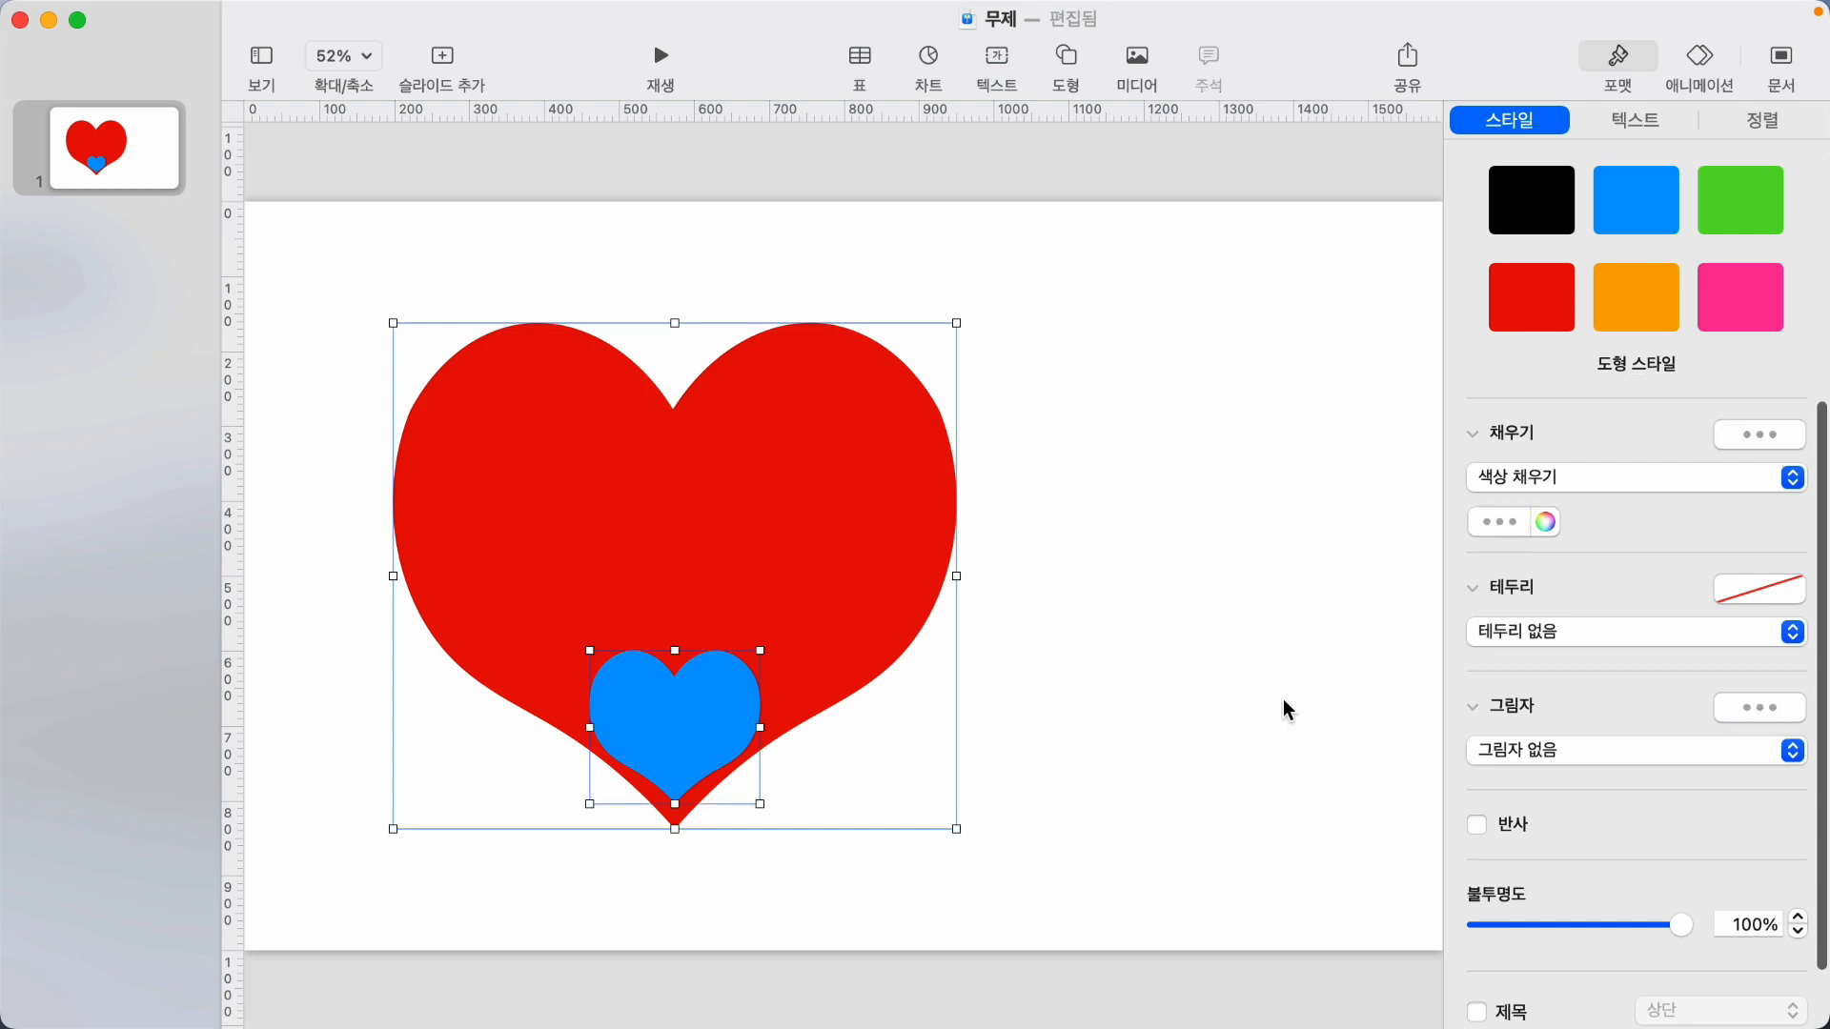
click(1769, 122)
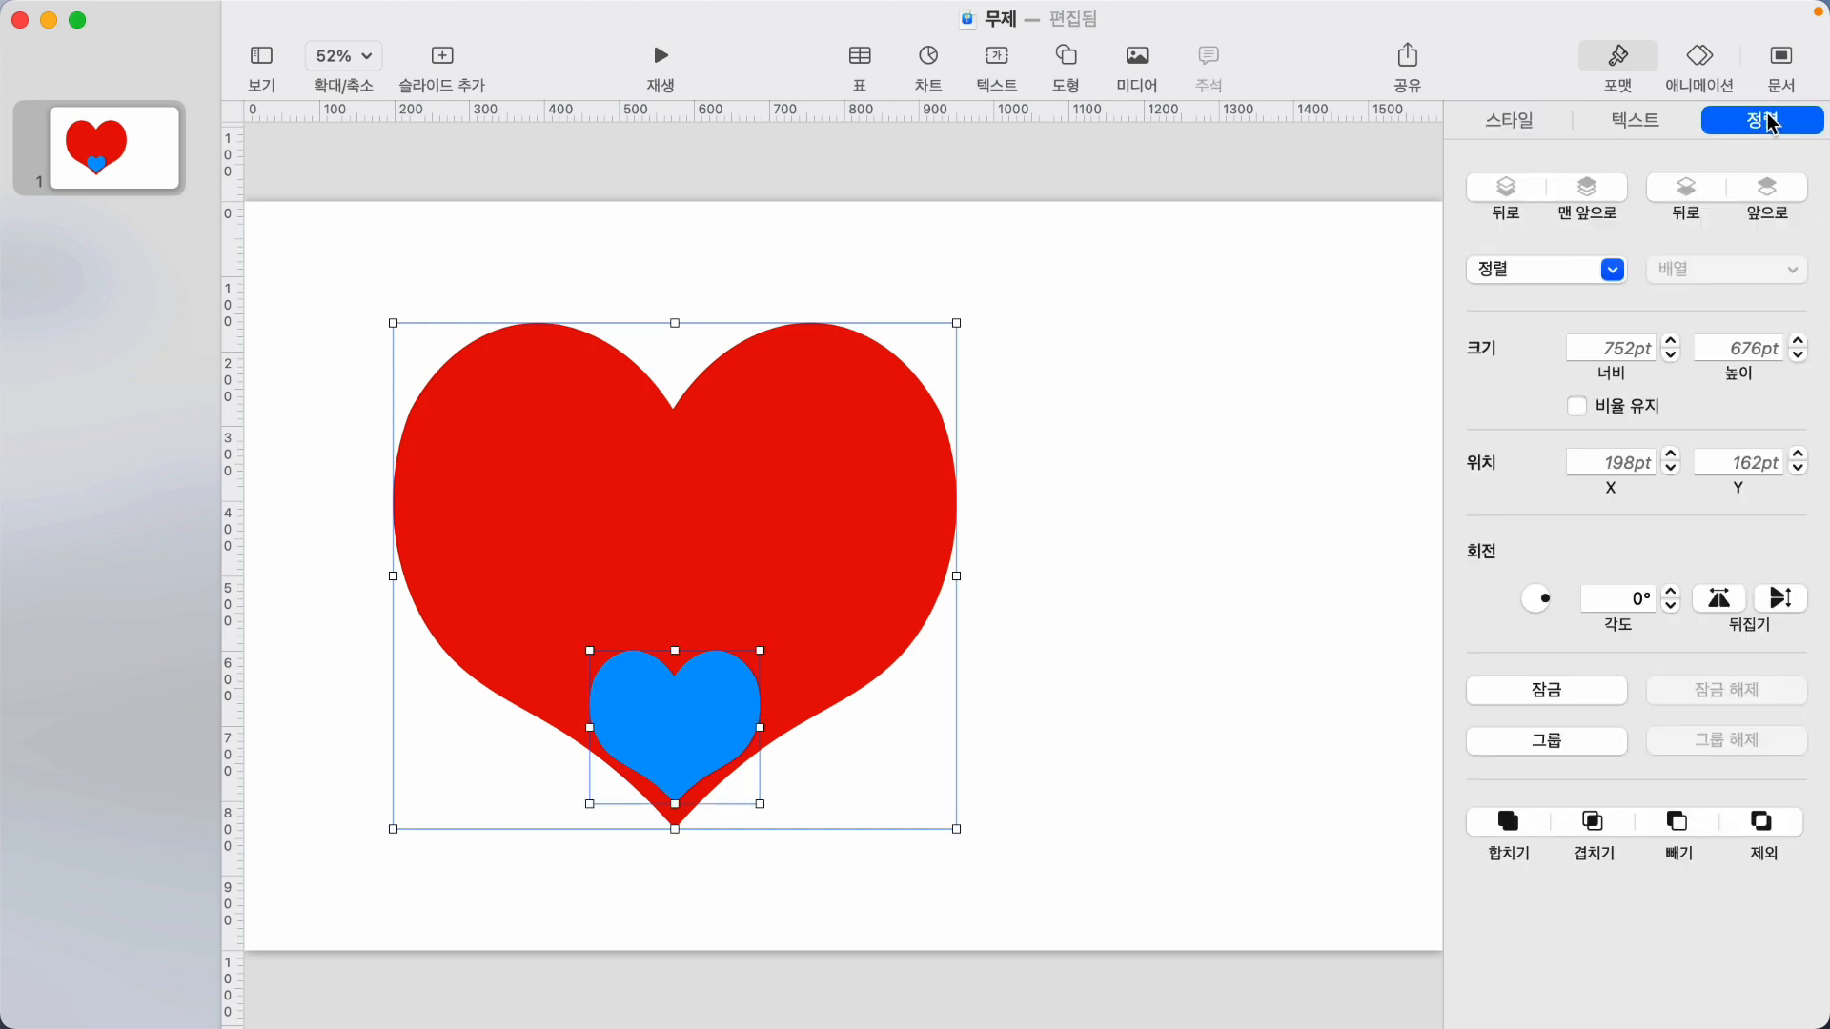
click(1679, 826)
click(971, 710)
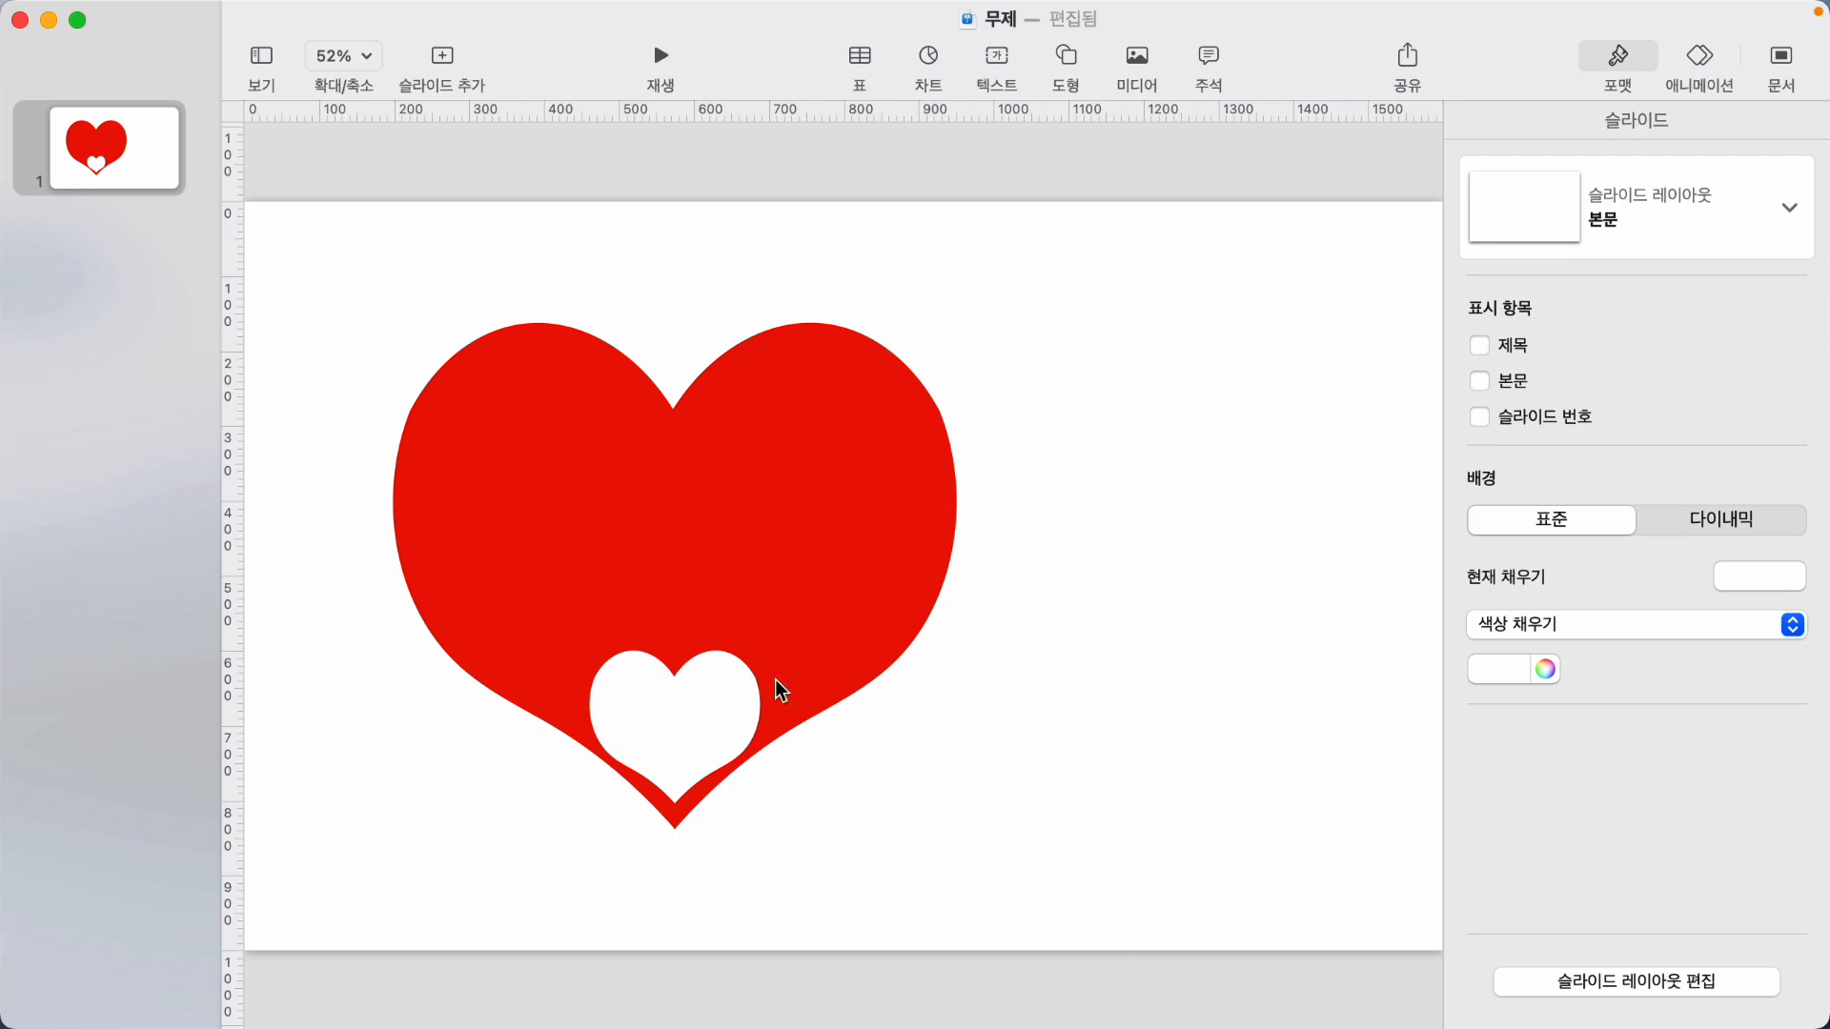
Insert a black rectangle about 1259 × 190 pt and place it across the red heart's lower tip.
click(1075, 51)
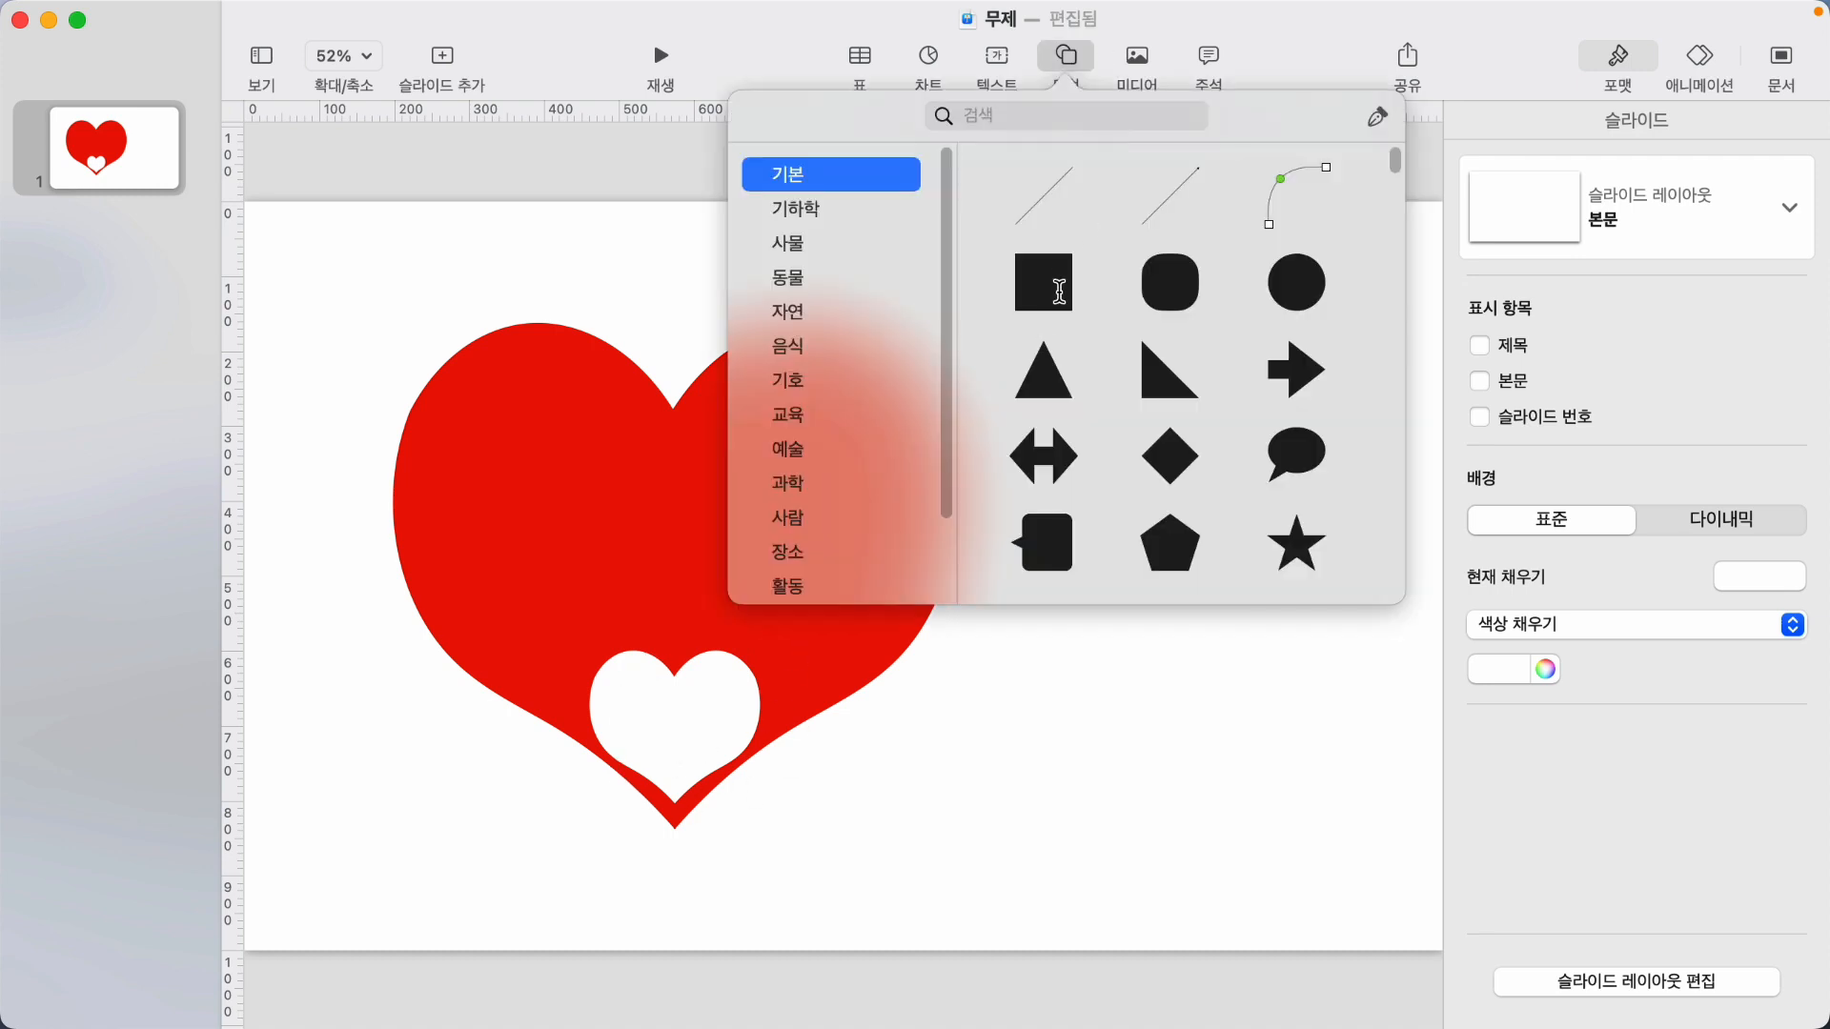
click(1045, 277)
drag(858, 599, 1309, 922)
drag(1136, 635, 1136, 779)
drag(964, 850, 363, 843)
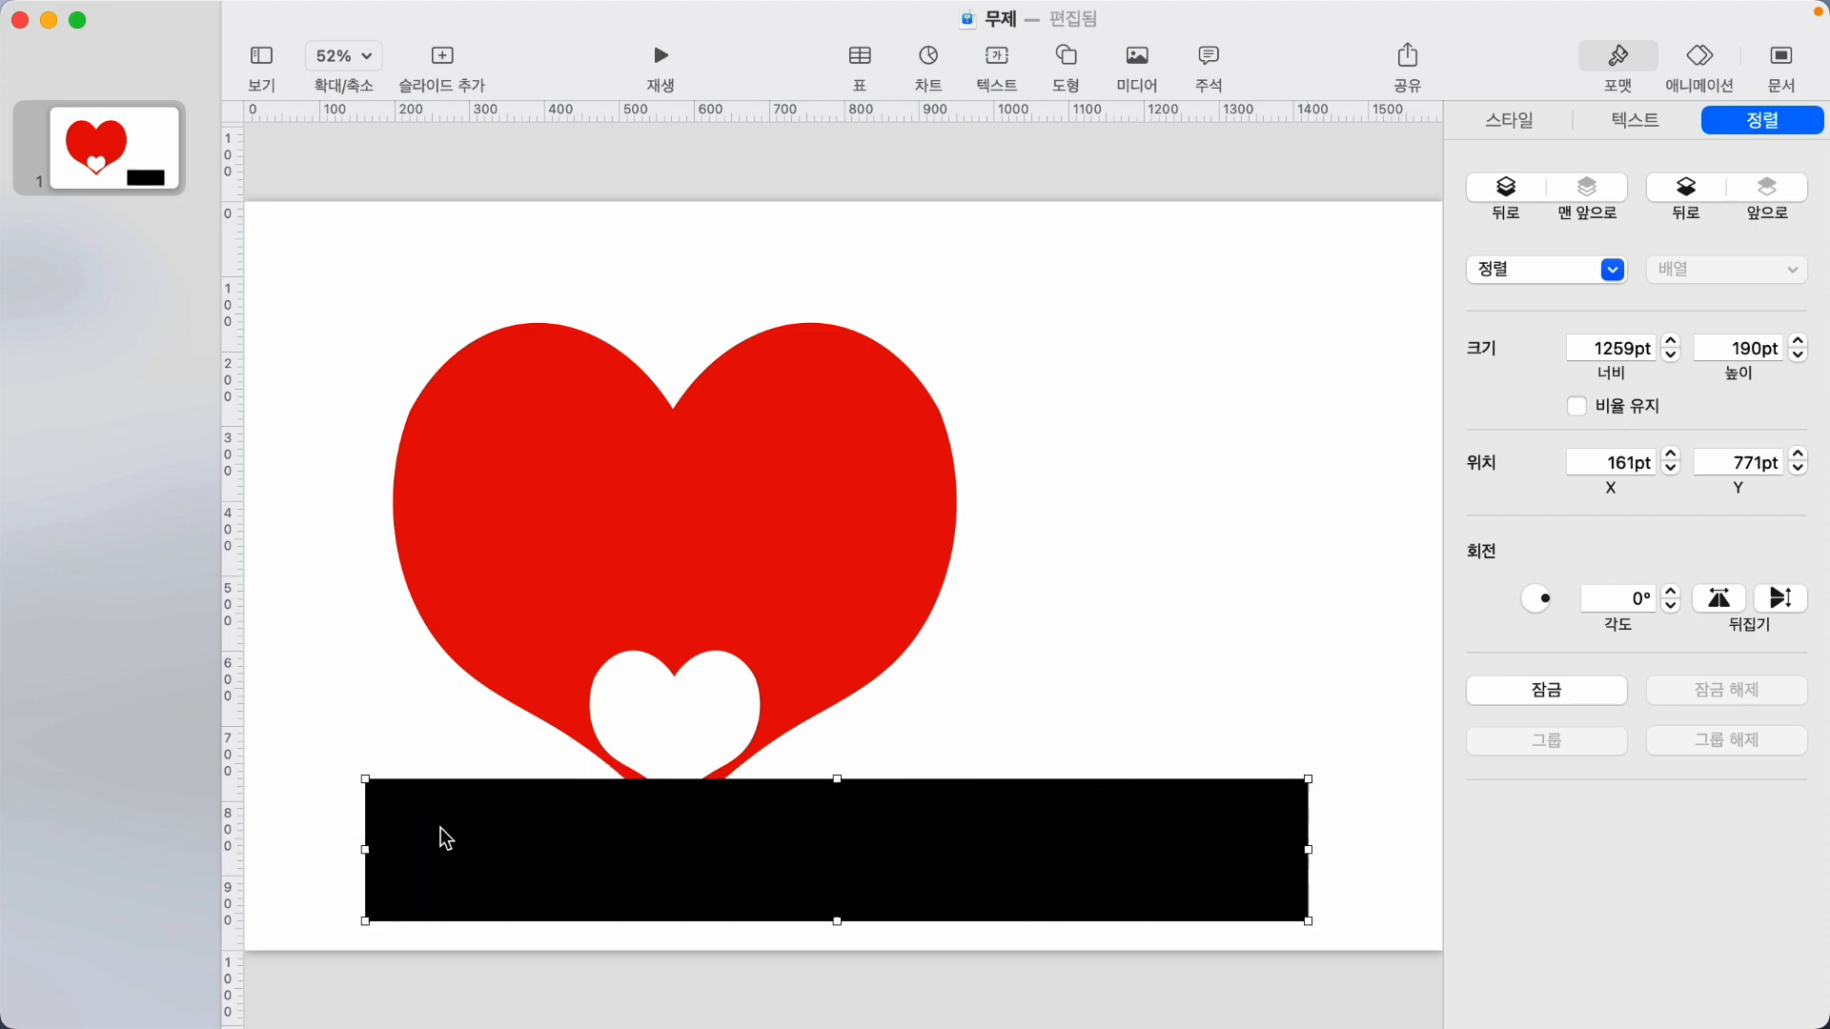
drag(894, 848, 881, 796)
Send the black rectangle to the back (맨 뒤로 보내기) and shift the red heart to about X 231 pt.
right_click(881, 797)
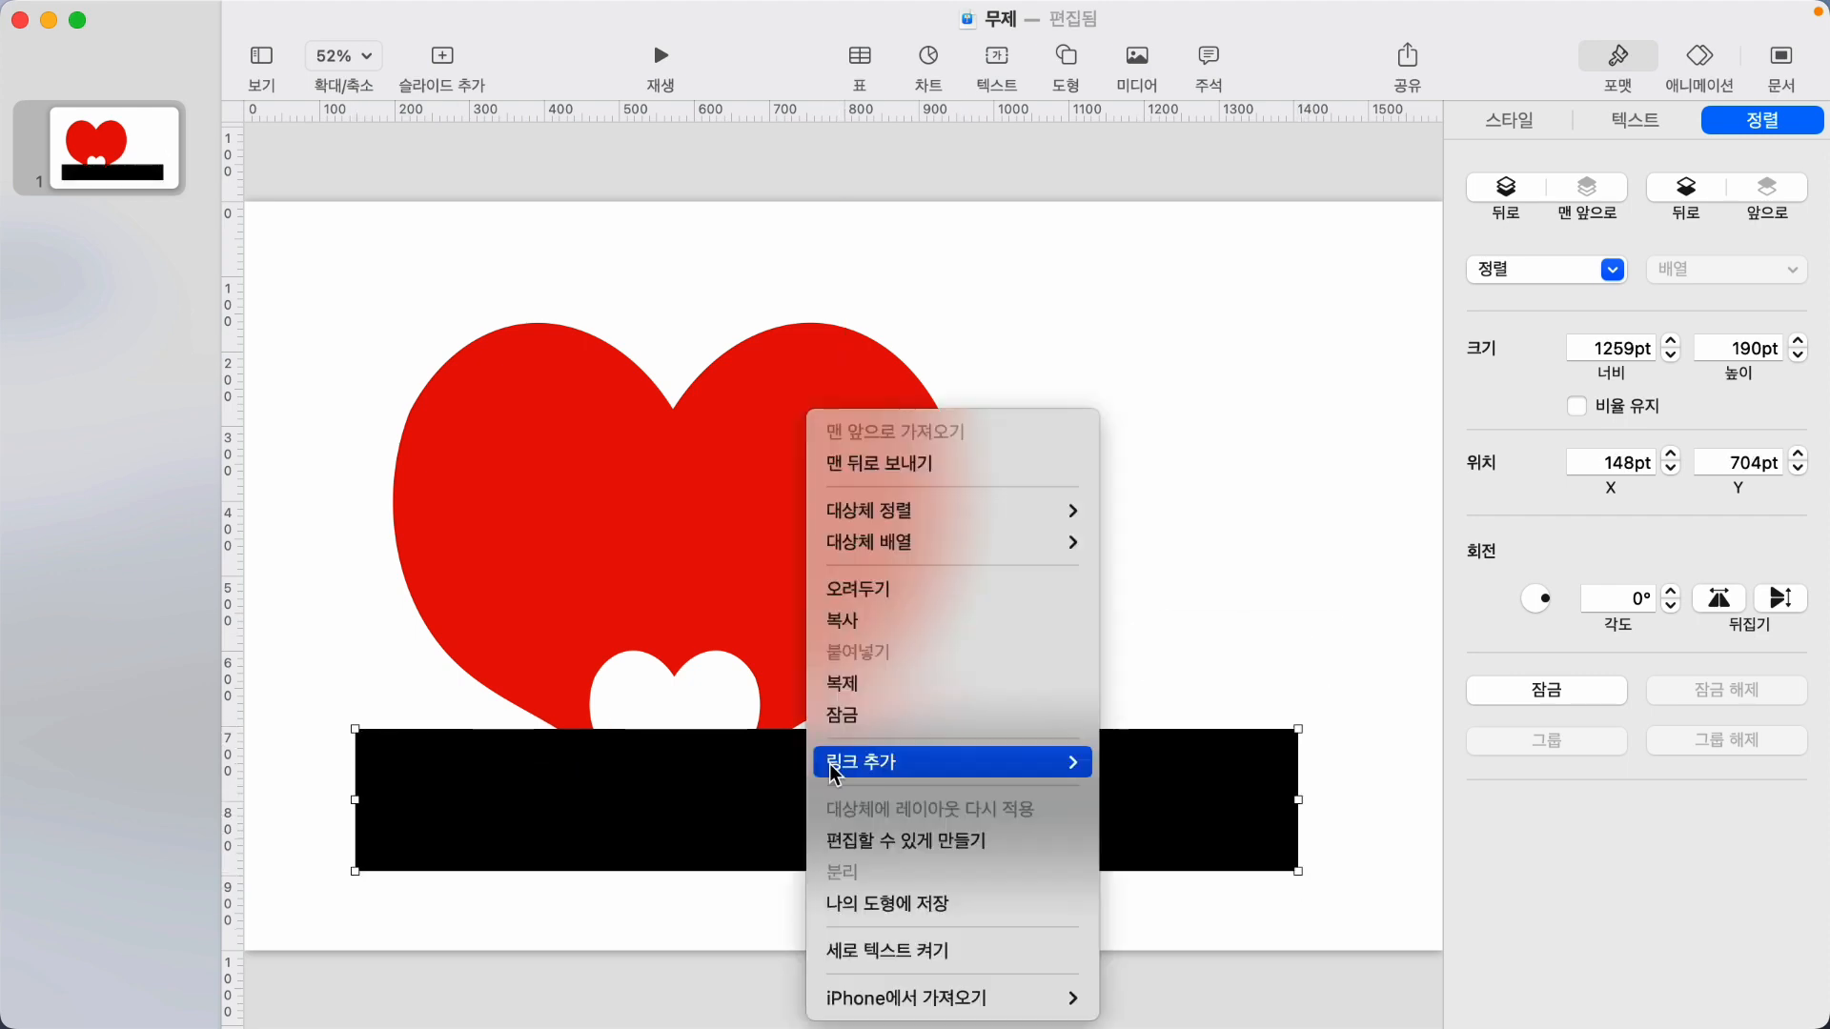
click(951, 448)
click(1258, 496)
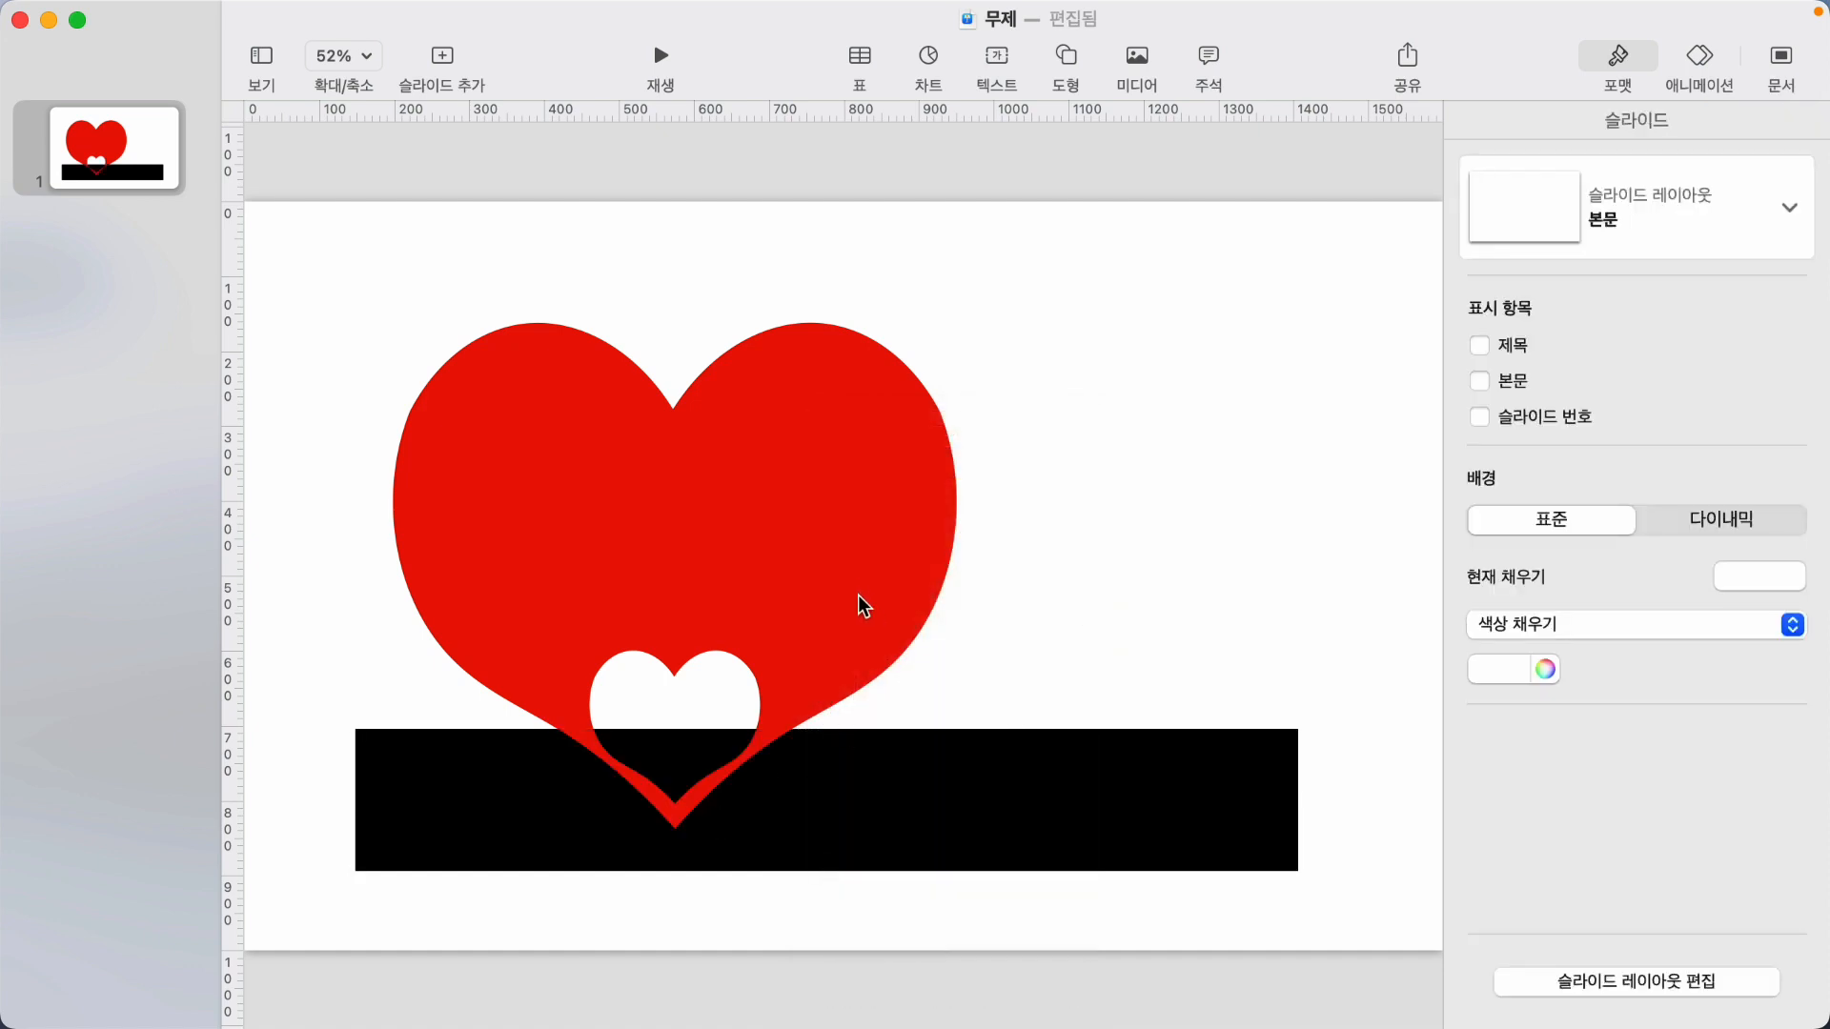
mouse_move(857, 594)
mouse_down()
mouse_move(859, 686)
mouse_move(863, 608)
mouse_move(883, 592)
mouse_up()
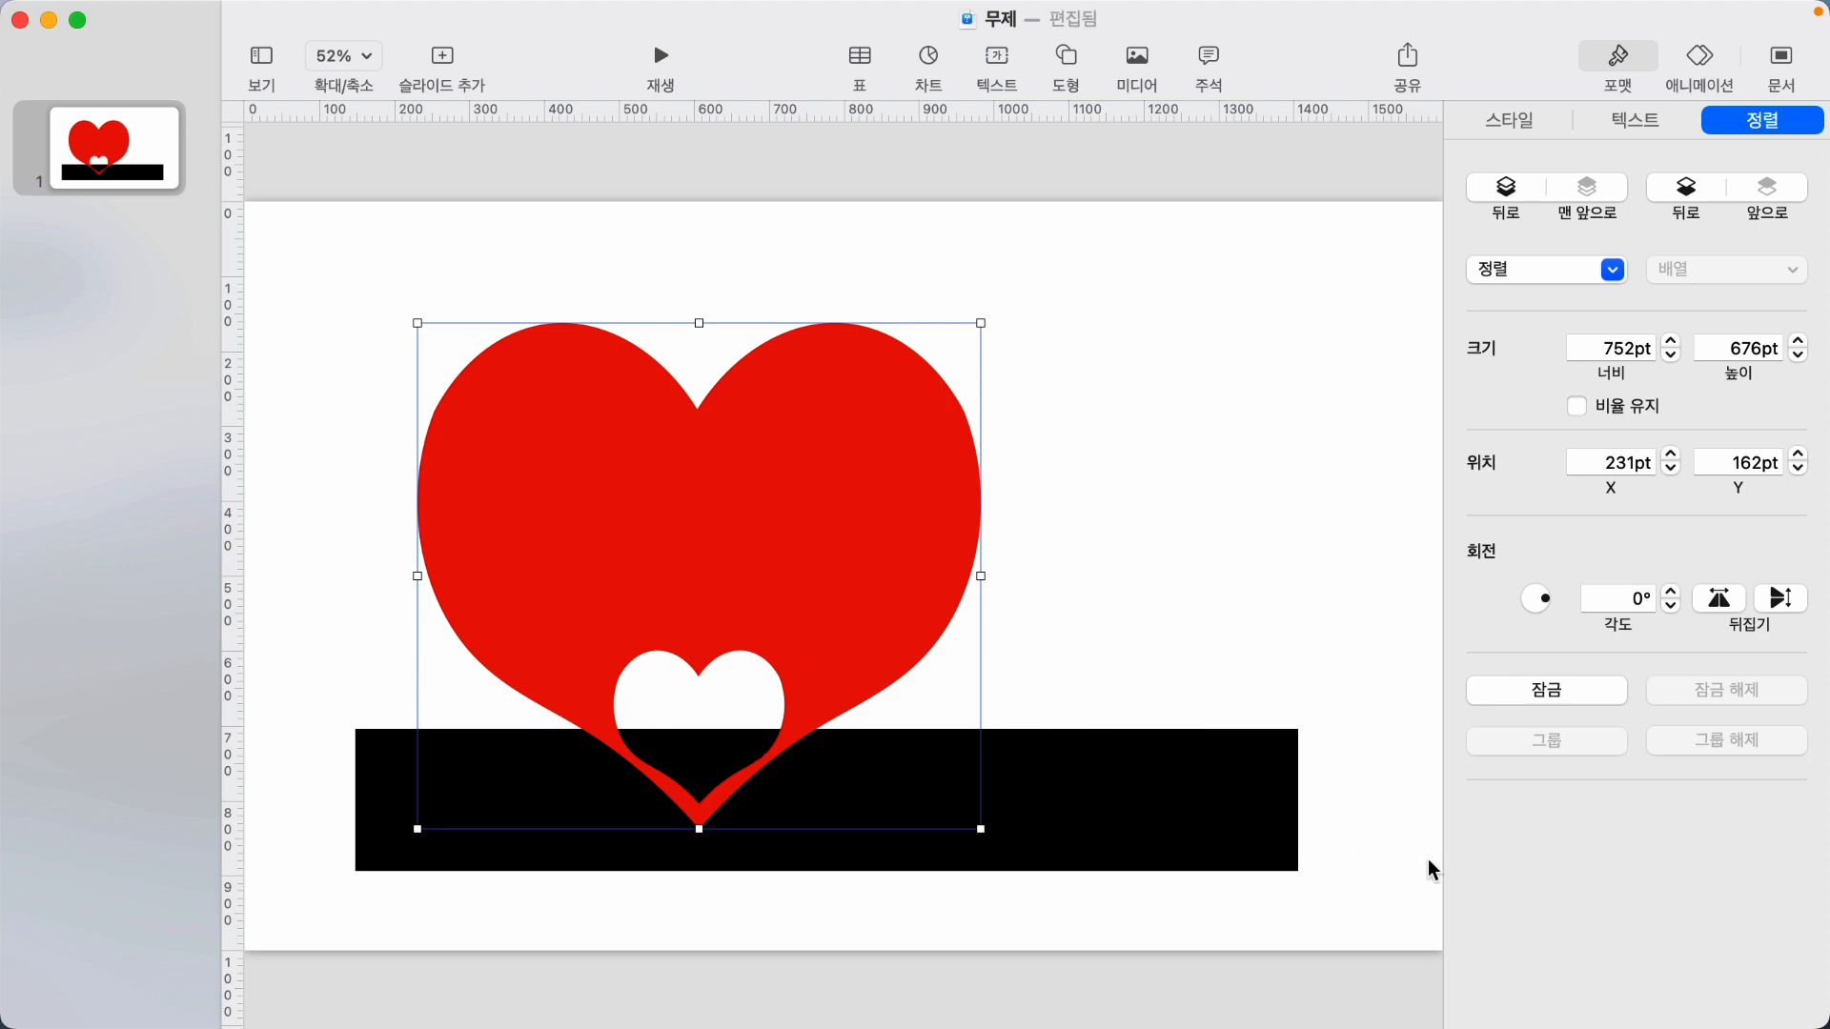
Move the black rectangle up behind the heart's middle to about 123, 326 pt and center the heart over it.
click(1060, 472)
click(896, 553)
shift+click(1156, 794)
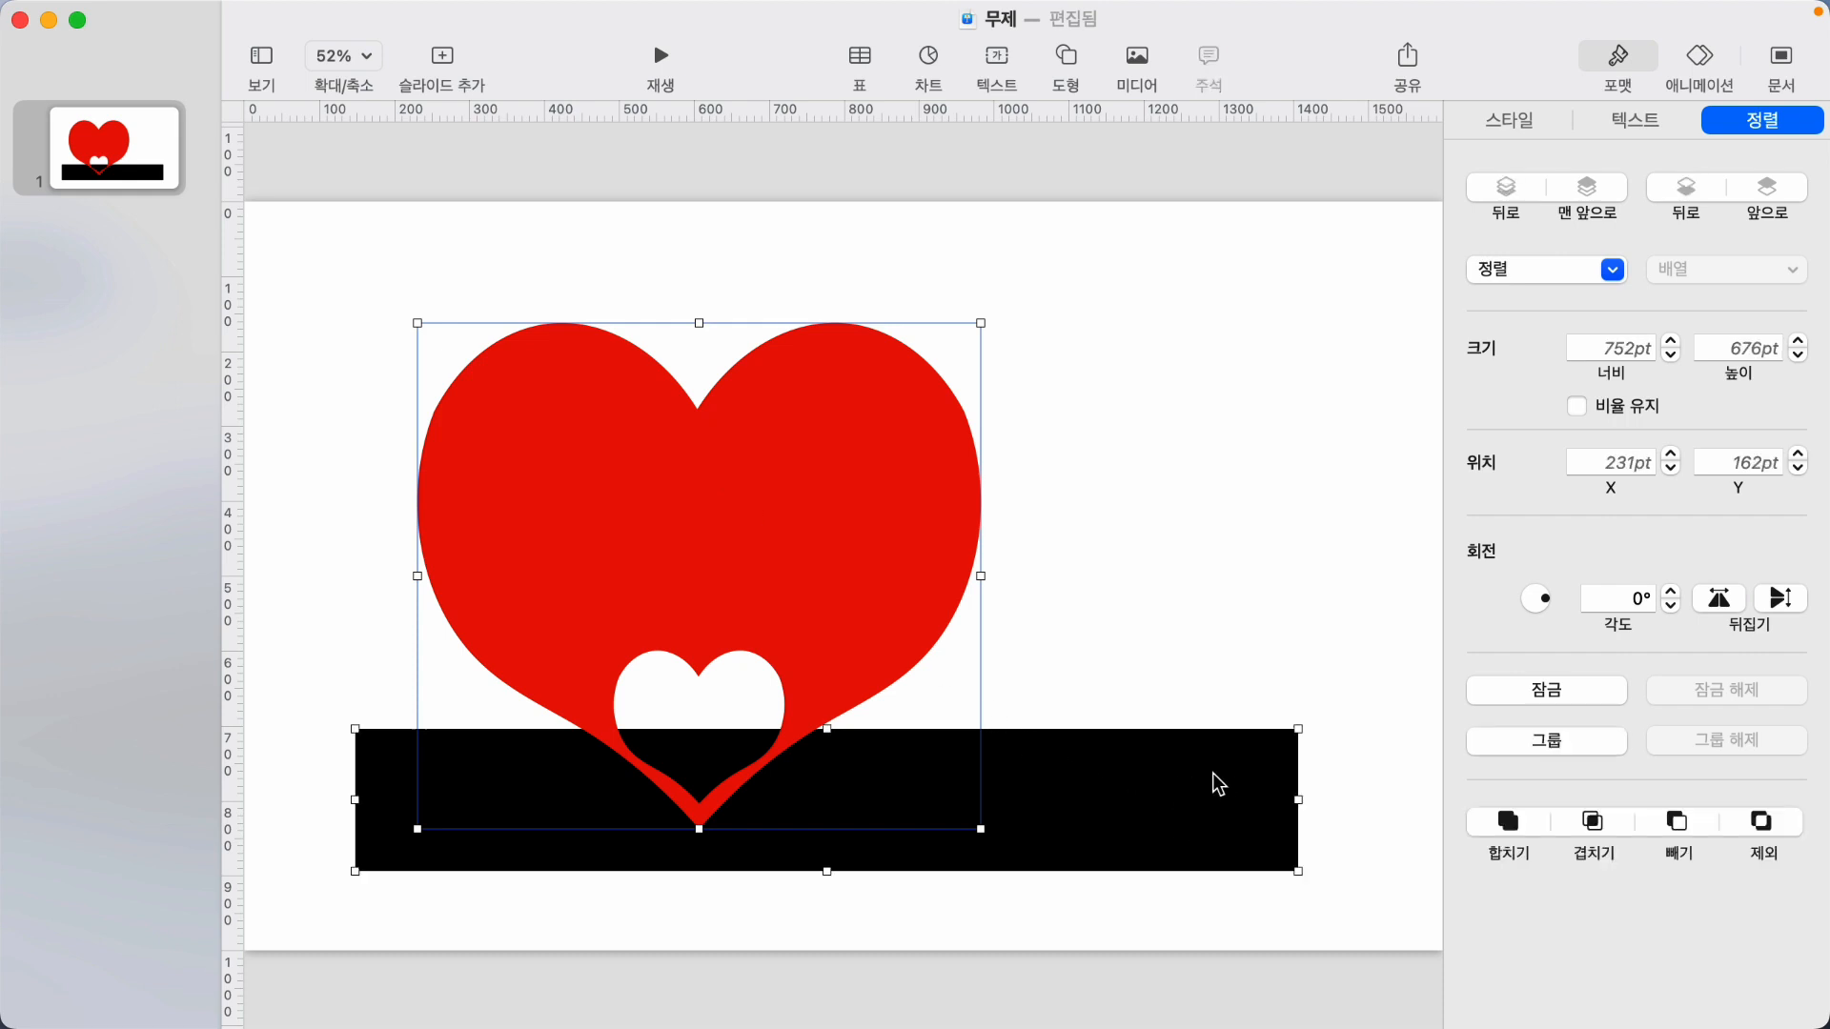
click(1190, 651)
click(1113, 806)
drag(1113, 806, 1008, 555)
shift+click(869, 501)
drag(869, 501, 934, 459)
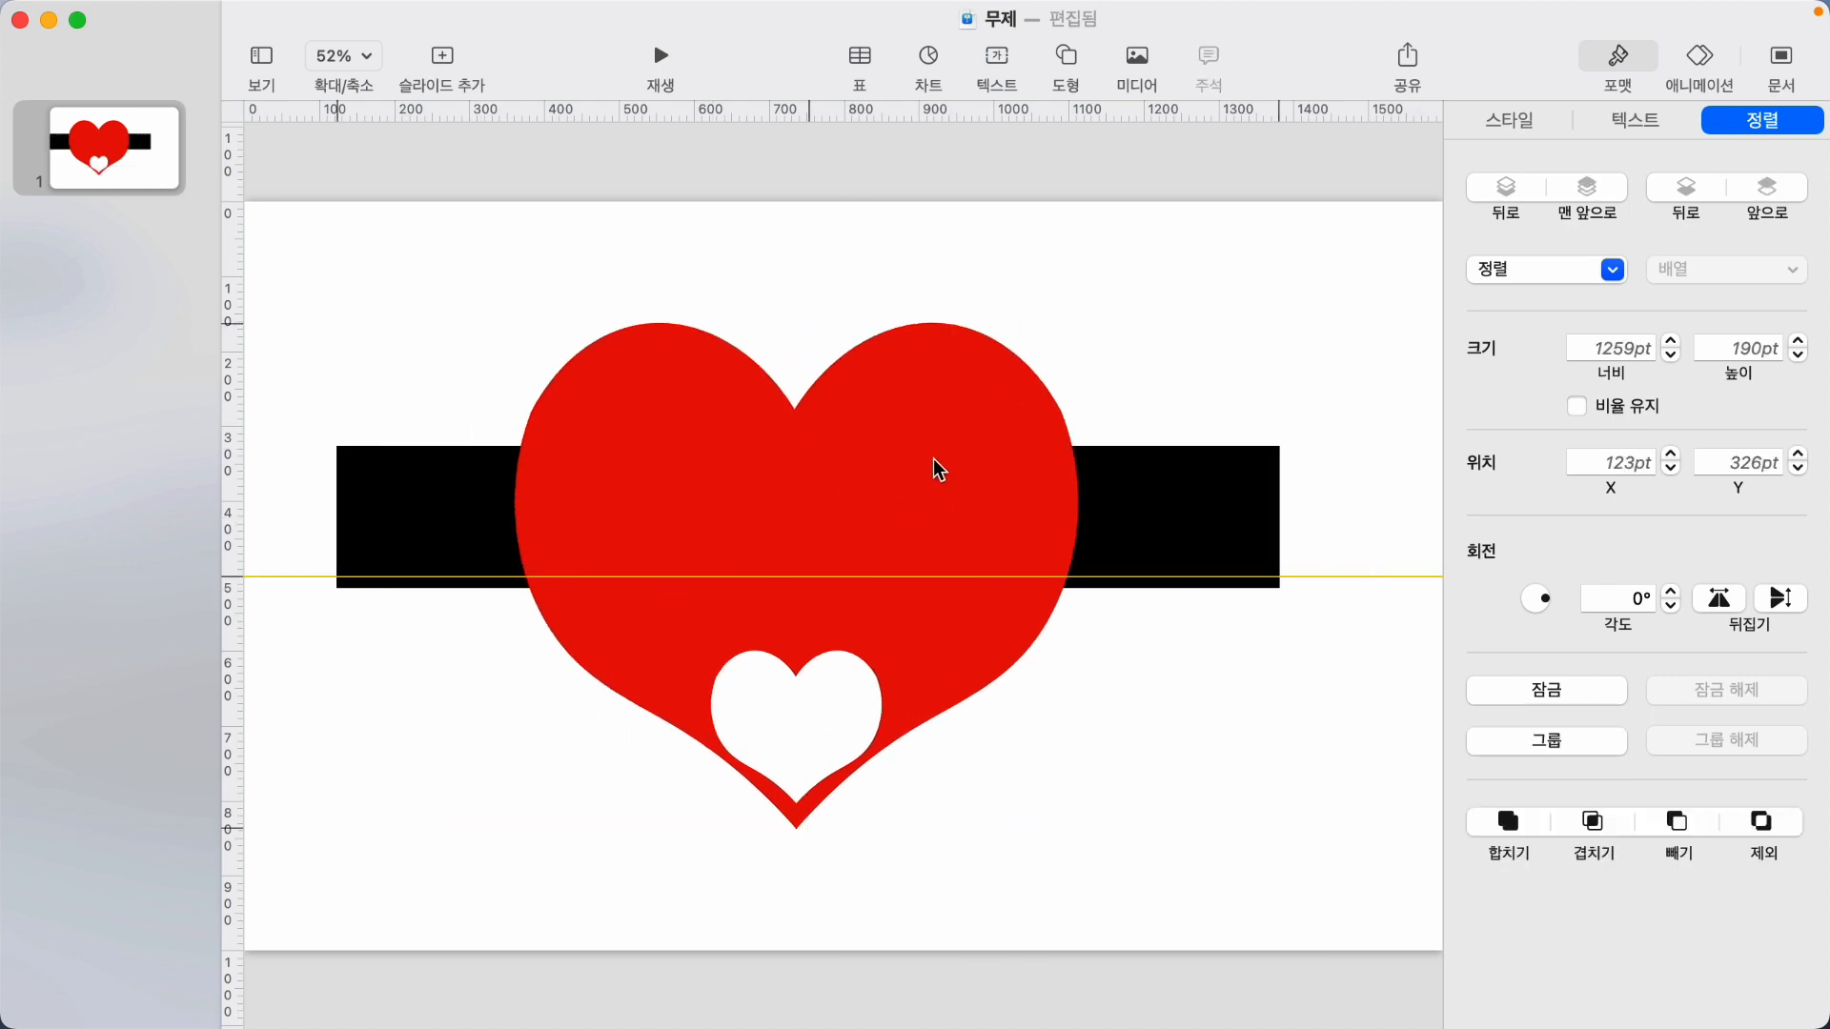
Select the black rectangle and the red heart and combine them with Exclude (제외).
click(1174, 752)
click(1135, 551)
shift+click(950, 527)
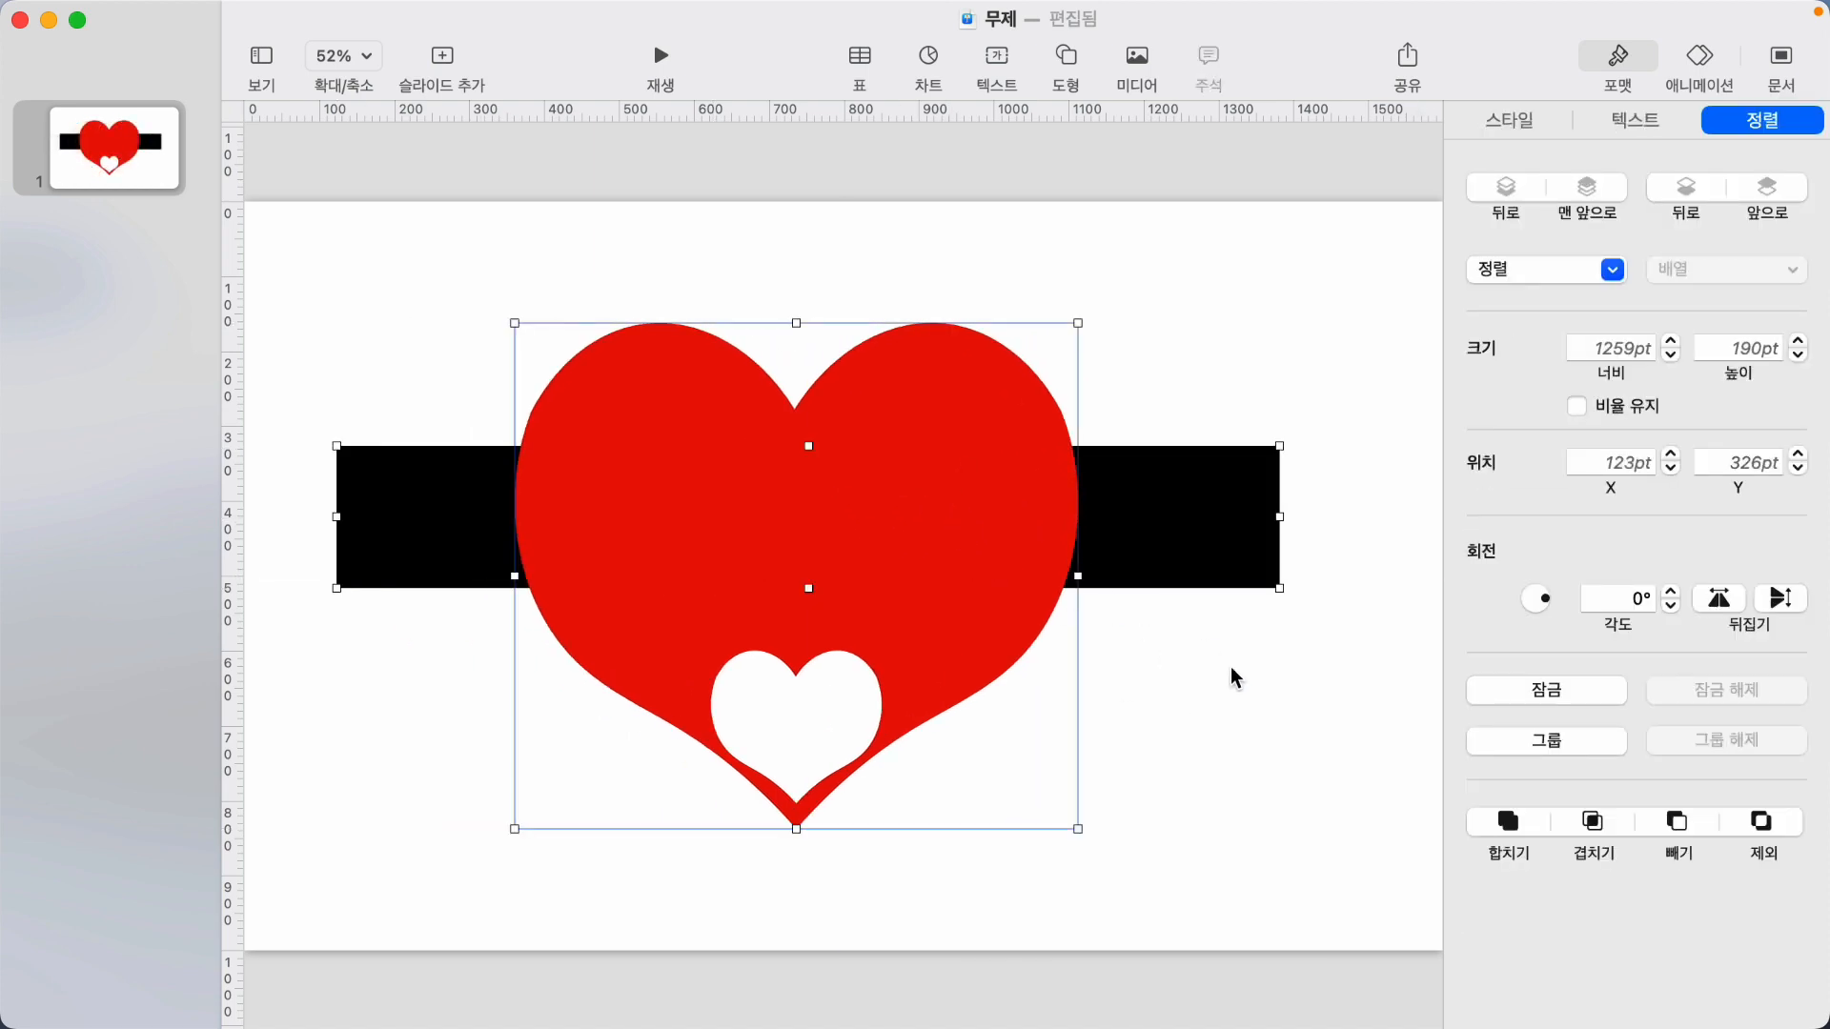
click(1762, 823)
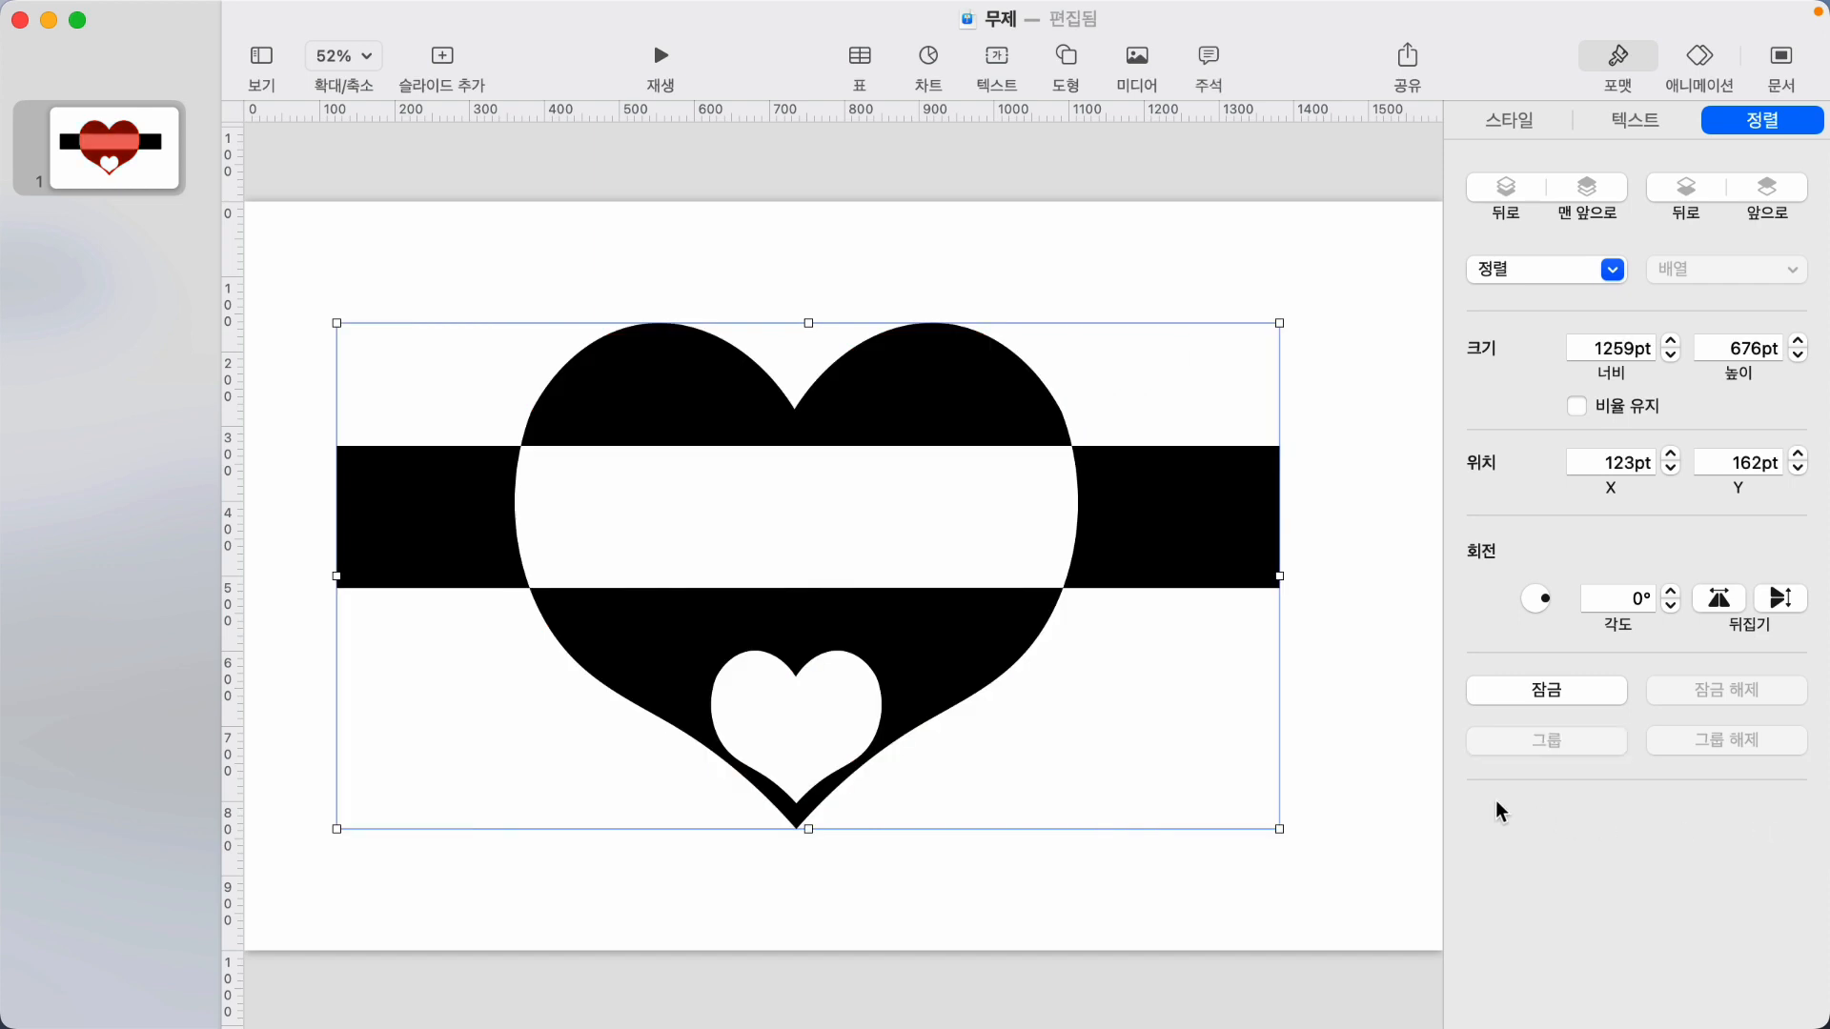
click(1347, 699)
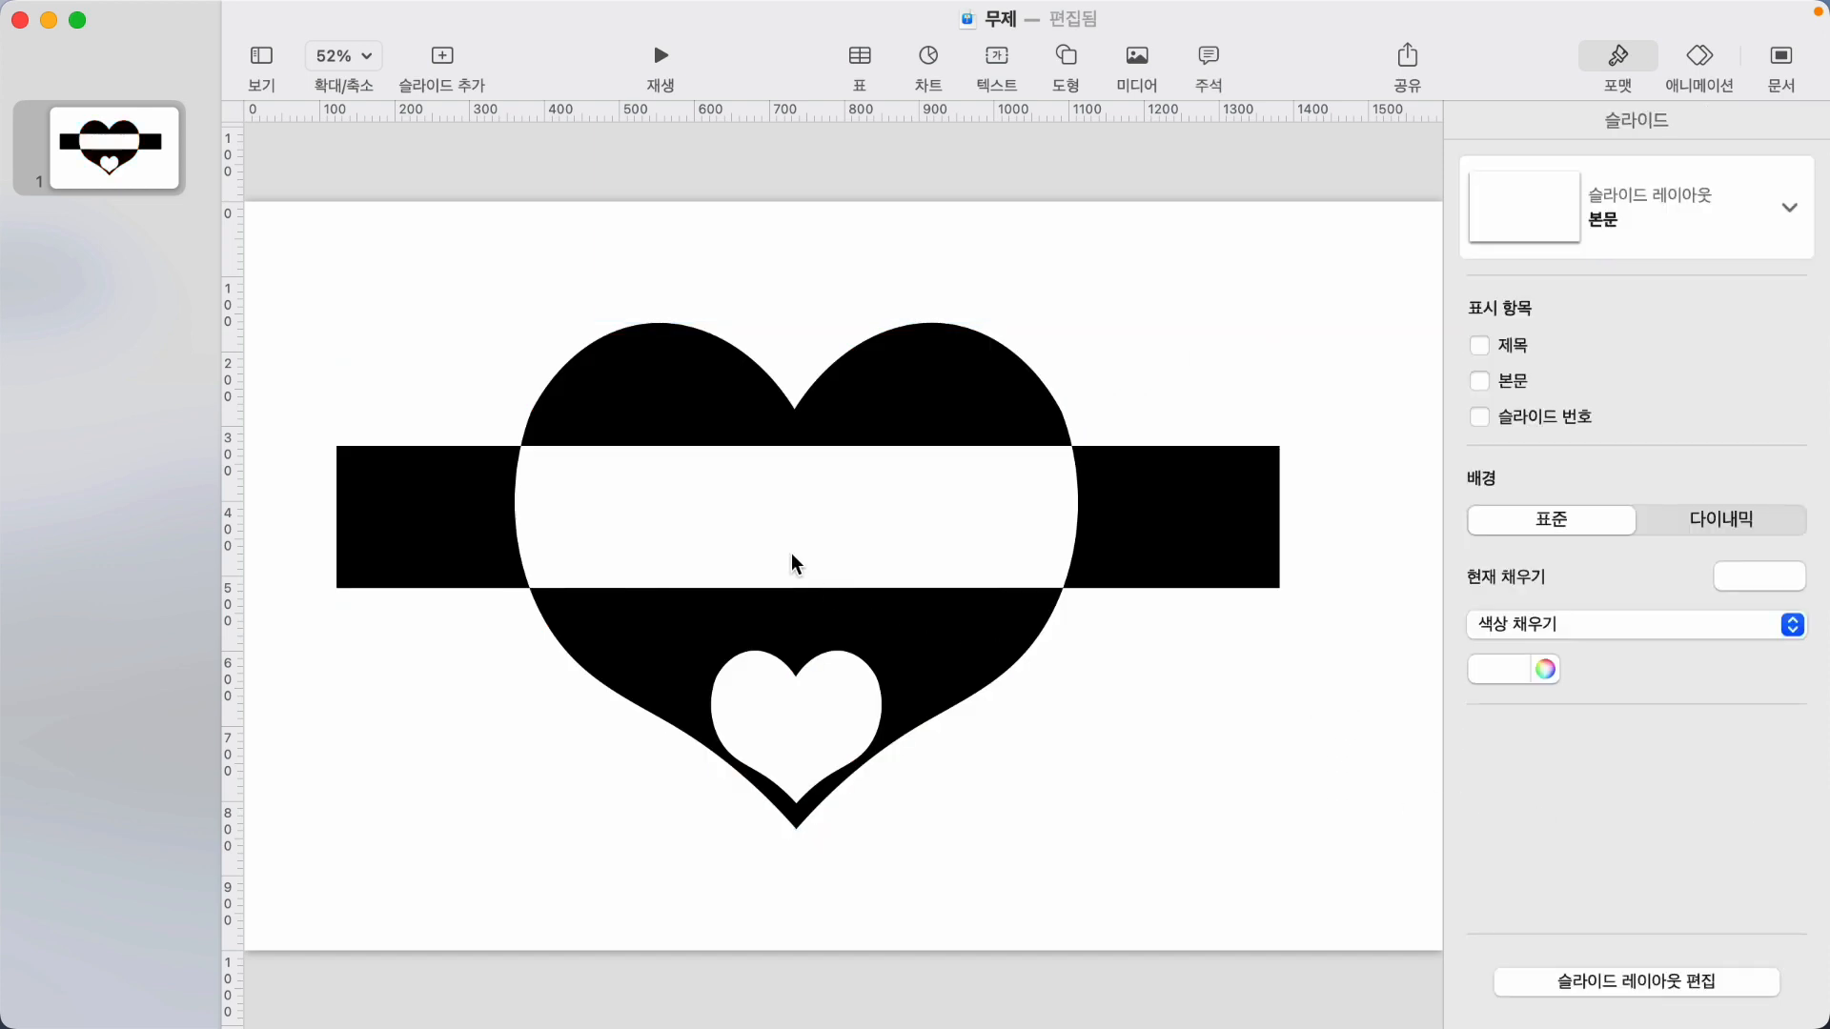
Move the combined heart and bar shape to about X 157 pt and fill it with dark green.
drag(1023, 586, 1006, 634)
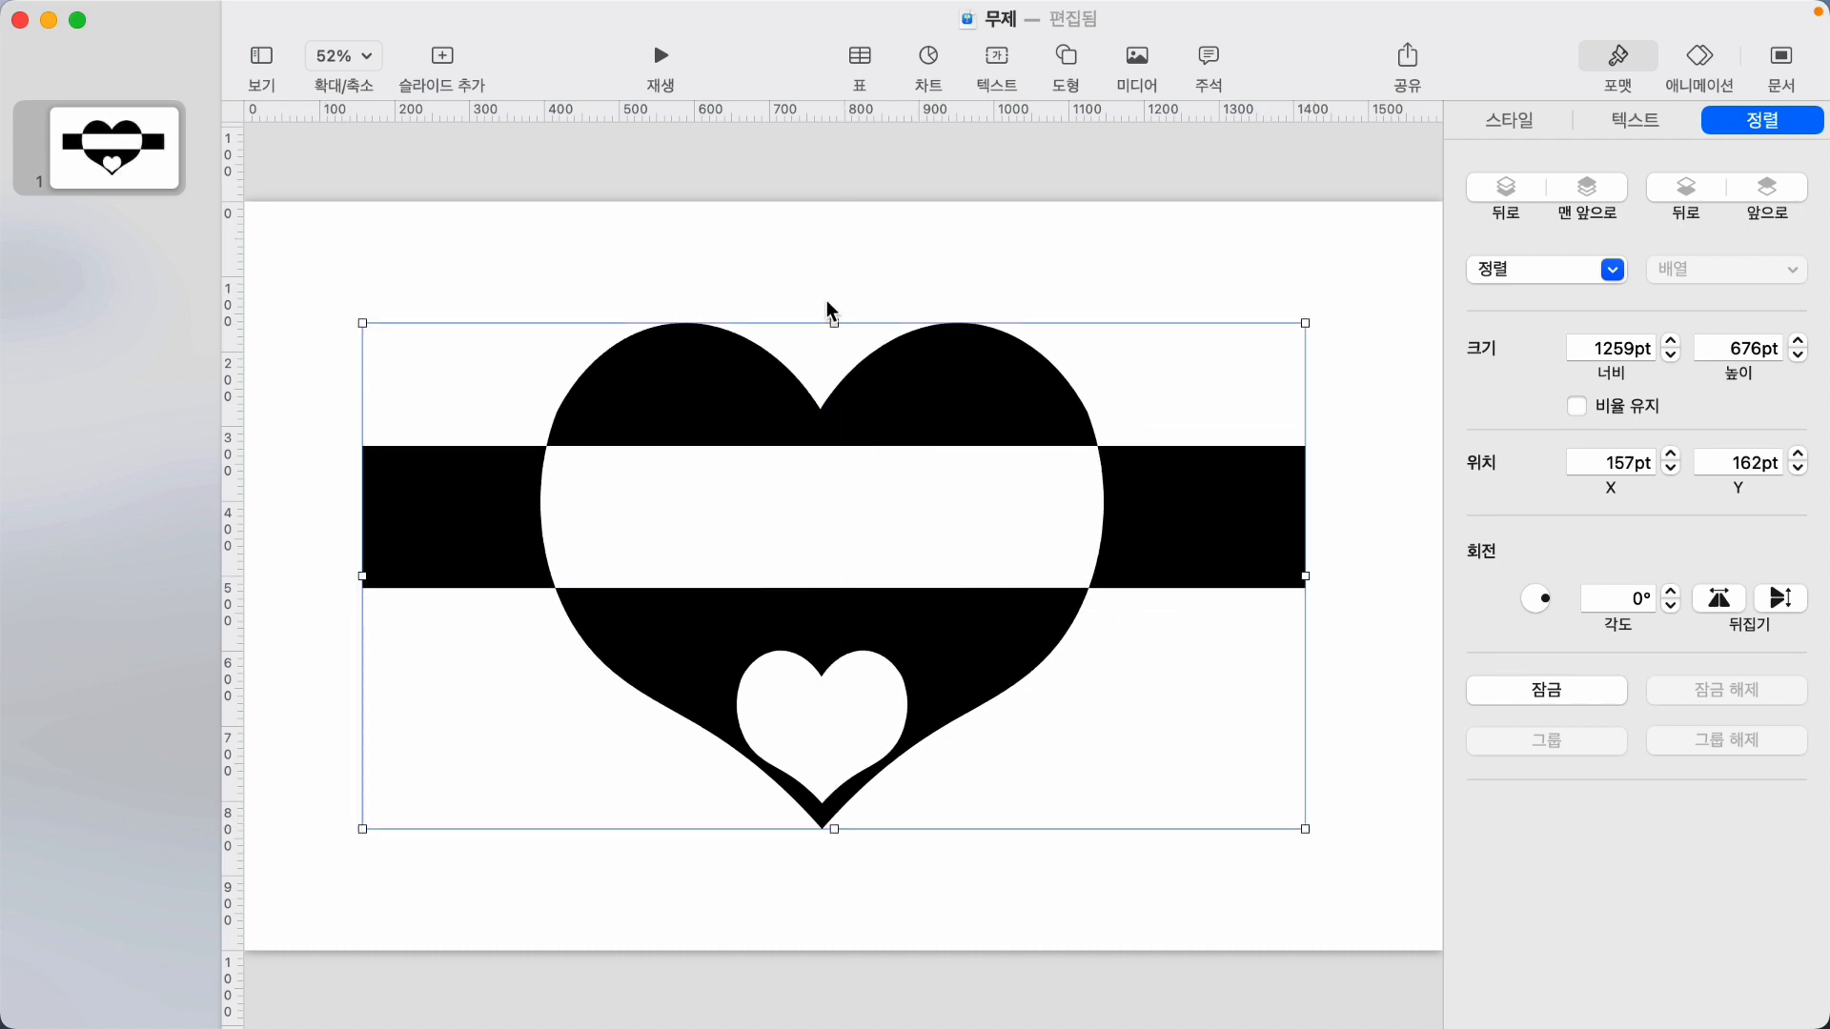
click(1508, 122)
click(1757, 434)
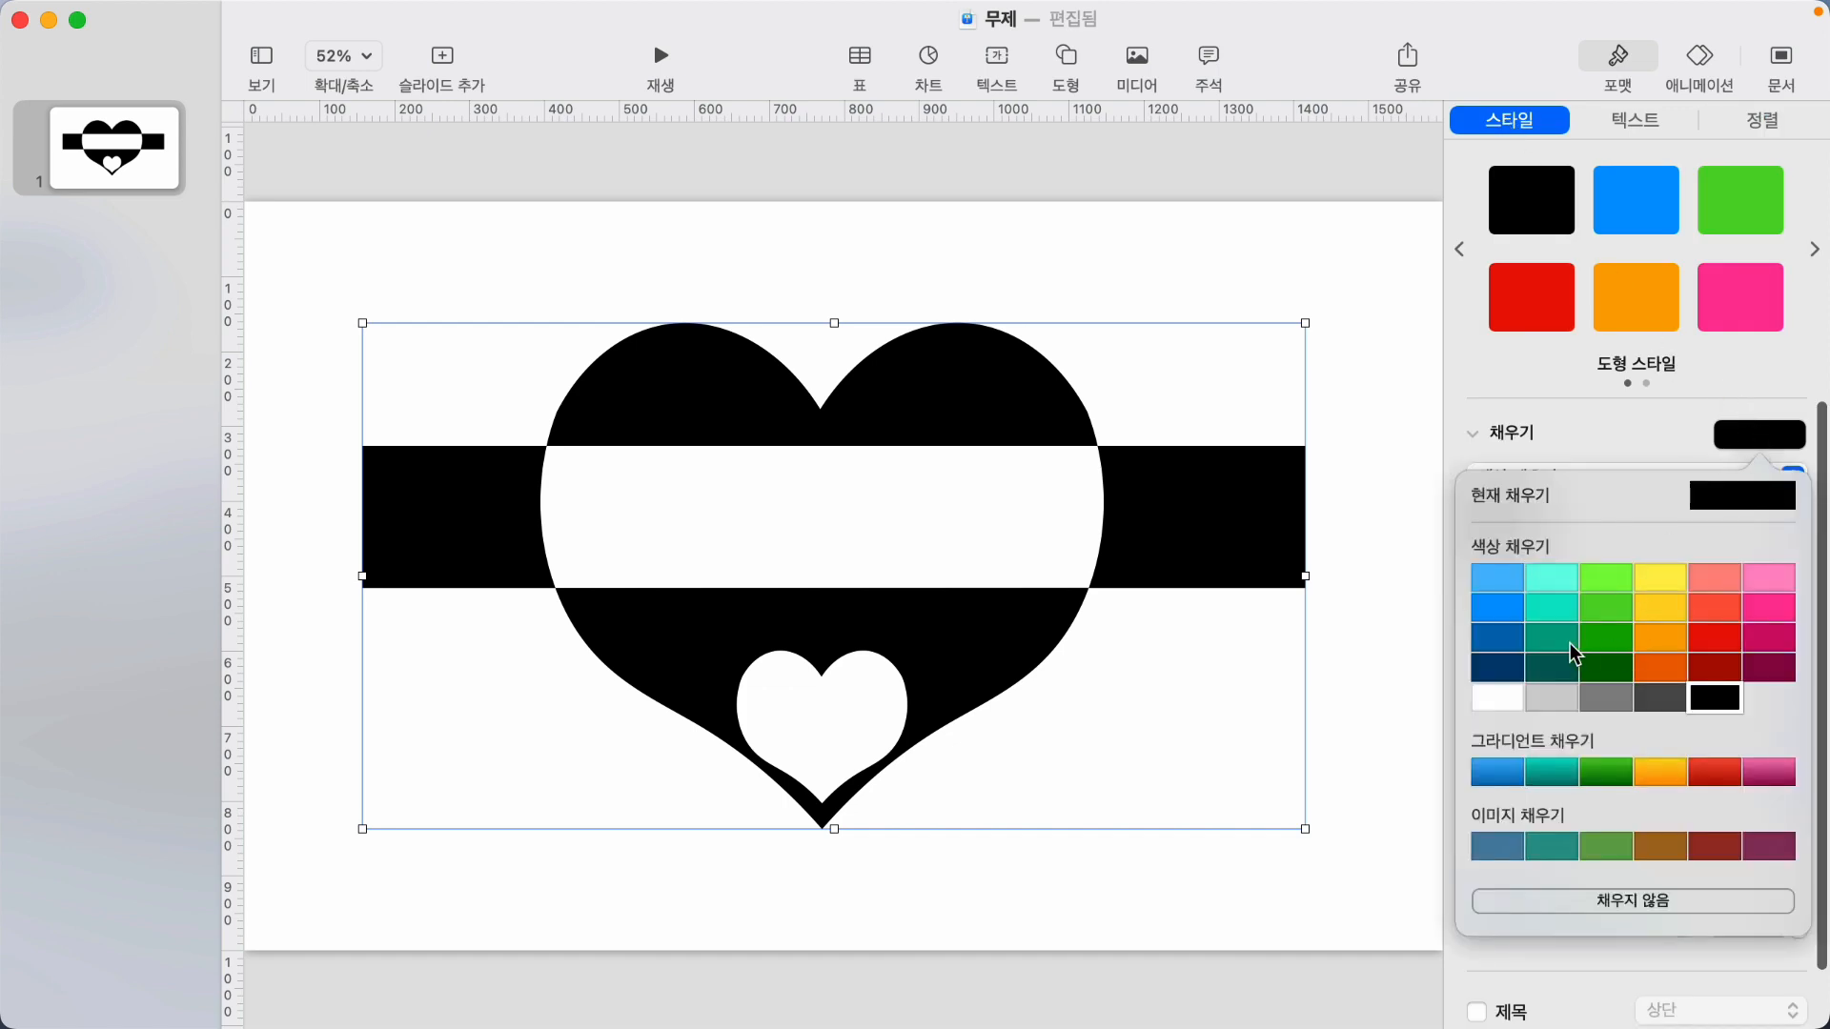
click(1609, 632)
click(768, 323)
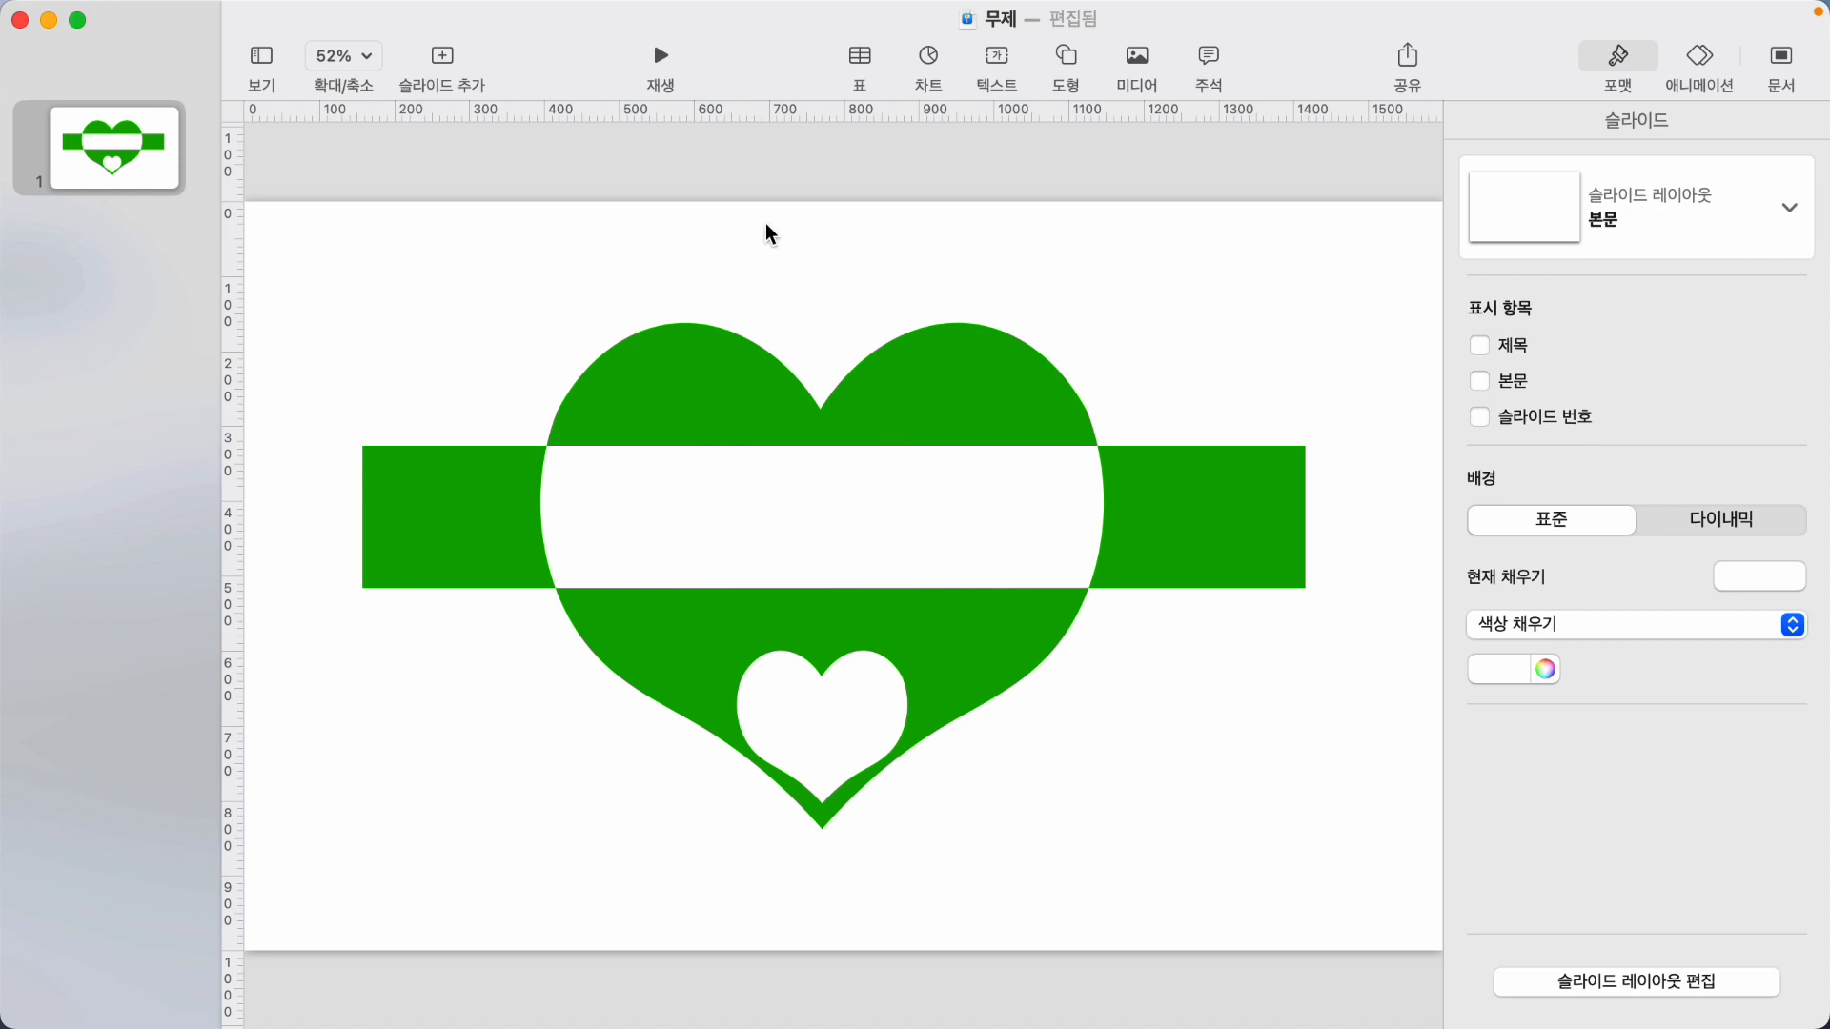
Insert a black square over the green shape and select both to show the shape combining options.
click(1066, 58)
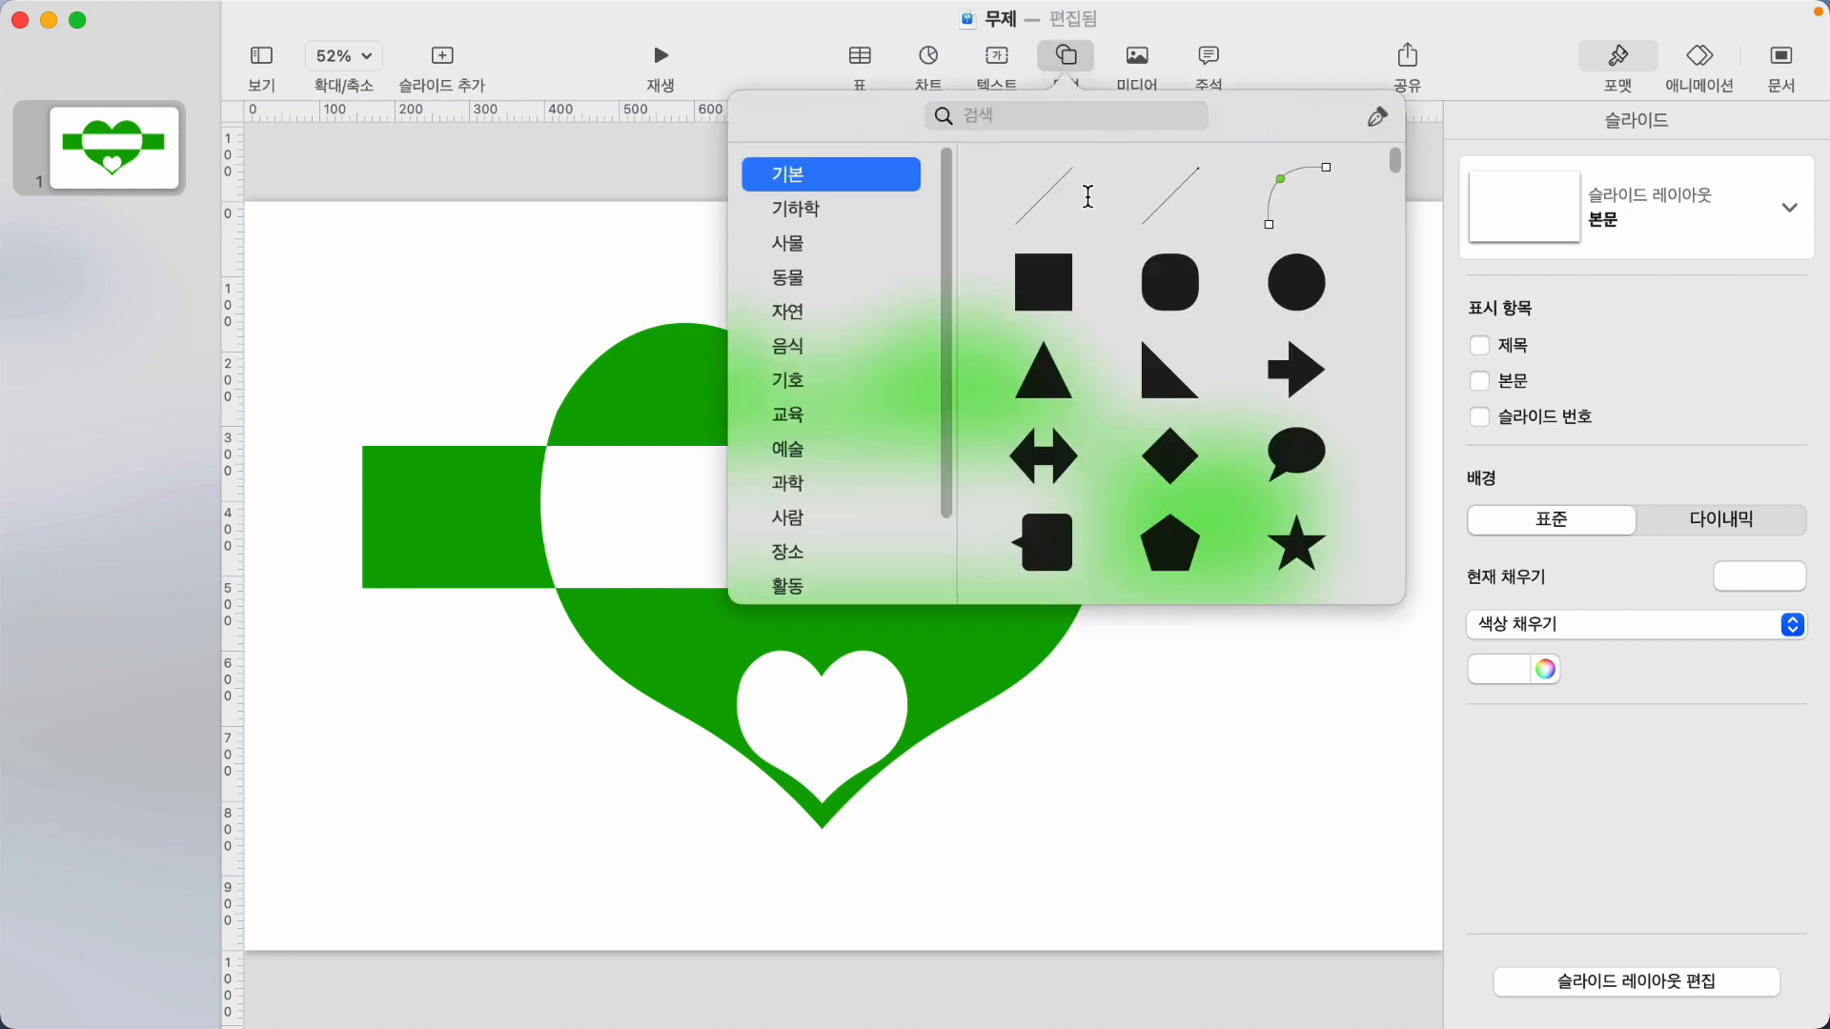
click(1043, 279)
shift+click(1000, 656)
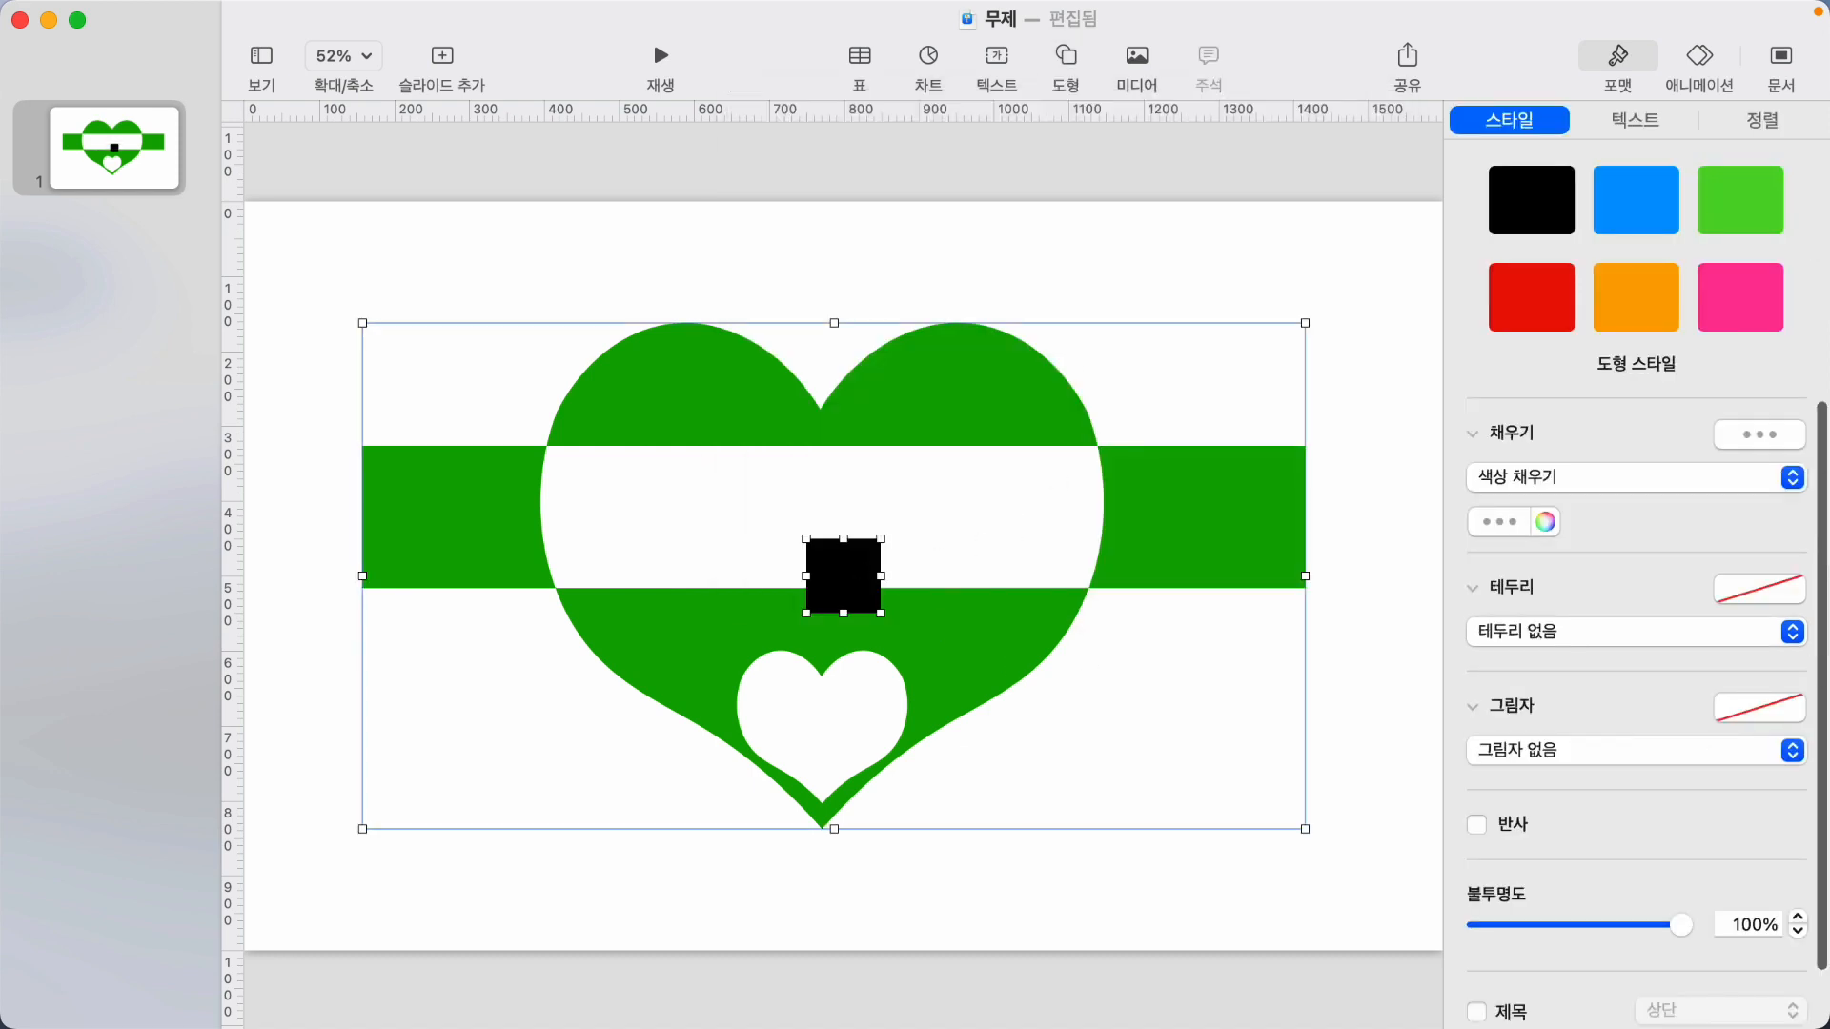
click(1761, 121)
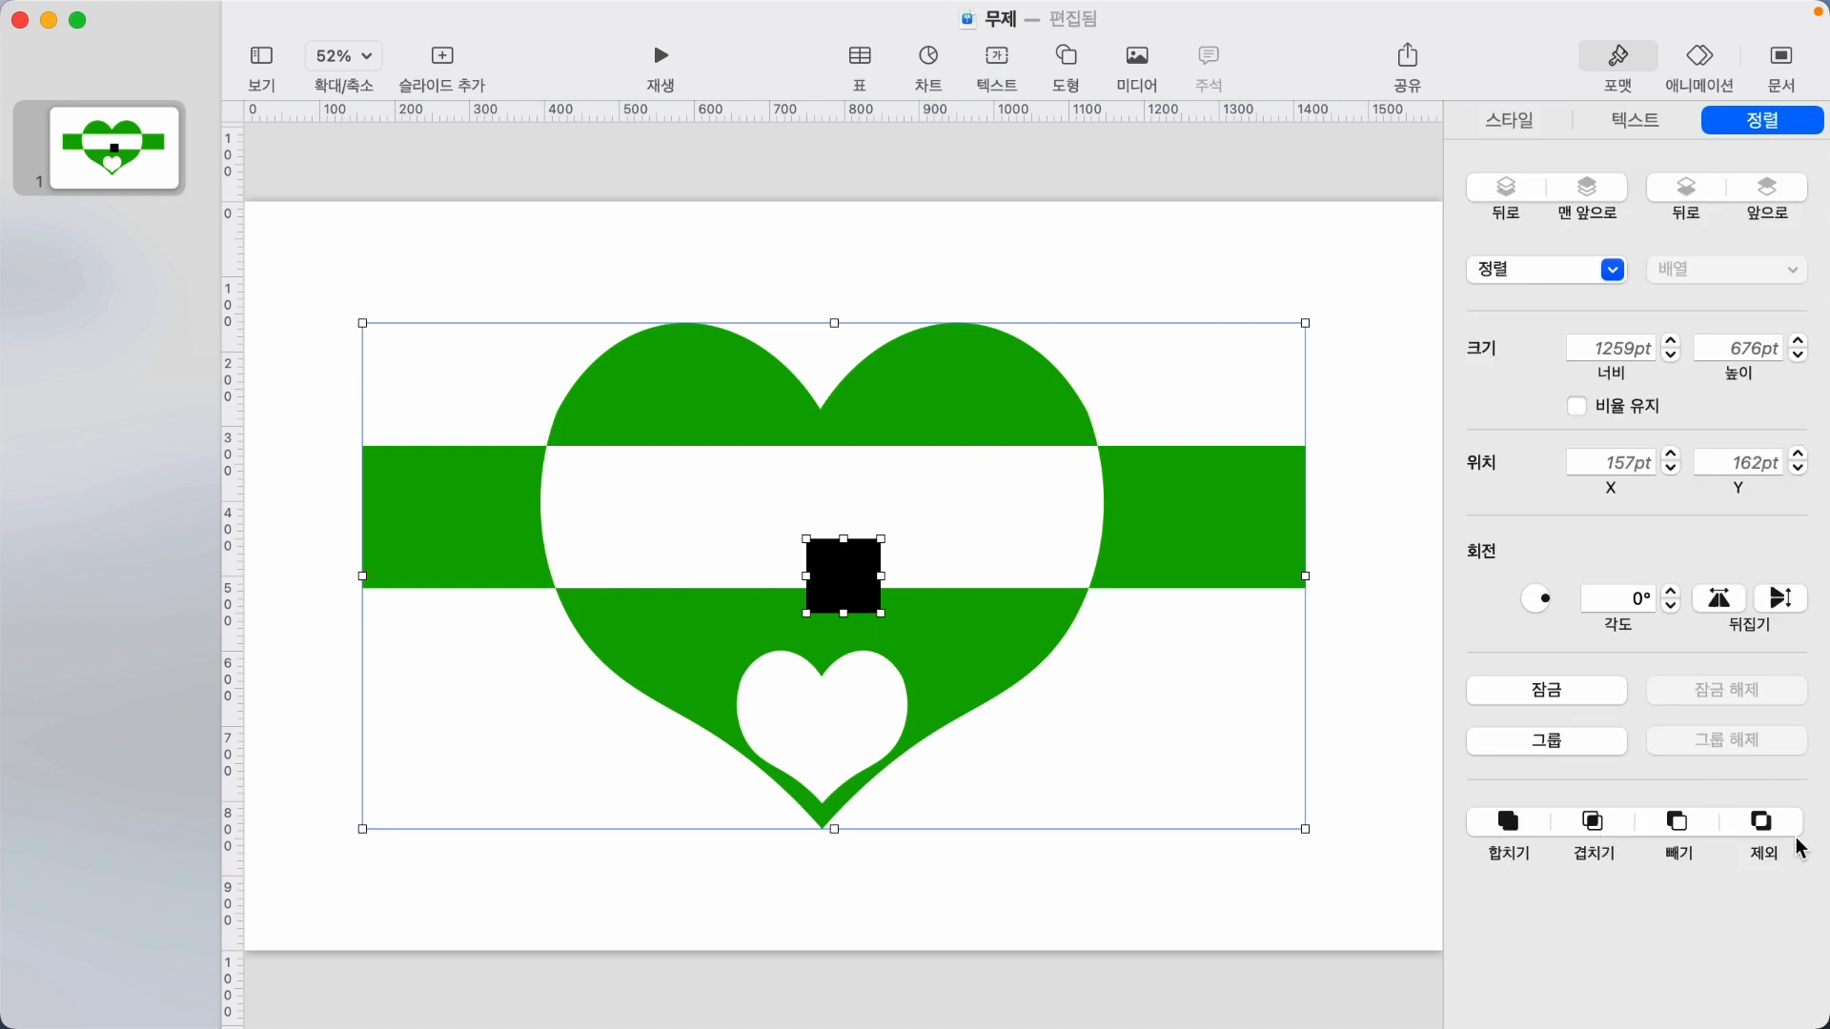
click(1347, 444)
Delete all shapes from the slide and insert a black rectangle about 544 × 173 pt at about 183, 393 pt.
drag(633, 242, 904, 861)
key(Delete)
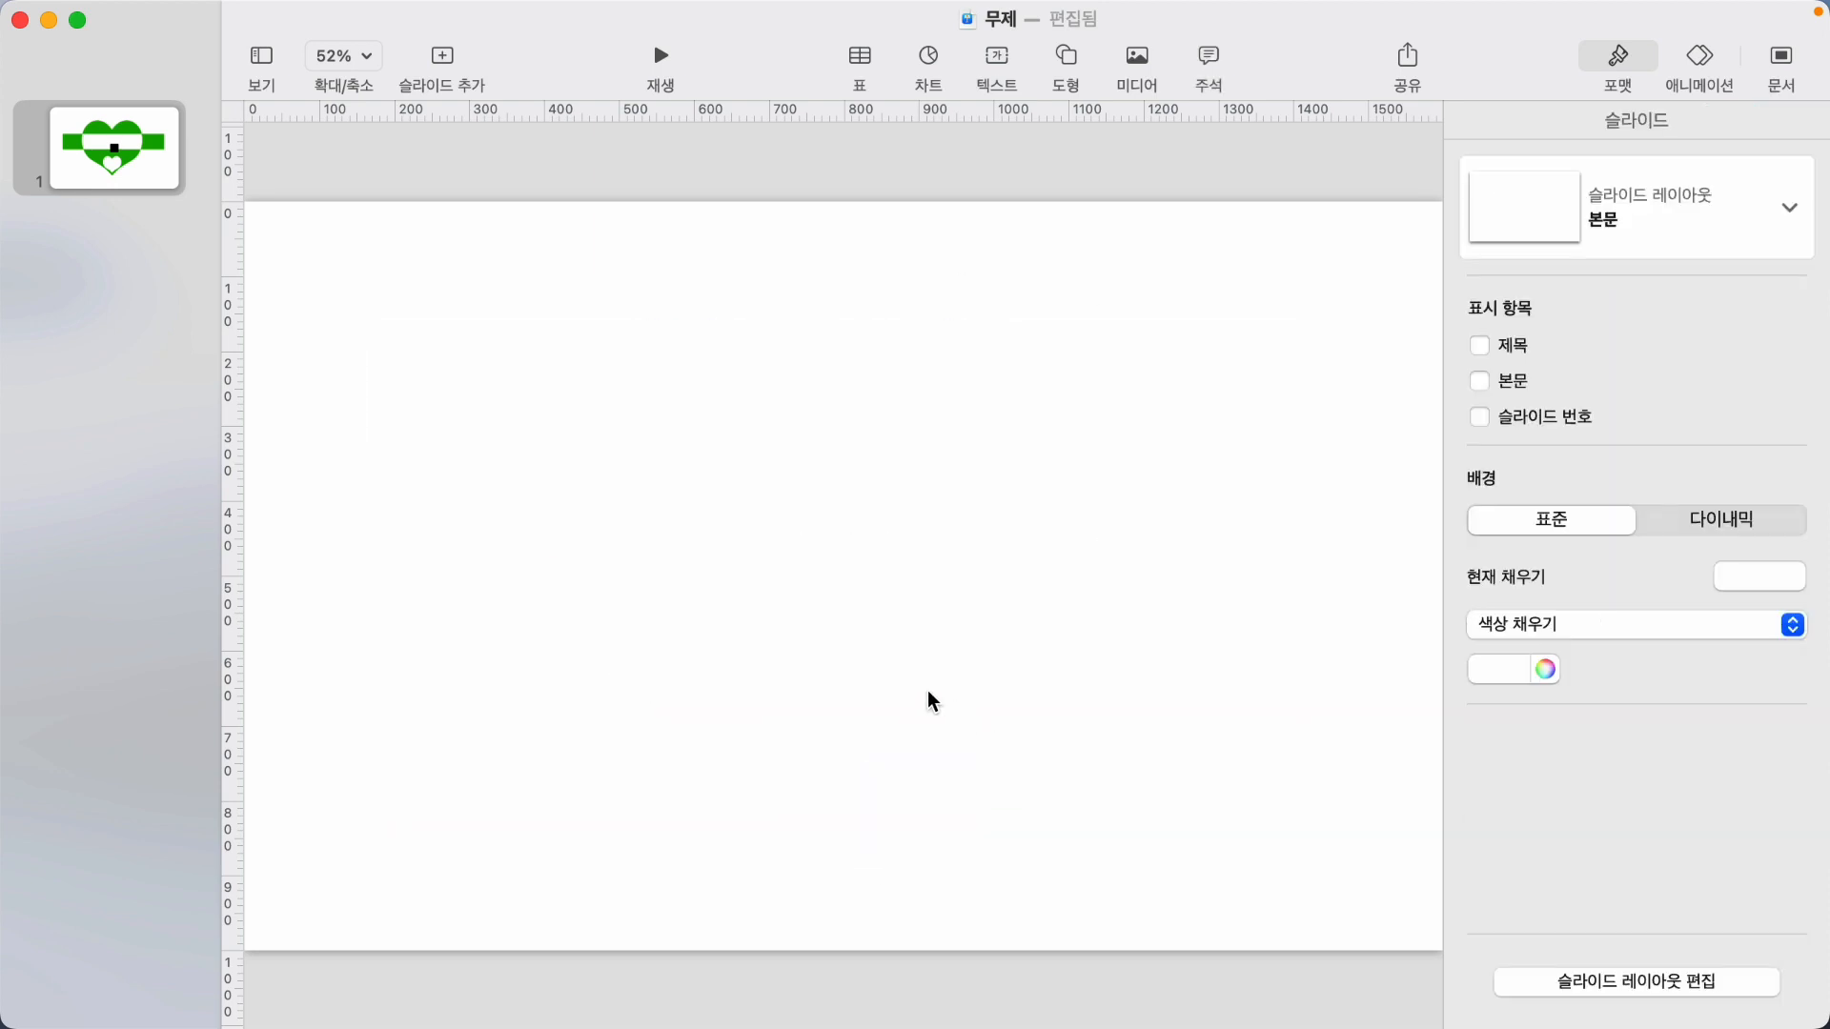
click(1065, 65)
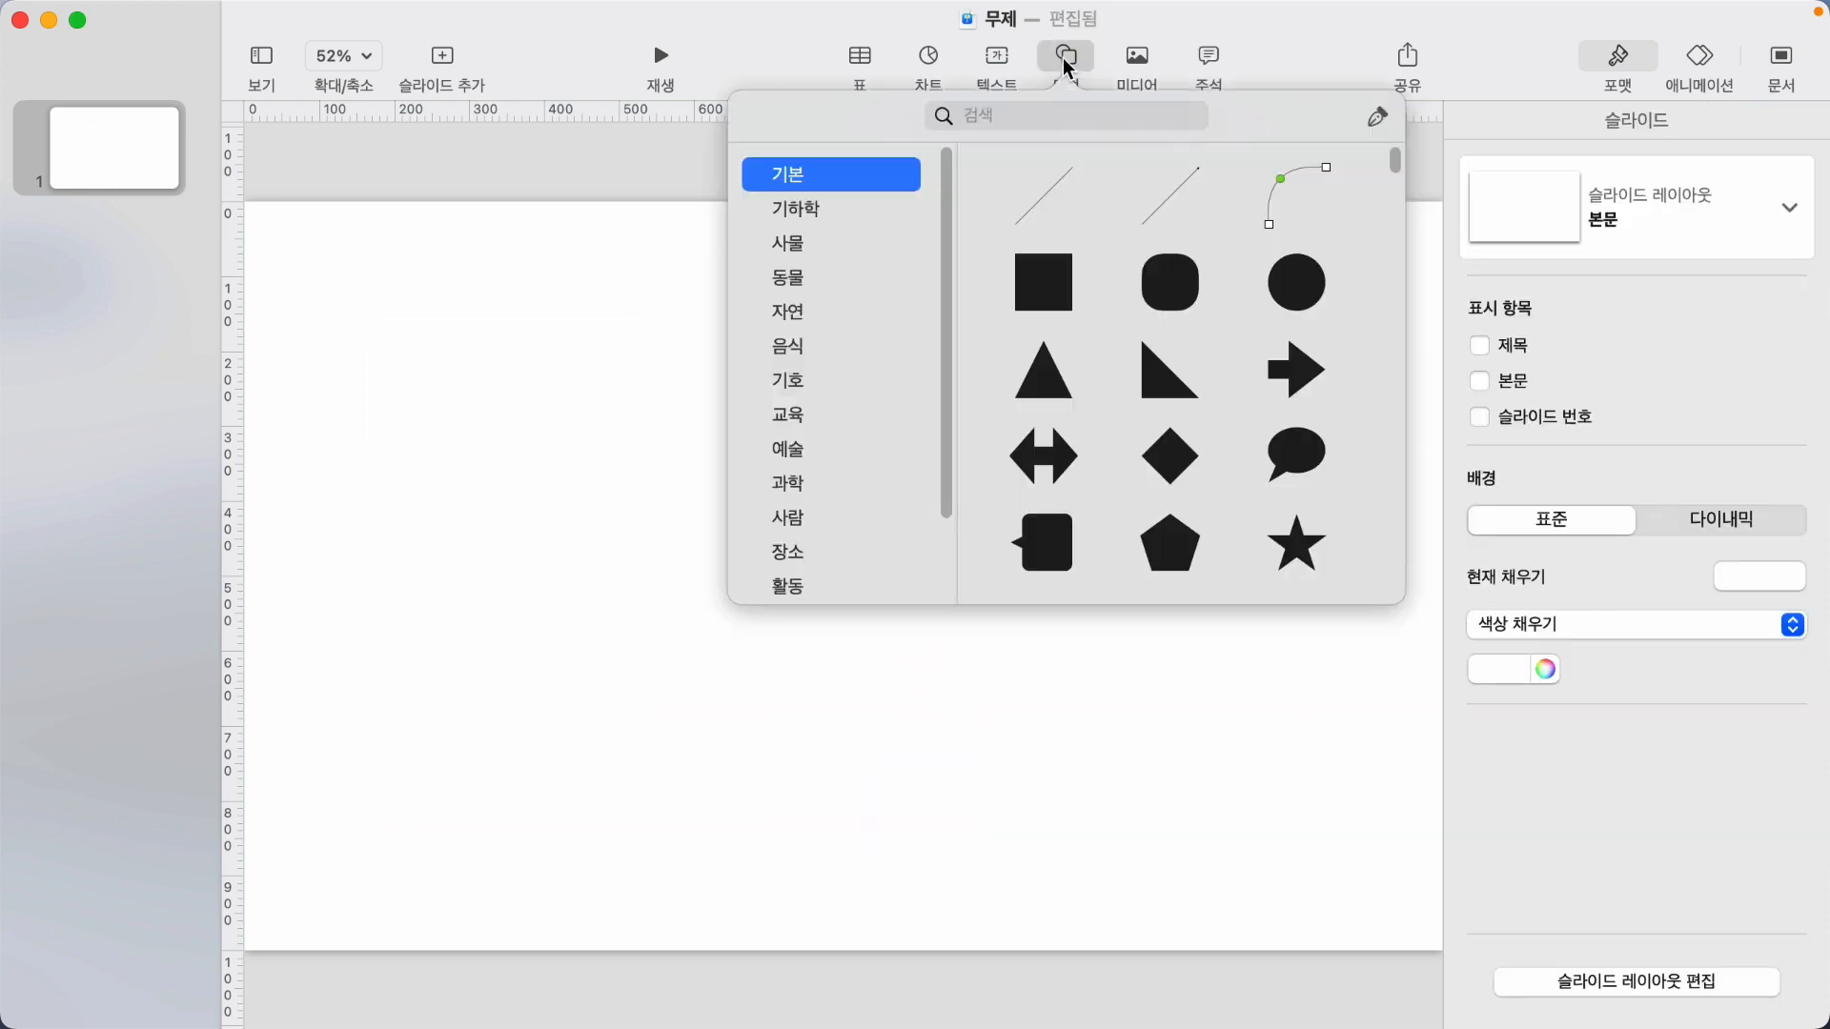
click(1046, 278)
drag(846, 560, 1026, 563)
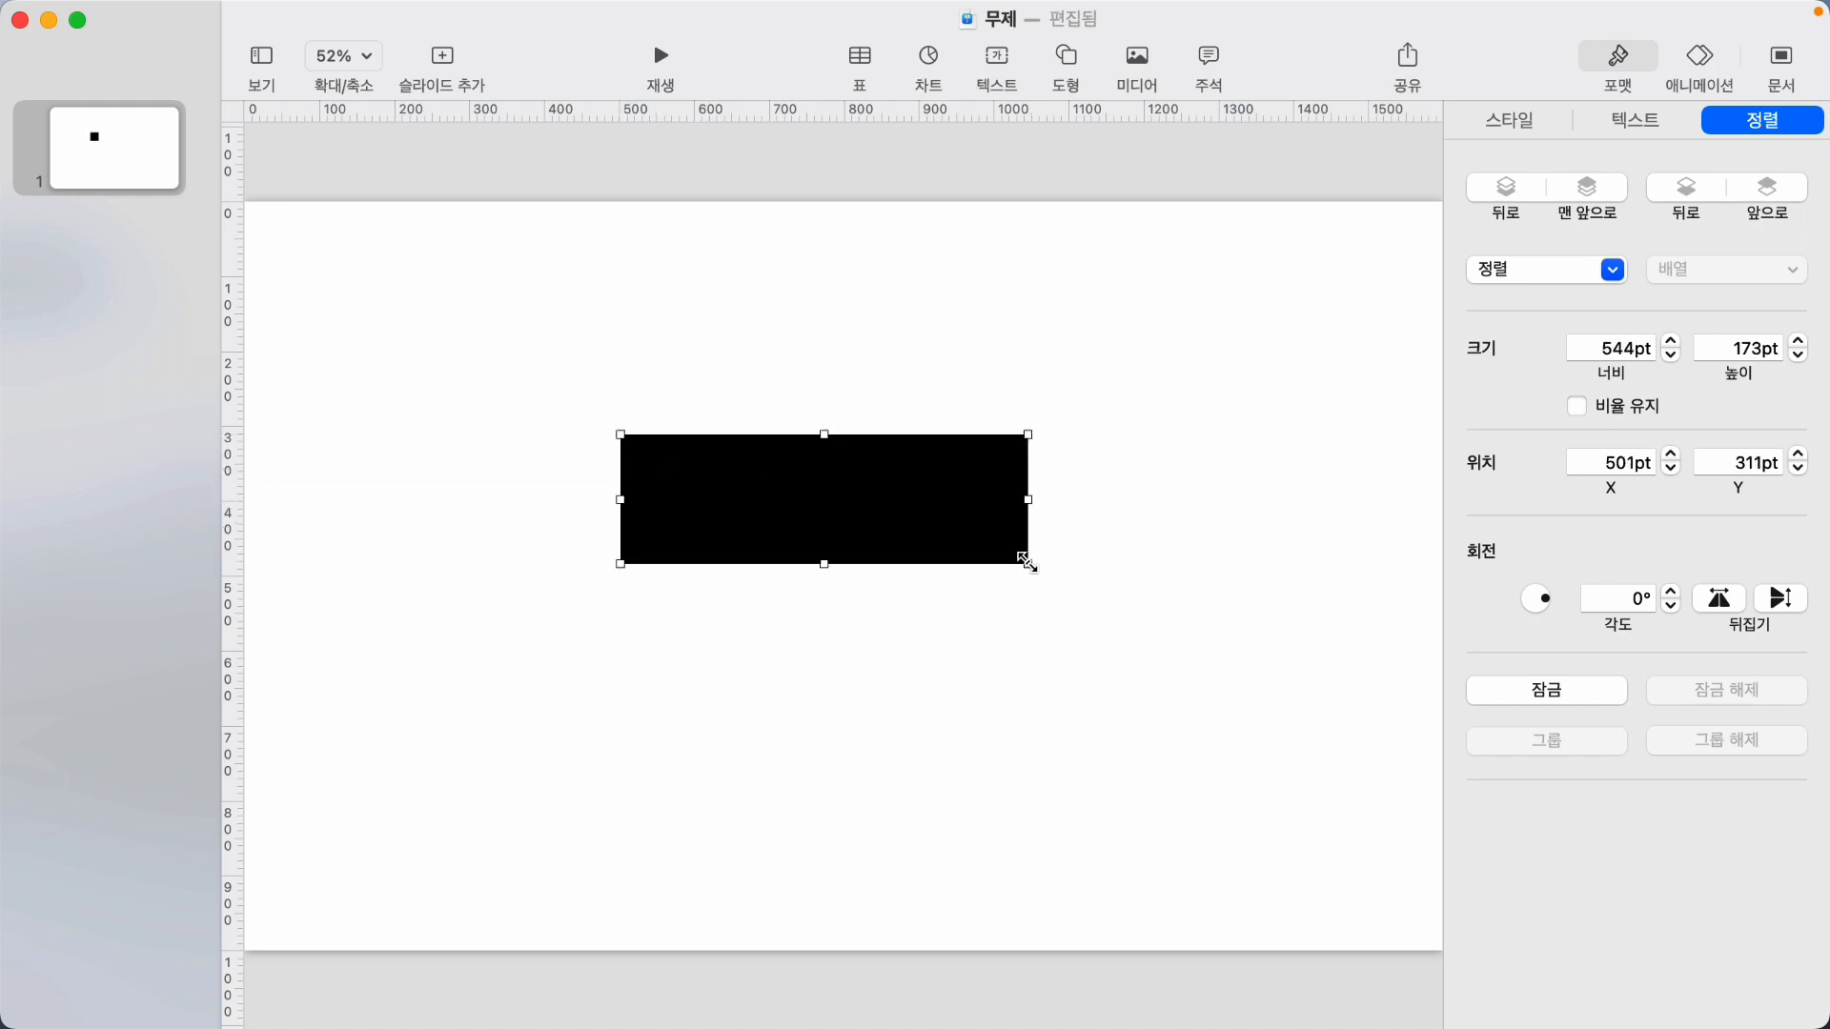
drag(870, 511, 624, 569)
Insert a black triangle to the right of the rectangle and rotate it 90° so it points left.
click(1066, 65)
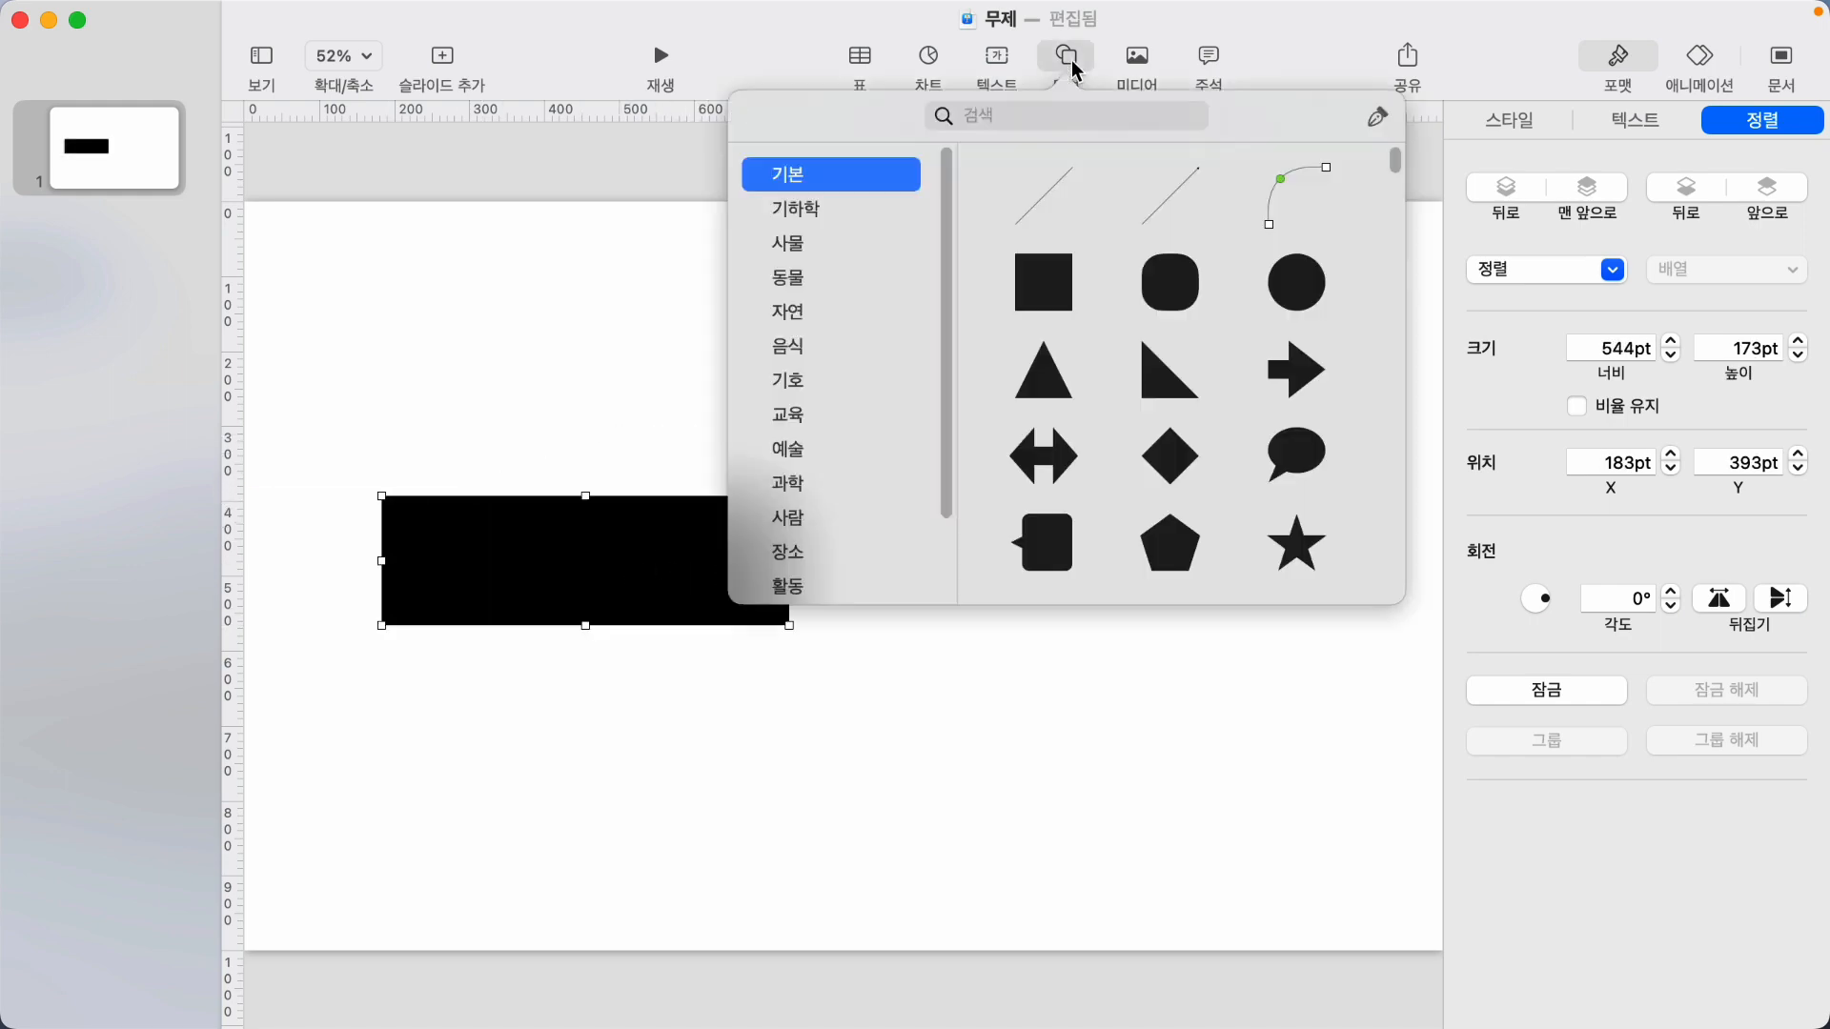
click(1047, 373)
drag(869, 598, 1084, 582)
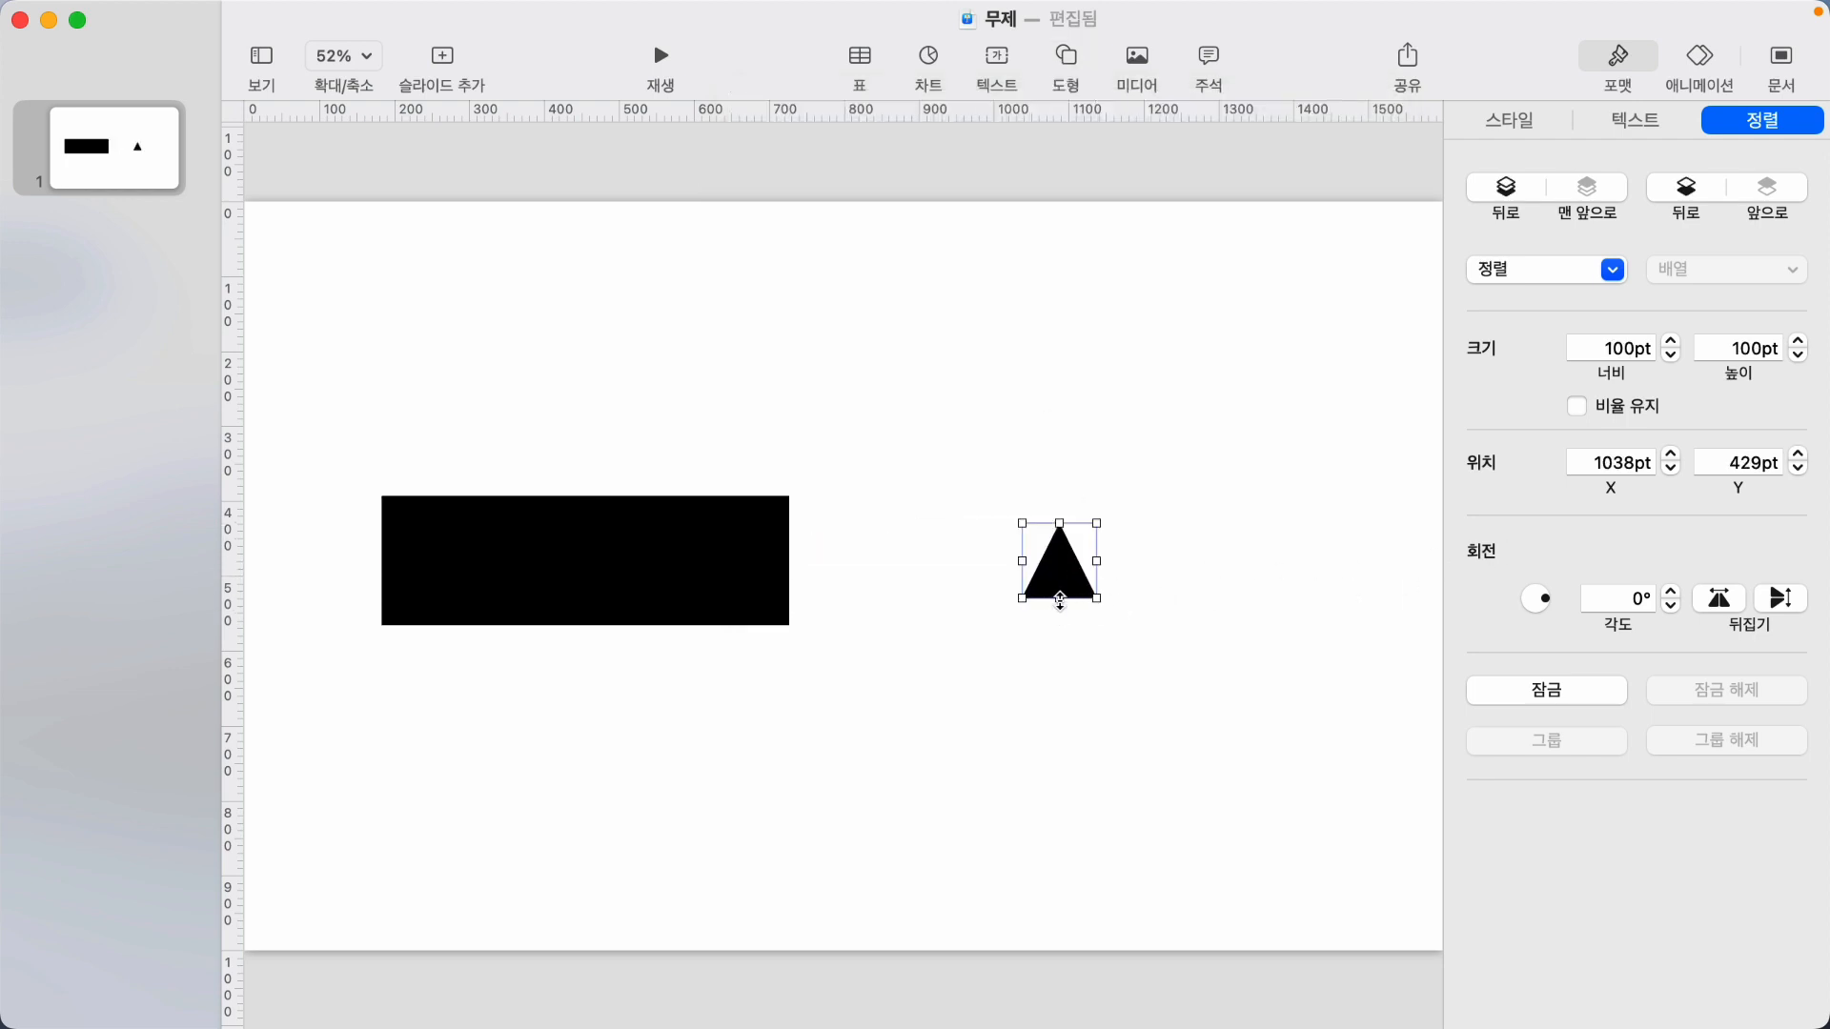
drag(1060, 598, 1107, 590)
drag(1056, 600, 1029, 560)
click(1170, 624)
Set the black rectangle's height to 200 pt.
click(723, 617)
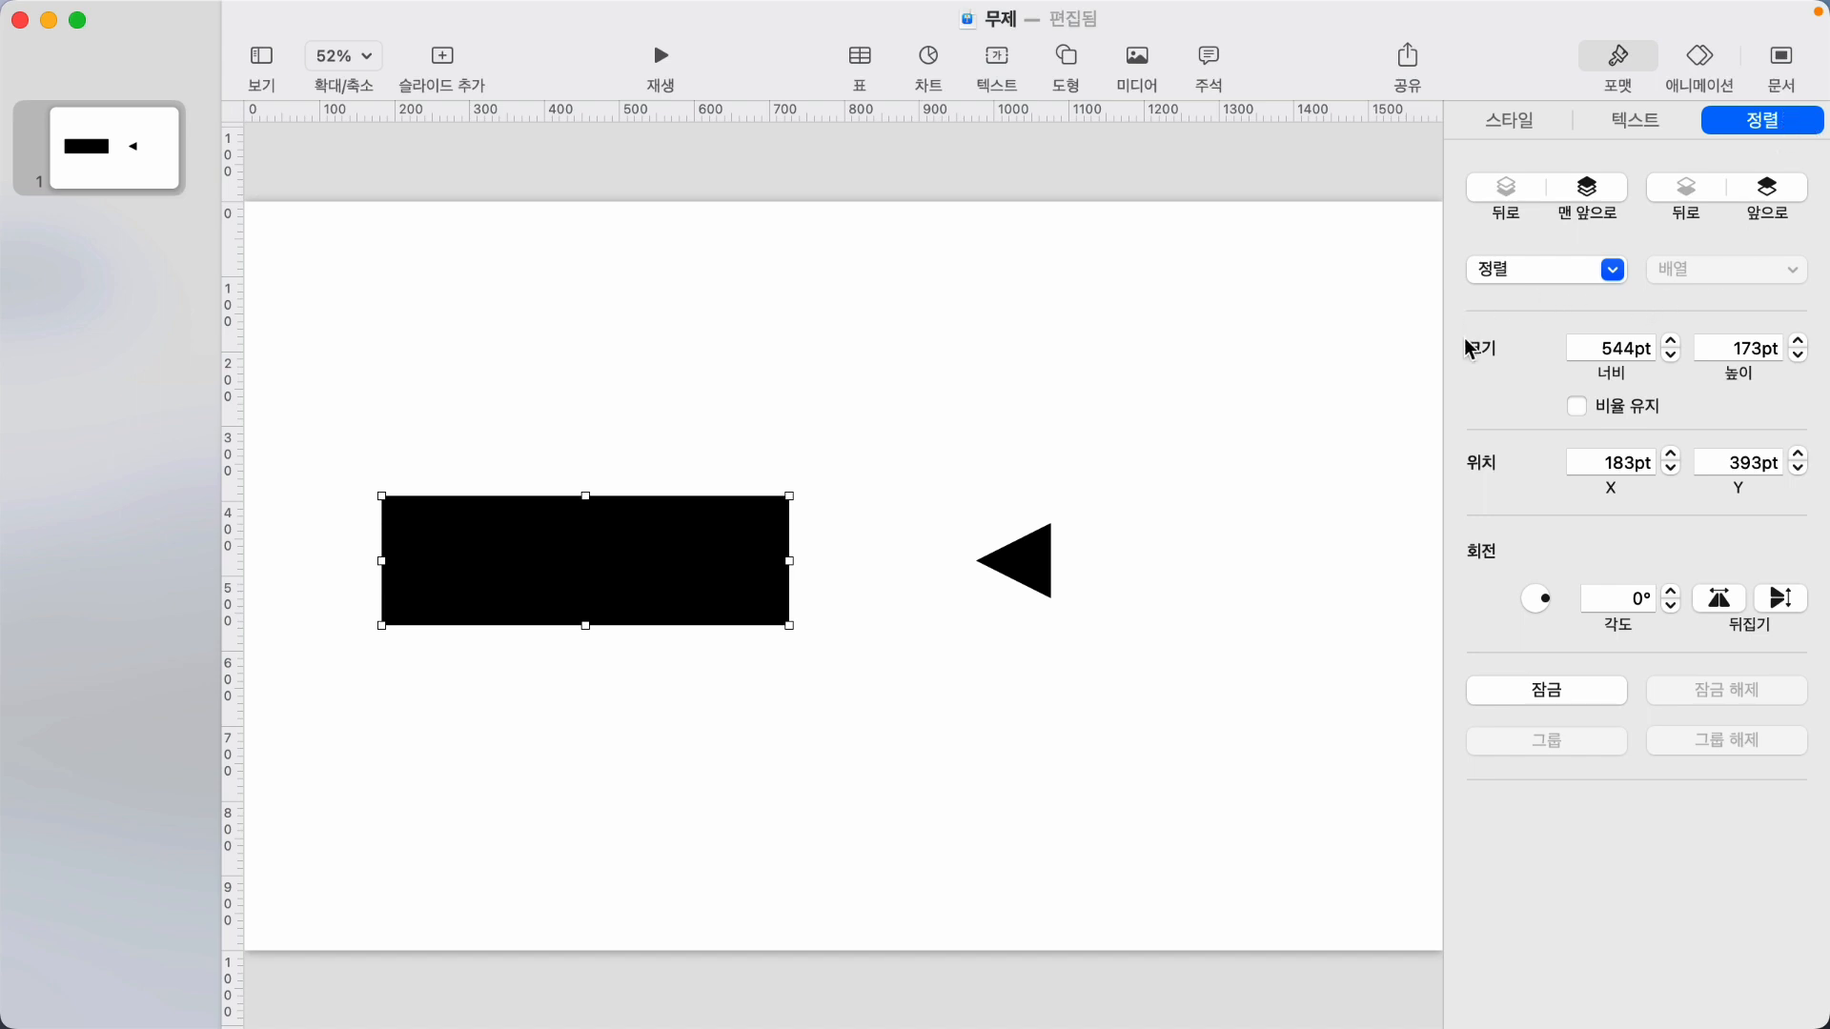
click(1734, 348)
text(2)
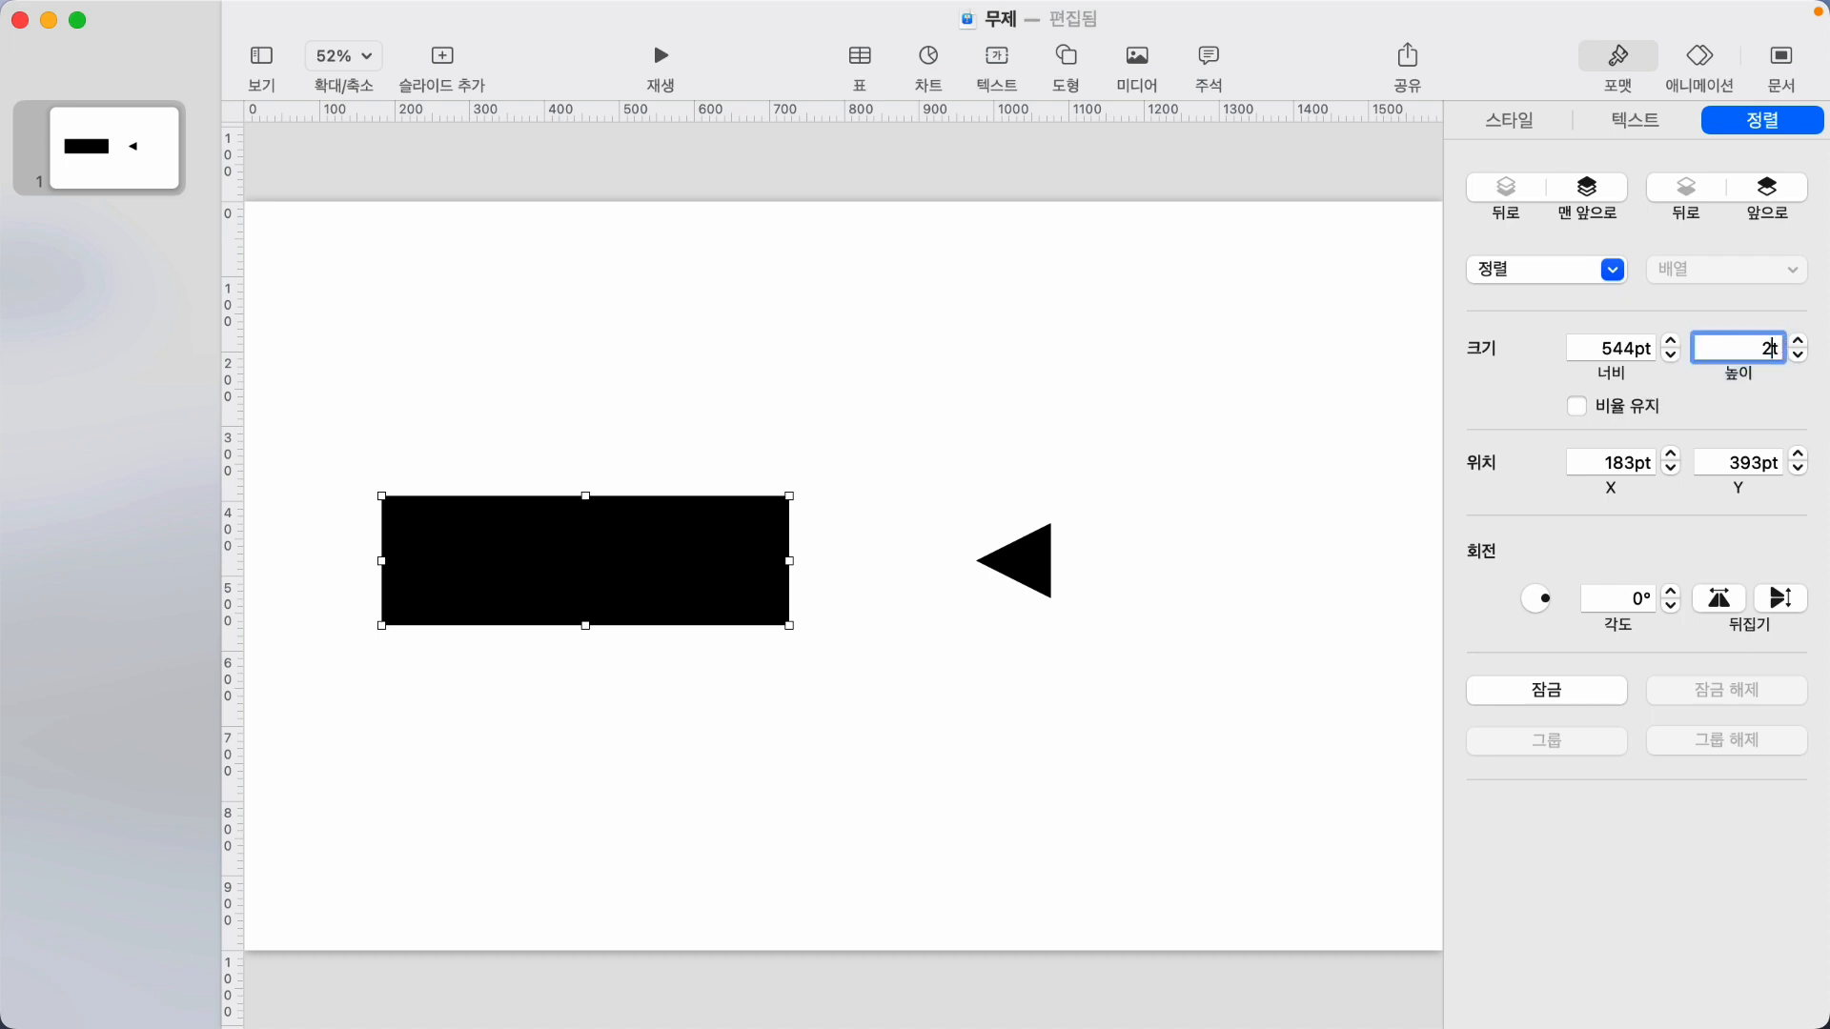
text(00)
key(Return)
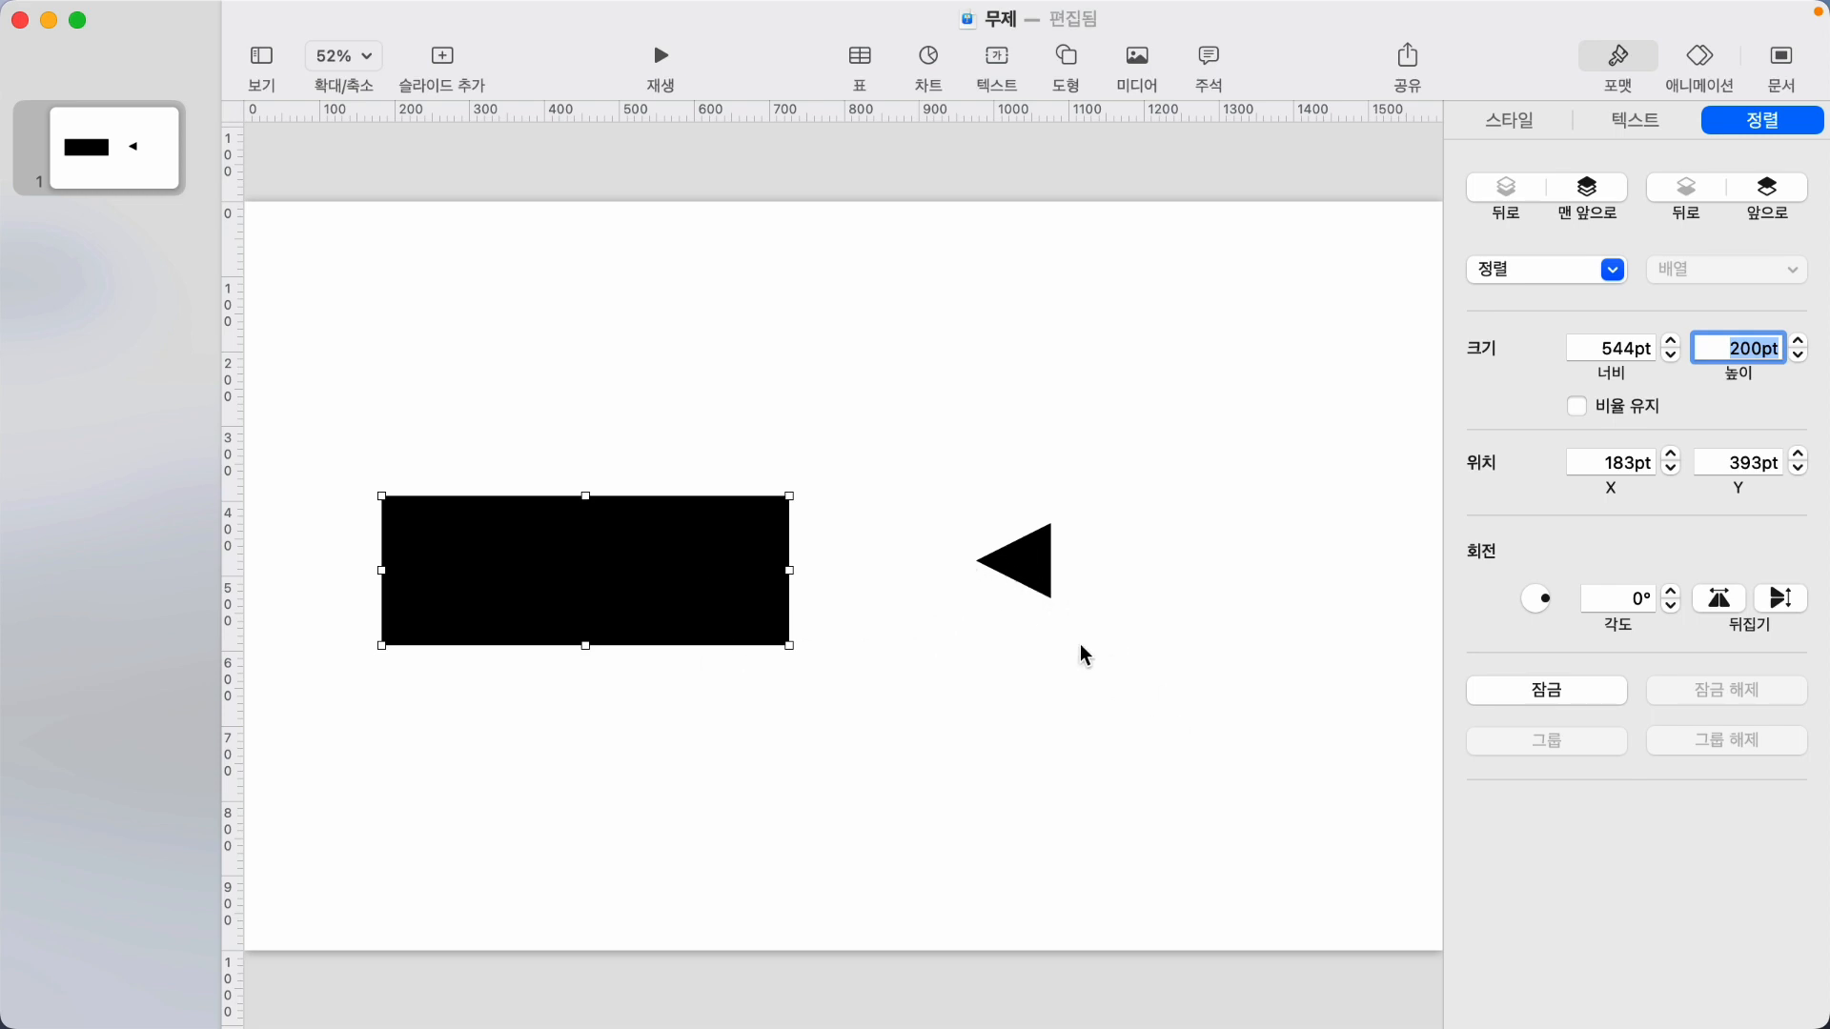
click(1093, 701)
Resize the triangle to 200 pt wide and about 140 pt high, and place it level with the rectangle at about 978, 393 pt.
click(1039, 572)
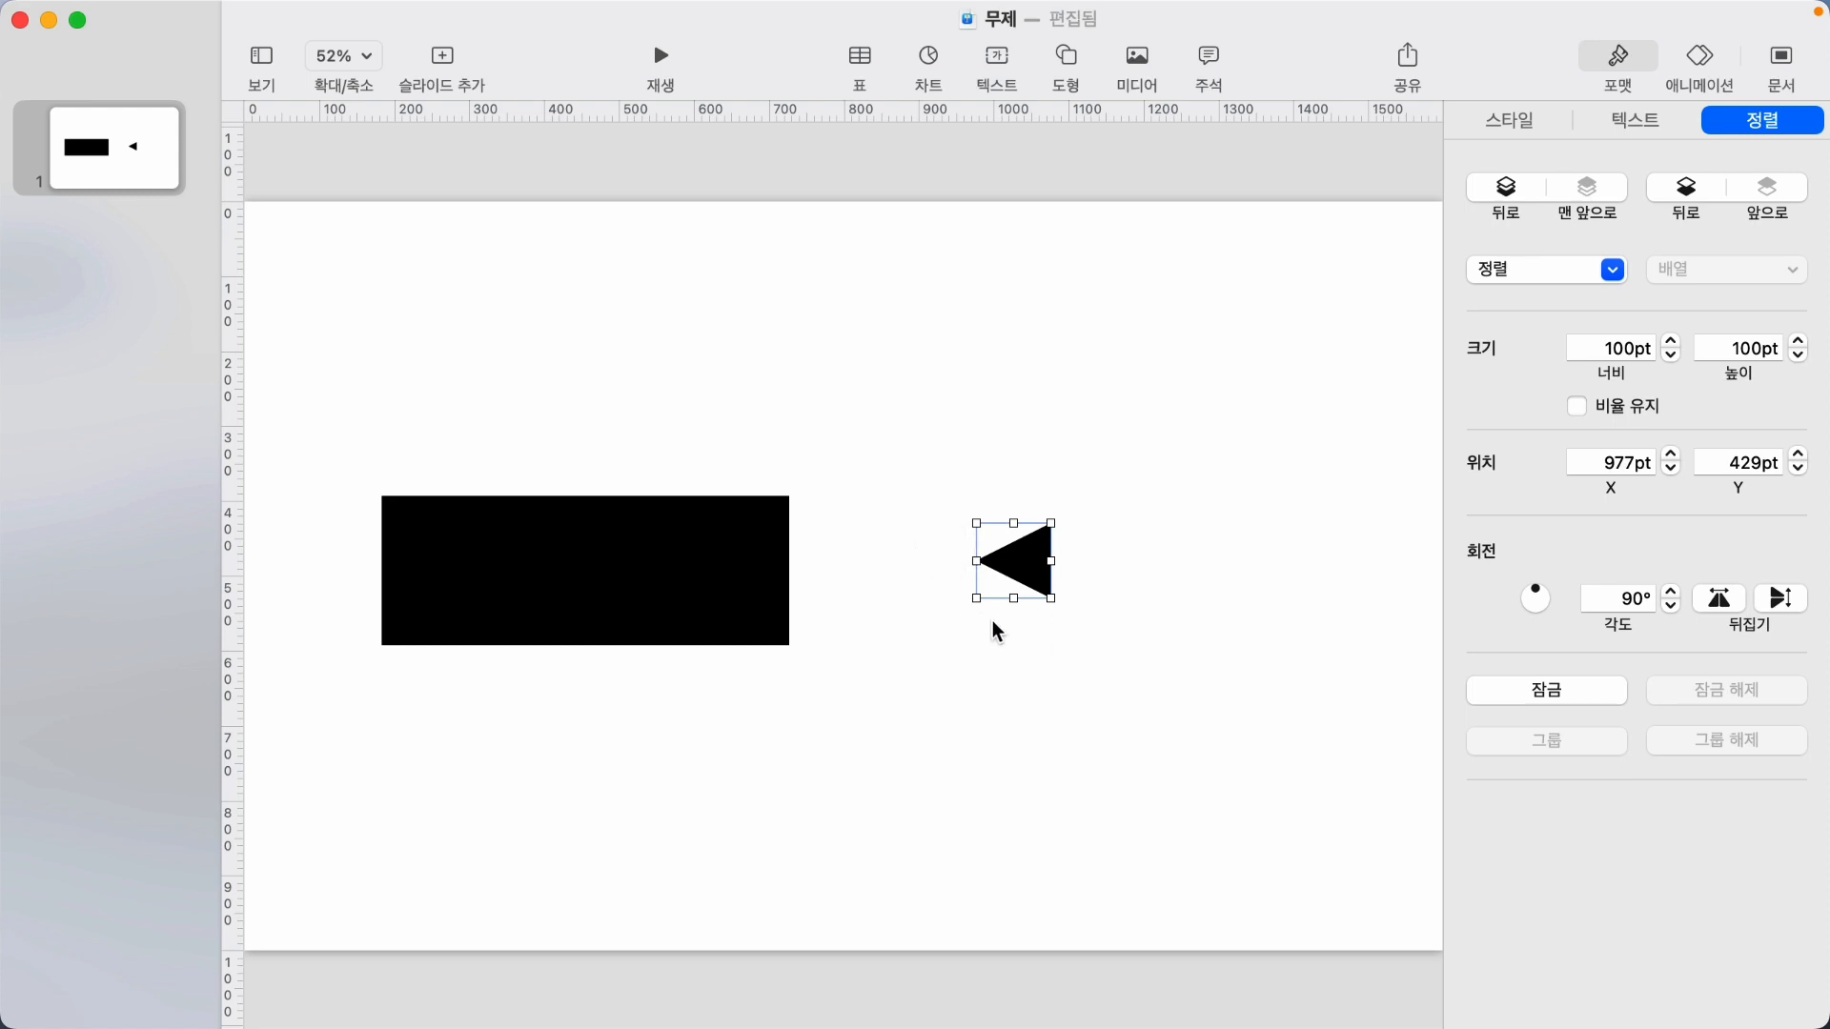
drag(1601, 347, 1654, 351)
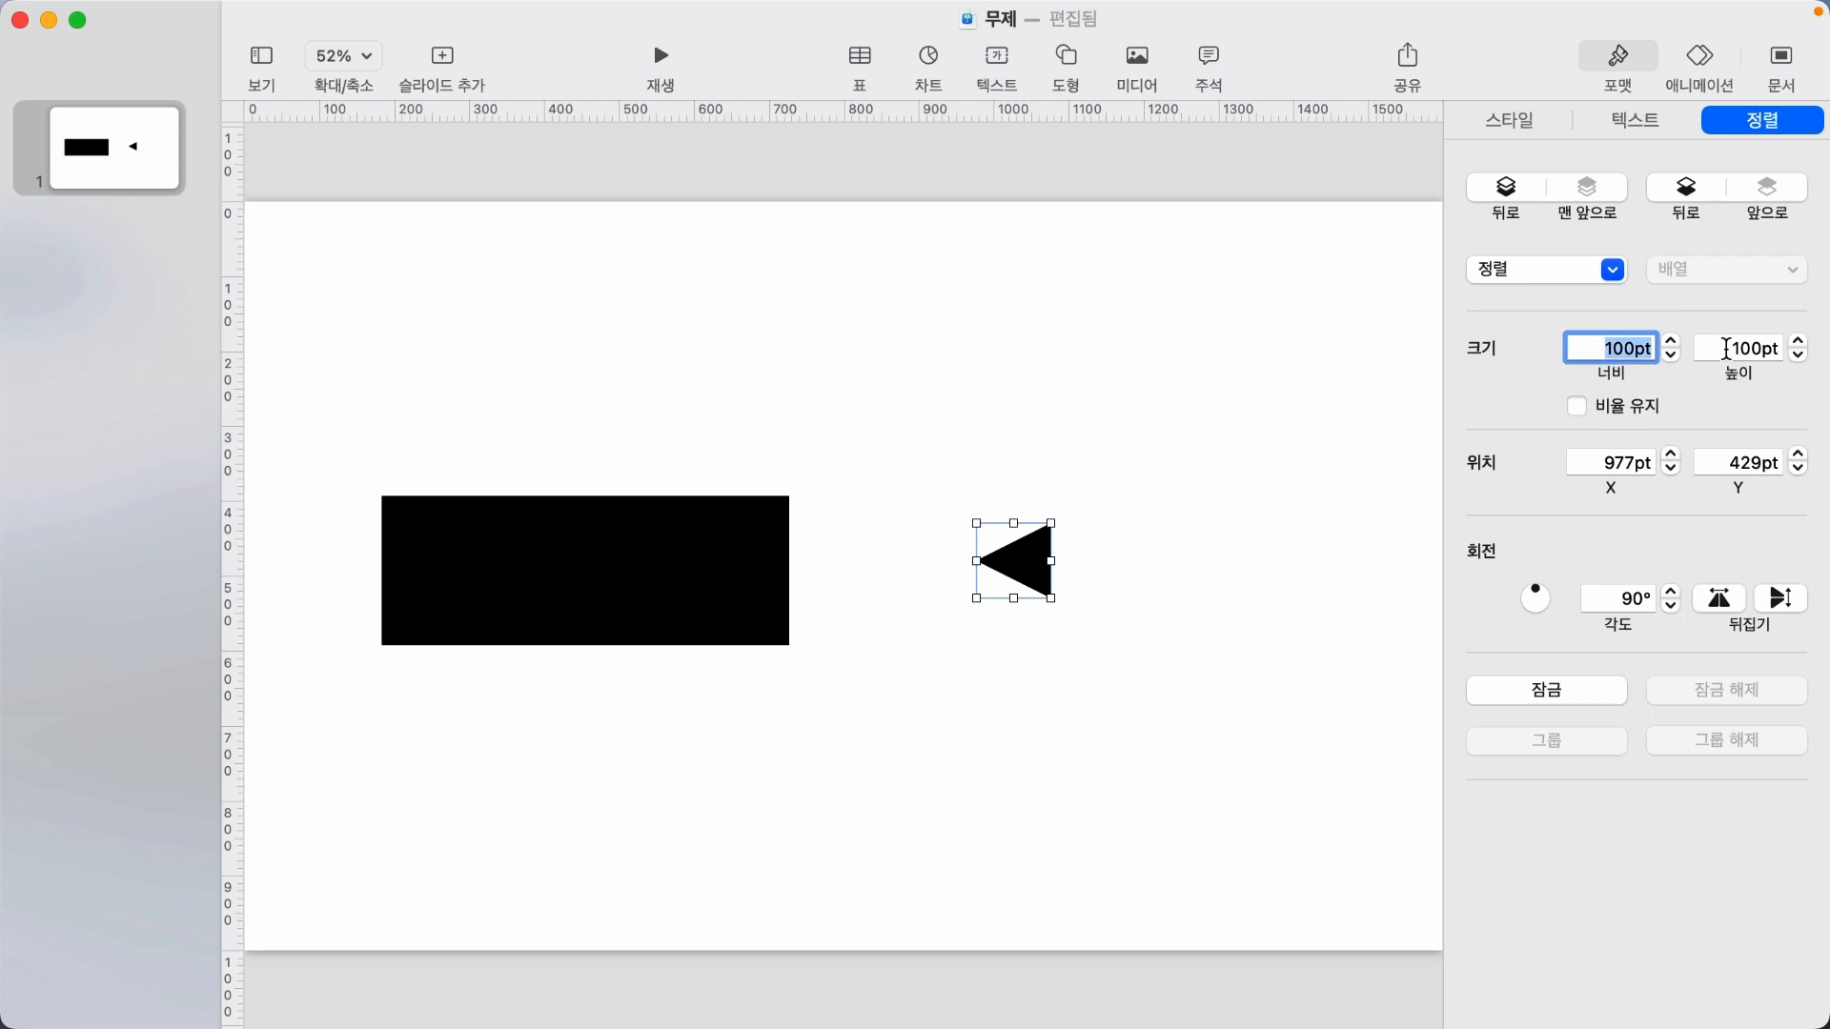
text(200)
key(Return)
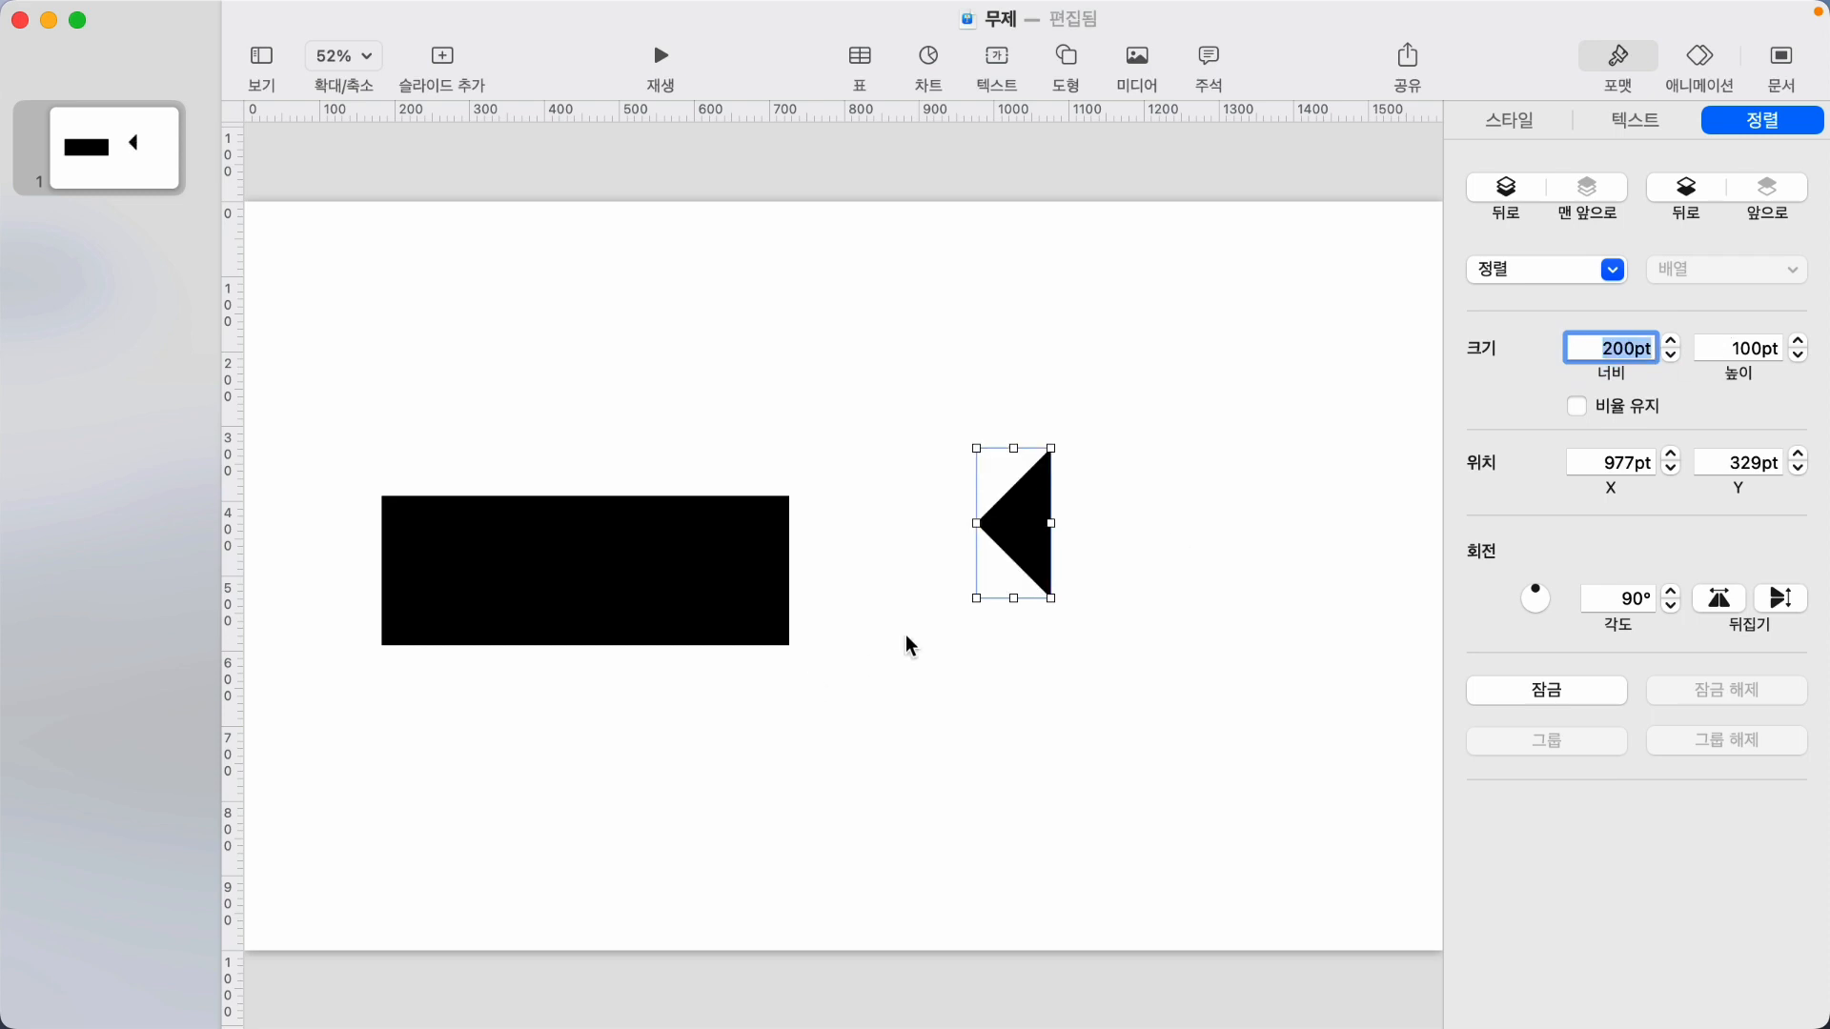
drag(1019, 529, 1084, 569)
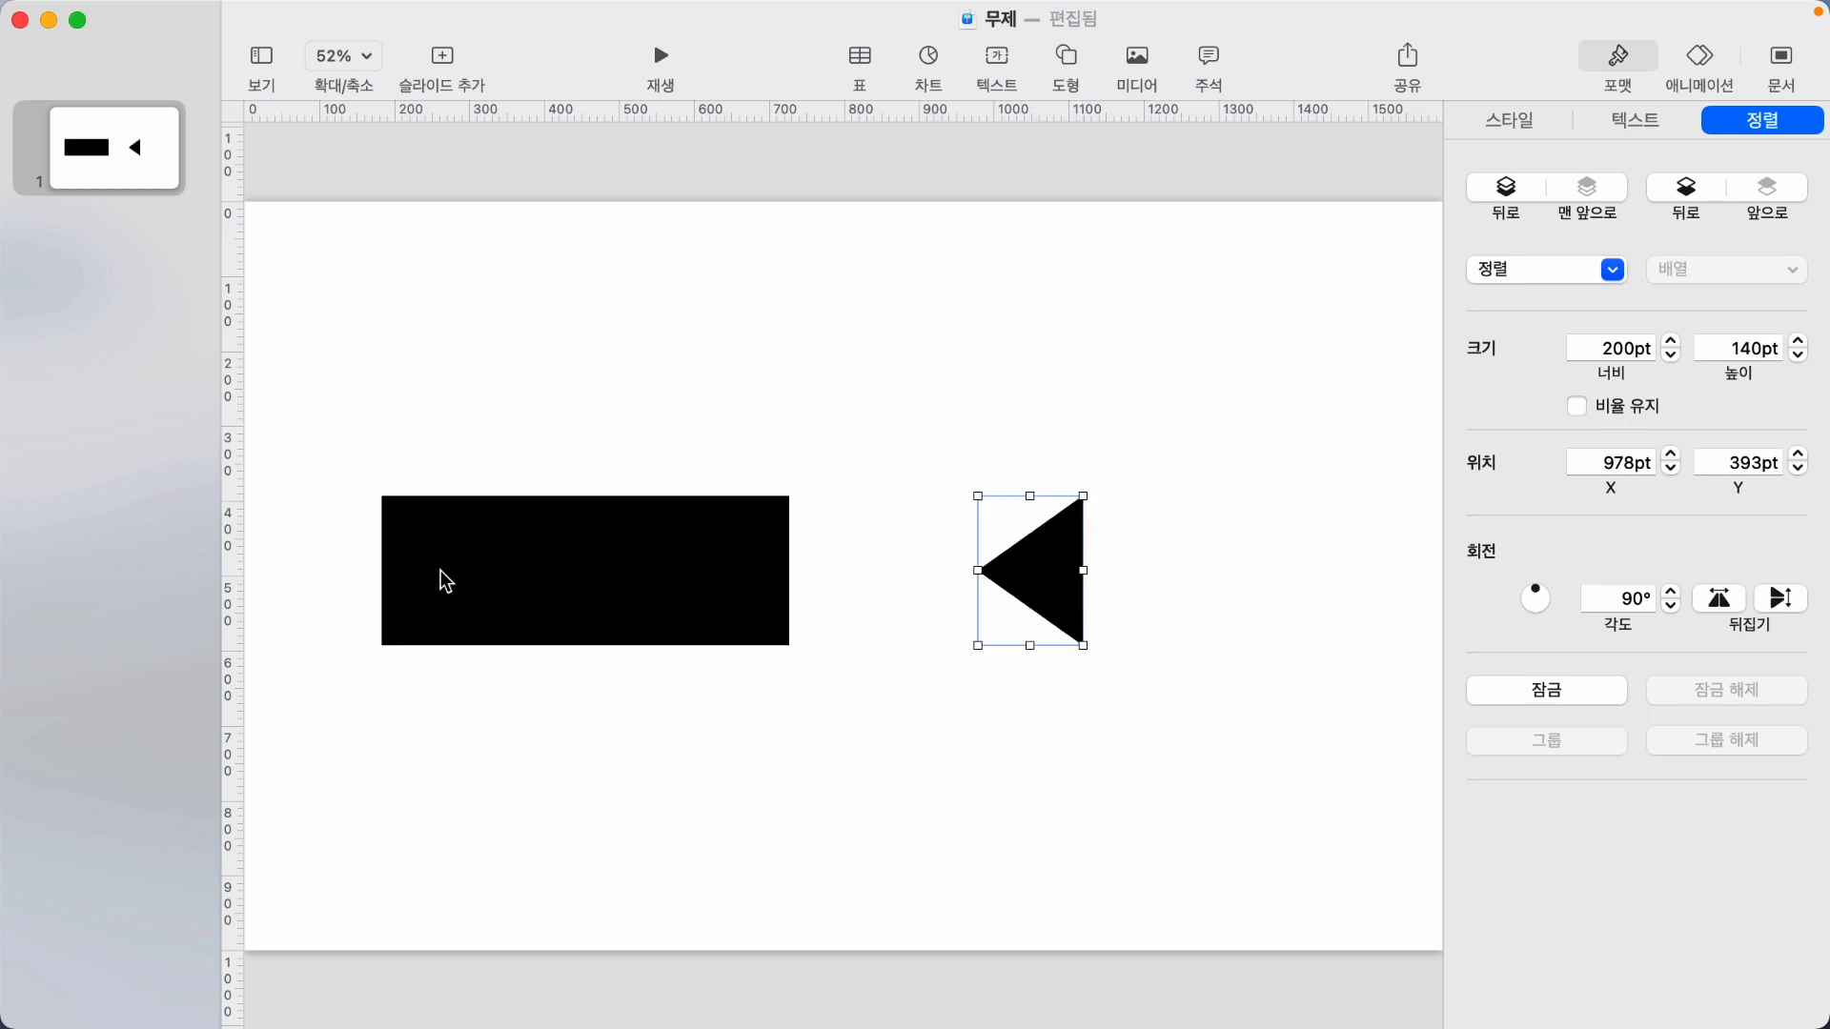
Apply the orange shape style to the triangle.
click(1512, 121)
click(1637, 287)
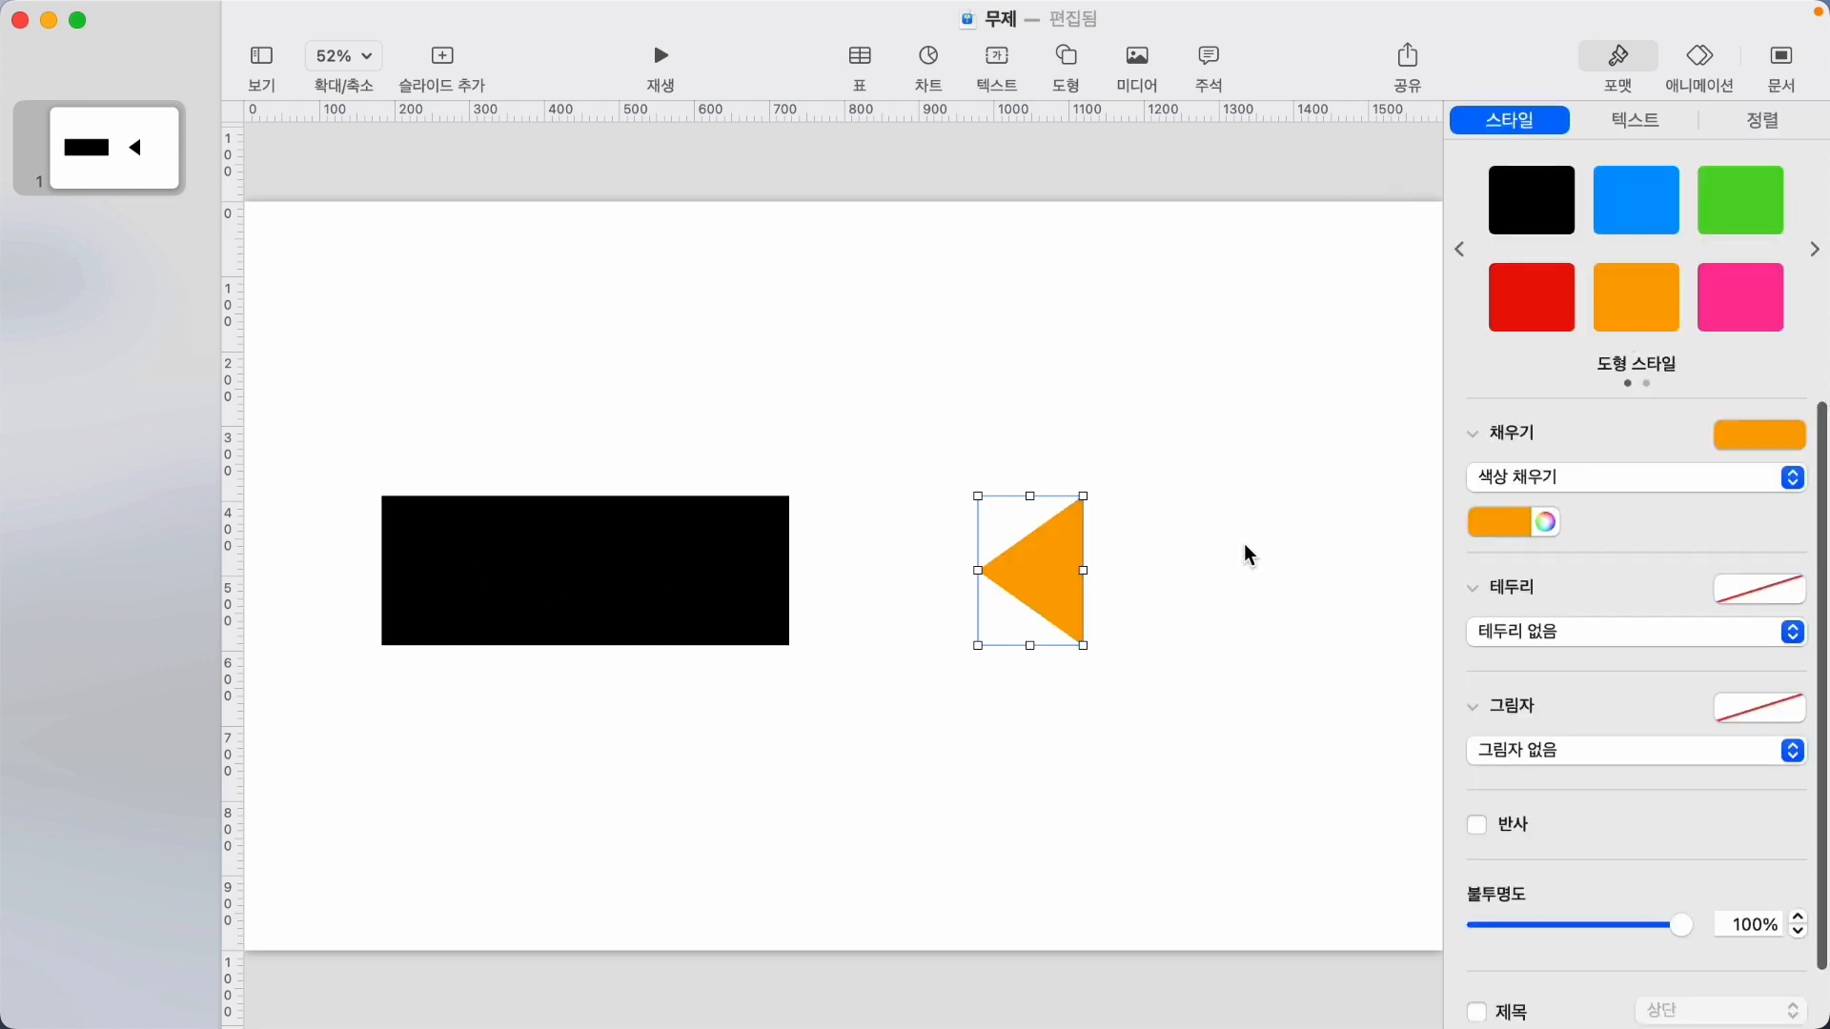
click(1134, 572)
Move the orange triangle onto the black rectangle and align the two shapes to the right (오른쪽).
click(1067, 582)
drag(998, 570, 572, 551)
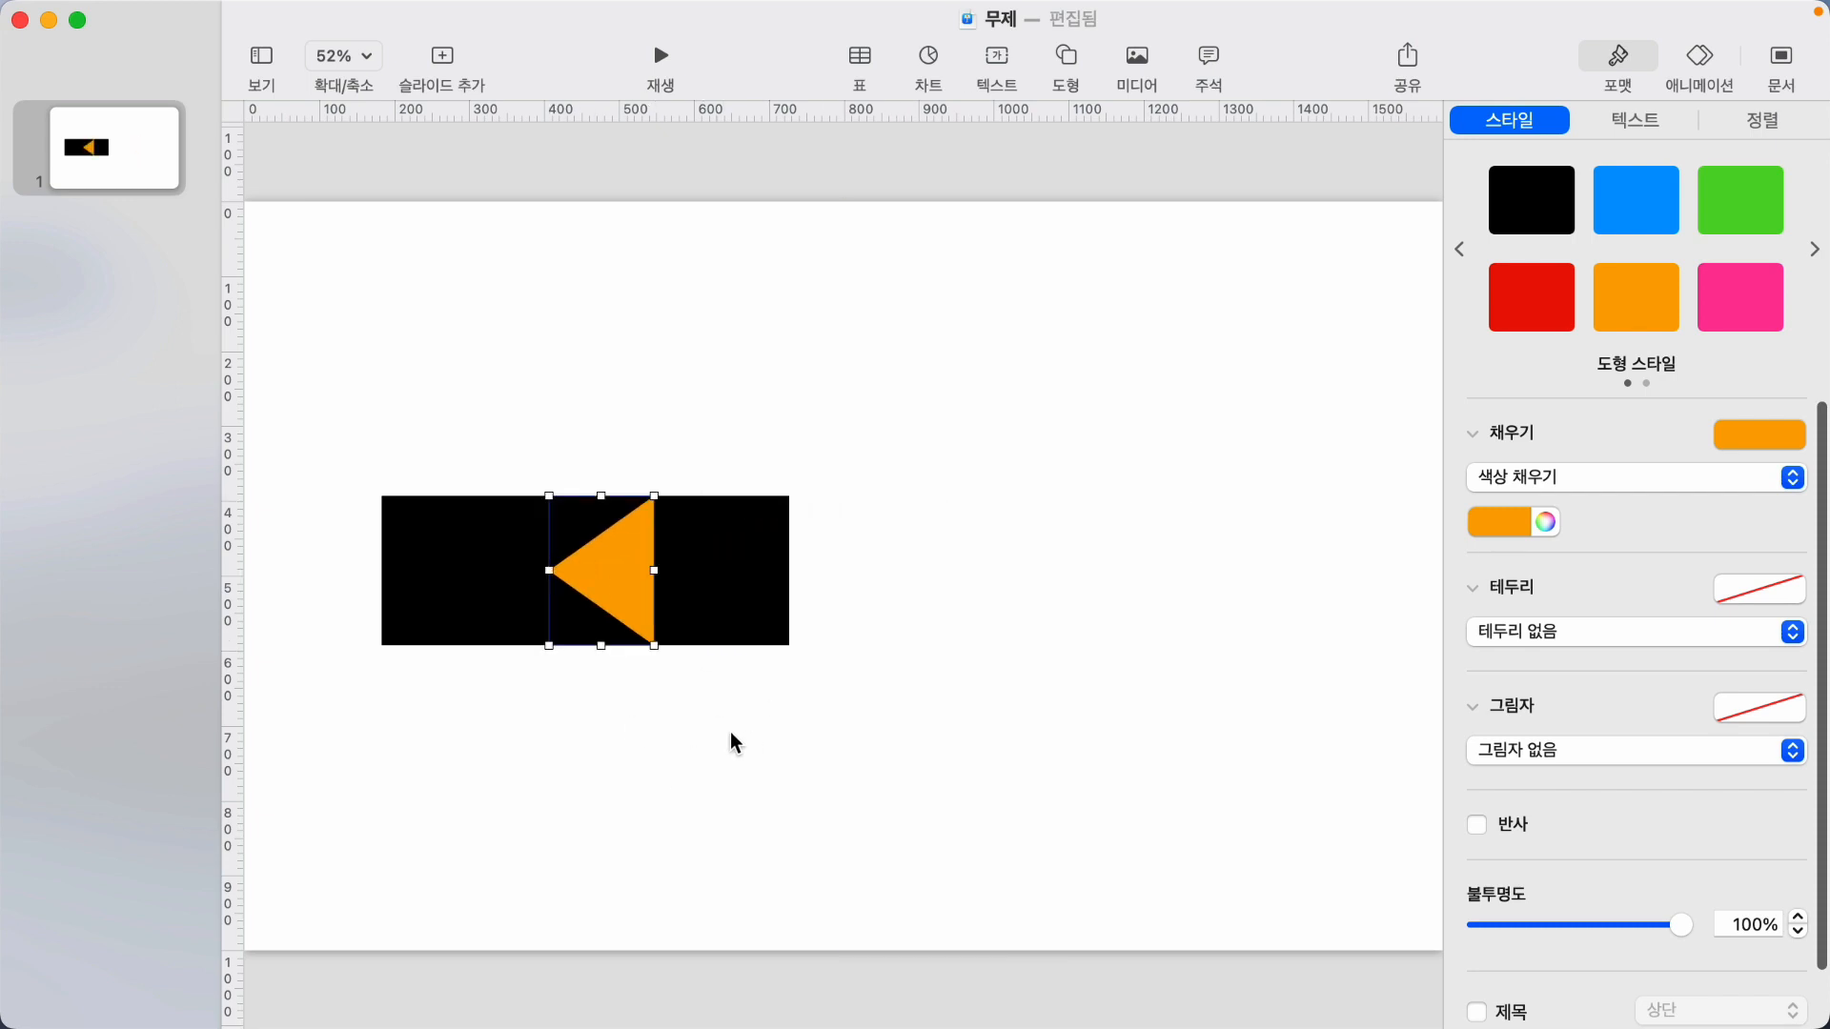
shift+click(741, 562)
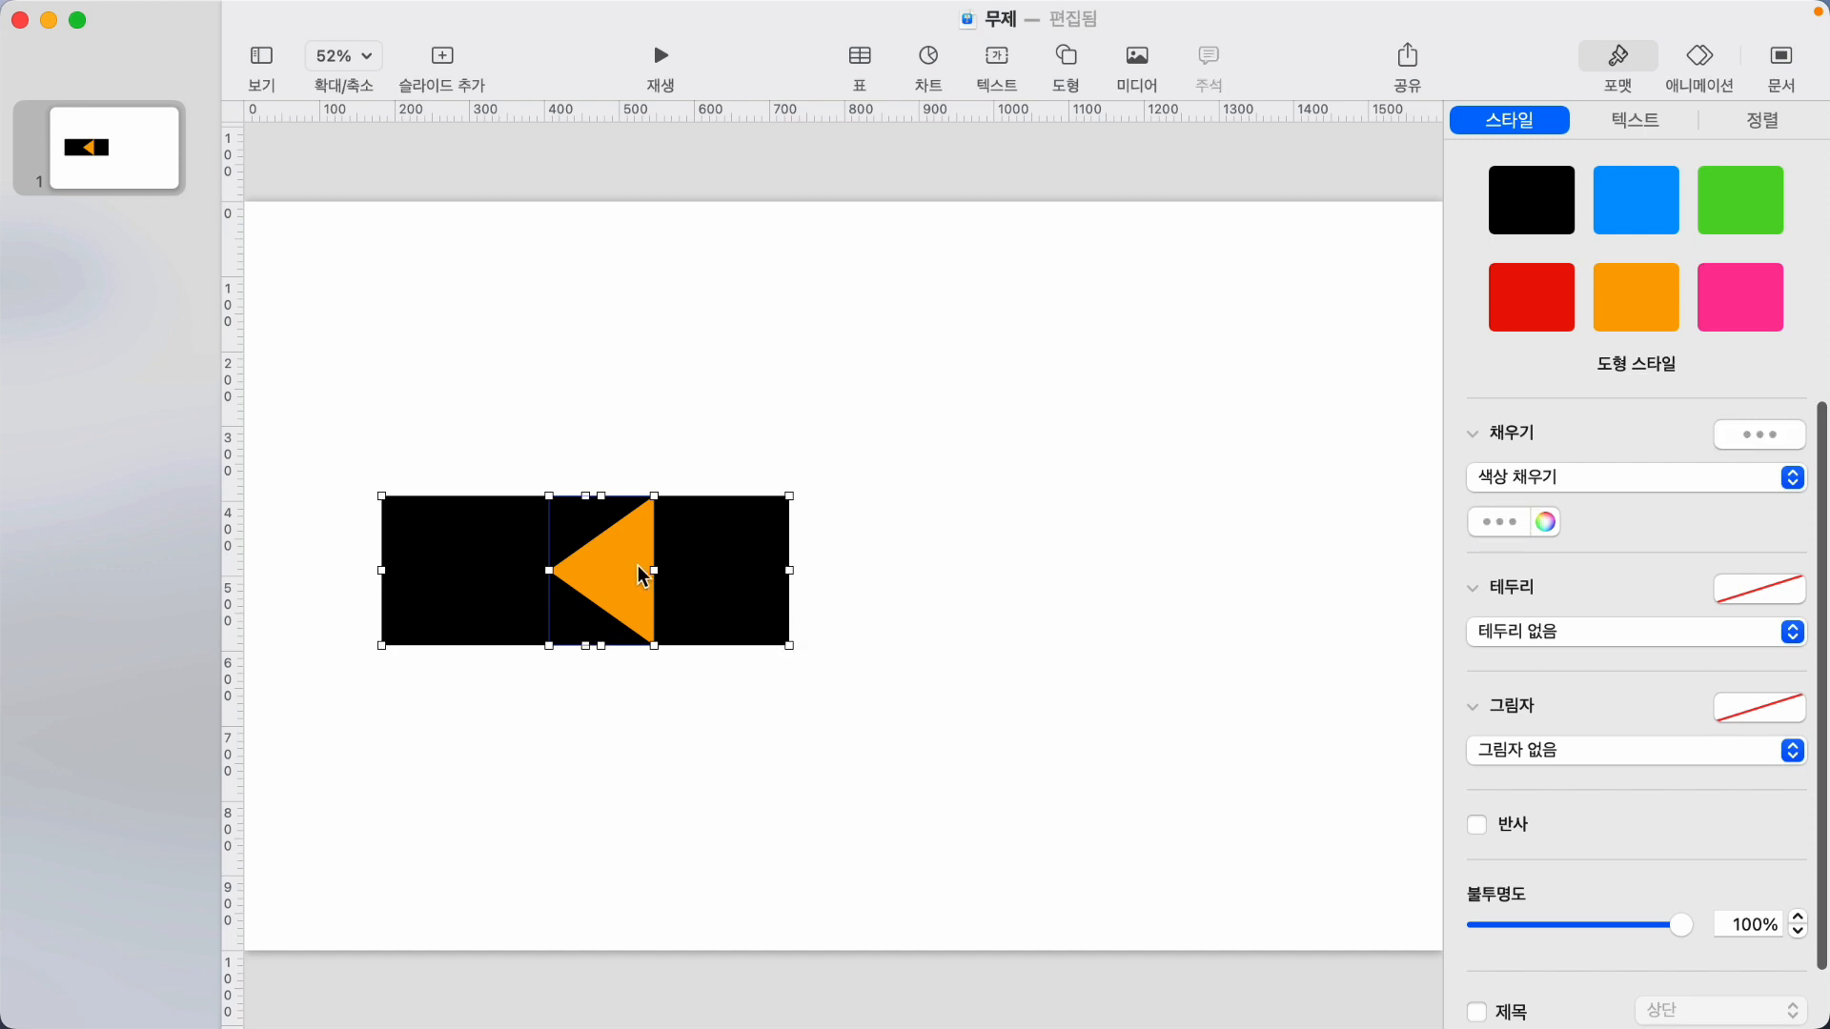
right_click(645, 570)
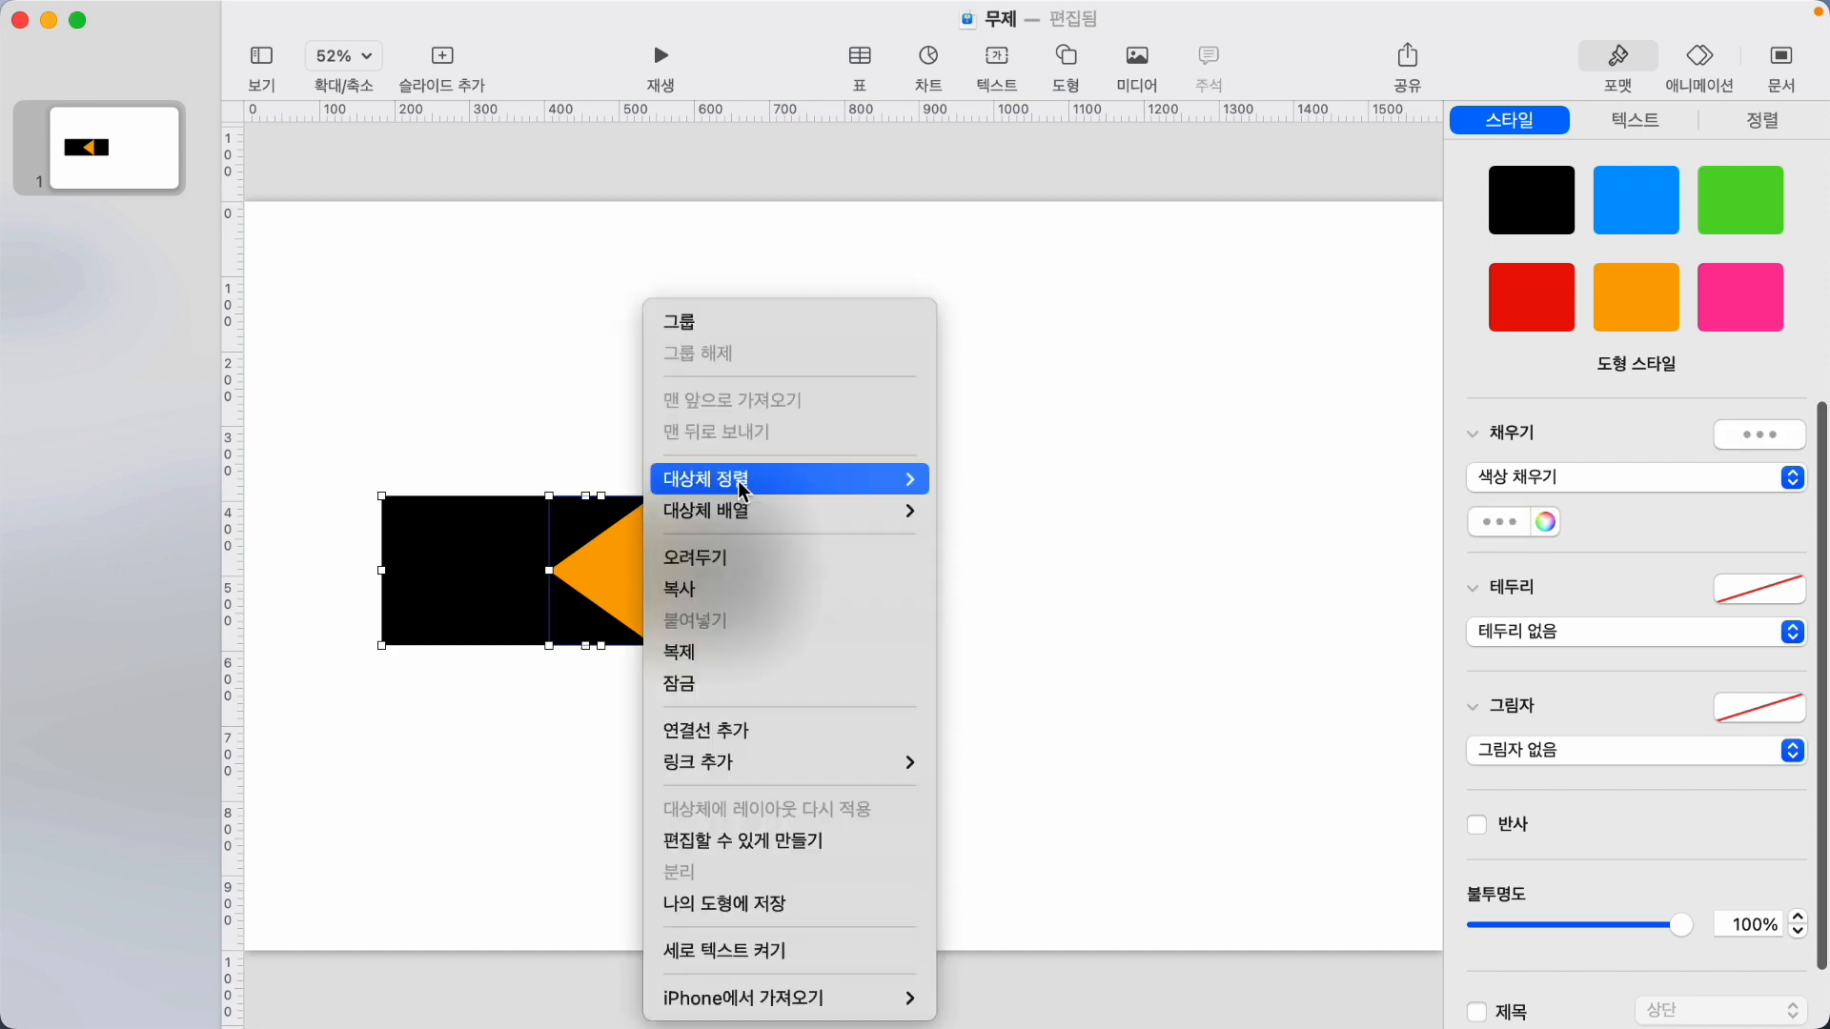
mouse_move(891, 478)
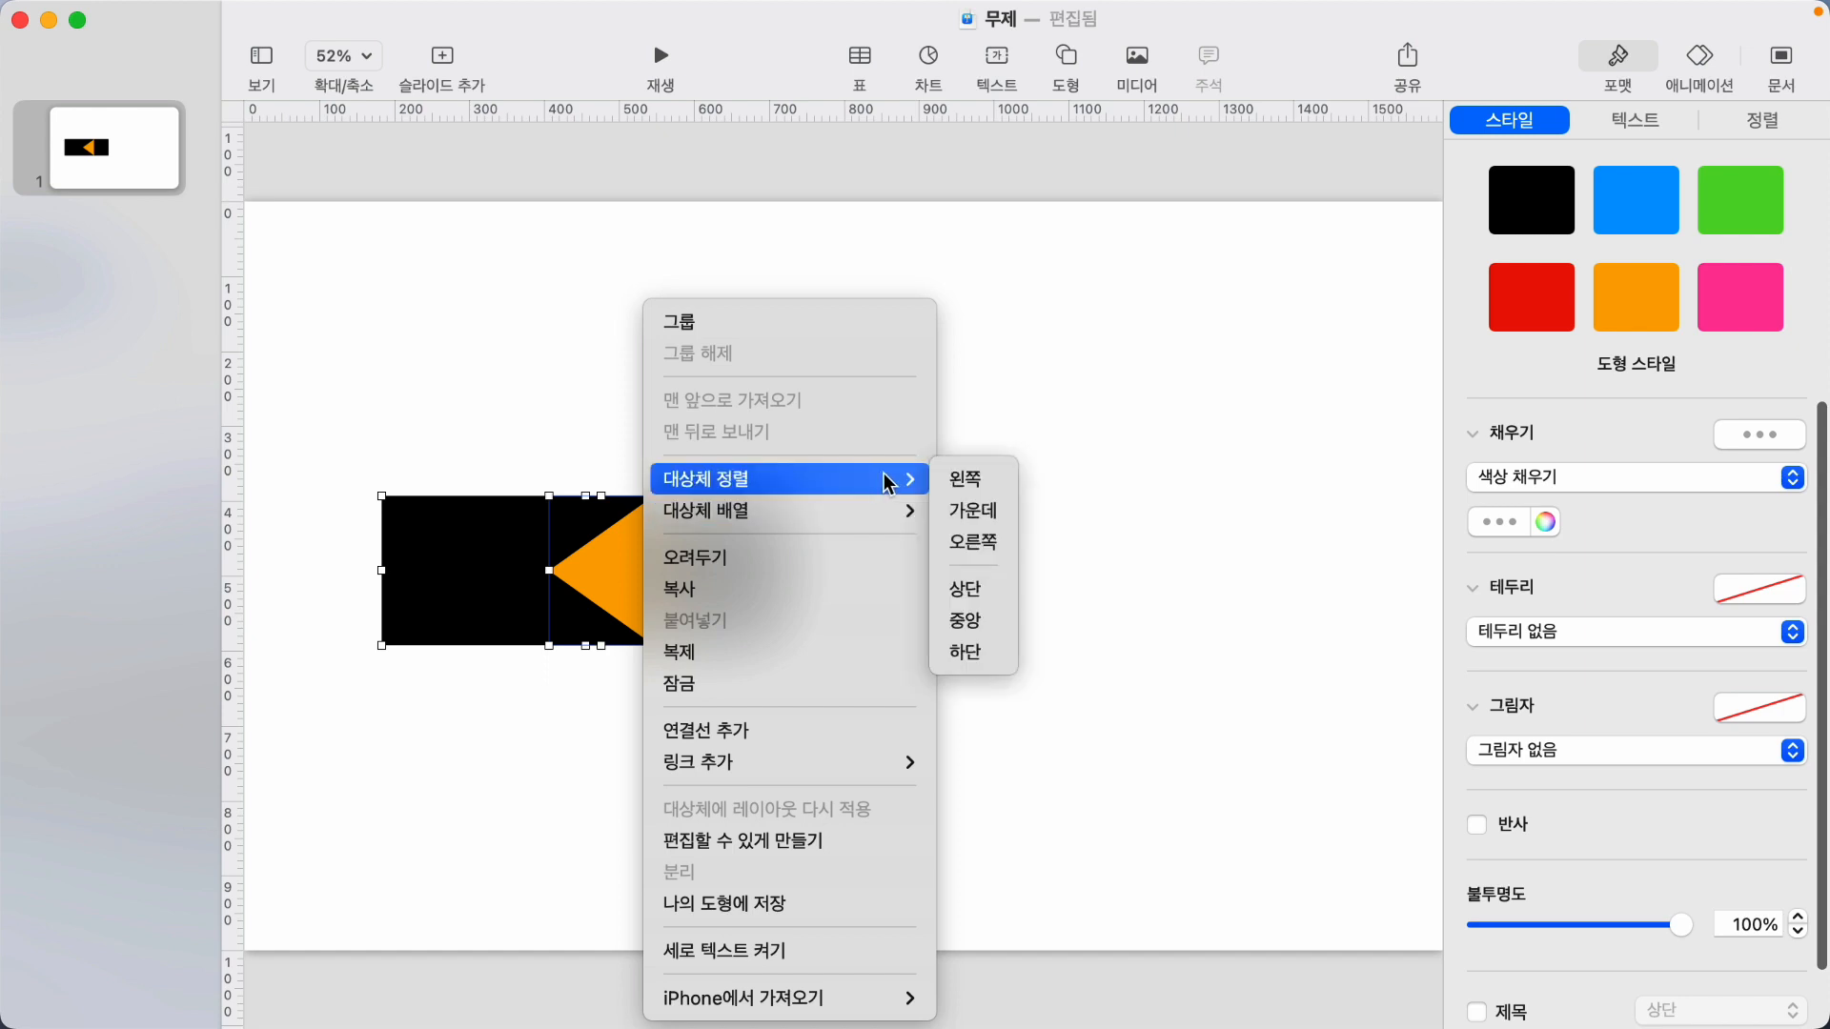
click(998, 543)
click(997, 608)
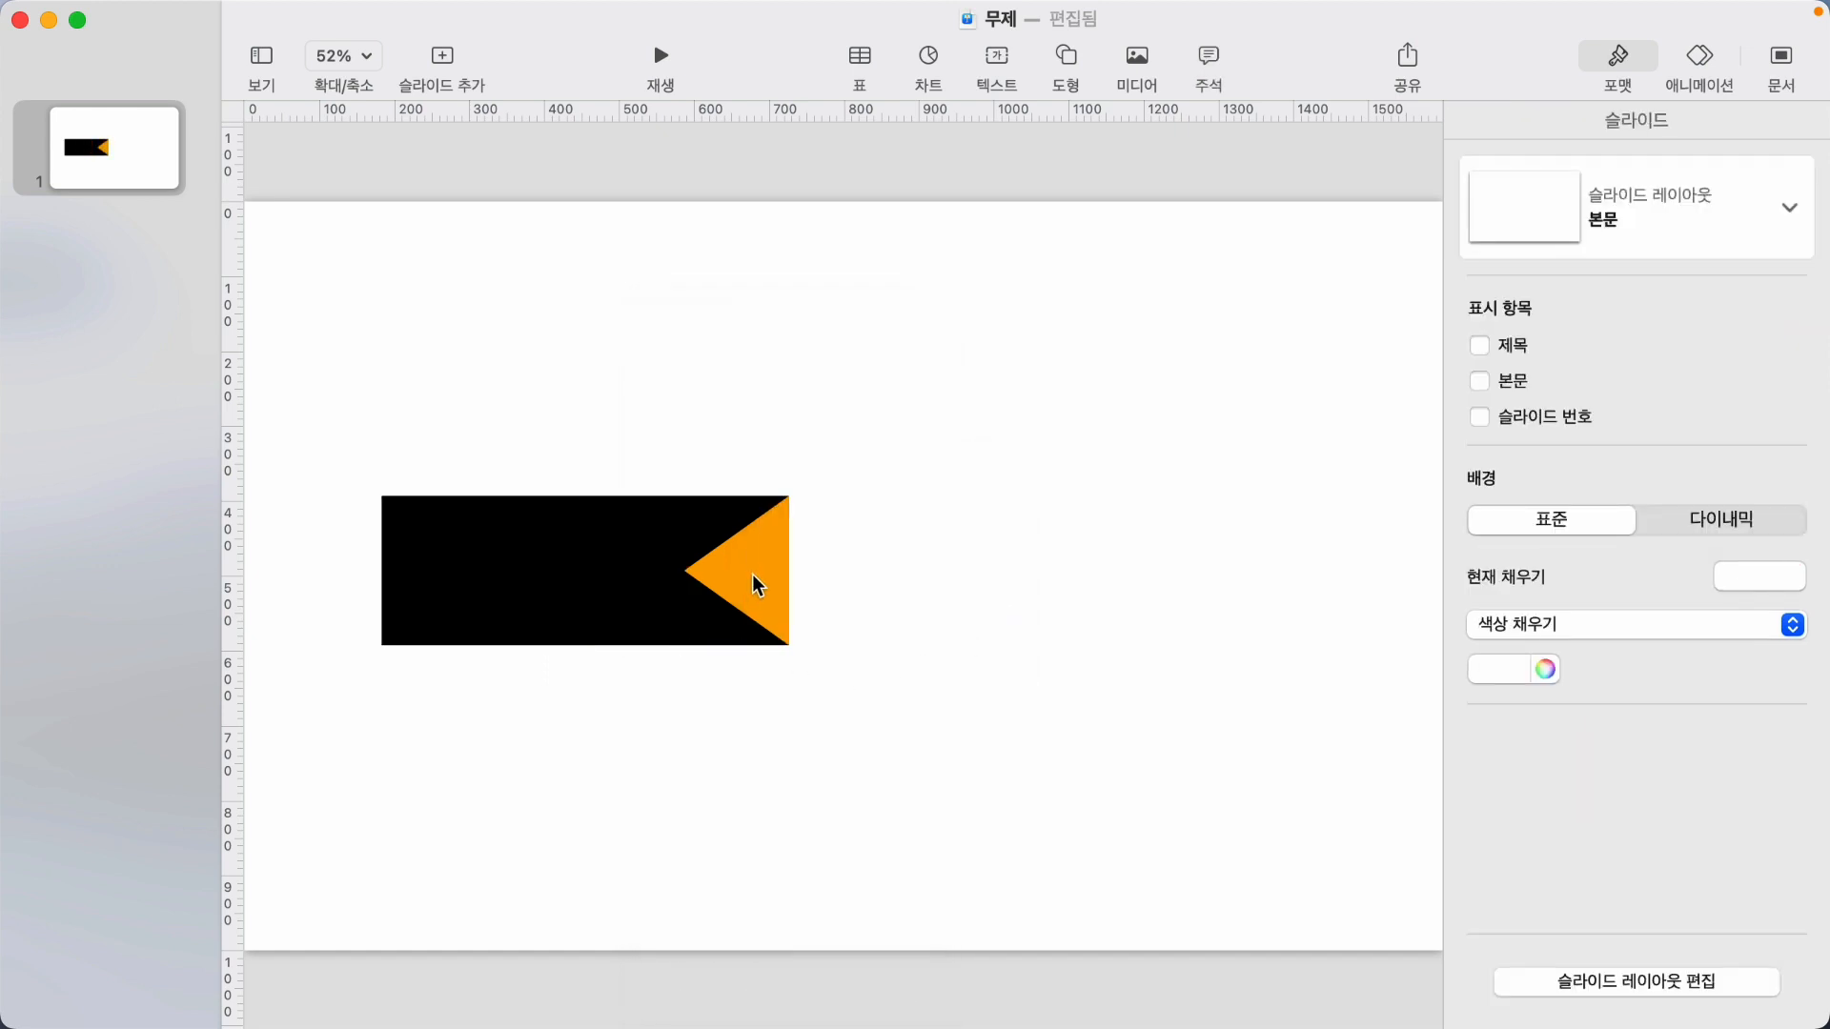
Move the rectangle and triangle together to the right, to about X 713 pt, Y 400 pt.
drag(720, 433, 955, 829)
drag(609, 576, 1005, 588)
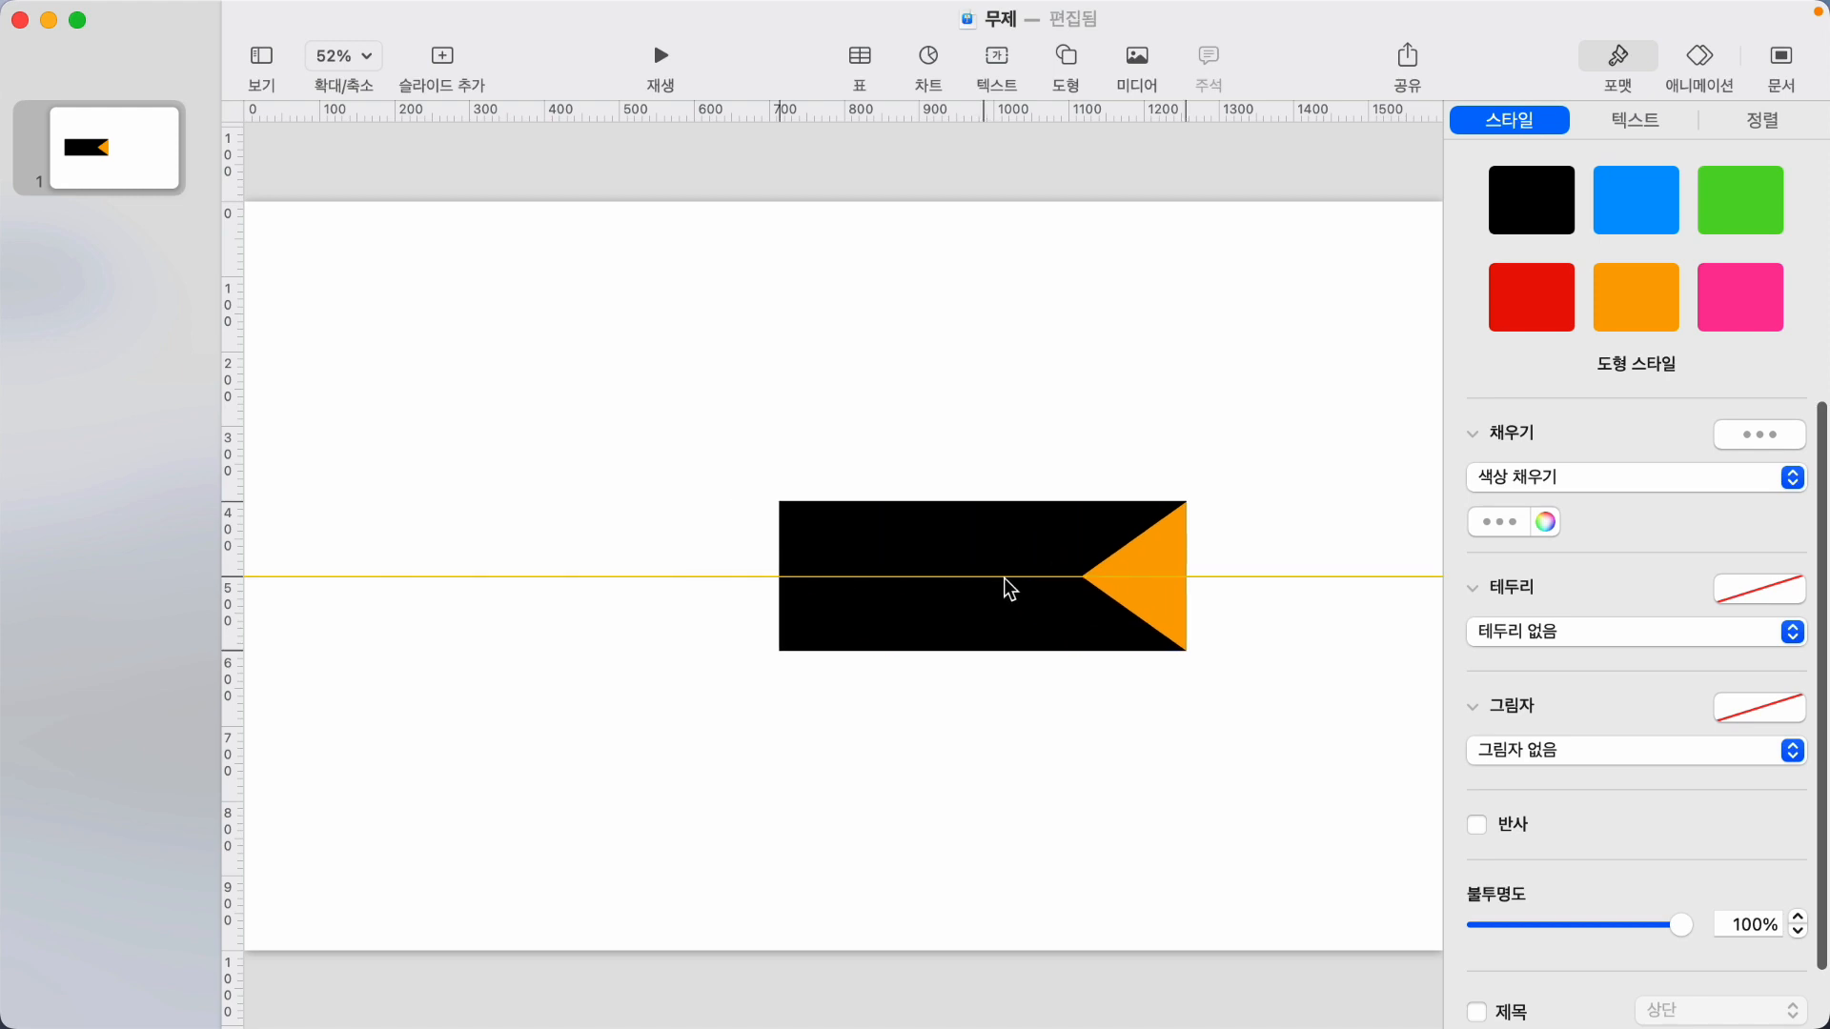
key(Escape)
Duplicate the orange triangle and place the copy against the rectangle's left edge, at about 573, 400 pt.
click(1155, 617)
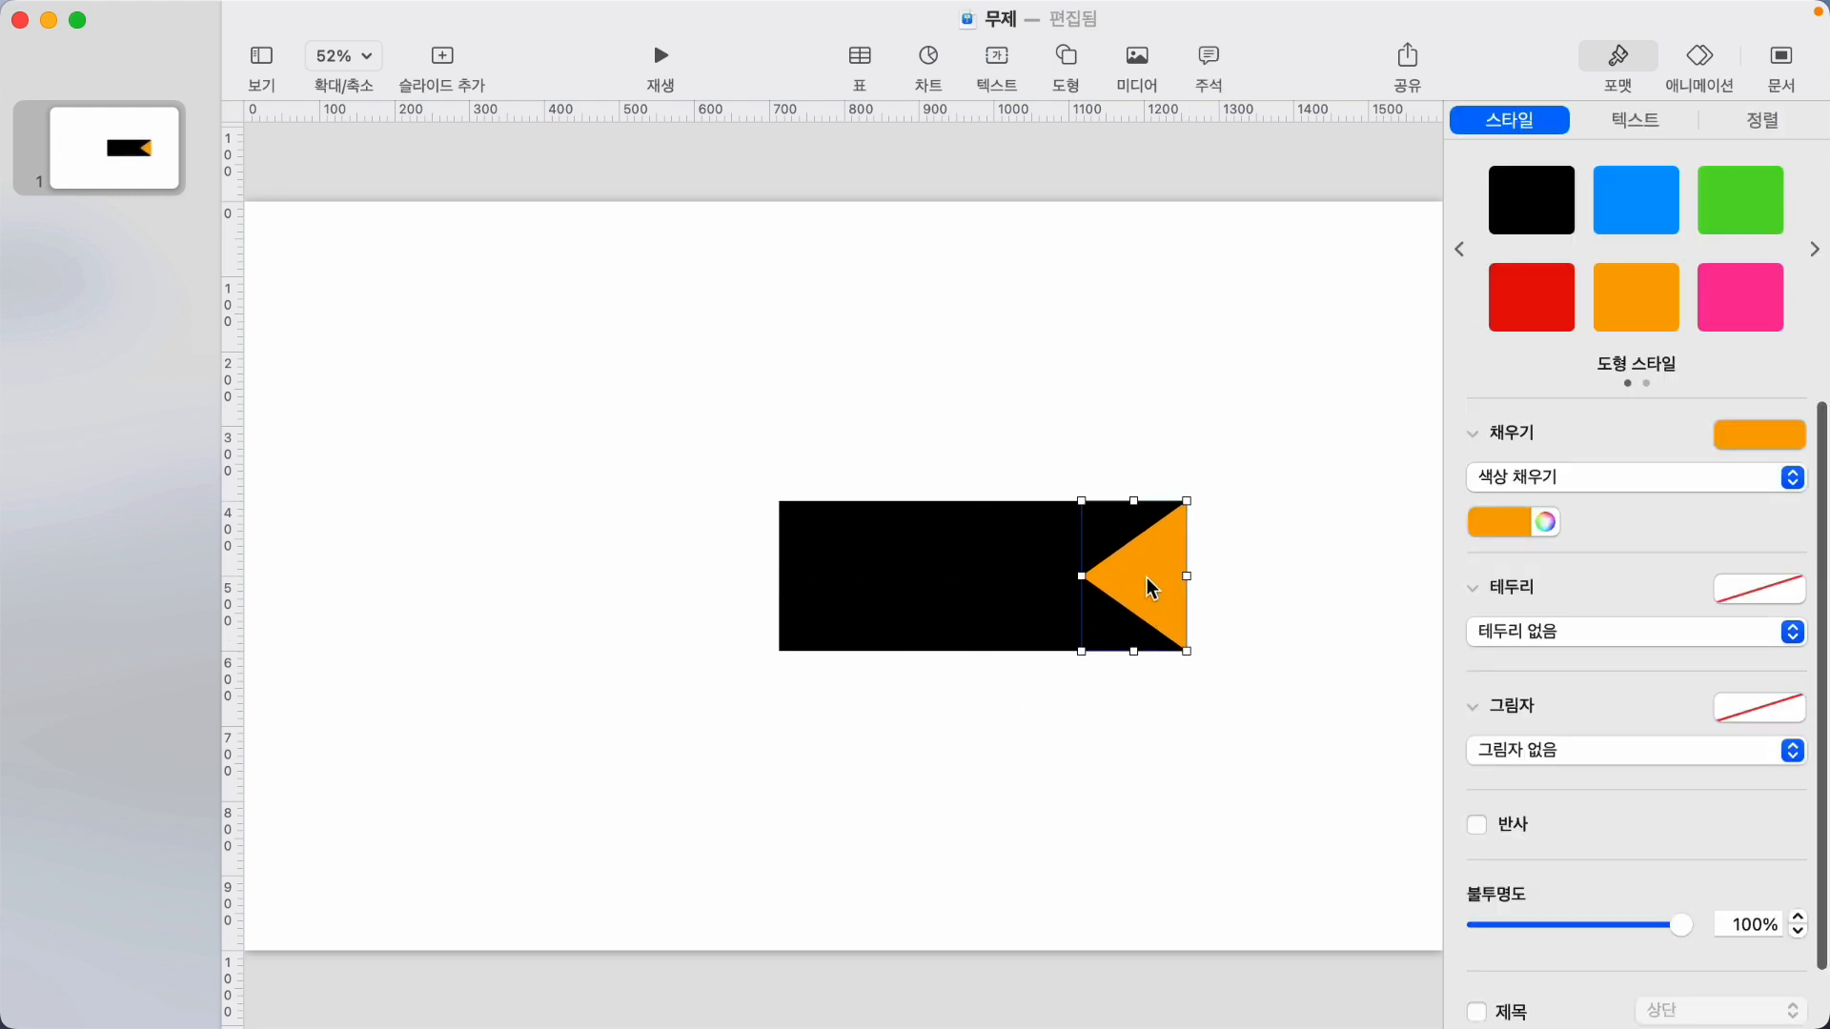
drag(1146, 583, 740, 569)
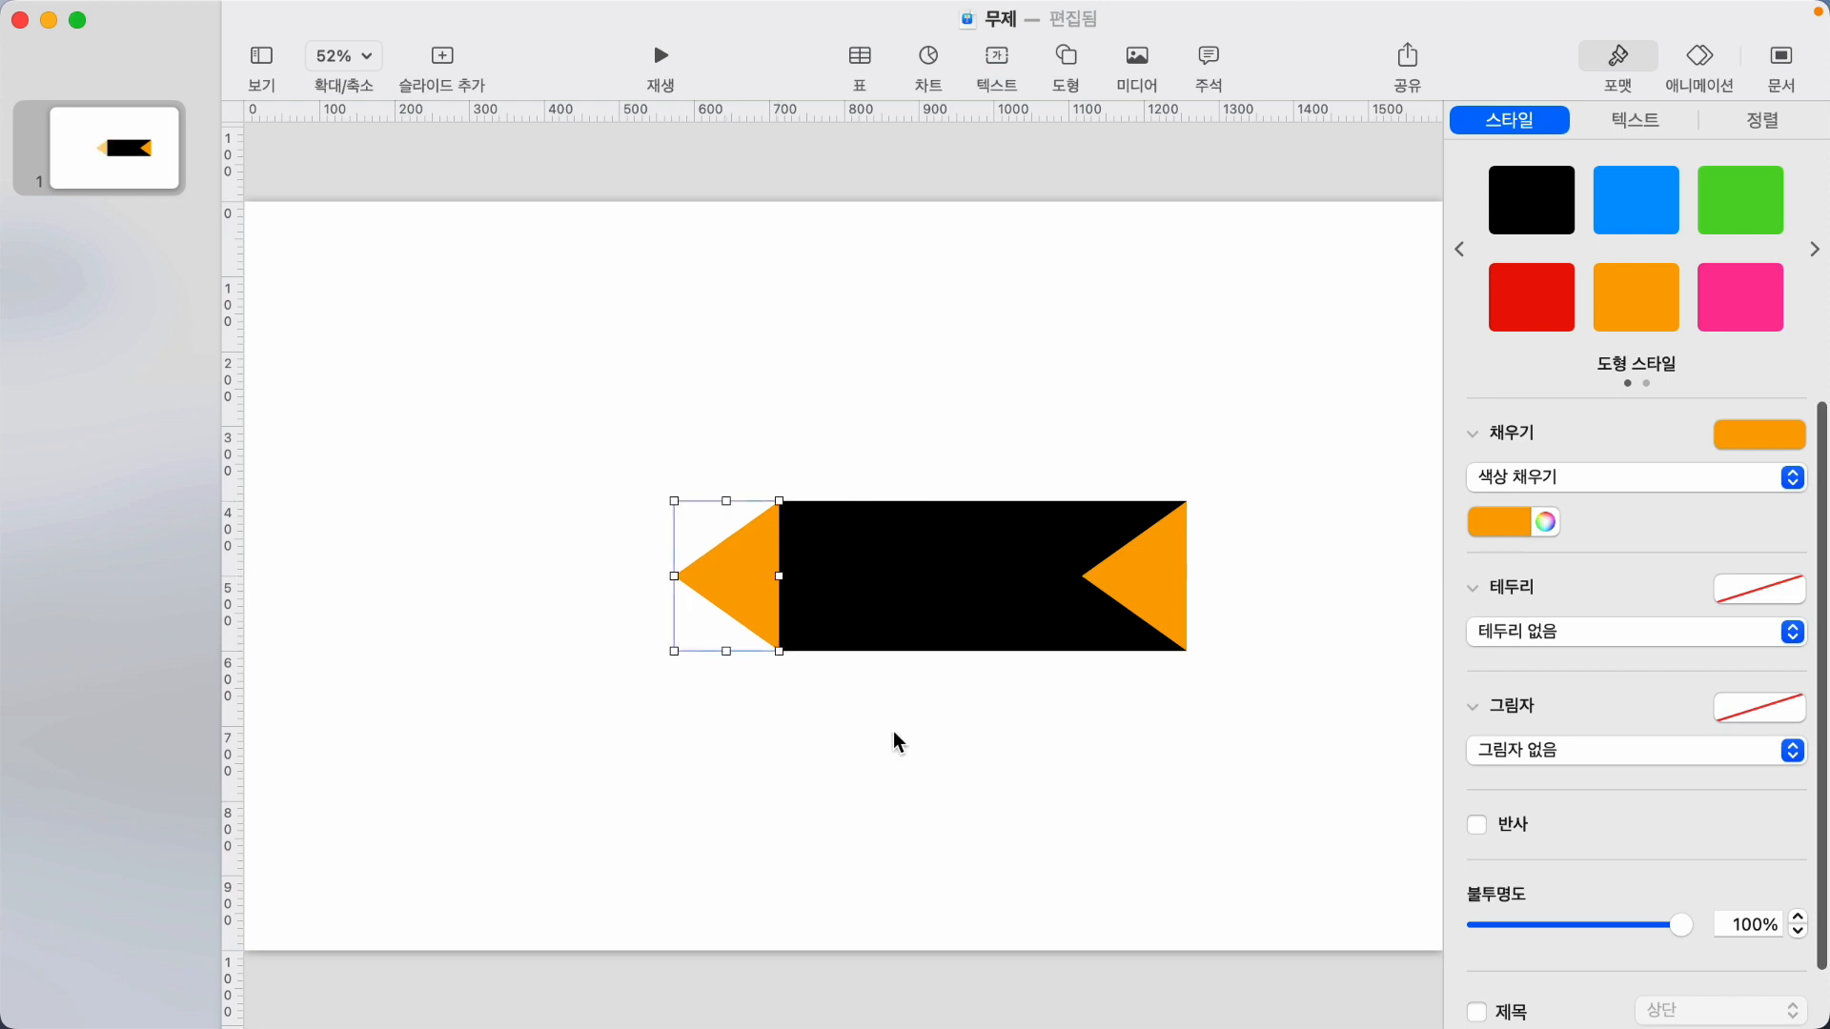
click(894, 730)
click(753, 571)
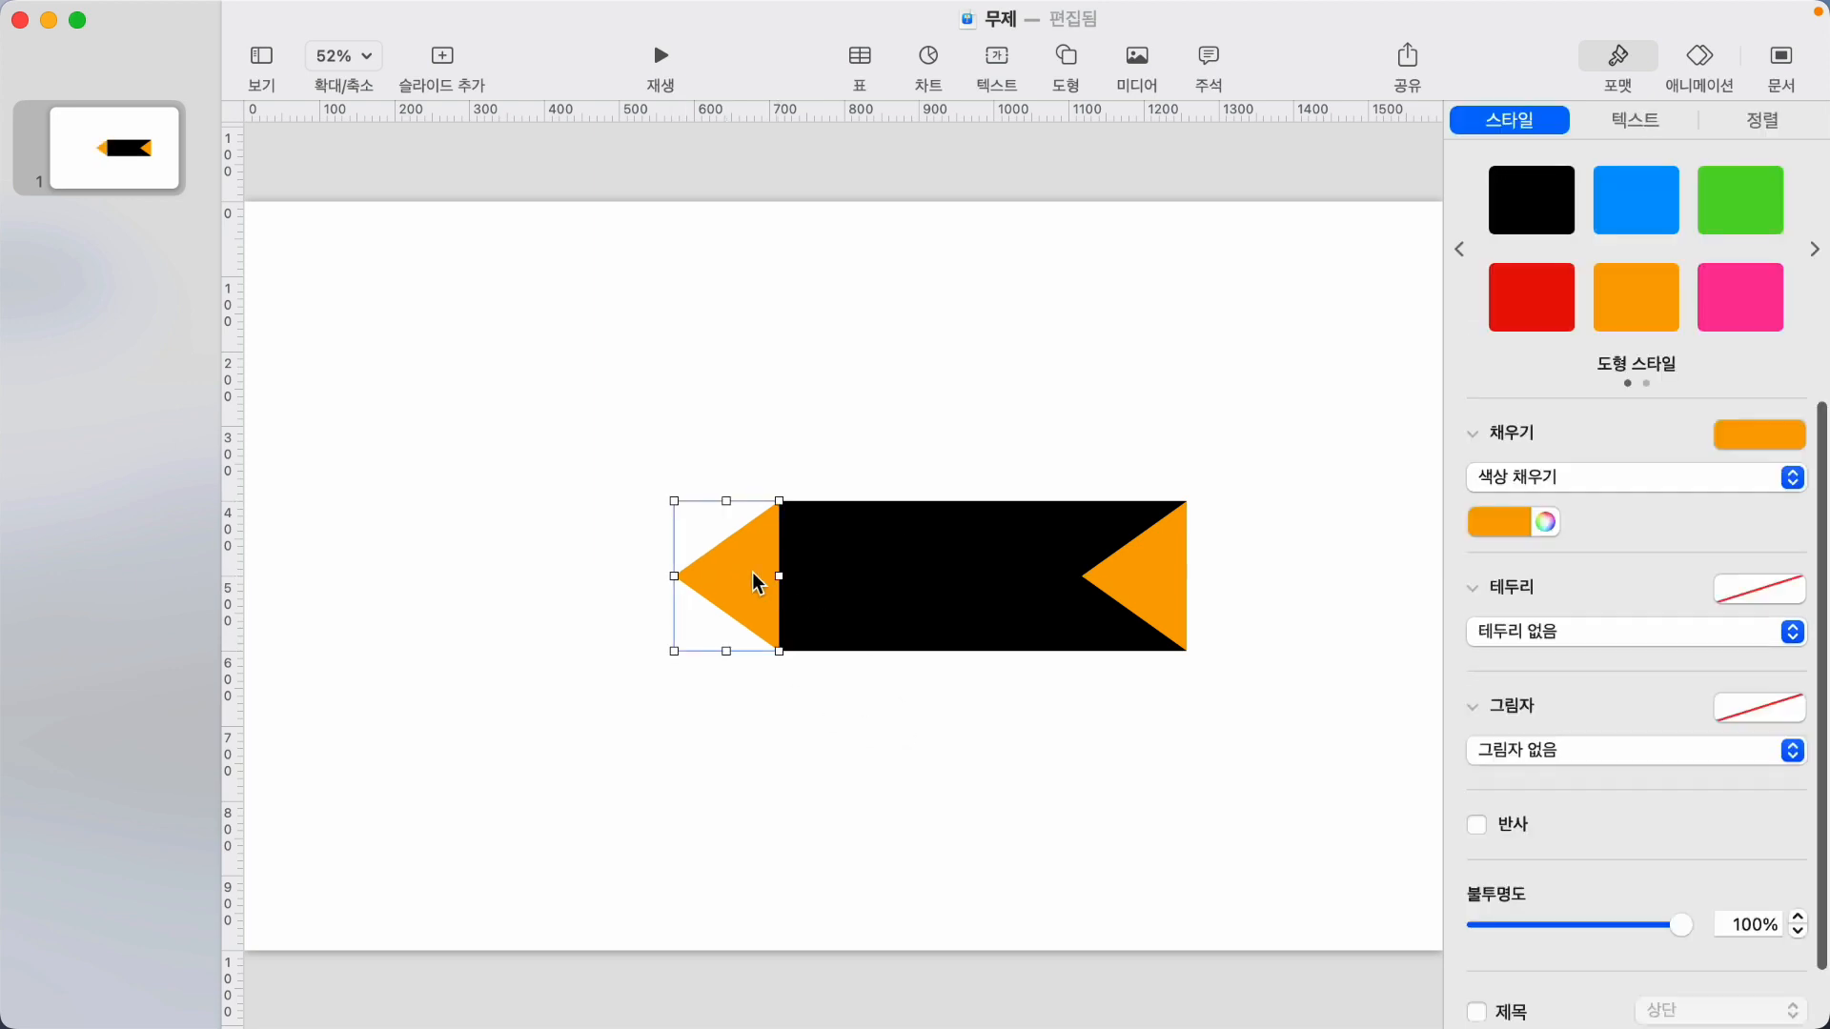
click(813, 736)
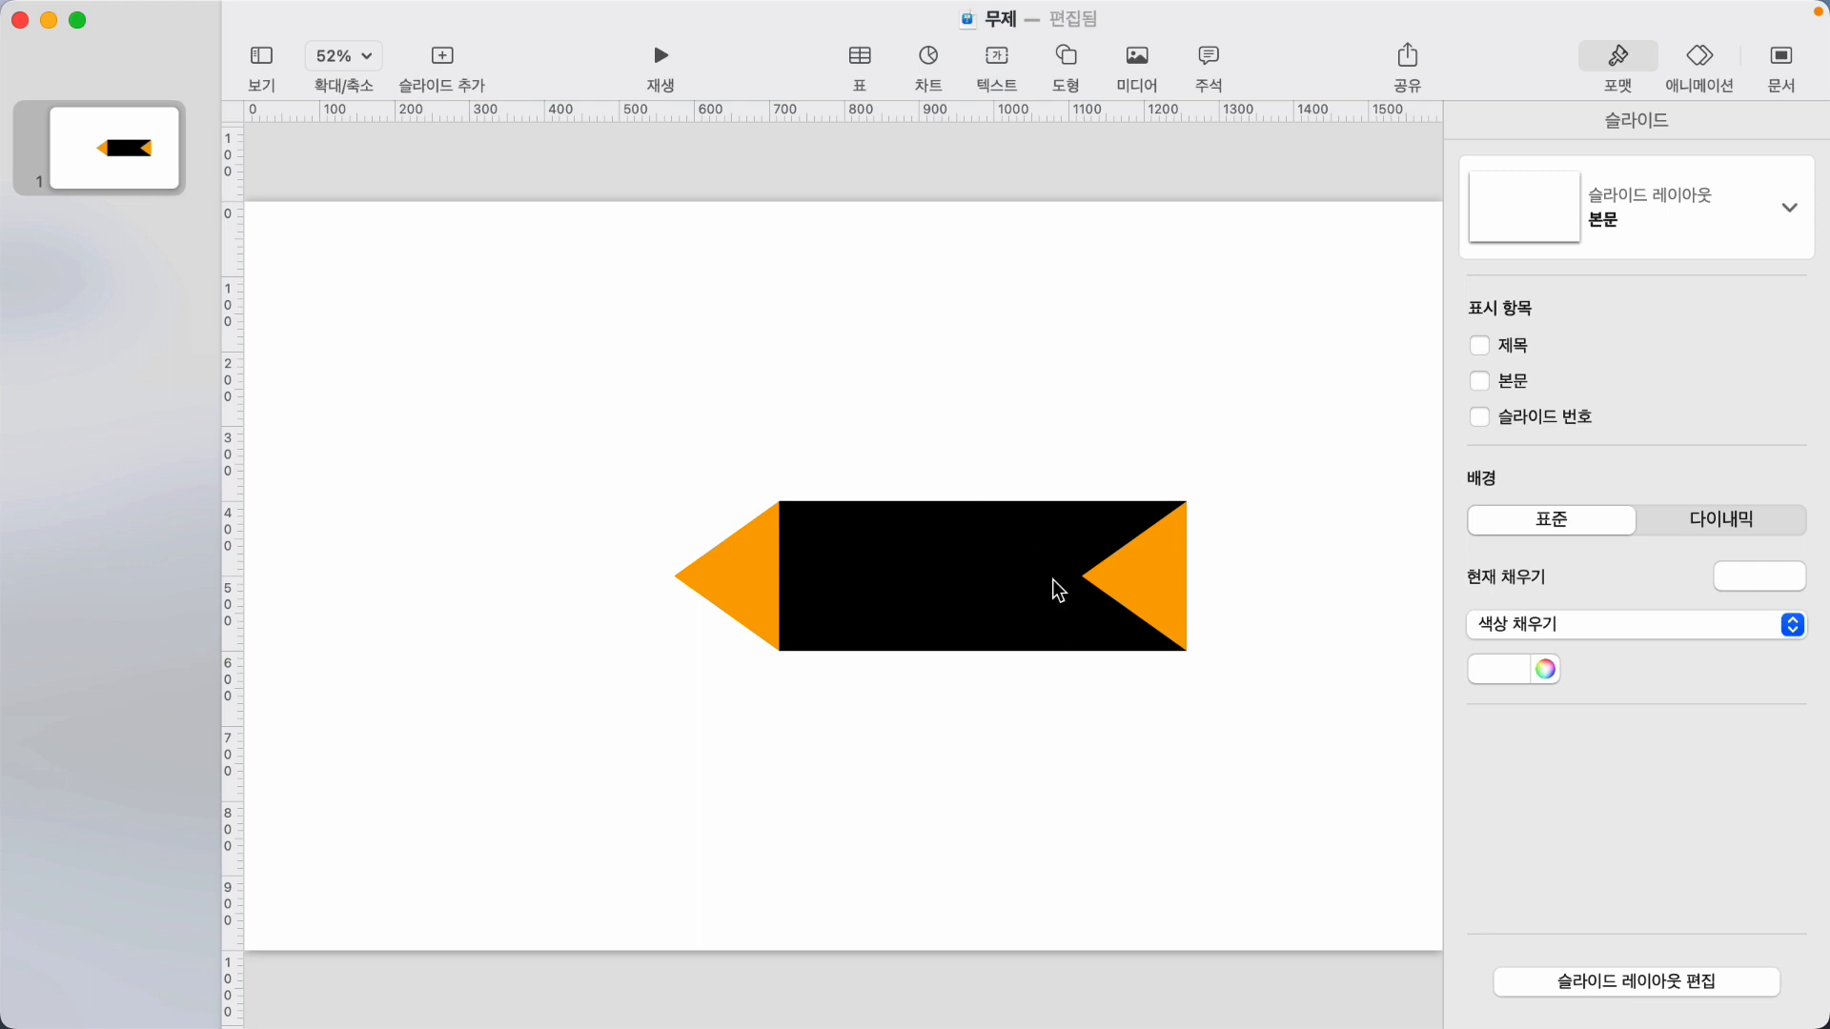
Subtract (빼기) the right-hand orange triangle from the black rectangle to cut a notch in its right end.
click(862, 581)
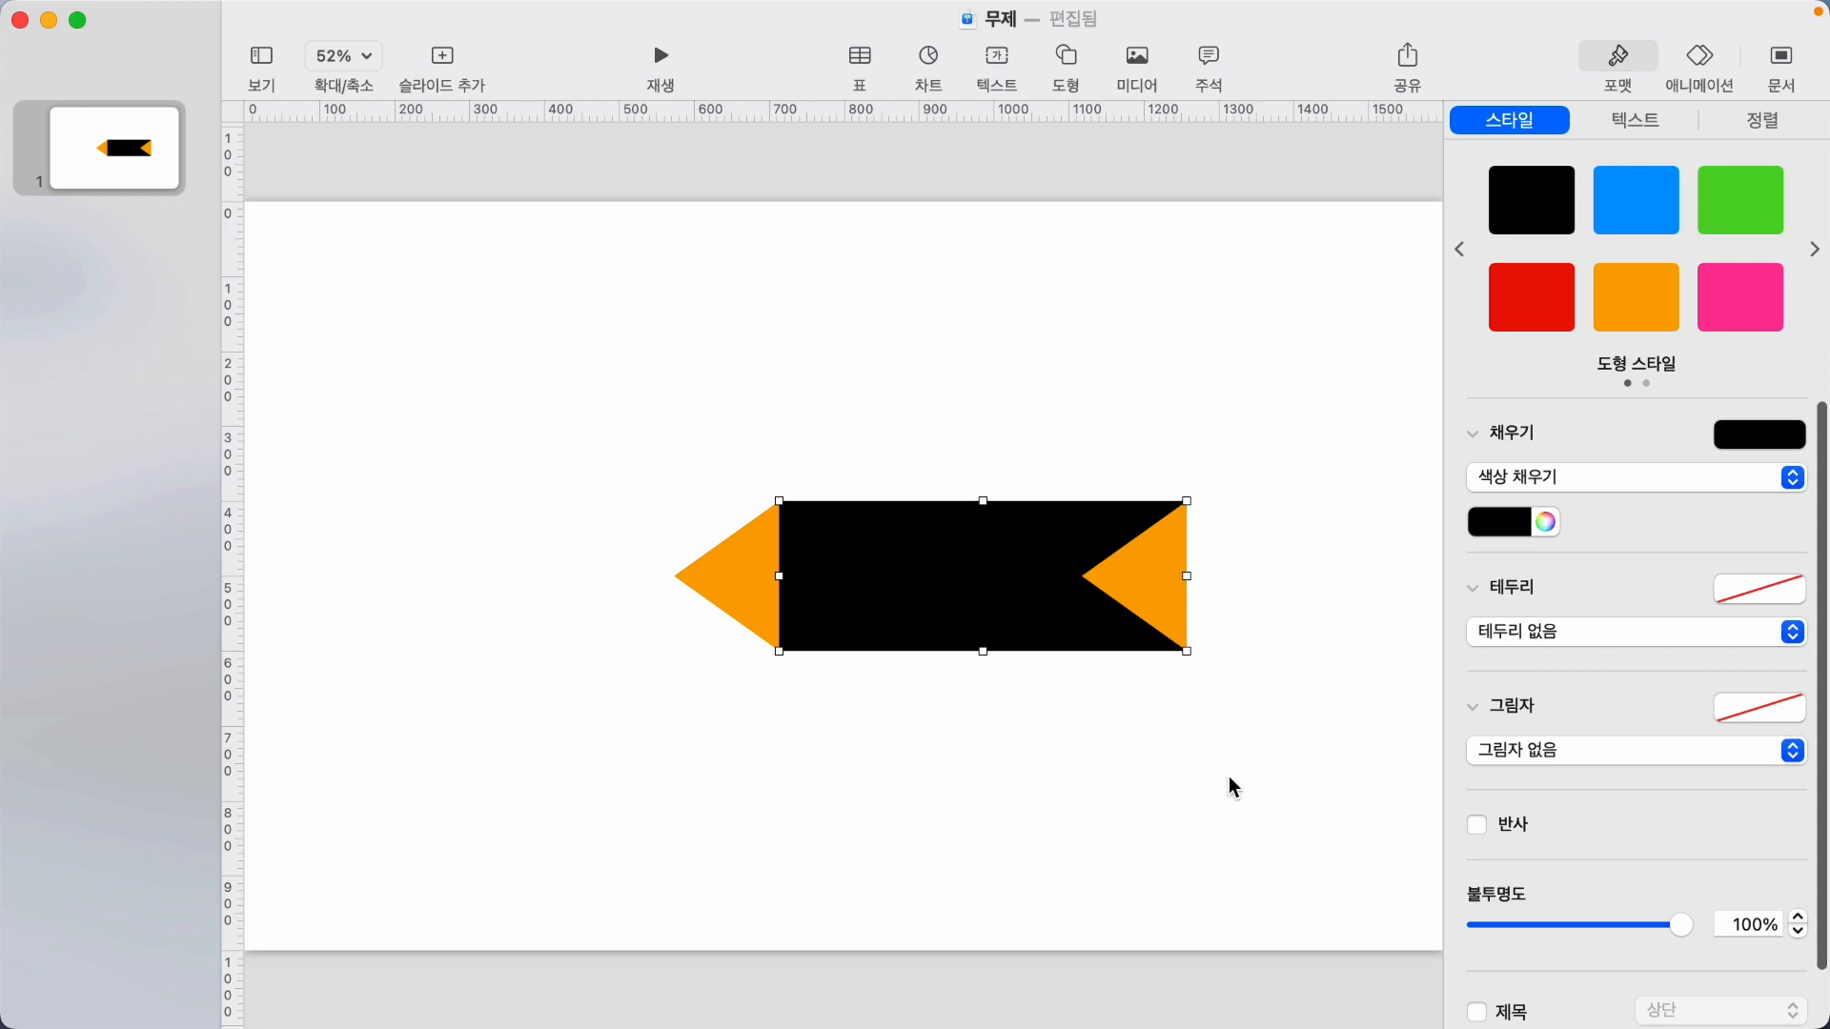
shift+click(1164, 581)
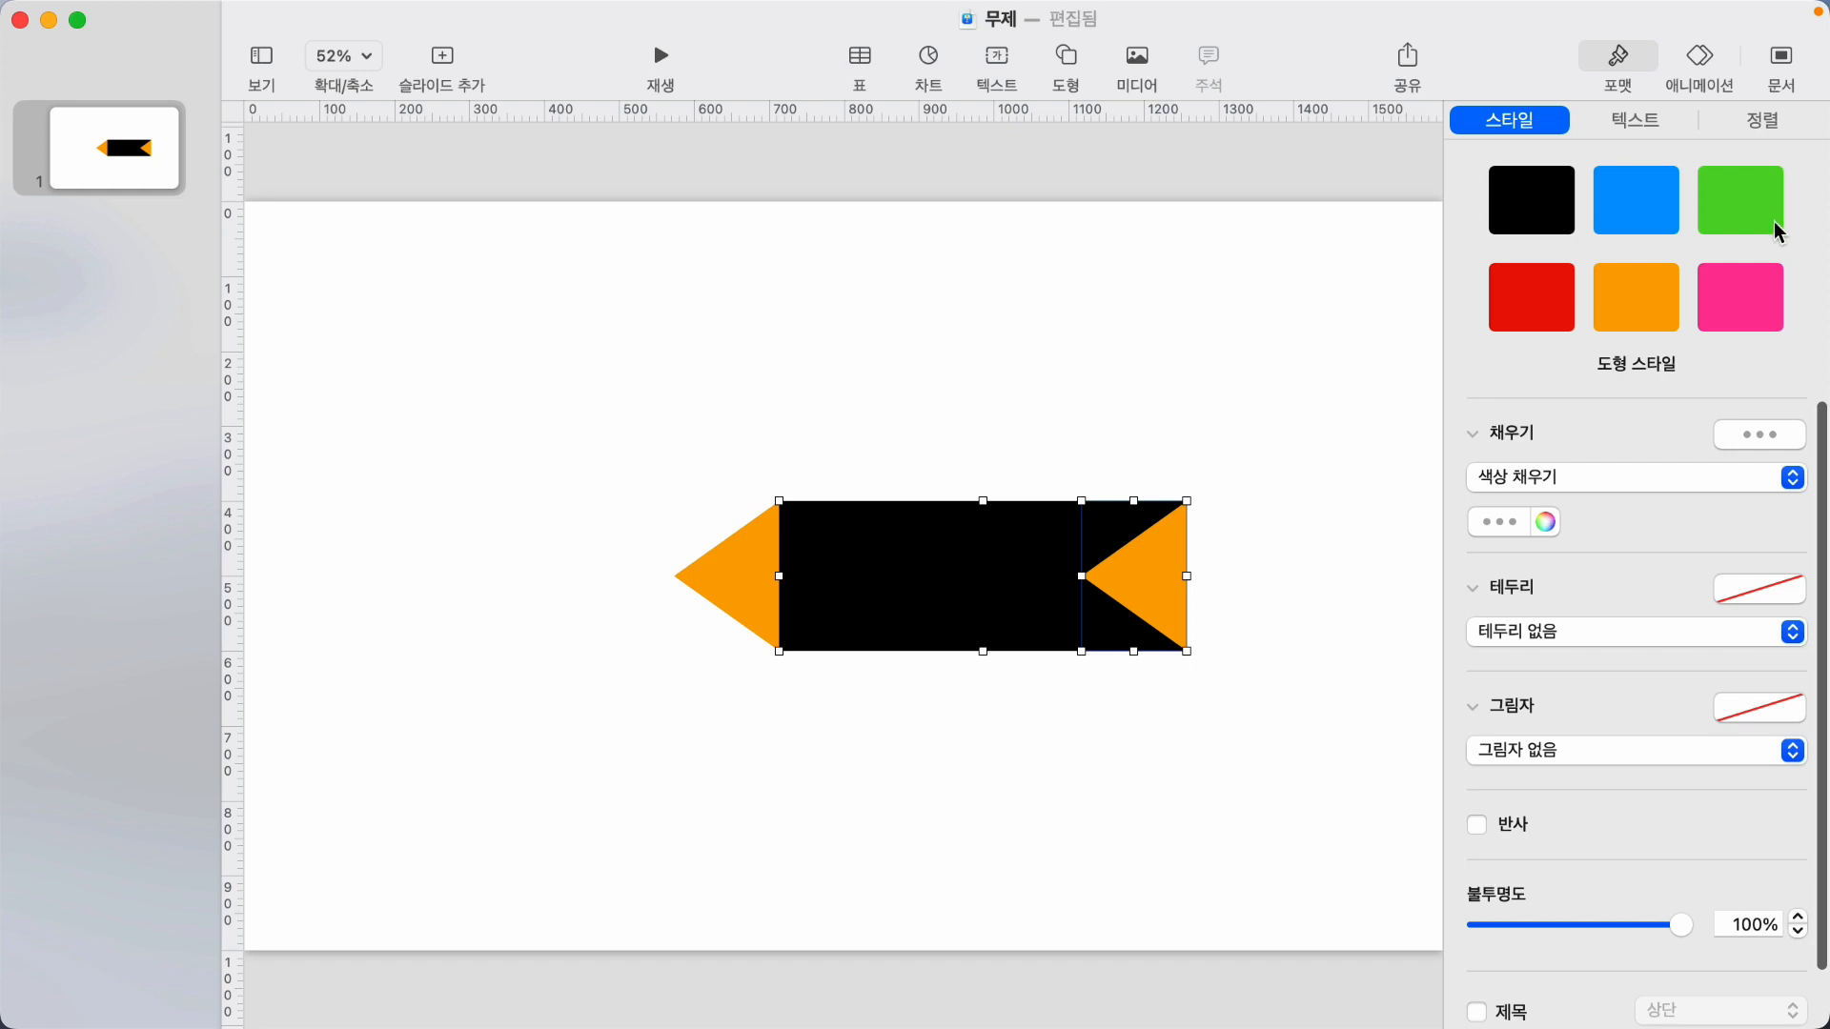
click(1762, 120)
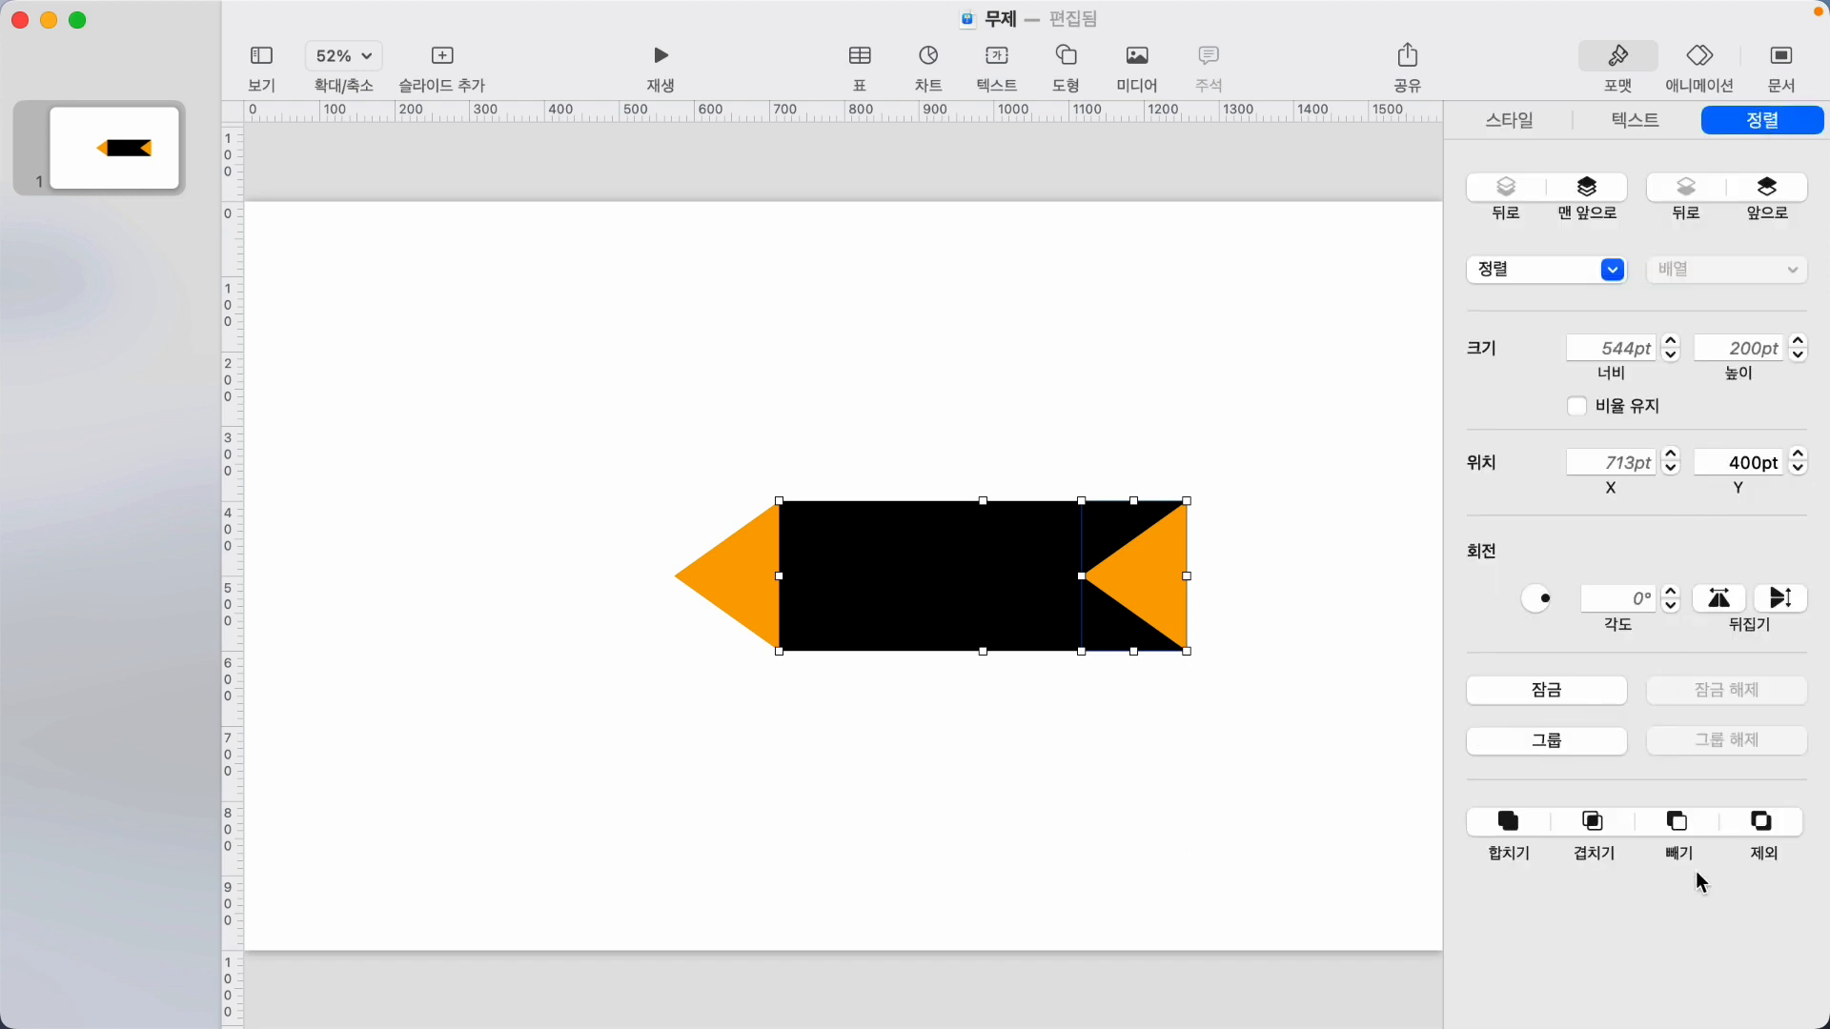
click(1677, 821)
click(1250, 768)
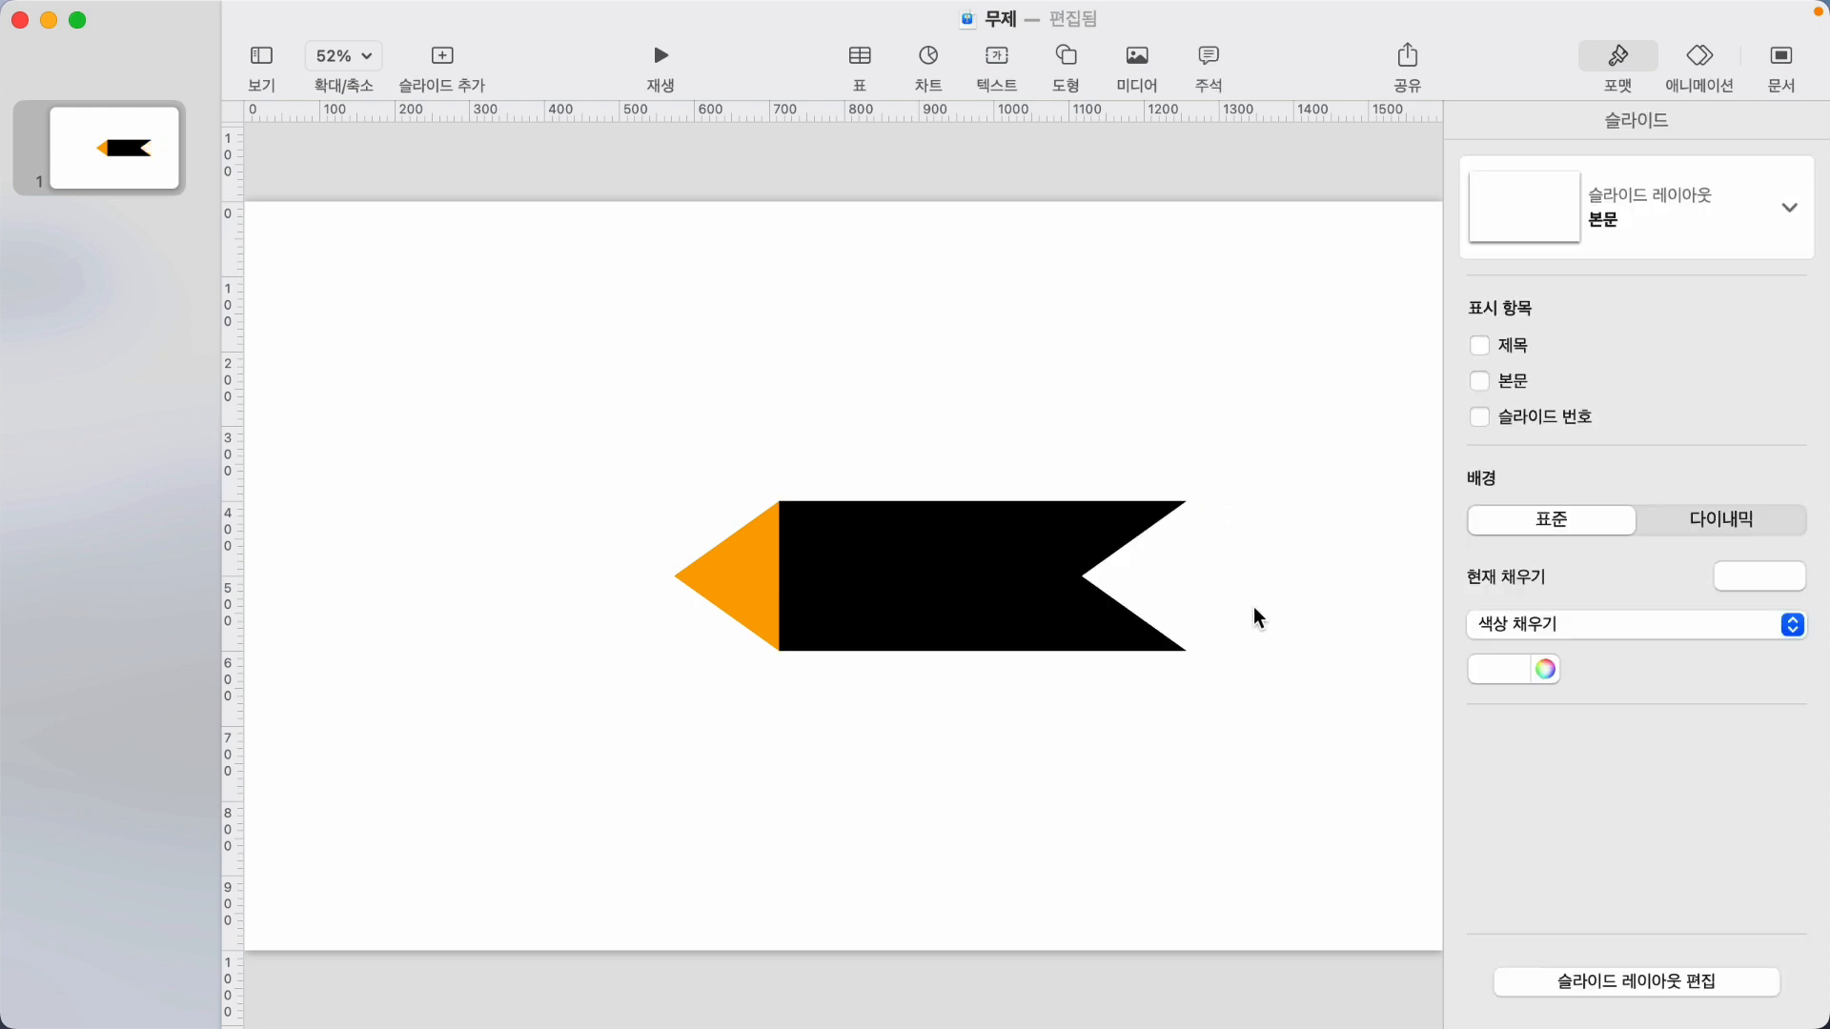
Select the orange triangle at the left end of the notched black shape.
click(746, 572)
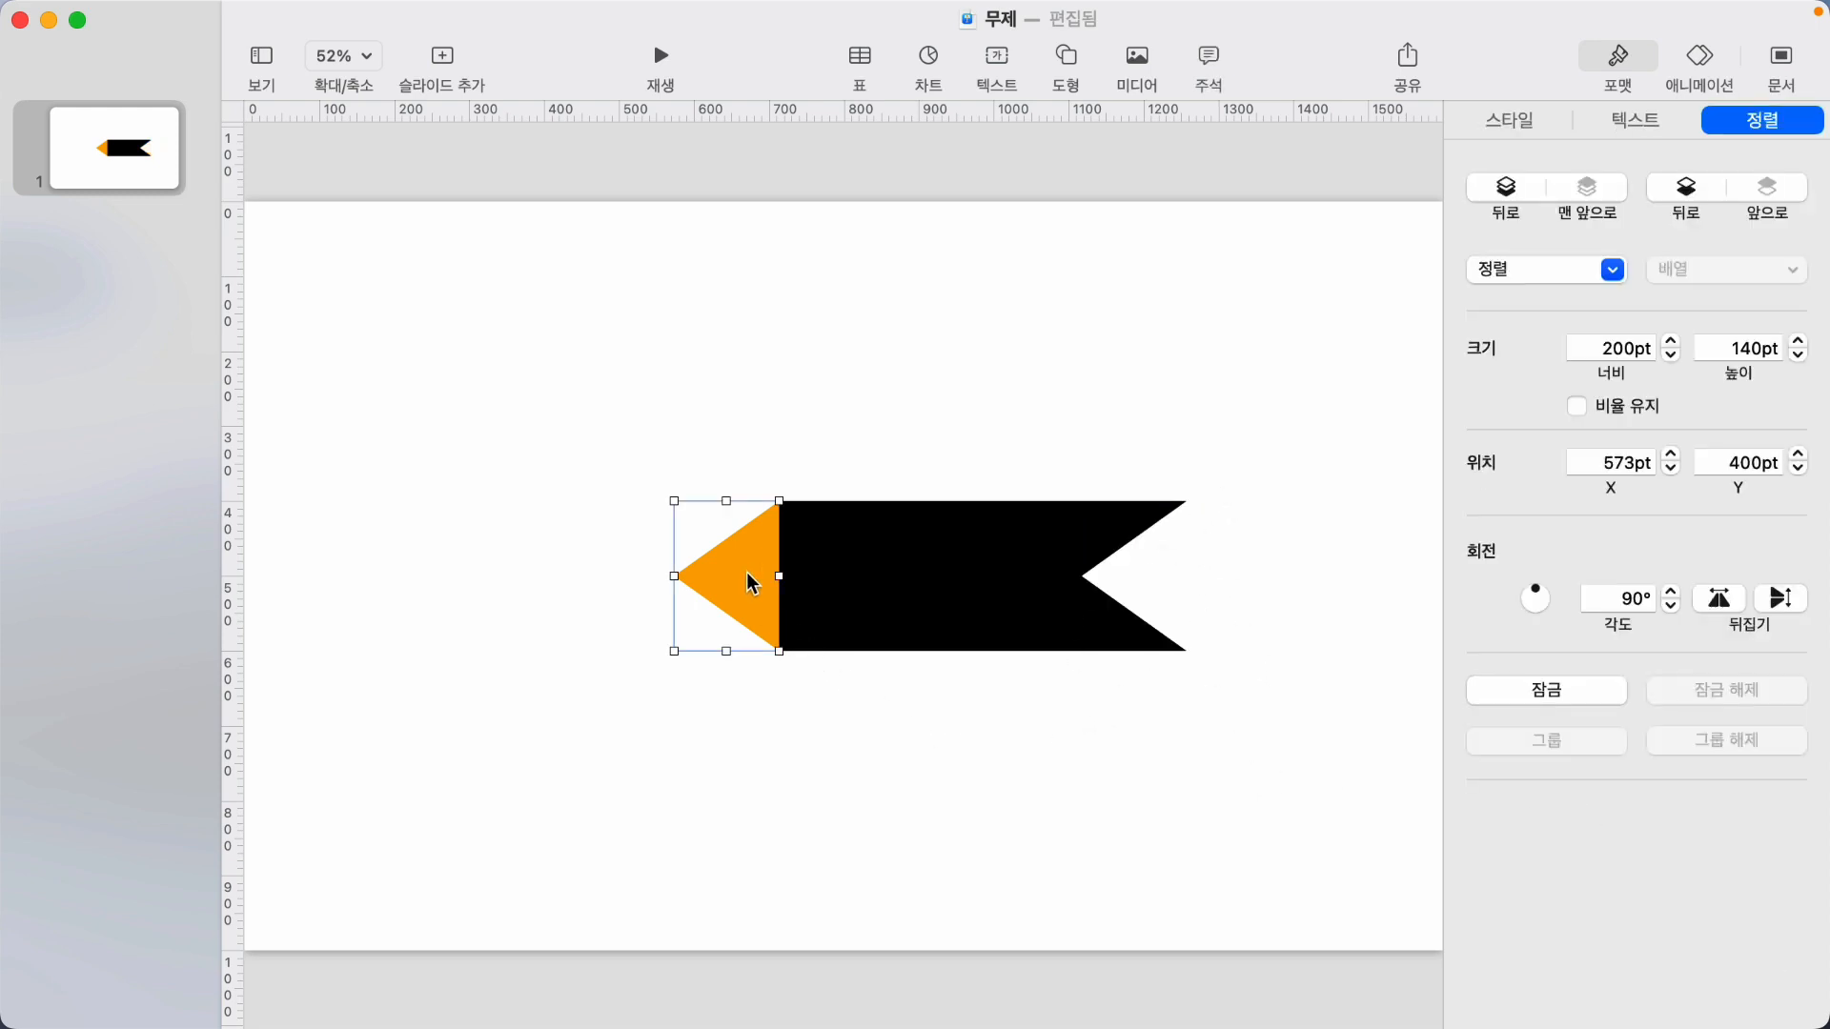
click(921, 800)
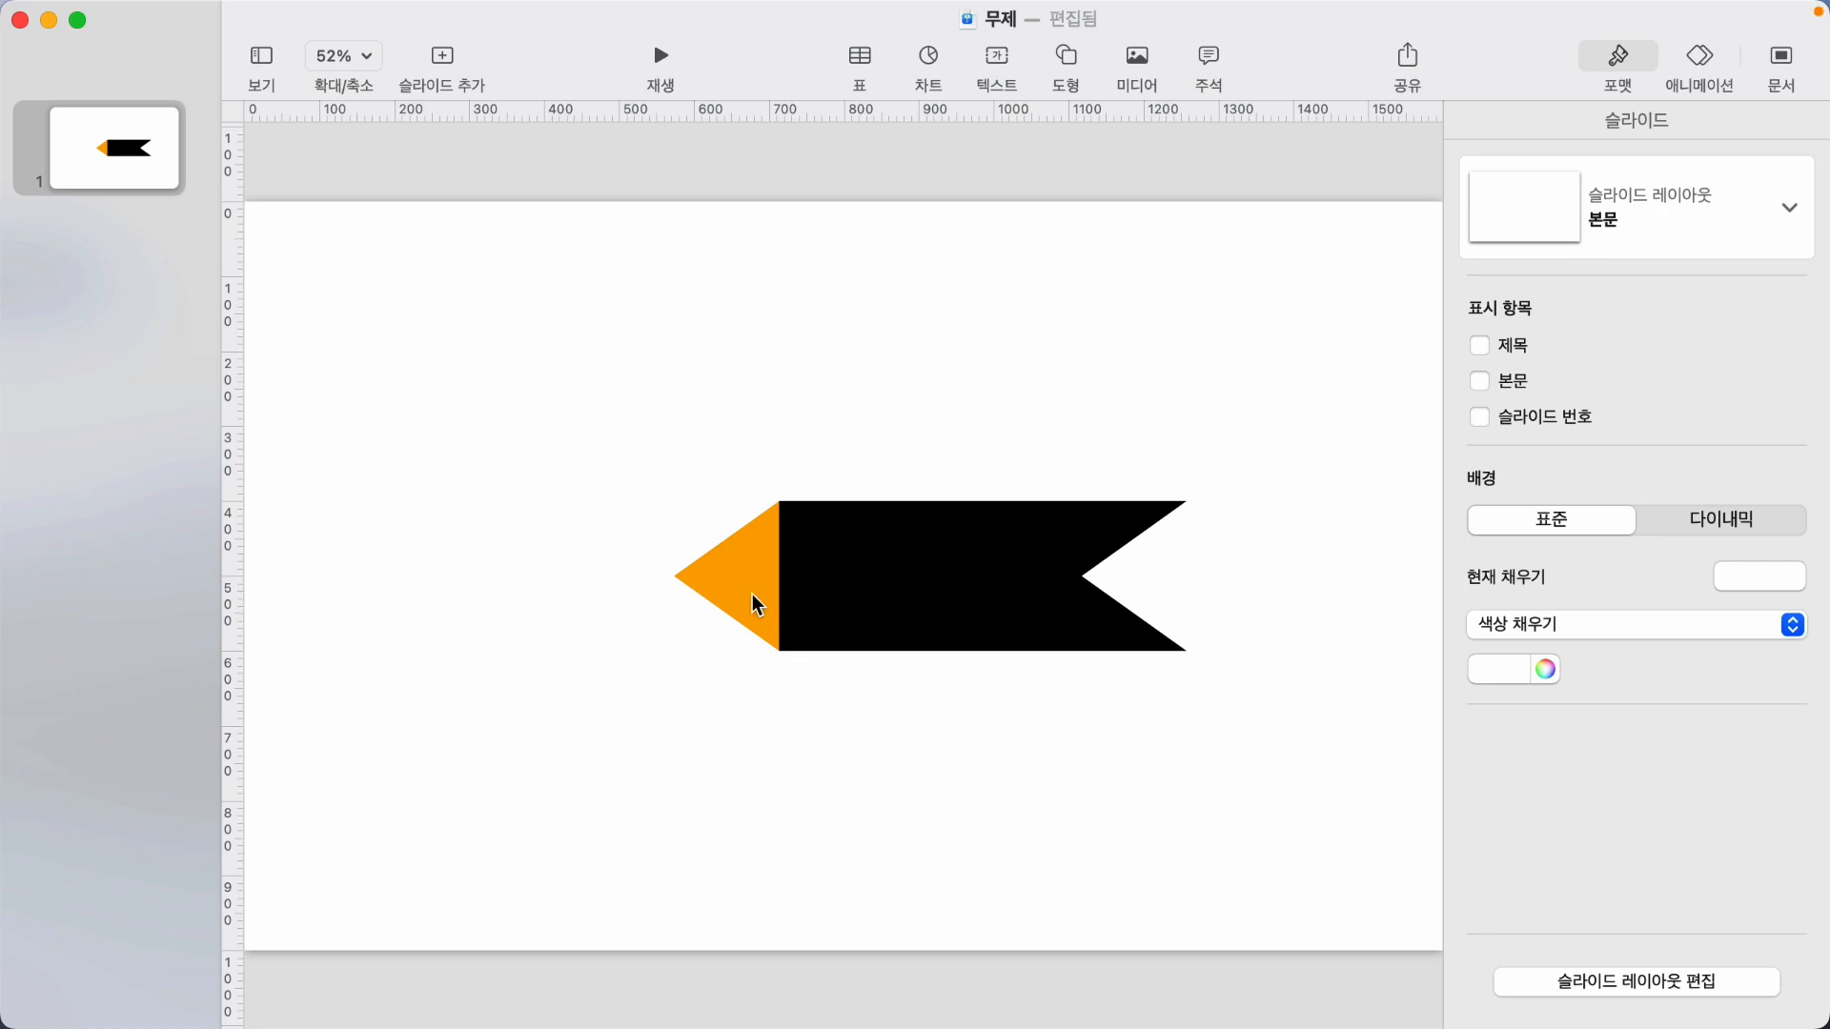
click(718, 578)
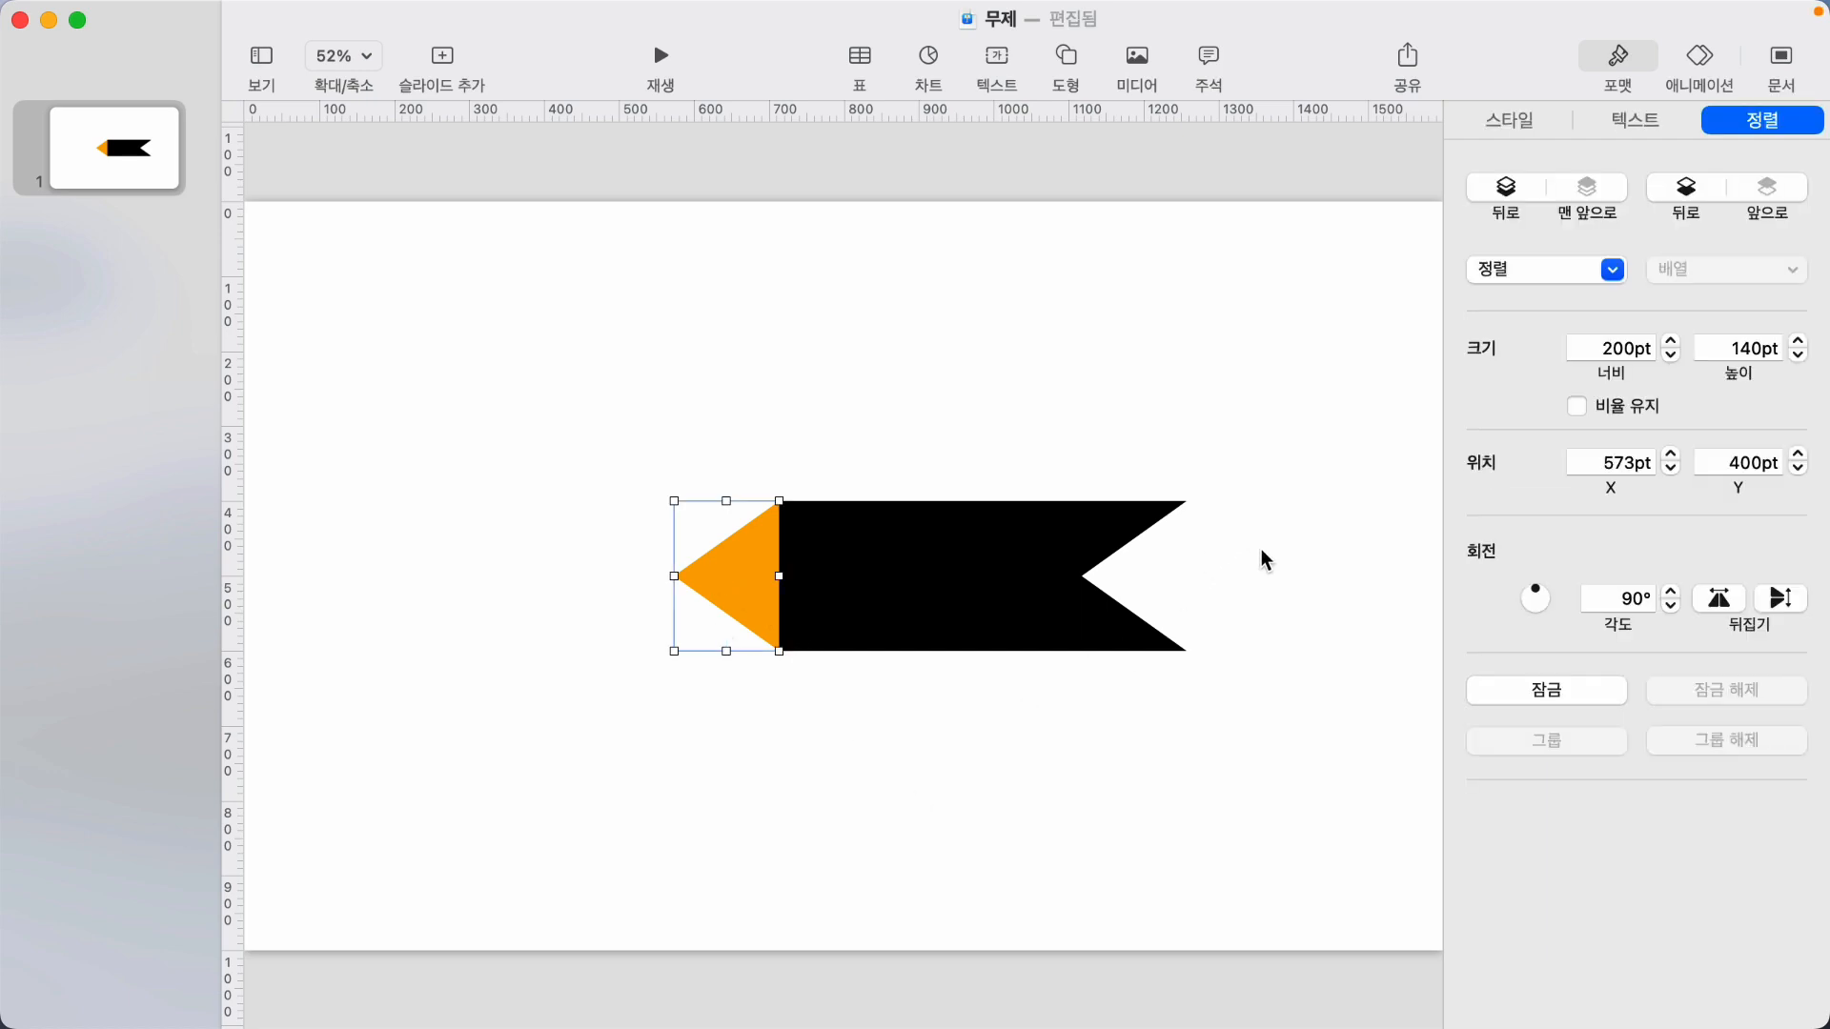
Unite the orange triangle with the black notched shape and move the merged shape to X 457 pt, Y 400 pt.
shift+click(917, 598)
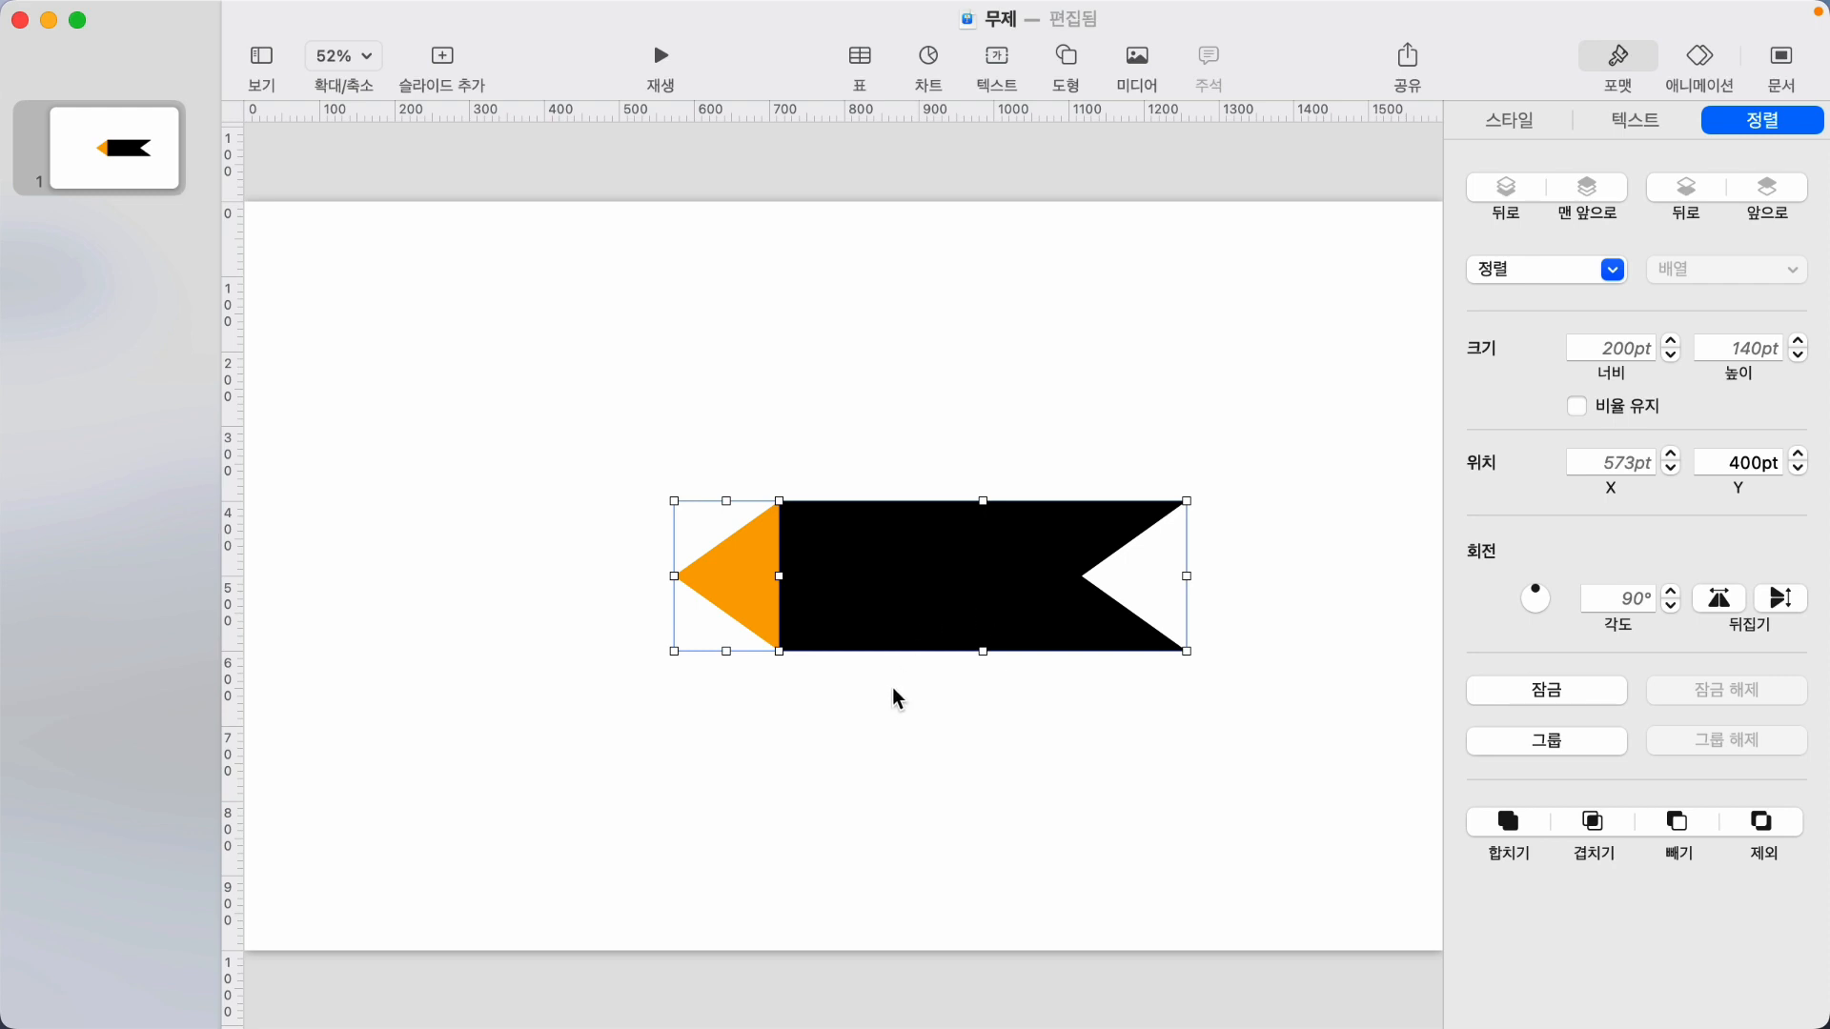
click(1500, 818)
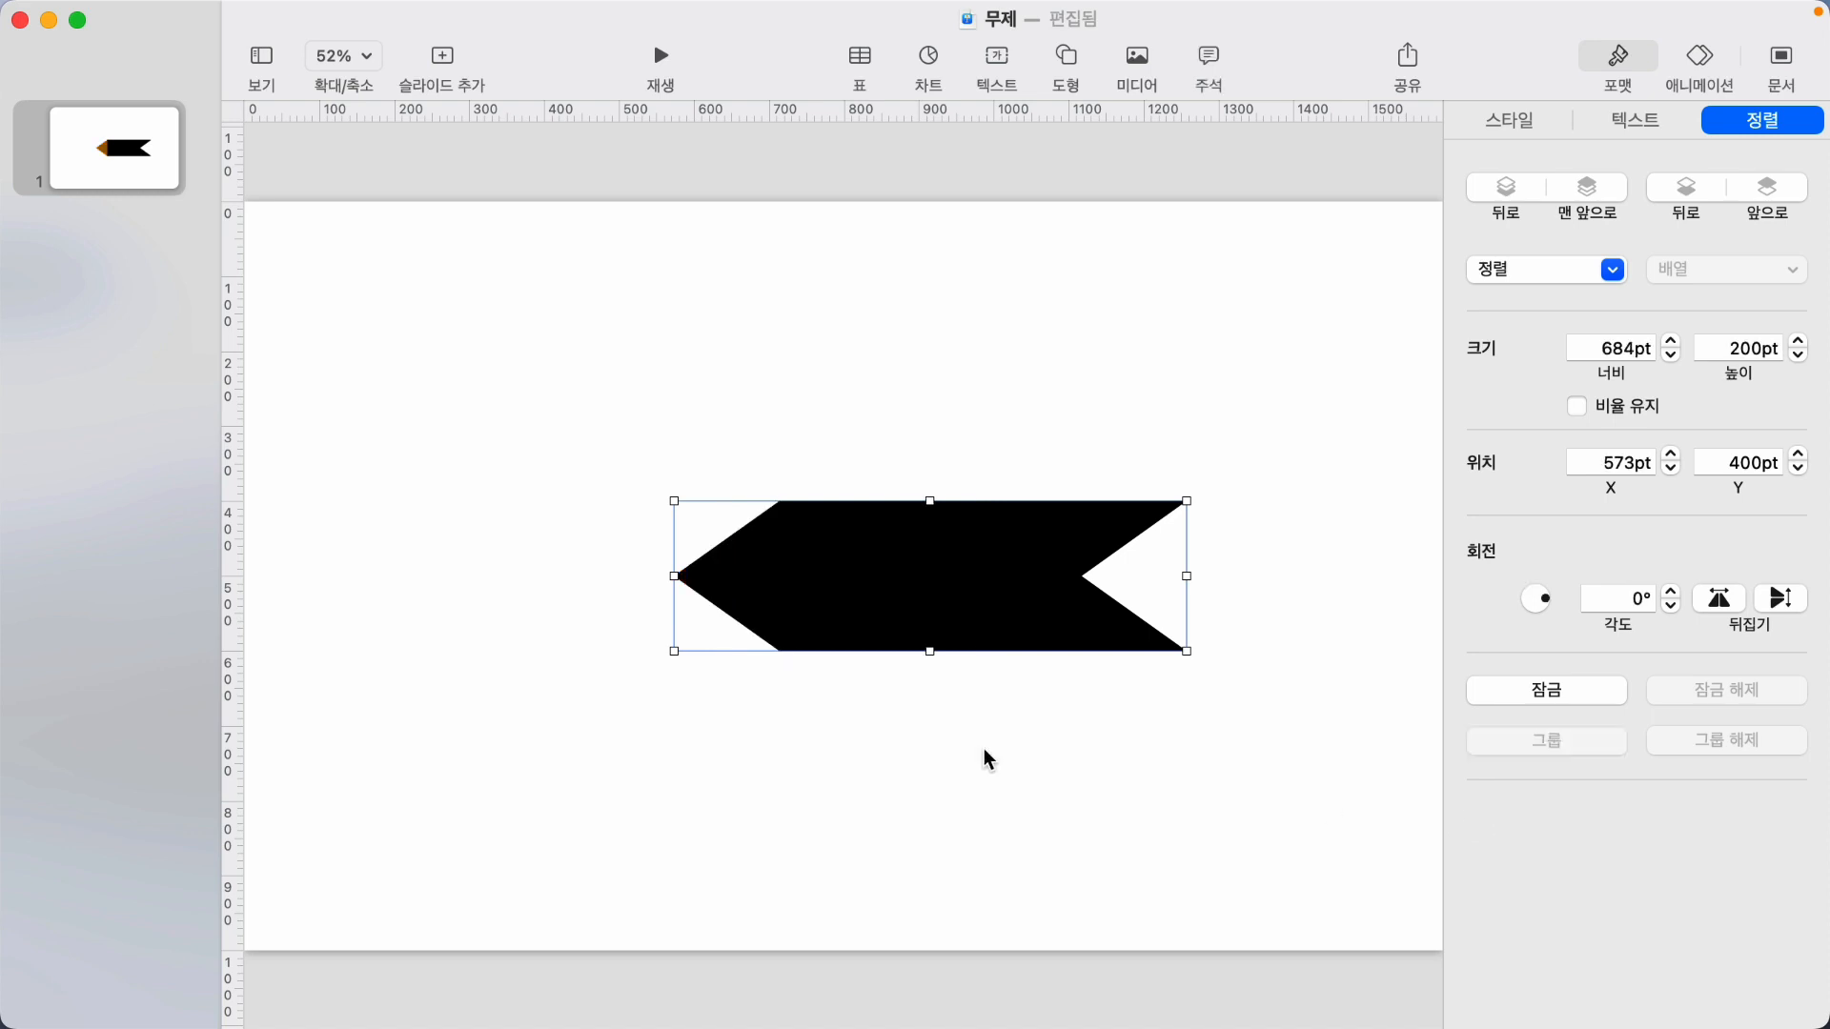
click(952, 736)
drag(859, 615, 692, 531)
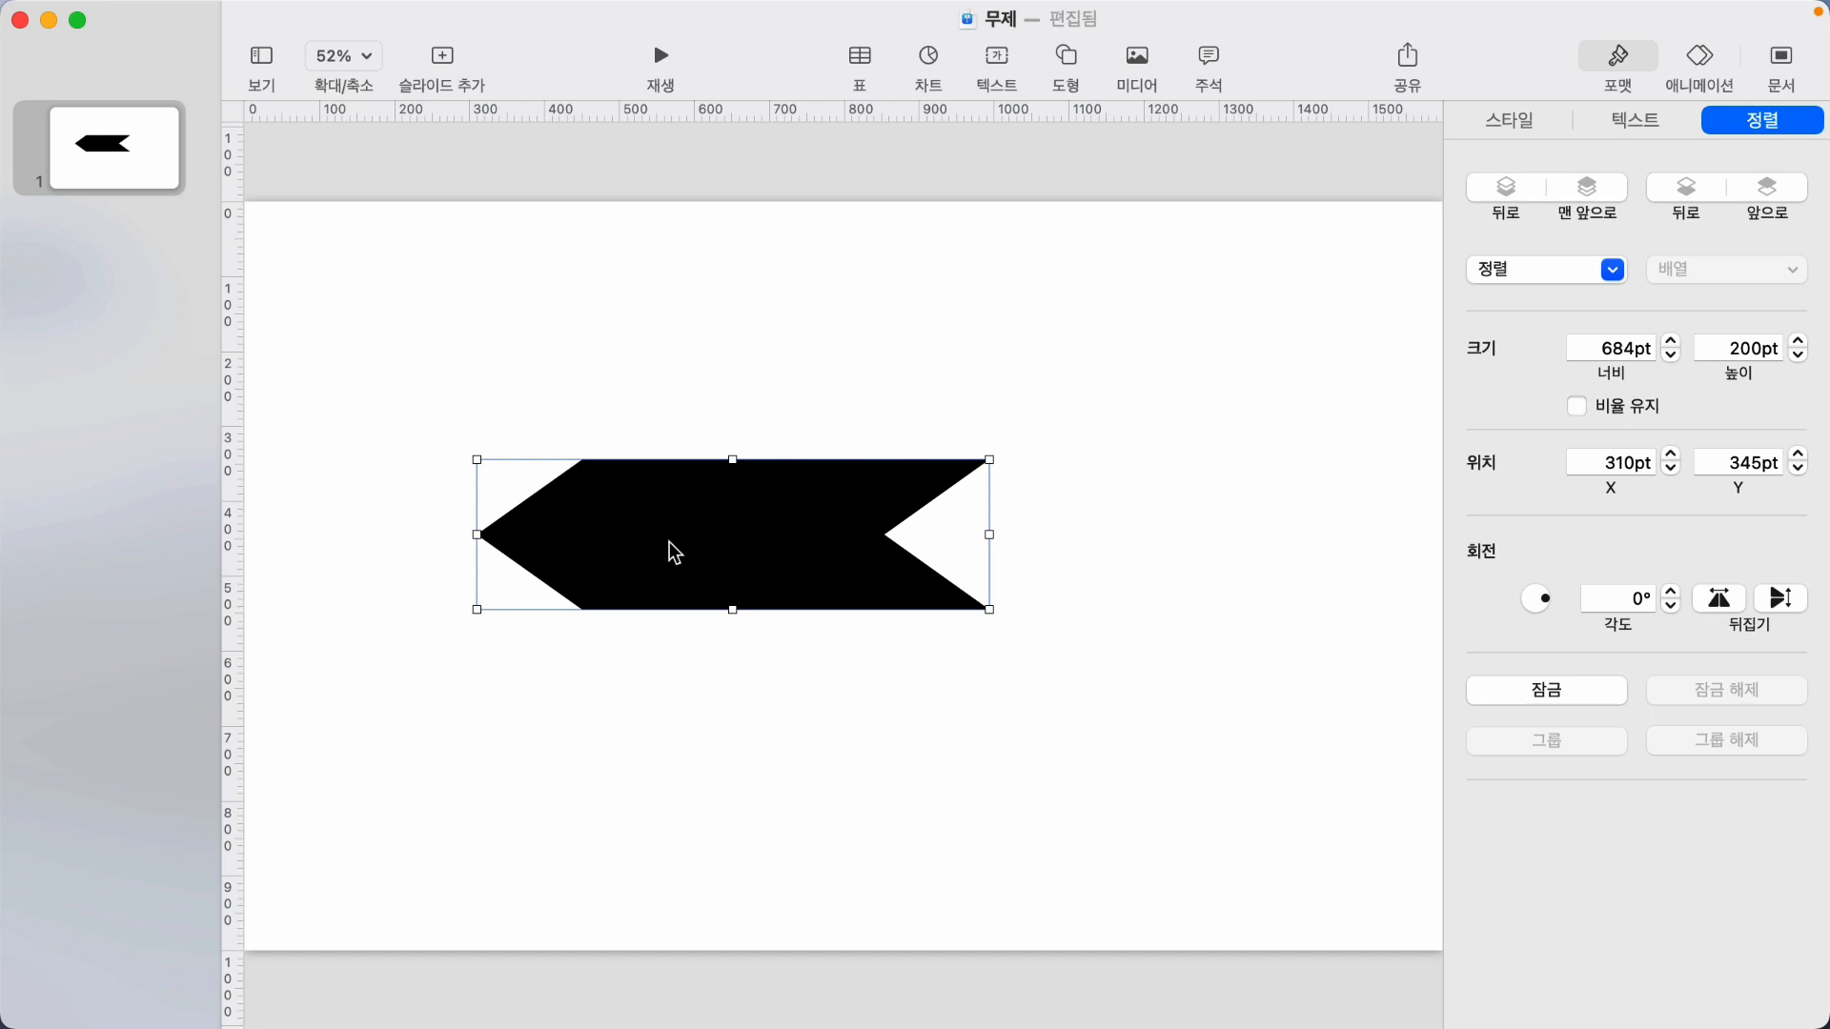
drag(675, 535, 729, 575)
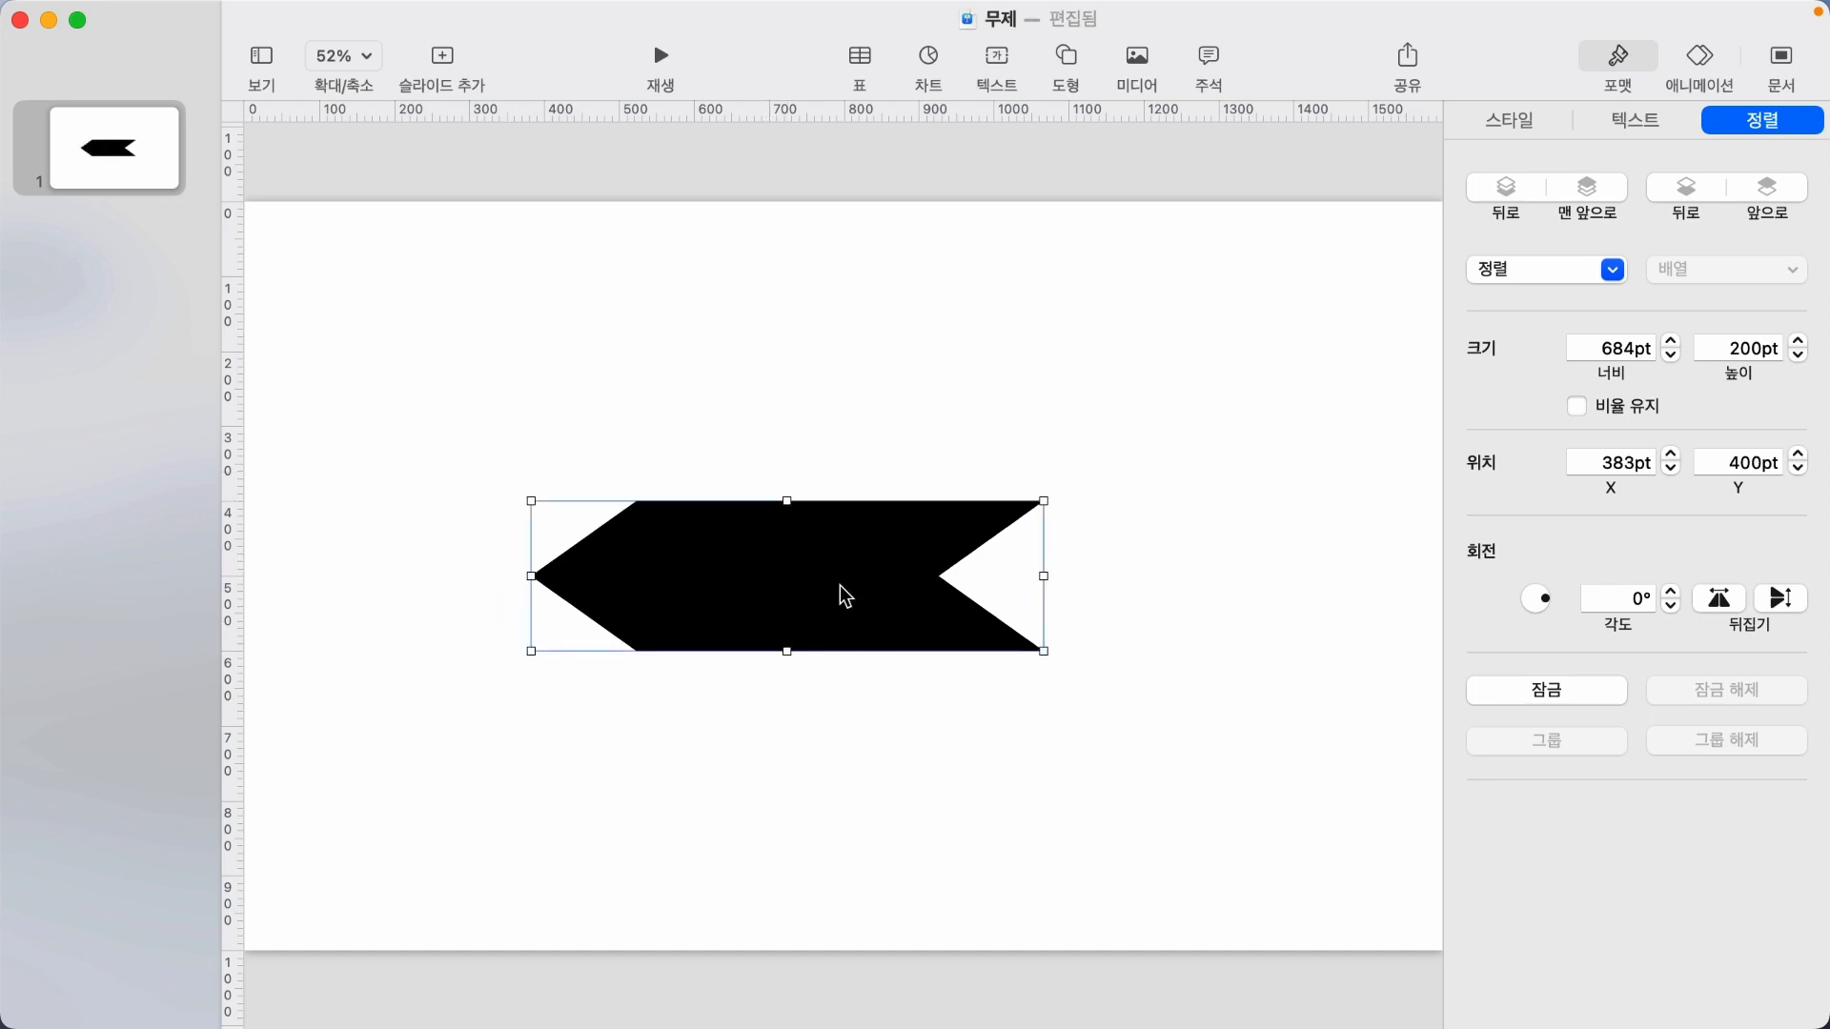
drag(707, 576, 760, 576)
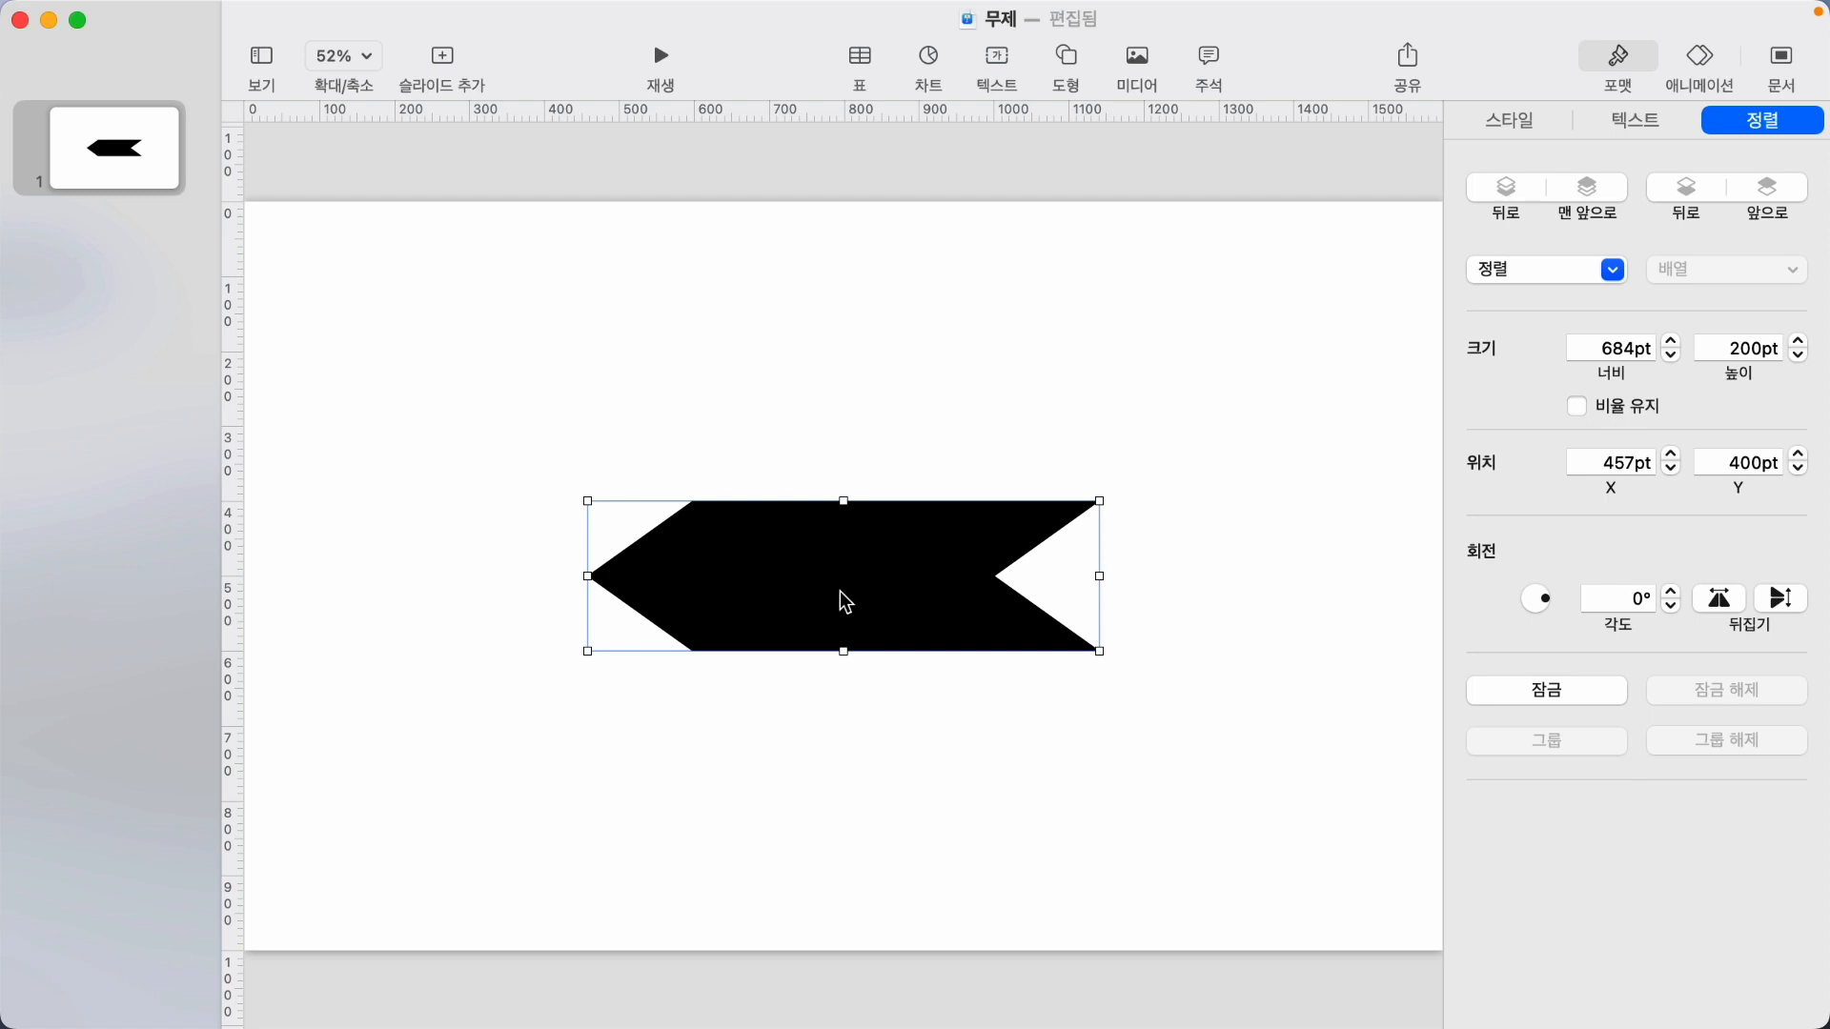
Make the merged shape editable and split its path at the upper and lower tips of the notched end.
right_click(758, 536)
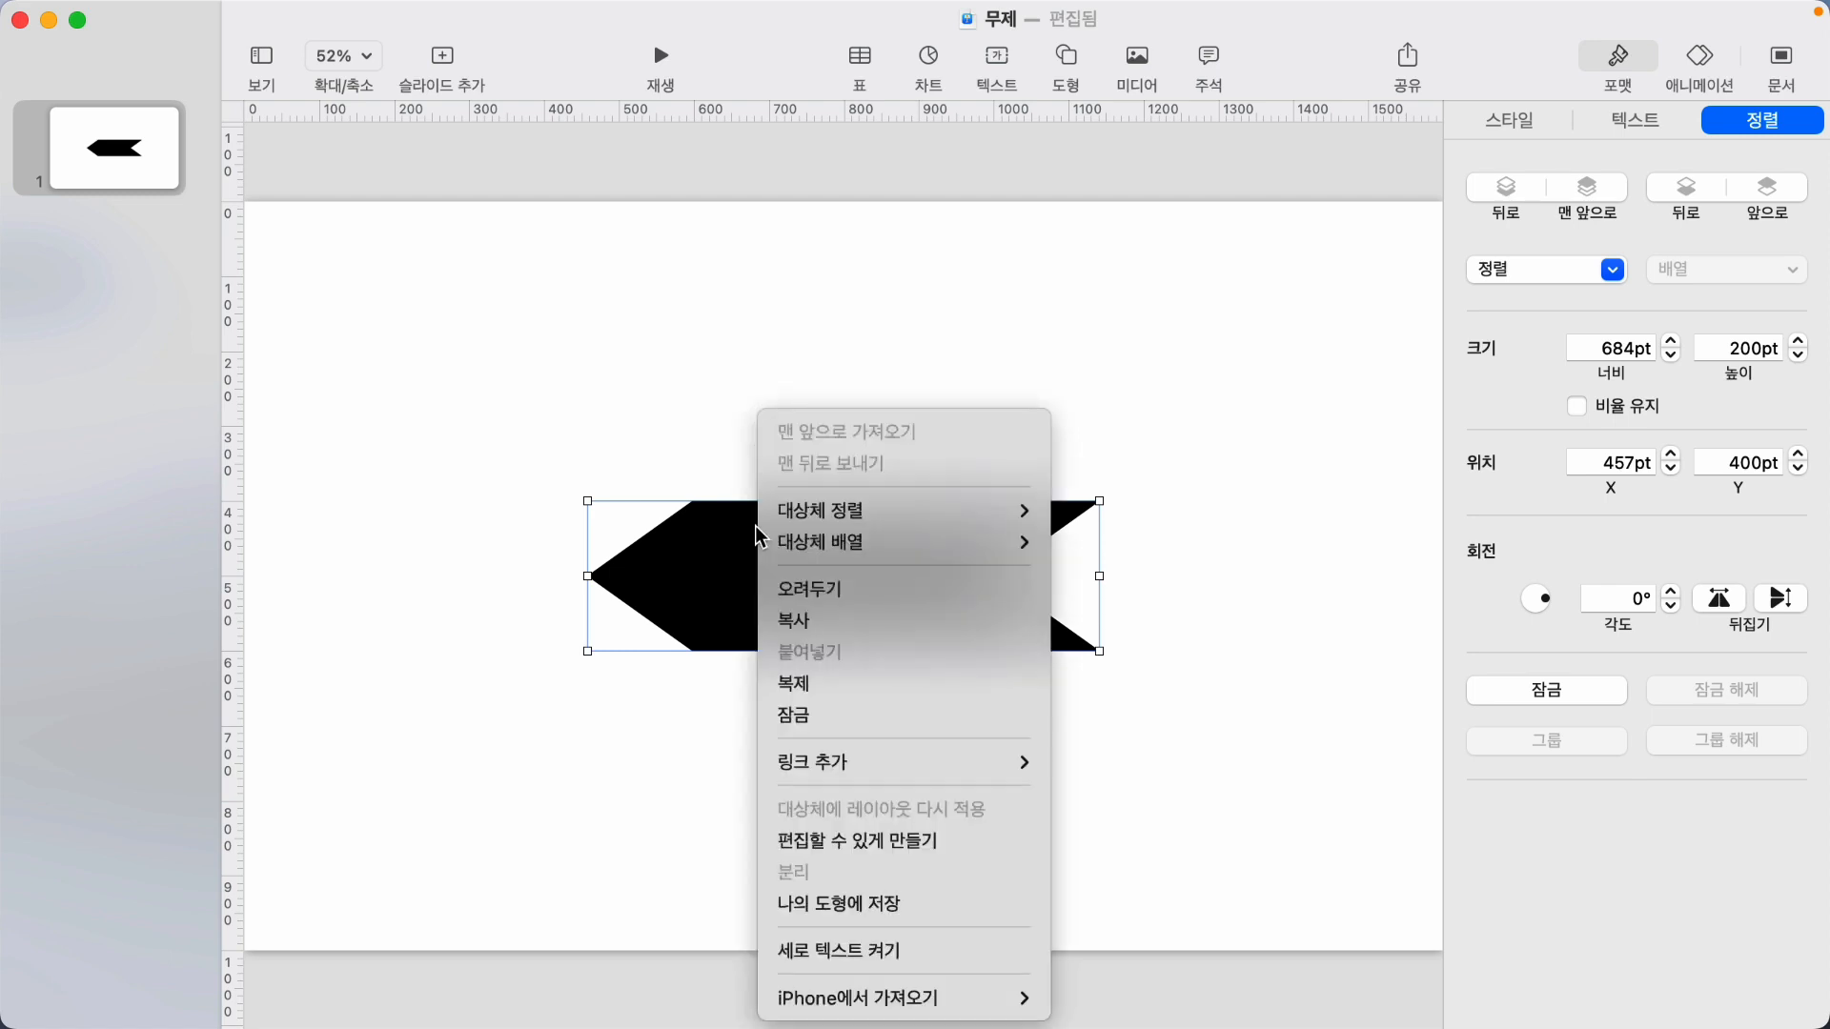
click(886, 849)
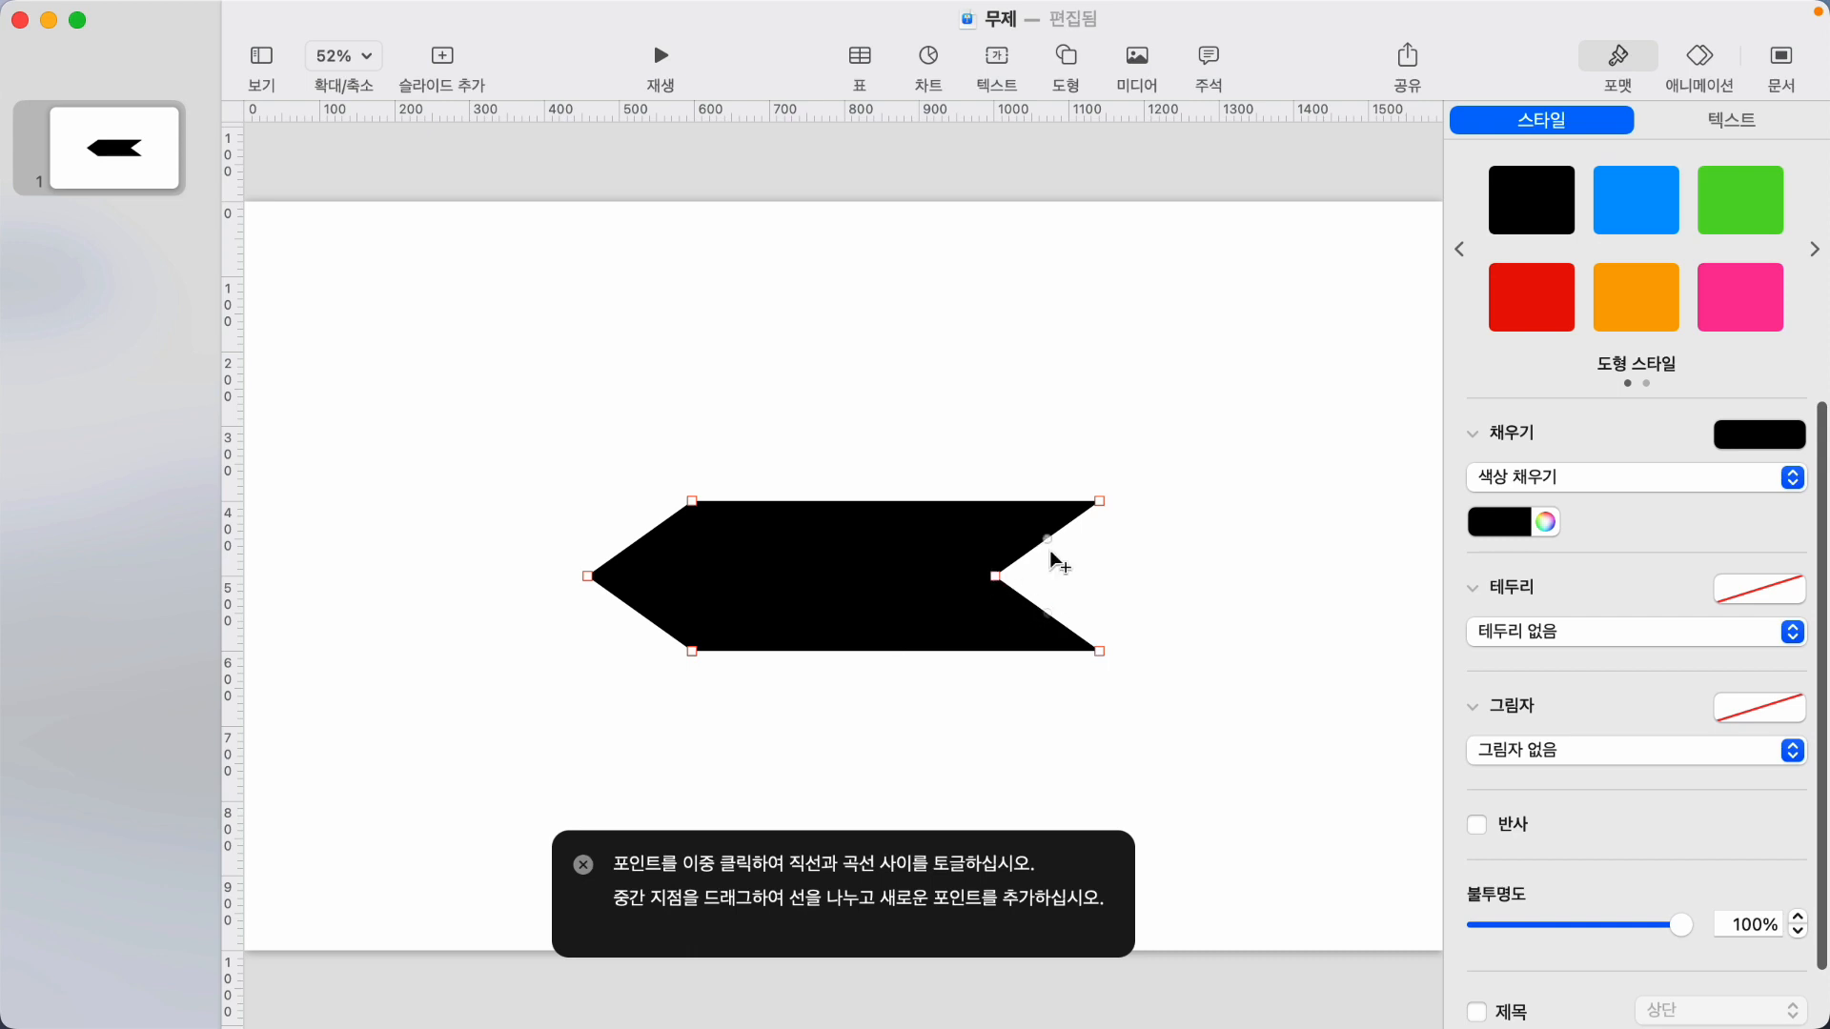
right_click(1101, 502)
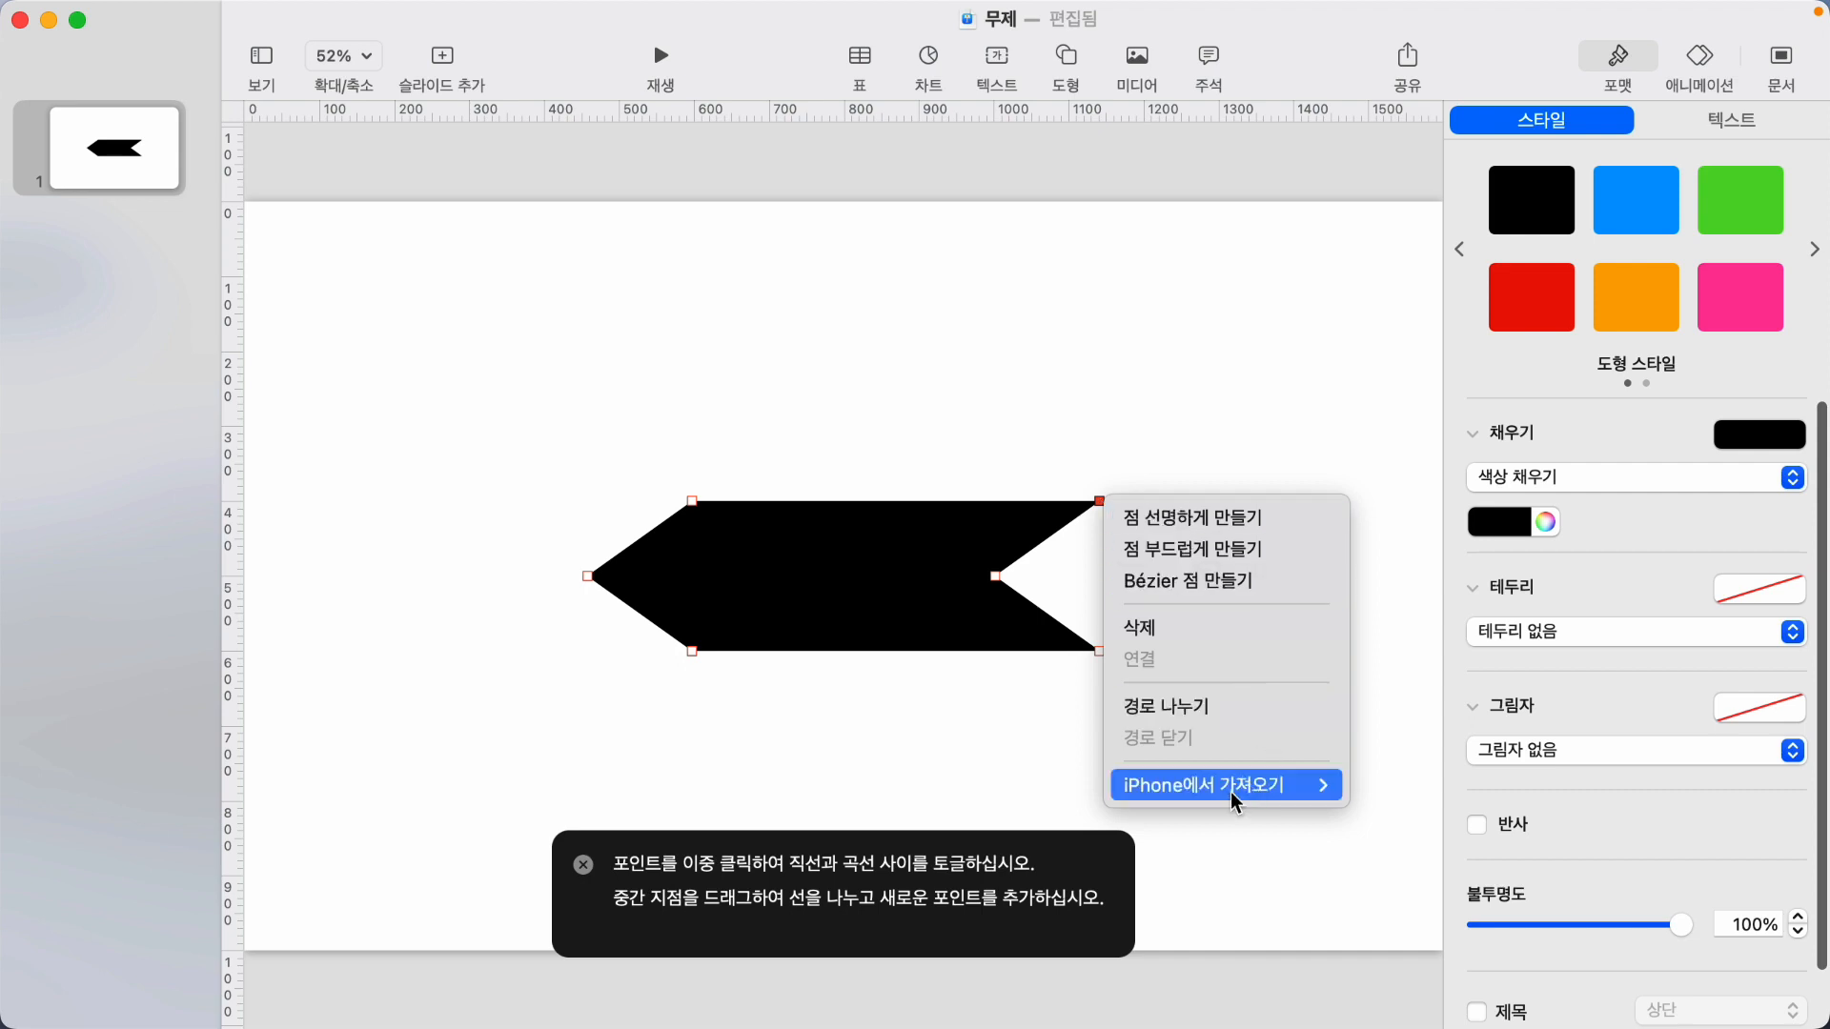
click(1175, 711)
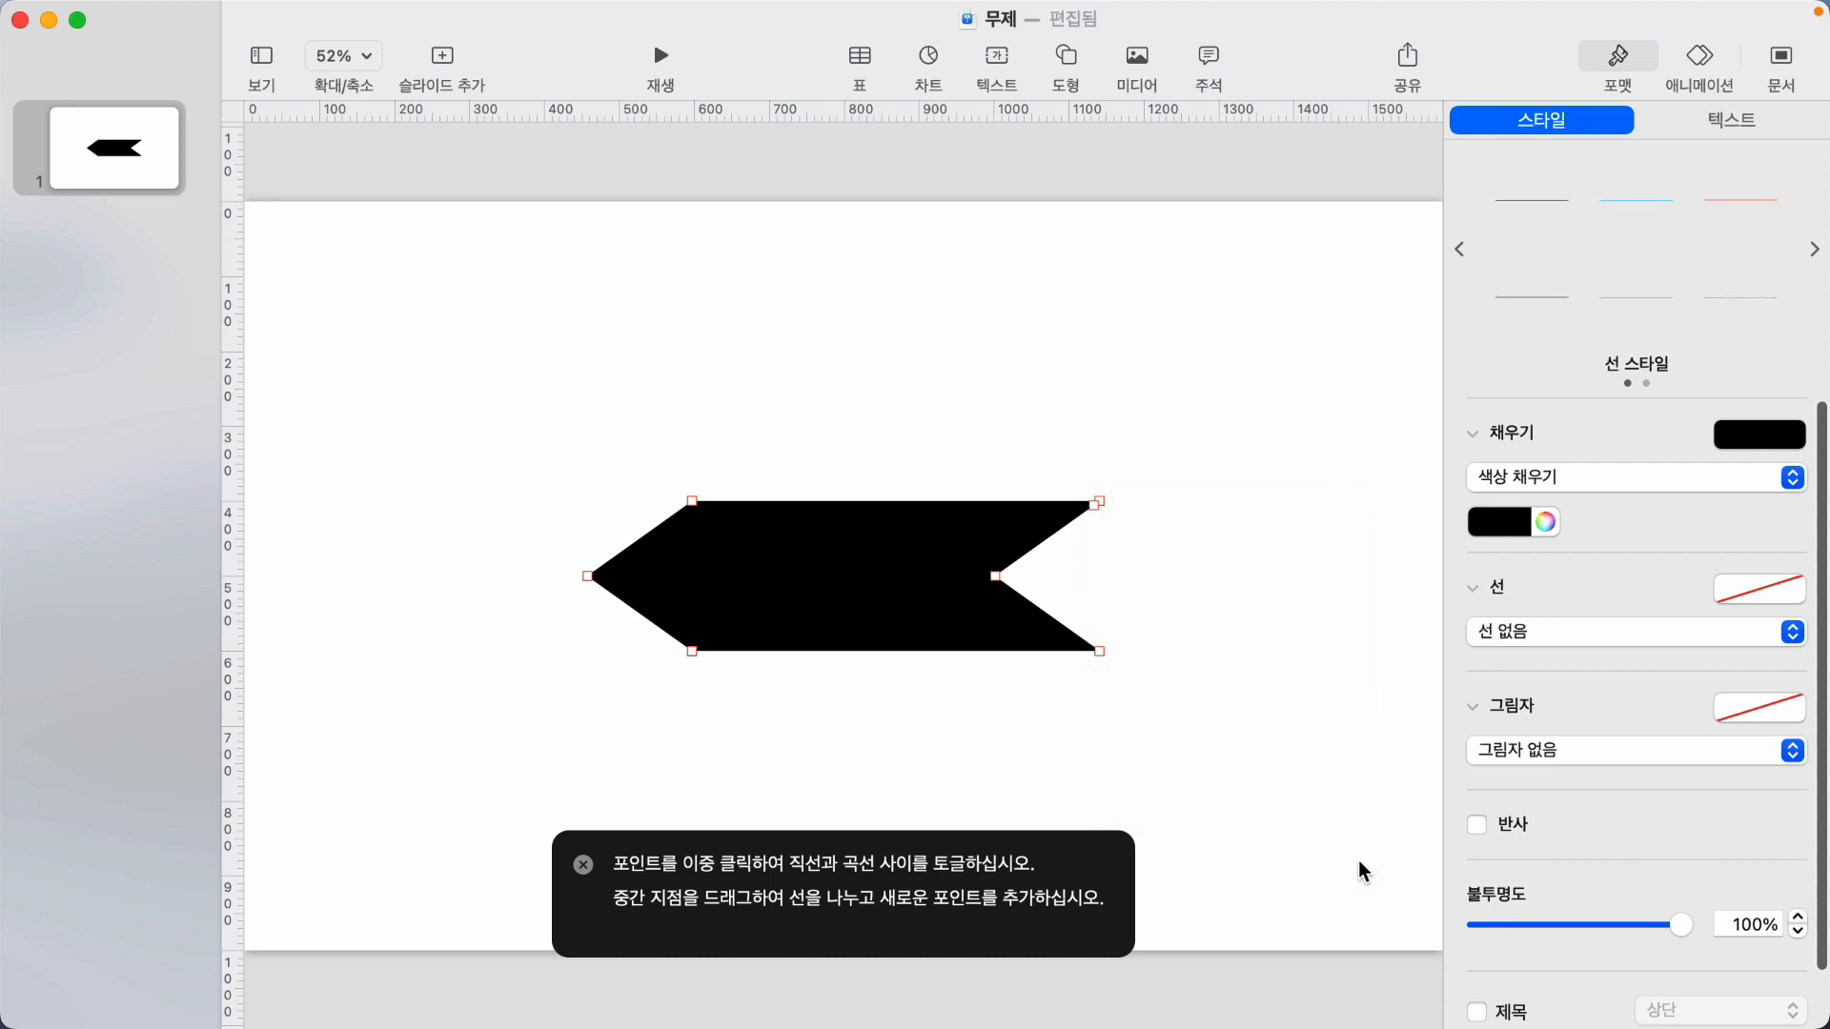
right_click(1101, 653)
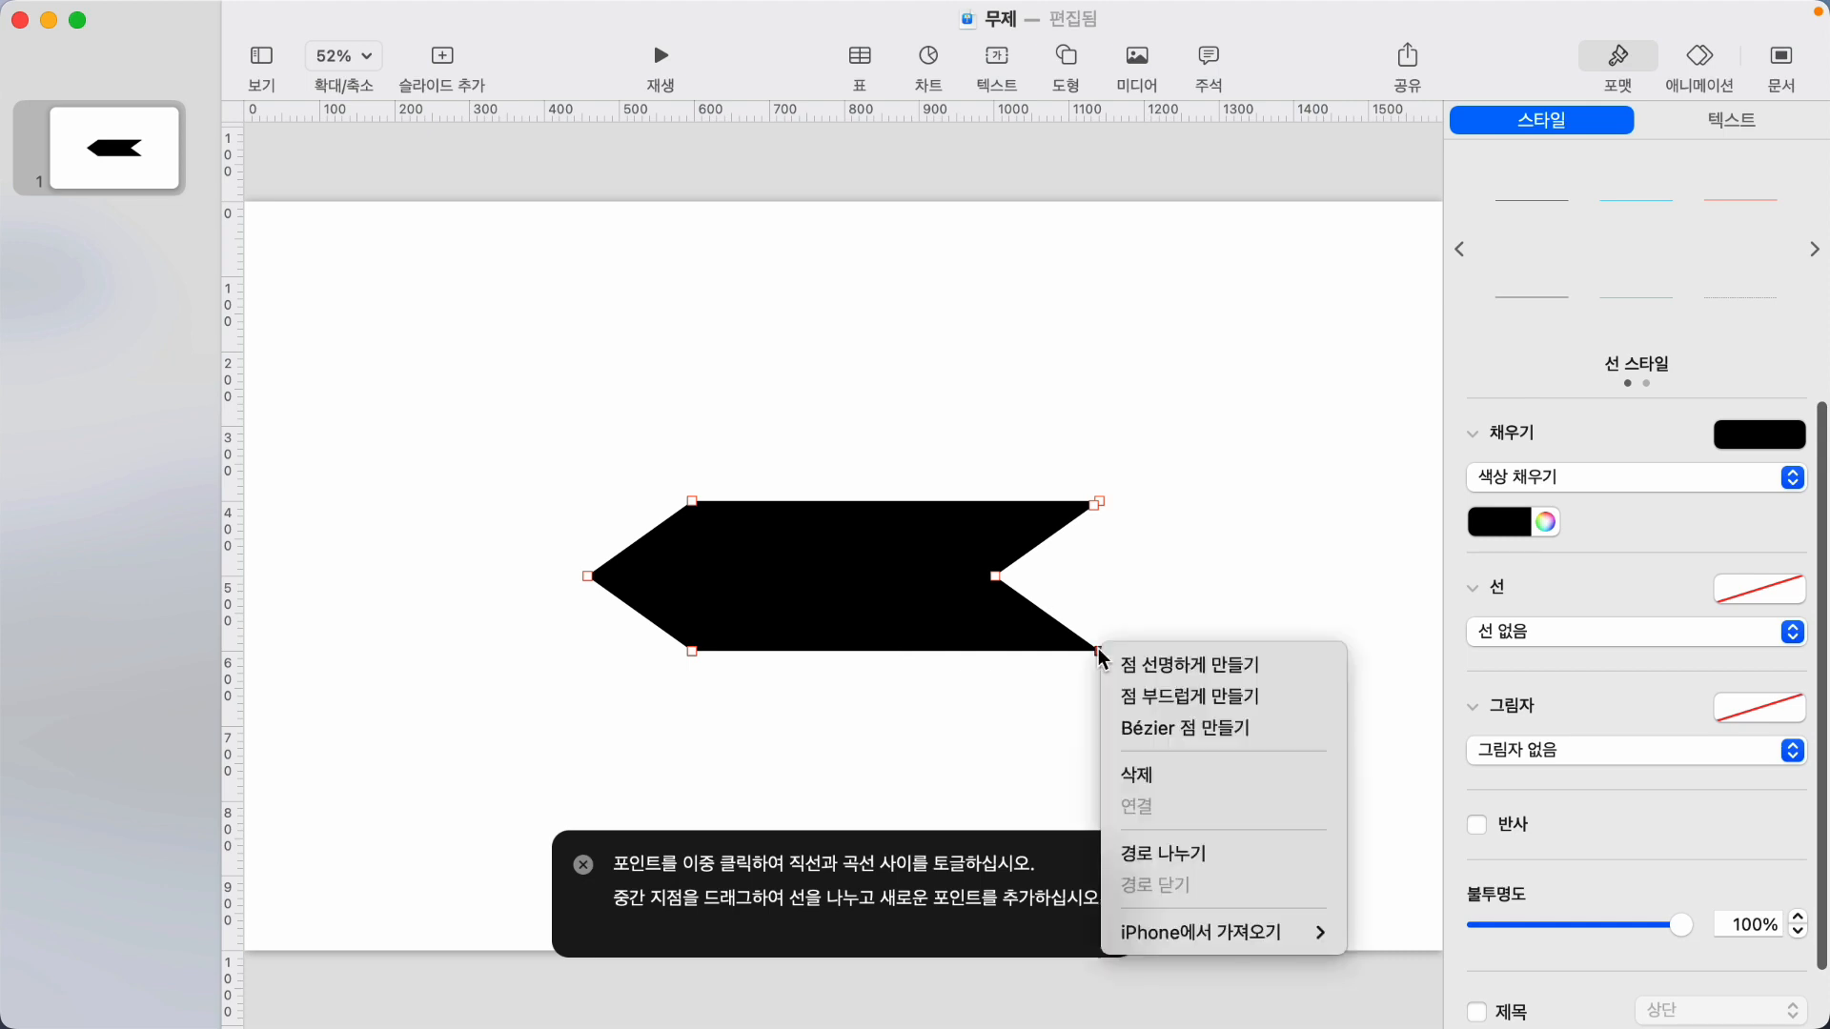
click(1200, 855)
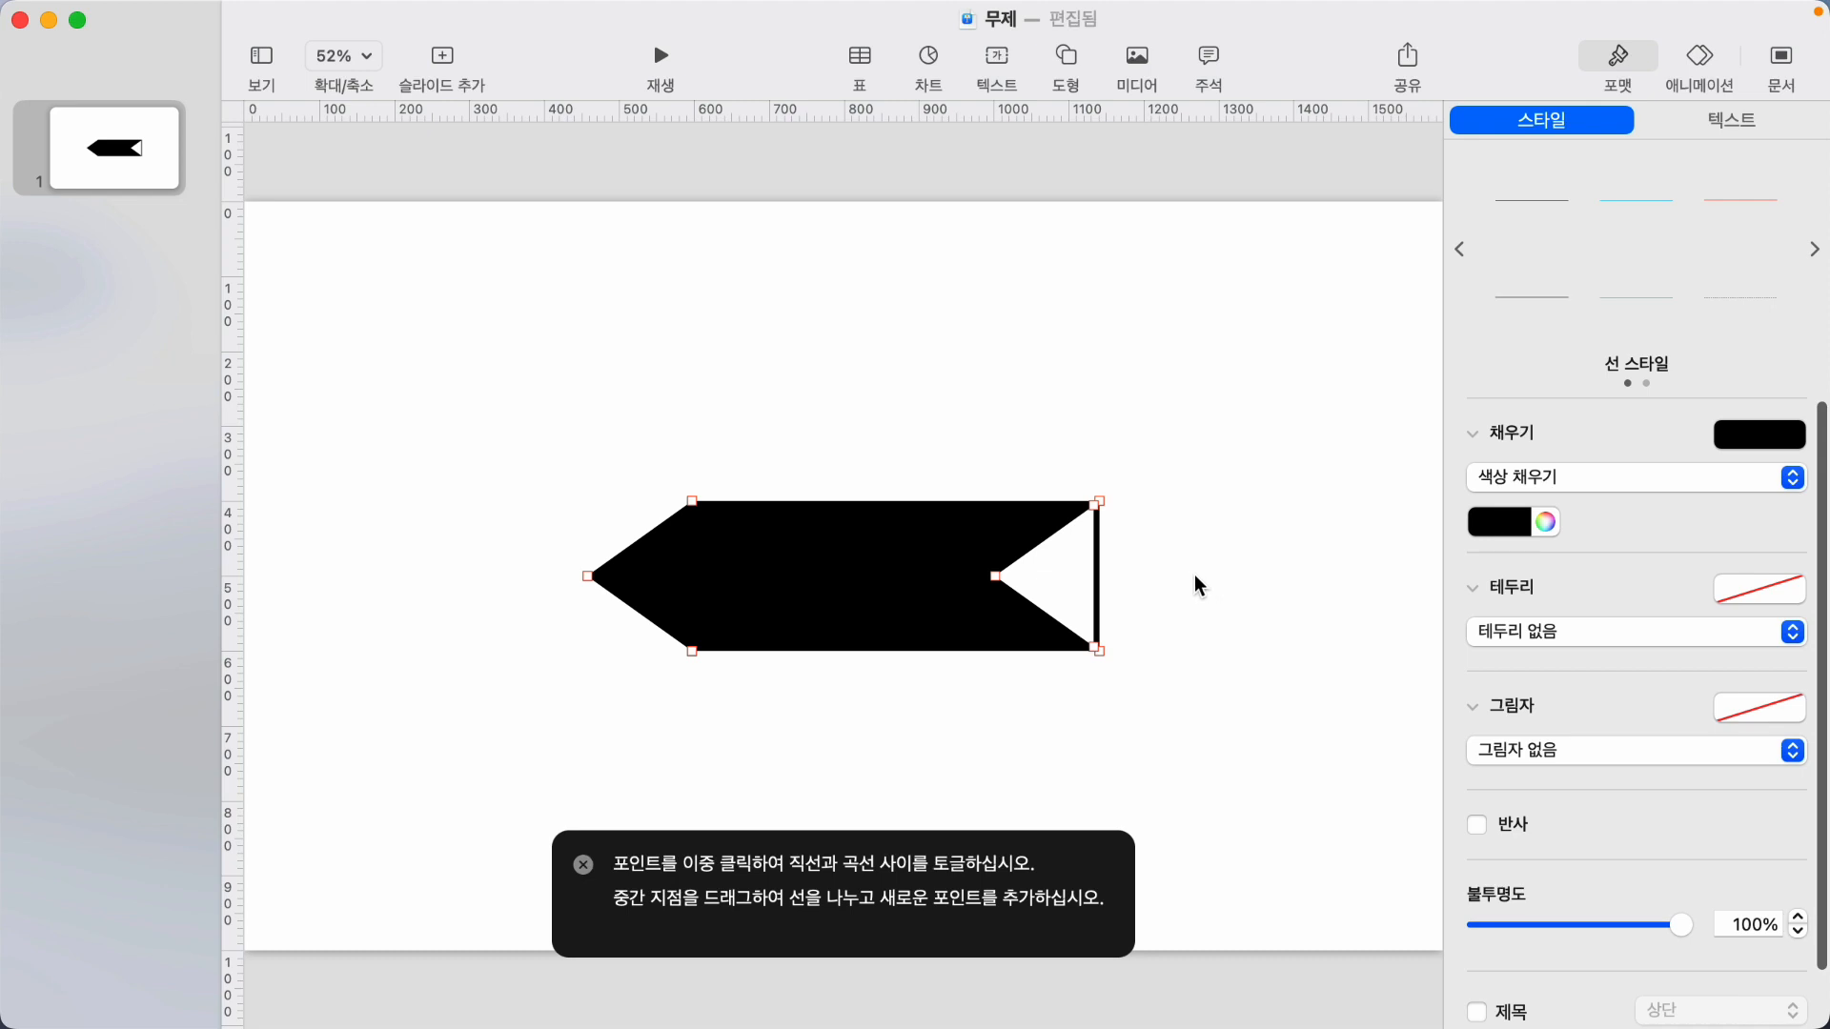
click(994, 577)
click(1205, 590)
Remove the split shape's fill and give it a 1 pt black line border.
click(957, 562)
click(1522, 120)
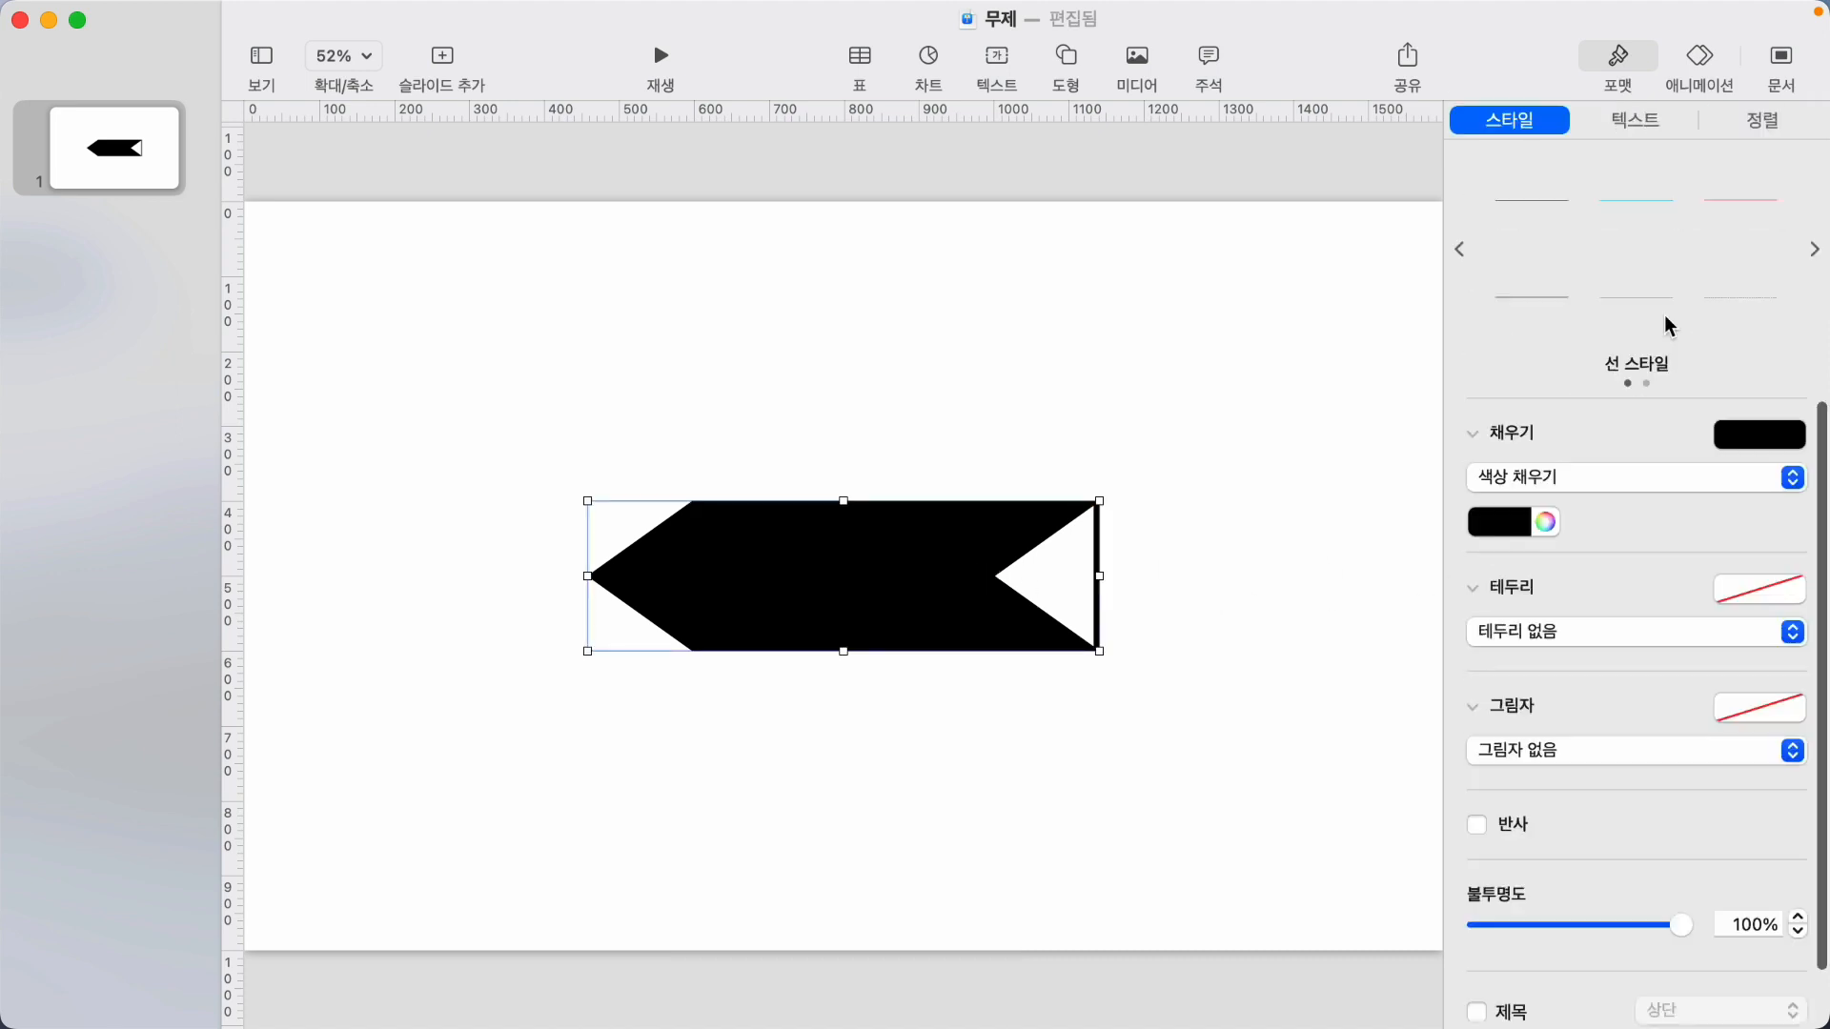
click(1738, 442)
click(1735, 427)
click(1557, 472)
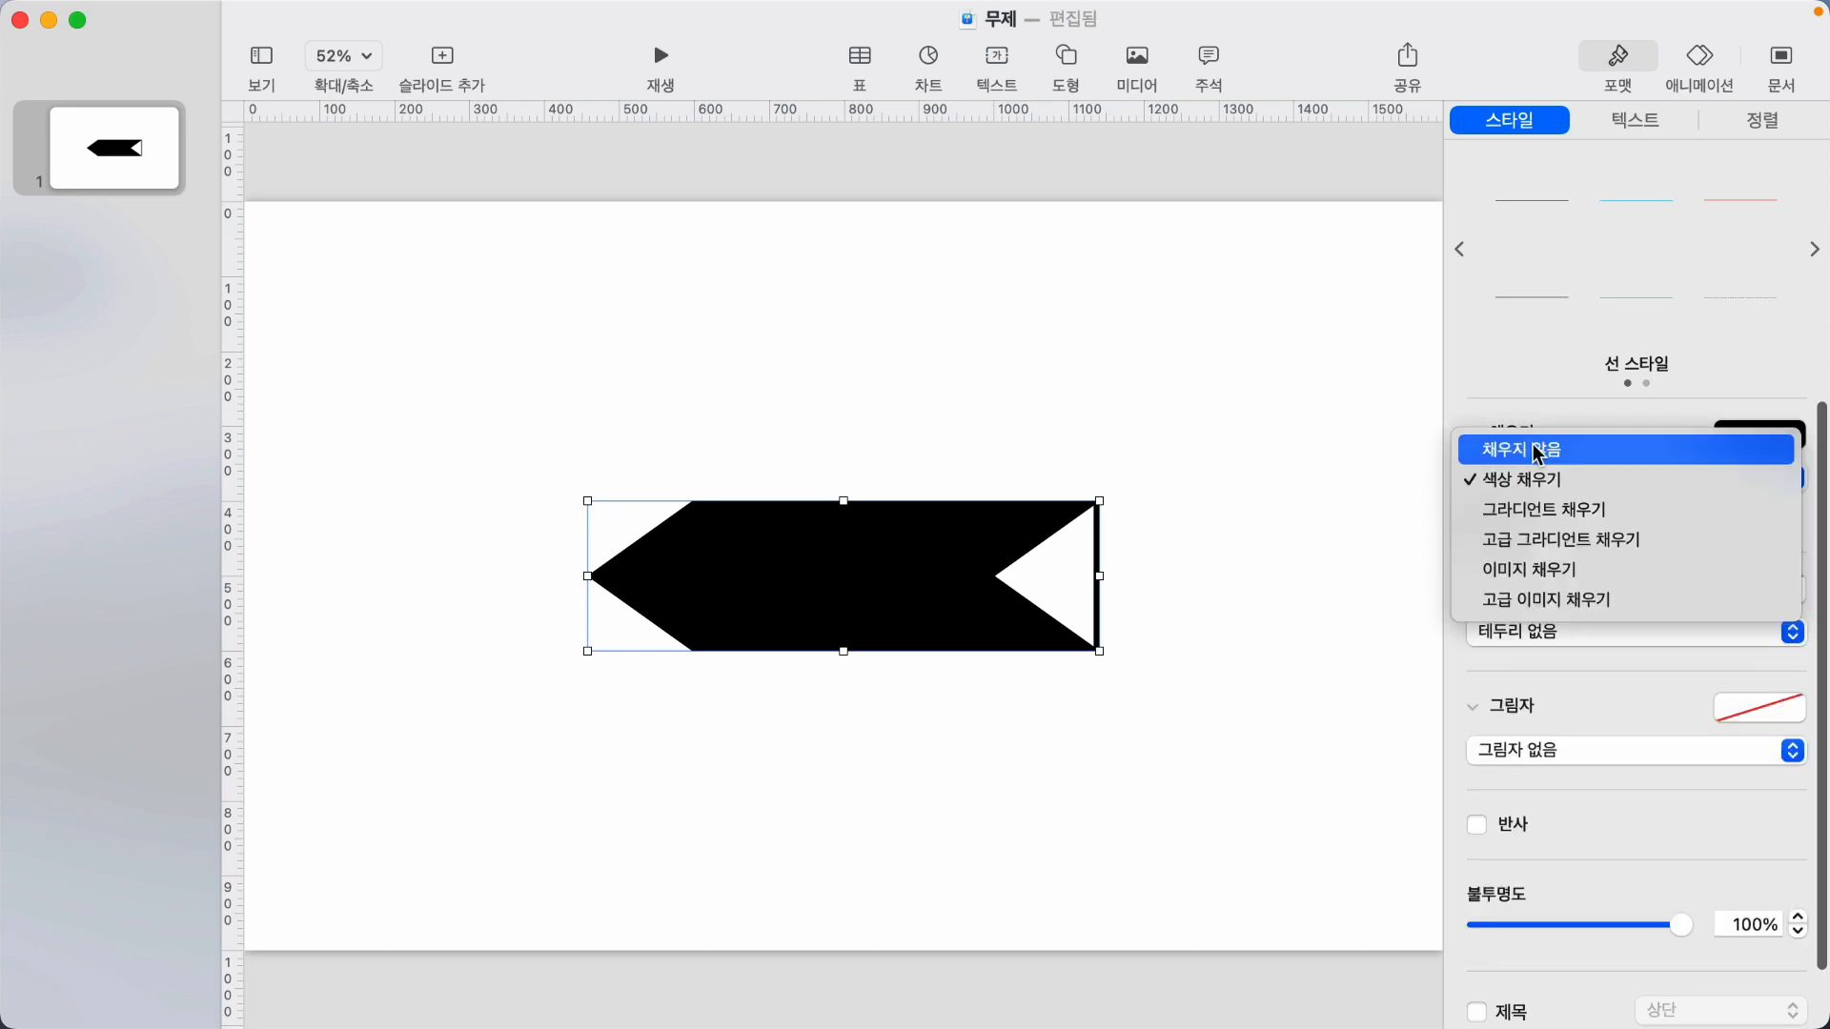
click(1528, 449)
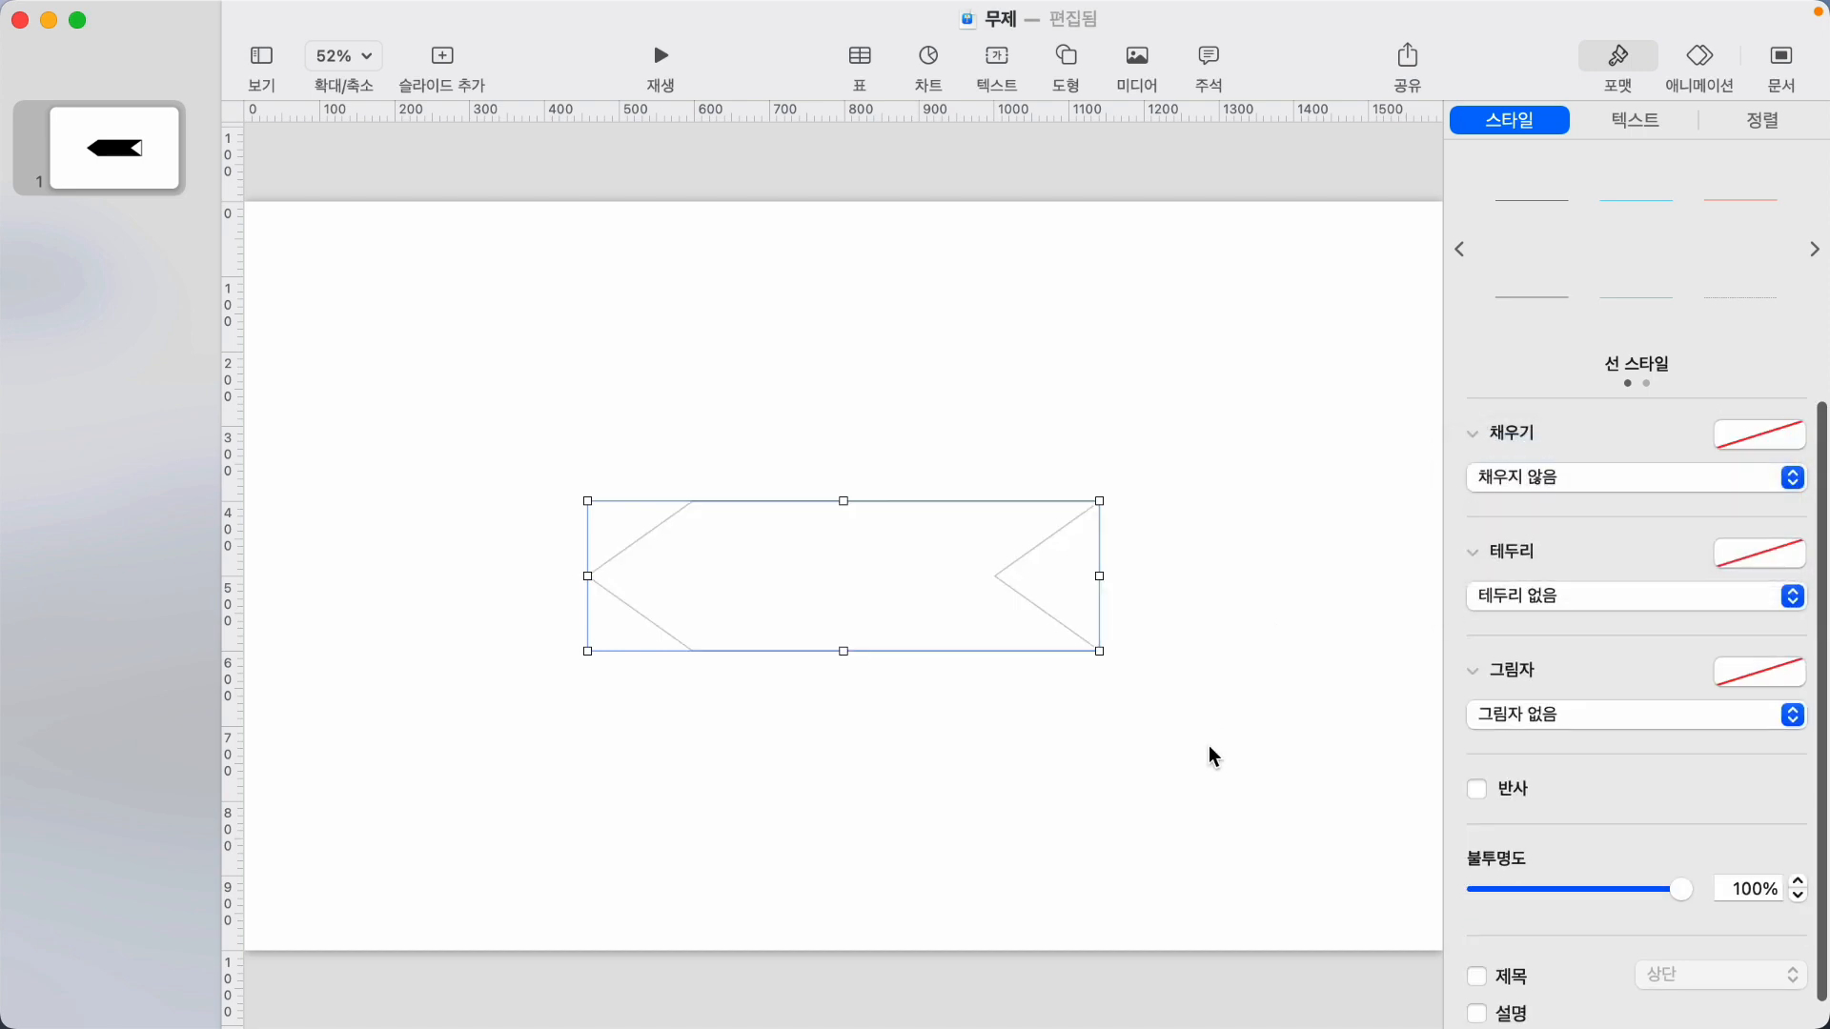
click(1592, 580)
click(1568, 660)
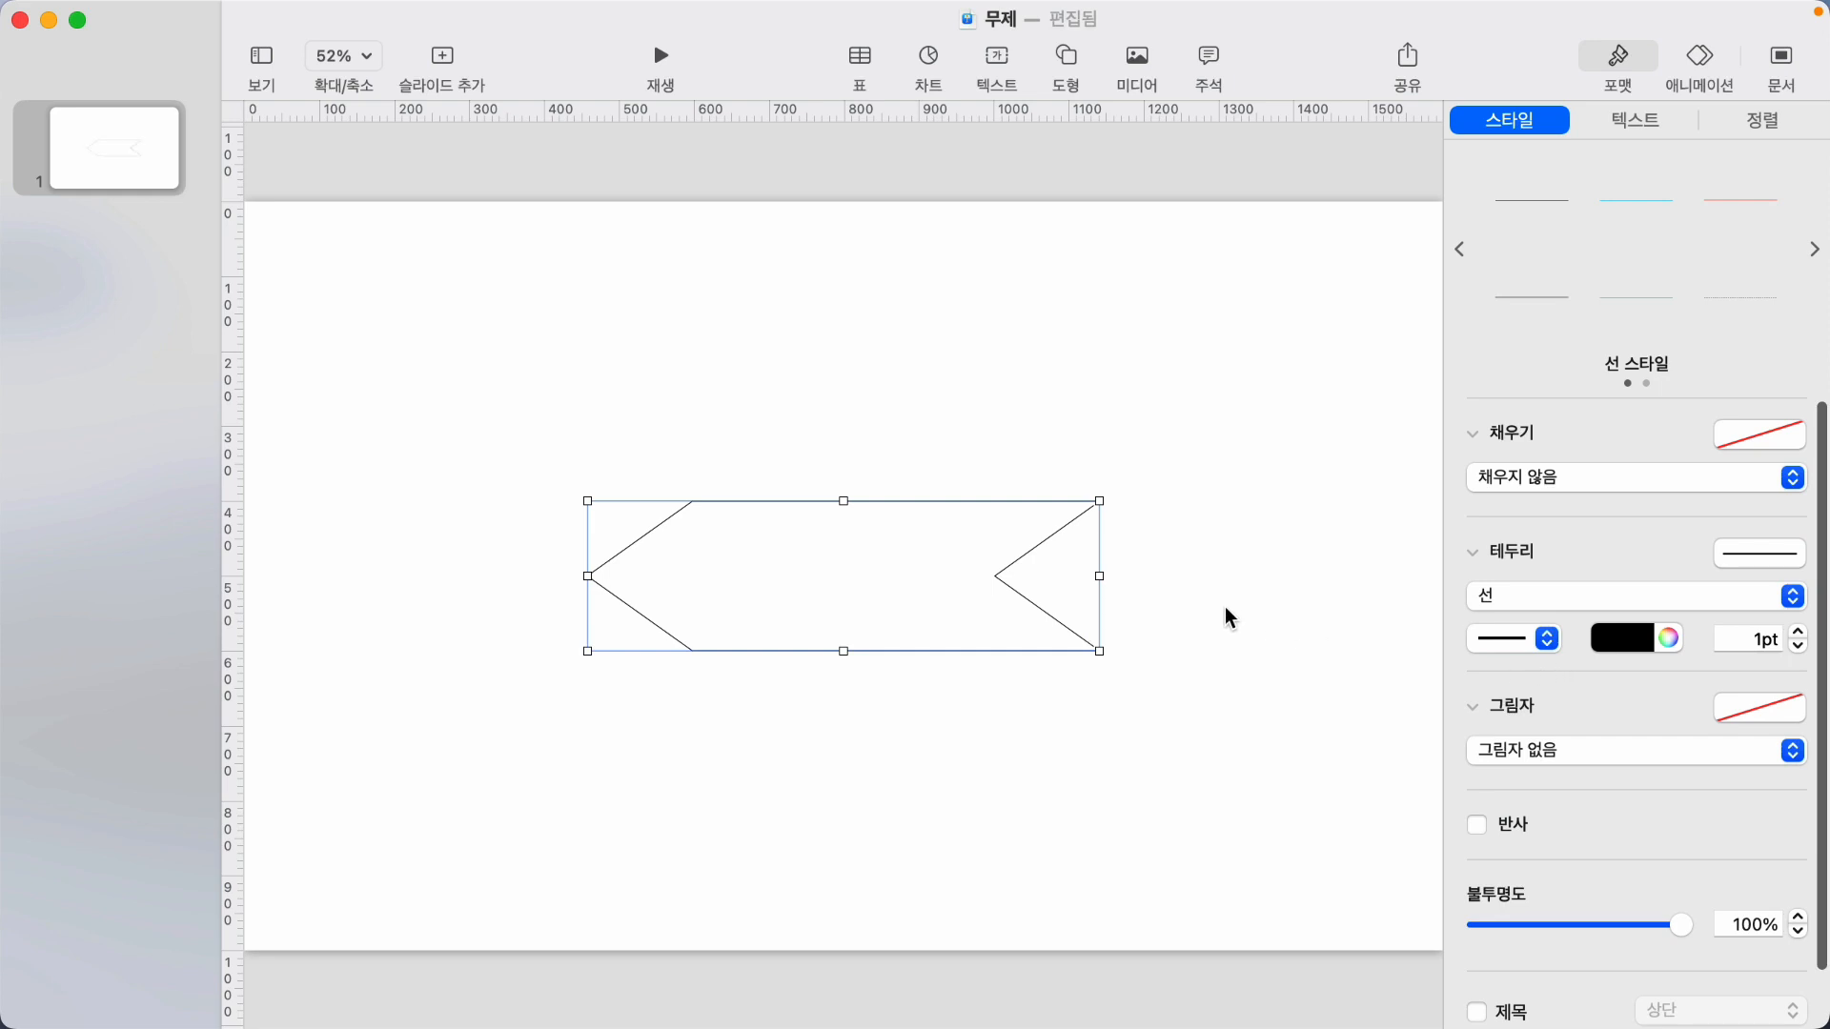
click(1115, 788)
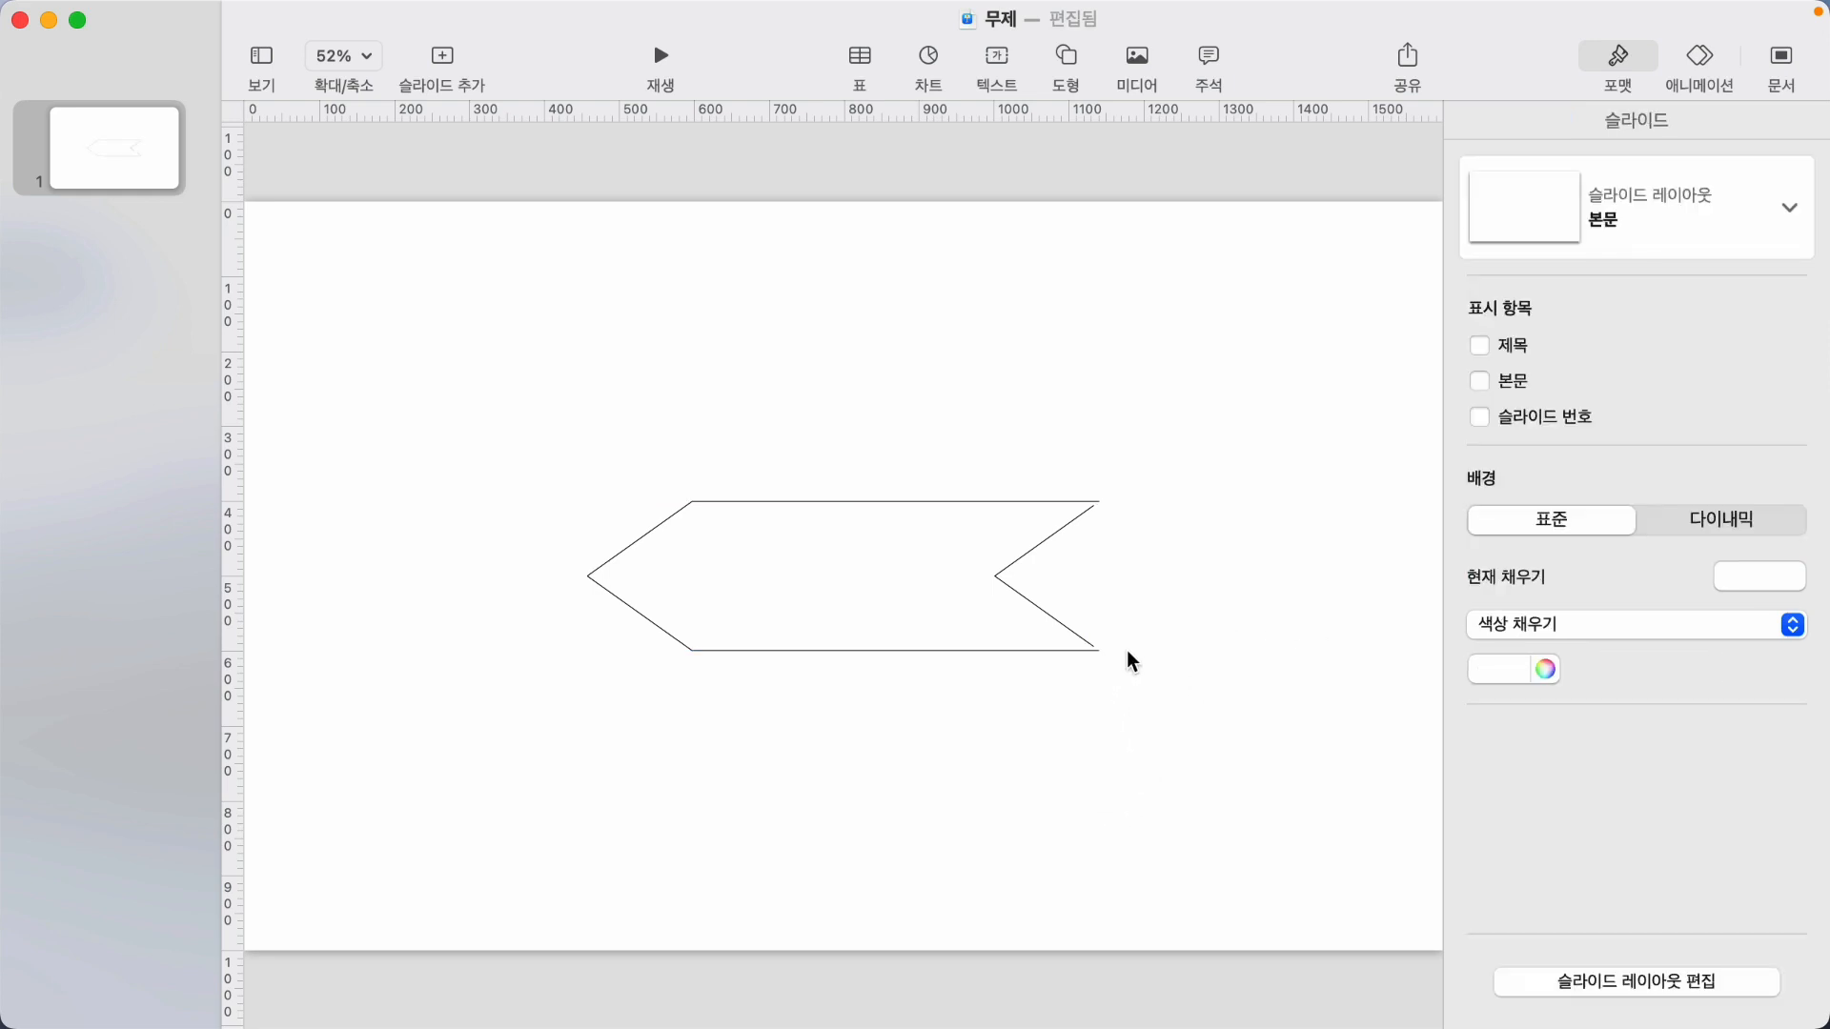
Enlarge the view to 100% and break the outlined shape apart into separate line objects.
click(346, 57)
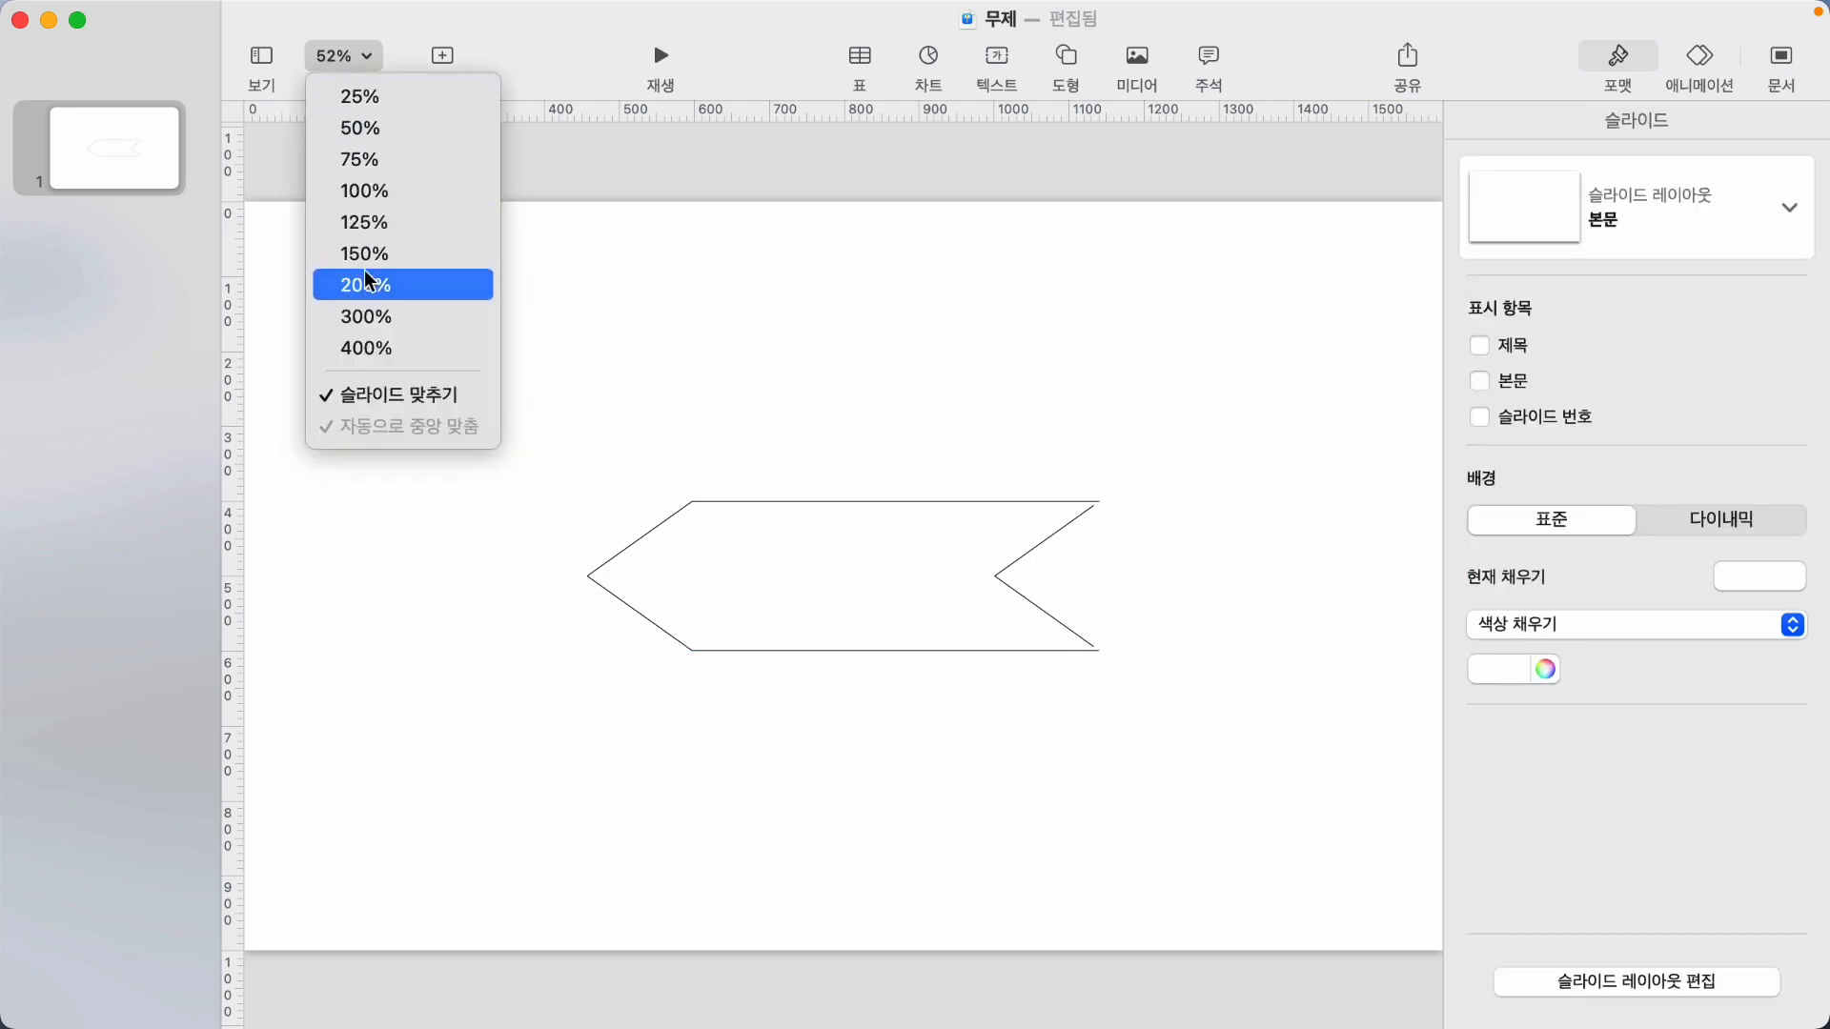
click(388, 191)
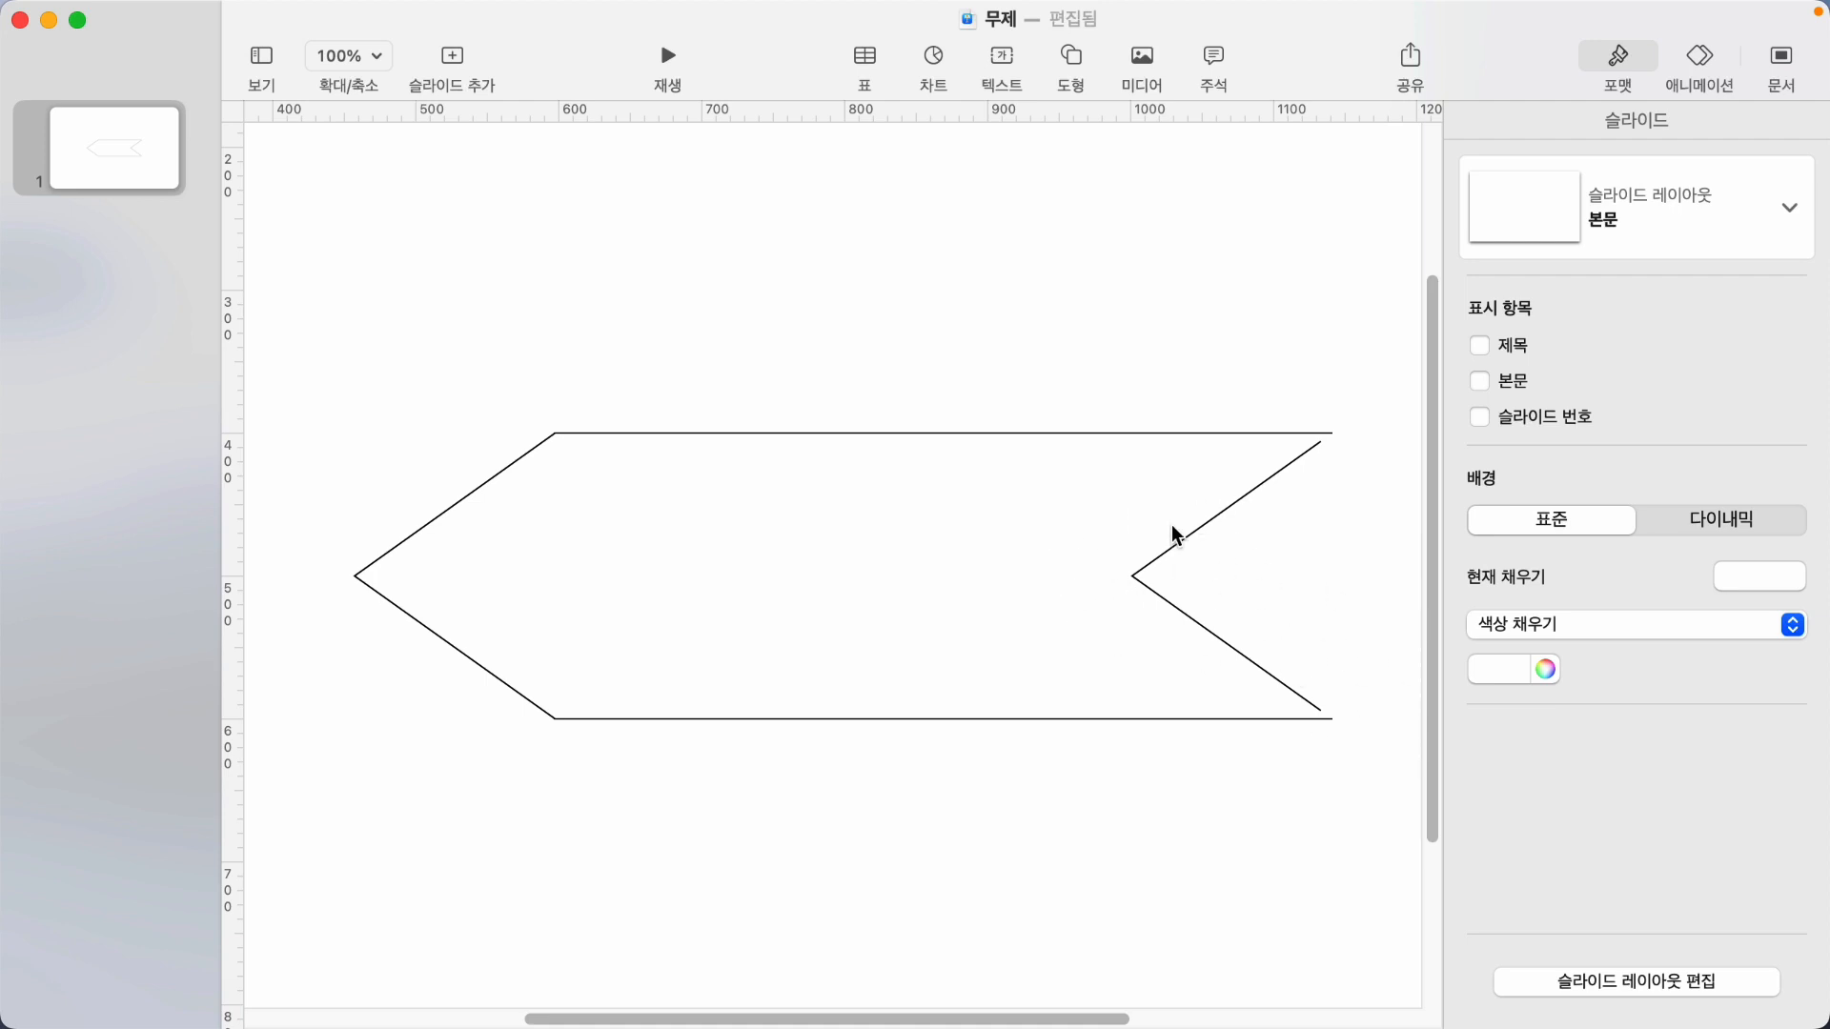
click(1204, 531)
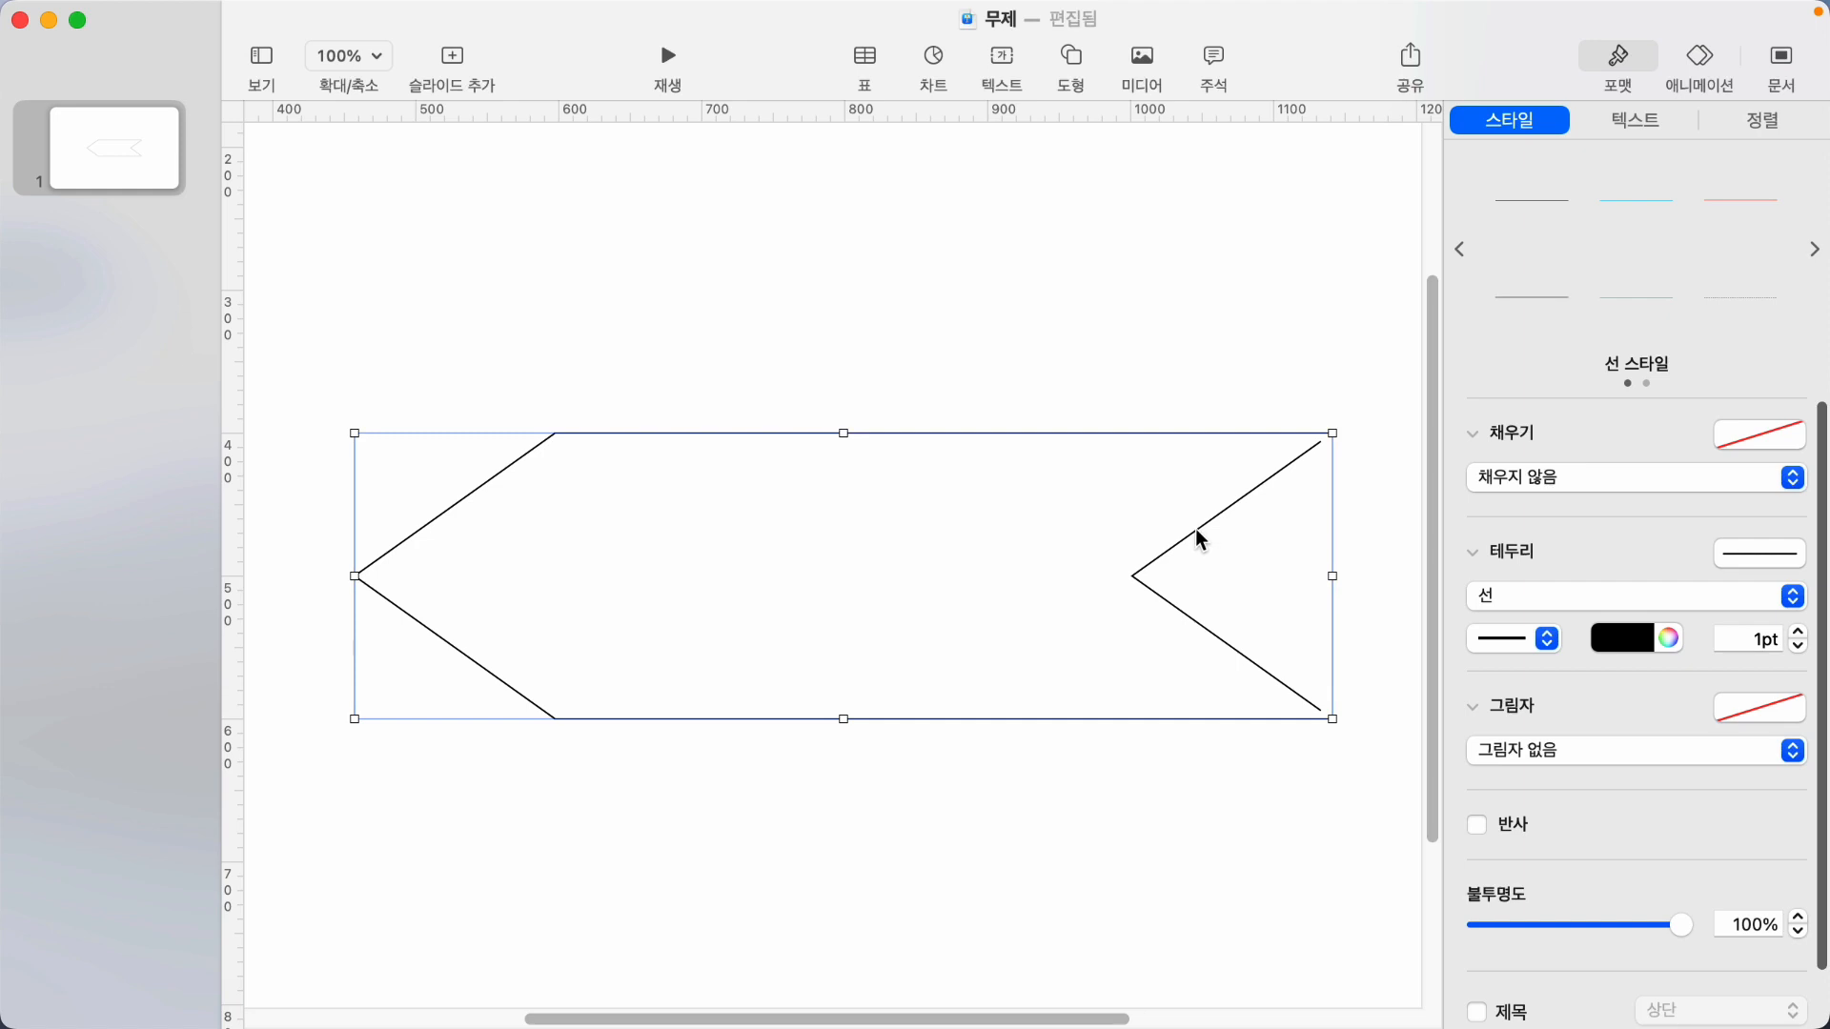
right_click(1199, 539)
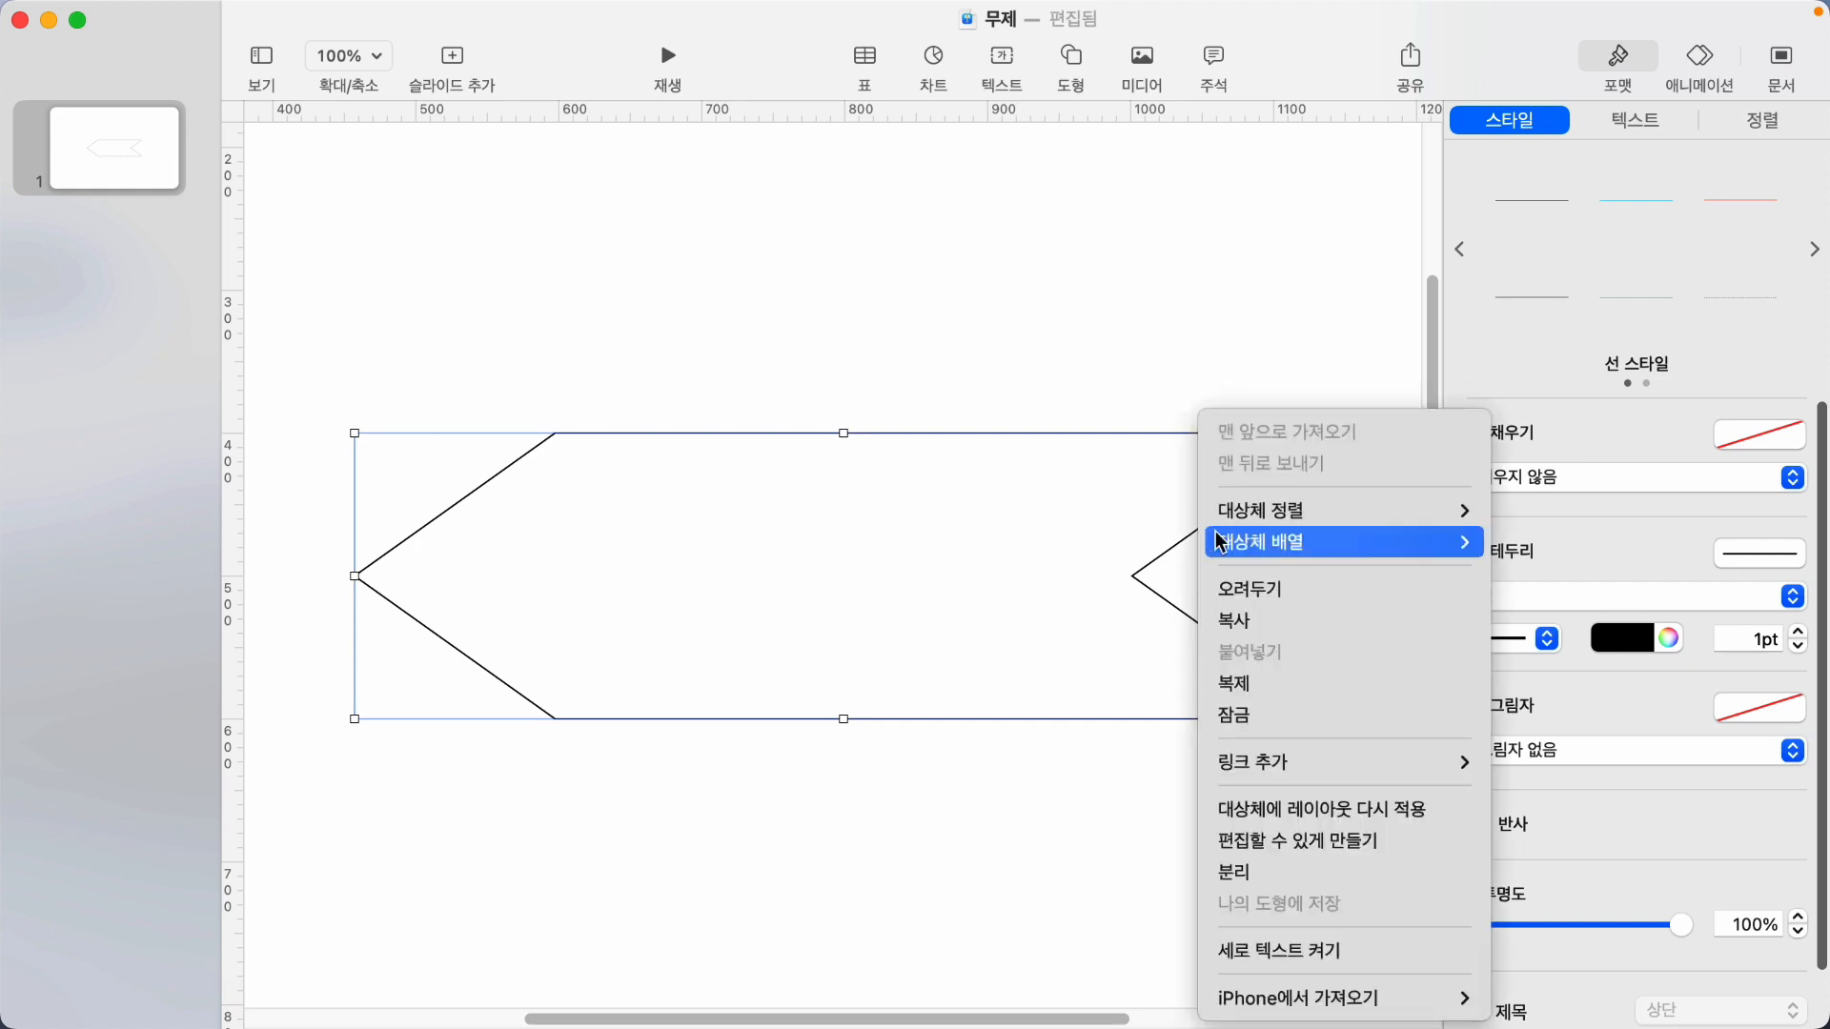
click(1244, 871)
click(995, 854)
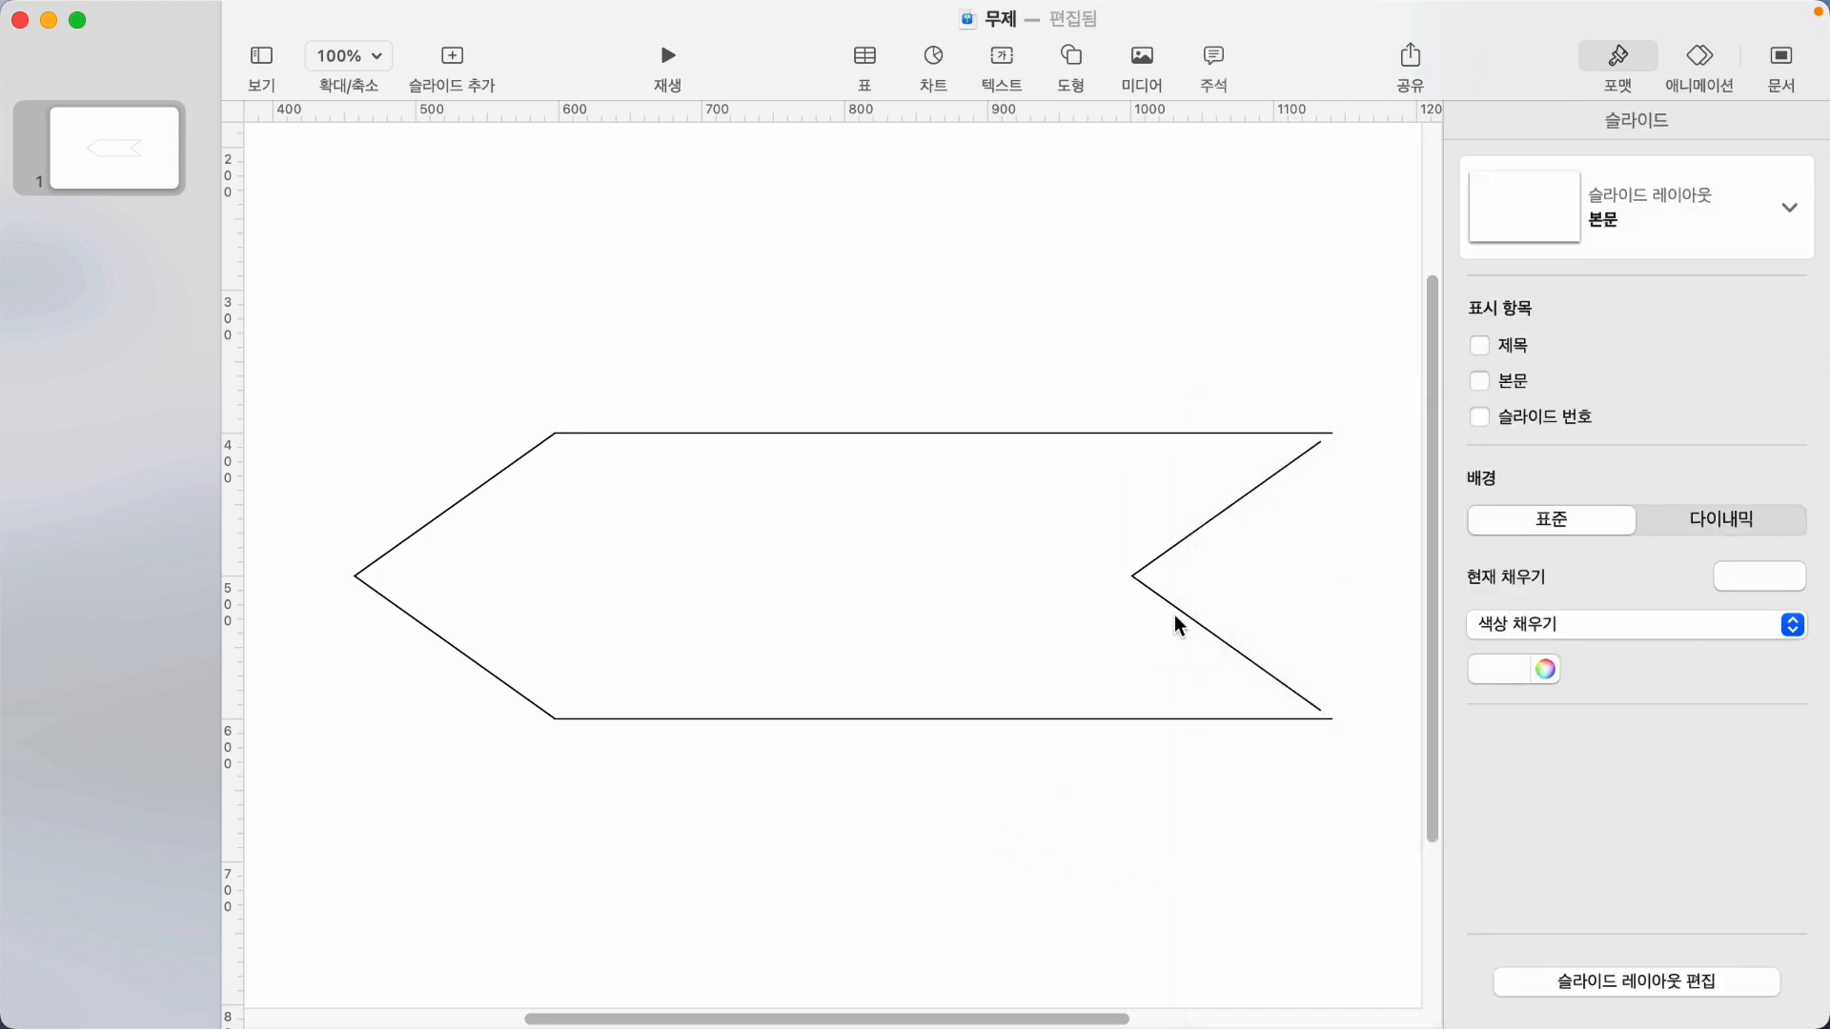
Move the V-shaped notch line up above the outline and shift the remaining outline slightly down.
click(1180, 610)
drag(1180, 610, 897, 290)
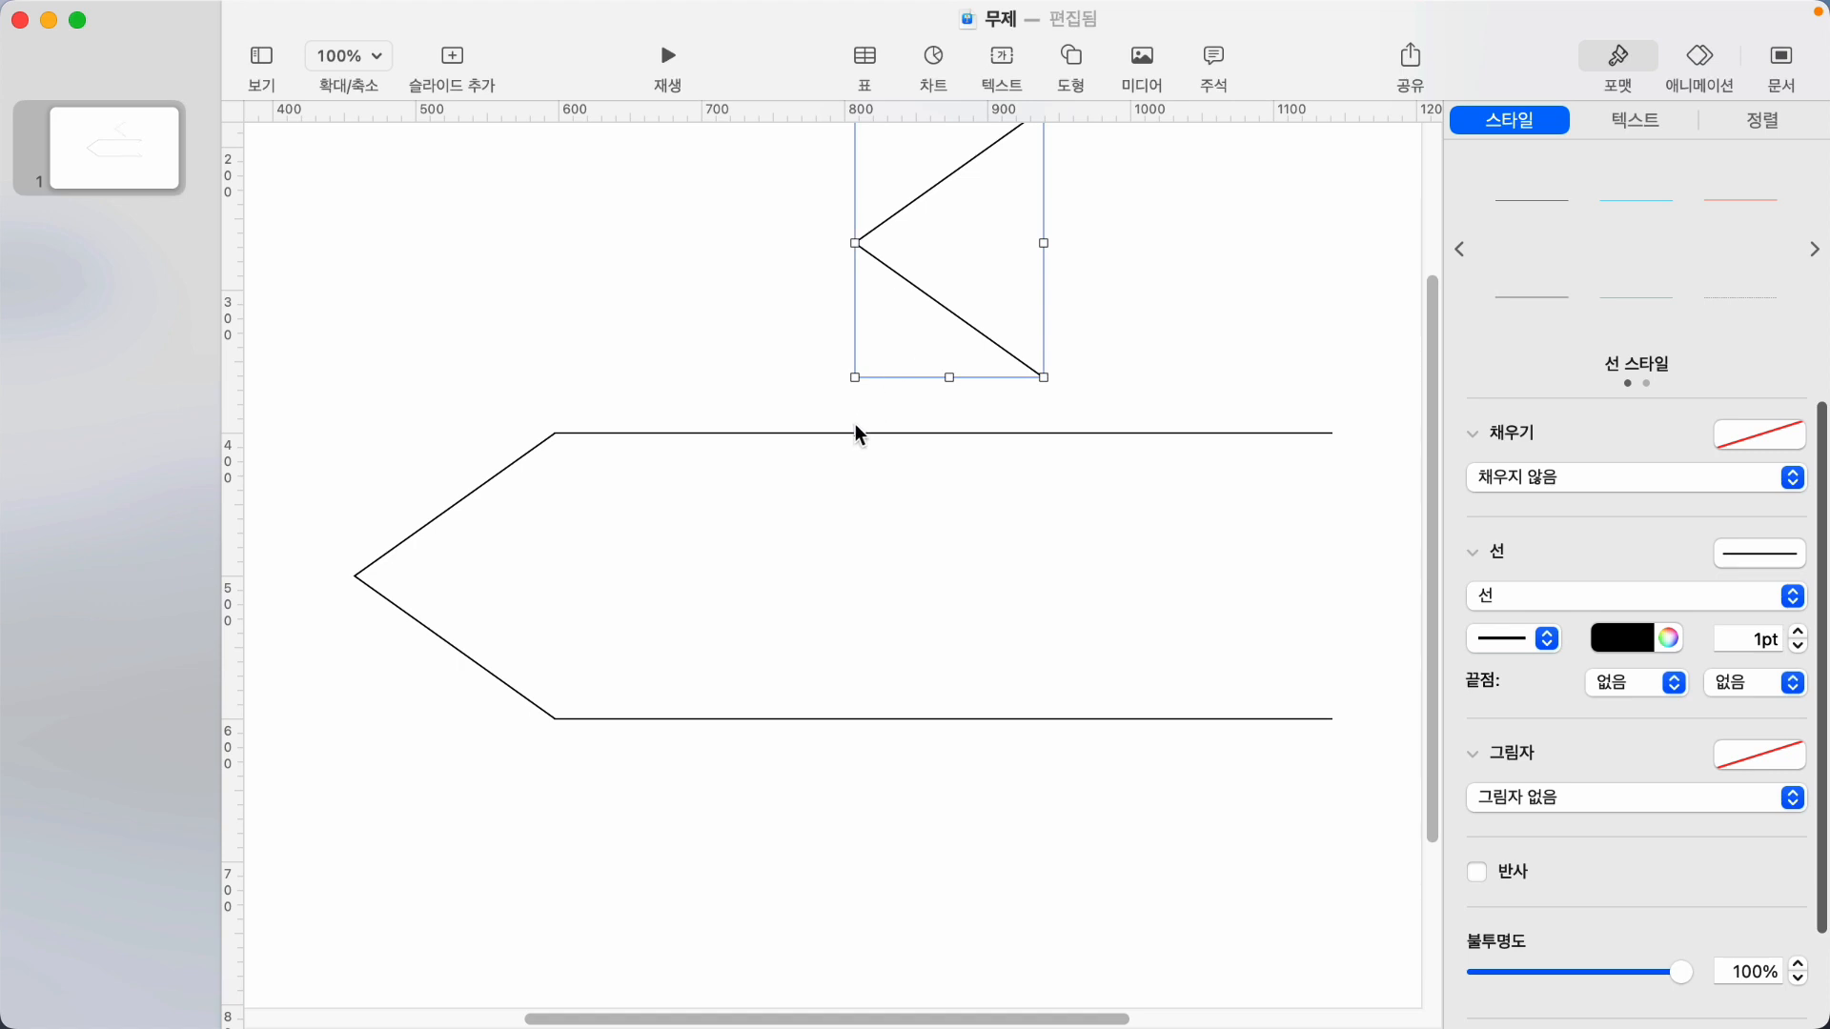
drag(858, 433, 837, 507)
click(1271, 379)
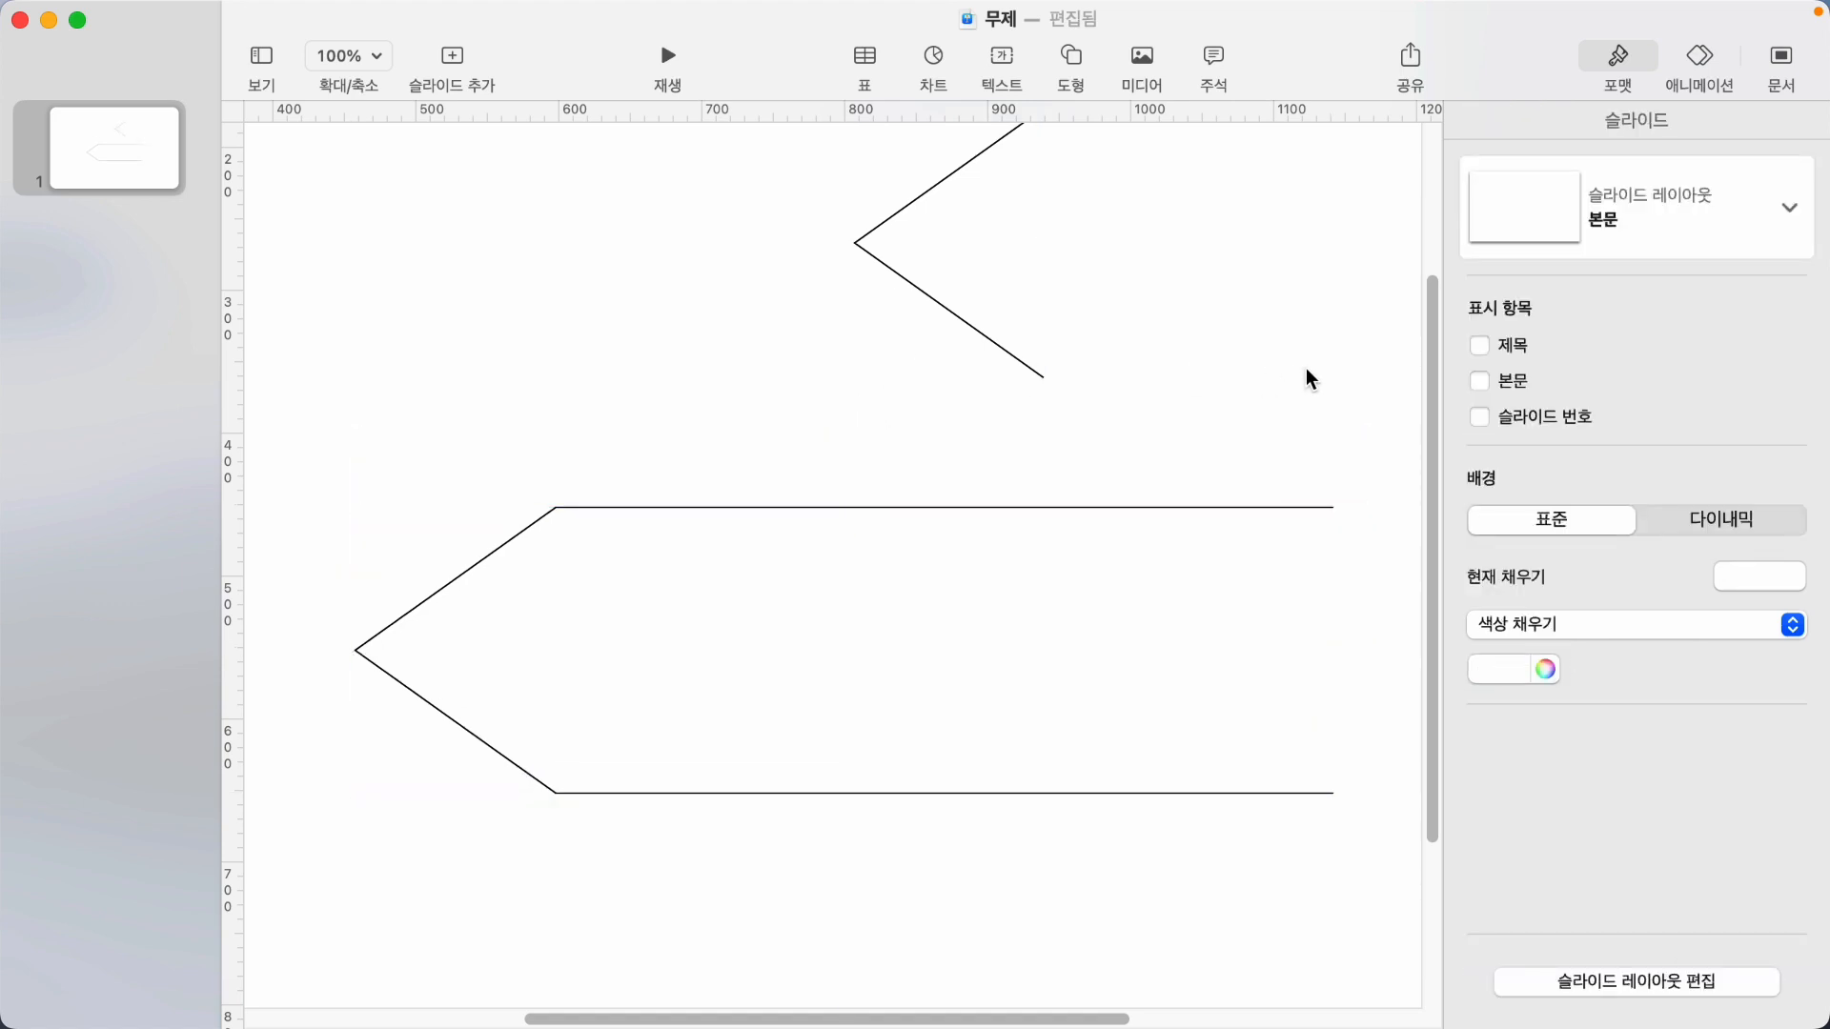
Make the remaining outline editable and split its path at the upper corner beside the pointed end.
scroll(667, 304, up, 5)
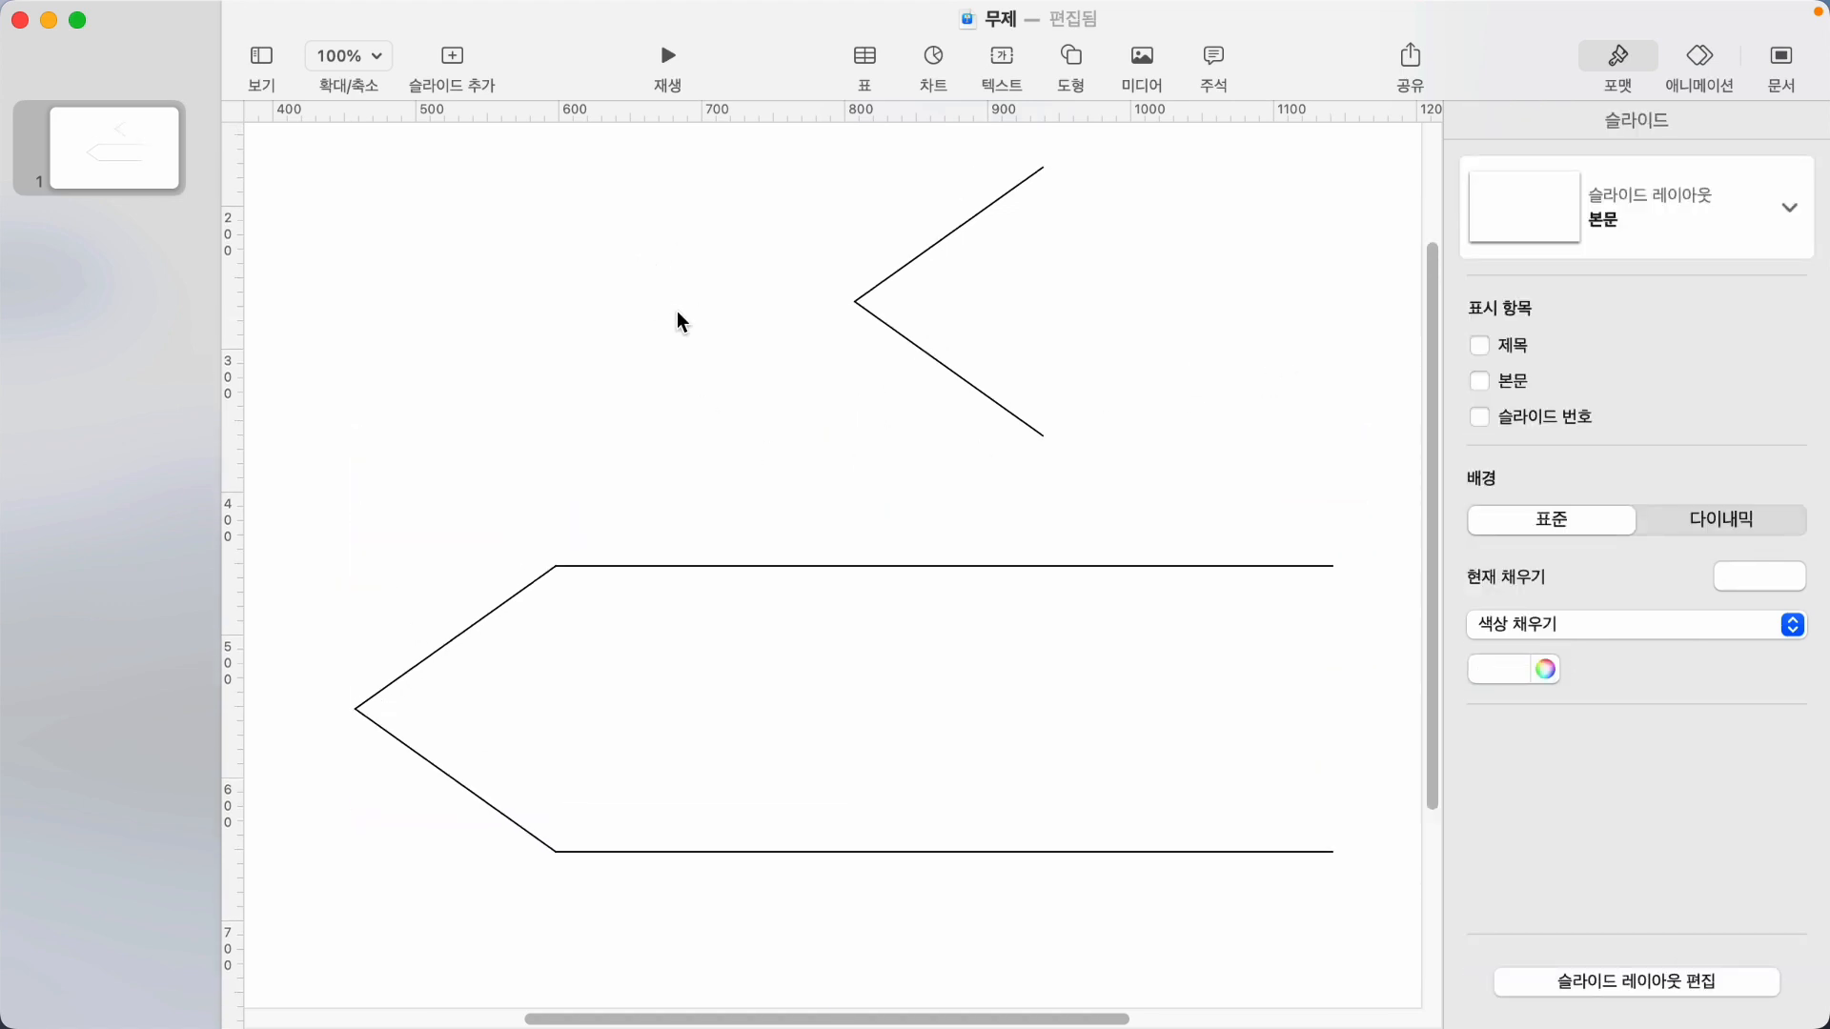
scroll(726, 394, down, 1)
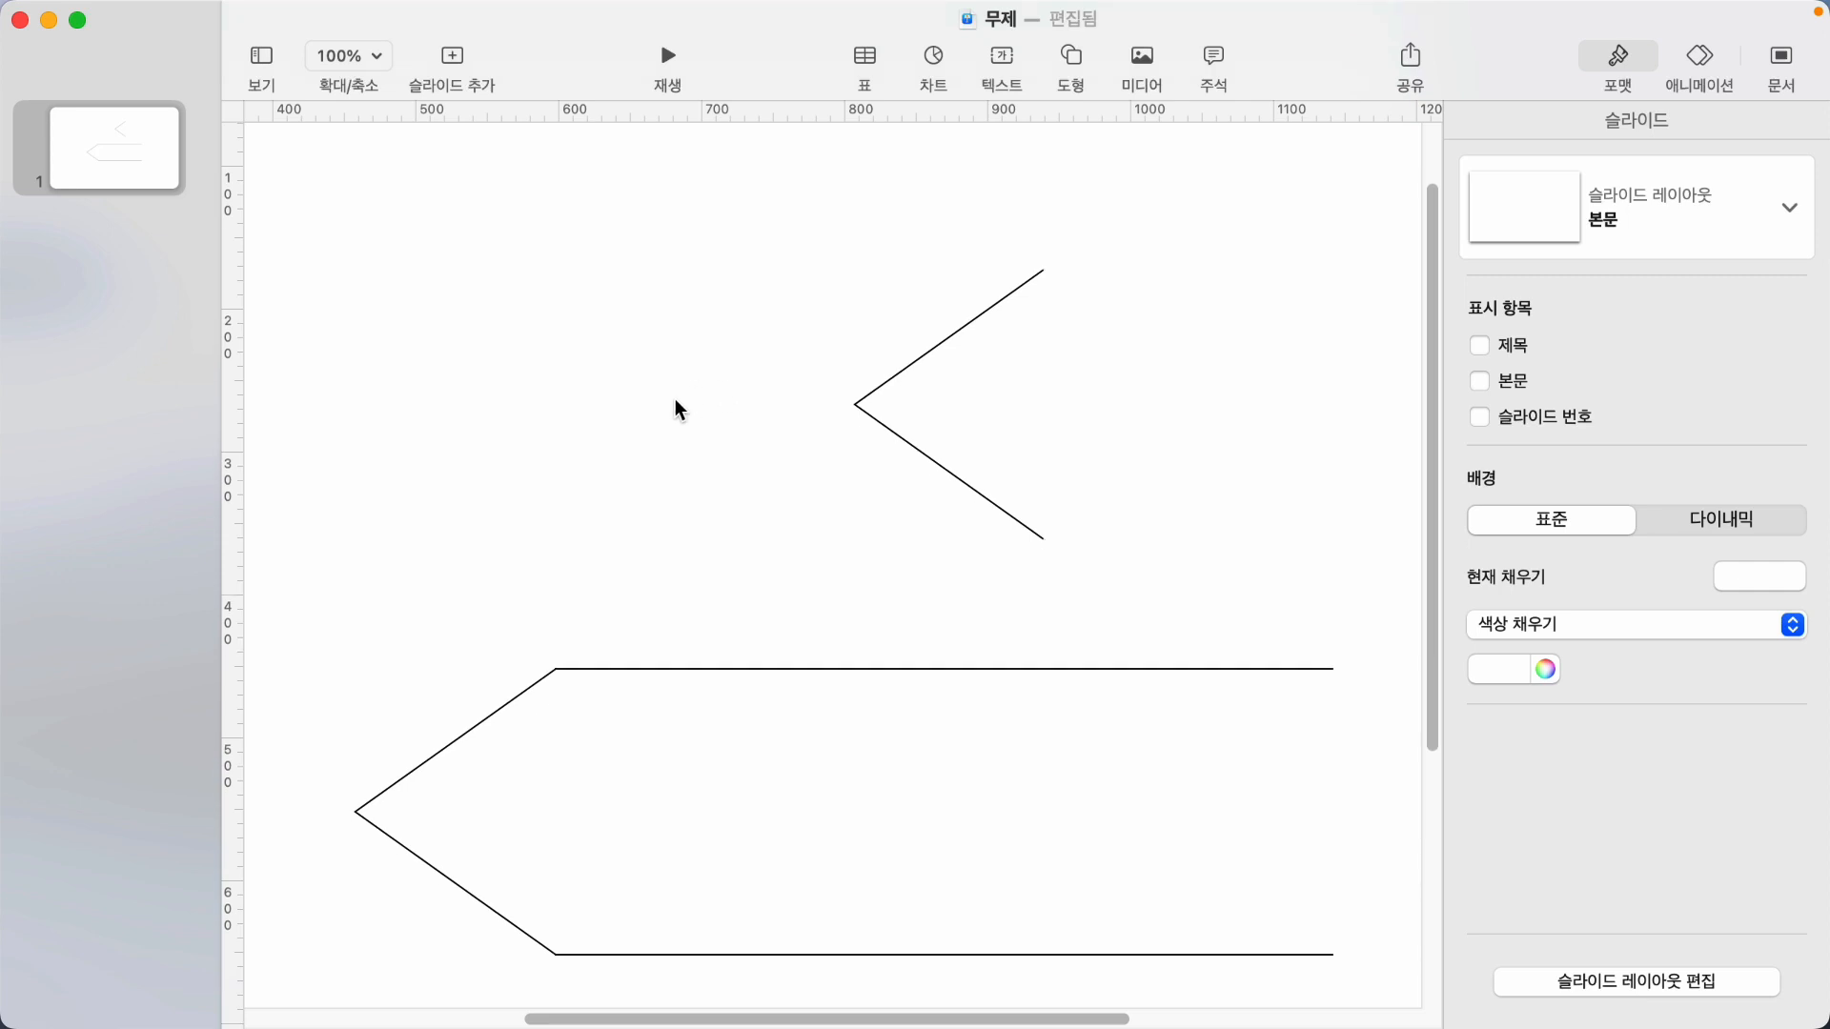
click(637, 669)
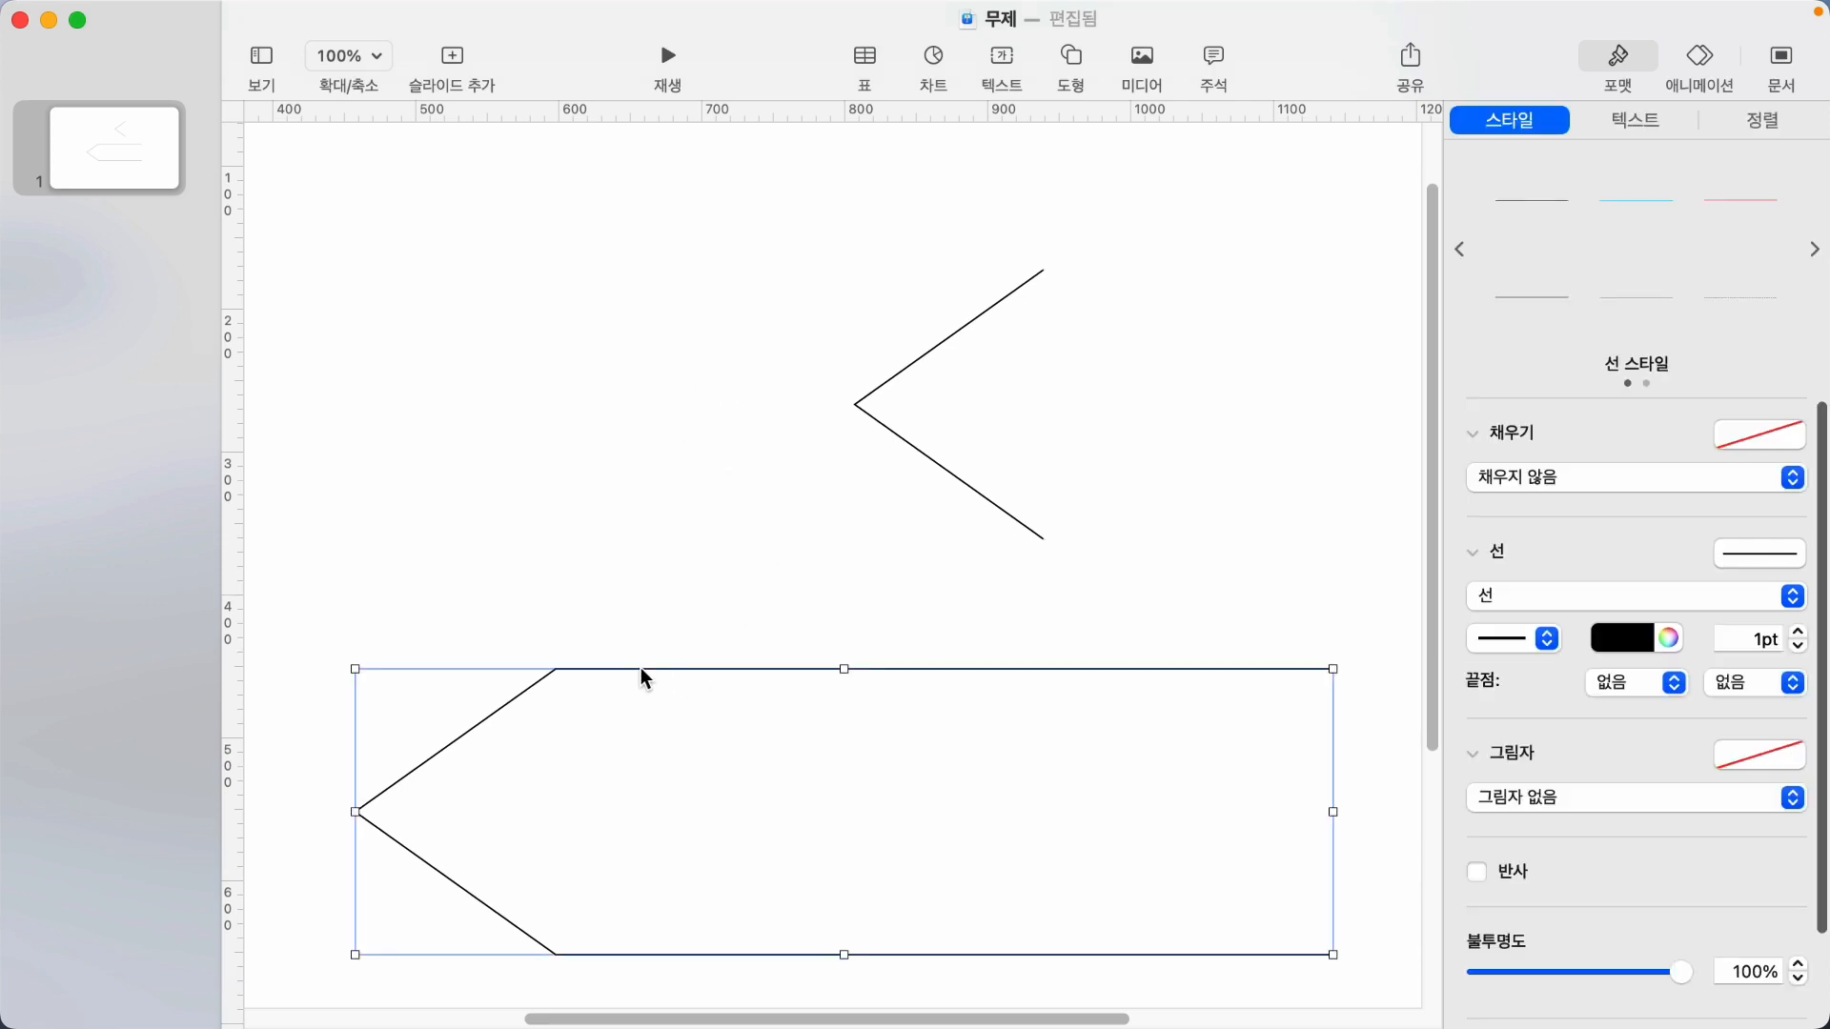
right_click(640, 668)
click(779, 841)
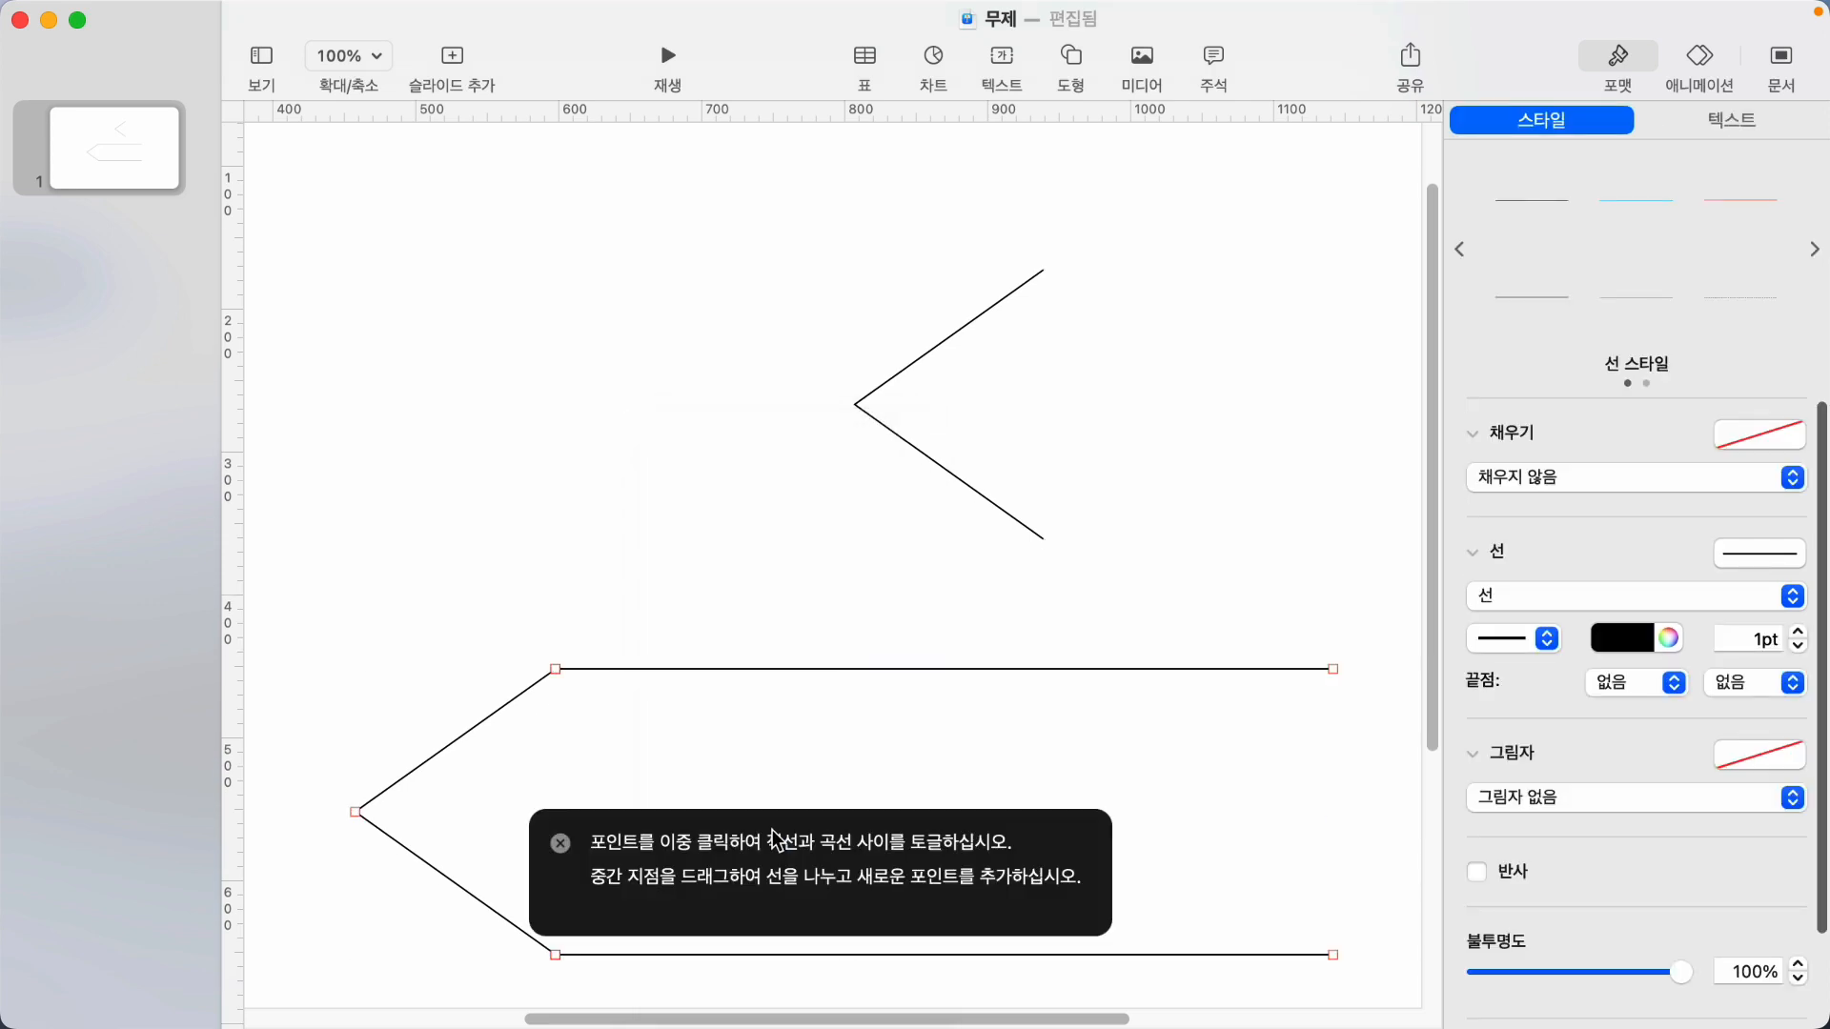
right_click(556, 669)
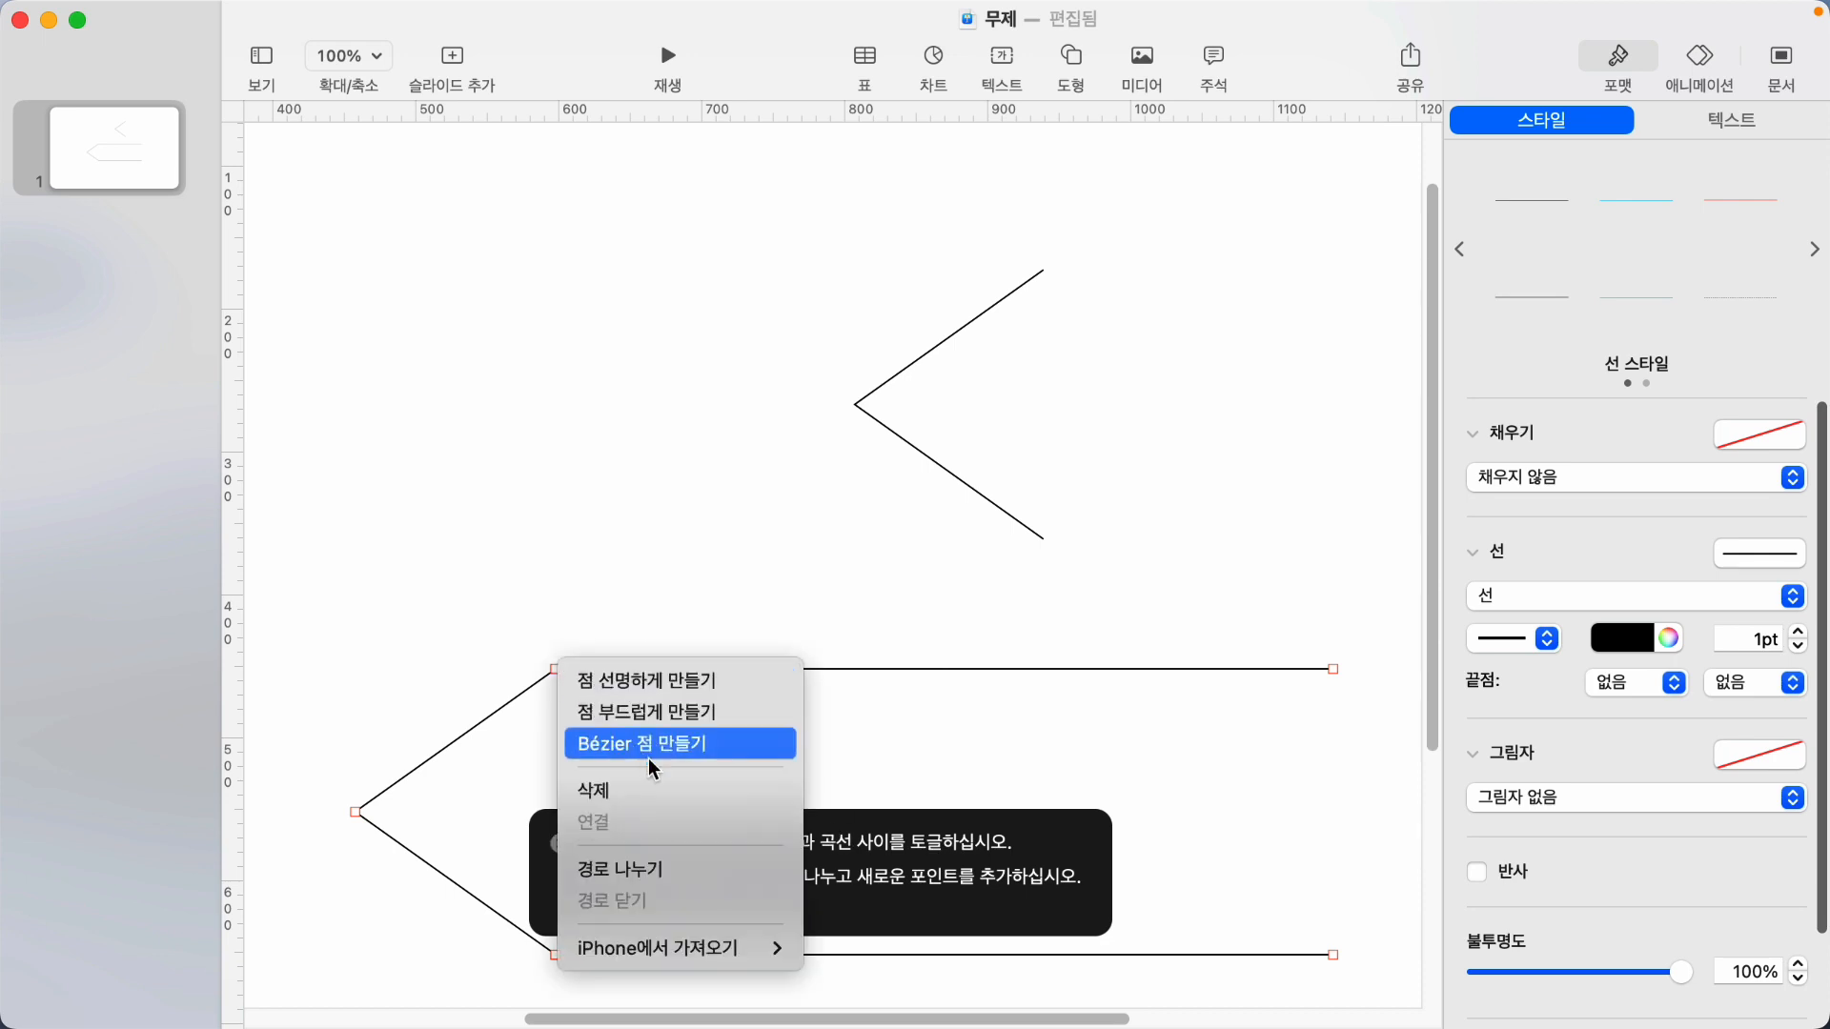
click(640, 869)
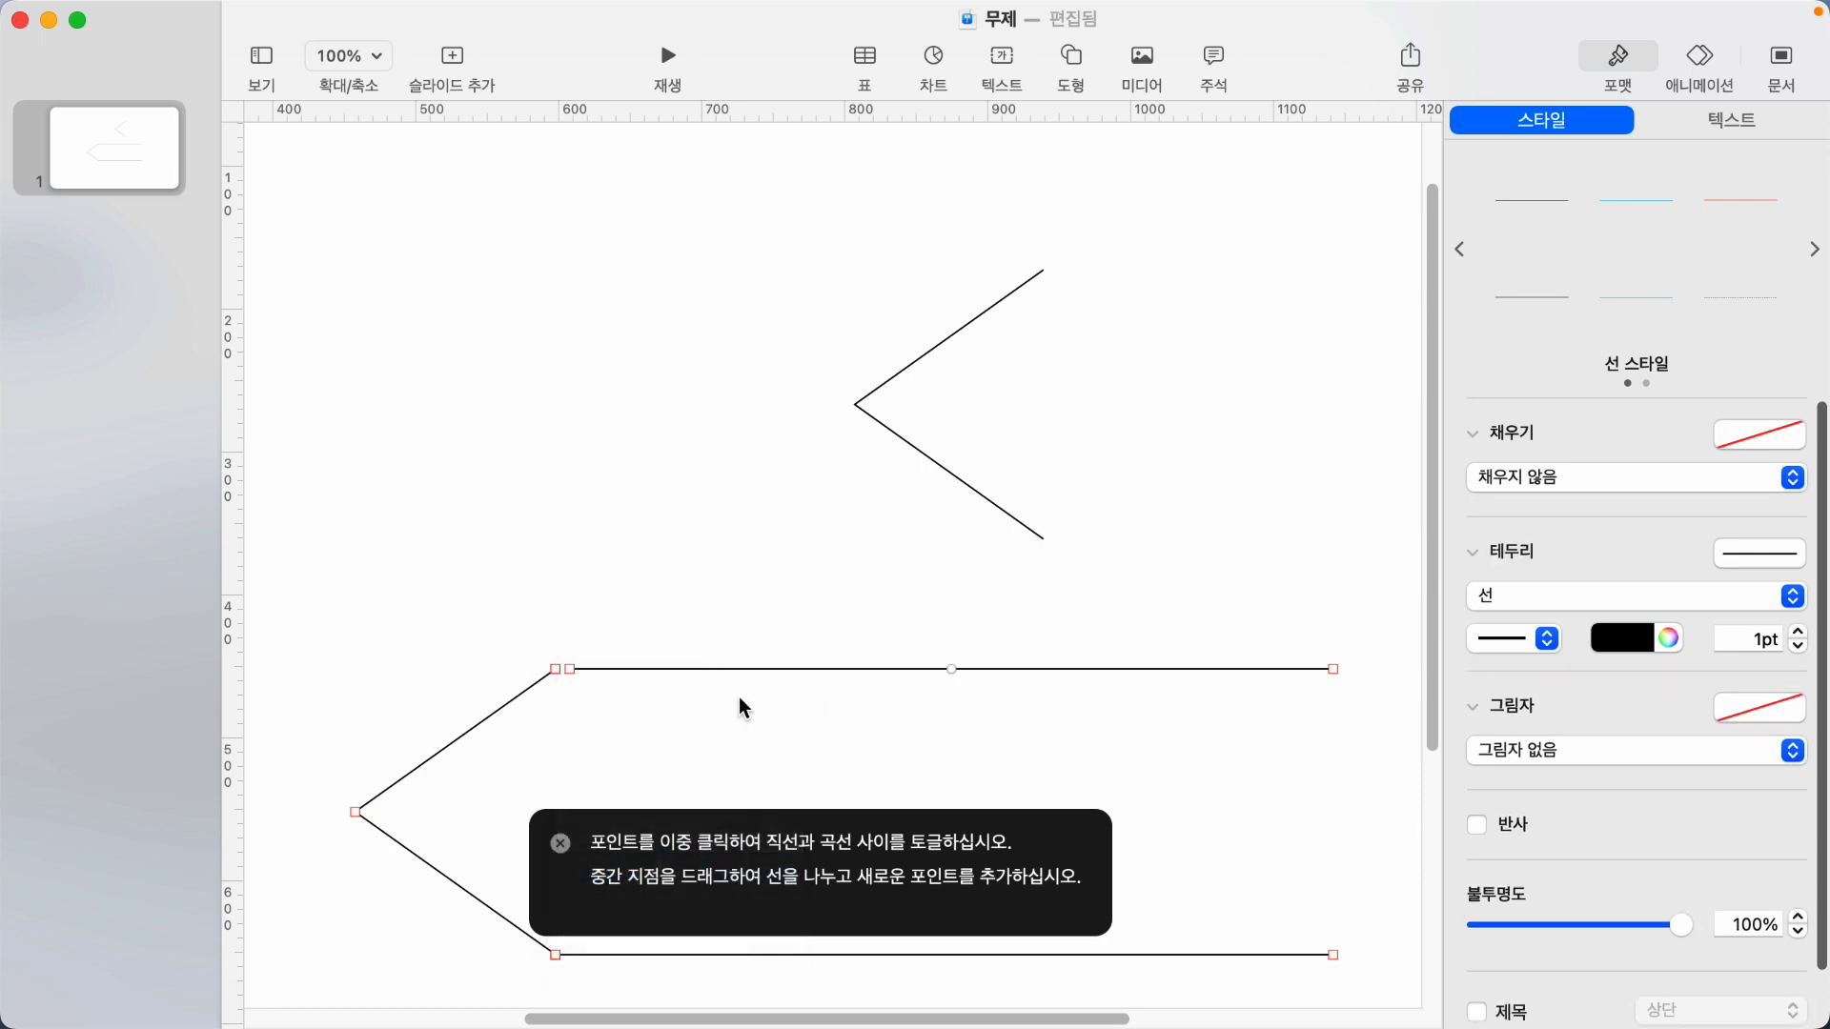
click(679, 583)
Break the split outline apart and move its upper horizontal line up, away from the rest.
click(673, 668)
right_click(667, 666)
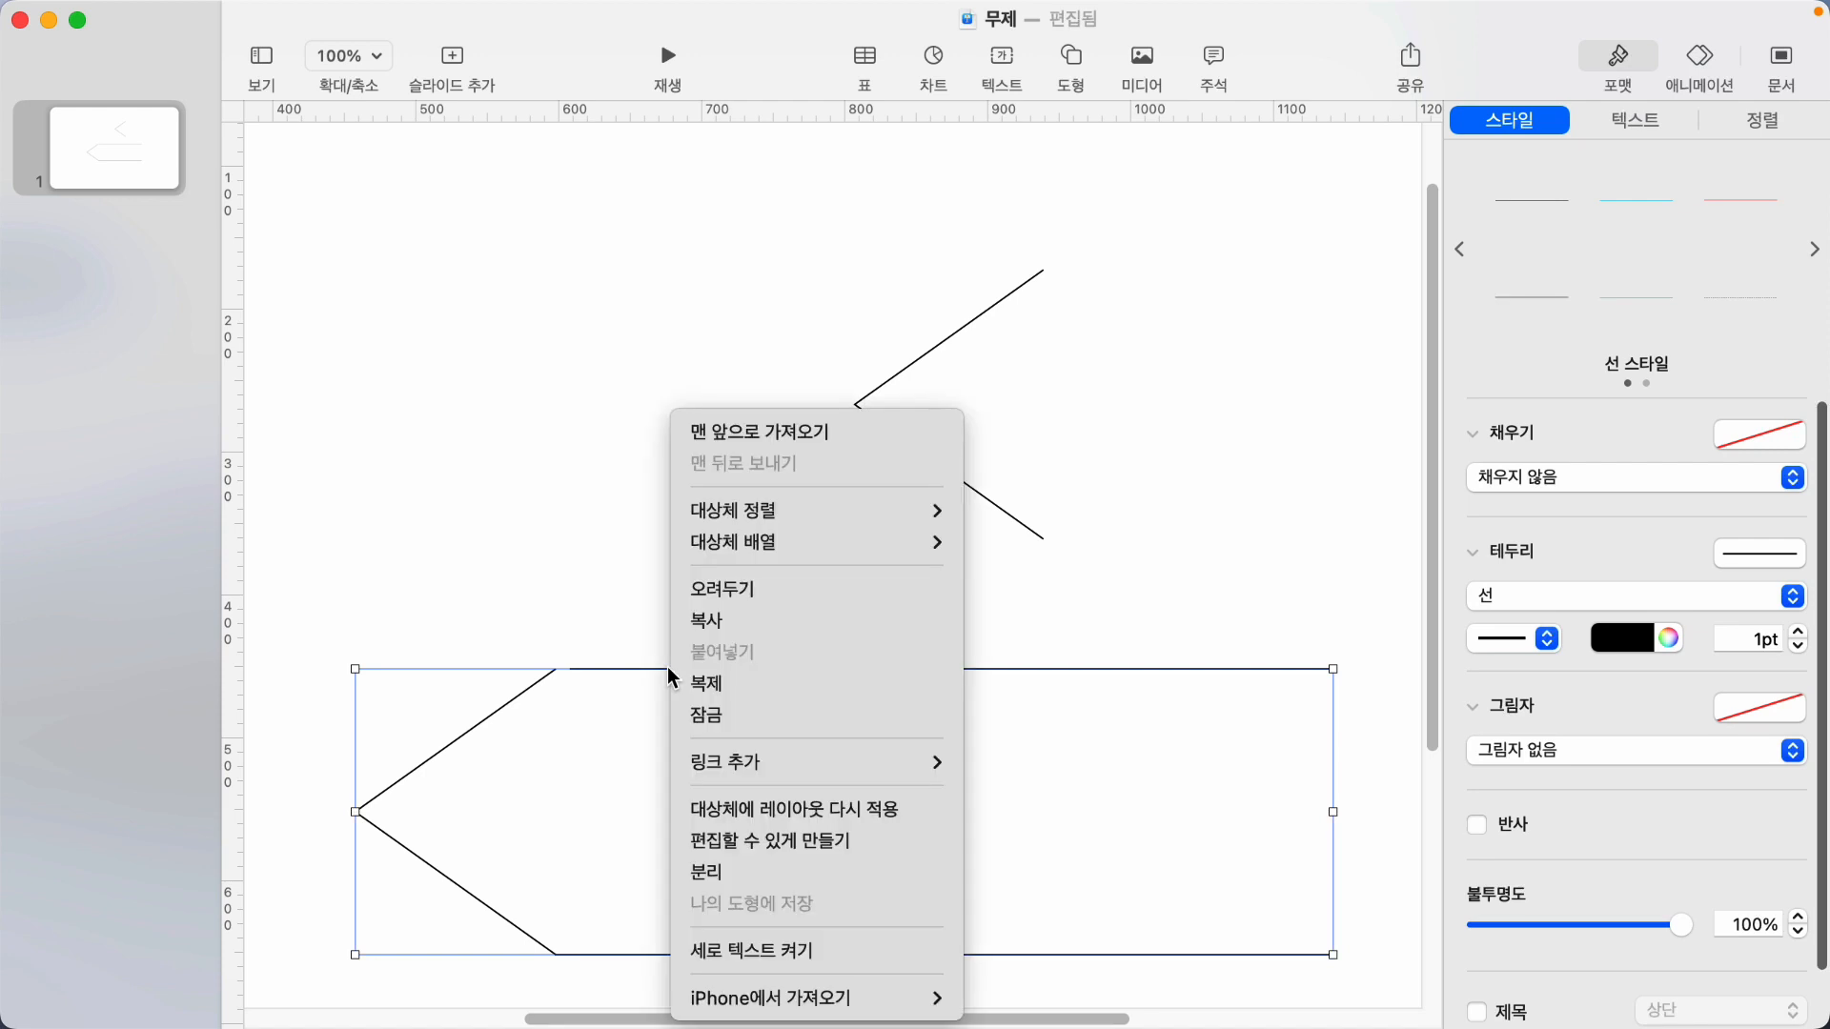
click(760, 879)
click(621, 566)
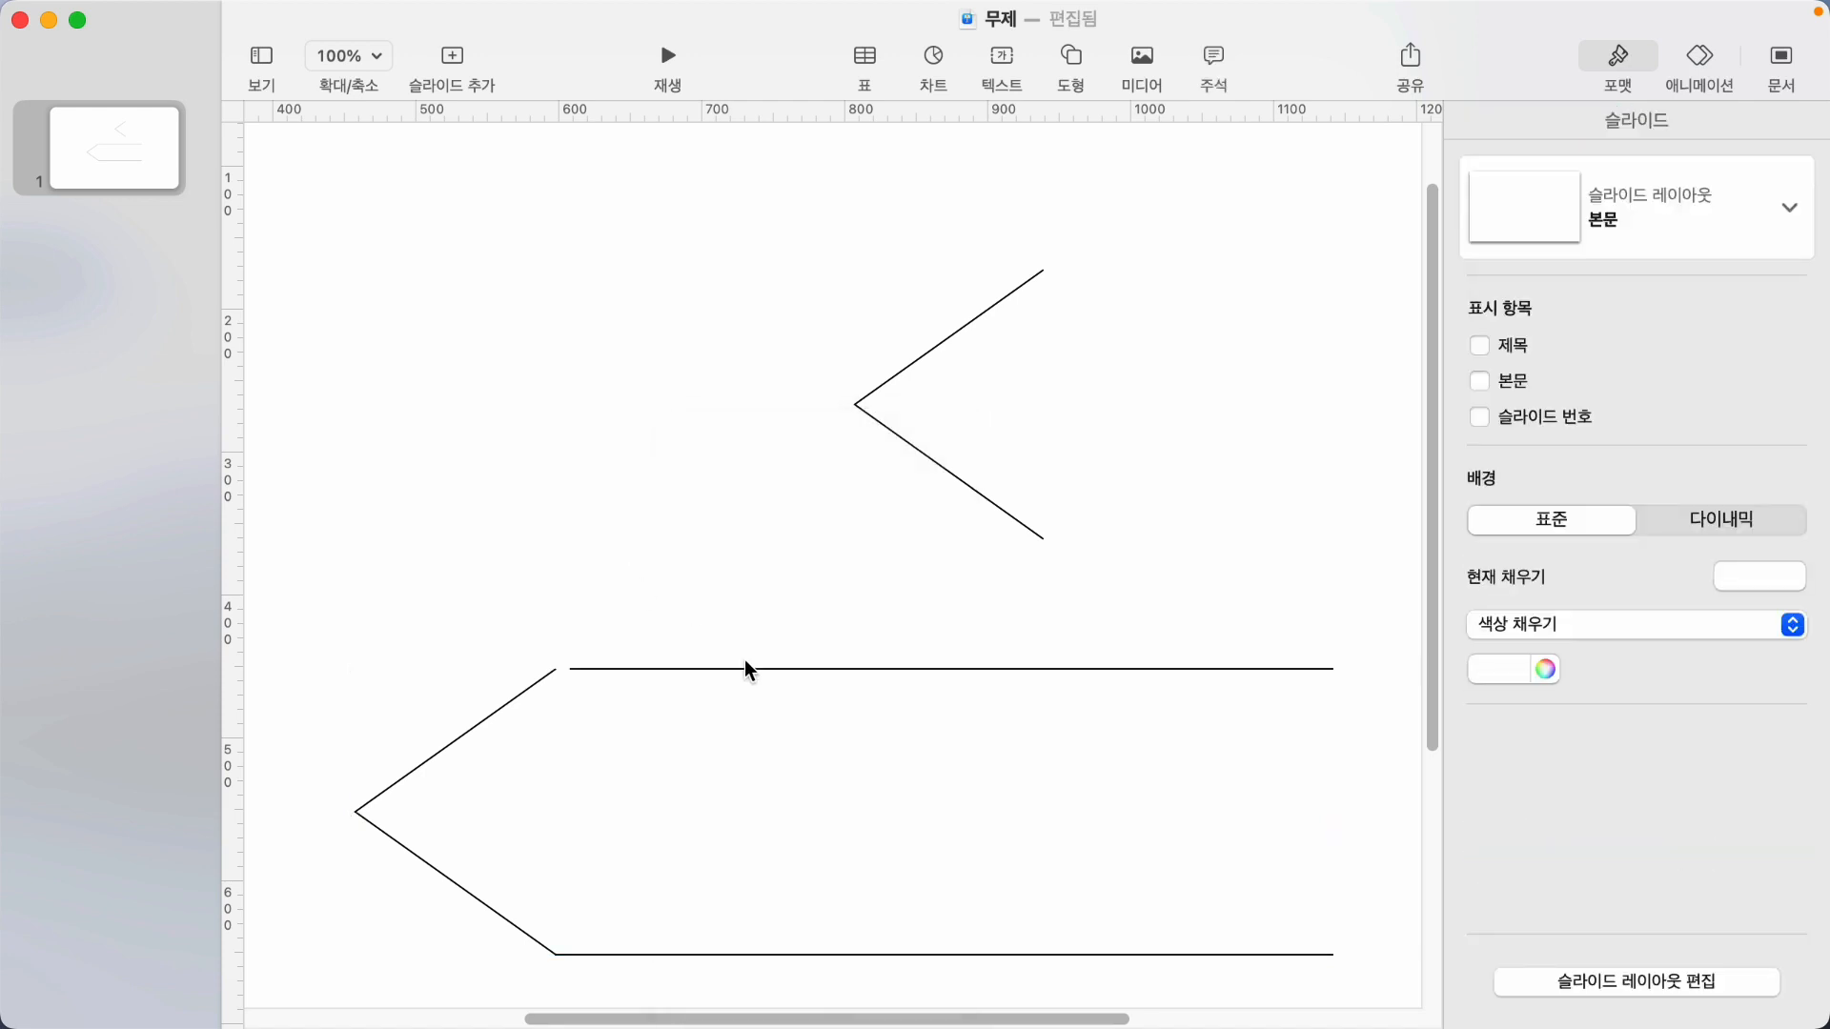
drag(751, 665, 668, 225)
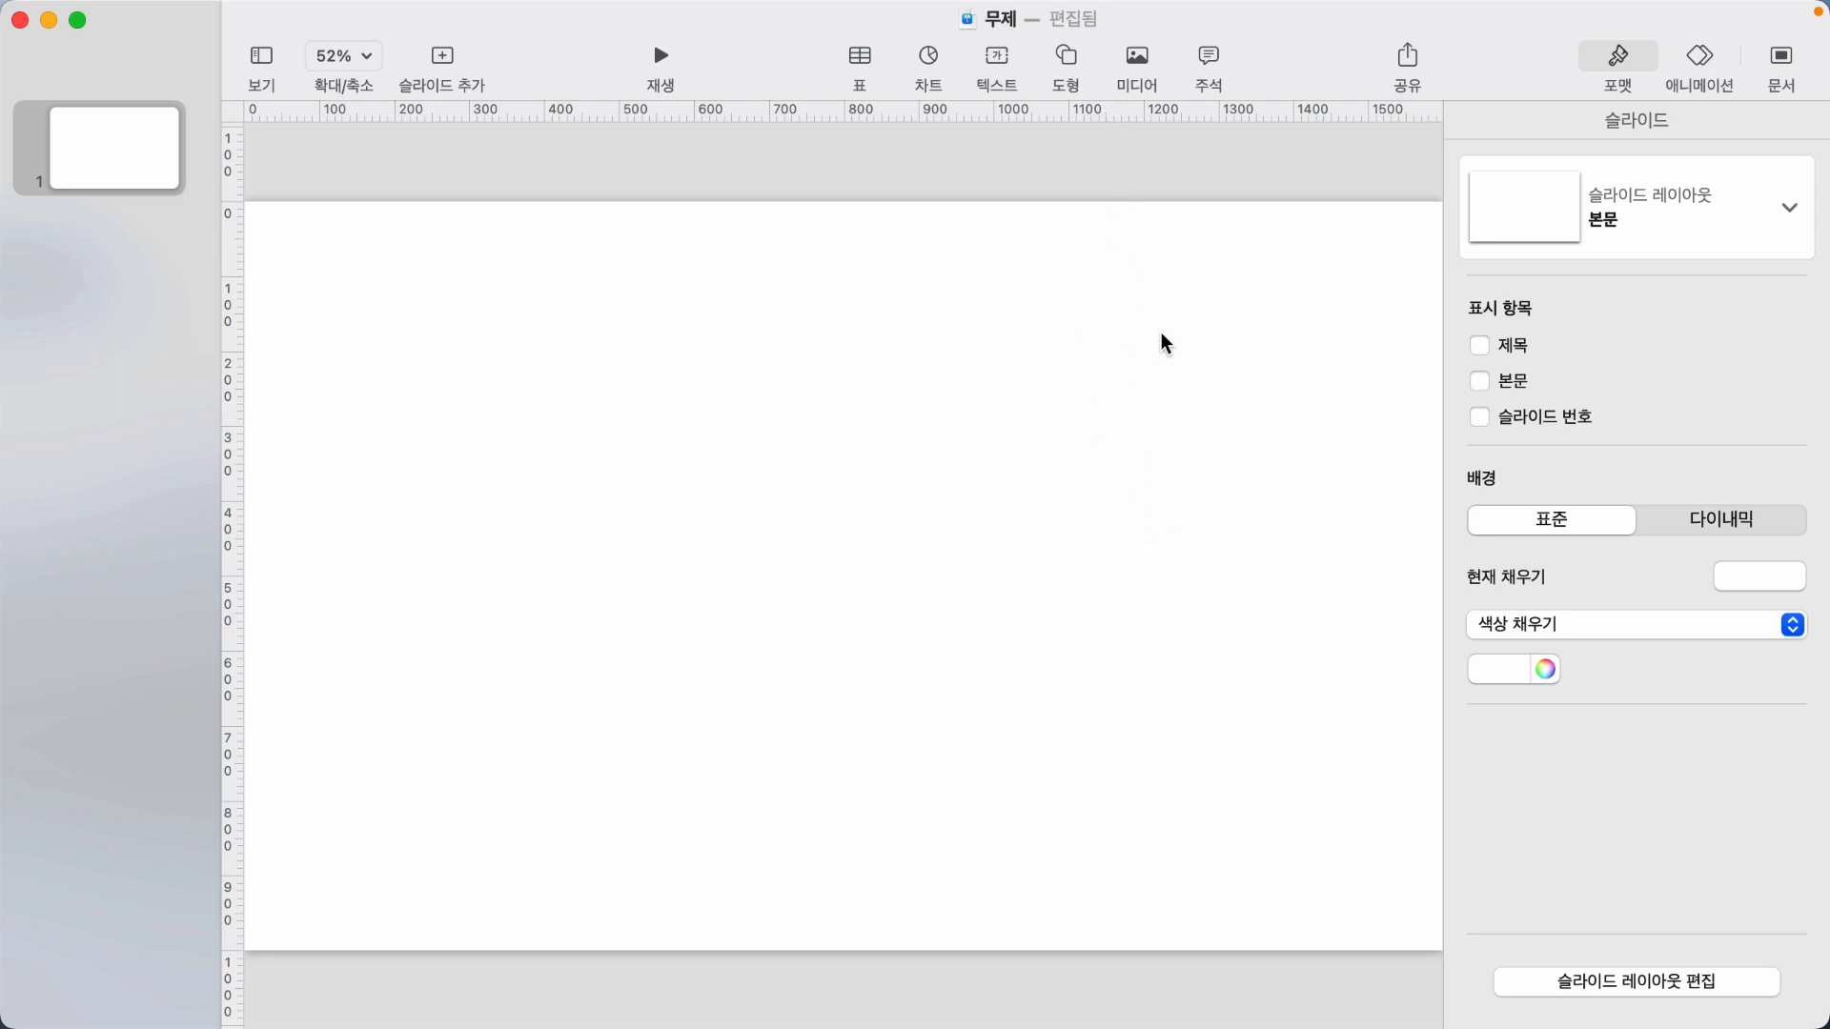
Insert a basic circle on the empty slide and enlarge it around the slide's middle to most of the slide's height.
click(1062, 59)
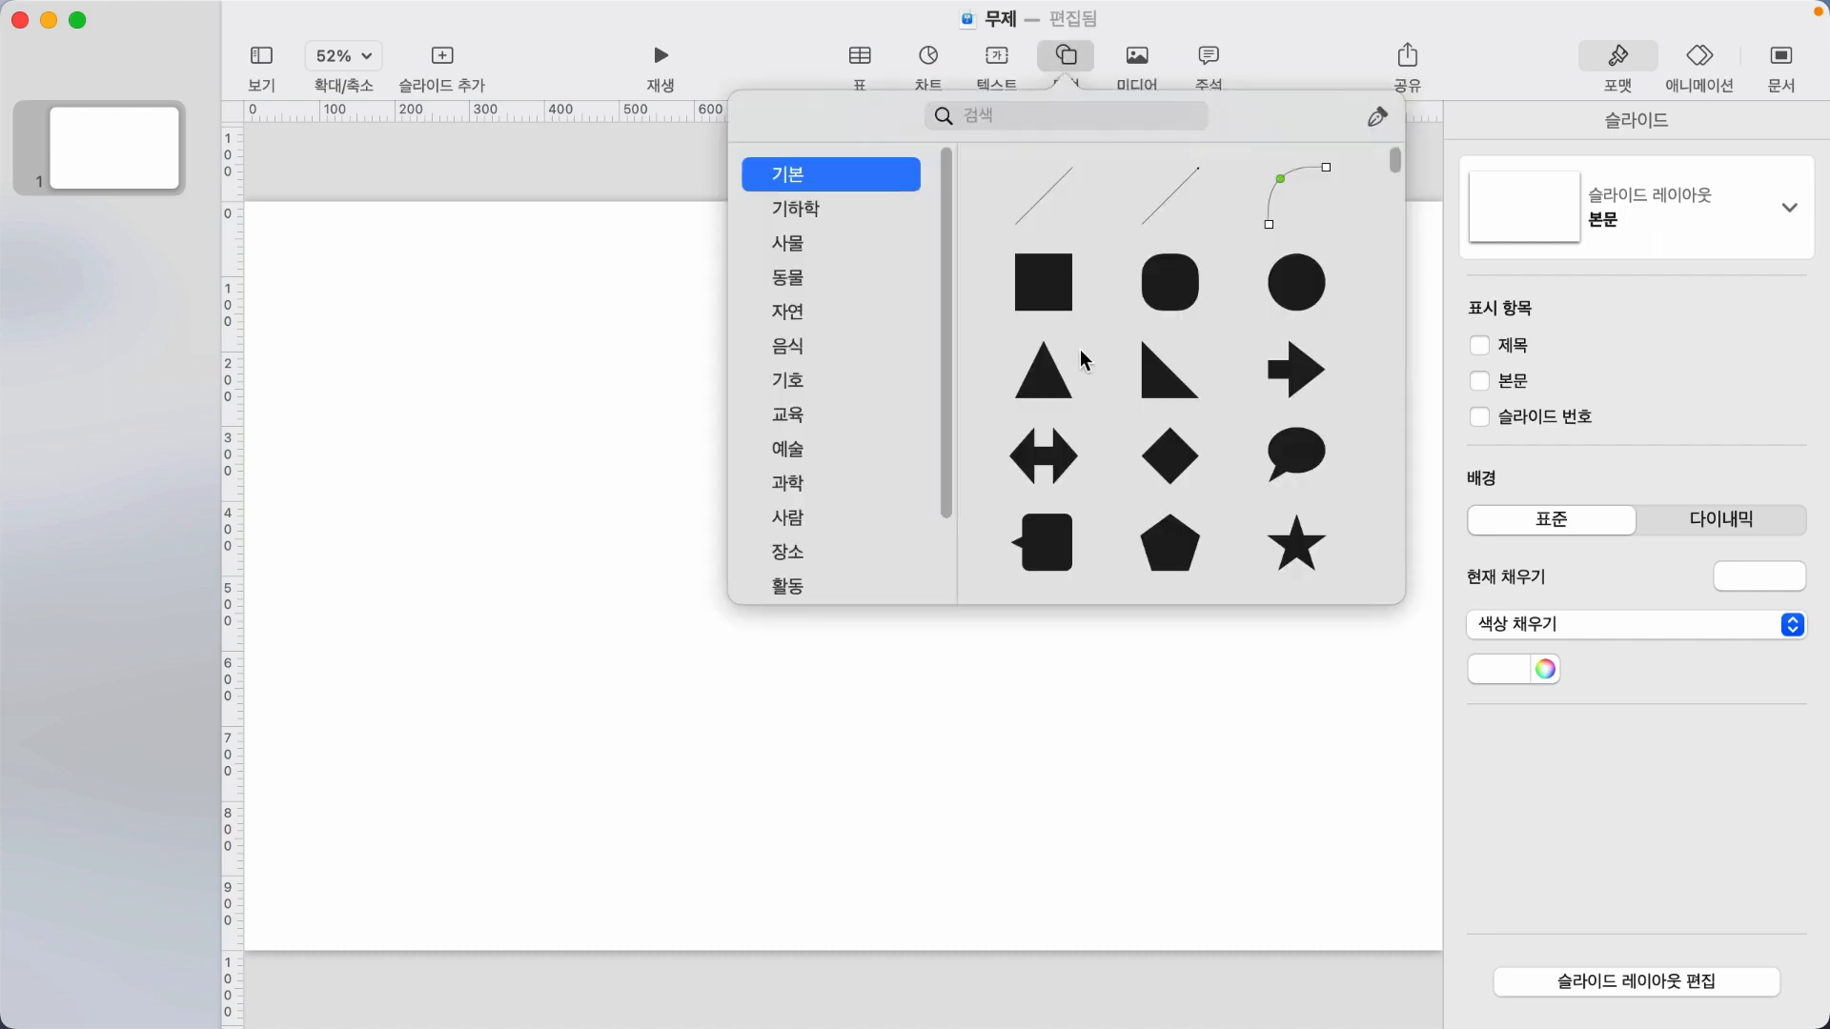
click(1295, 294)
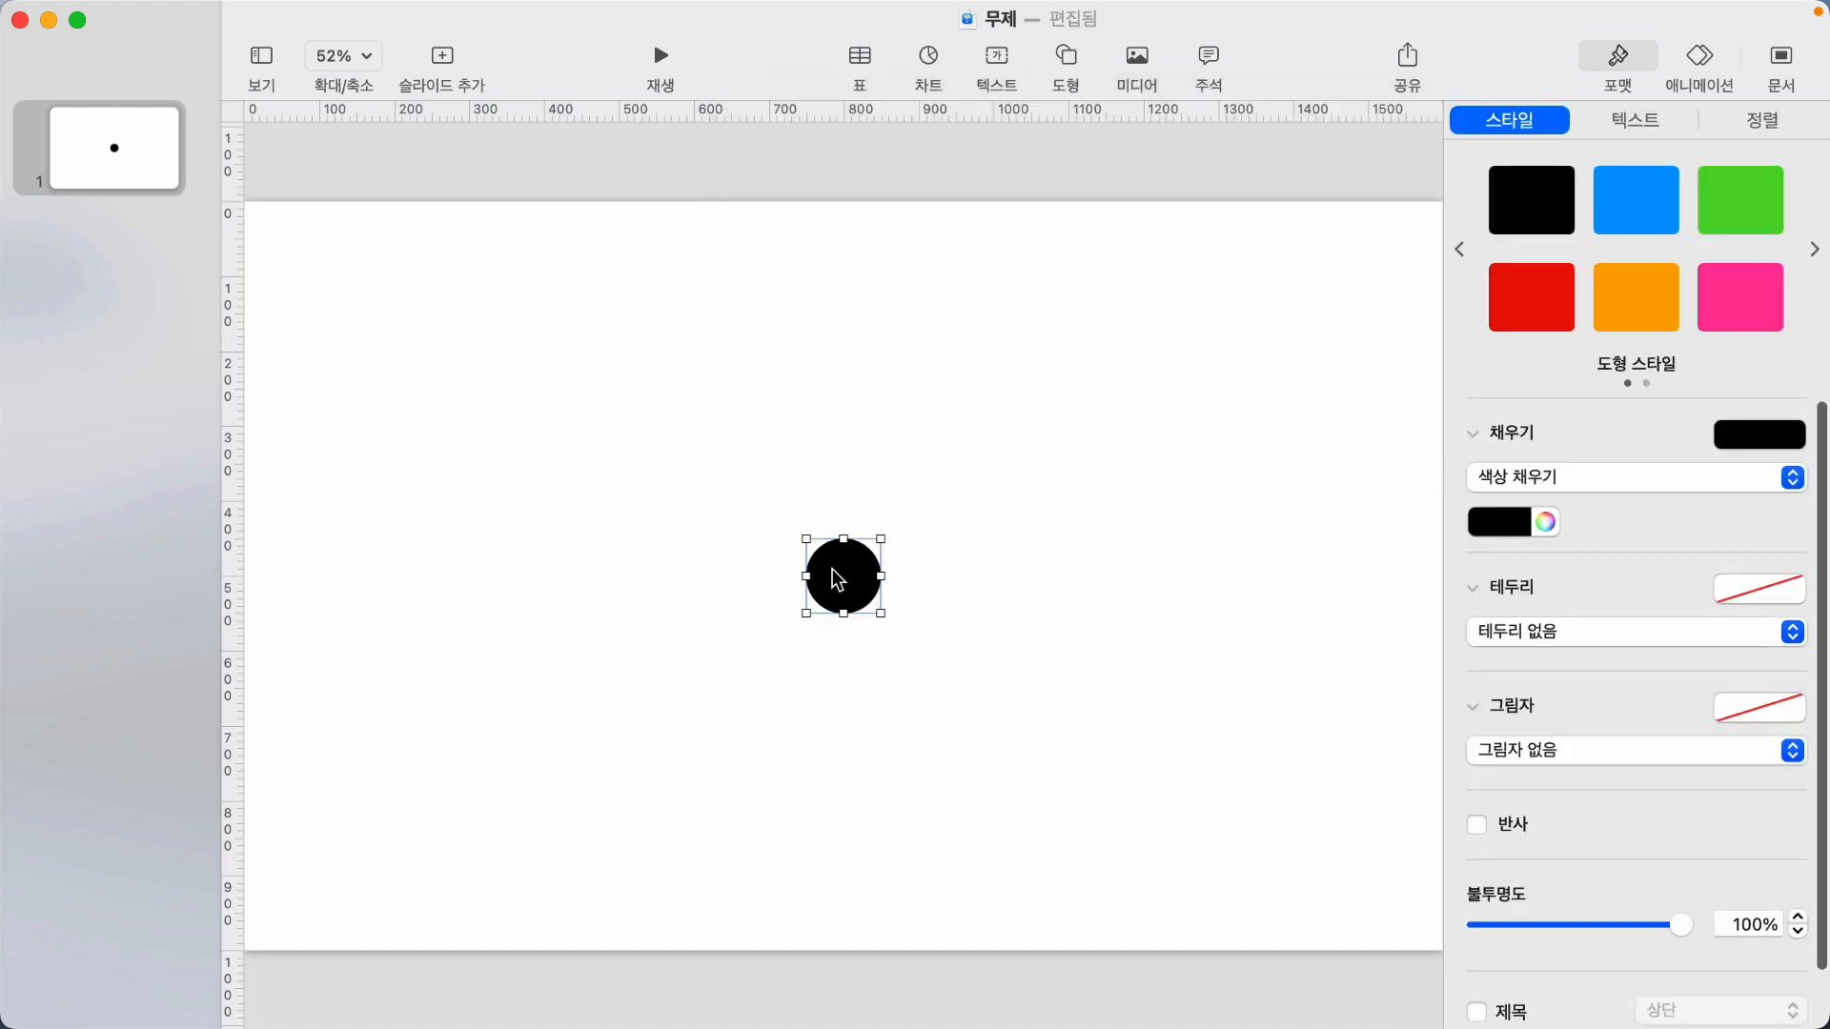
drag(833, 579, 1029, 895)
drag(812, 669, 871, 541)
drag(1092, 771, 1198, 866)
mouse_move(915, 572)
mouse_down()
mouse_move(878, 601)
mouse_move(874, 585)
mouse_move(888, 595)
mouse_up()
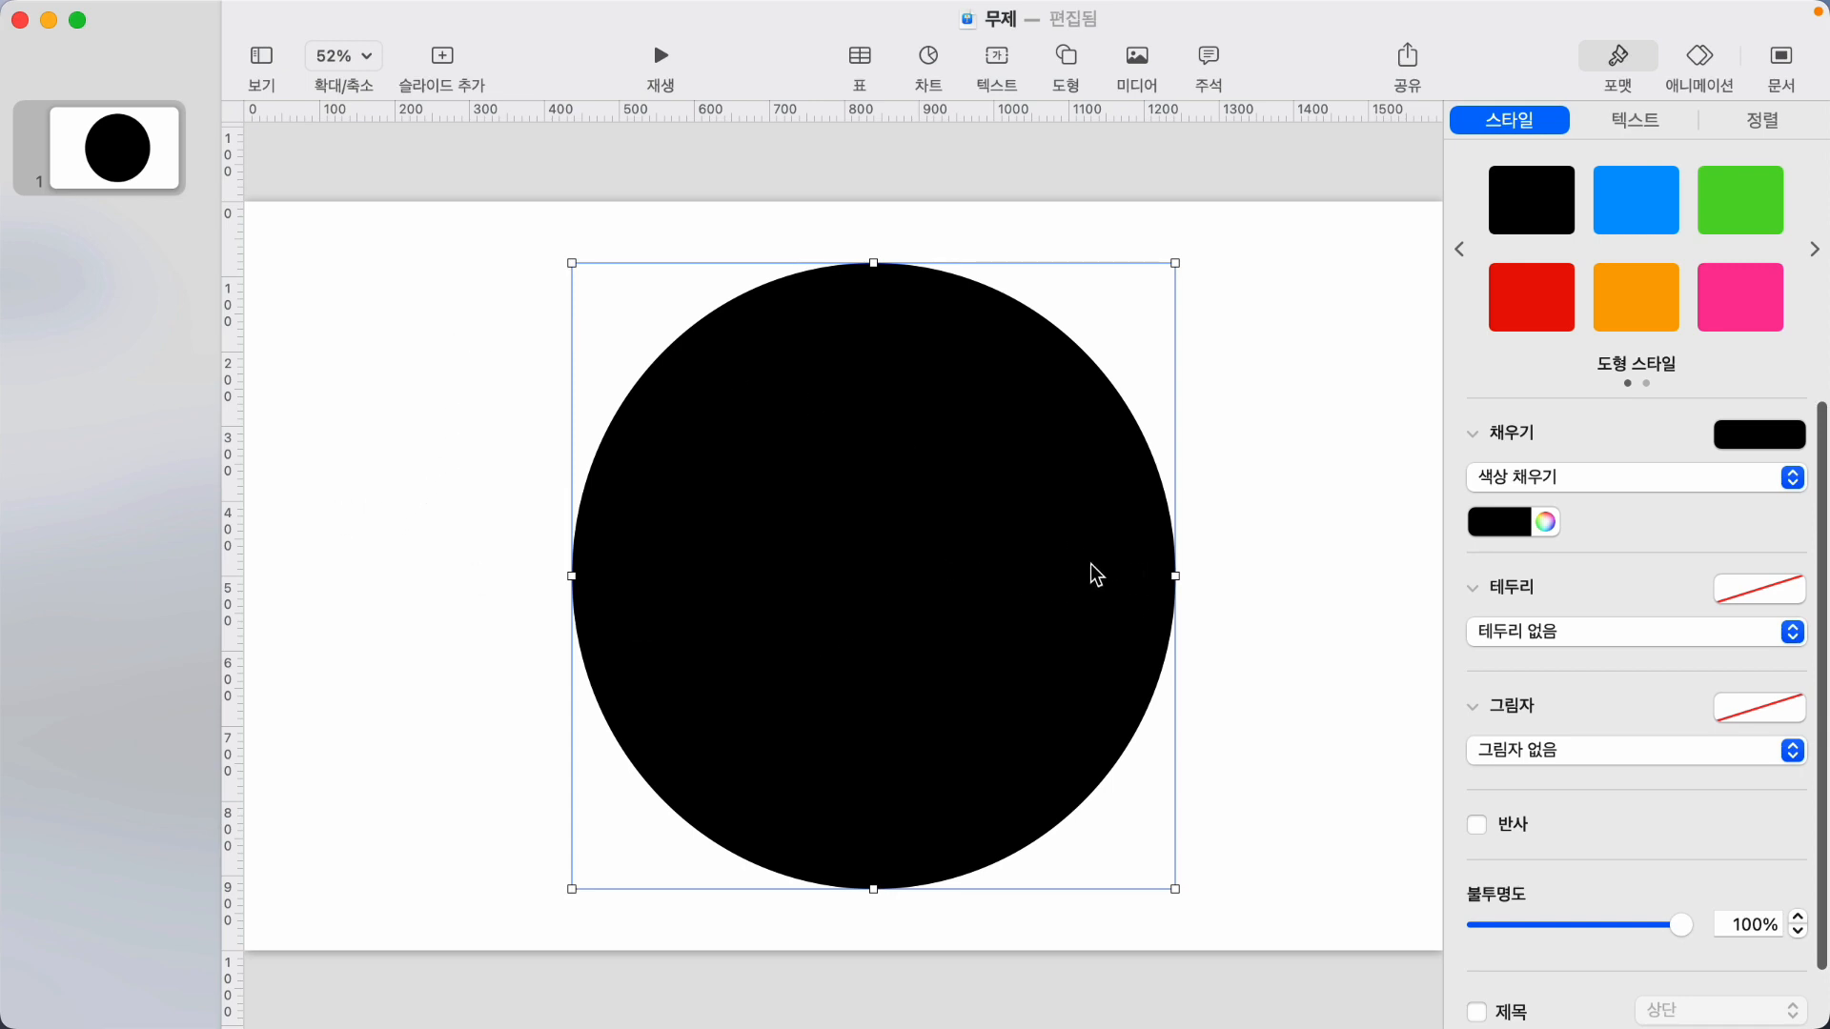
Fill the large black circle with light gray.
click(1484, 524)
click(1432, 706)
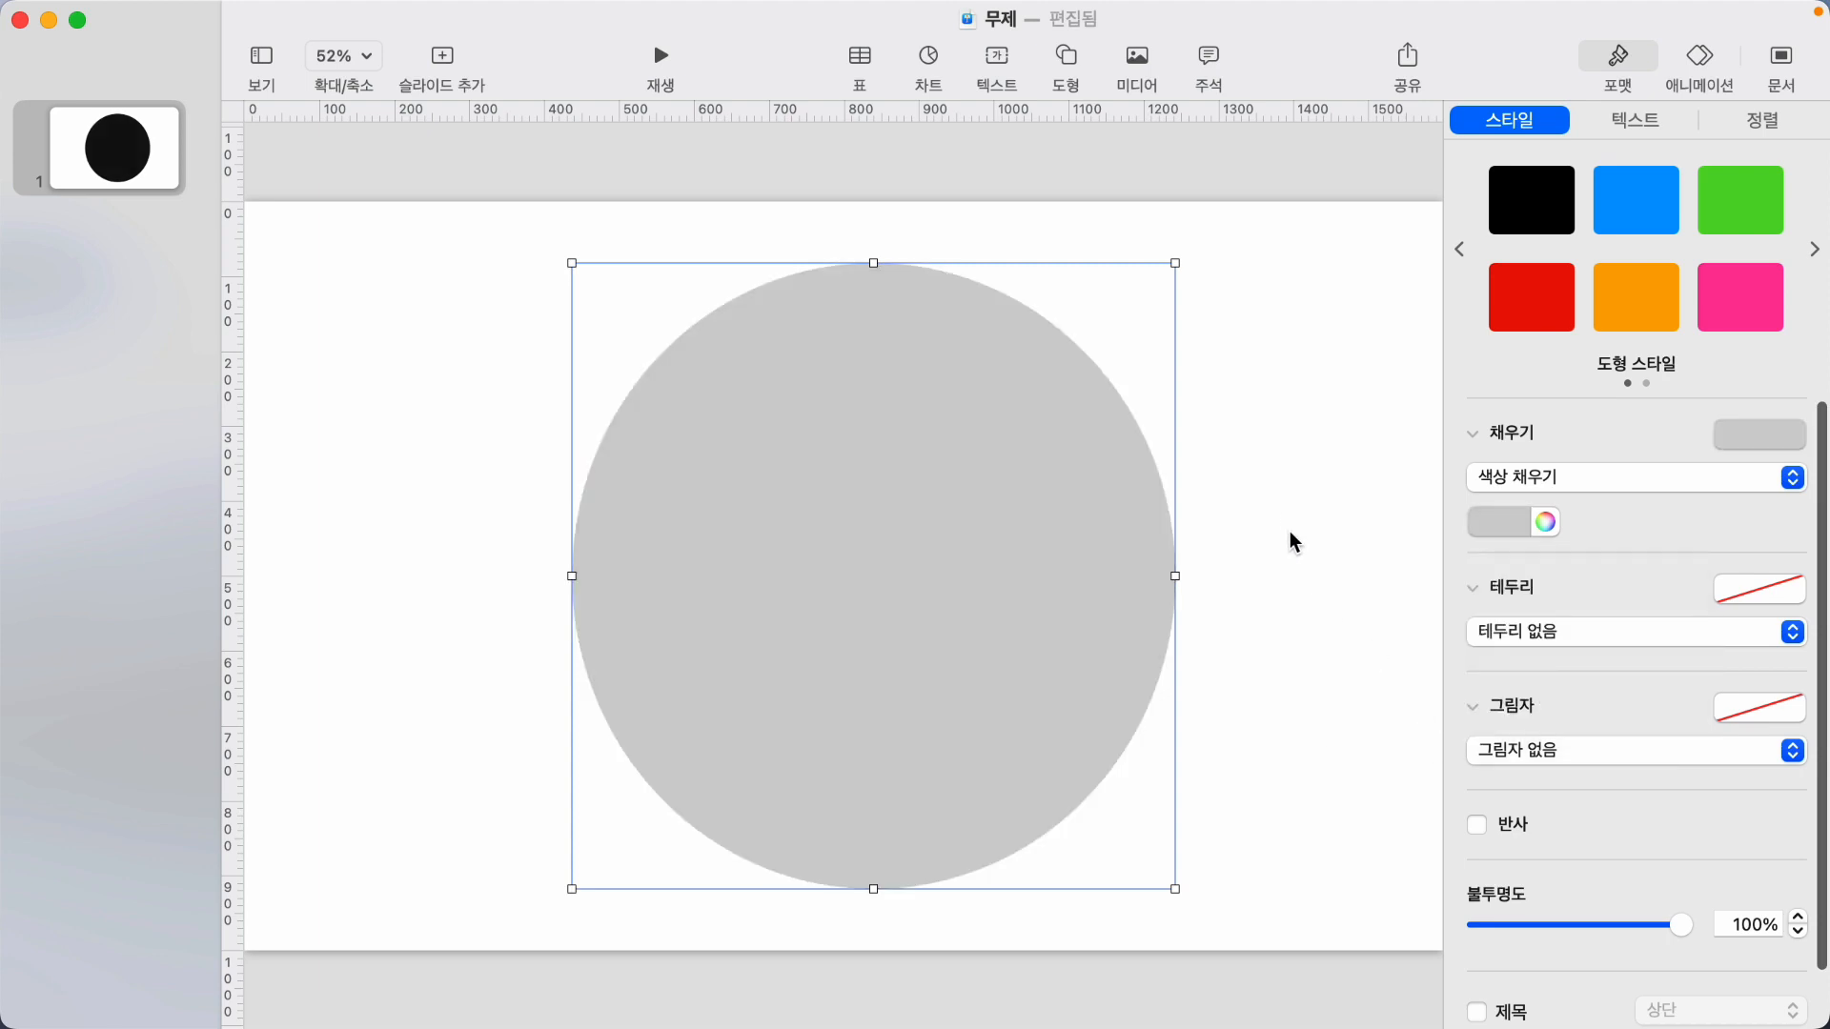
click(1217, 486)
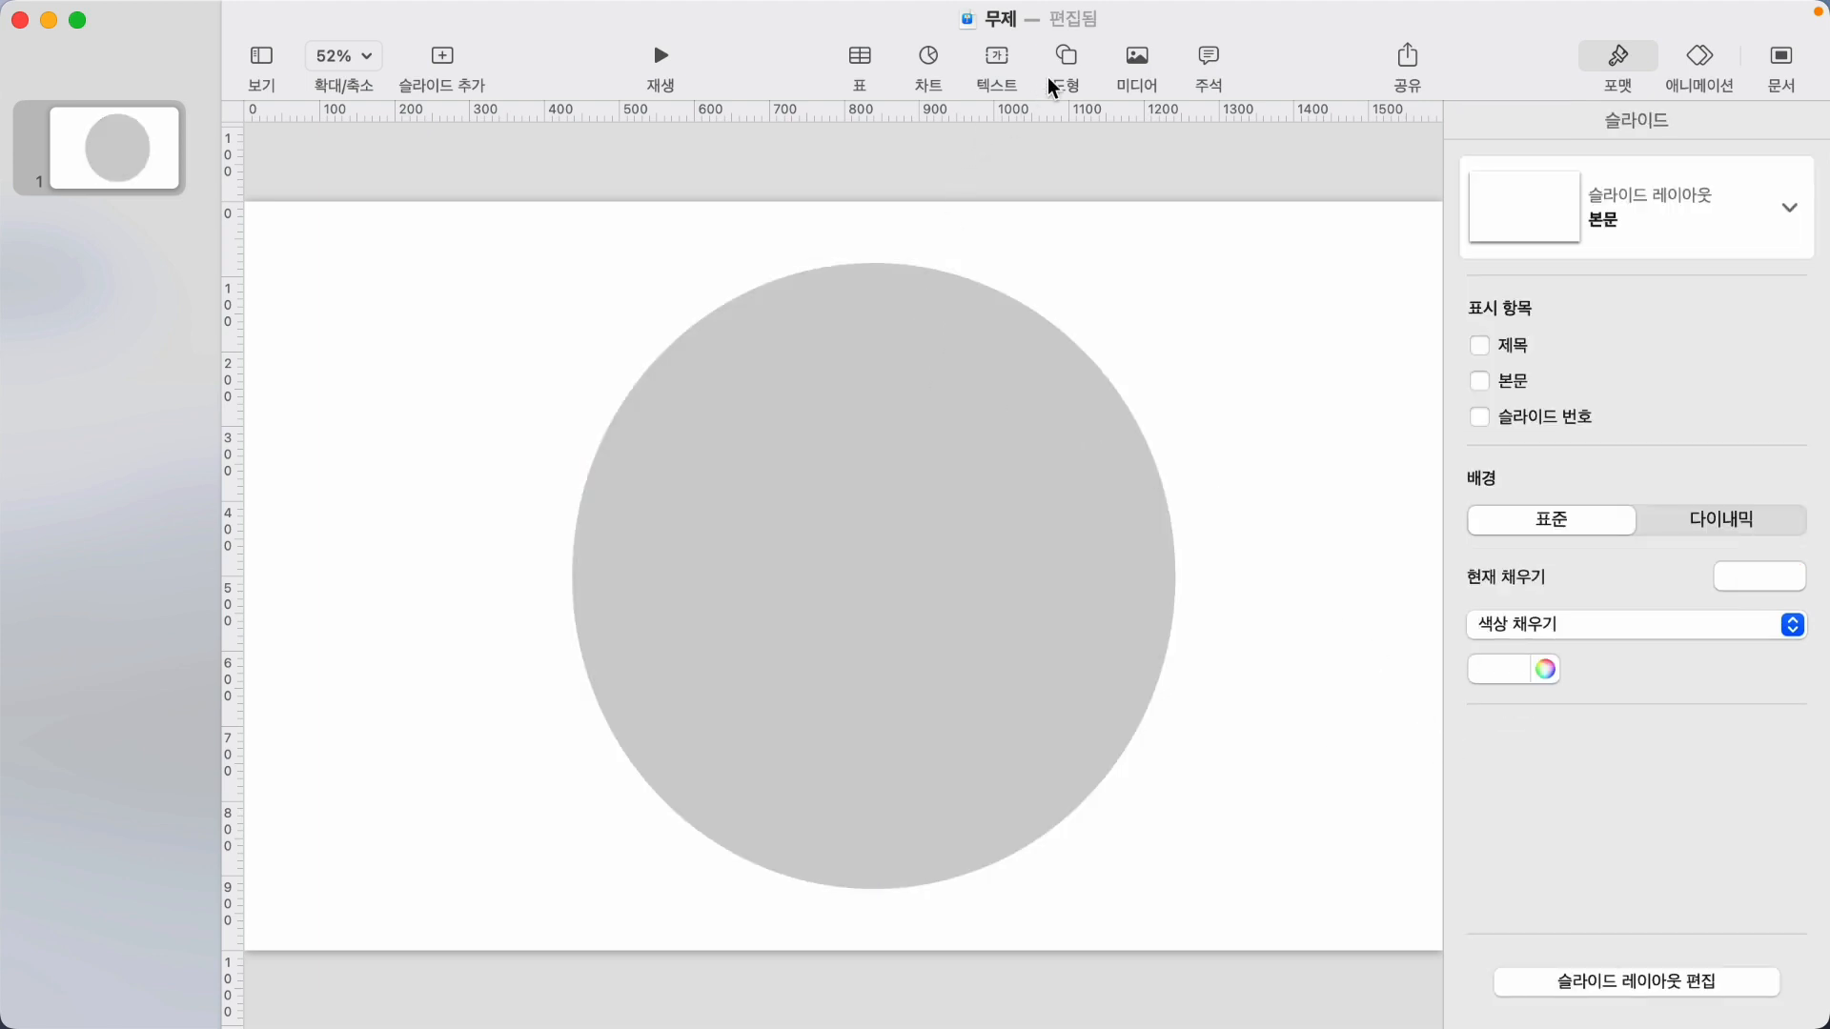
Insert a small basic circle and duplicate it into a horizontal row of four touching circles across the large circle's left half.
click(1069, 57)
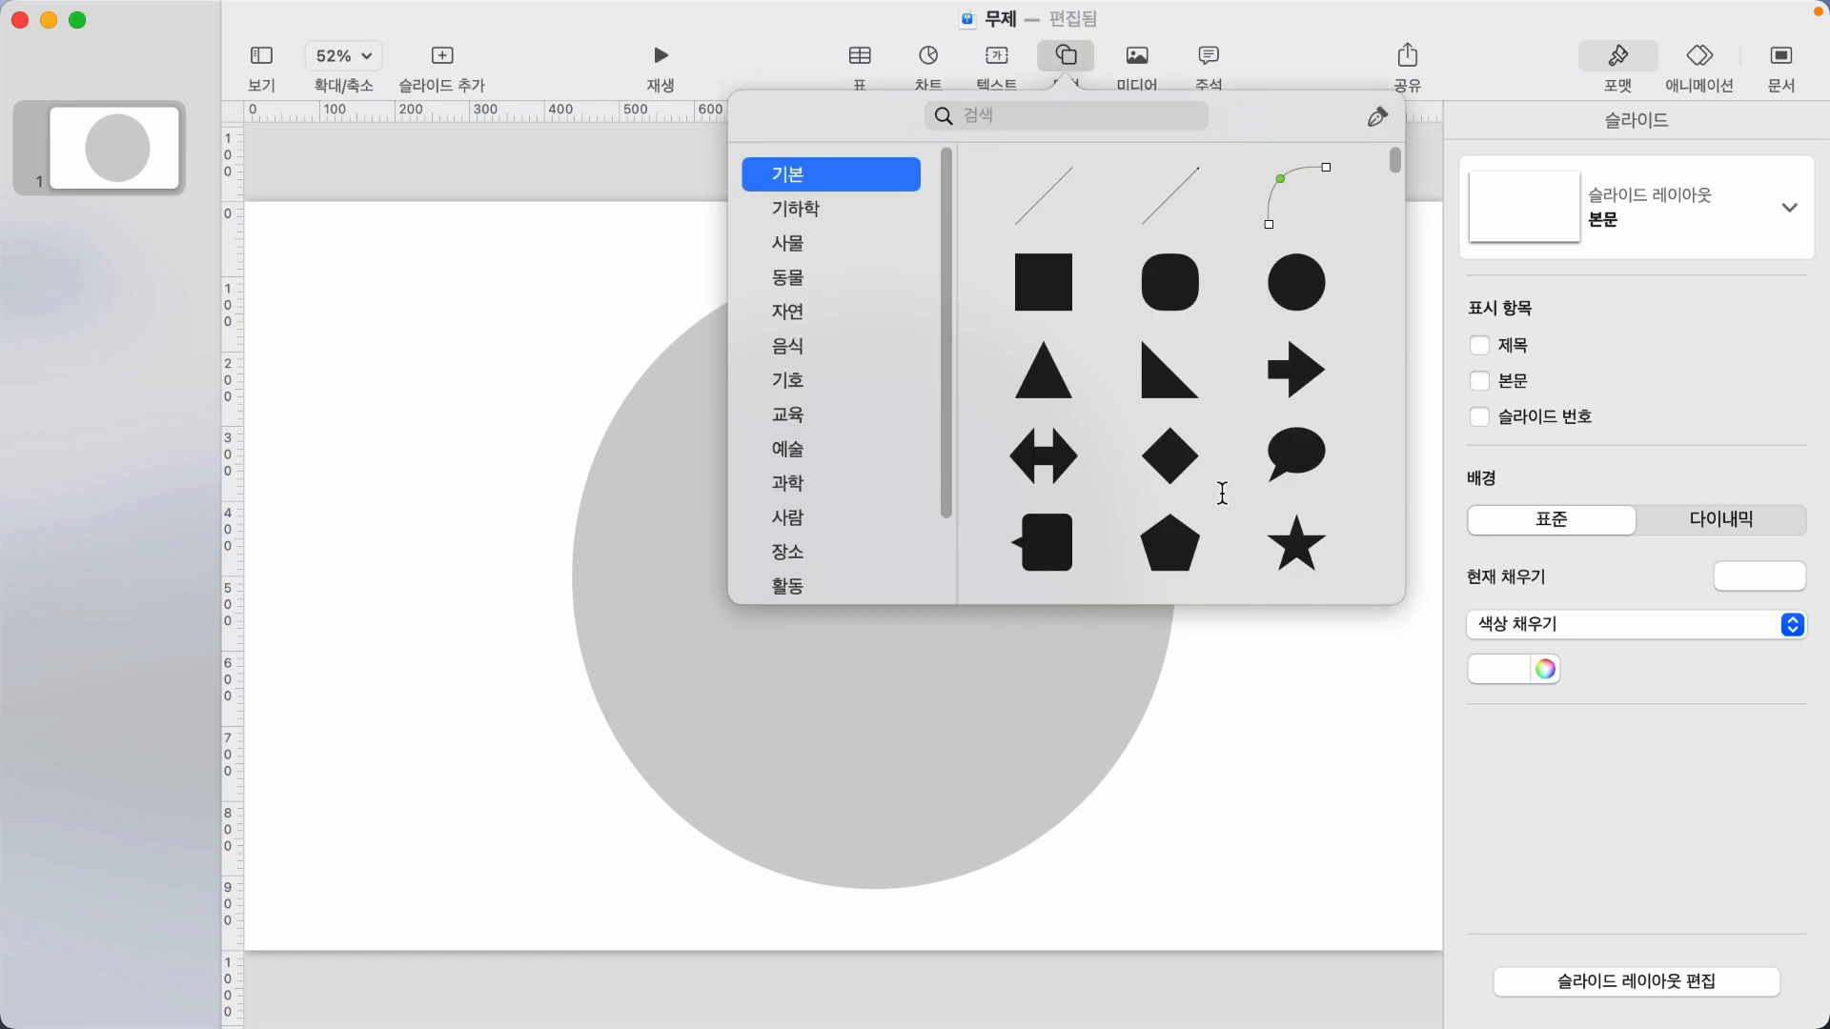
click(1292, 287)
mouse_move(838, 582)
mouse_down()
mouse_move(614, 631)
mouse_move(607, 608)
mouse_move(681, 626)
mouse_move(857, 608)
mouse_up()
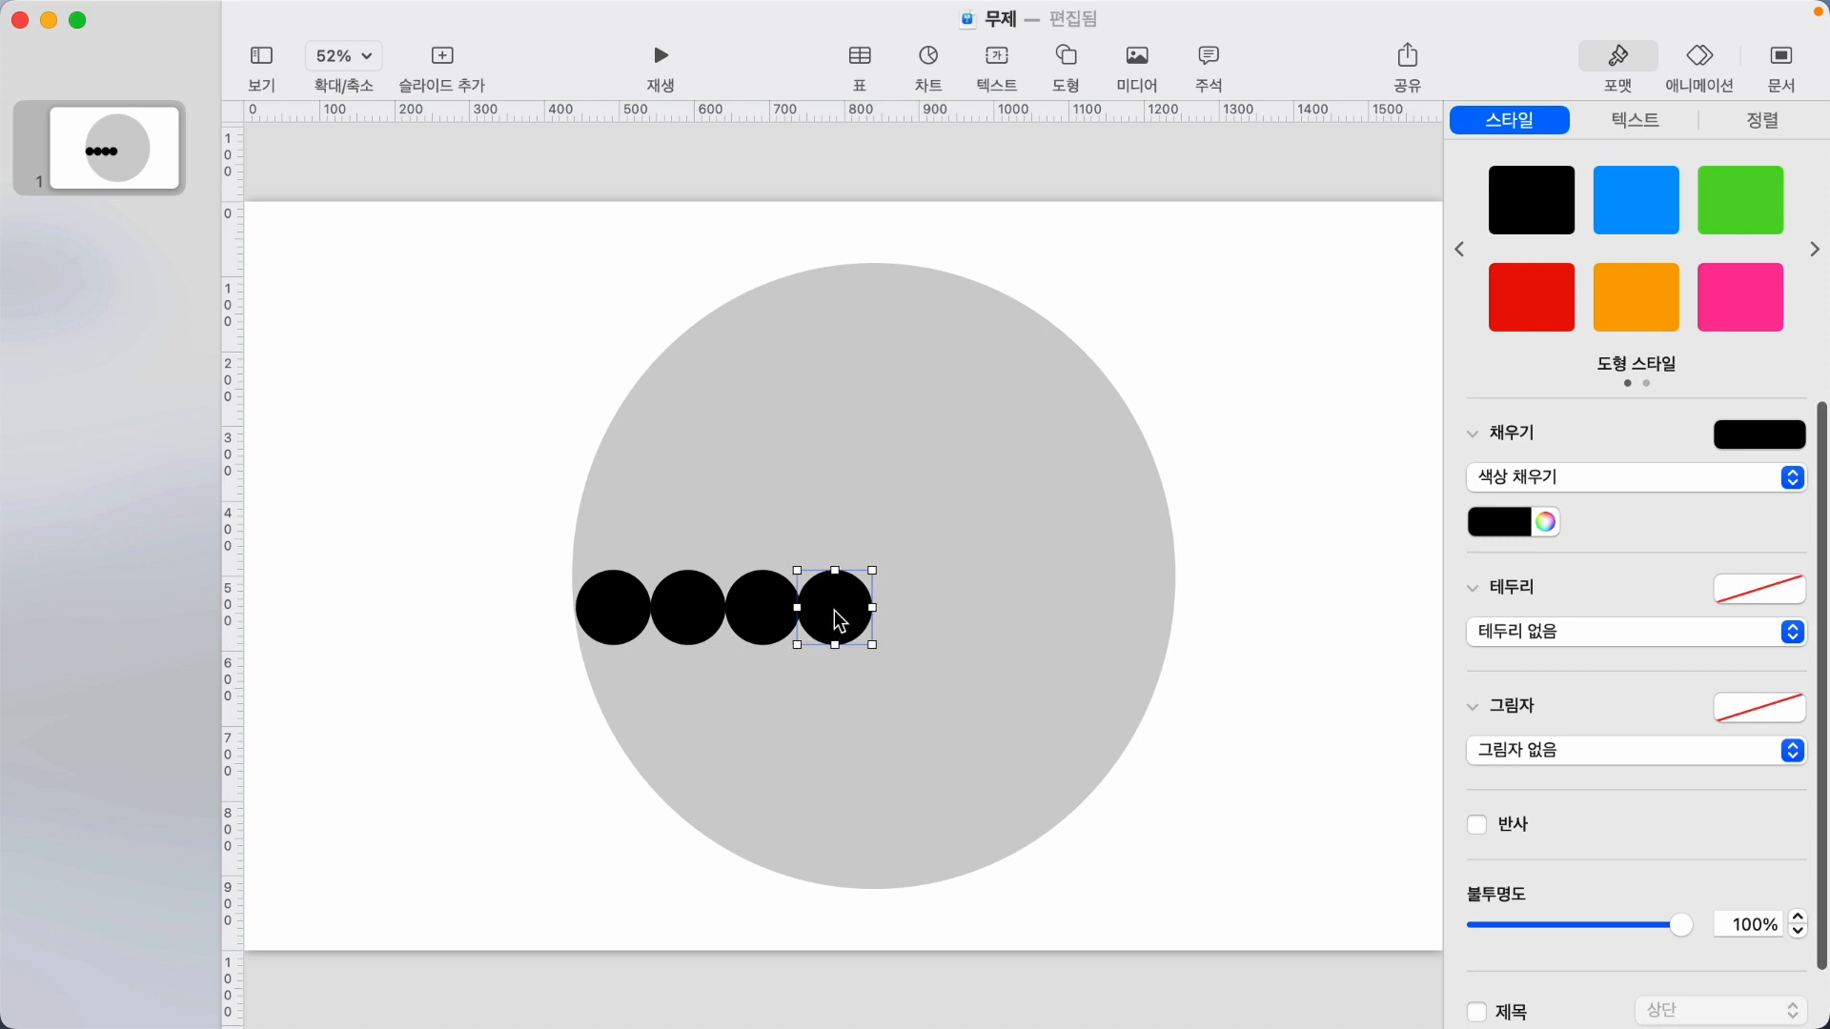
click(486, 661)
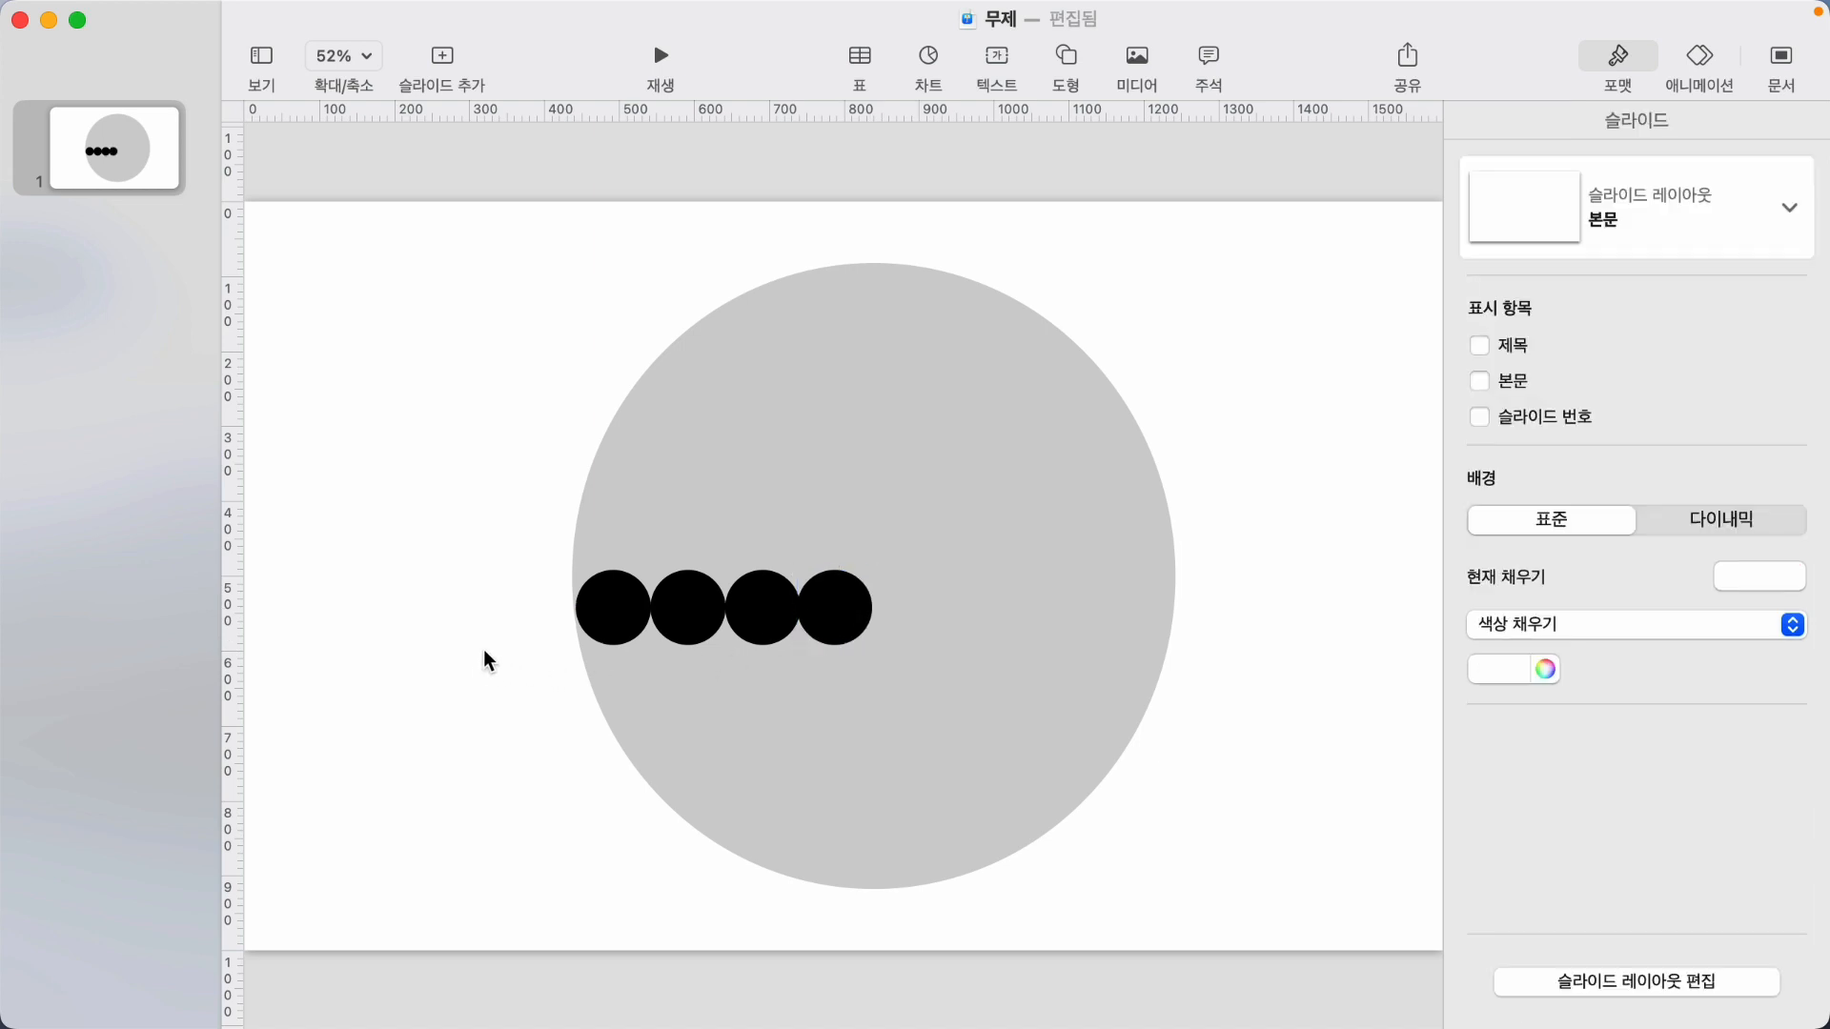
Select all four small black circles and group them.
click(611, 607)
shift+click(678, 617)
shift+click(759, 619)
shift+click(844, 621)
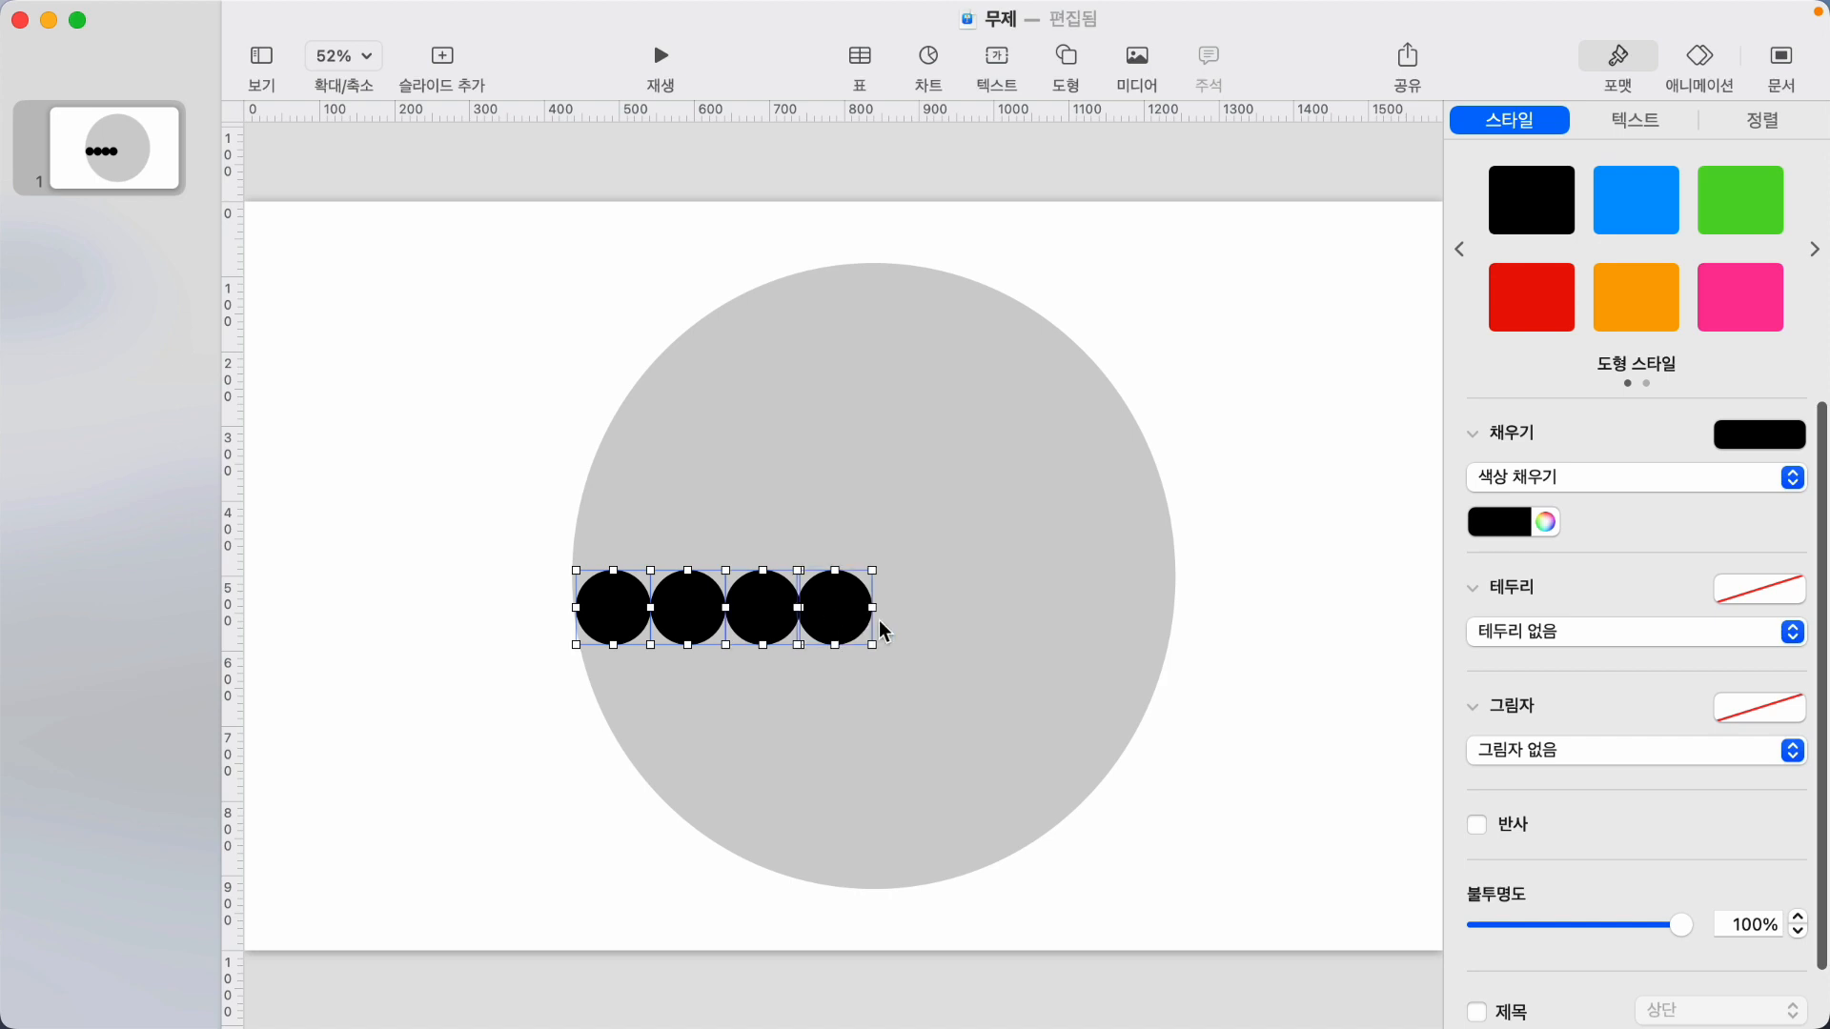
right_click(842, 618)
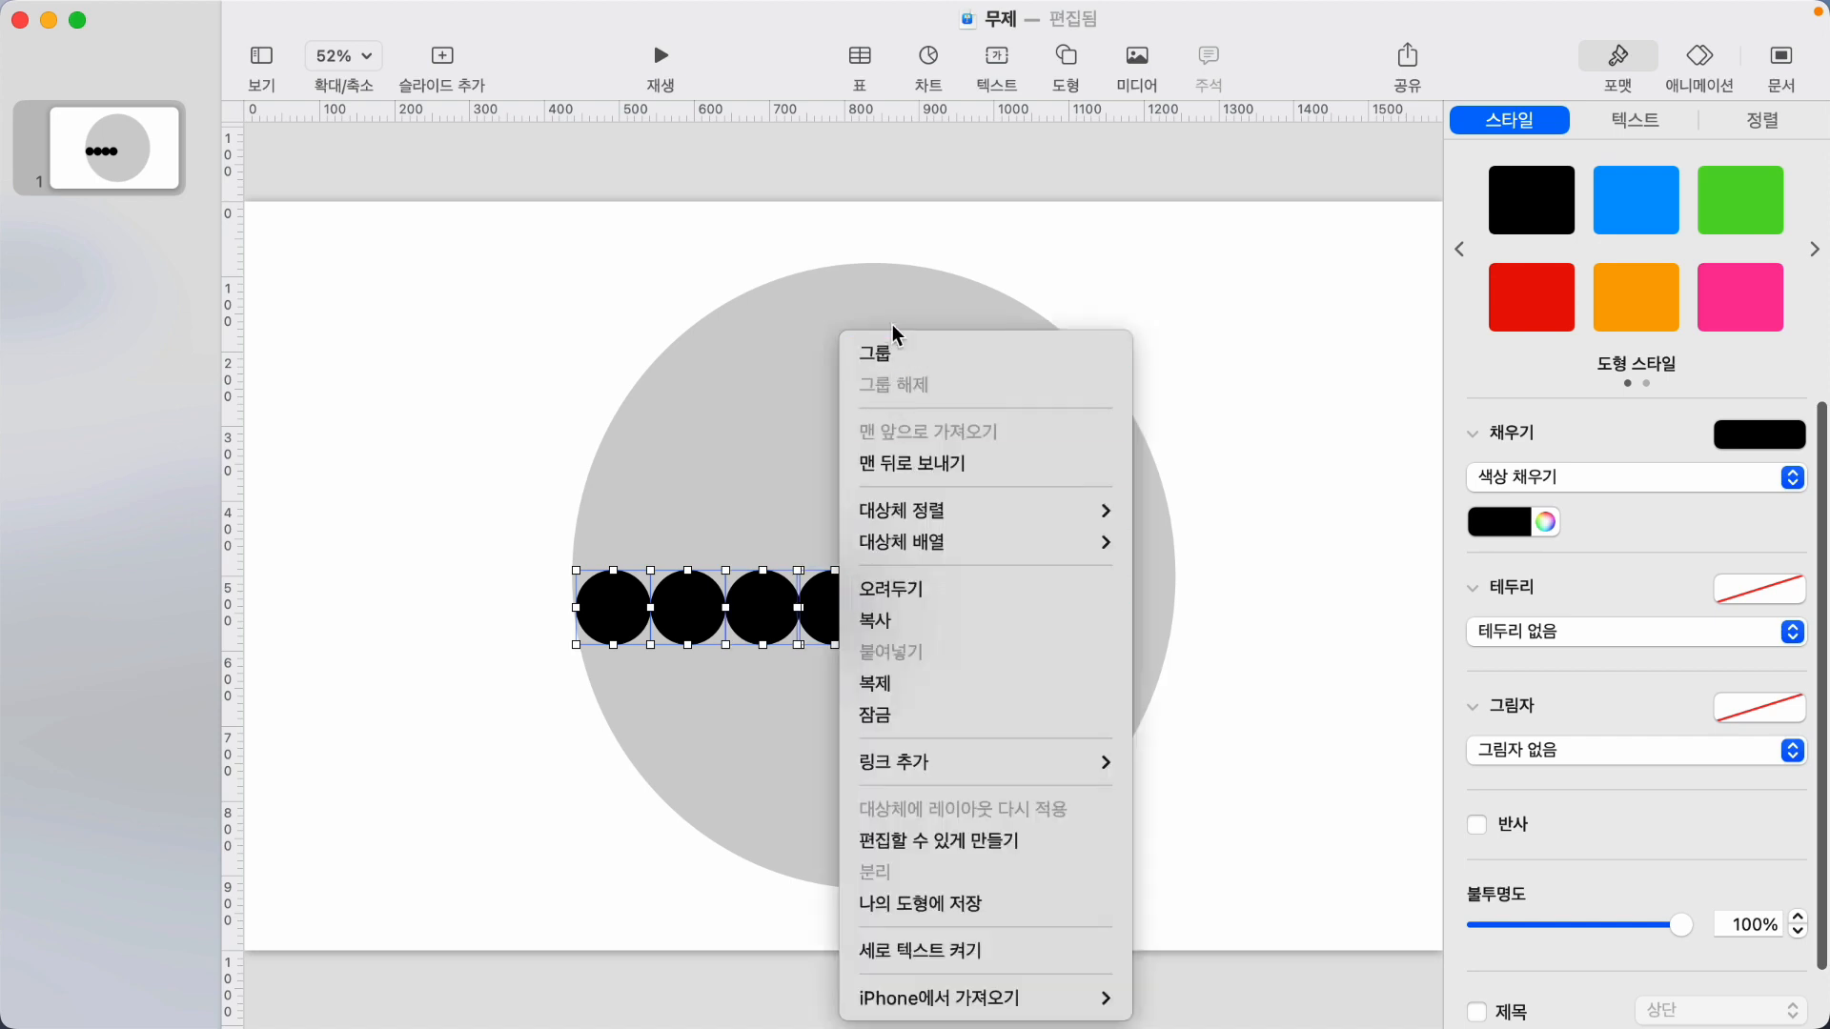
click(894, 353)
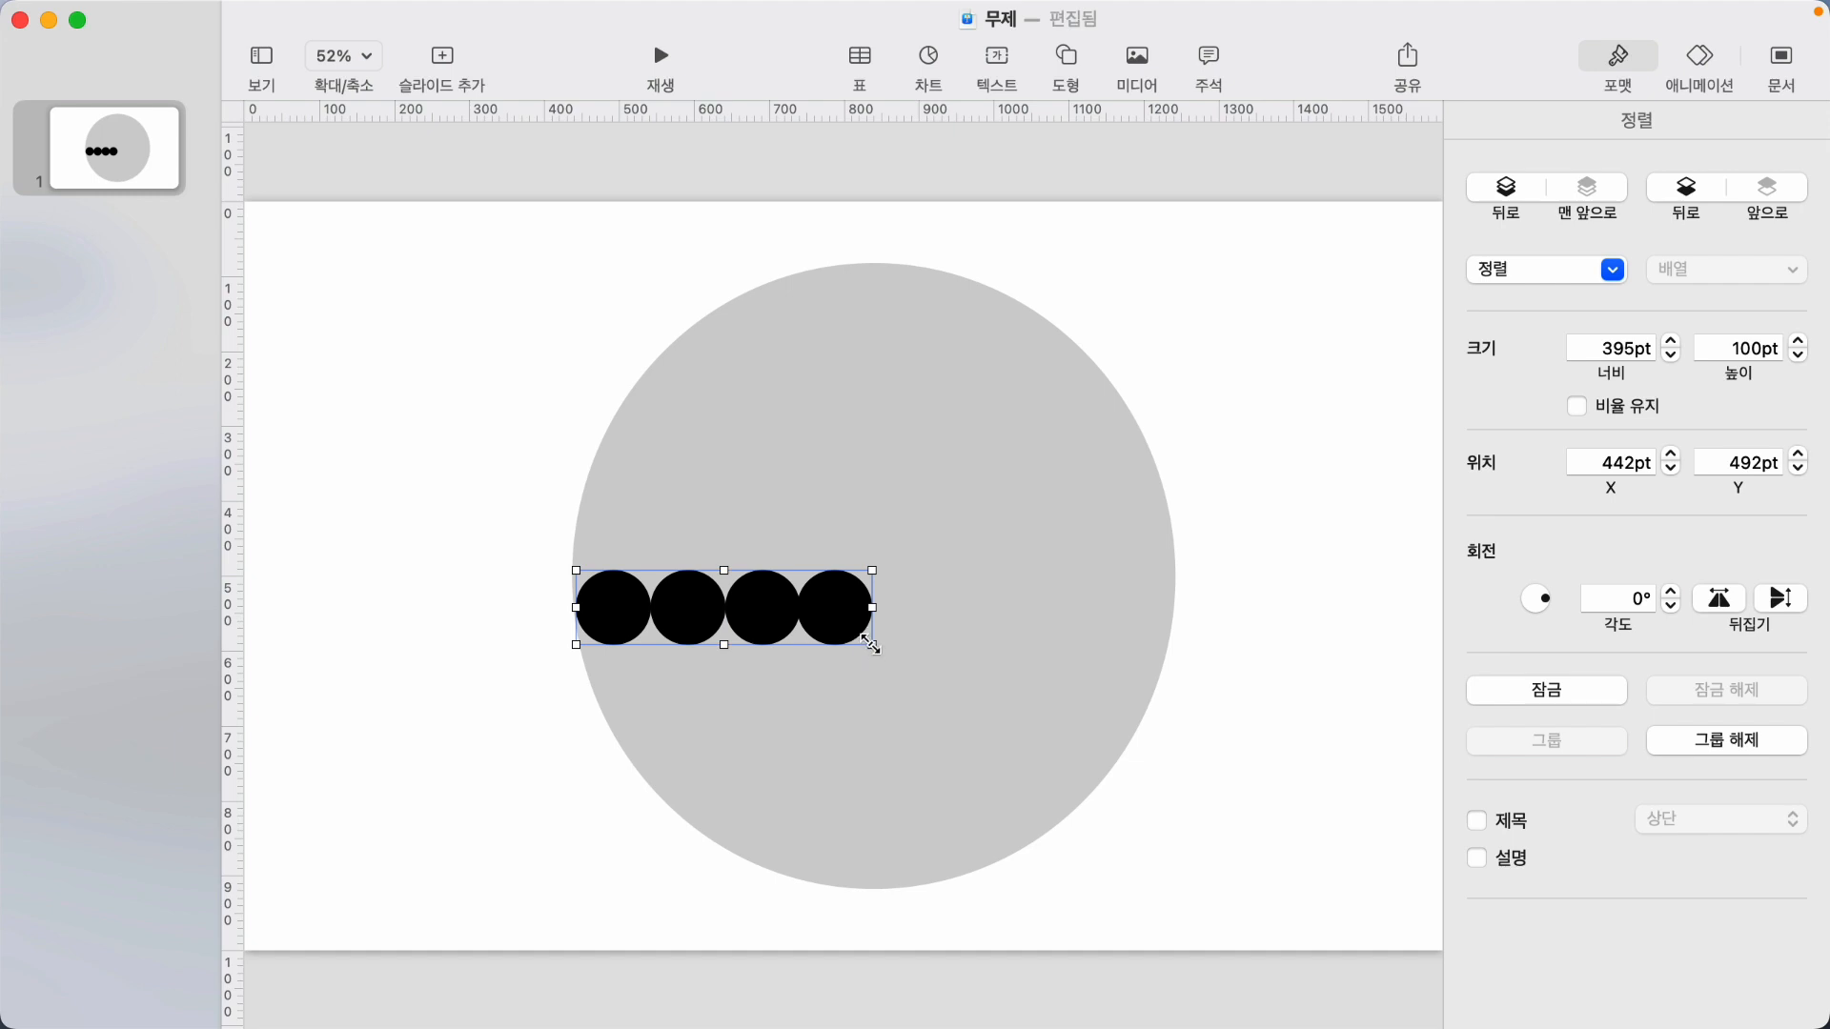
Enlarge the circle group to about 805 pt wide and 201 pt high, spanning the gray circle's full width across its middle.
drag(869, 643, 1140, 804)
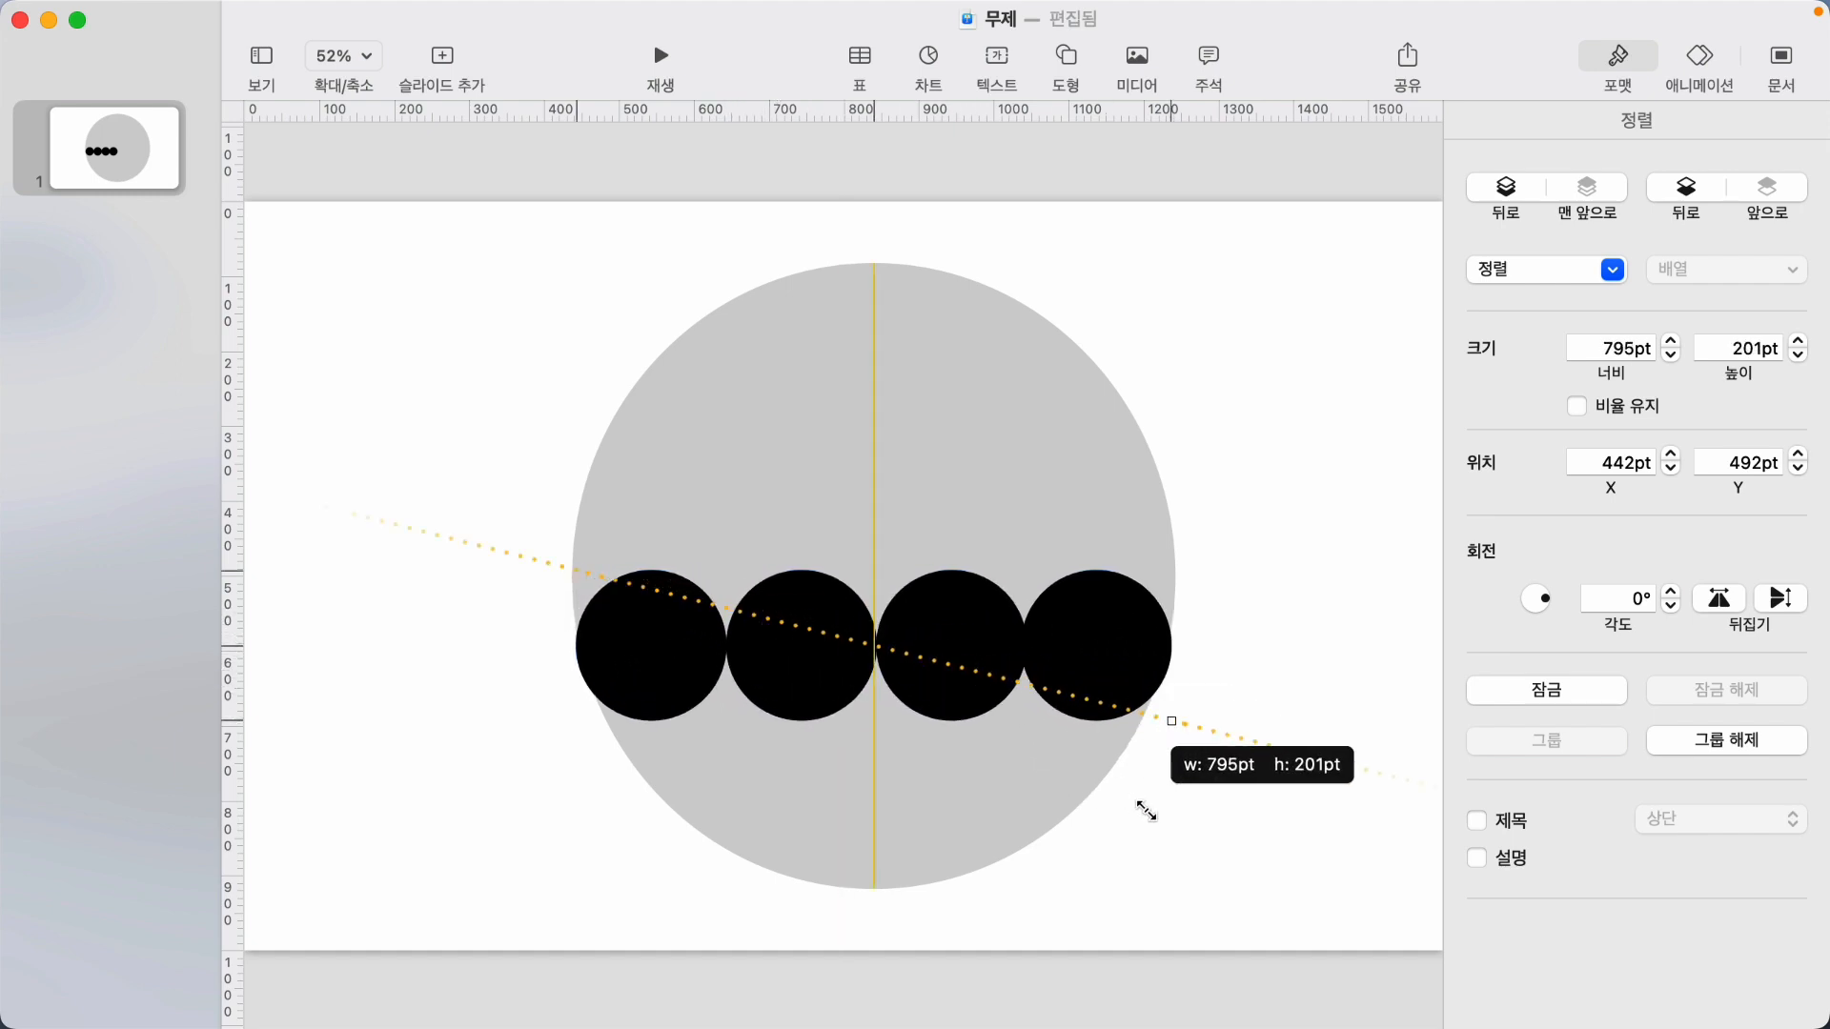
drag(979, 646, 972, 588)
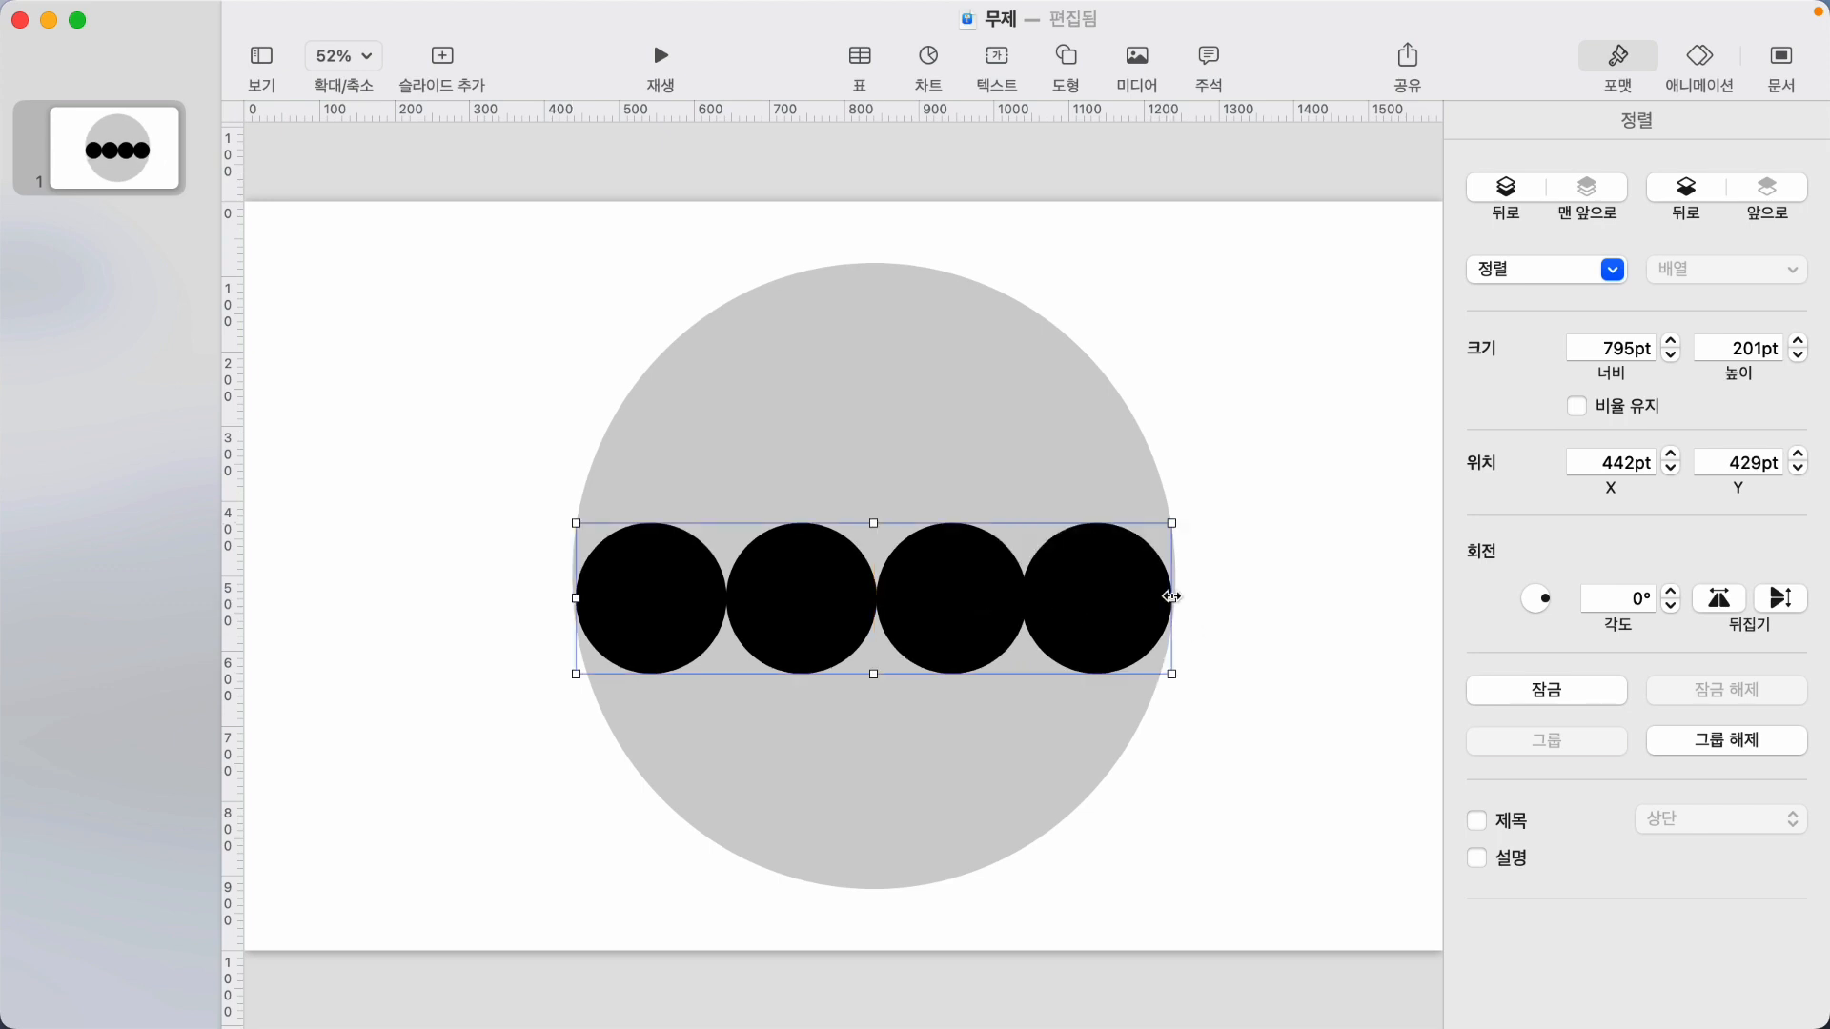
drag(1171, 598, 1073, 590)
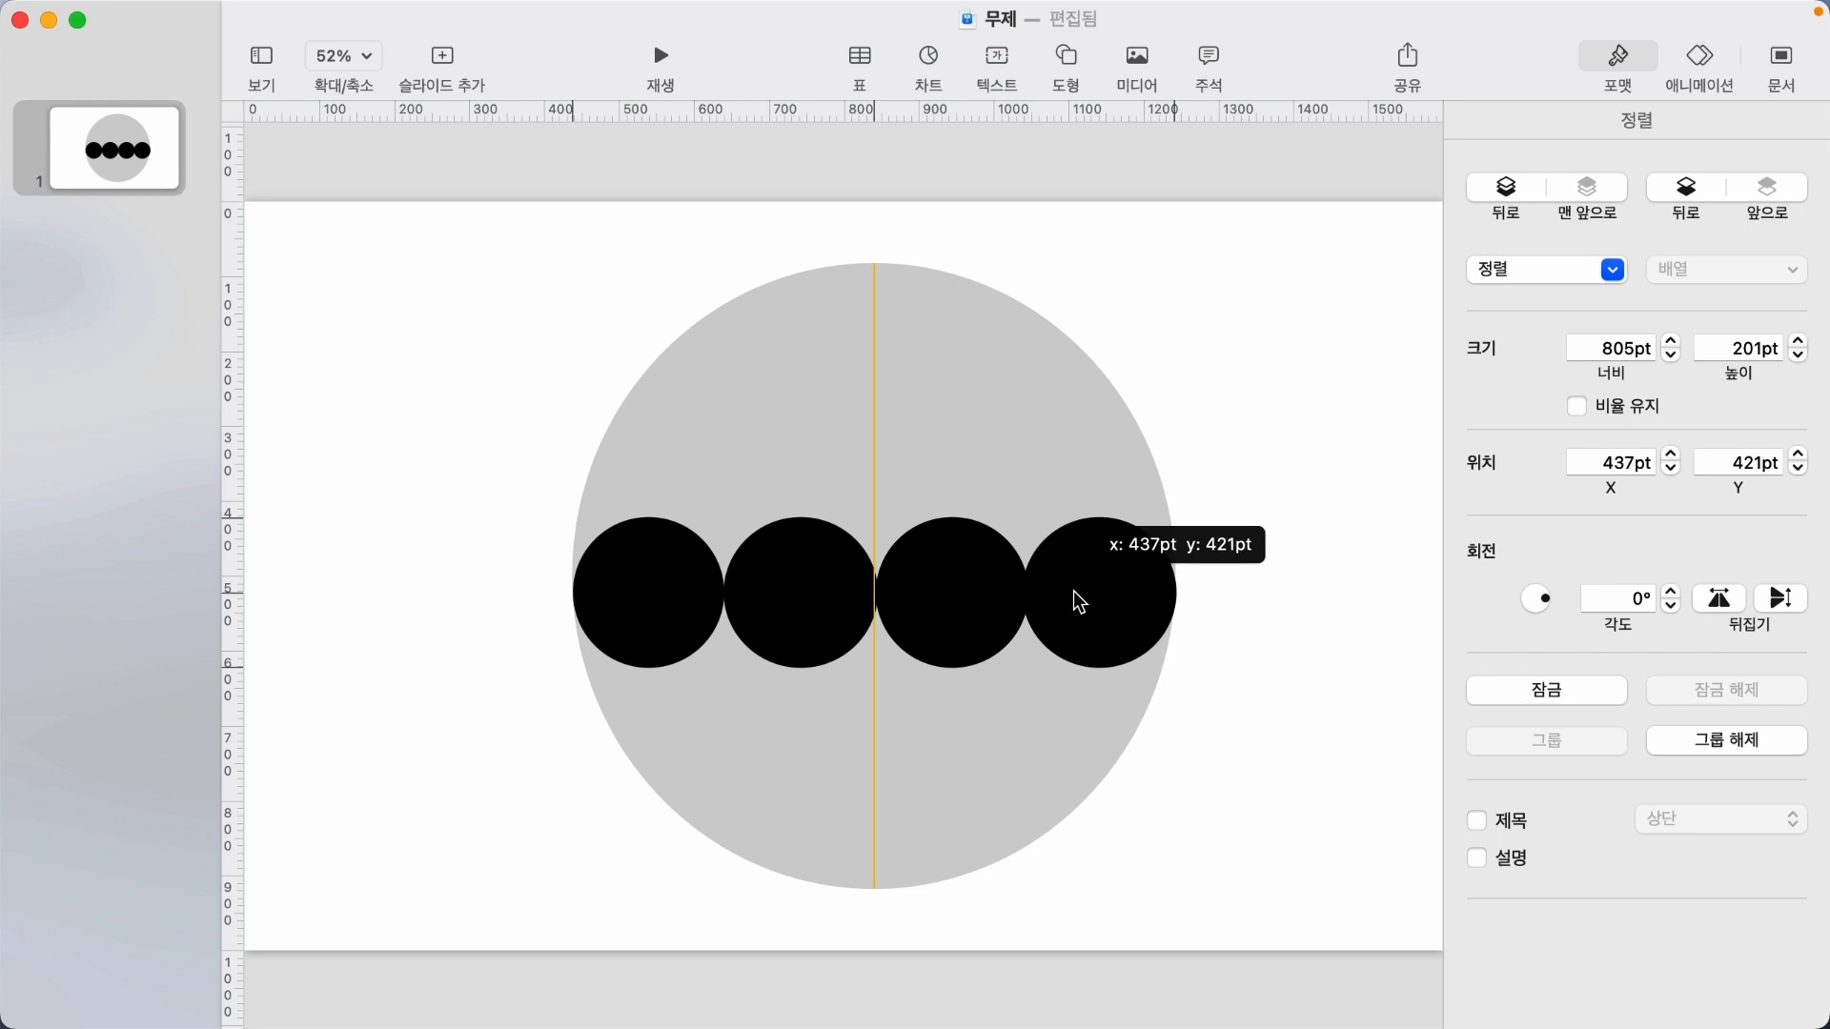
drag(1073, 591, 1073, 591)
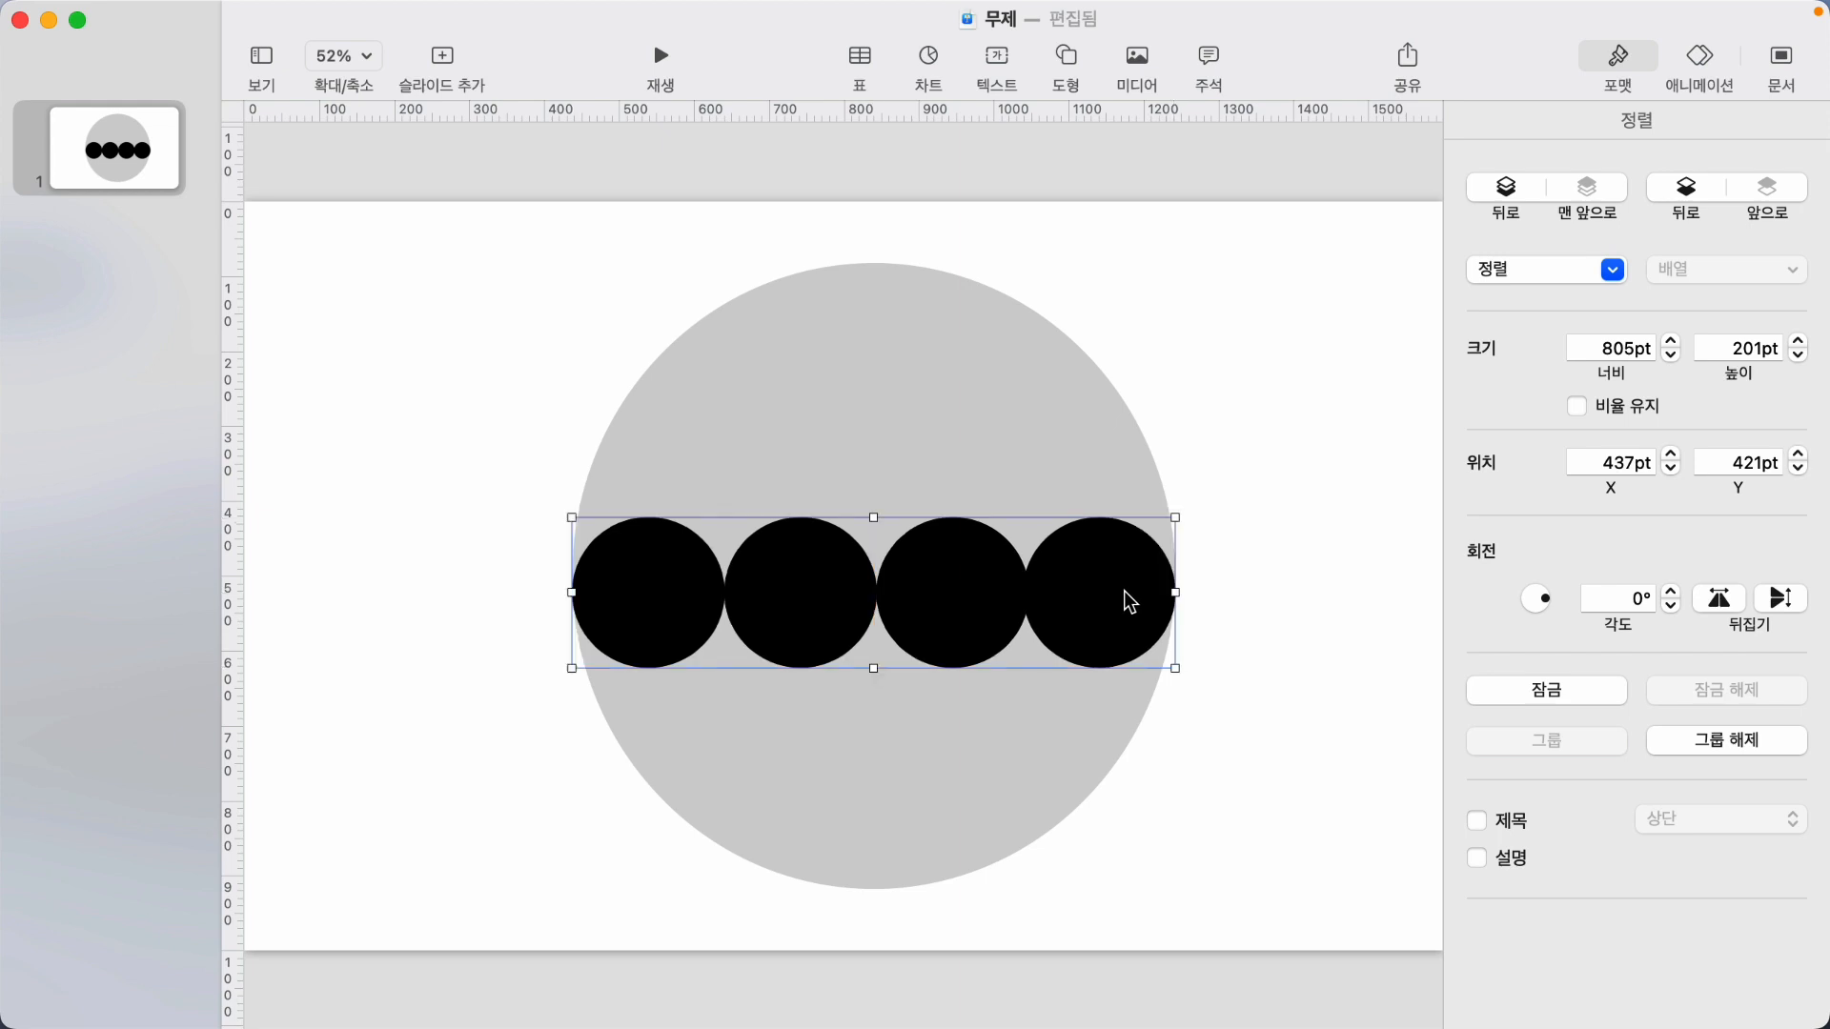
Flatten the circle group to about 141 pt high, positioned across the gray circle's middle at about Y 453 pt.
drag(870, 515, 870, 538)
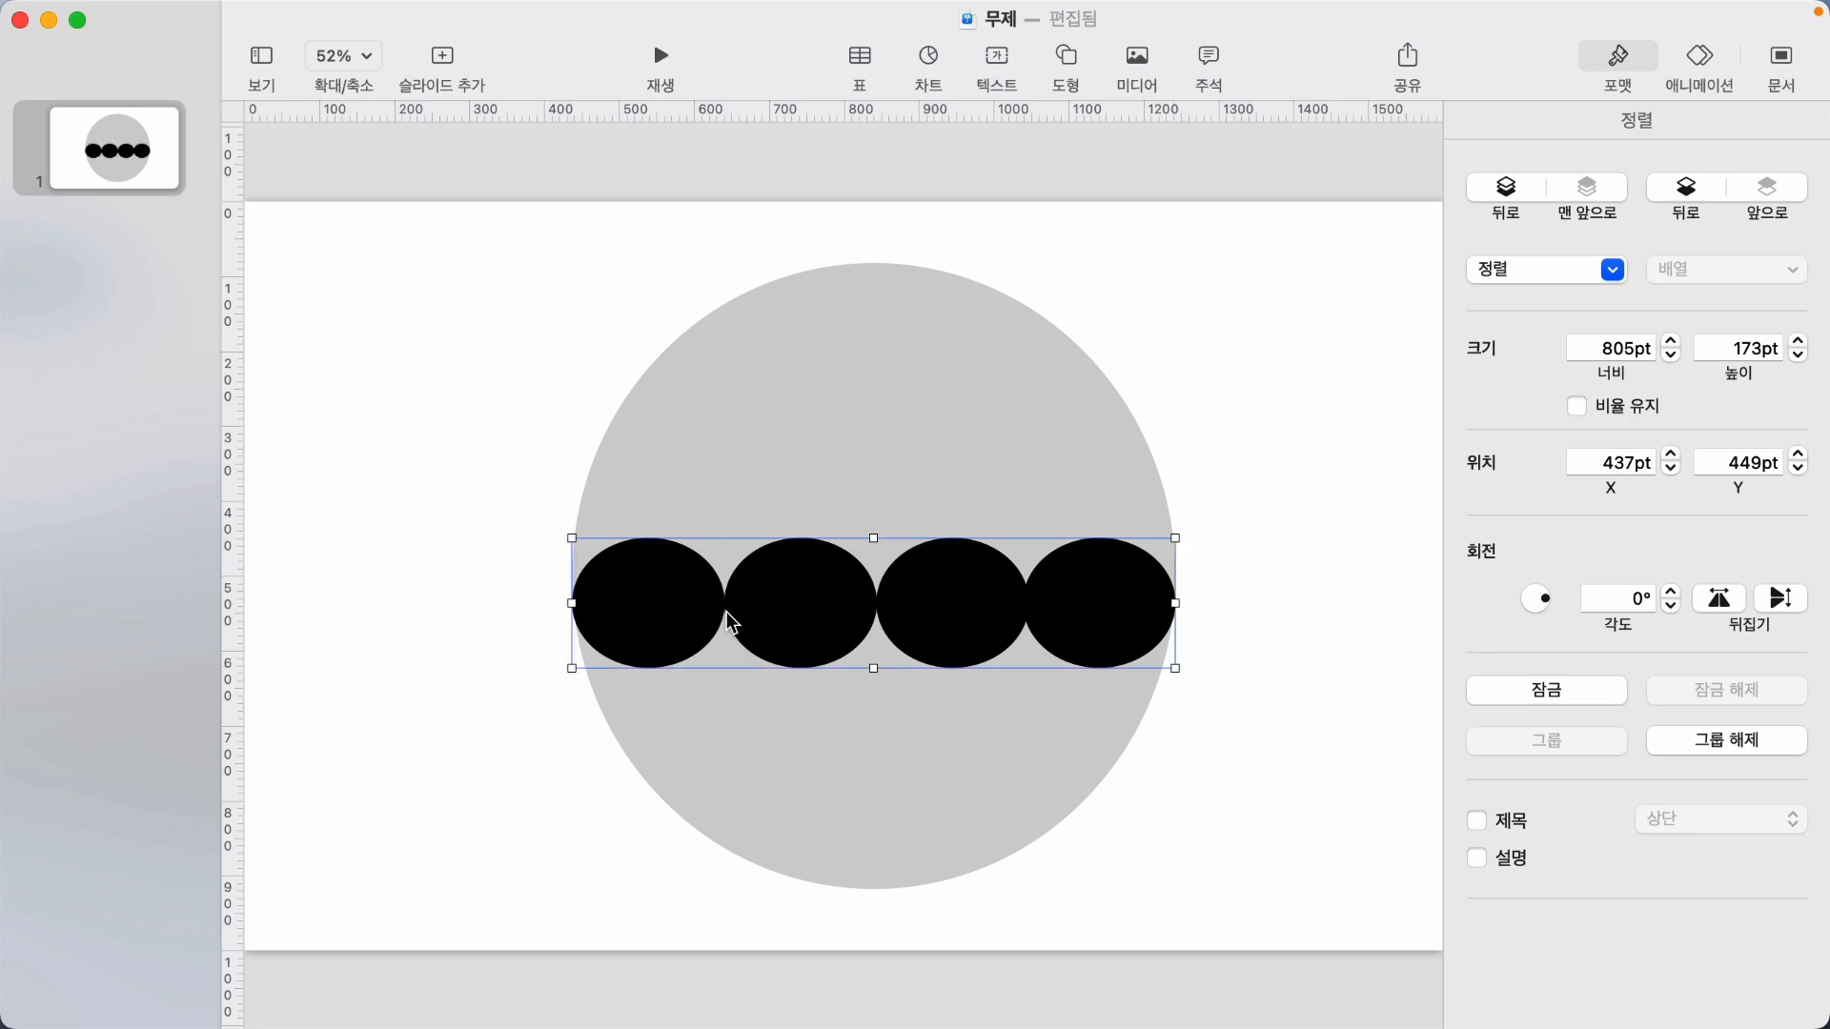
drag(874, 538, 926, 587)
click(1192, 613)
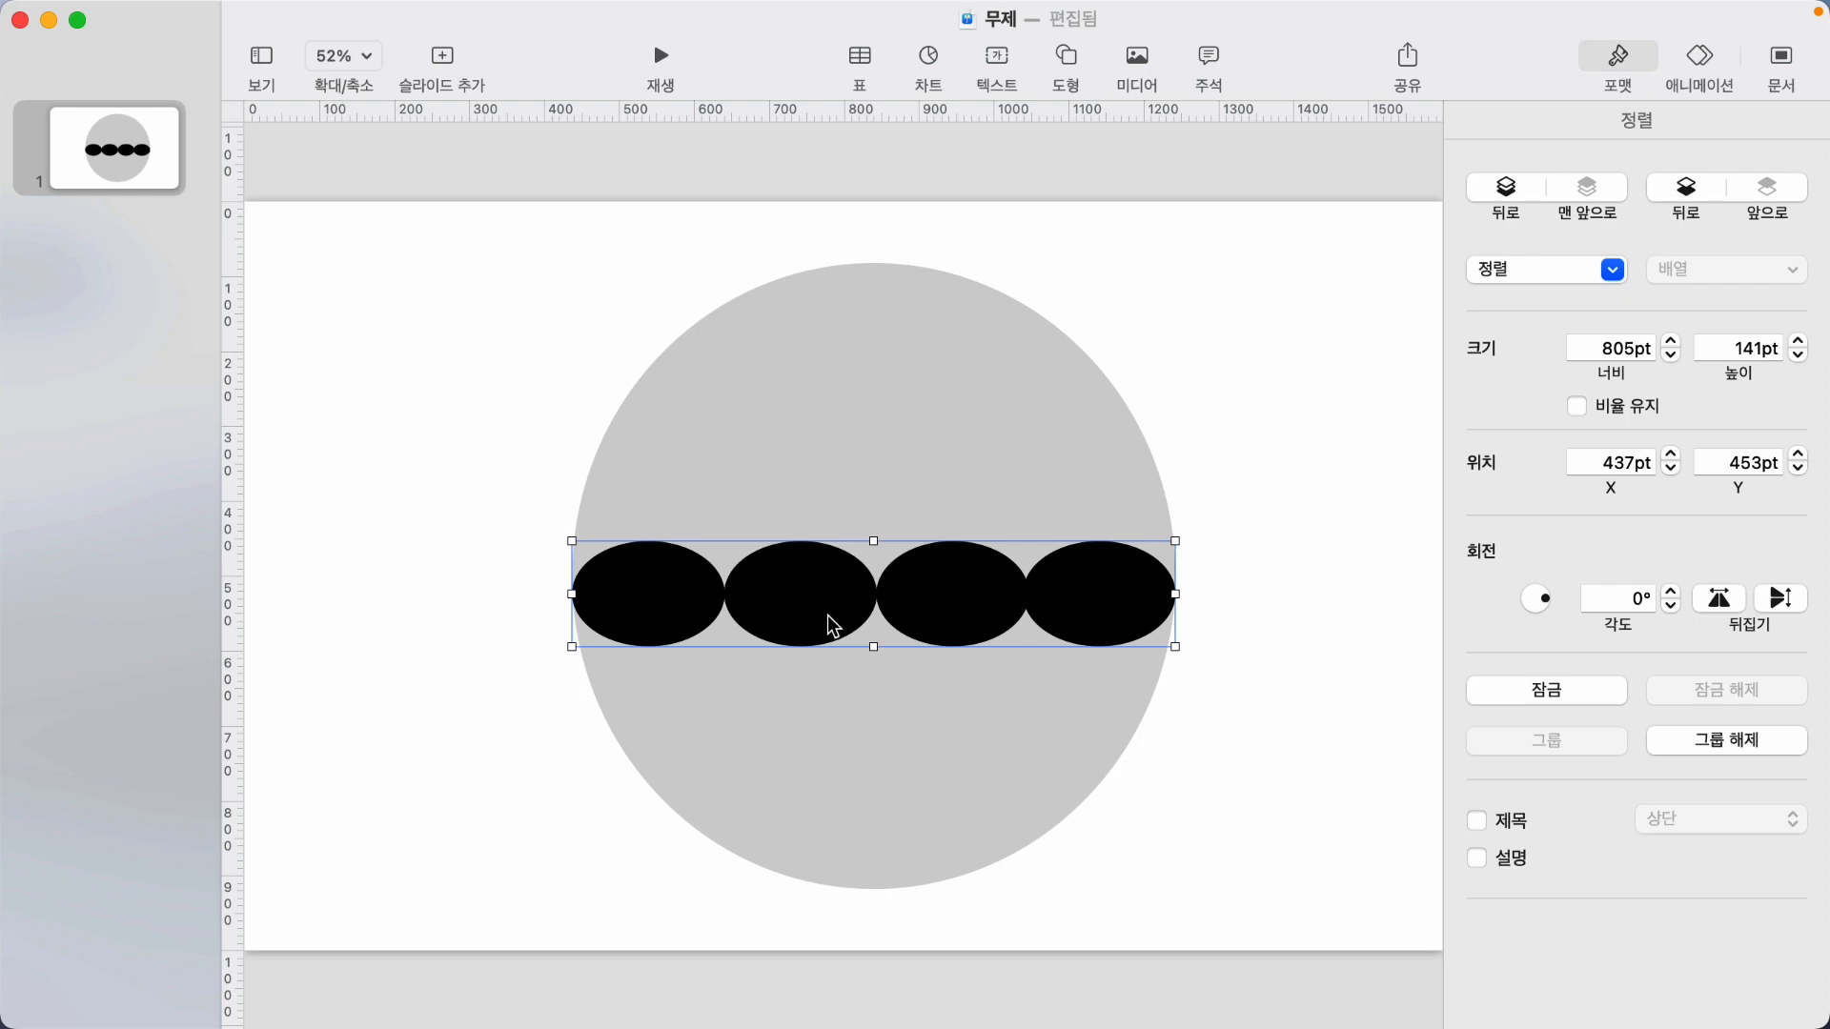
Ungroup the row of flattened black ellipses.
right_click(932, 591)
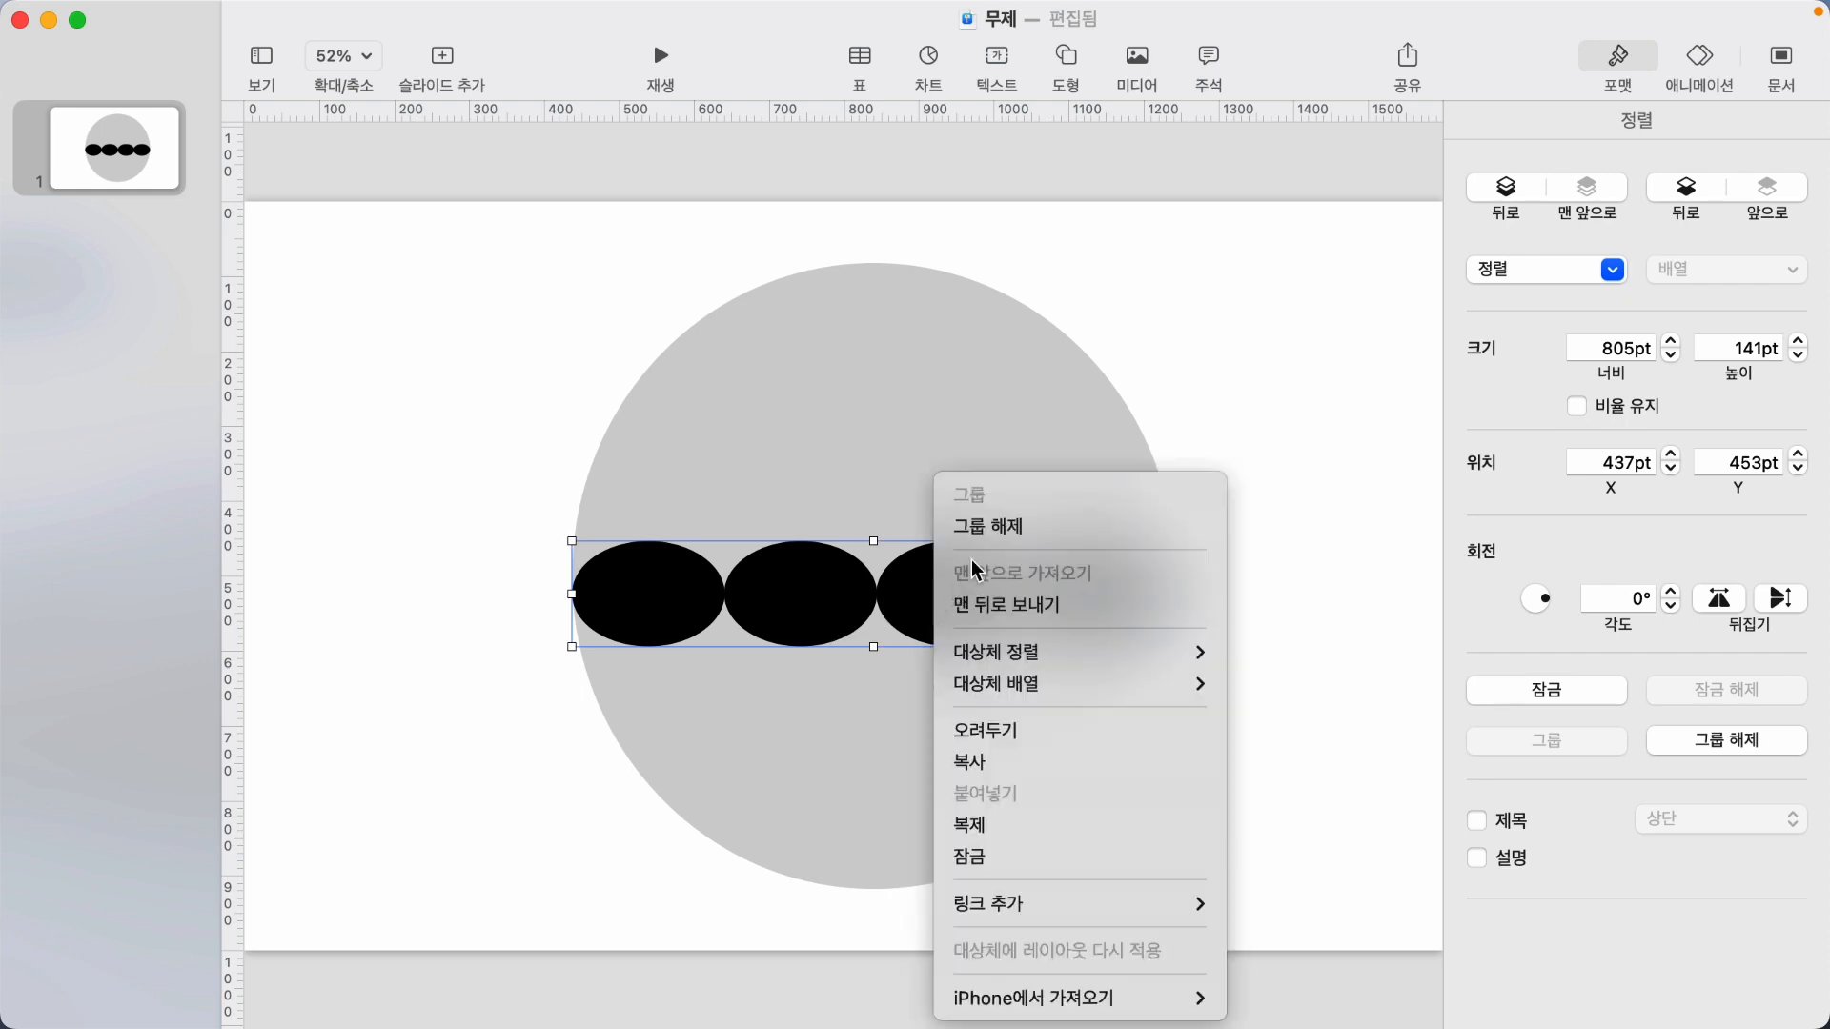
click(1294, 703)
click(1277, 730)
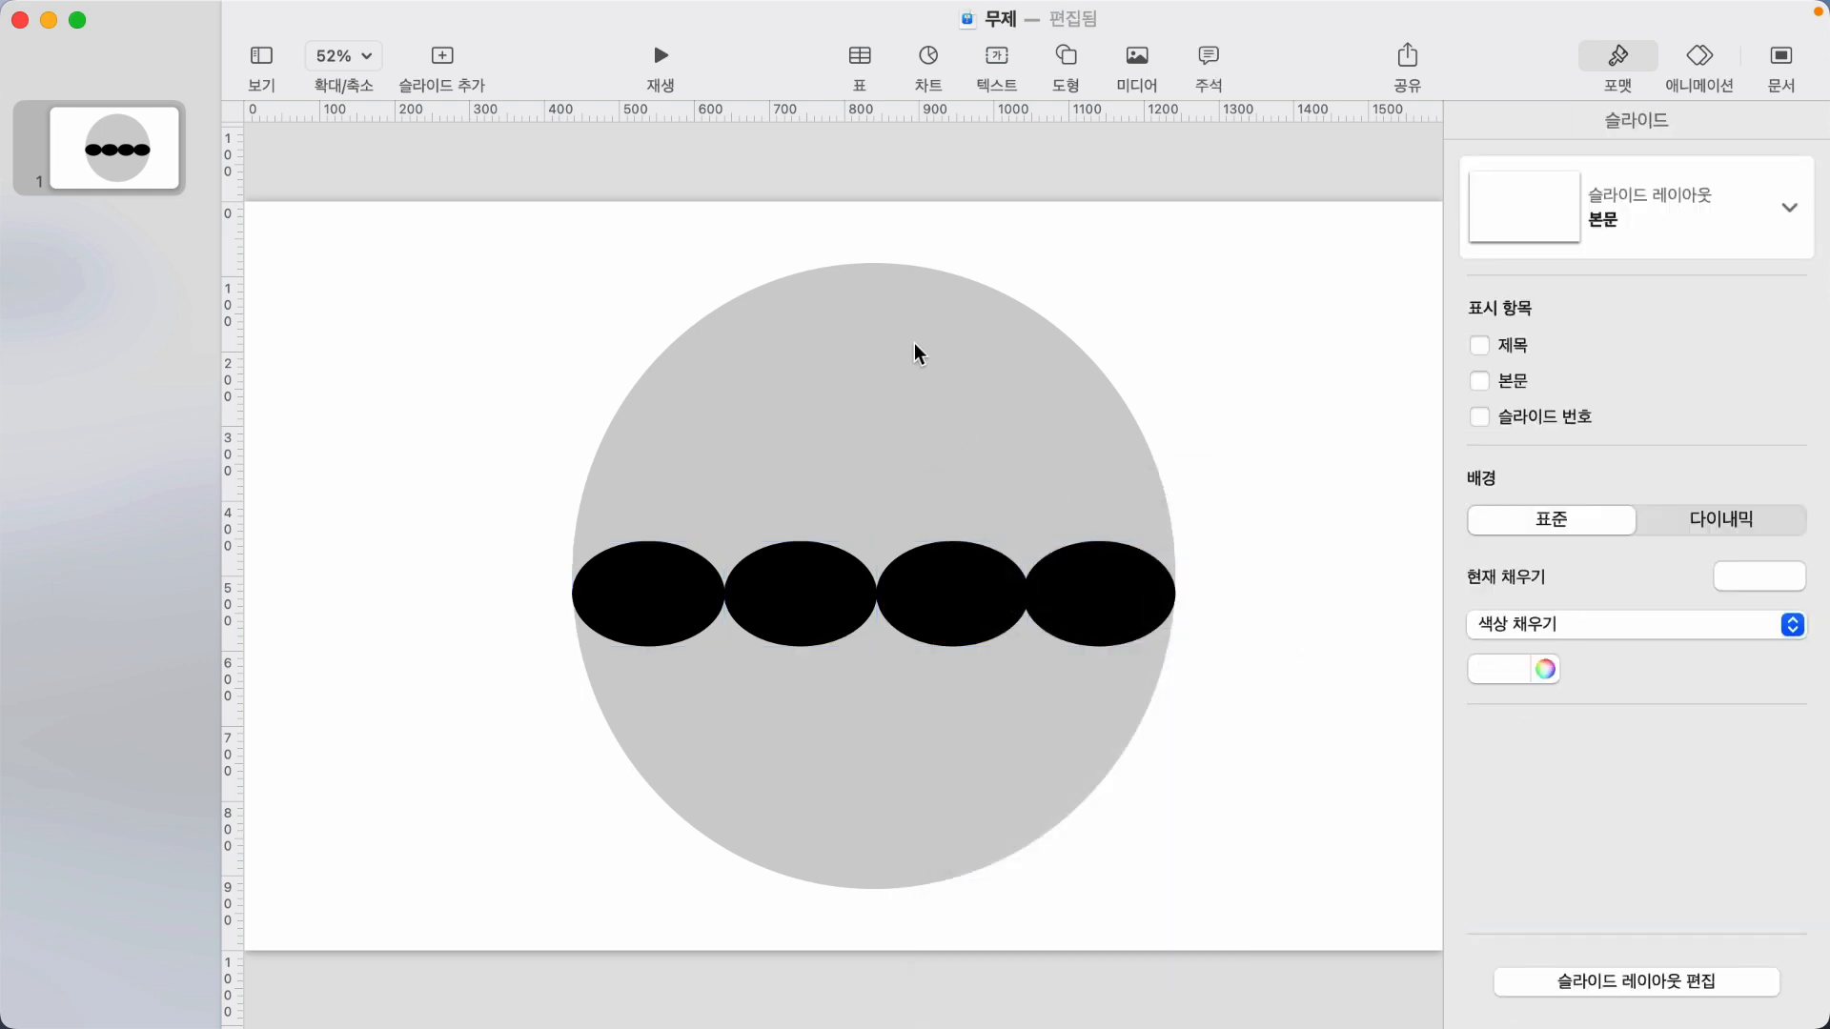
Subtract the four black ellipses from the large gray circle.
click(873, 385)
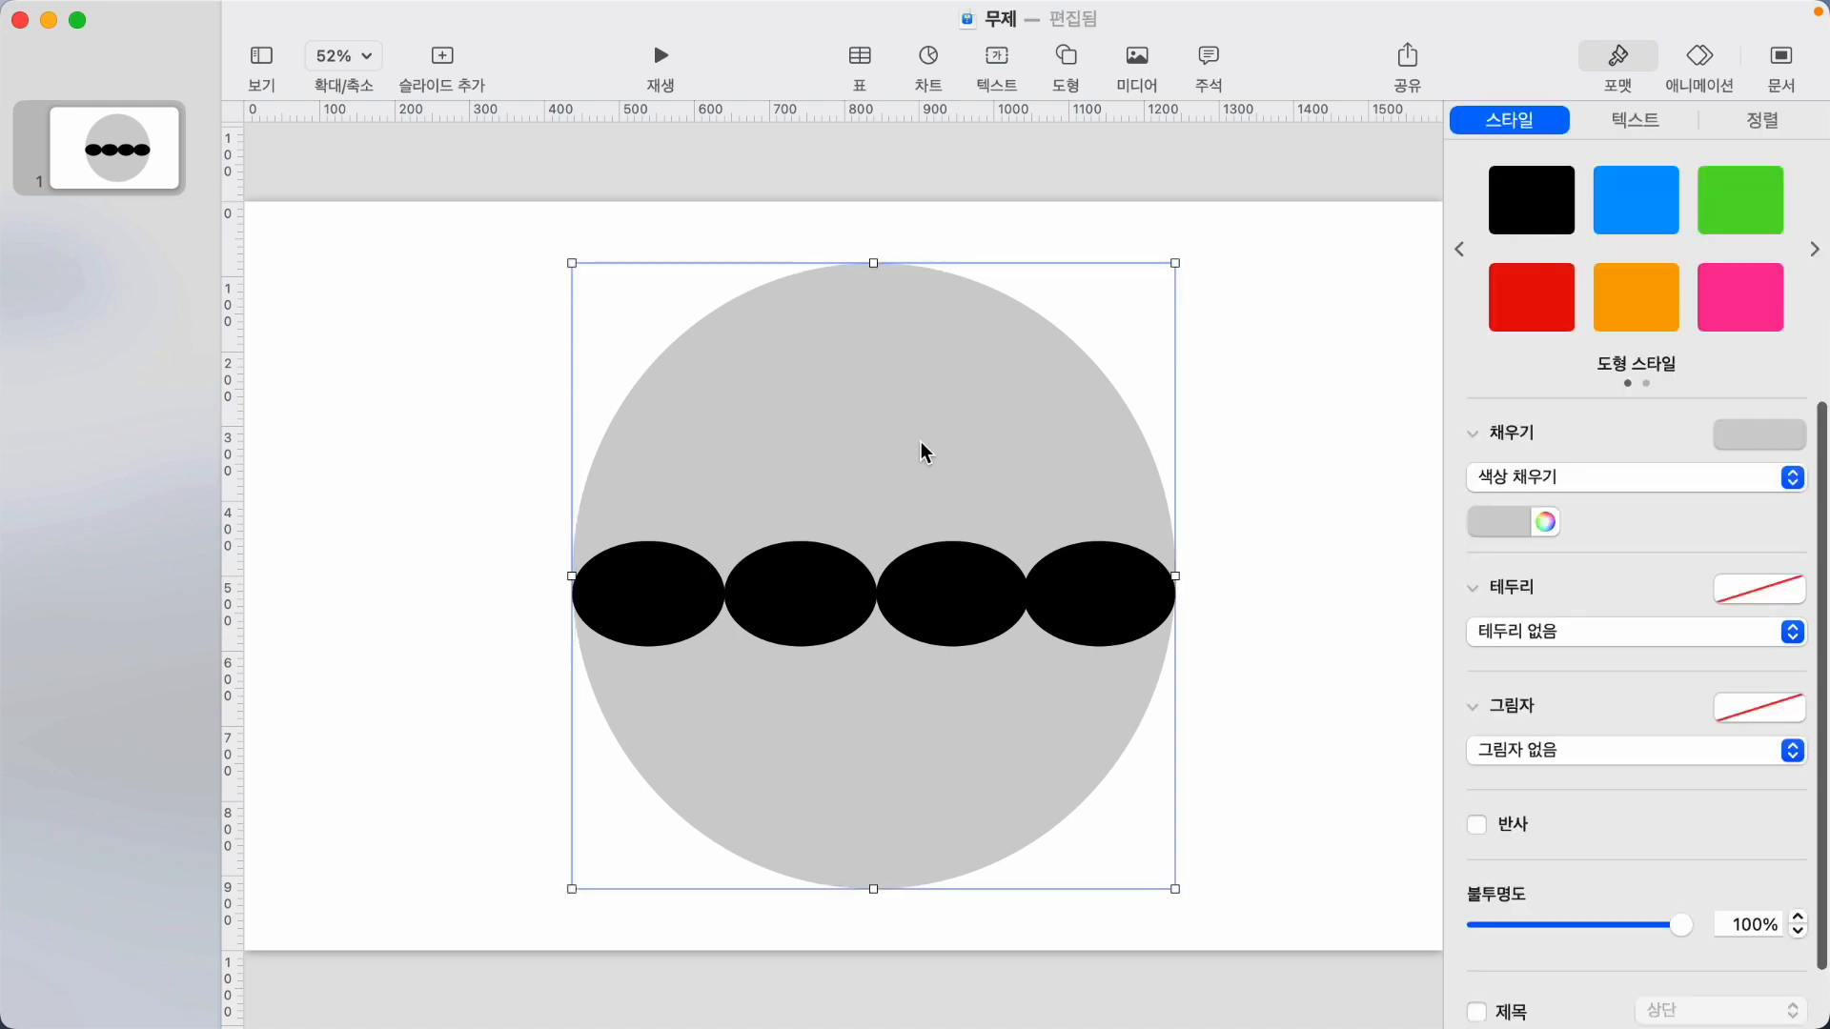
shift+click(627, 603)
shift+click(787, 600)
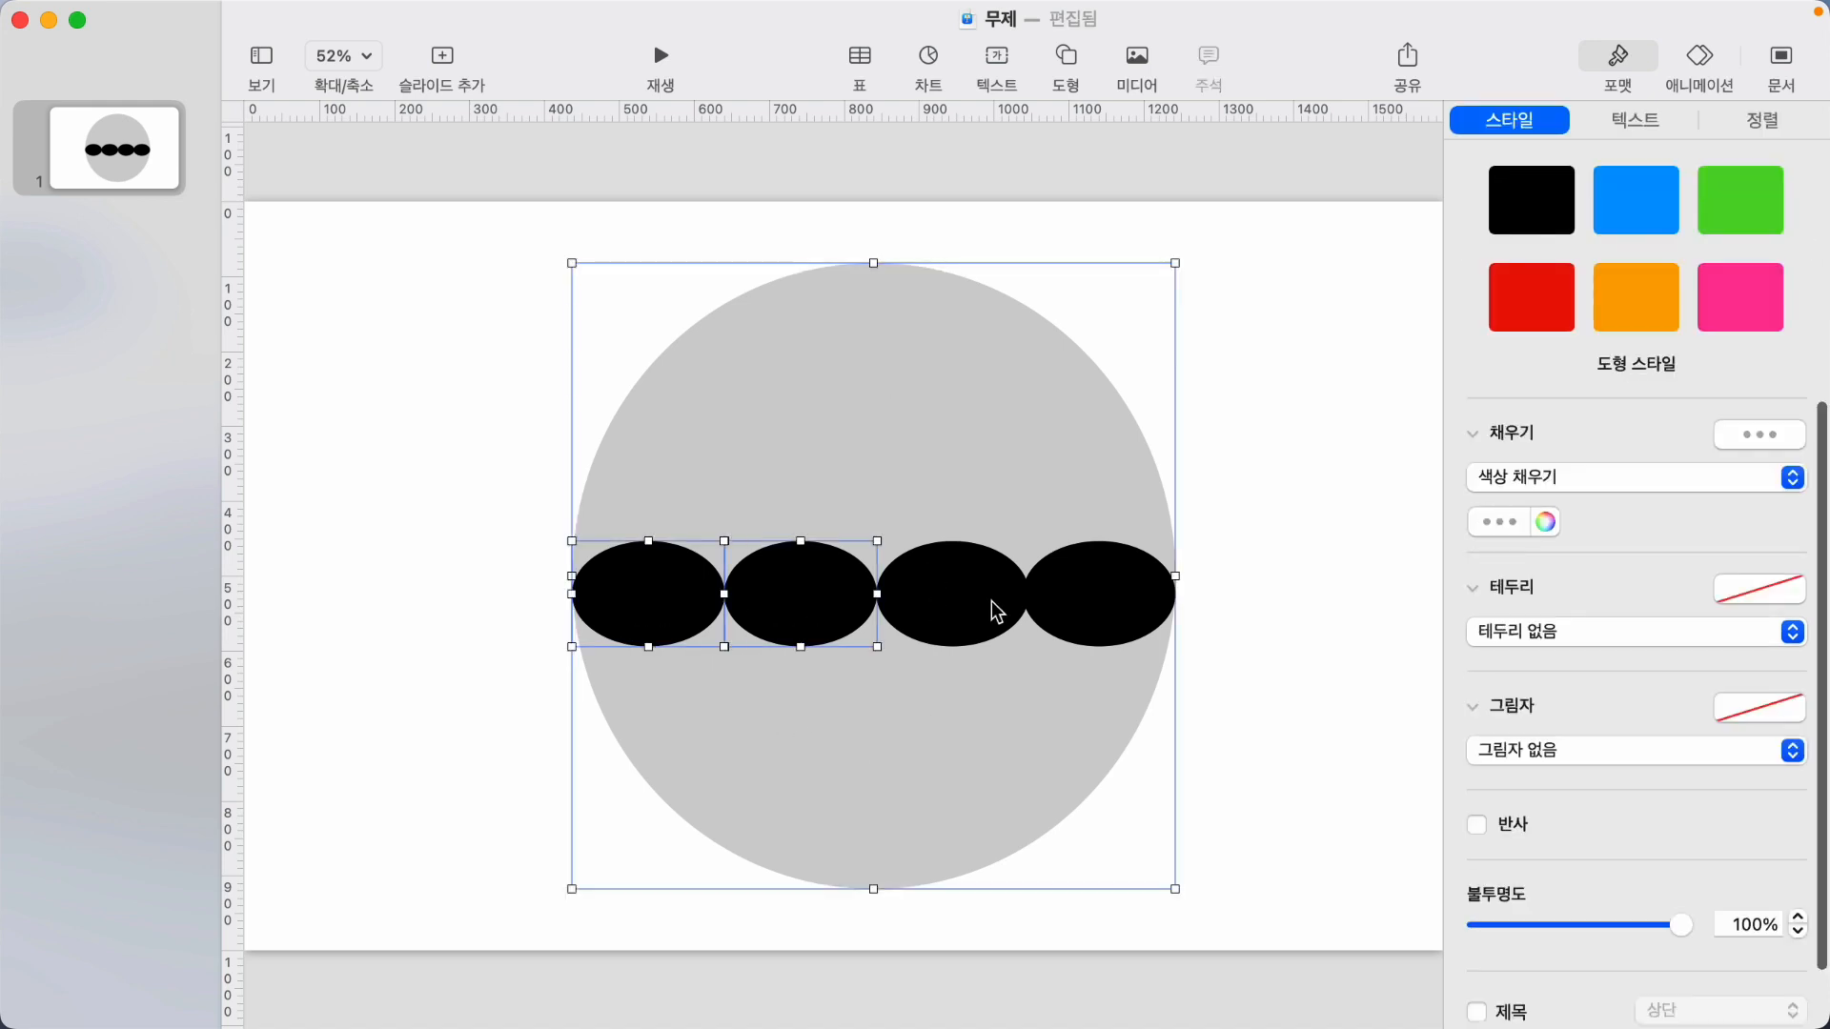
shift+click(1037, 612)
shift+click(958, 606)
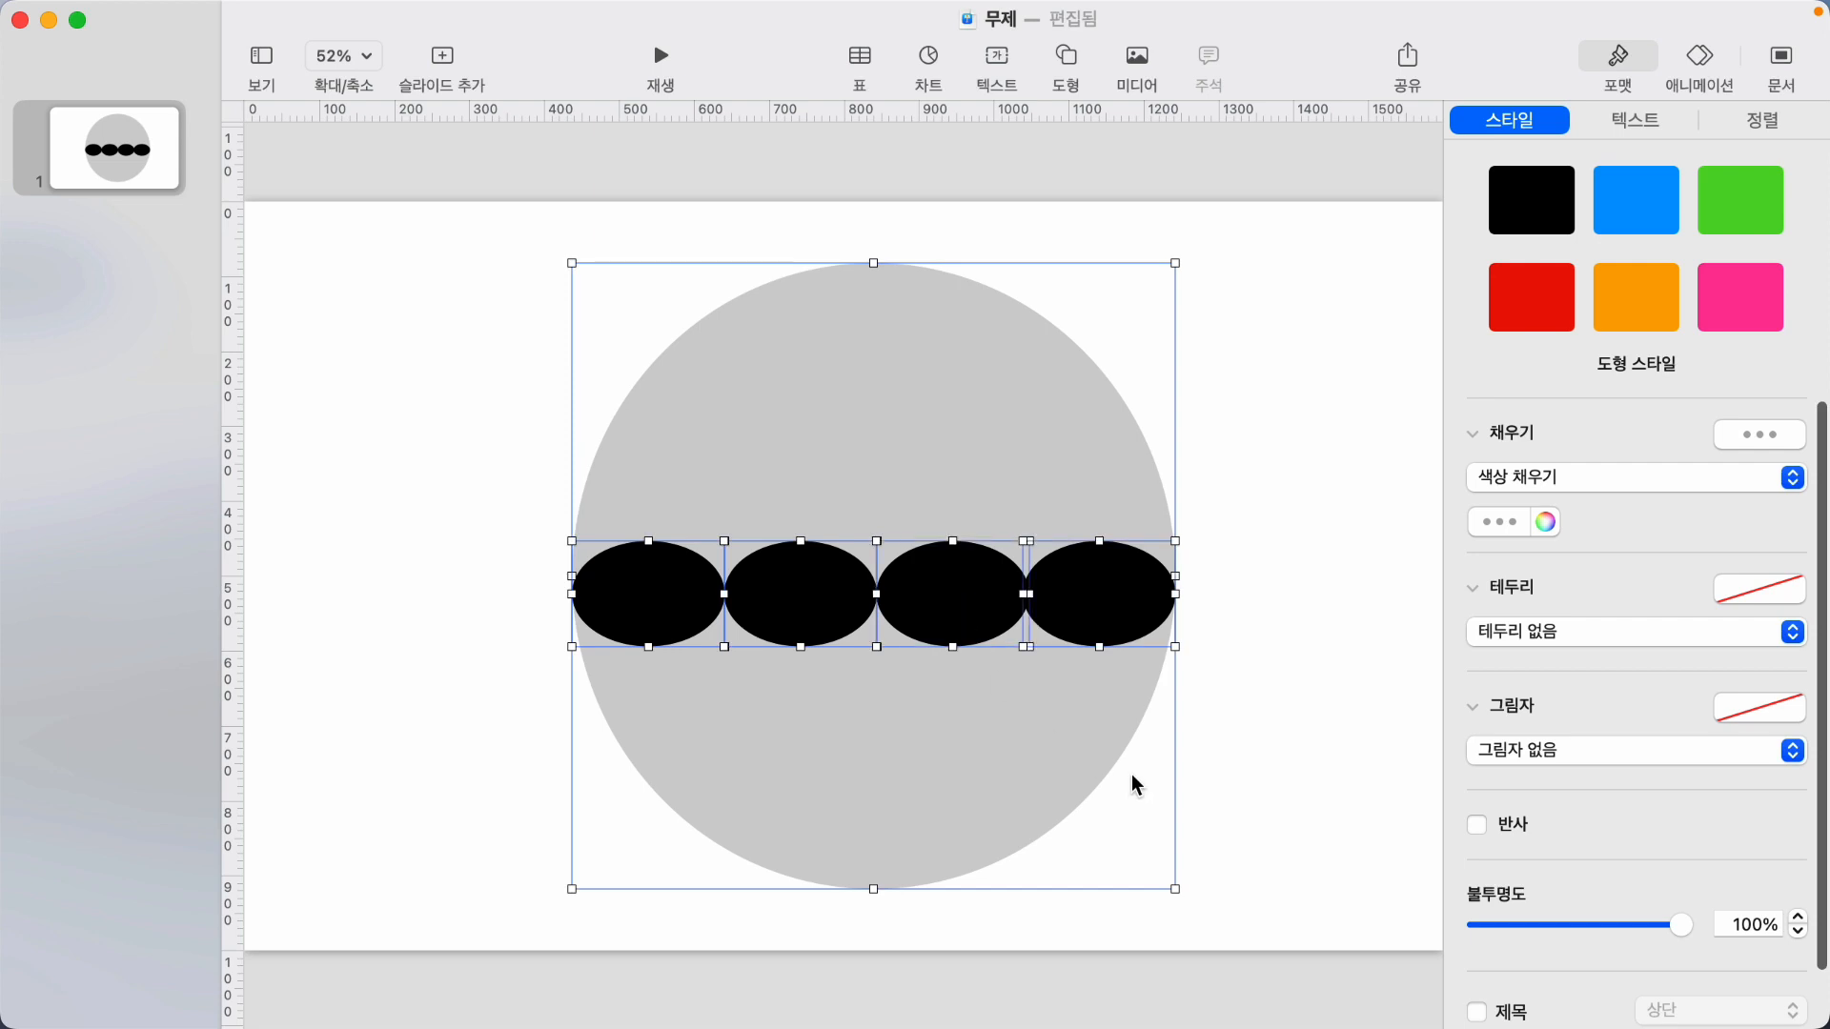
click(1761, 124)
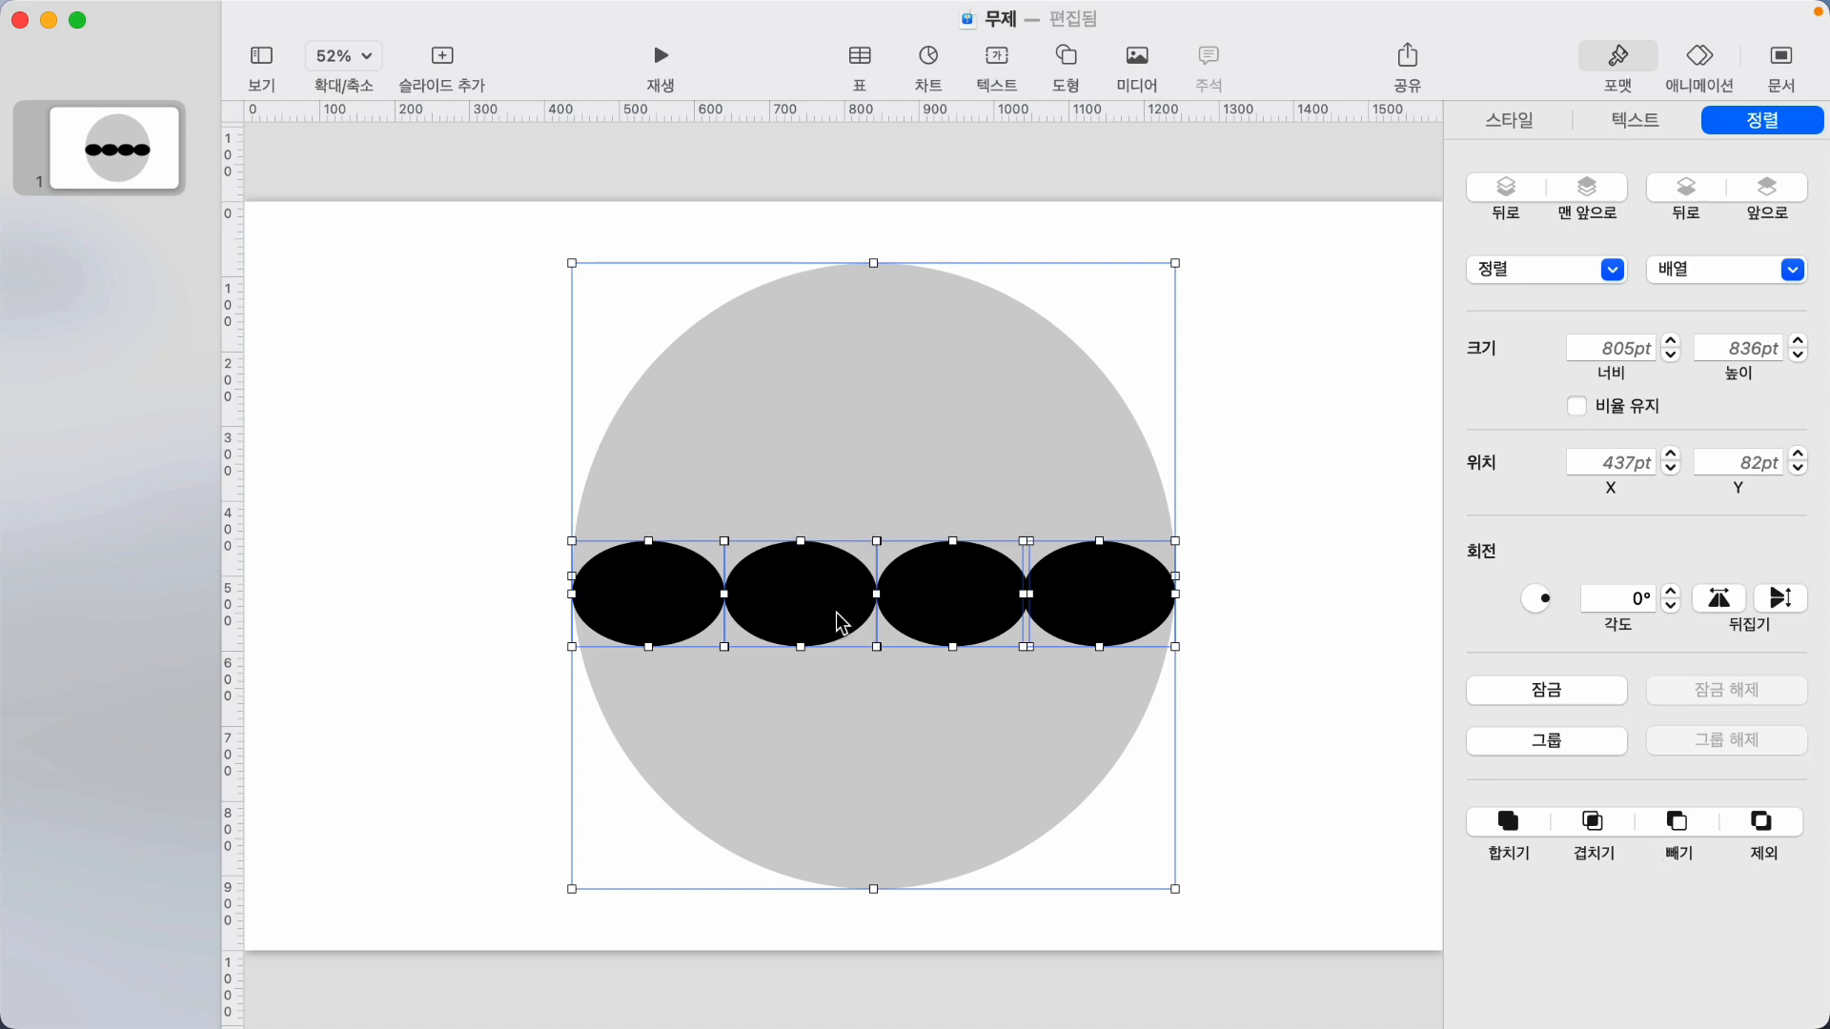
click(1677, 824)
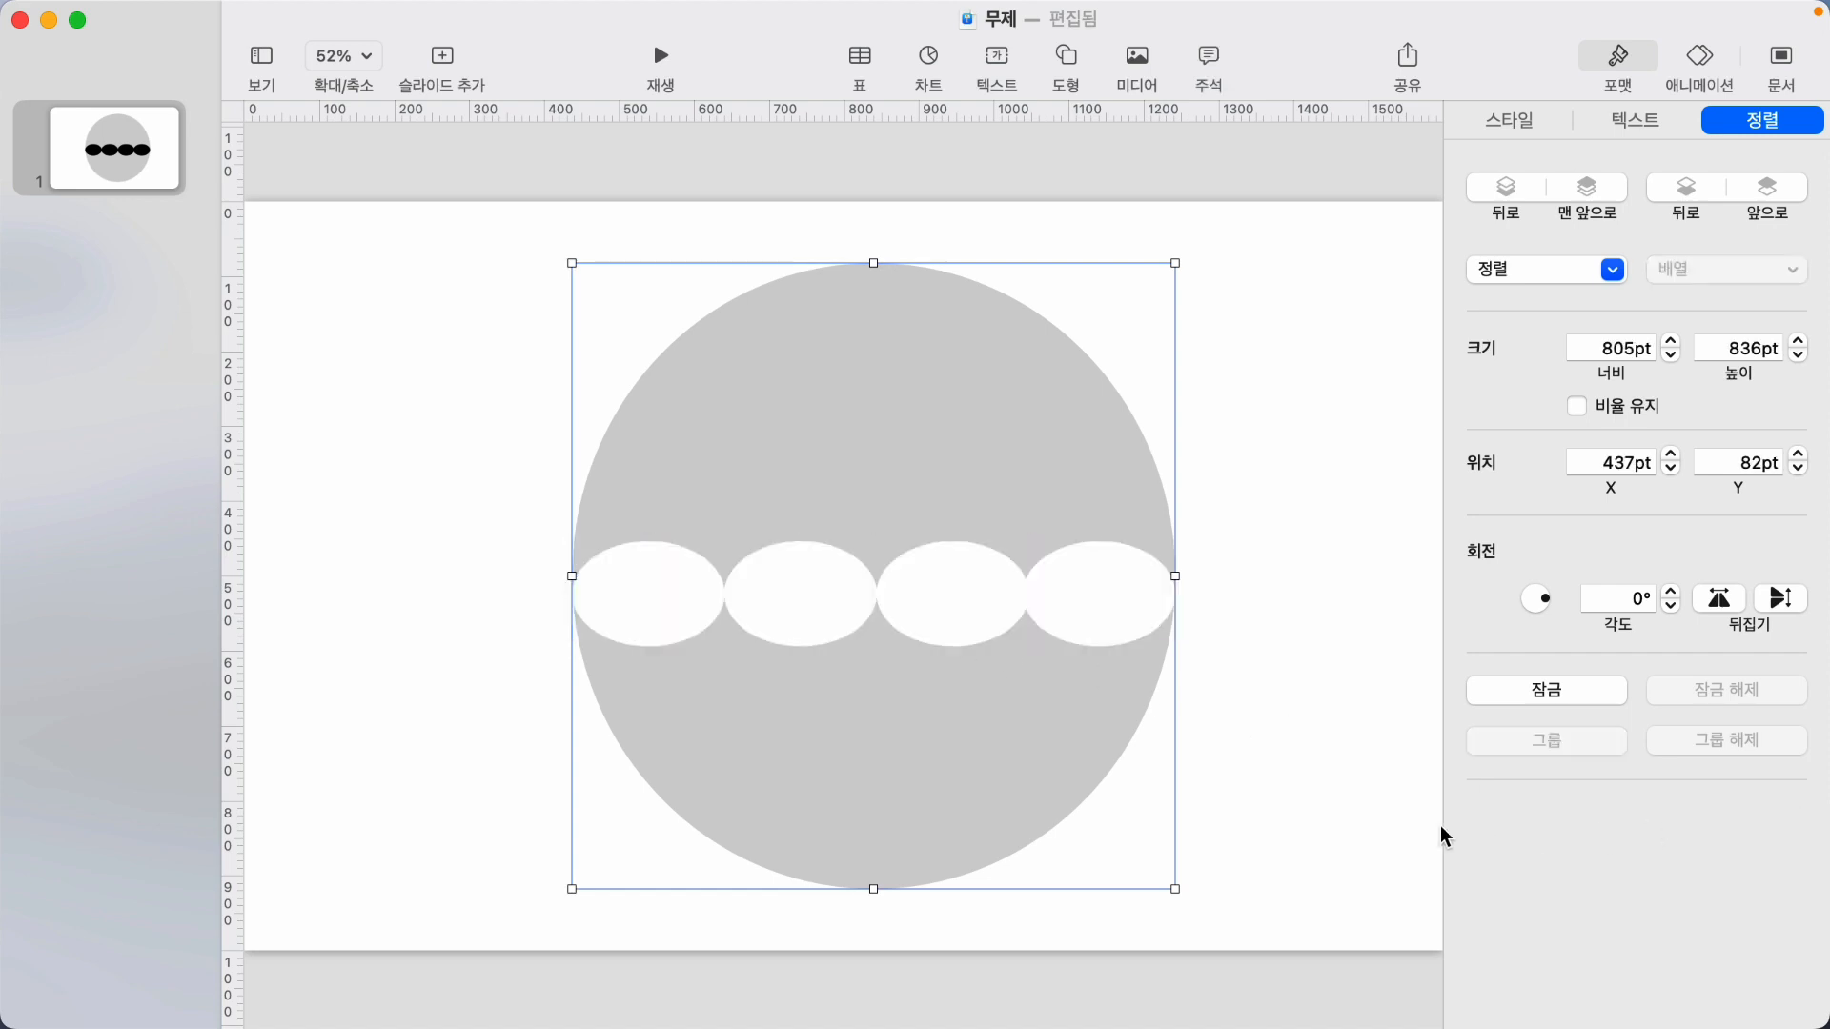
click(1272, 687)
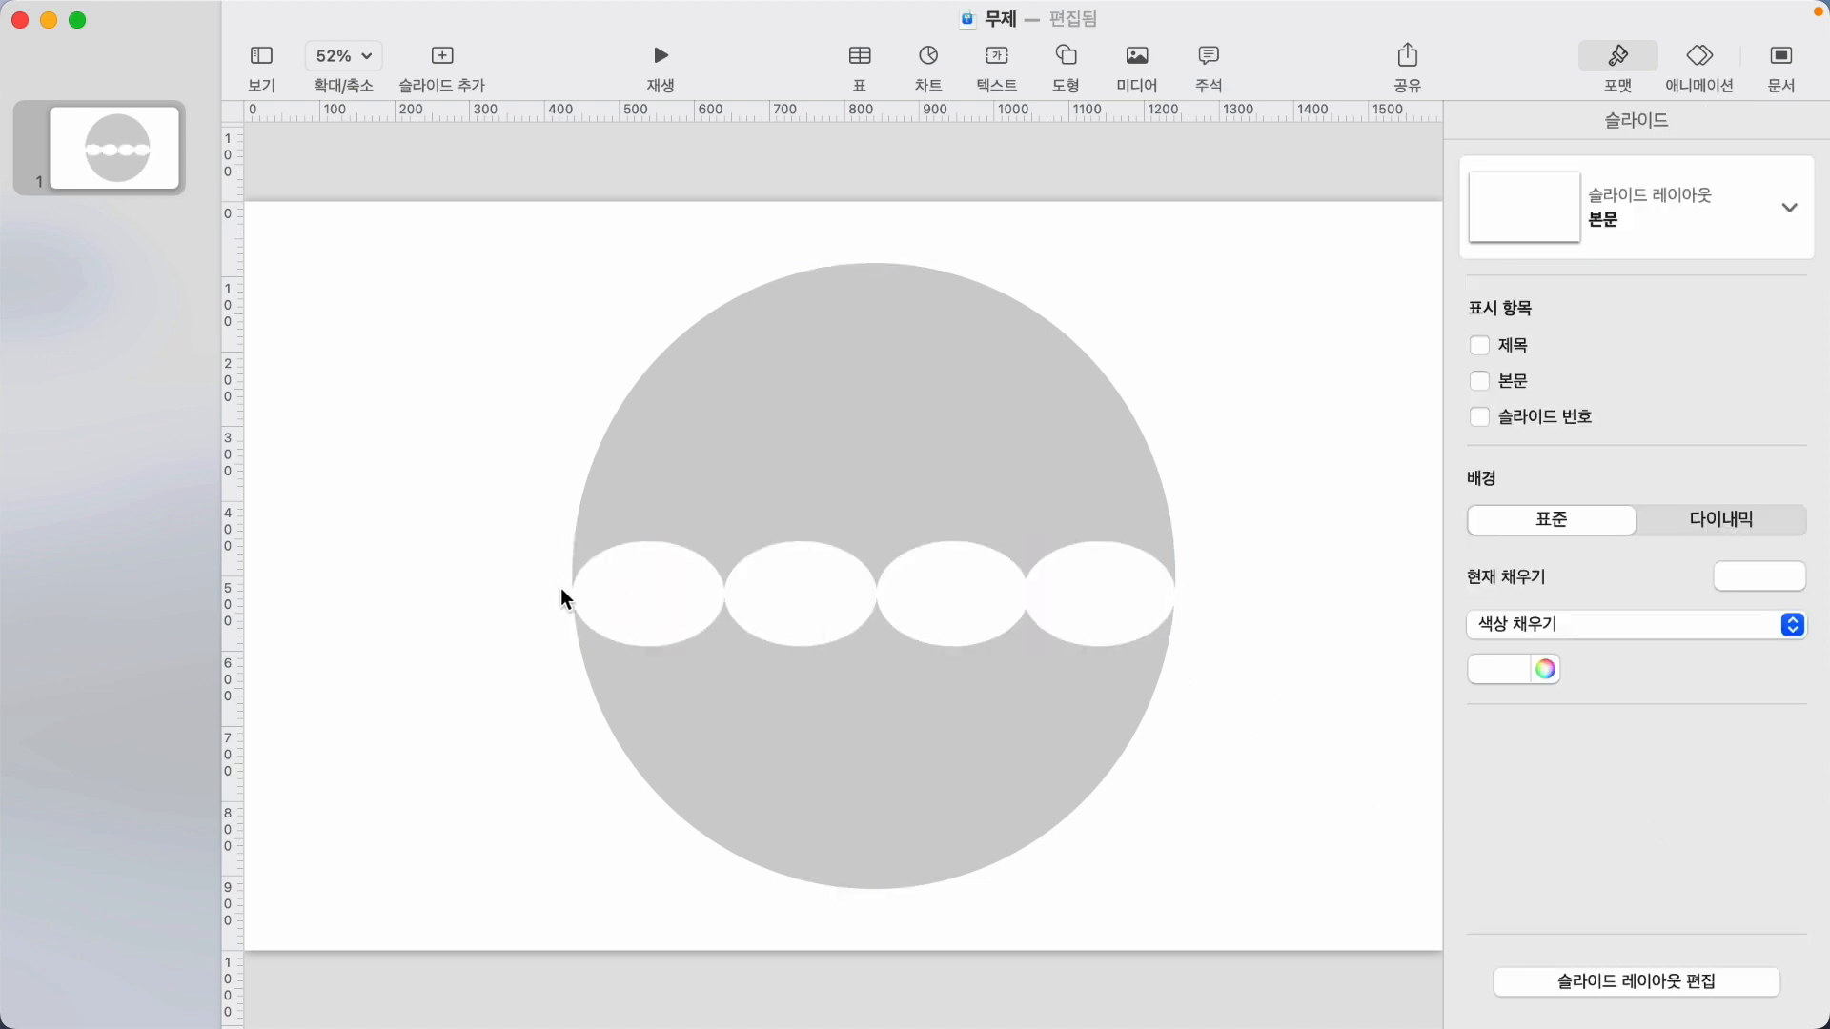
Insert a square and stretch it to about 1058 by 456 pt, covering the gray circle's lower half below the scalloped edge.
click(1065, 50)
click(1045, 279)
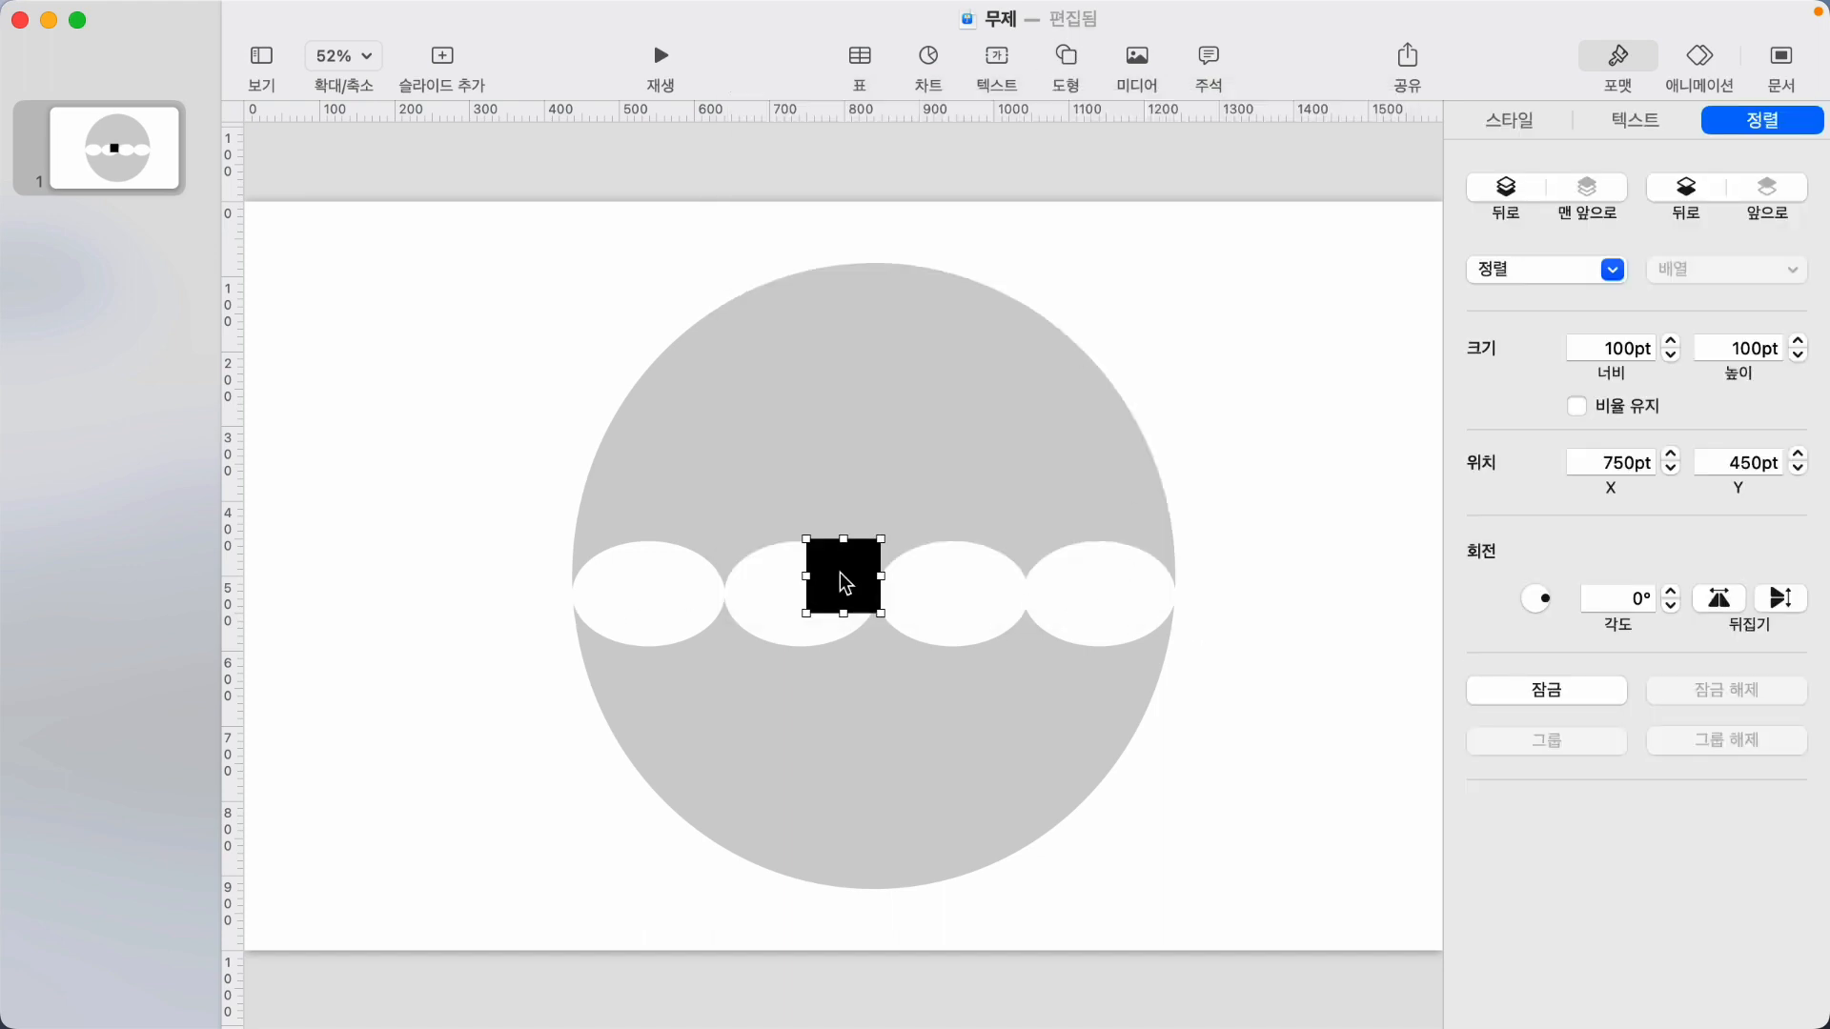
drag(838, 572, 1306, 935)
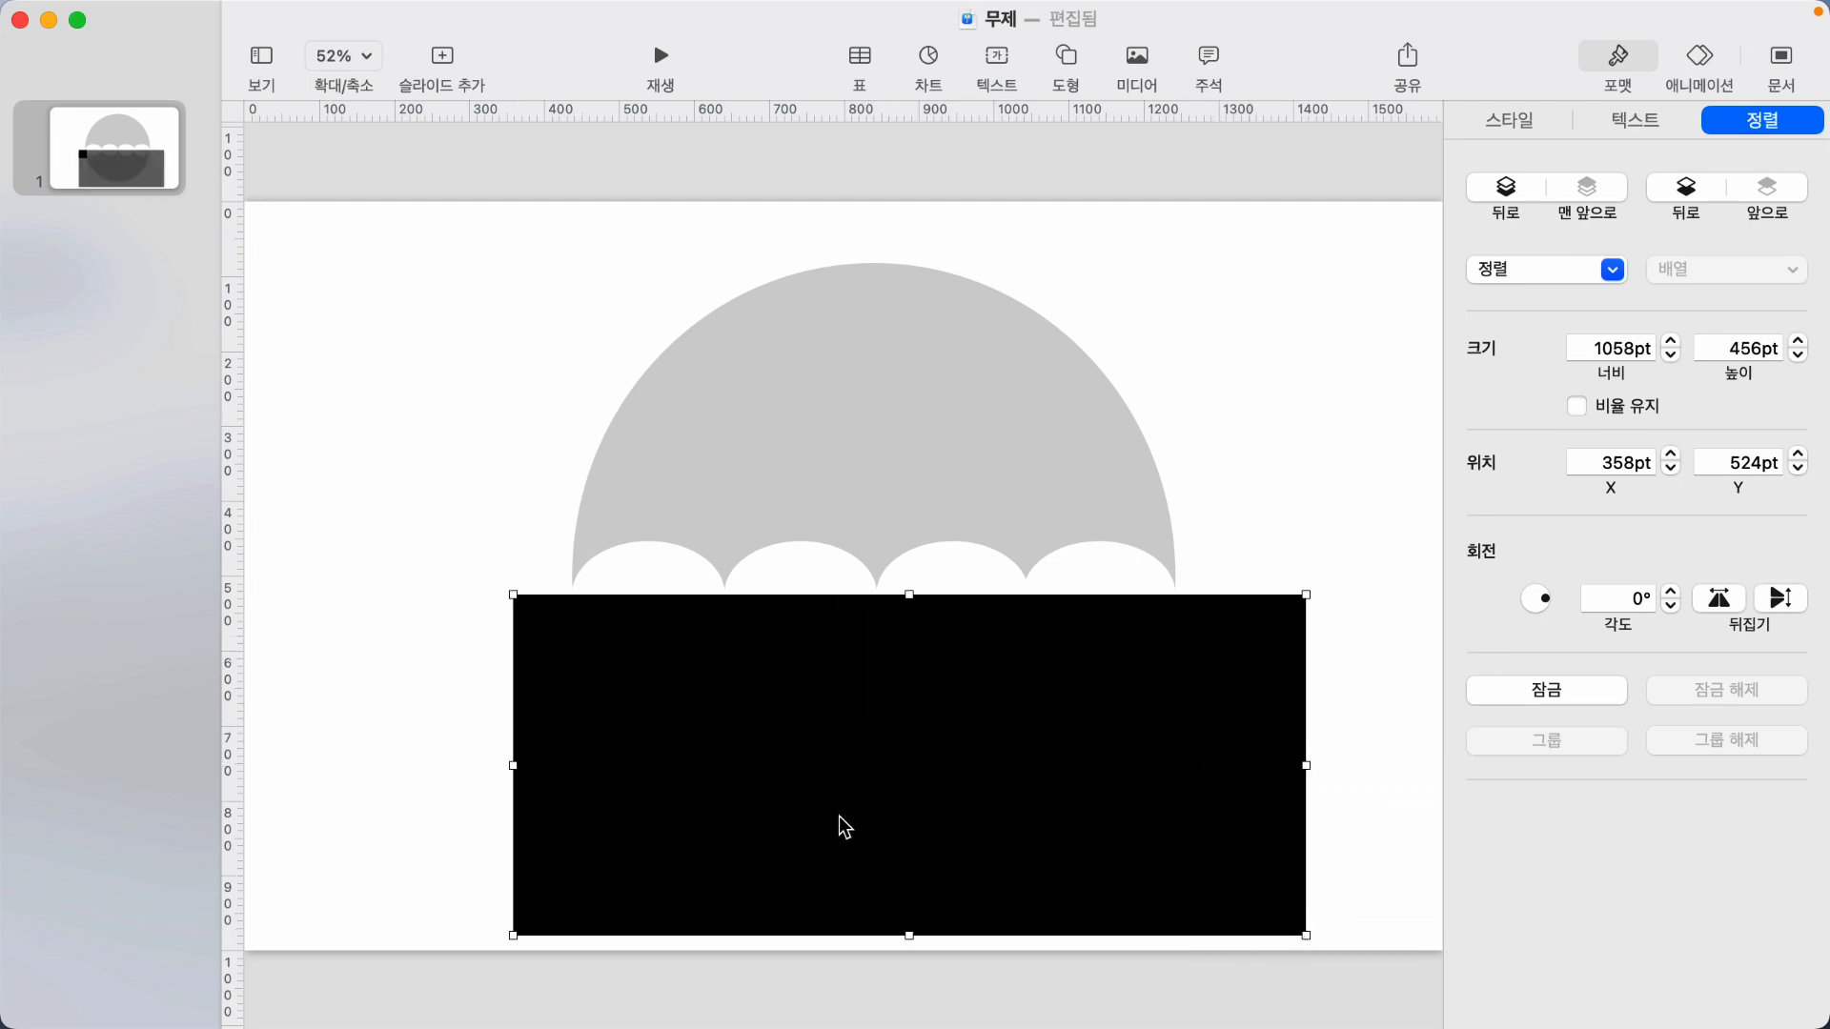
Subtract the black rectangle from the gray circle, leaving only the scalloped umbrella canopy.
click(820, 350)
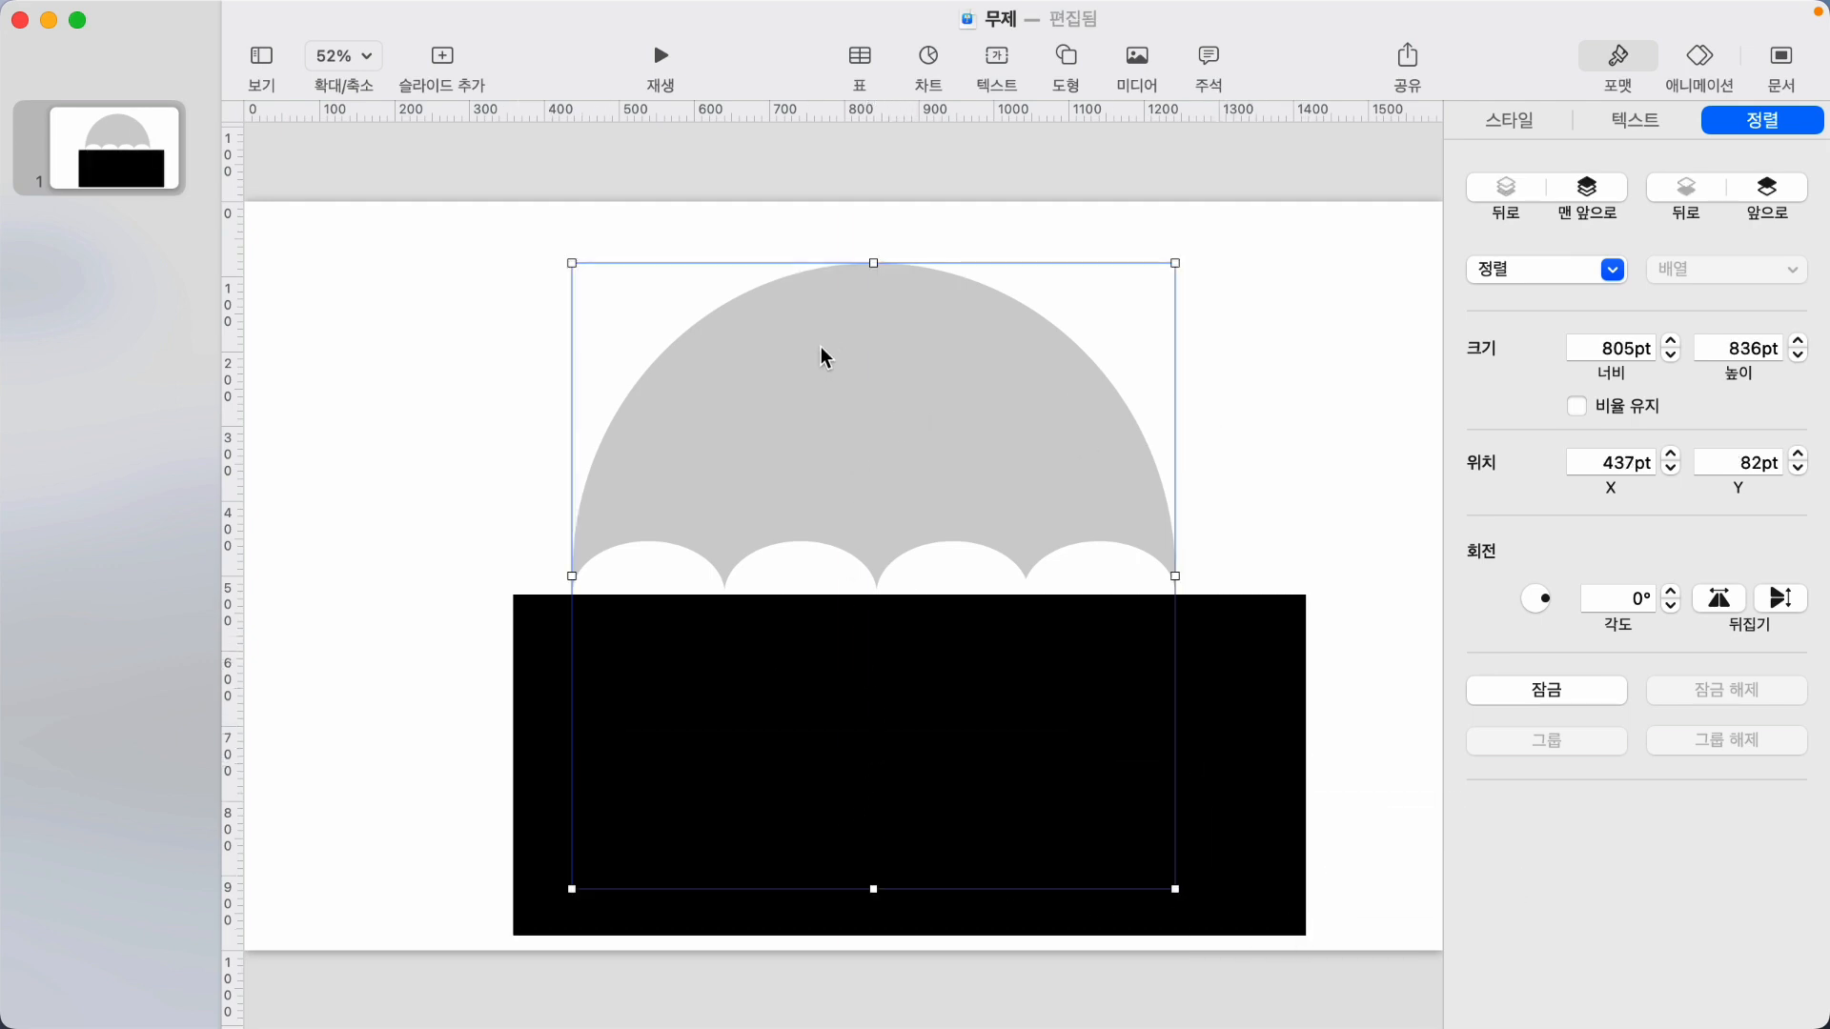
shift+click(1259, 779)
click(1677, 823)
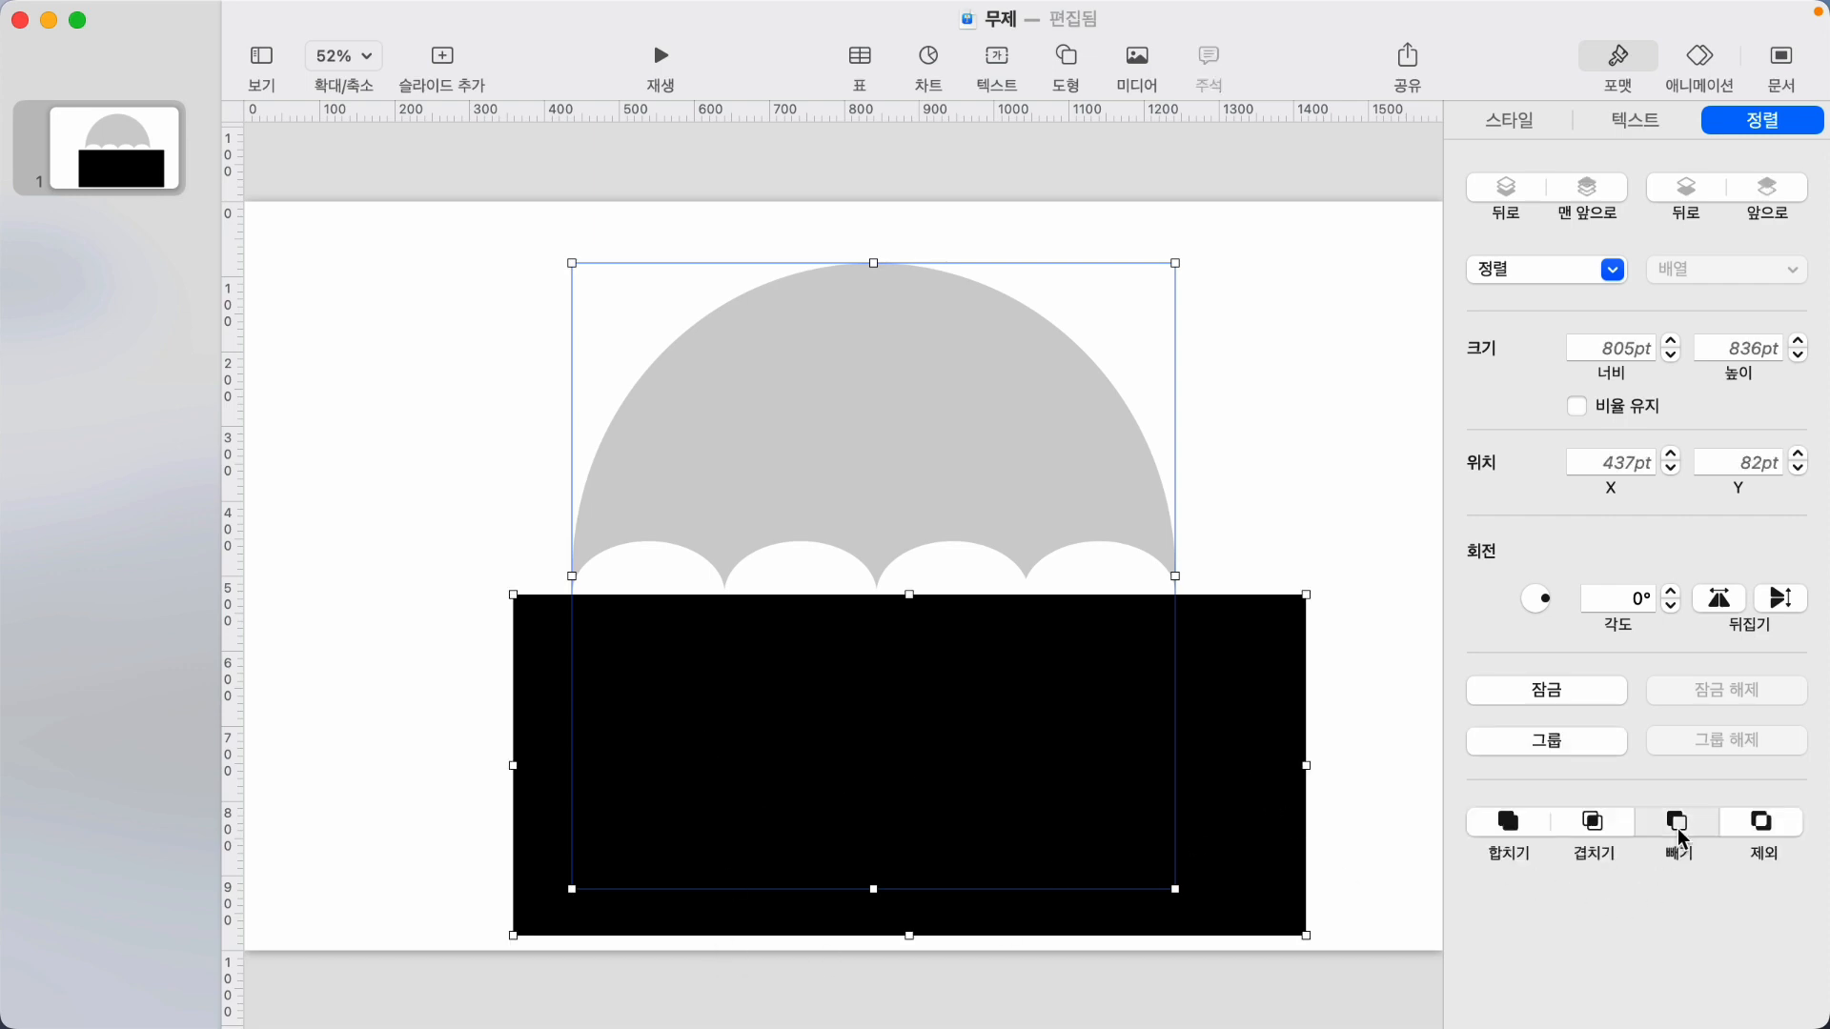
click(1069, 719)
Duplicate the umbrella canopy towards the slide's lower left and move the original partly beyond the upper-right corner.
click(787, 384)
mouse_move(851, 388)
mouse_down()
mouse_move(804, 525)
mouse_move(837, 387)
mouse_move(872, 391)
mouse_move(829, 392)
mouse_up()
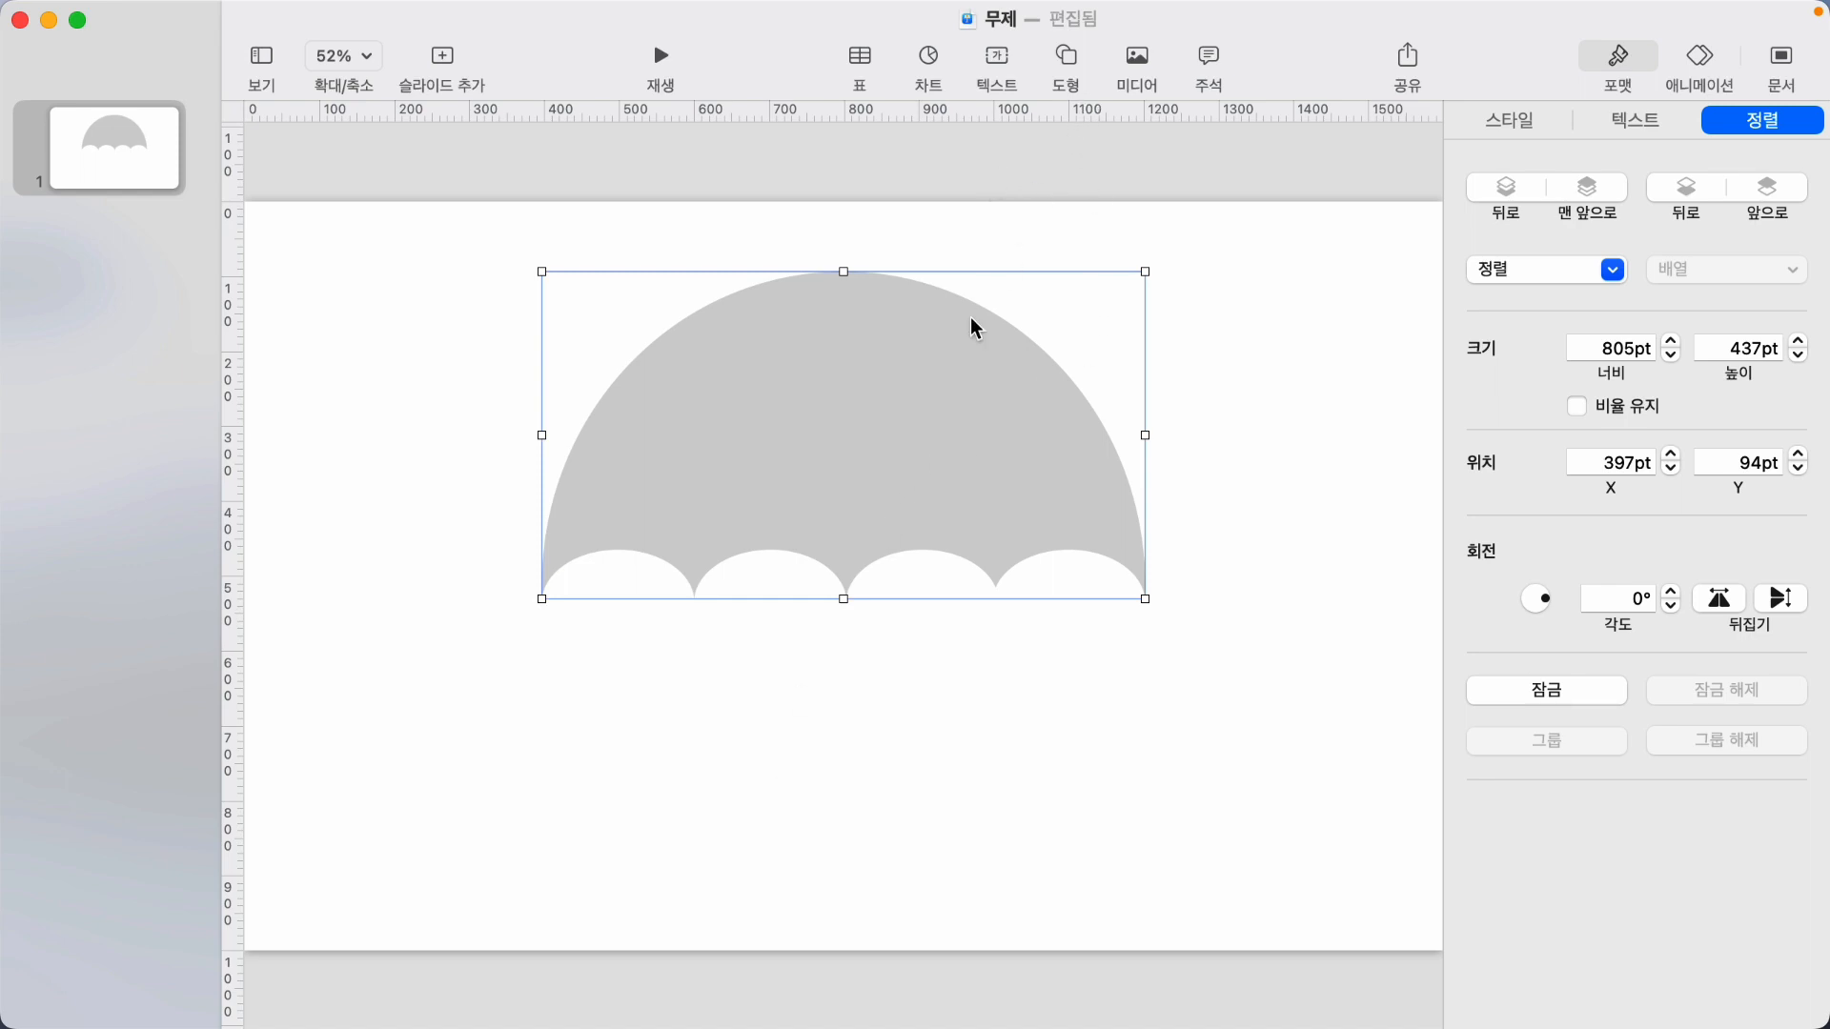
drag(868, 371, 1131, 318)
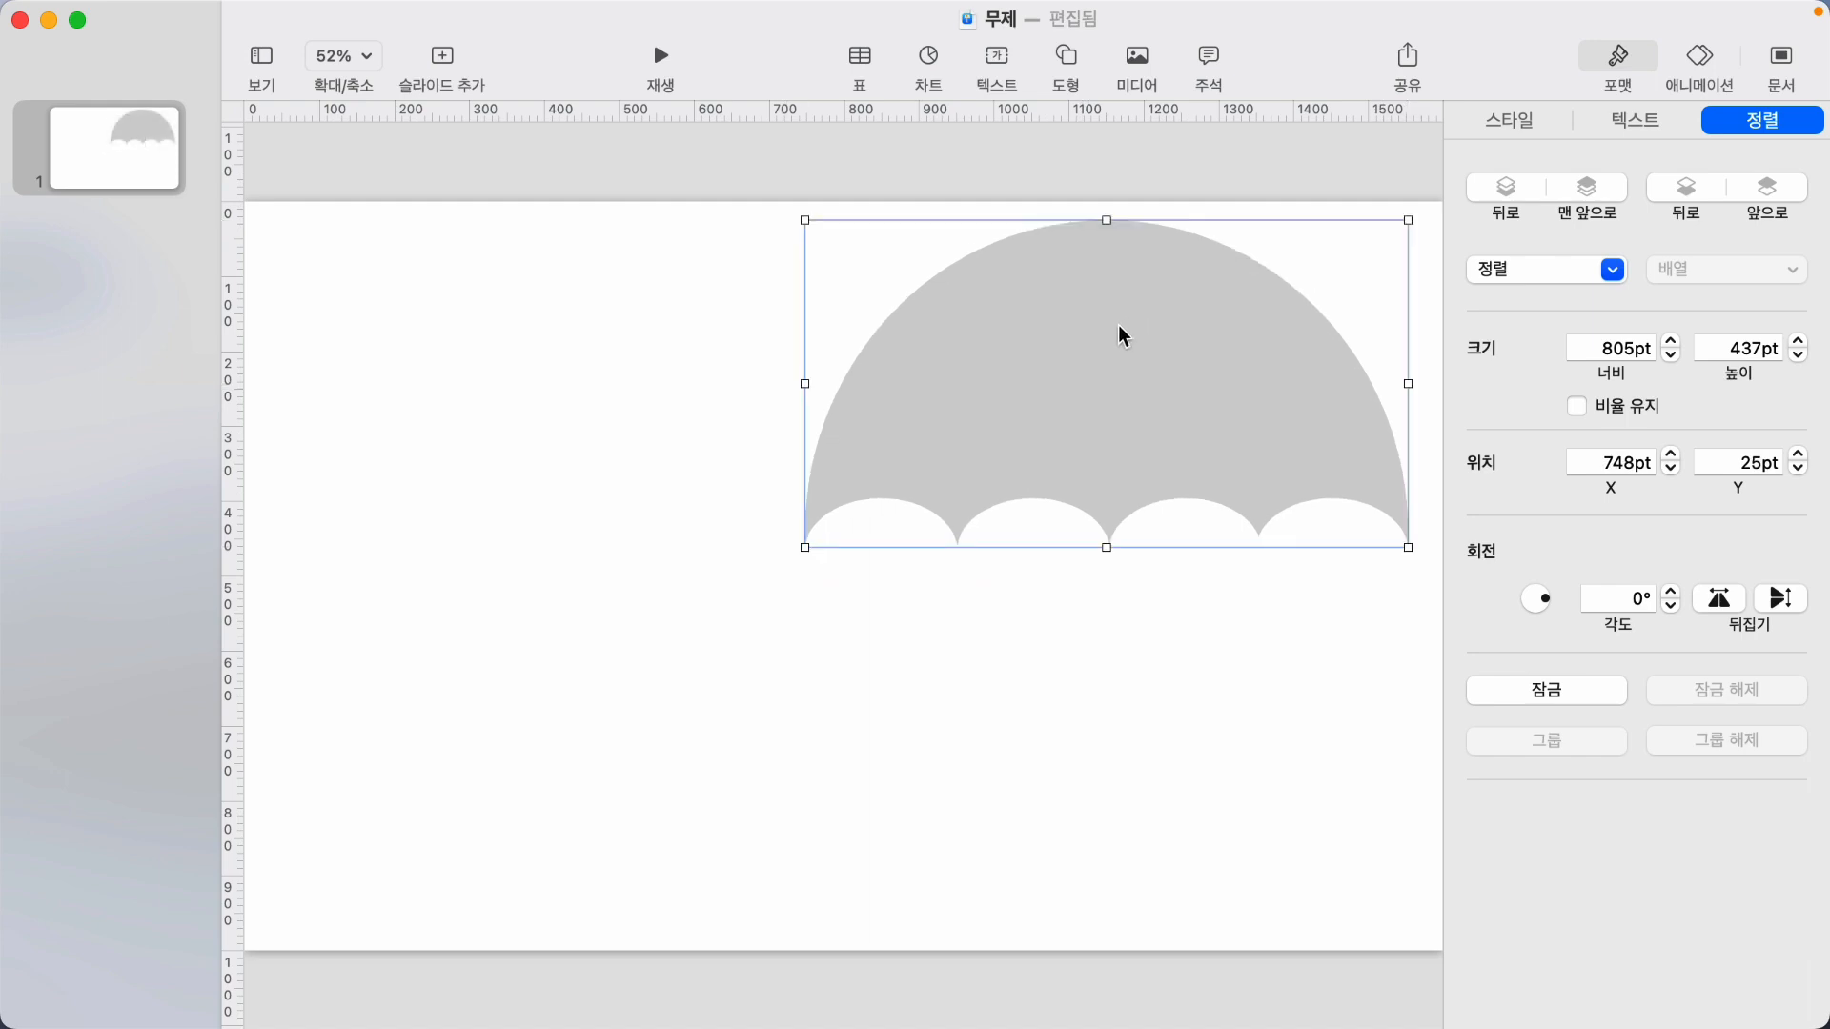
alt+drag(1118, 328, 592, 592)
drag(1018, 397, 1108, 268)
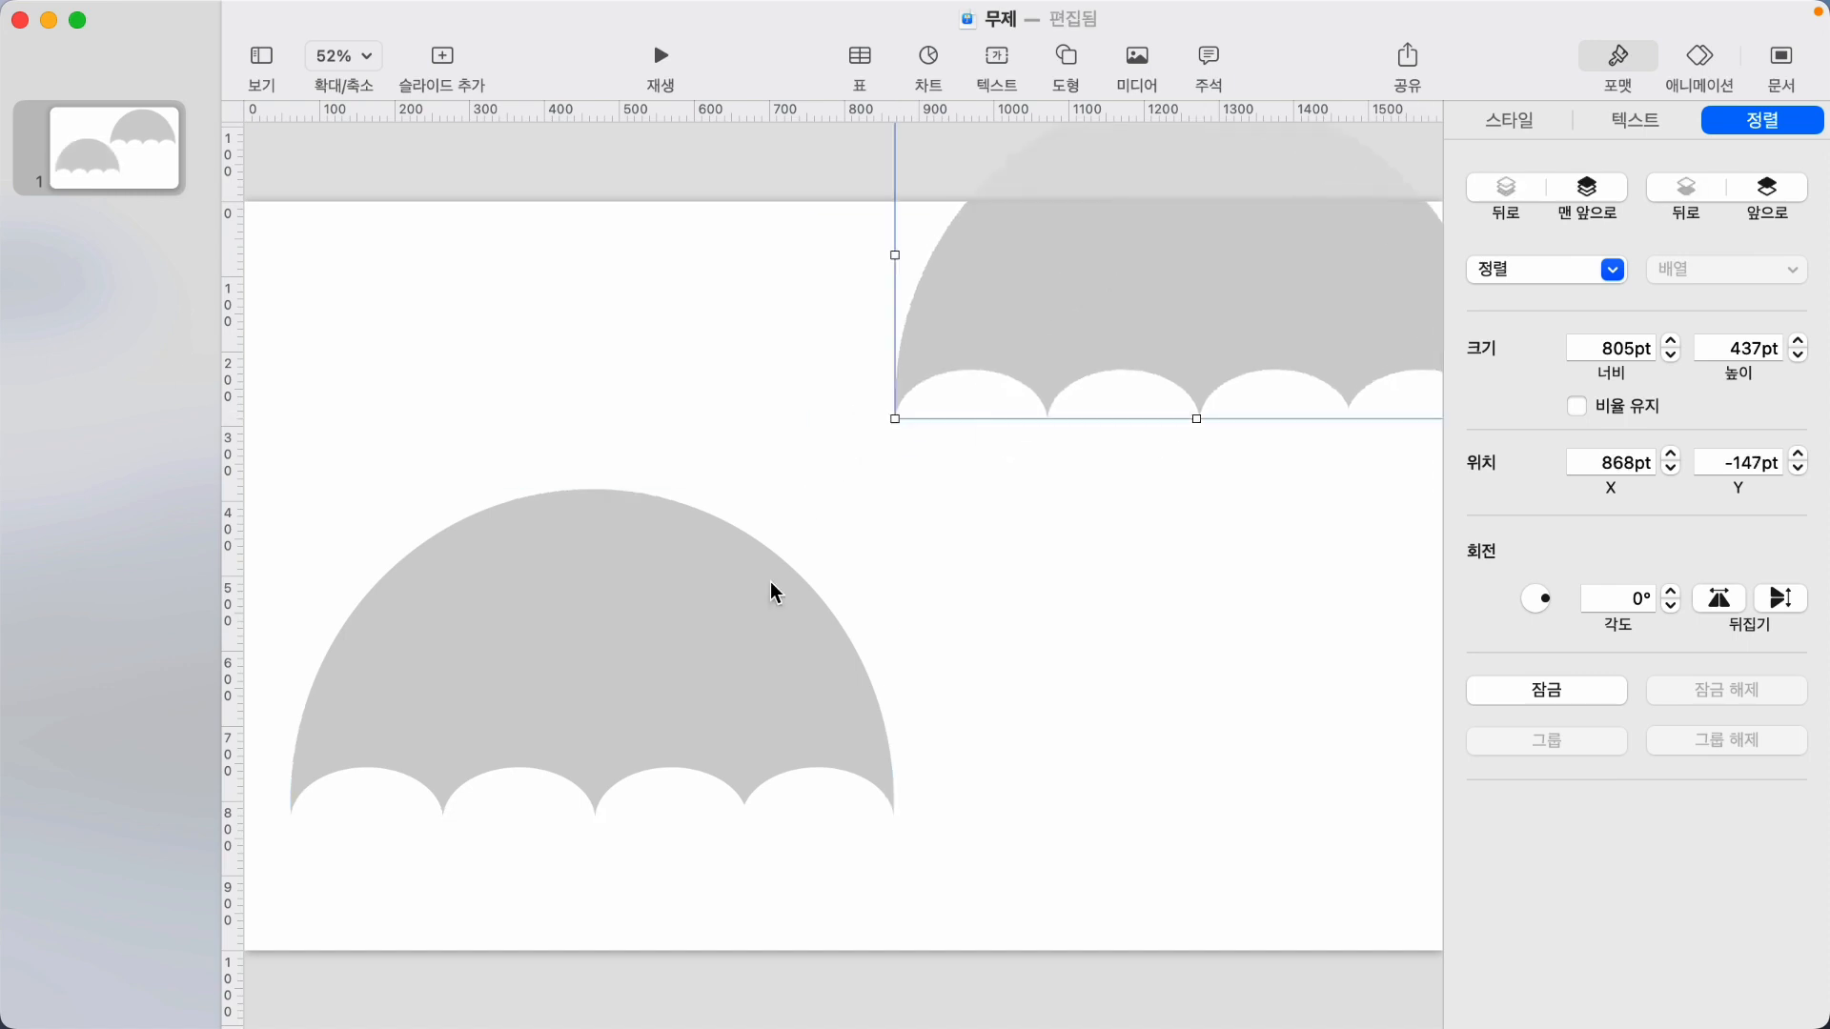
Place the canopy copy near the slide's middle at about X 397 pt, Y 167 pt, and push the original farther off the upper-right corner.
drag(579, 643, 724, 562)
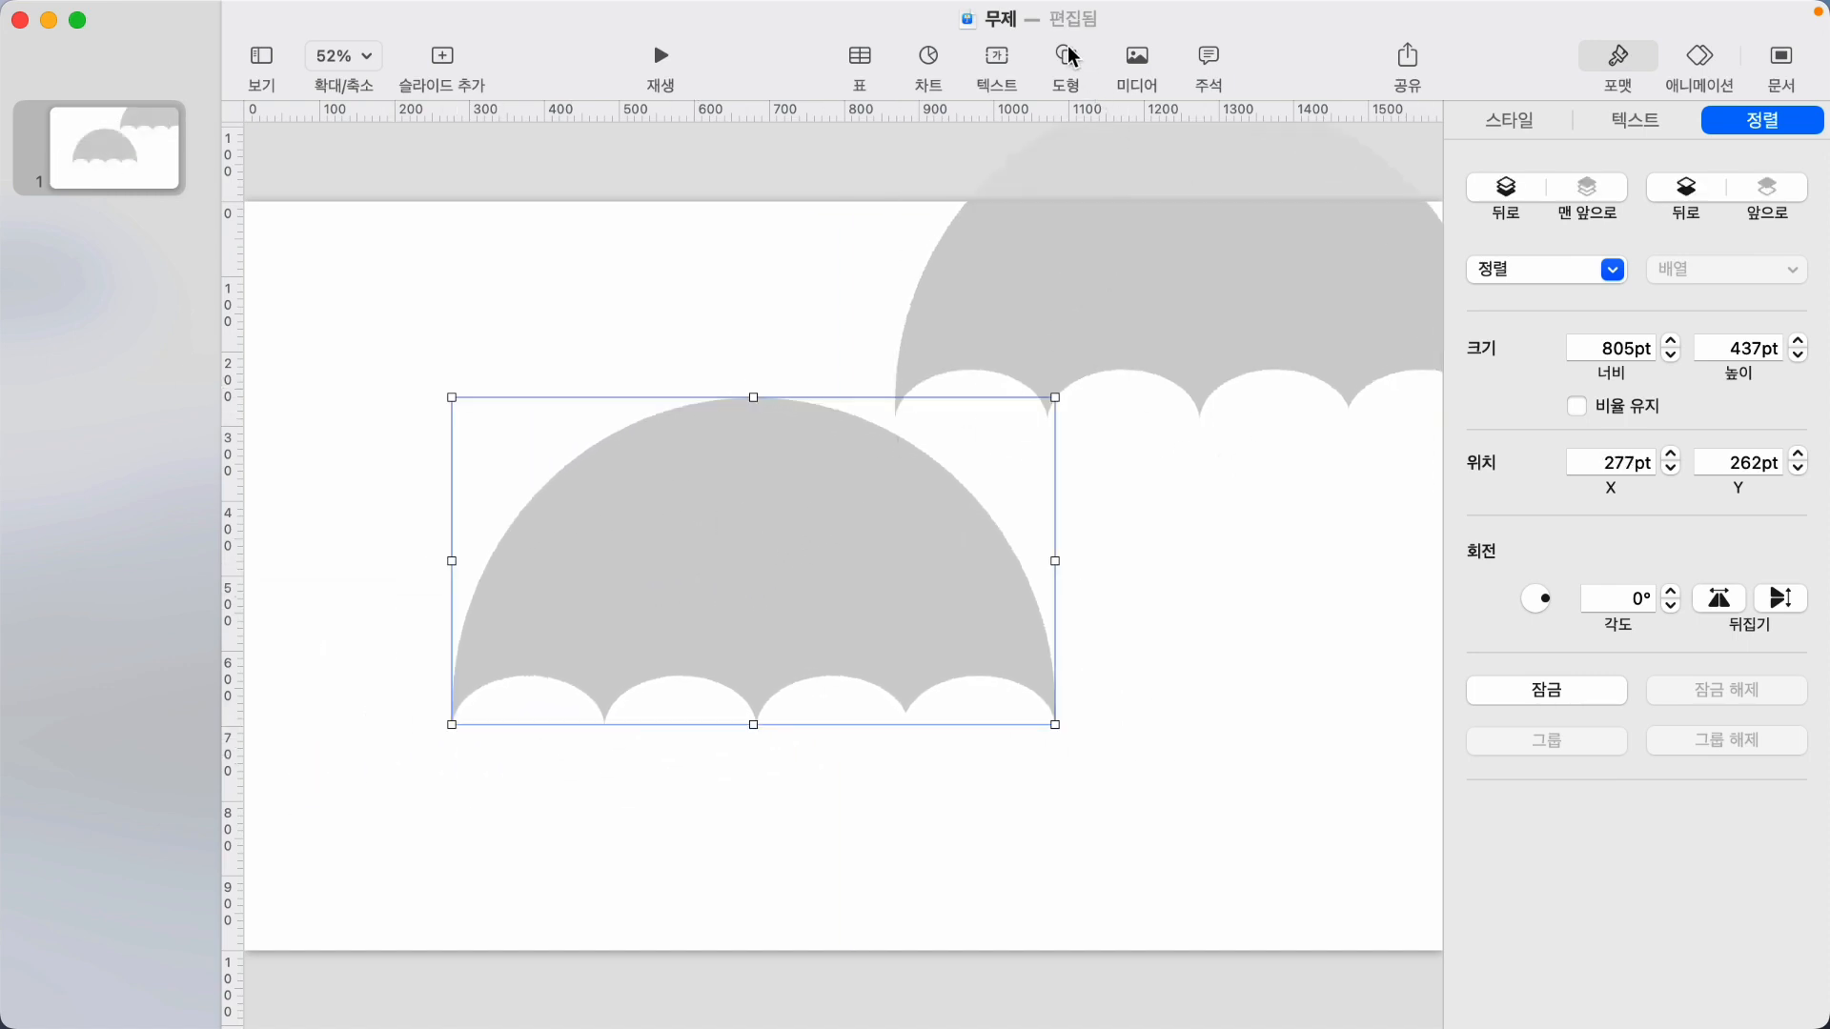
click(944, 215)
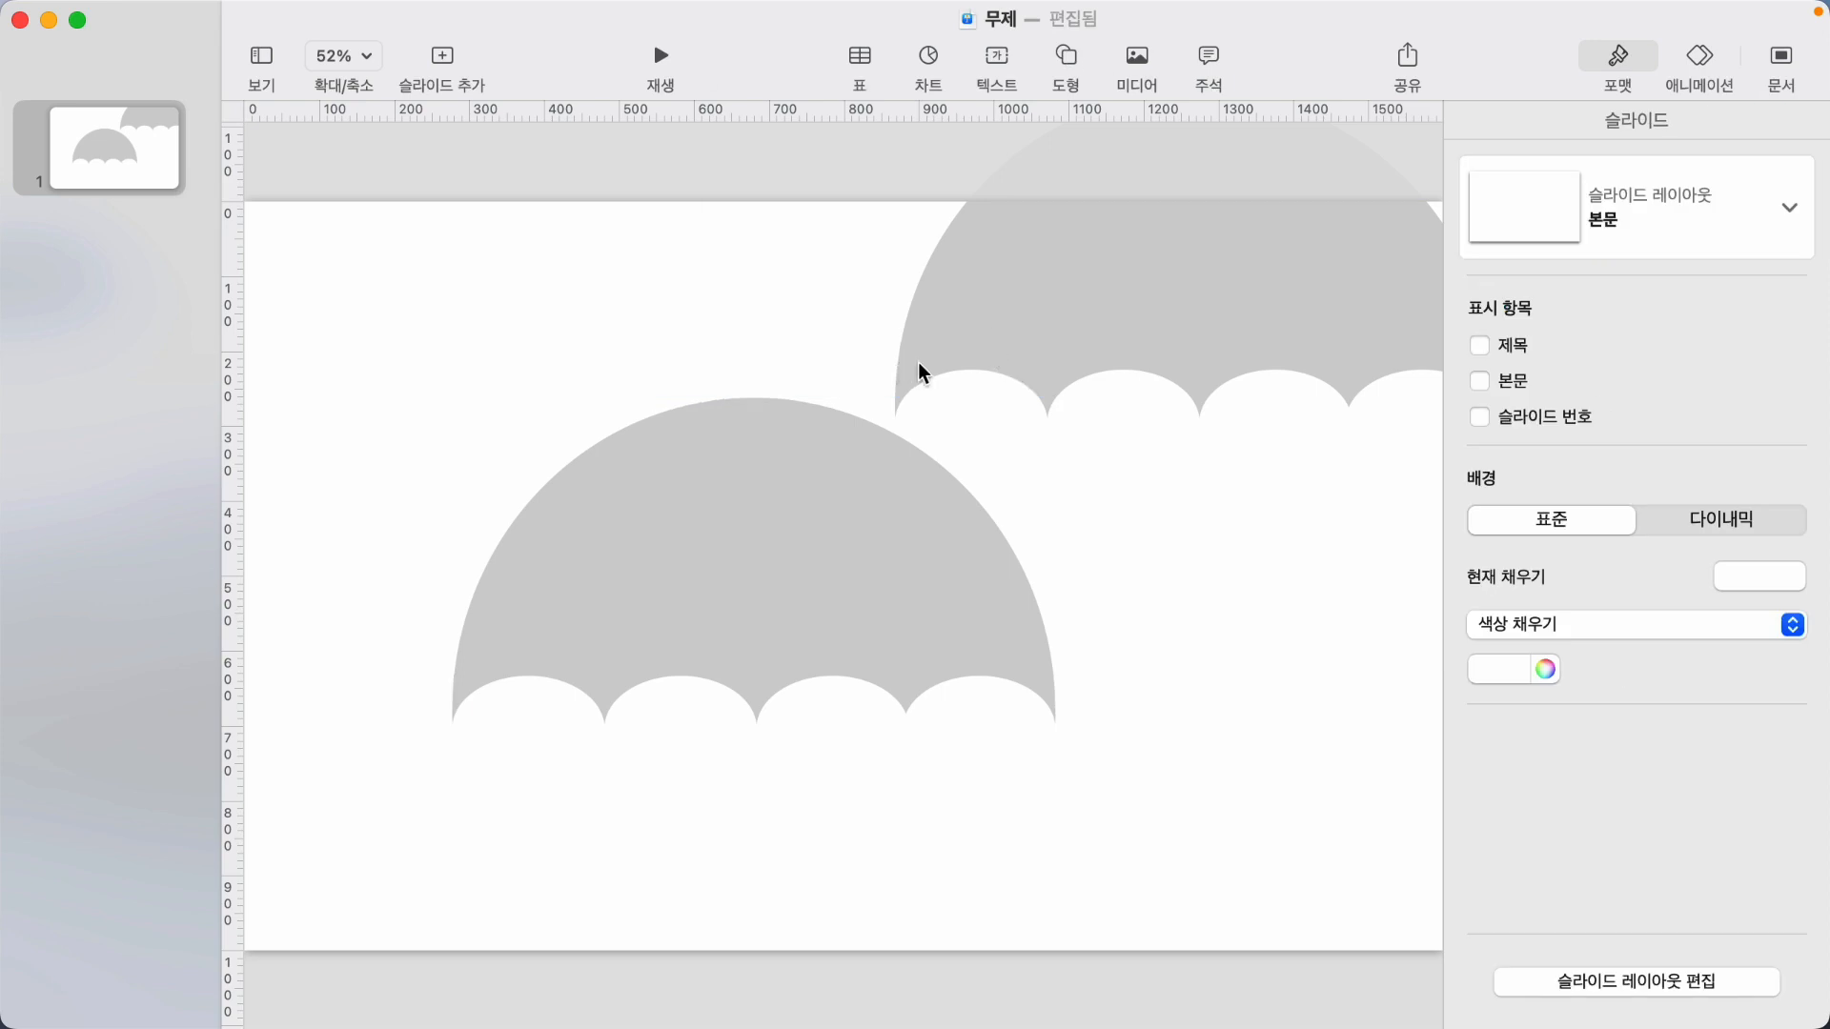
drag(917, 367, 1165, 286)
drag(740, 535, 825, 470)
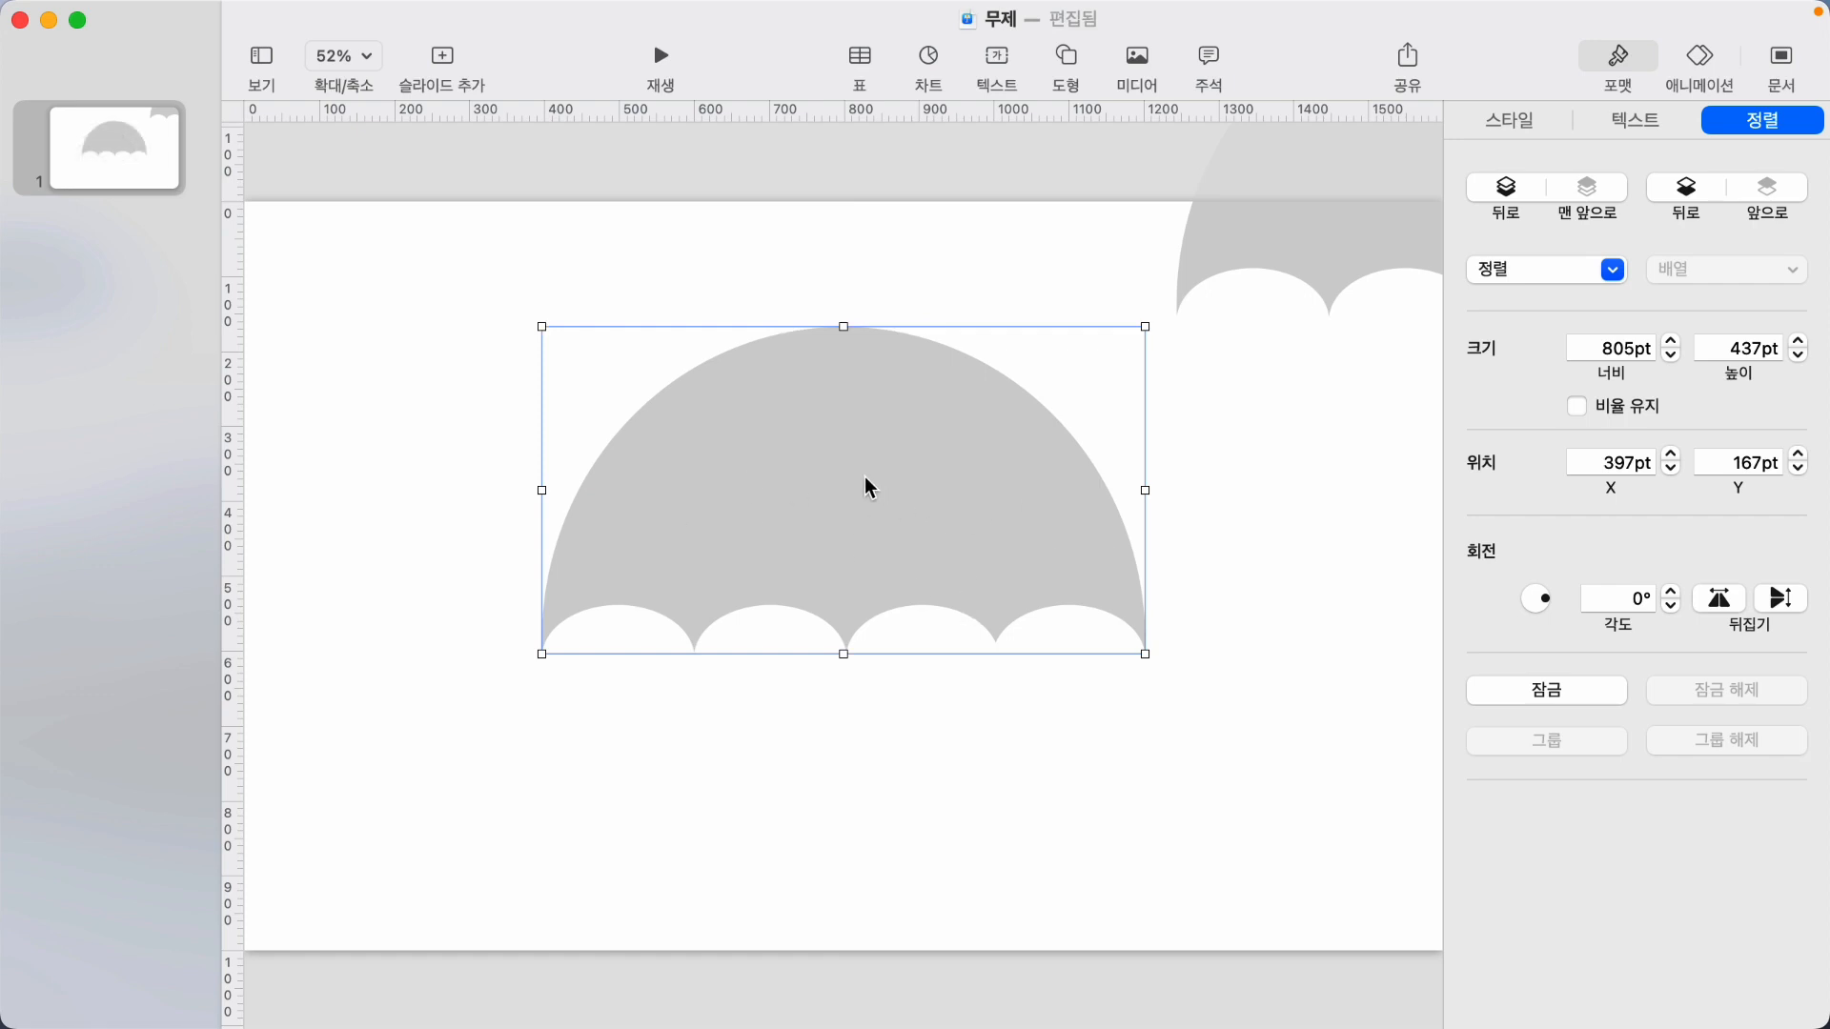
Duplicate the middle canopy into a diagonal cascade of four overlapping canopies, the uppermost at about X 162 pt, Y 24 pt.
drag(864, 478, 829, 451)
drag(862, 534, 820, 470)
drag(863, 562, 801, 480)
drag(575, 519, 330, 325)
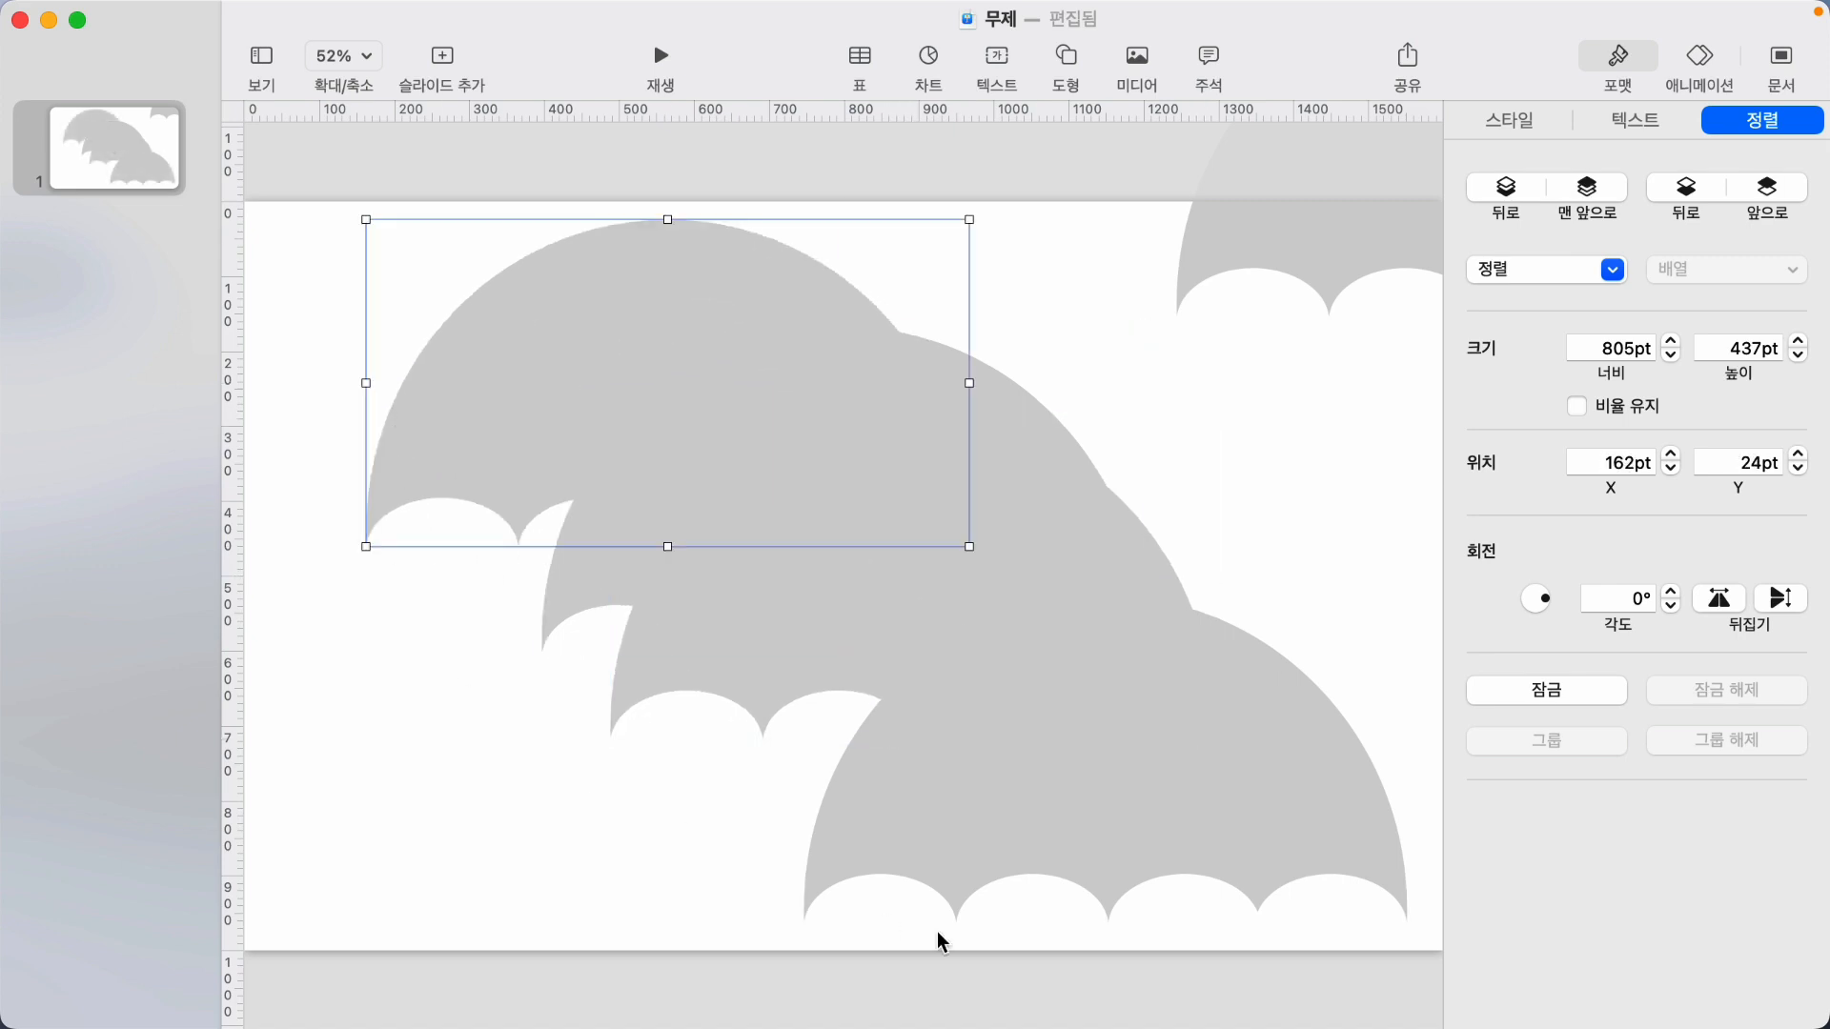
click(315, 212)
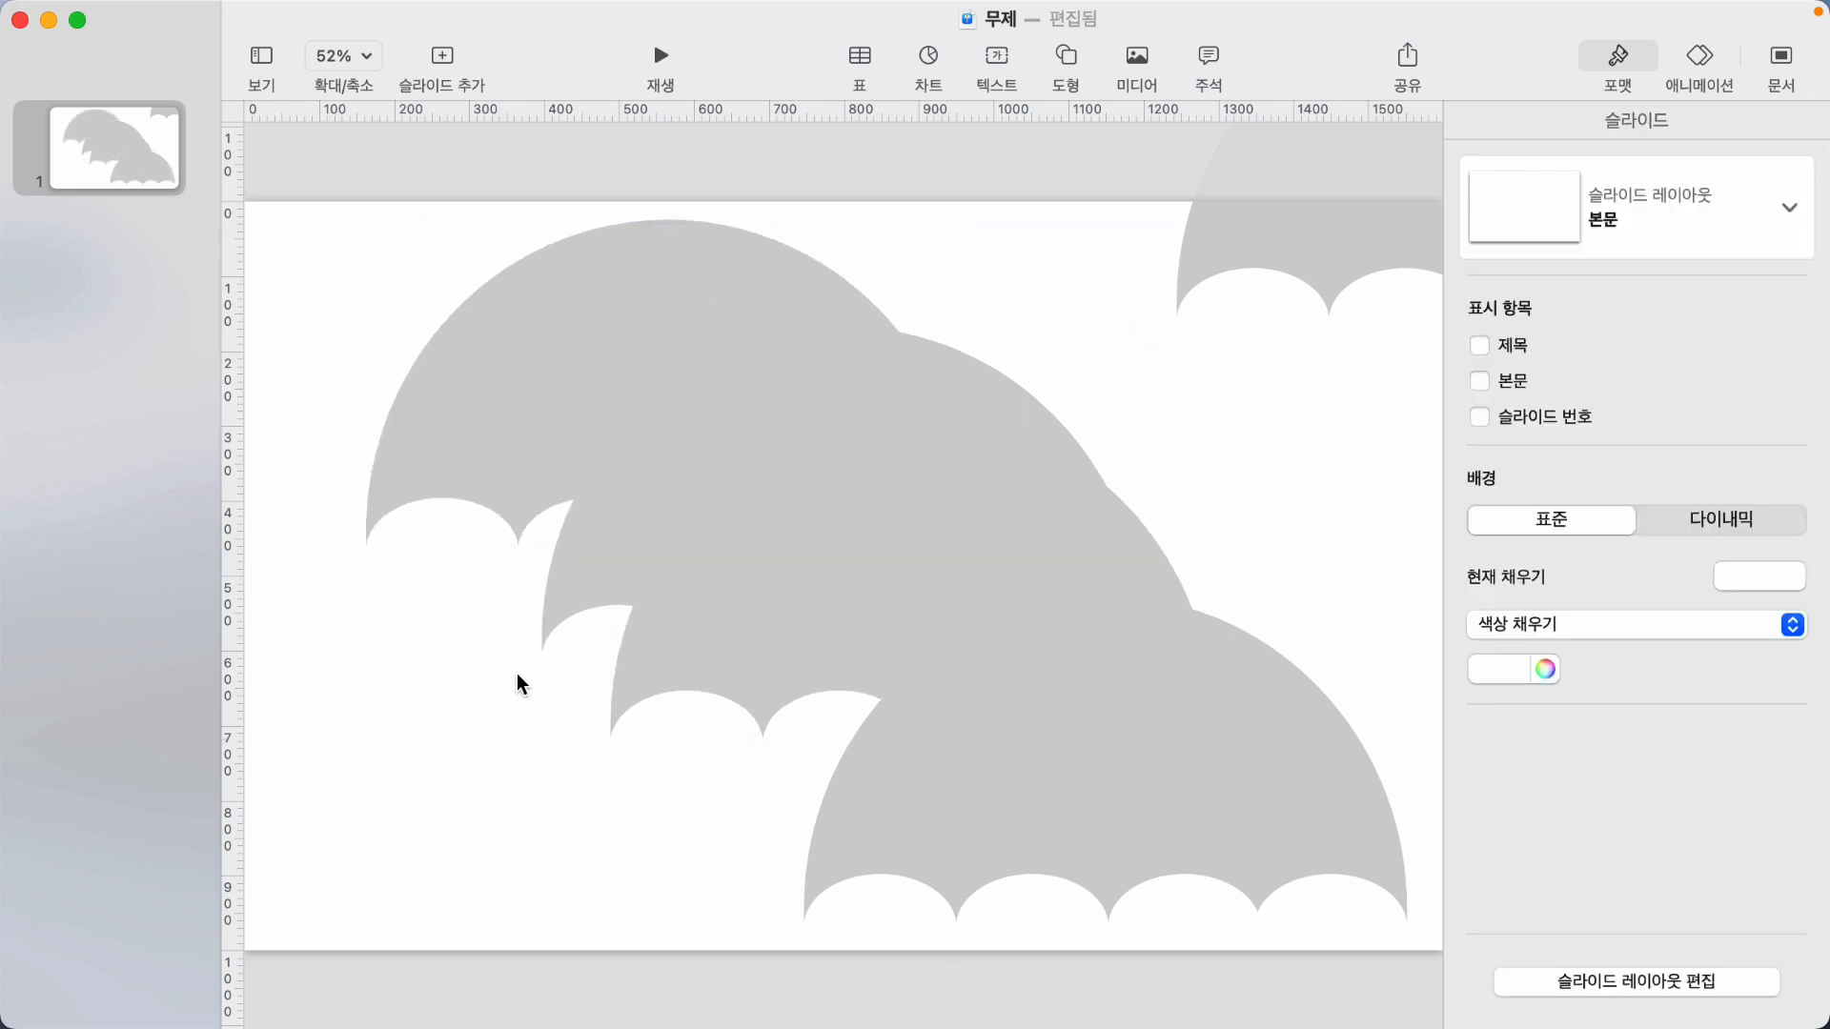
click(519, 396)
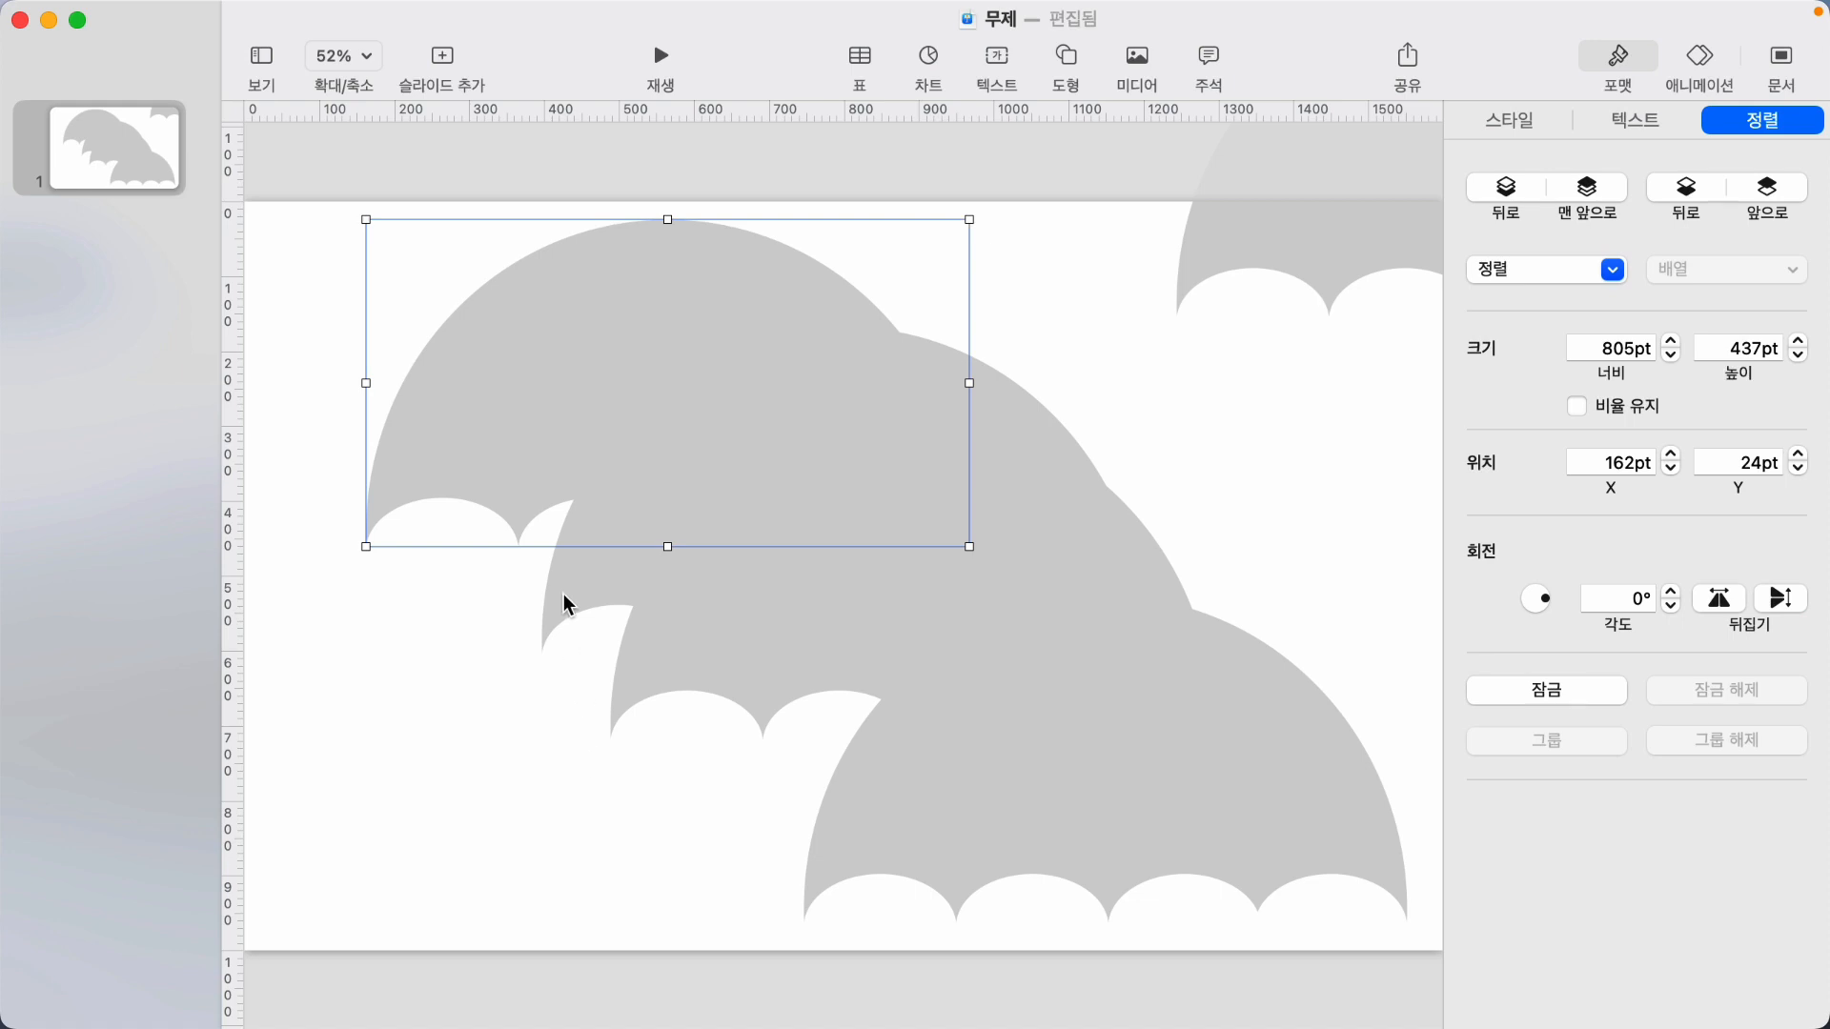
Fill the uppermost canopy with bright green and the second canopy in the cascade with light yellow.
click(1492, 124)
click(1735, 425)
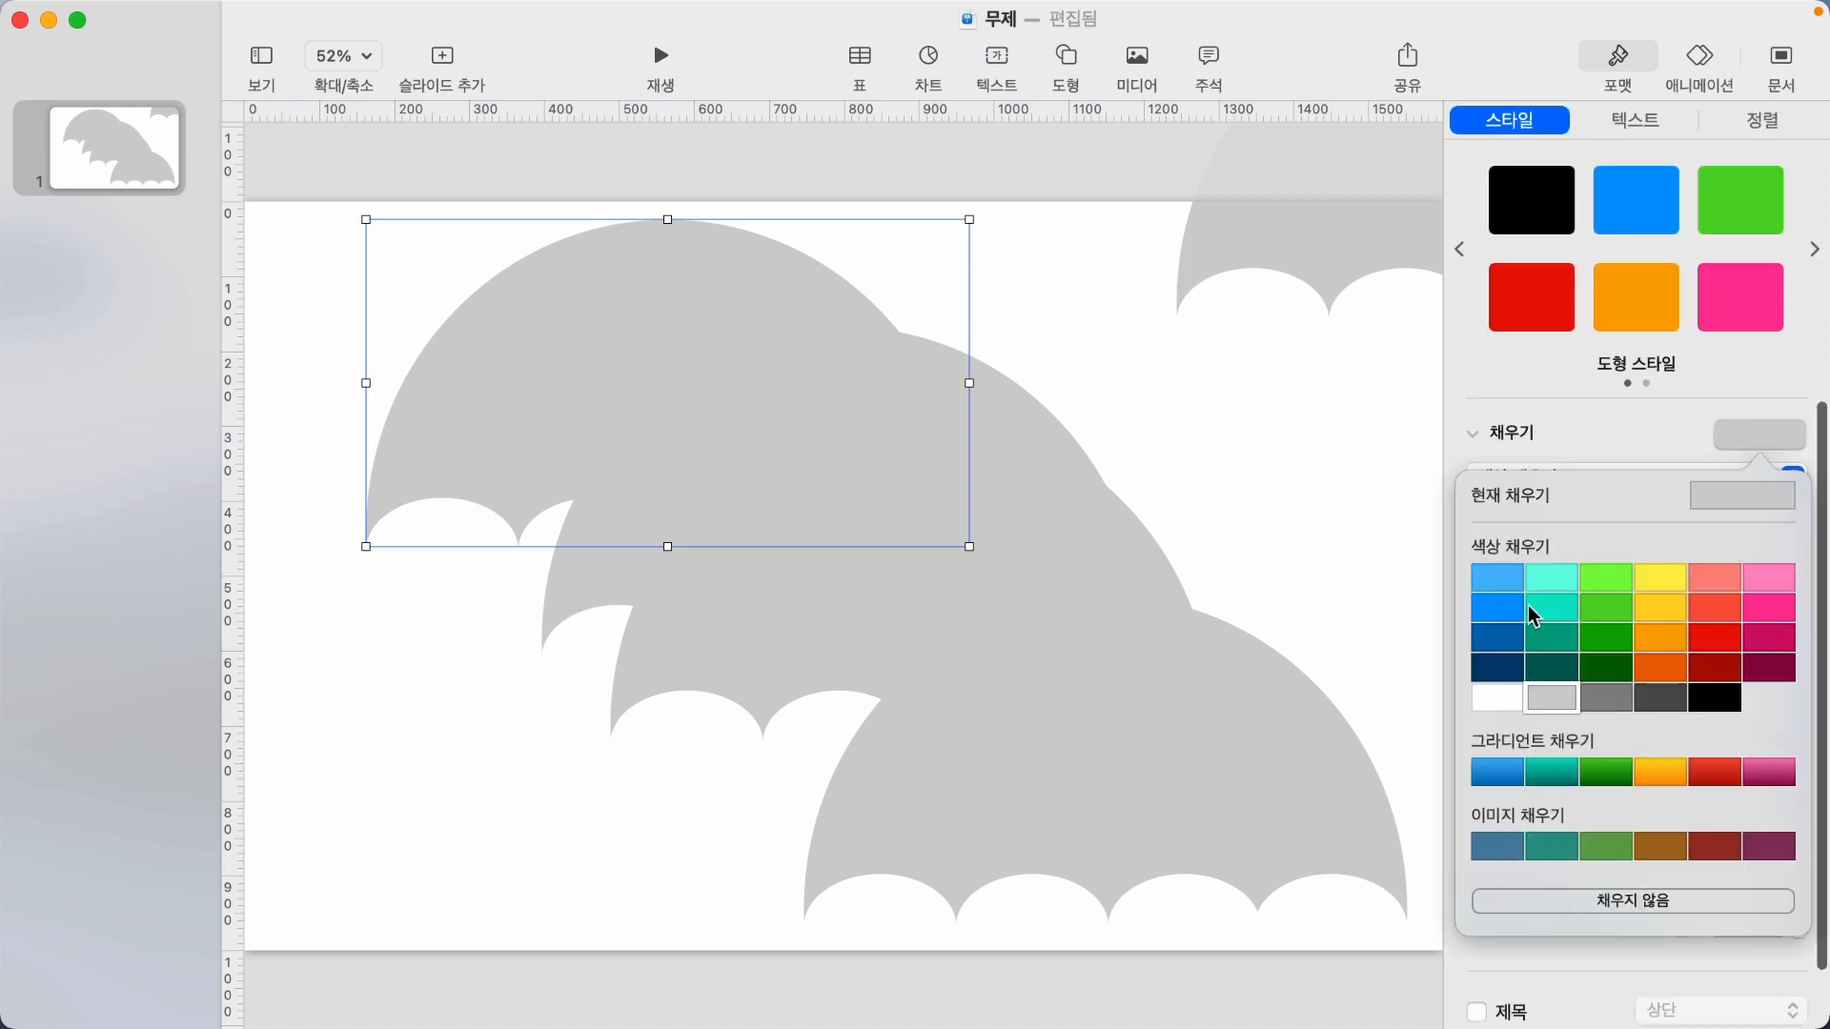
click(1591, 579)
click(625, 568)
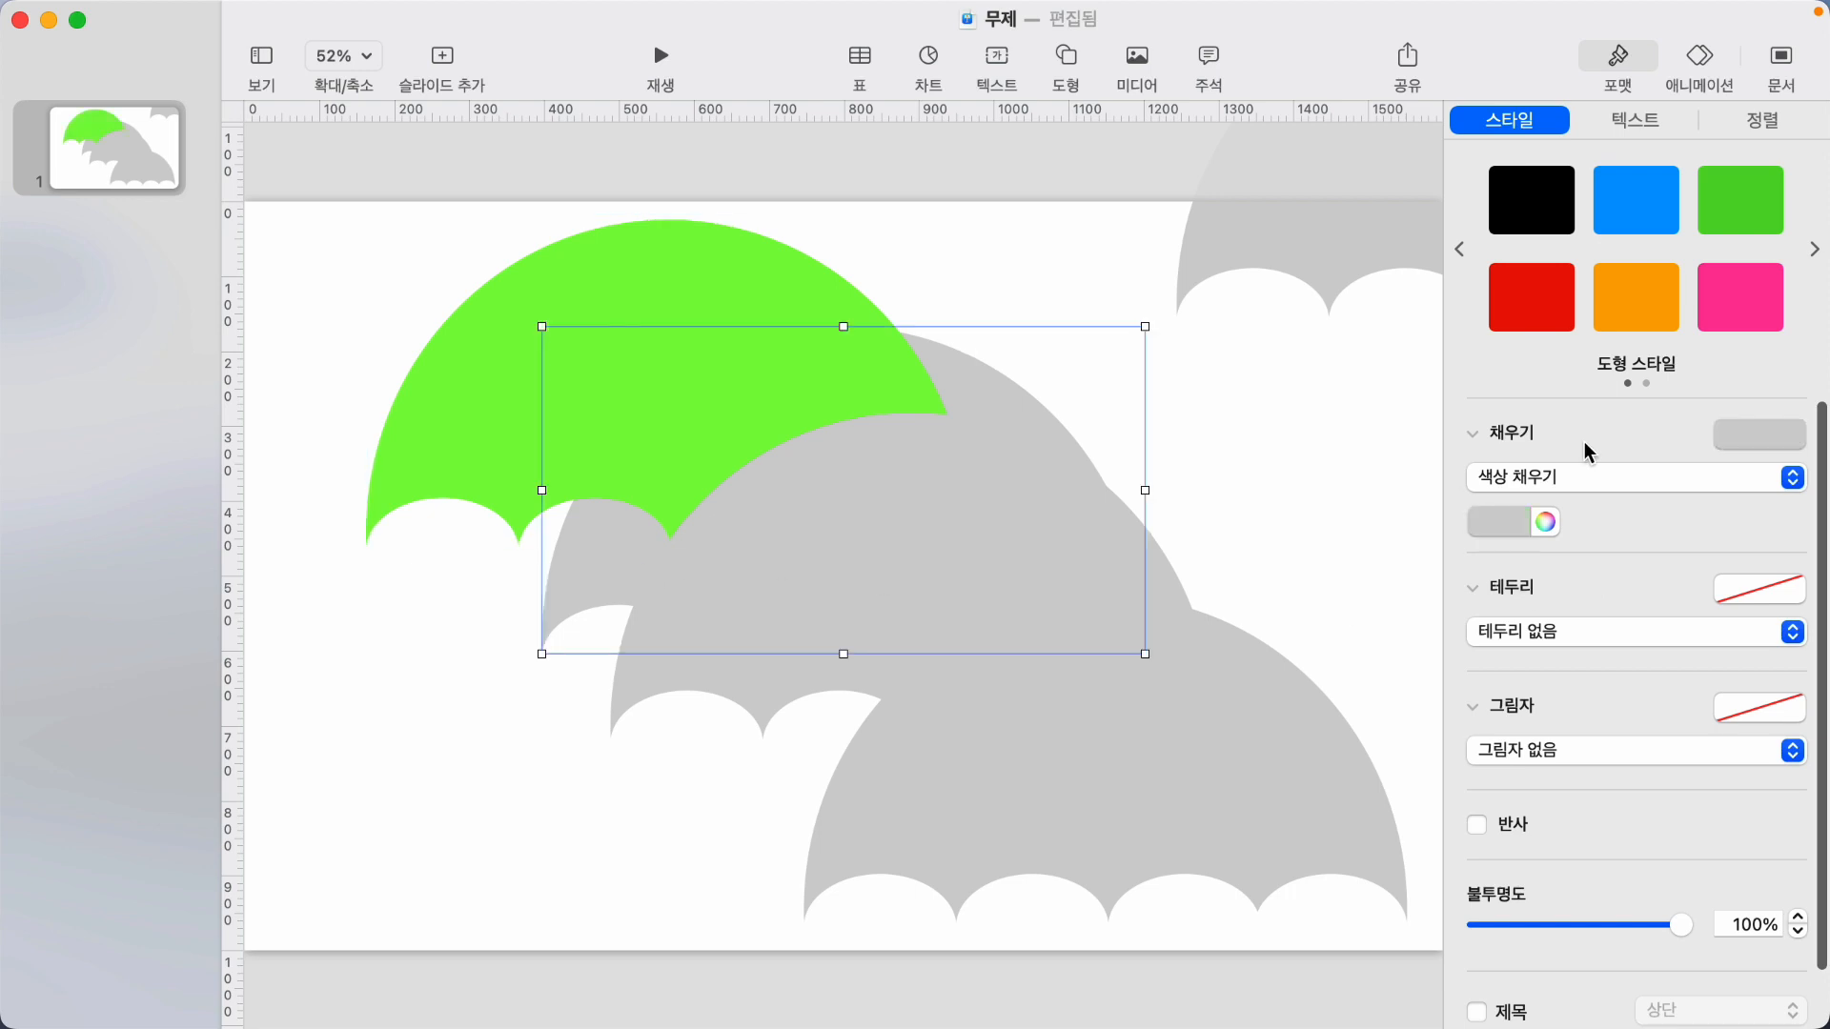
click(1717, 434)
click(1675, 583)
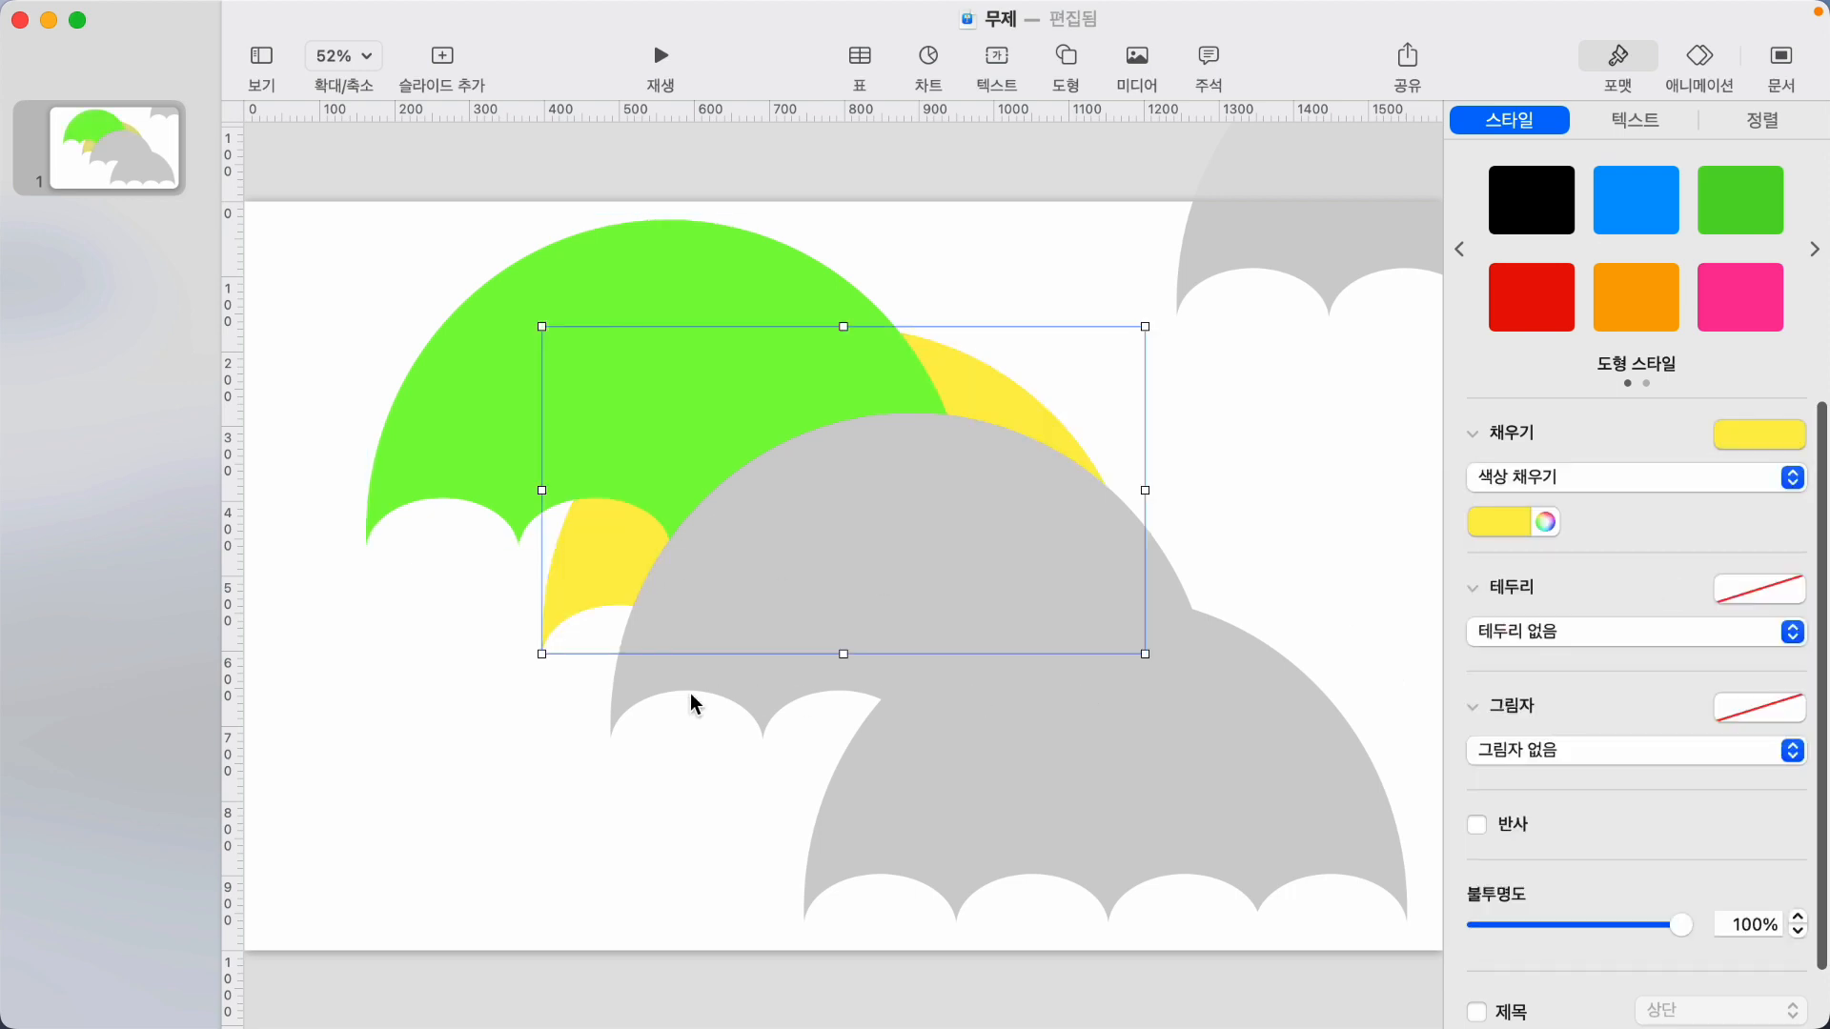
Fill the third canopy with light blue and the lowest canopy with light pink.
click(666, 694)
click(1736, 444)
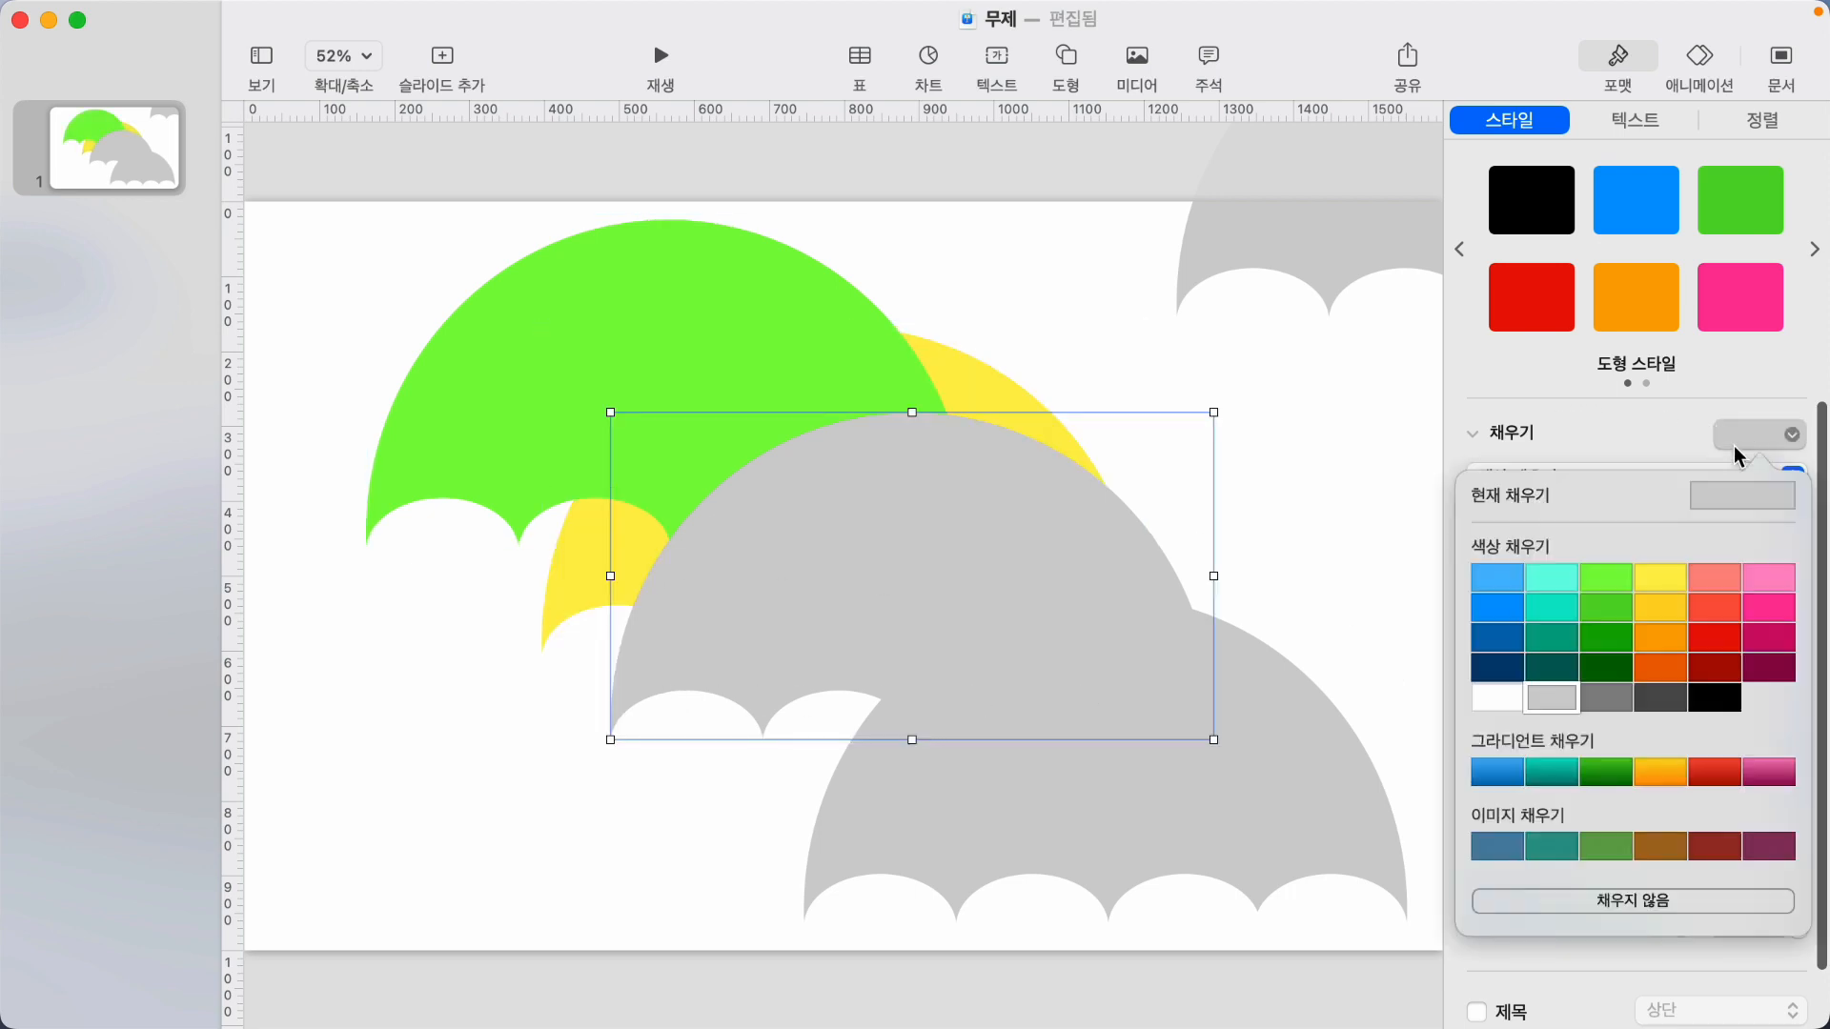
click(1496, 579)
click(1063, 810)
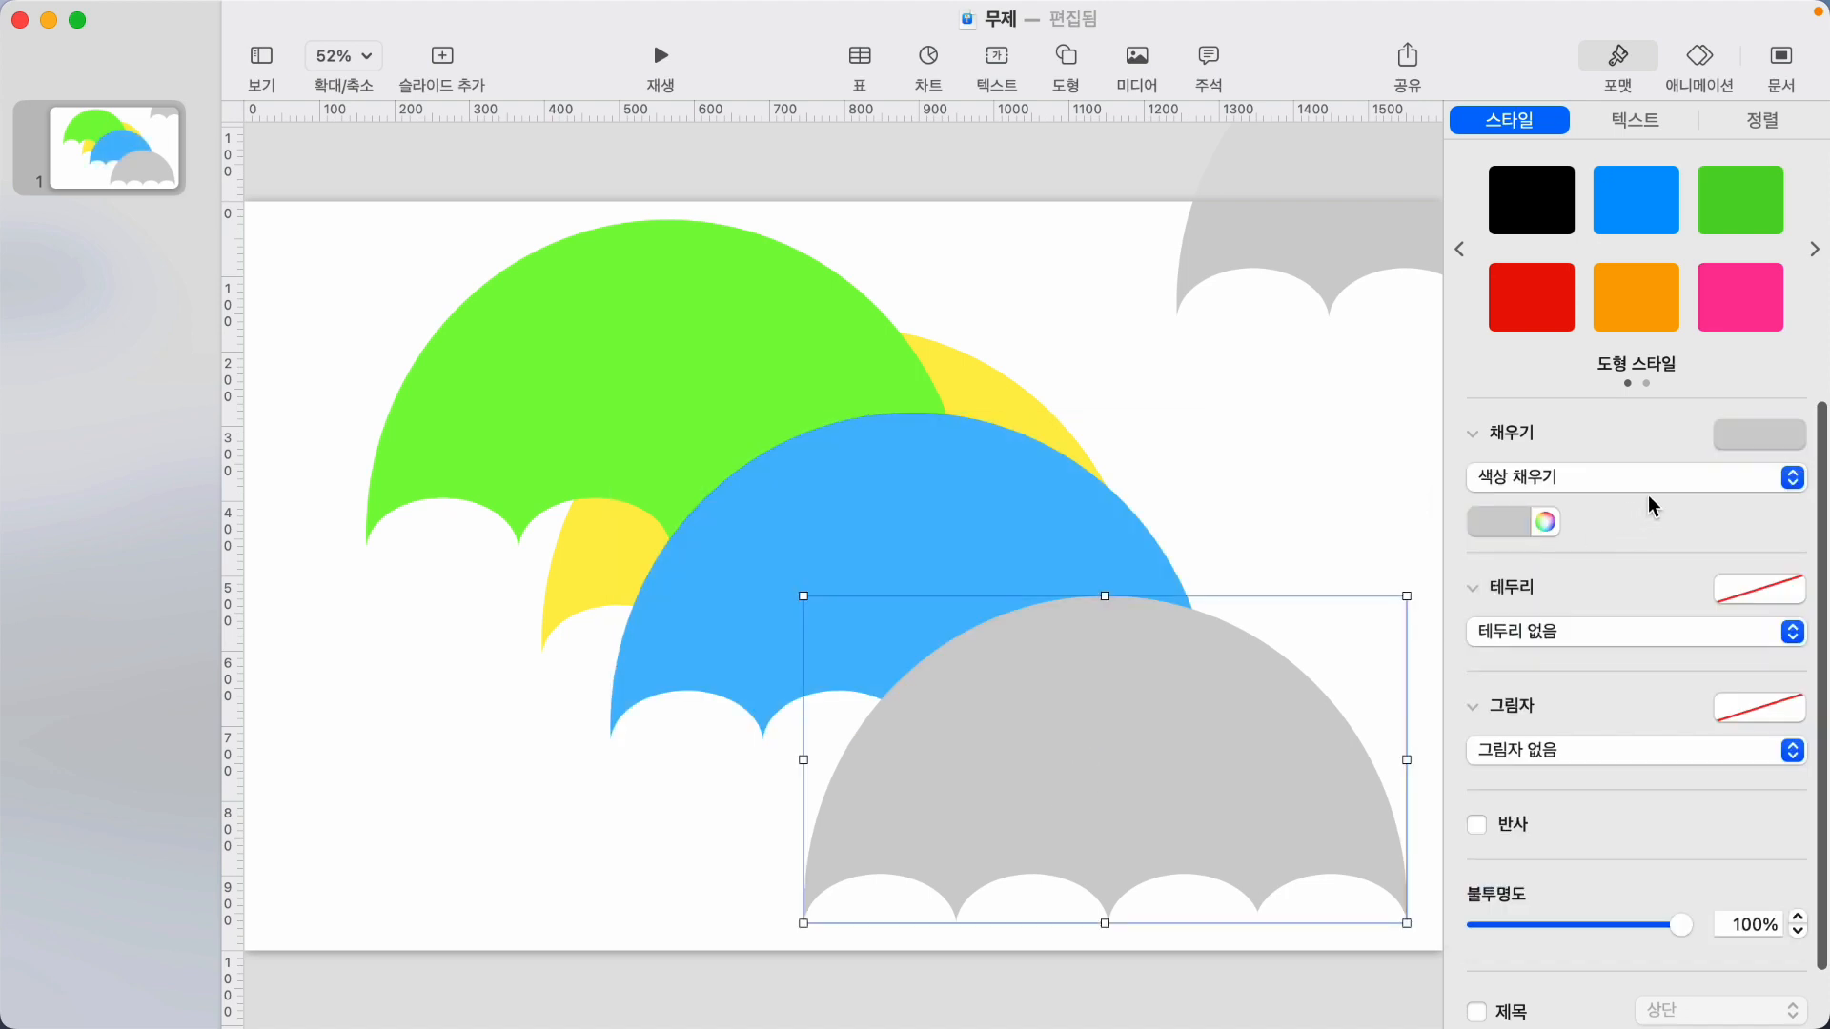
click(1722, 434)
click(1738, 577)
click(511, 724)
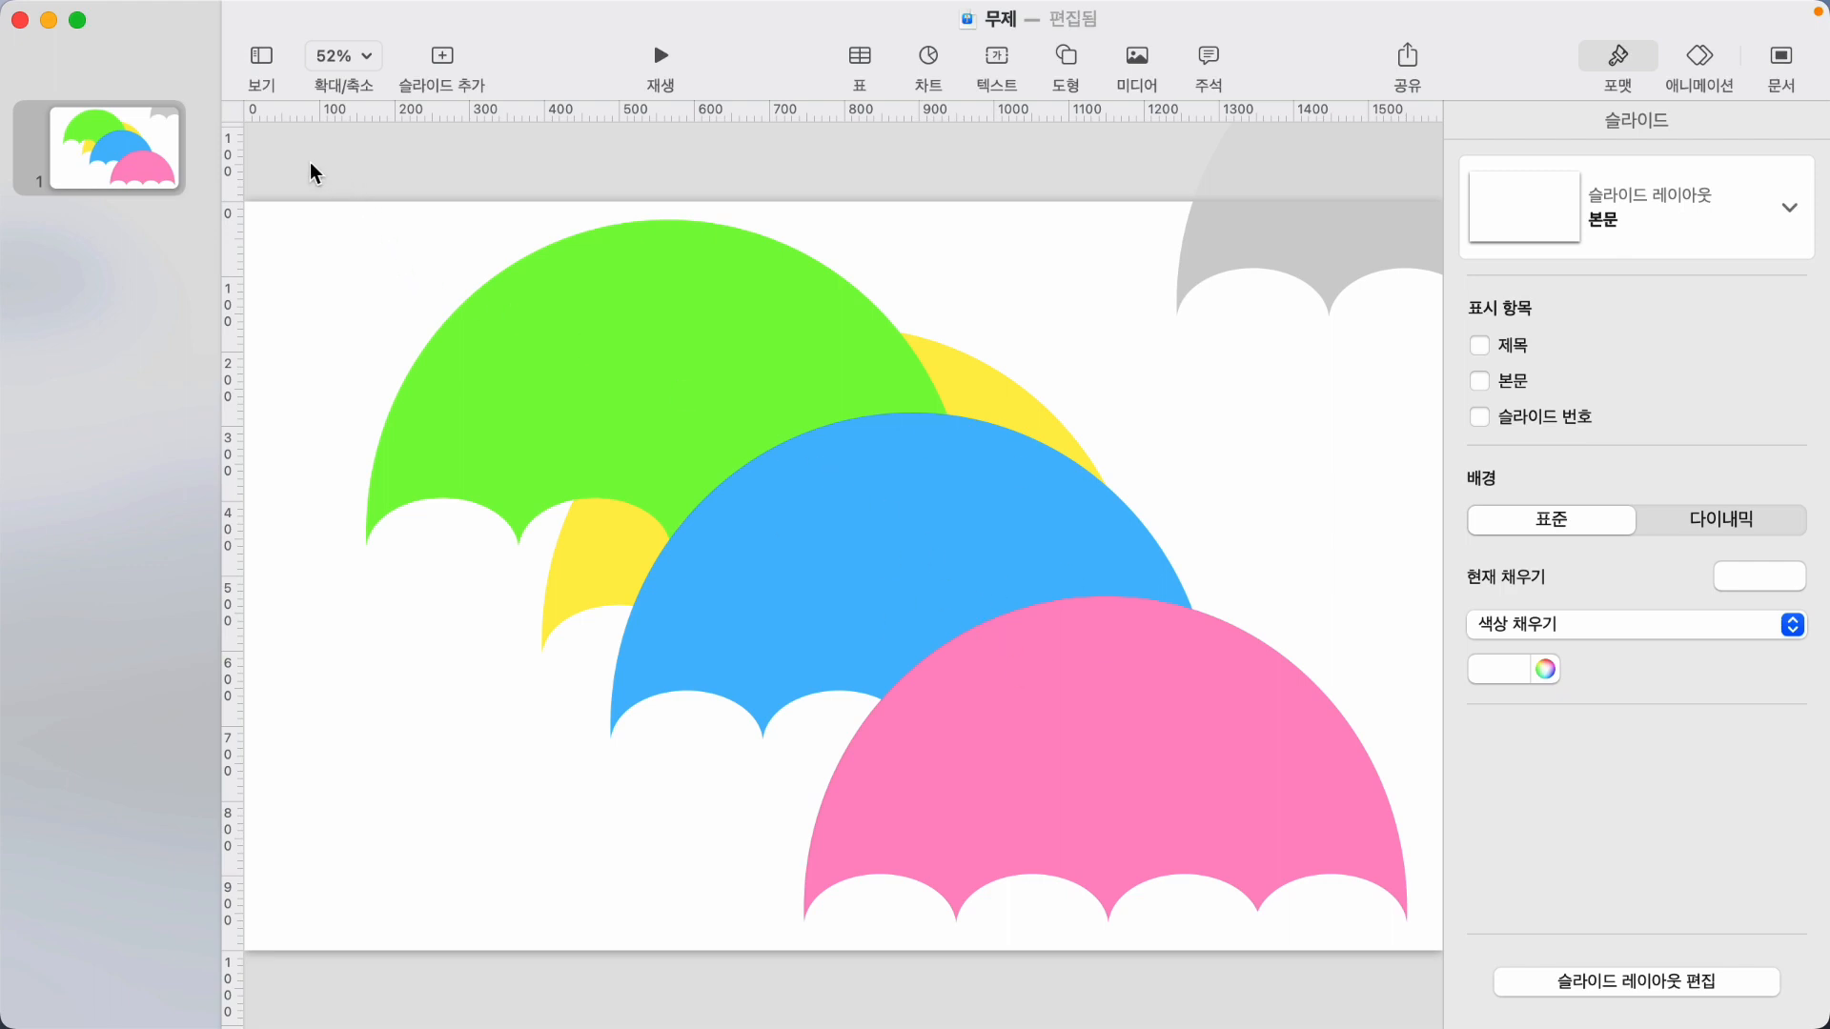
Select all four colored canopies and align them to the left and to the top so they stack exactly.
drag(311, 172, 667, 348)
click(1200, 515)
drag(1426, 774, 572, 345)
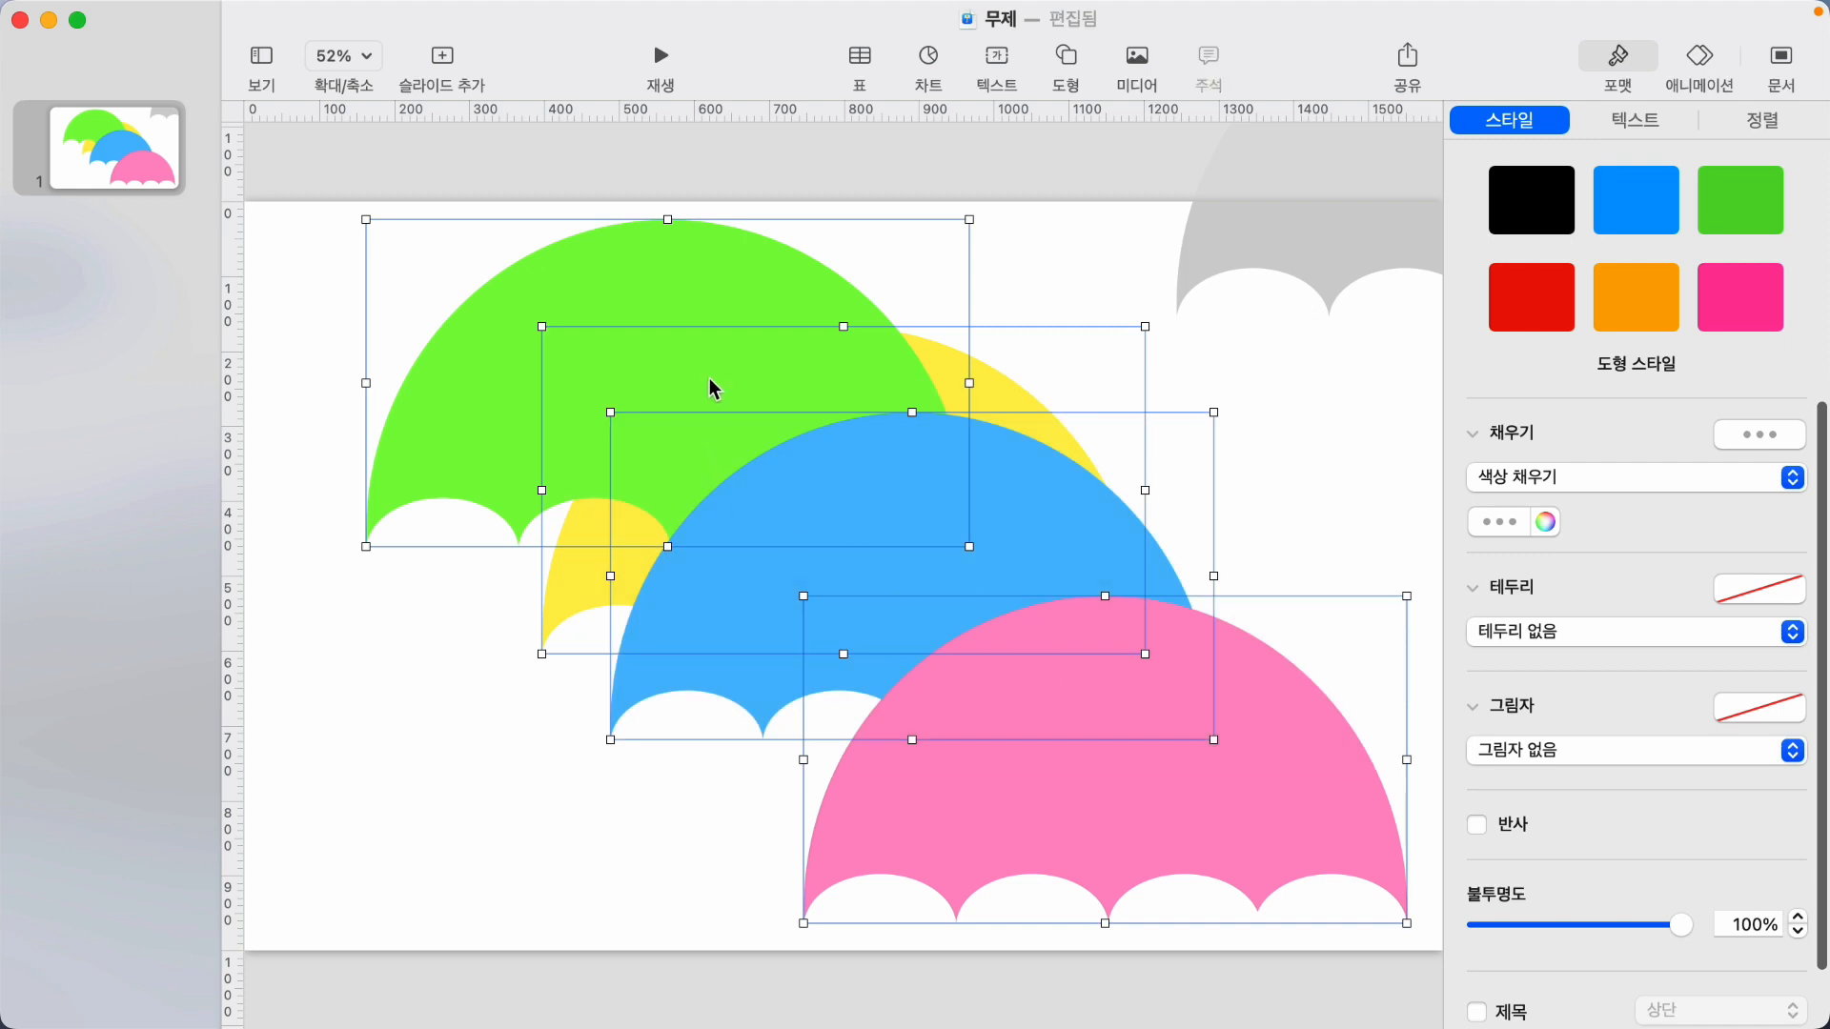
right_click(712, 382)
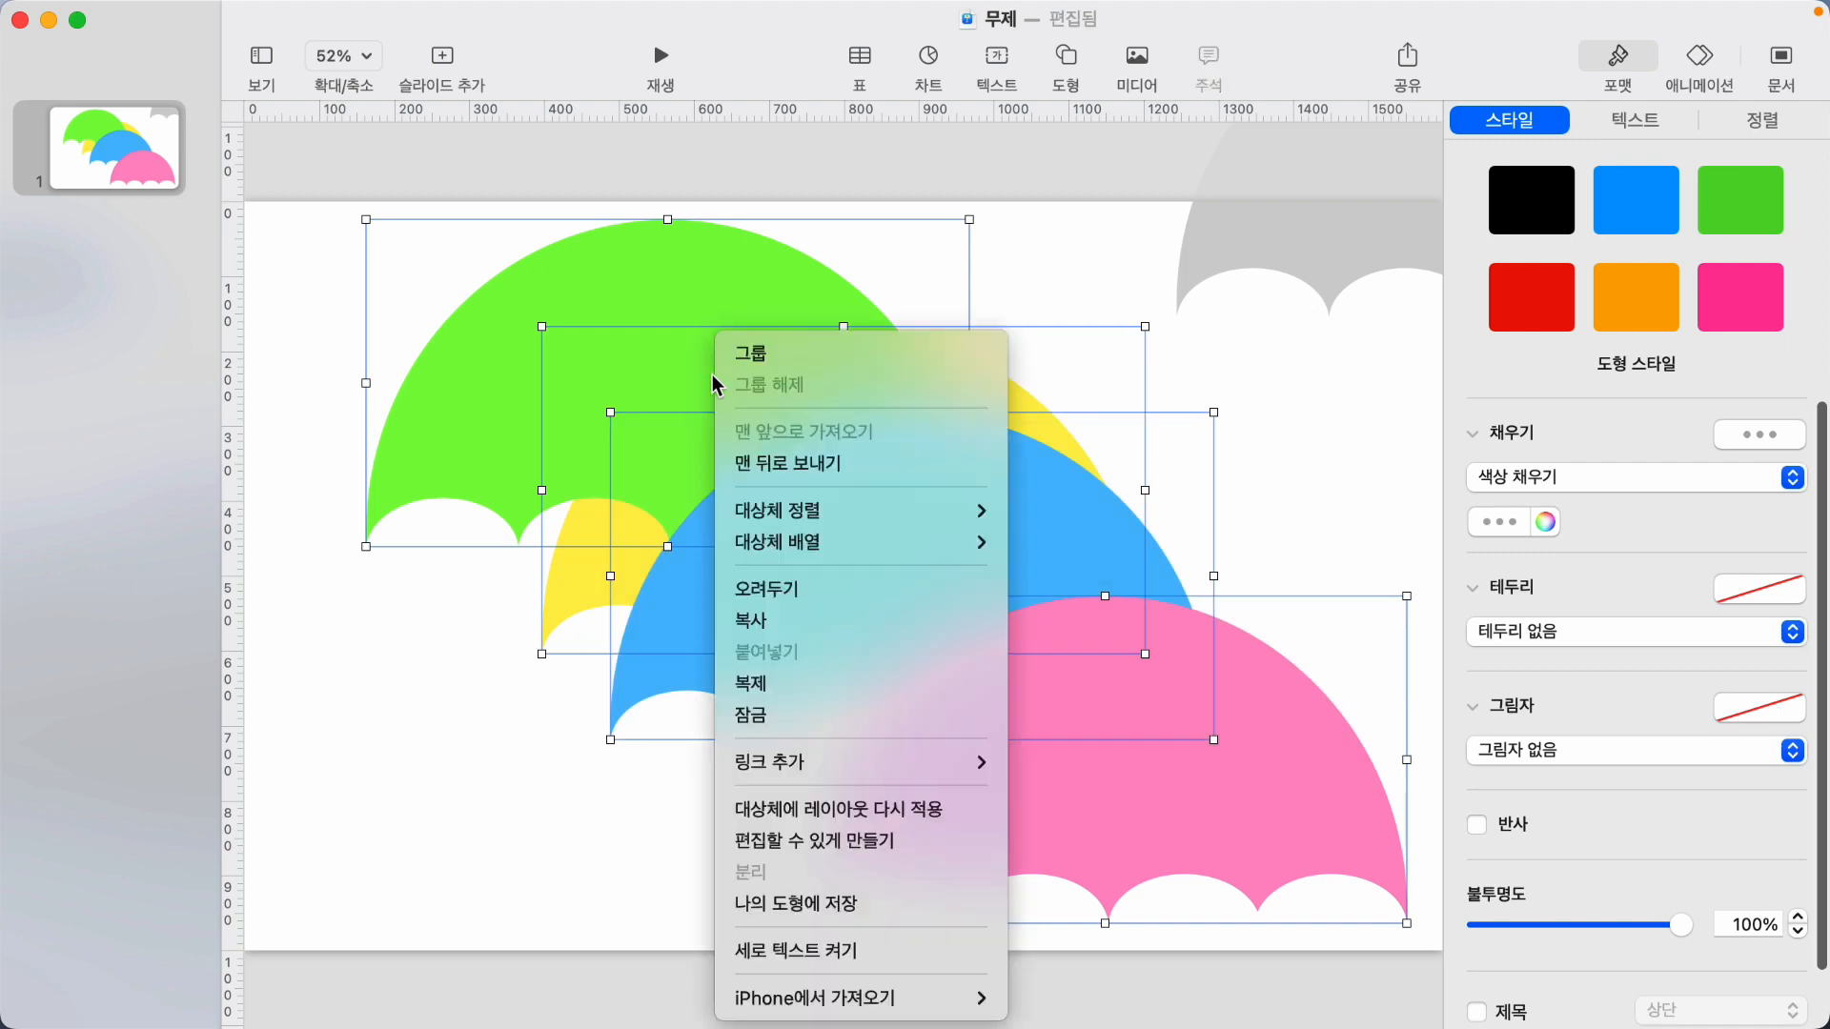
mouse_move(877, 511)
click(1089, 517)
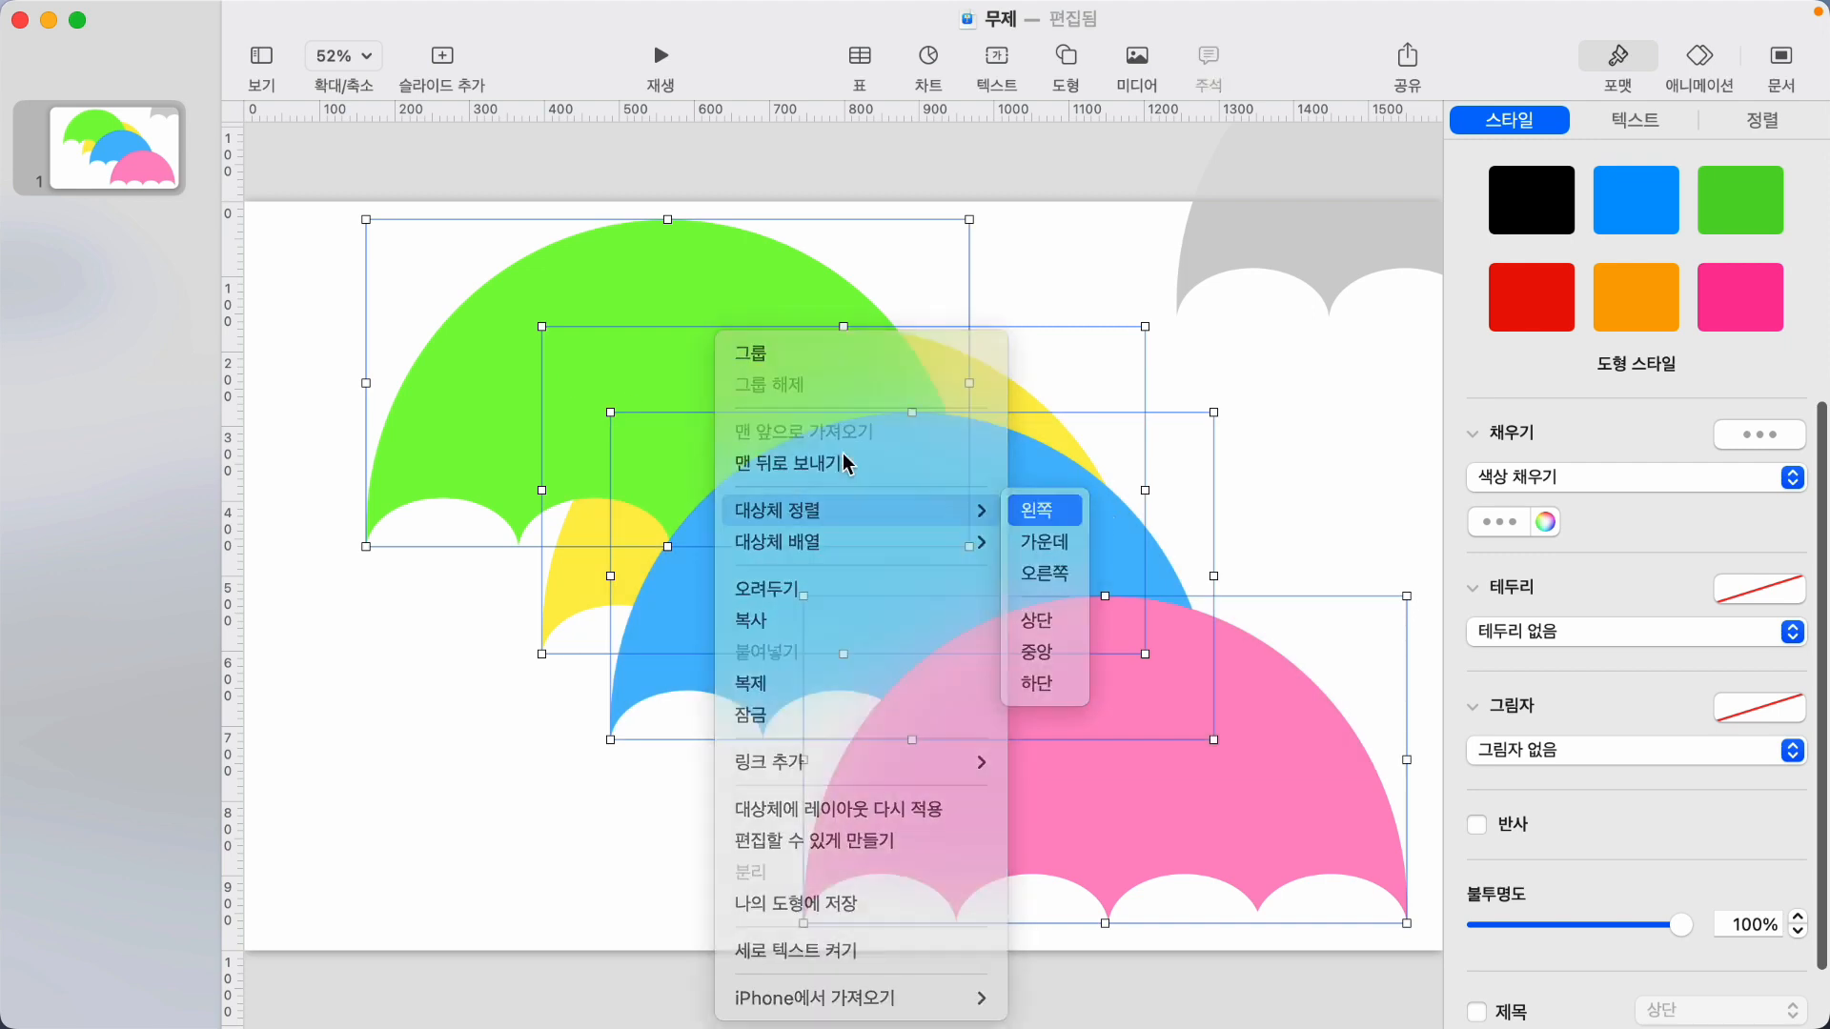
right_click(718, 470)
mouse_move(783, 513)
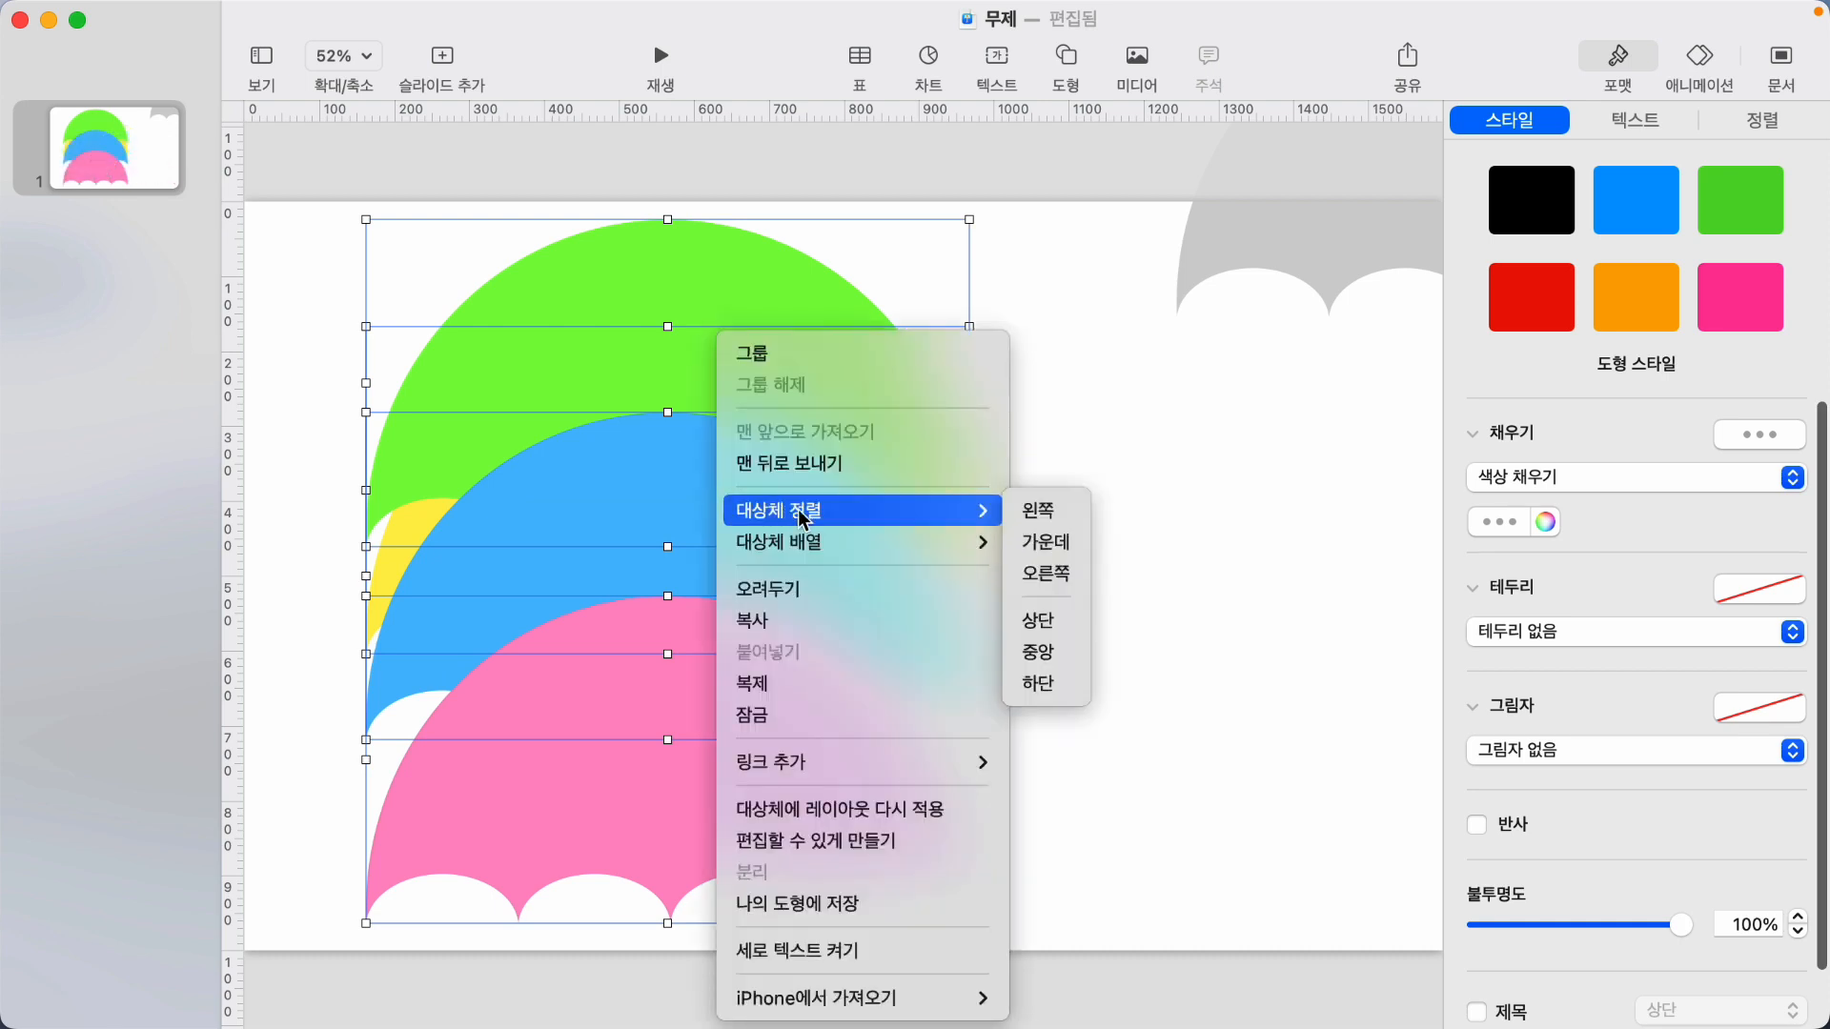
click(1067, 621)
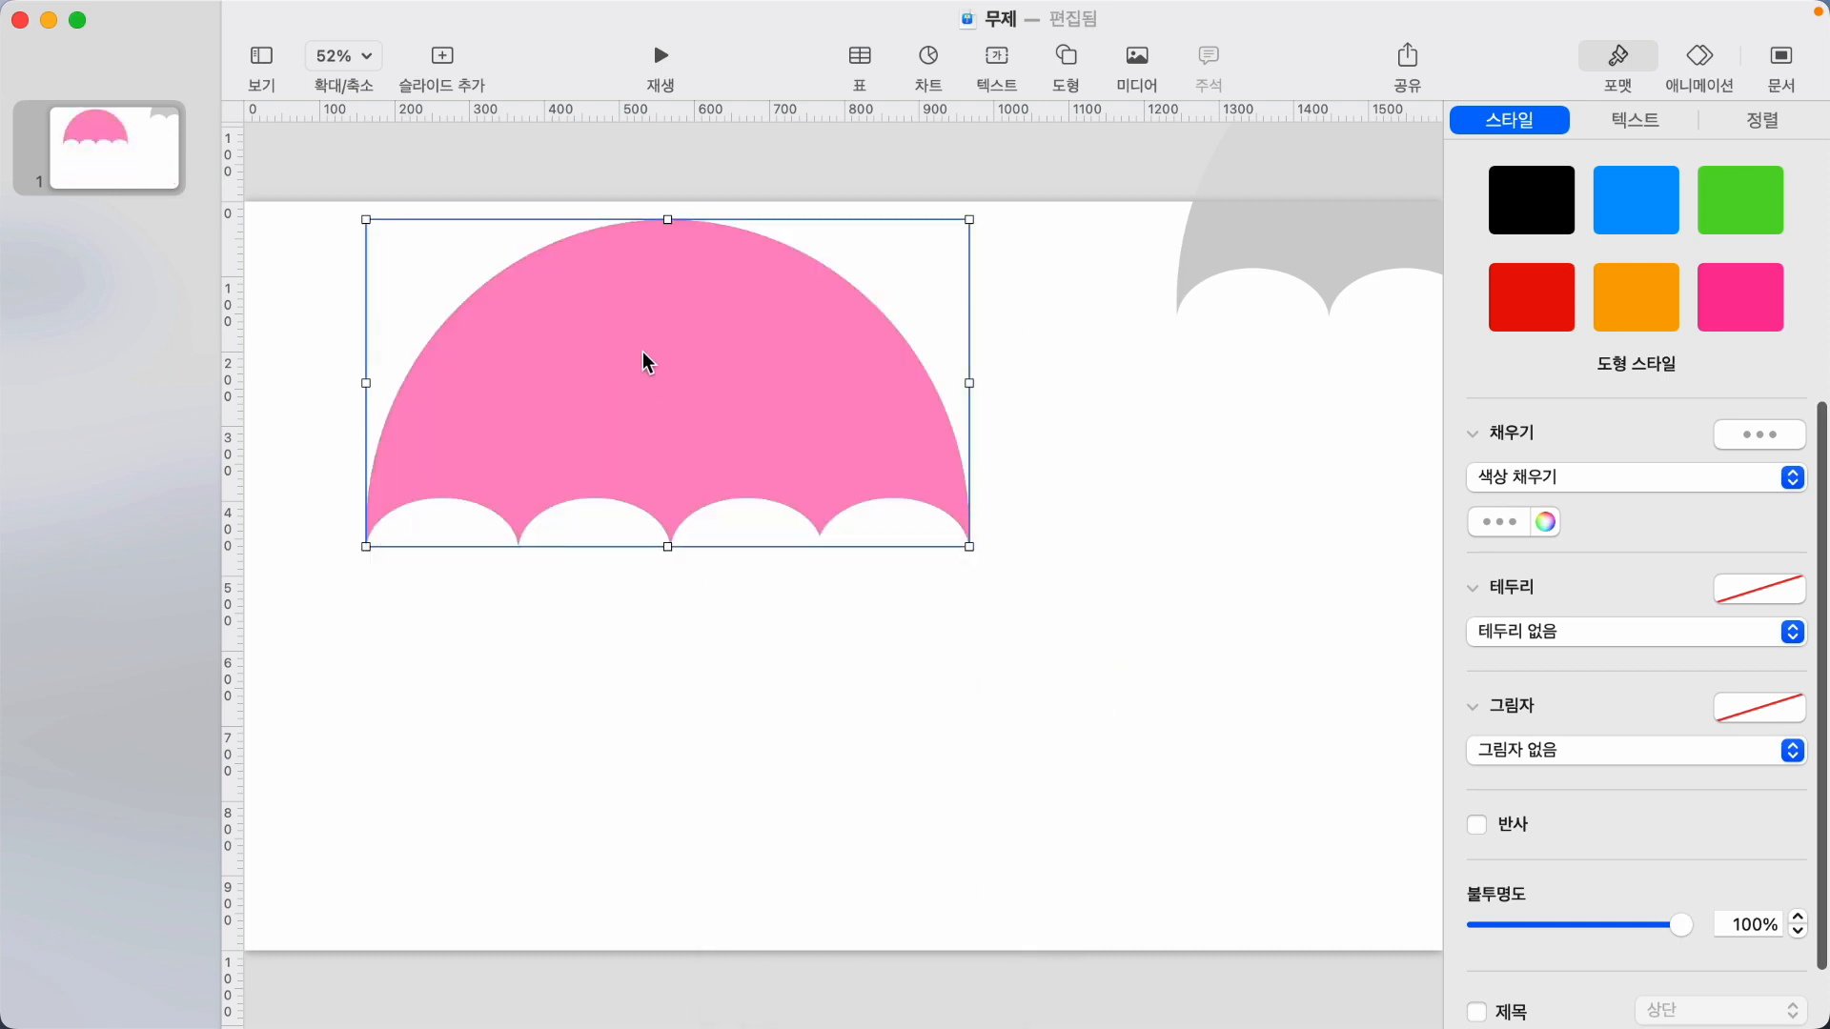
Move the canopy stack to the middle of the slide and center it on a new vertical guide.
drag(651, 362, 816, 452)
click(455, 705)
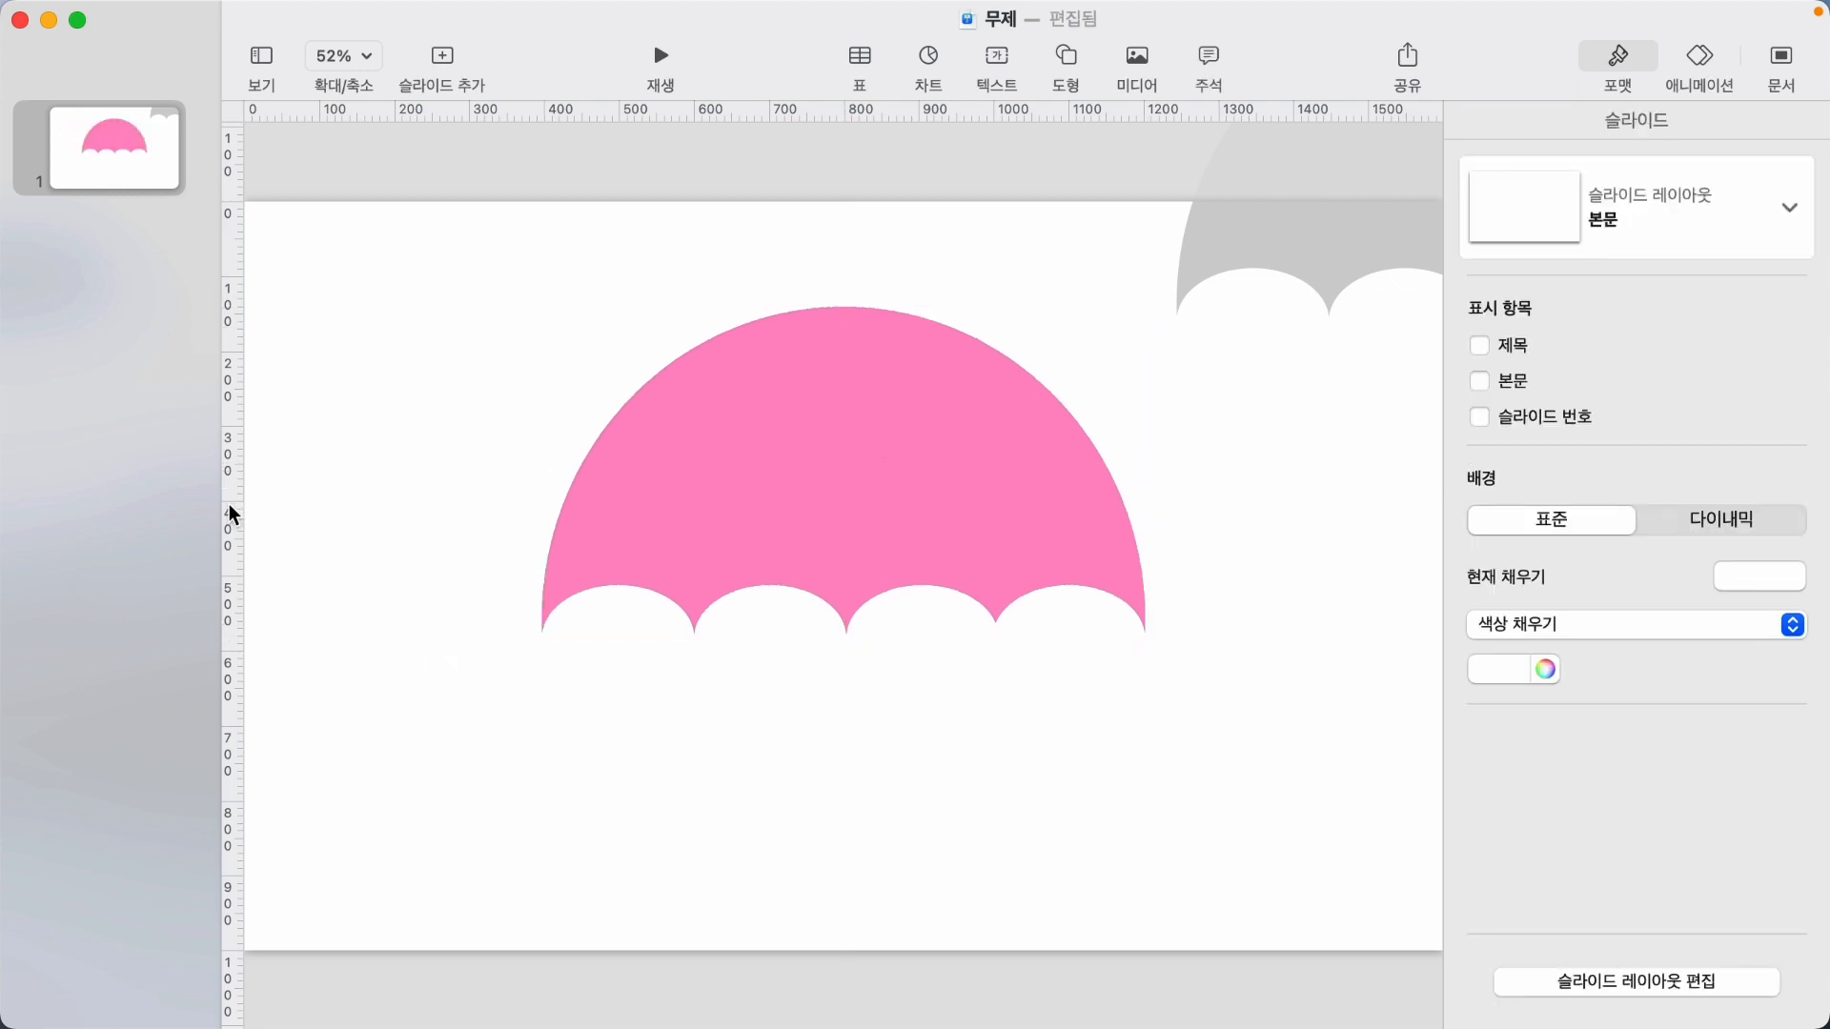
drag(229, 505, 853, 515)
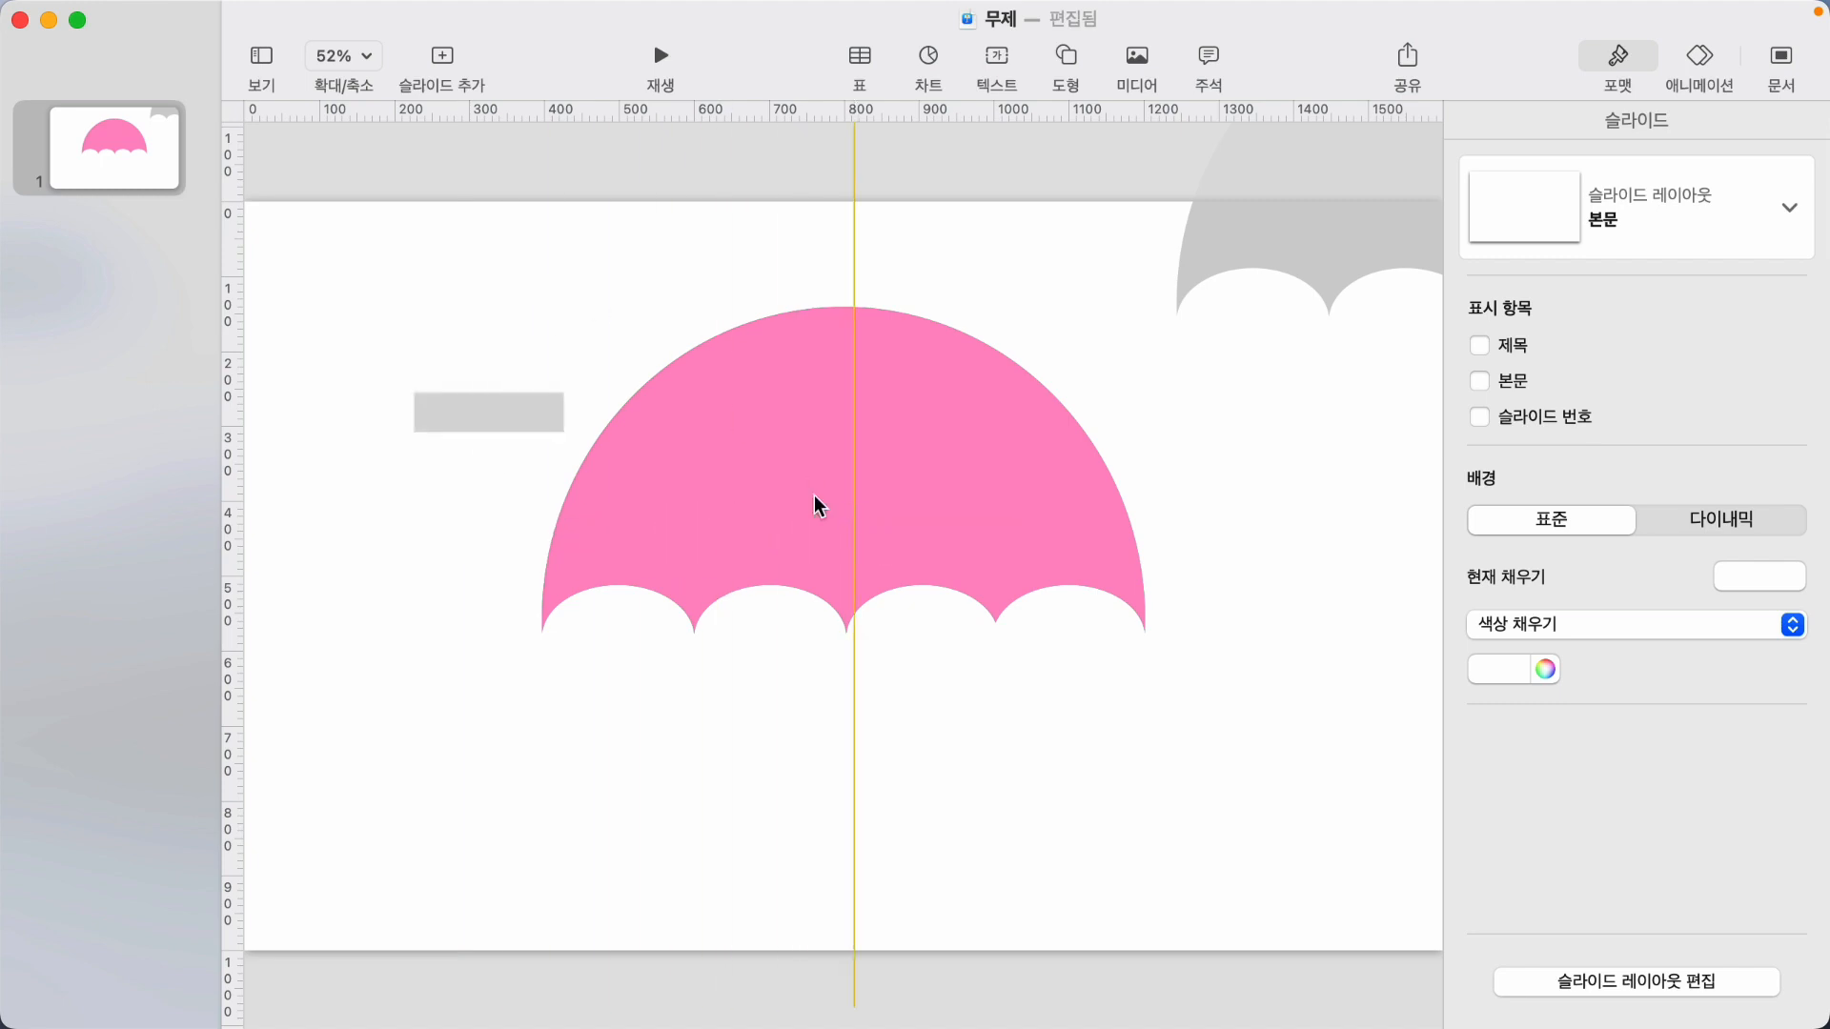
click(816, 499)
drag(1025, 522, 1035, 522)
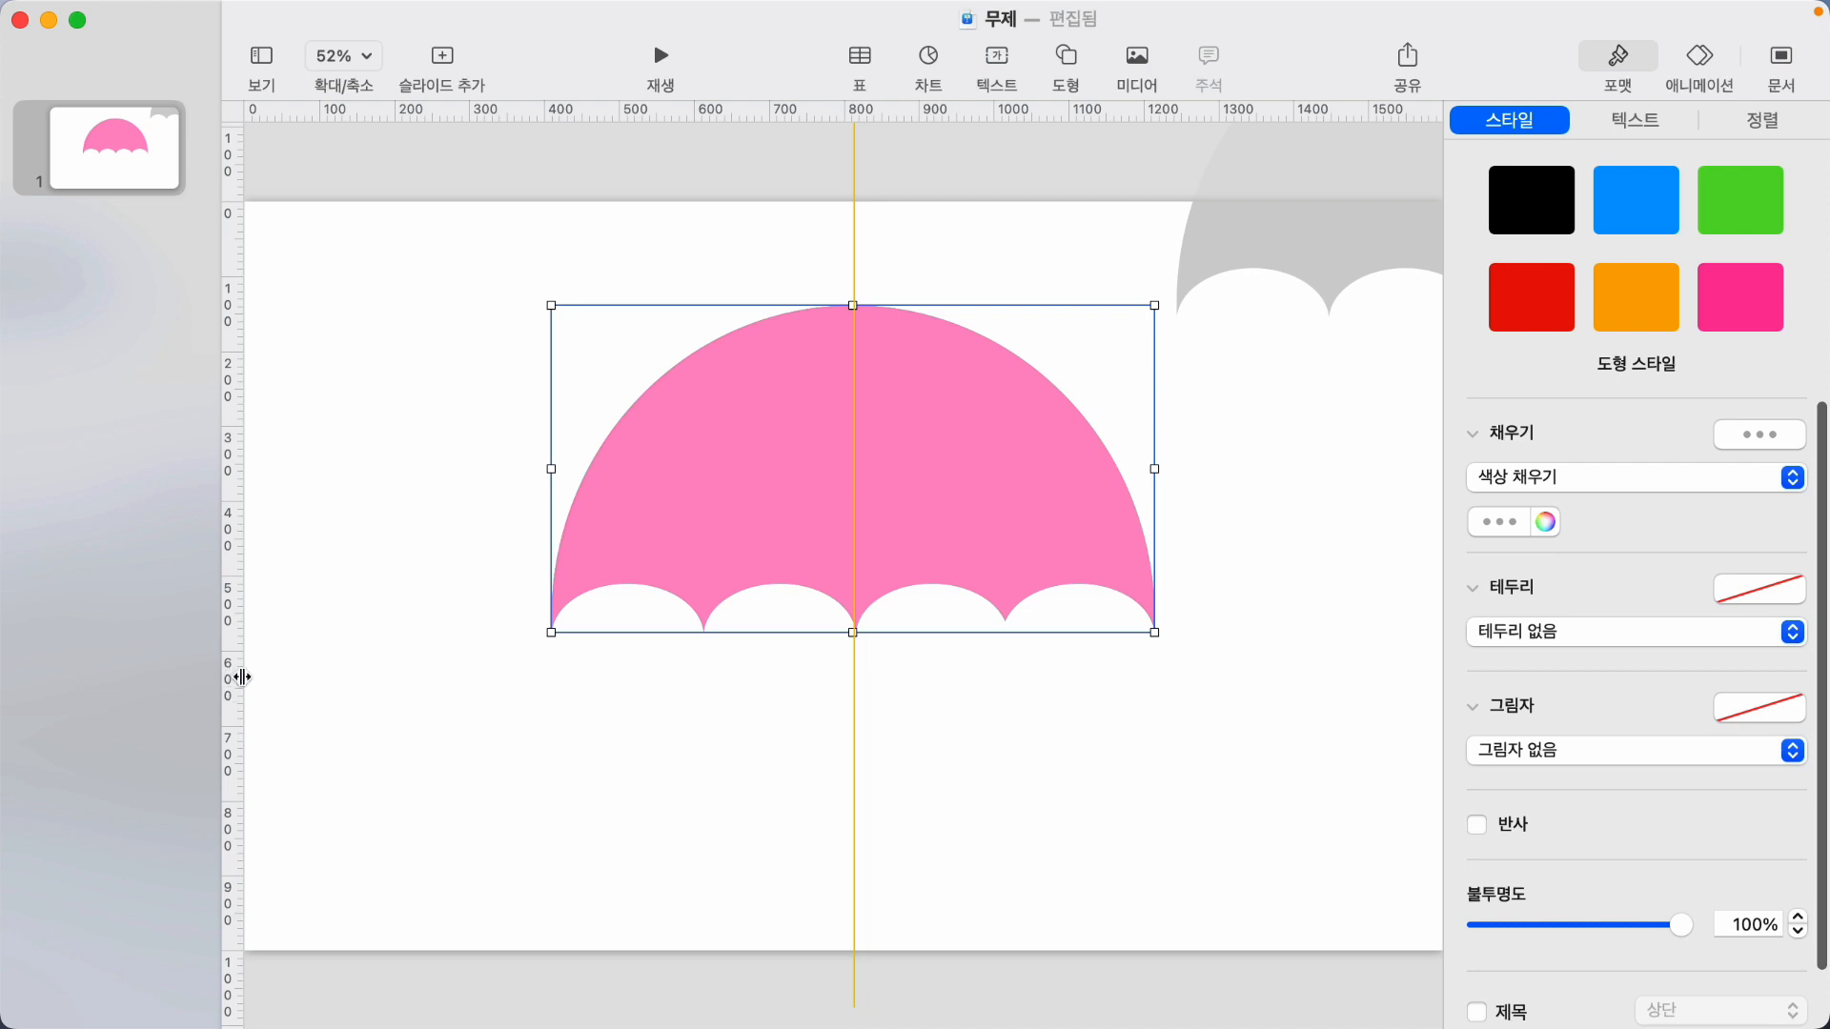
Add two more vertical guides through the scallop tips on either side of the canopy's center.
drag(243, 678, 703, 700)
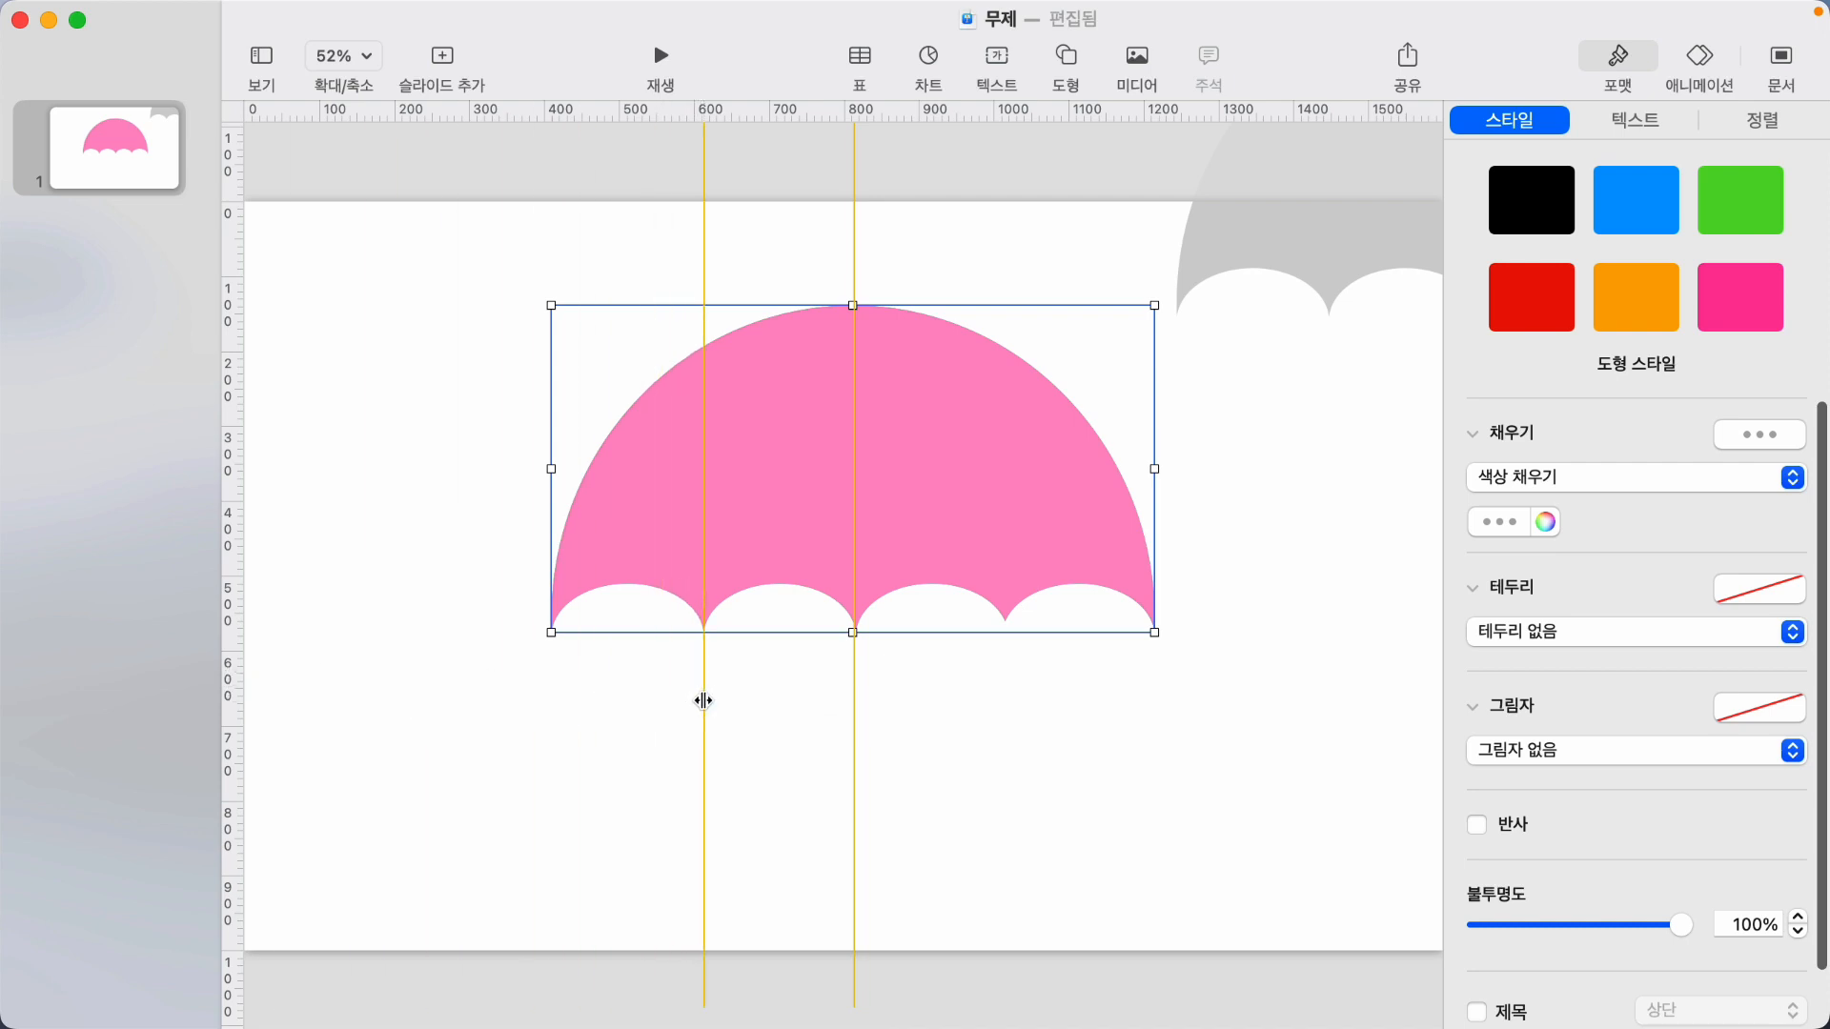
drag(239, 702, 1006, 708)
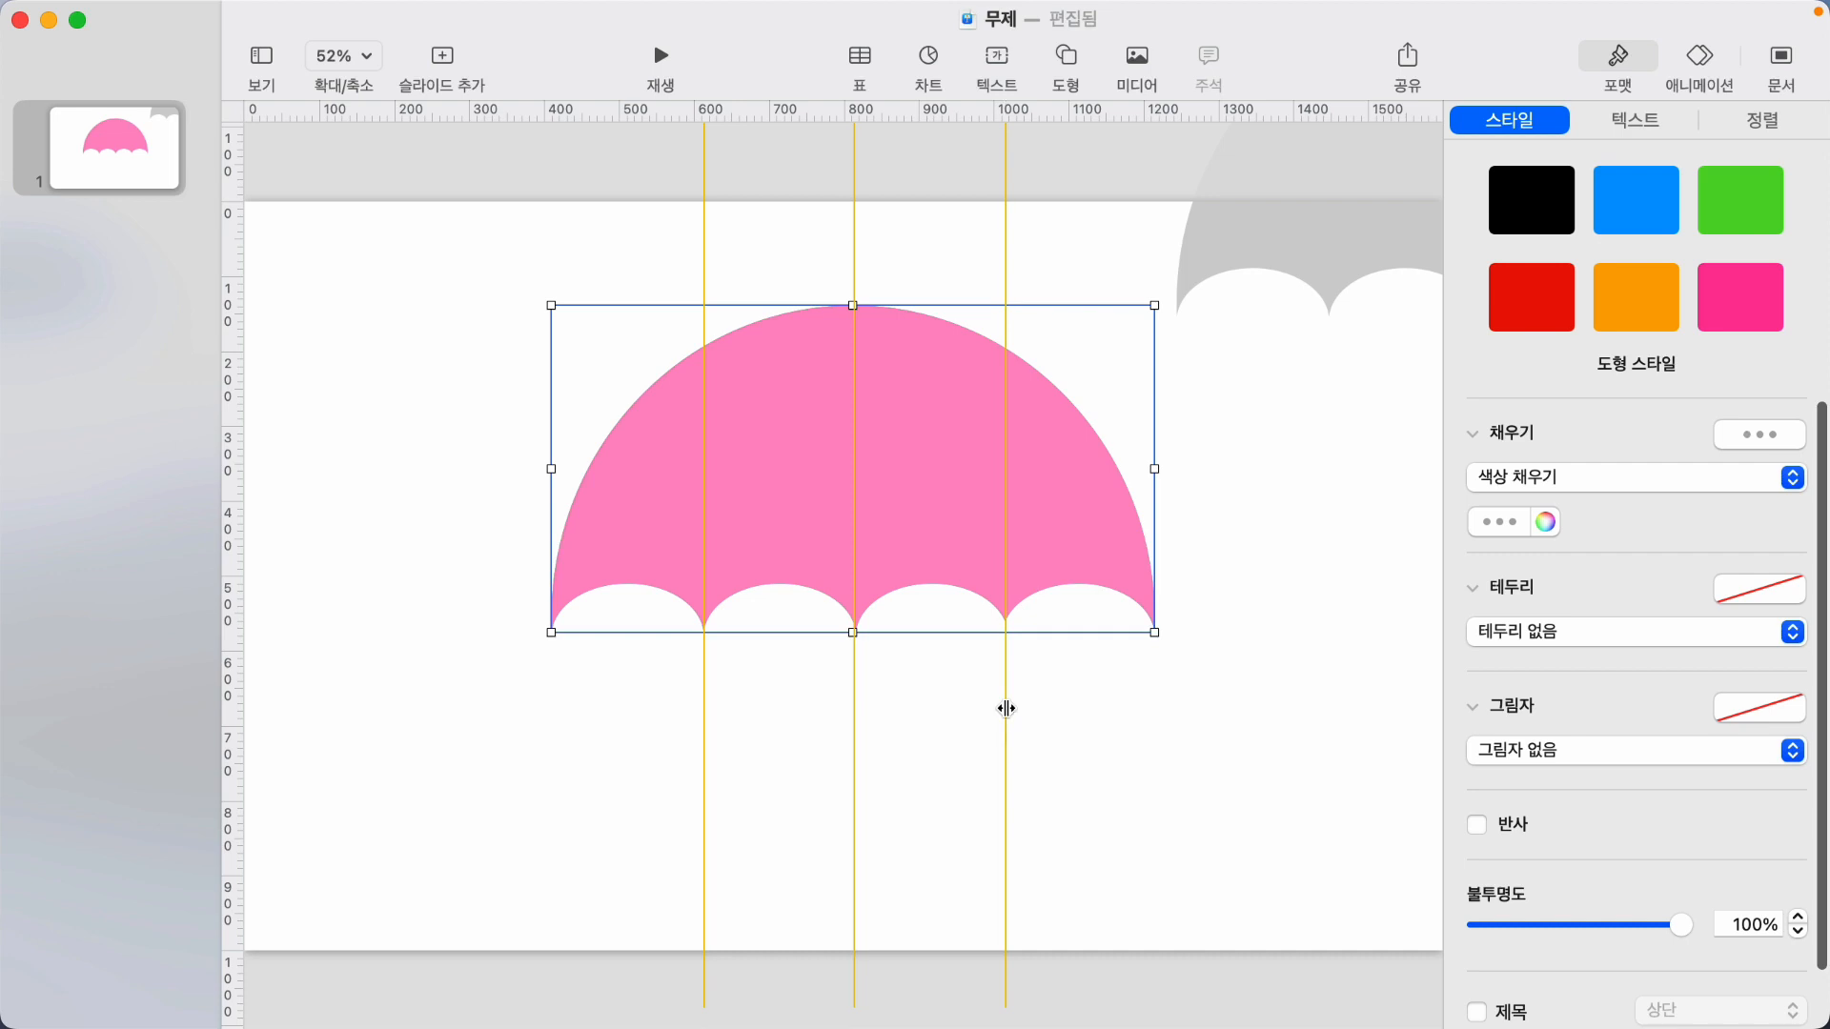
click(293, 647)
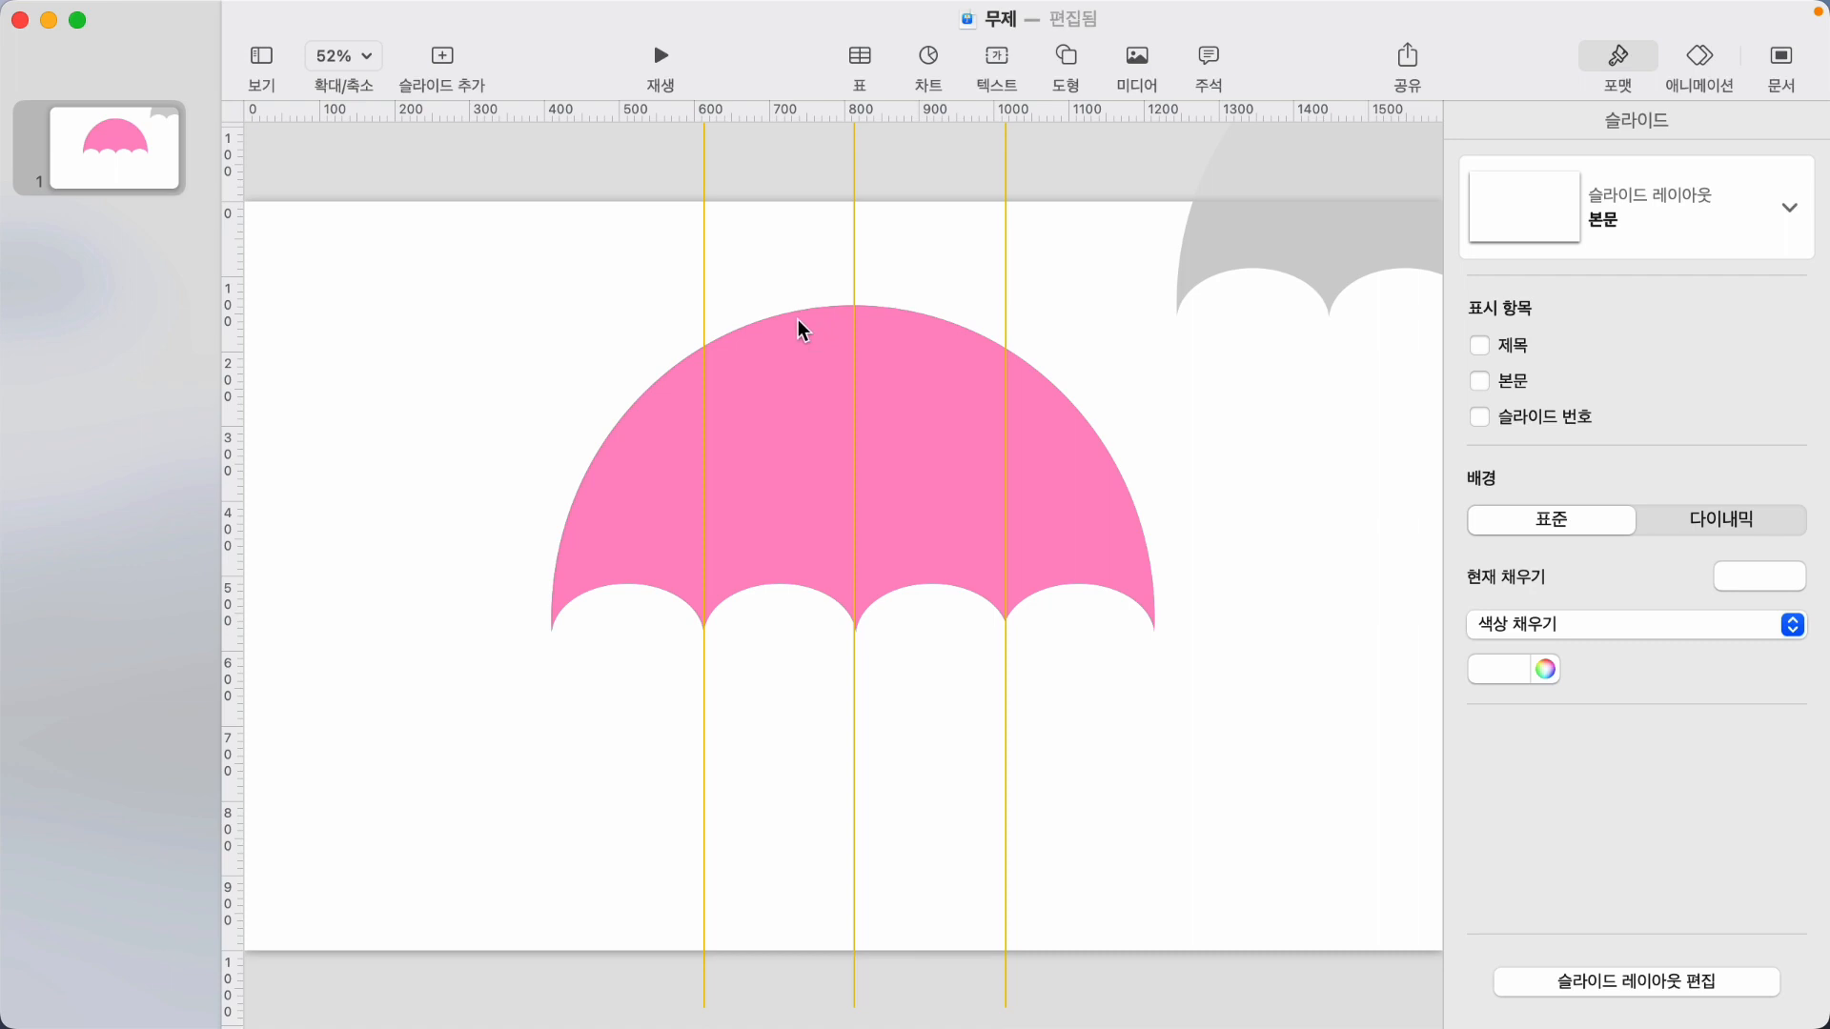
At 100% zoom, draw a pen path from the canopy's apex to the left guide's scallop tip and bow it outward to the left.
click(368, 58)
click(361, 161)
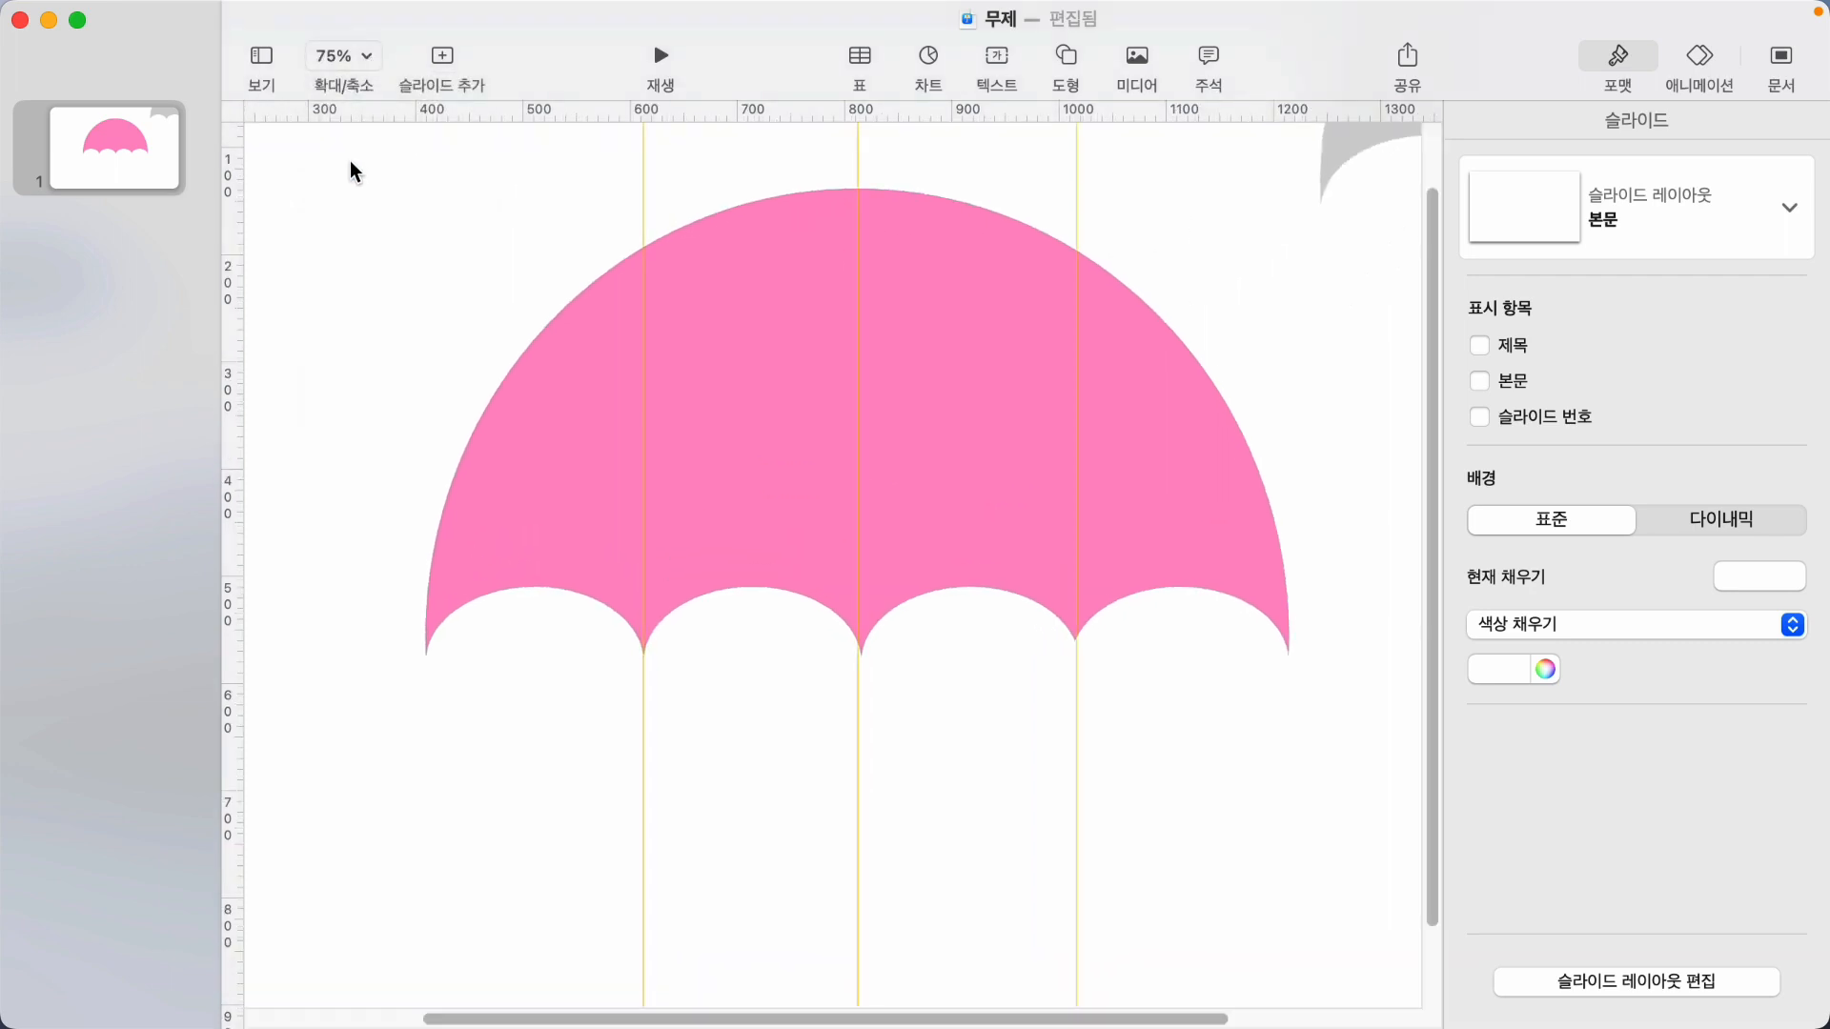
click(376, 63)
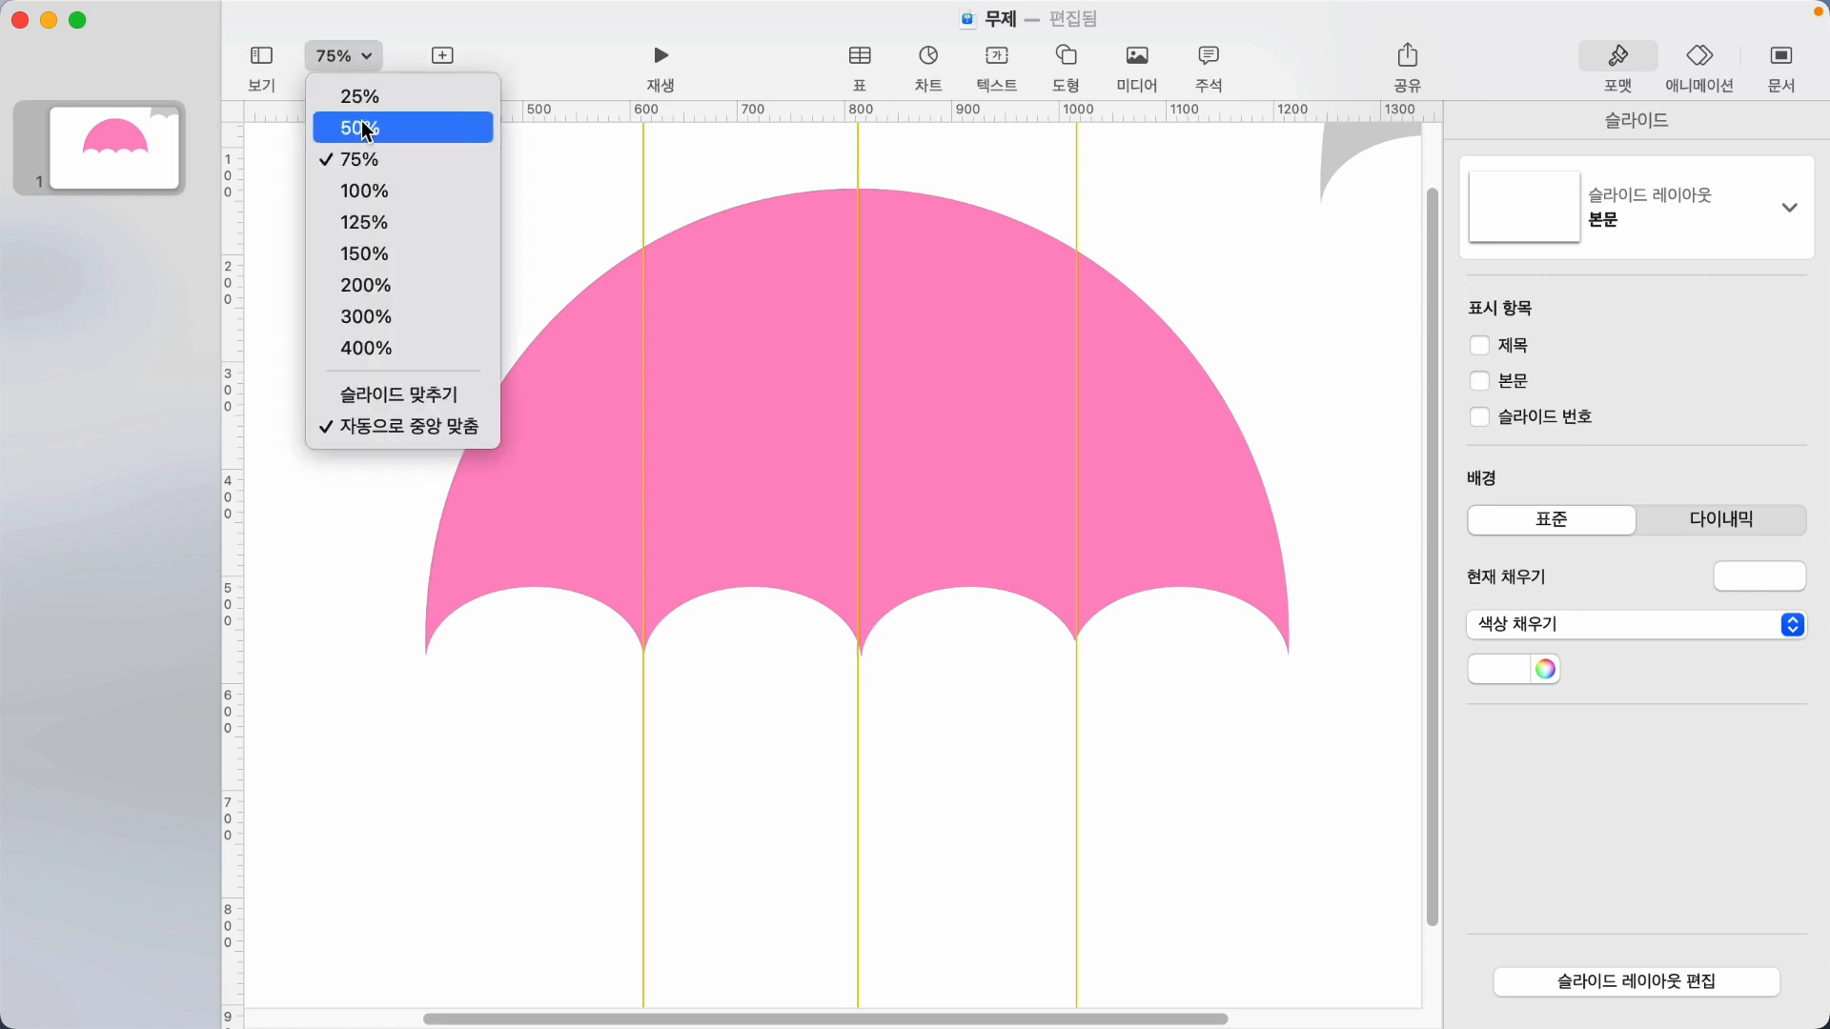
click(354, 183)
scroll(517, 206, up, 5)
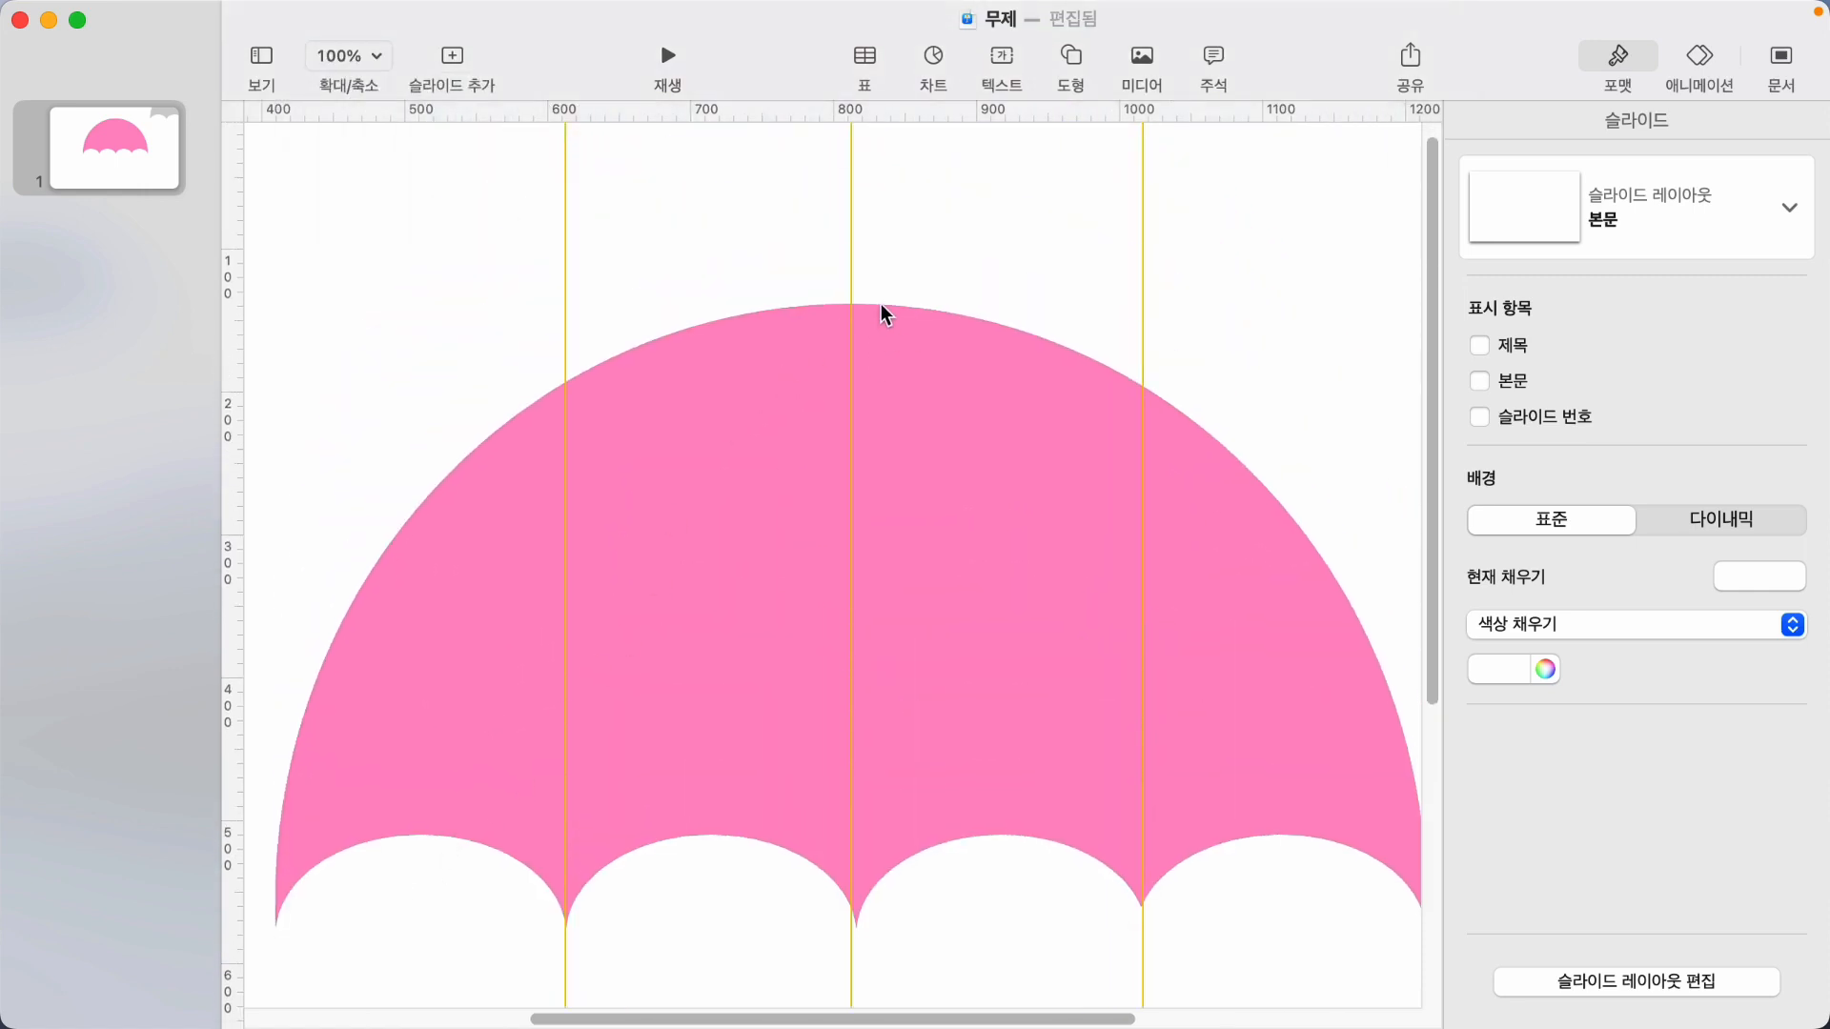
click(1073, 65)
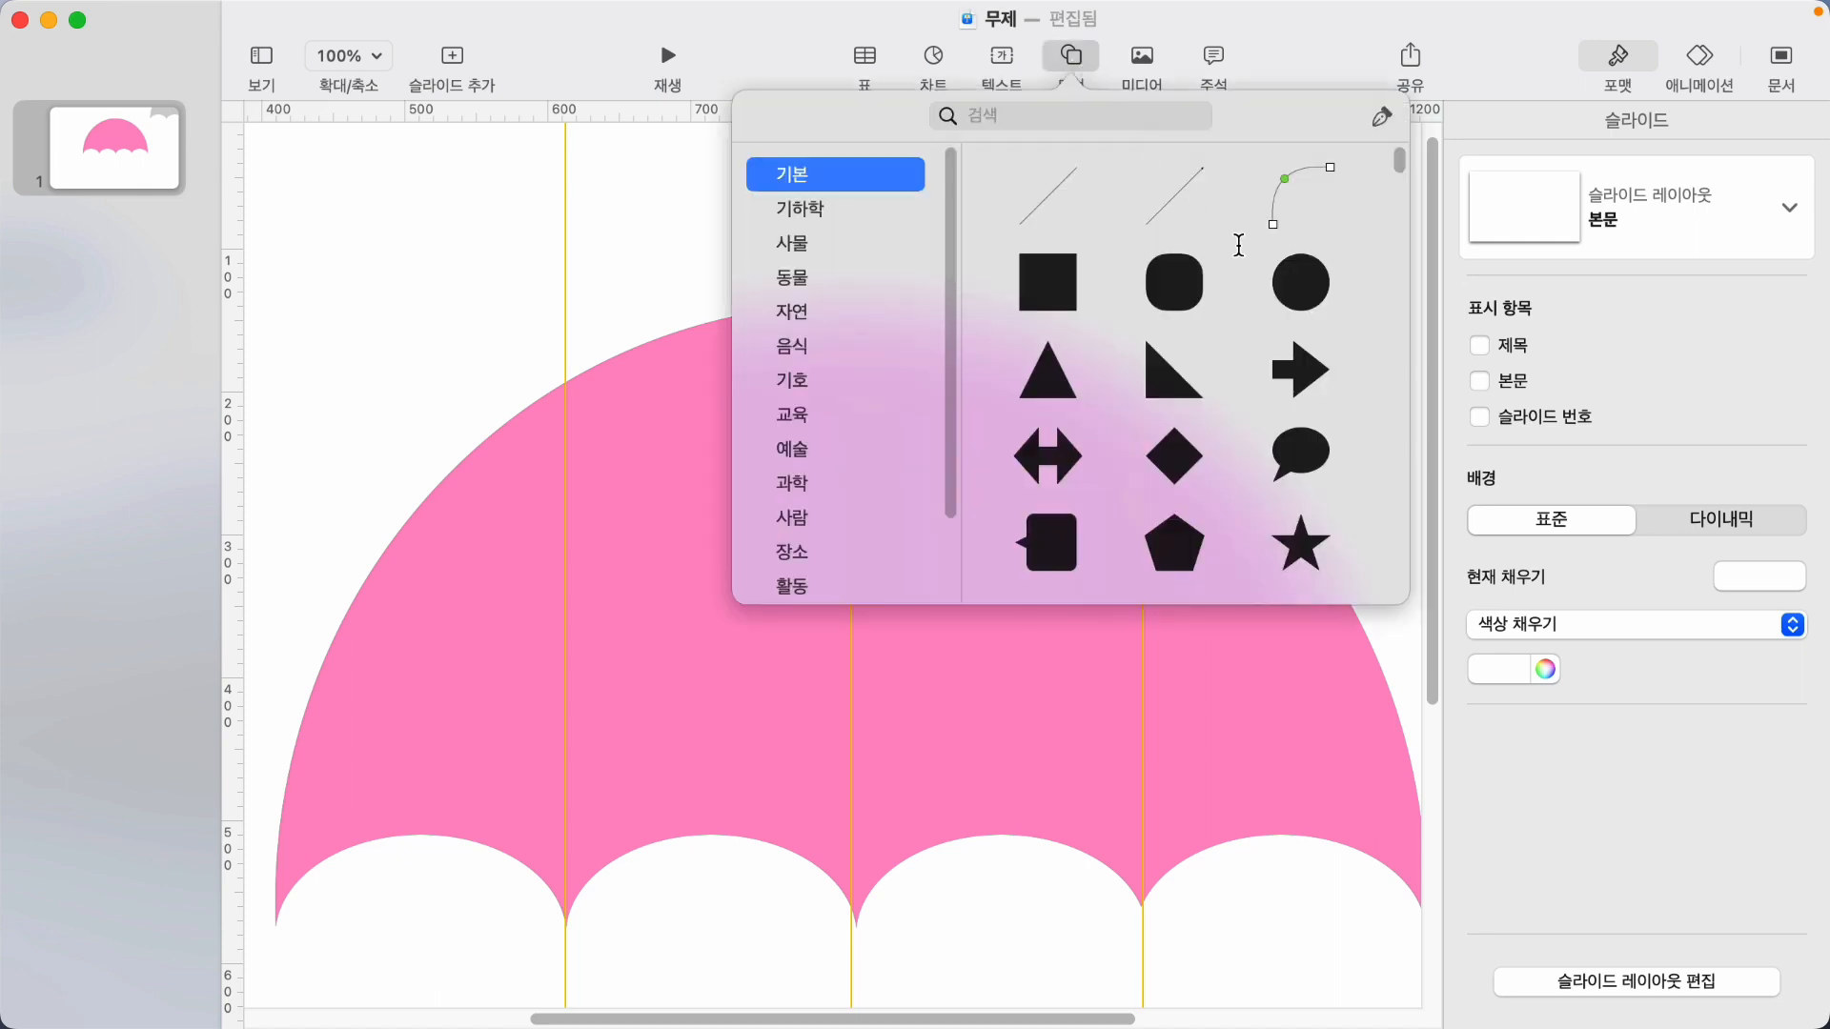
click(1382, 118)
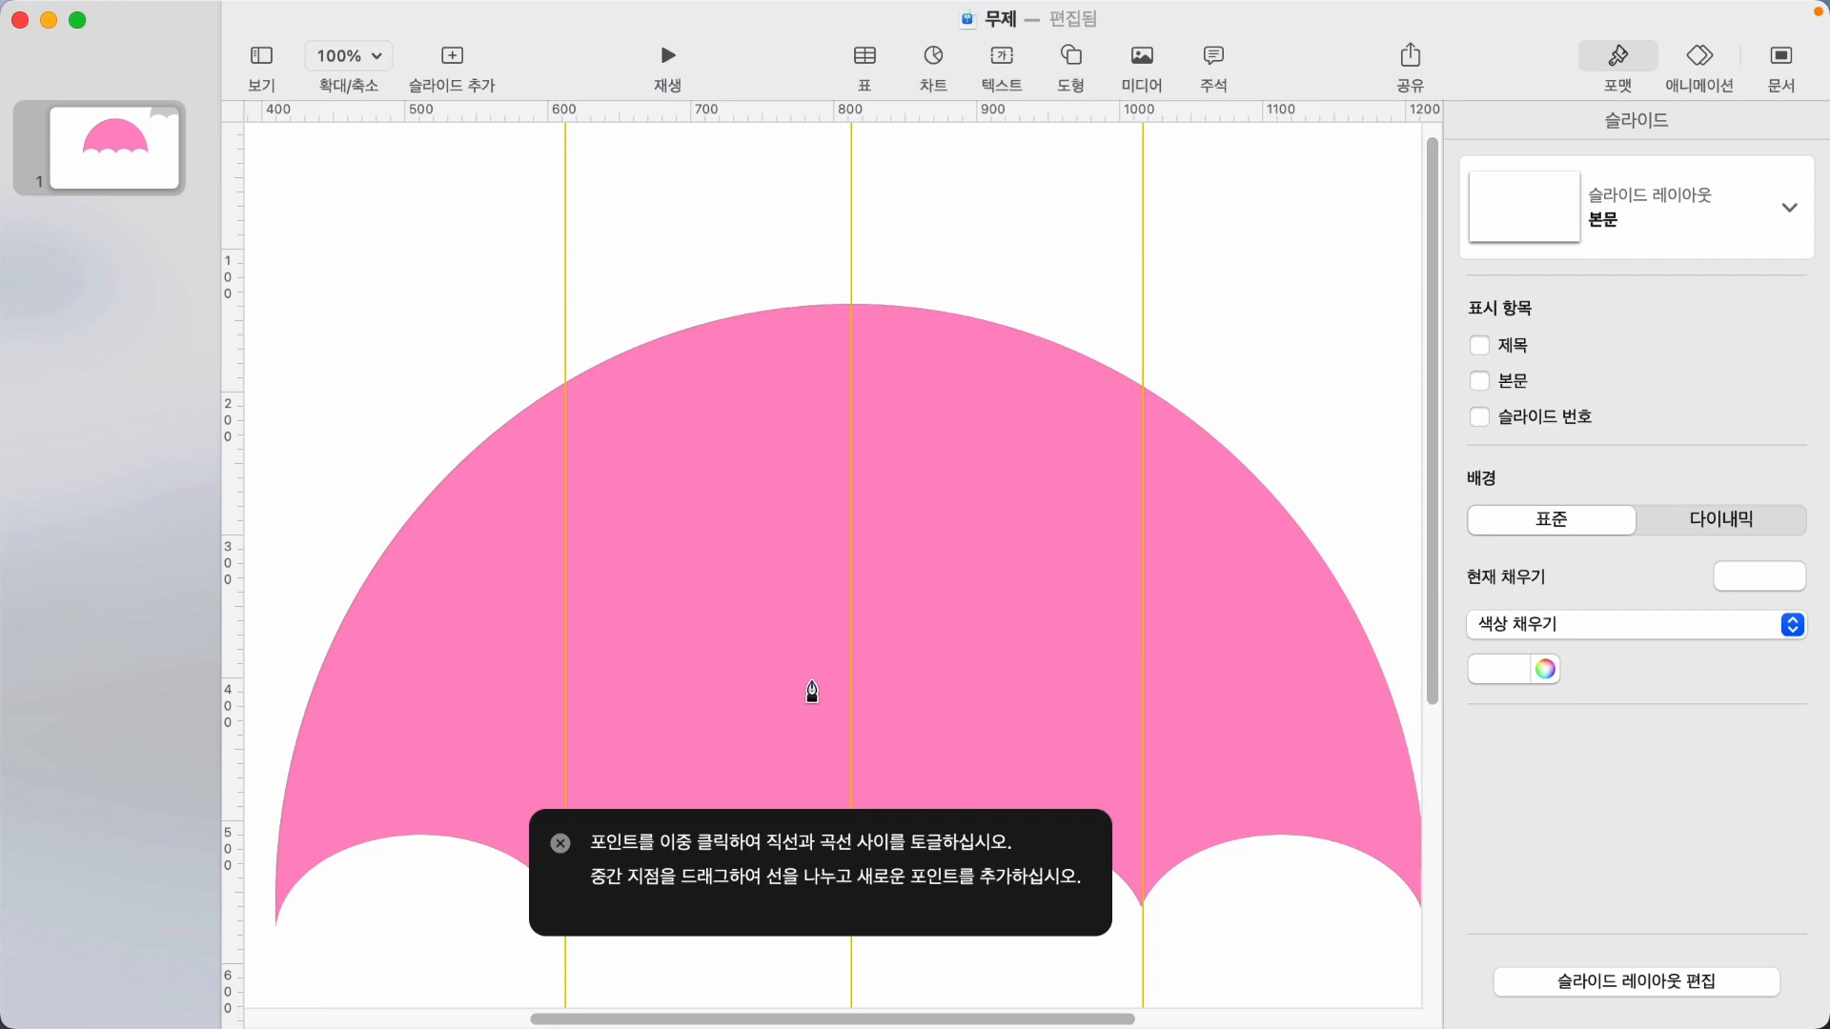
click(853, 306)
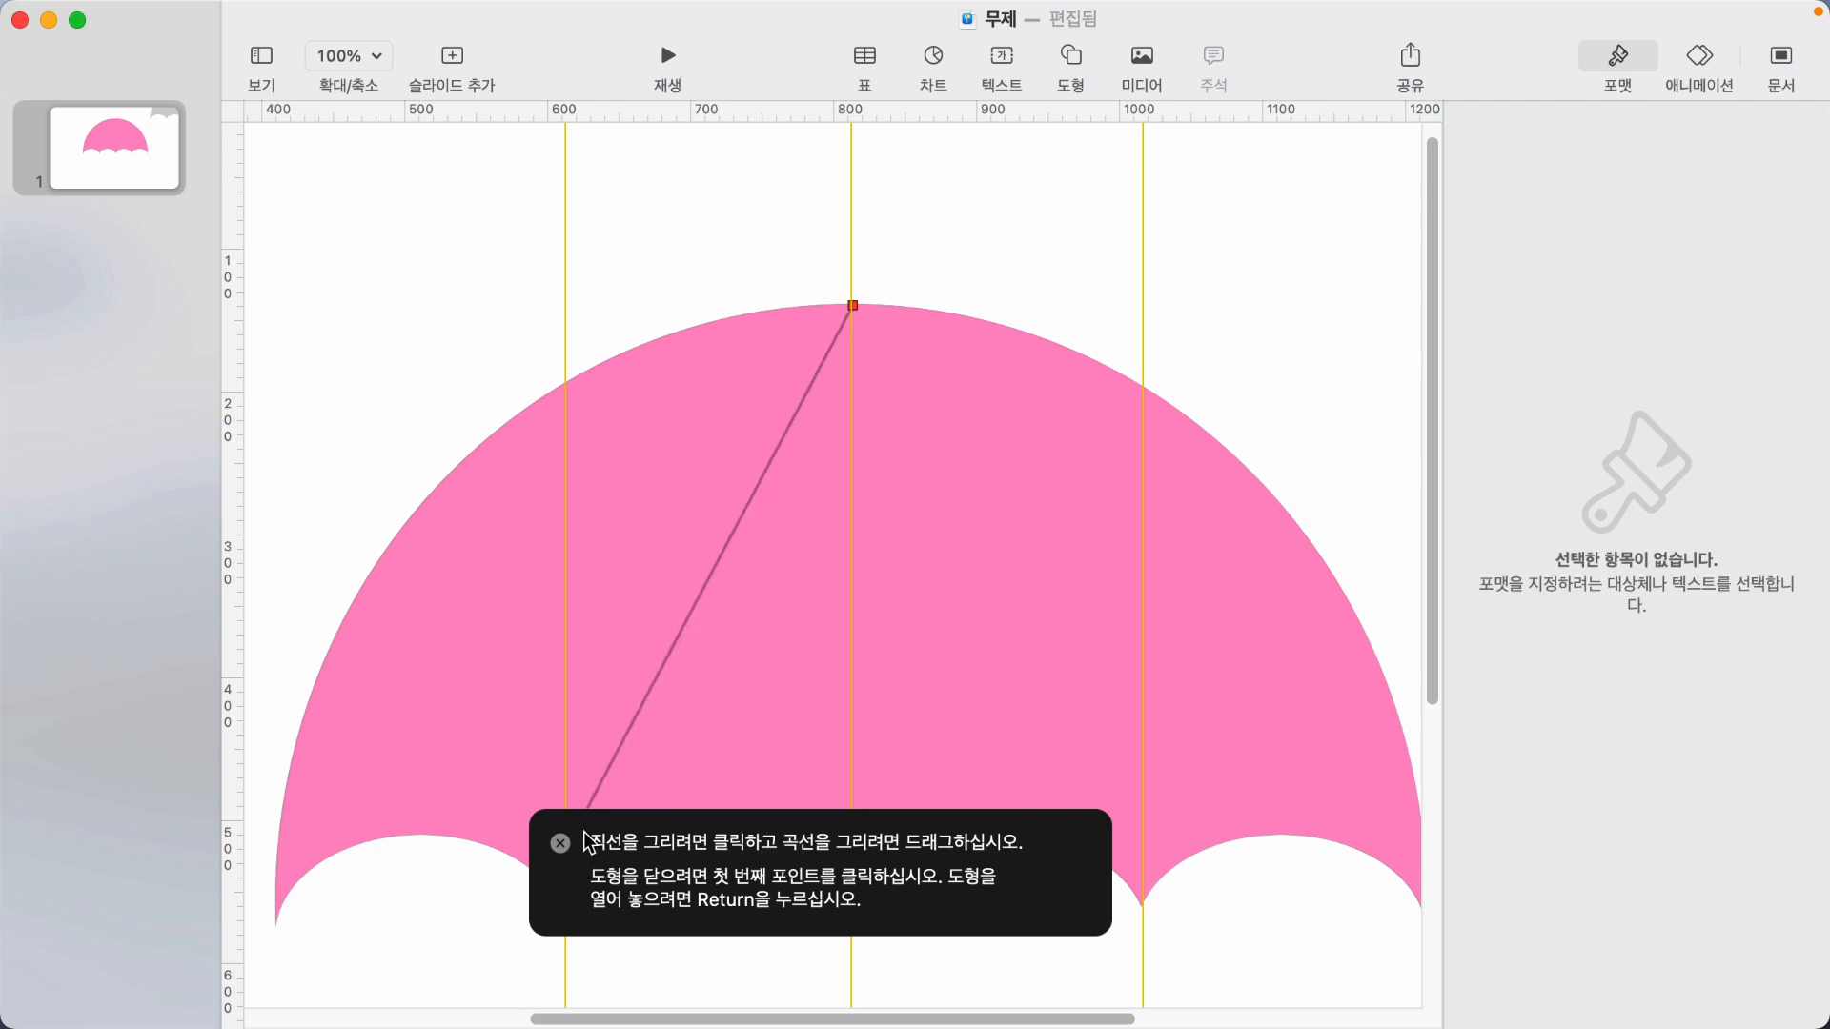
drag(584, 842, 1199, 908)
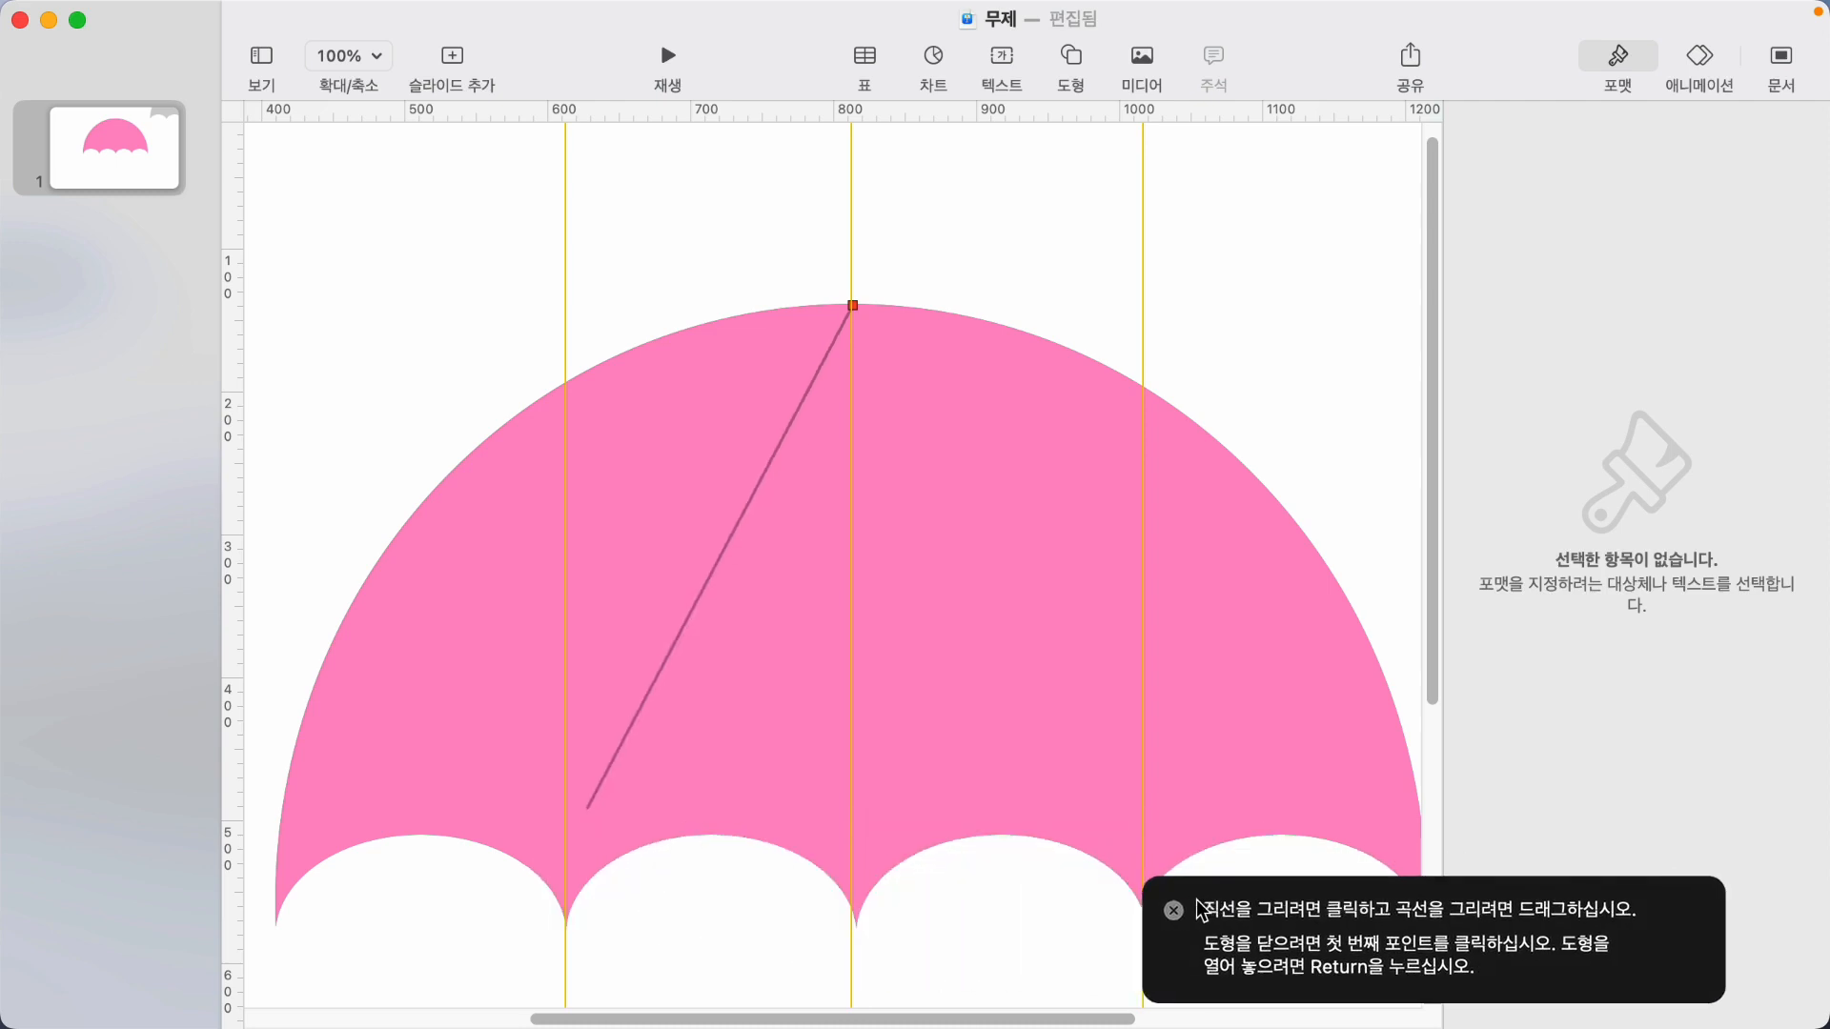
click(565, 922)
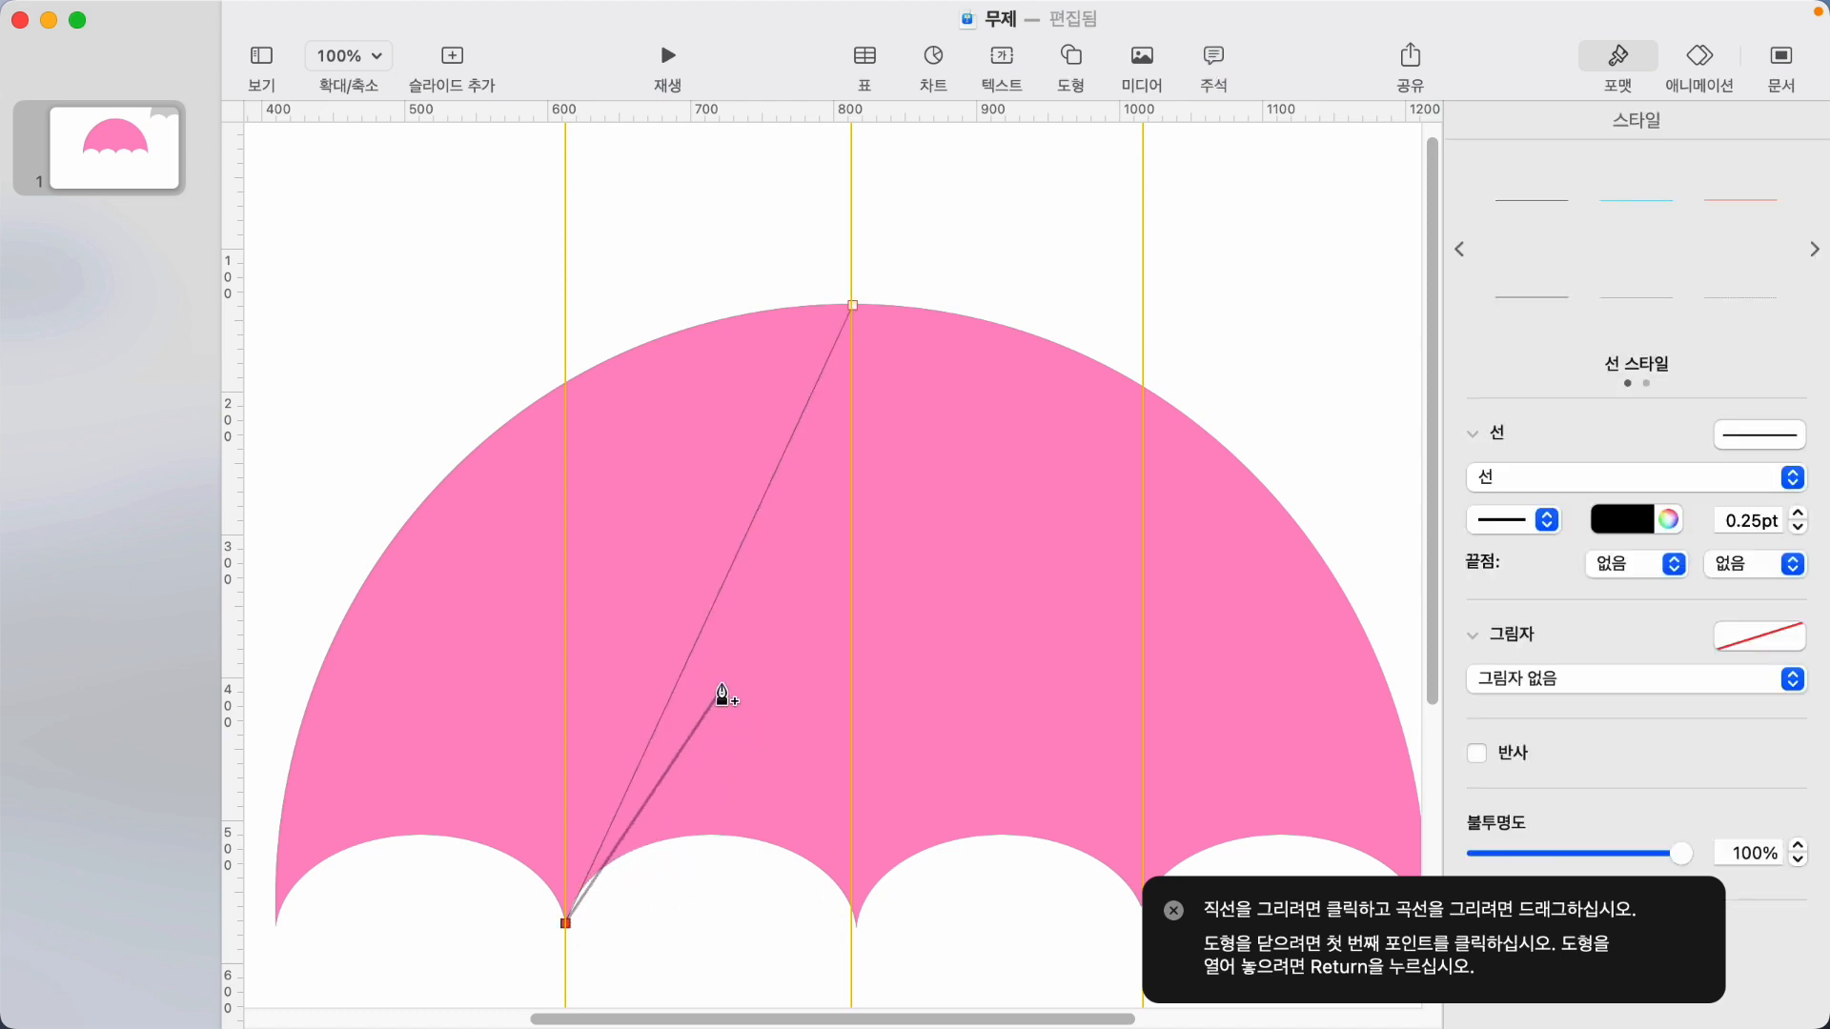
drag(709, 616, 614, 585)
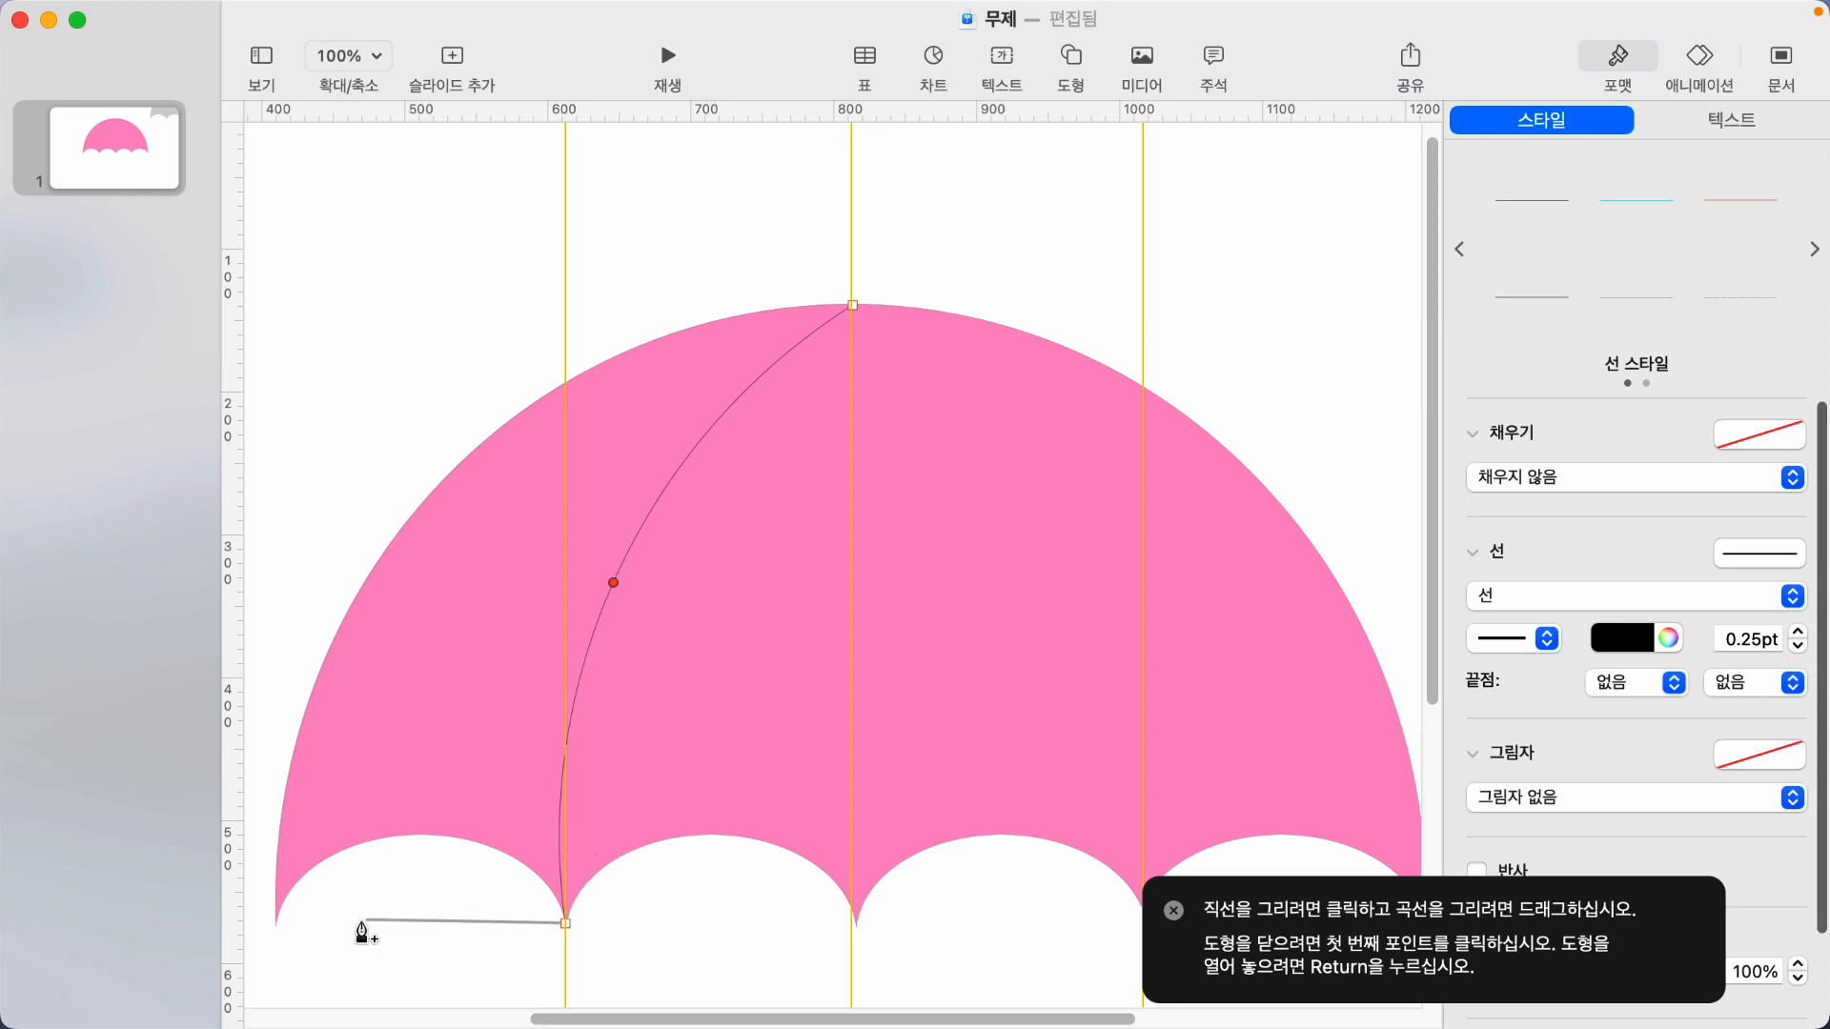
Close the pen path with straight segments running outside the canopy's left side and back to the apex.
click(260, 967)
click(269, 324)
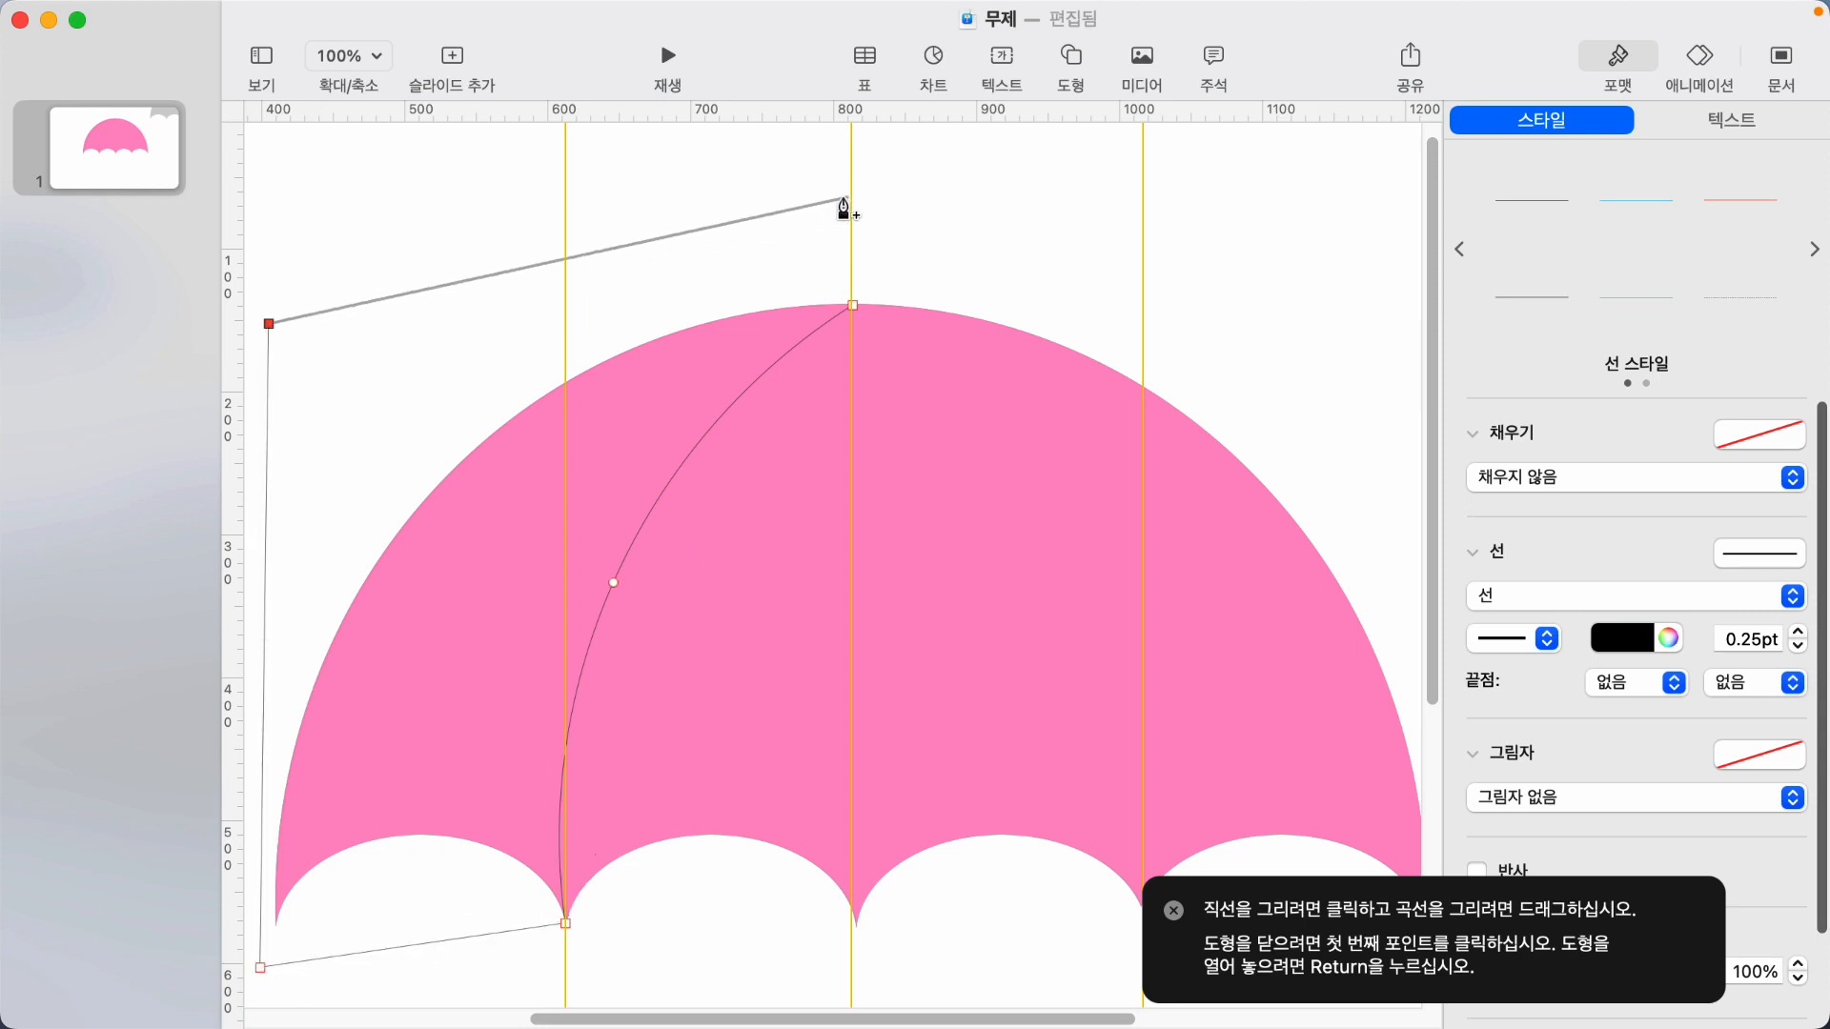
click(811, 220)
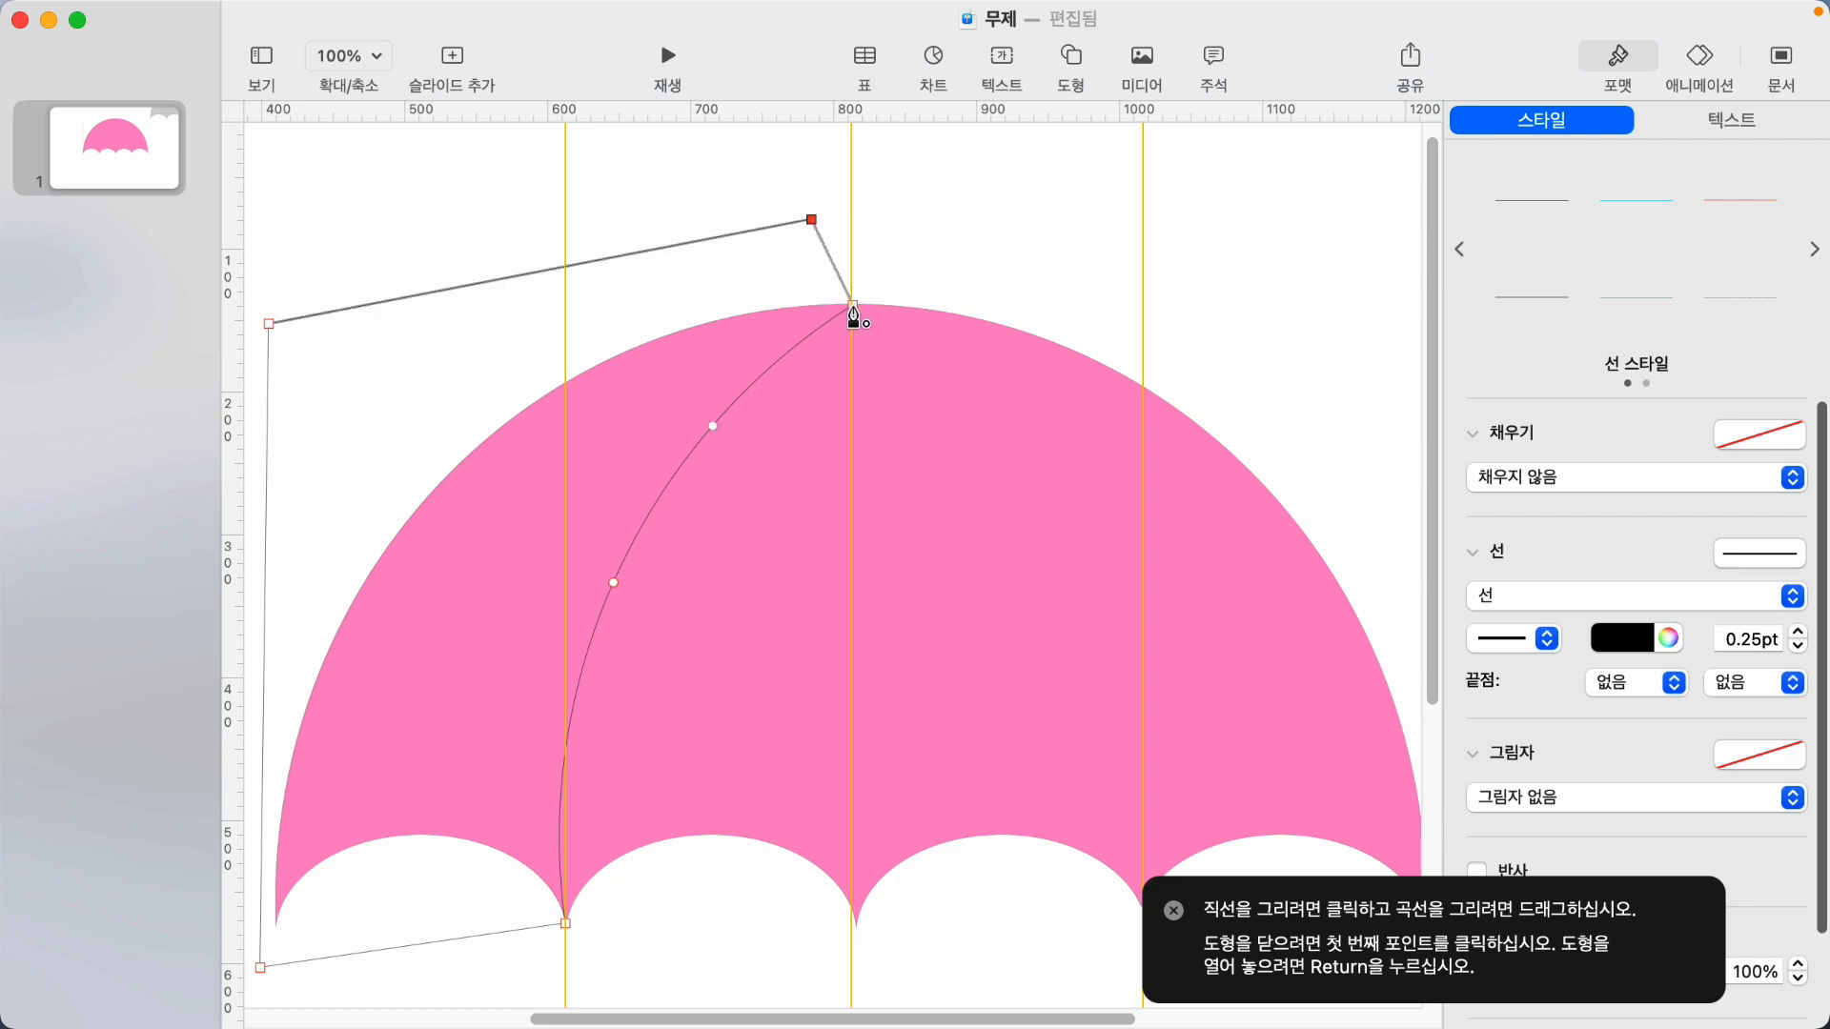
click(852, 306)
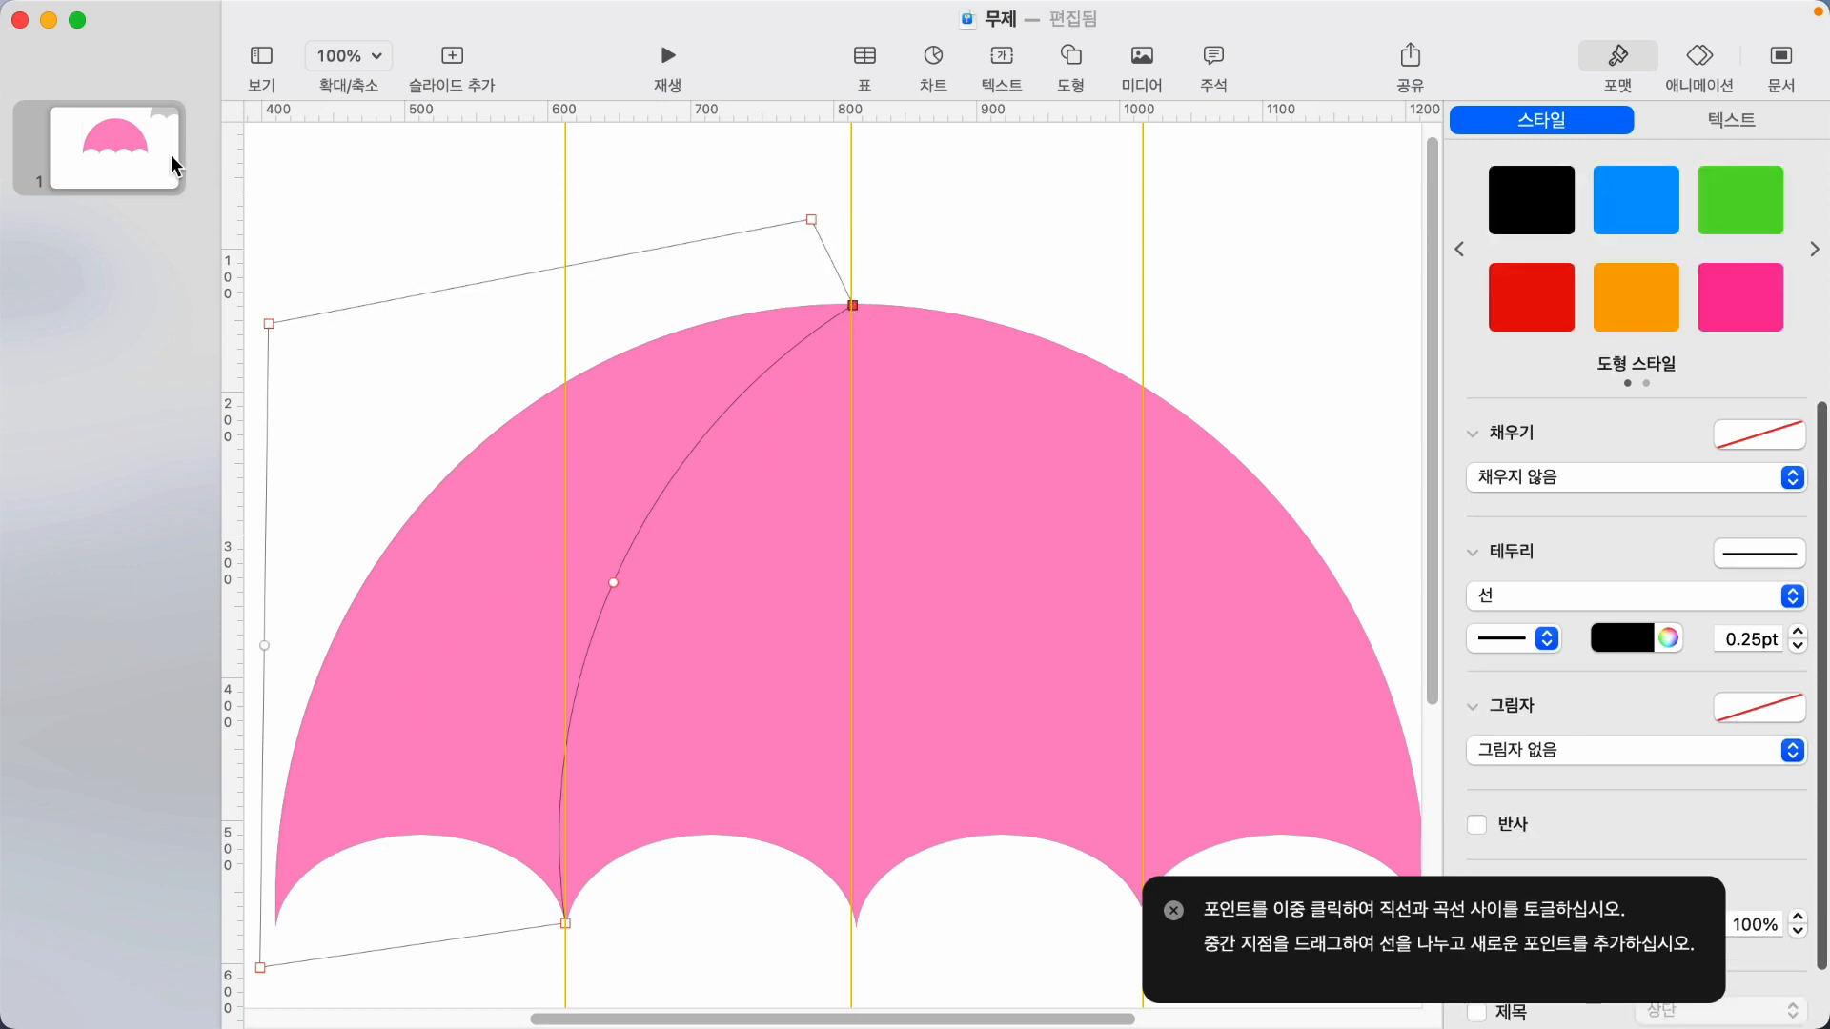
click(664, 200)
Intersect the pink canopy with the pen-drawn outline, keeping only its left panel above the blue canopy.
click(1039, 660)
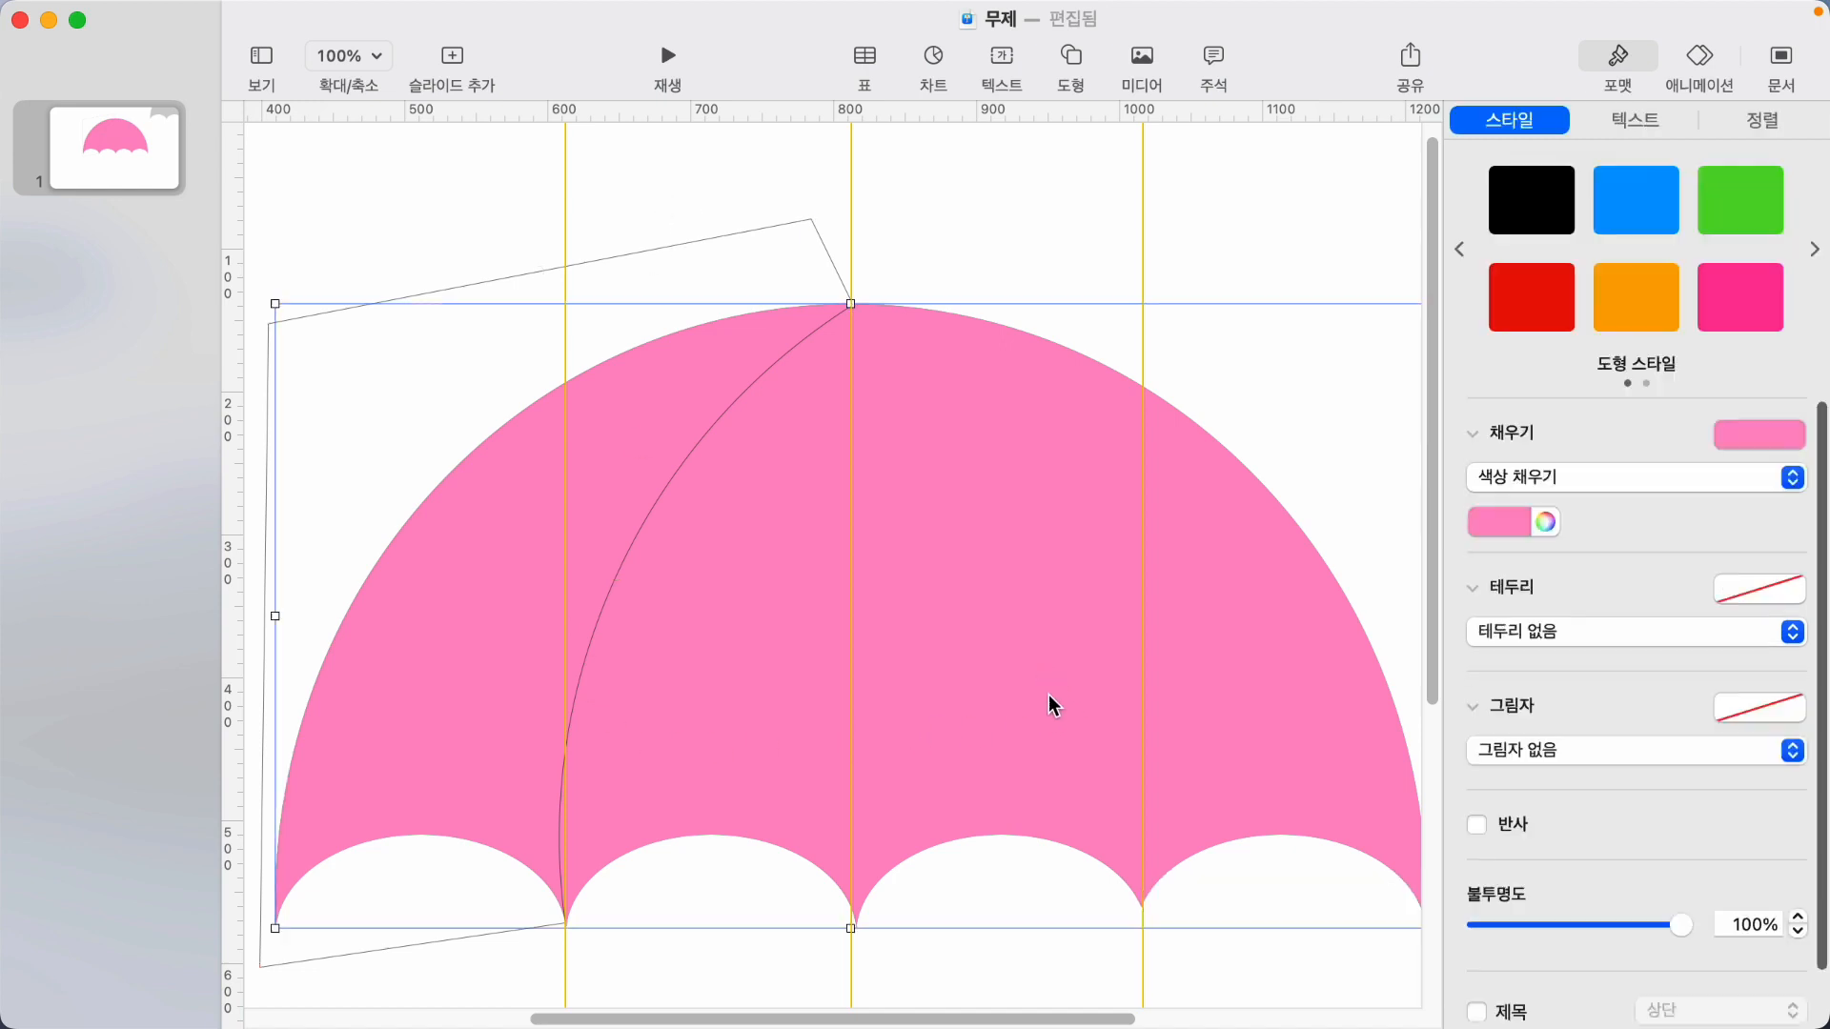
shift+click(746, 232)
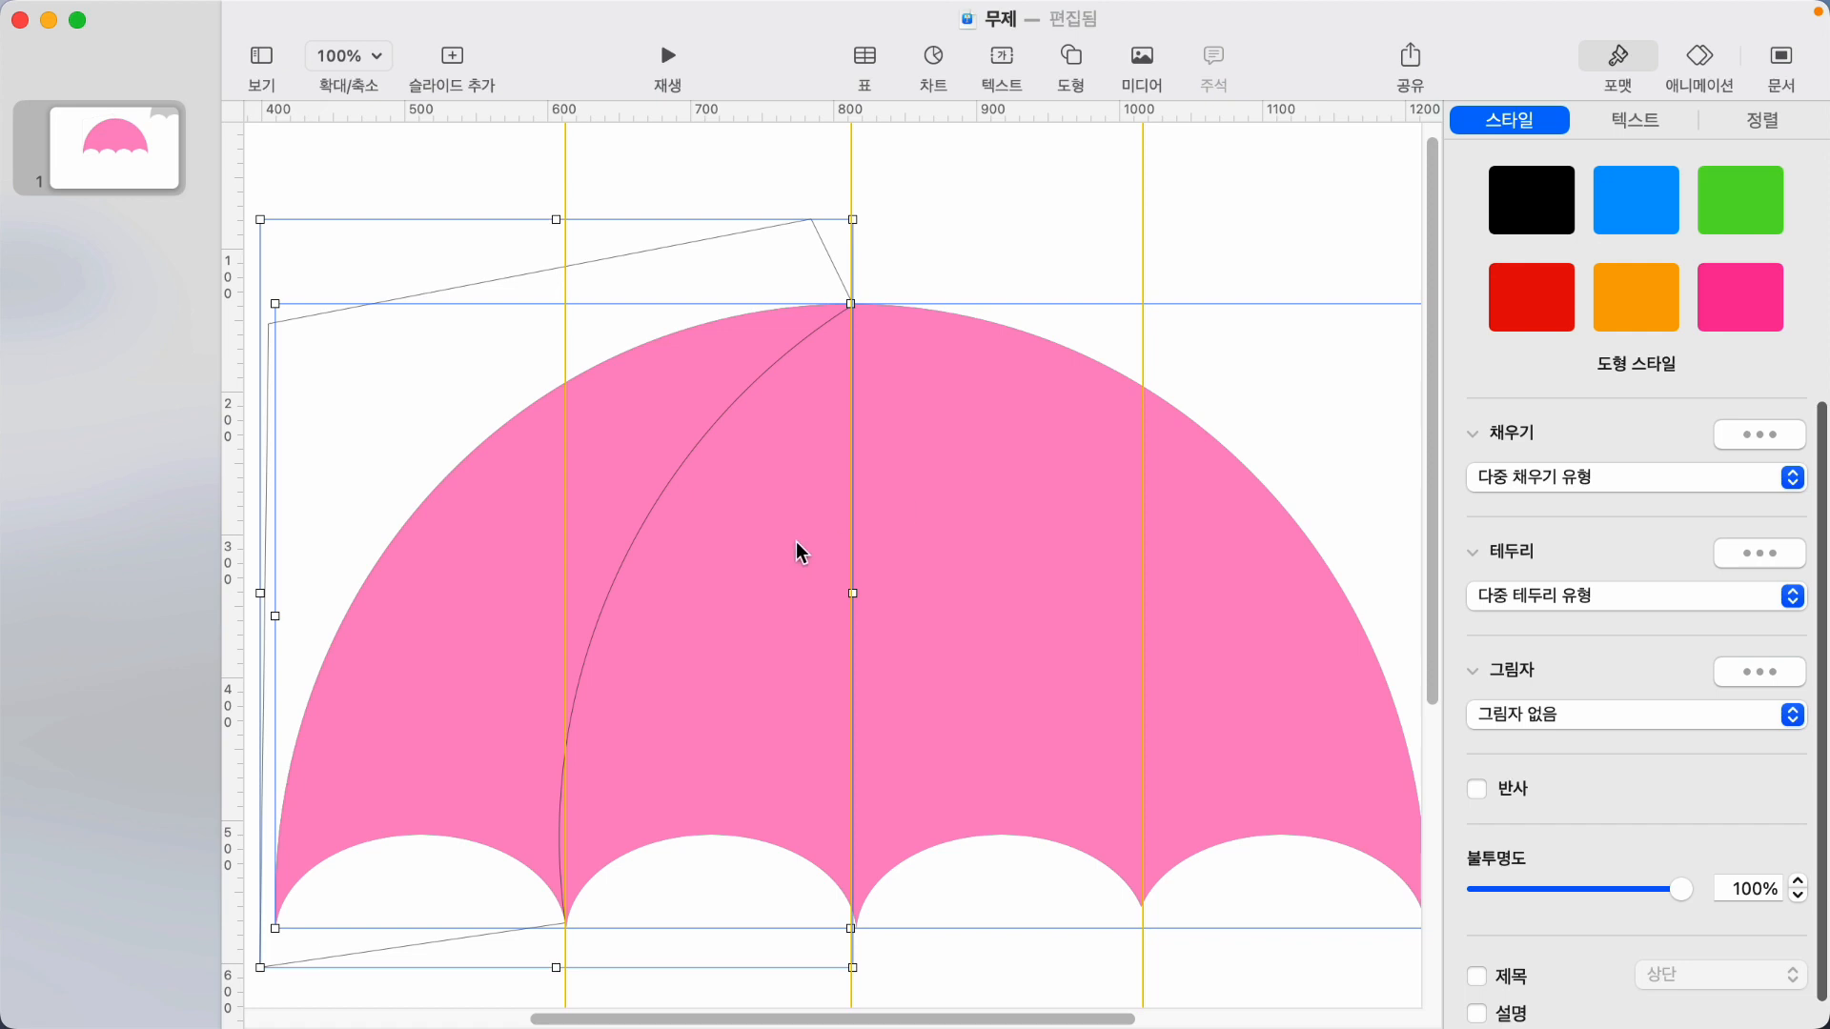
click(1774, 122)
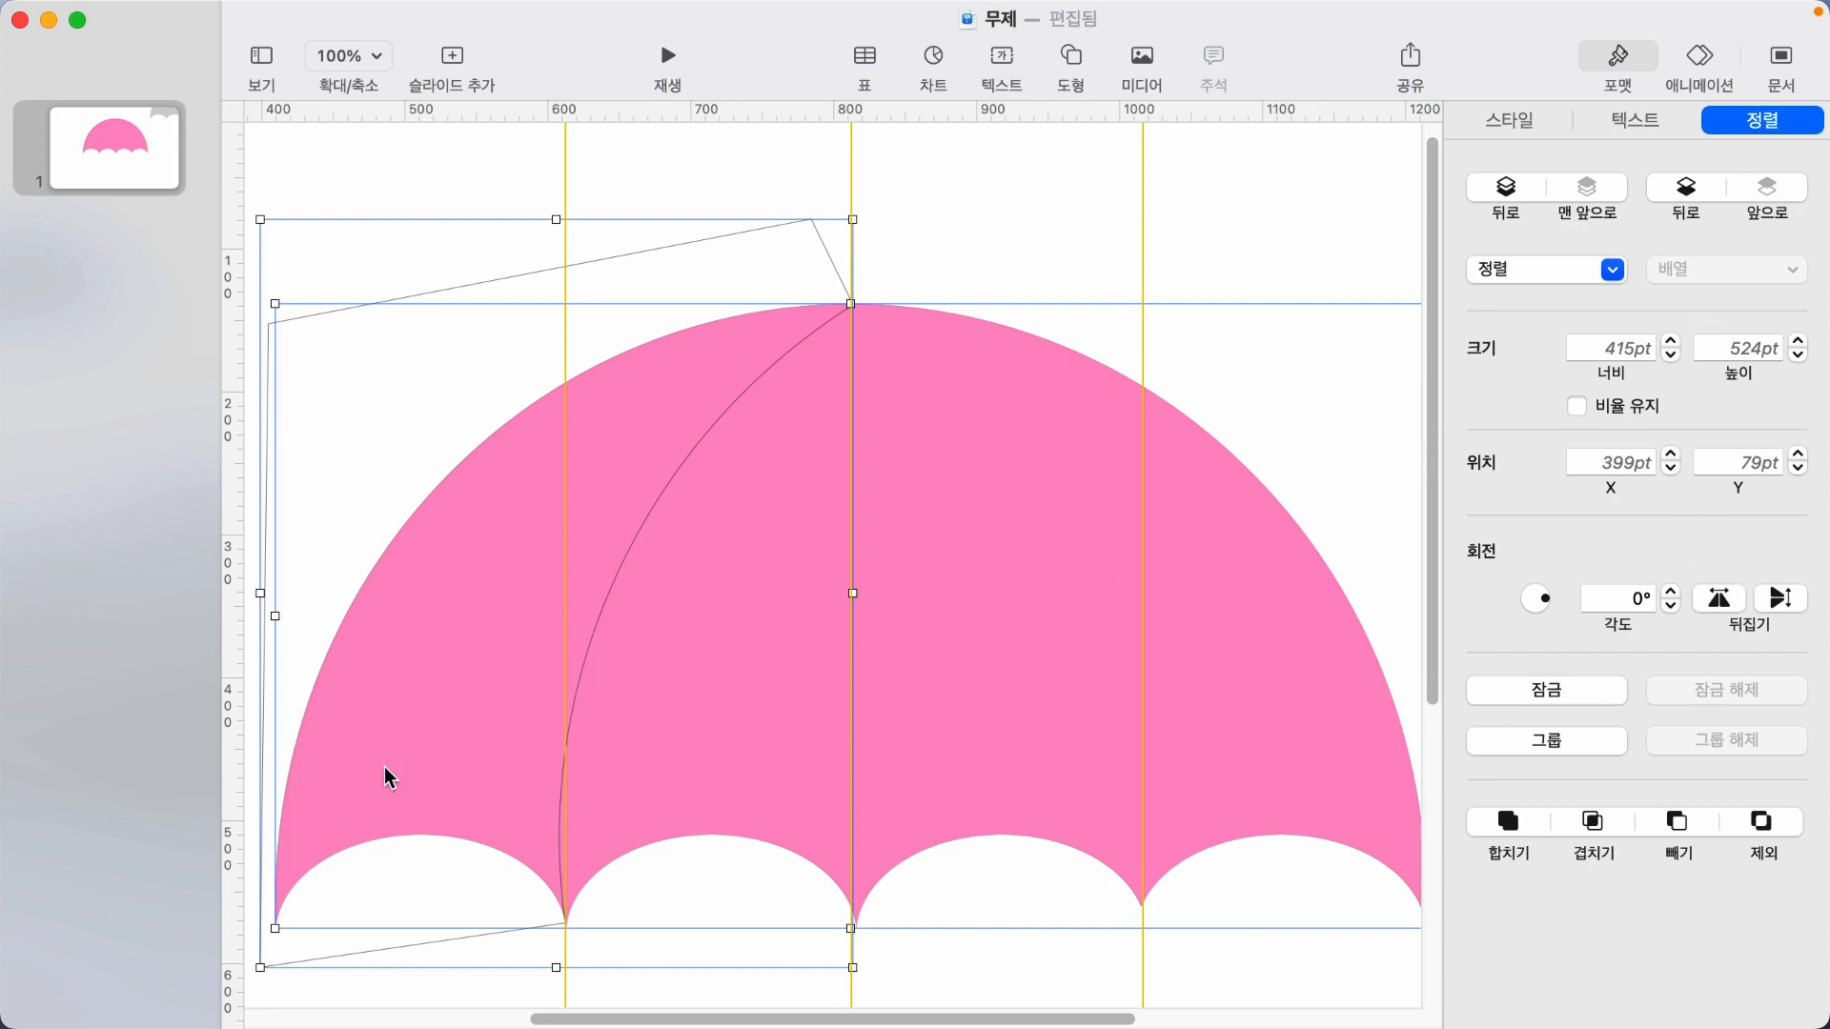
click(1593, 821)
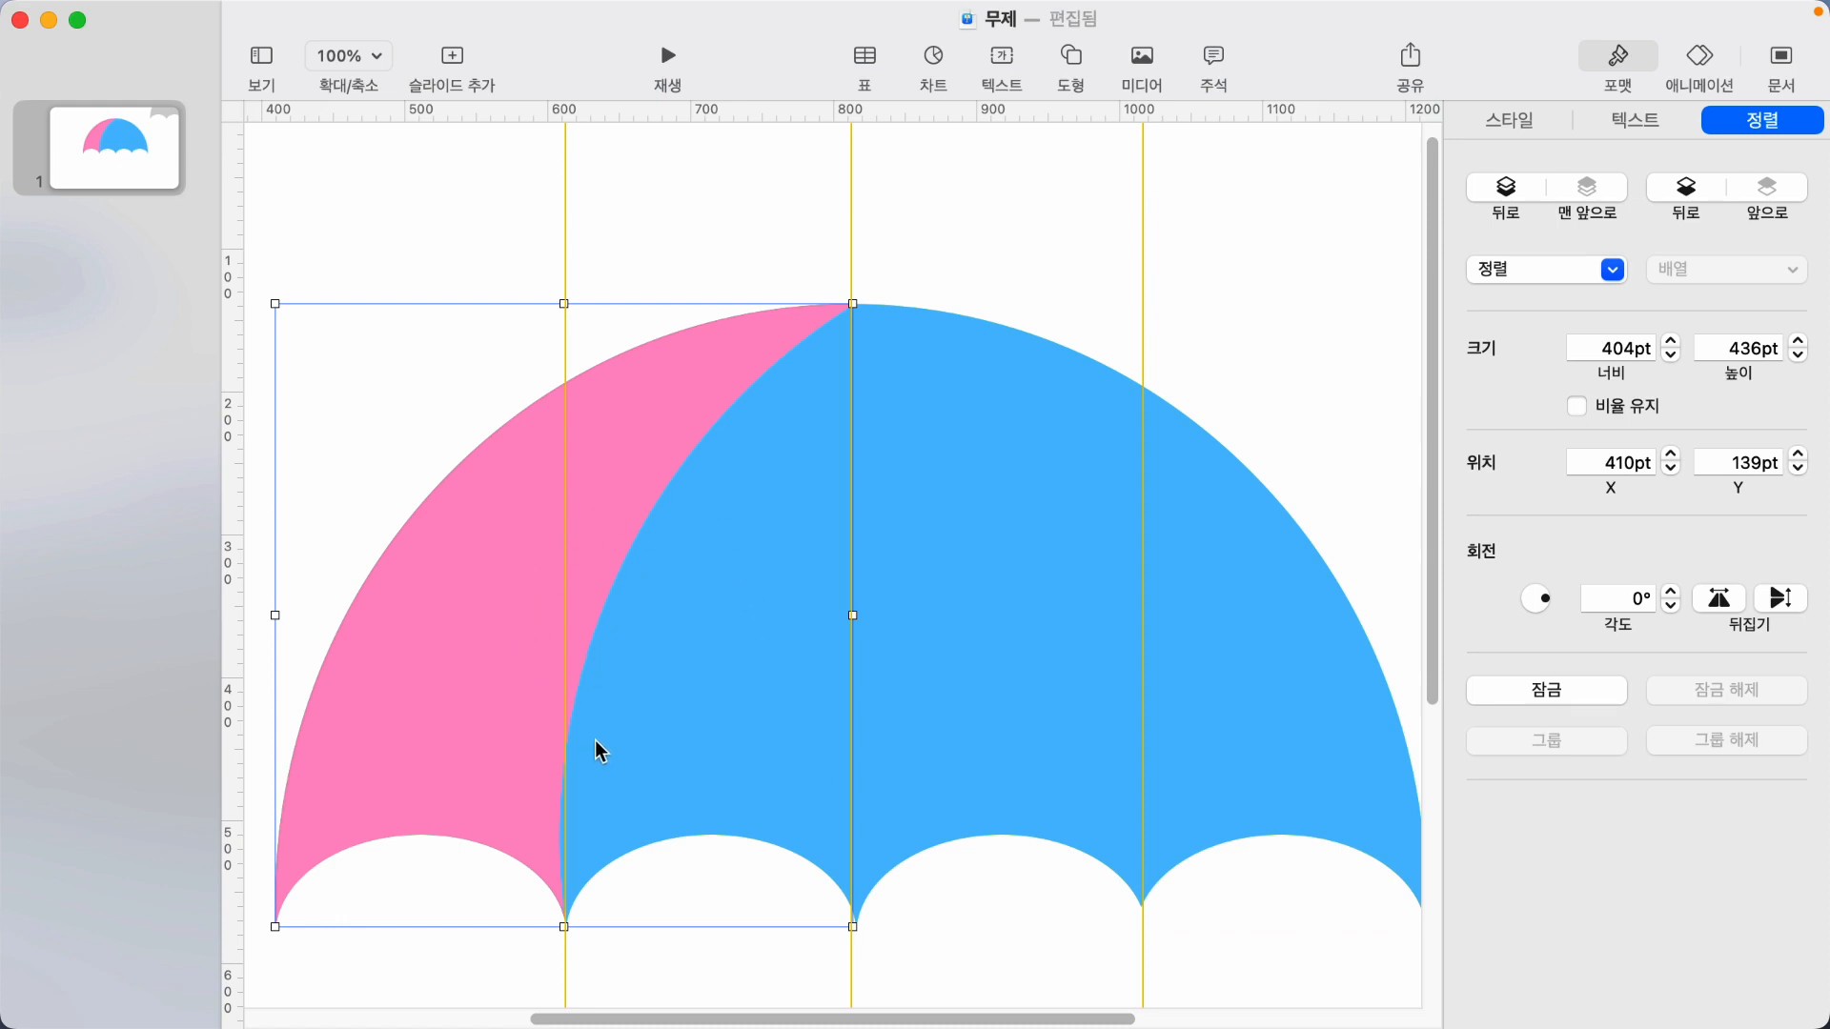
click(644, 231)
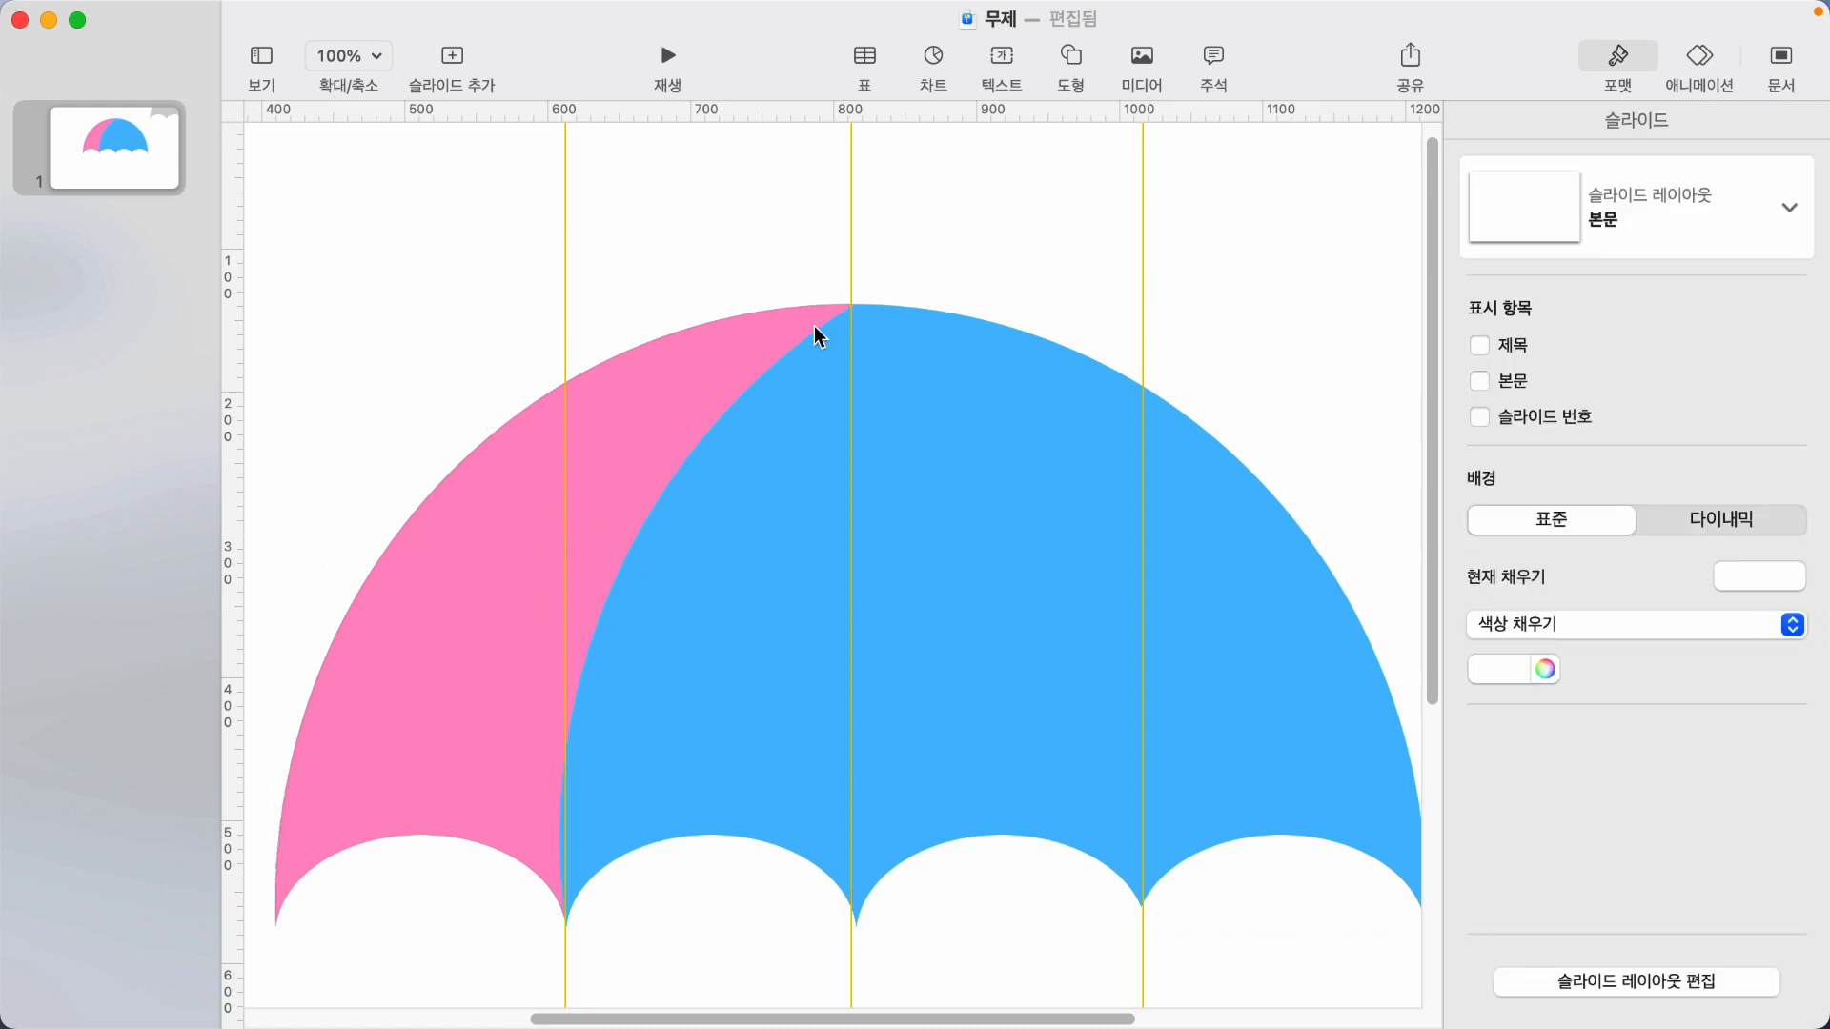
click(437, 620)
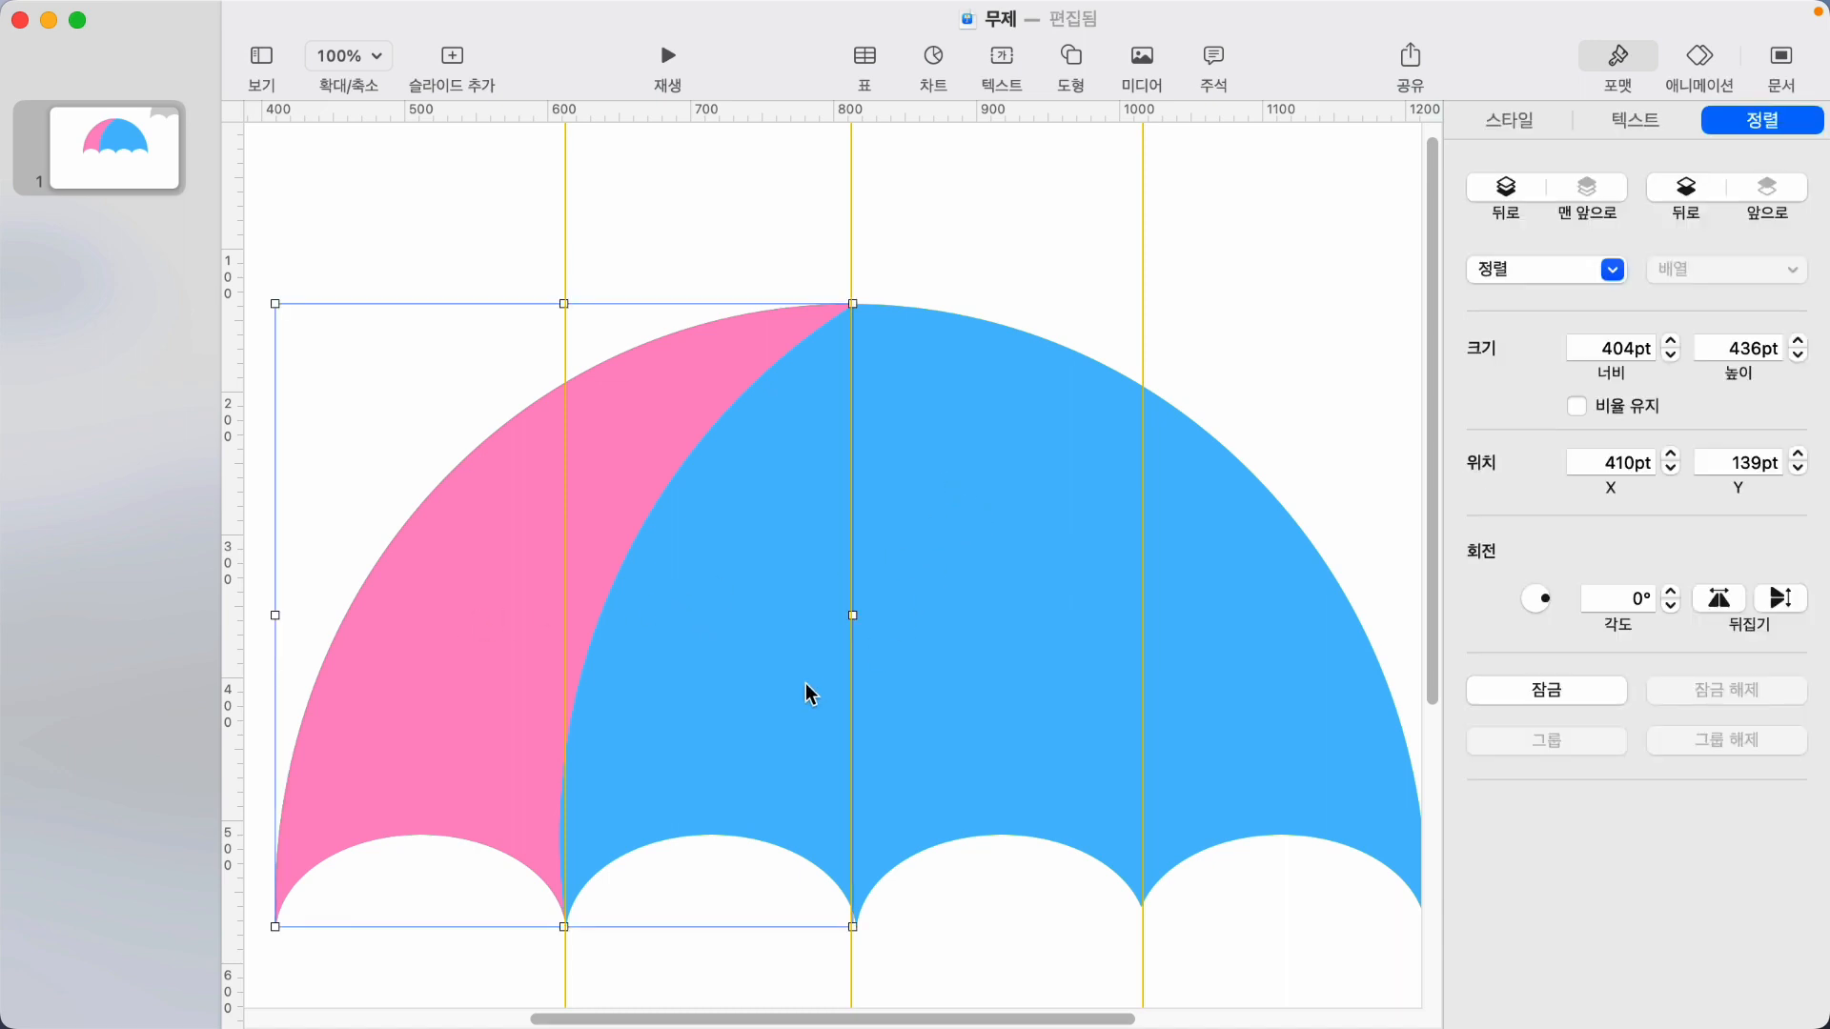
Duplicate the pink left panel, move the copy over the blue canopy's right half, and fill it black.
click(712, 244)
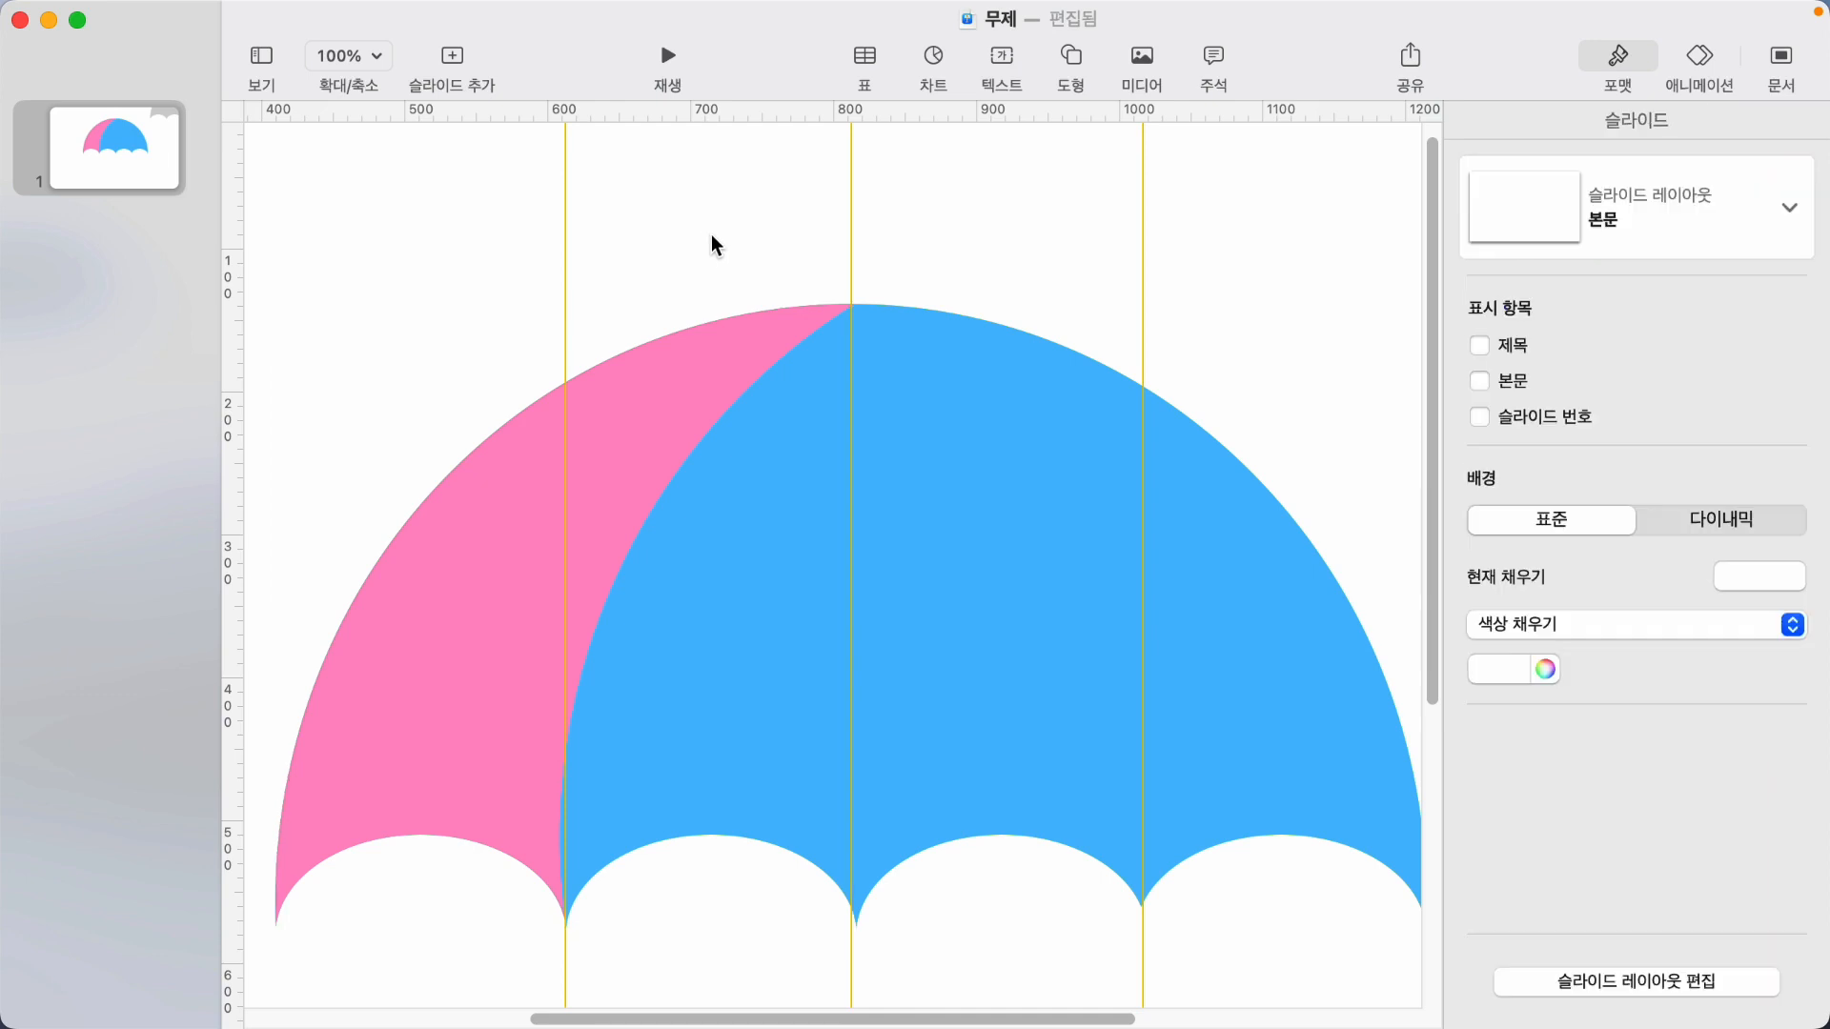
click(429, 608)
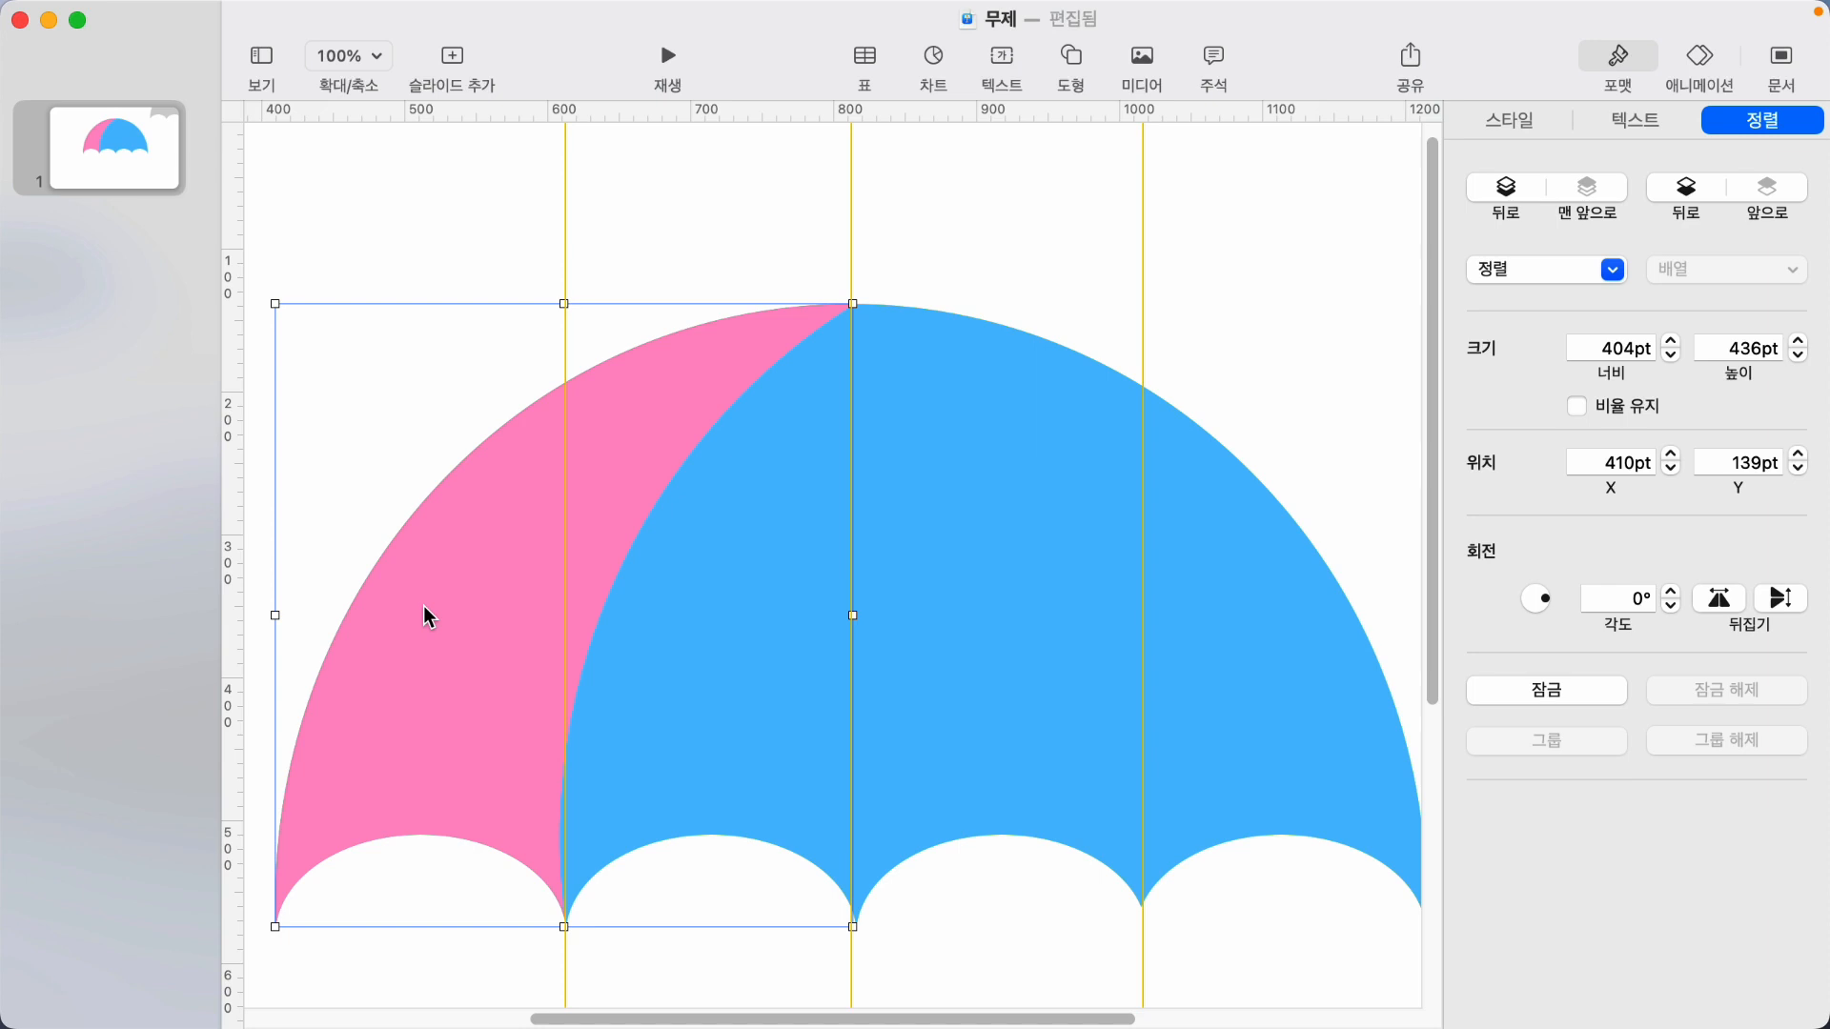
key(super+d)
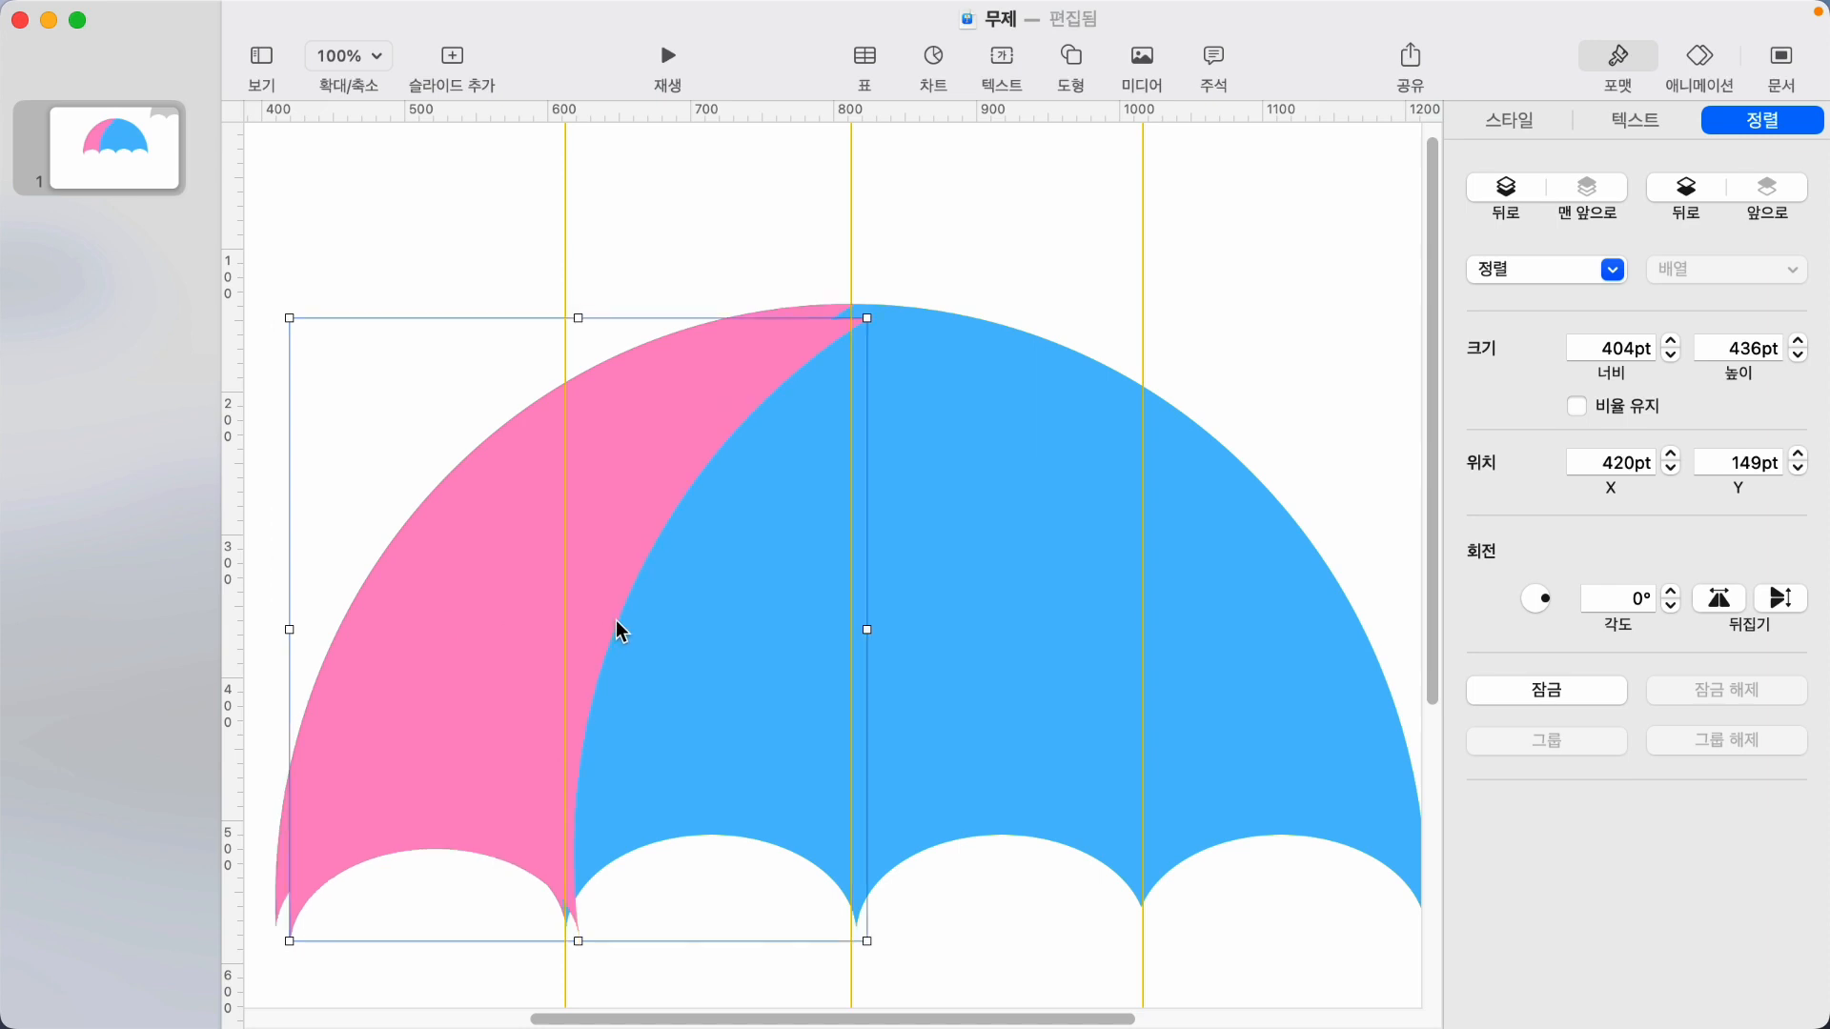
drag(631, 489, 1181, 373)
drag(1180, 374, 1180, 328)
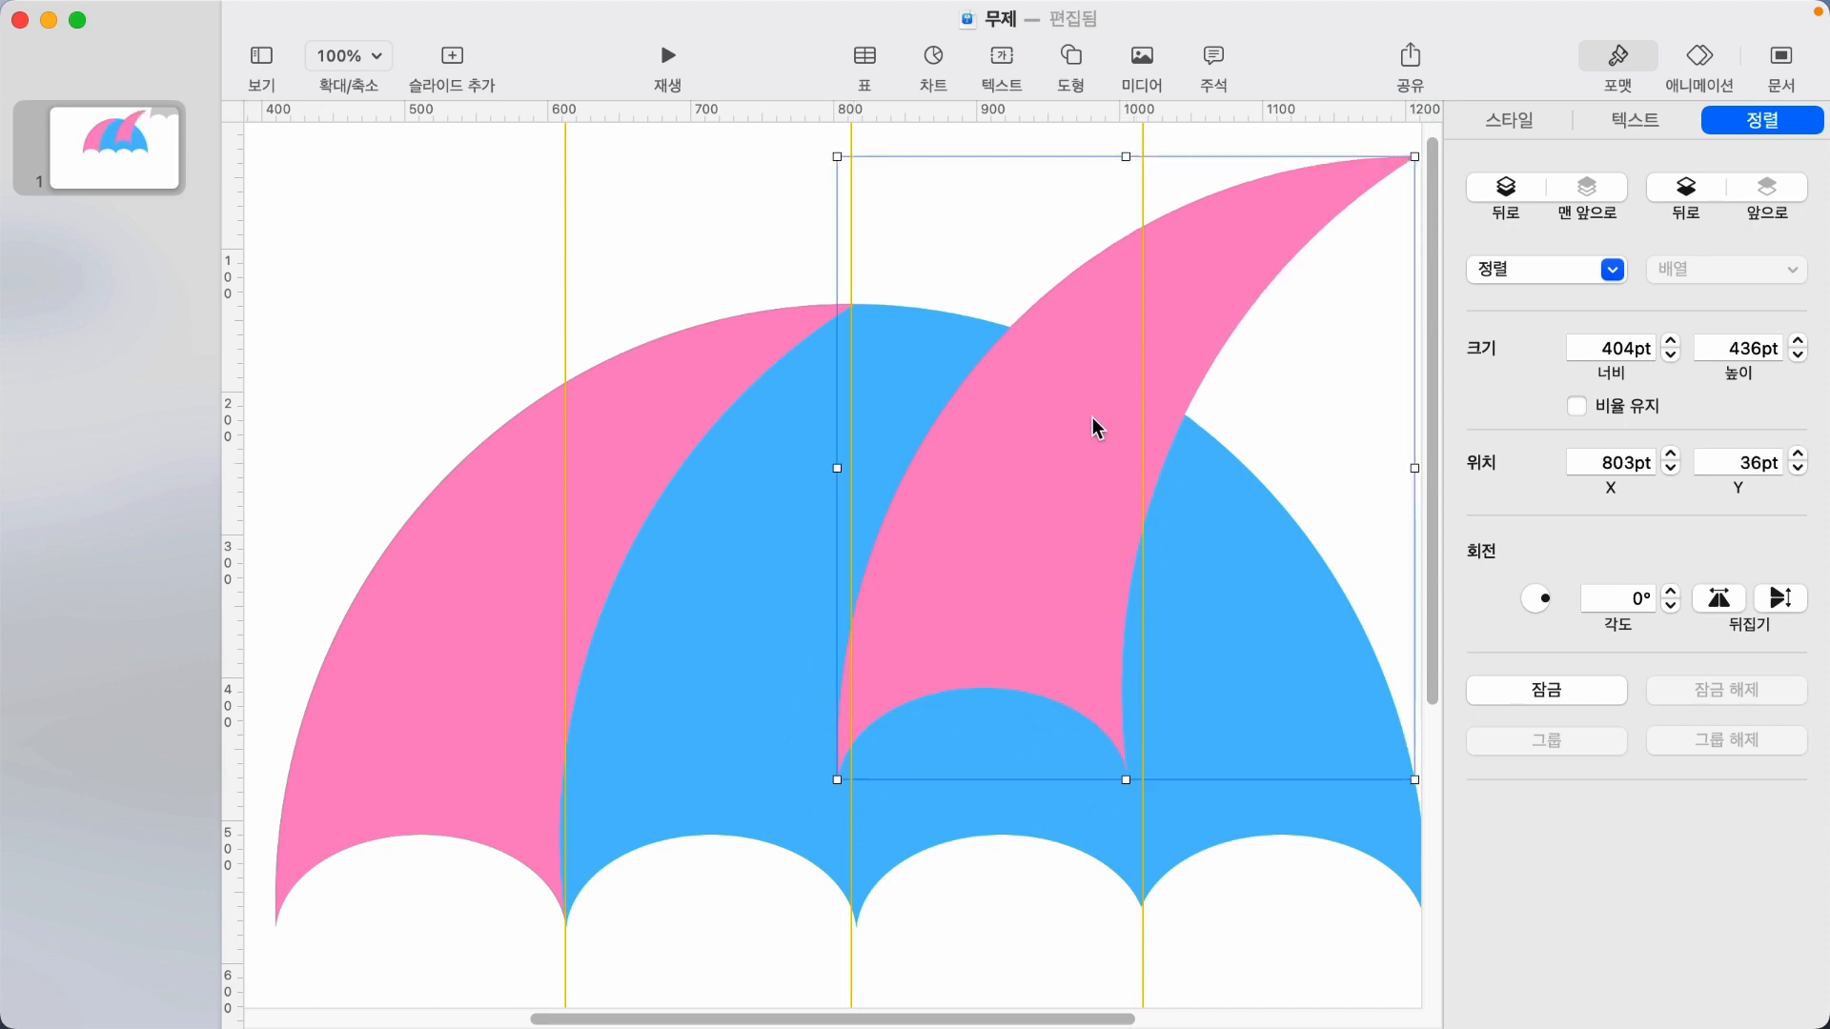
click(1522, 132)
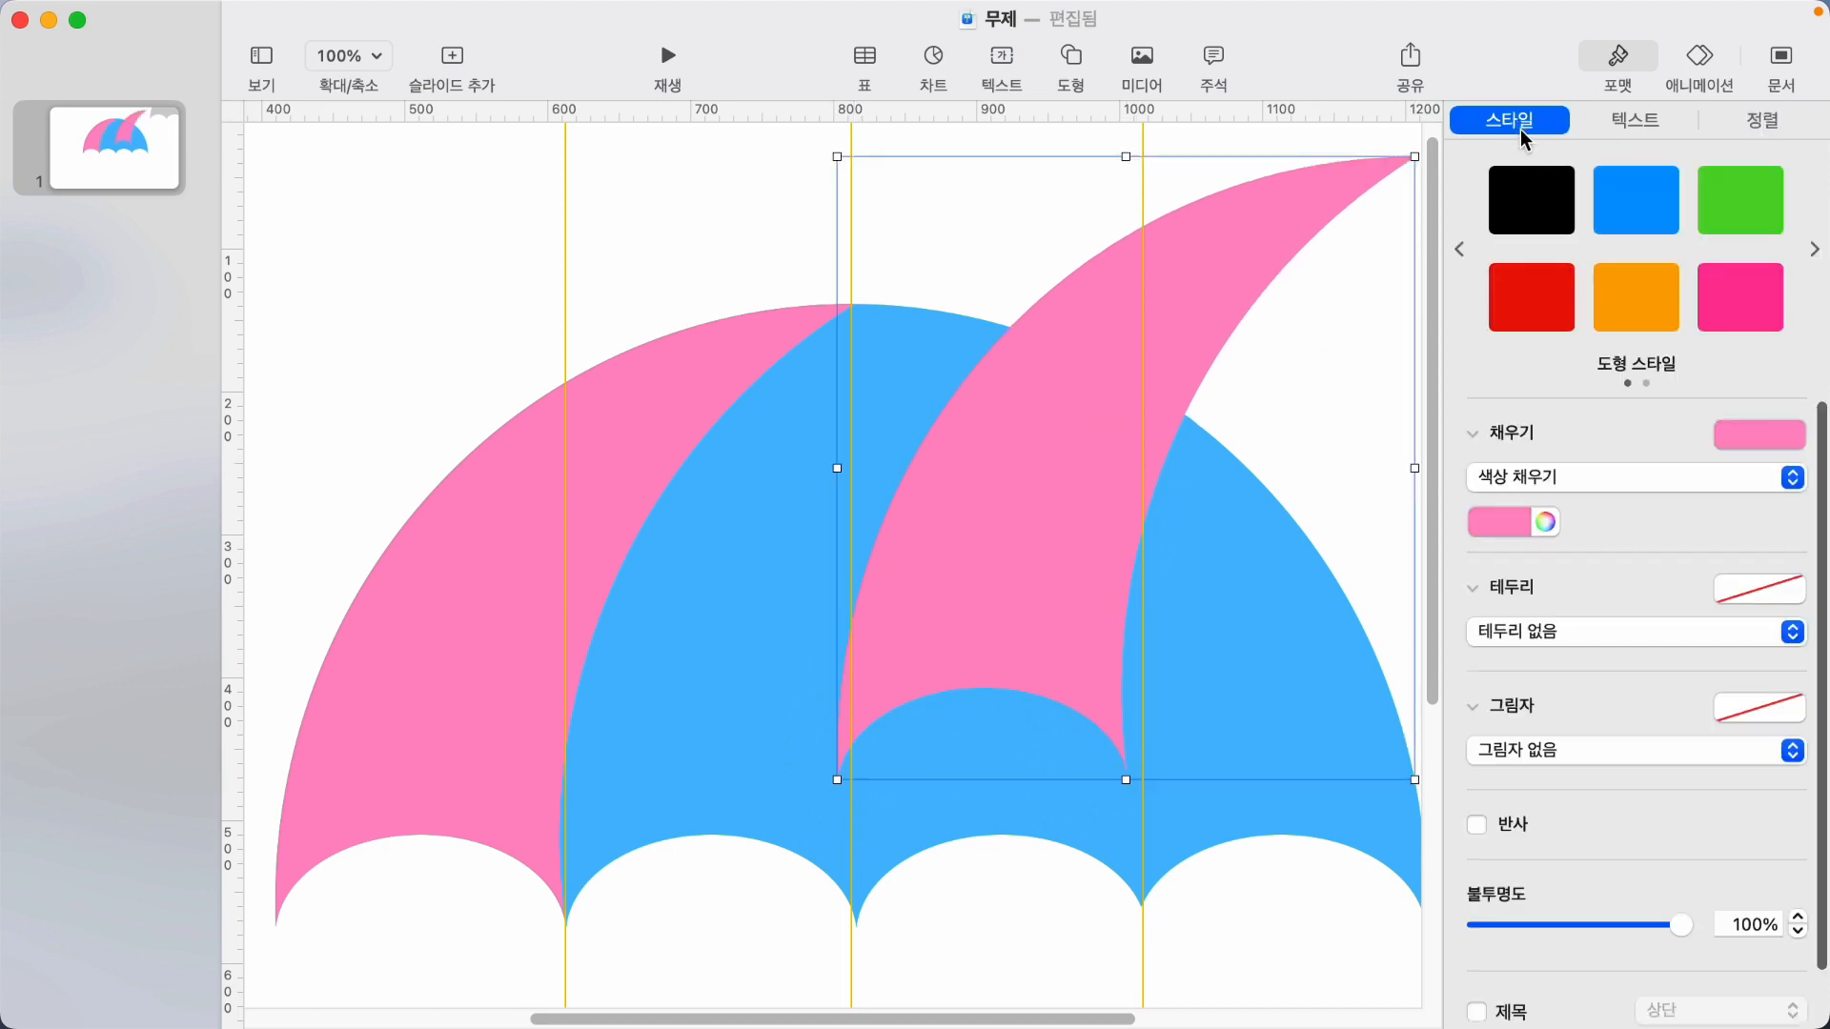
click(1543, 212)
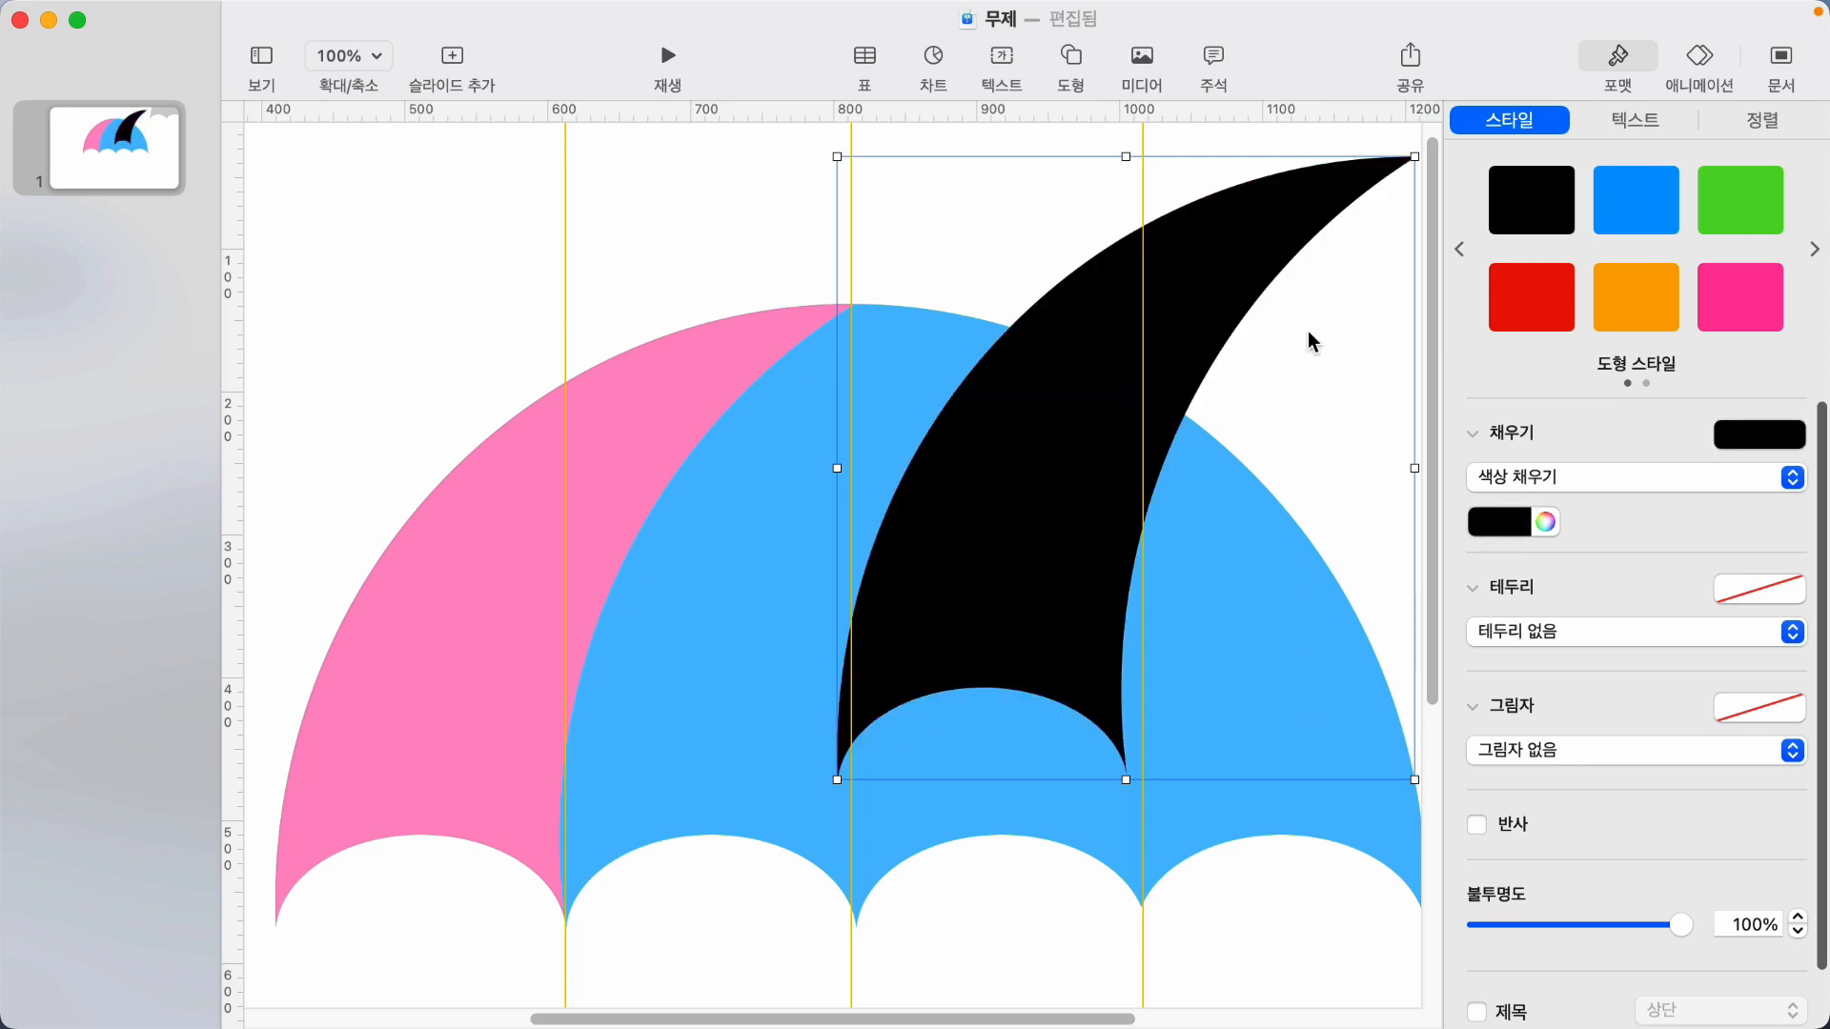
Align the black copy with the pink panel by their left and bottom edges so it covers the panel exactly.
click(360, 720)
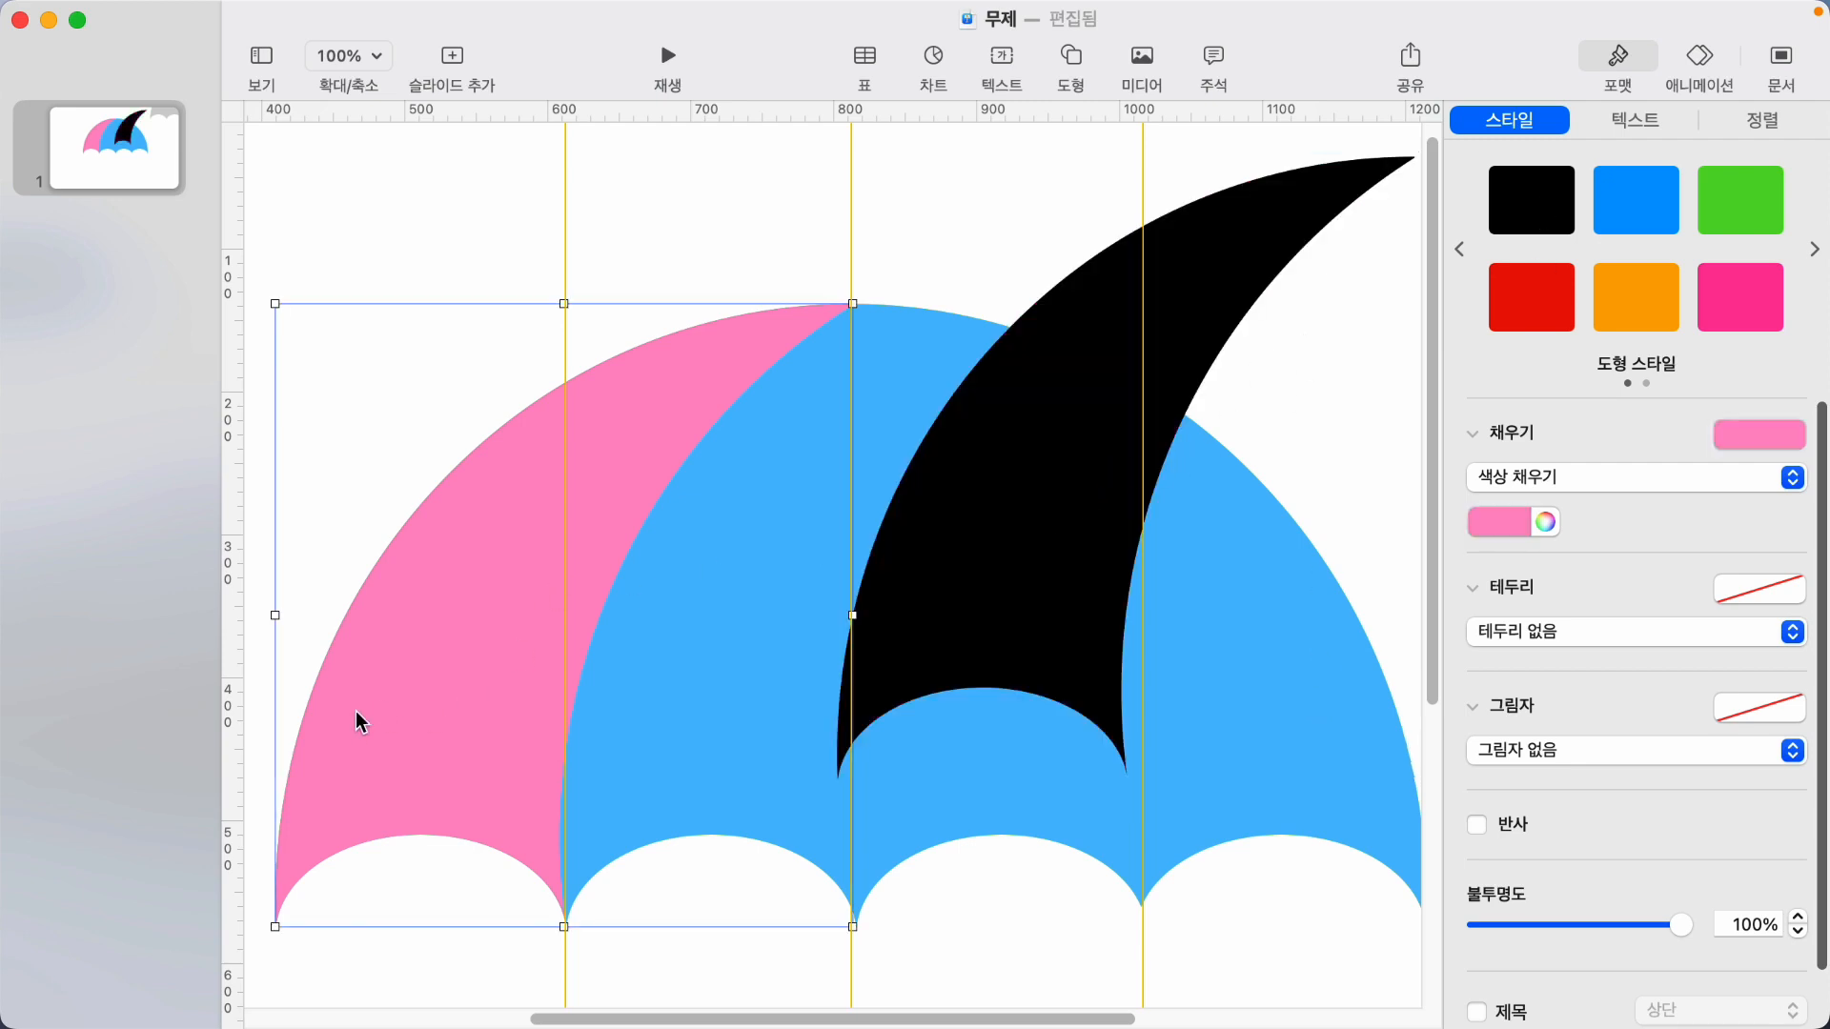
shift+click(1041, 526)
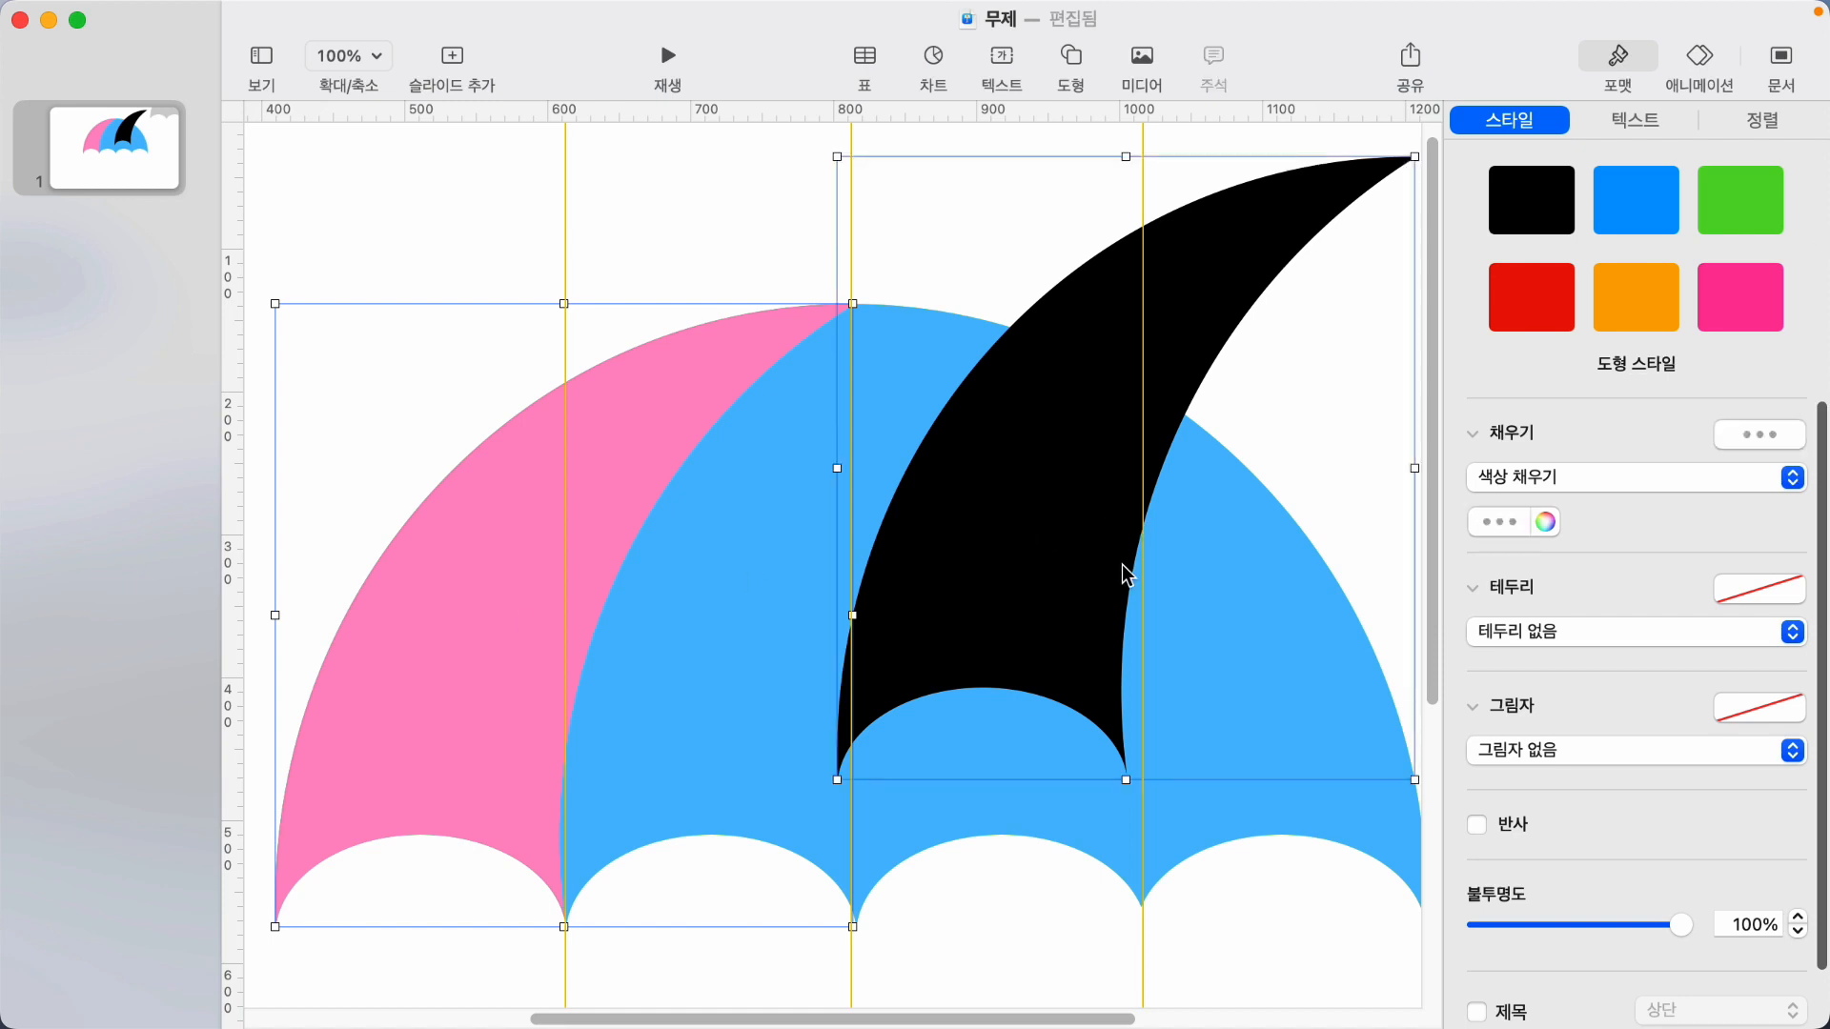
right_click(1046, 486)
mouse_move(1257, 476)
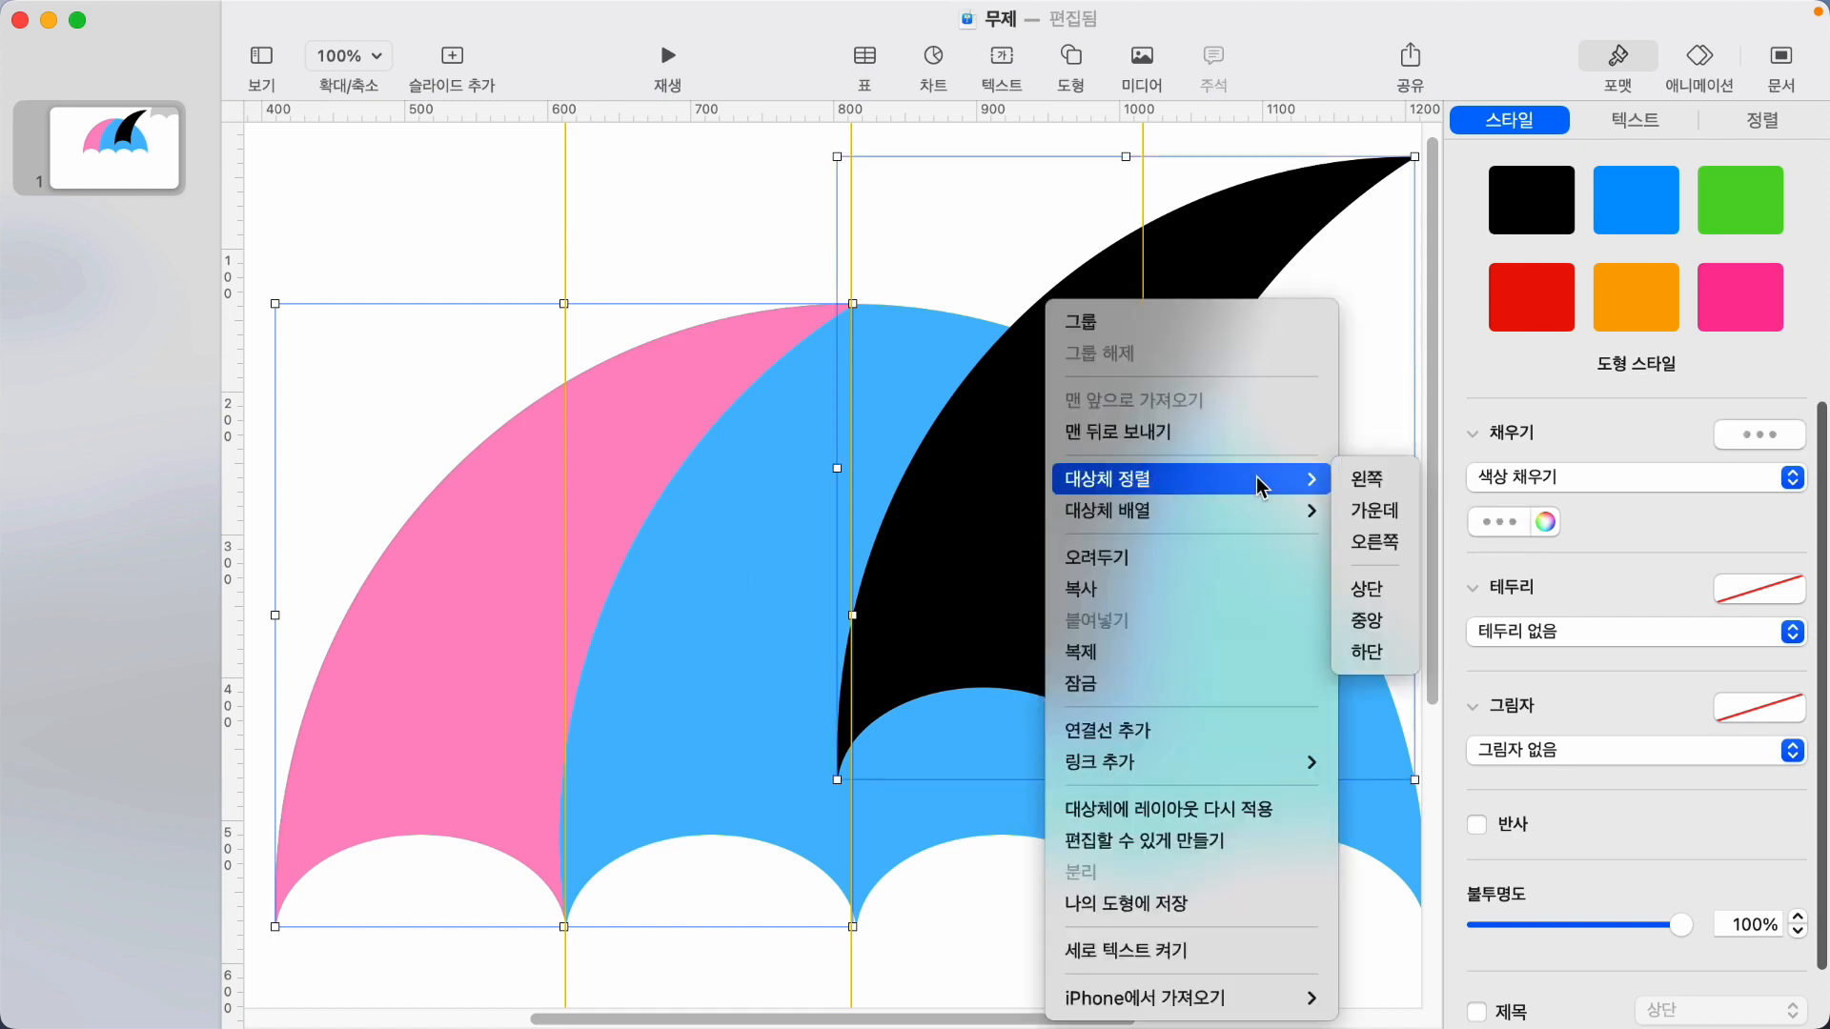
click(1369, 478)
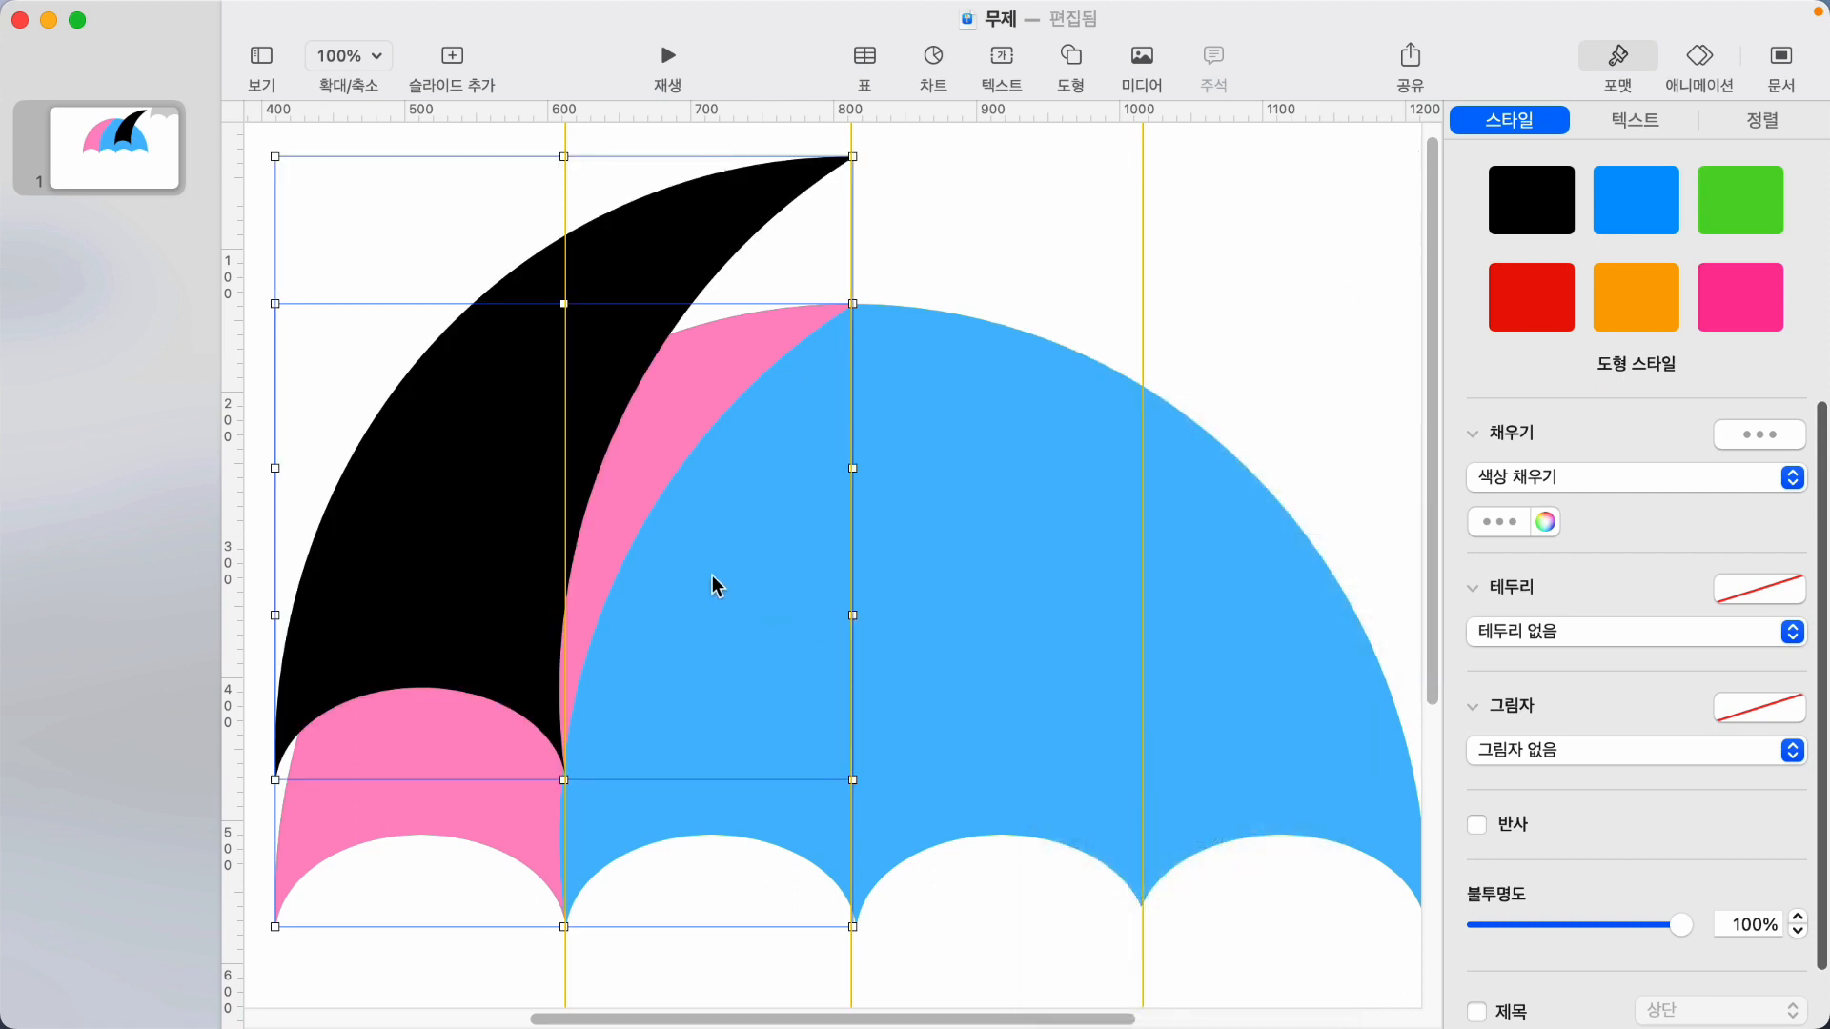
right_click(469, 496)
mouse_move(610, 484)
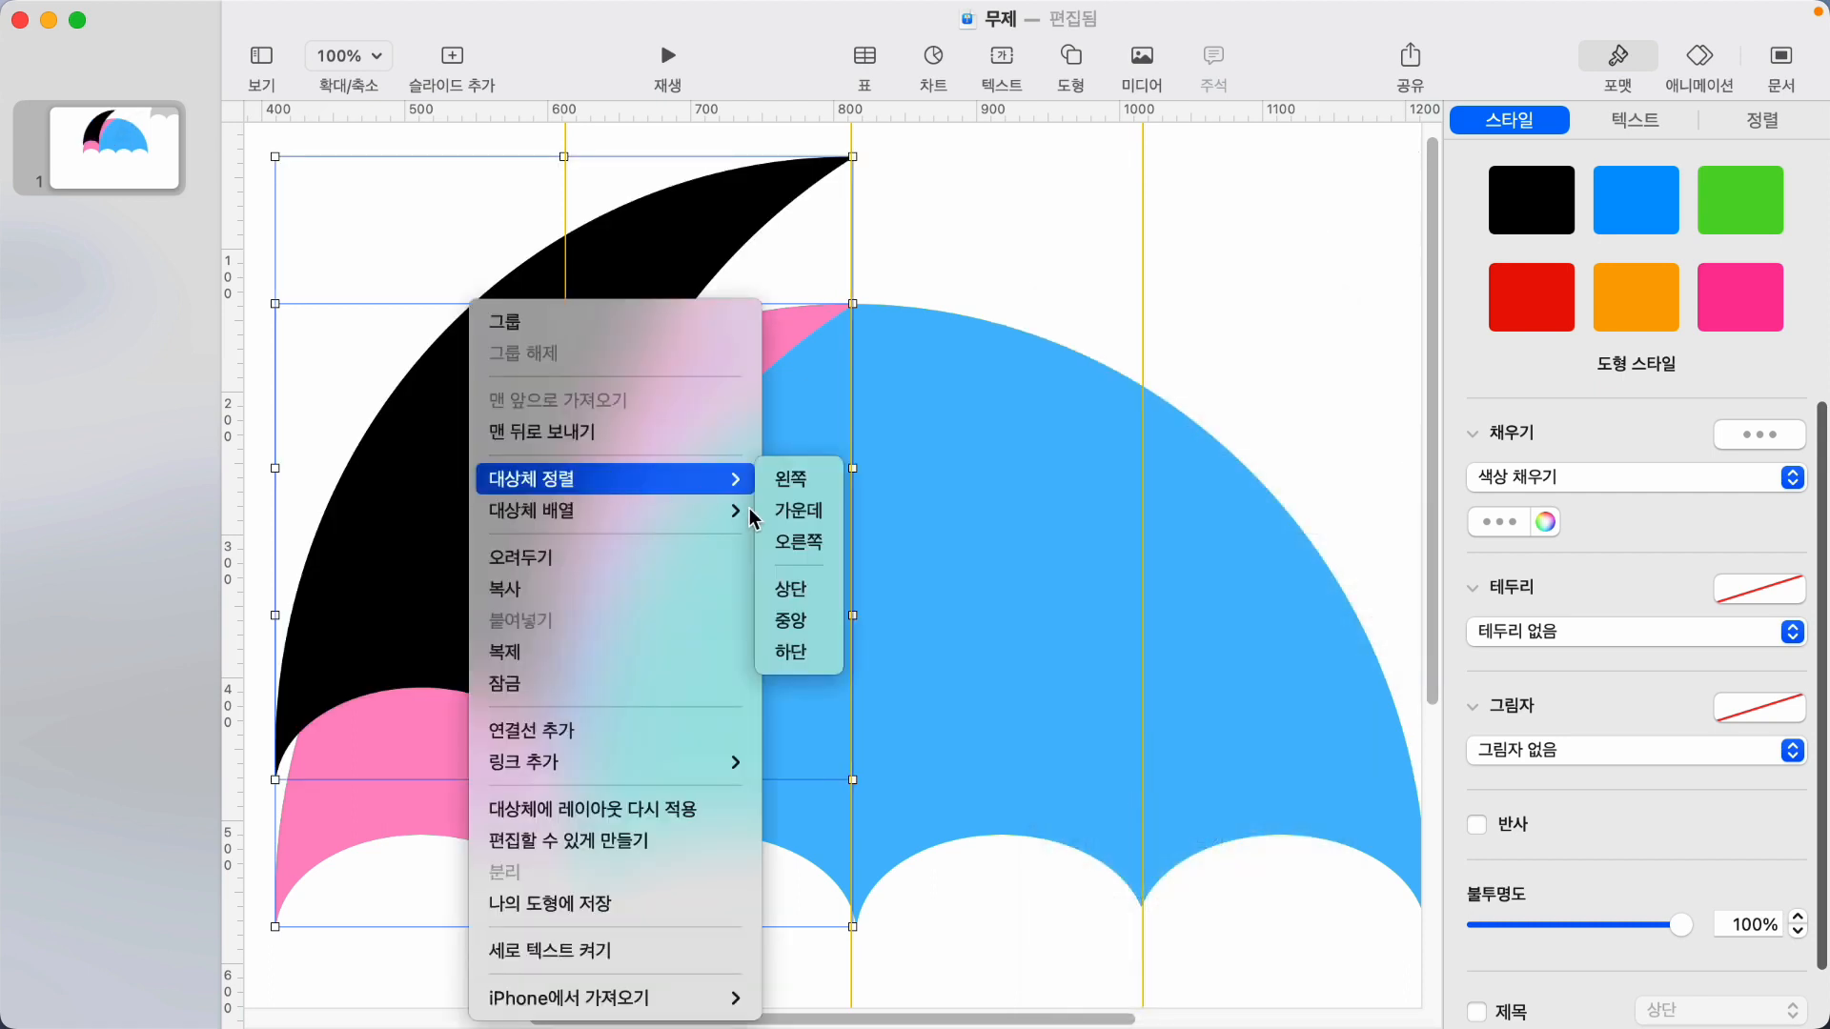
click(801, 651)
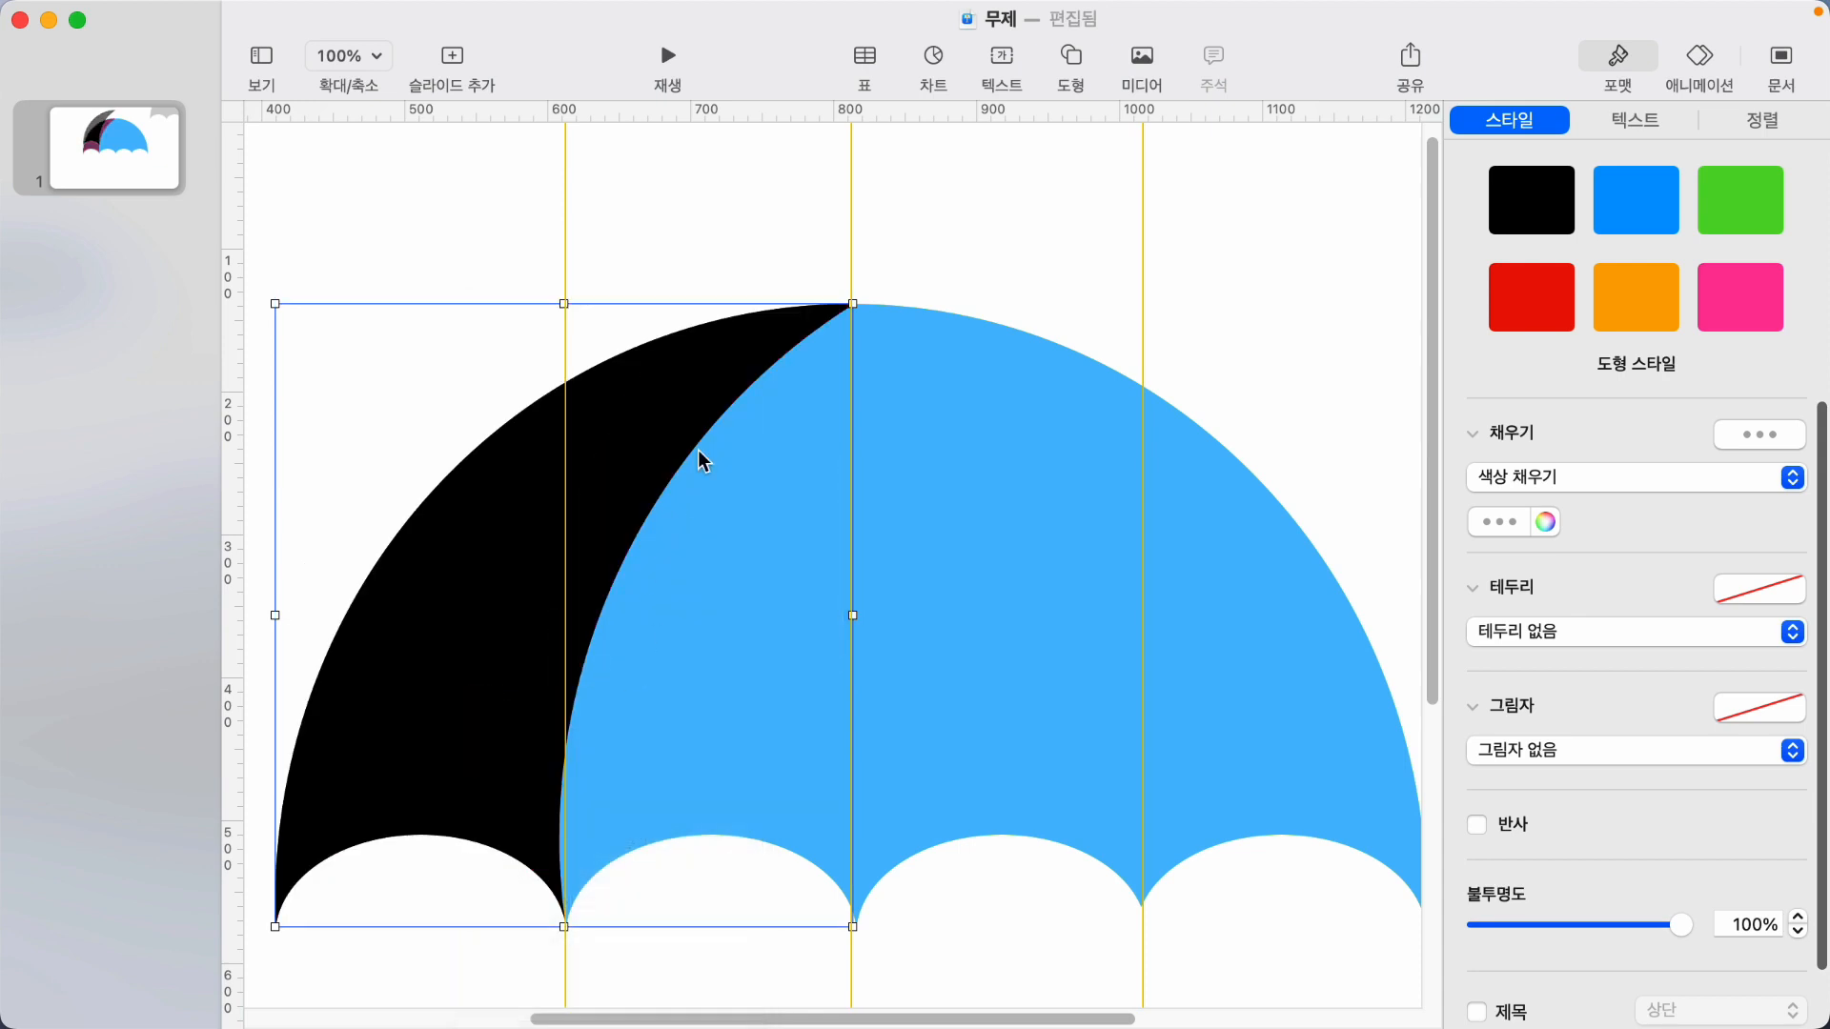
click(413, 187)
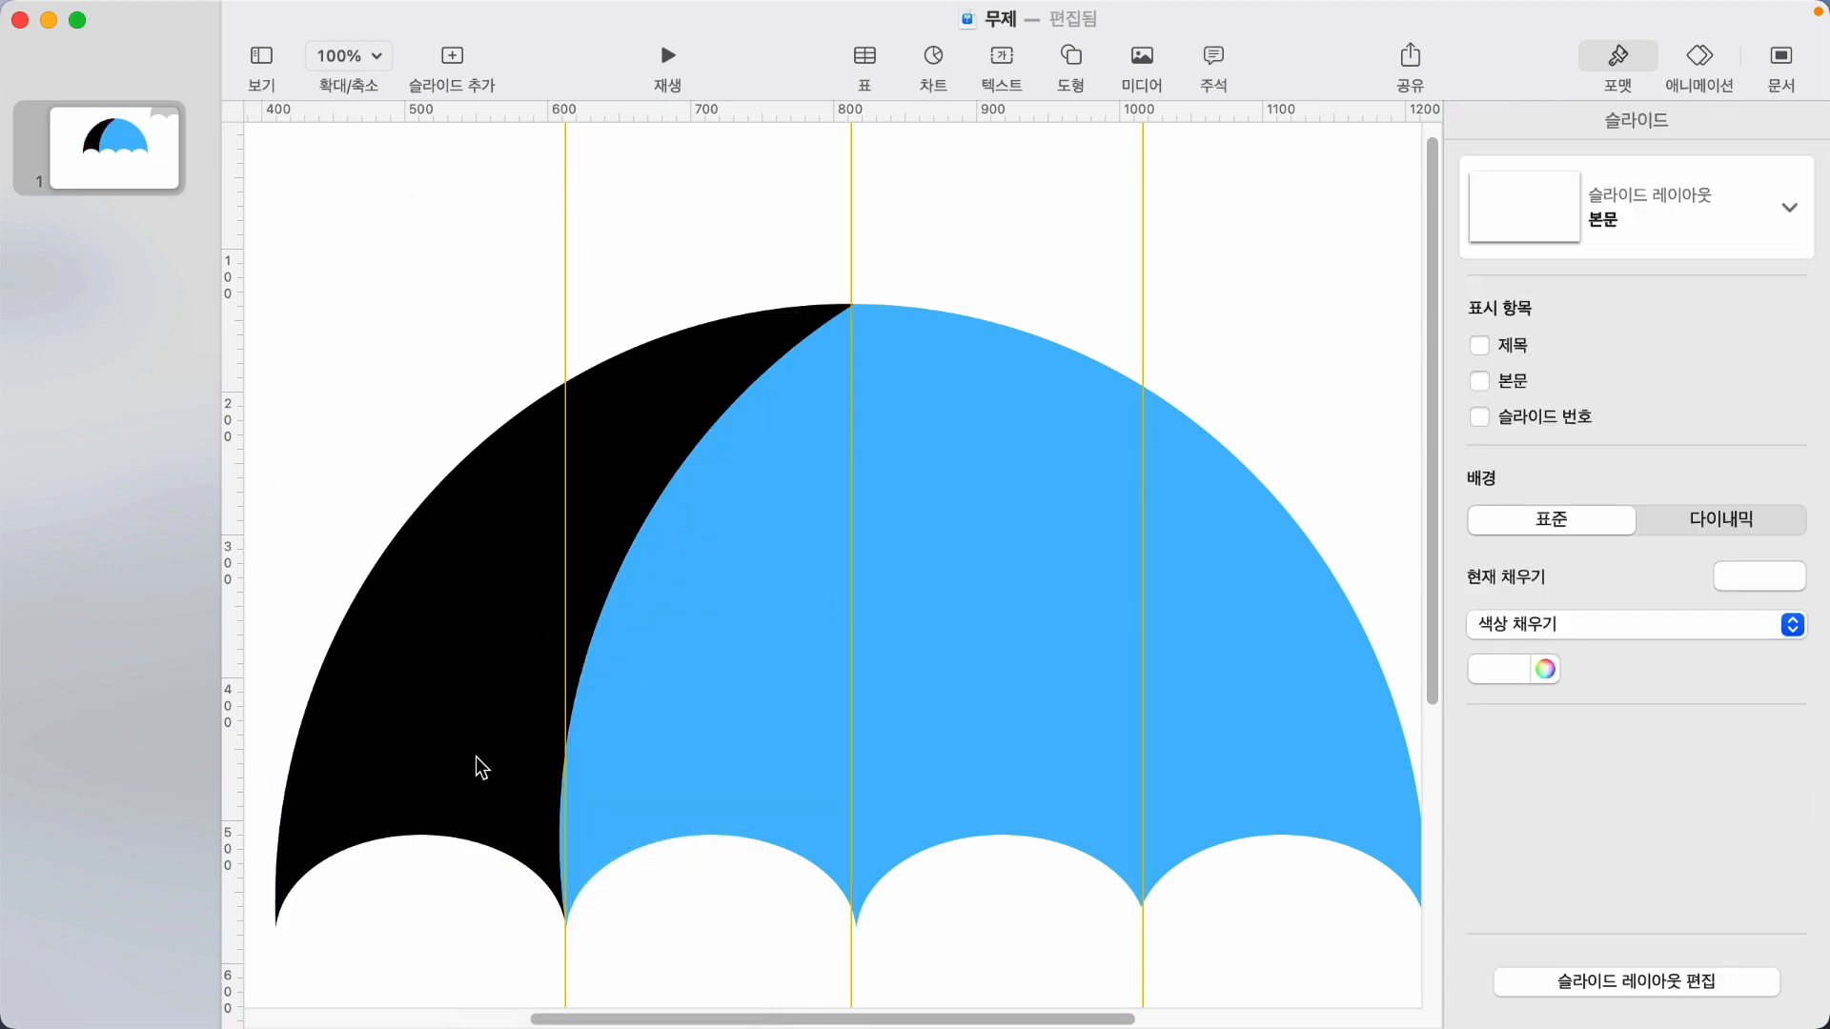
Subtract the black panel from the blue canopy.
click(955, 602)
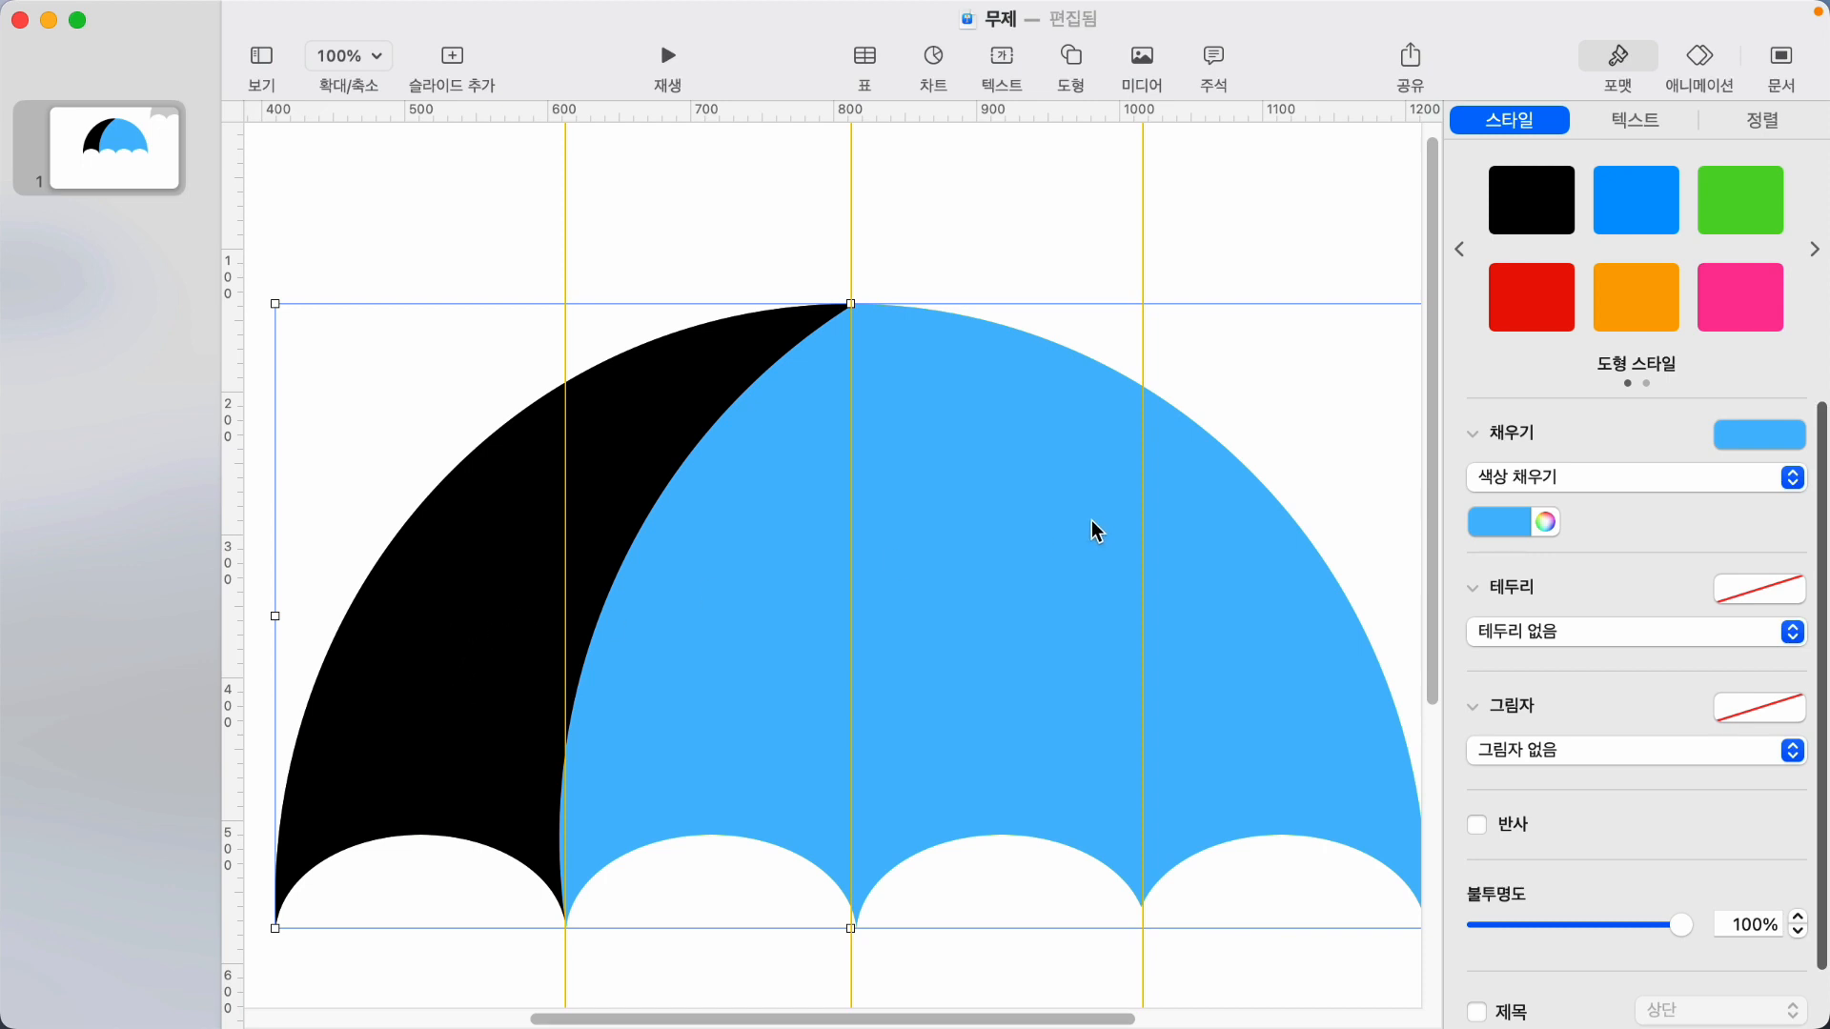
shift+click(448, 633)
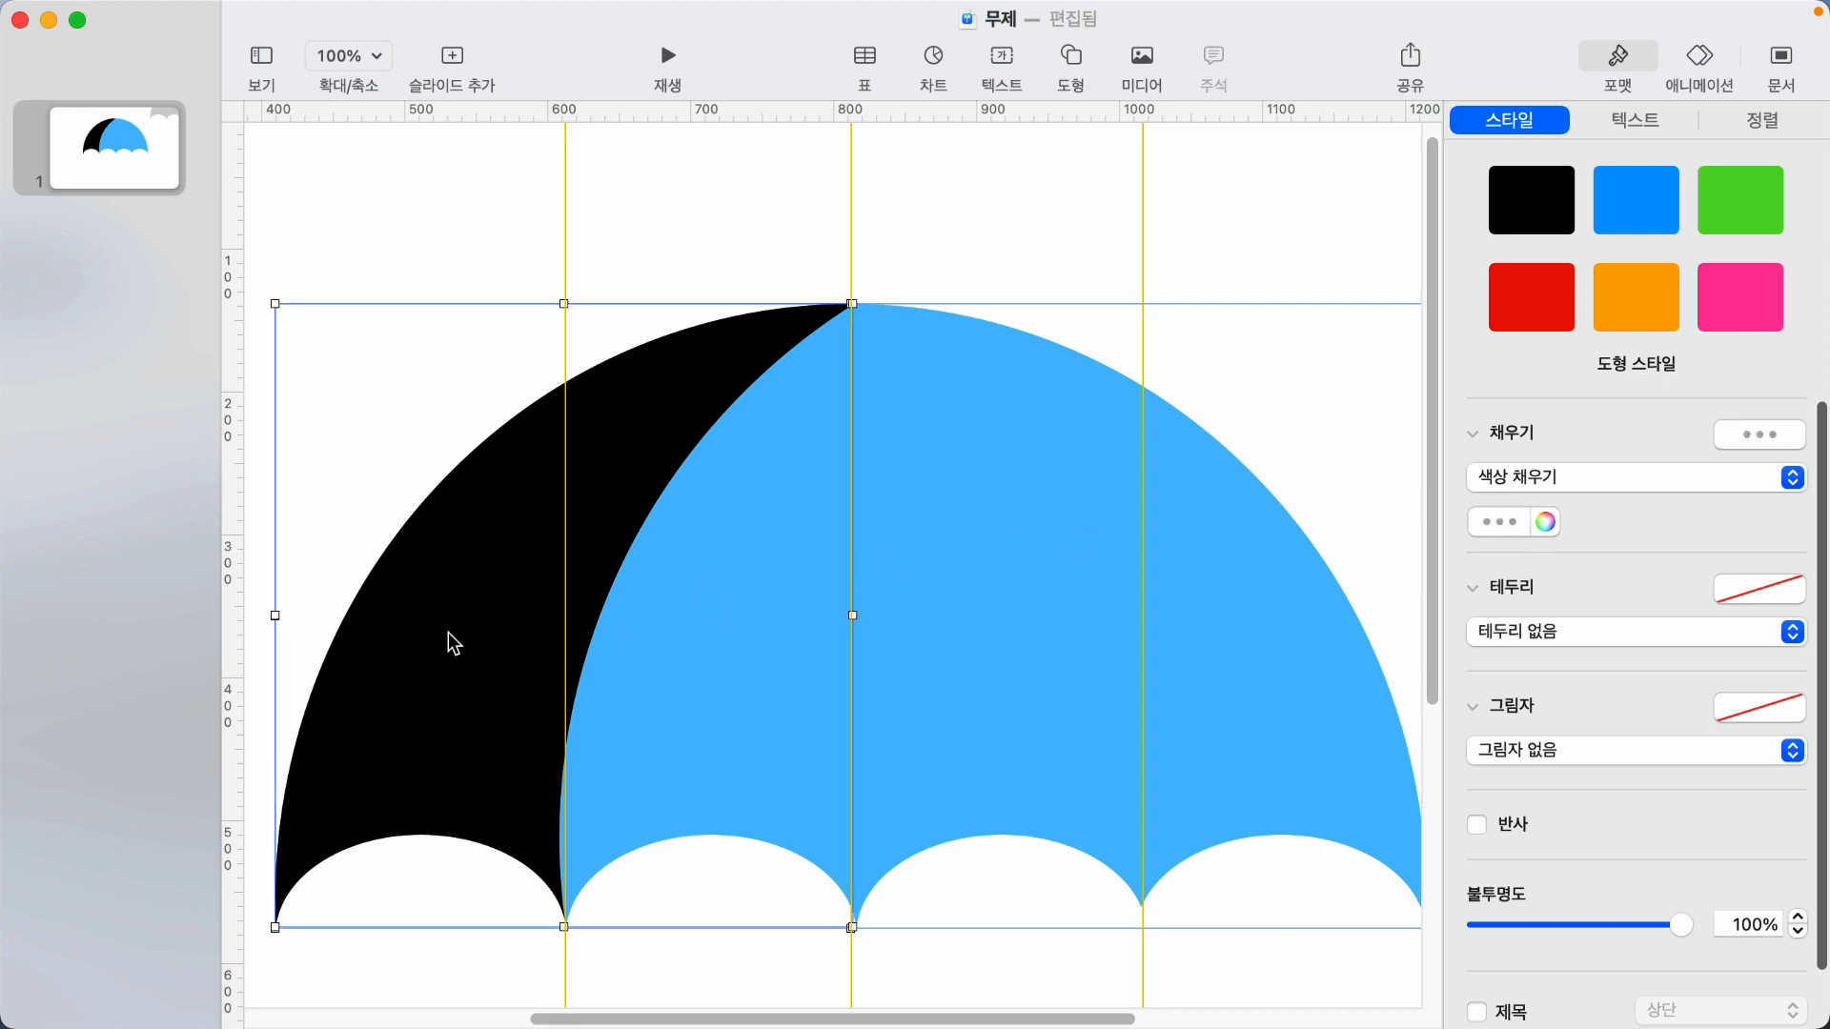
click(1782, 122)
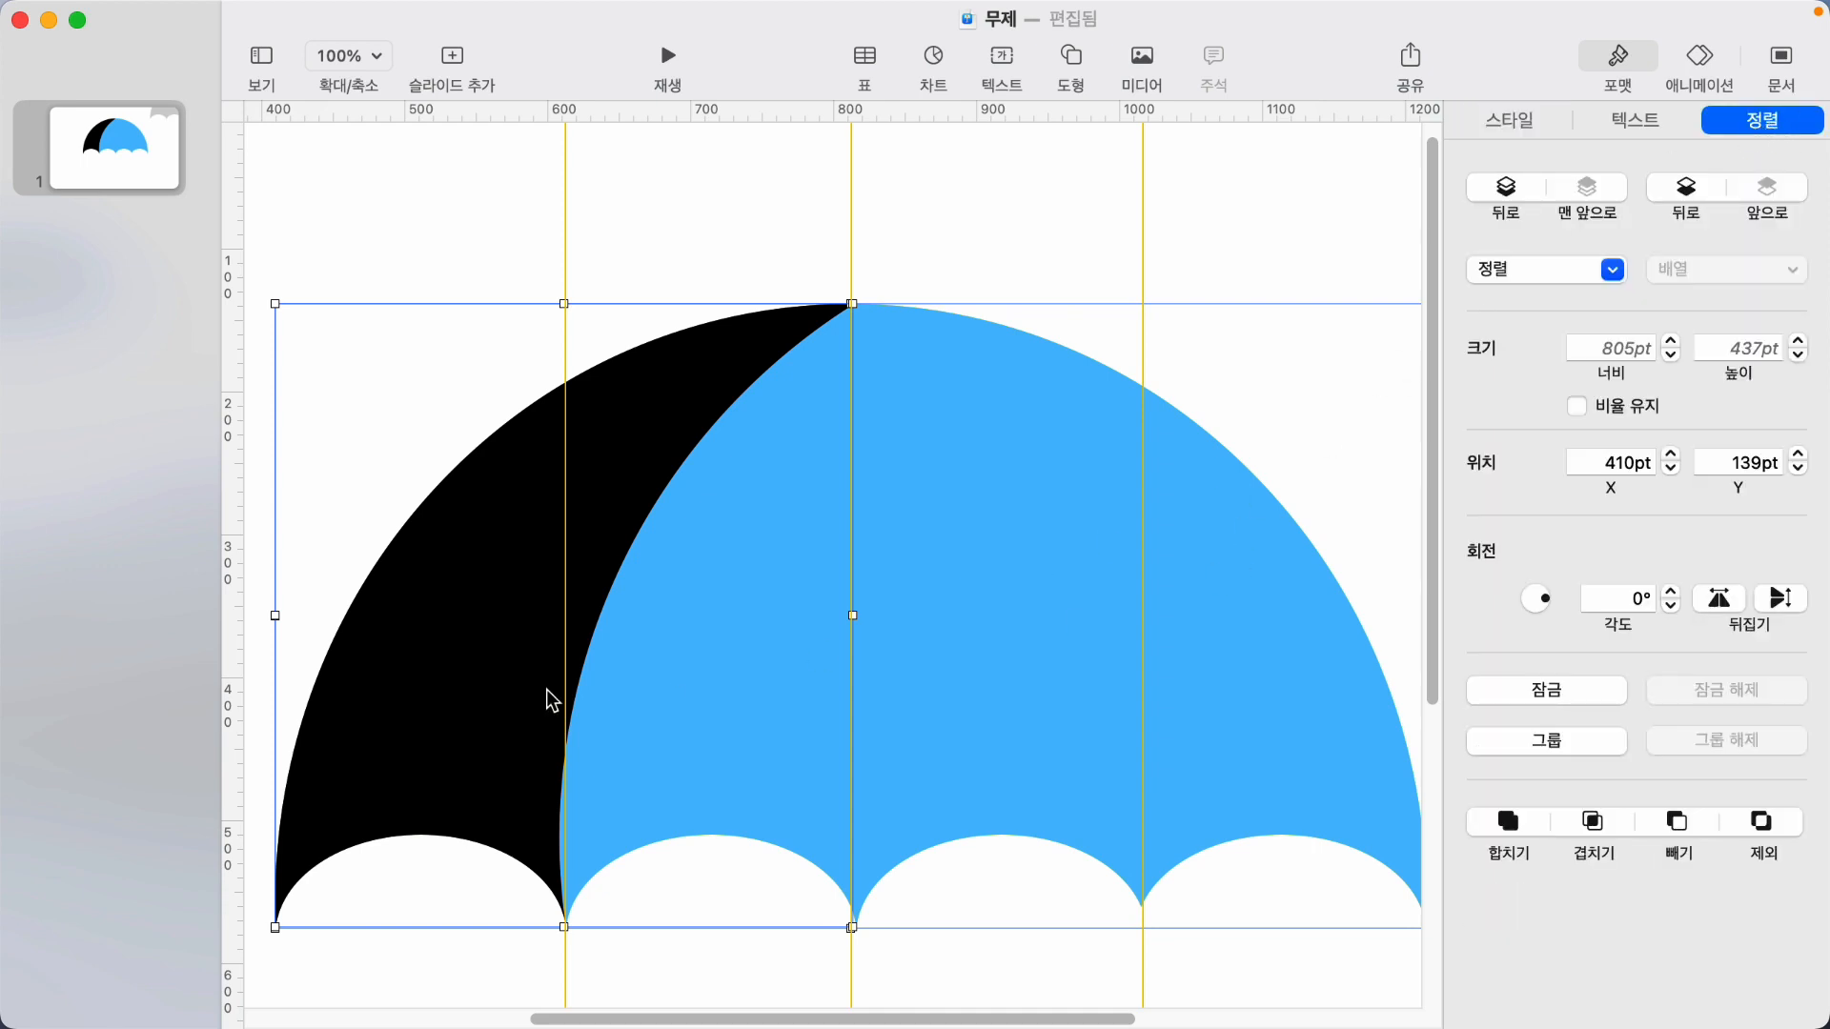
click(1680, 825)
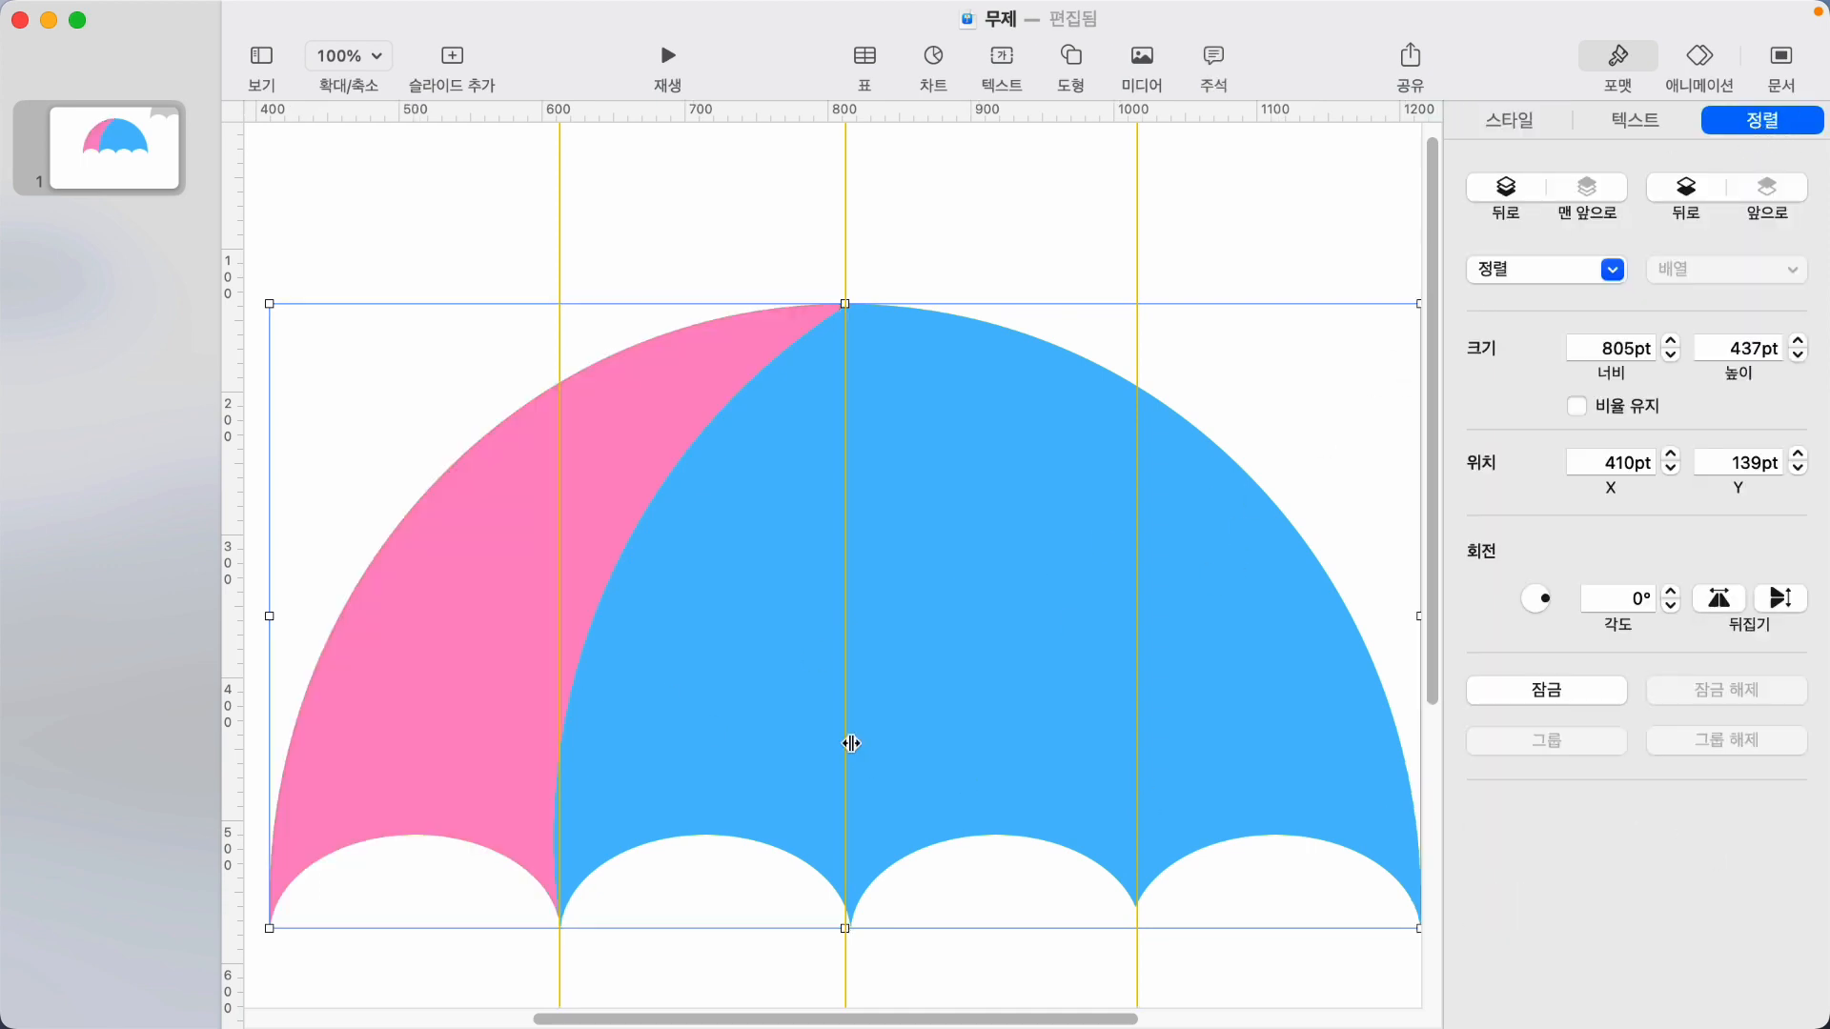
Move the blue canopy aside to check its cut edge against the green canopy, and undo the move.
click(432, 197)
click(800, 648)
click(972, 205)
click(943, 405)
drag(943, 406, 1124, 352)
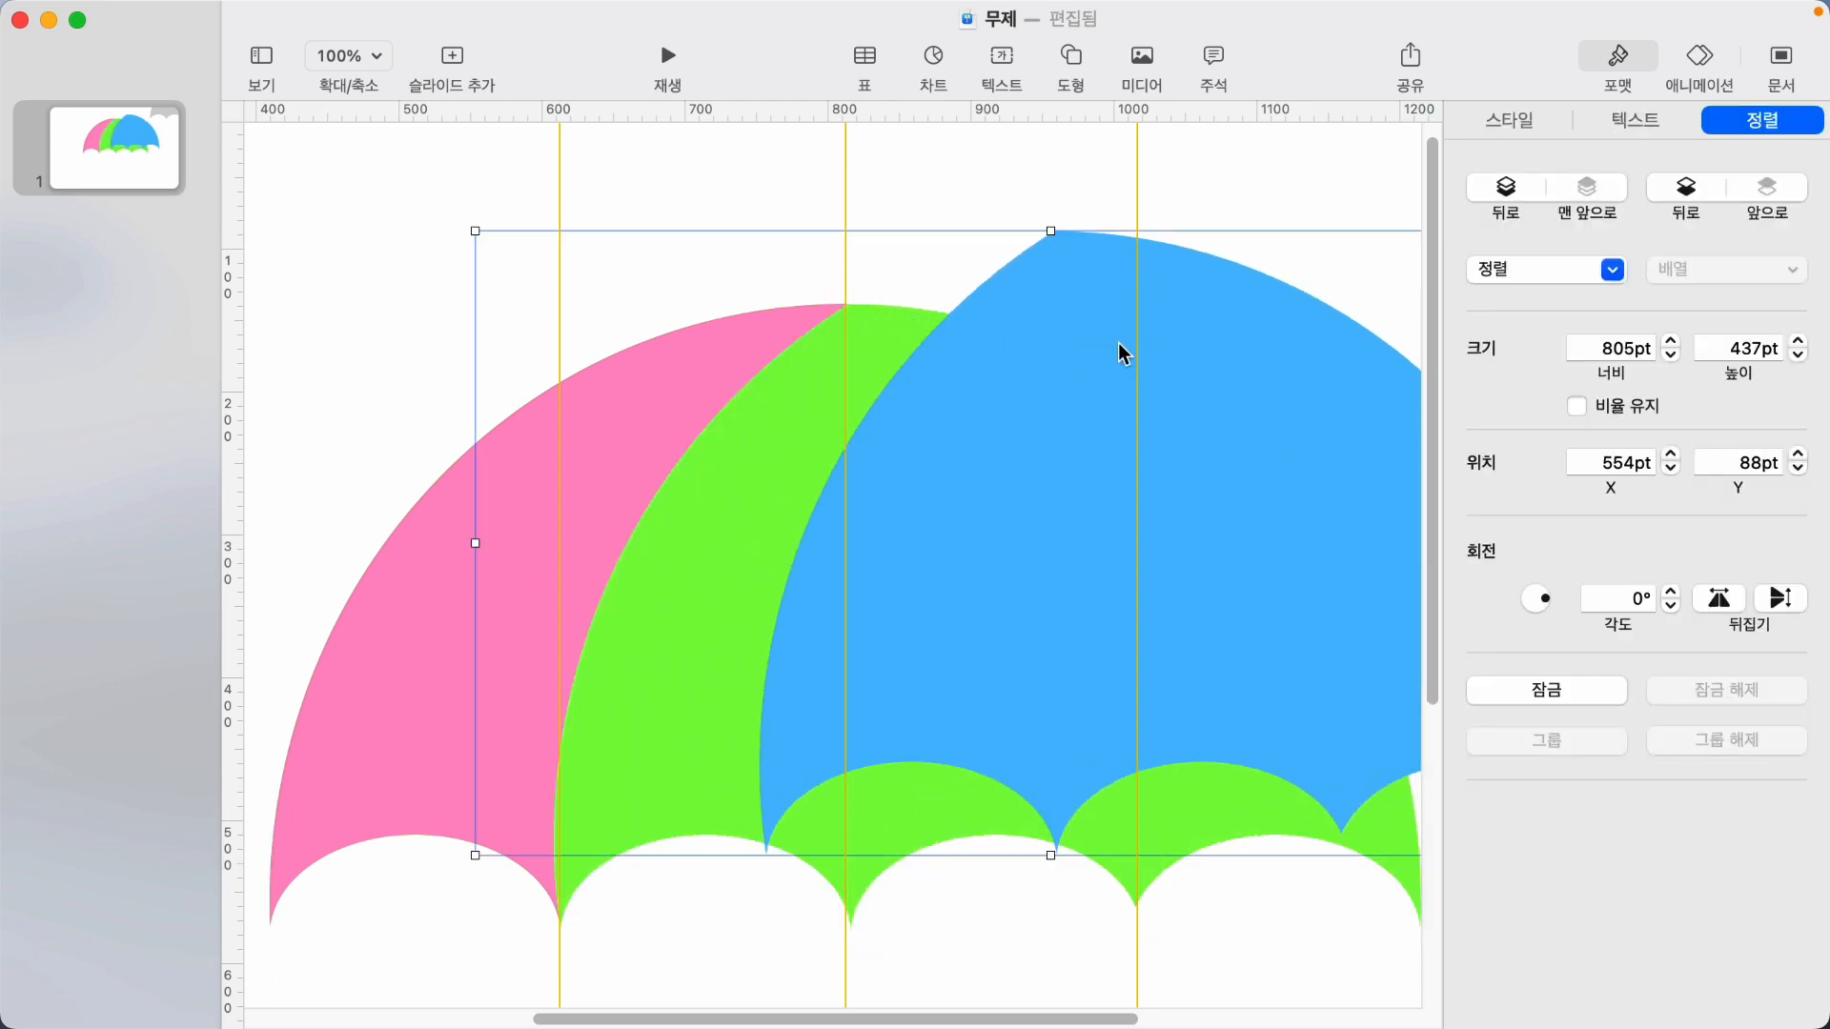
key(super+z)
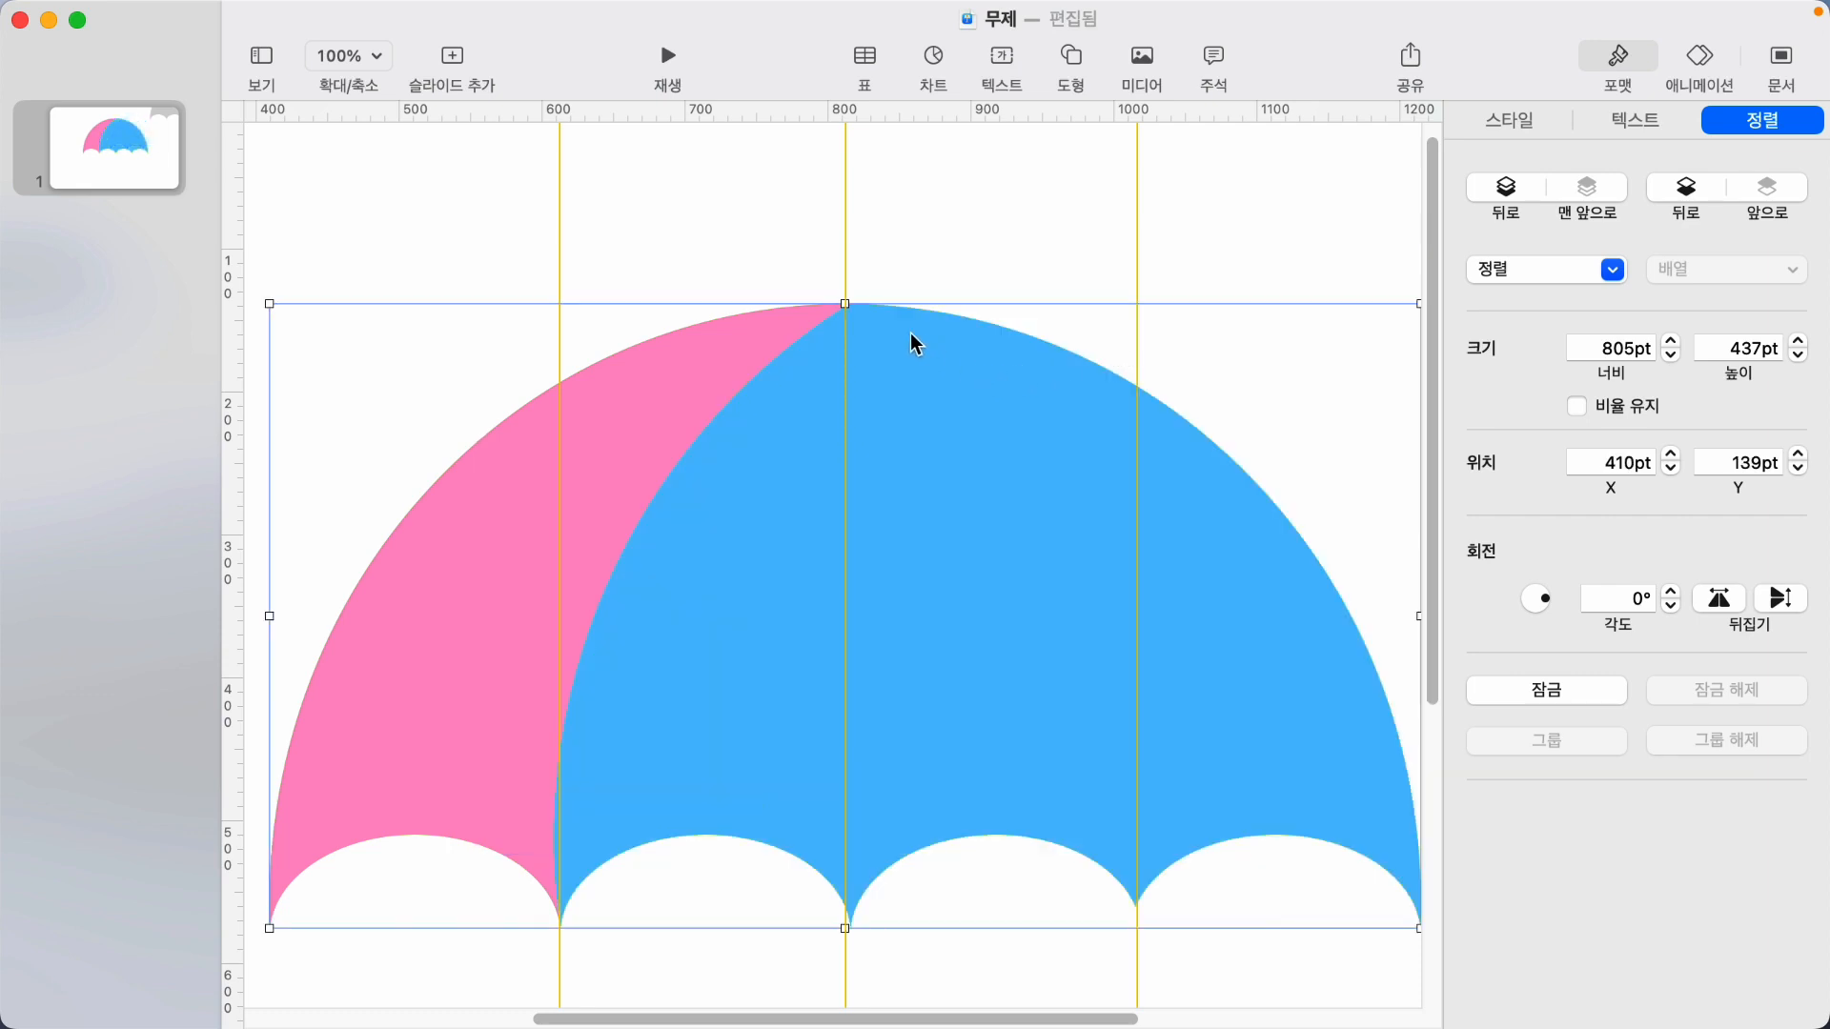
click(683, 169)
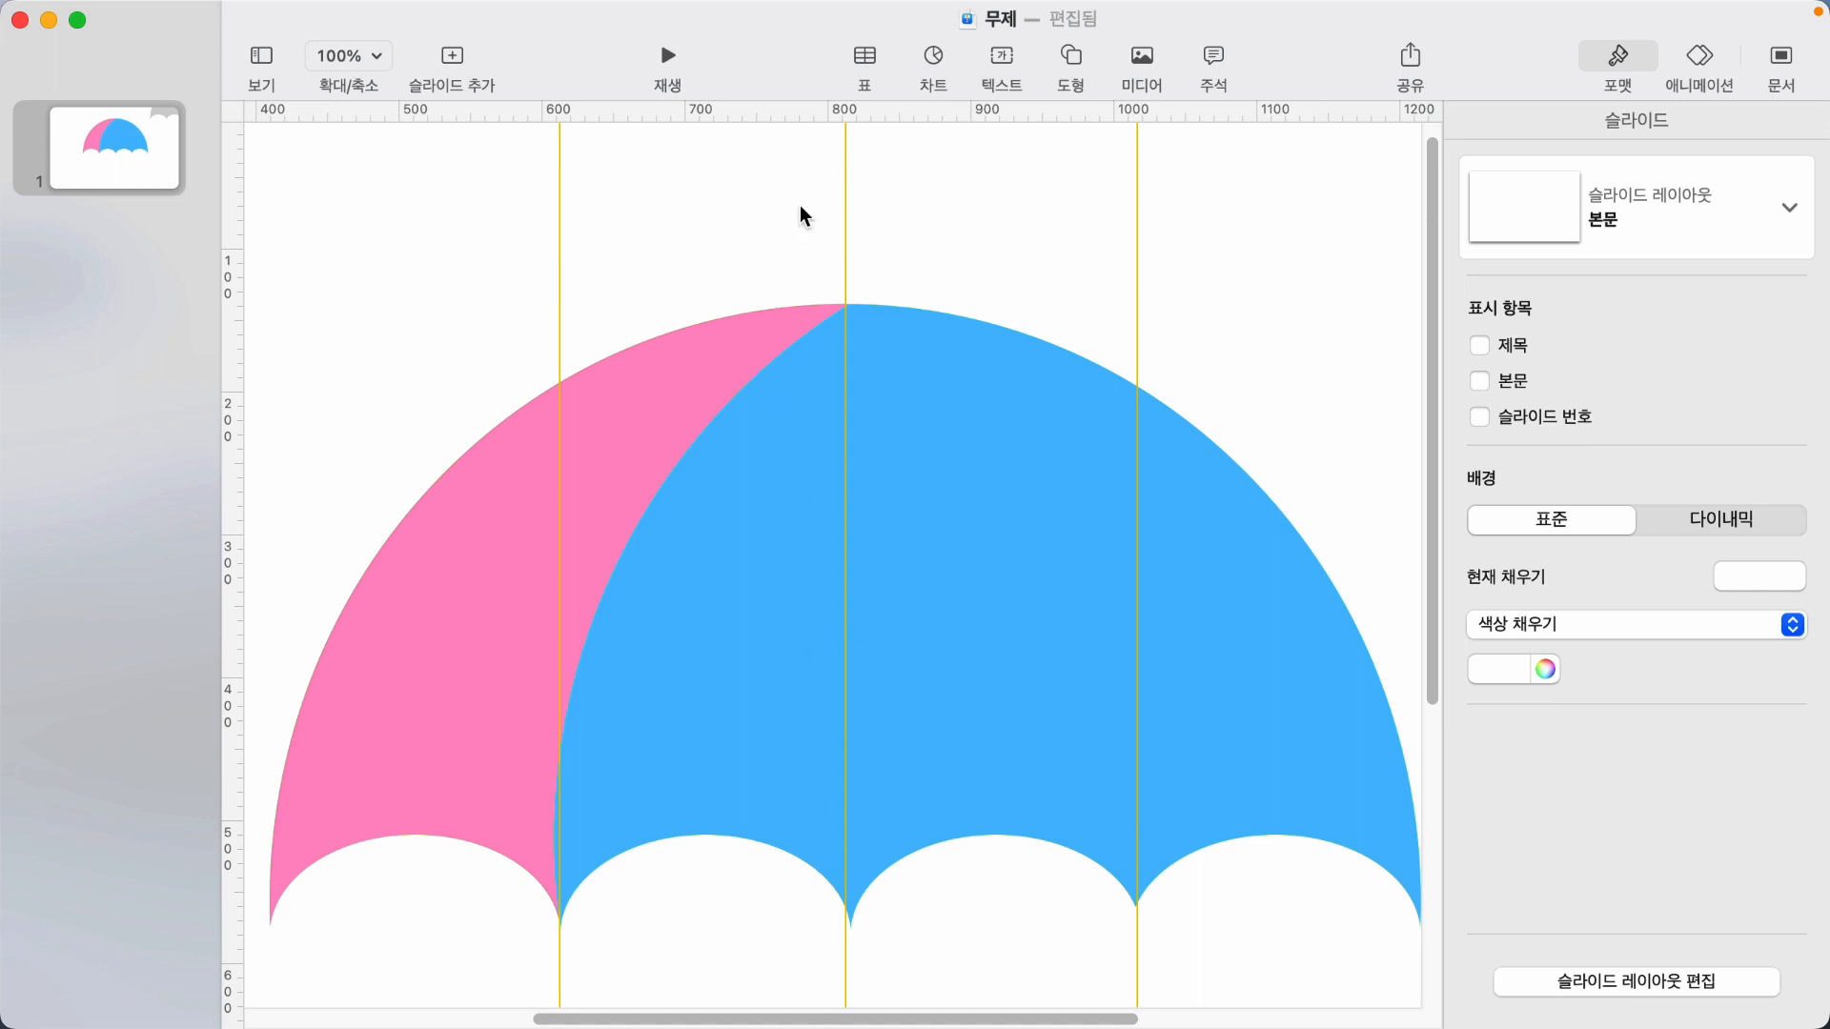
Insert a square and resize it to about 232 × 482 pt, covering the blue area from left of the left guide to the center scallop tip.
click(1075, 82)
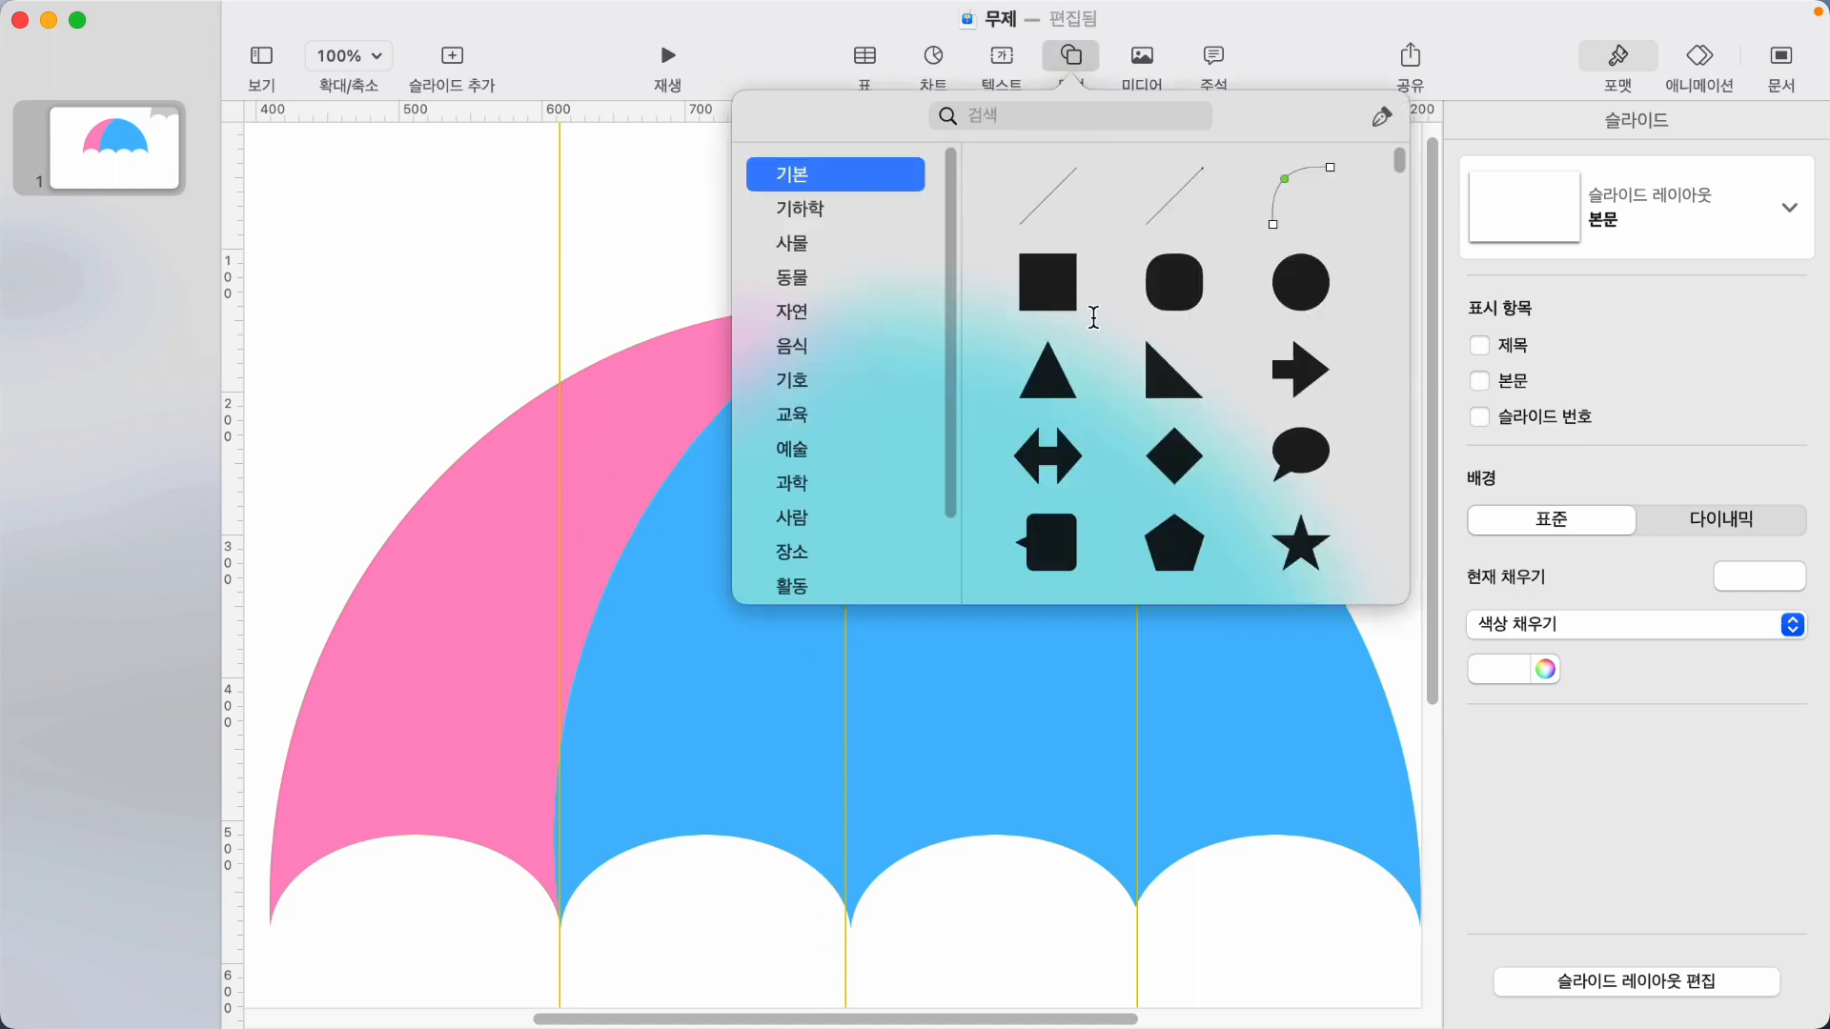
click(1050, 284)
drag(808, 541, 517, 253)
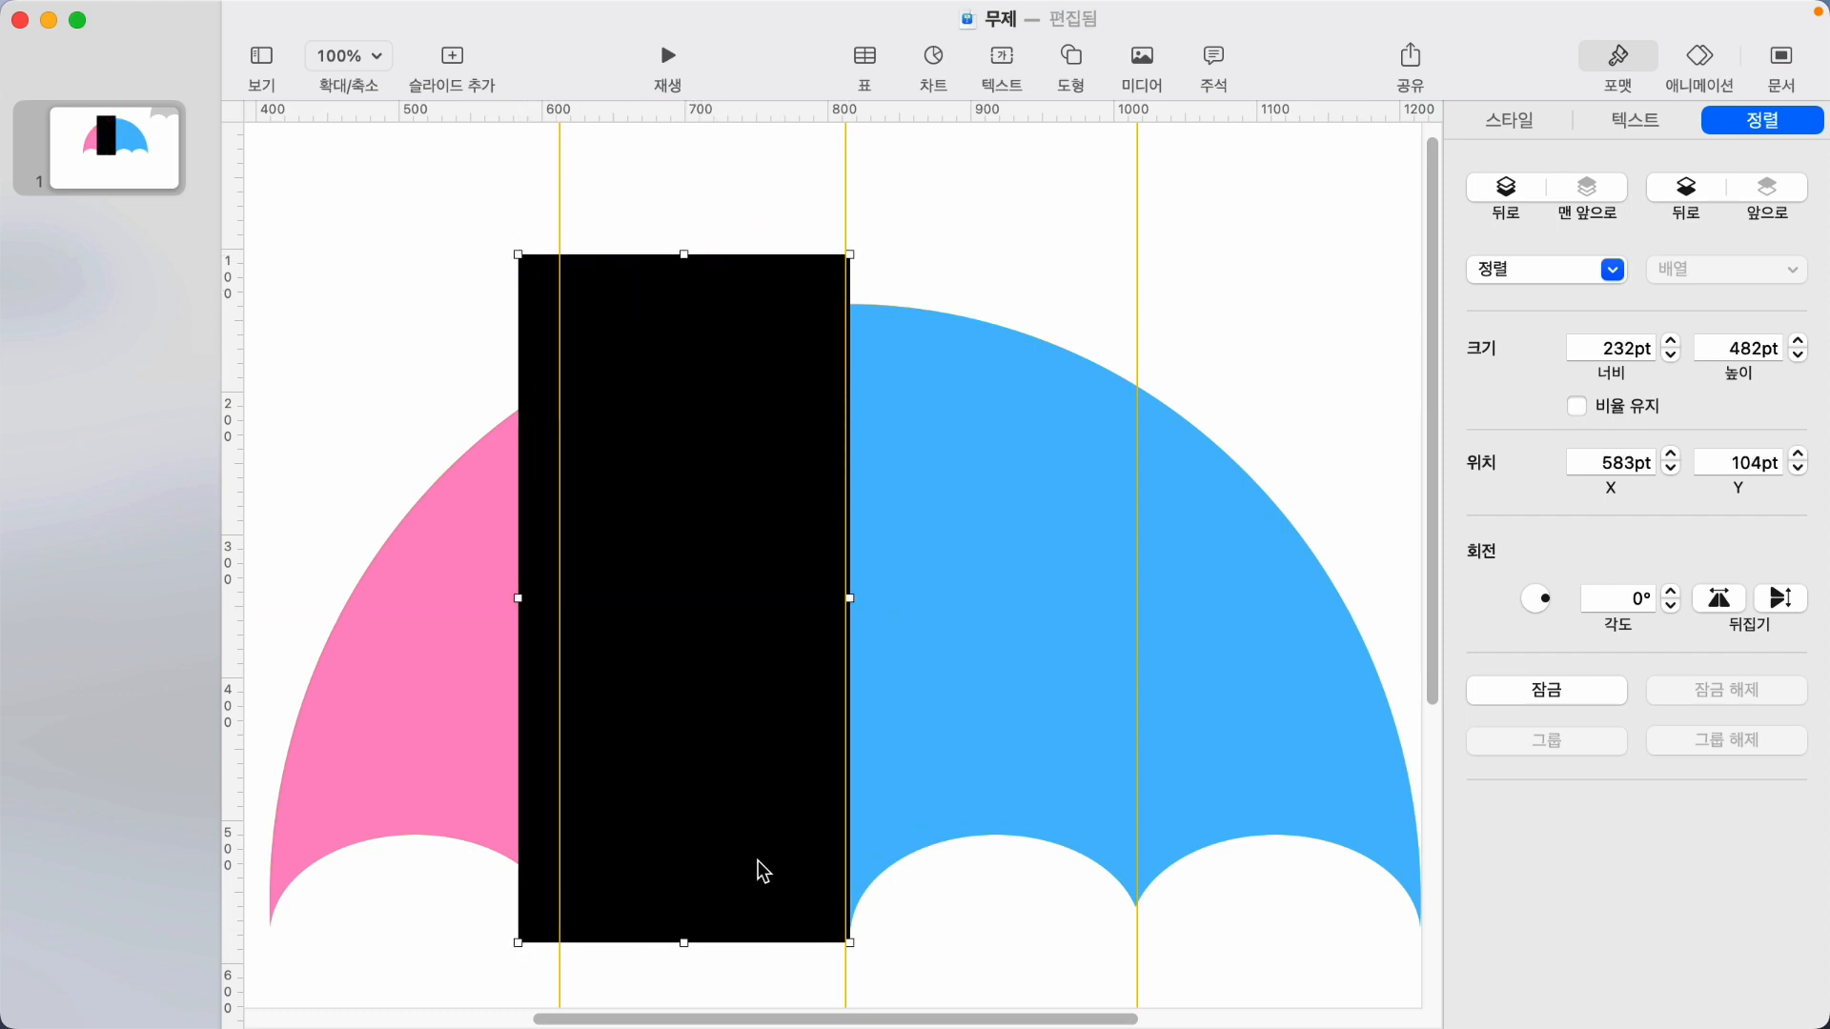
Intersect the blue canopy with the black rectangle, keeping only the blue panel left of center above the green canopy.
click(1068, 624)
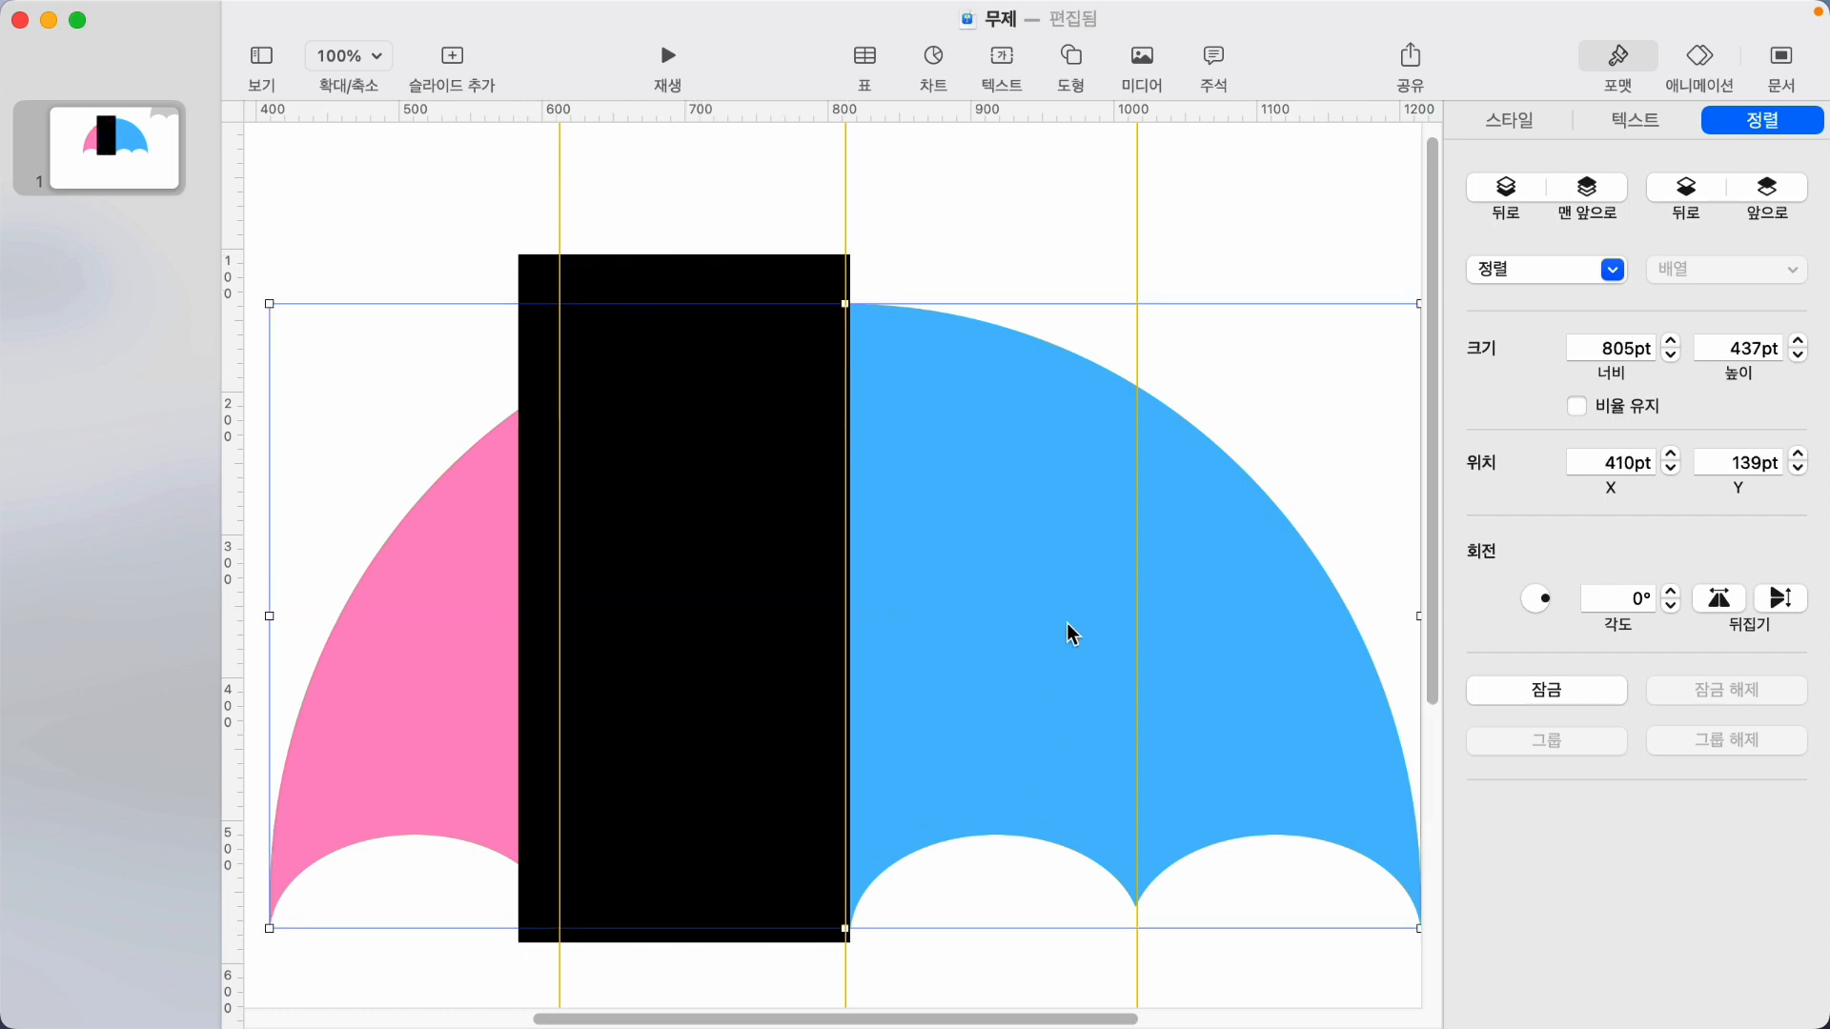
shift+click(613, 275)
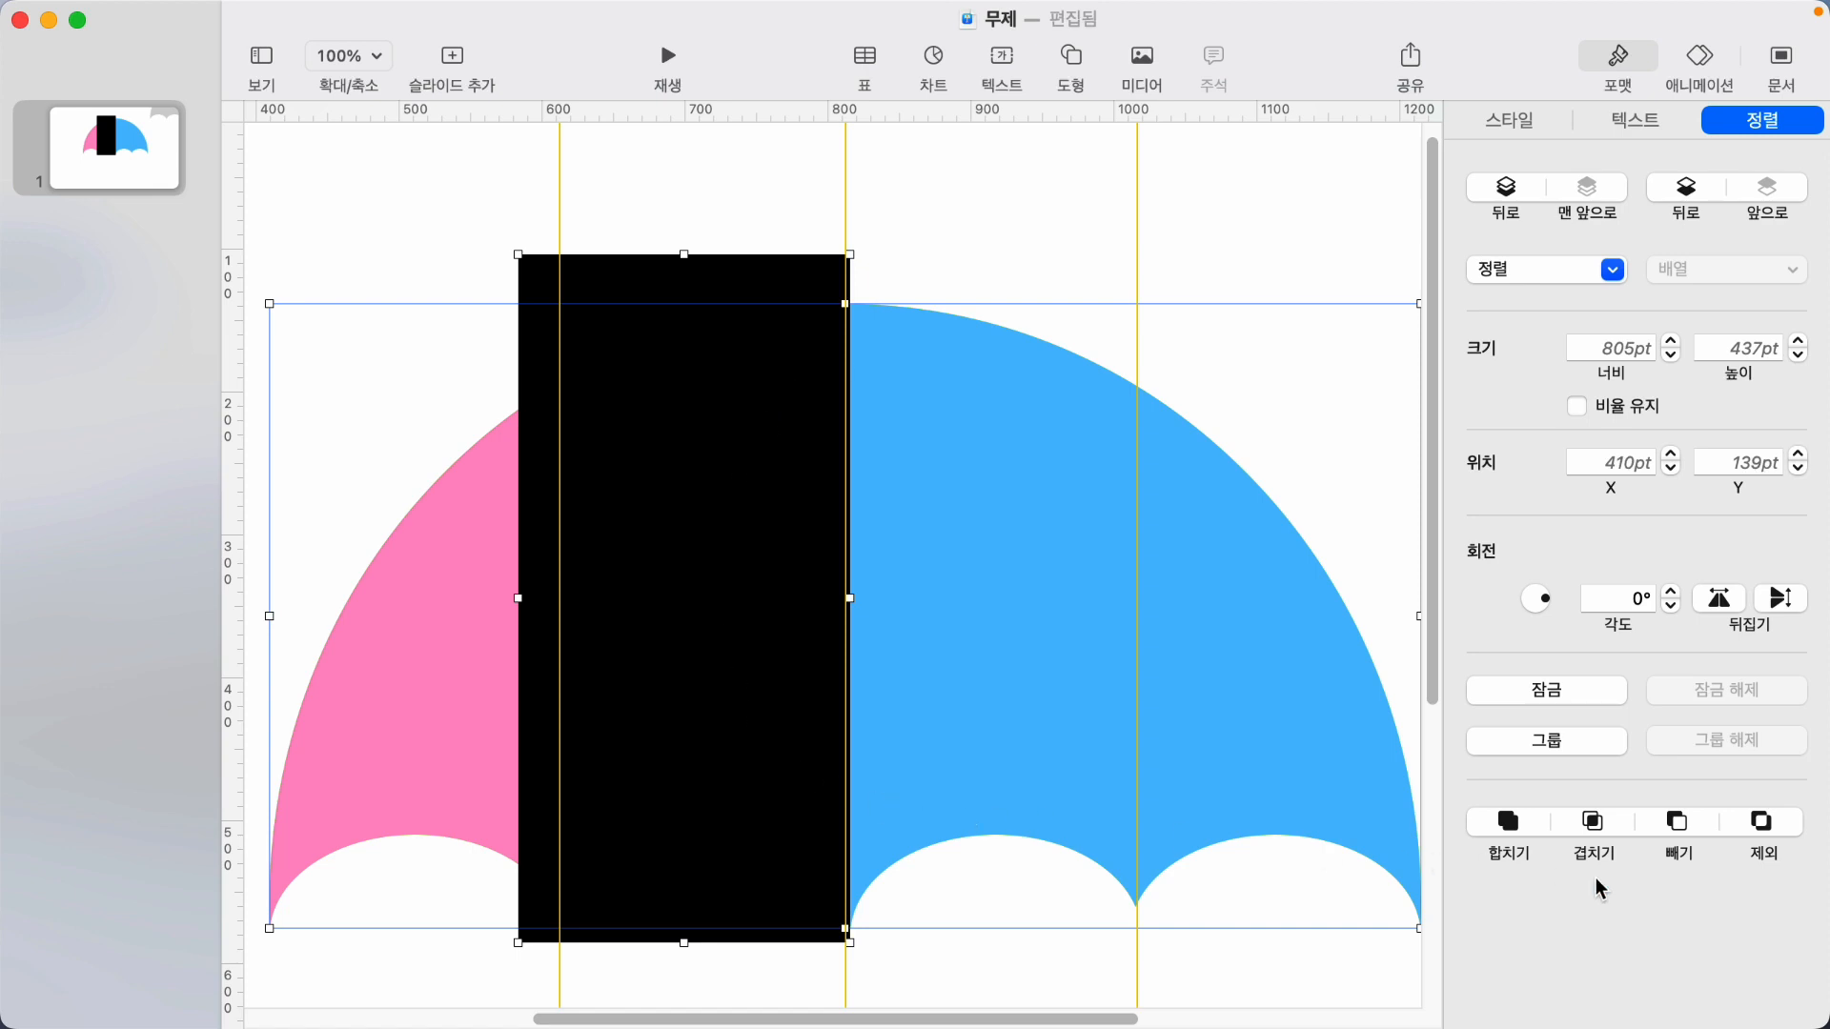
click(1592, 826)
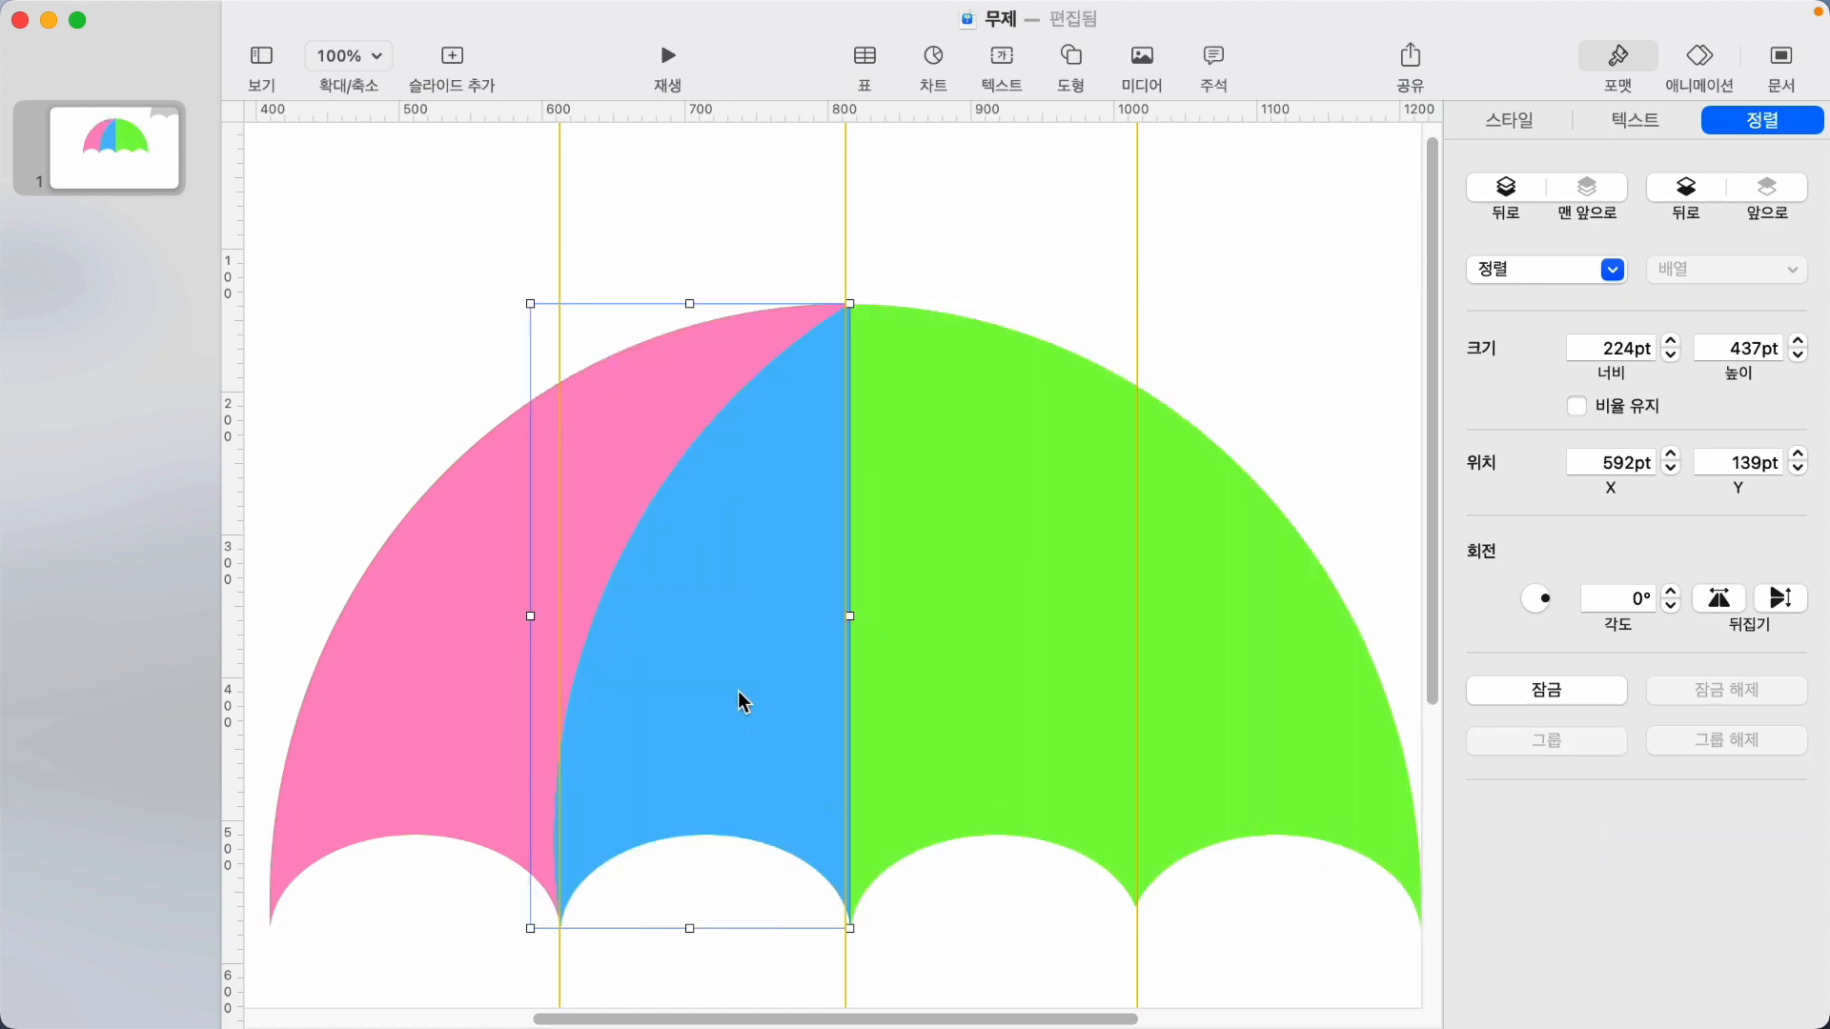
click(403, 266)
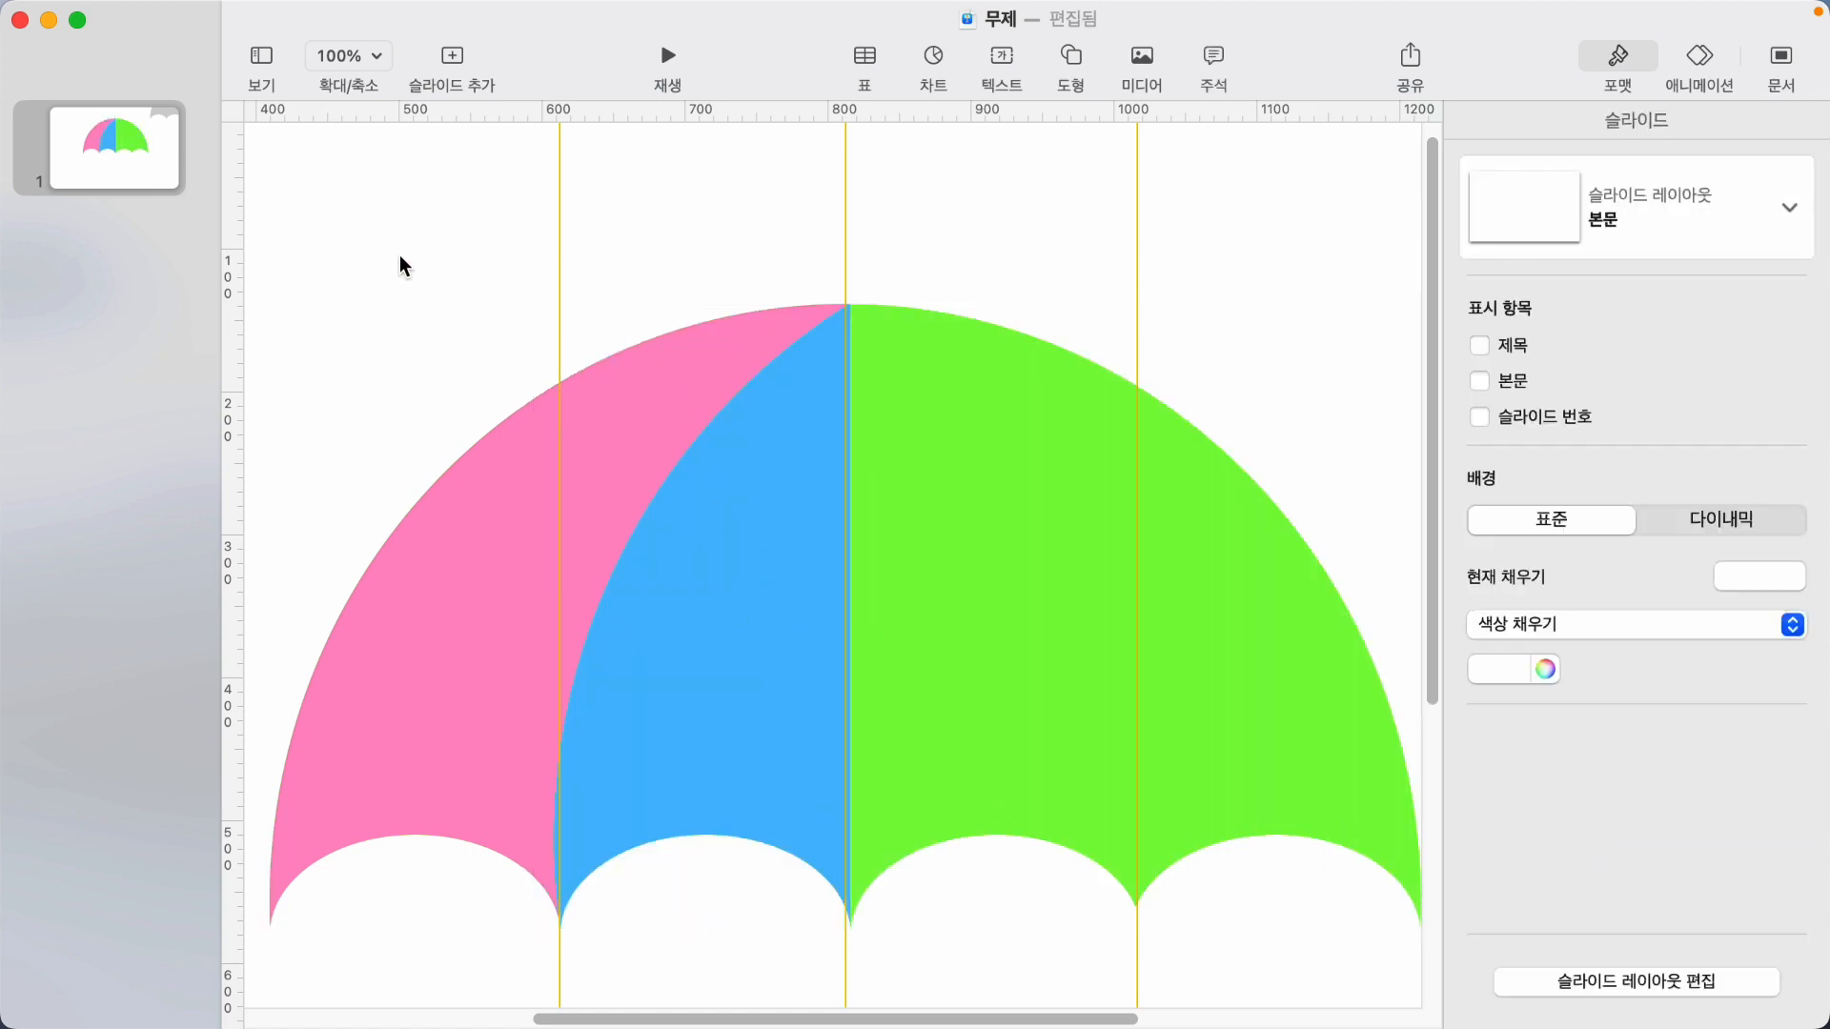
click(764, 517)
click(457, 593)
click(812, 639)
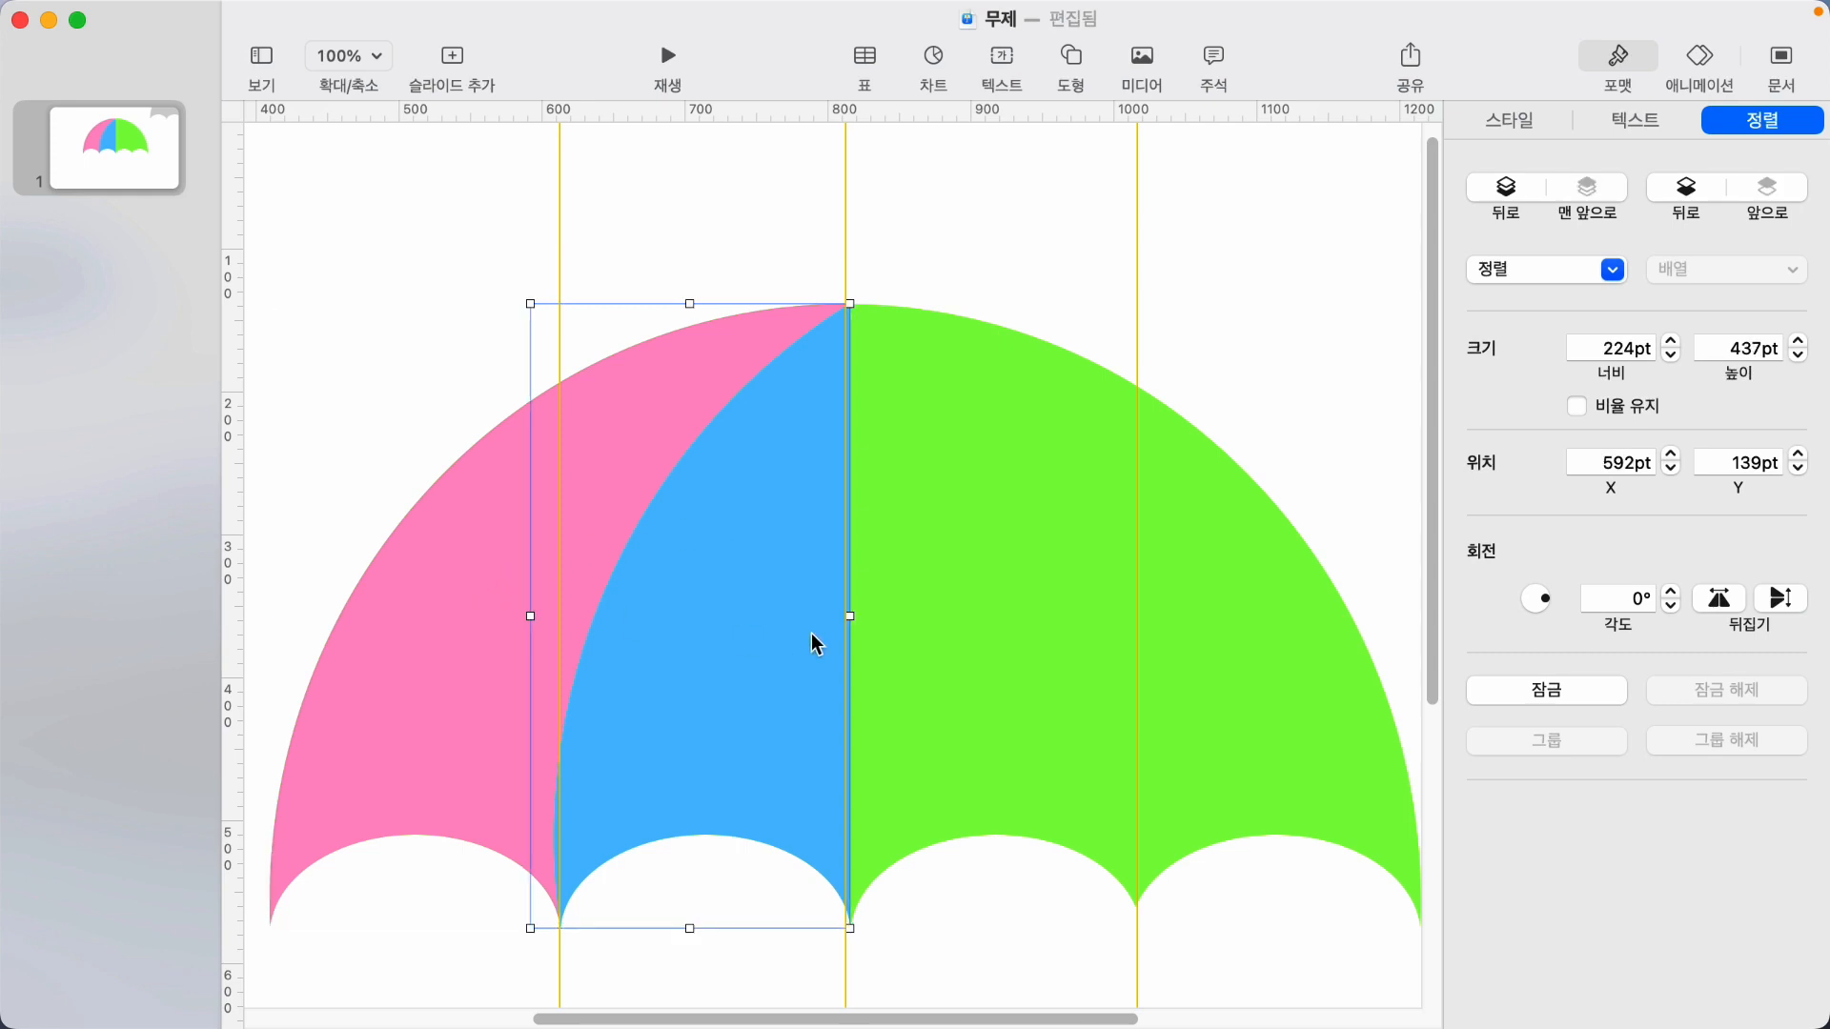
click(437, 665)
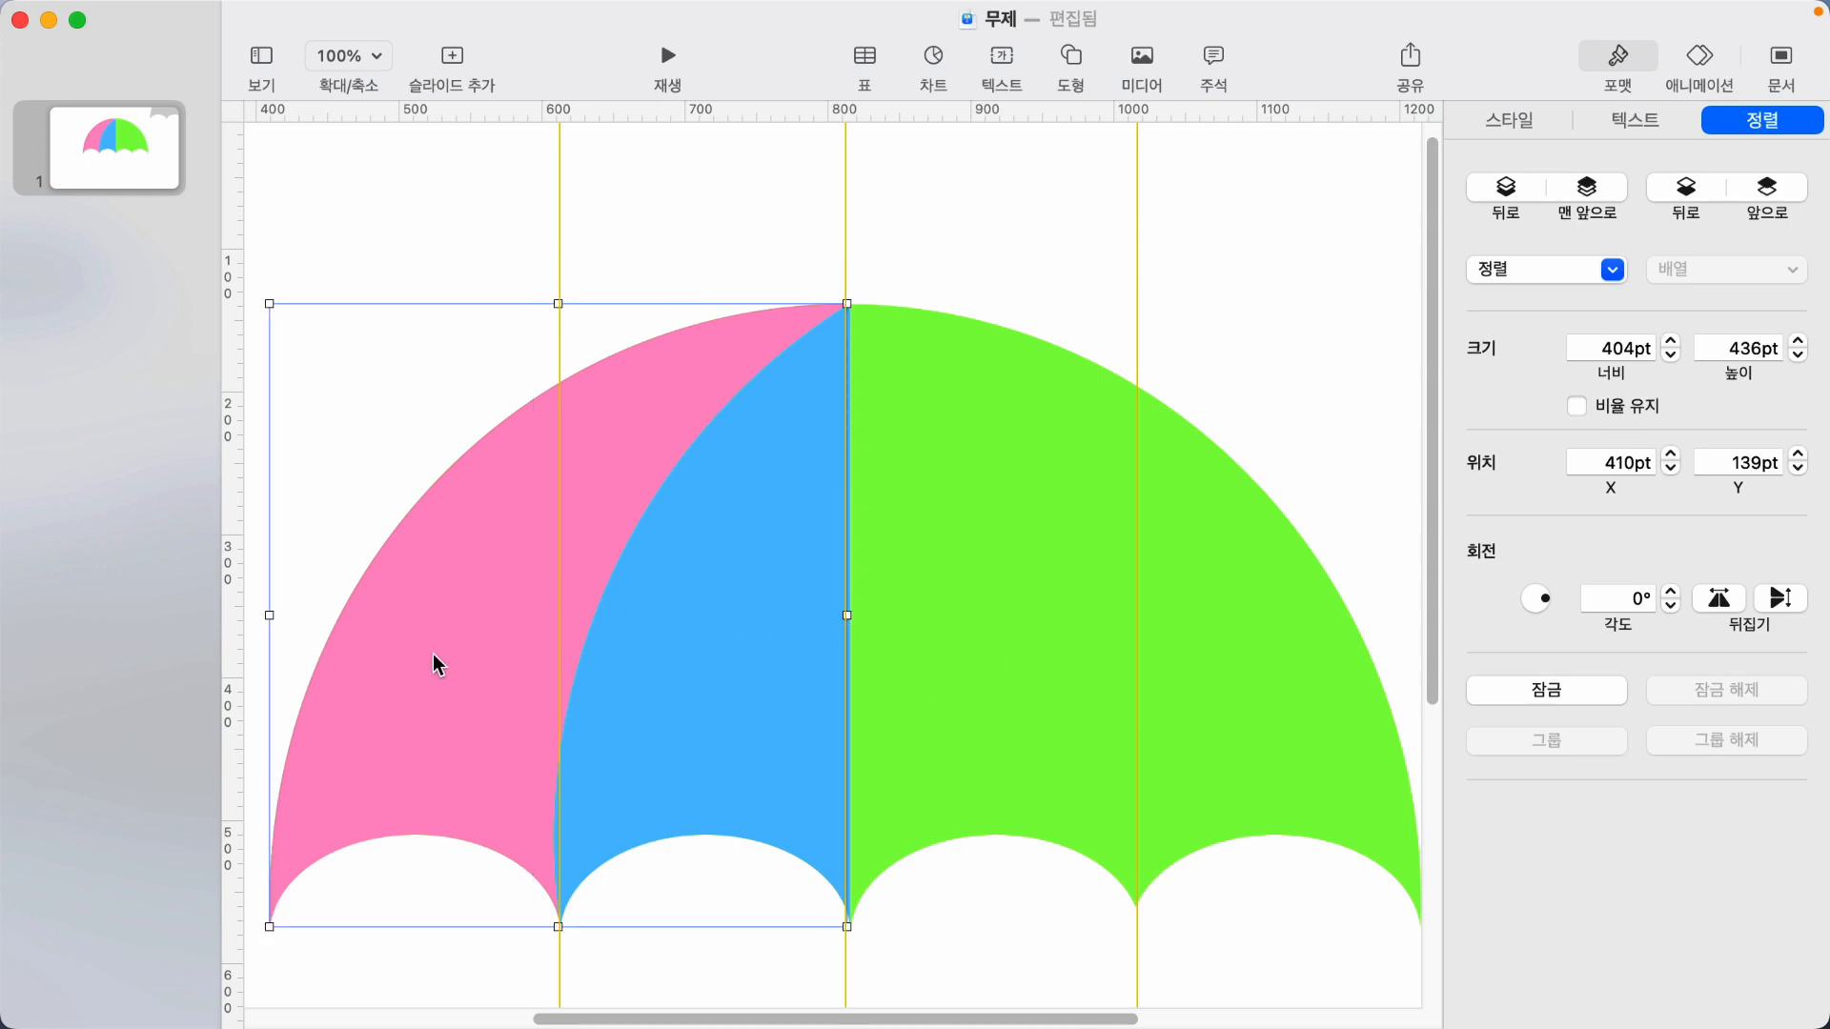
click(1275, 870)
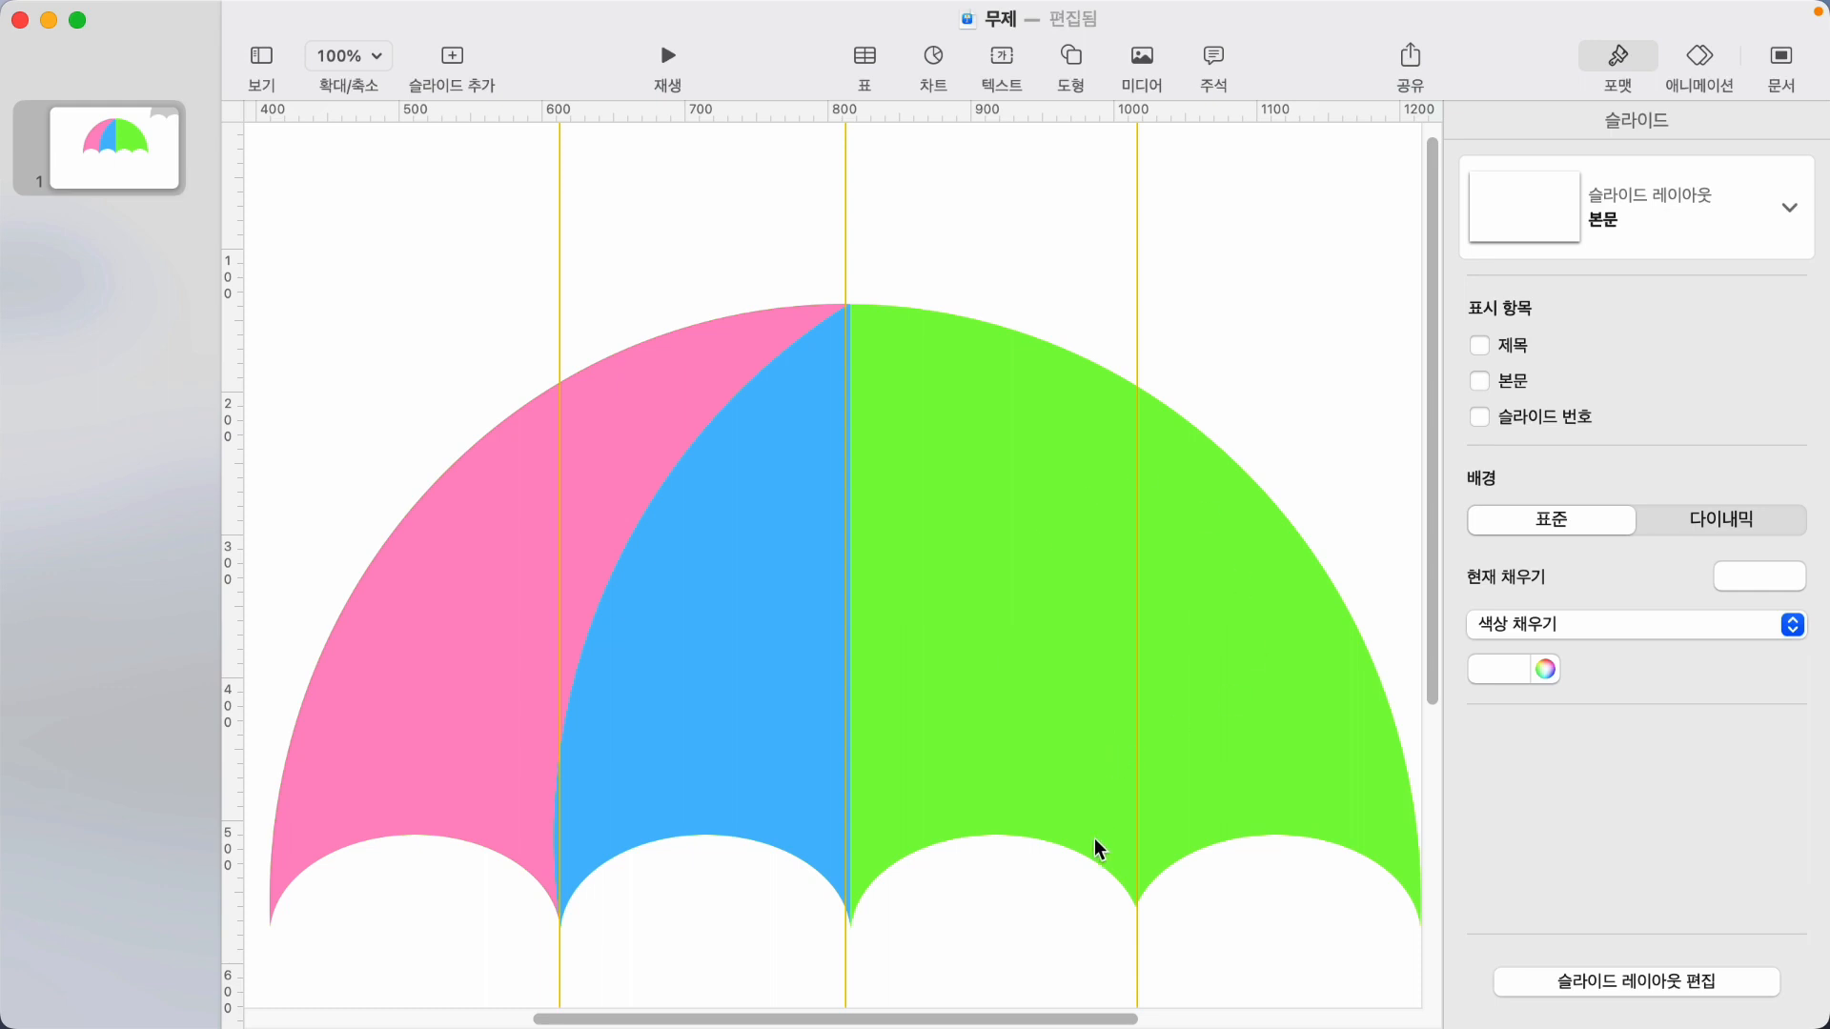
Draw a closed Pen outline around the outer right panel of the green canopy, curving its inner edge from the apex to the scallop tip at the right guide.
drag(1087, 1020, 1142, 1020)
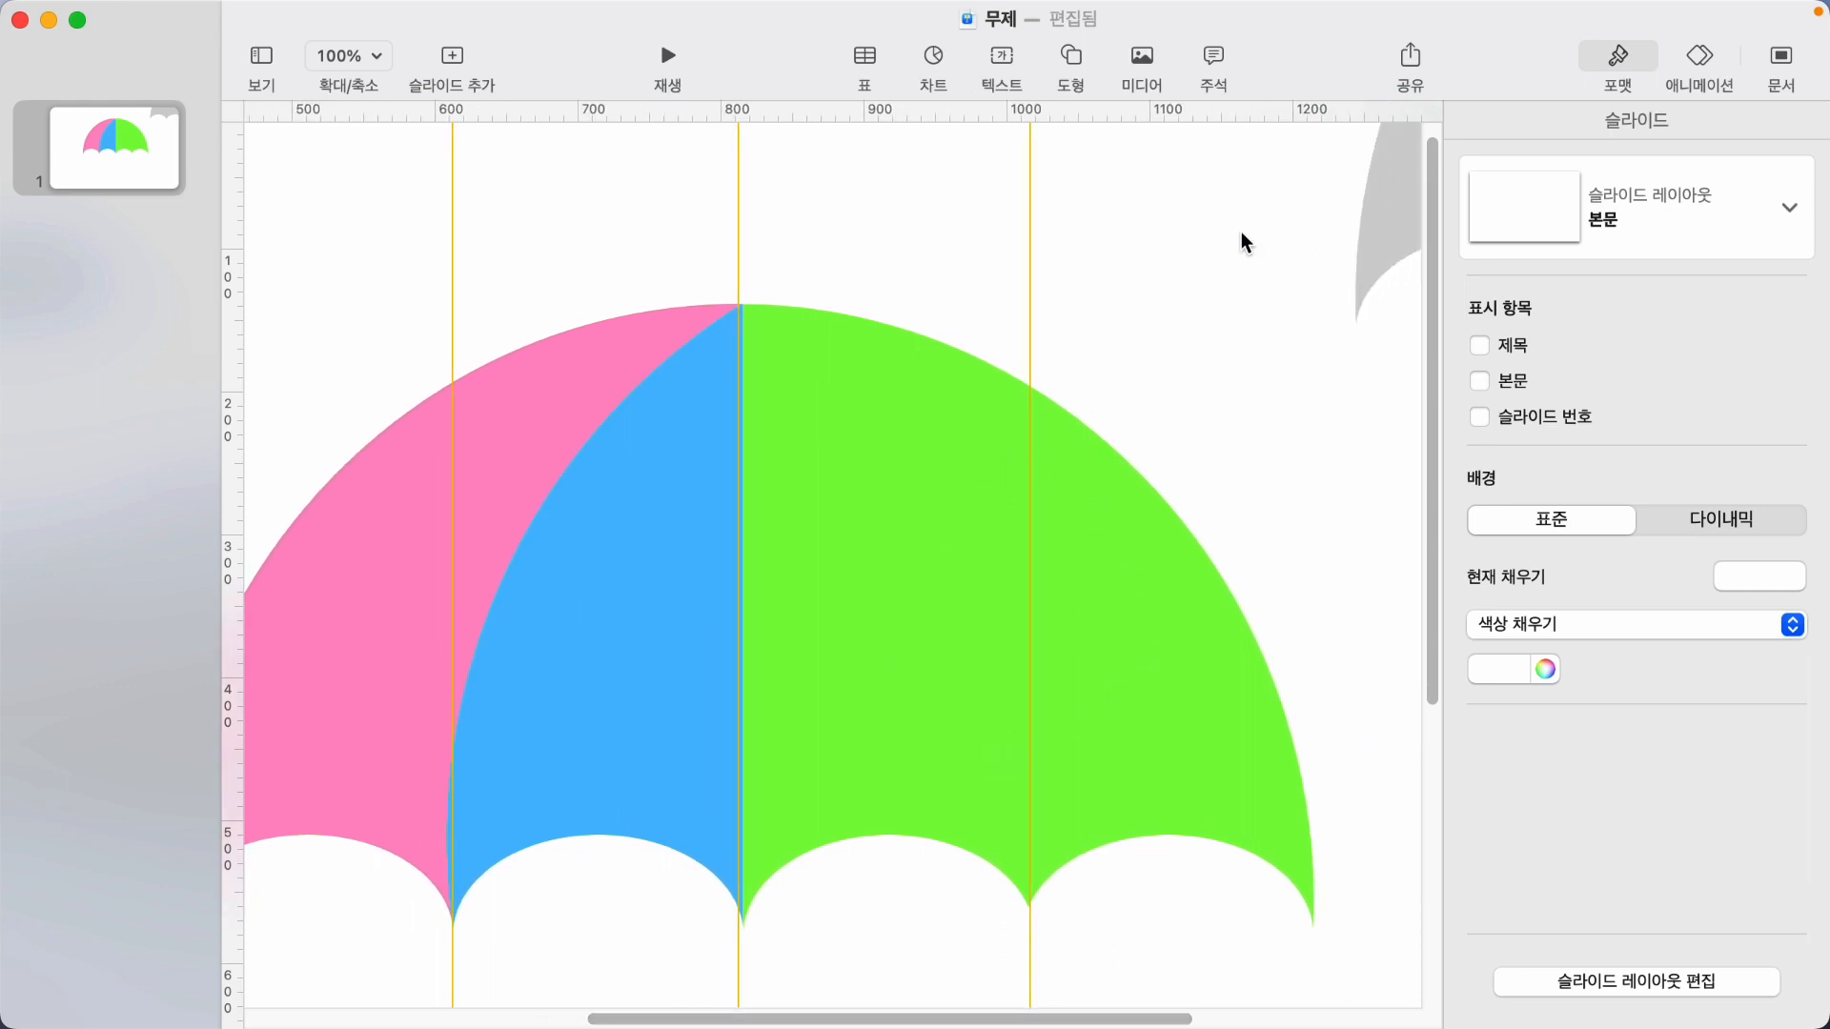
click(1093, 83)
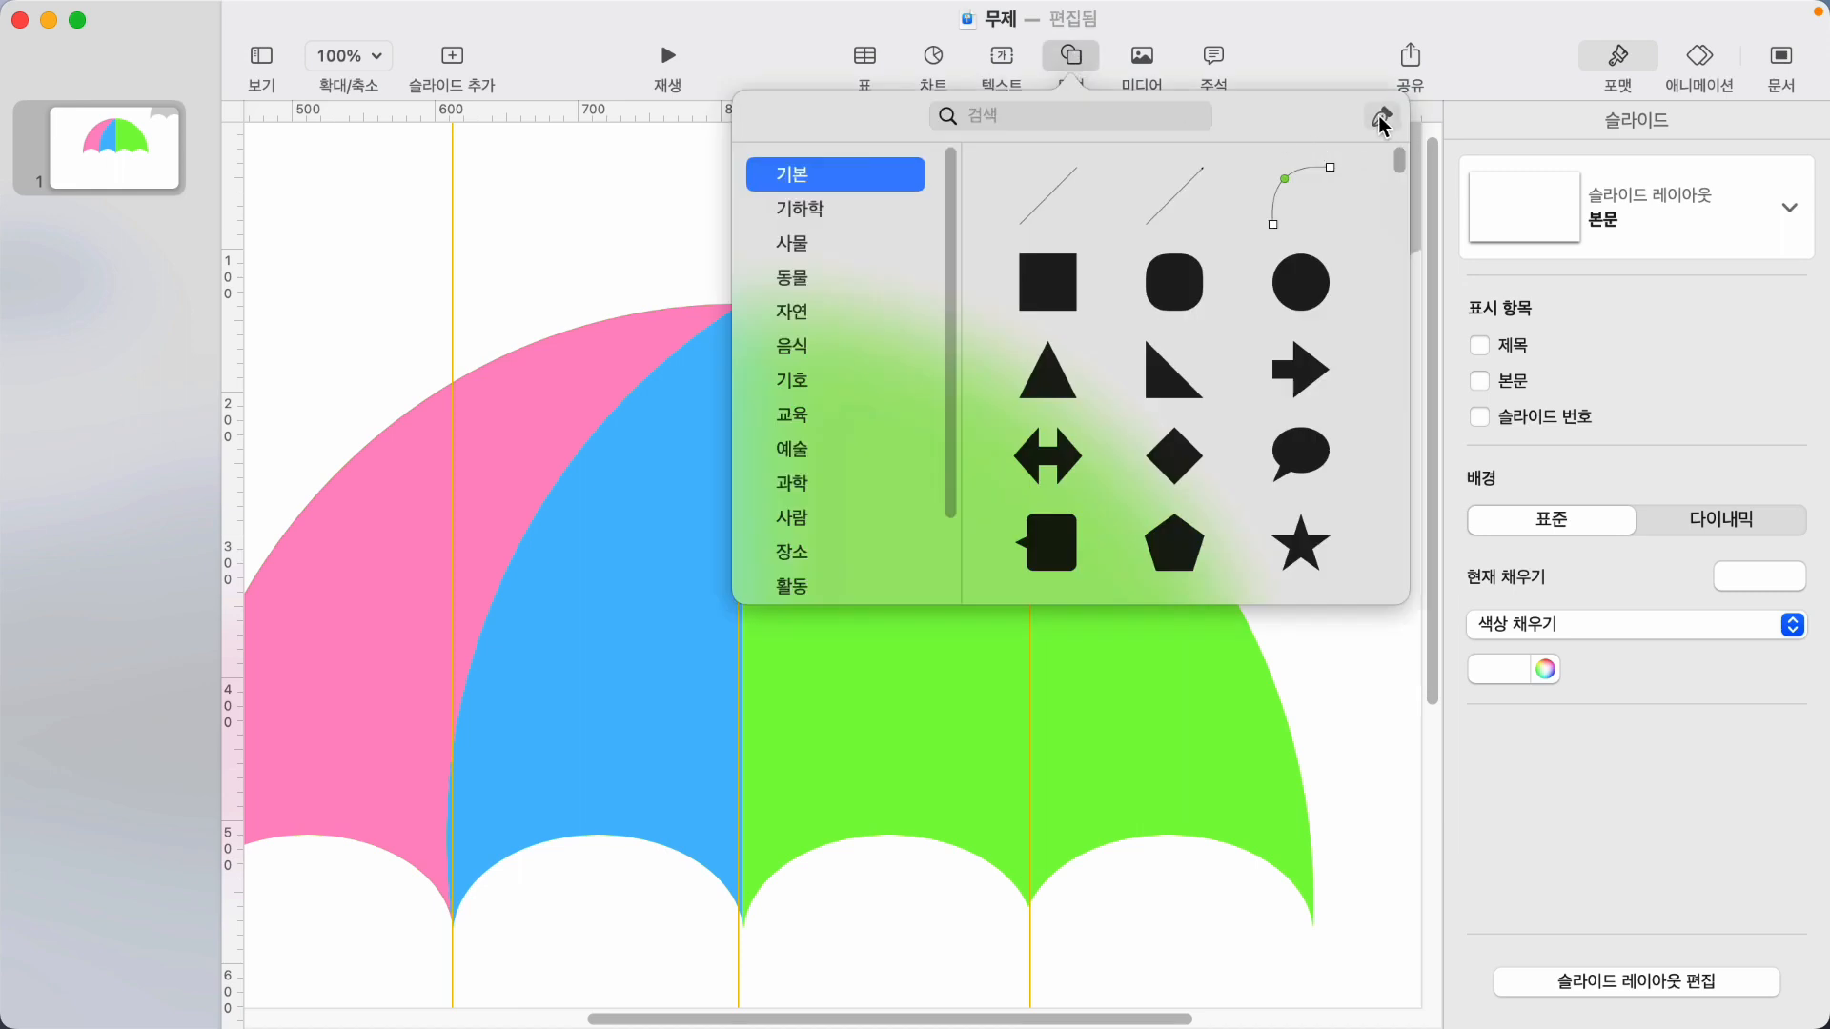
click(1375, 118)
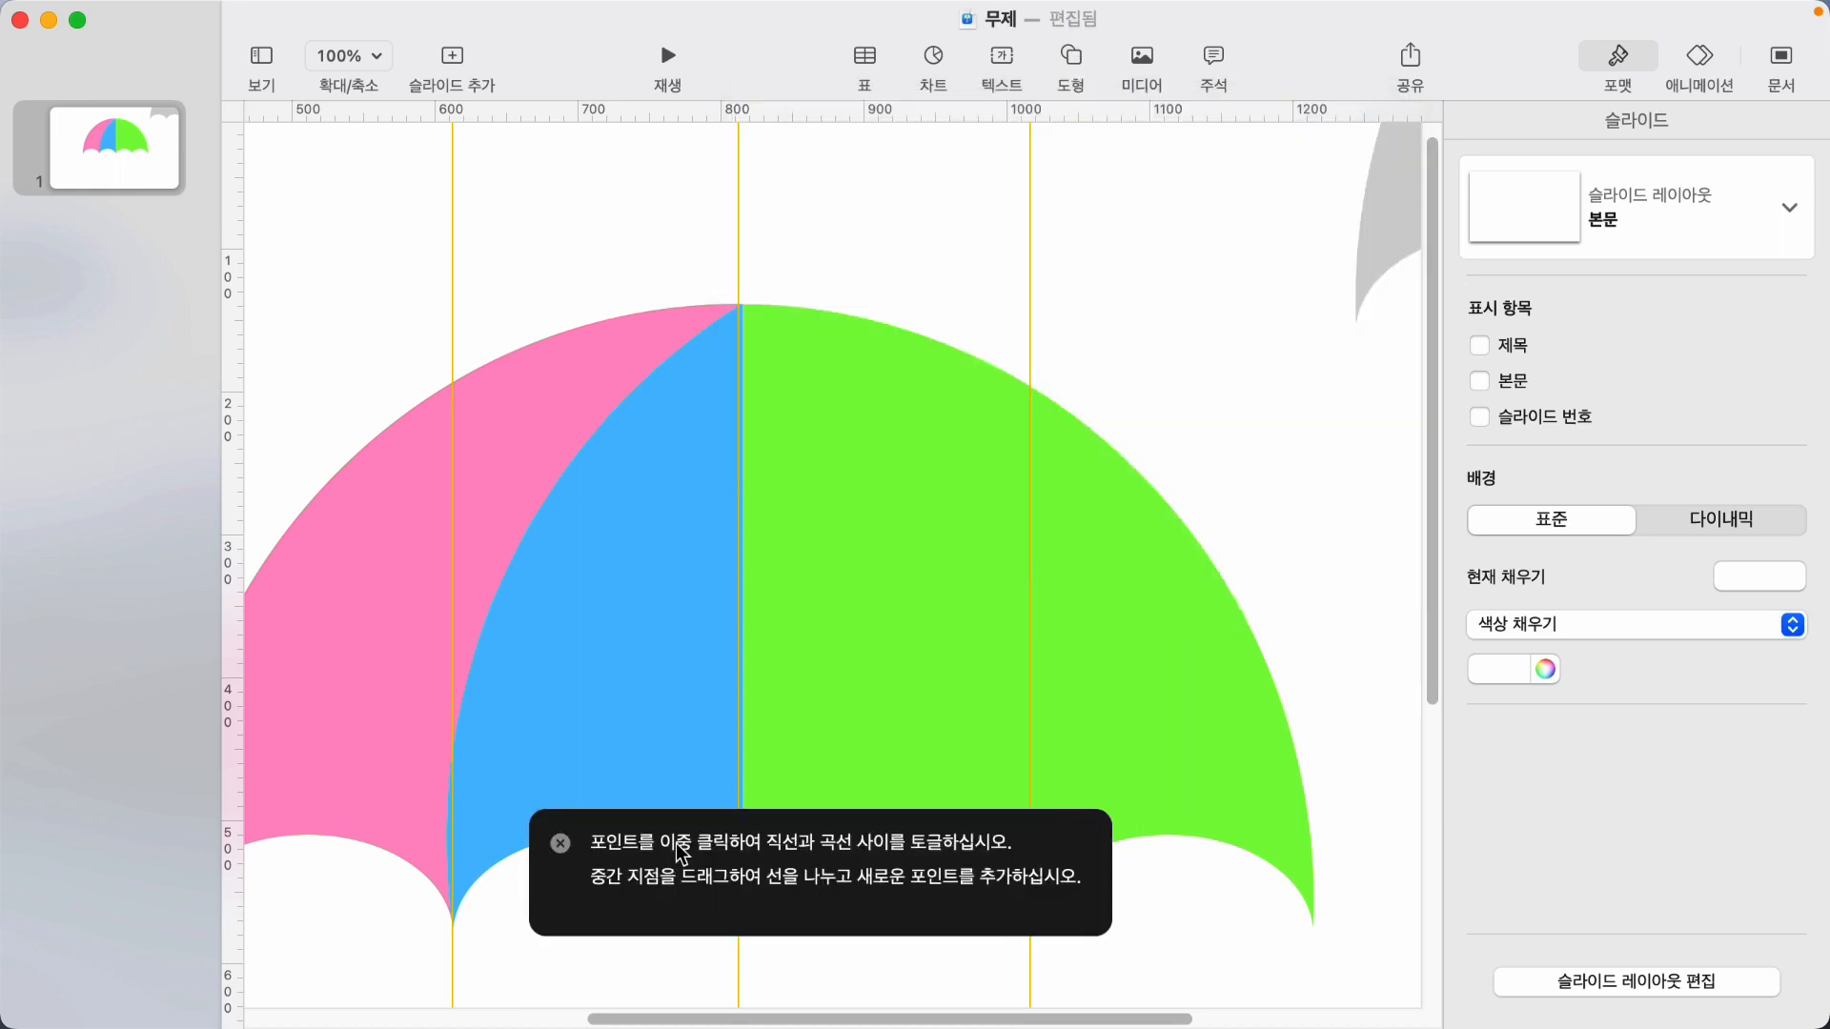
drag(694, 821, 1496, 848)
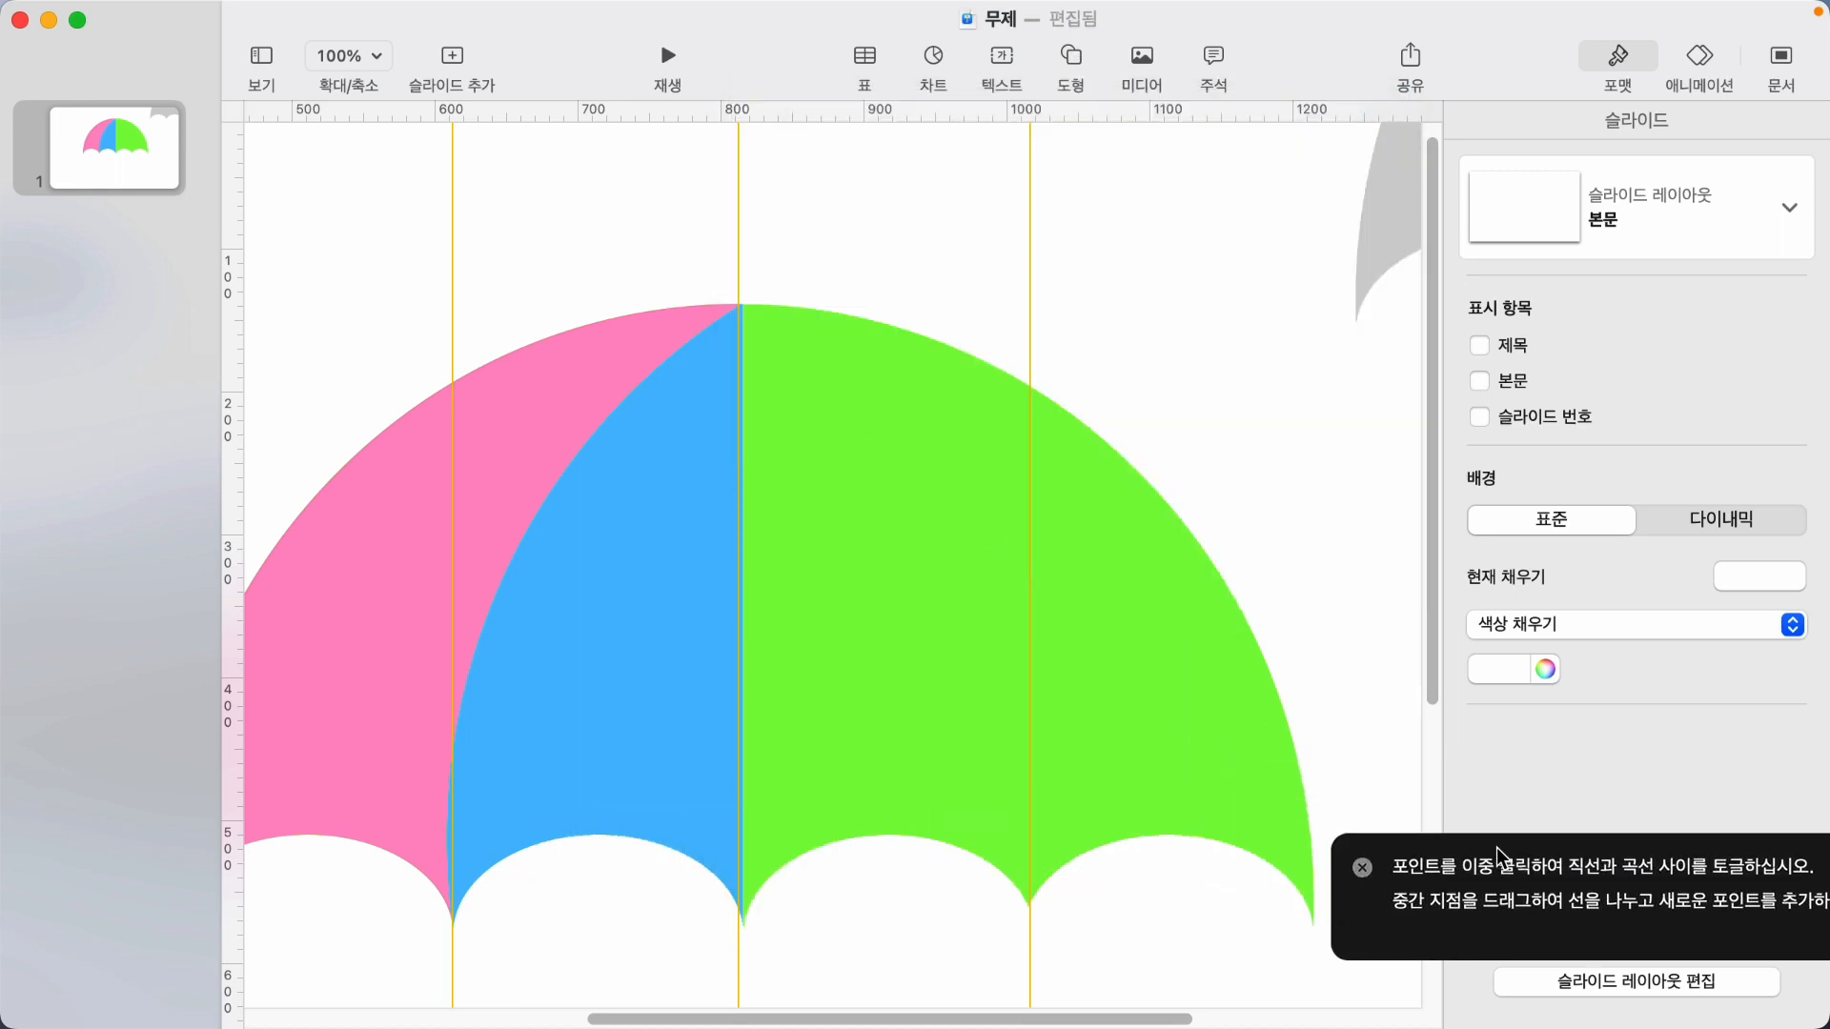
click(743, 307)
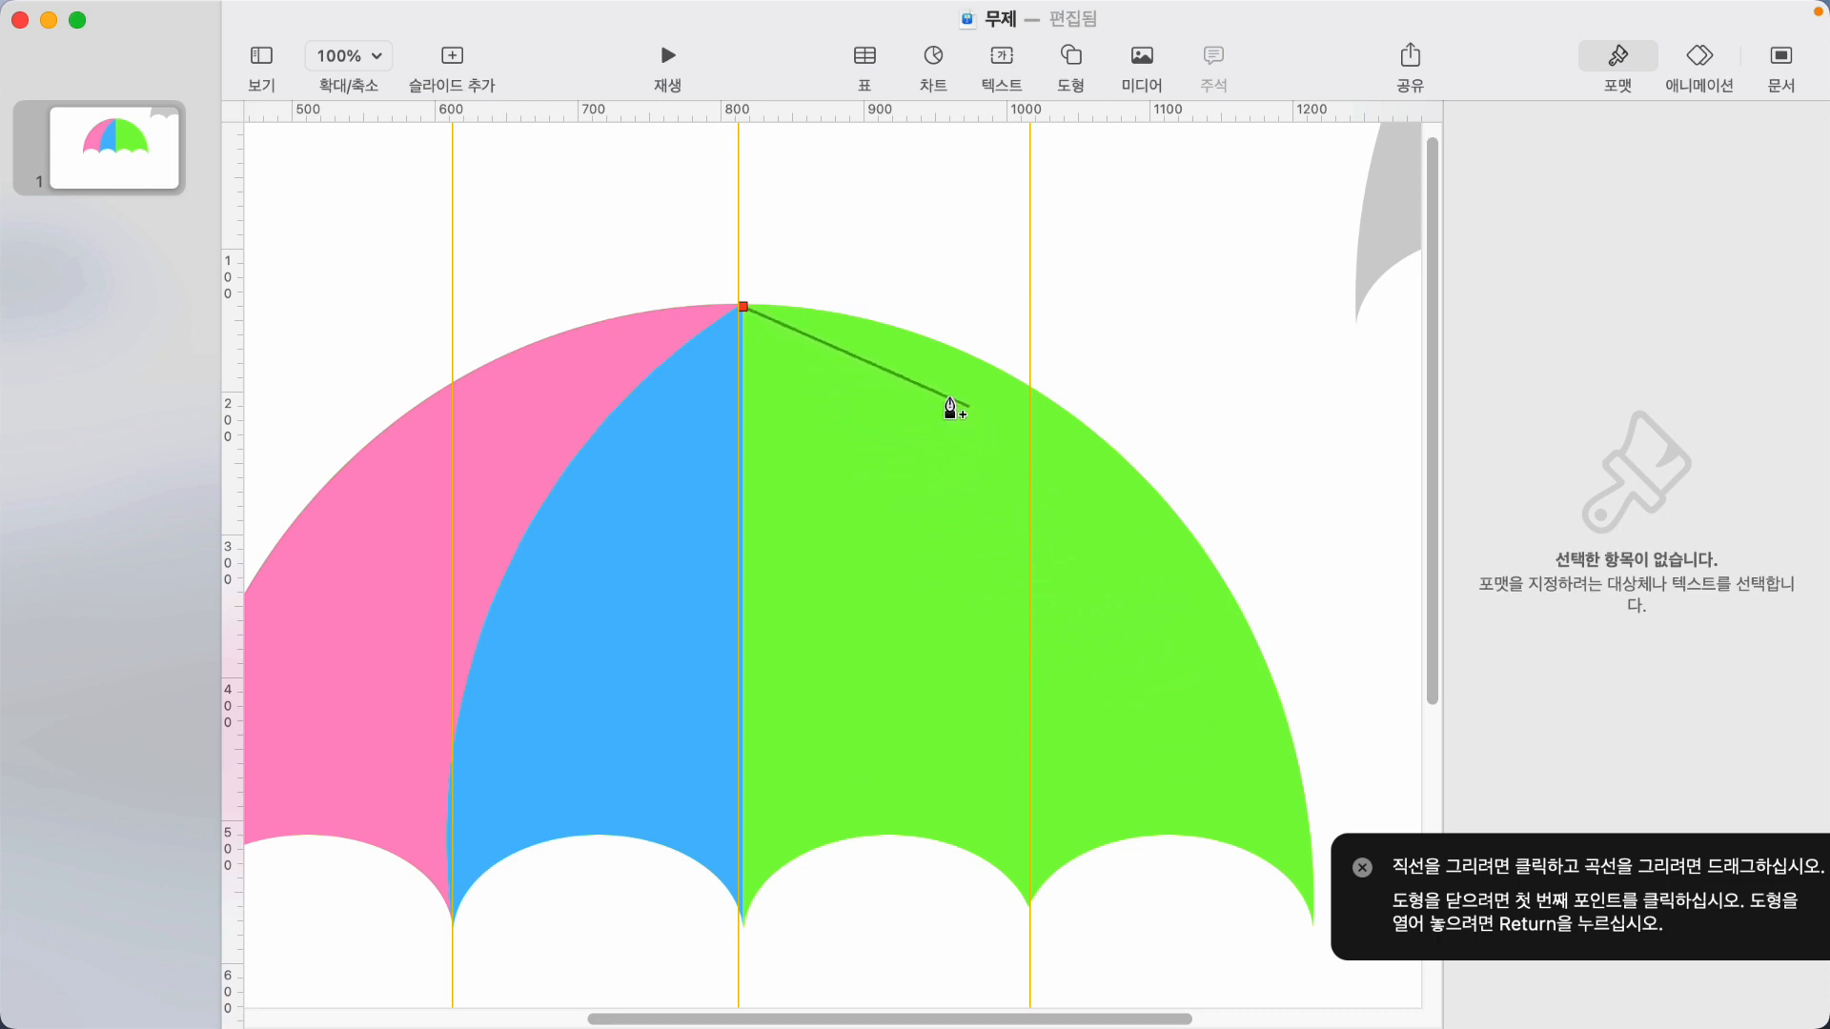
click(1029, 911)
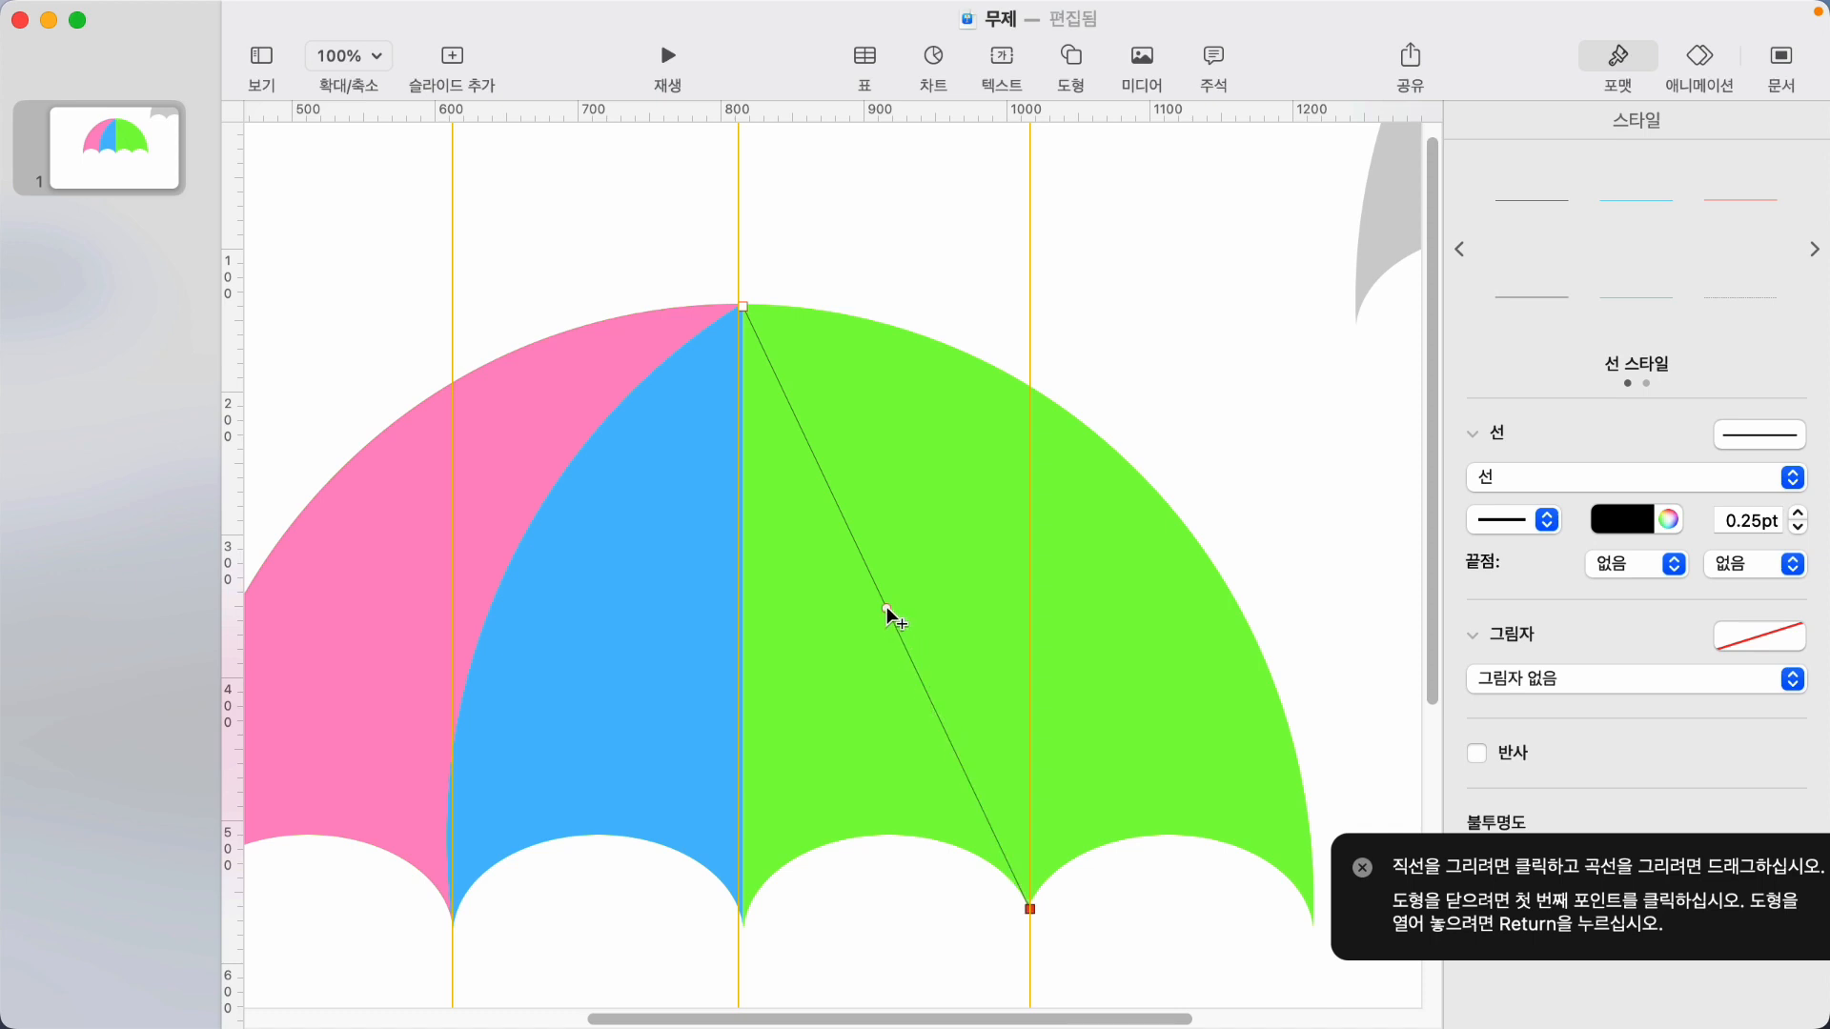
drag(887, 606, 974, 568)
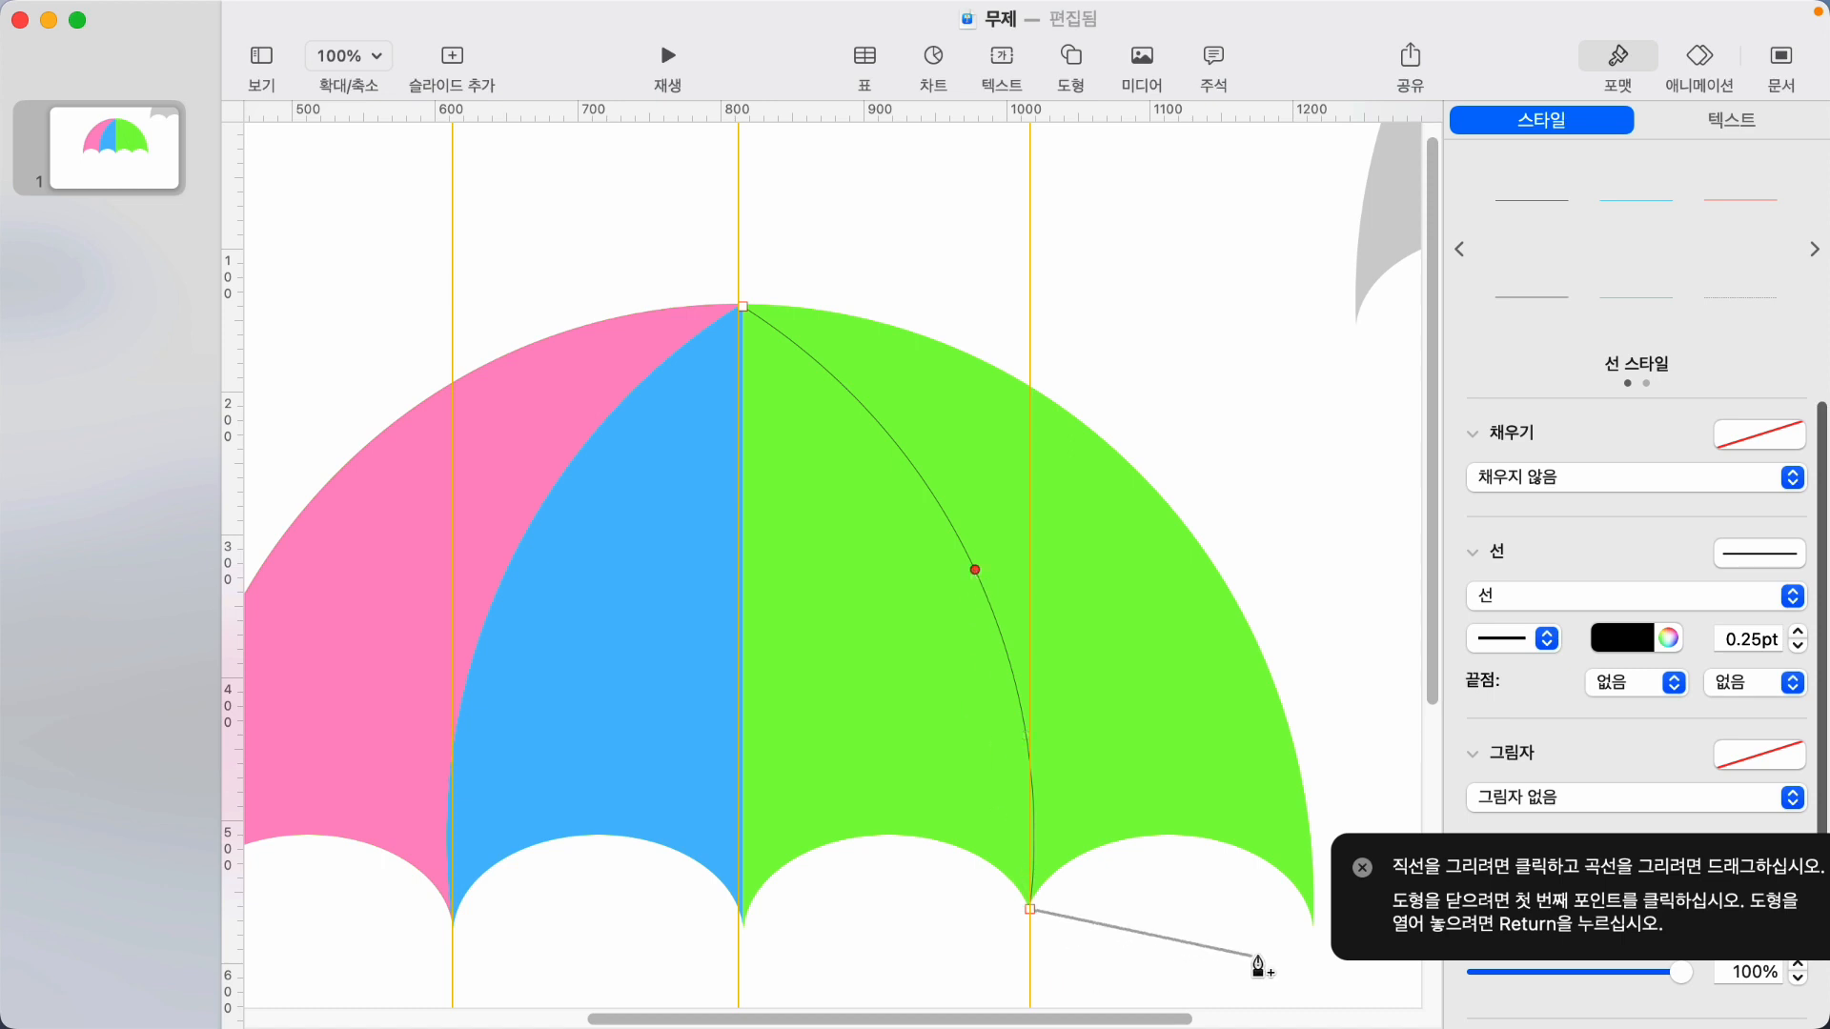
click(1336, 974)
click(1368, 553)
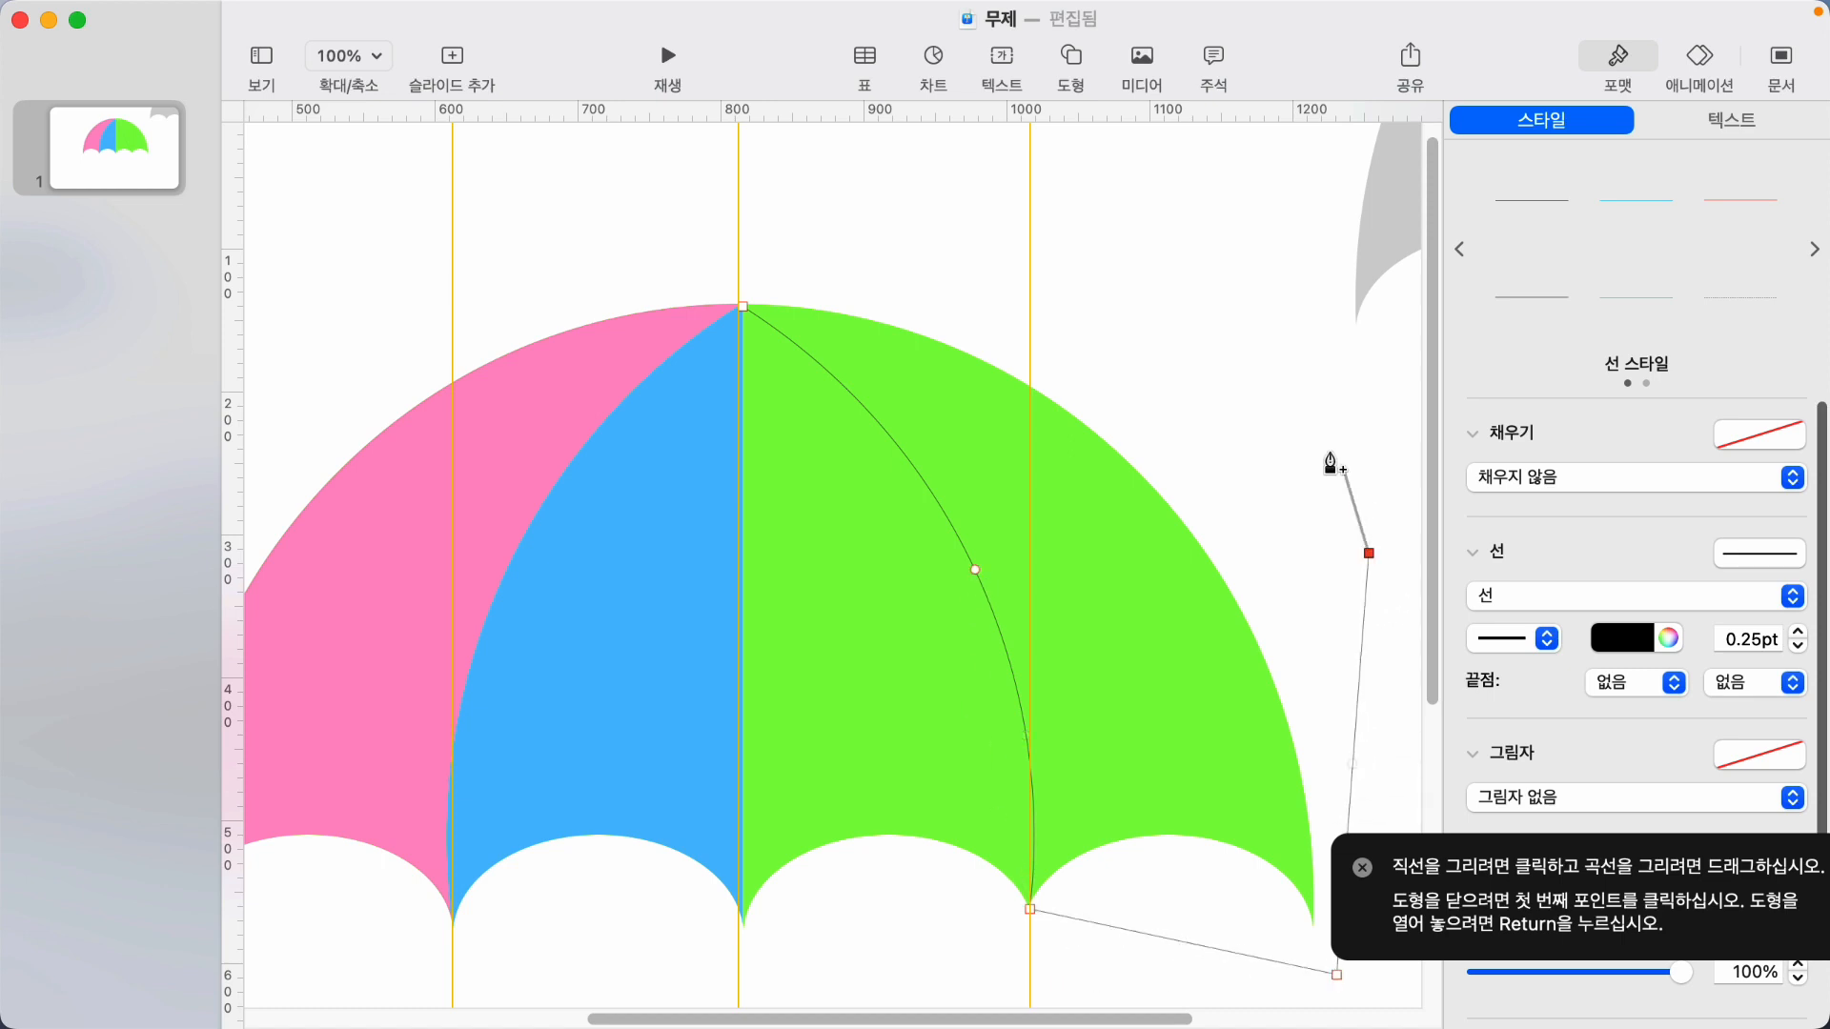
click(1124, 286)
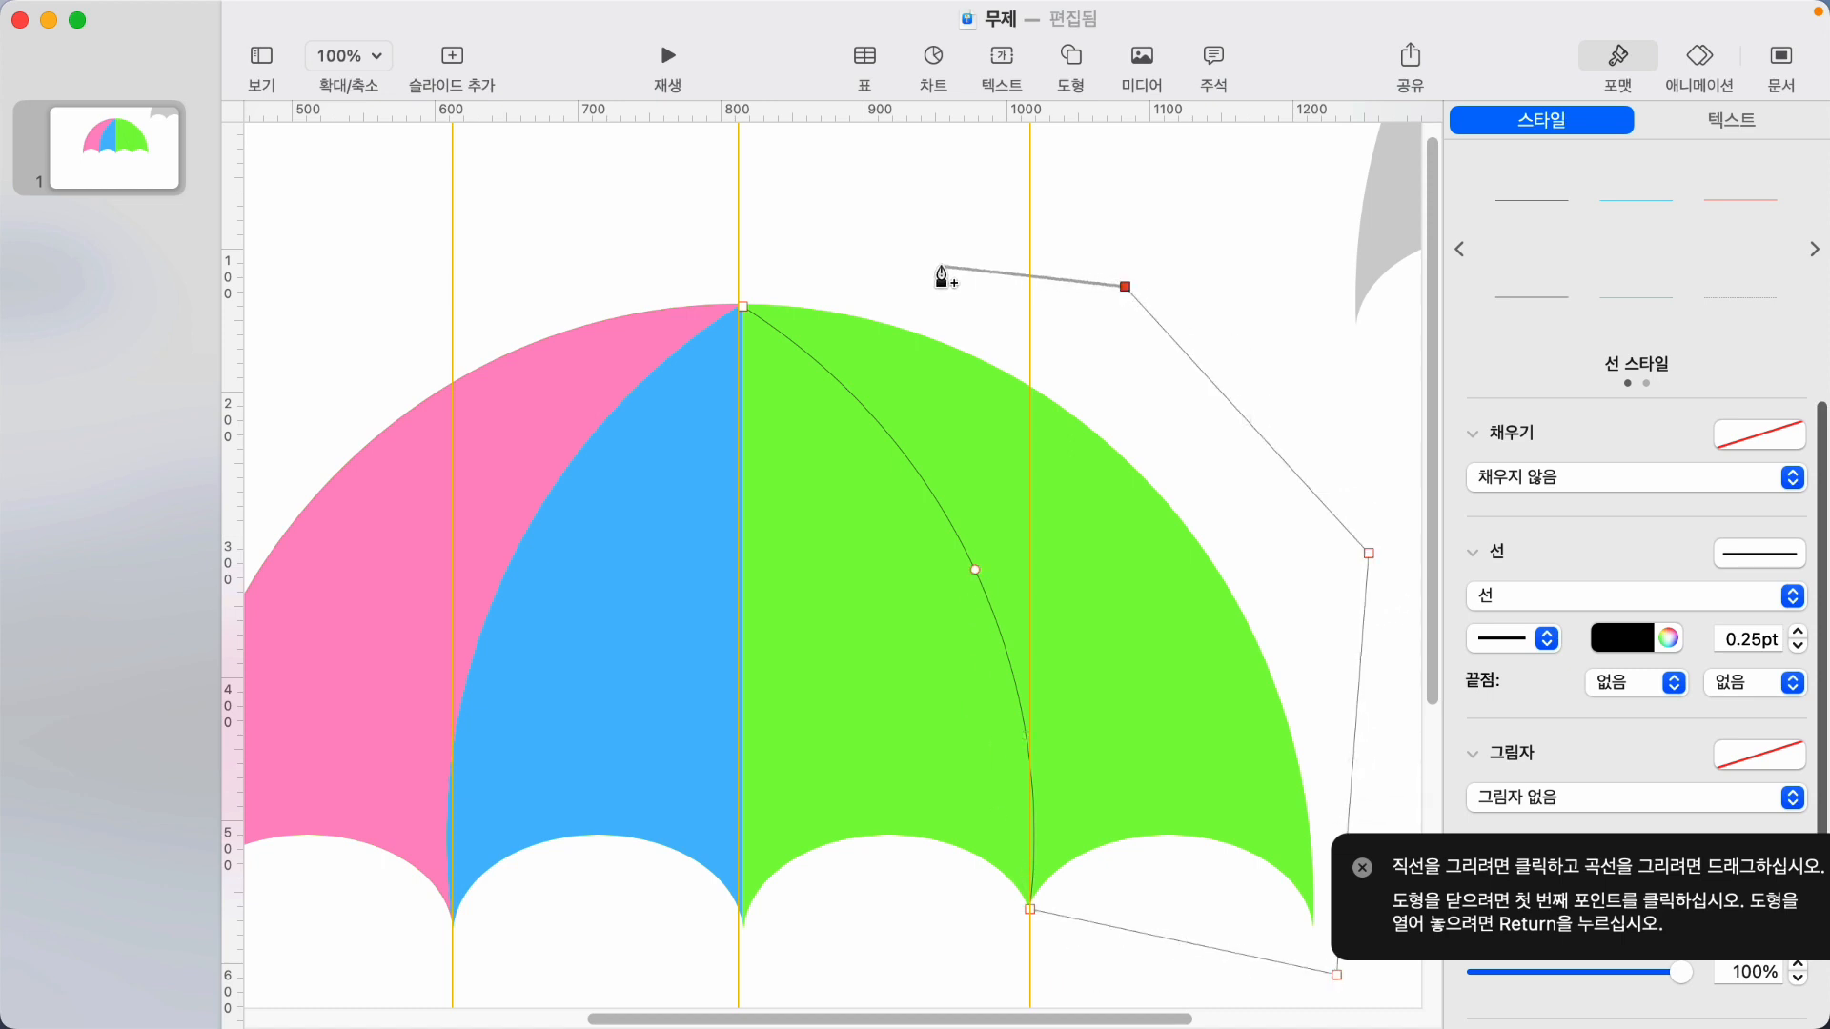
click(743, 306)
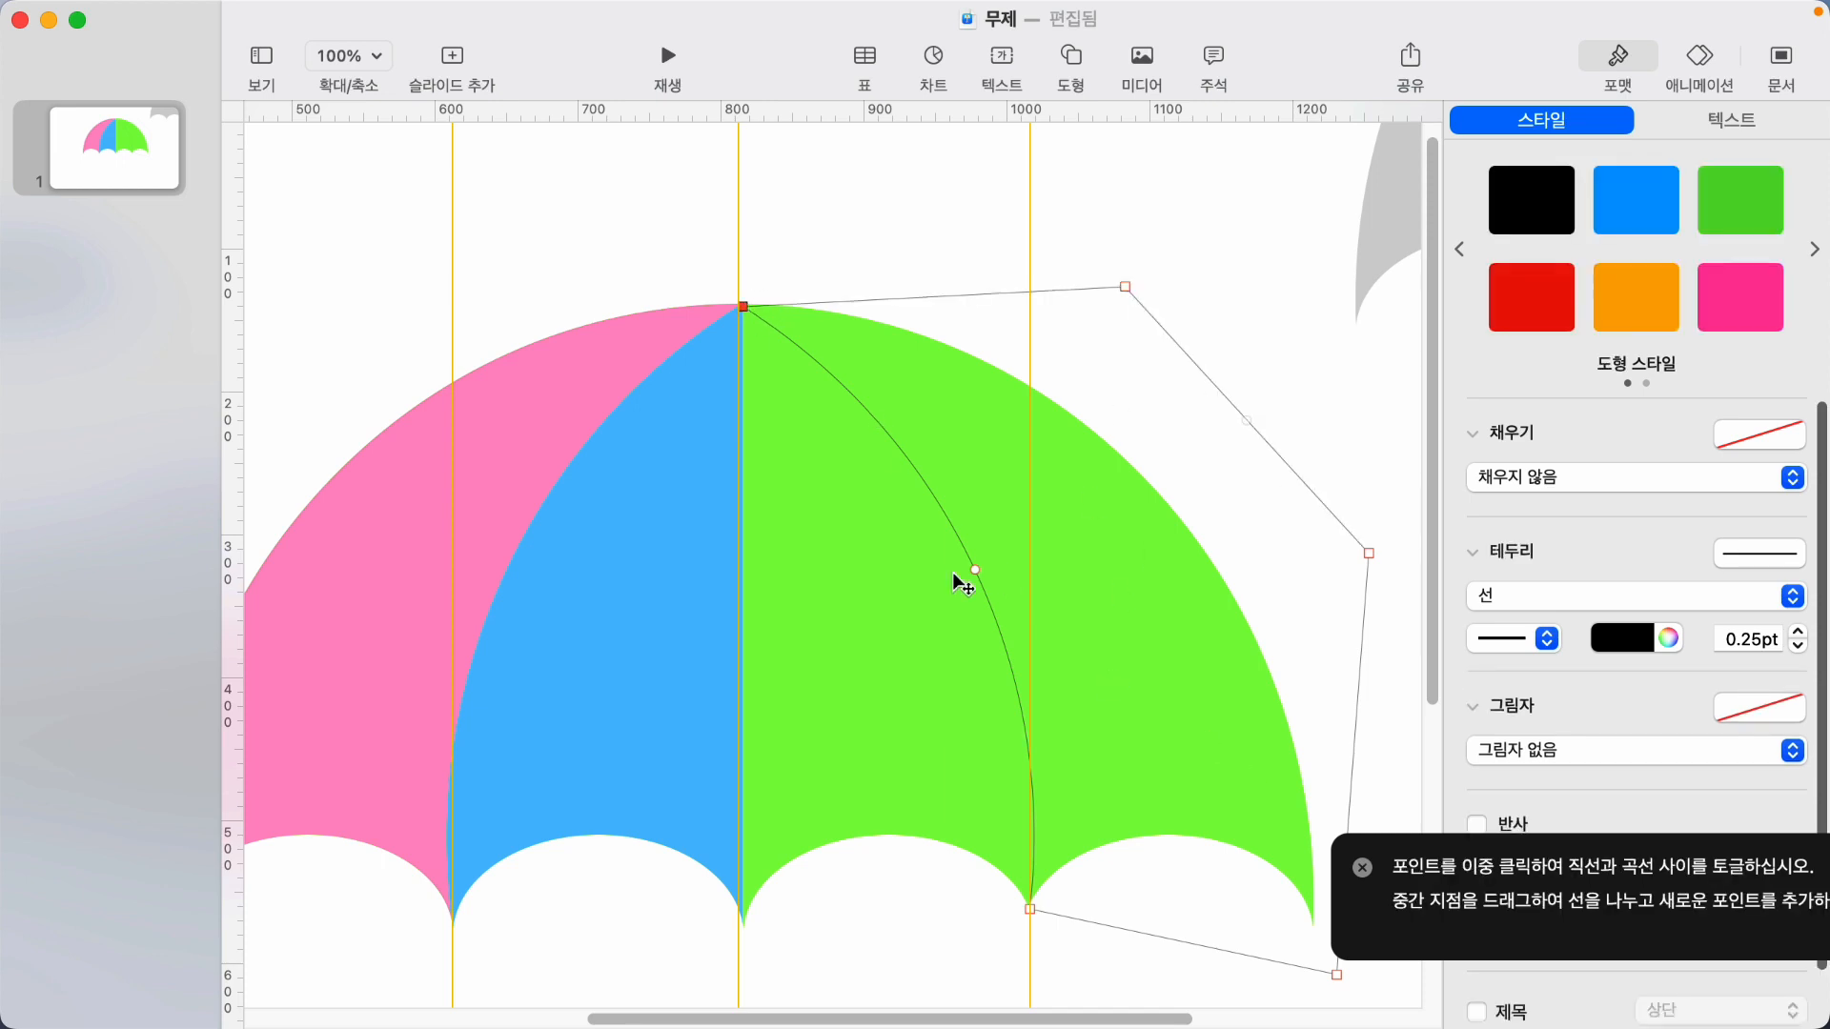
Intersect the green canopy with the pen outline, keeping only the outer right green panel above the yellow canopy.
click(907, 678)
click(910, 728)
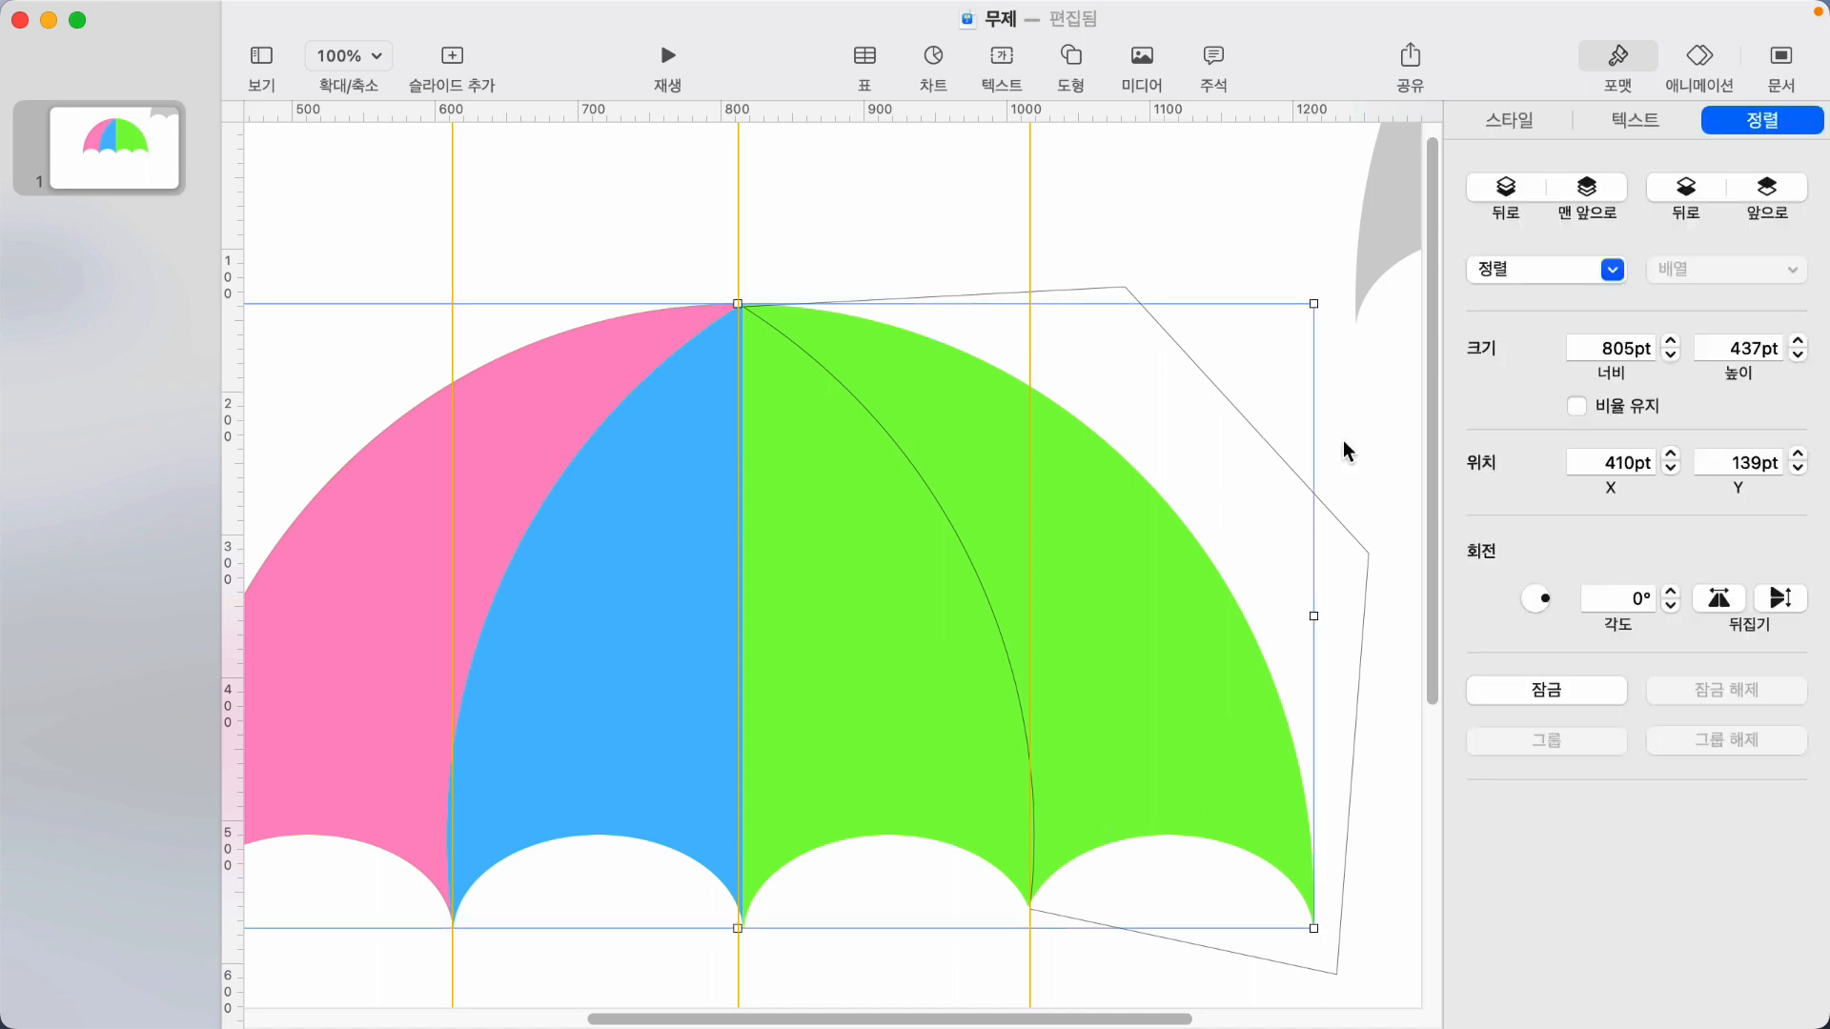
shift+click(1121, 284)
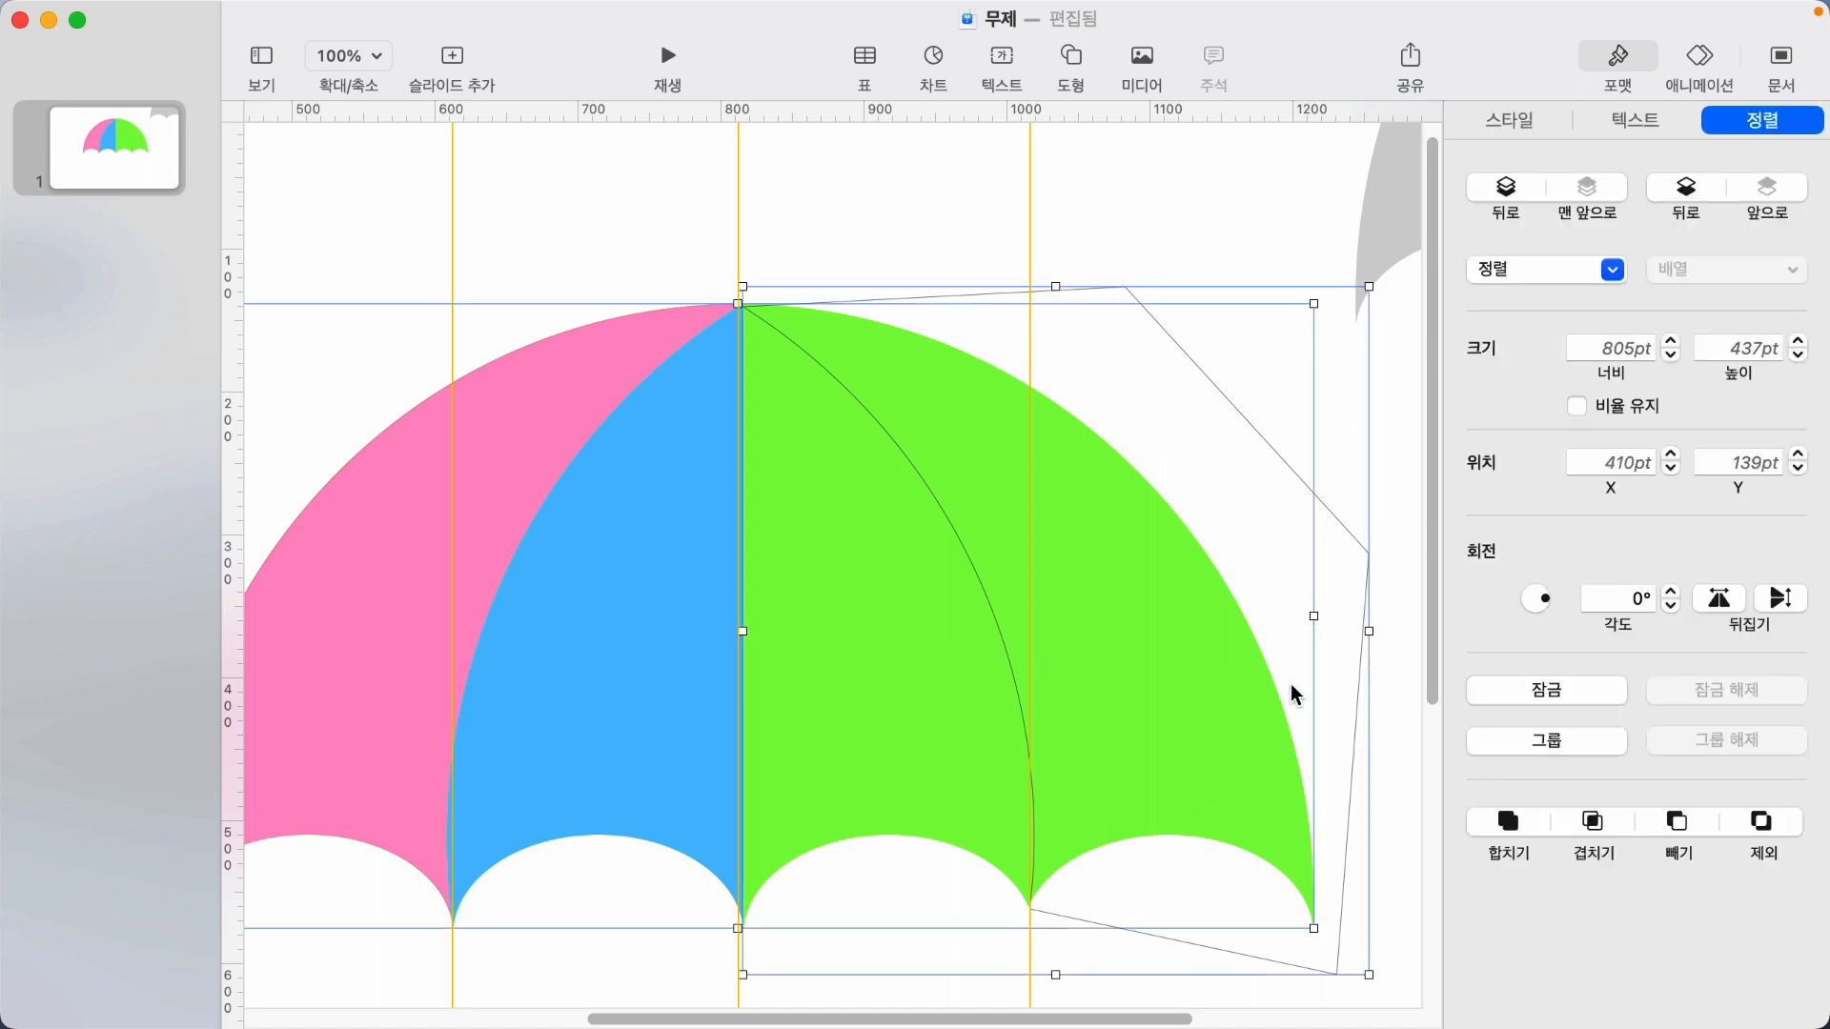
click(1599, 818)
click(858, 238)
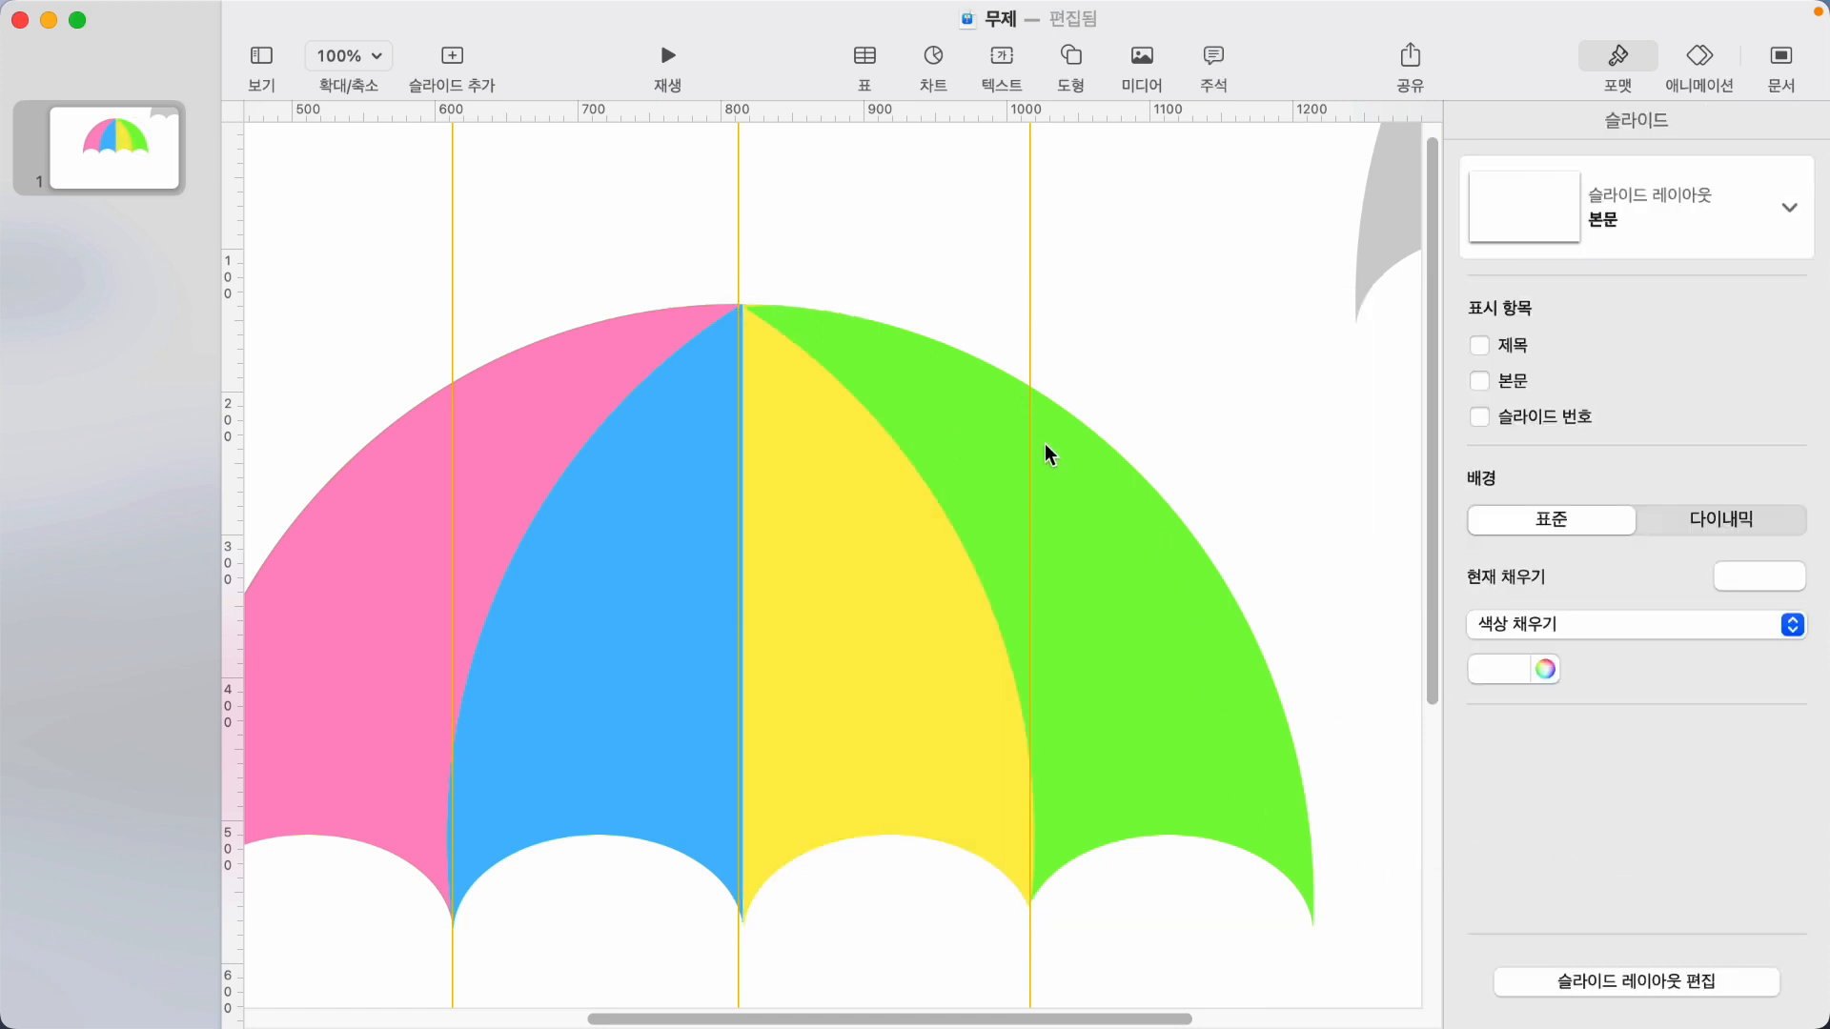
click(1139, 606)
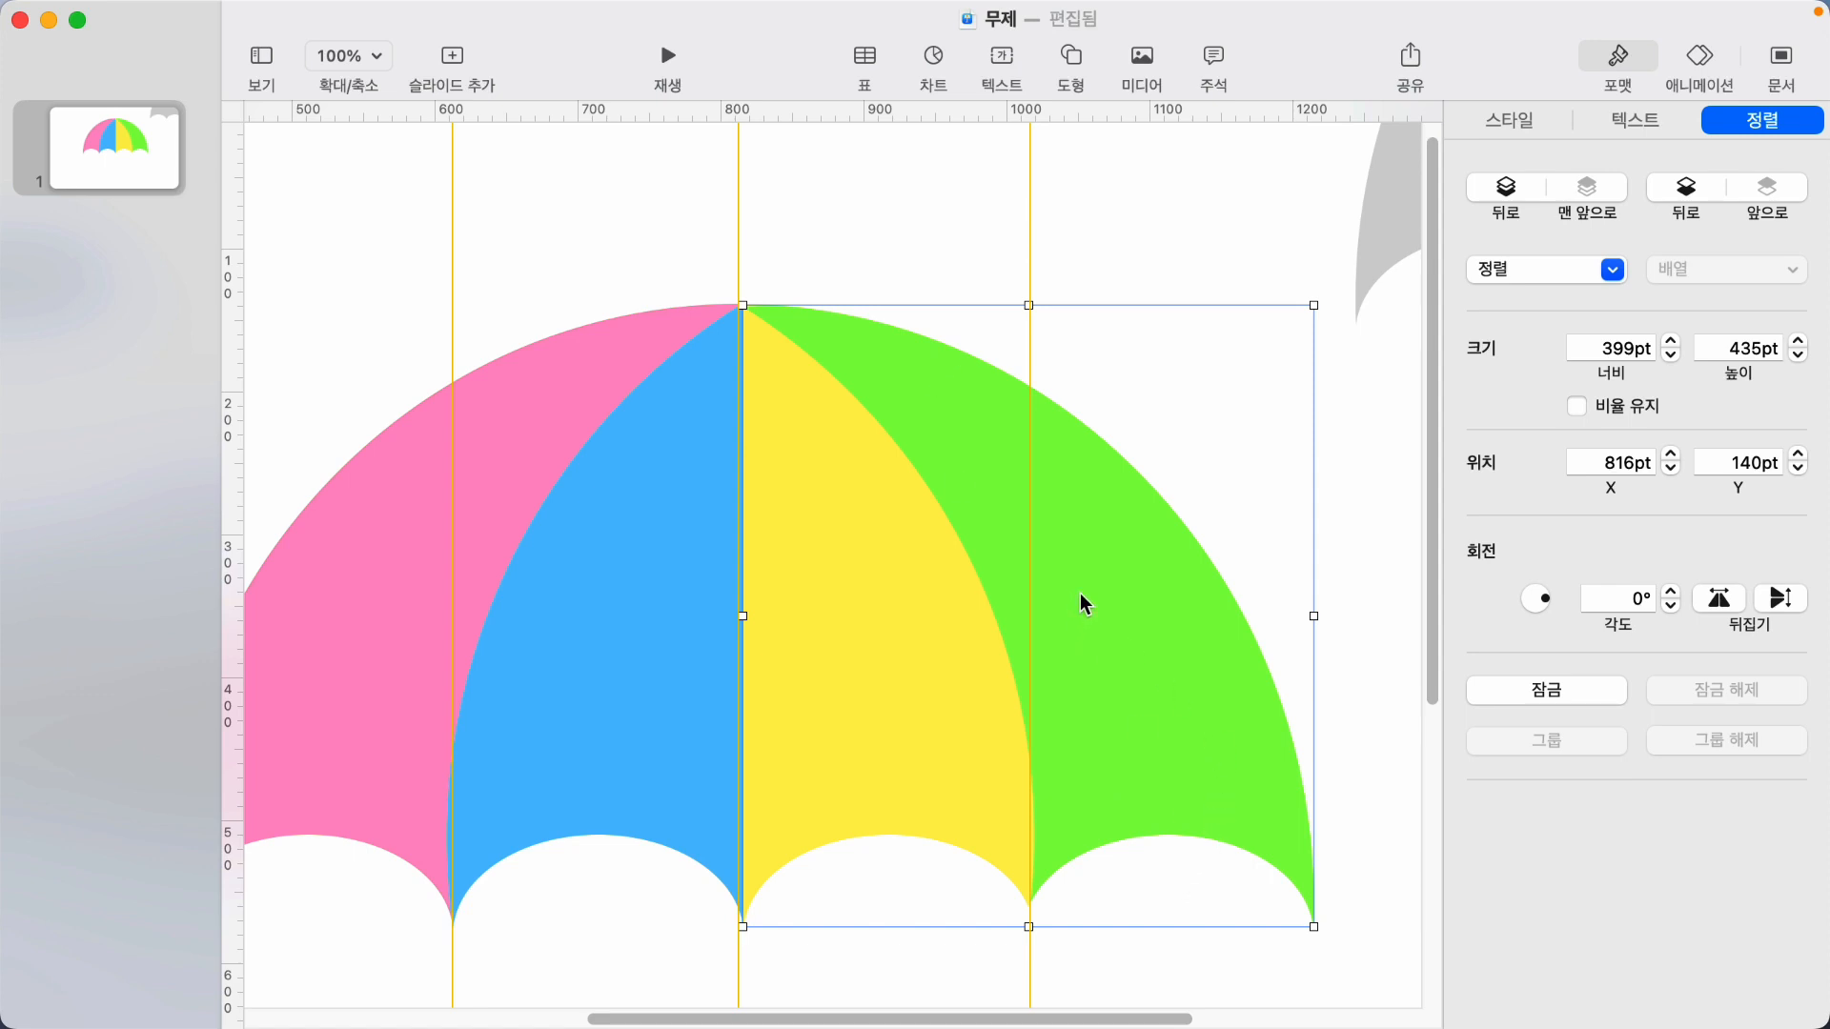
click(937, 215)
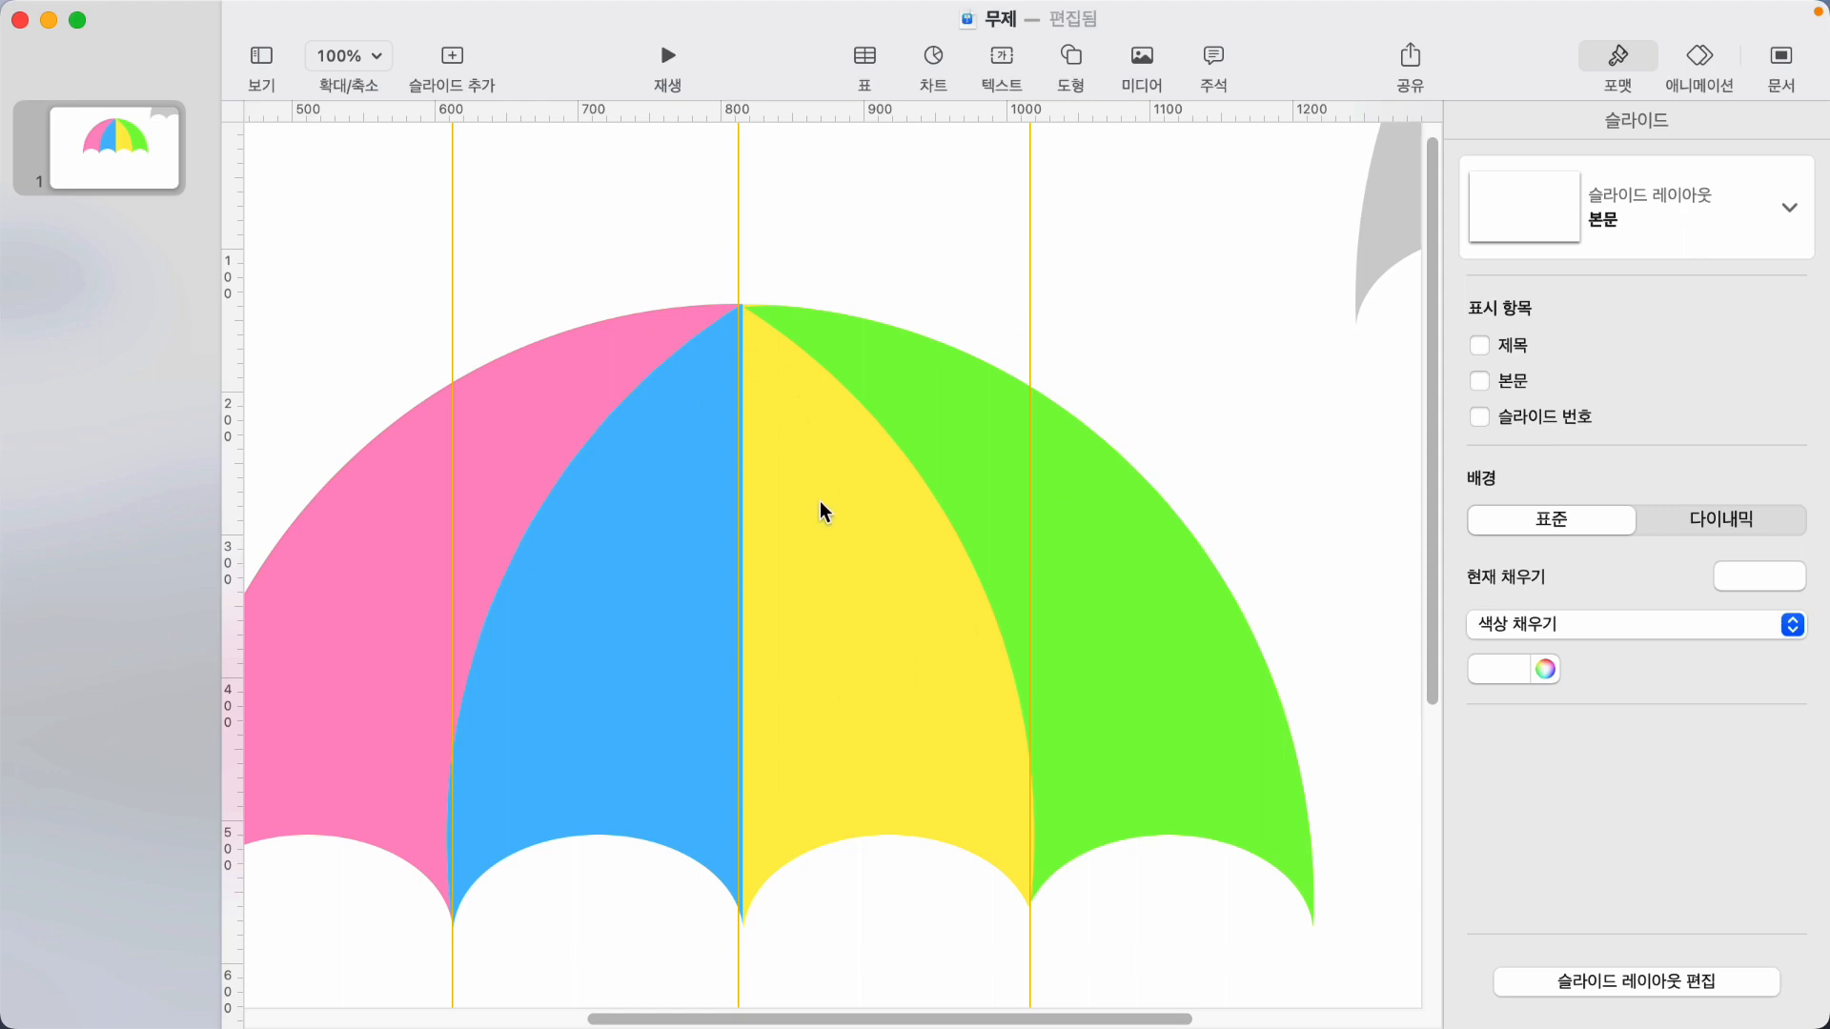
Duplicate the pink, blue and green panels together and move the copies below the umbrella, to about X 397 pt, Y 456 pt.
click(385, 57)
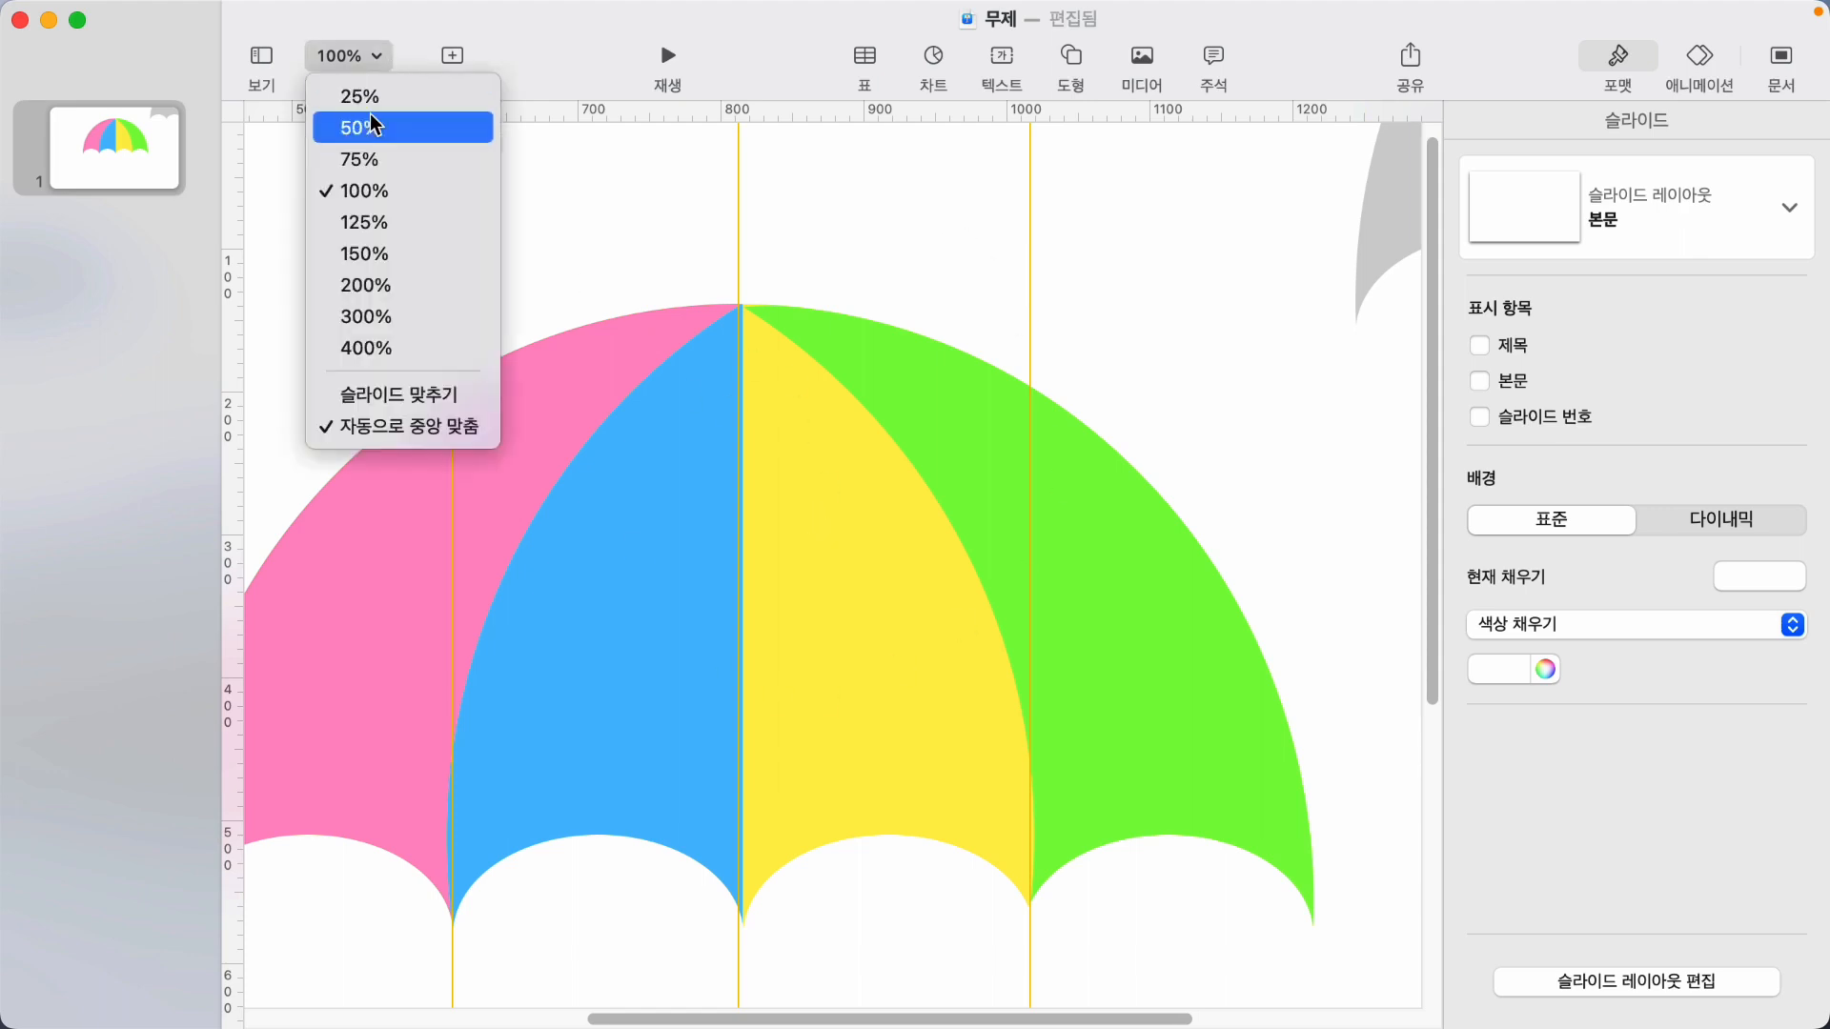
click(400, 393)
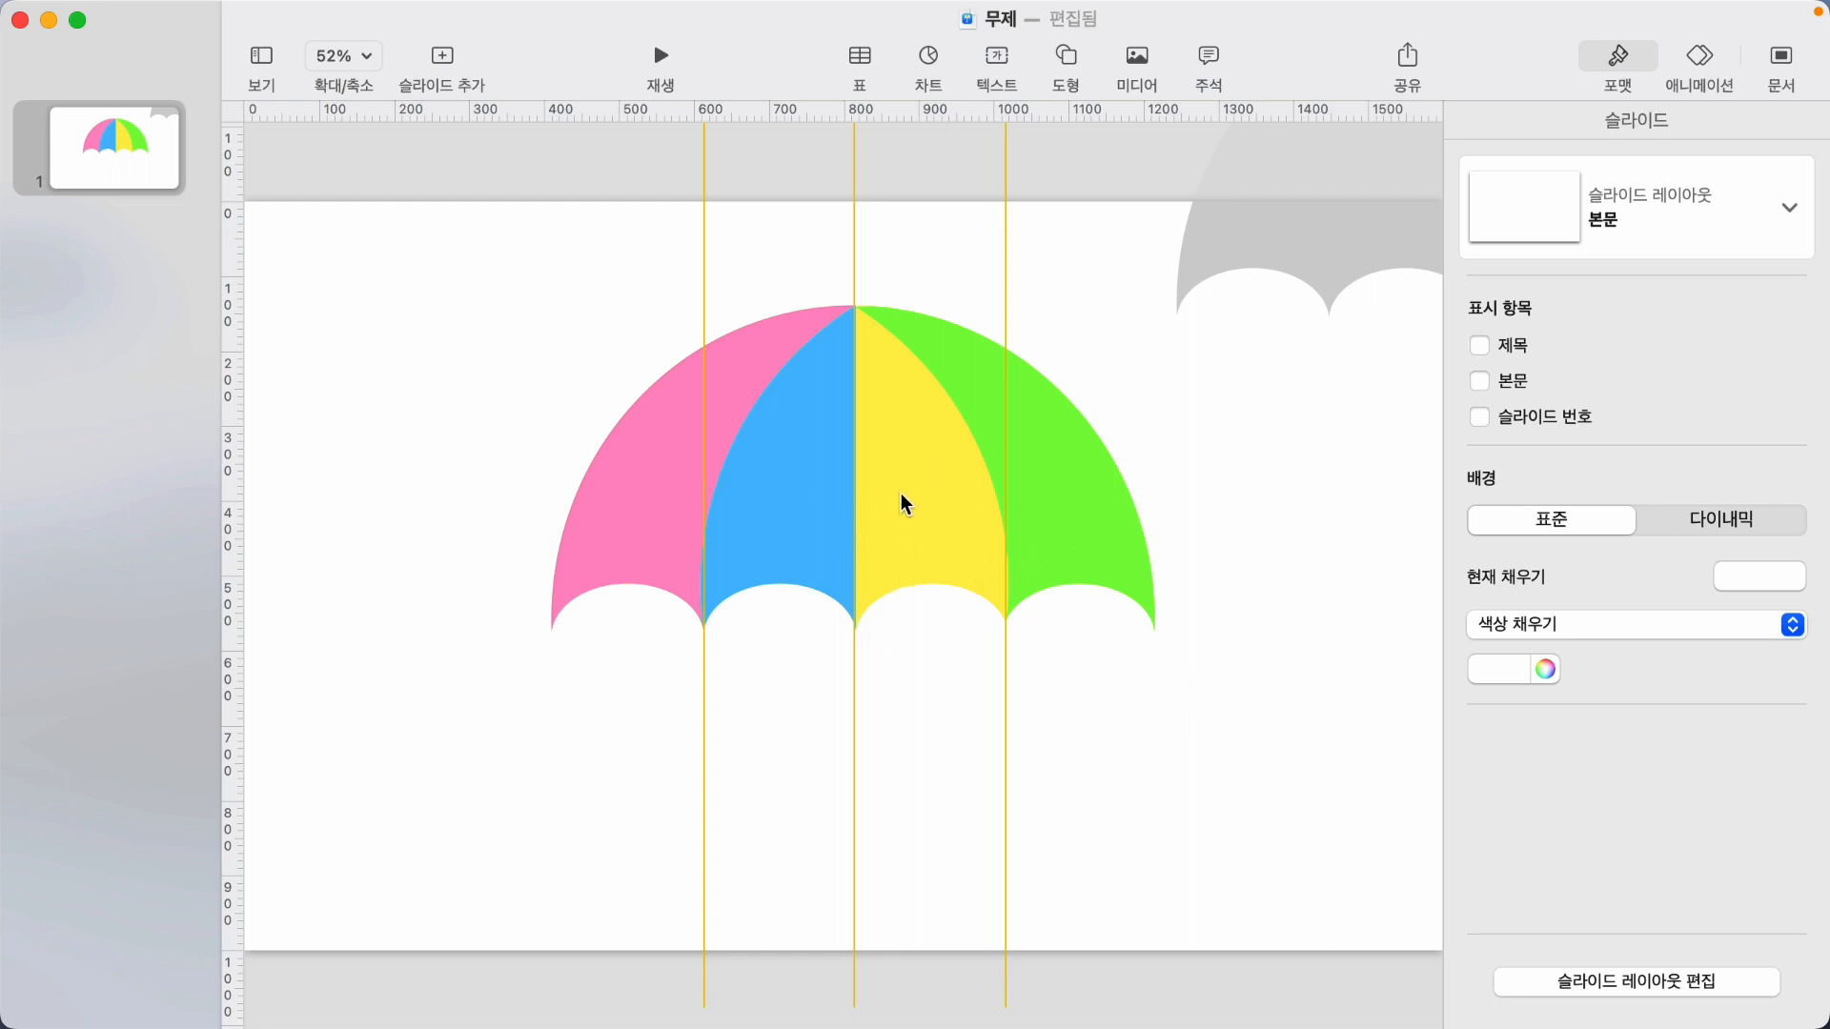
click(874, 502)
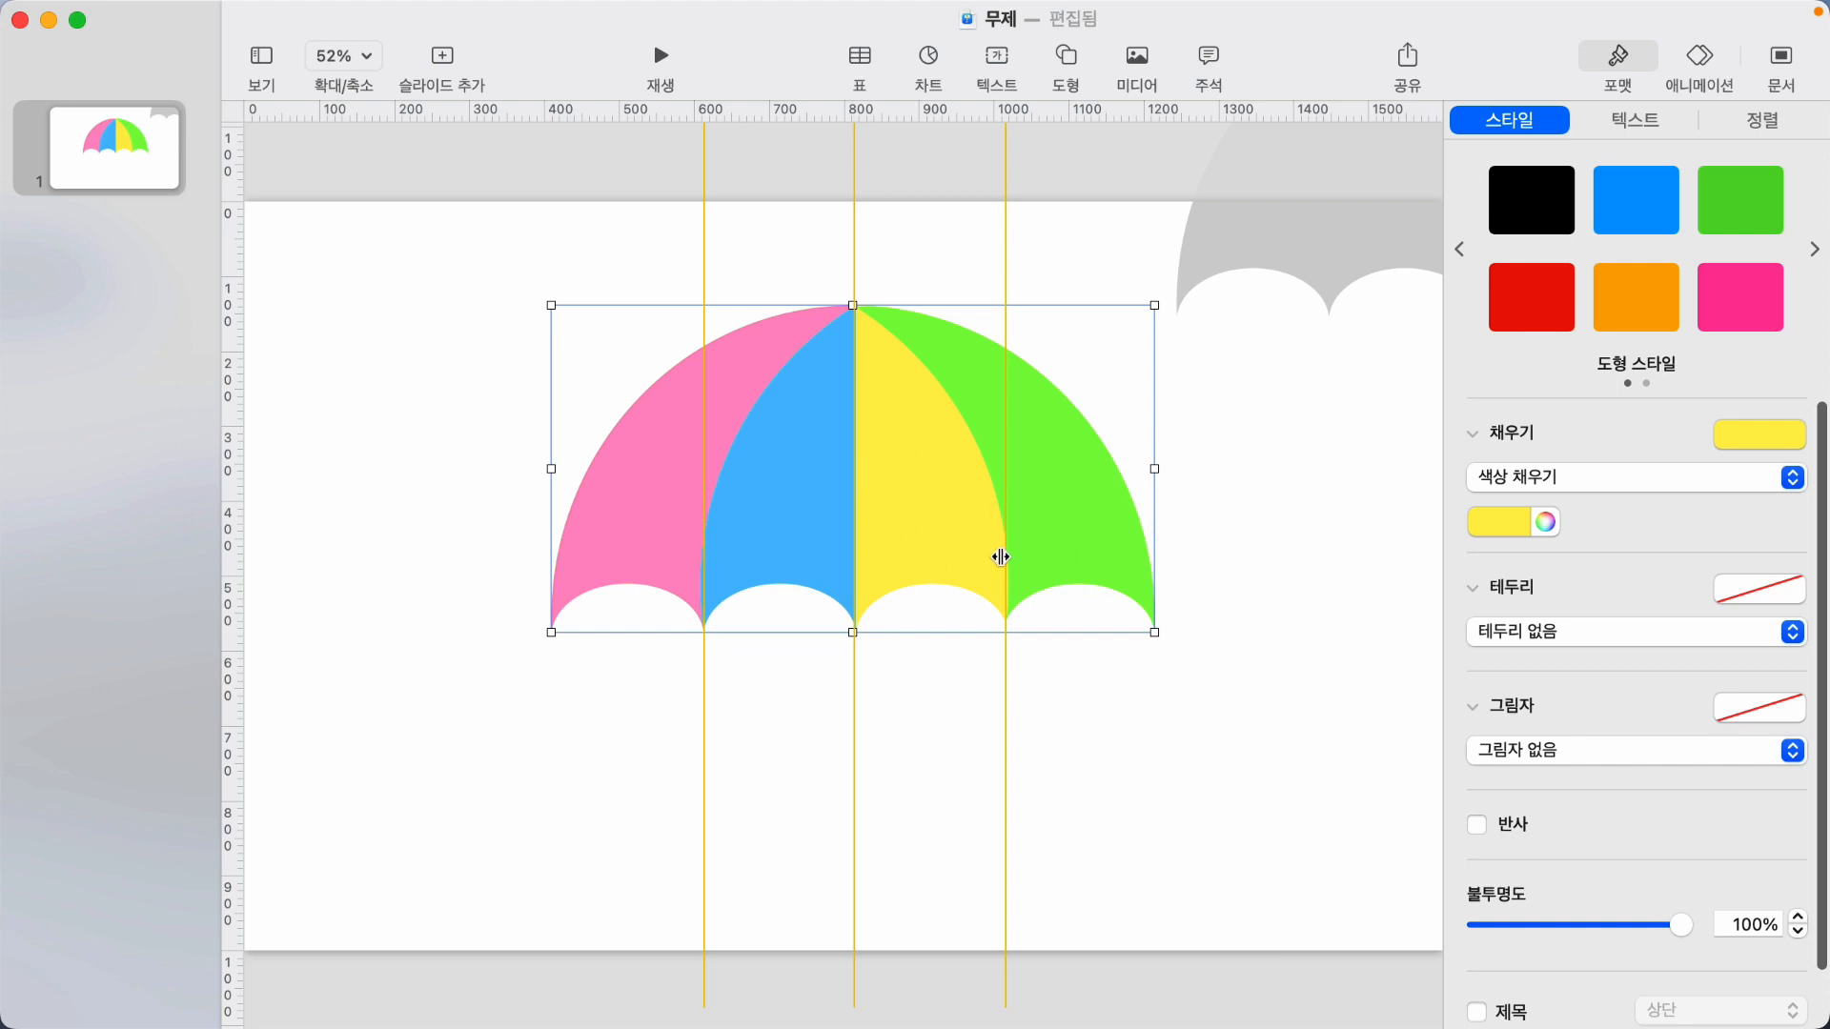
click(1077, 712)
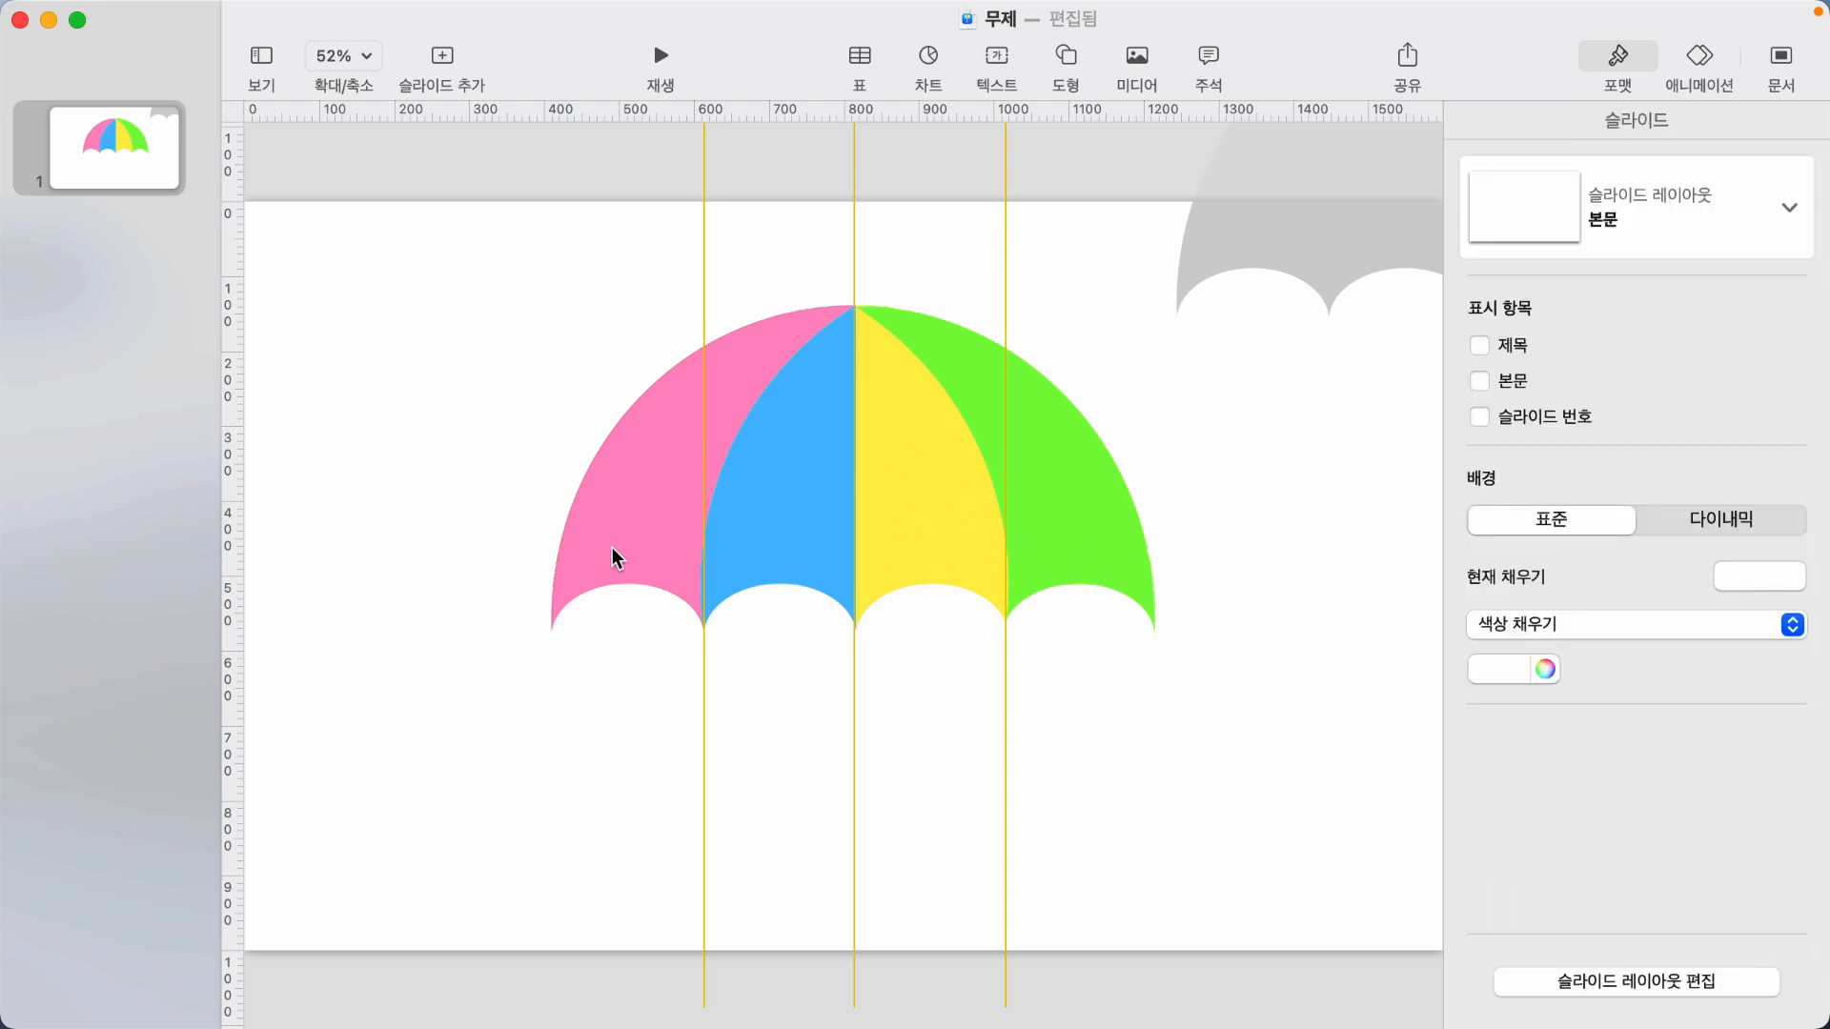
click(598, 514)
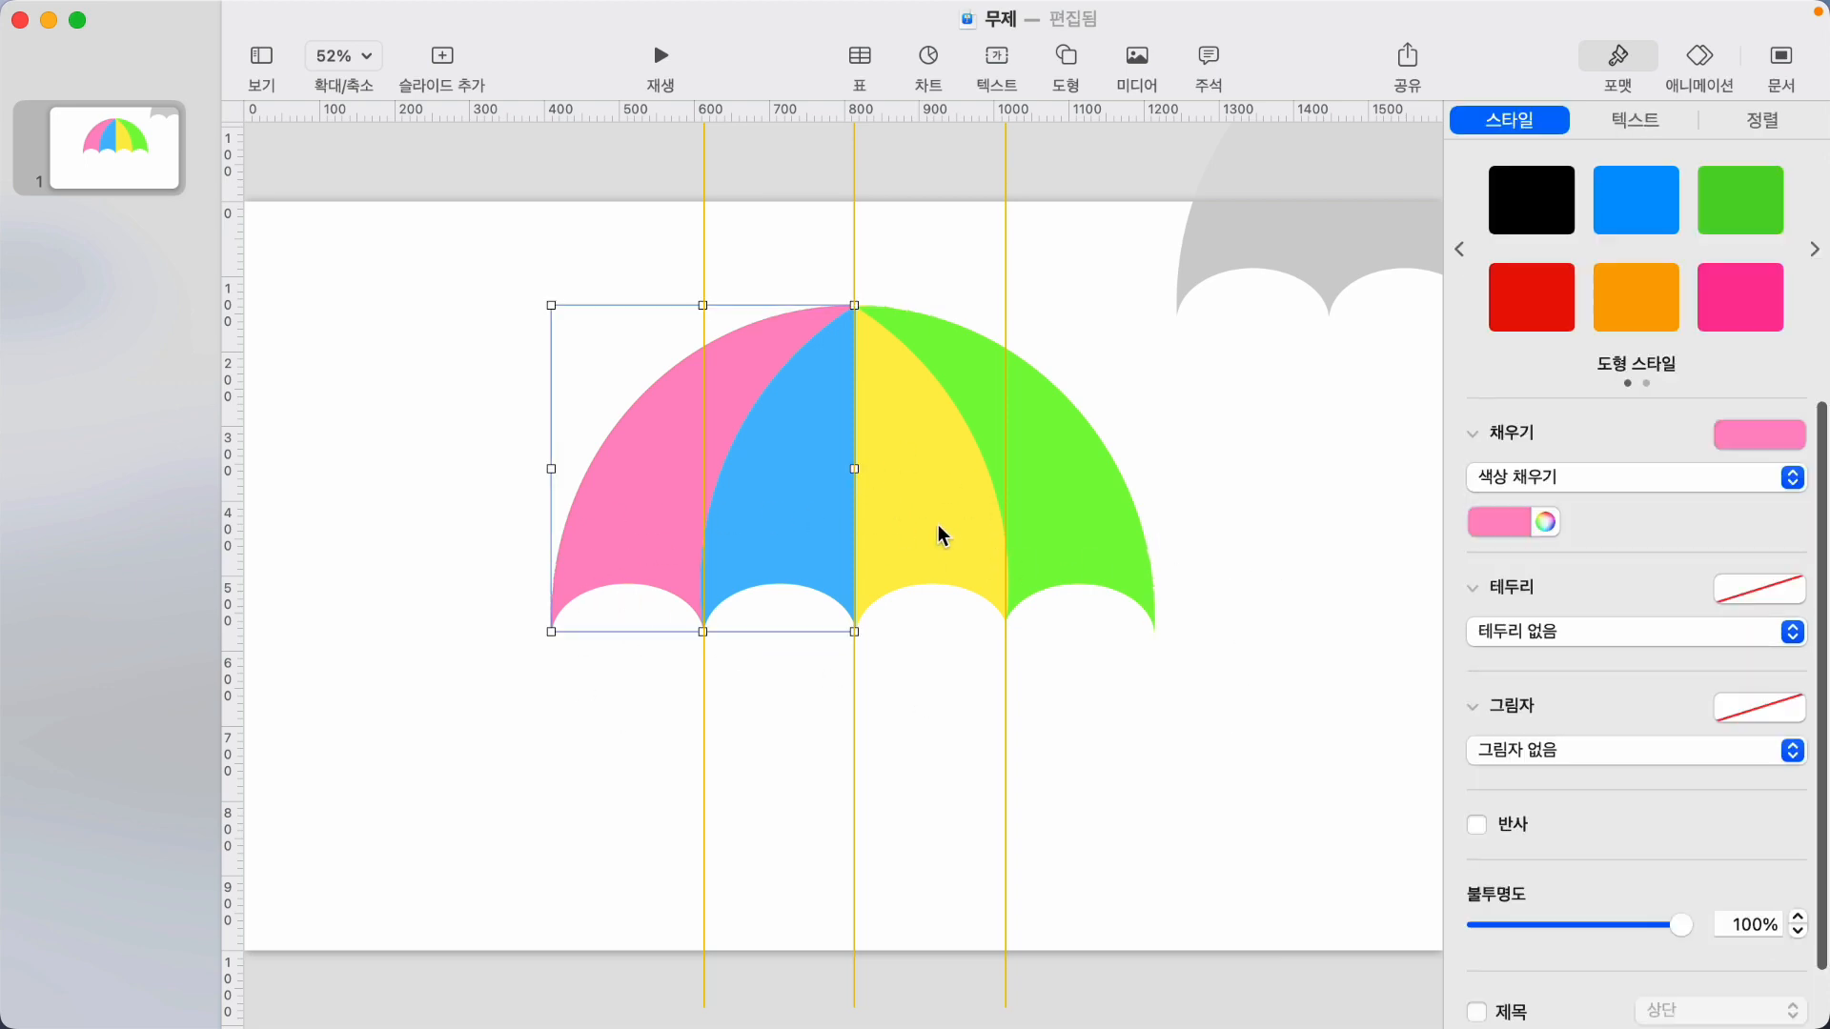
shift+click(782, 503)
shift+click(1090, 513)
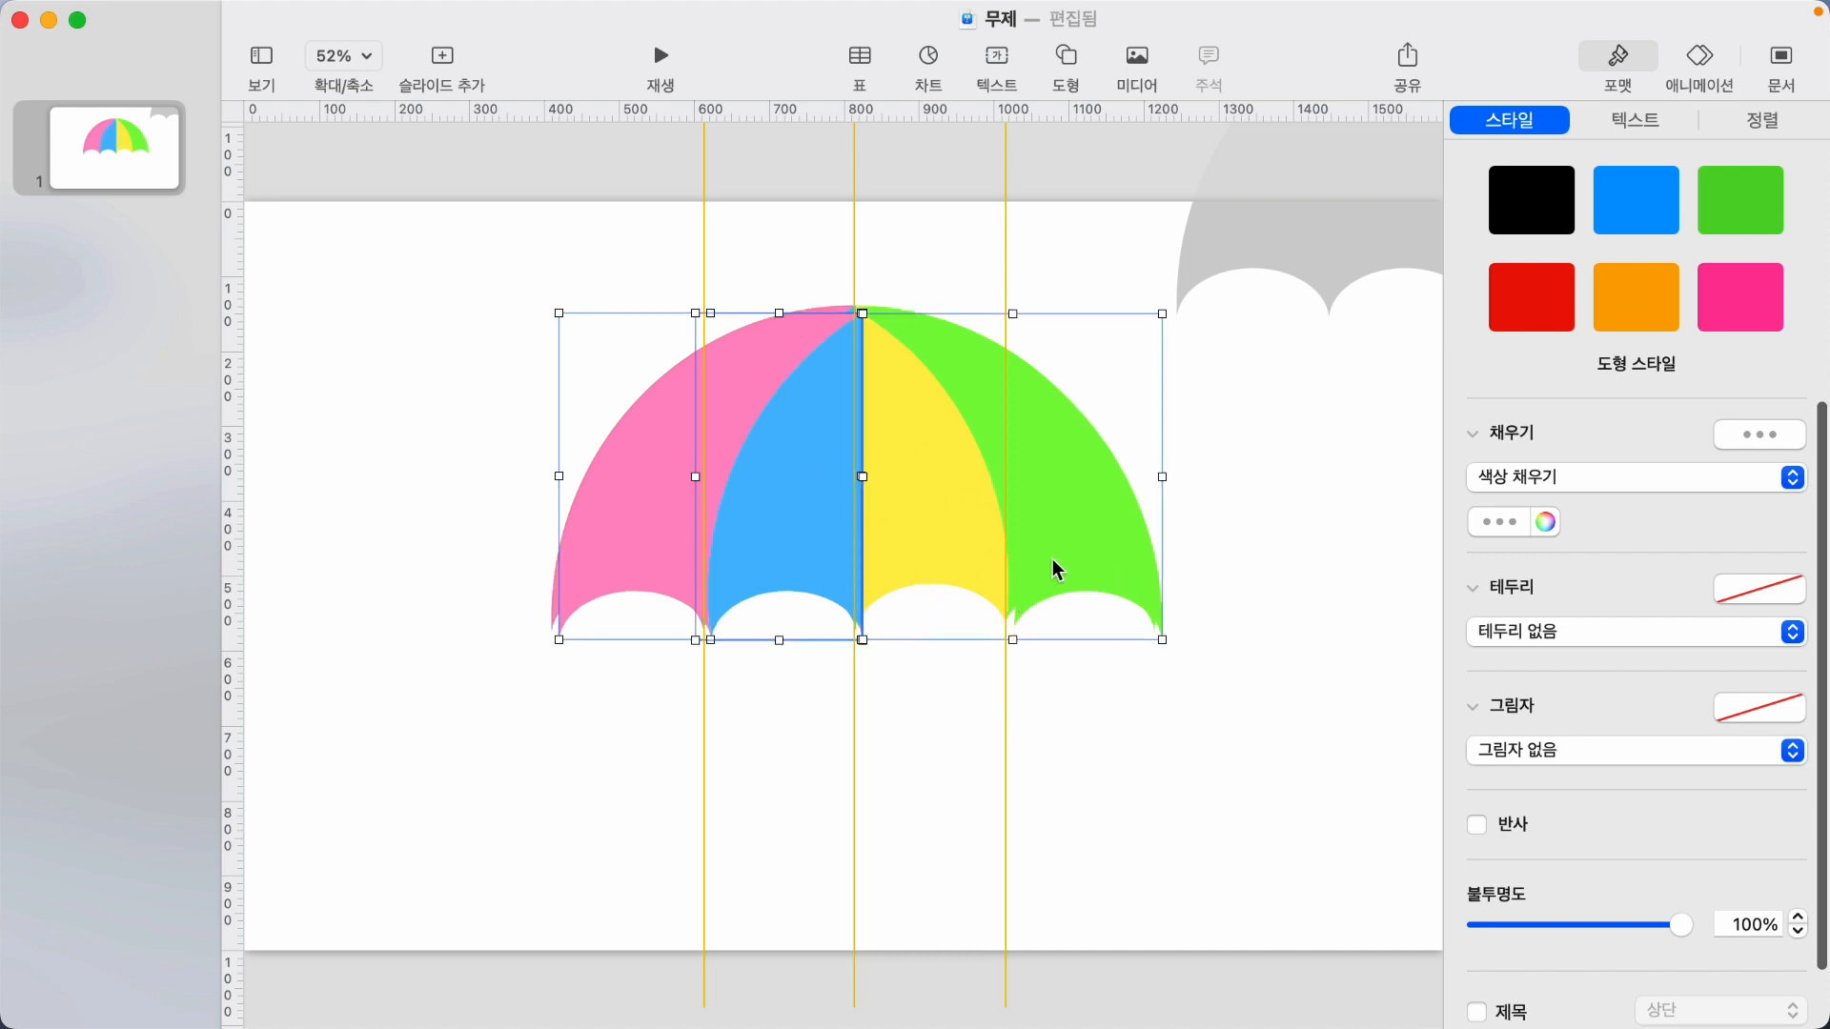
drag(1052, 558, 1034, 735)
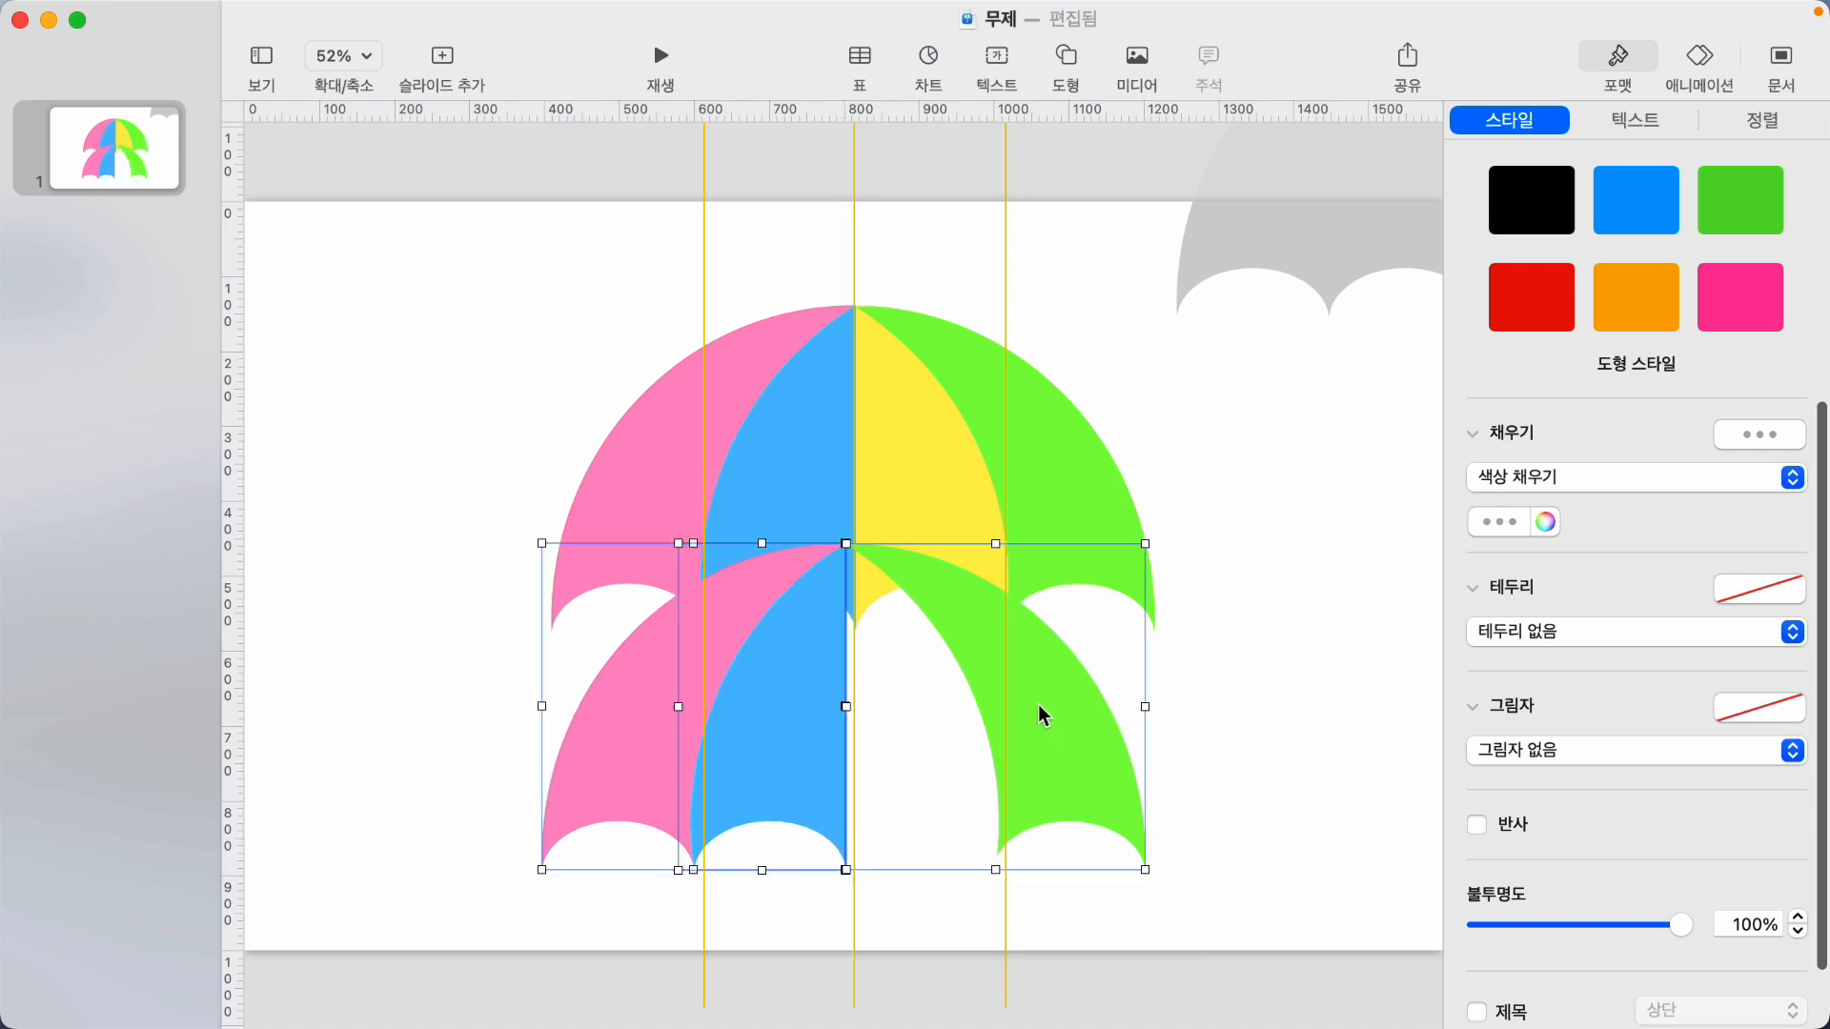
Fill the three duplicated panels with black and group them.
click(1544, 223)
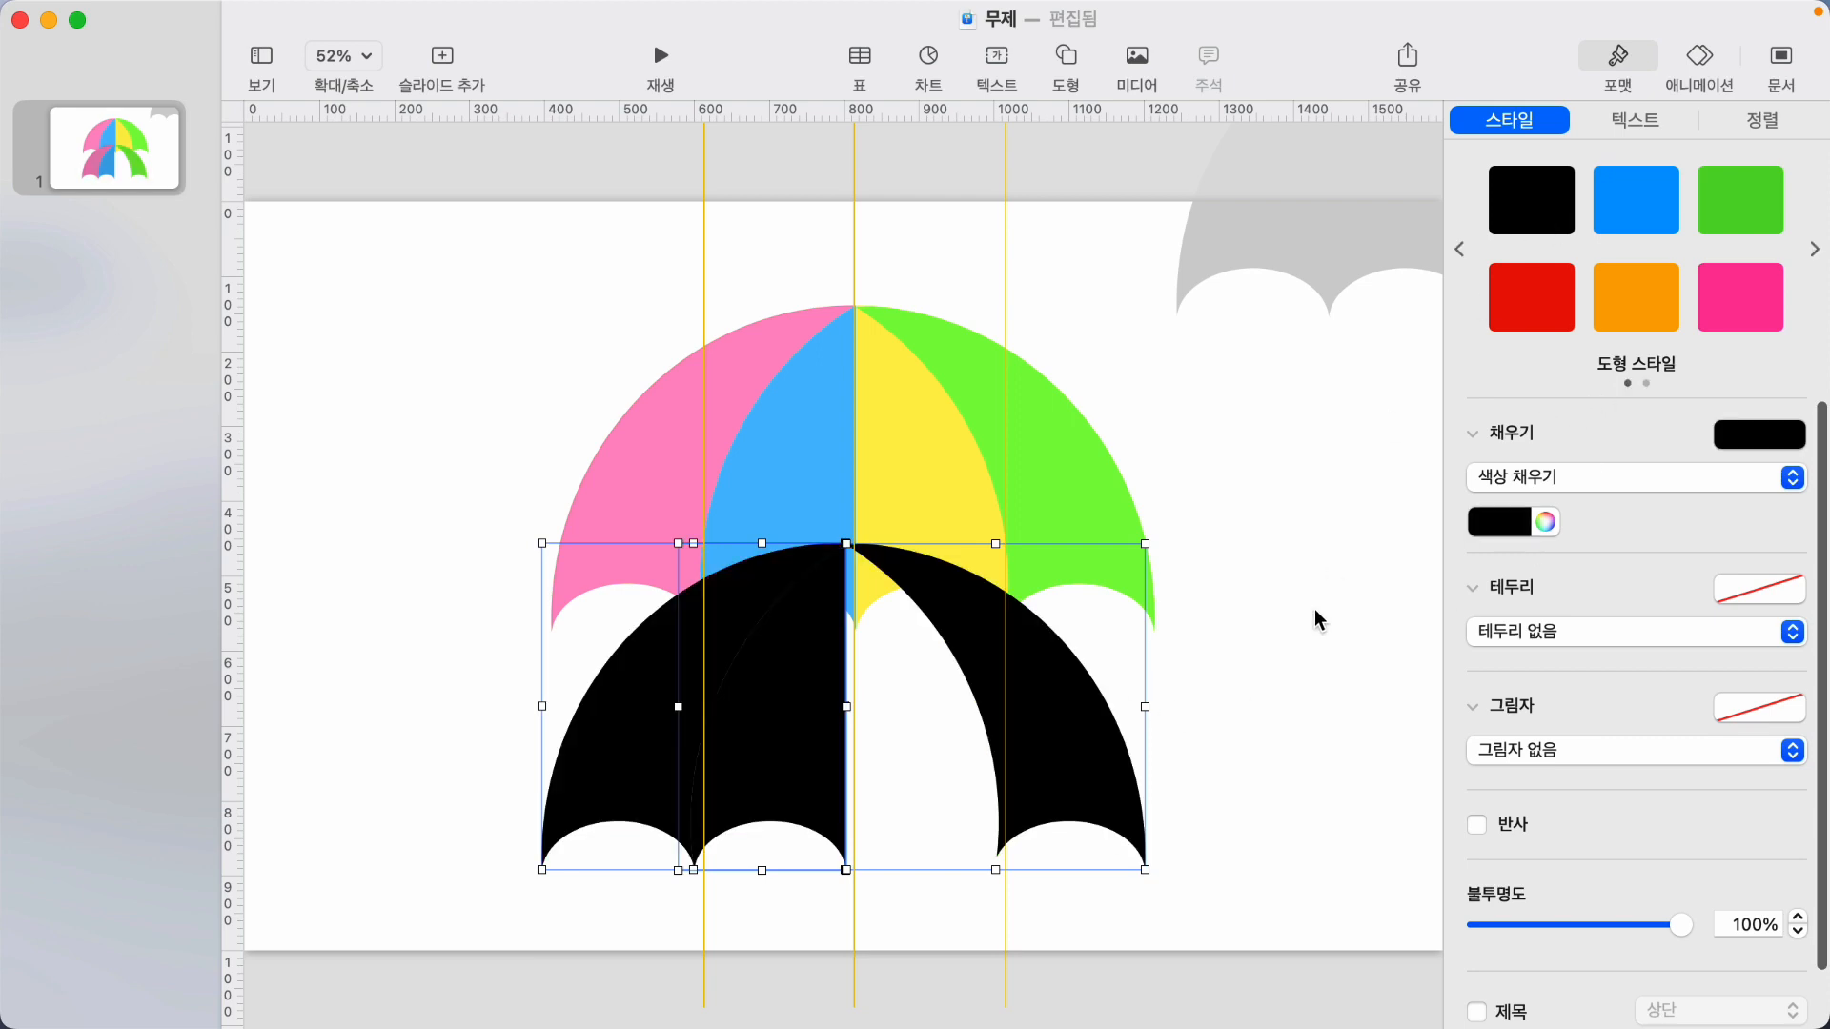
click(1342, 773)
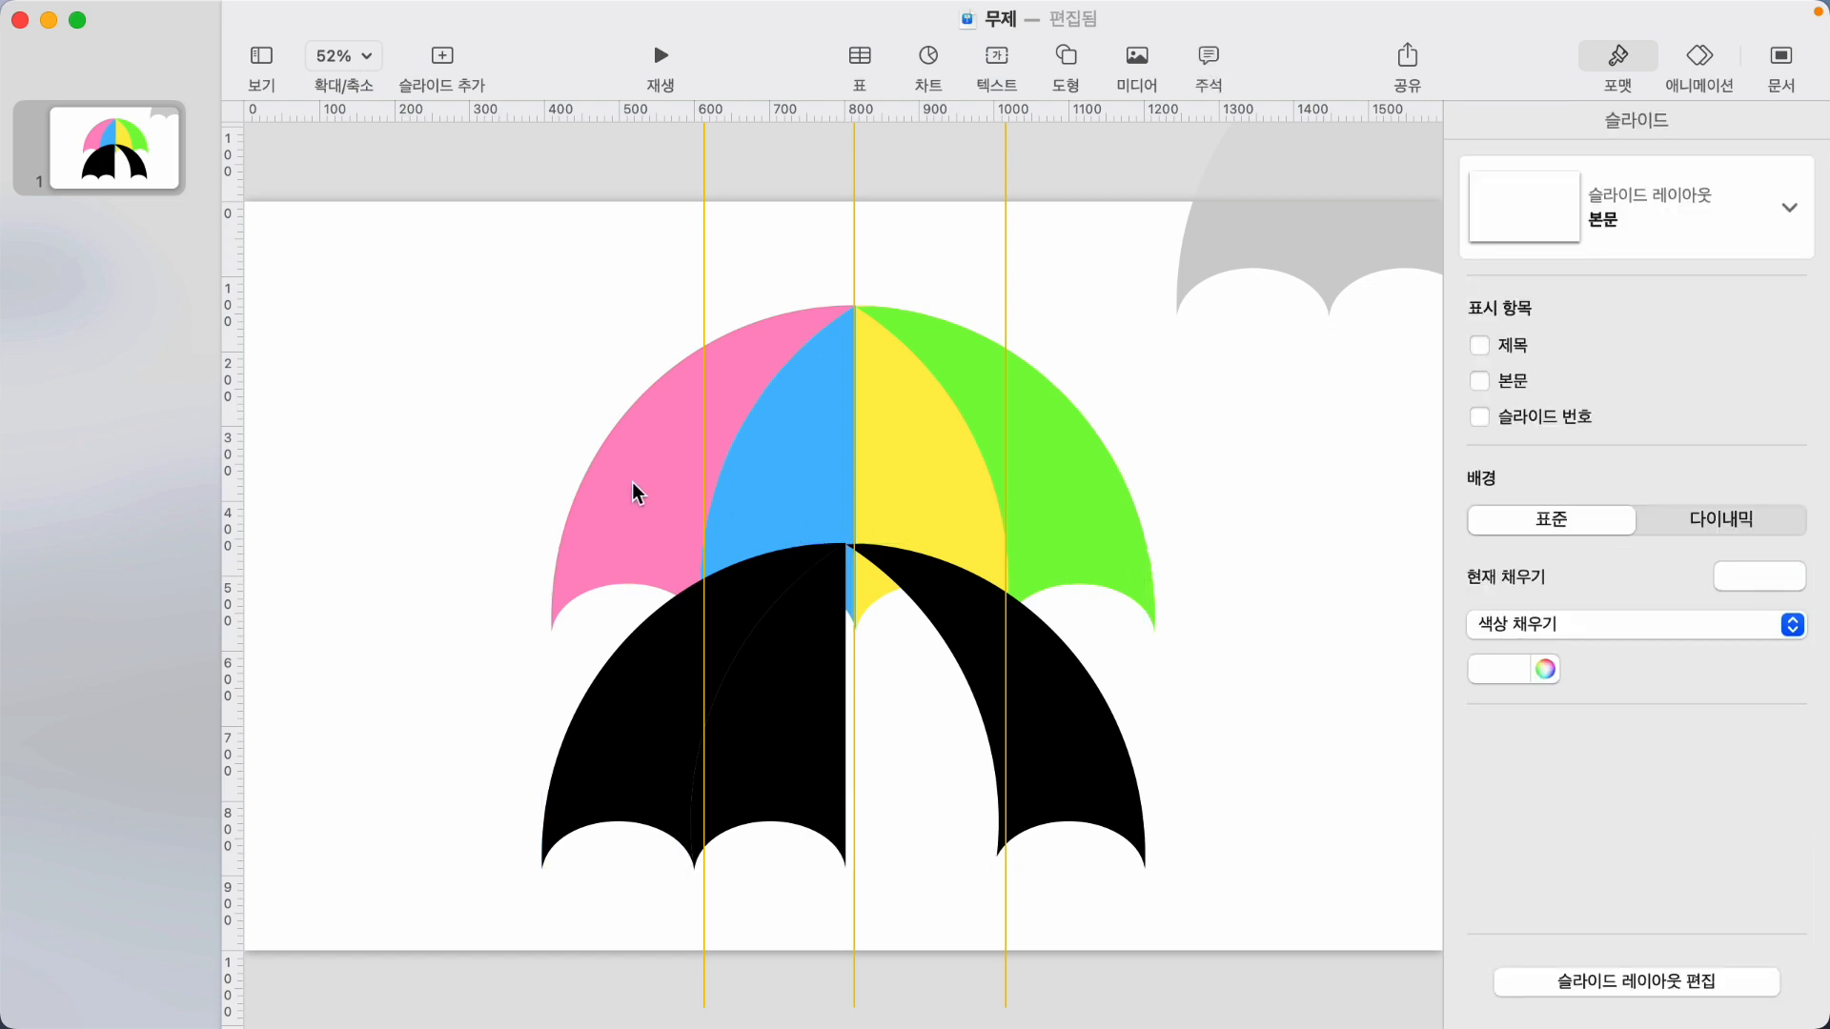
click(657, 759)
shift+click(806, 741)
shift+click(1036, 728)
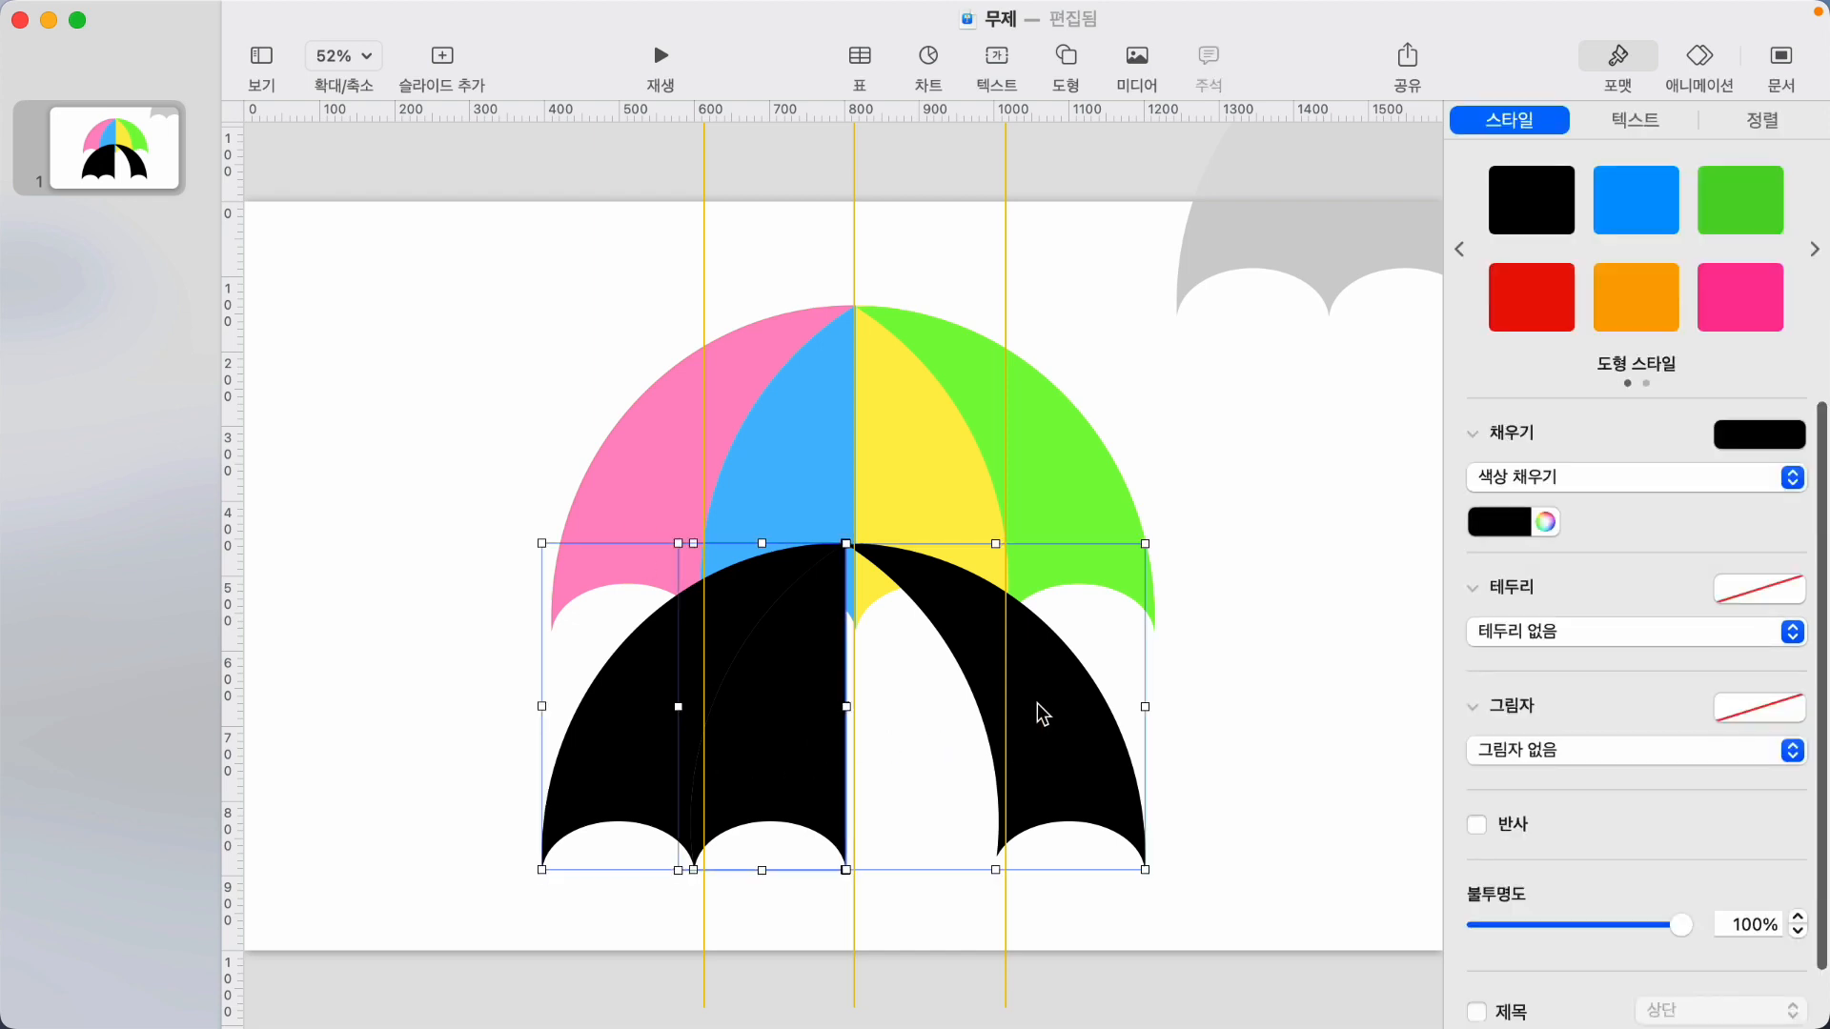
right_click(1034, 688)
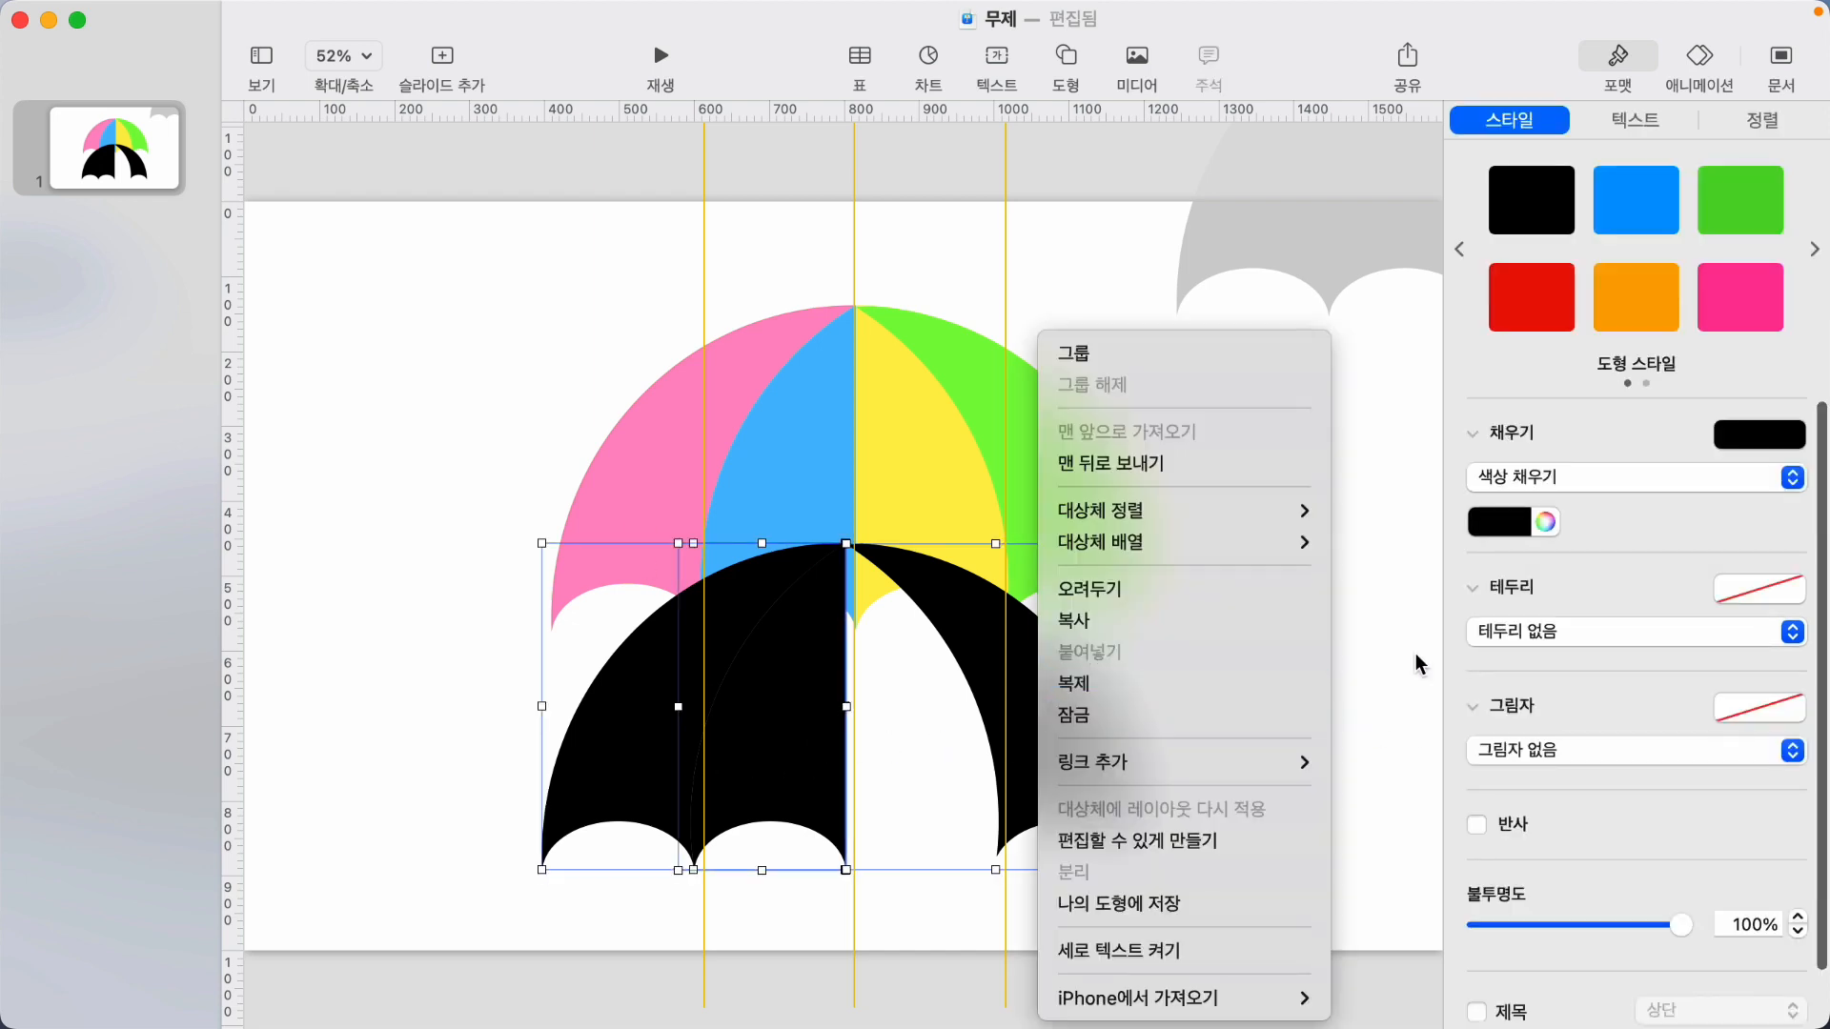
click(1116, 351)
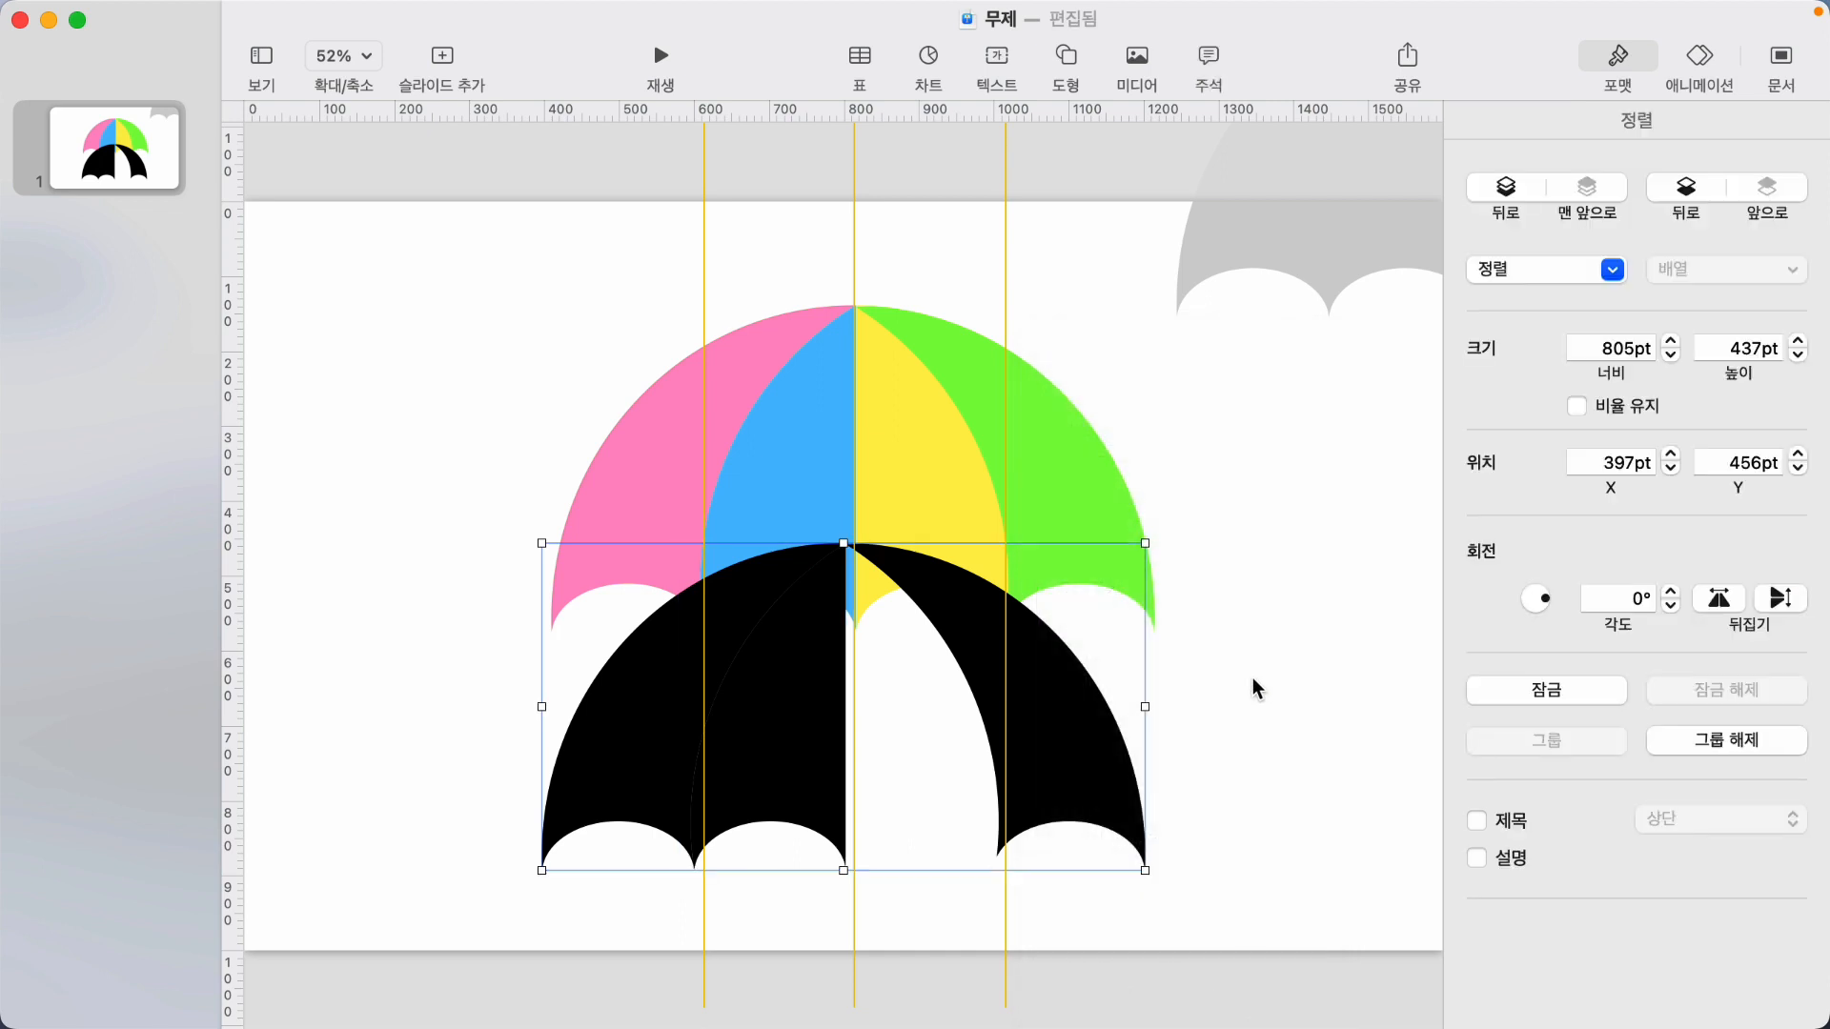
click(1145, 621)
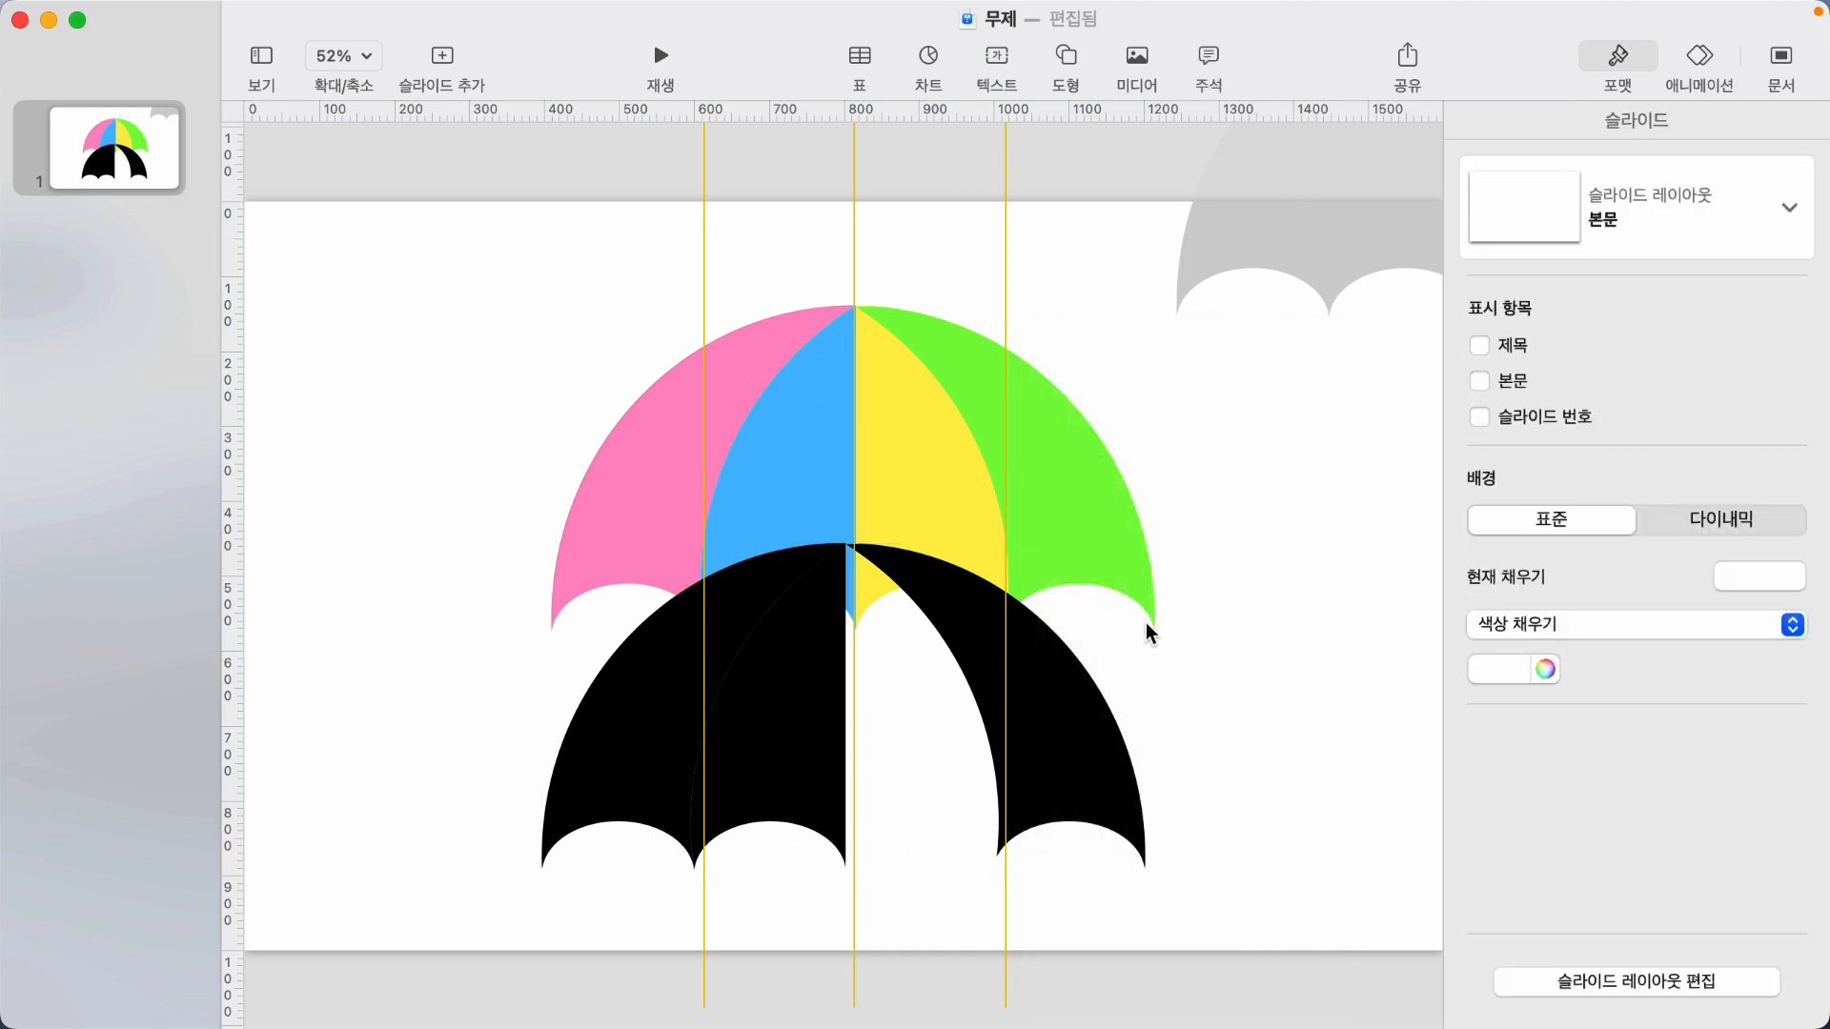
Send the original pink, blue and green panels to the back, behind the yellow canopy.
click(649, 446)
shift+click(775, 451)
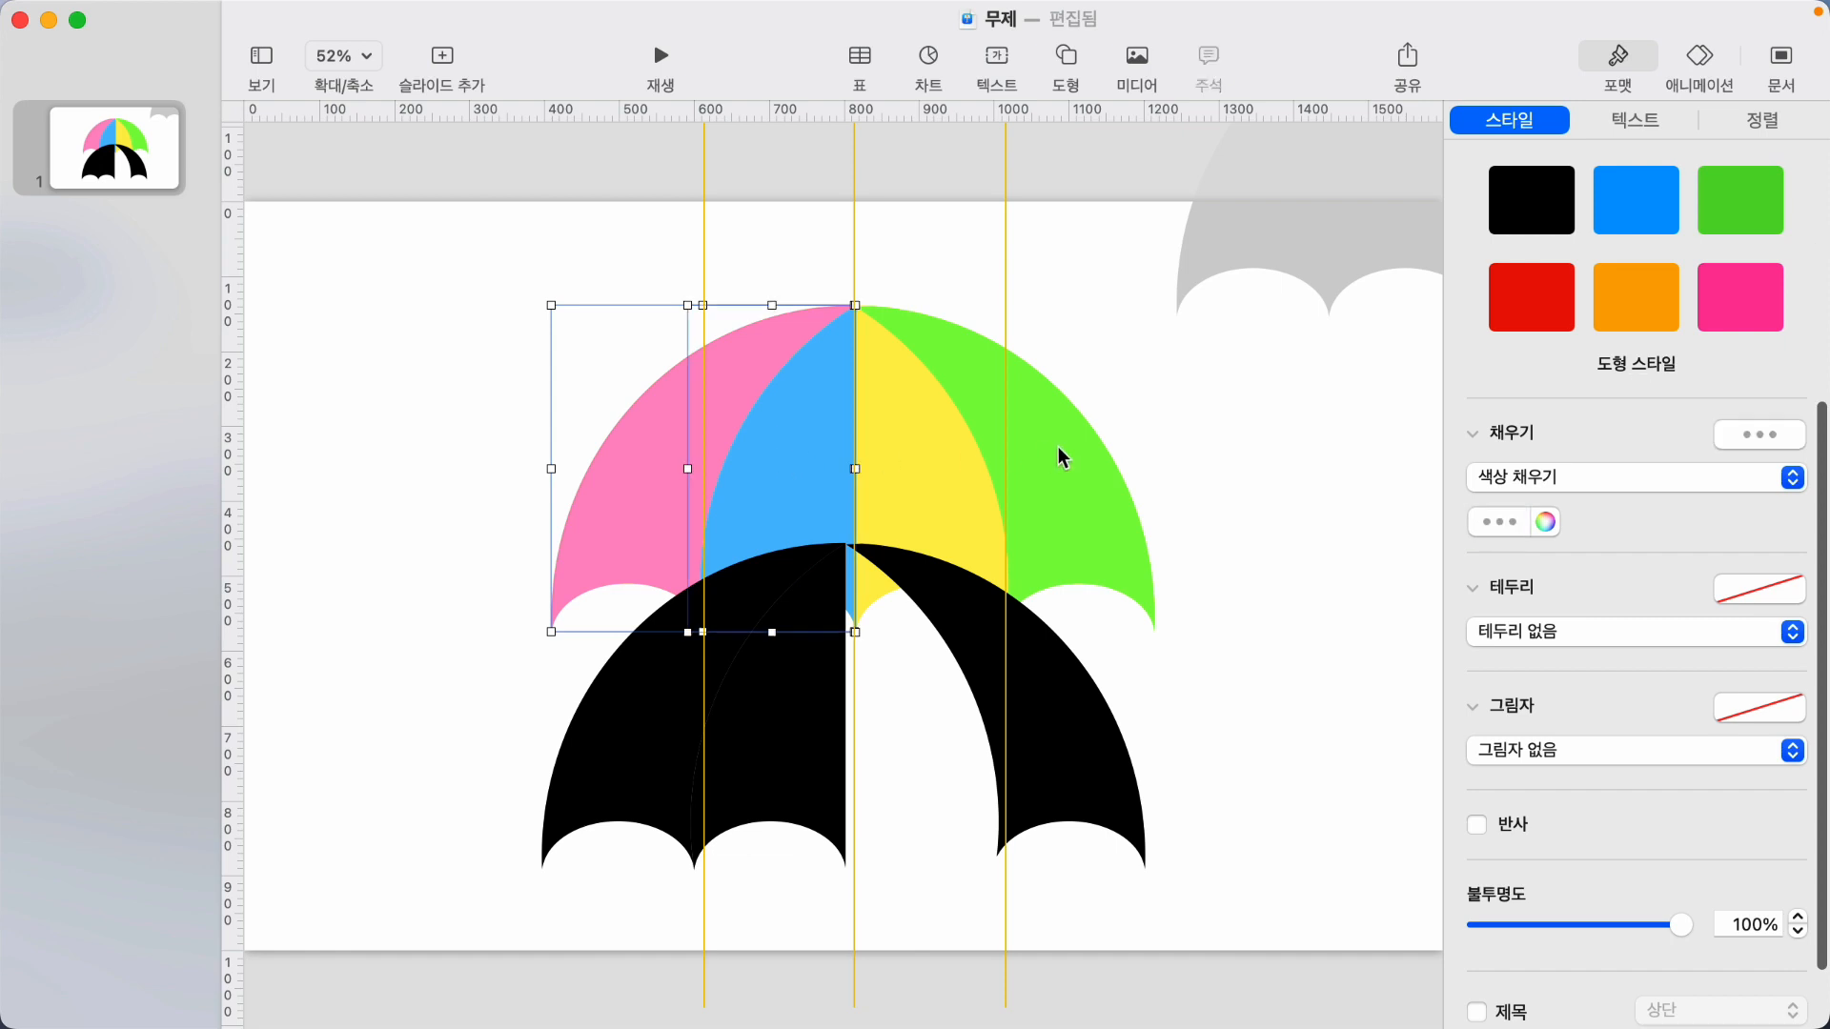
shift+click(1061, 458)
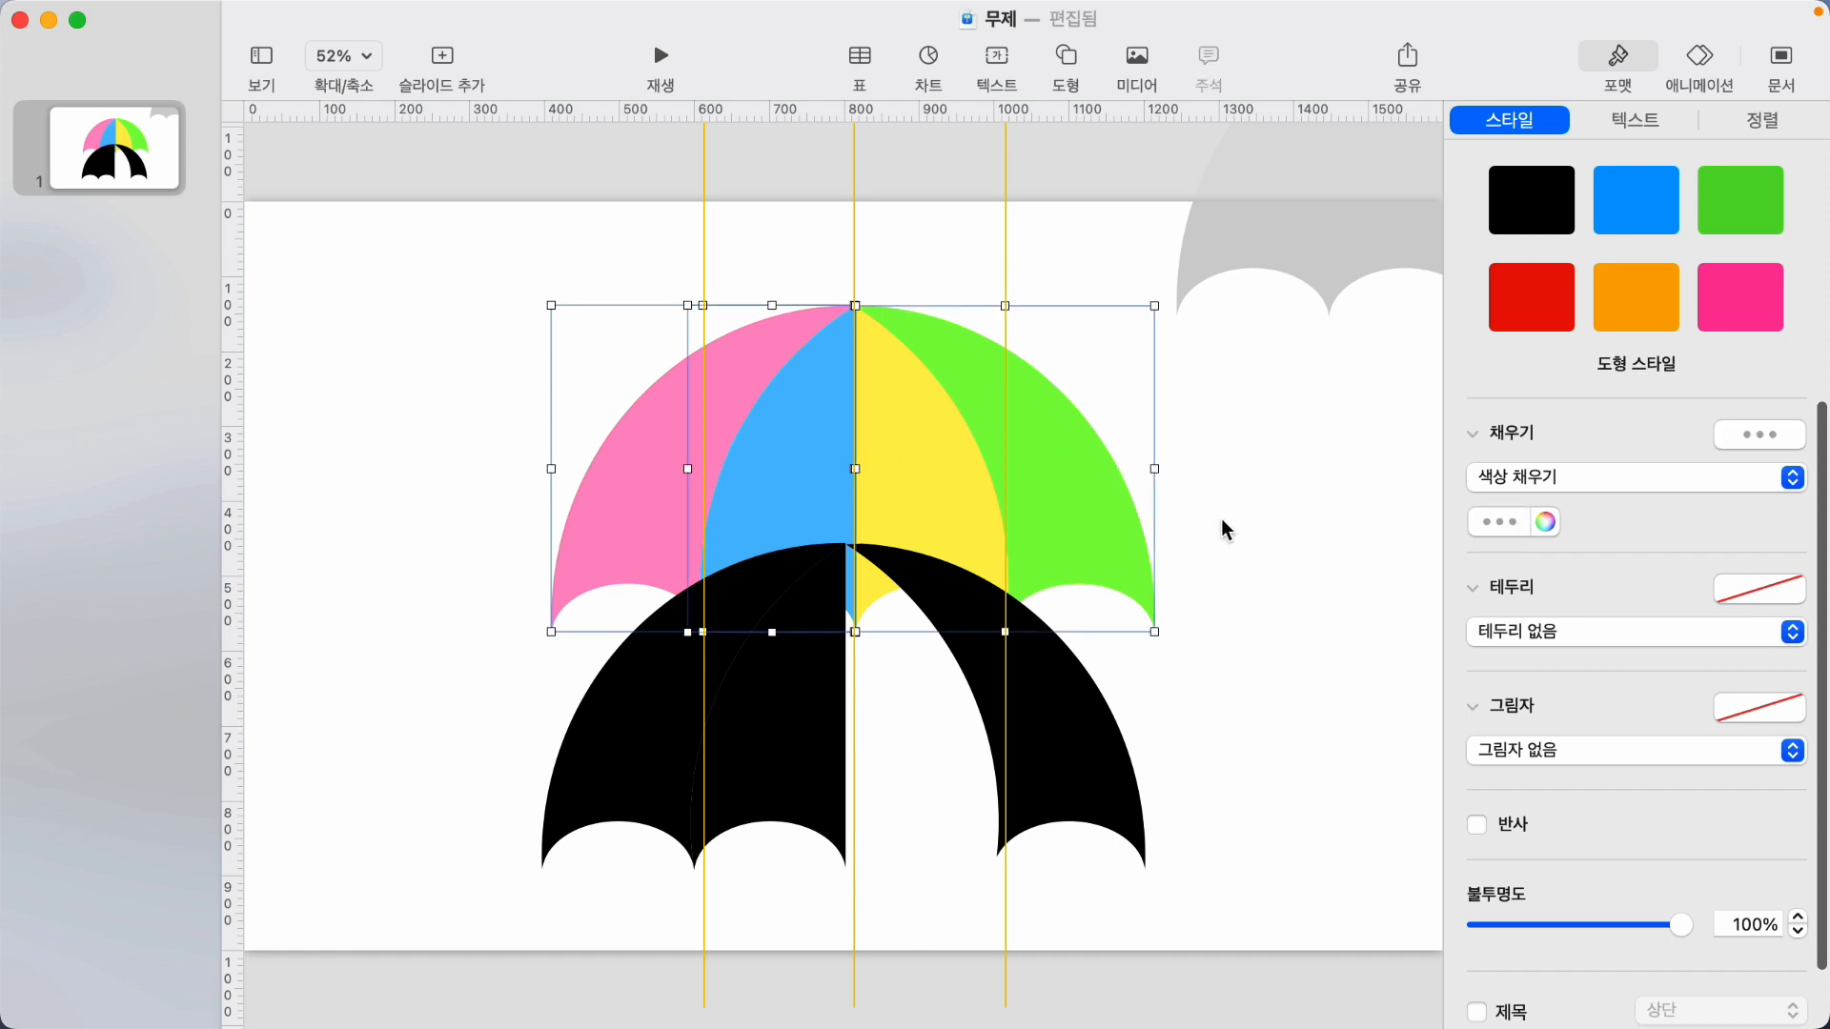
right_click(948, 355)
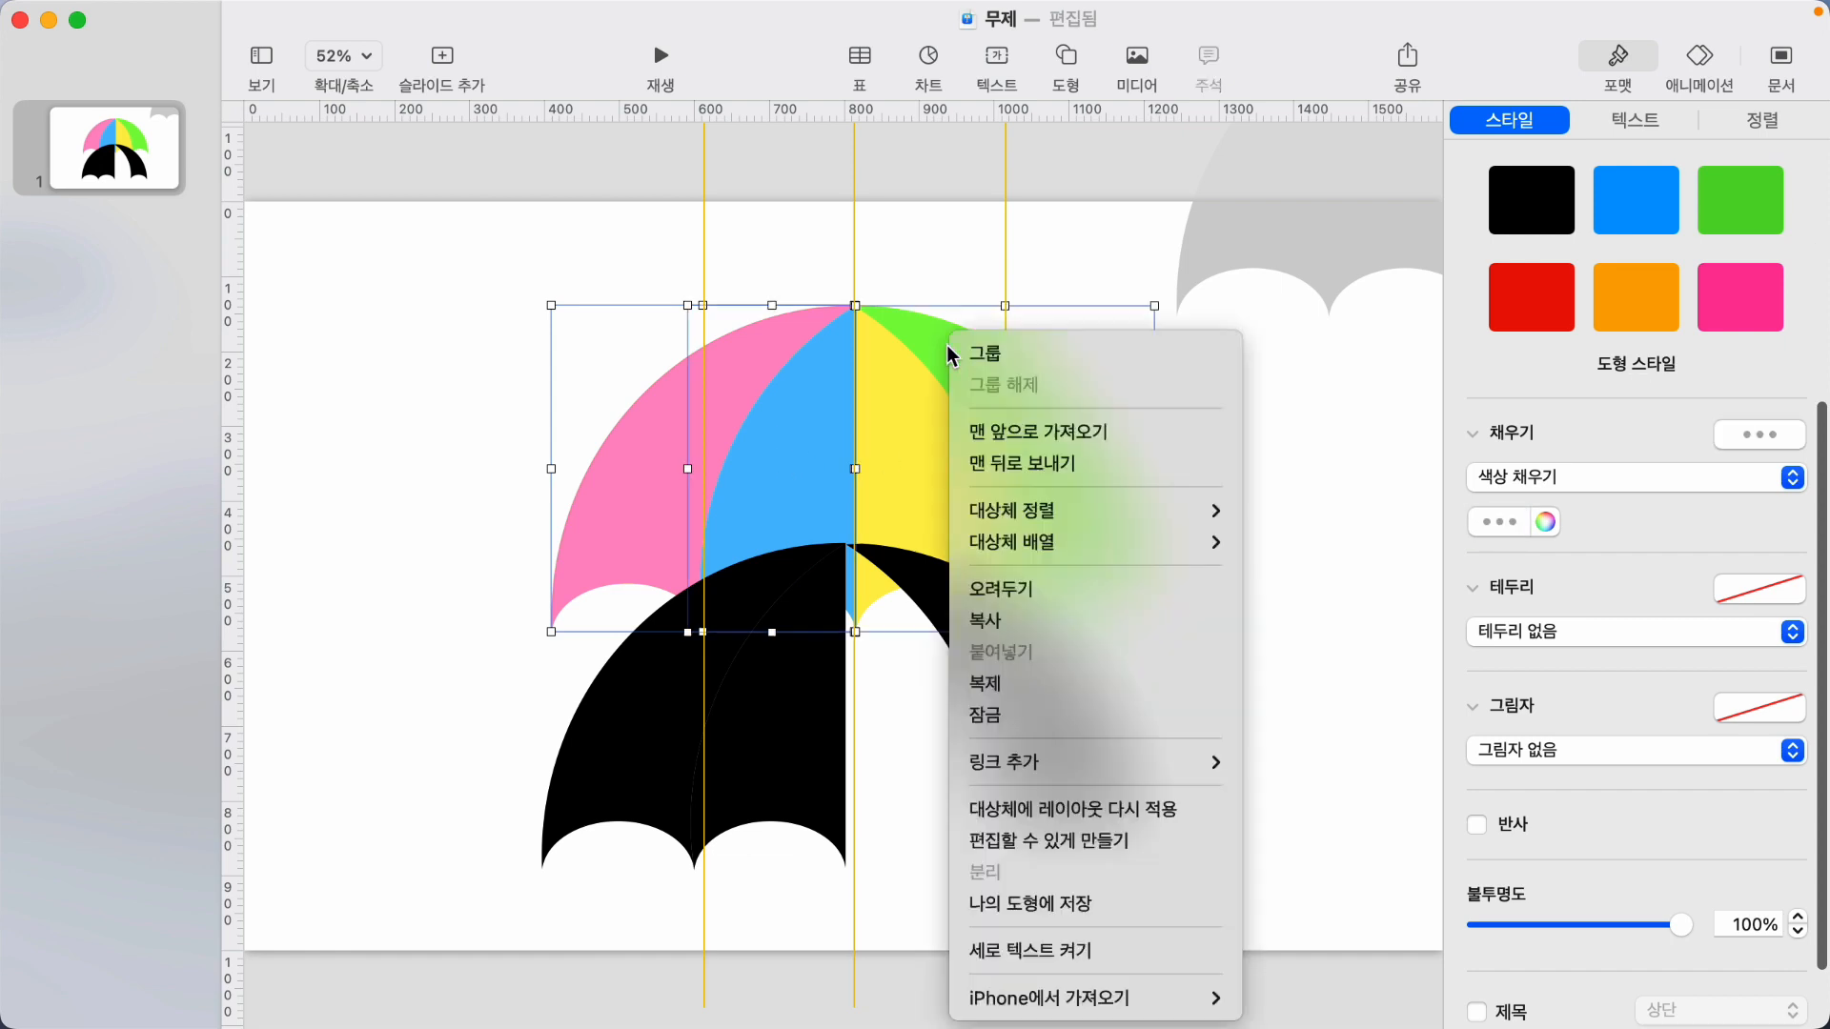
click(1060, 467)
click(1287, 716)
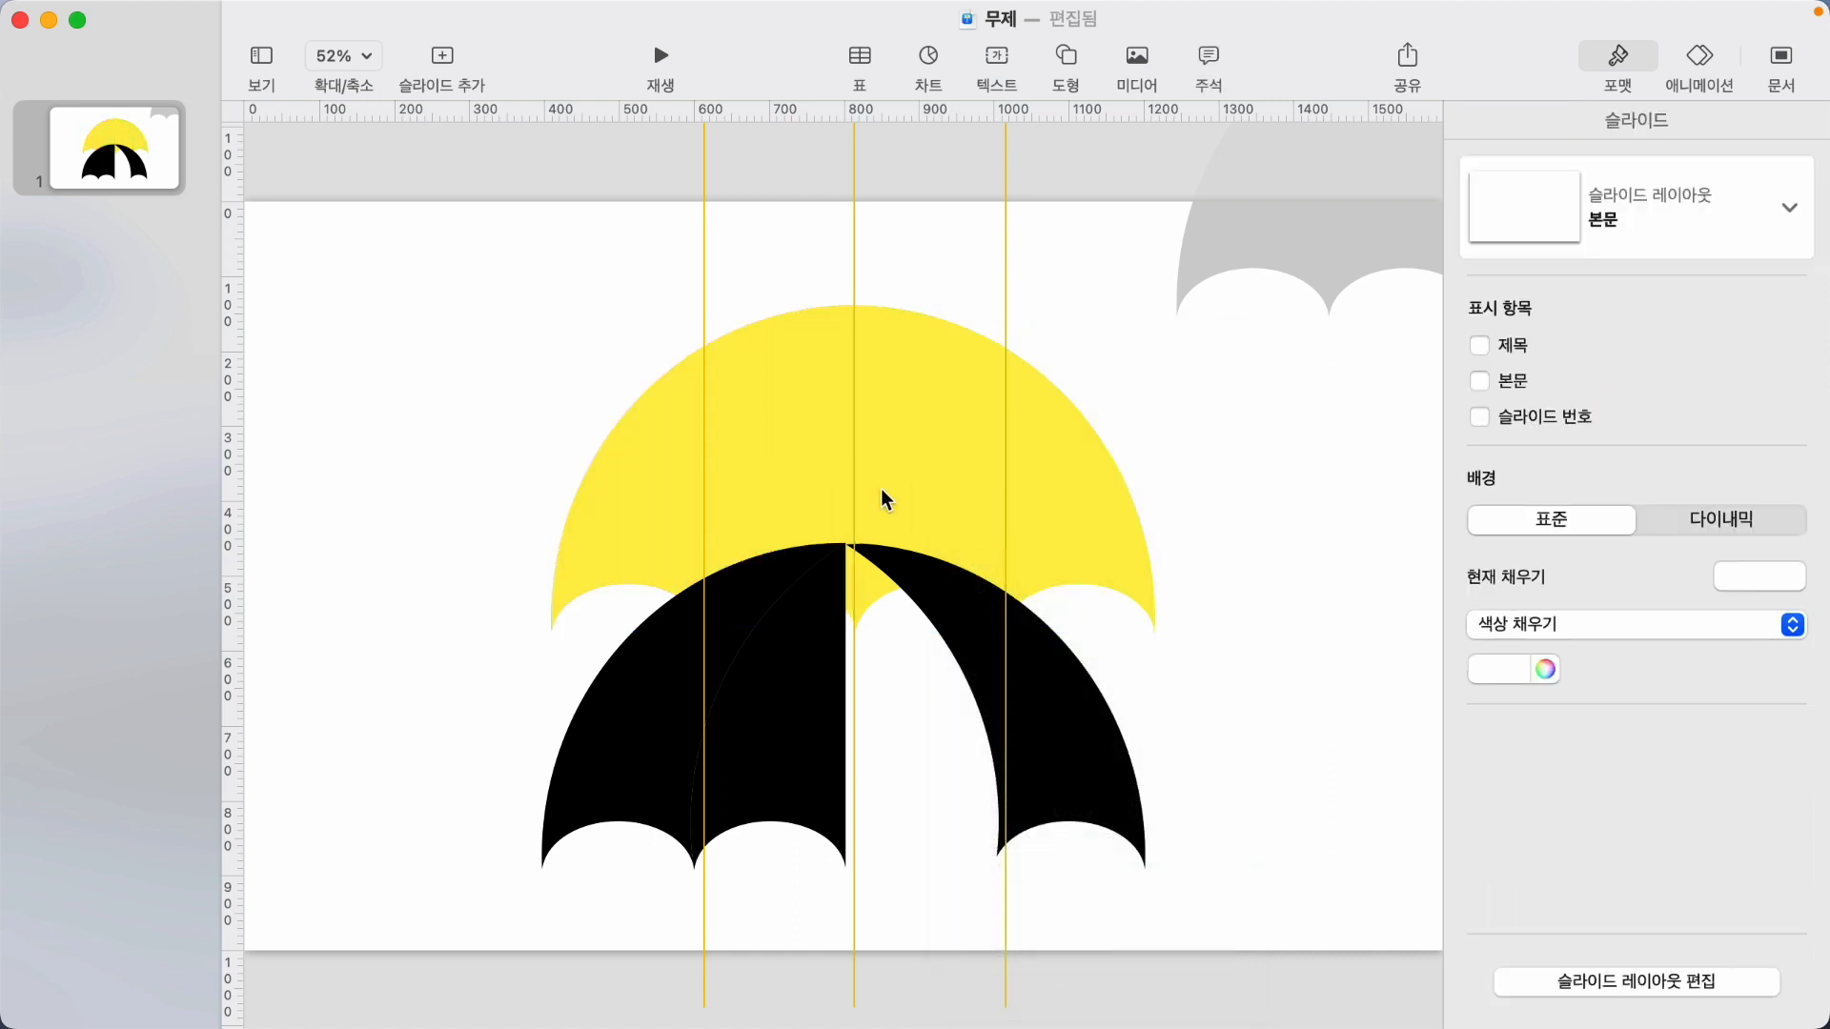
Align the top edges of the yellow canopy and the grouped black panels.
click(825, 692)
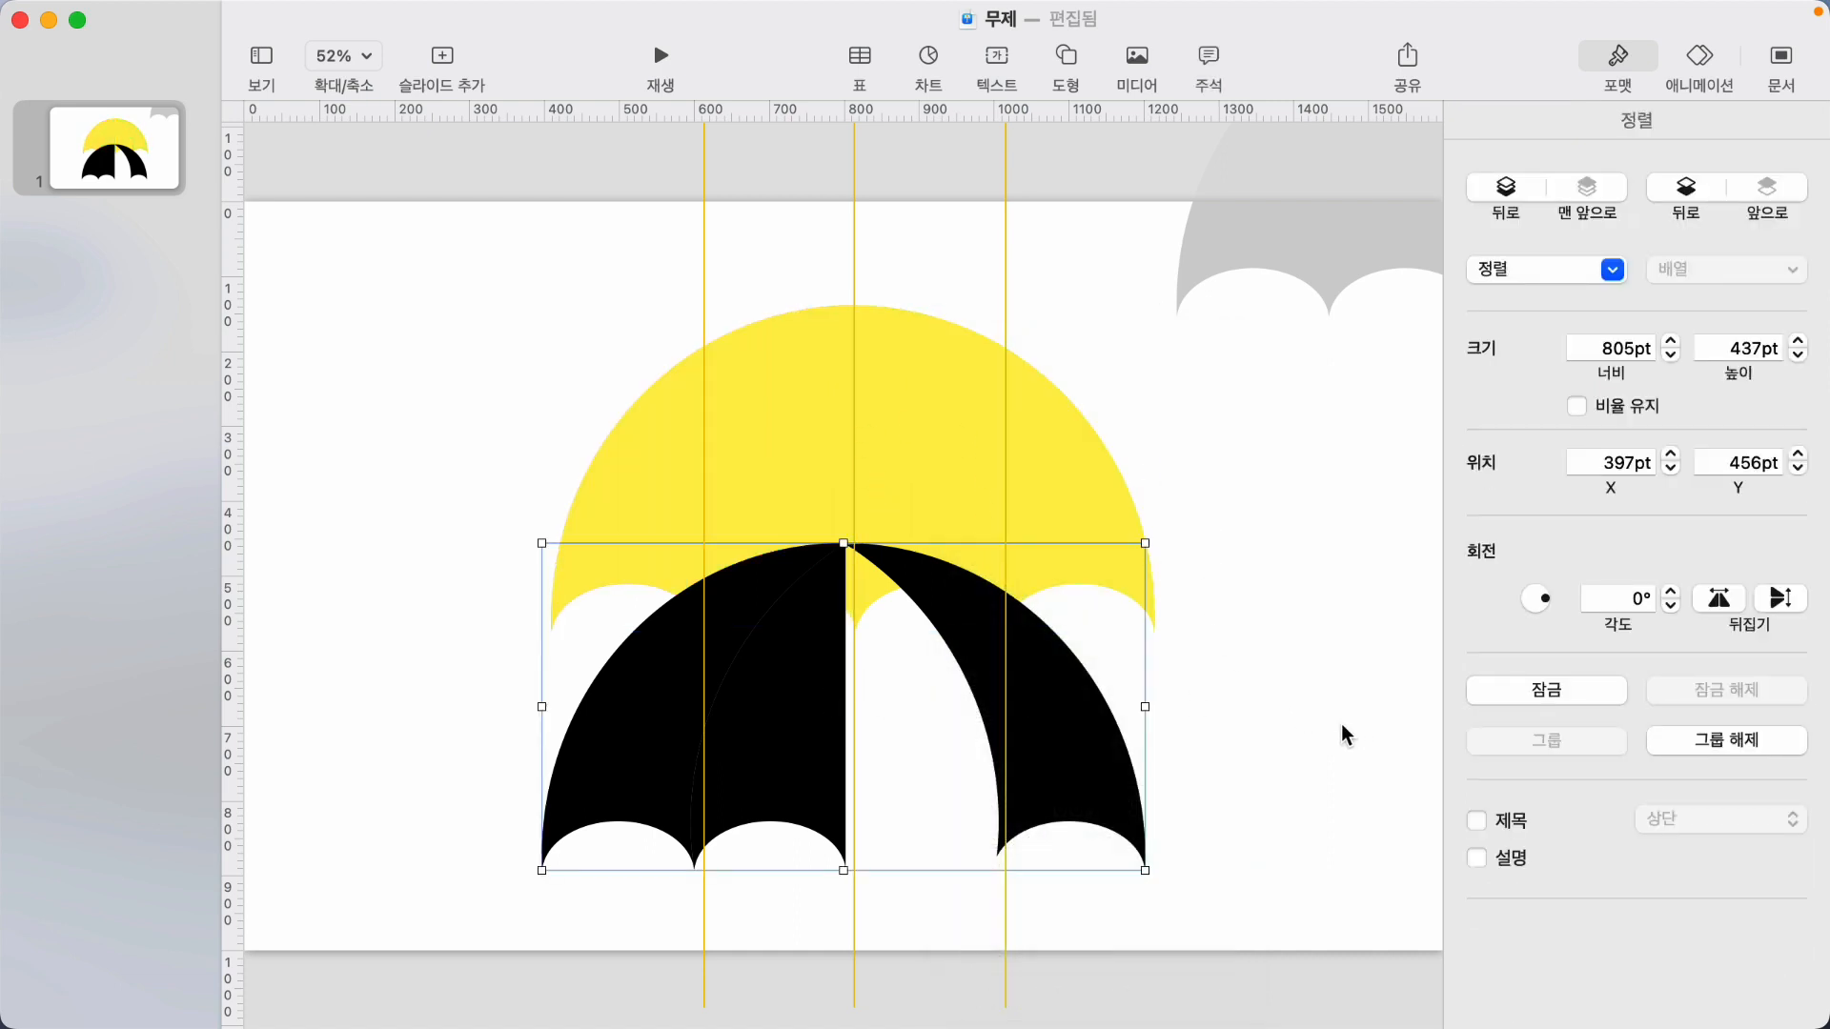
click(1313, 759)
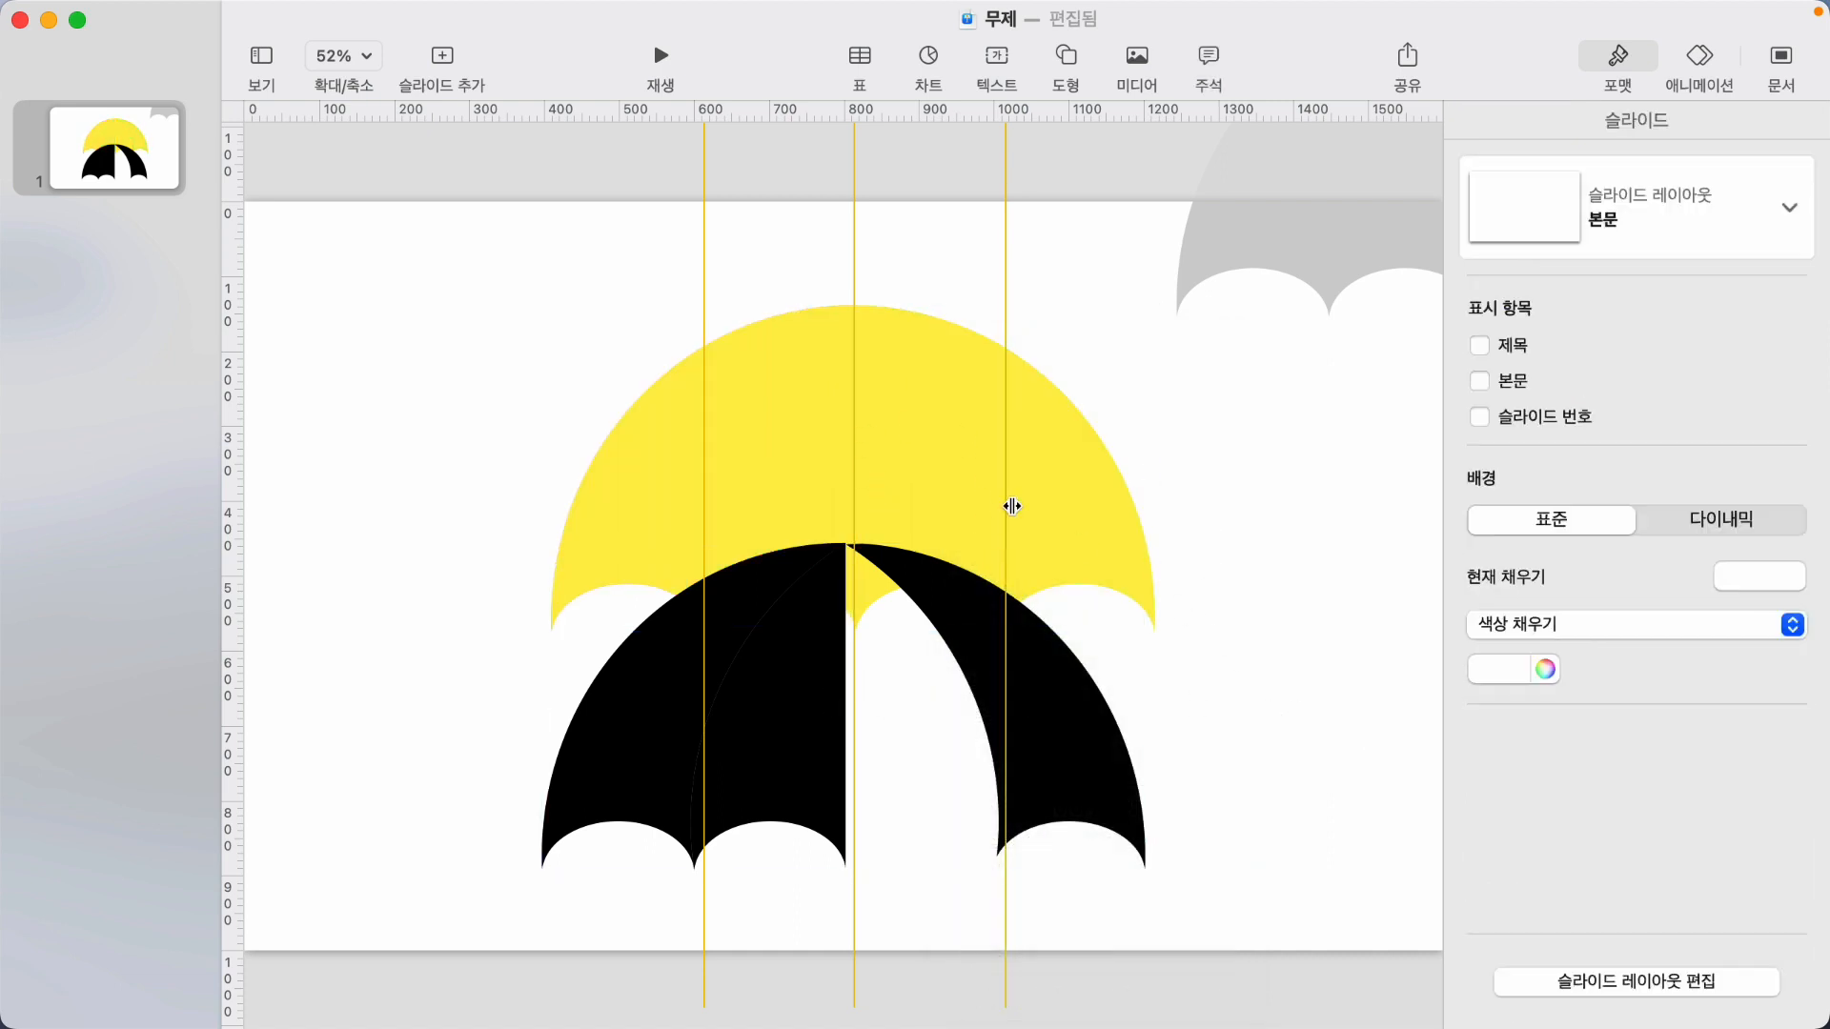
click(954, 397)
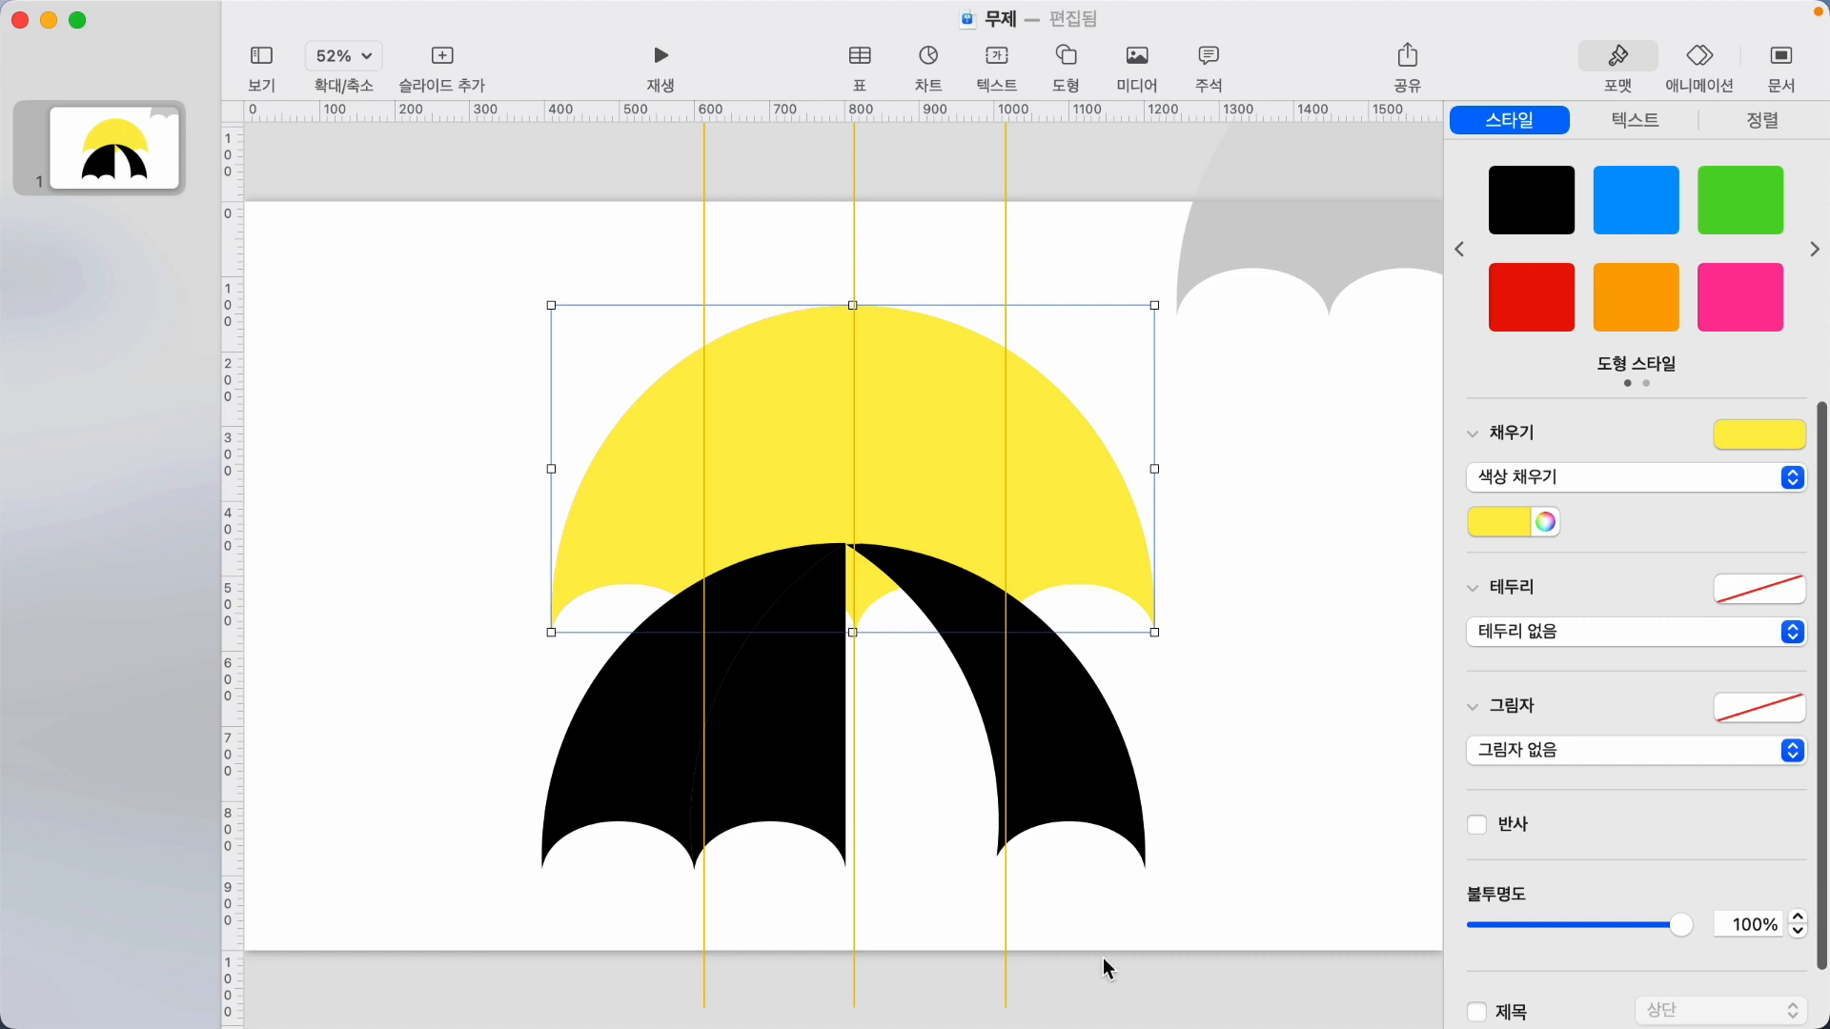
shift+click(1082, 764)
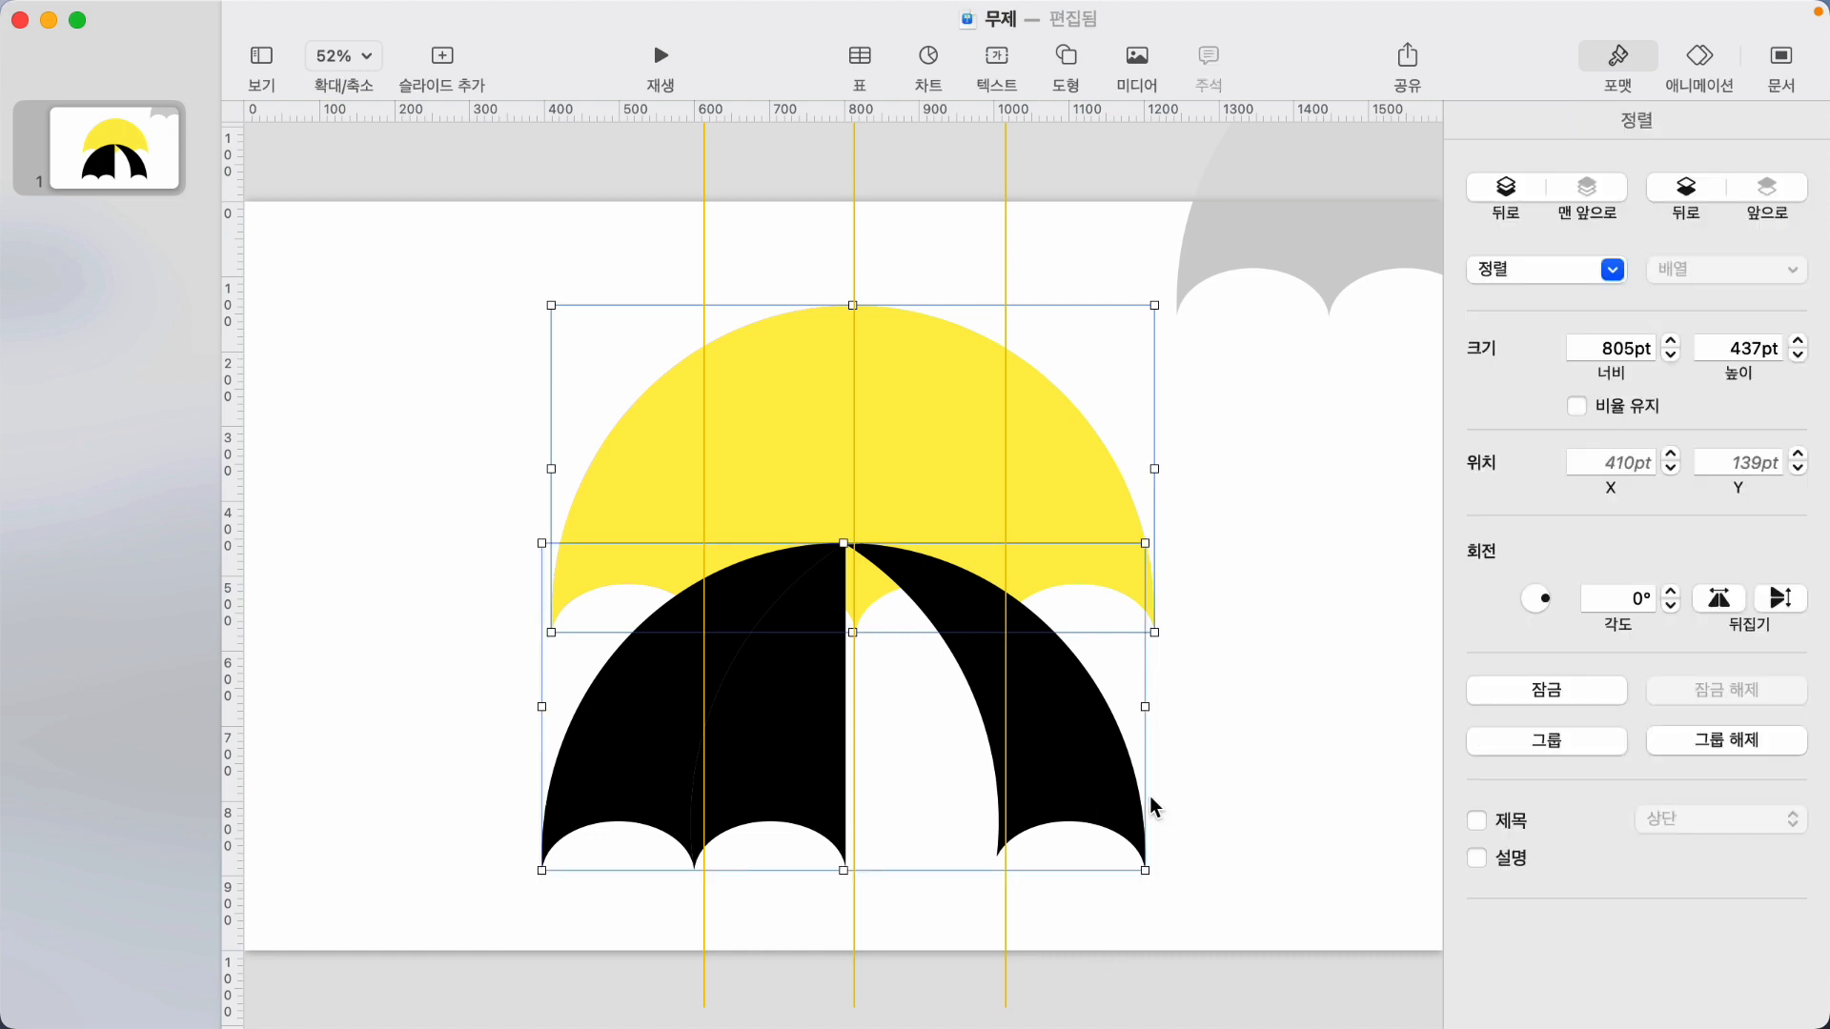
right_click(948, 591)
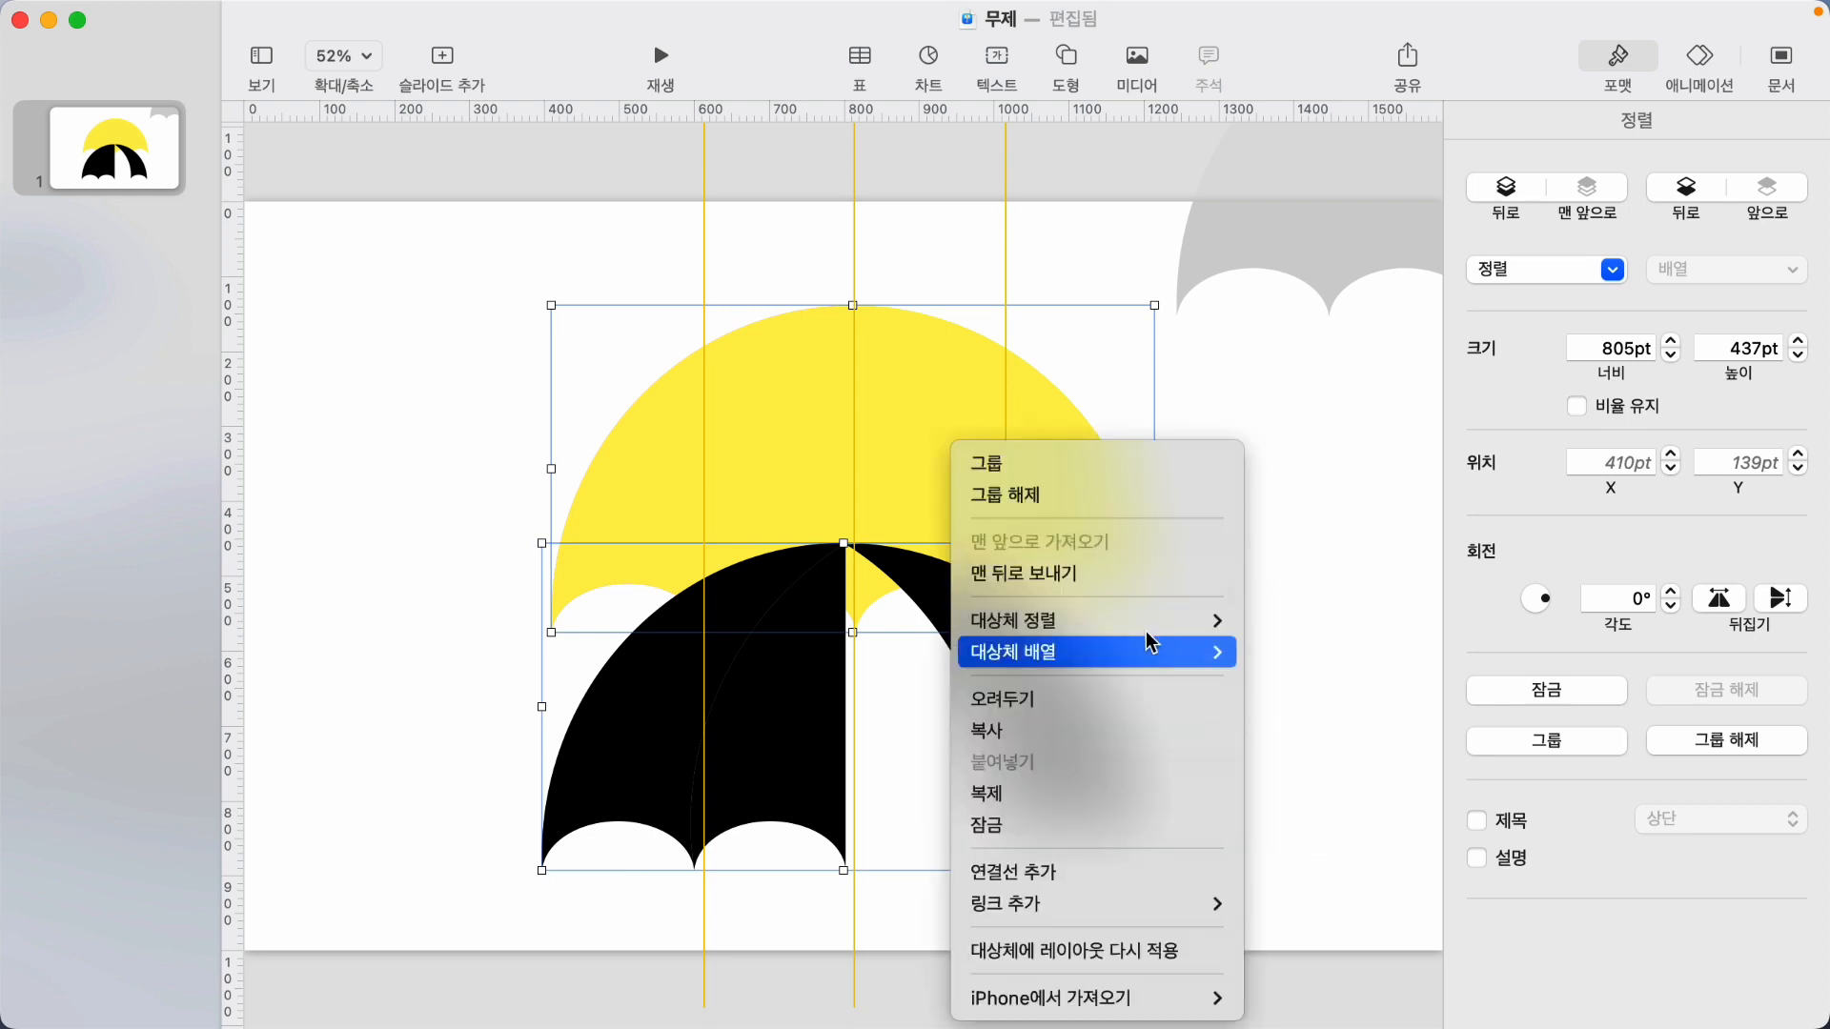
mouse_move(1151, 620)
click(1284, 732)
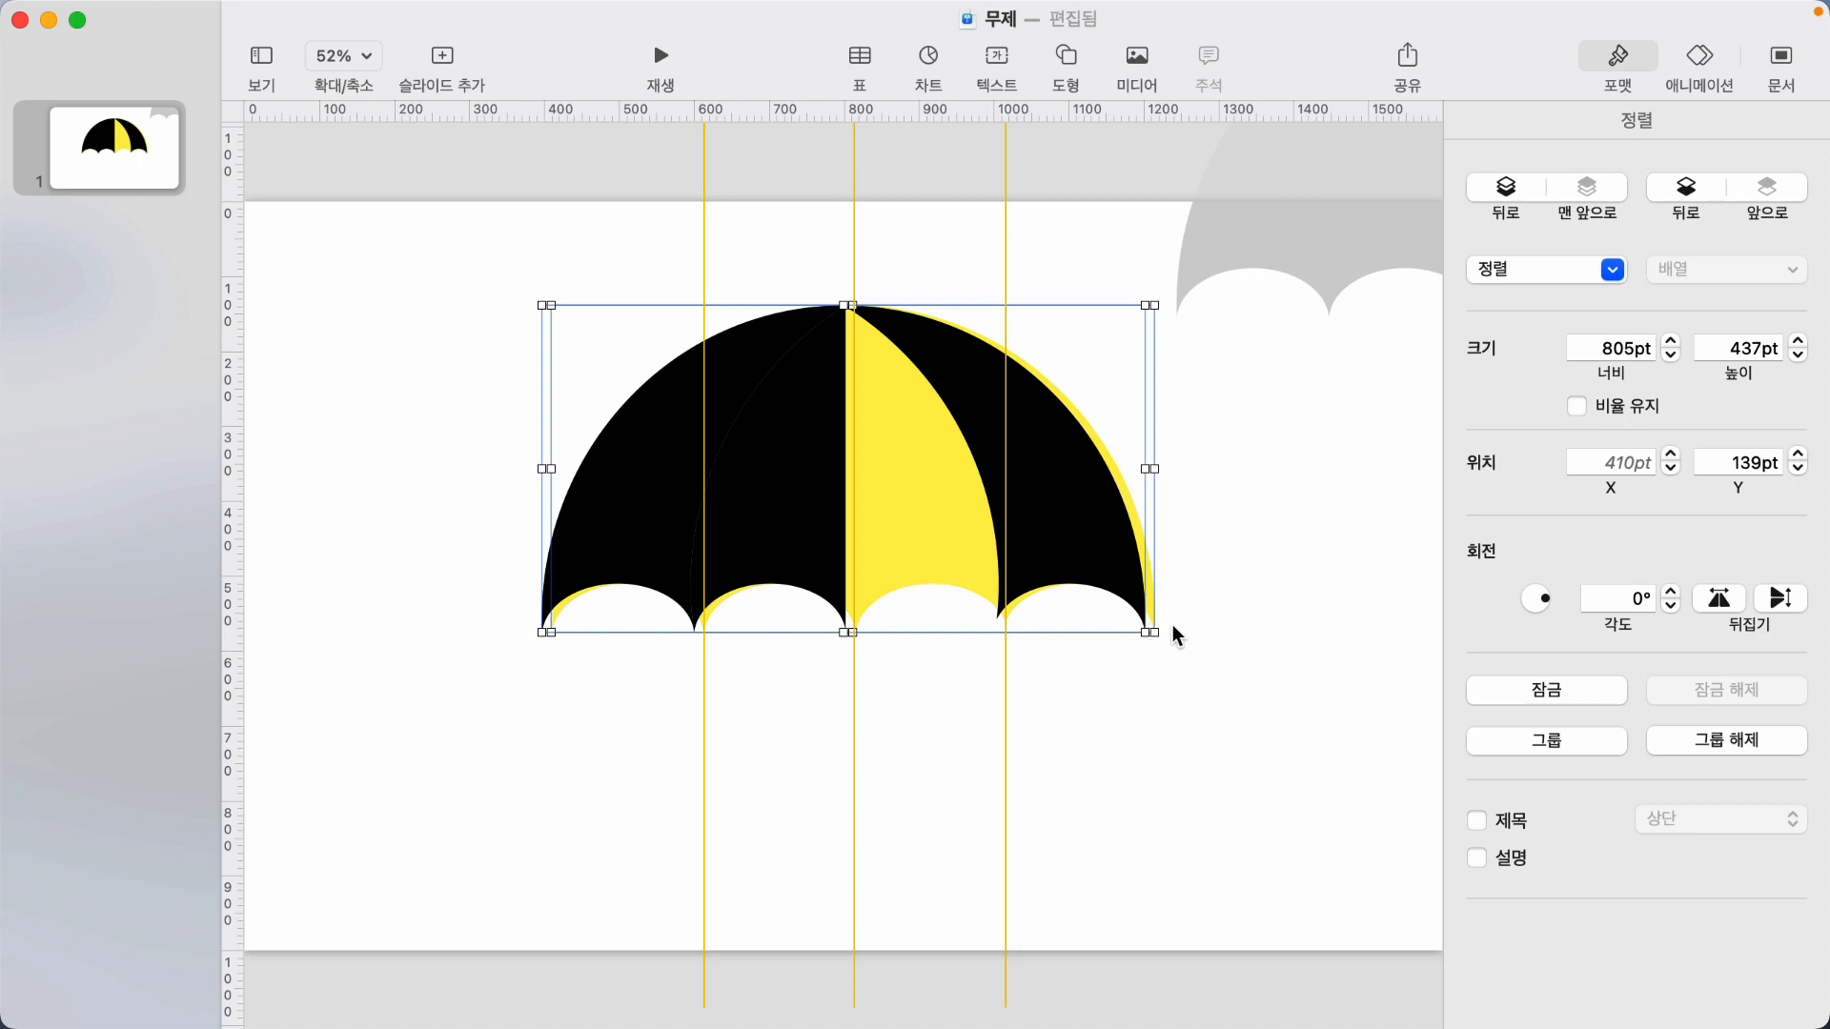
Align the black group and the yellow canopy along their right edges so they overlap exactly.
right_click(1066, 492)
mouse_move(1214, 631)
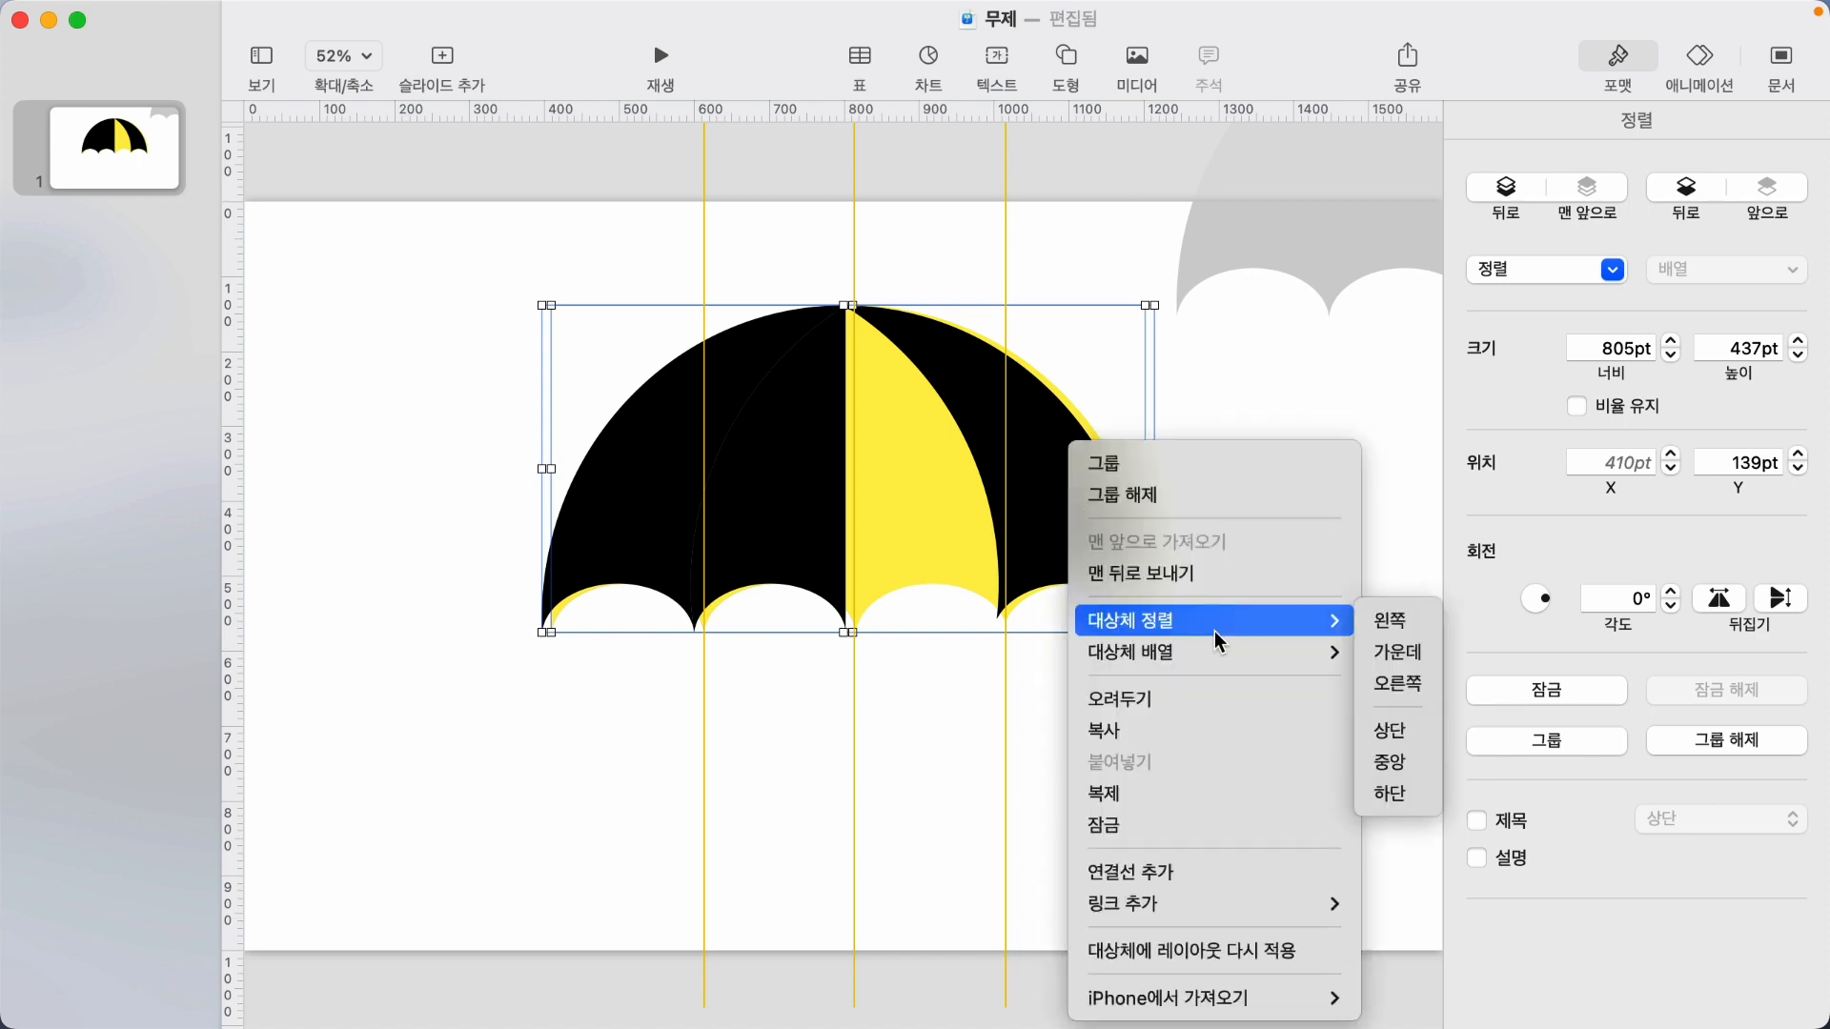
click(1393, 688)
click(1208, 760)
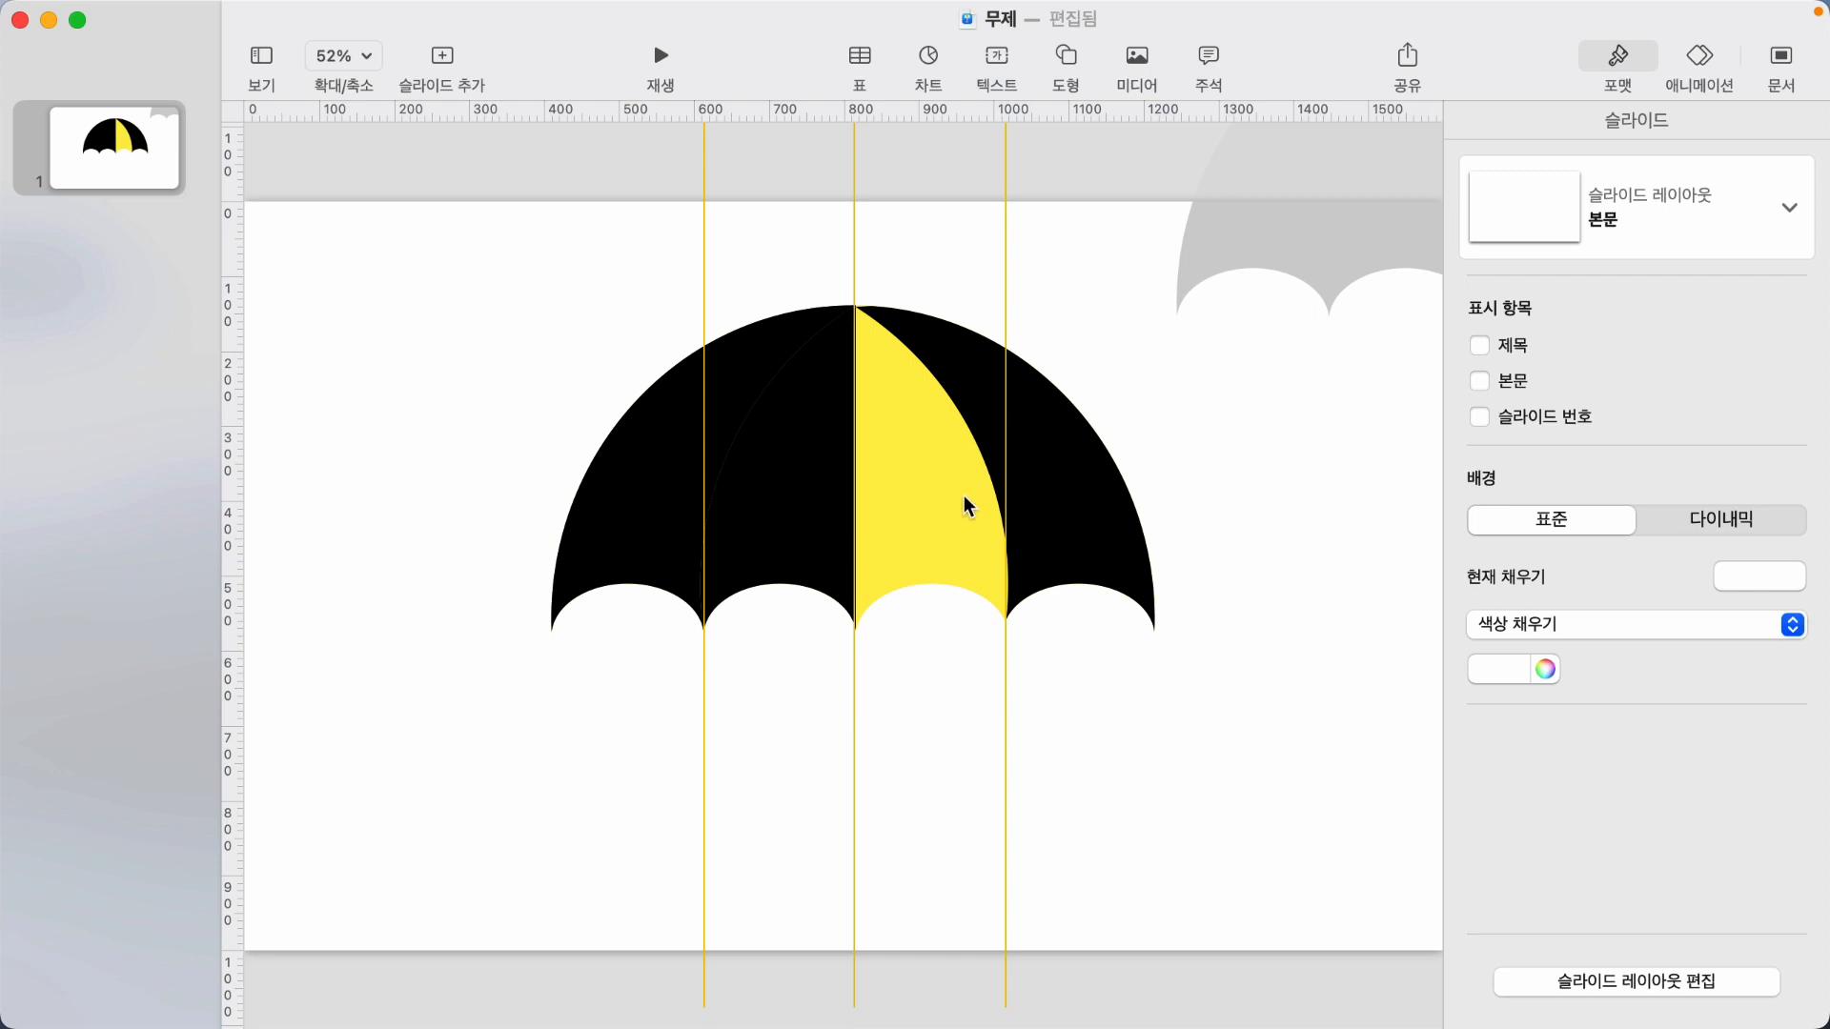
Ungroup the black panels and subtract them from the yellow canopy, leaving only the inner right yellow panel.
click(1082, 510)
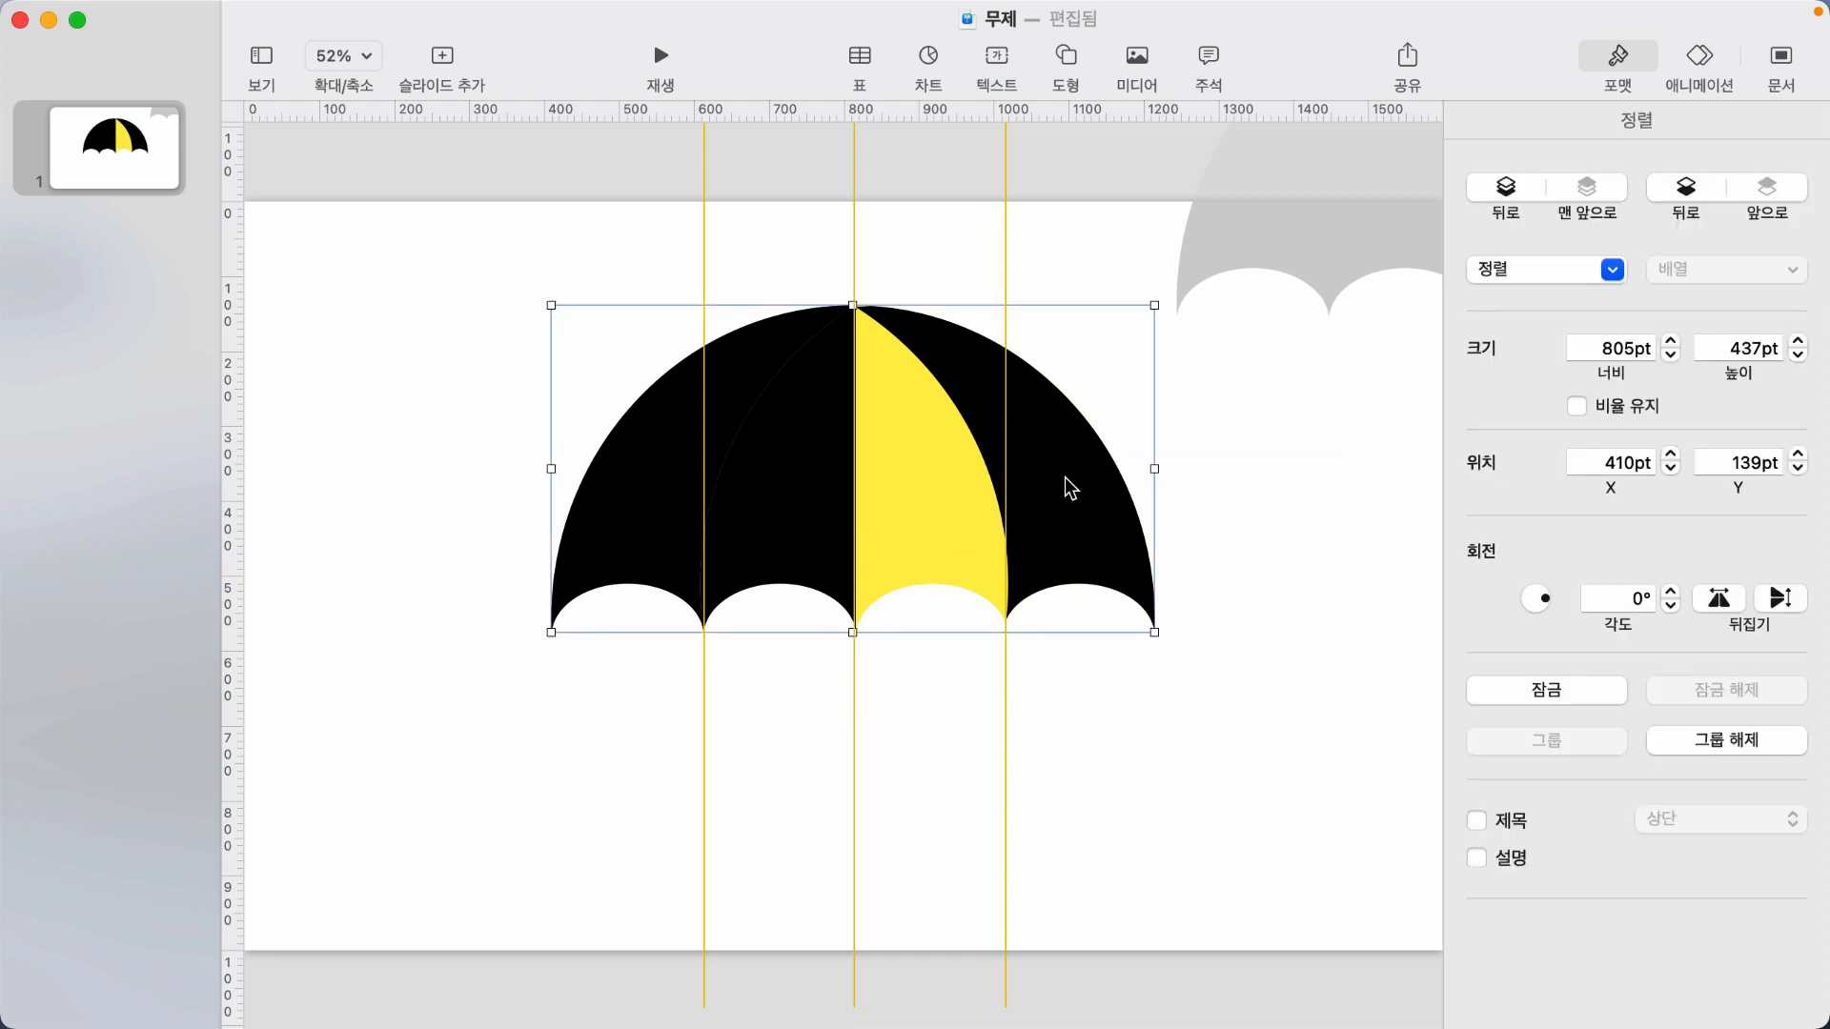
right_click(1069, 487)
click(1124, 522)
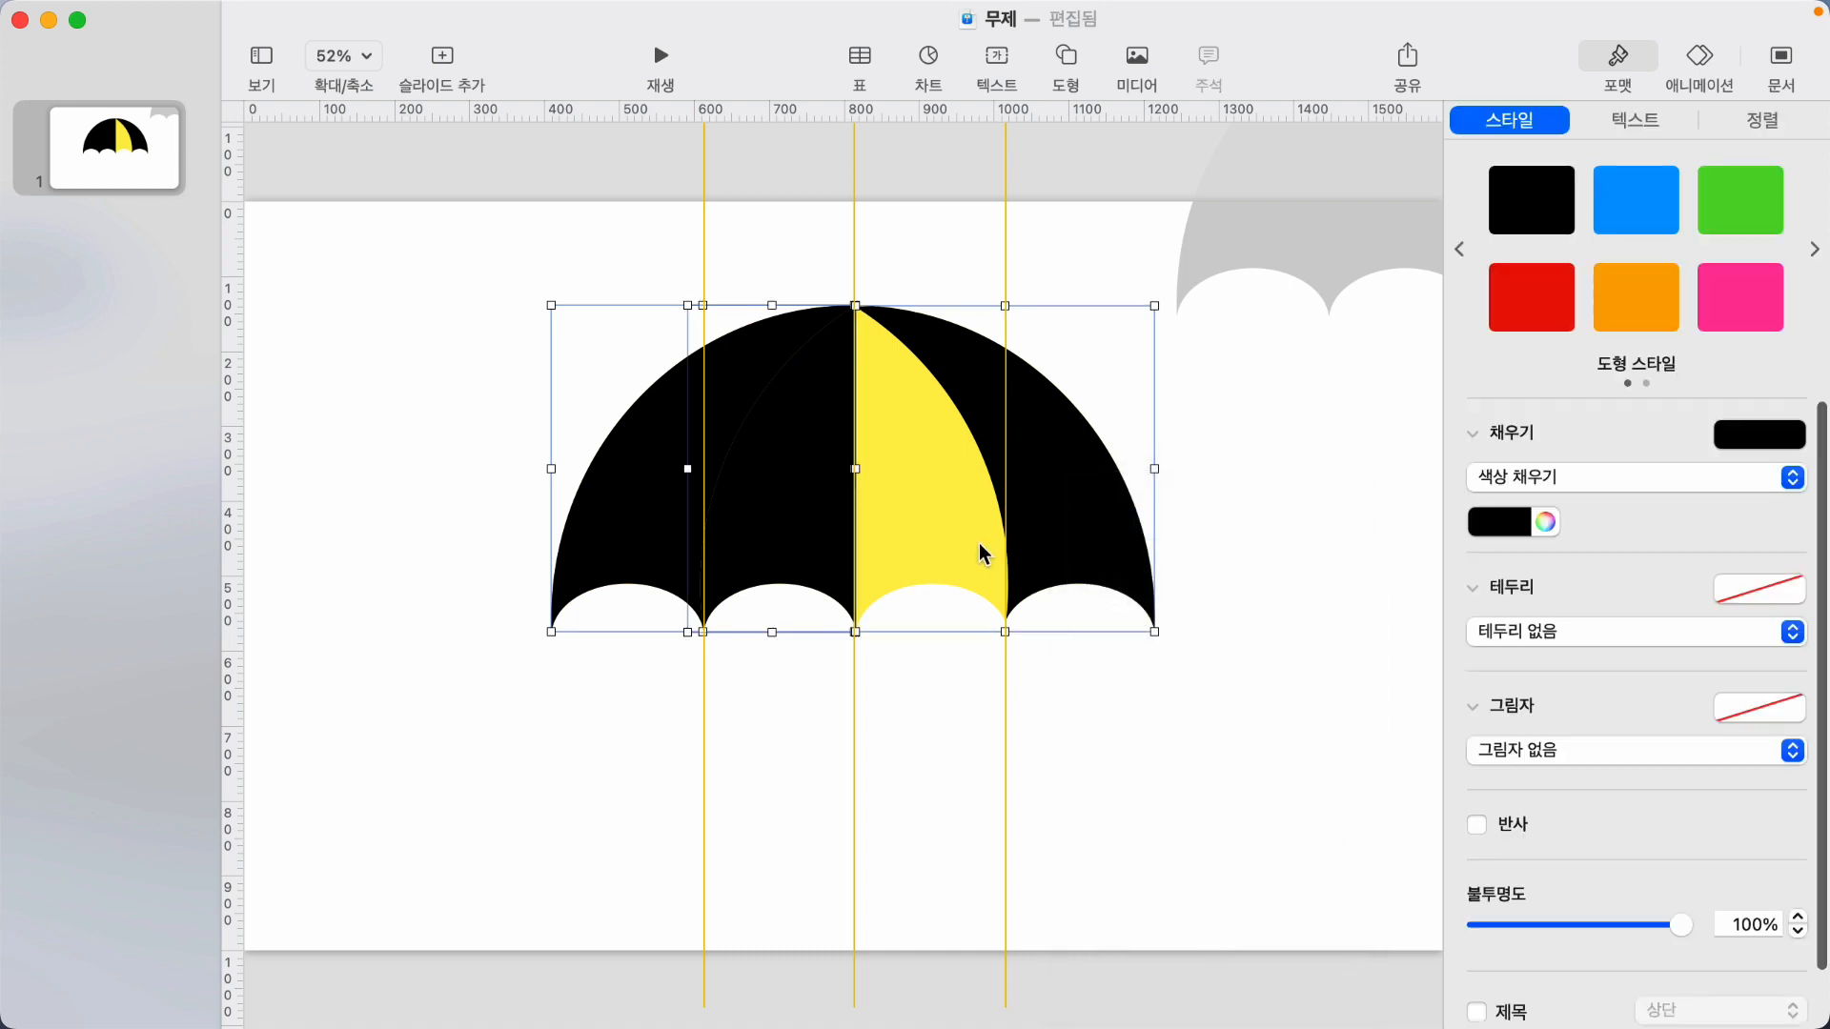
shift+click(929, 533)
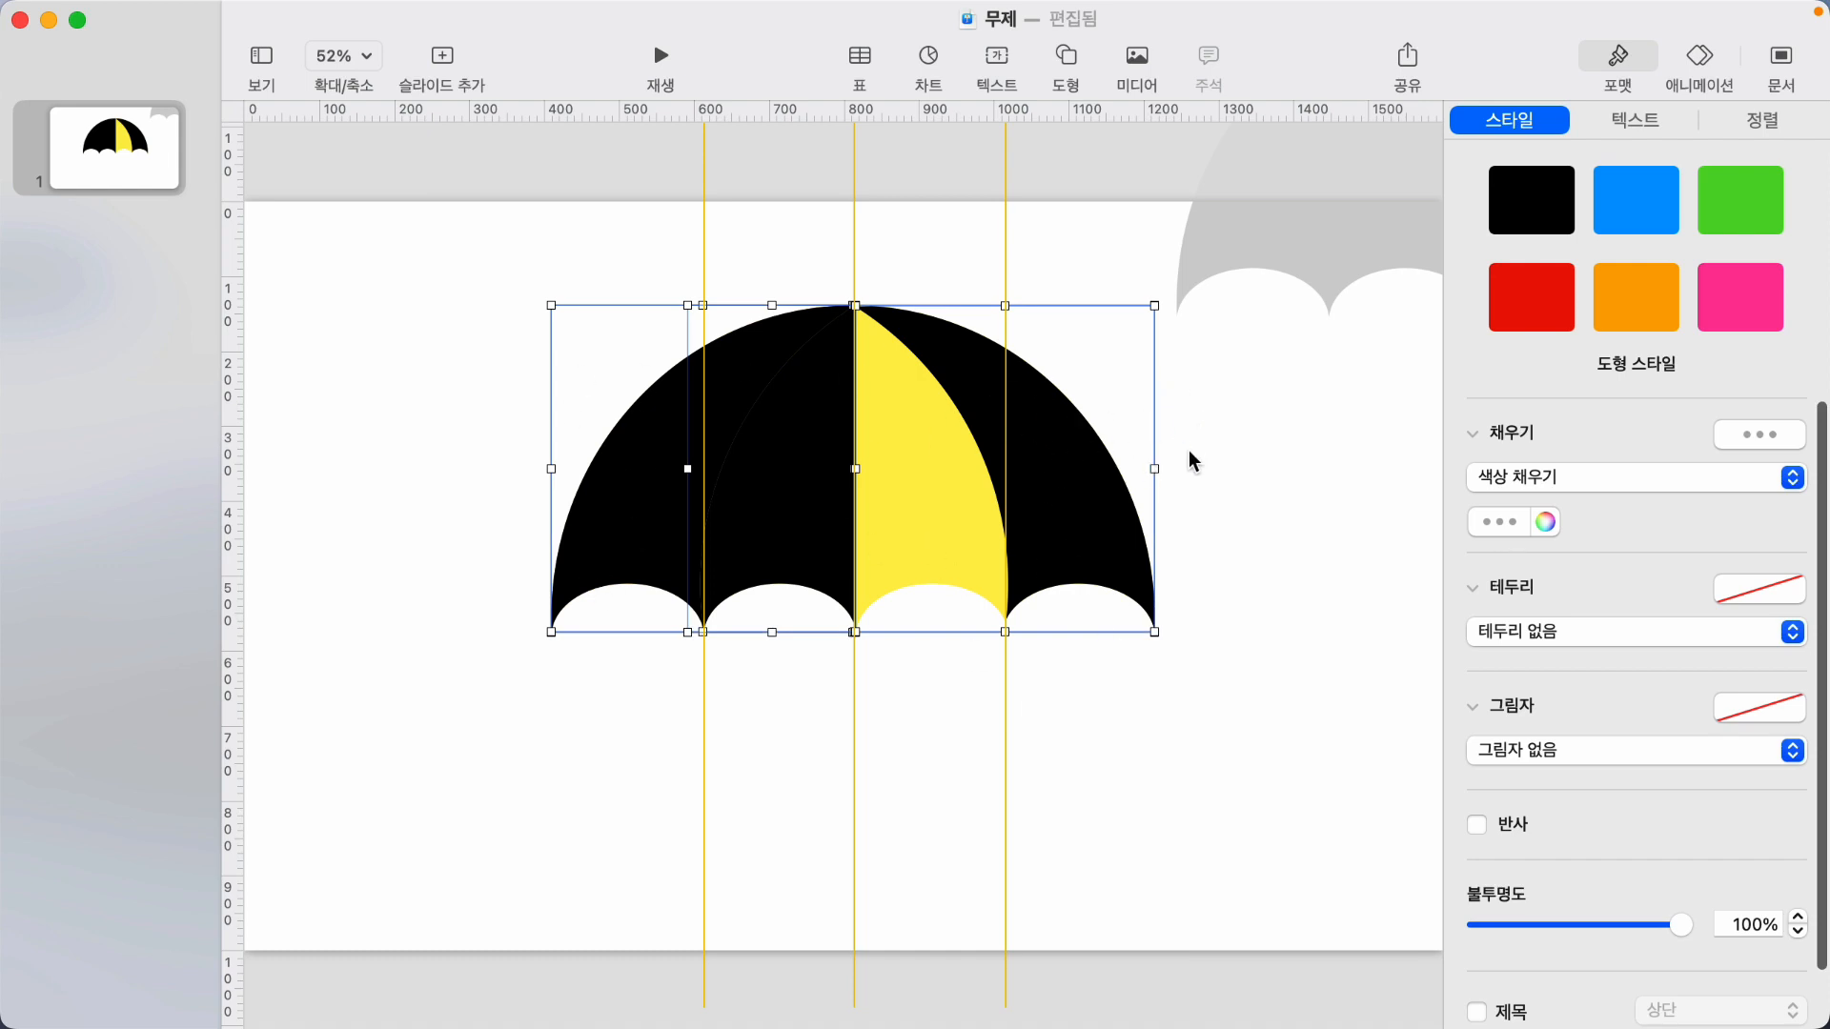
click(1759, 121)
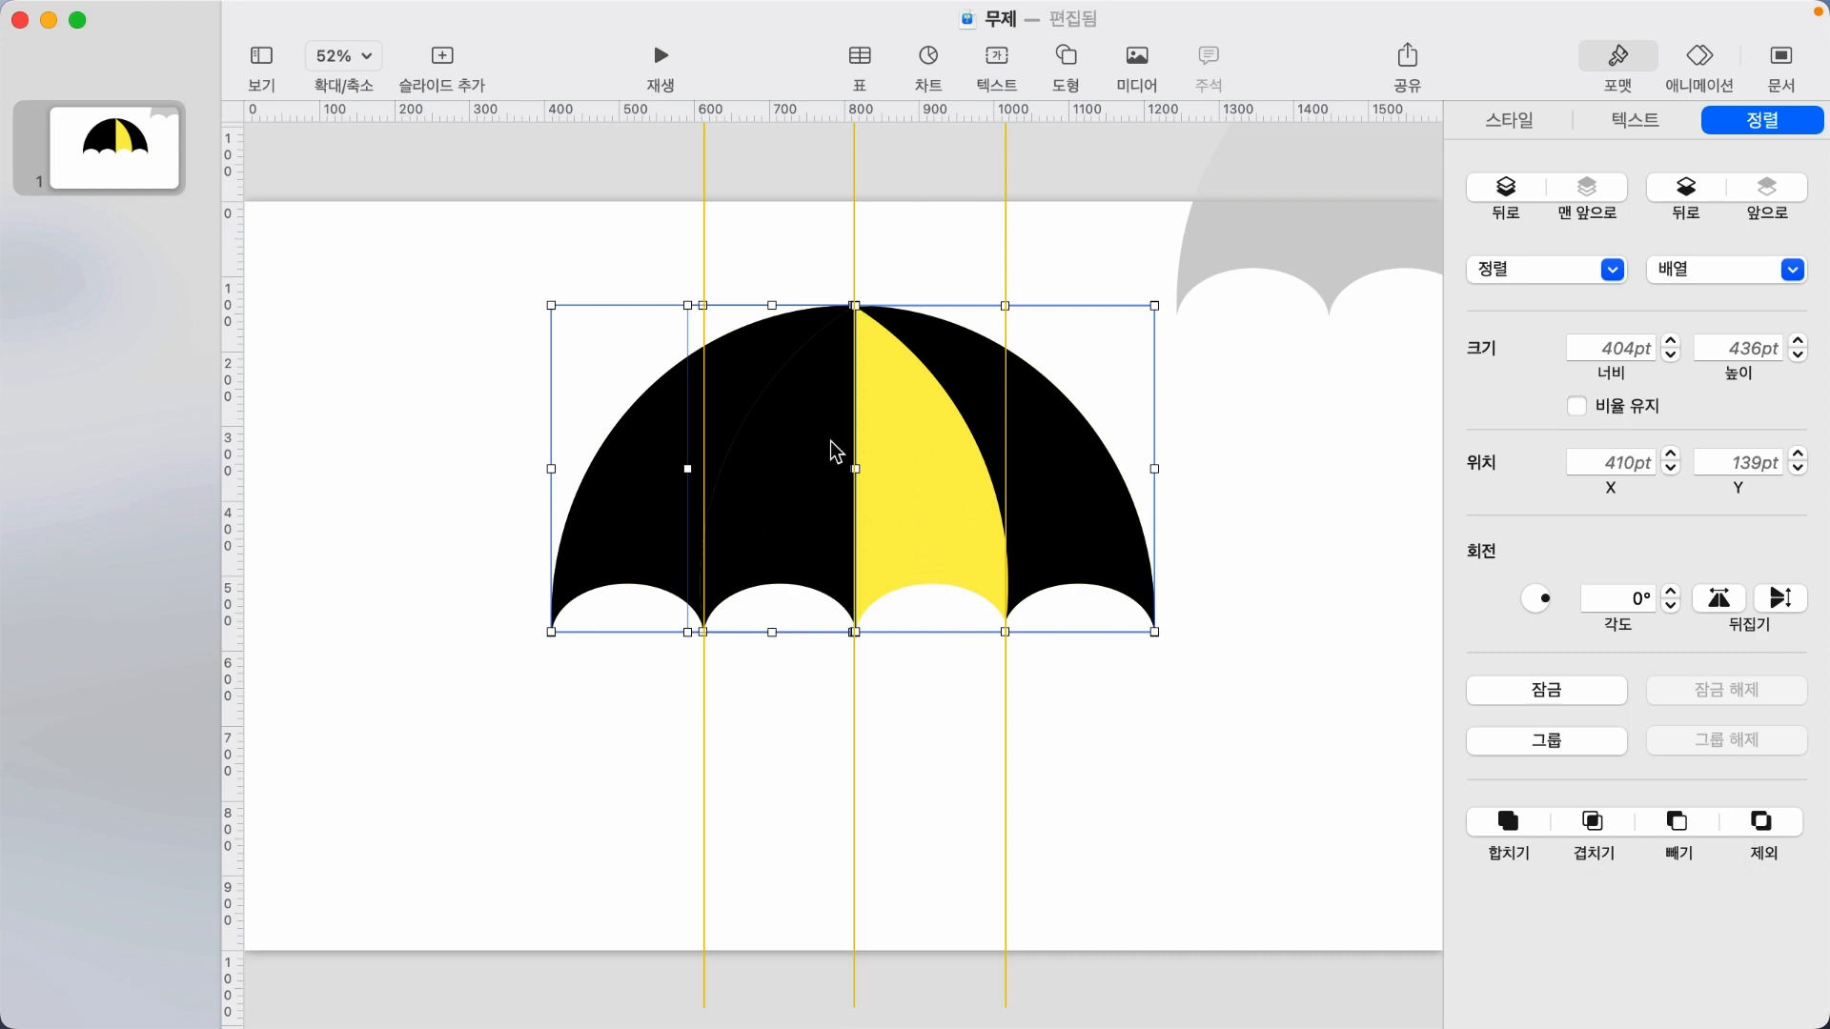
click(1677, 822)
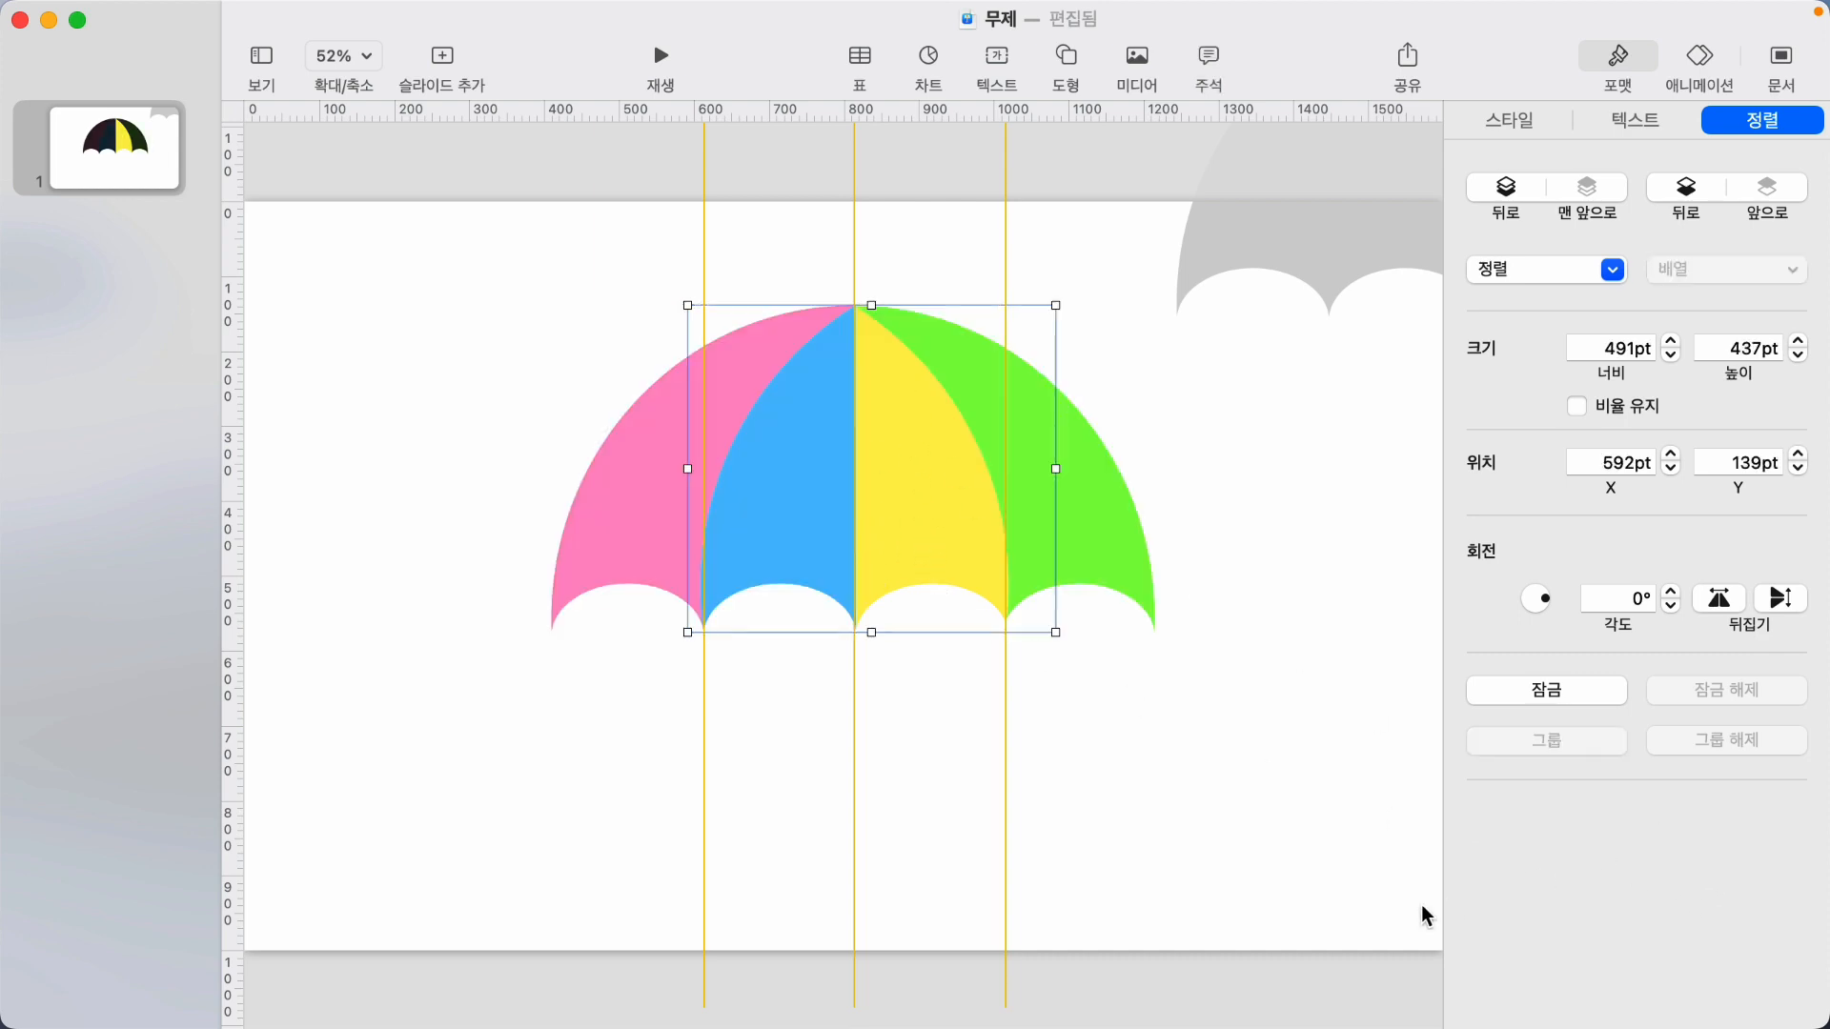
Check the pink, blue, yellow and green canopy panels by selecting them individually.
click(1013, 633)
click(604, 520)
click(787, 532)
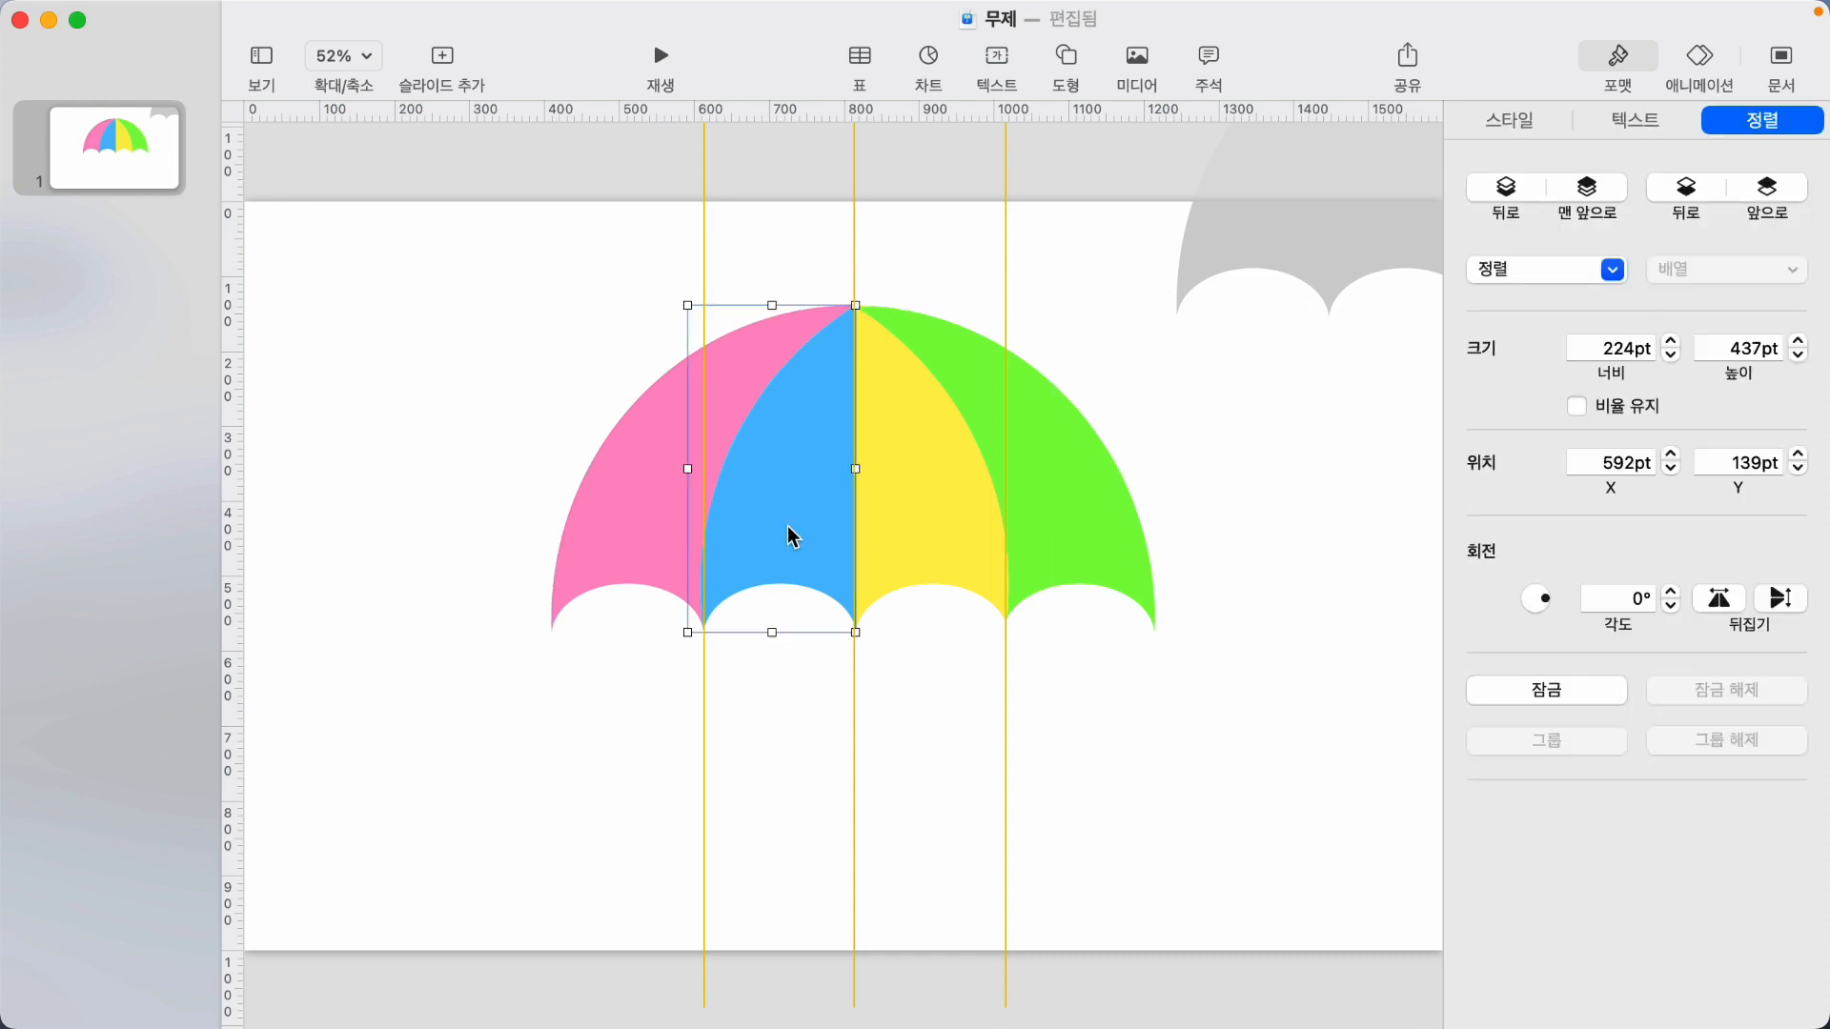
shift+click(901, 516)
click(1066, 507)
click(1243, 856)
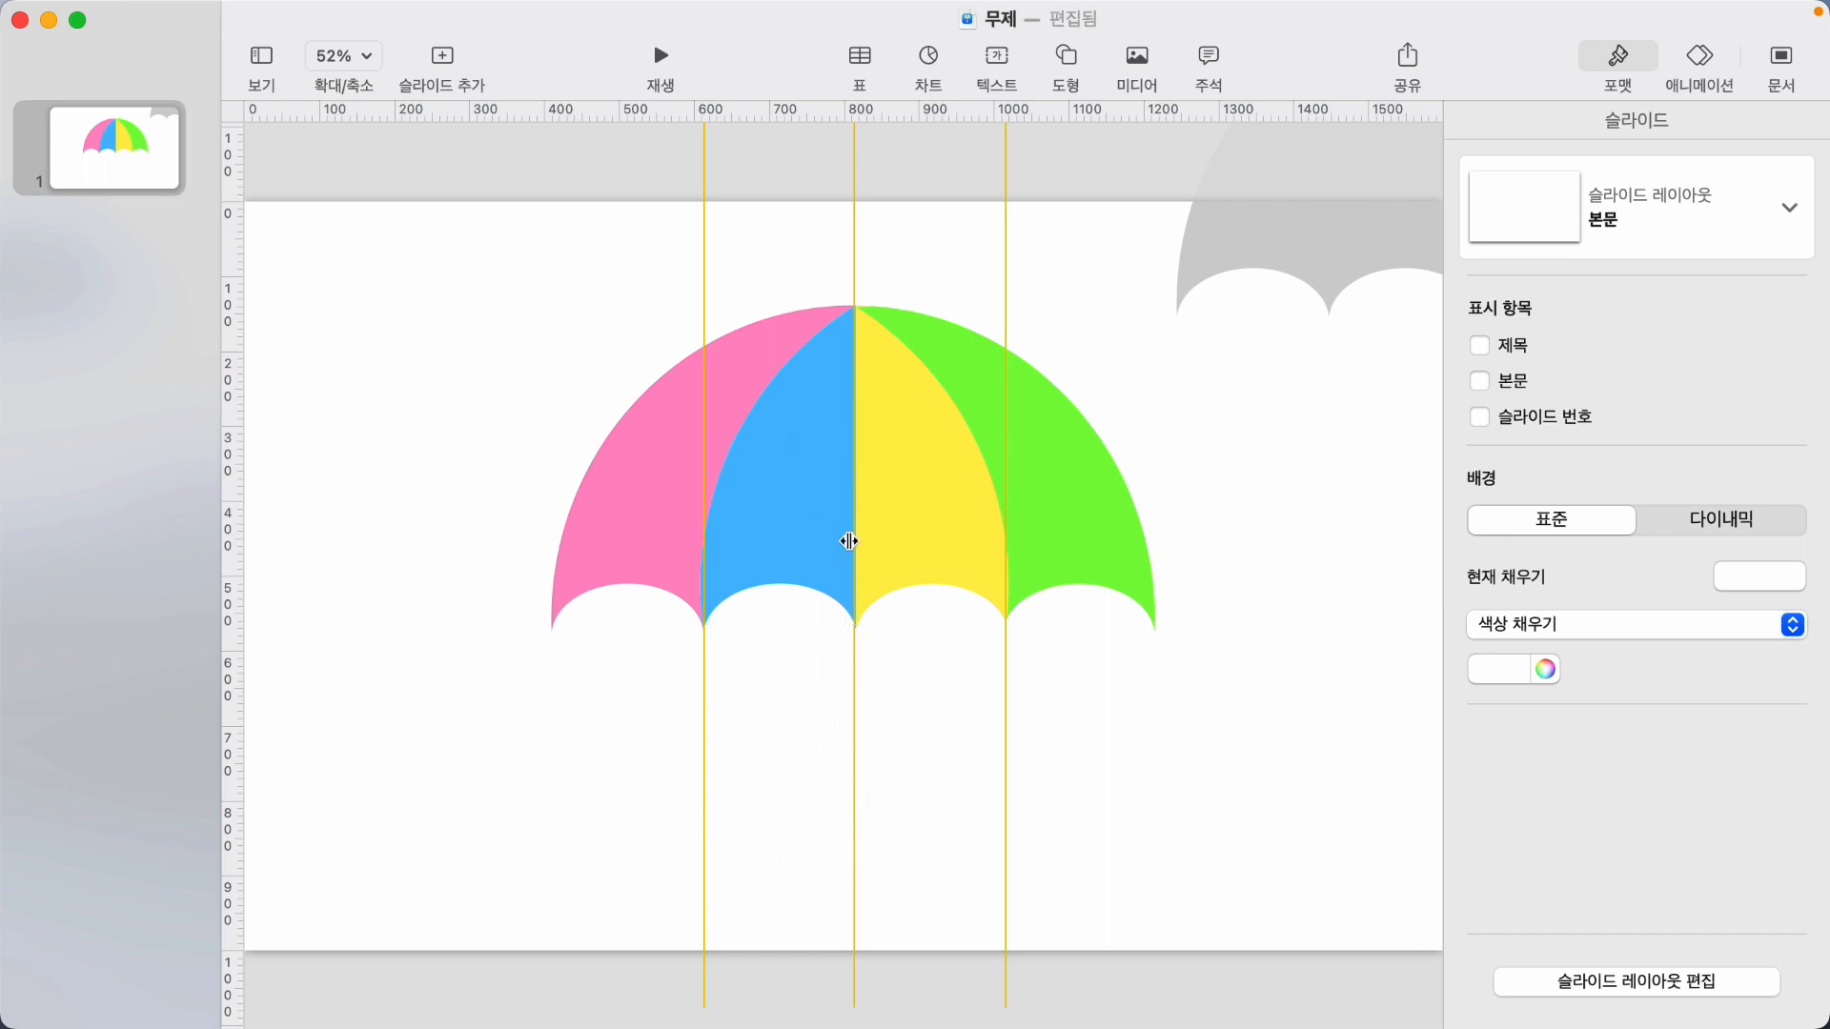
Insert a circle at about X 152 pt, Y 273 pt and a square at about X 63 pt, Y 164 pt, beside the umbrella.
click(1067, 65)
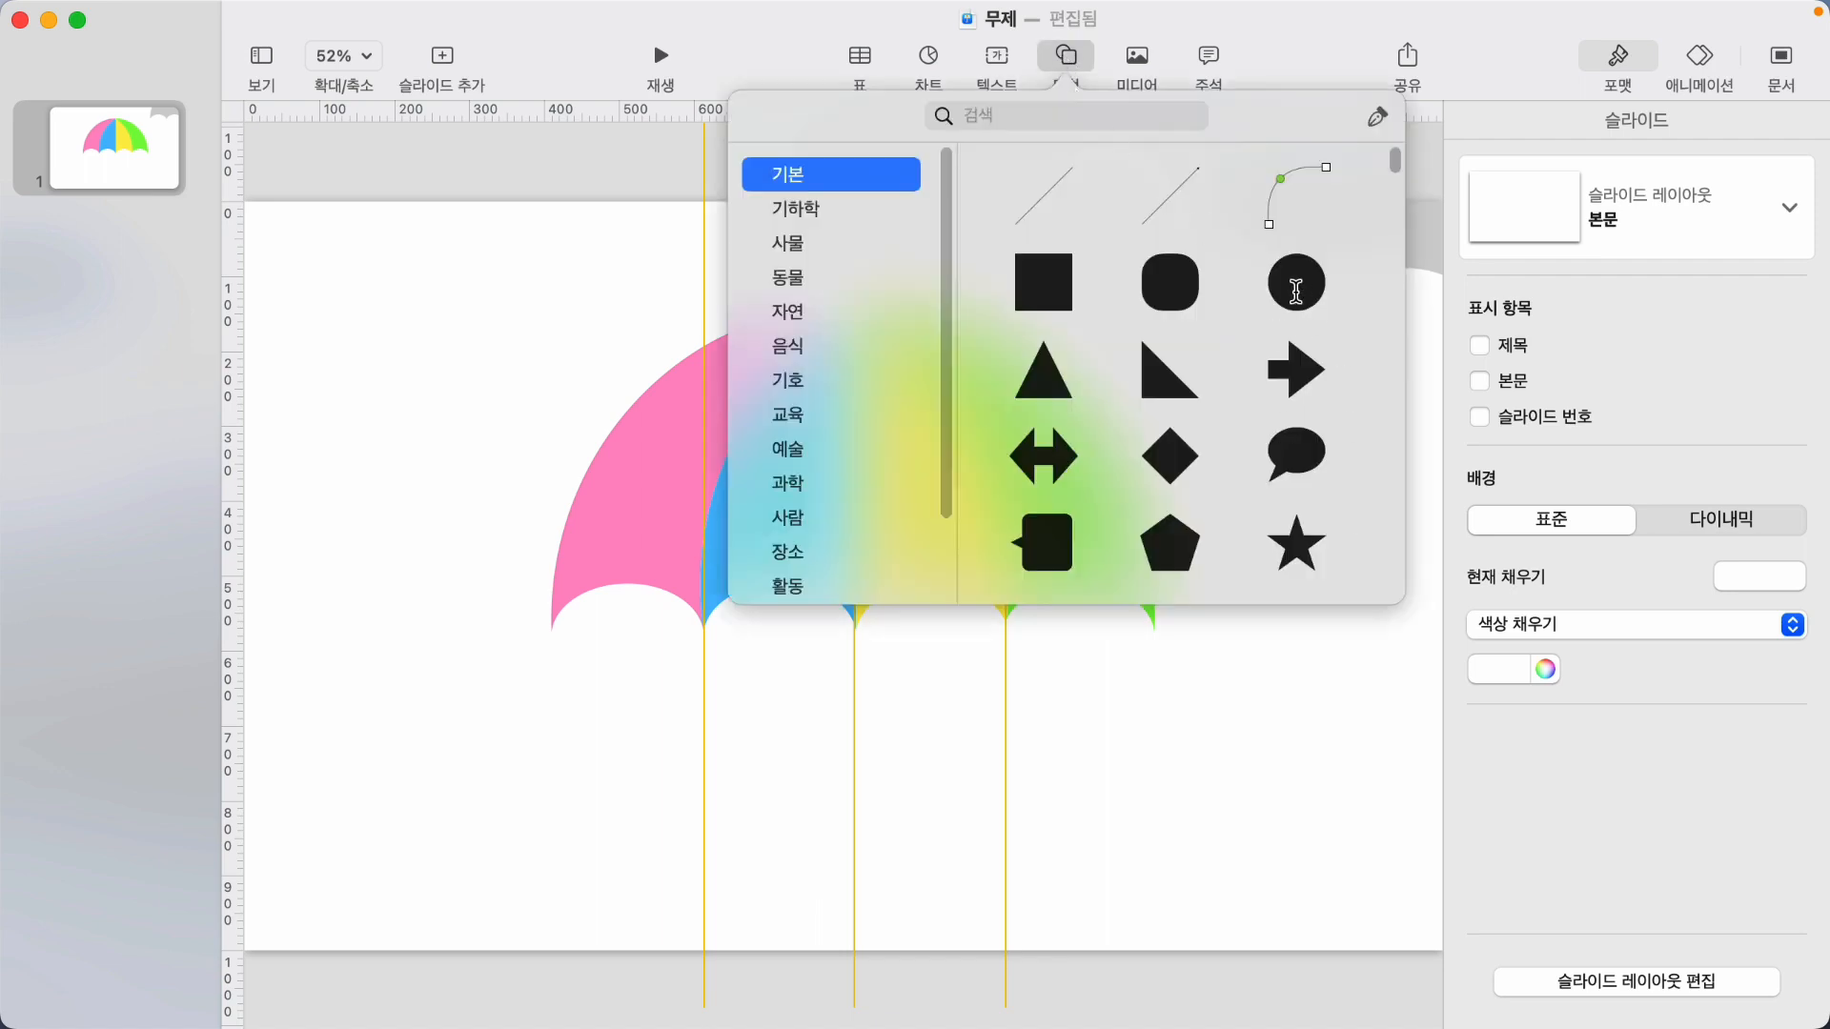
click(1296, 284)
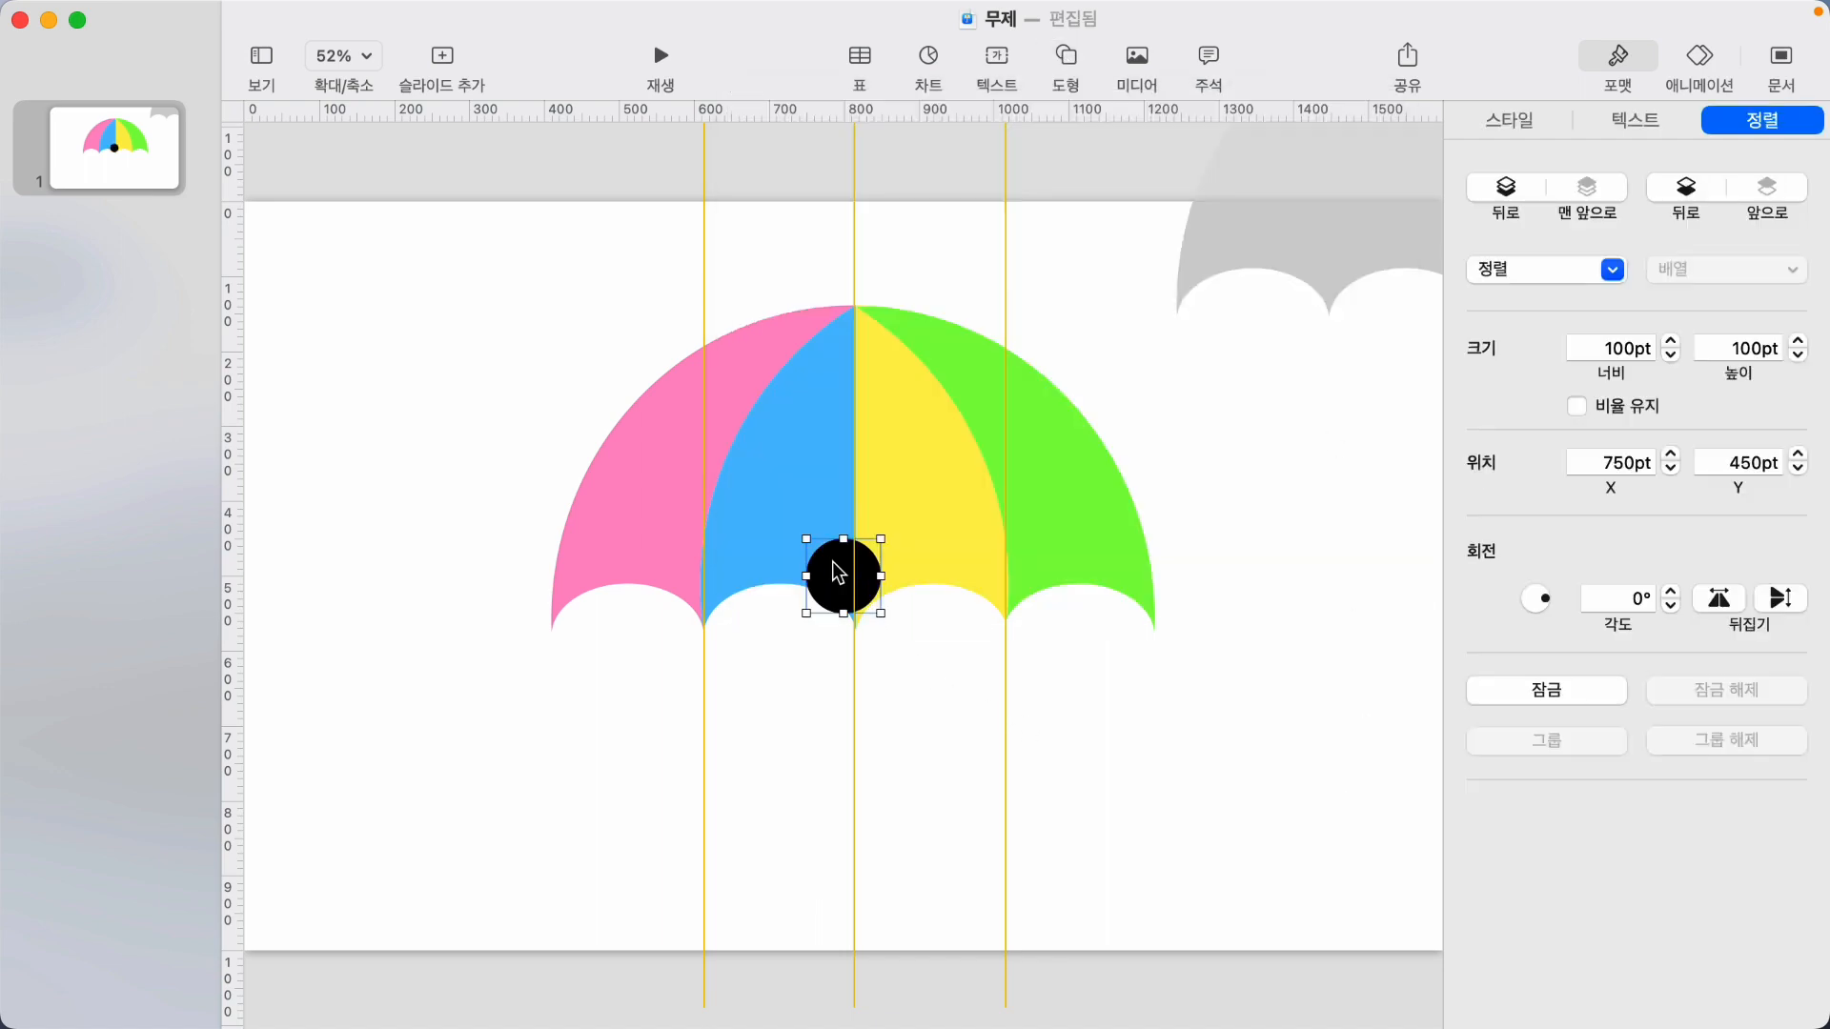
drag(838, 571, 390, 439)
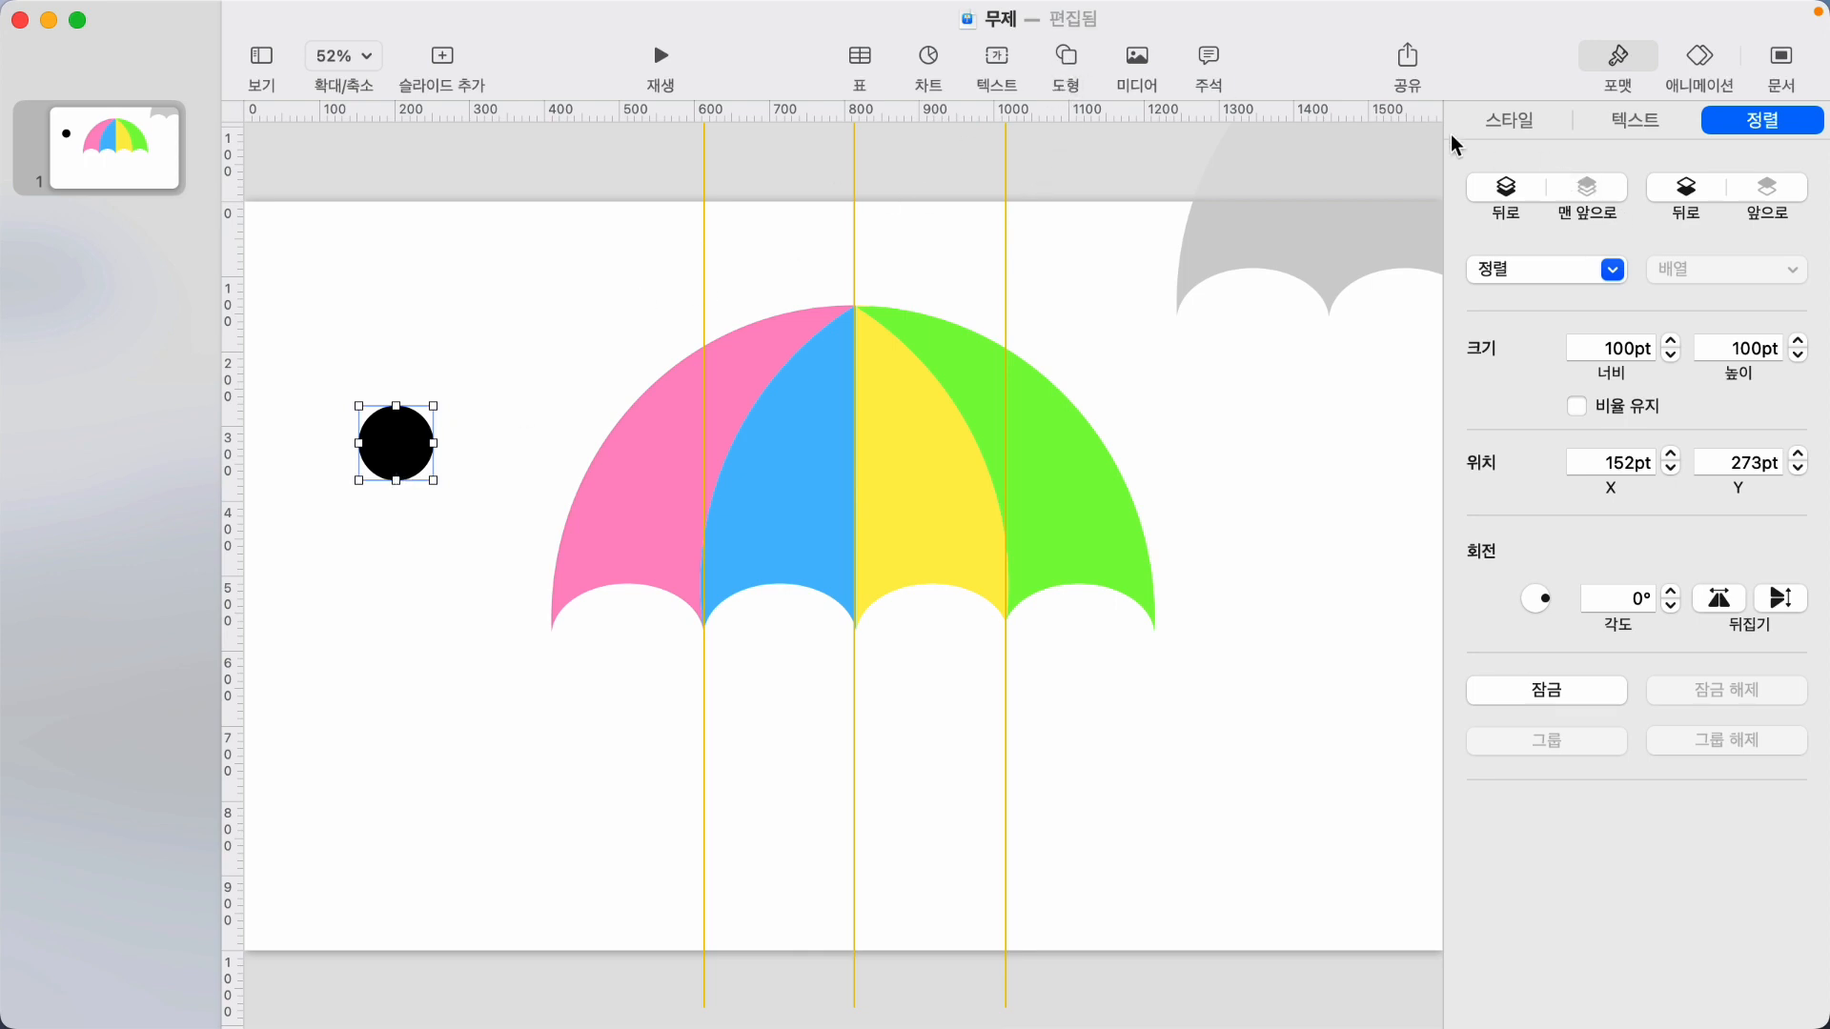
click(1067, 58)
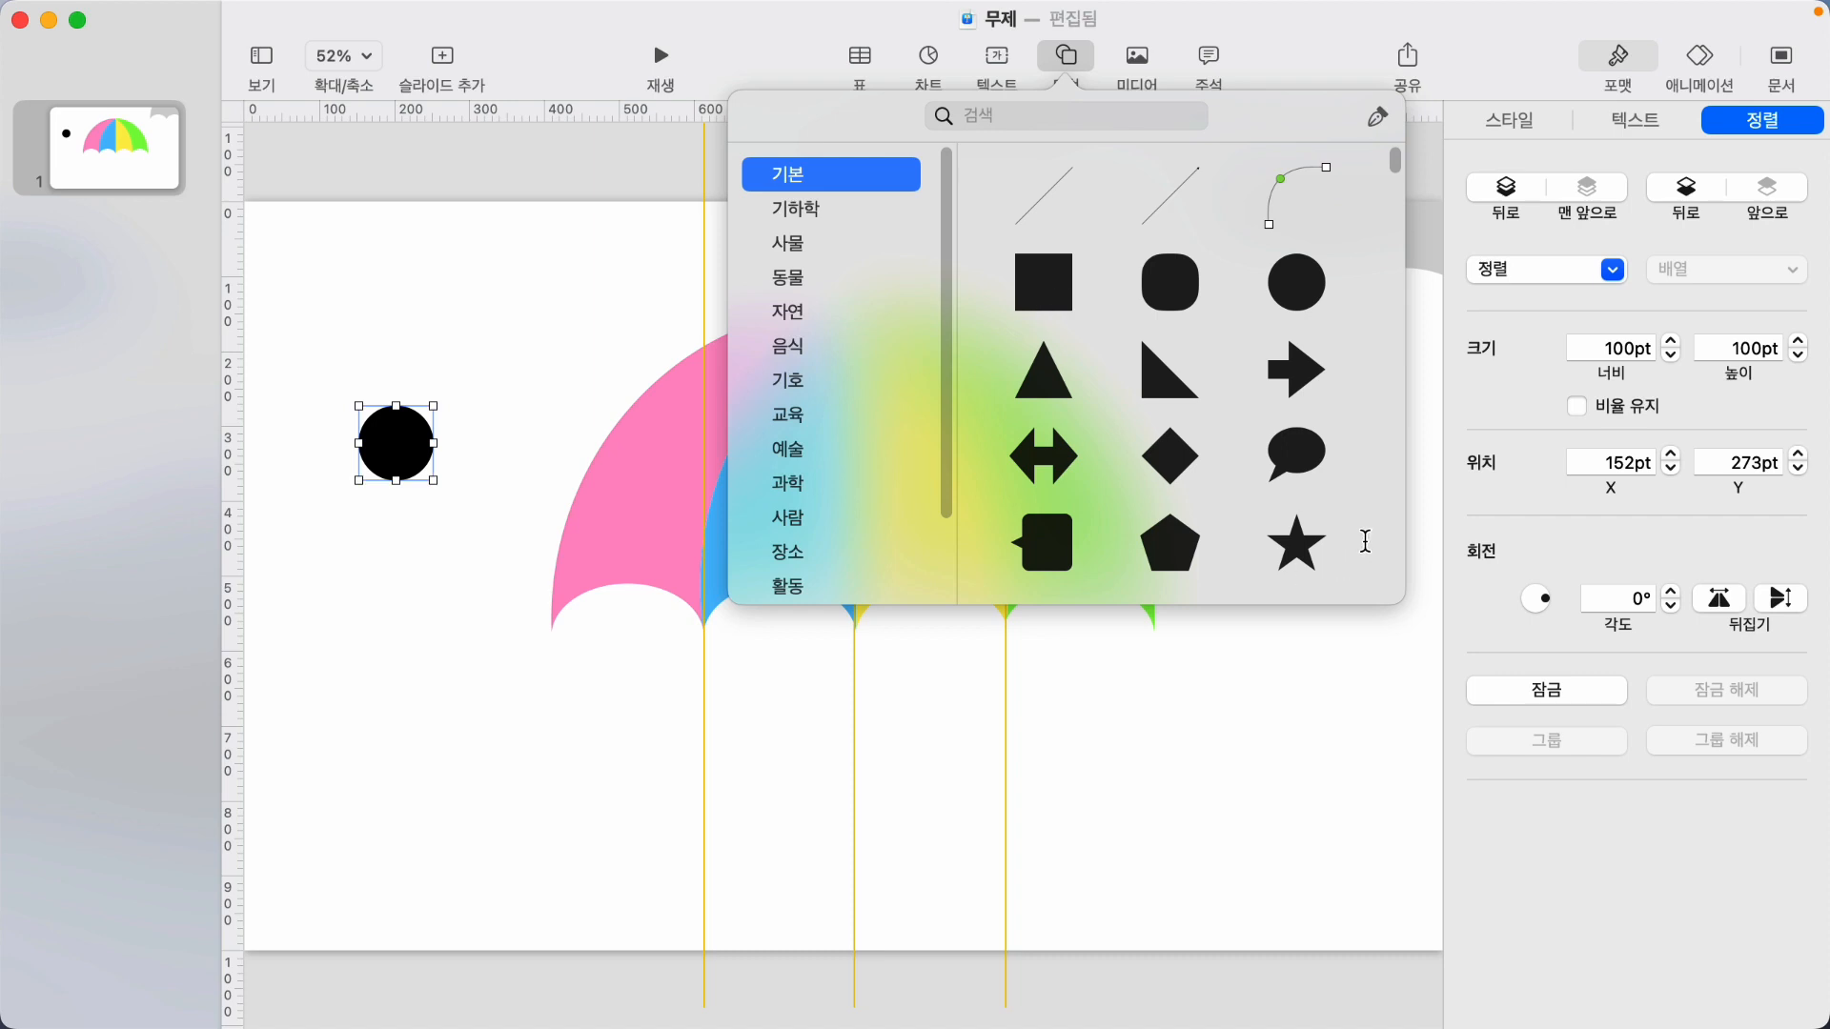
click(1036, 272)
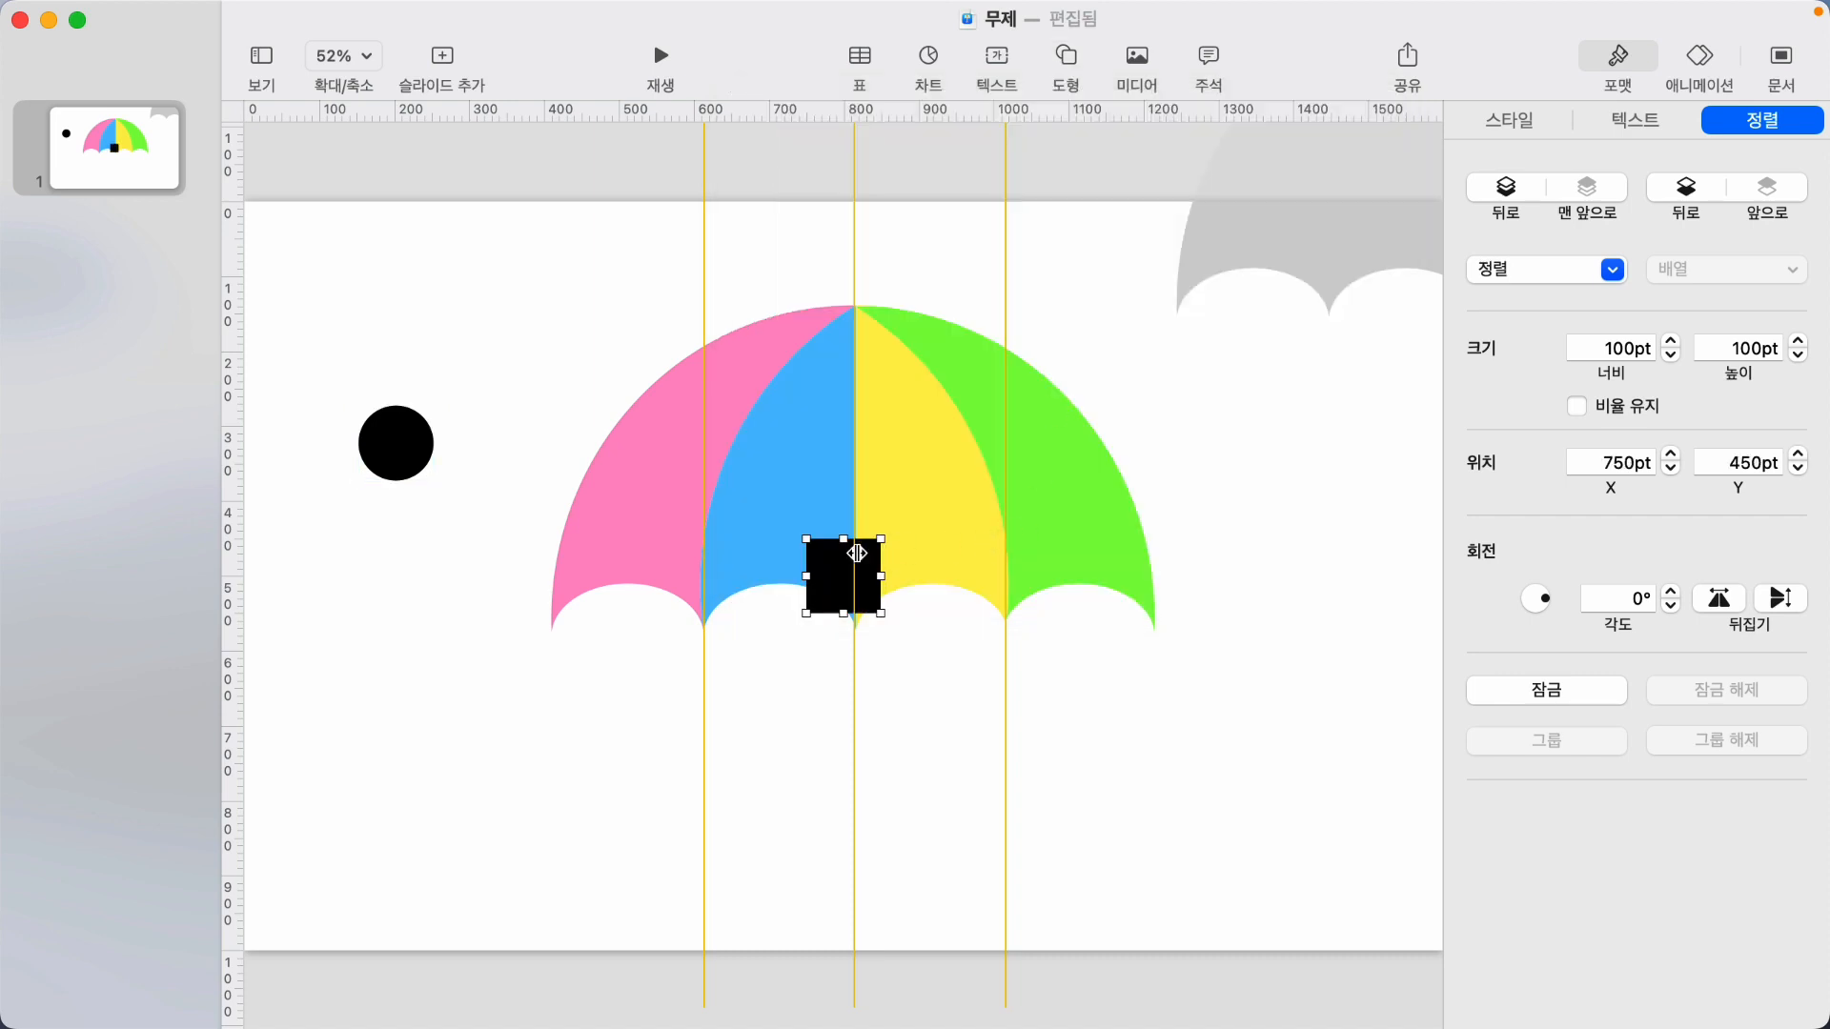
drag(825, 574, 314, 381)
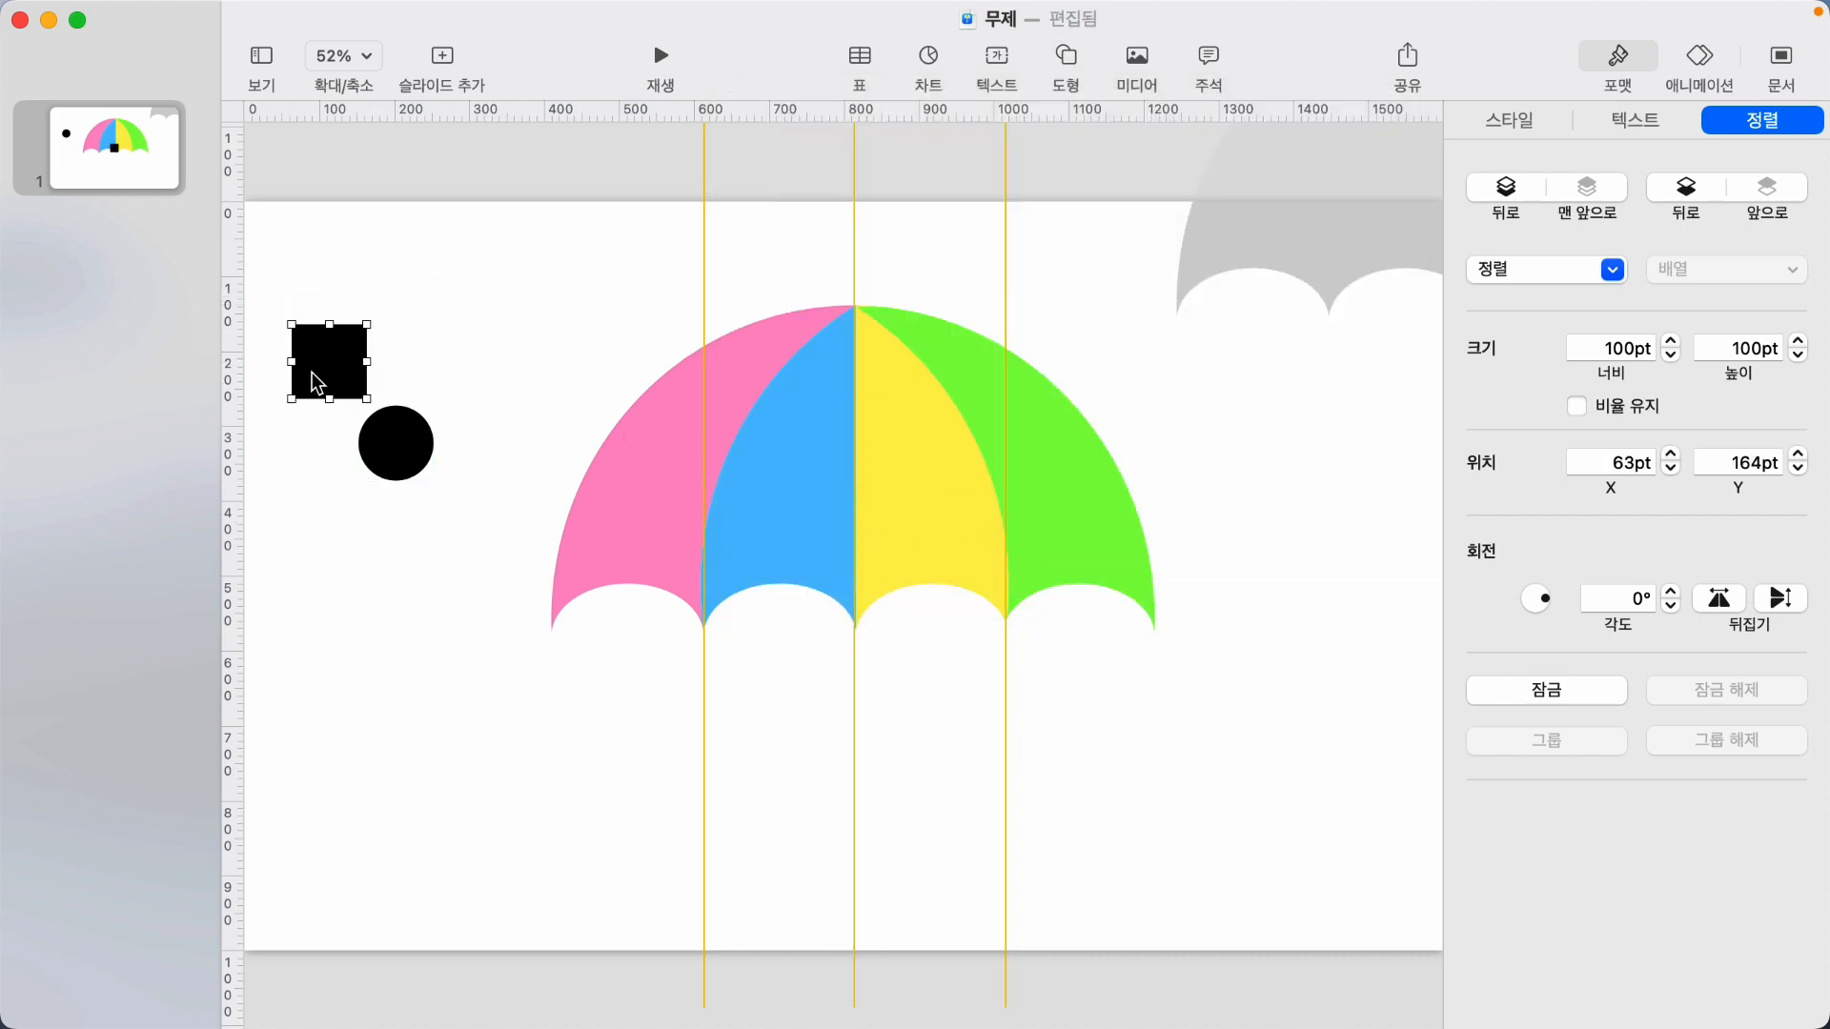
Fill the square with red and stretch it to about 231 pt wide over the black circle's upper half, at about X 119 pt, Y 229 pt.
click(1509, 121)
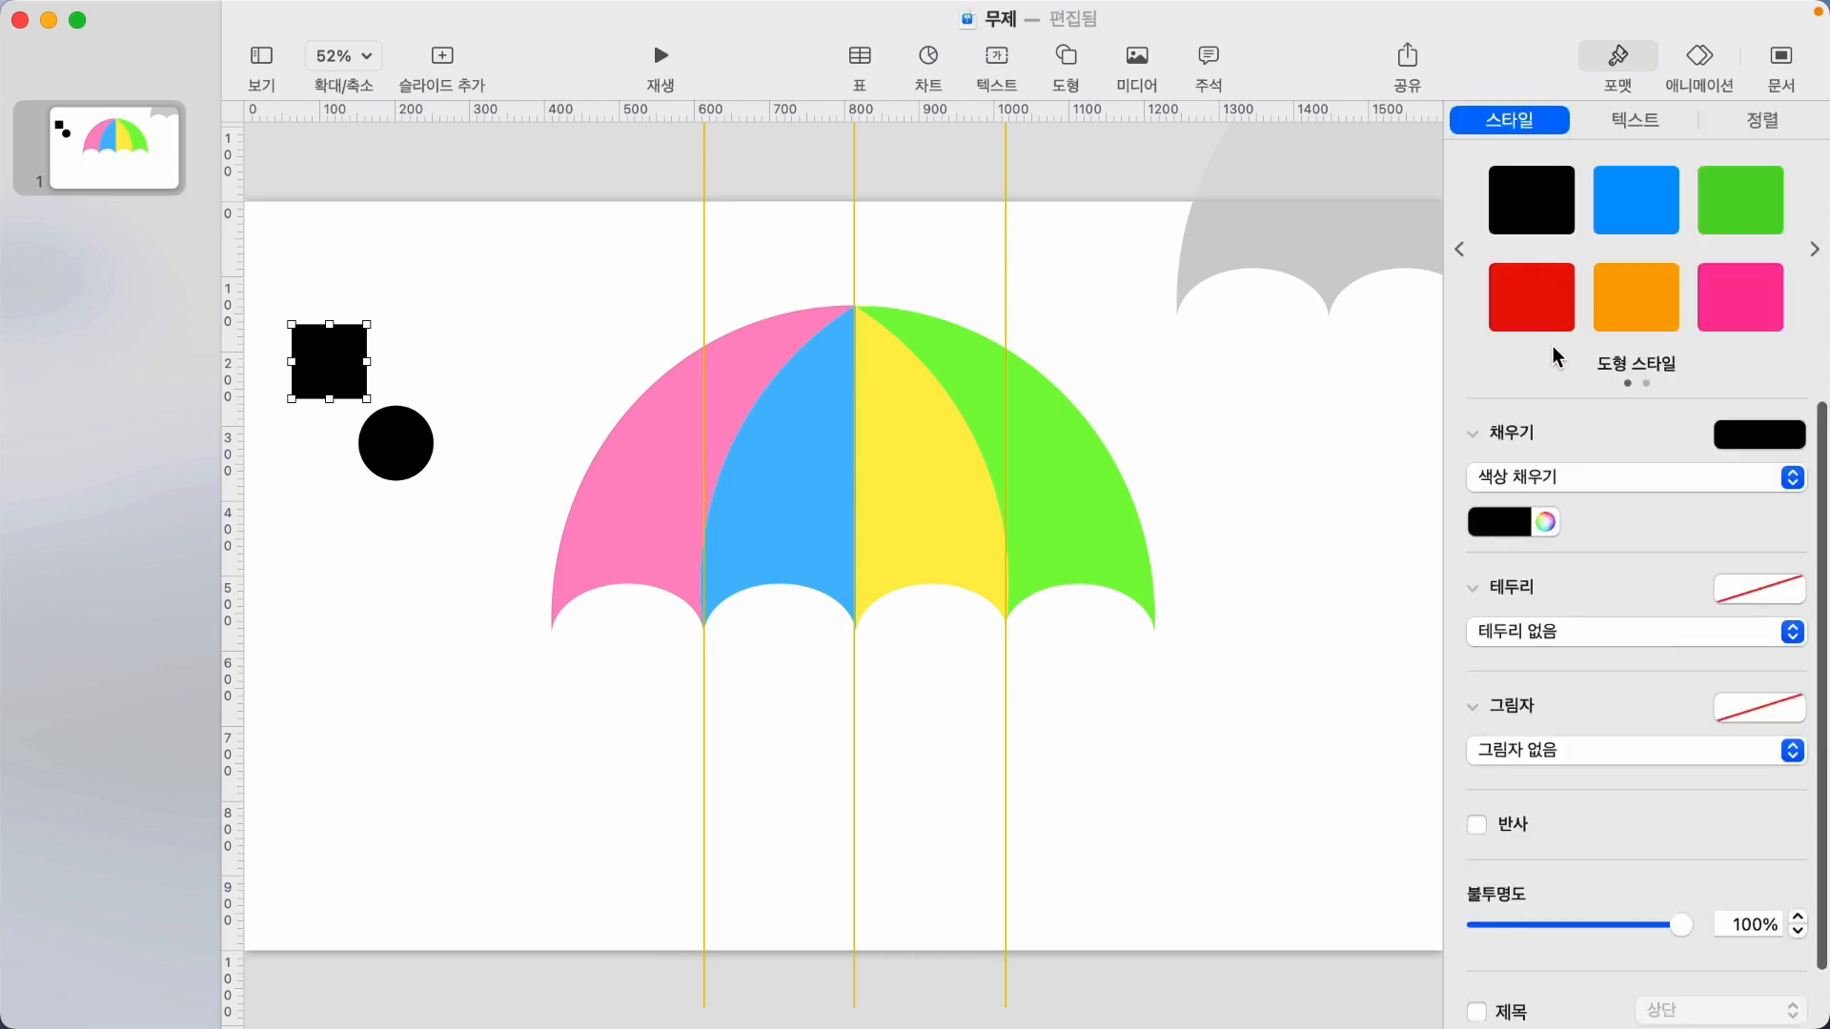
click(1539, 305)
drag(323, 372, 507, 408)
drag(391, 414, 392, 416)
click(389, 583)
Subtract the red rectangle from the black circle, keeping only the circle's lower part.
click(397, 475)
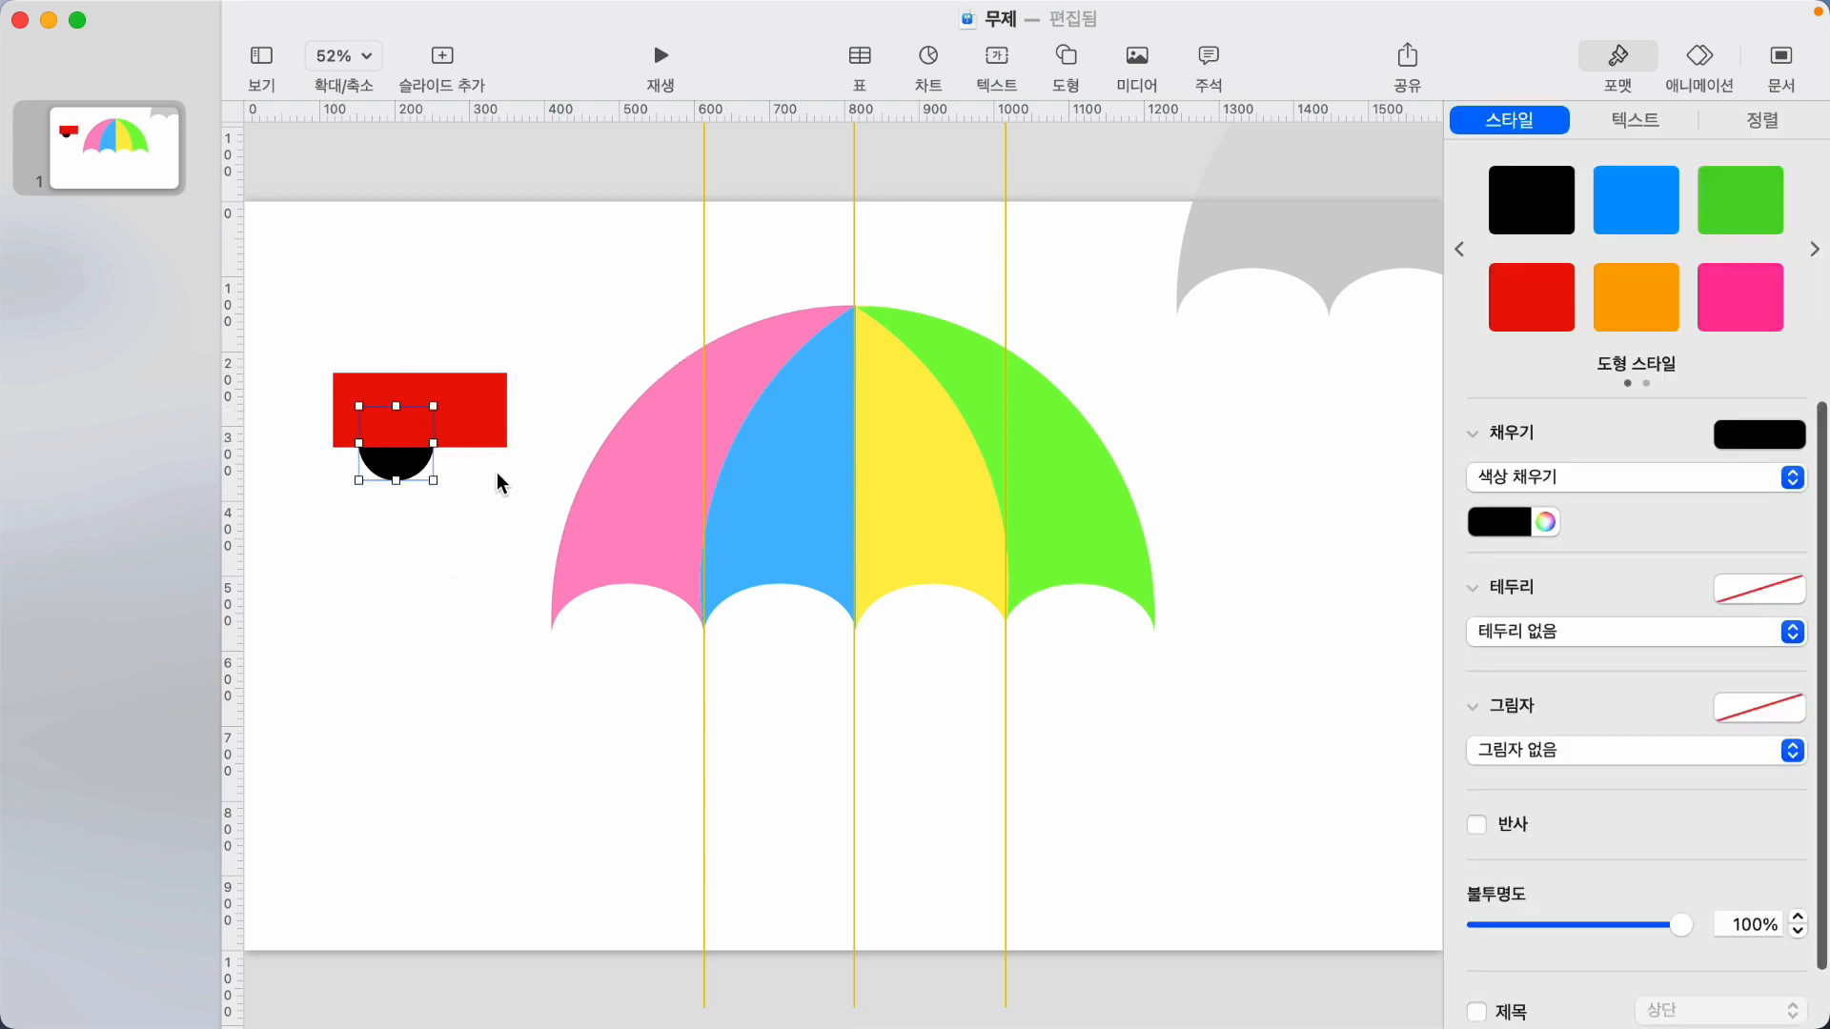
shift+click(475, 426)
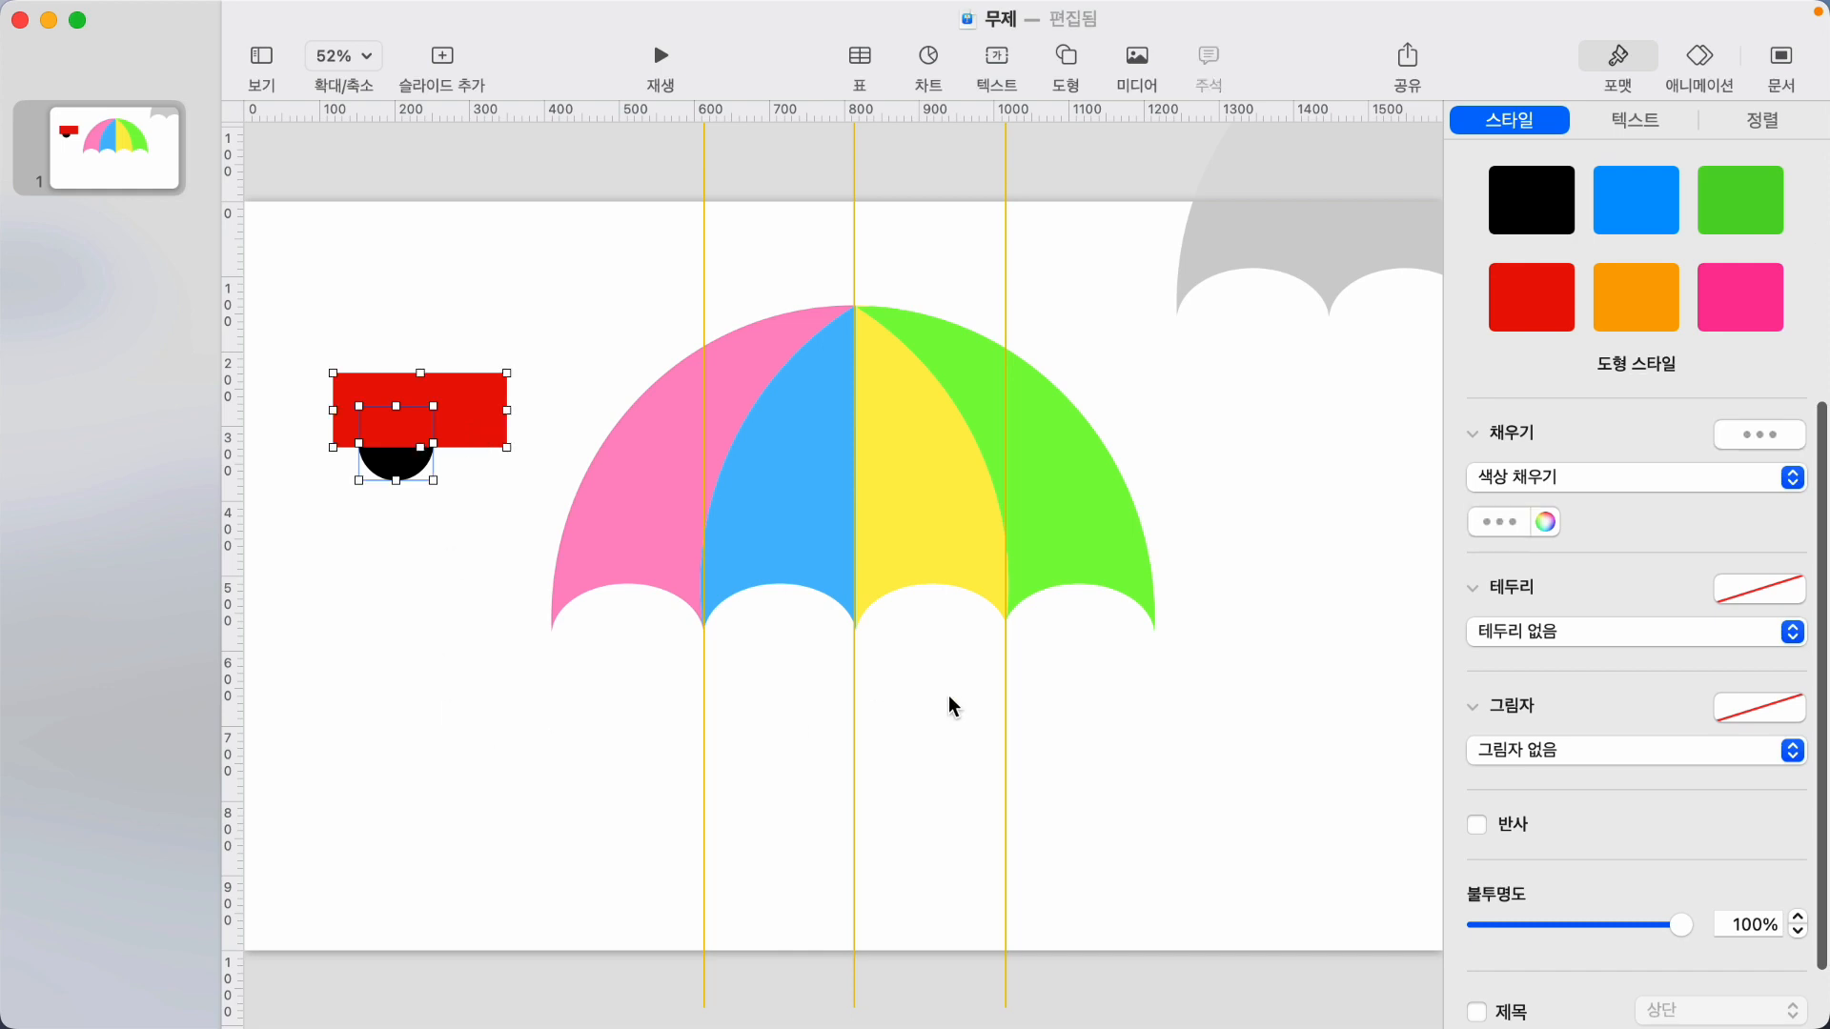
click(1782, 125)
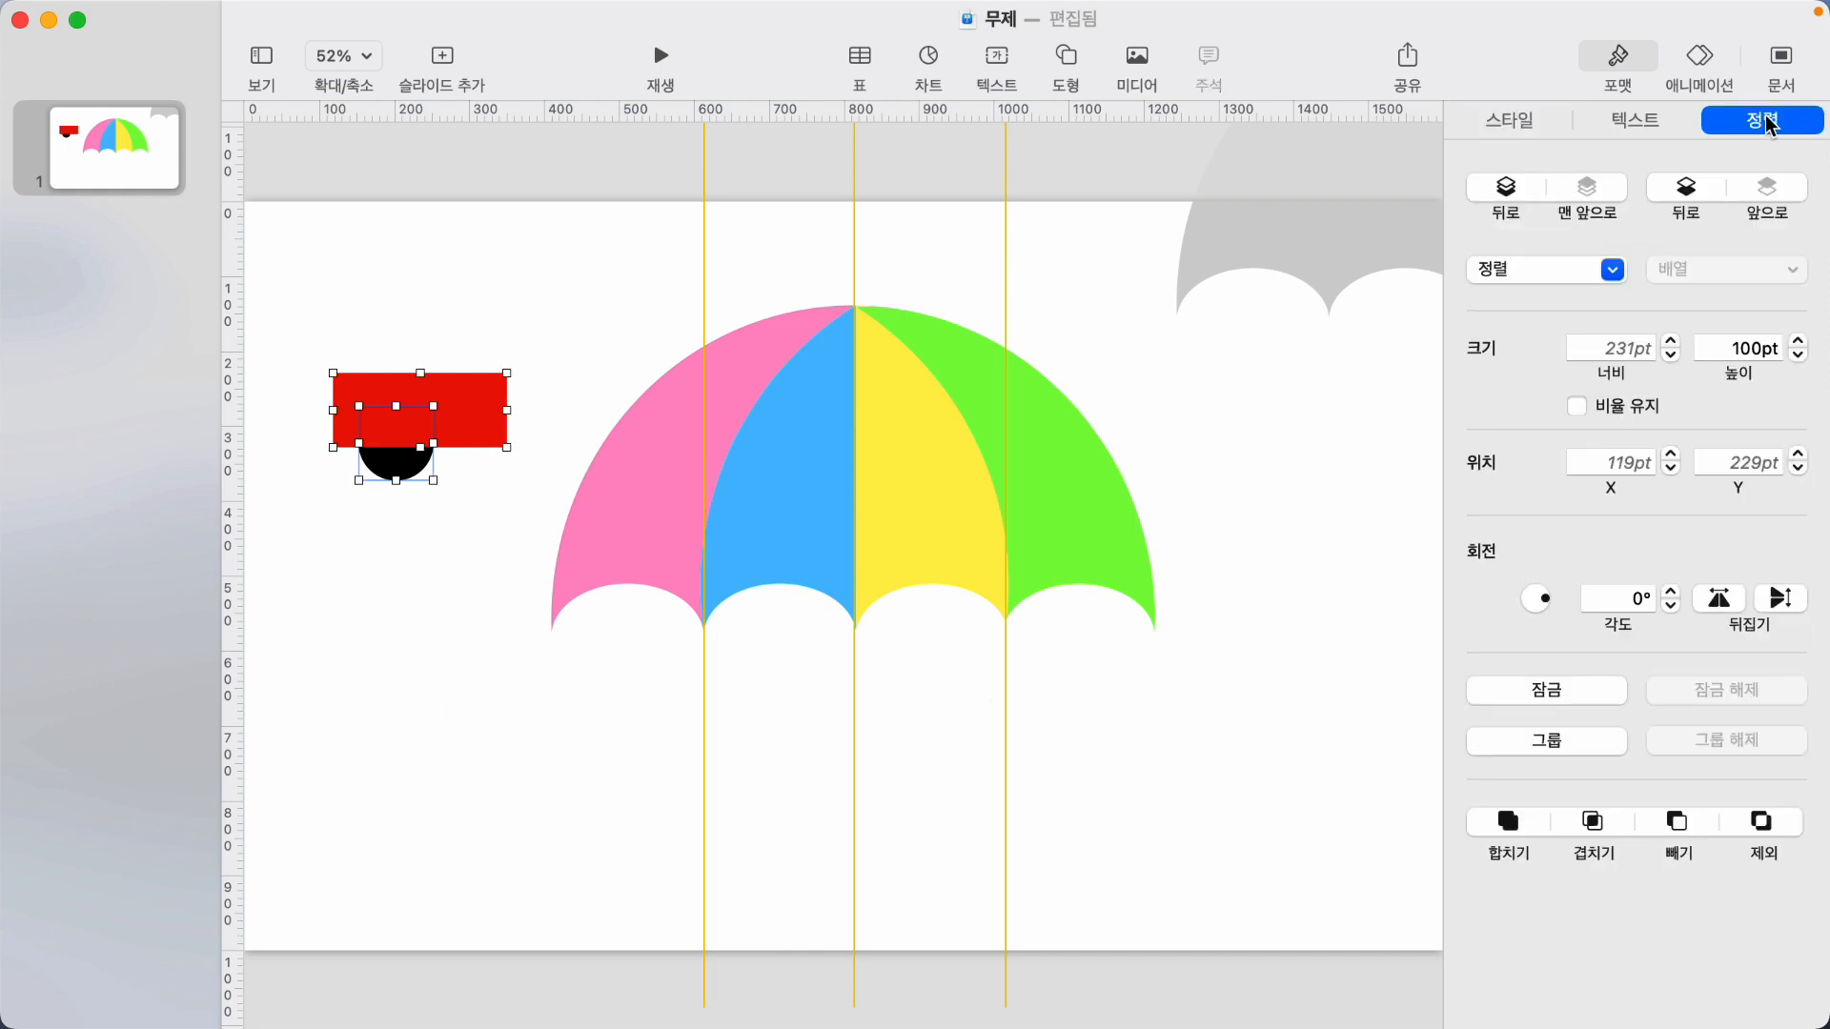
click(1680, 822)
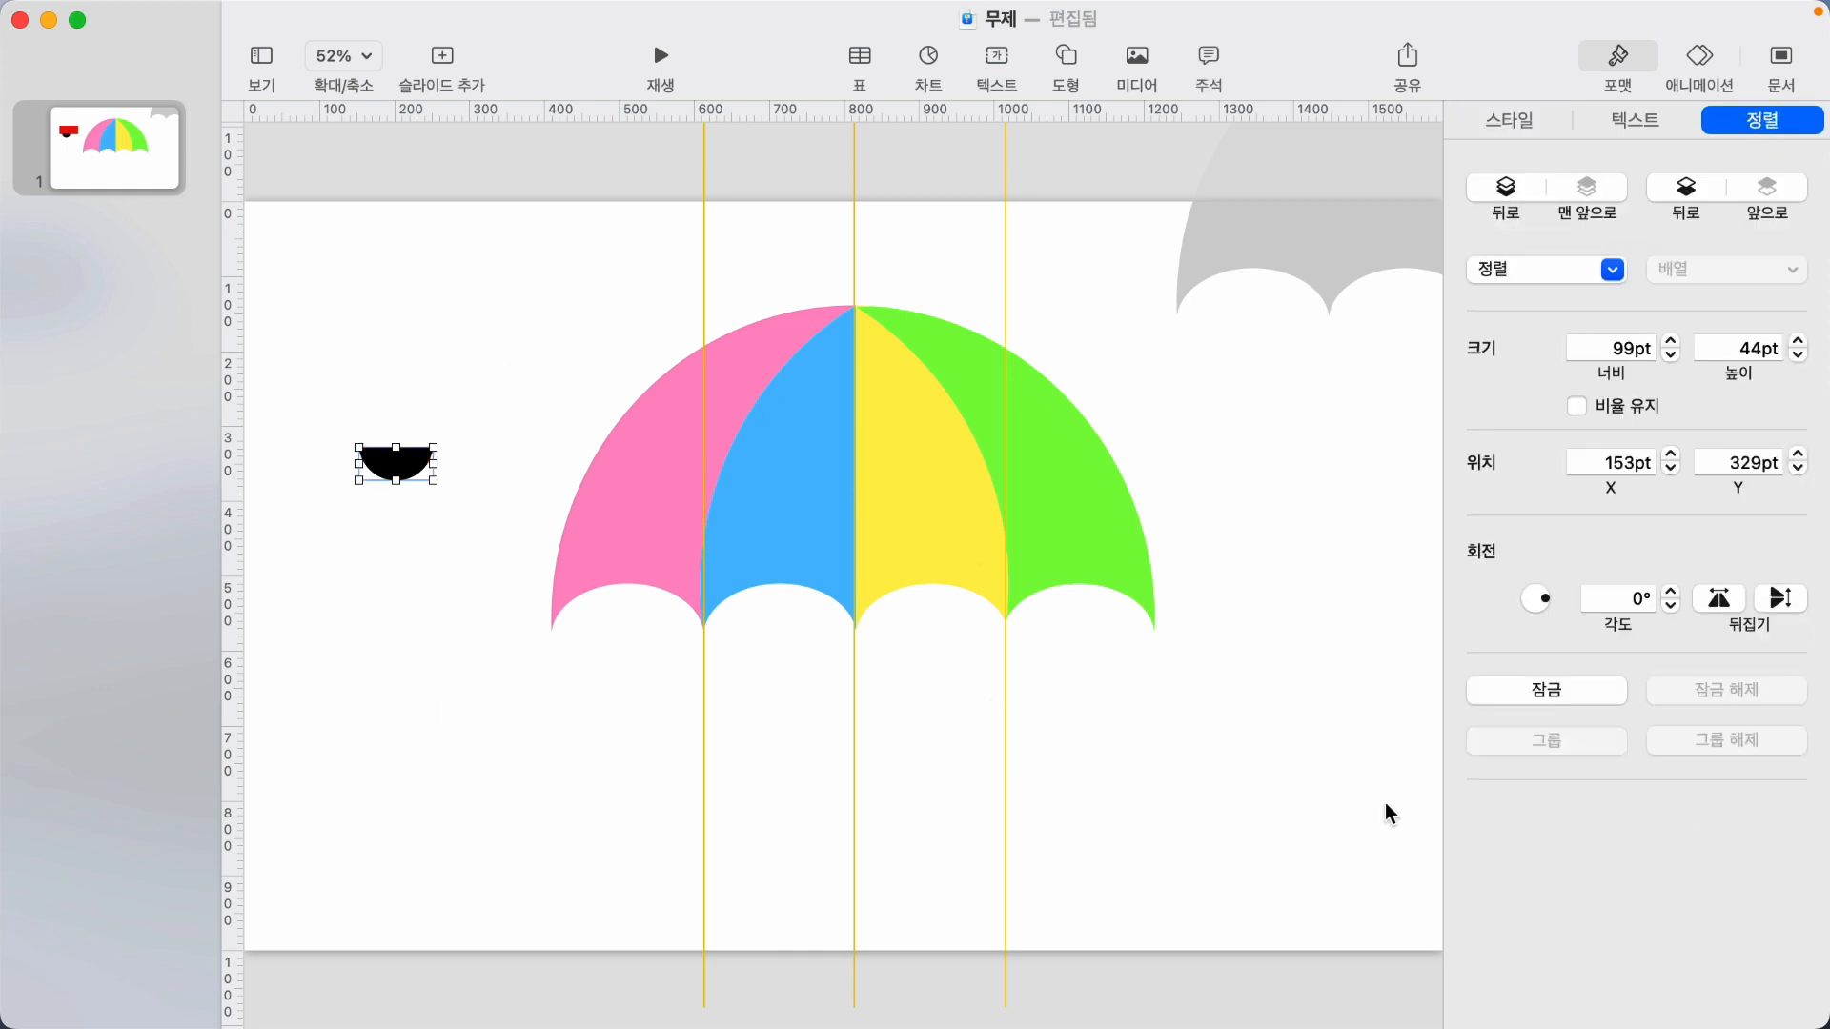
click(488, 624)
Remove the half circle's fill and give it a solid black 9 pt border.
click(397, 471)
click(1520, 124)
click(1747, 432)
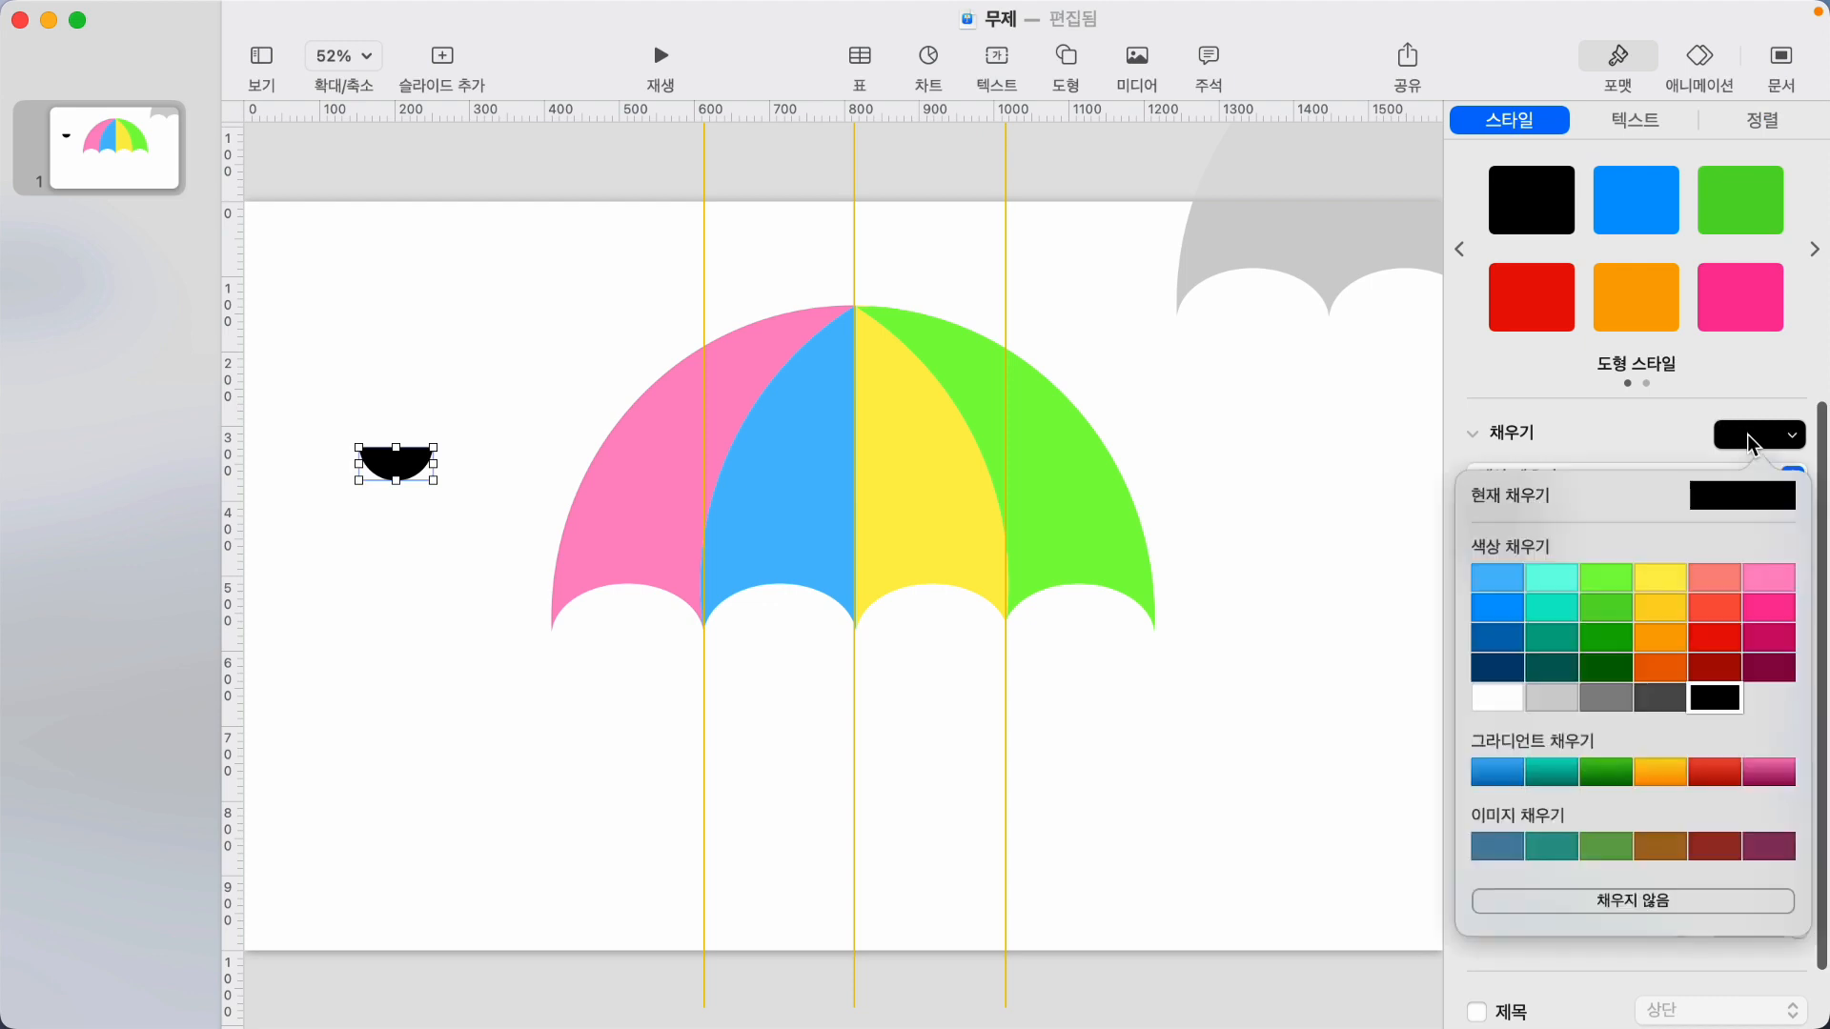
click(1568, 899)
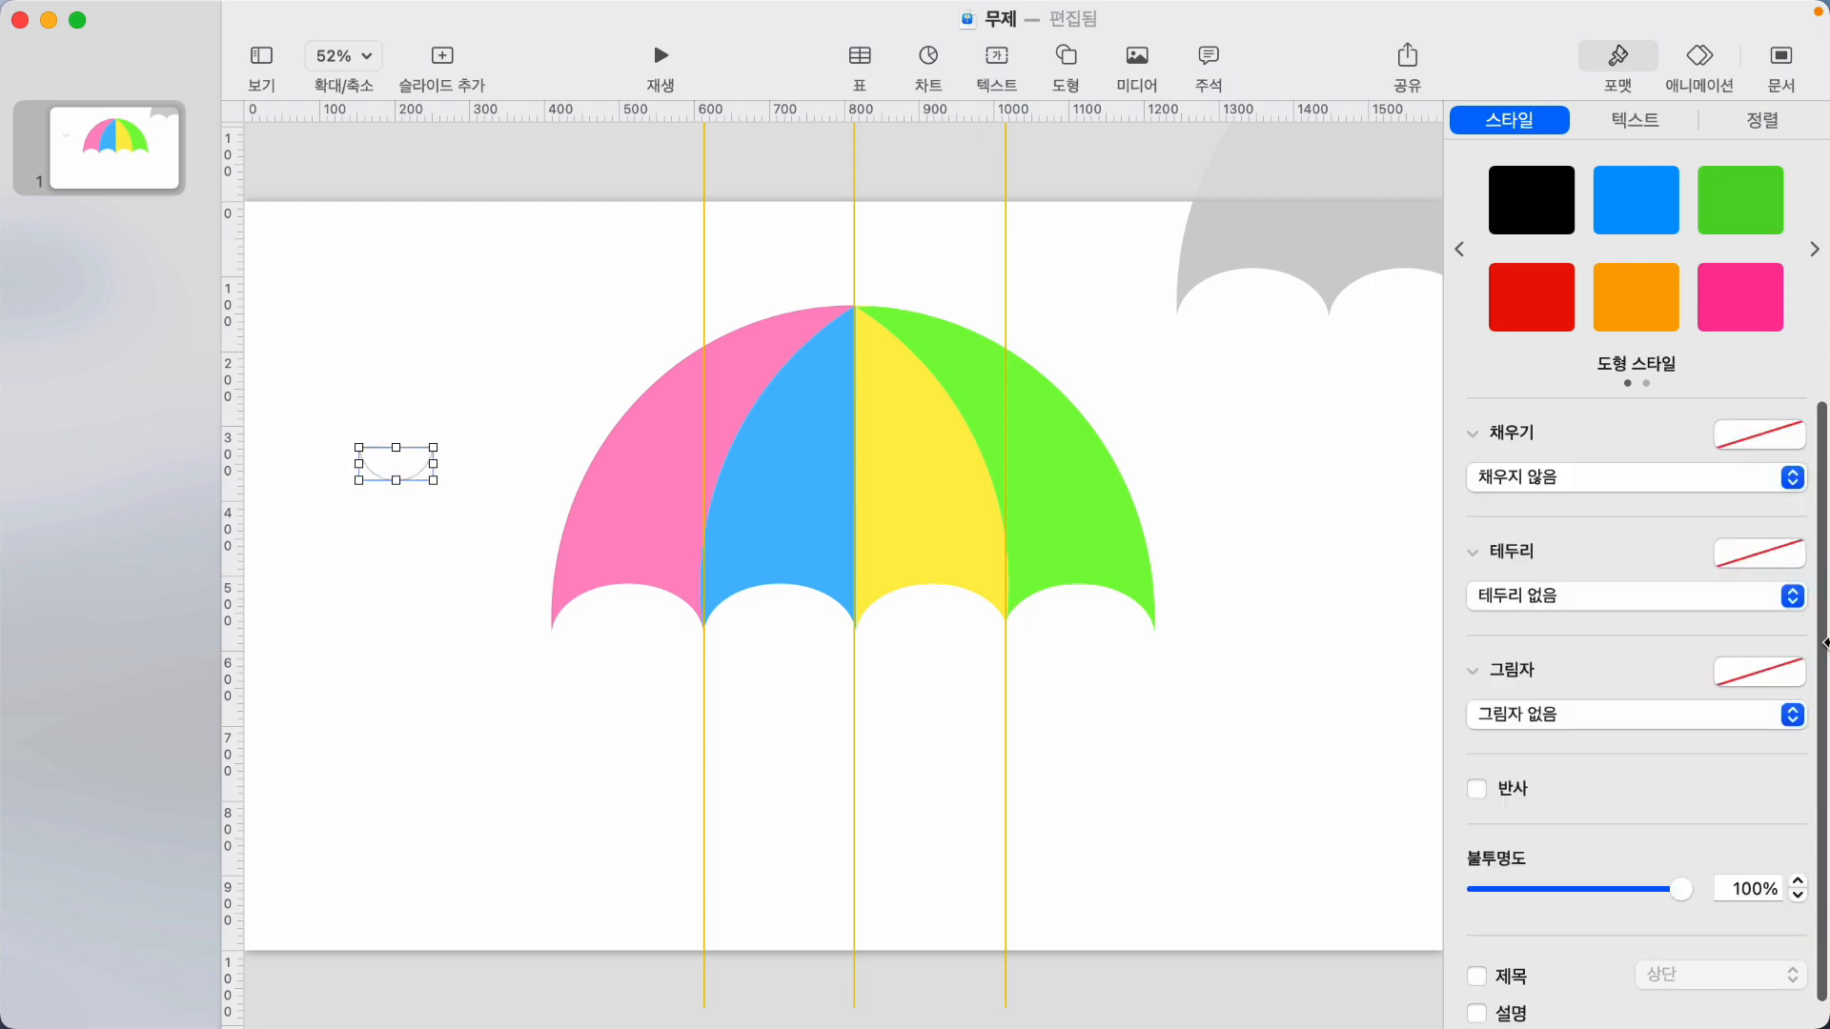
click(1785, 562)
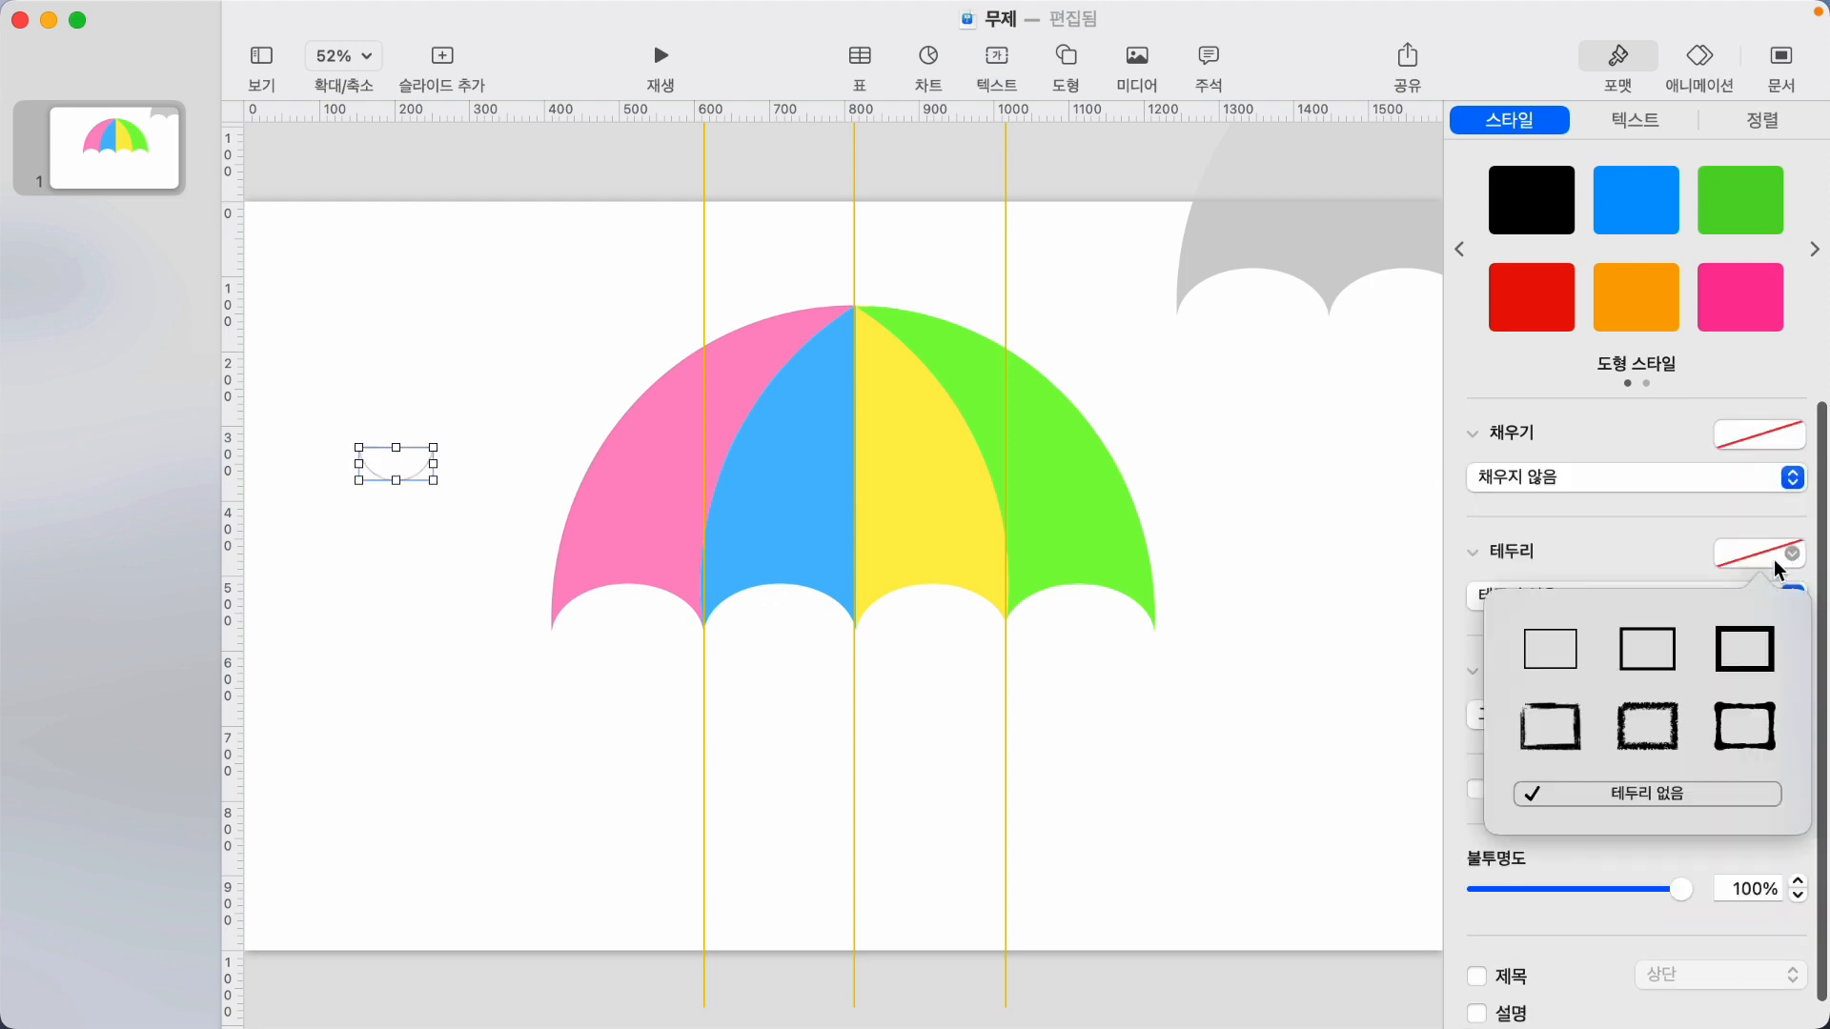
click(1759, 662)
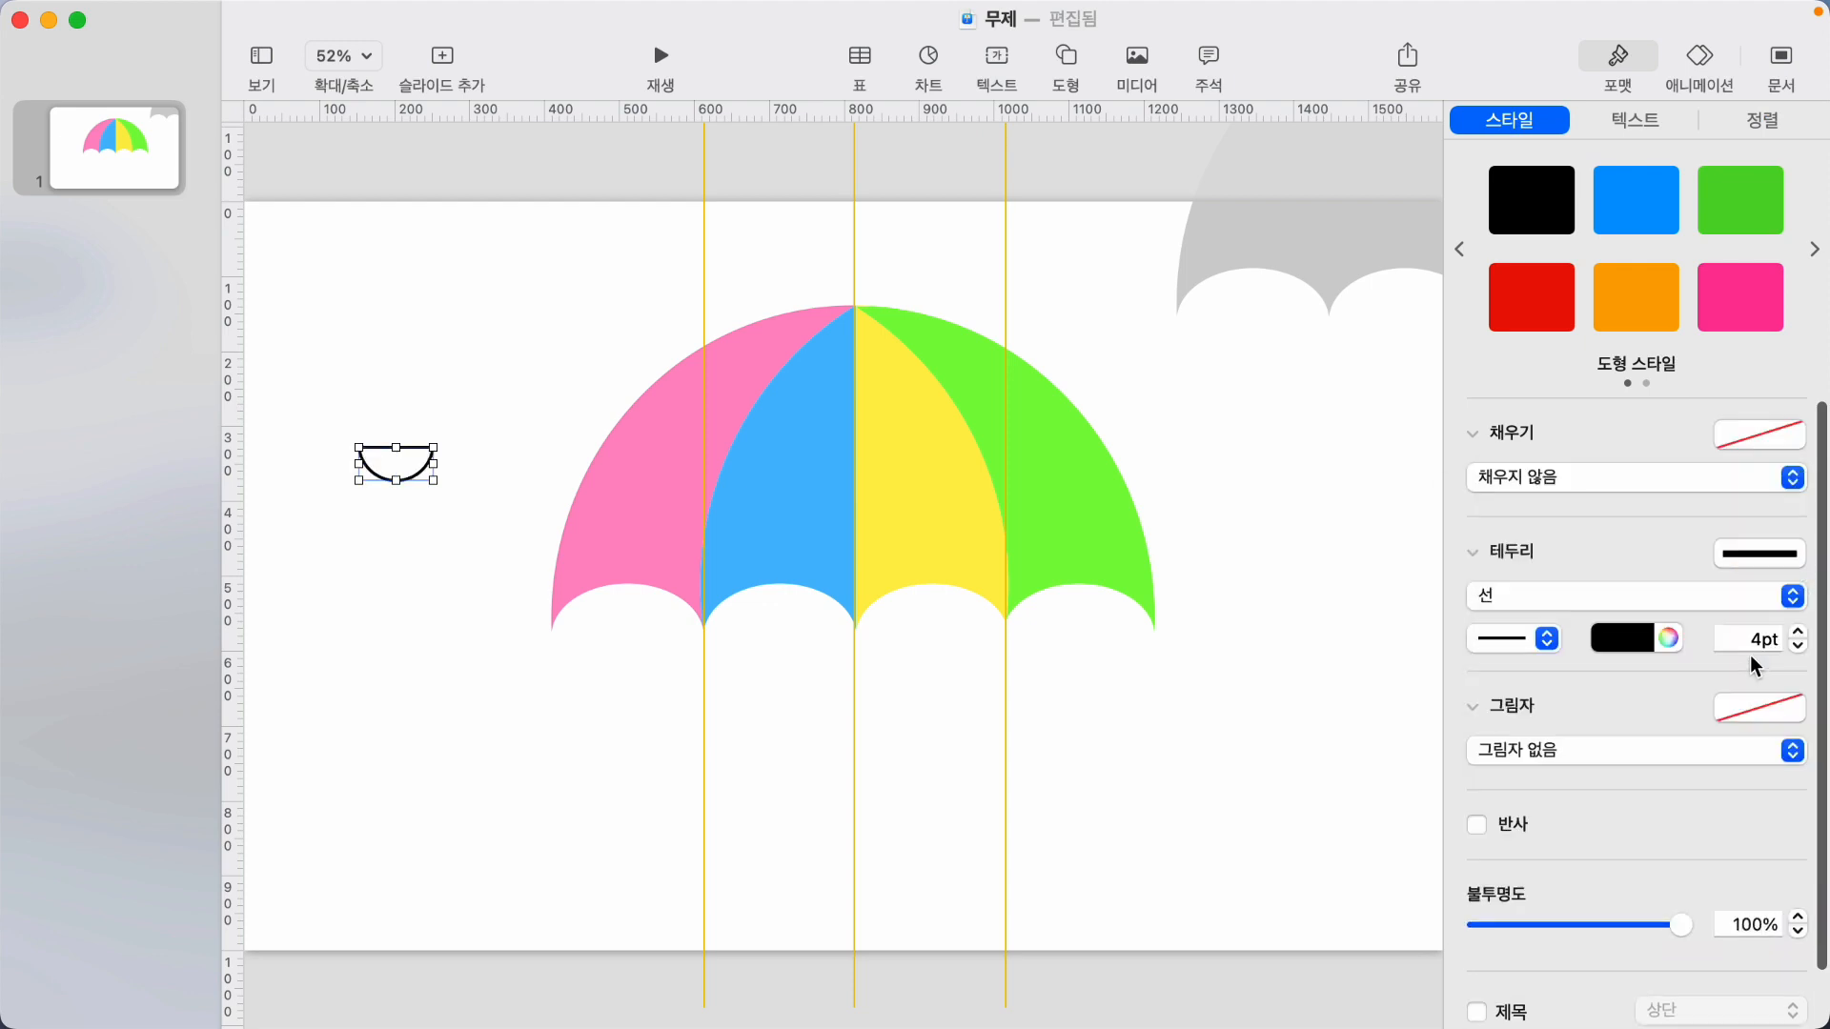
click(1797, 630)
click(1798, 631)
click(409, 583)
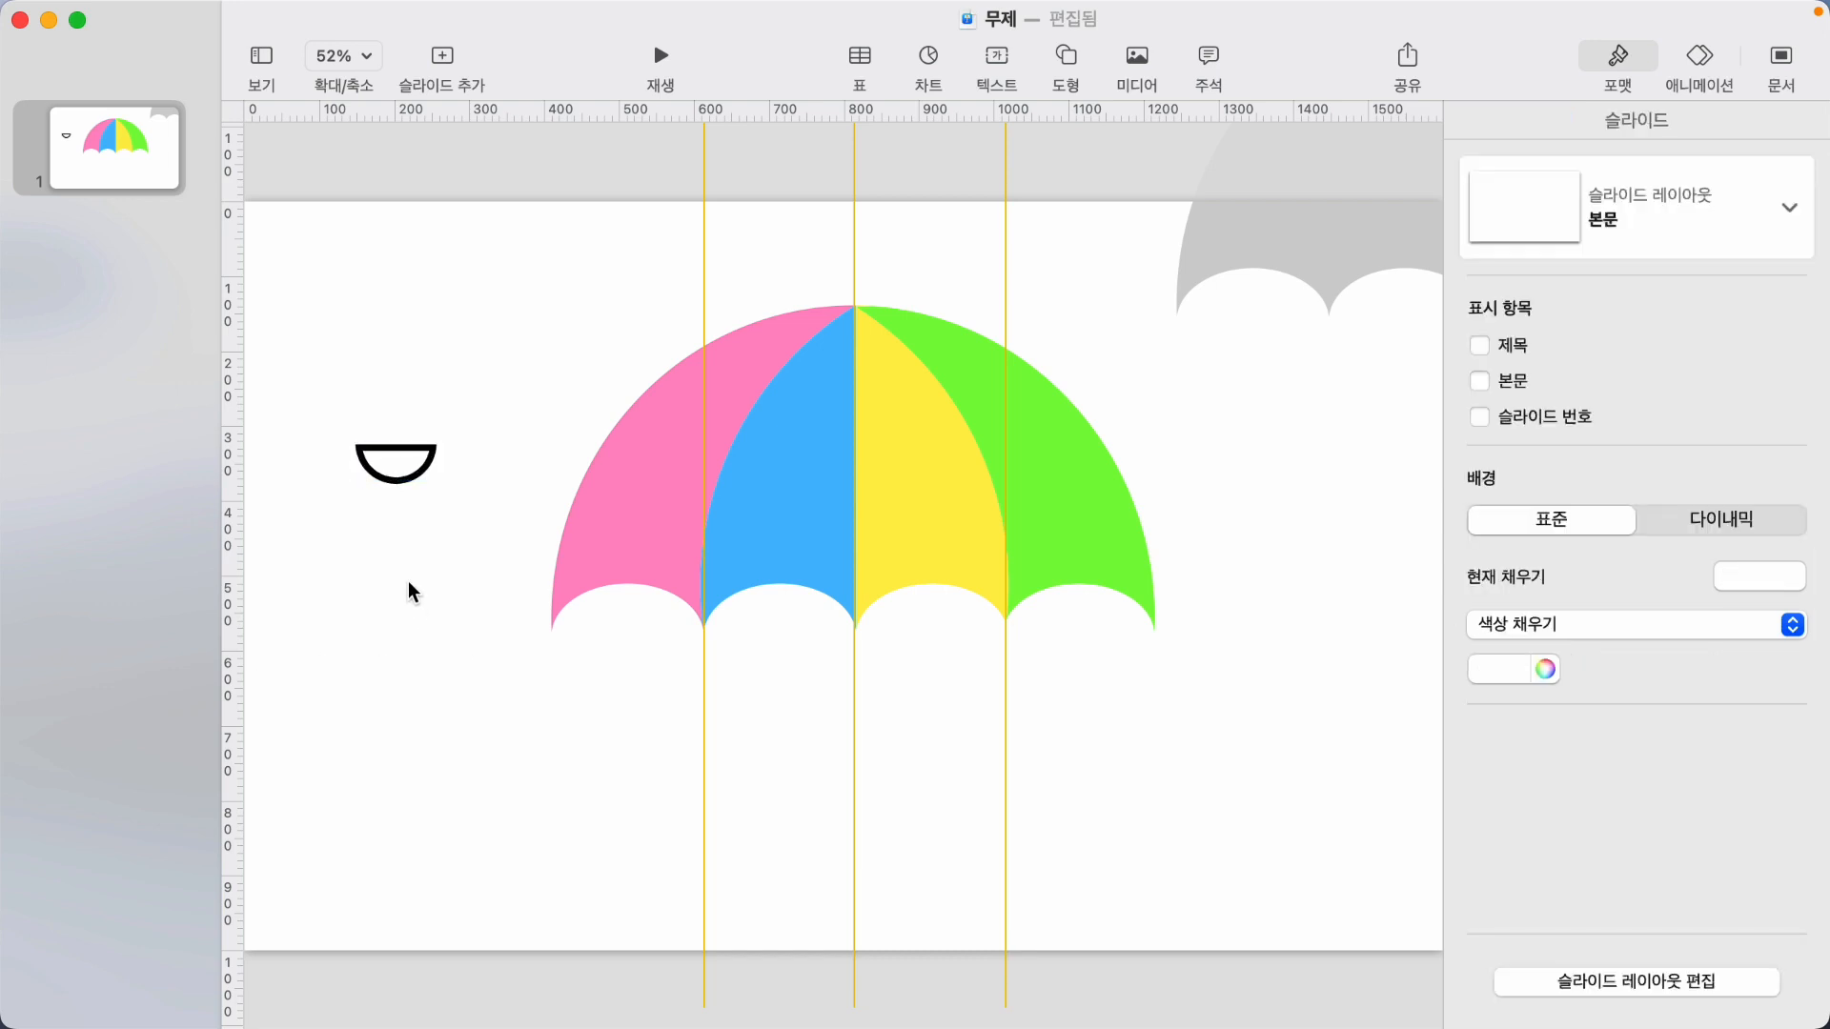
Move the outlined half circle below the umbrella, with its right end at the leftmost vertical guide.
click(397, 483)
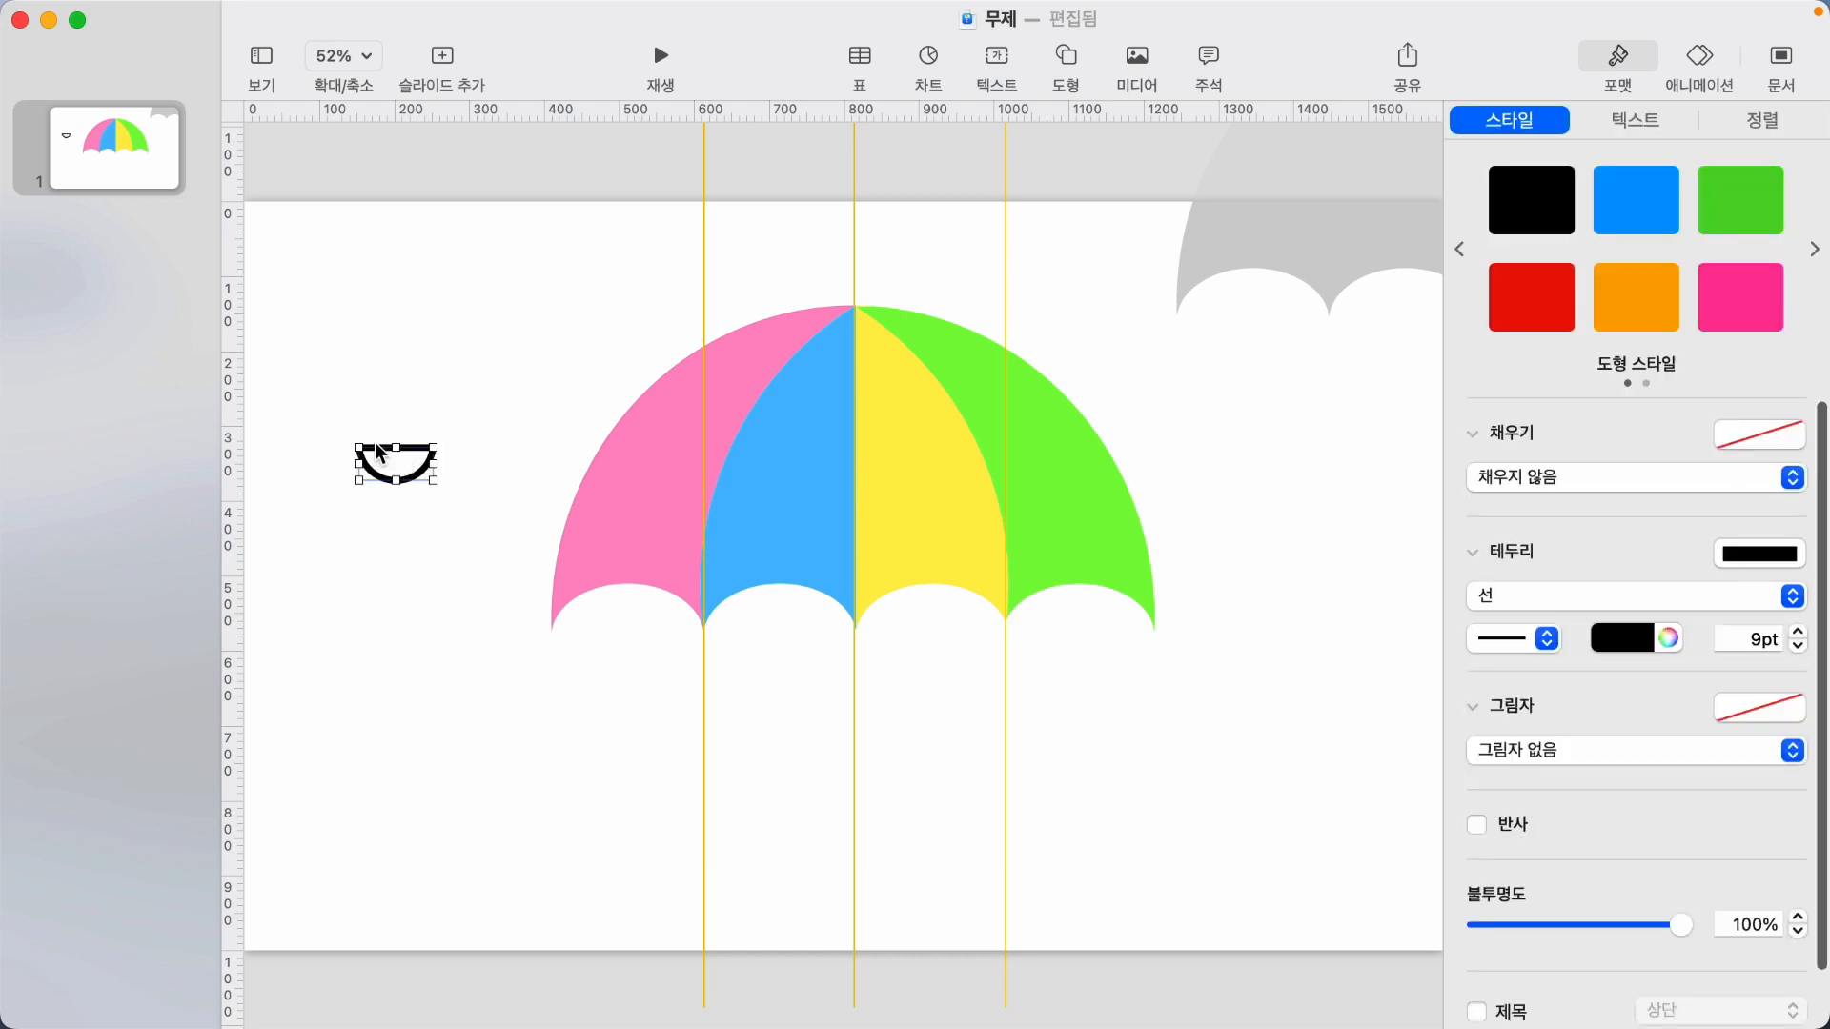
drag(378, 452, 654, 716)
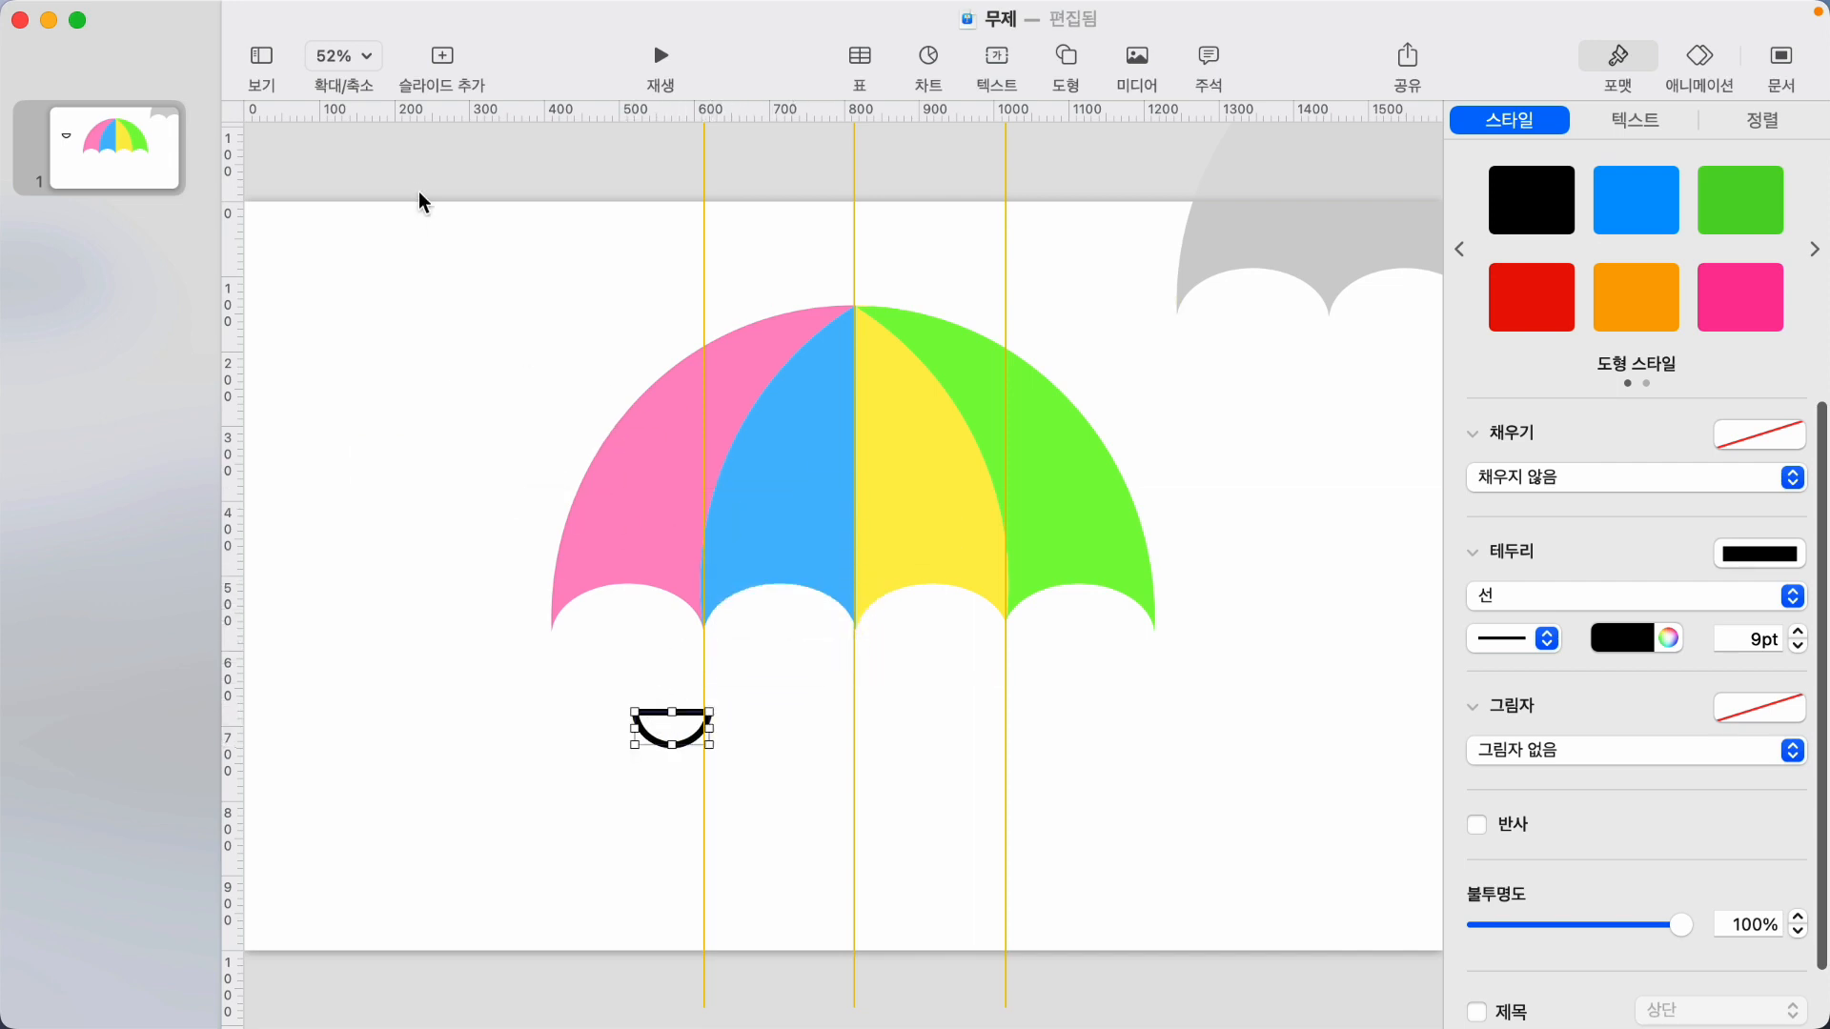
click(353, 50)
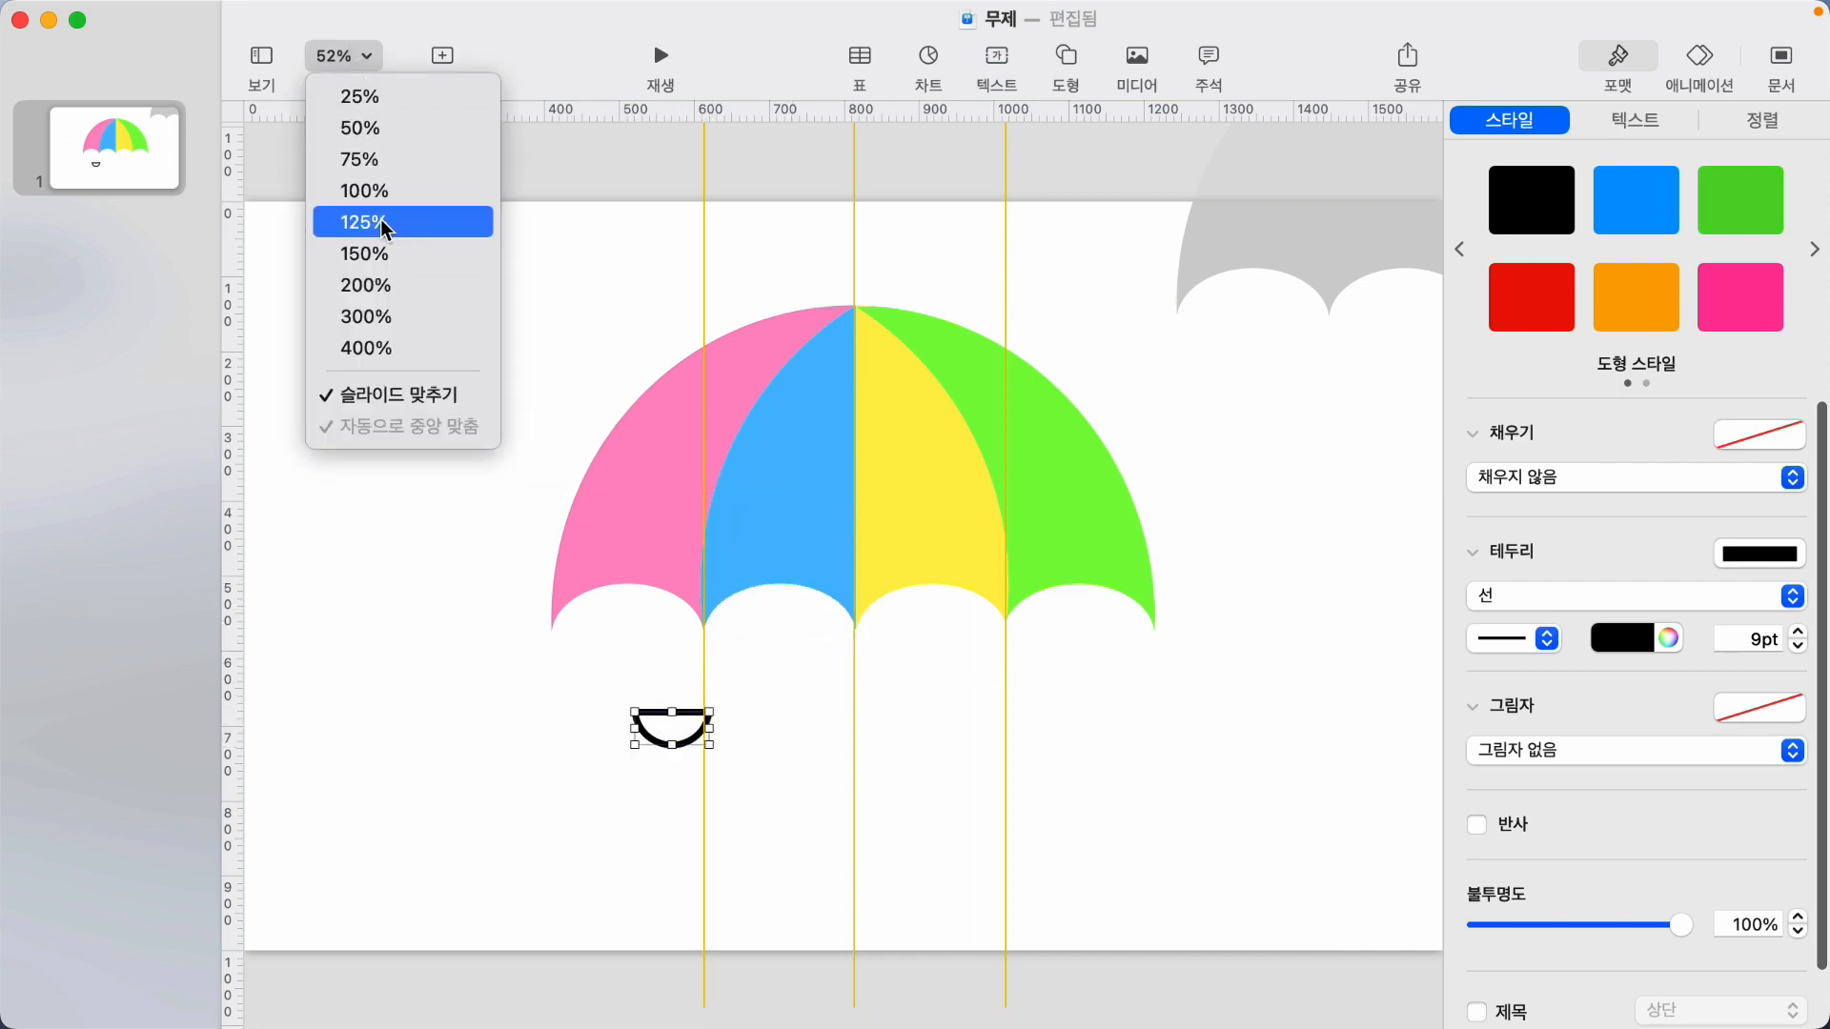
click(380, 221)
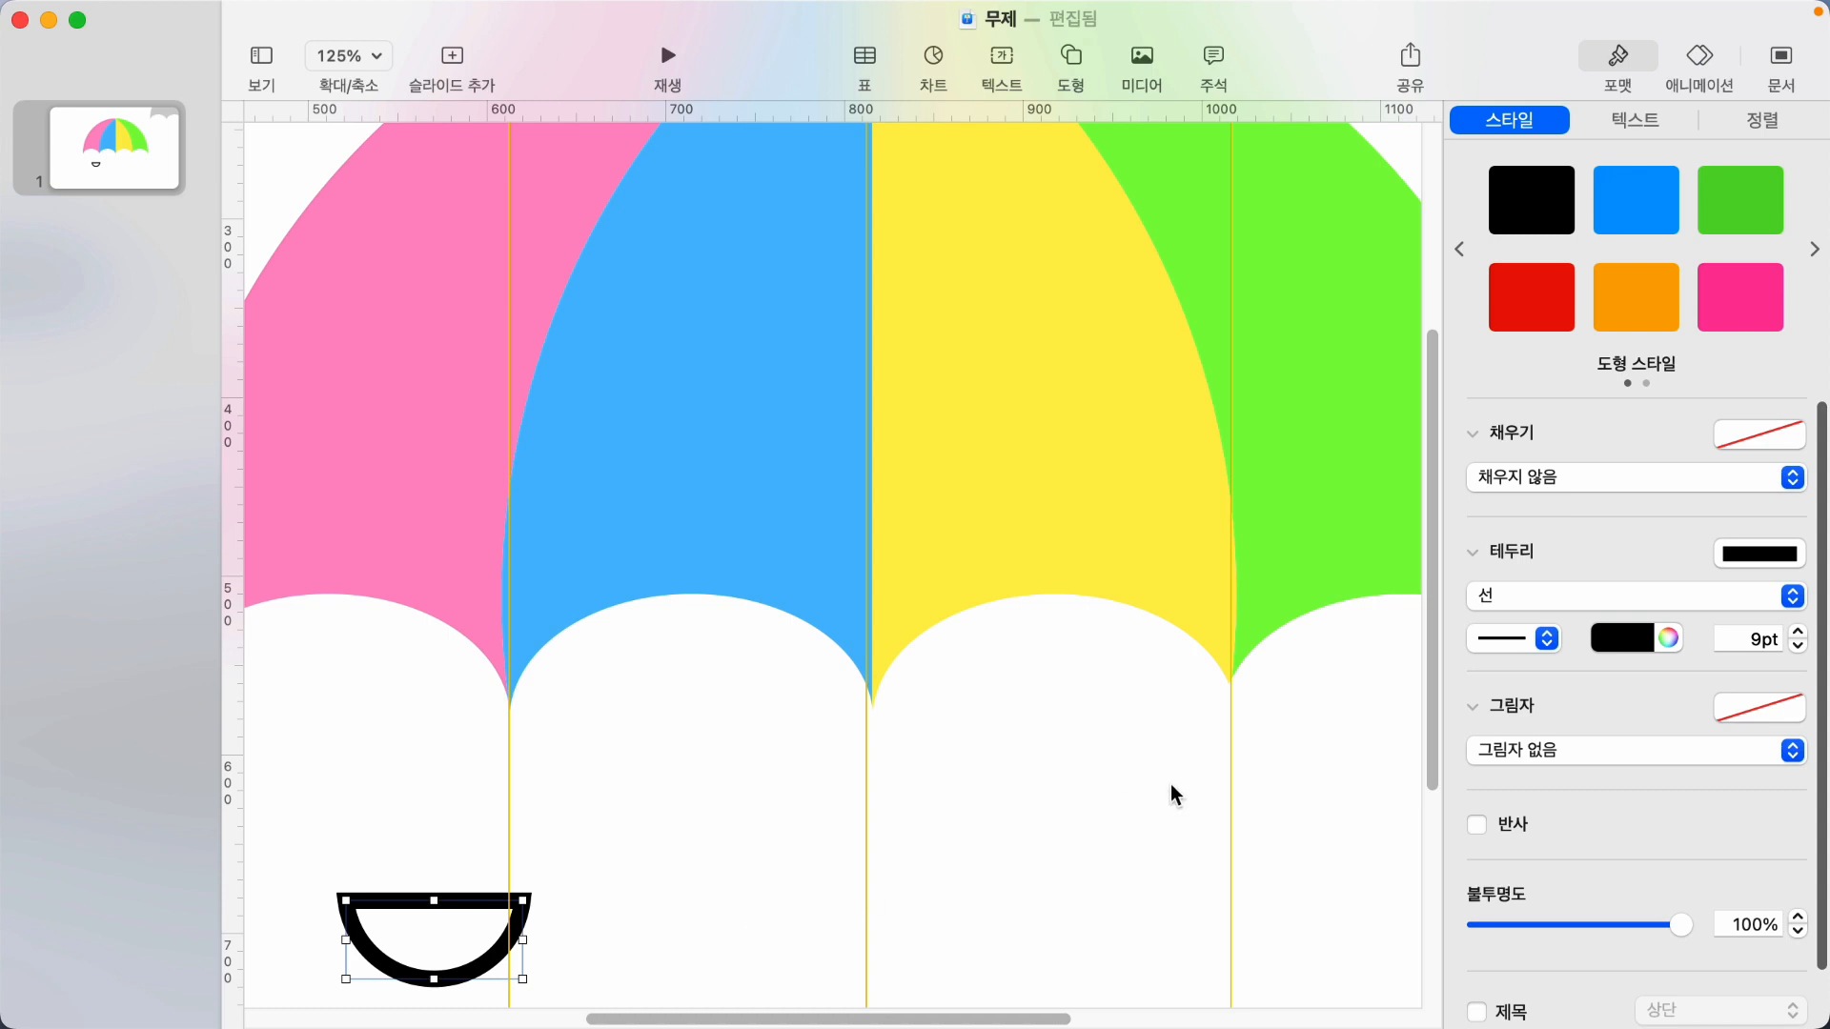
Make the outlined half circle editable and split its path at the left corner of the straight edge.
scroll(1153, 802, up, 2)
scroll(1001, 858, down, 5)
scroll(875, 910, left, 6)
right_click(708, 721)
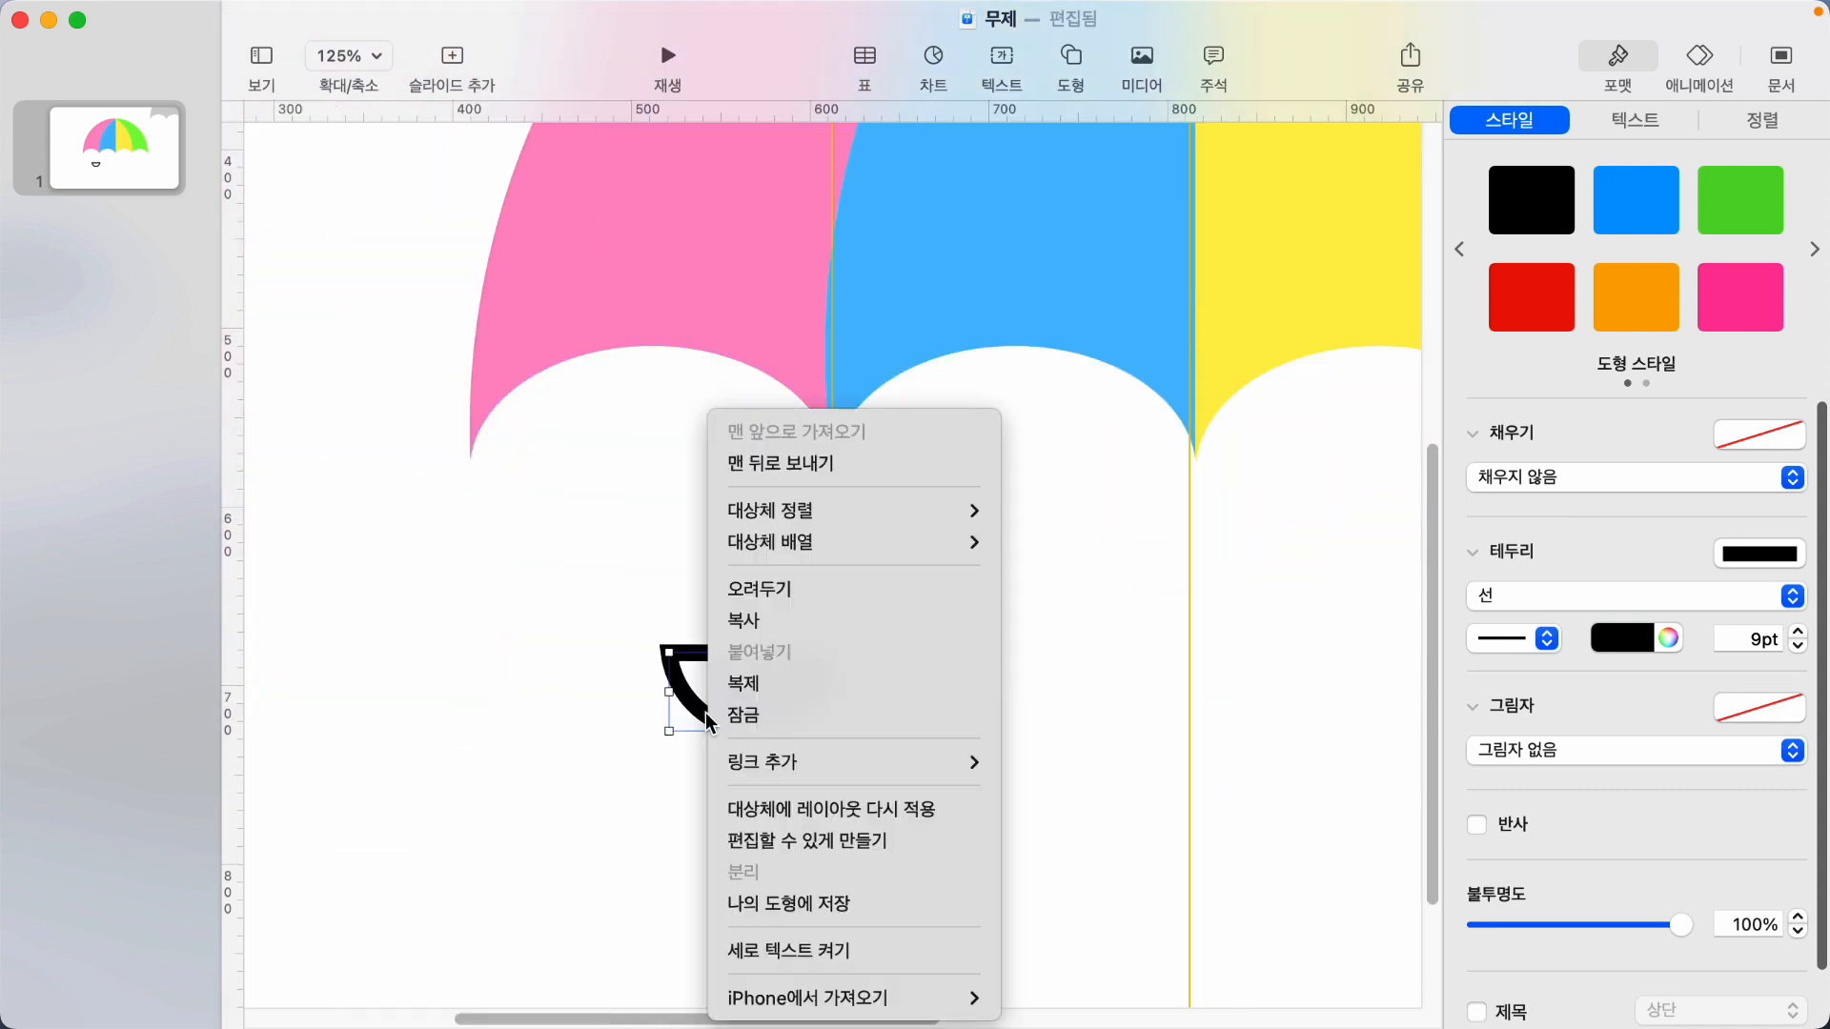
click(835, 842)
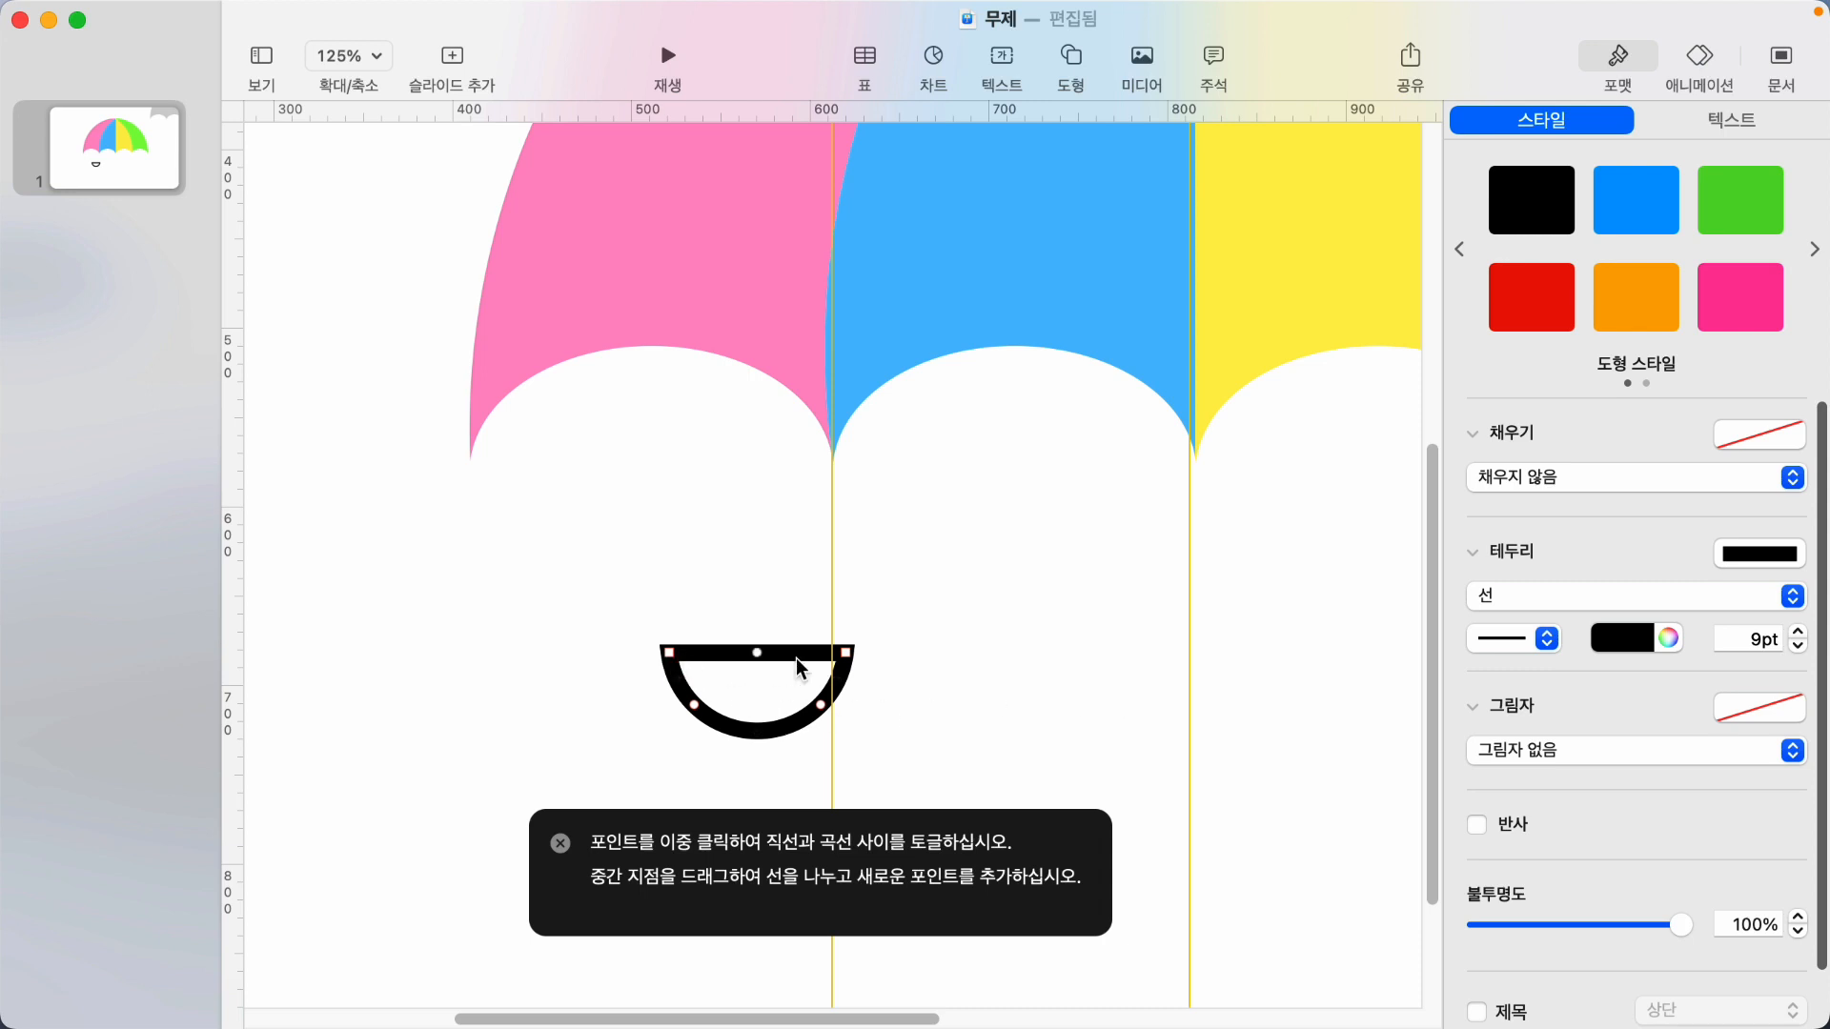
right_click(670, 652)
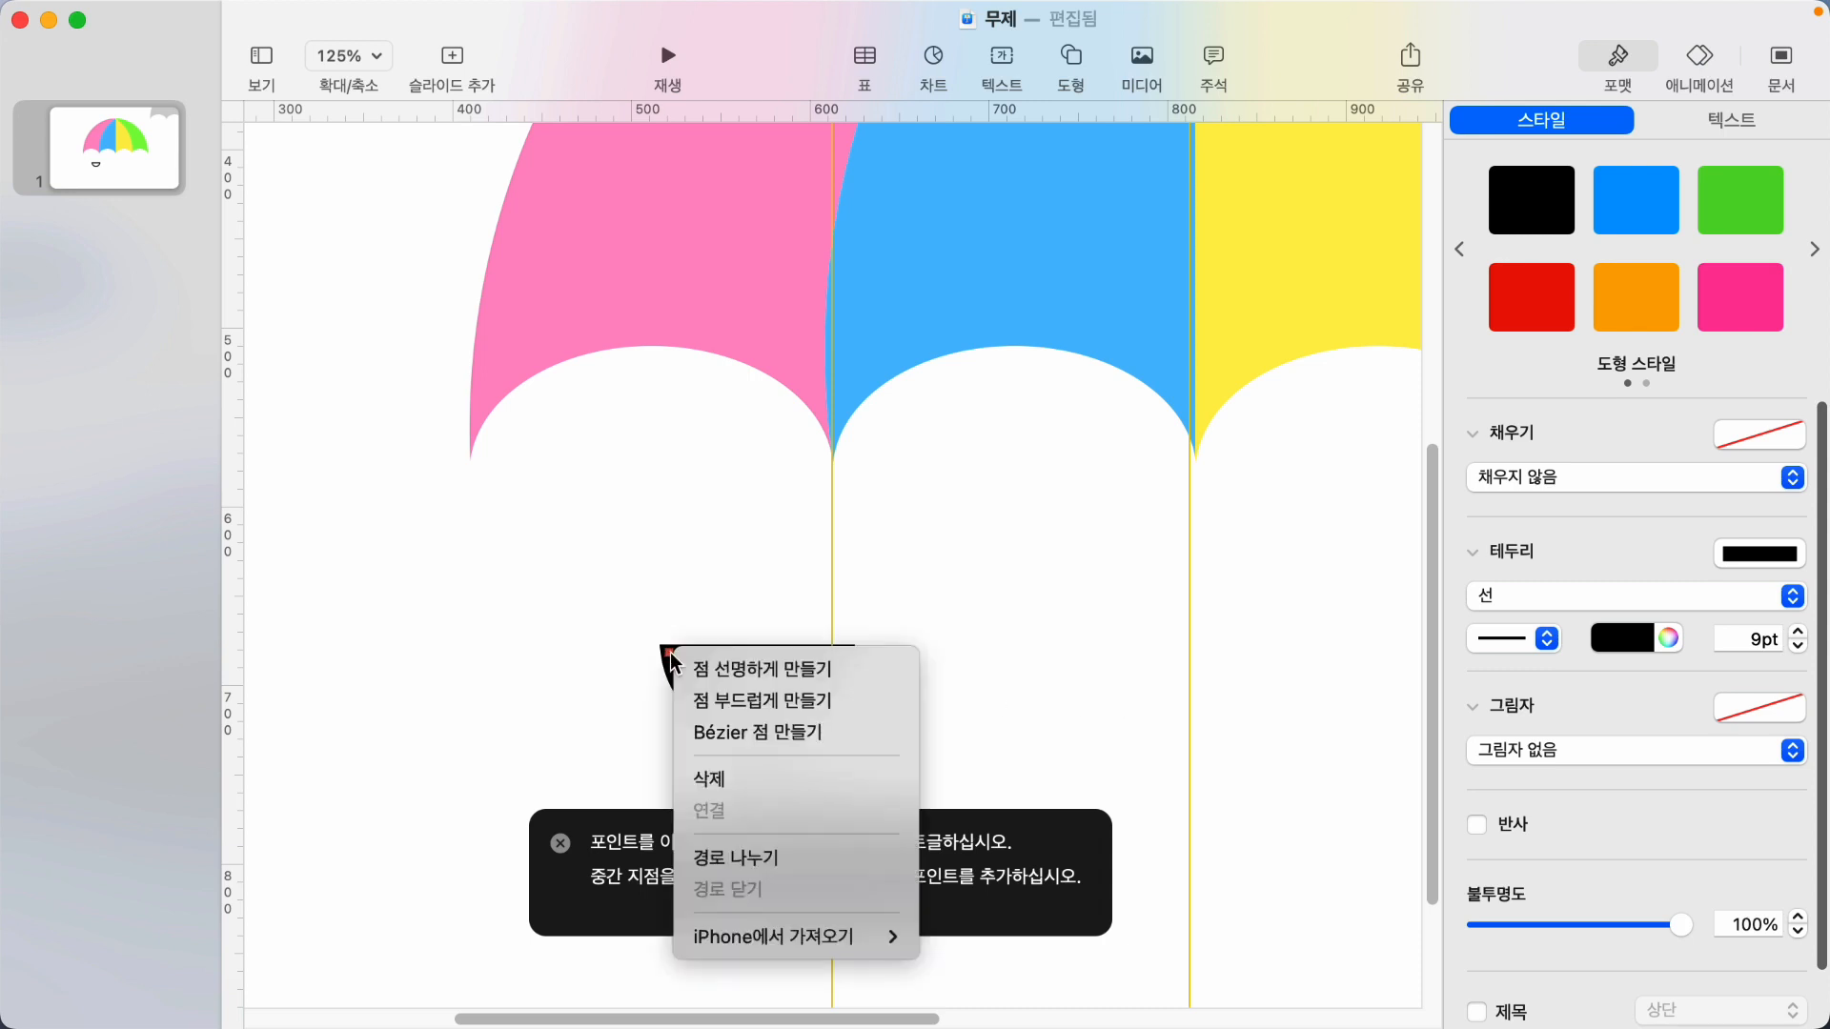
click(690, 674)
right_click(669, 654)
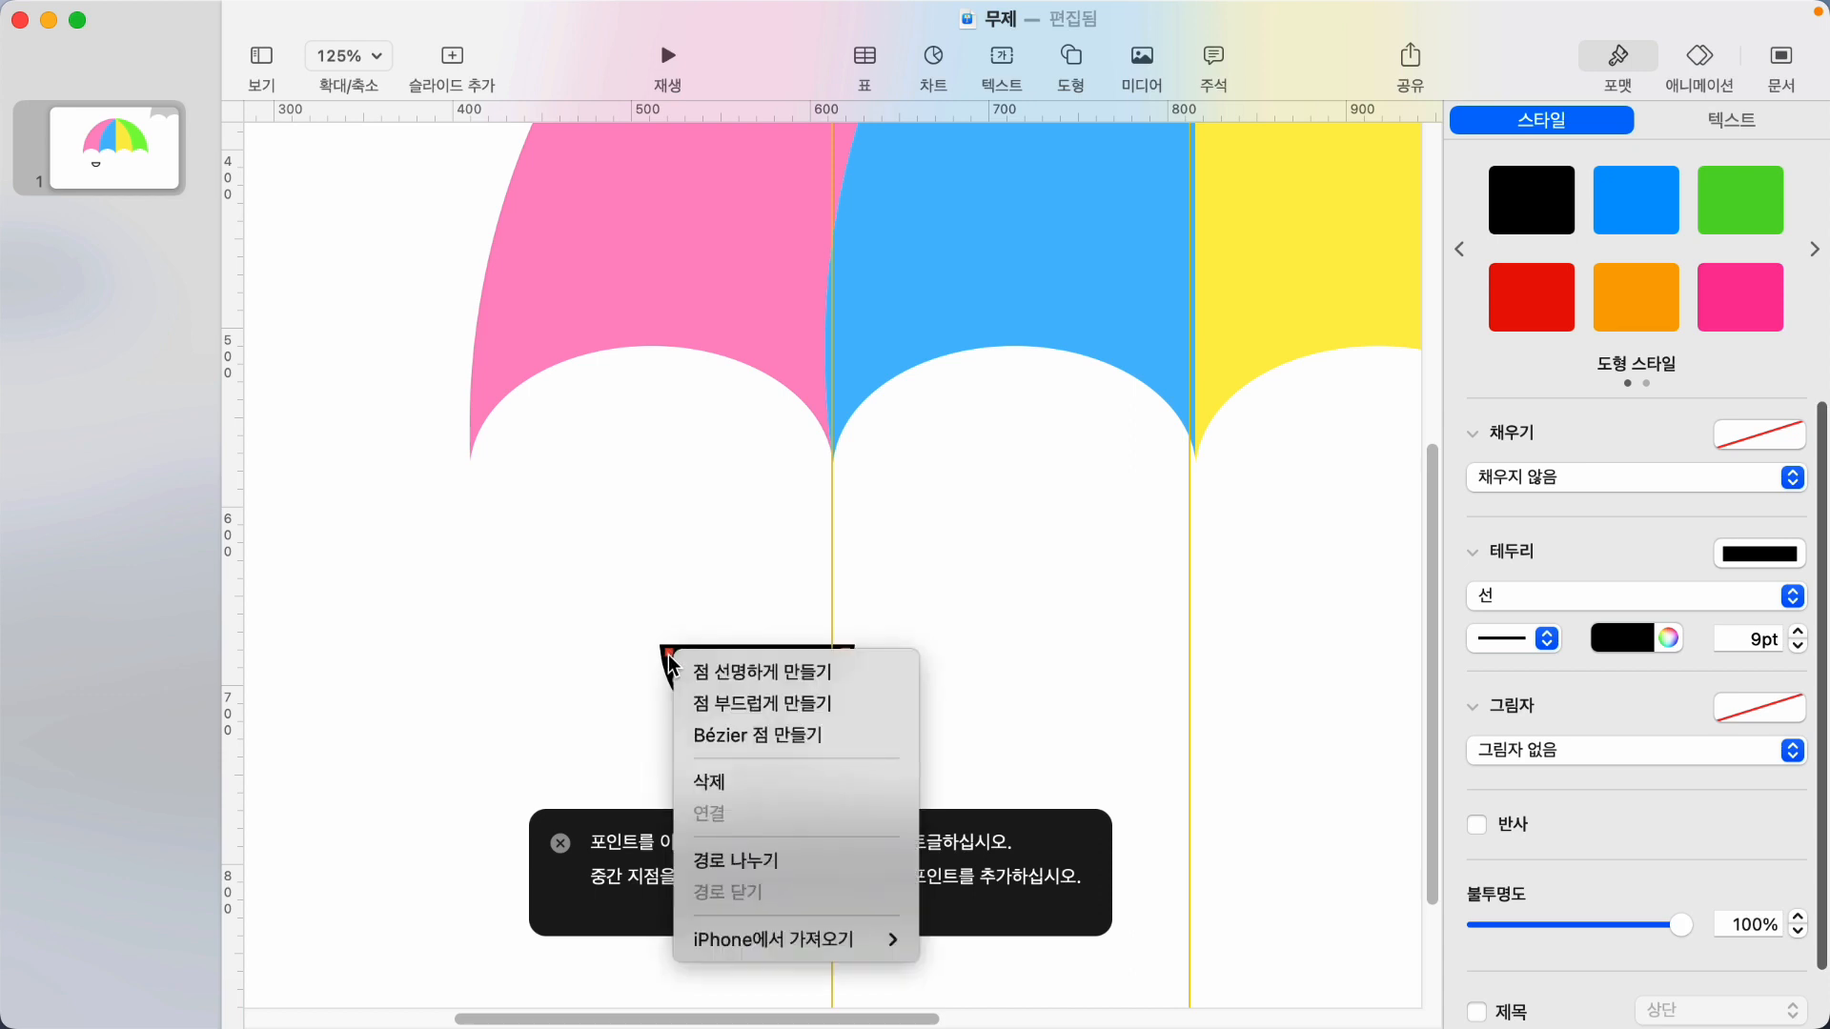
click(791, 860)
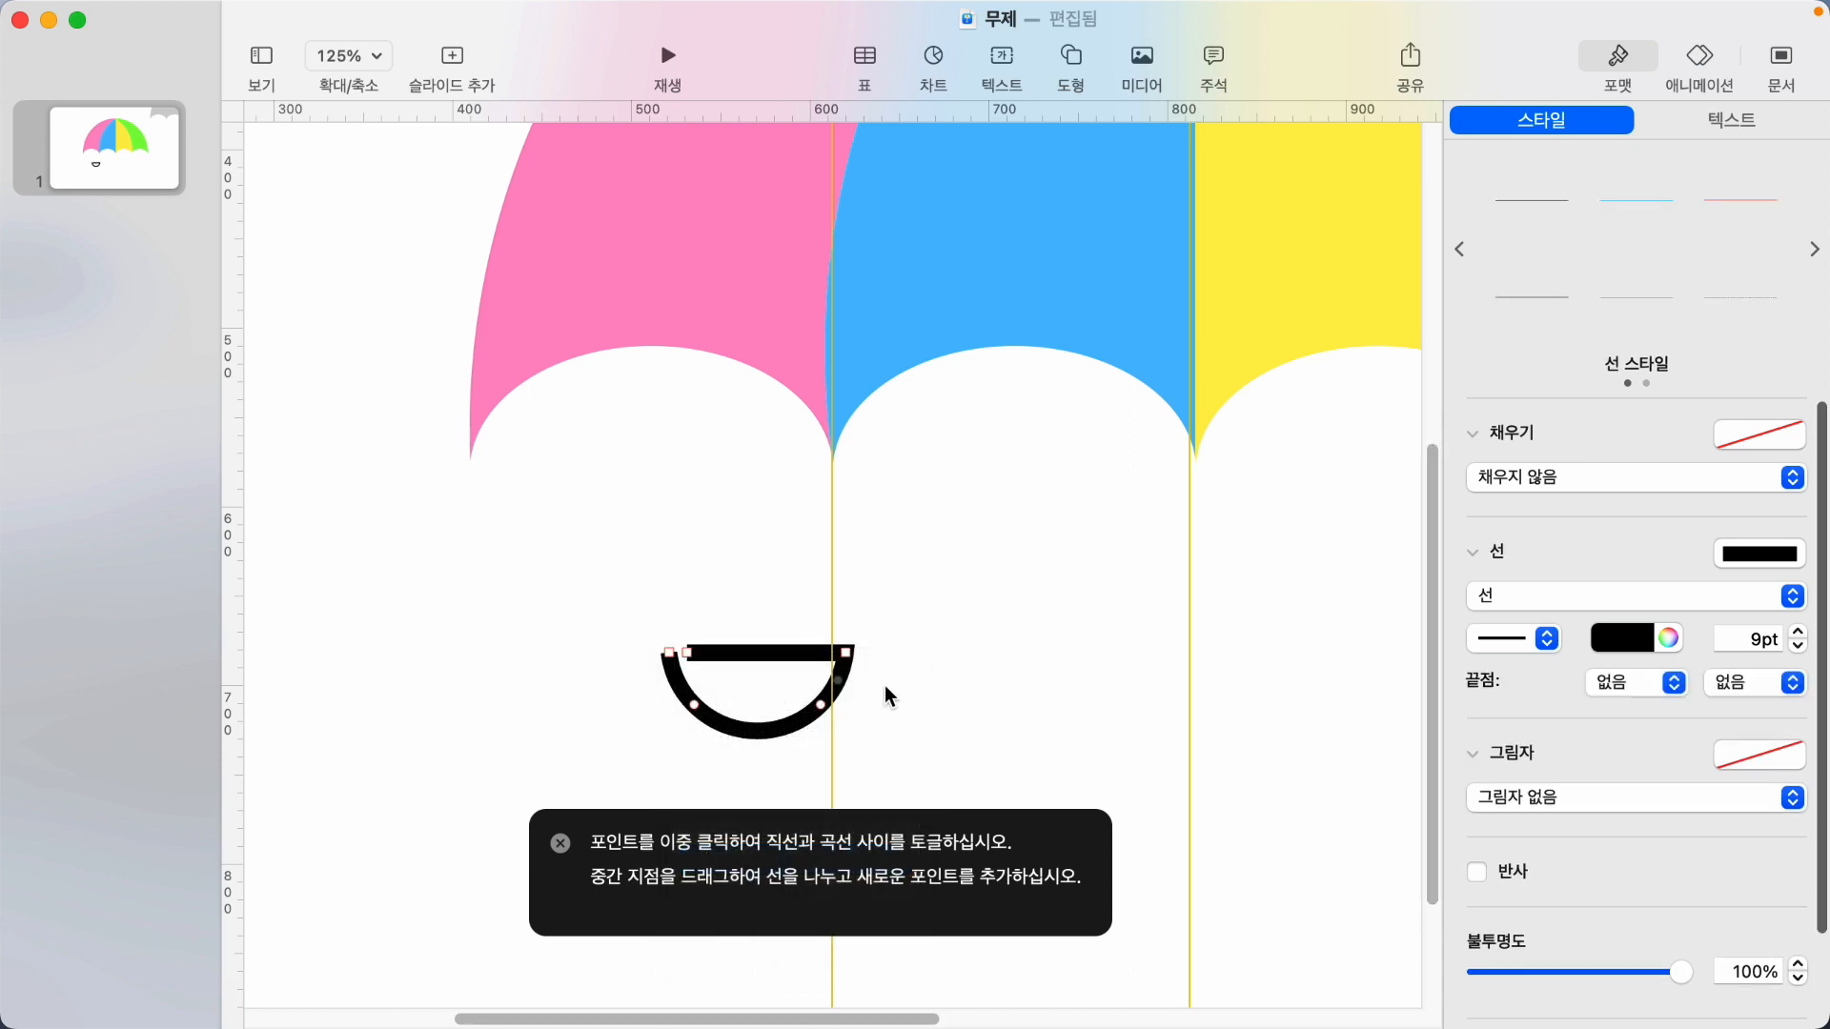
Split the path at the right corner as well and break the arc and straight edge into separate objects.
right_click(848, 658)
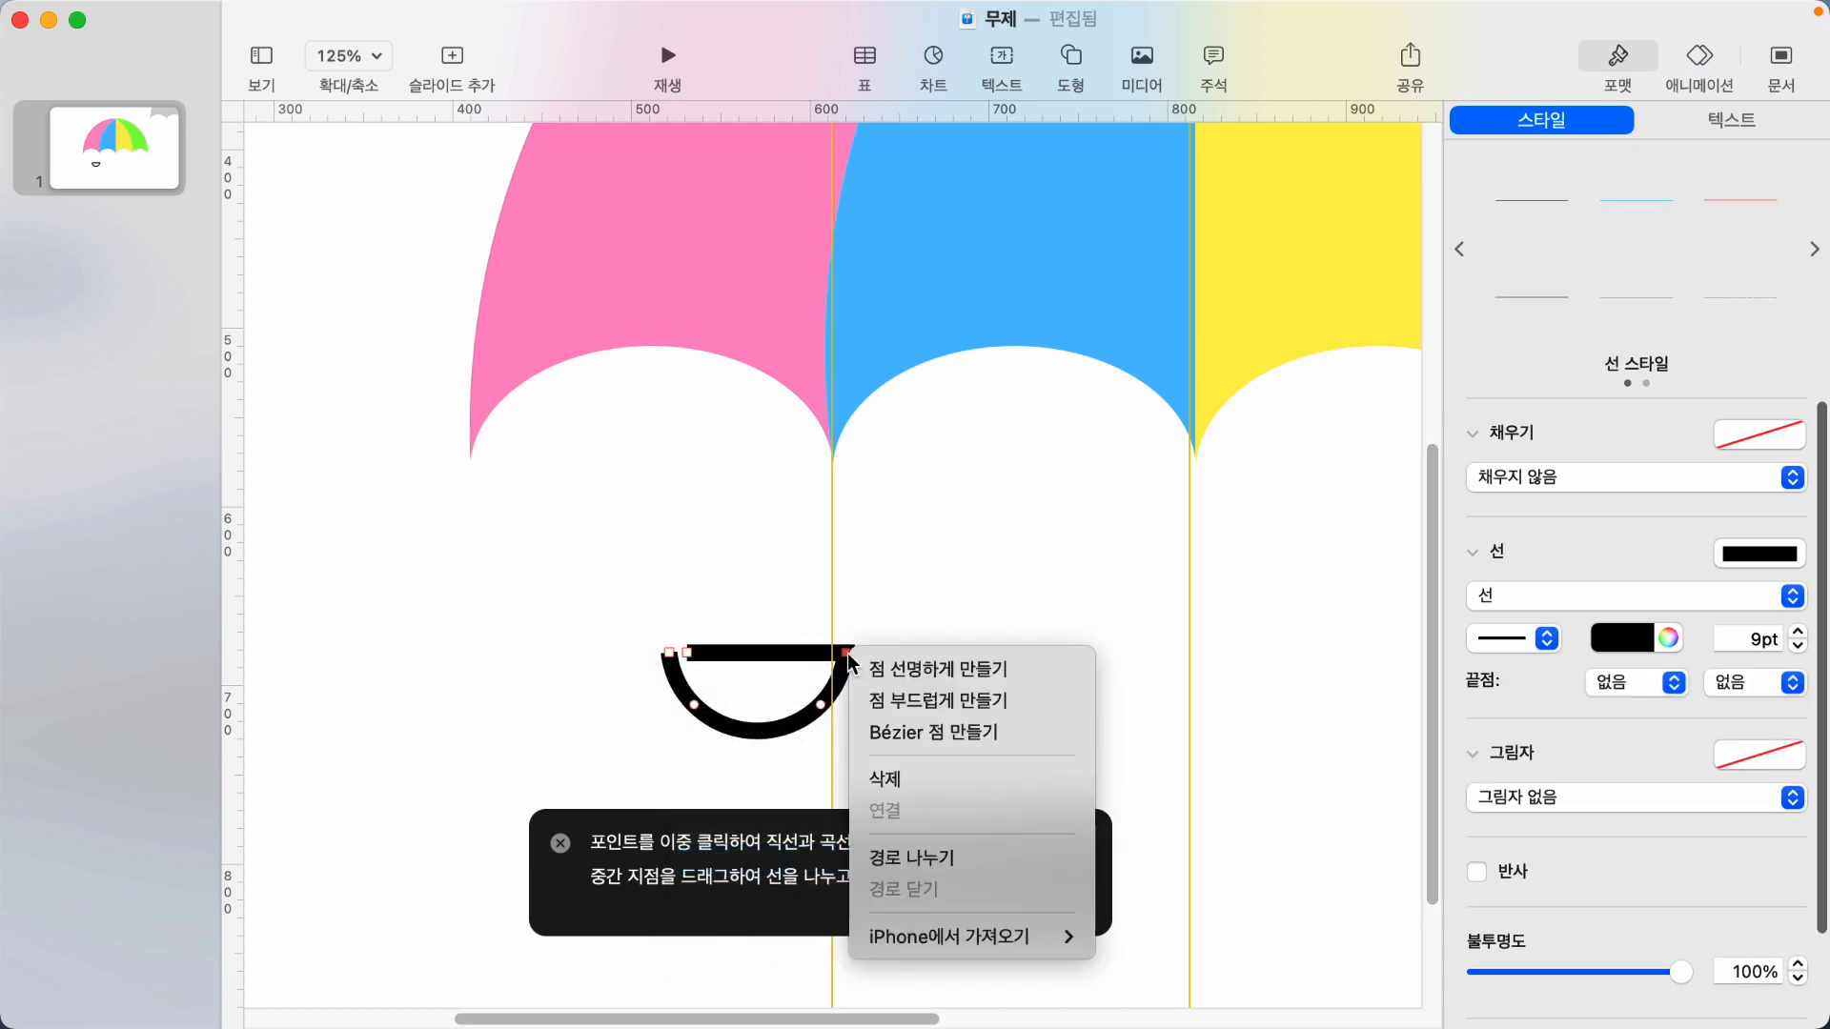
click(929, 851)
click(390, 631)
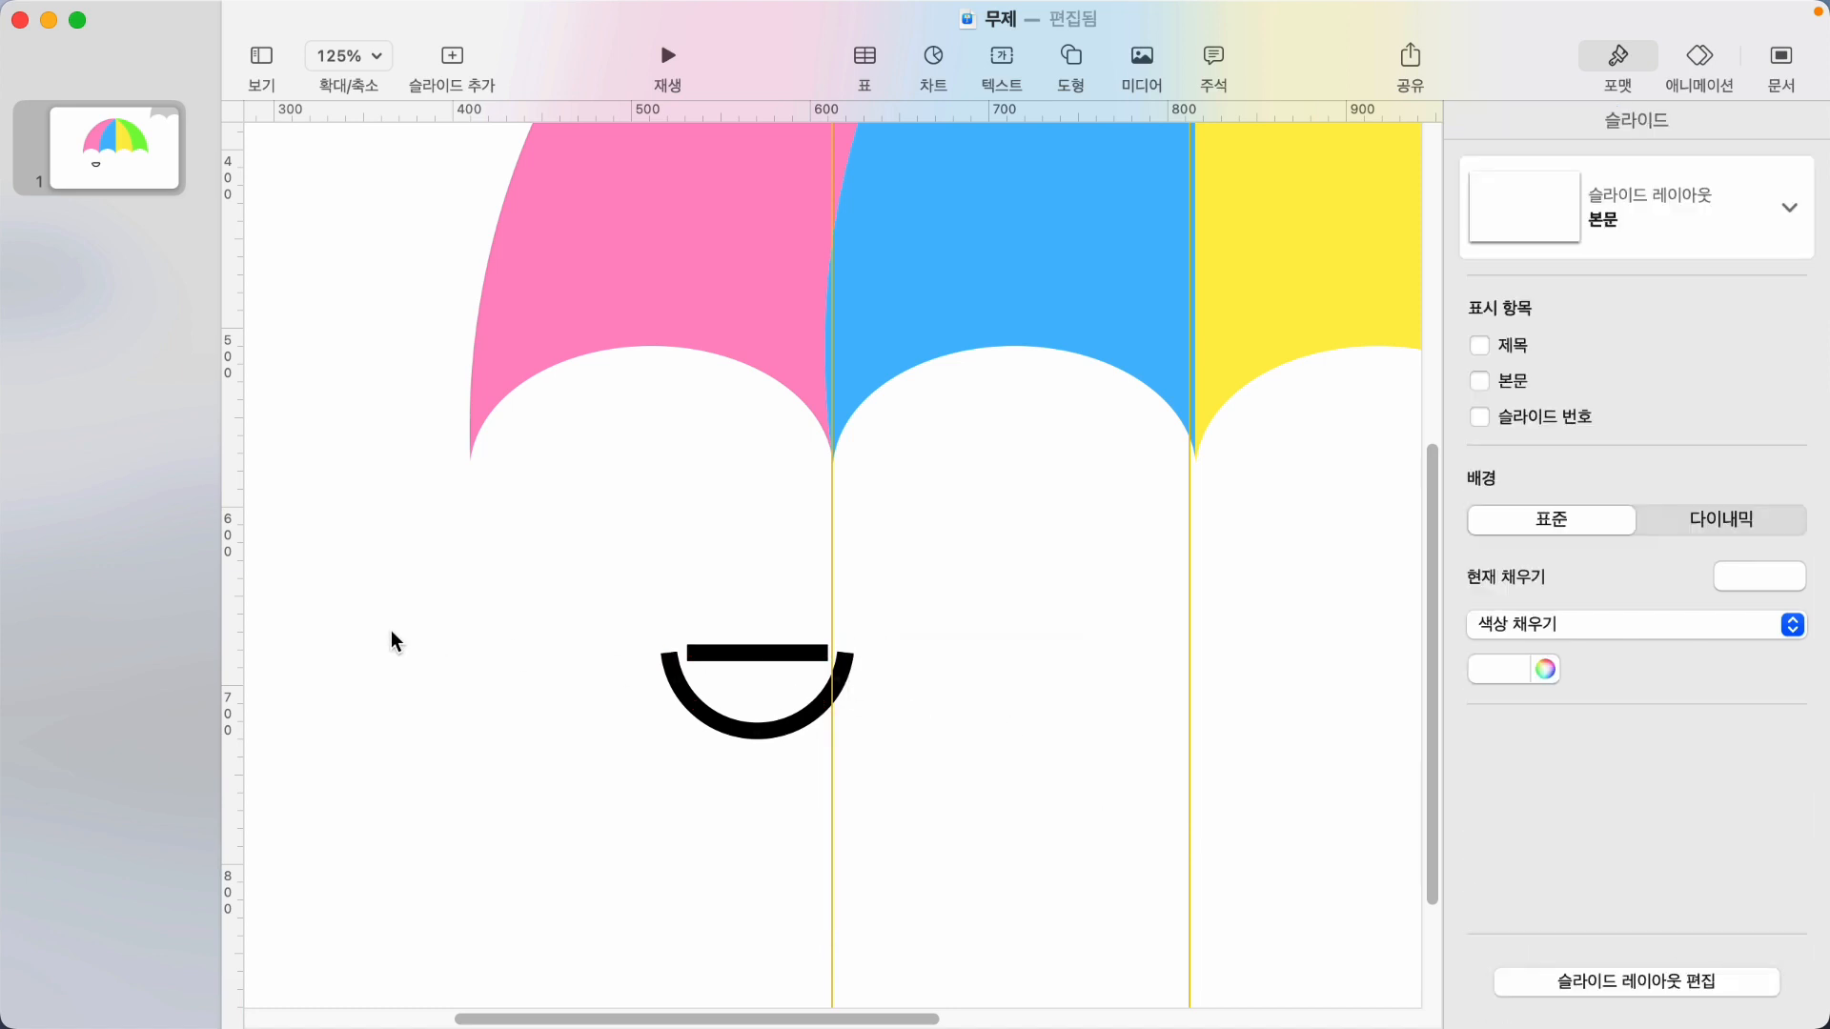
click(748, 729)
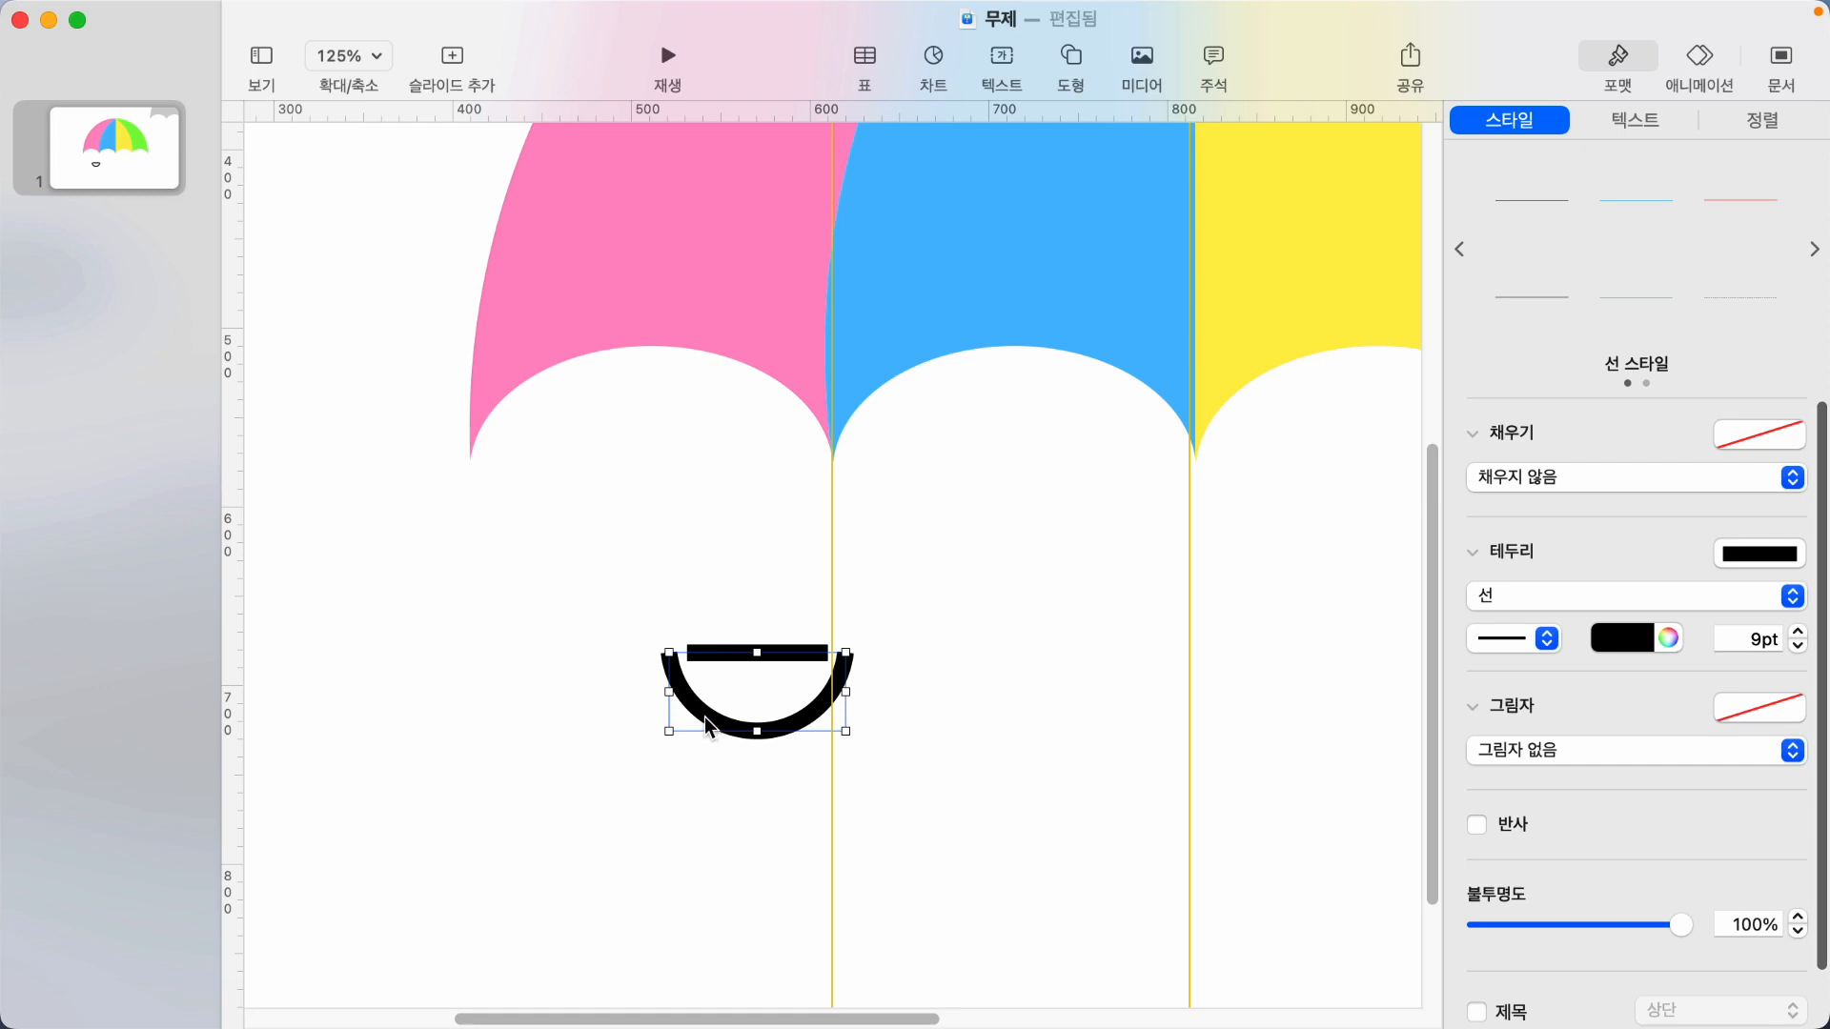
right_click(707, 727)
click(794, 875)
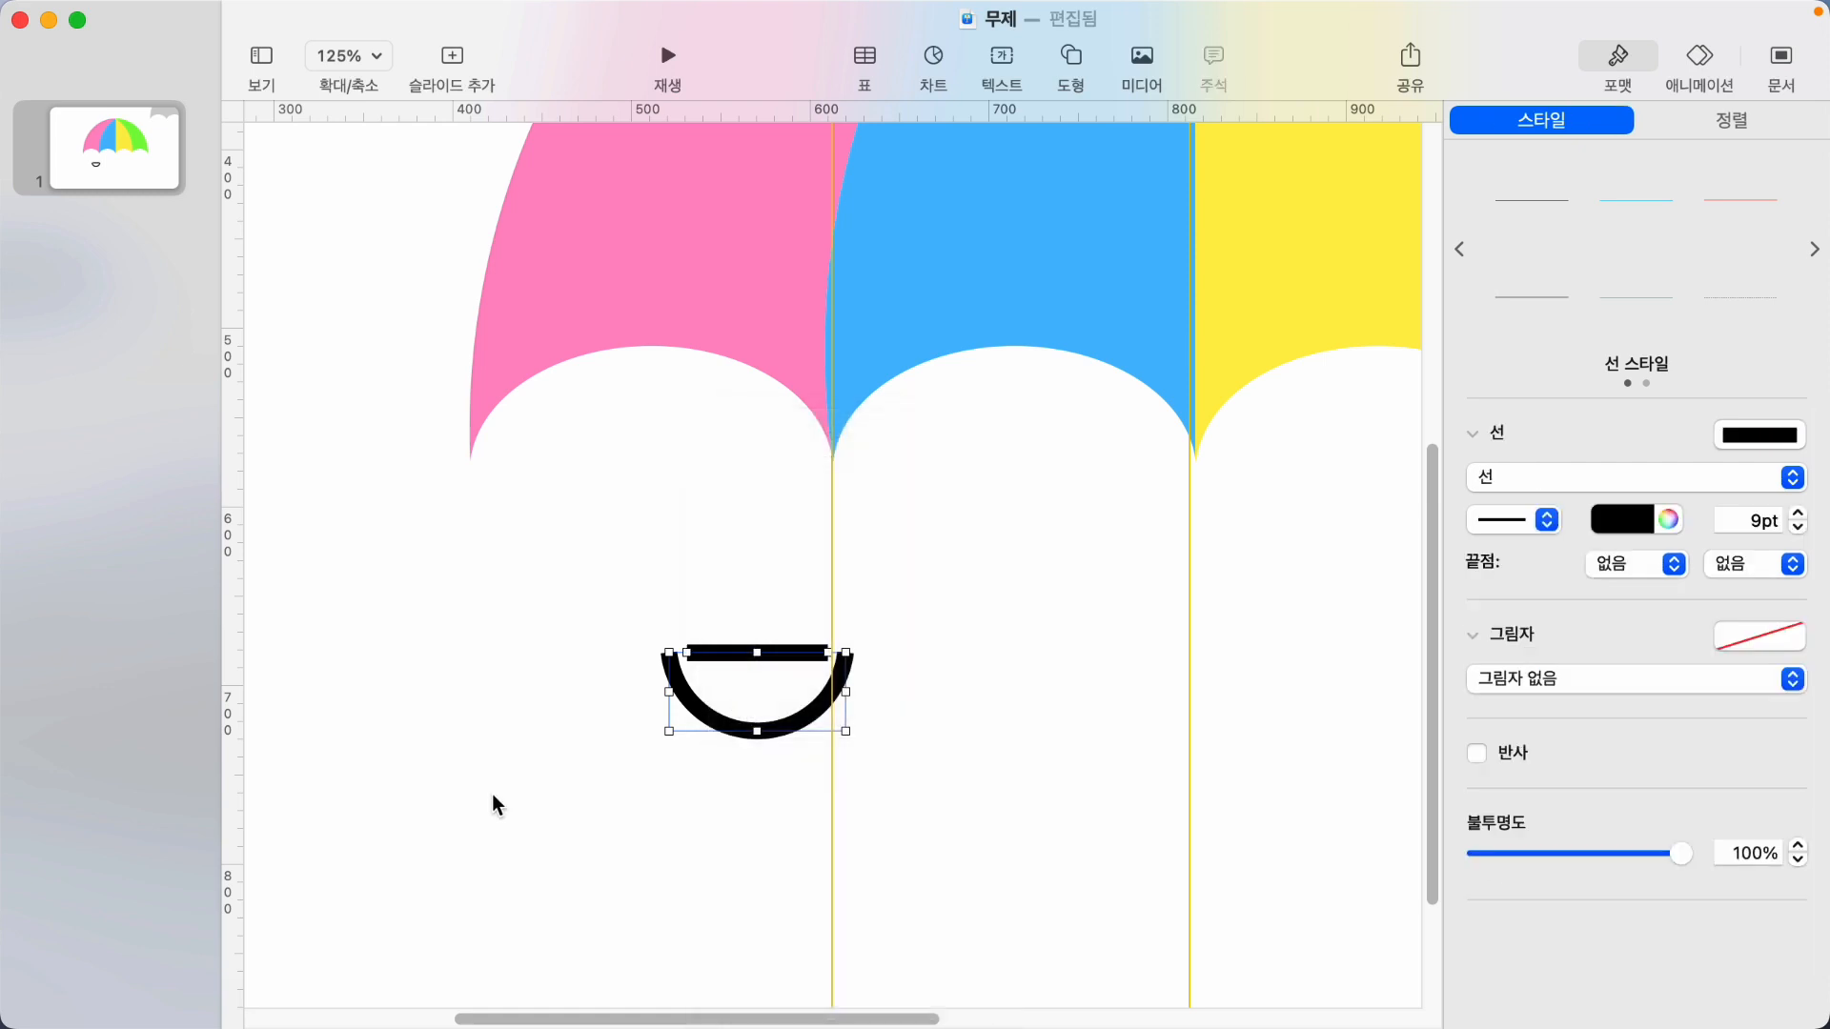
click(492, 793)
Turn the straight segment into a long vertical line rising from the arc's right end to form the umbrella shaft.
drag(743, 659, 506, 204)
drag(511, 402, 846, 224)
scroll(869, 513, up, 5)
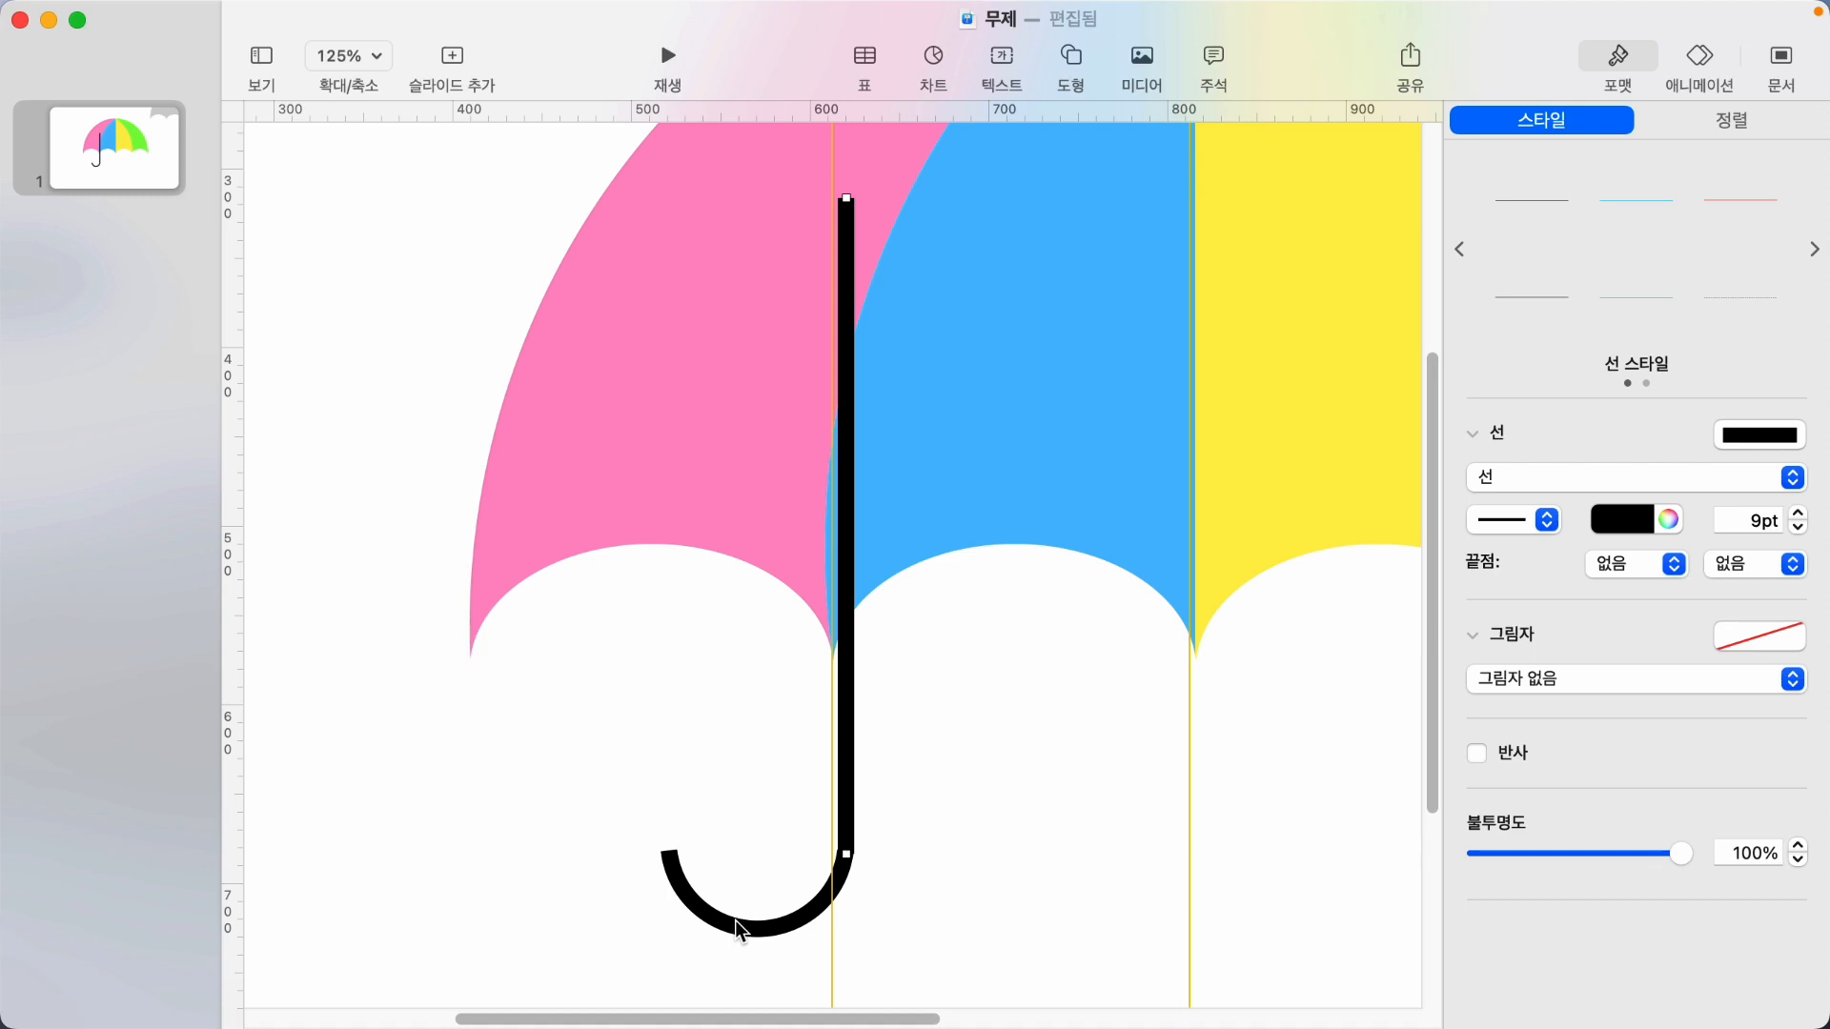
Group the vertical line and the arc into one handle about 99 by 409 pt.
click(739, 929)
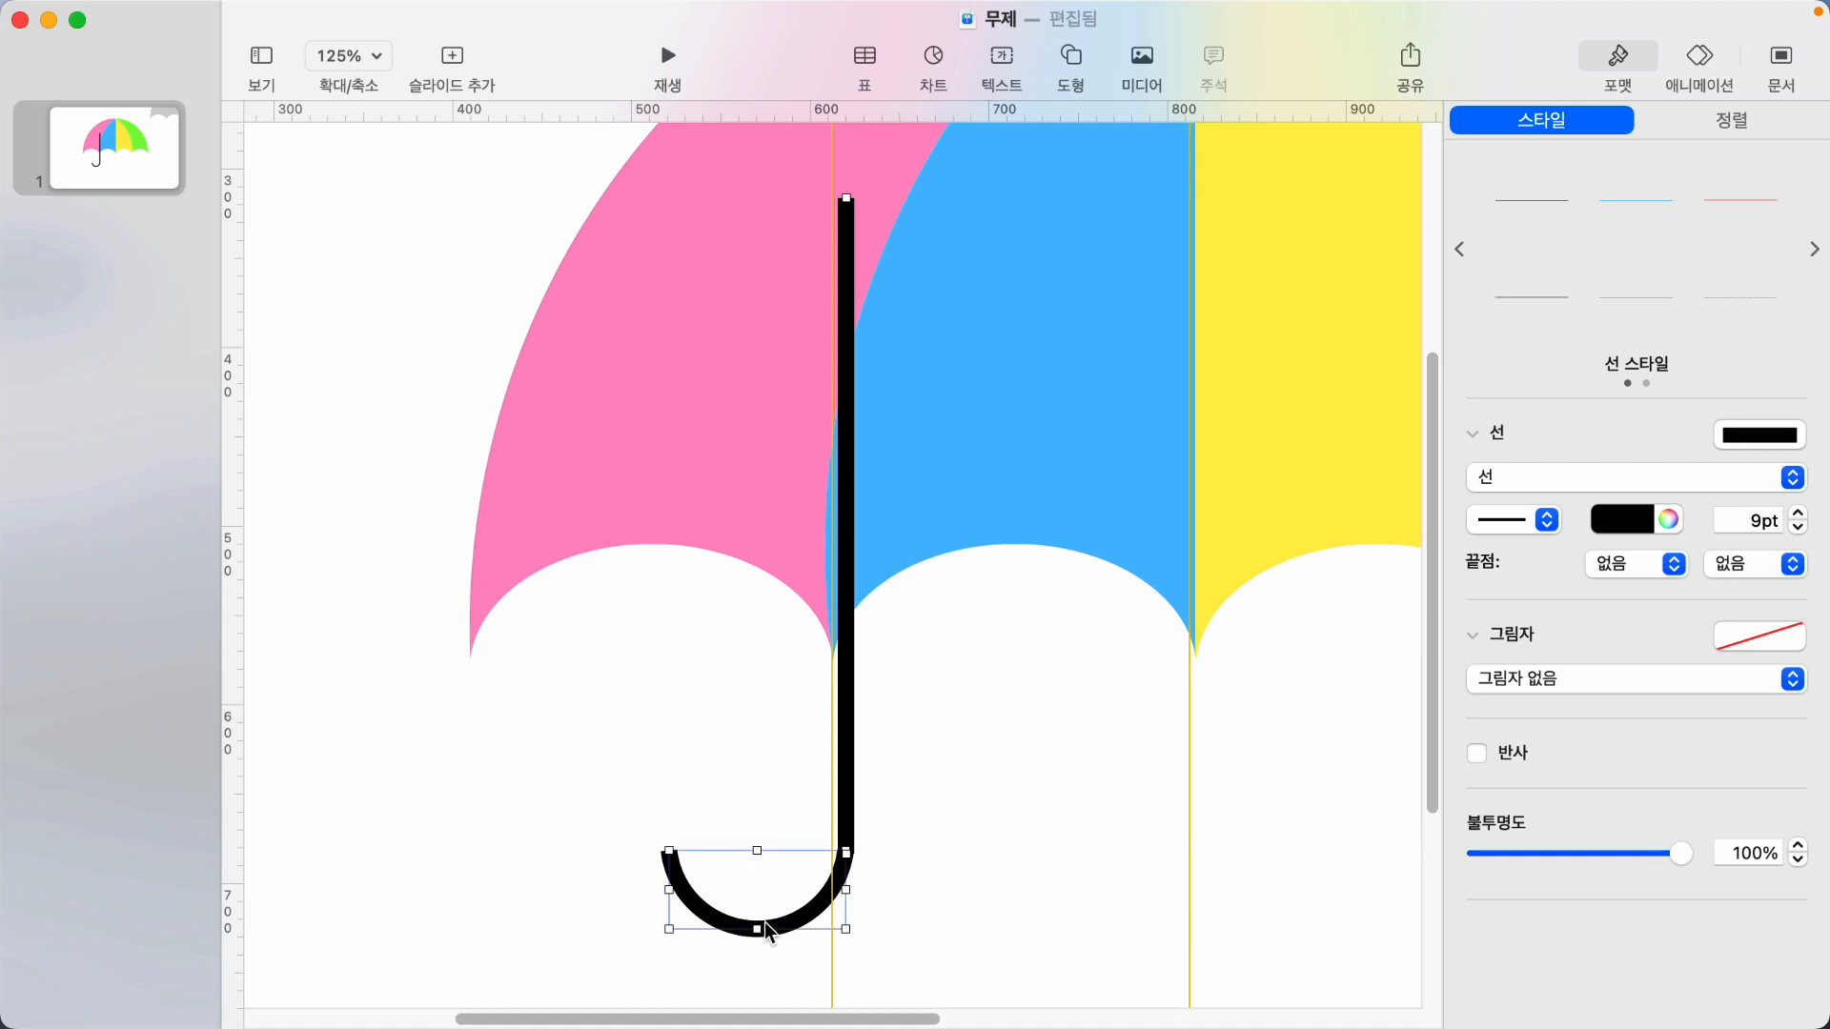
right_click(794, 929)
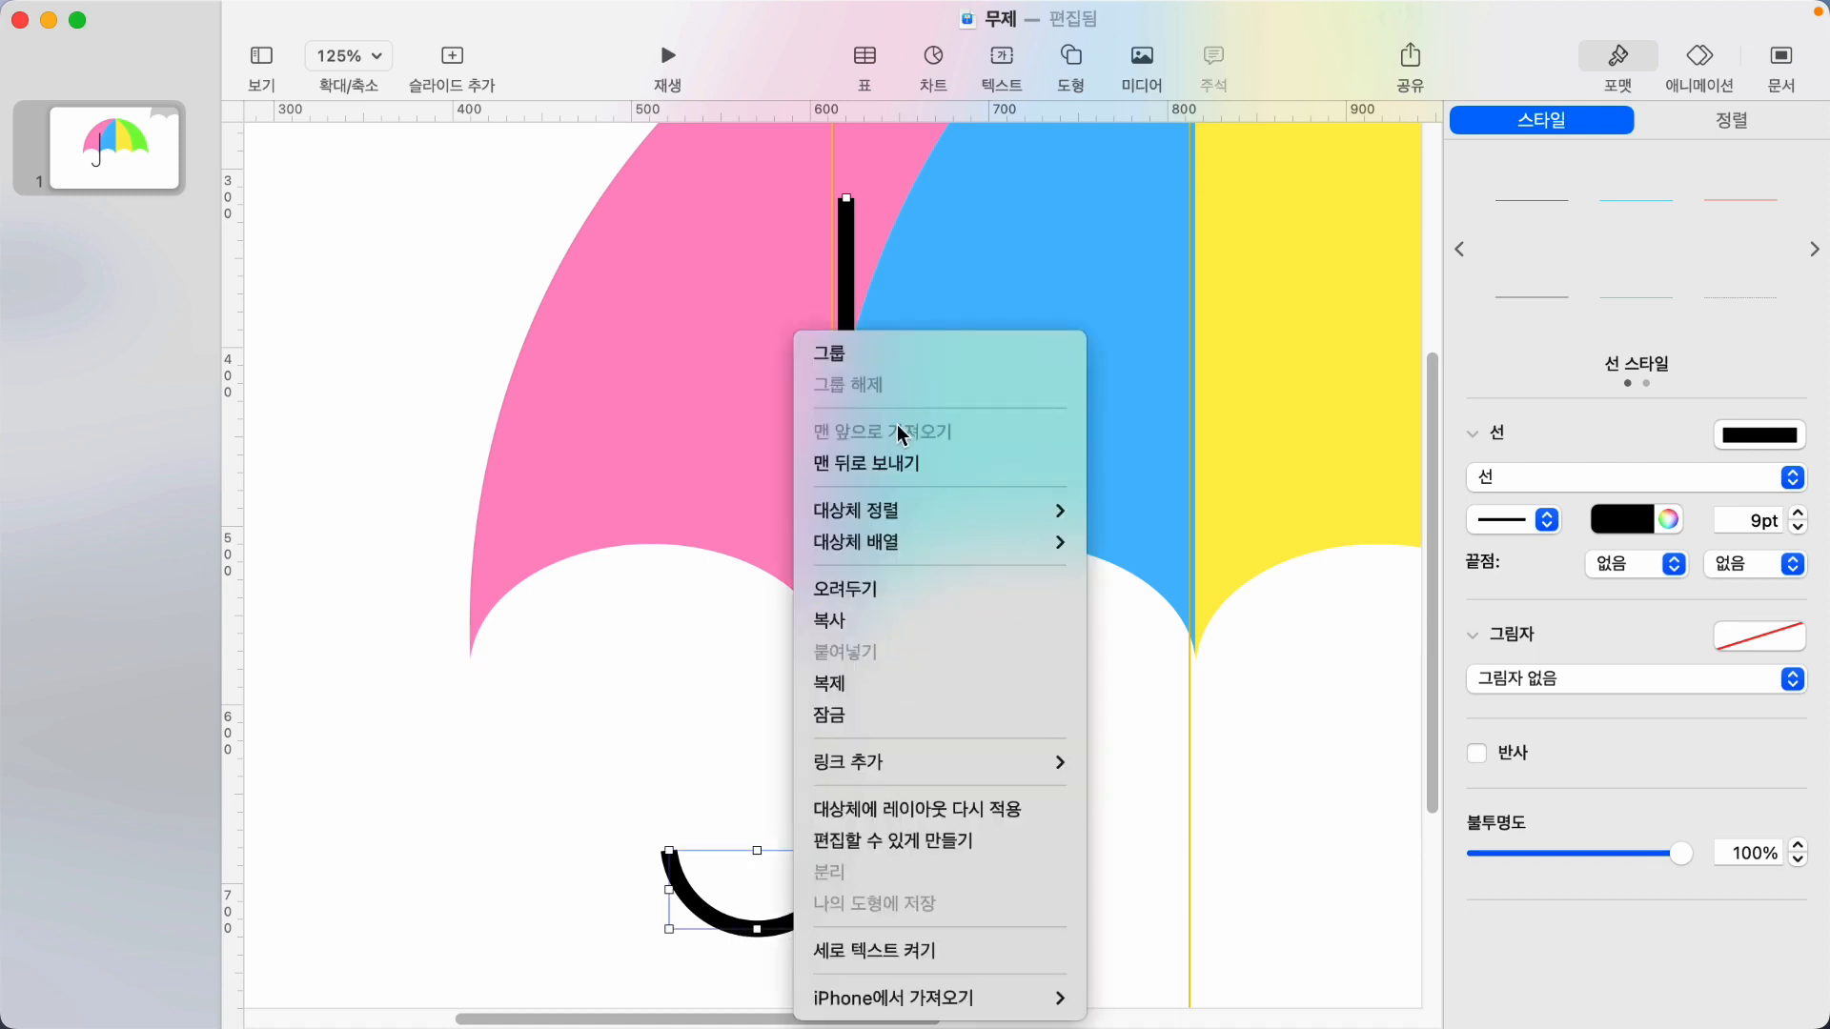
click(862, 354)
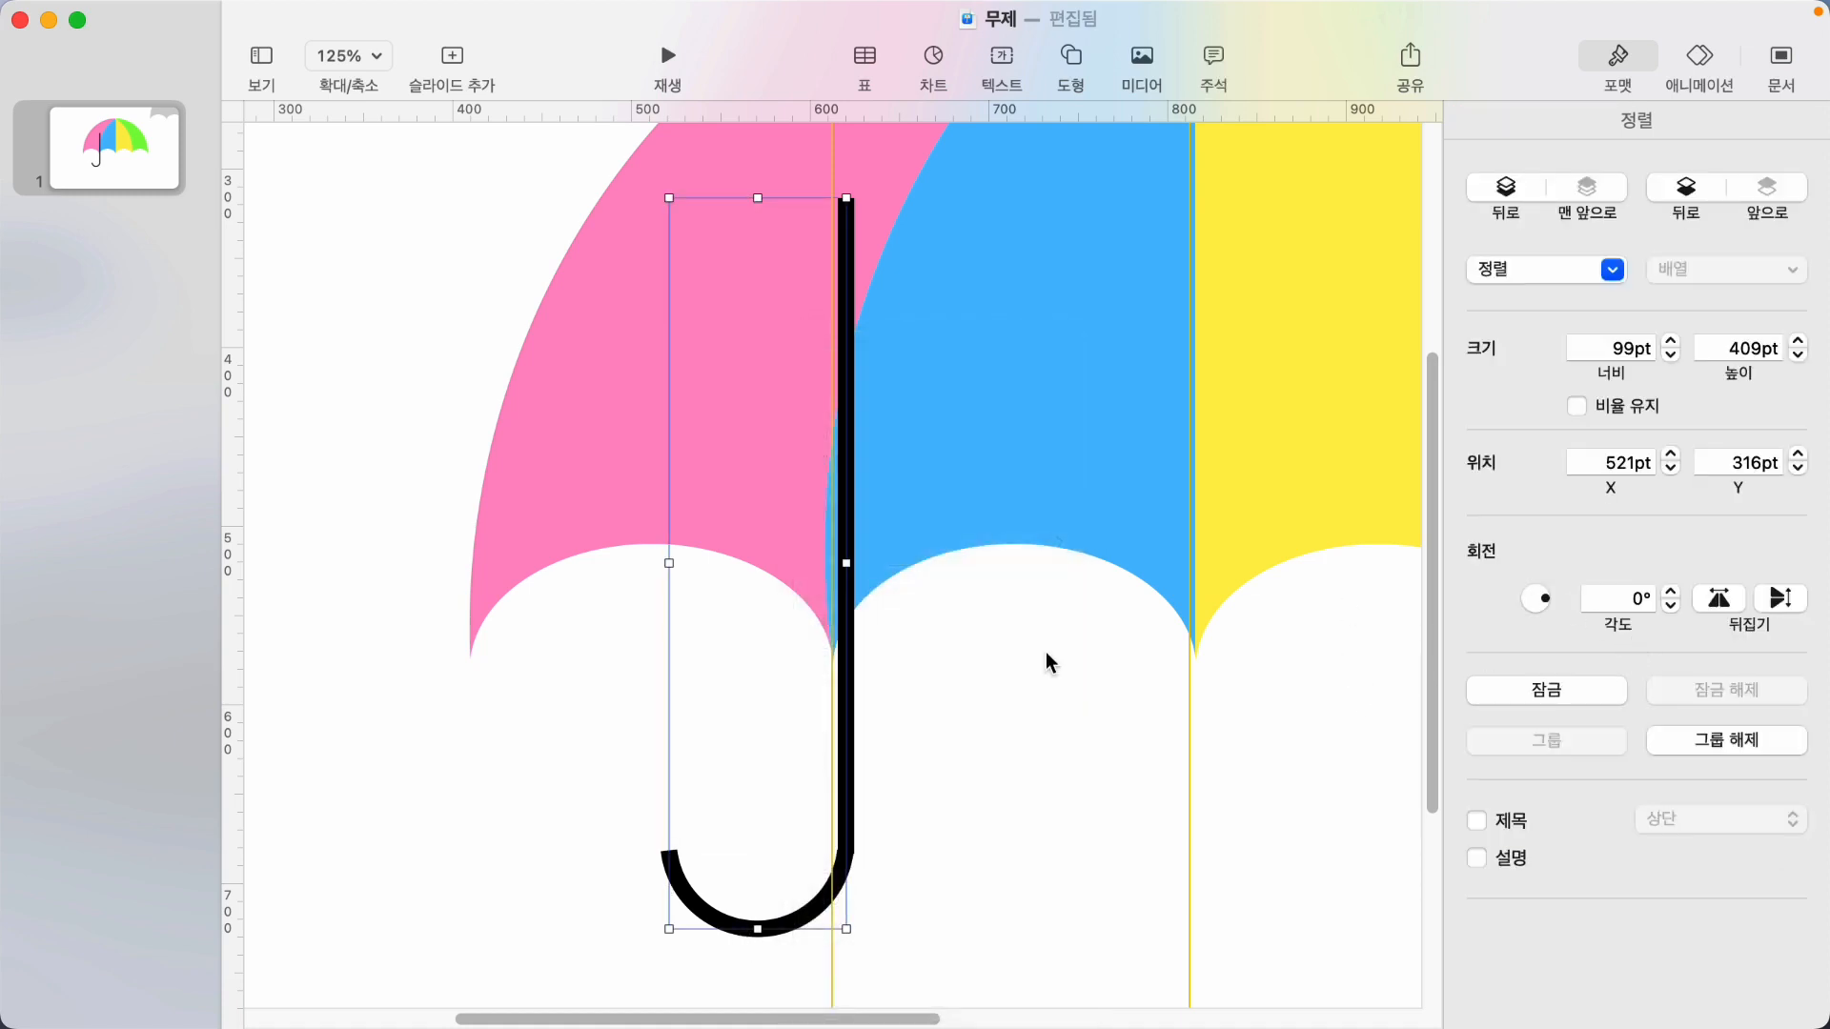
Move the handle to the umbrella's centre guide, at about X 714 pt, Y 505 pt, and send it to the back.
click(345, 55)
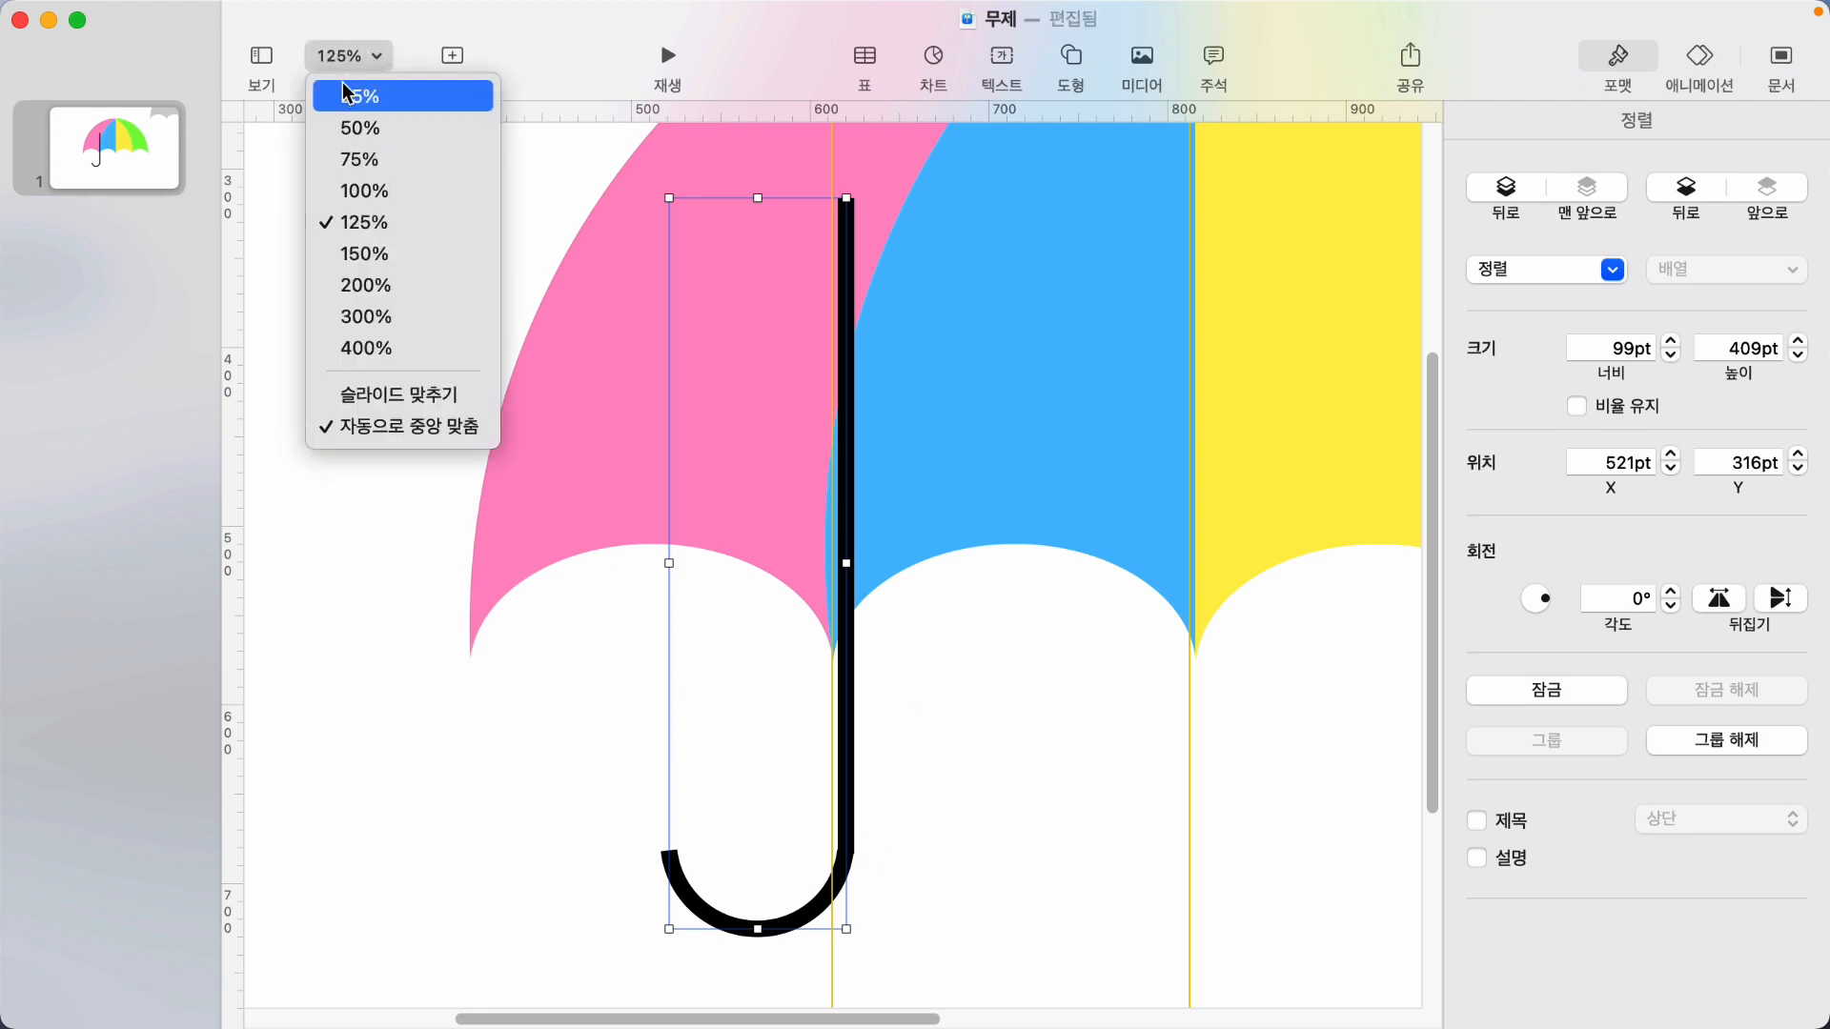
click(402, 420)
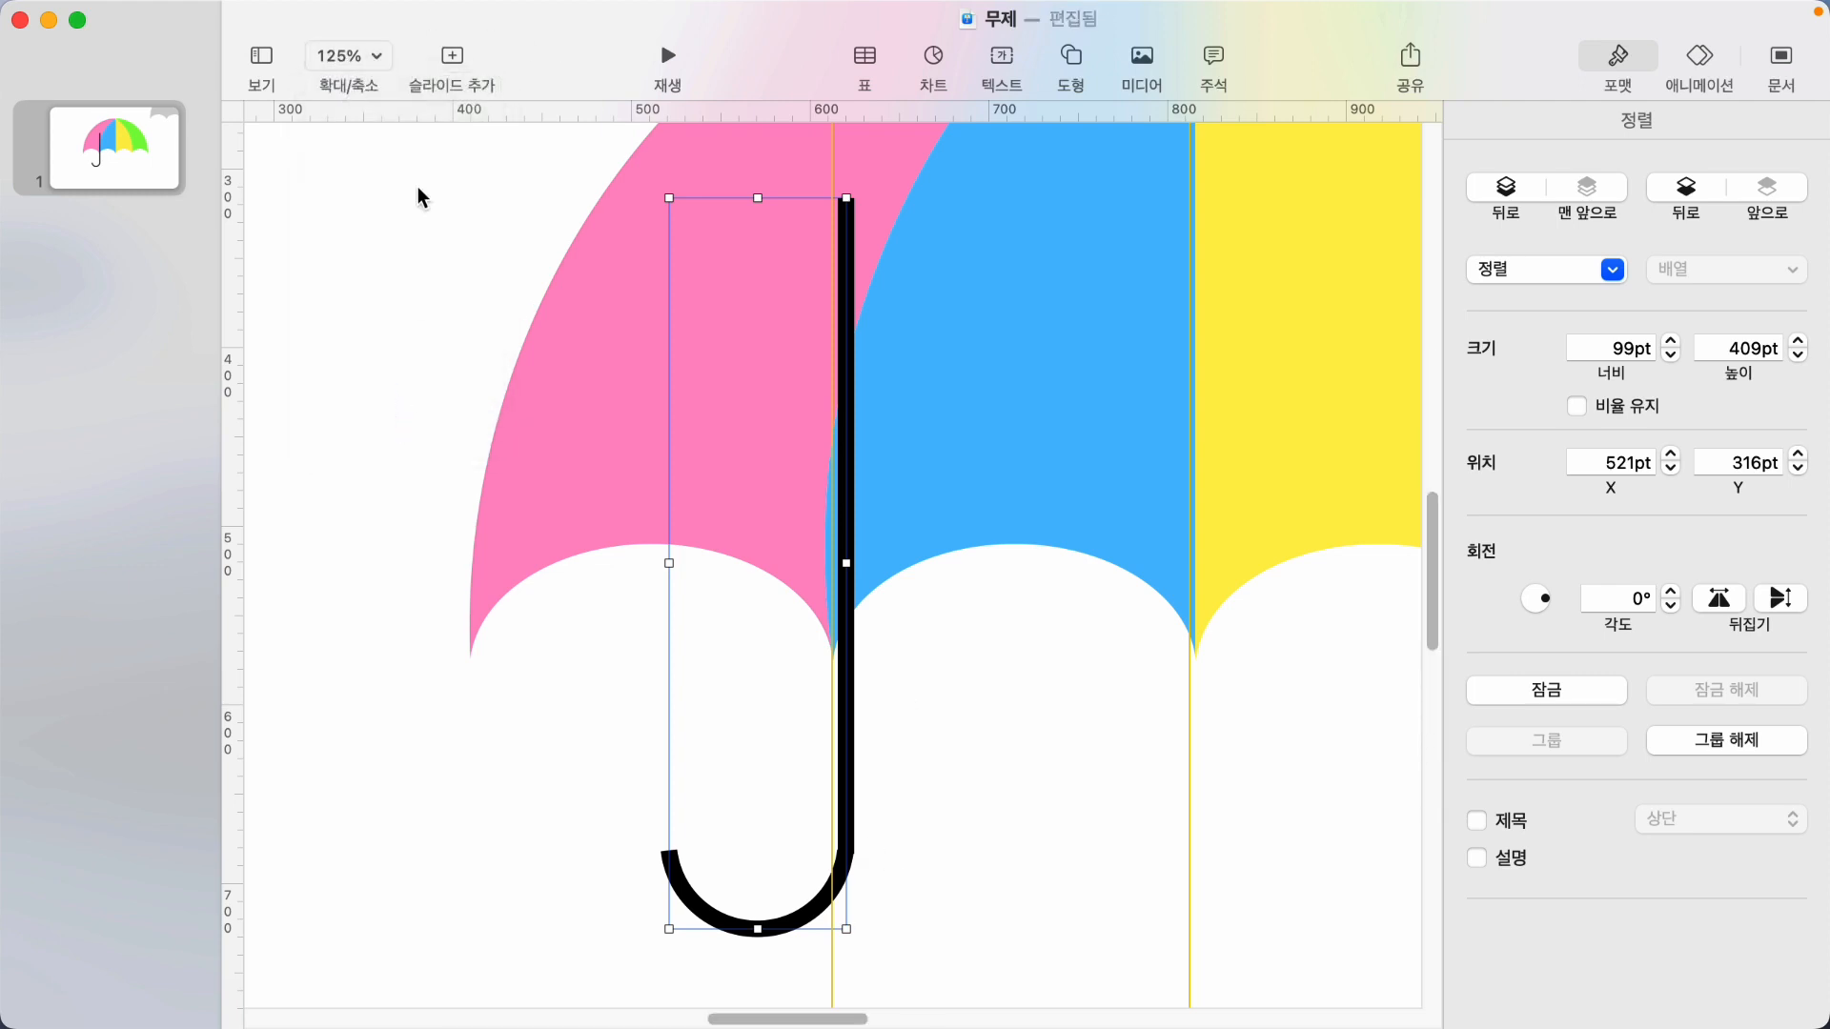
click(366, 53)
click(401, 394)
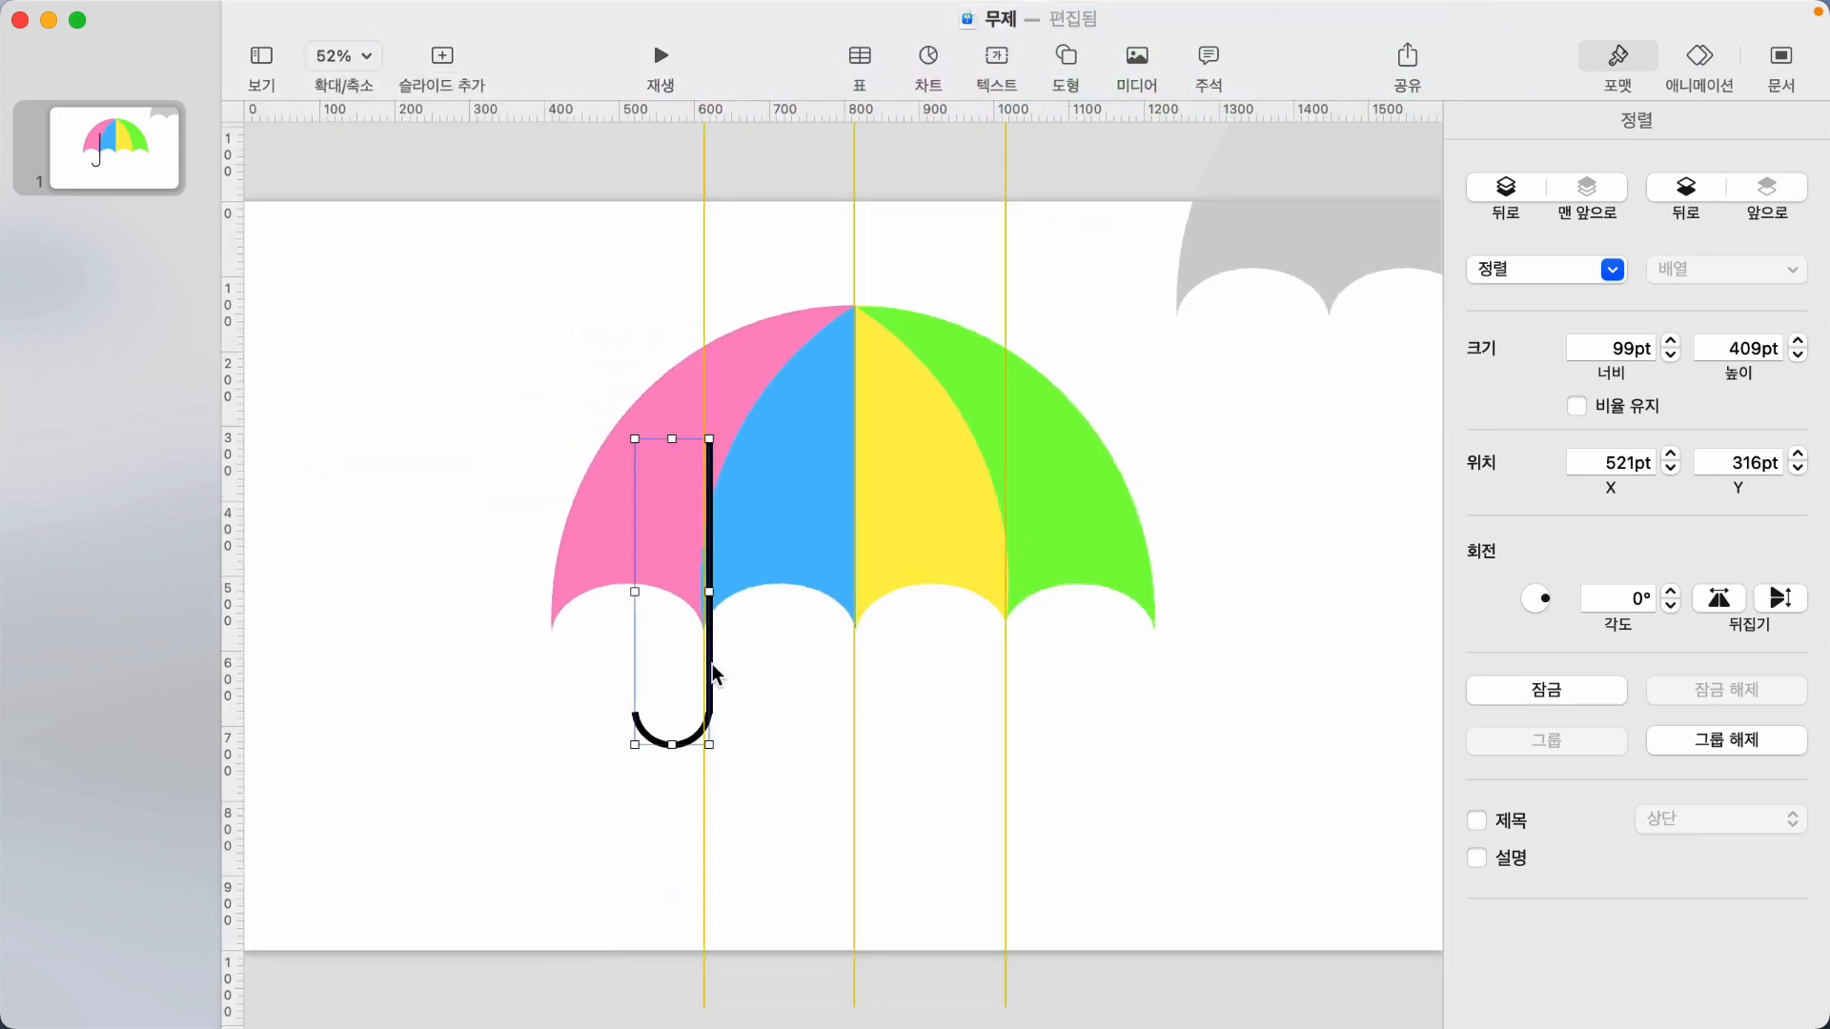
drag(712, 665, 855, 805)
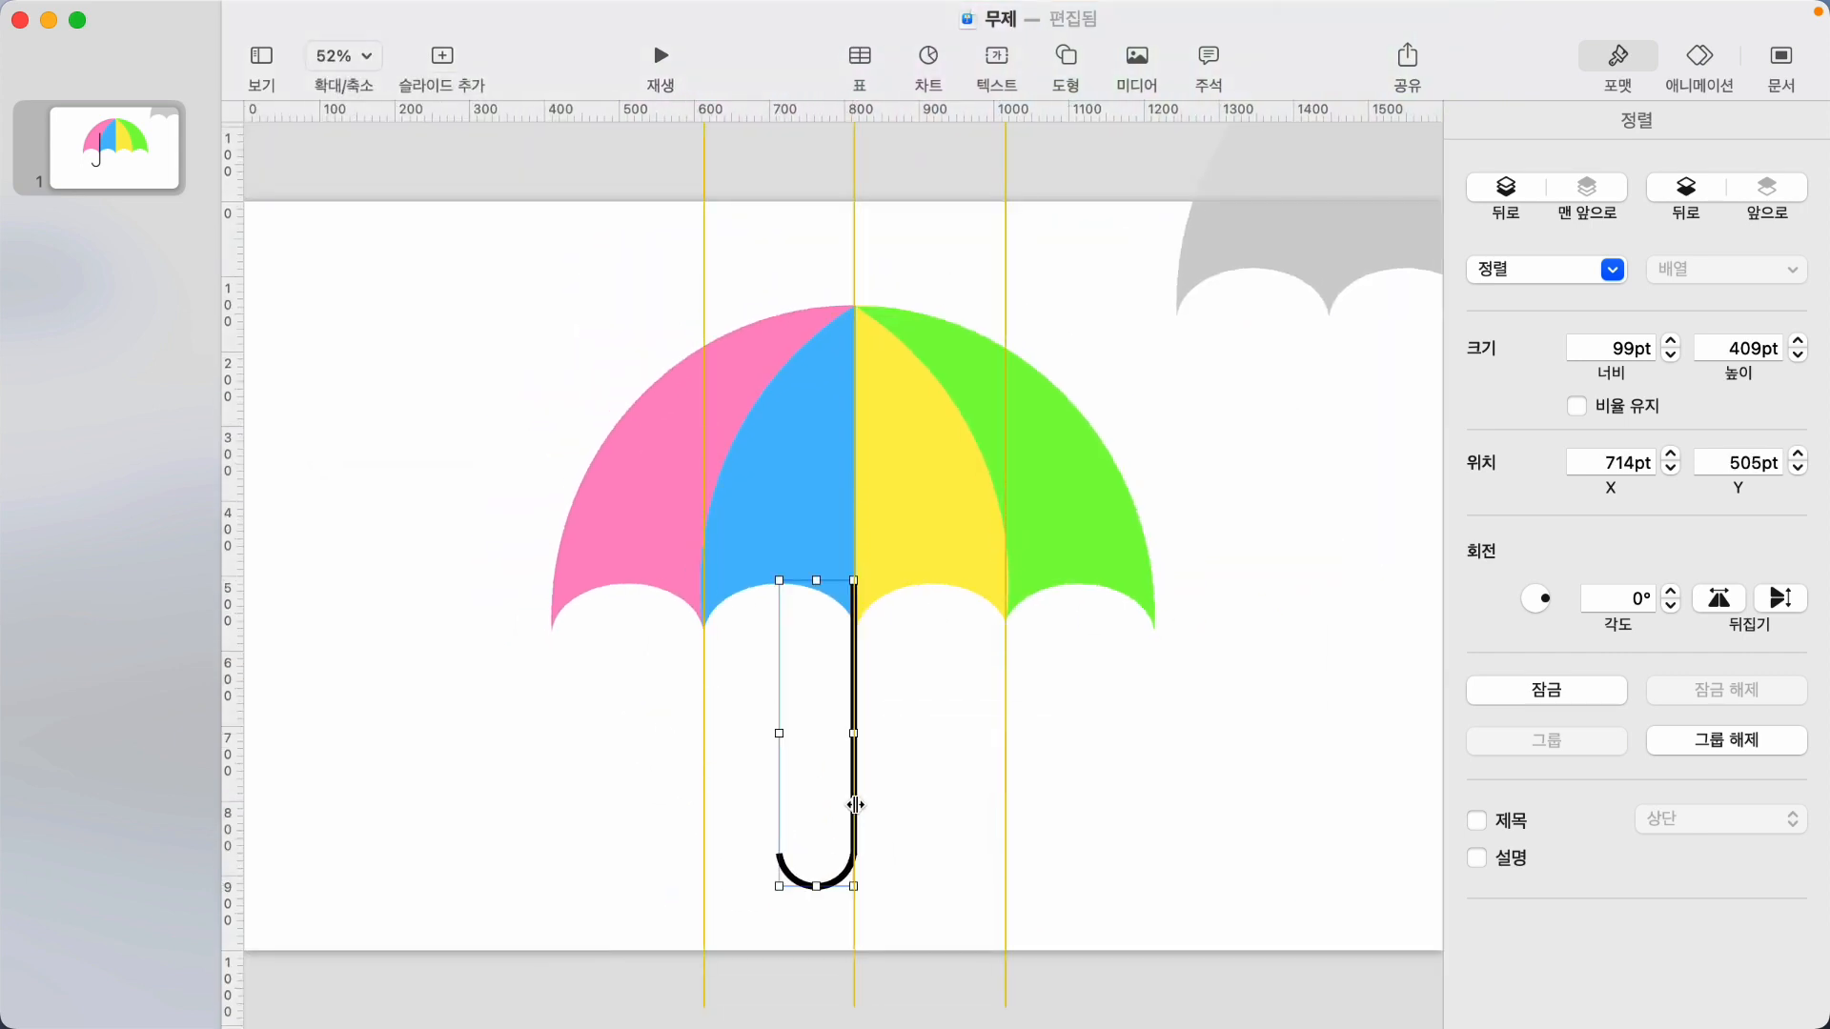
right_click(854, 805)
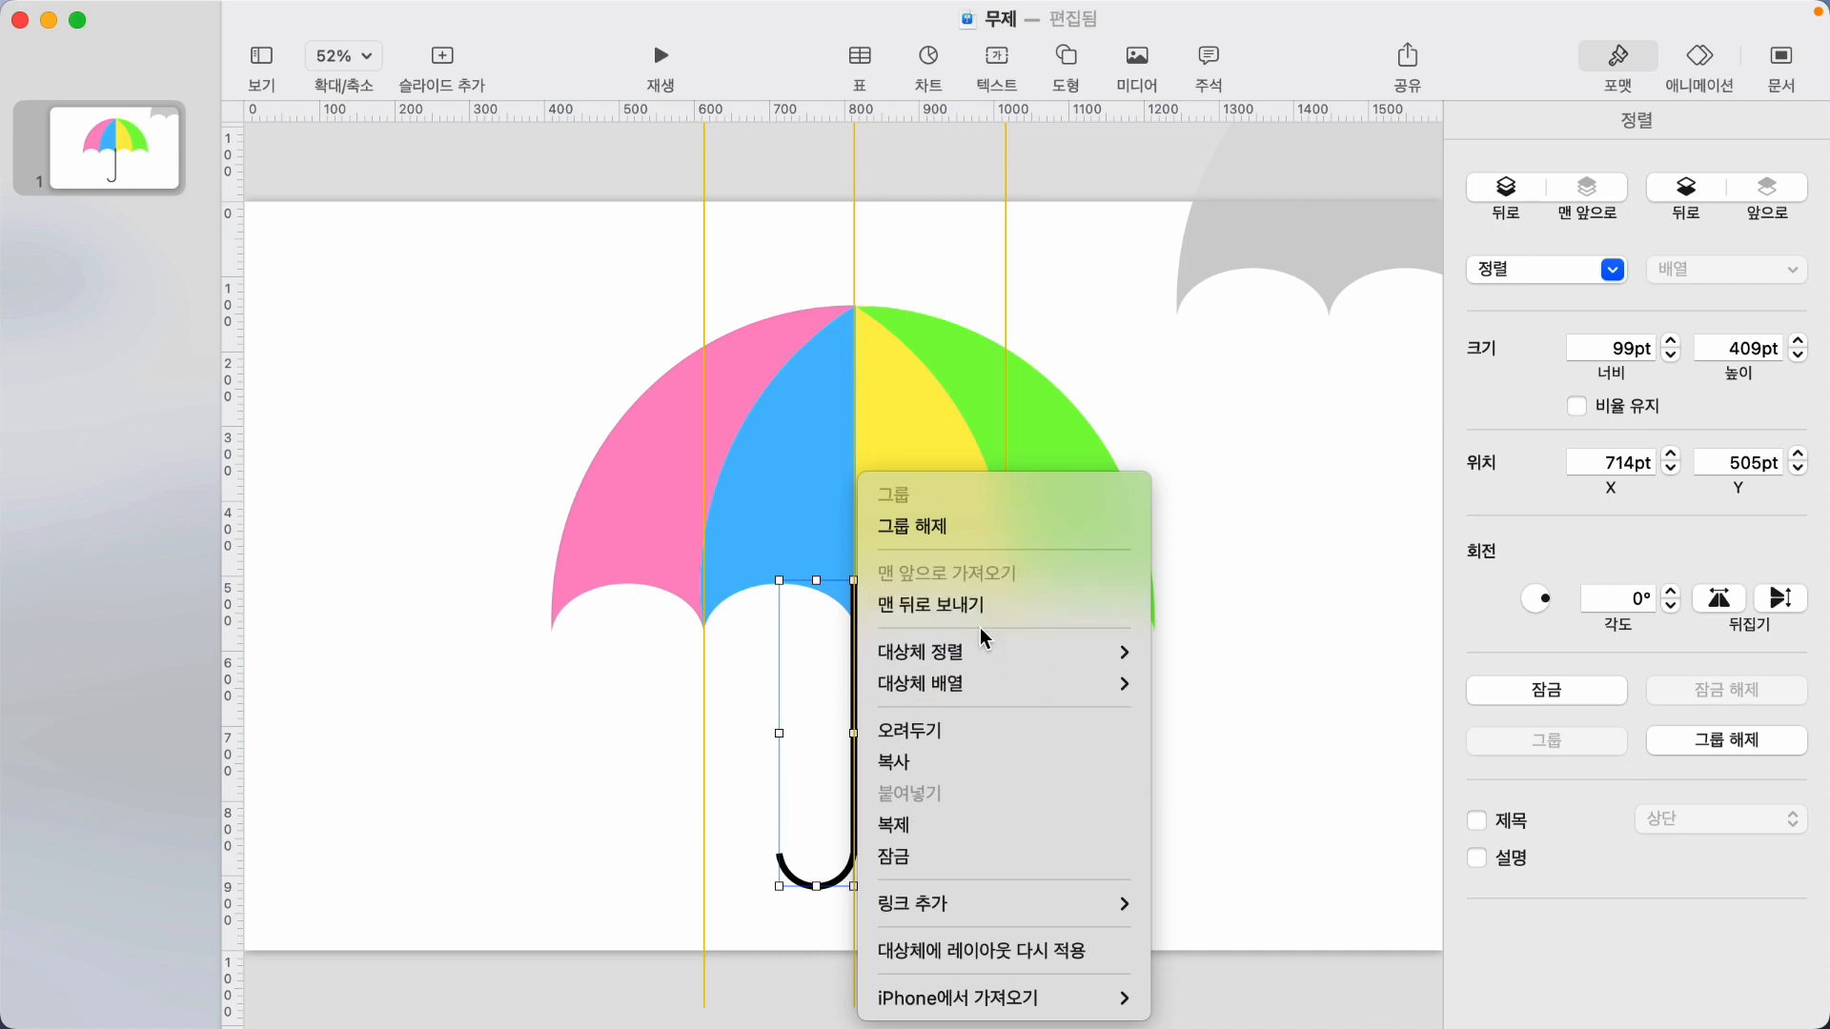
click(969, 606)
click(483, 348)
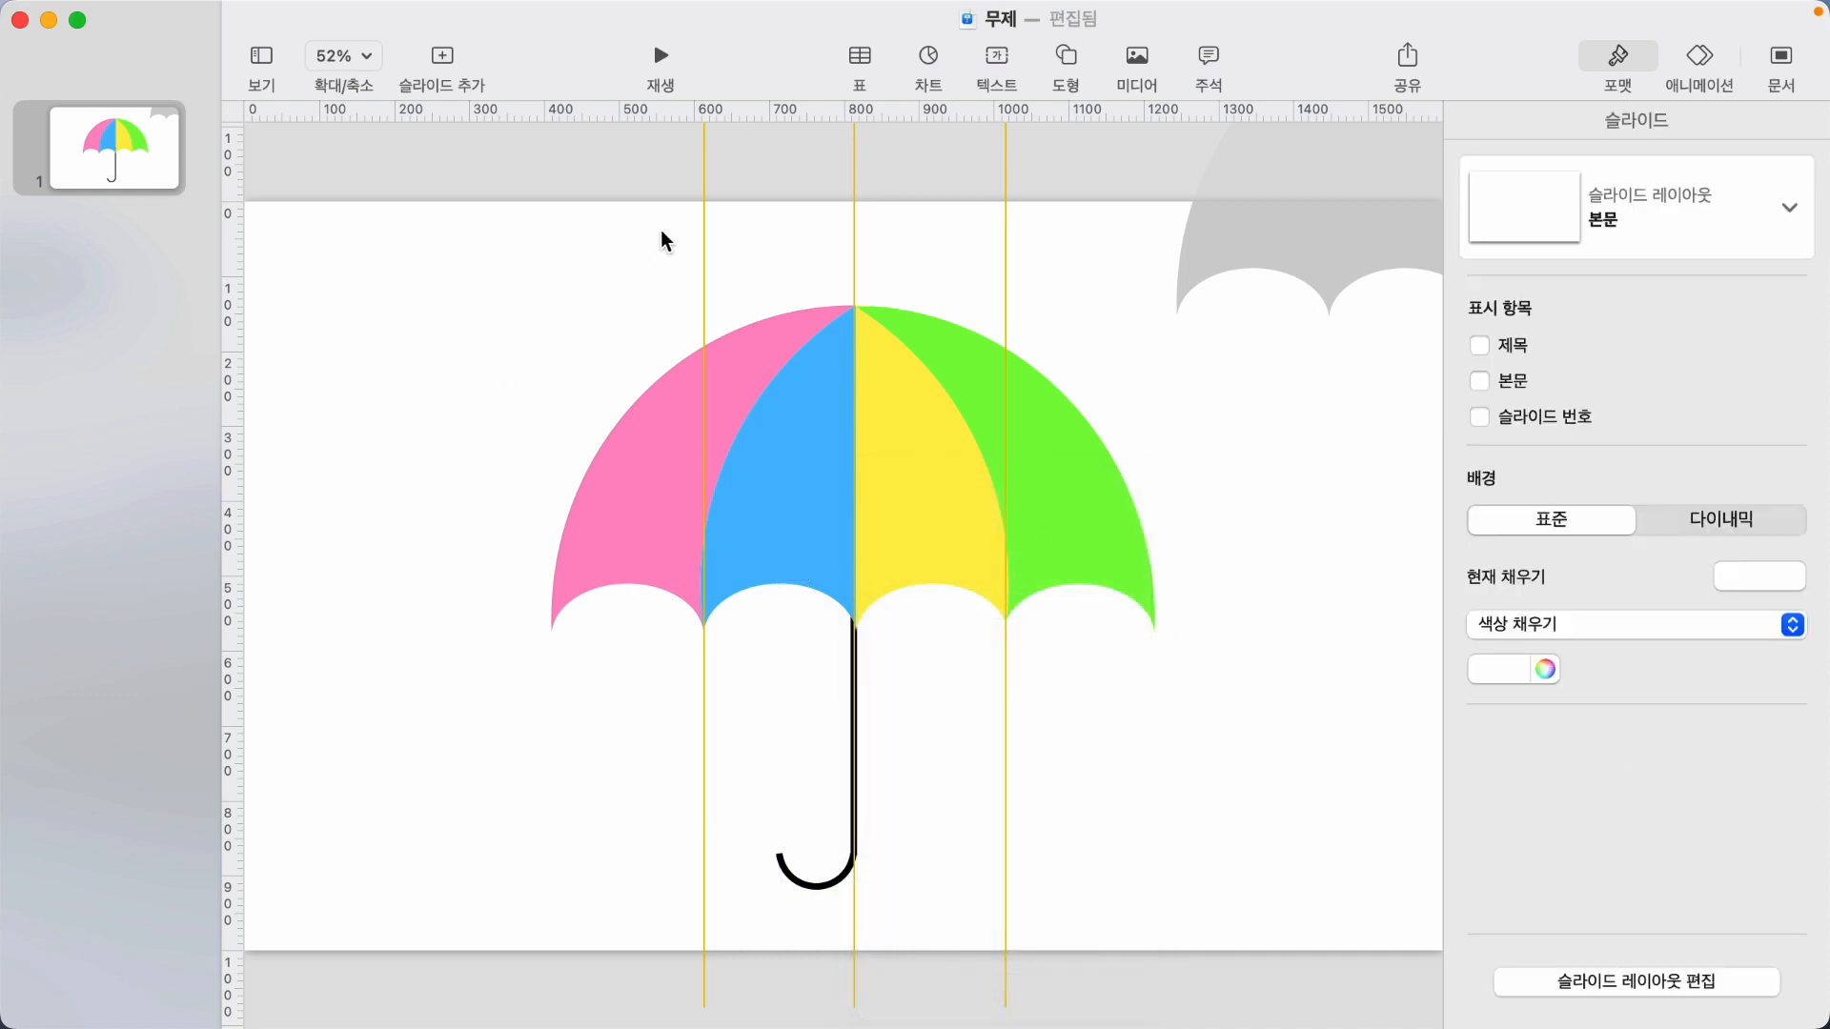
Remove the three vertical alignment guides from the slide.
drag(704, 226, 231, 276)
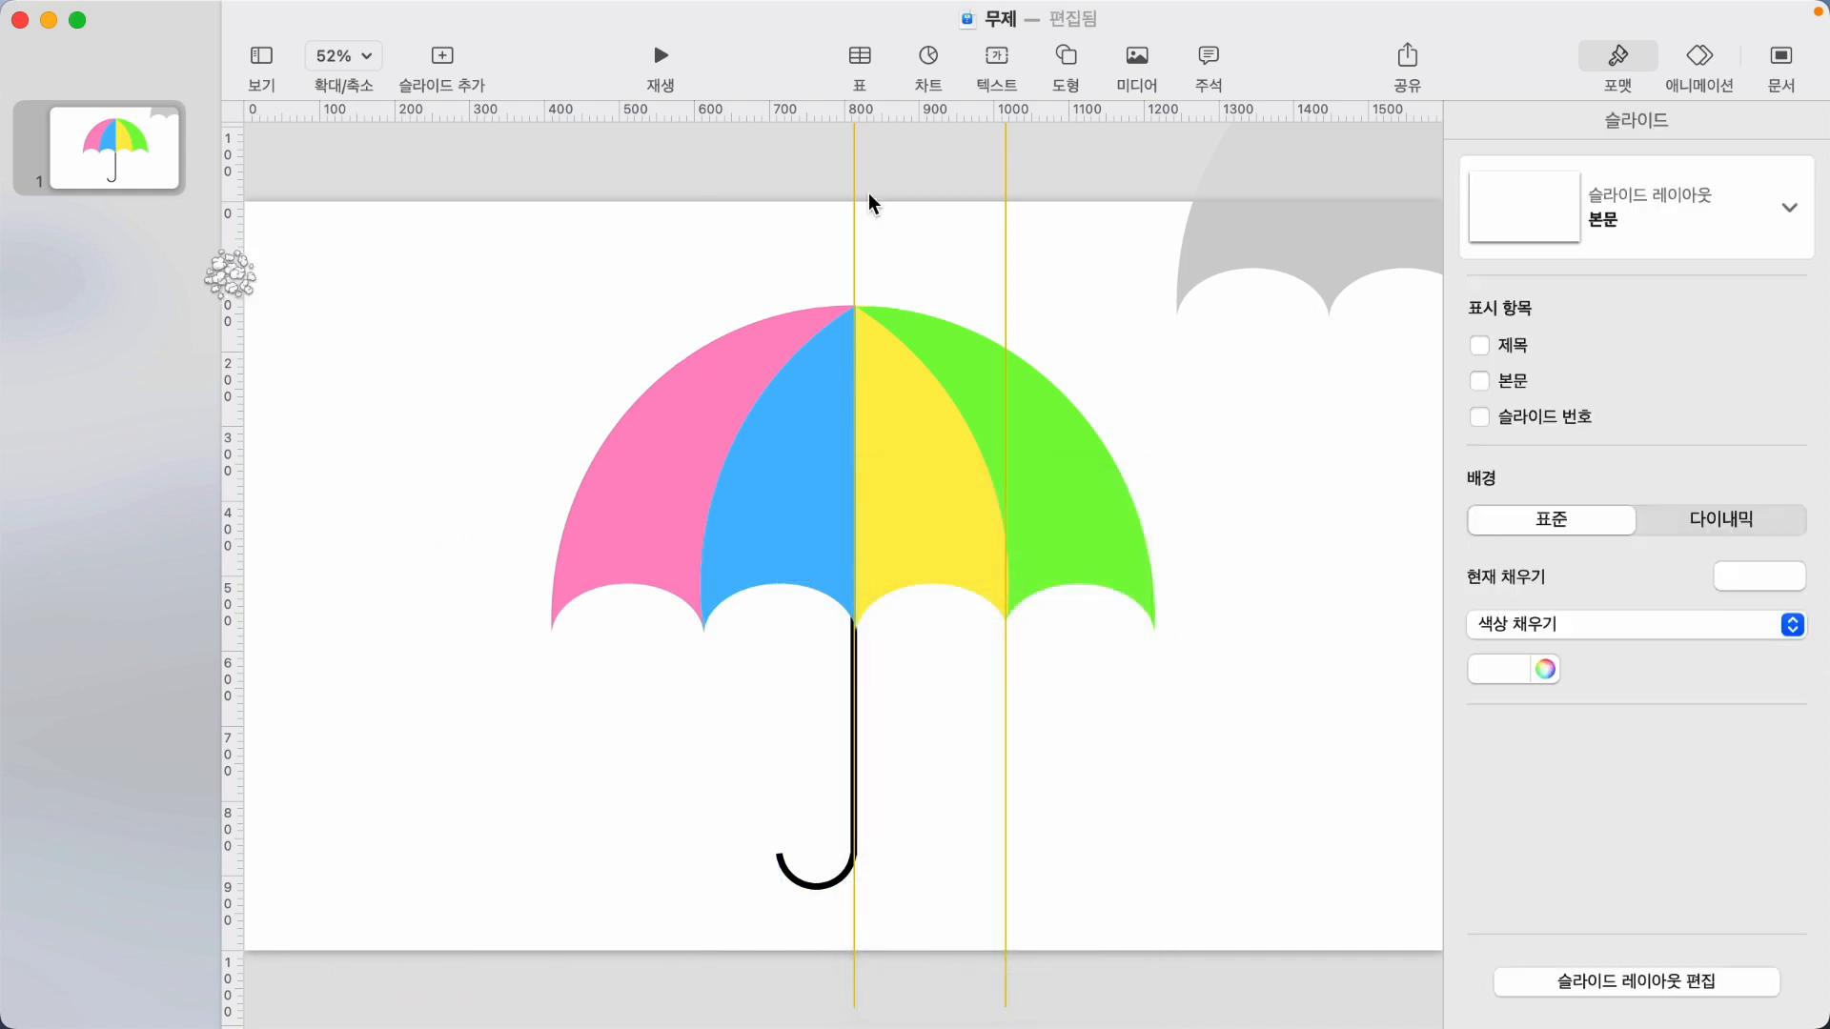
drag(851, 204, 233, 236)
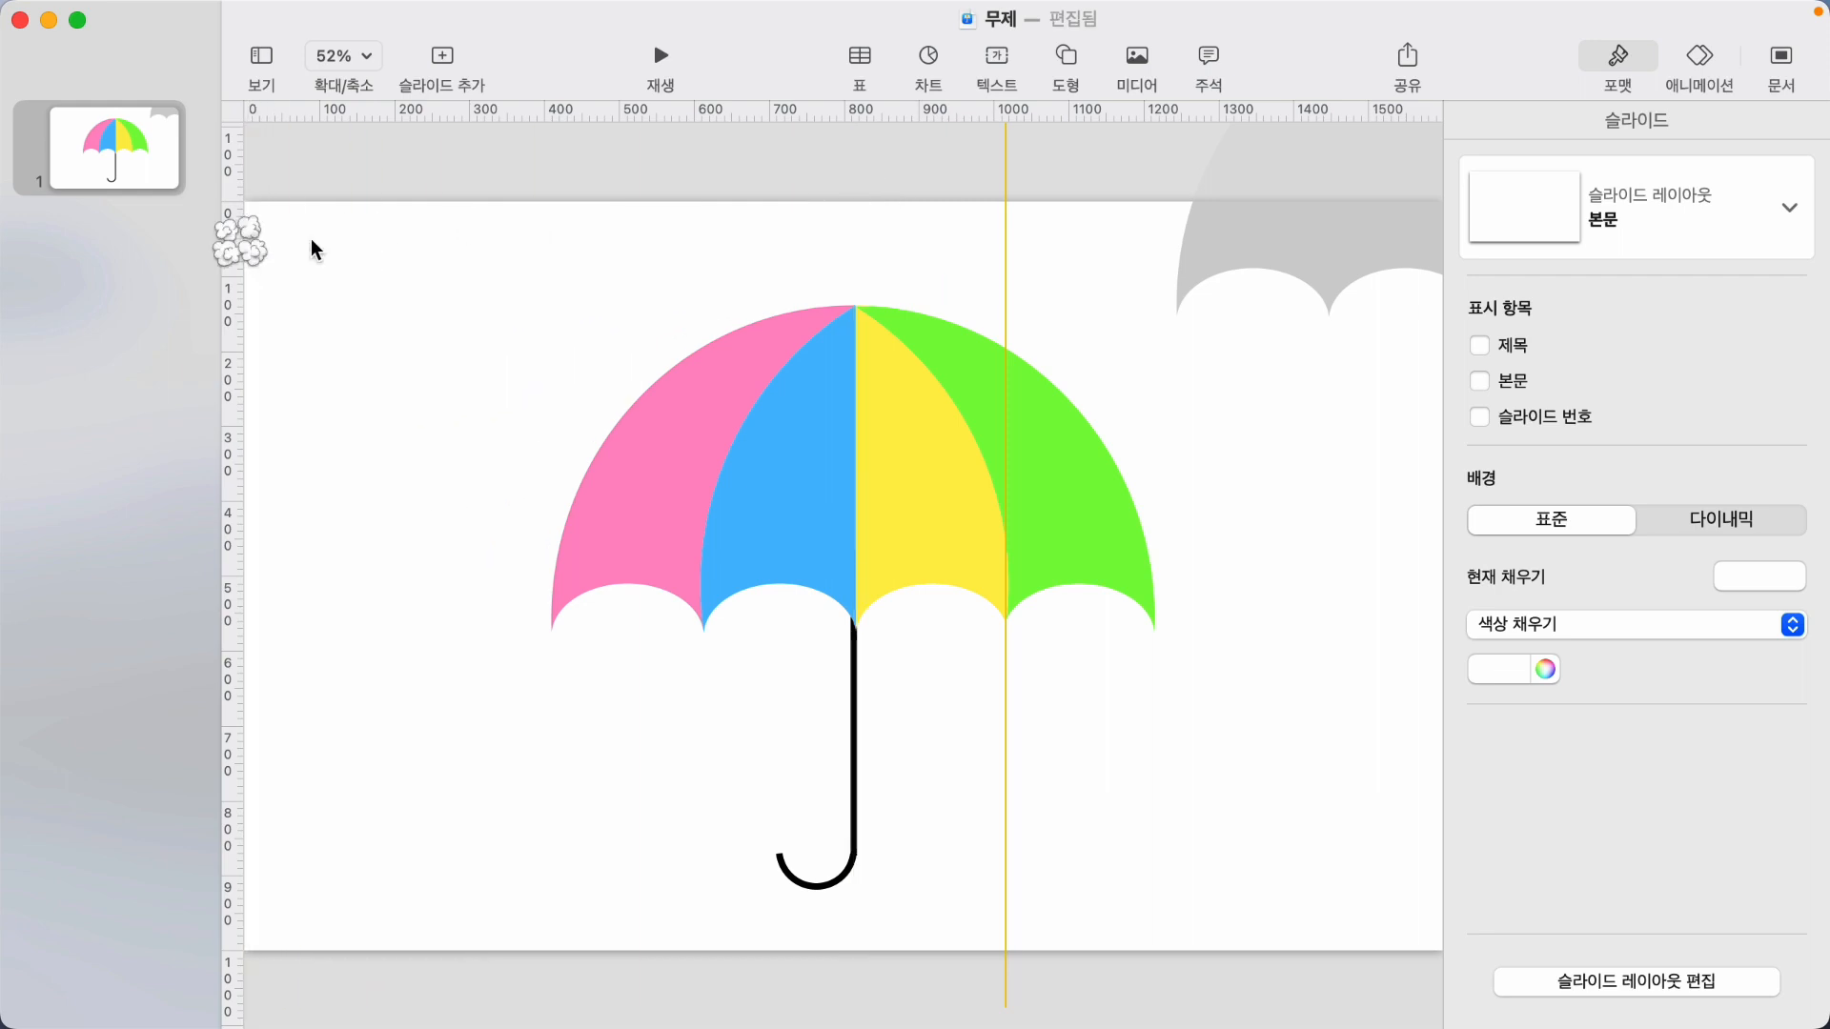
drag(1008, 180, 236, 257)
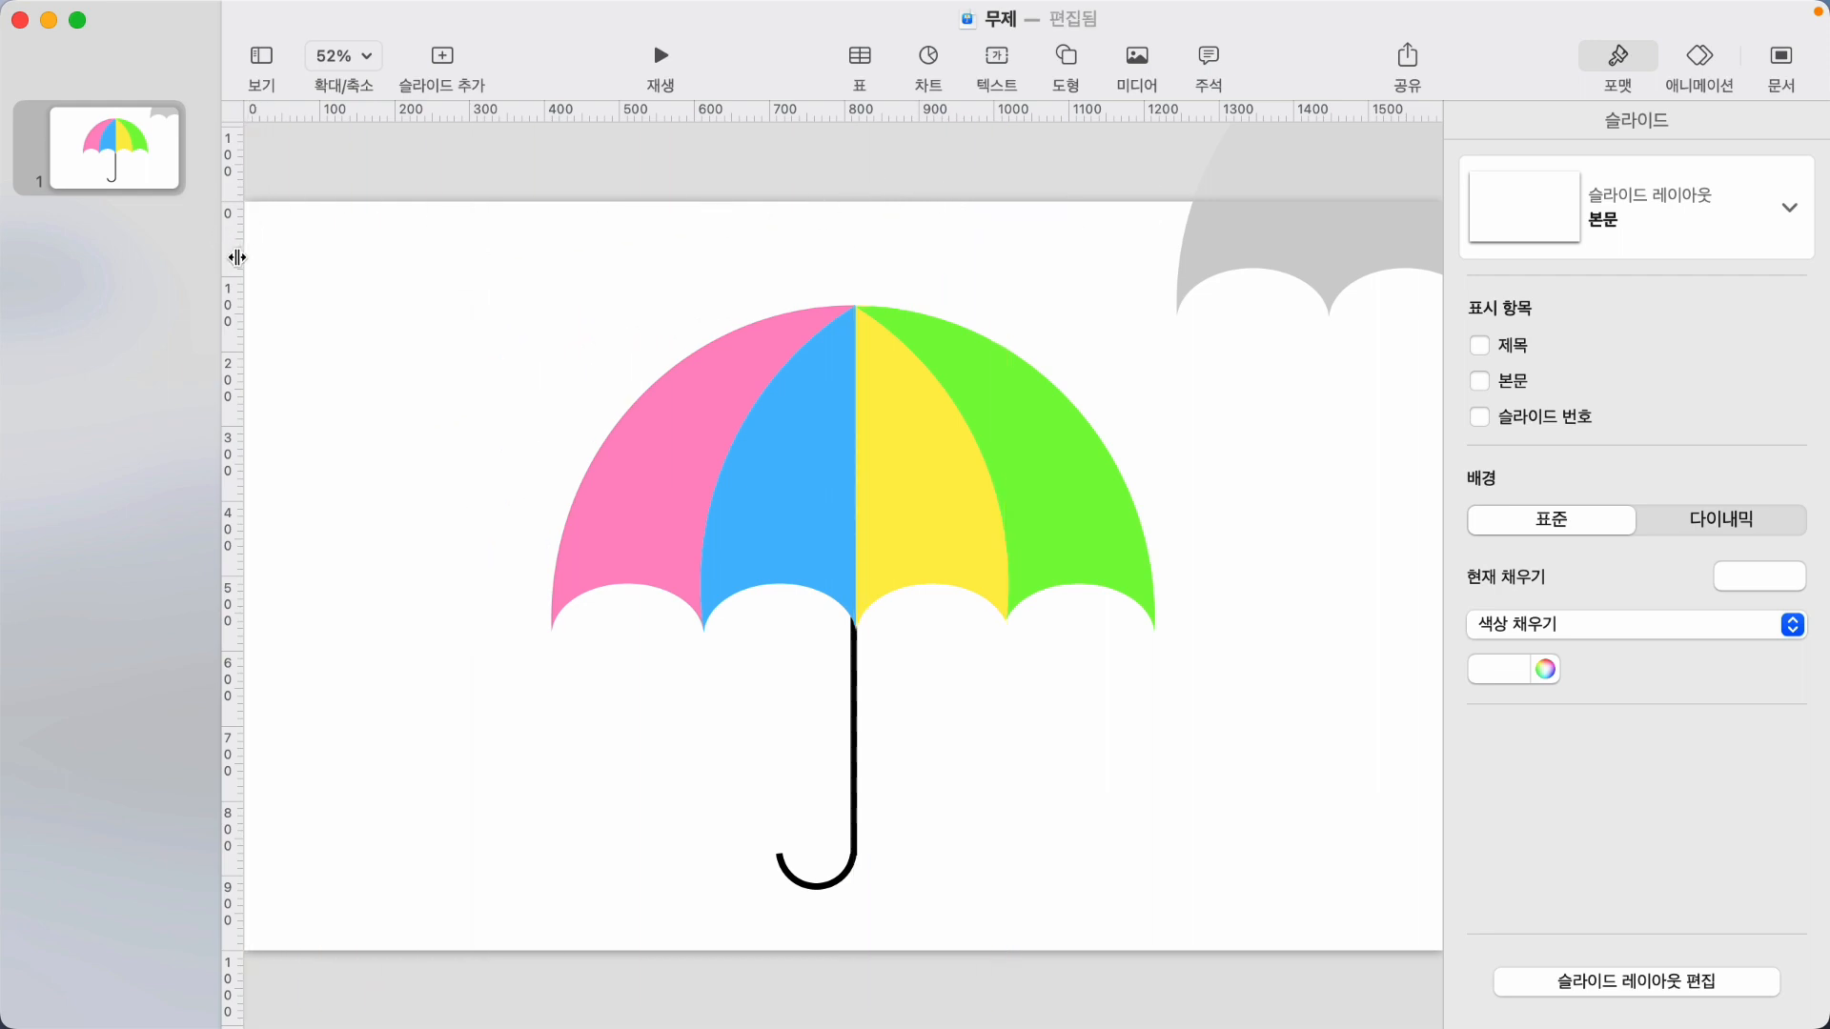
Move the gray canopy shape onto the slide's lower right part and send it behind the umbrella.
drag(1321, 220, 1060, 735)
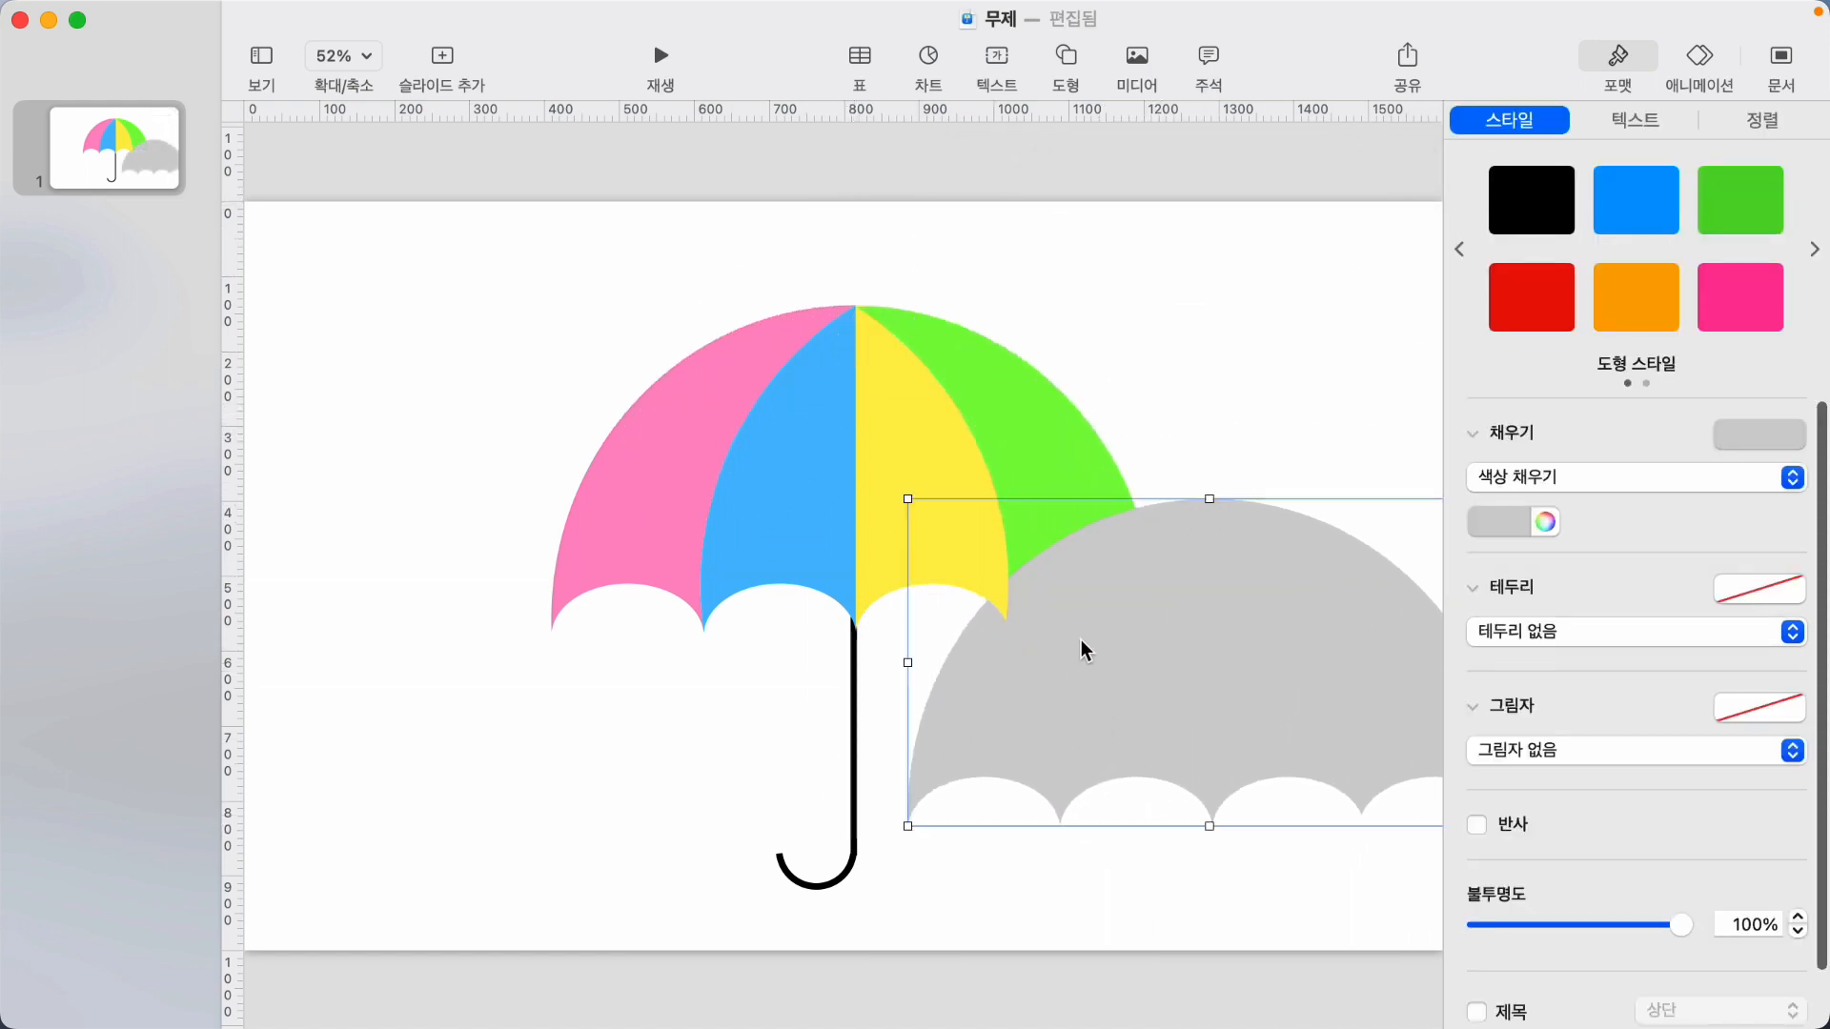
drag(1082, 645, 1066, 685)
right_click(1068, 688)
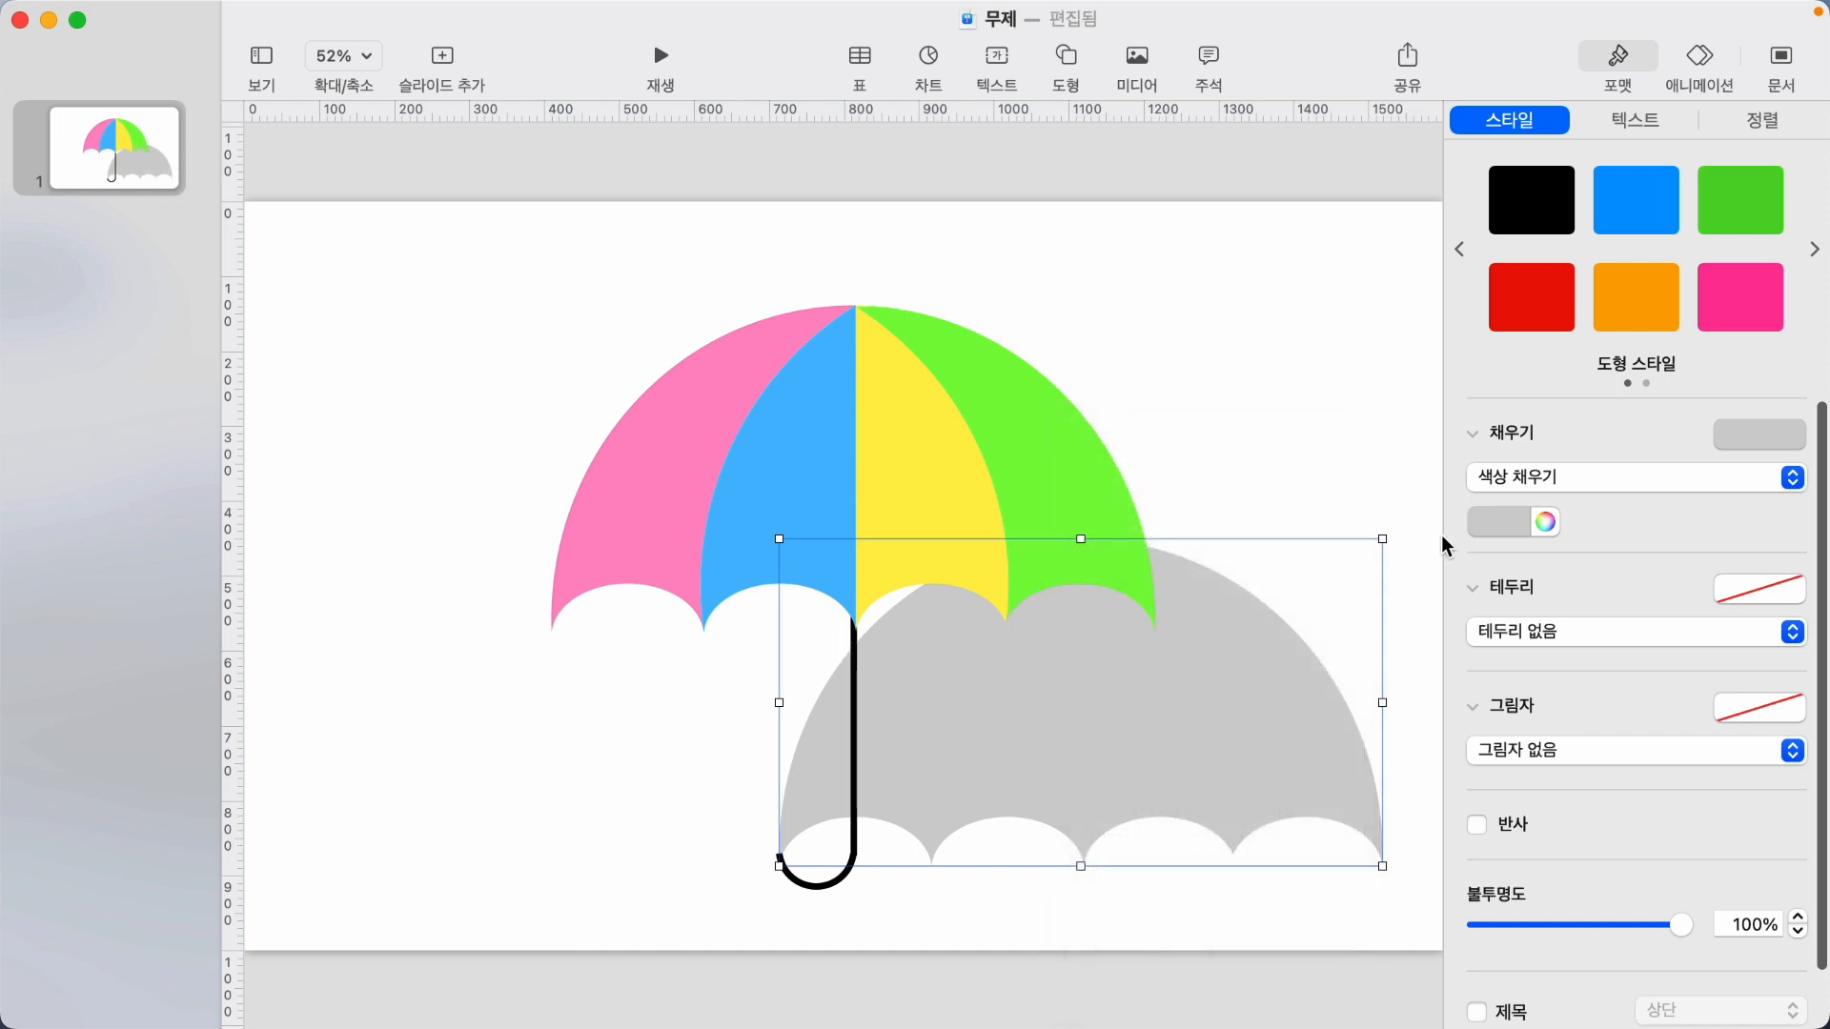
Try making the gray canopy a shadow with 42% fill opacity, placed behind the umbrella and offset slightly down and to the right.
click(1492, 522)
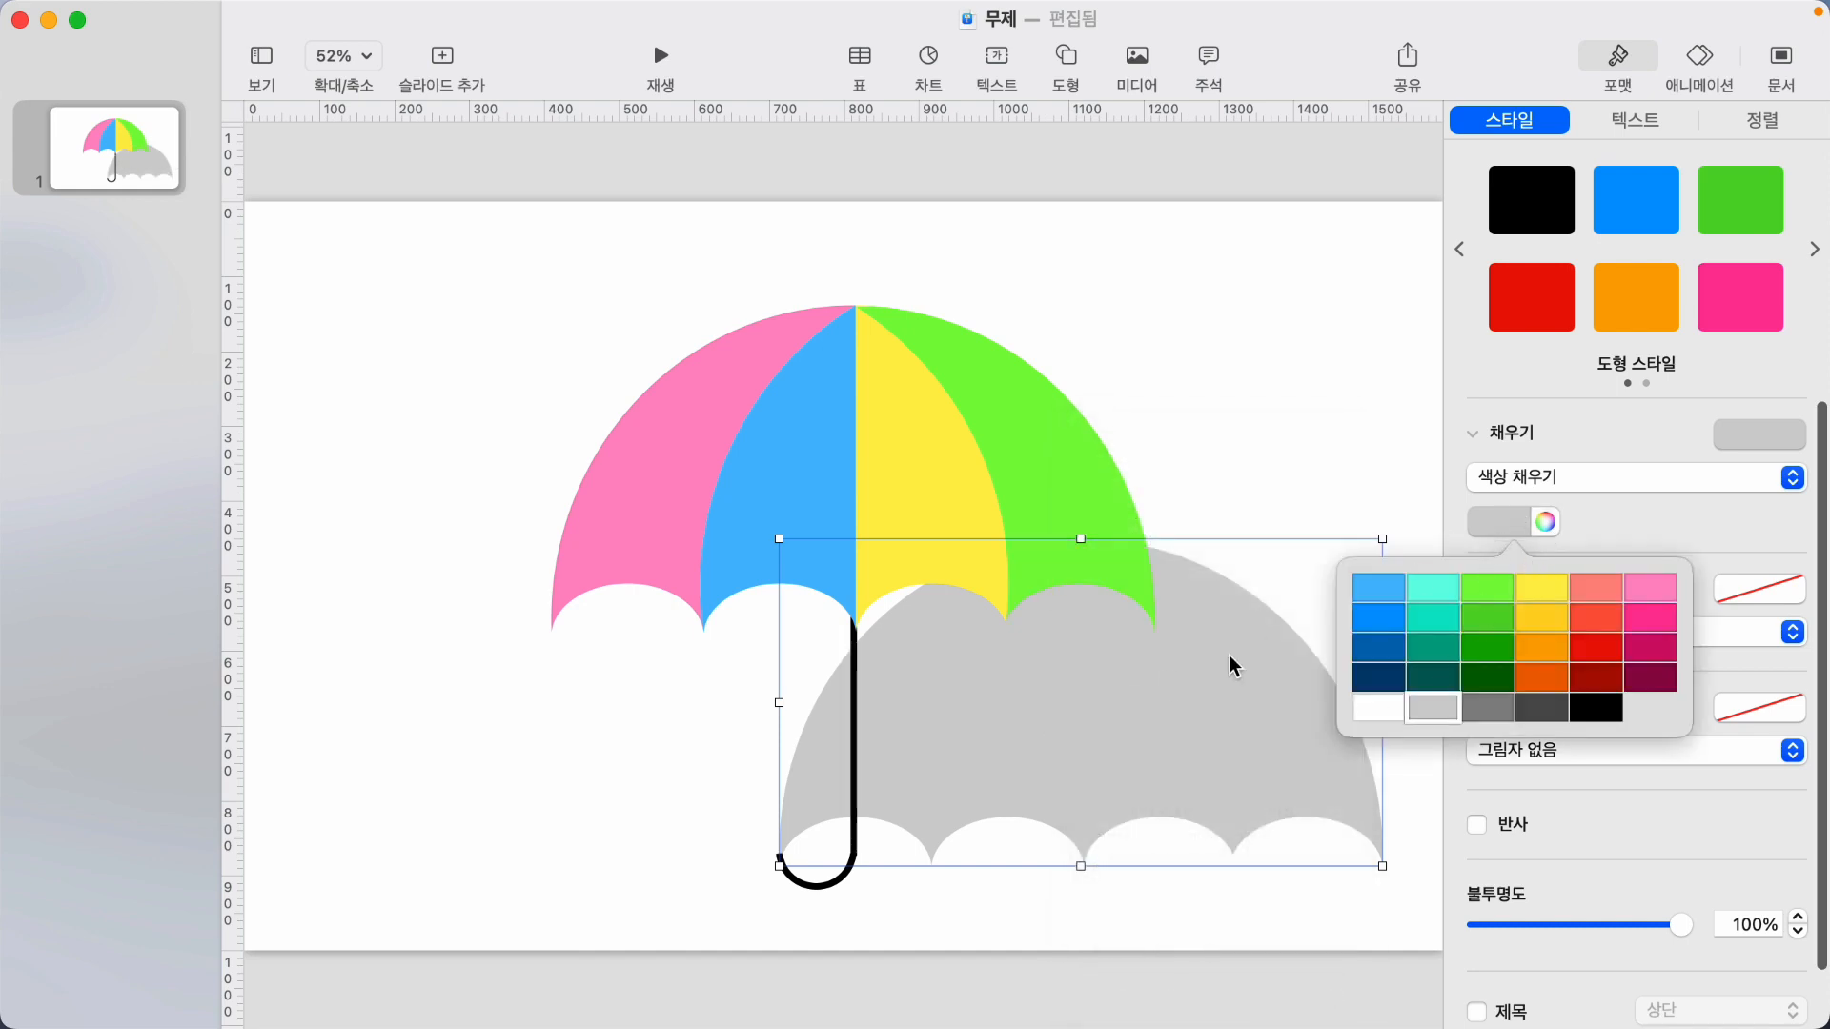
click(1544, 522)
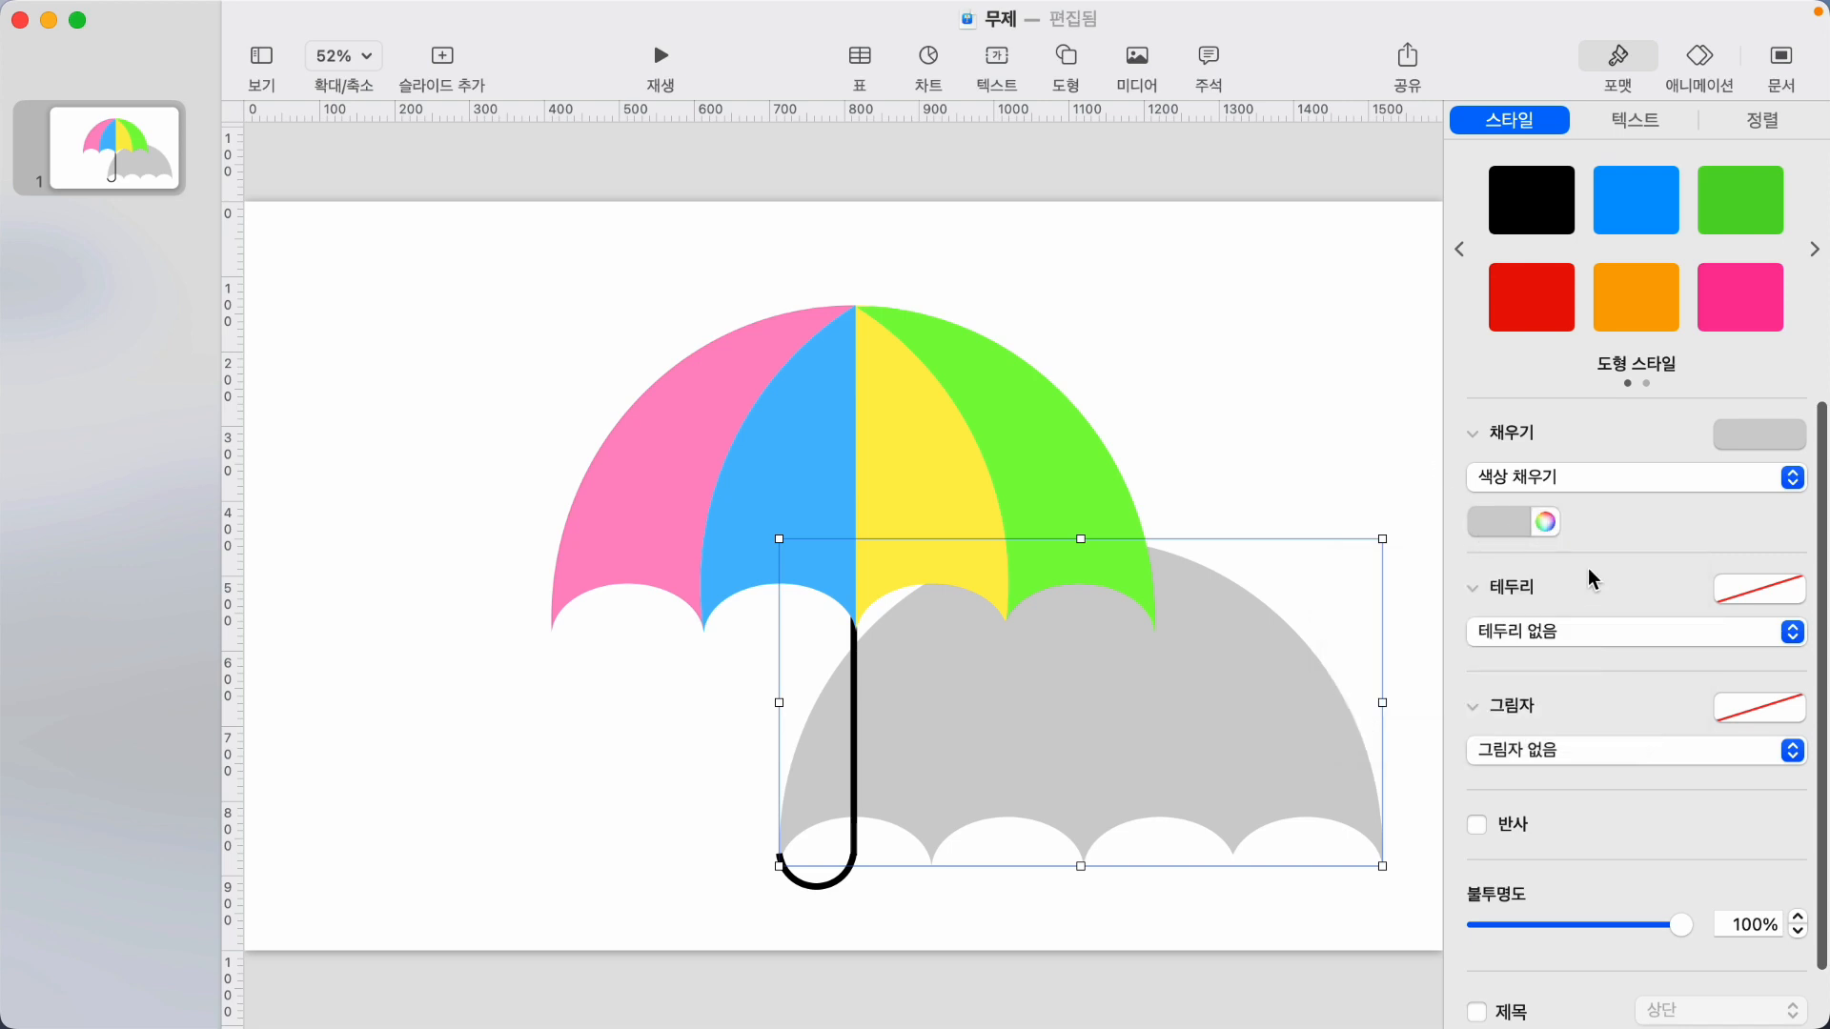
click(1548, 531)
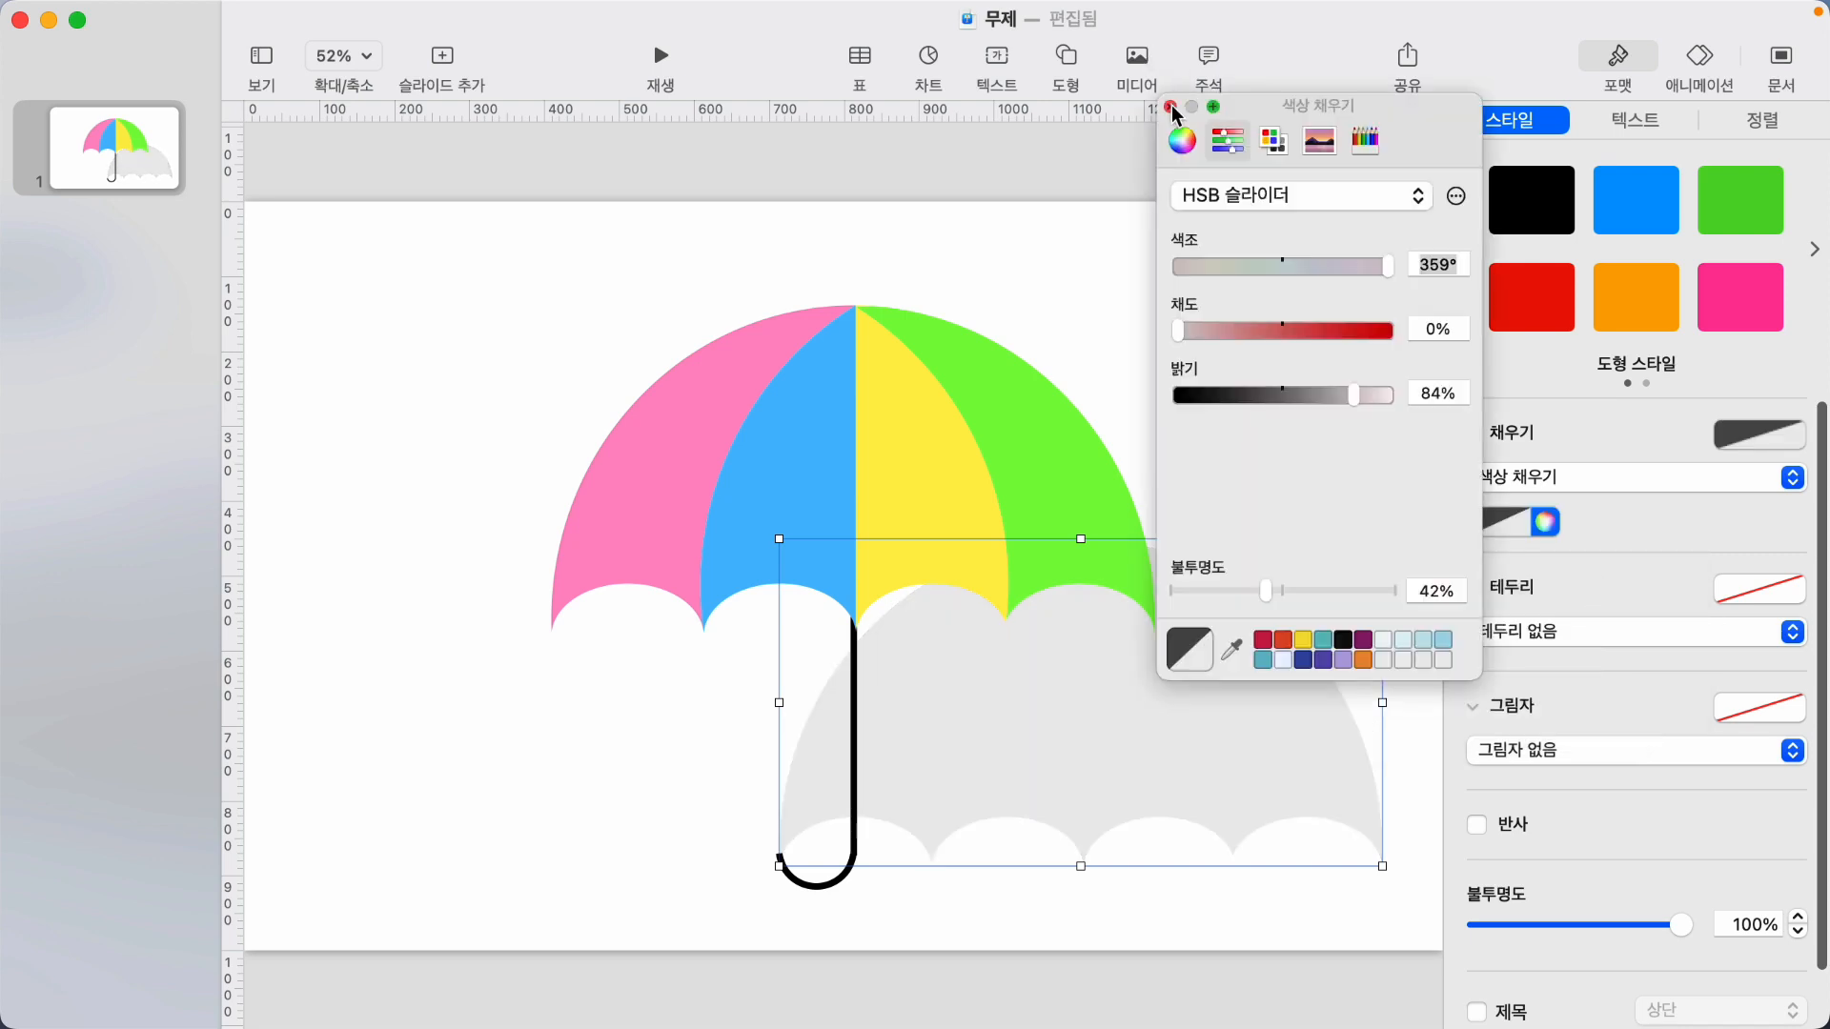
click(1172, 108)
drag(1072, 700, 894, 500)
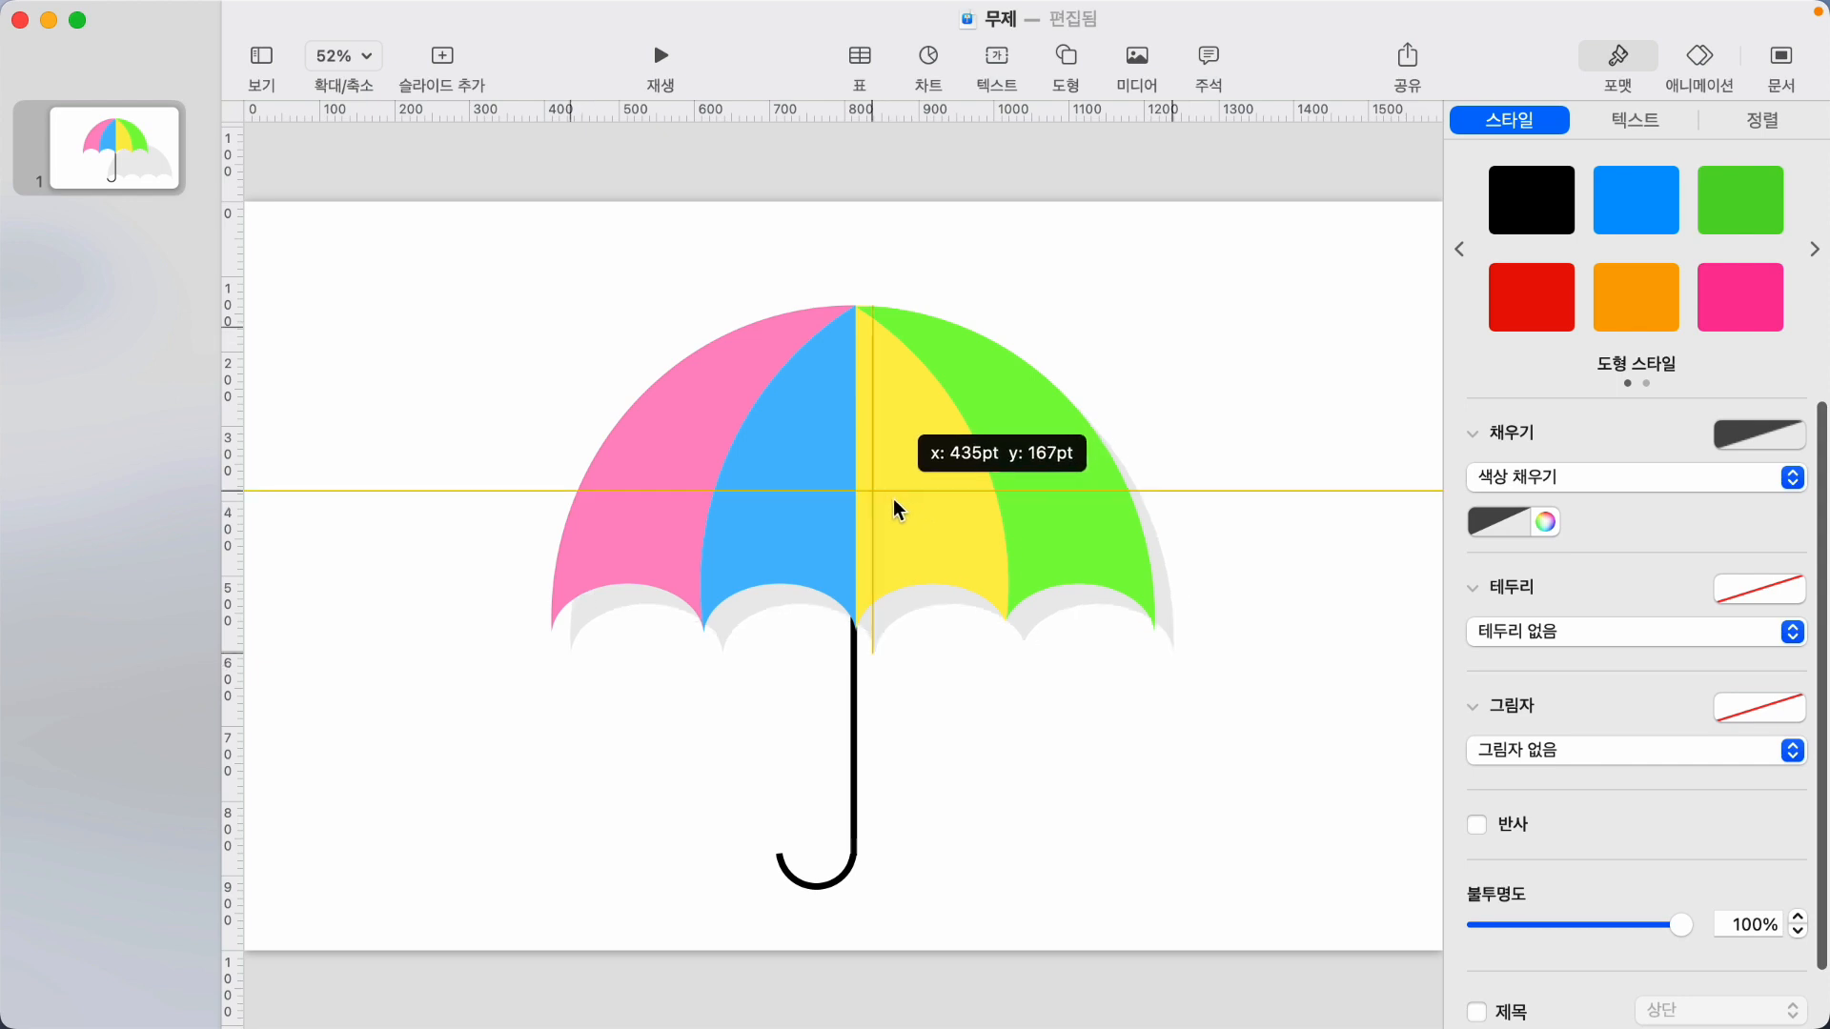
click(1003, 768)
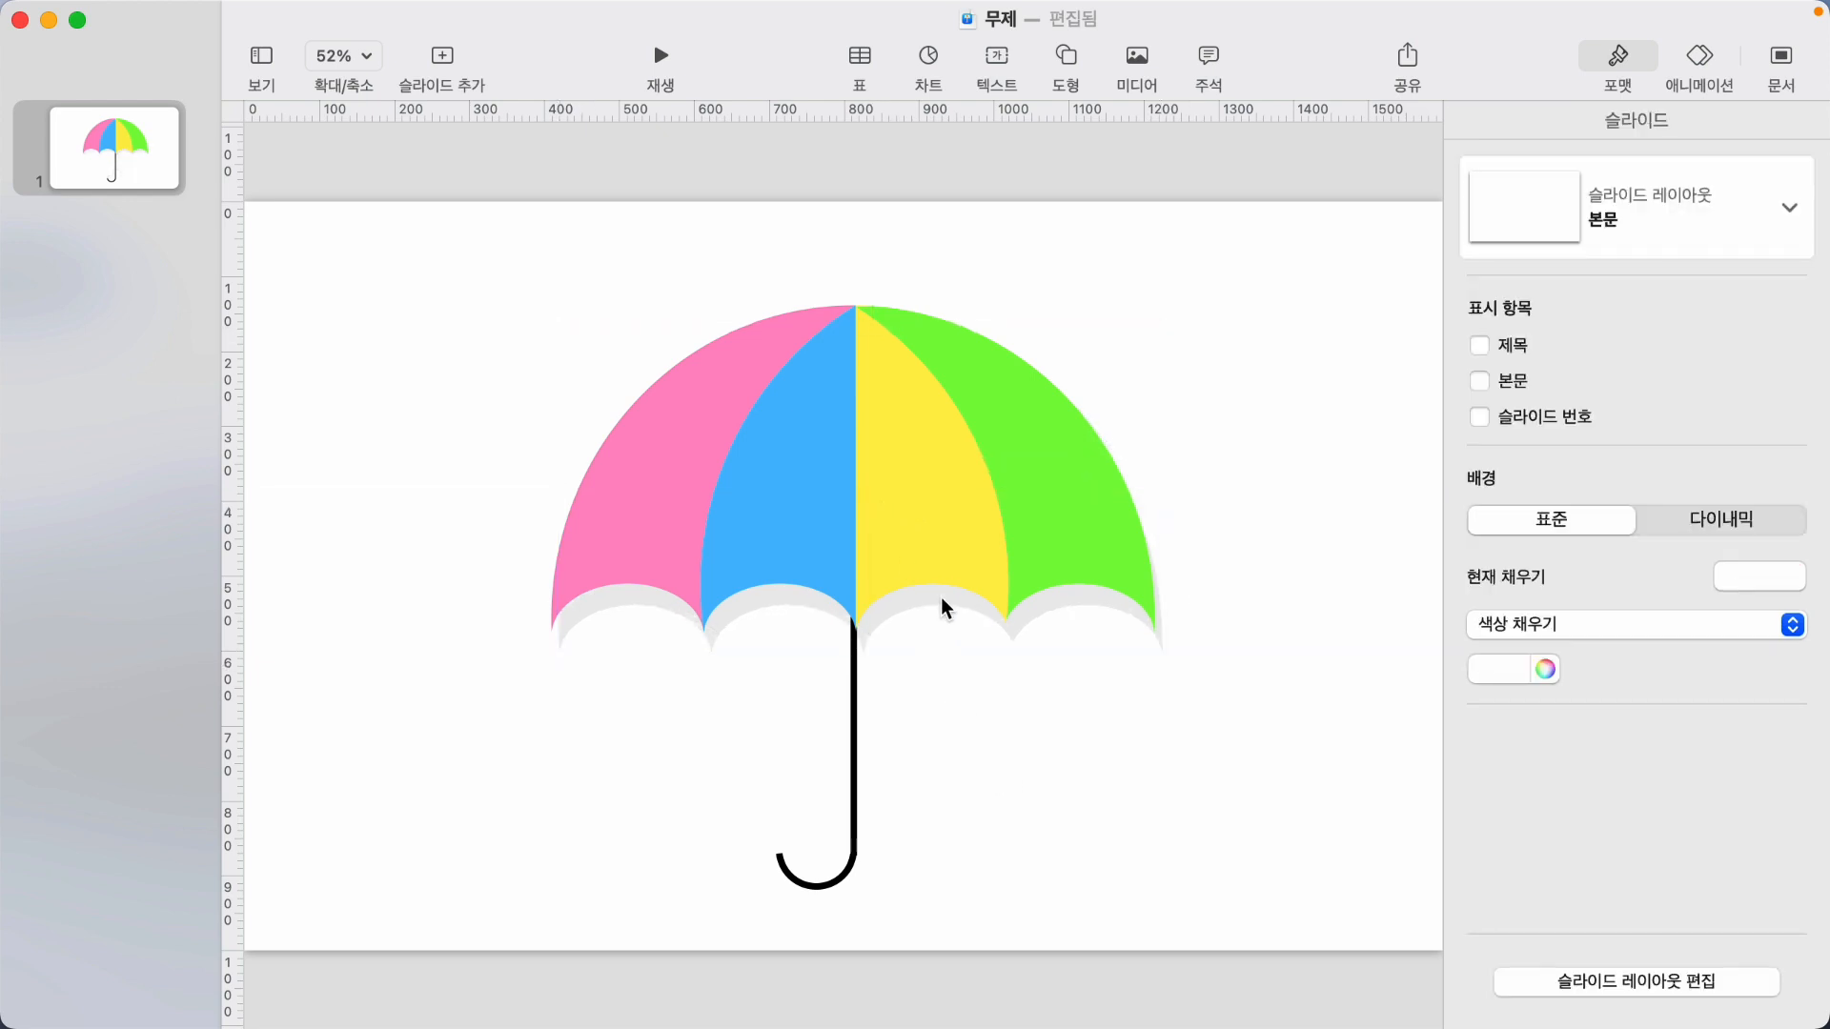
Delete the translucent gray canopy behind the umbrella.
drag(941, 597, 1111, 804)
key(Delete)
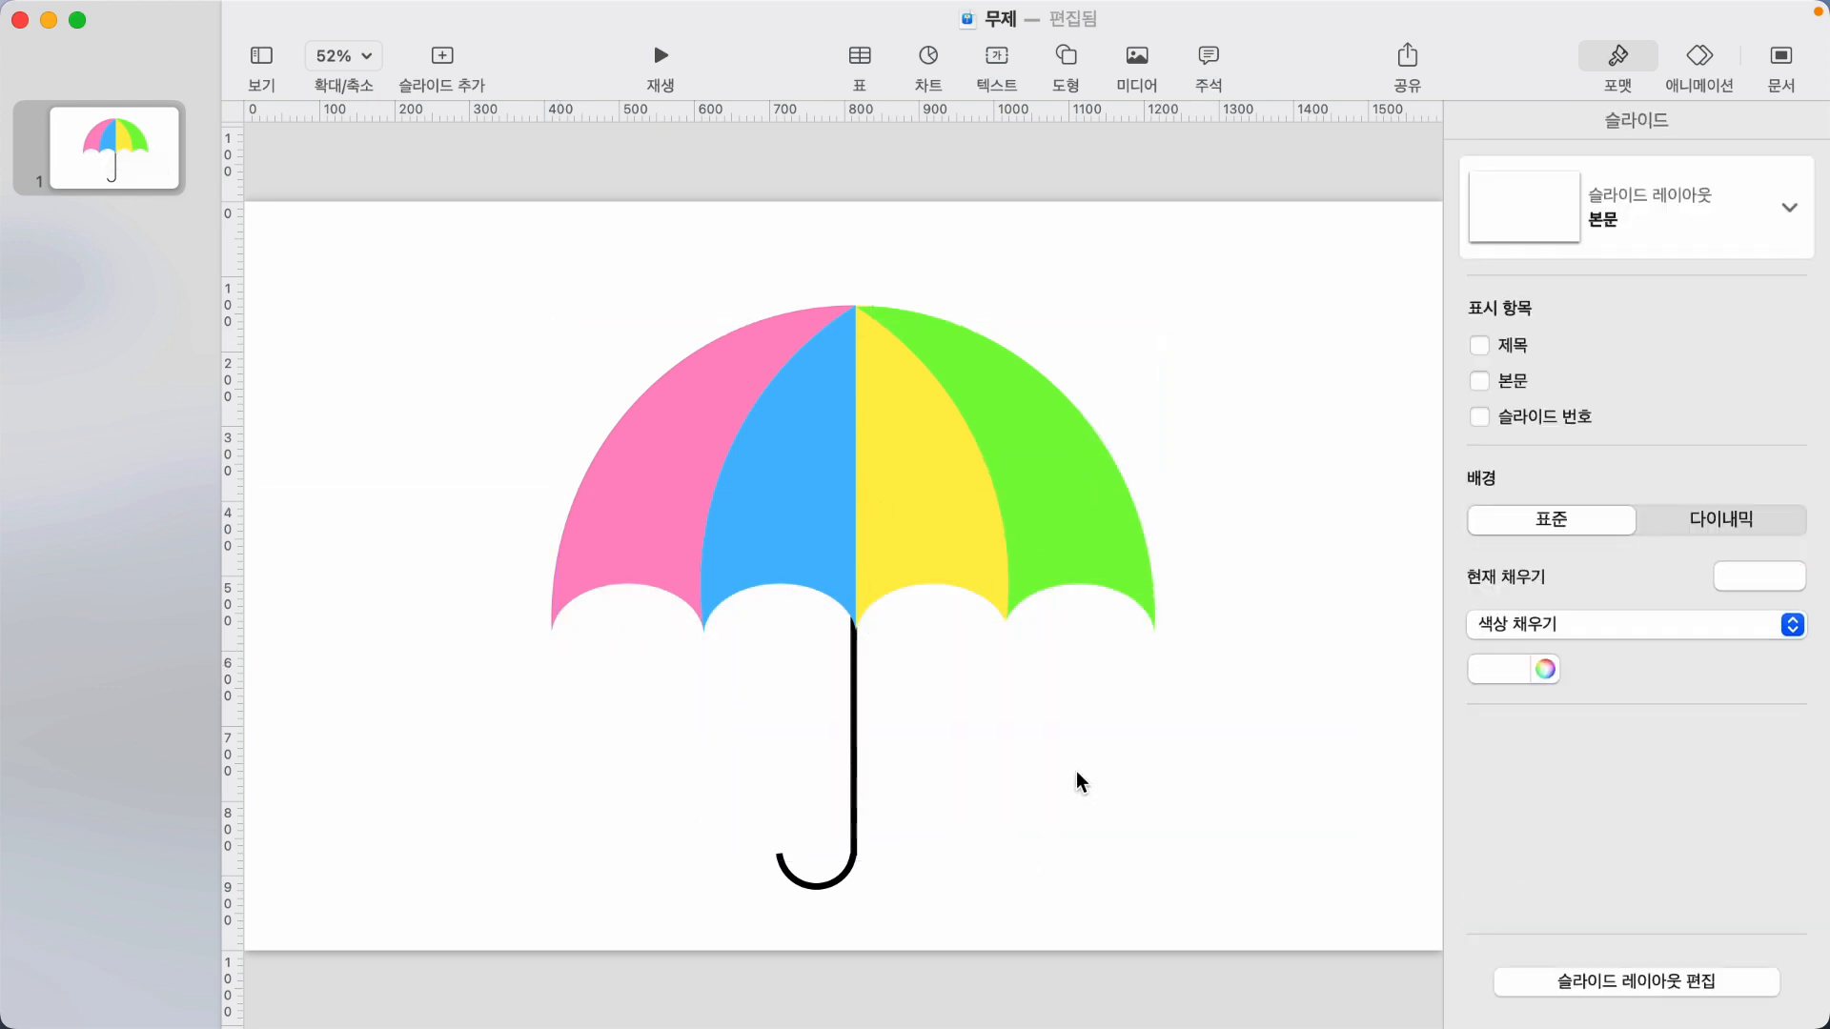
Group all the umbrella's canopy pieces with the handle and move the group slightly up and to the left.
drag(372, 251, 1354, 912)
right_click(866, 416)
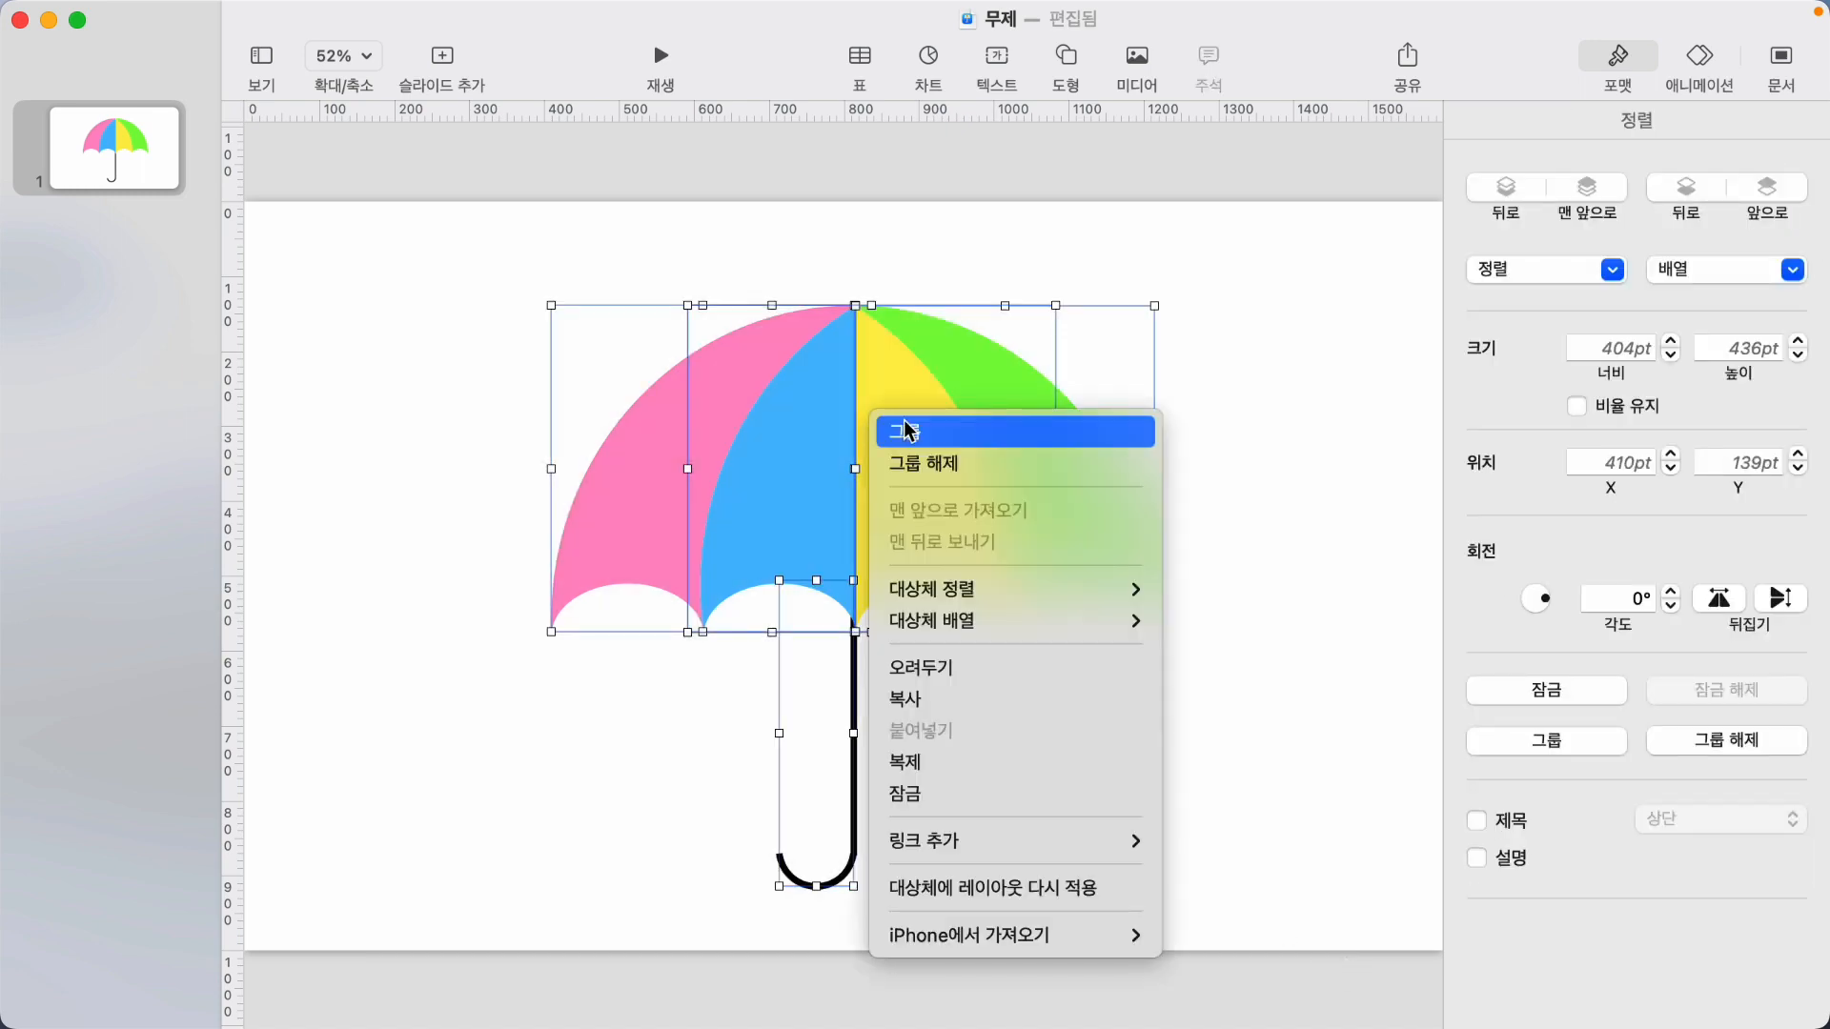
click(907, 431)
mouse_move(906, 543)
mouse_down()
mouse_move(941, 494)
mouse_move(889, 519)
mouse_up()
click(1223, 563)
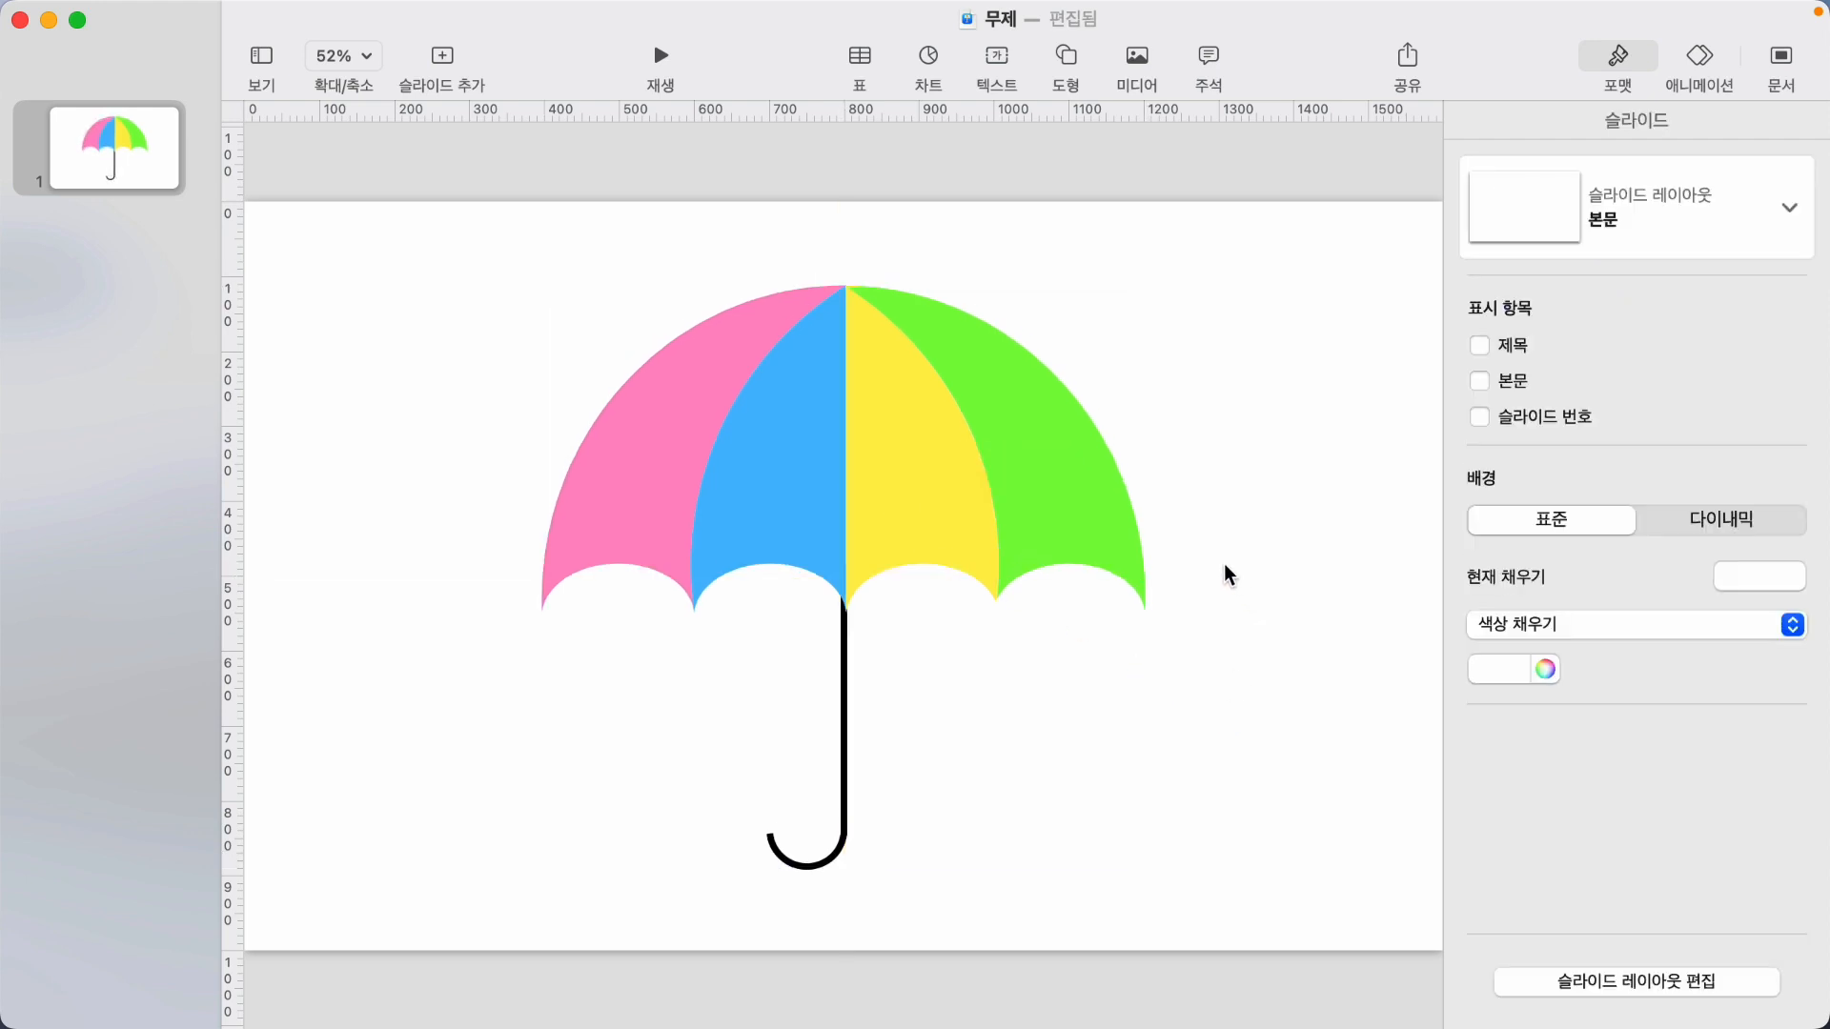